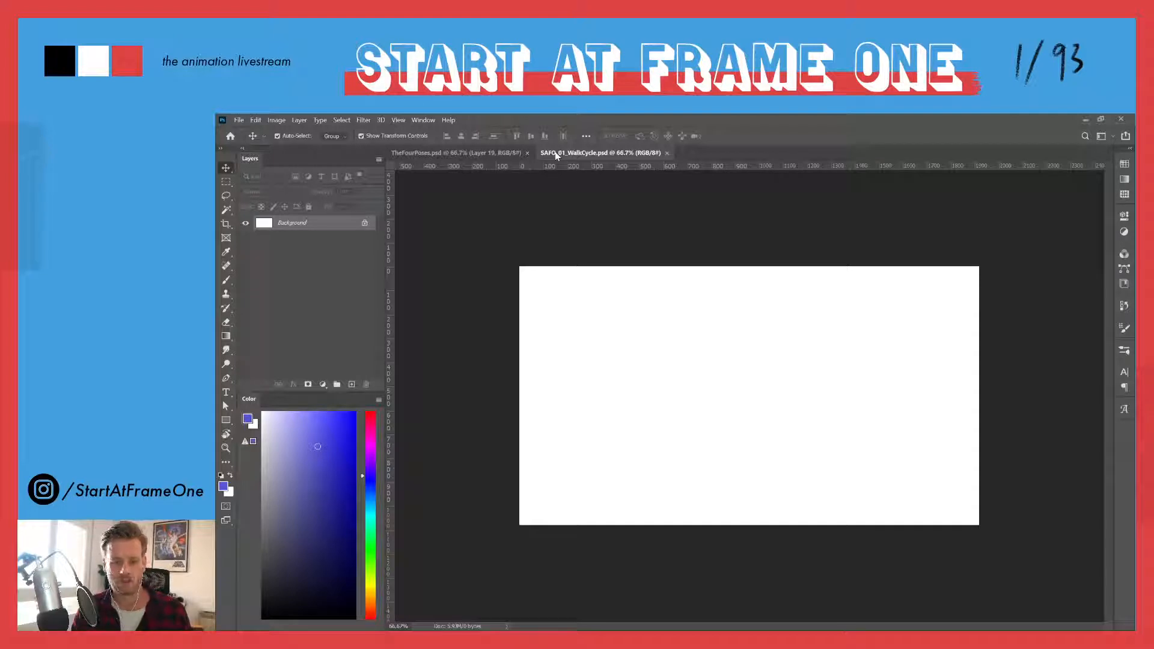
- Show the Timeline for SAFO_01_WalkCycle.psd and create a video timeline
left_click(422, 120)
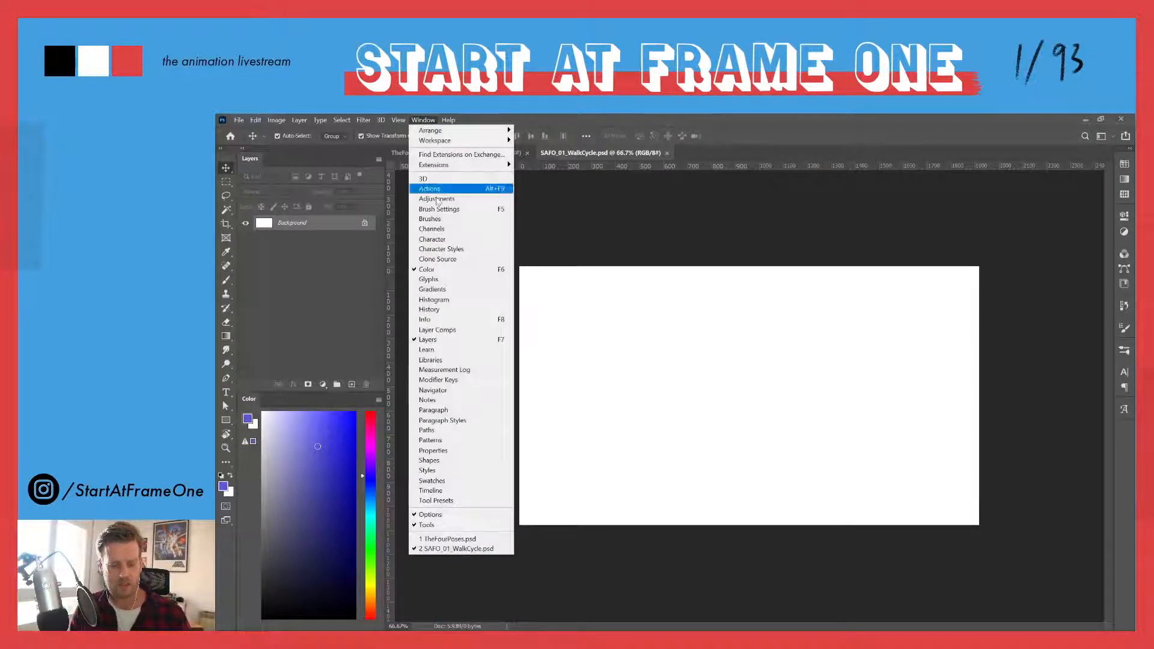
left_click(430, 490)
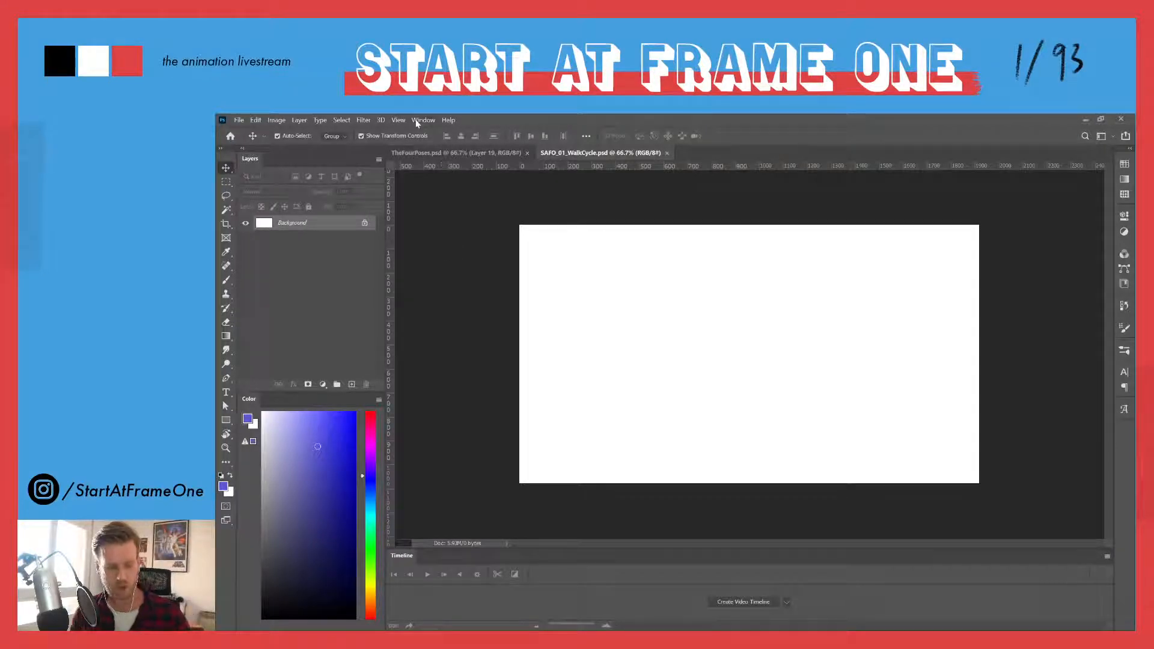
left_click(733, 602)
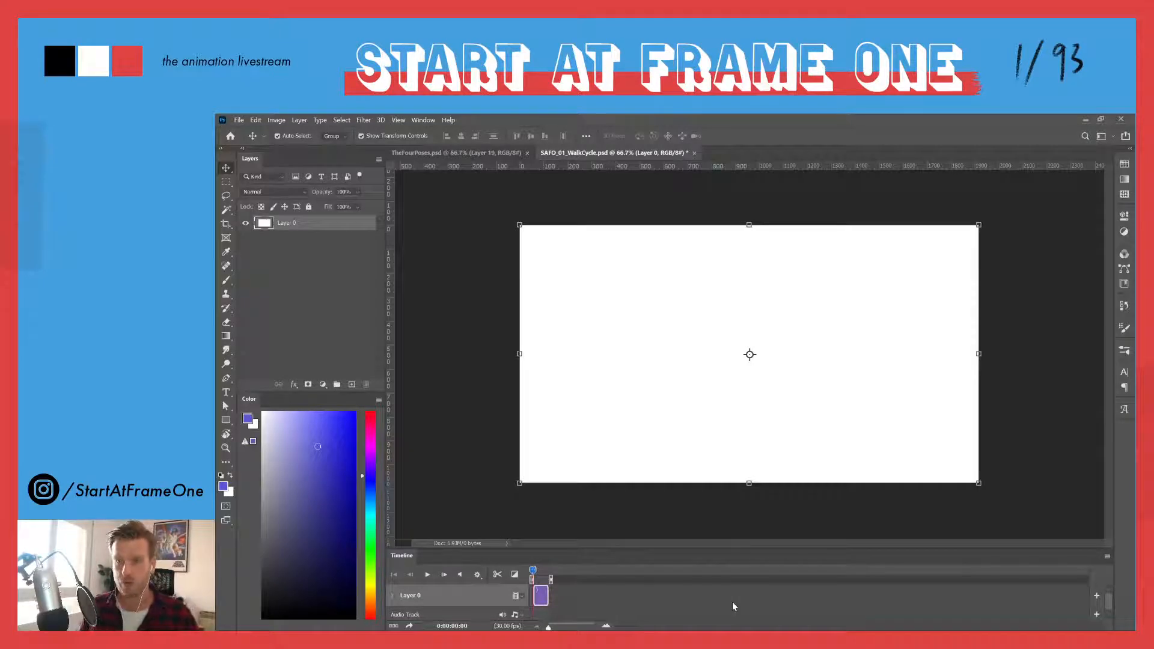
- Set the timeline frame rate of the walk cycle document to 24 fps
left_click(1106, 556)
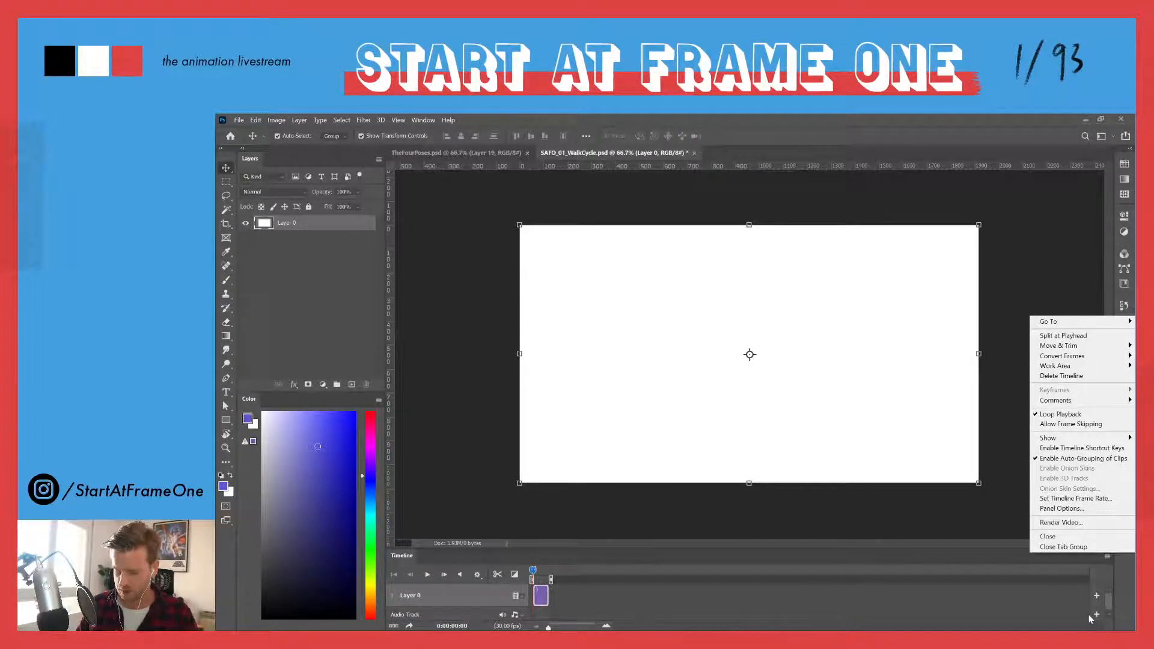
left_click(1043, 498)
type("24")
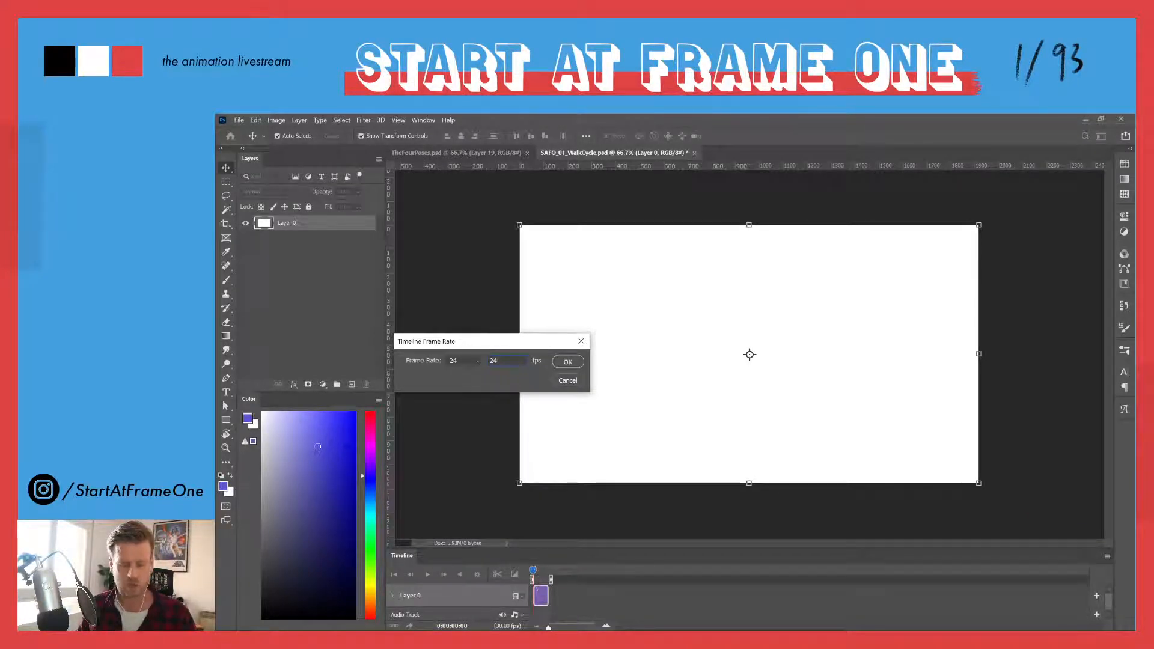
key("Return")
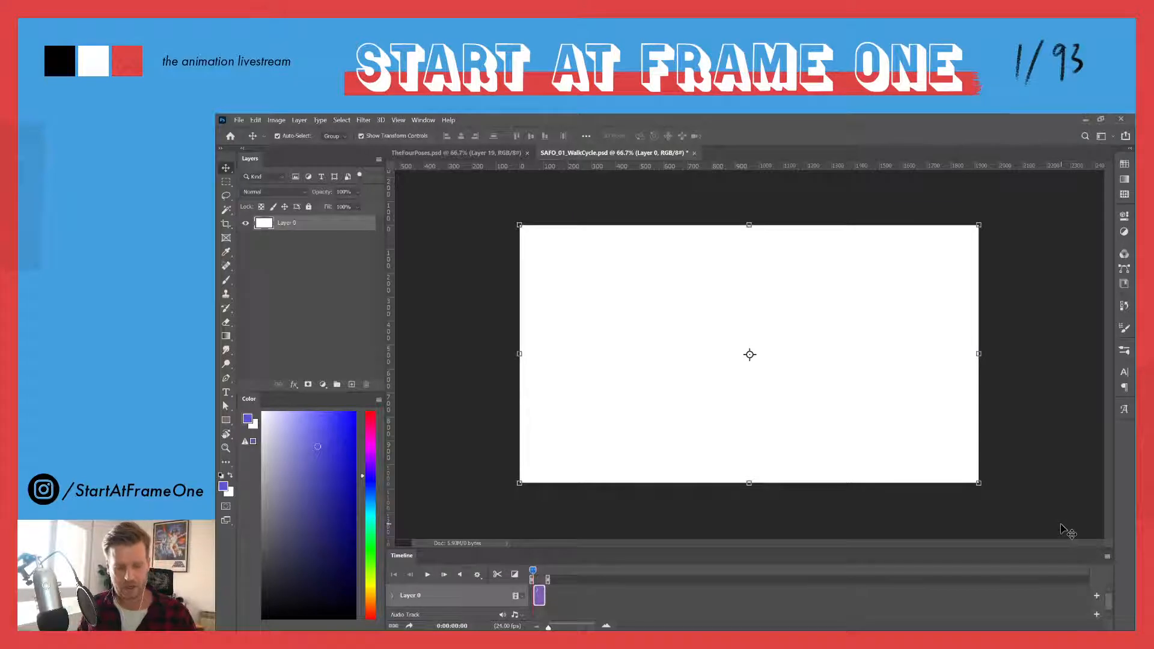
- Open the AnimDessin2 extension for the walk cycle document
left_click(420, 119)
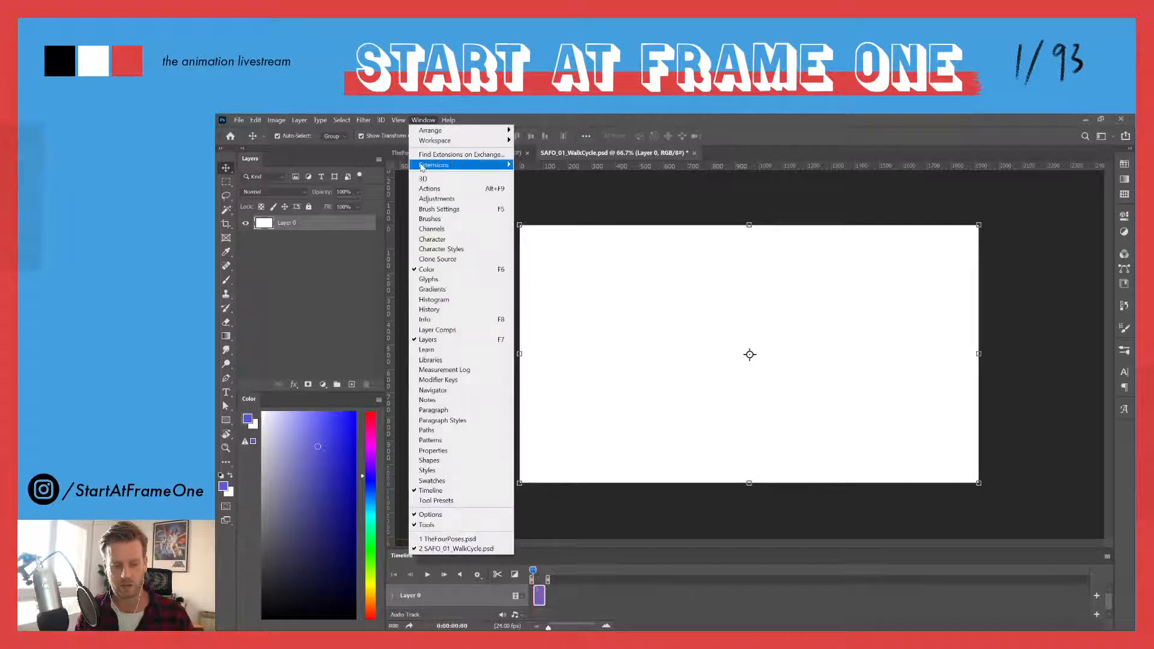
left_click(524, 176)
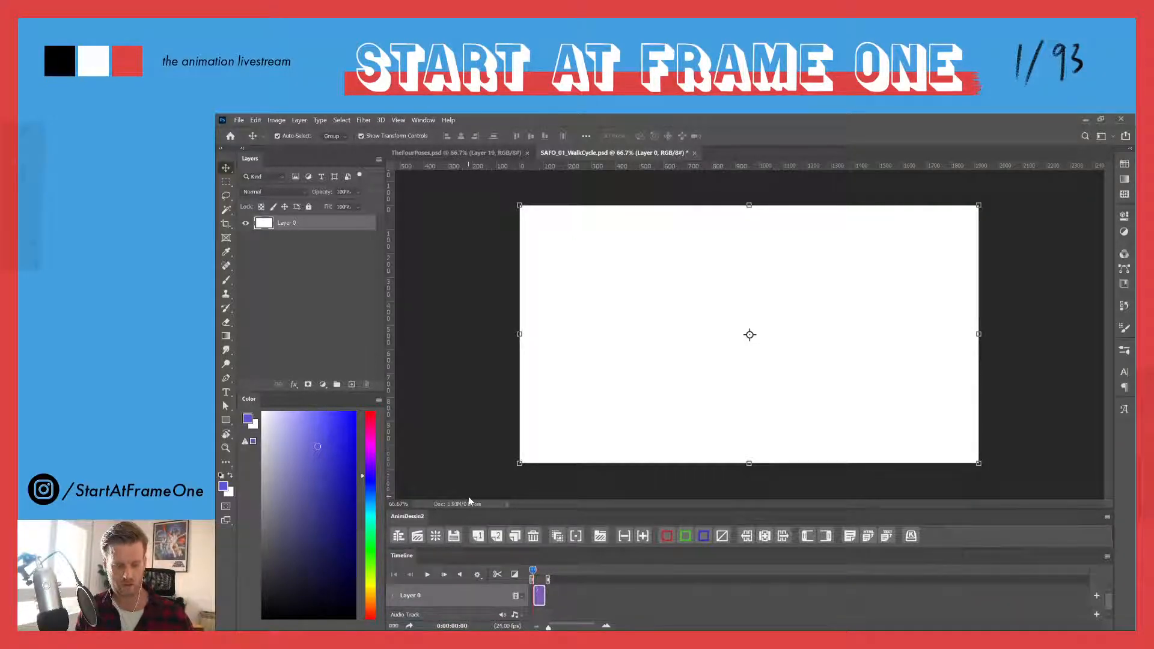
left_click(428, 304)
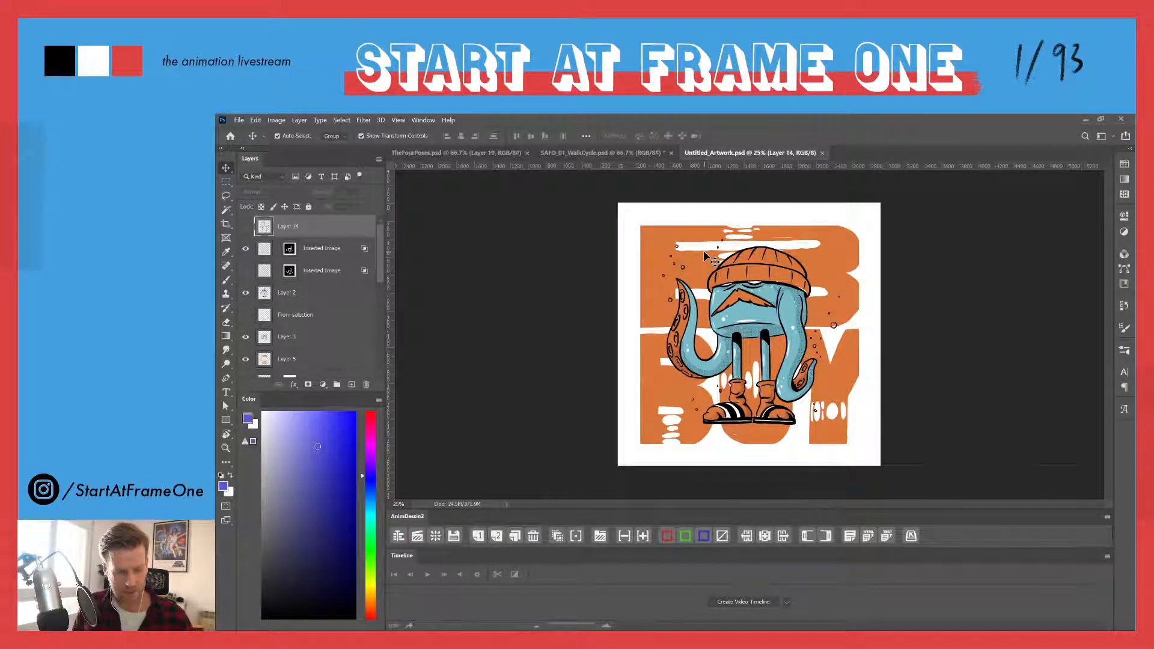
- Merge all artwork layers in Untitled_Artwork.psd from the upper Inserted Image down to Layer 1, leaving the top layer and Background separate
left_click(309, 254)
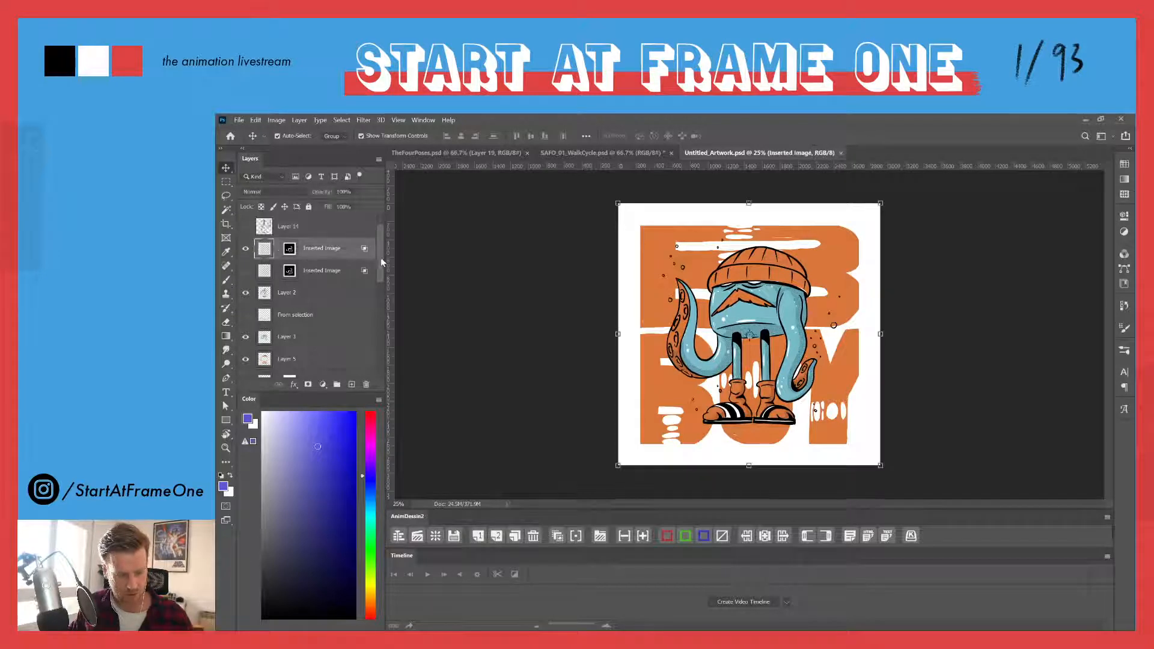
left_click_drag(380, 257, 378, 377)
left_click(286, 347, "shift")
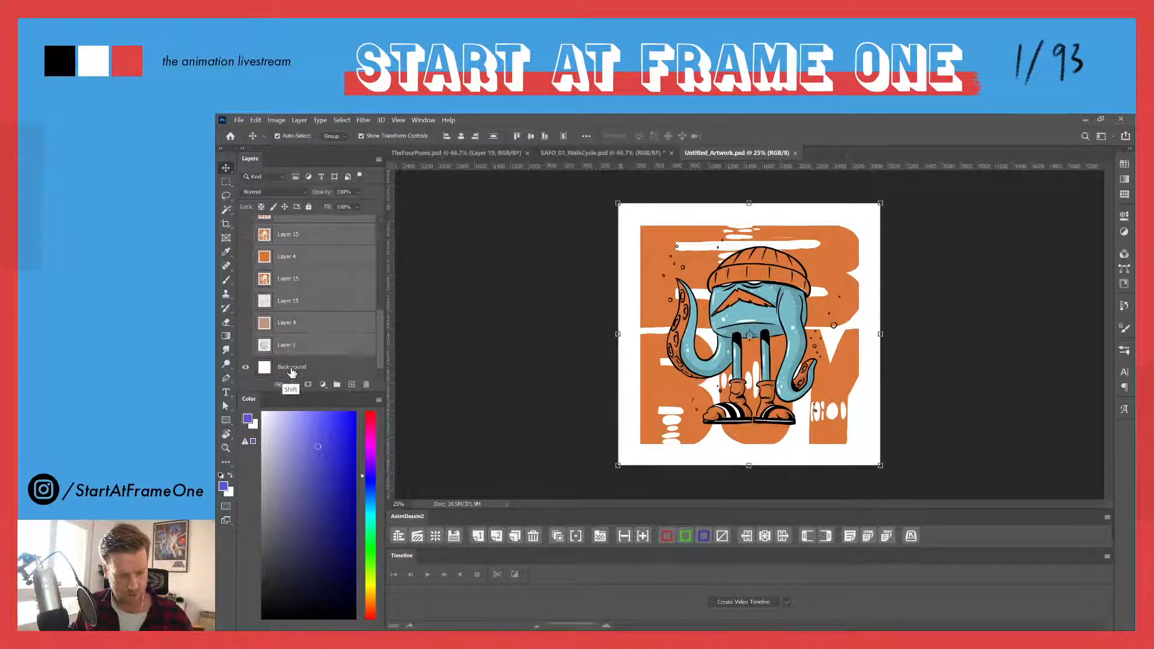
key("ctrl+e")
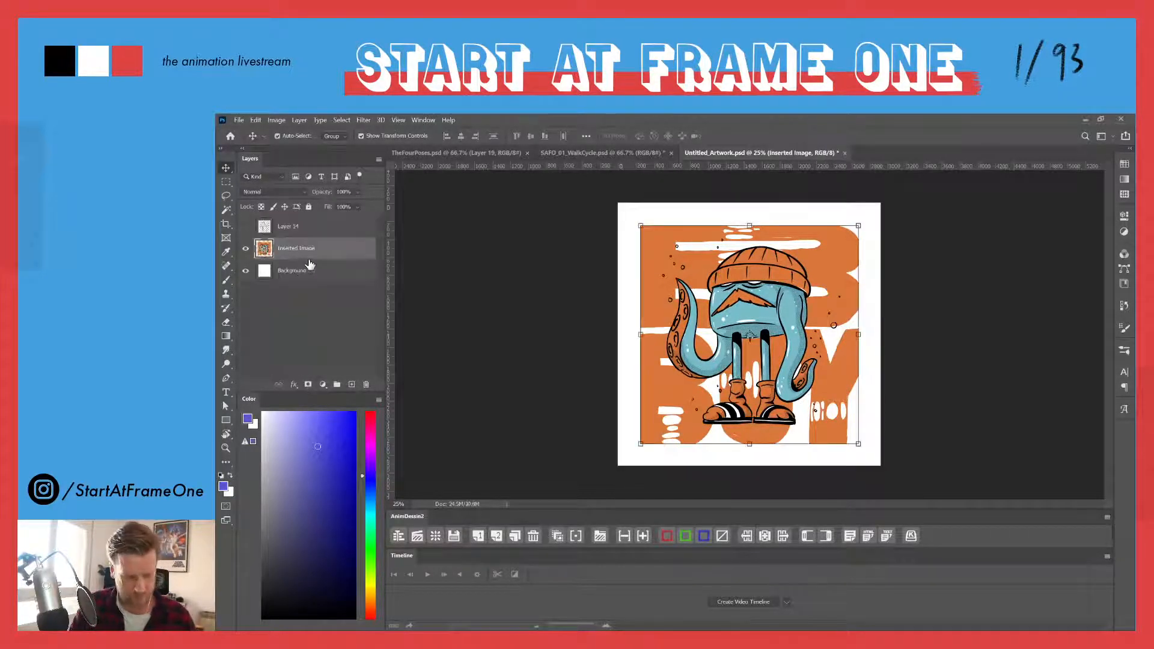
- Duplicate the merged Inserted Image layer into SAFO_01_WalkCycle.psd and switch to that document
right_click(311, 260)
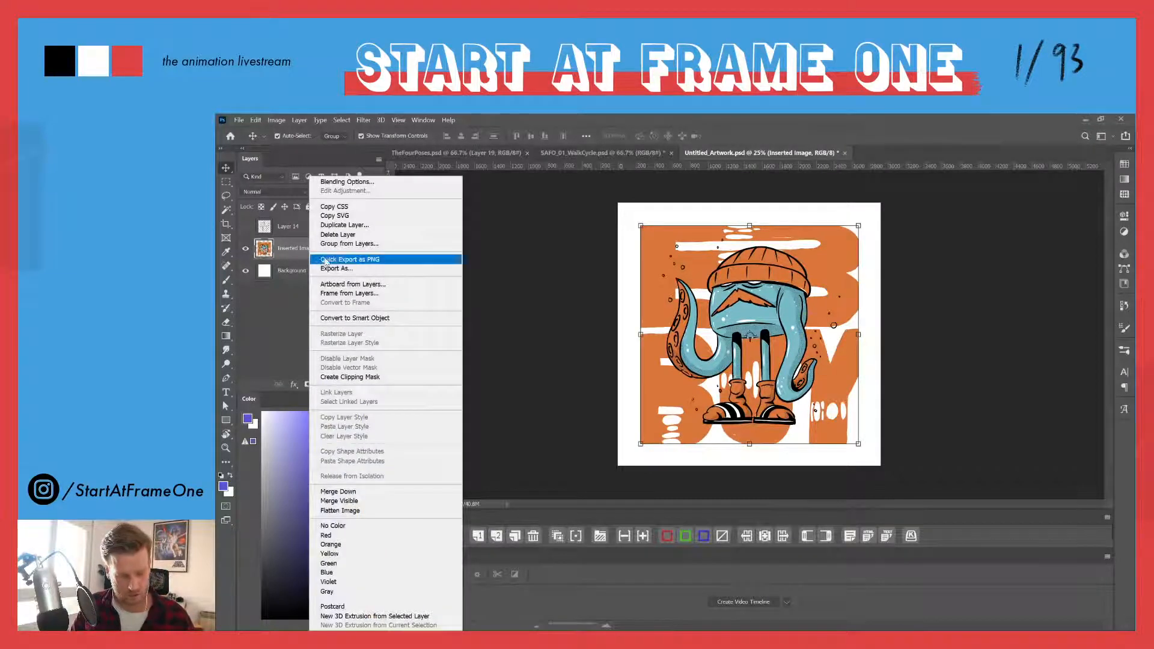
left_click(336, 241)
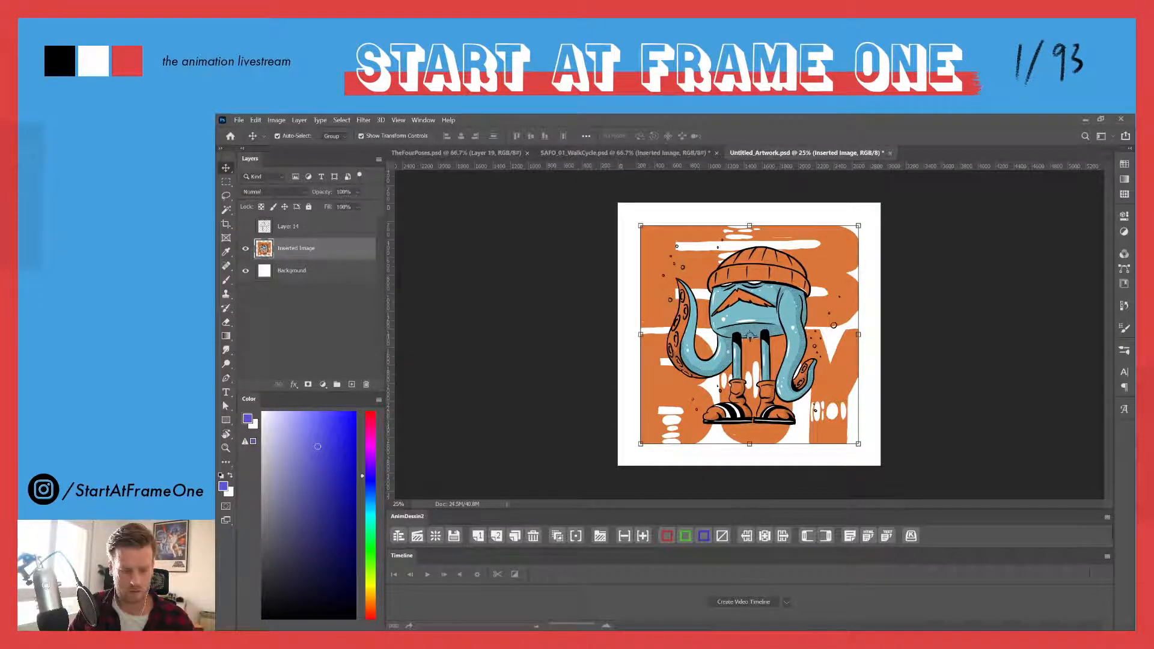
left_click(624, 152)
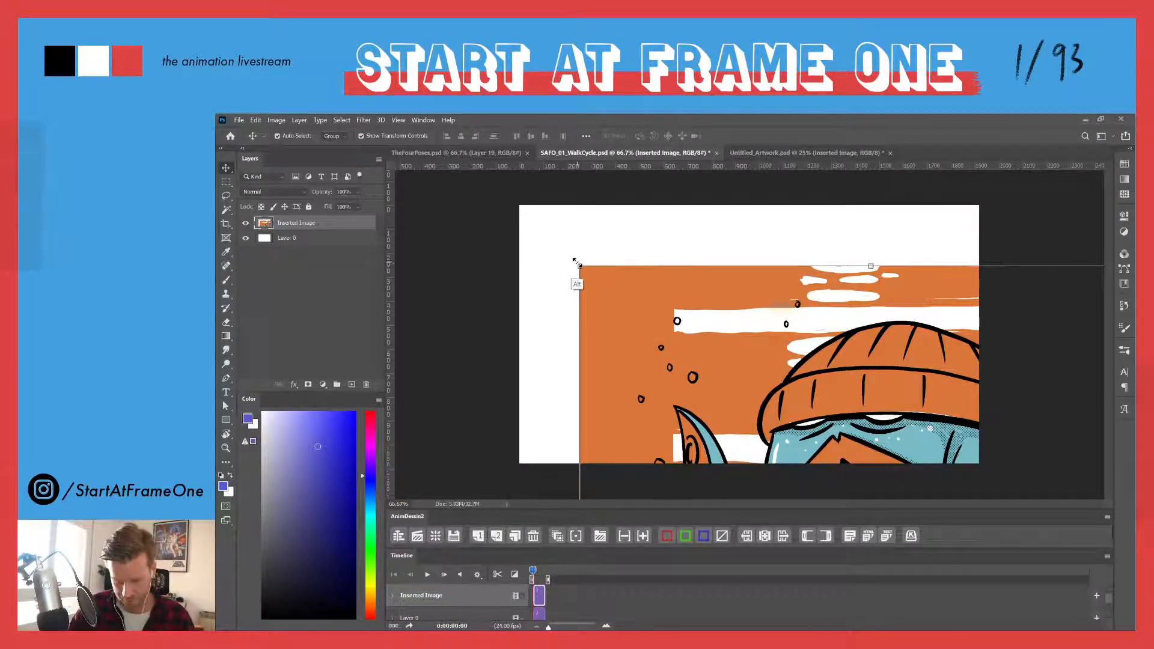
- Scale the character artwork down to about 32% and place it in the right half of the canvas, leaving no layer selected
left_click_drag(580, 266, 631, 297)
left_click_drag(679, 389, 676, 324)
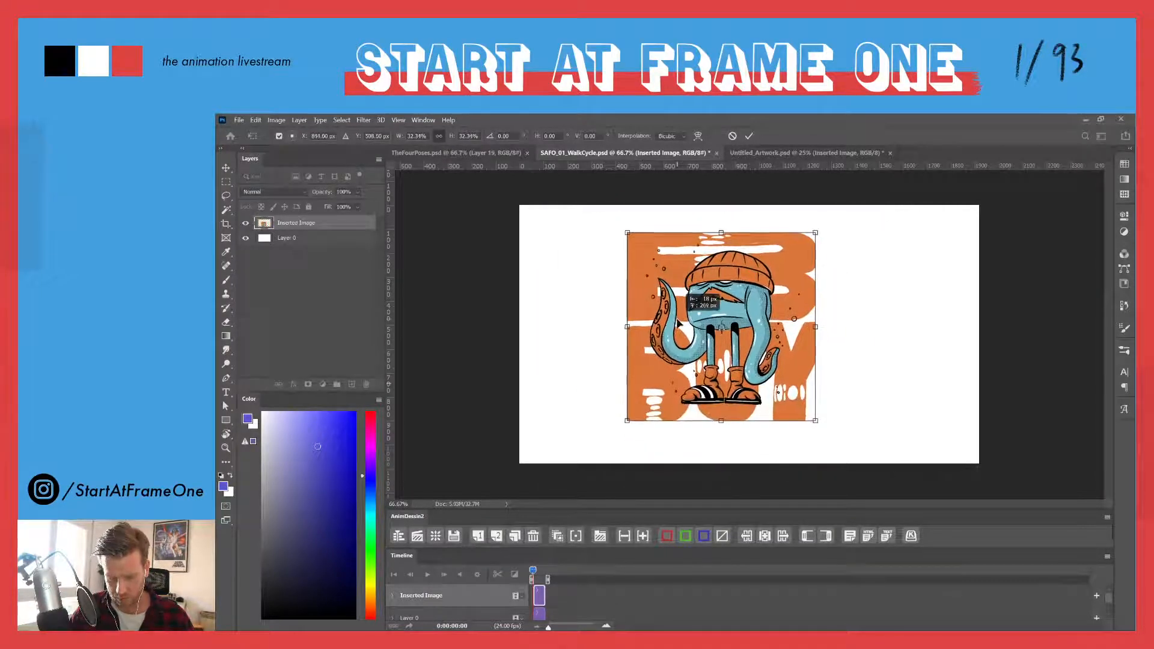
key("Return")
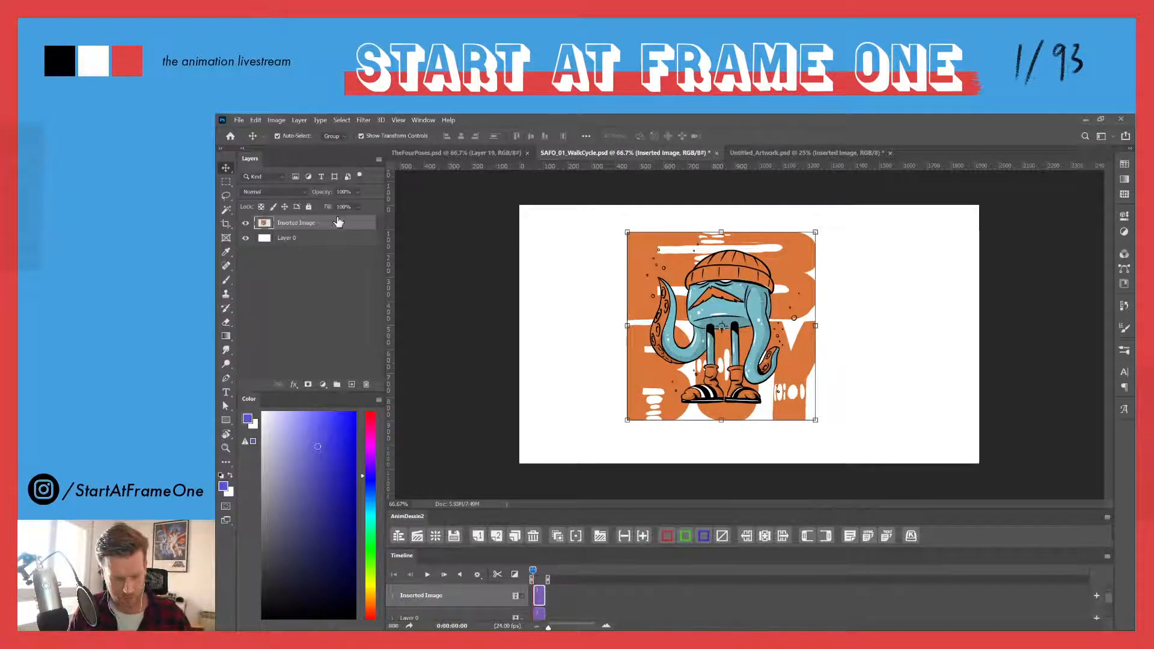
left_click_drag(649, 341, 651, 343)
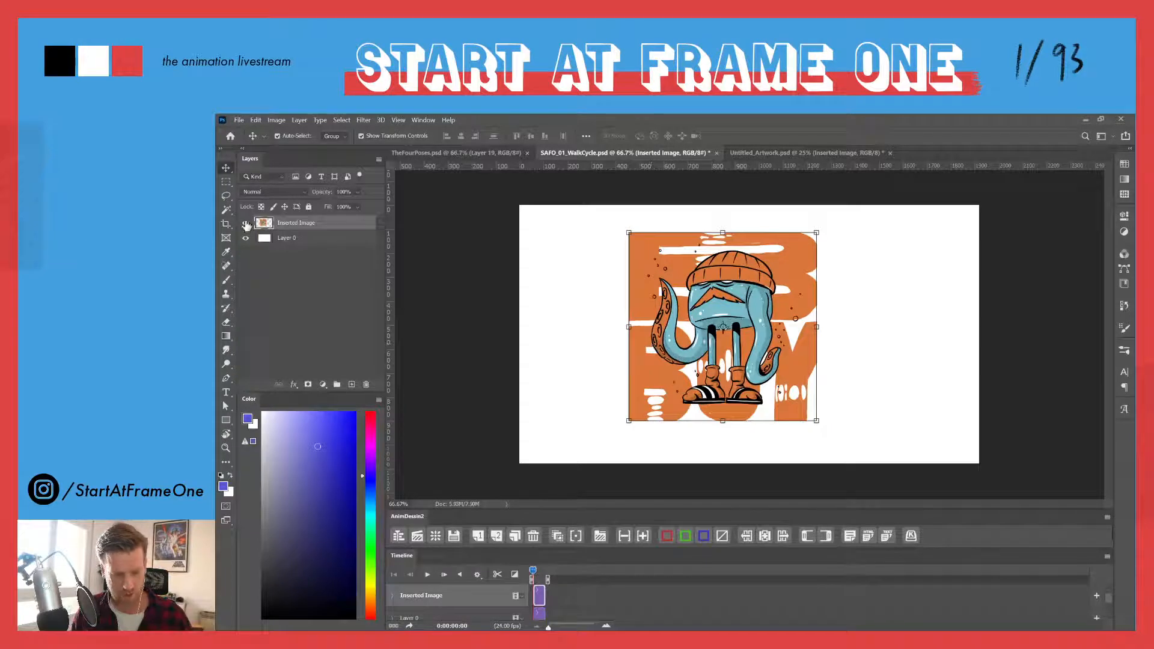
left_click_drag(677, 338, 815, 342)
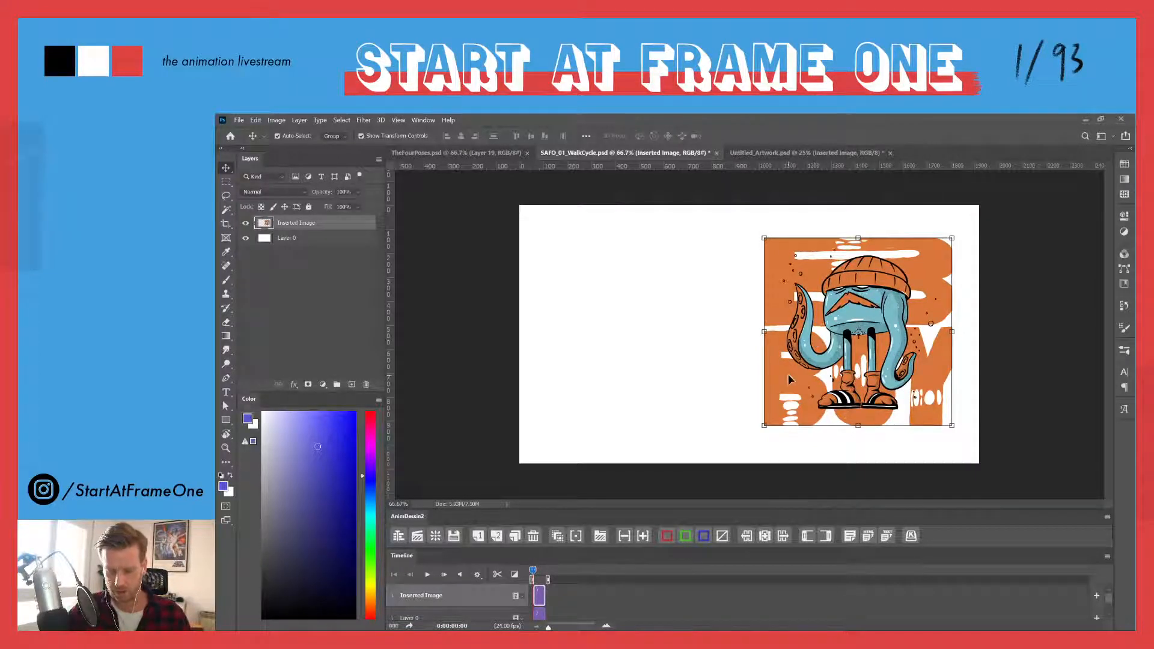
left_click(657, 356)
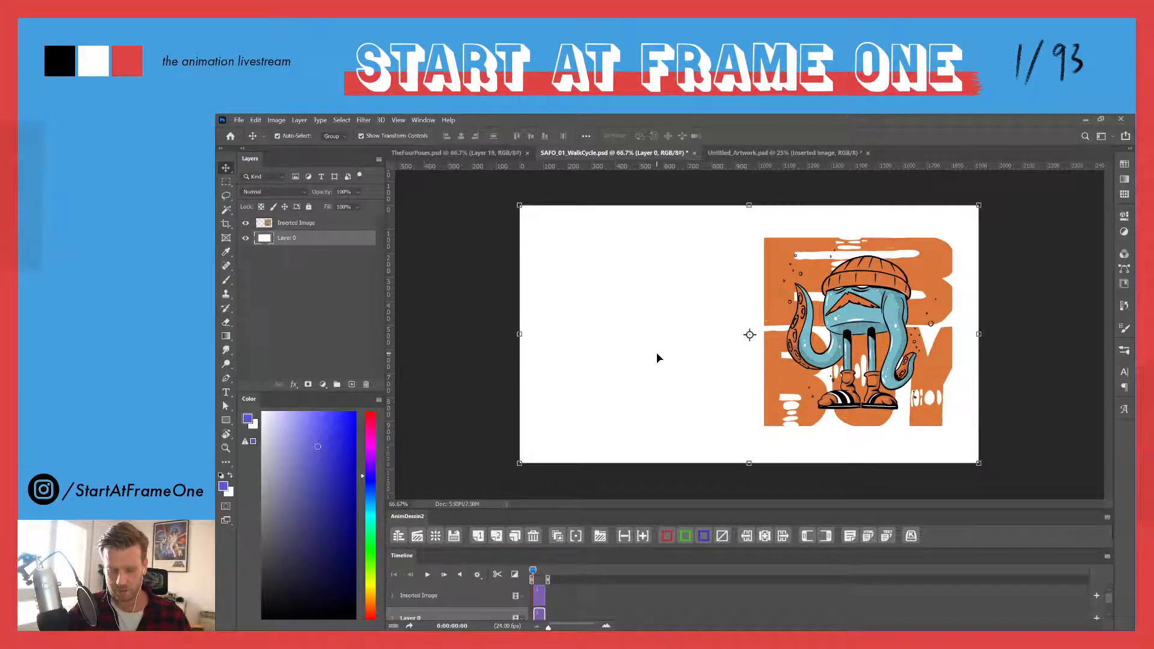
left_click(475, 310)
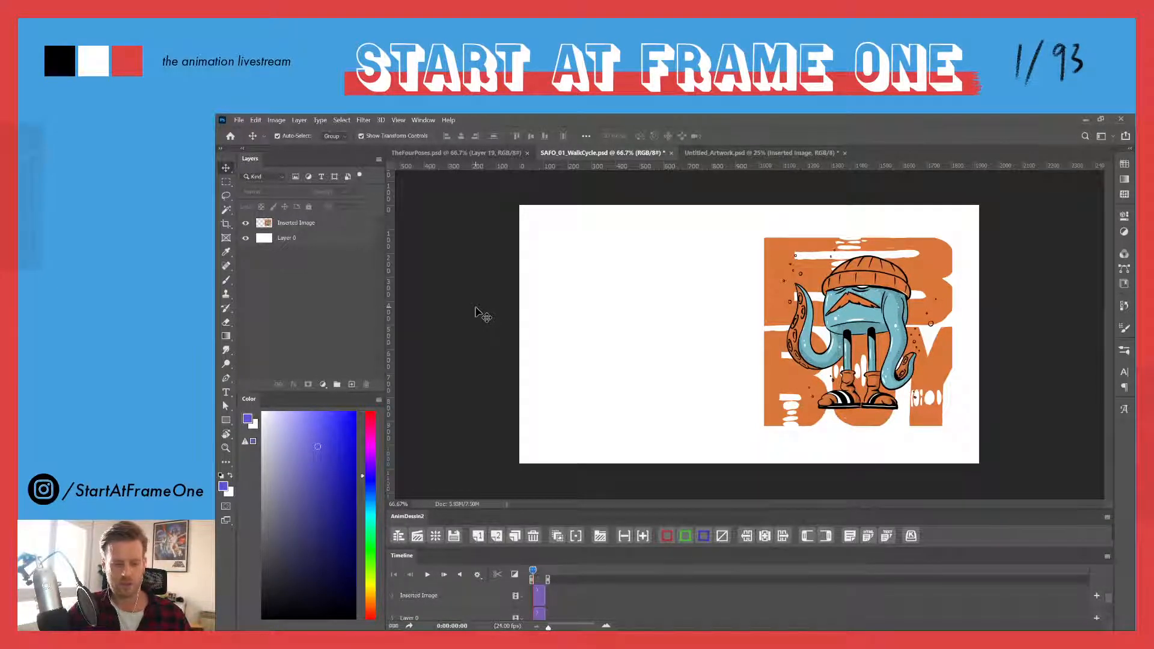
- In TheFourPoses.psd, brush a blue frame around the first four poses and arrows marking the first Contact pose and its legs
left_click(415, 153)
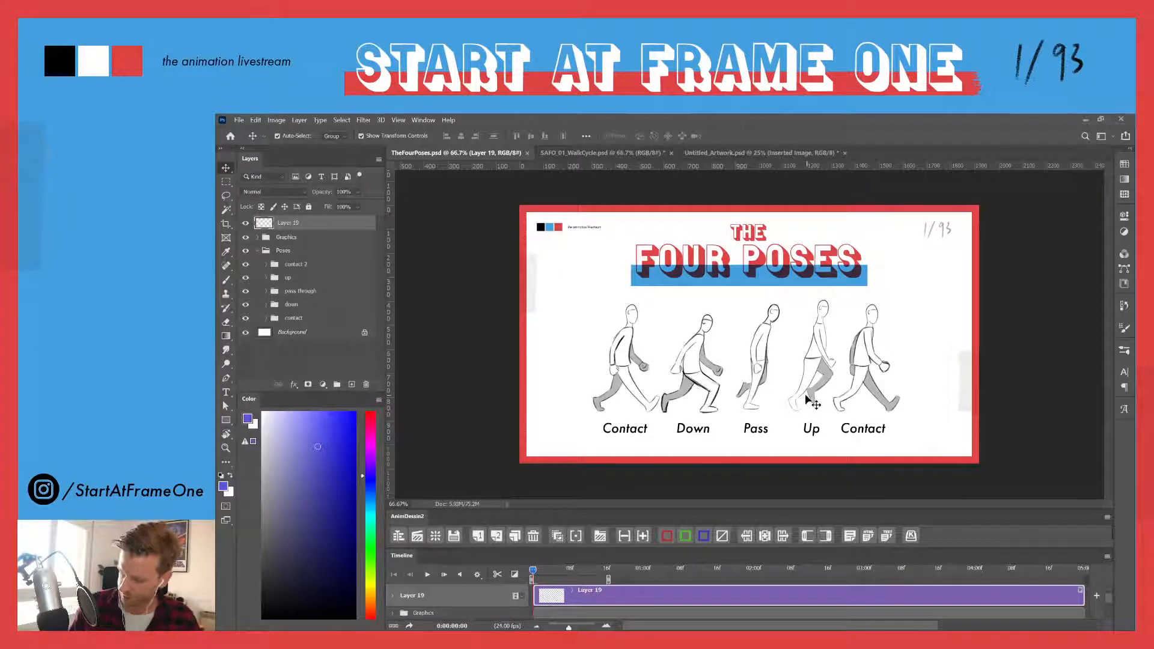
key("b")
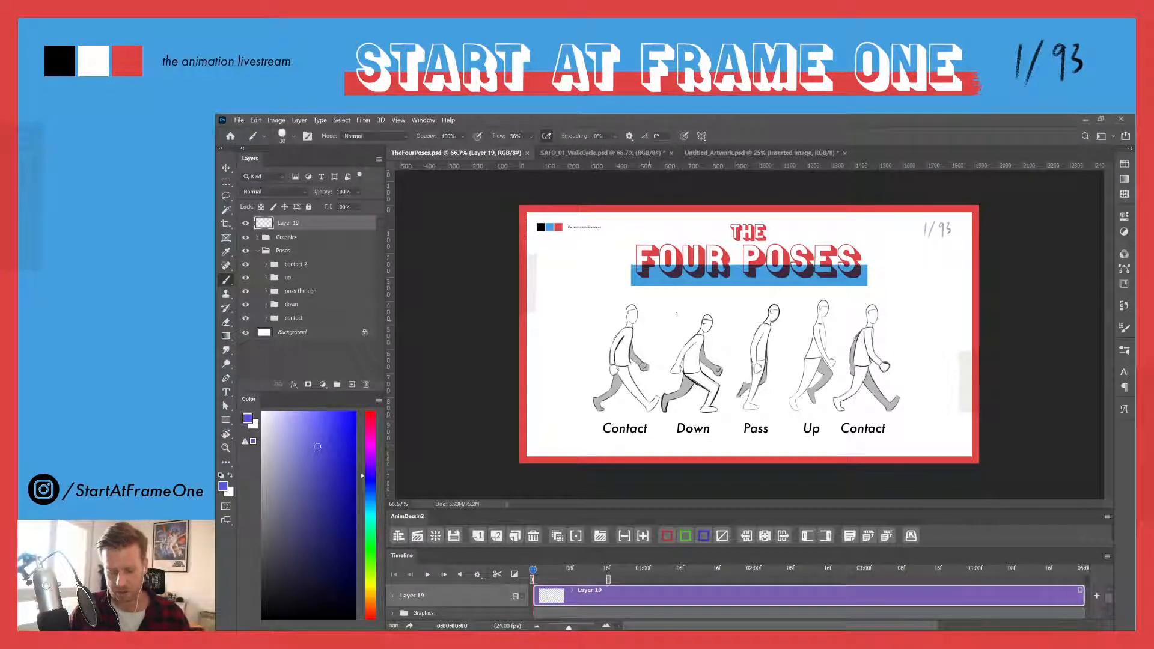
mouse_move(842, 299)
left_mouse_down()
mouse_move(791, 445)
mouse_move(587, 439)
mouse_move(627, 289)
mouse_move(849, 290)
mouse_move(843, 355)
left_mouse_up()
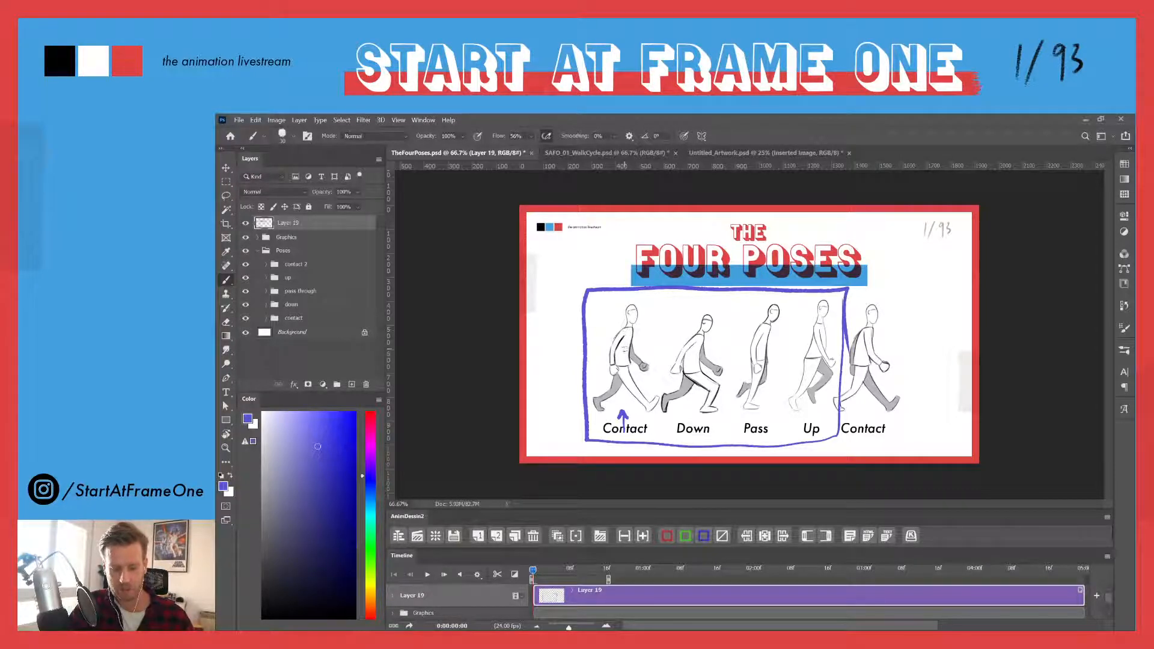
mouse_move(621, 328)
left_mouse_down()
mouse_move(630, 385)
mouse_move(613, 380)
mouse_move(634, 379)
left_mouse_up()
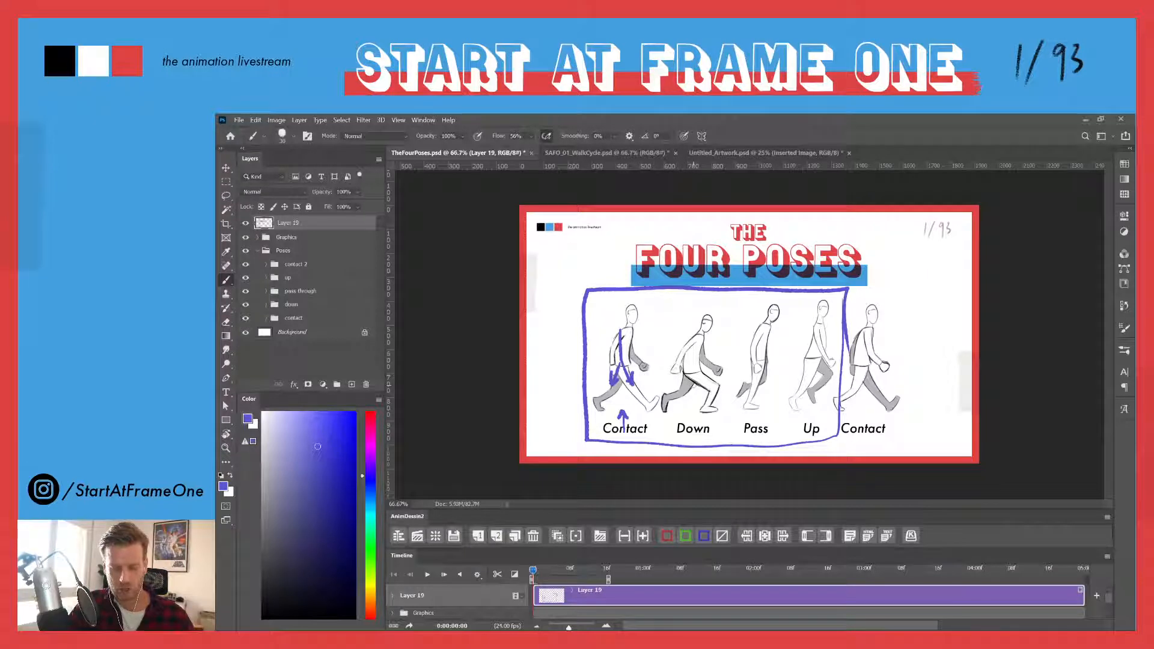
- Brush a downward arrow on the Down pose's torso and blue strokes over its bent legs and outstretched arms
mouse_move(697, 320)
left_mouse_down()
mouse_move(694, 369)
mouse_move(694, 341)
left_mouse_up()
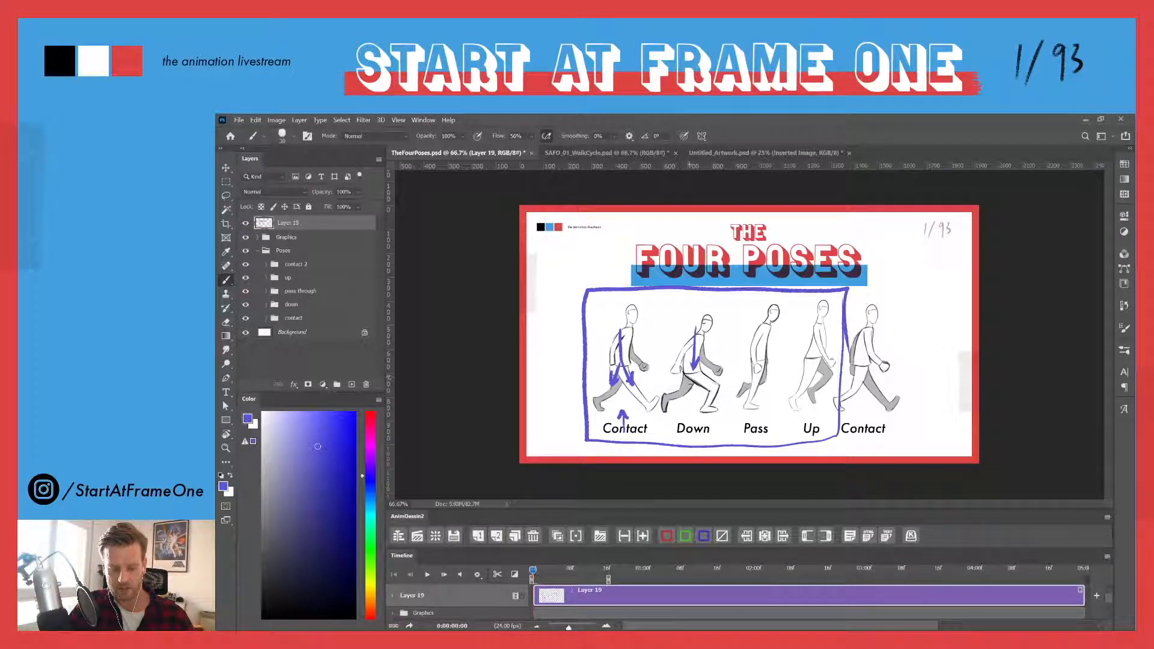
mouse_move(700, 376)
left_mouse_down()
mouse_move(704, 409)
mouse_move(711, 396)
mouse_move(665, 403)
left_mouse_up()
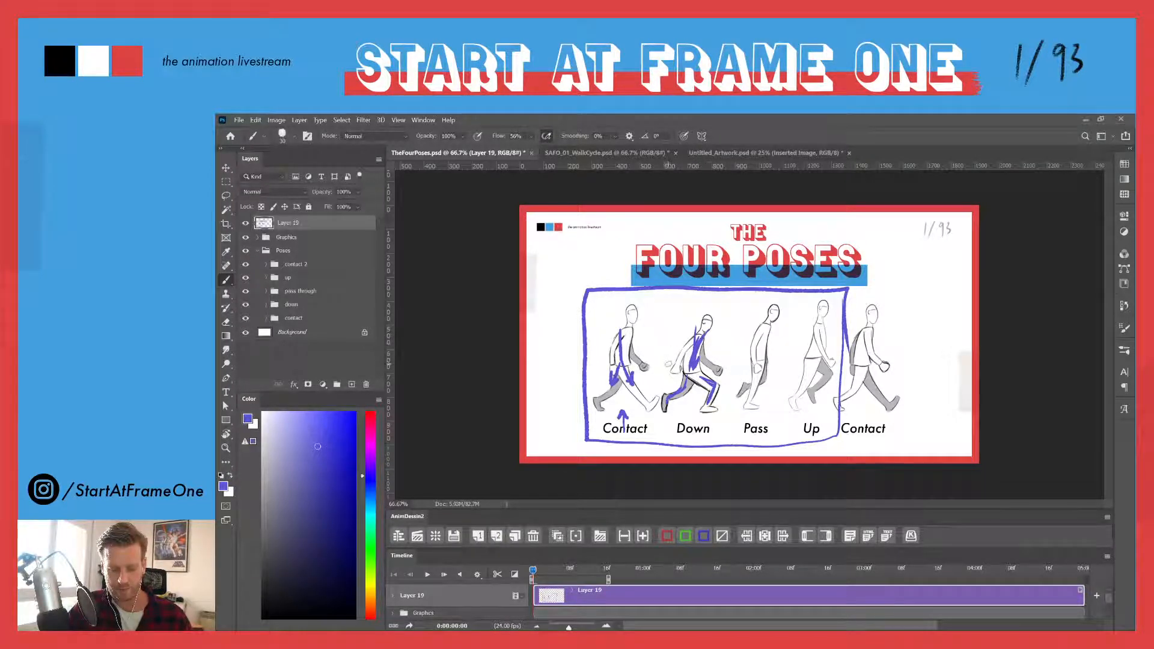
mouse_move(702, 347)
left_mouse_down()
mouse_move(723, 373)
mouse_move(667, 370)
left_mouse_up()
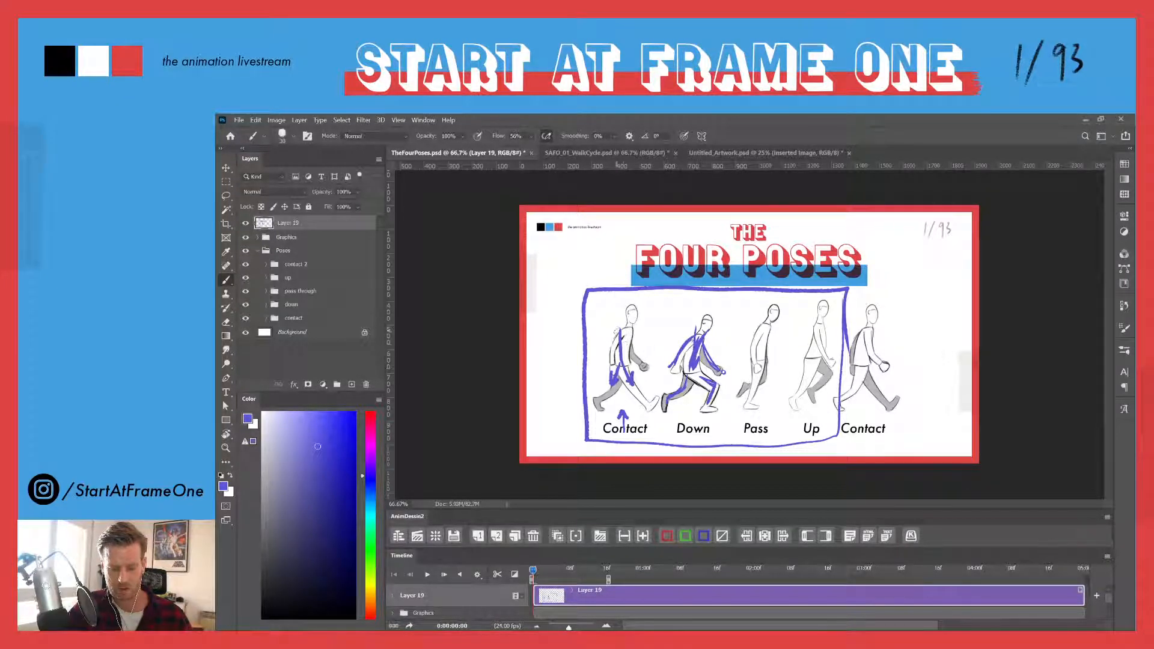
left_click_drag(700, 334, 717, 372)
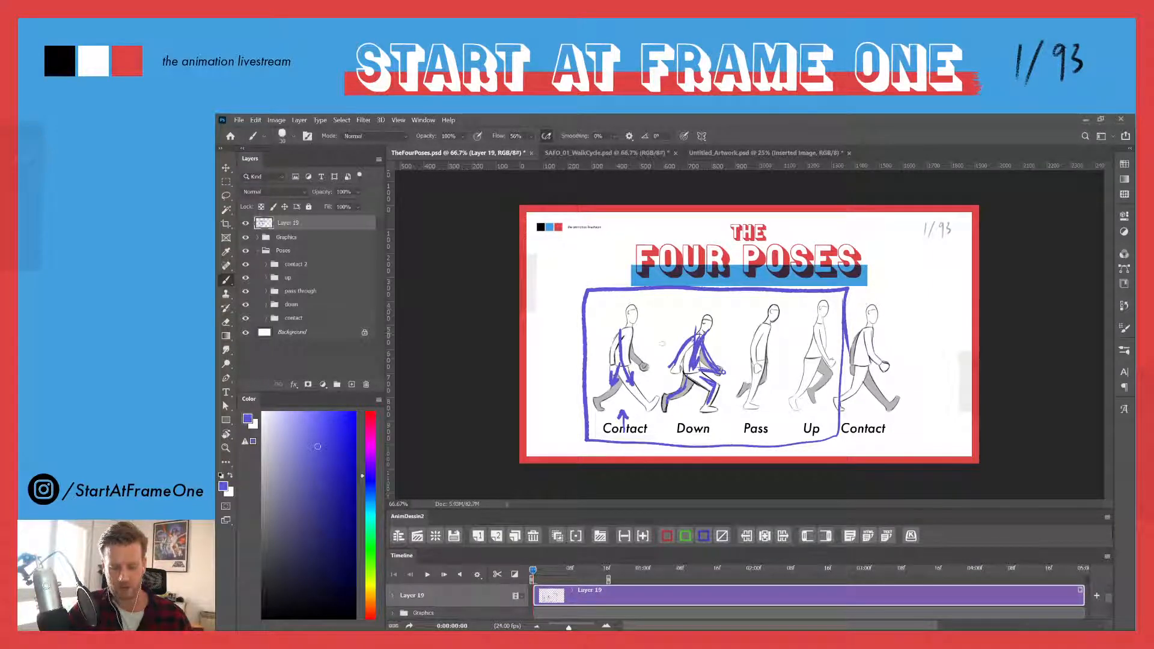
left_click_drag(679, 367, 665, 367)
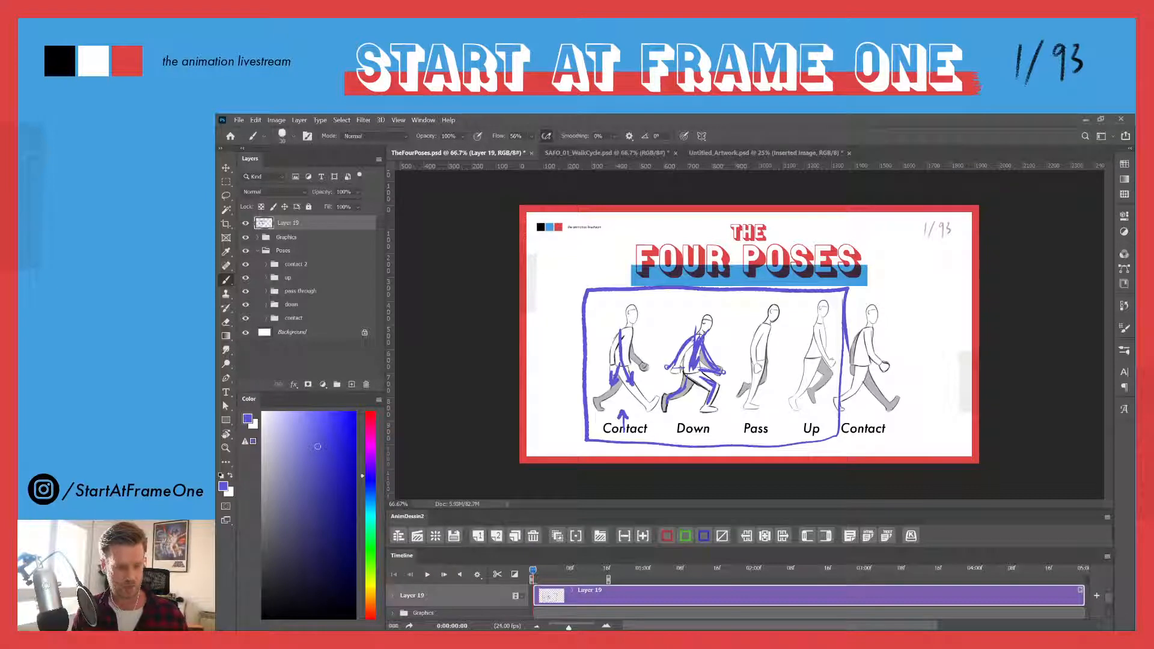
key("v")
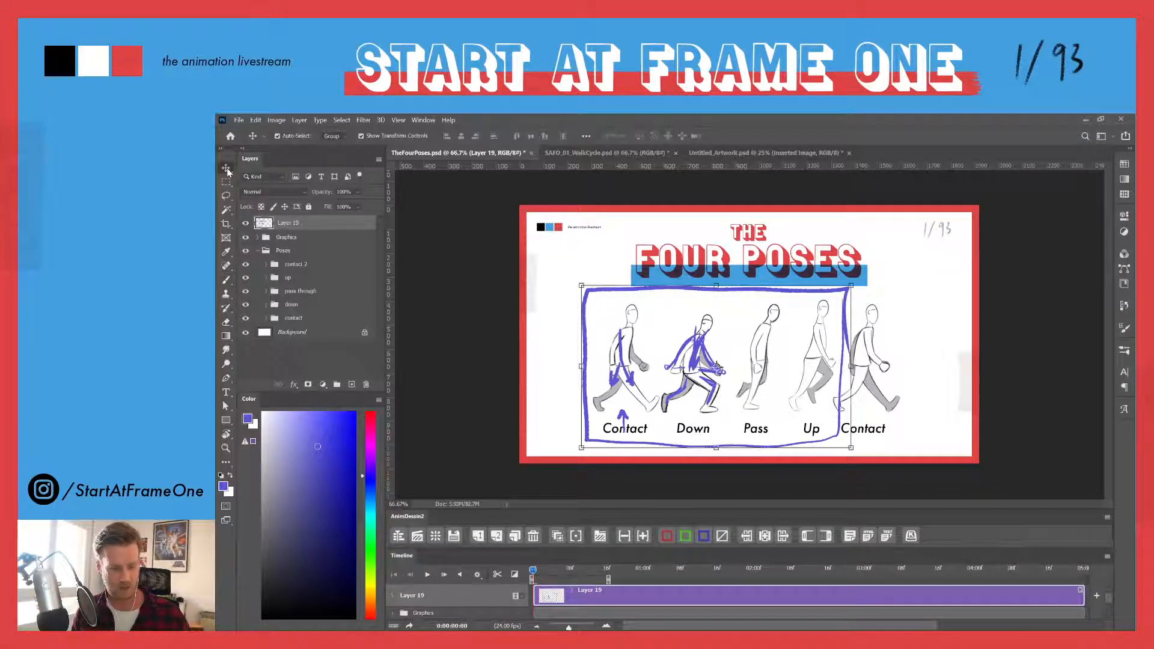
left_click(458, 380)
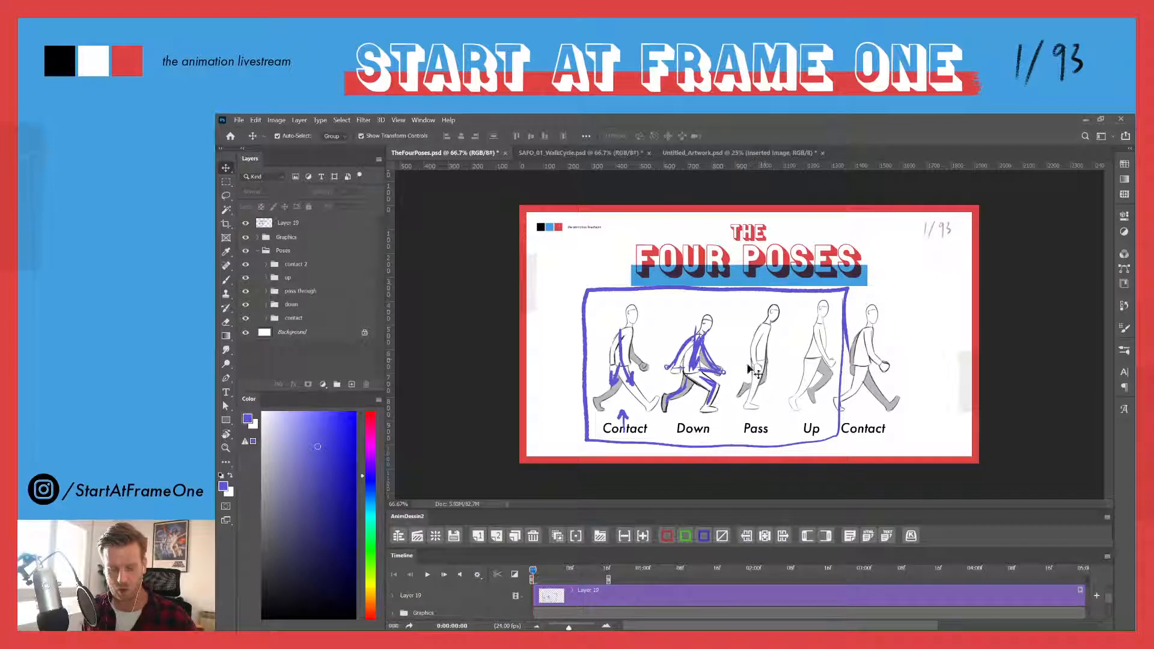
- On Layer 19, brush an upward arrow through the Pass pose's body and mark its straight supporting leg and foot
left_click(285, 223)
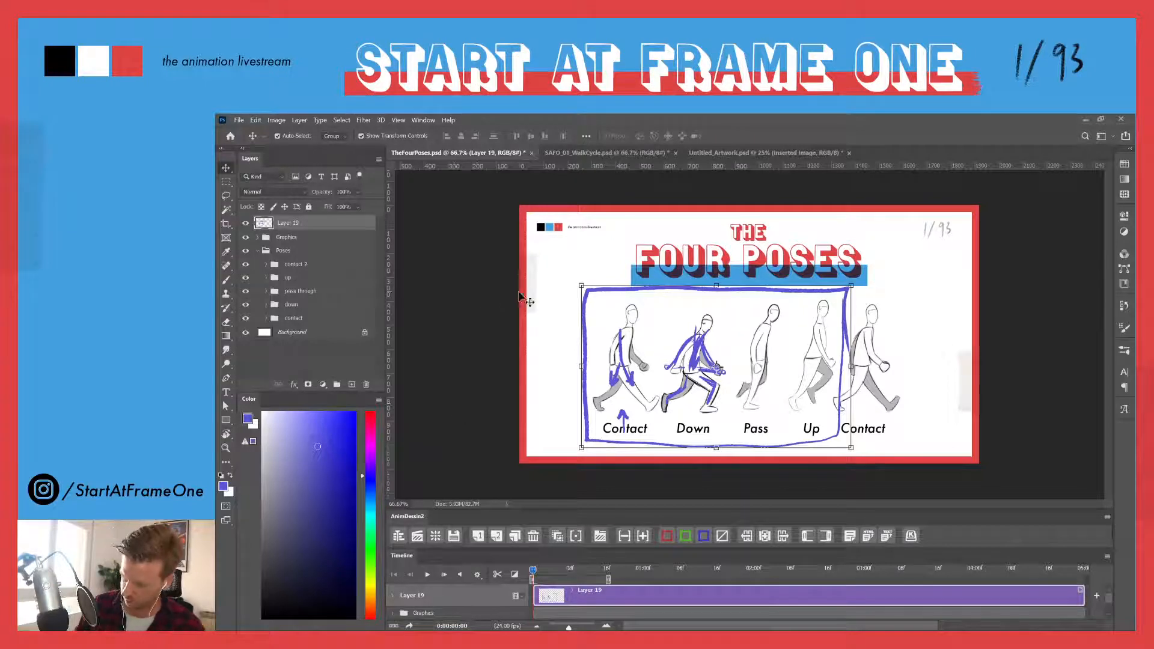
key("b")
mouse_move(762, 347)
left_mouse_down()
mouse_move(756, 383)
mouse_move(763, 340)
left_mouse_up()
left_click_drag(763, 341, 765, 352)
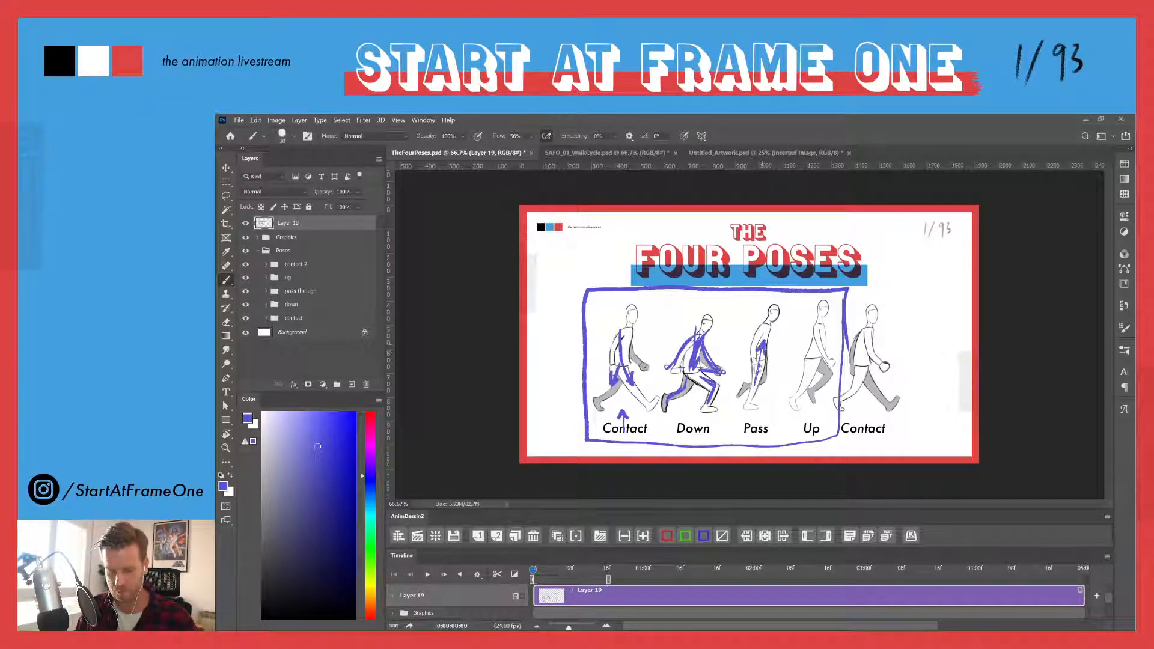
mouse_move(747, 402)
left_mouse_down()
mouse_move(759, 371)
mouse_move(752, 408)
left_mouse_up()
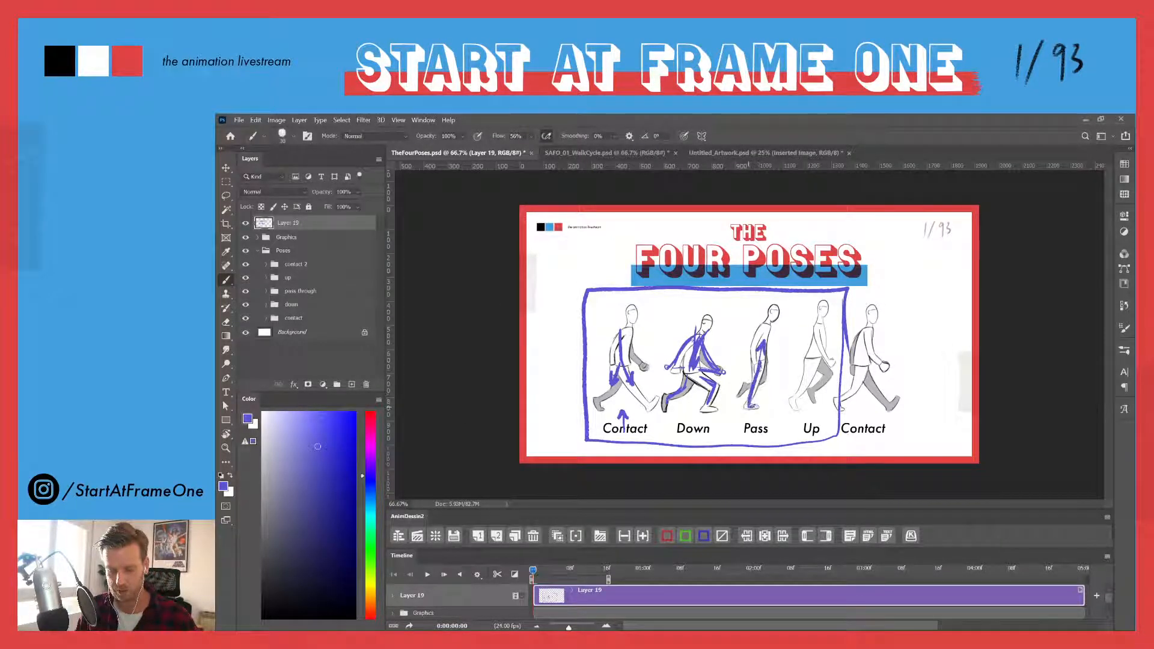
- Brush a thick blue line along the Pass pose from supporting foot to head and a forward arrow marking its passing leg
mouse_move(762, 360)
left_mouse_down()
mouse_move(747, 409)
mouse_move(759, 408)
left_mouse_up()
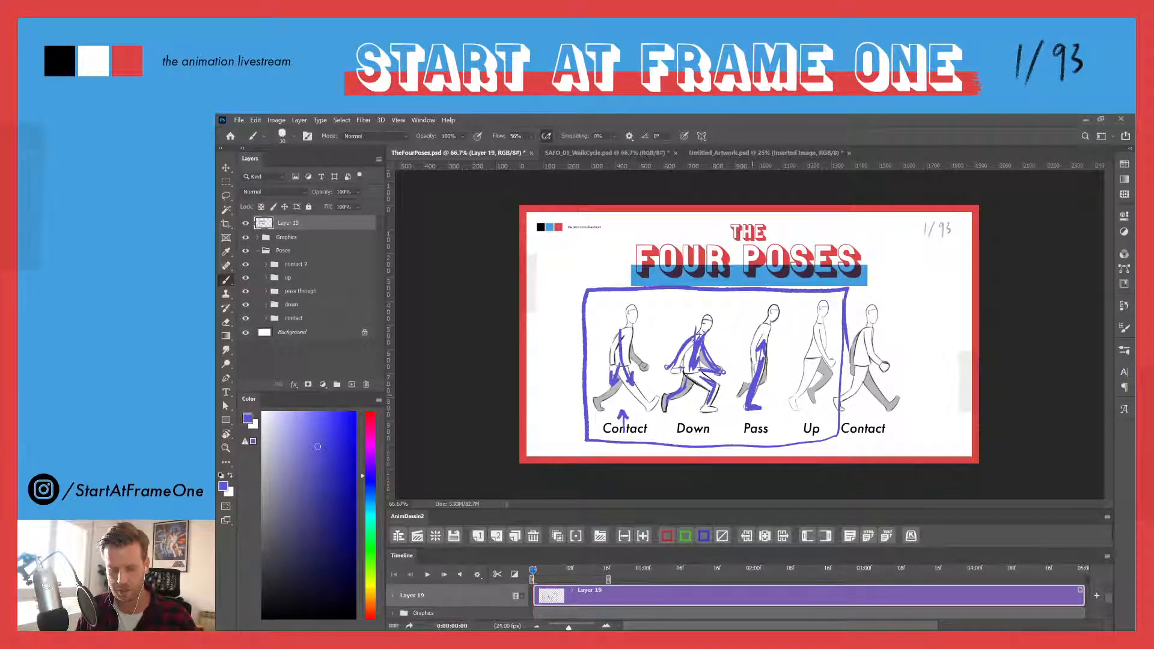
mouse_move(767, 341)
left_mouse_down()
mouse_move(756, 389)
mouse_move(777, 305)
left_mouse_up()
left_click_drag(751, 404, 775, 311)
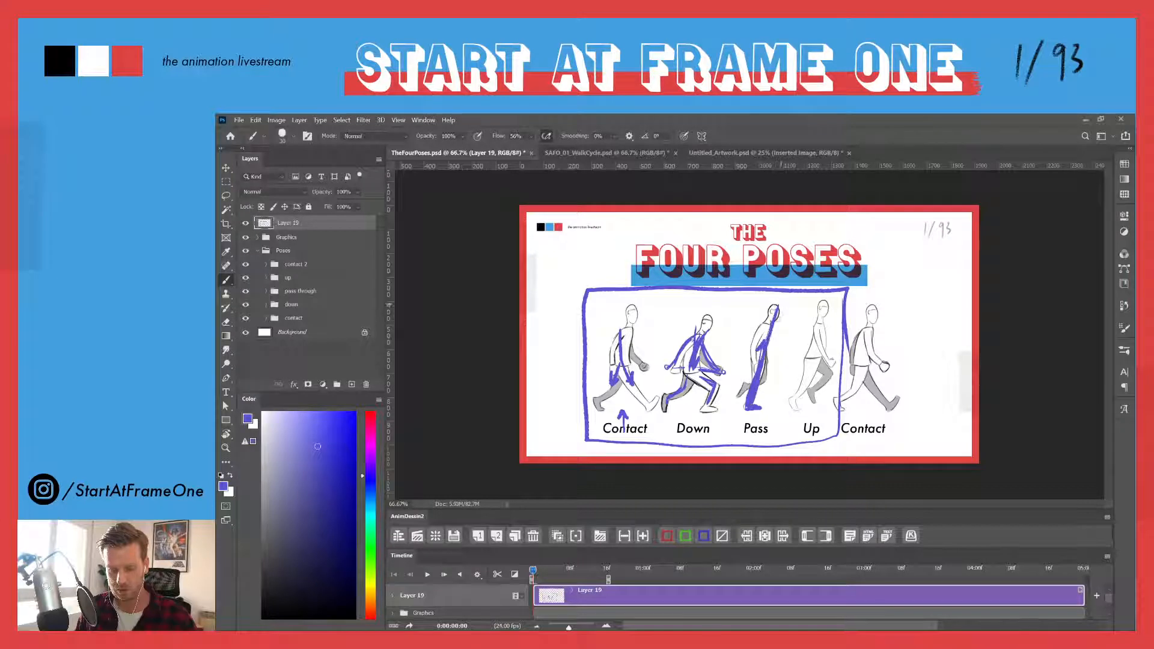
left_click_drag(765, 352, 778, 304)
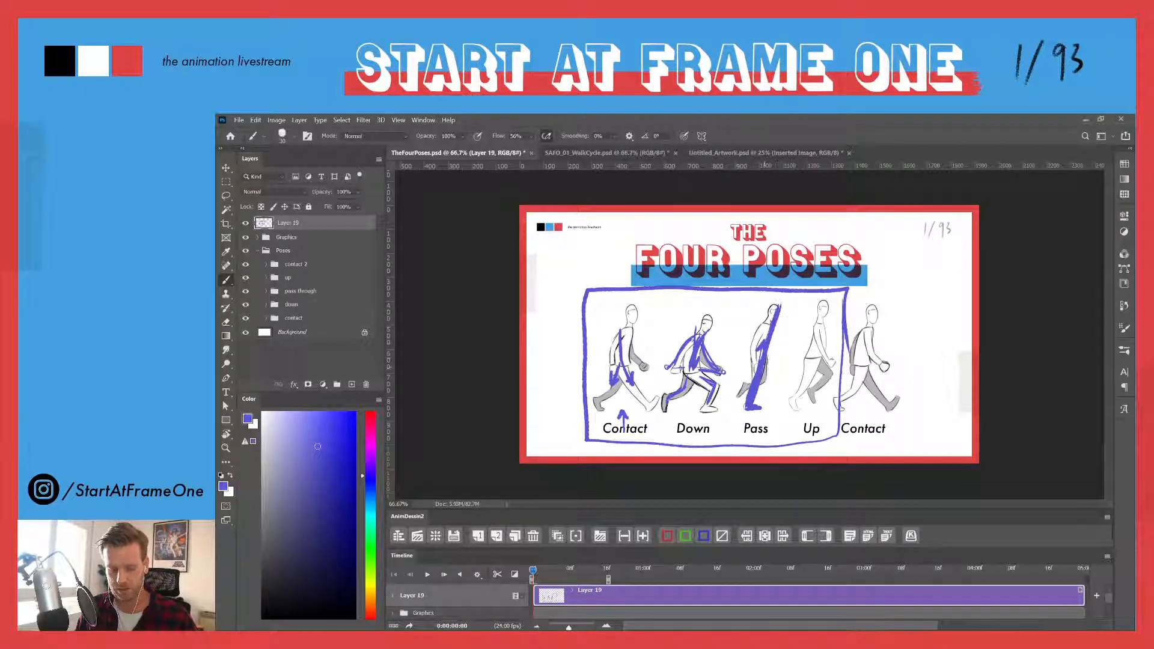
mouse_move(768, 360)
left_mouse_down()
mouse_move(754, 390)
mouse_move(780, 391)
left_mouse_up()
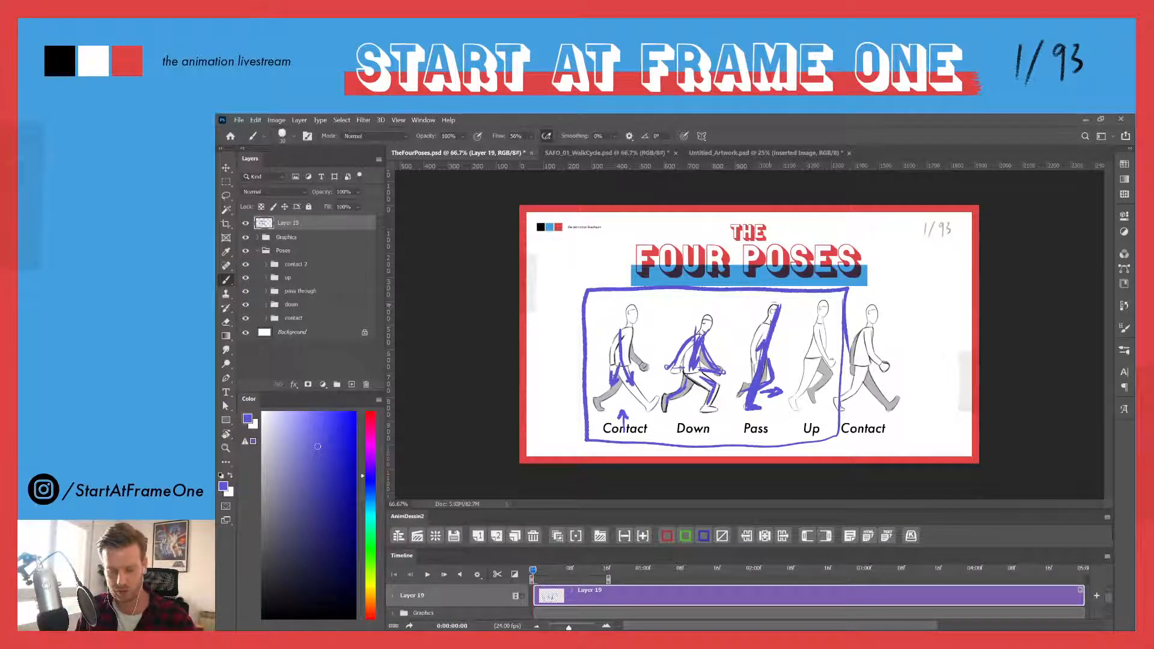
- Brush a blue height line above the Up pose's head, mark its foot and legs, and trace the final Contact pose's legs
left_click_drag(832, 299, 807, 298)
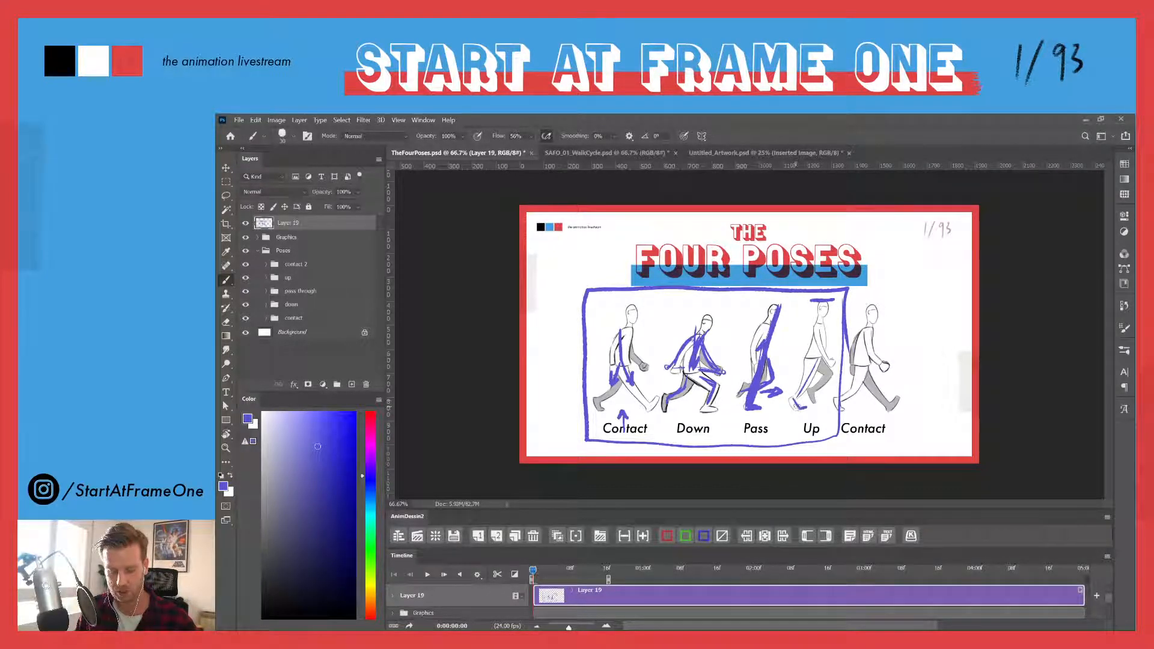
left_click_drag(817, 362, 793, 406)
left_click_drag(834, 365, 815, 393)
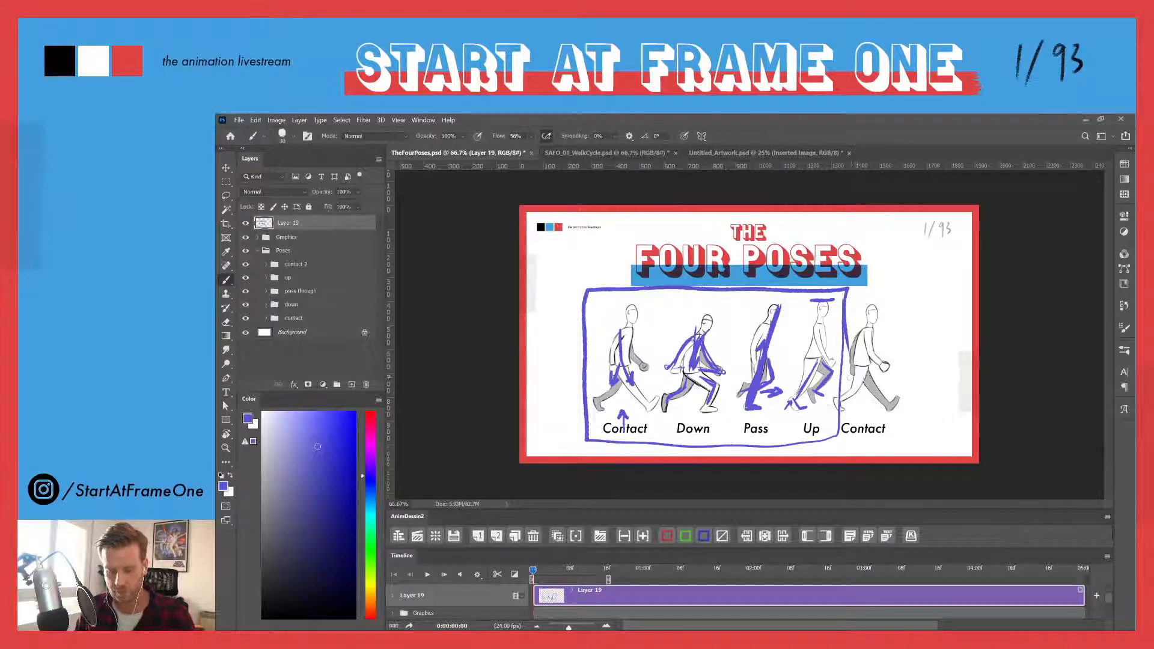
mouse_move(859, 368)
left_mouse_down()
mouse_move(888, 401)
mouse_move(904, 397)
mouse_move(841, 398)
mouse_move(840, 407)
left_mouse_up()
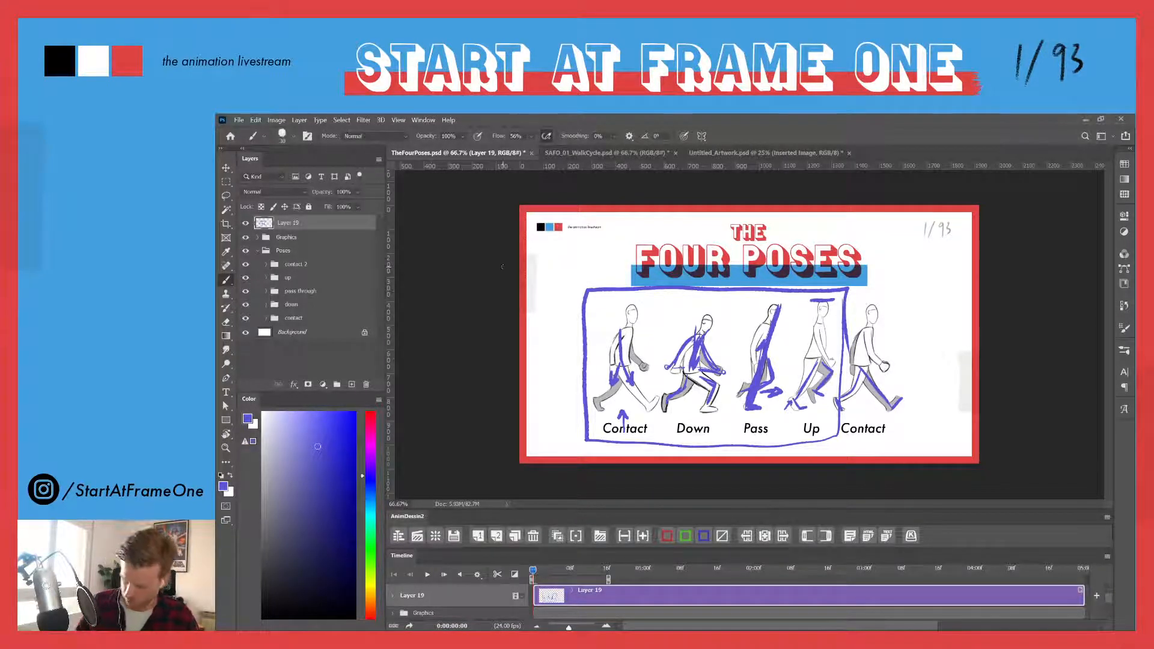
- Lasso around the five poses on Layer 19, erase the blue annotations inside the selection, and deselect
key("l")
mouse_move(597, 238)
left_mouse_down()
mouse_move(703, 217)
mouse_move(546, 330)
mouse_move(597, 238)
left_mouse_up()
key("Delete")
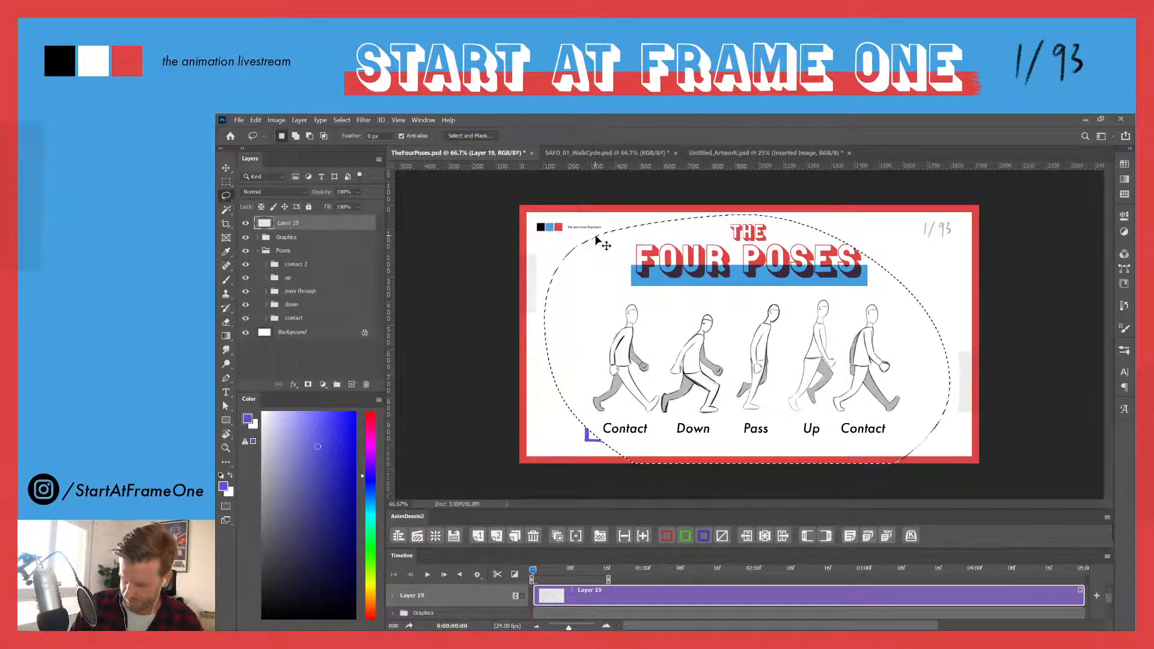
key("ctrl+d")
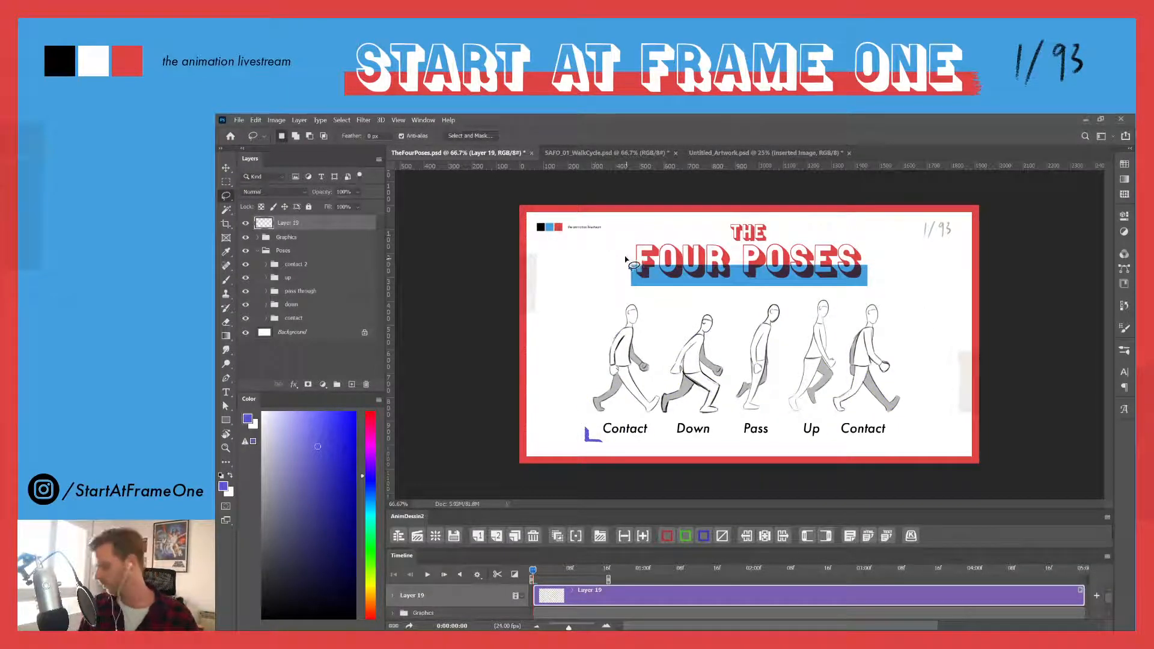
- Brush blue strokes along the first Contact pose's front and back legs and both arms
key("b")
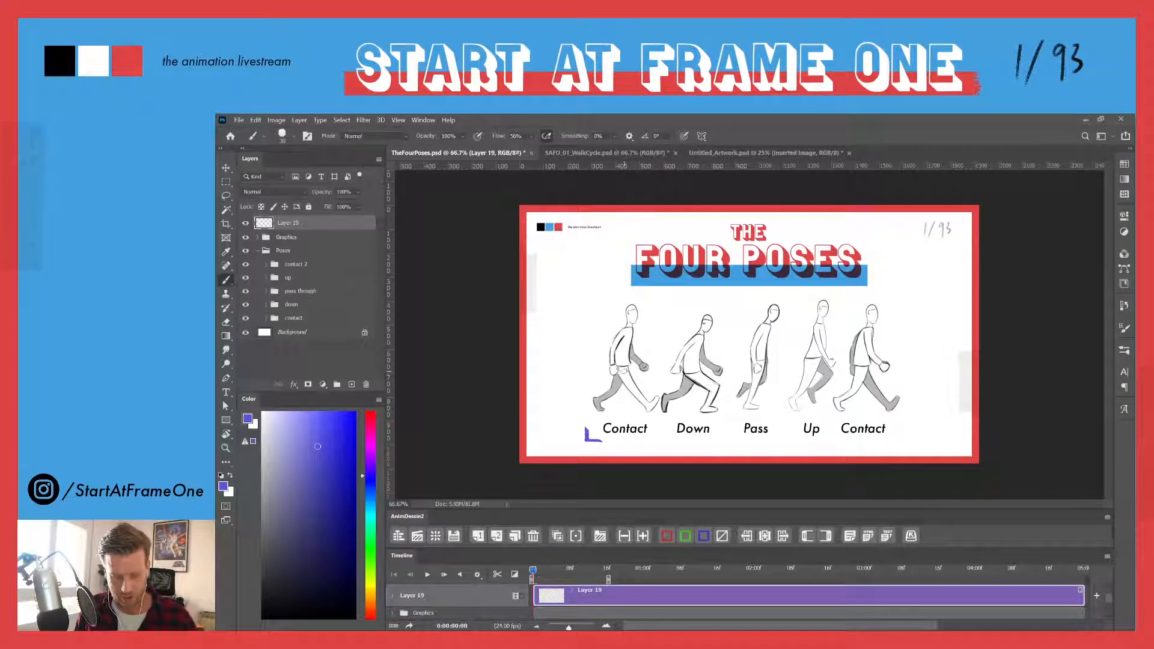
mouse_move(621, 367)
left_mouse_down()
mouse_move(649, 408)
mouse_move(662, 396)
left_mouse_up()
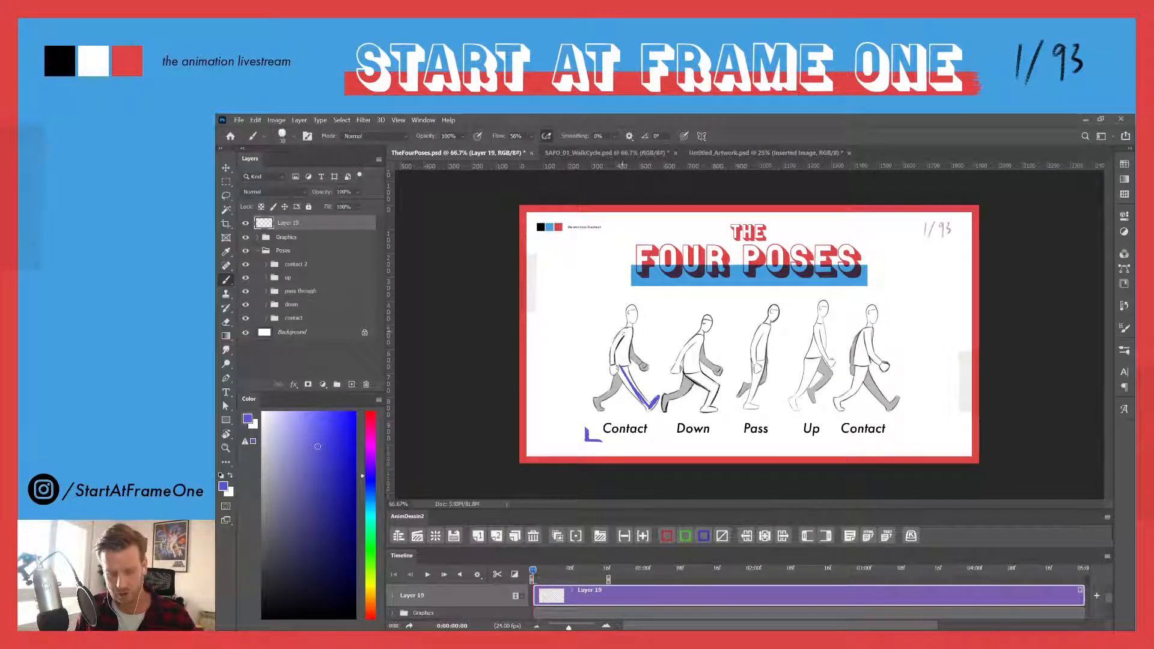
mouse_move(626, 328)
left_mouse_down()
mouse_move(608, 368)
mouse_move(611, 355)
left_mouse_up()
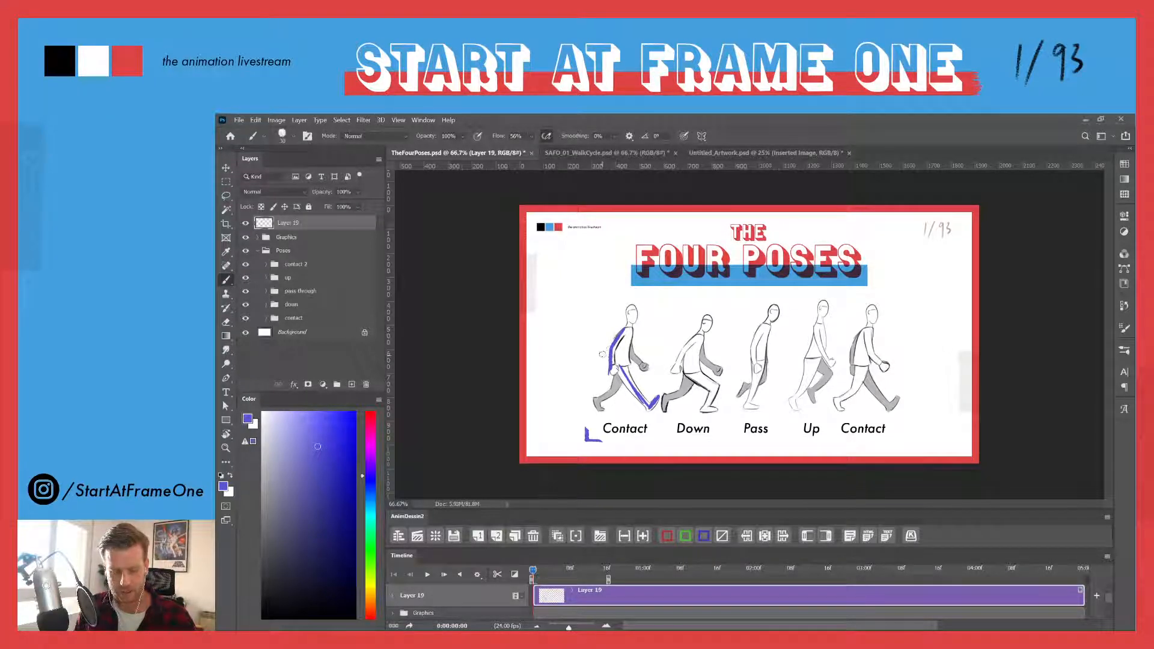
mouse_move(613, 390)
left_mouse_down()
mouse_move(595, 403)
mouse_move(638, 359)
mouse_move(646, 367)
left_mouse_up()
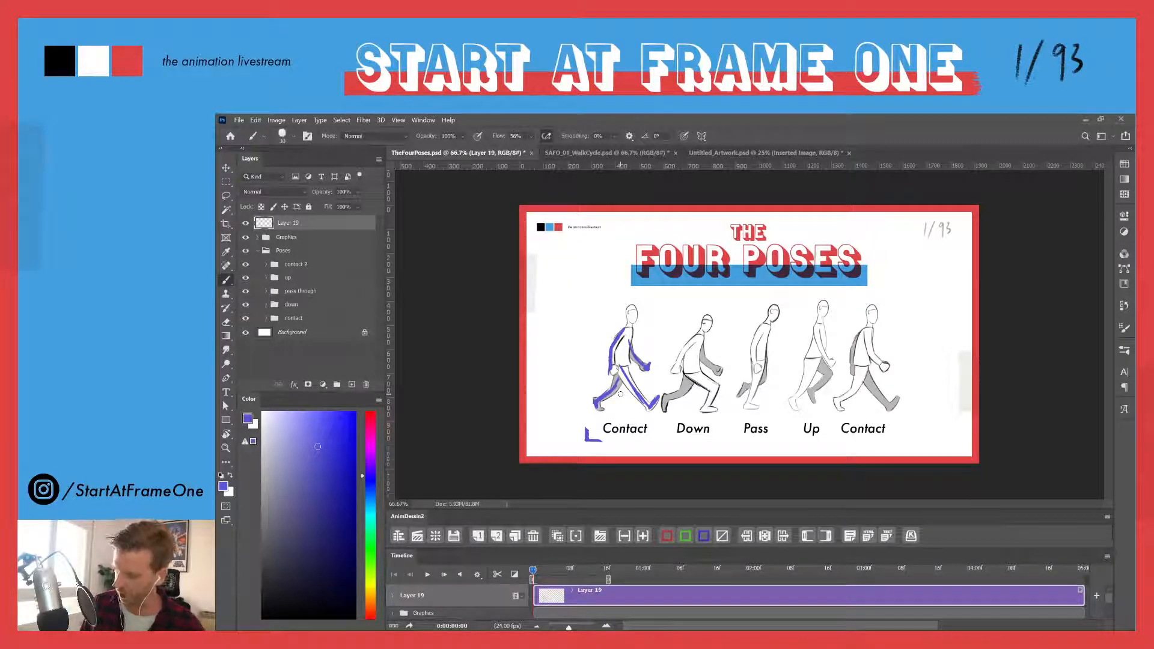
- Lasso the first Contact pose's blue strokes together with the leftover frame corner, erase them, and deselect
key("l")
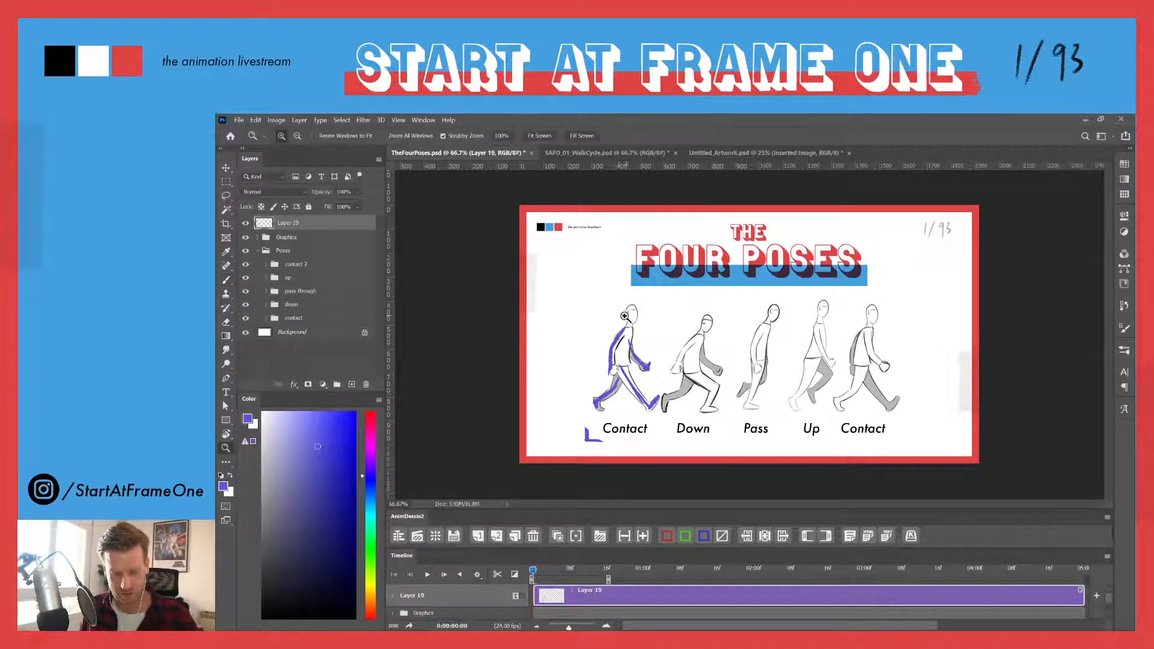
mouse_move(614, 330)
left_mouse_down()
mouse_move(672, 433)
mouse_move(587, 308)
left_mouse_up()
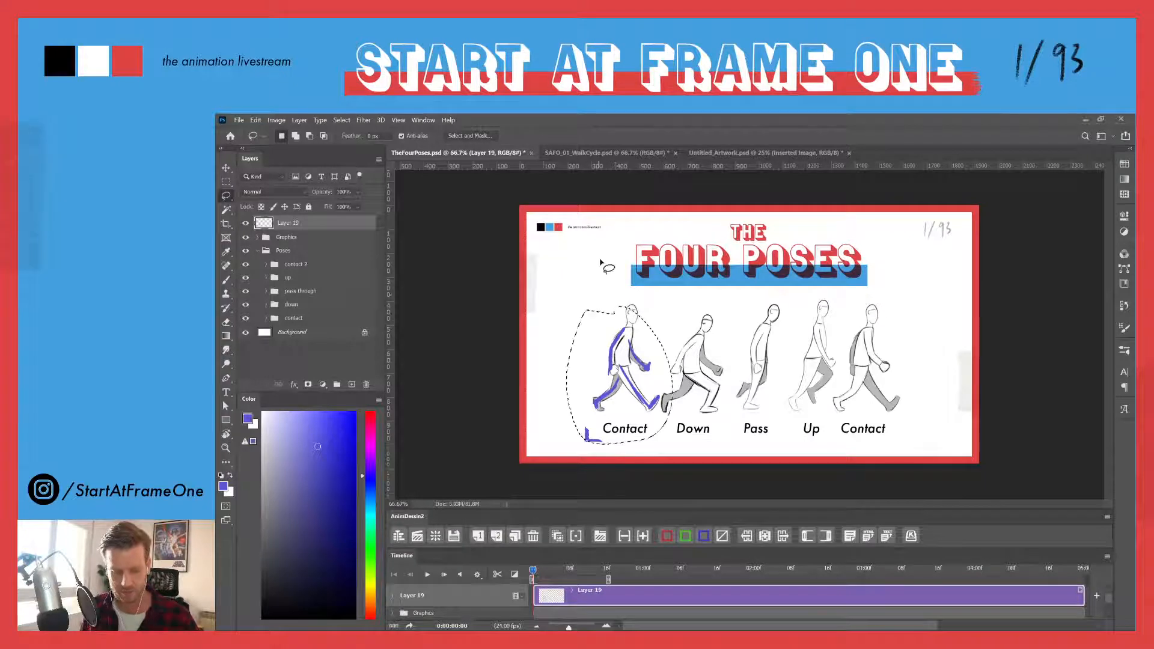
key("Delete")
key("ctrl+d")
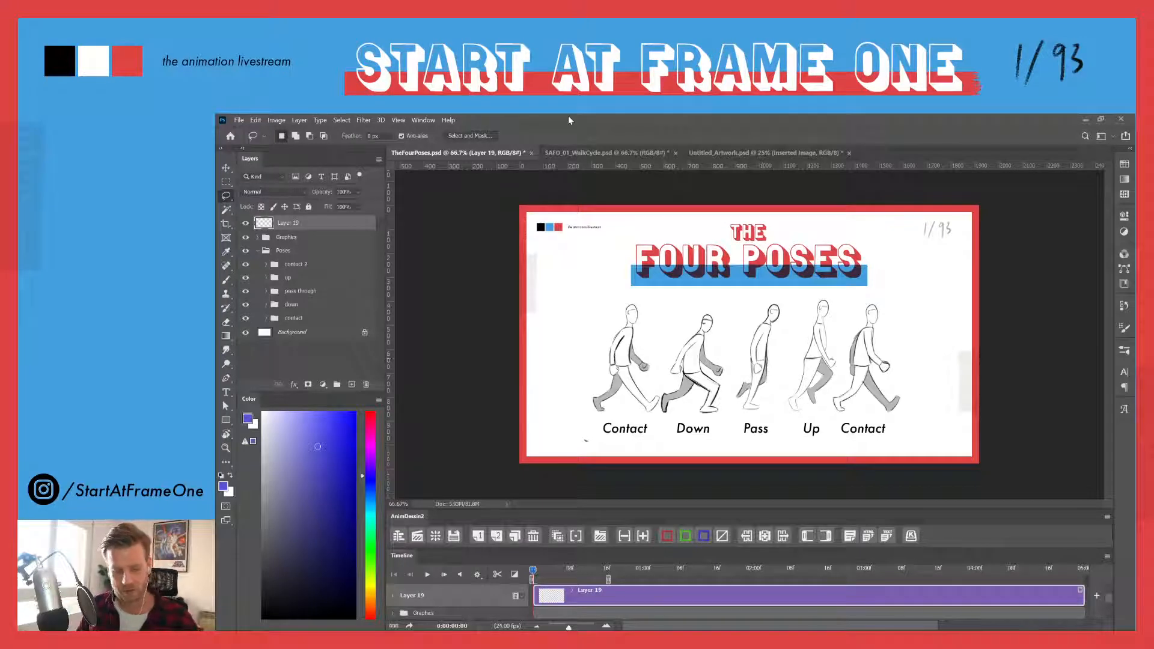
- In SAFO_01_WalkCycle.psd, add an Anim video group with a blank frame layer and extend its clip to about four frames
left_click(561, 152)
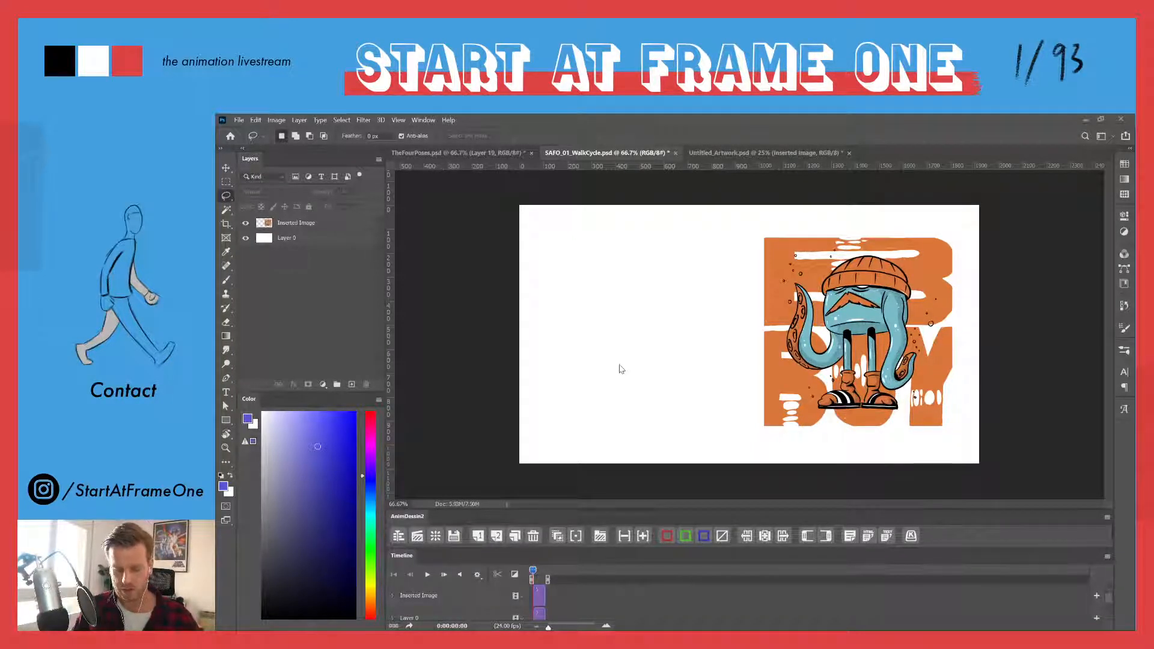
left_click(599, 536)
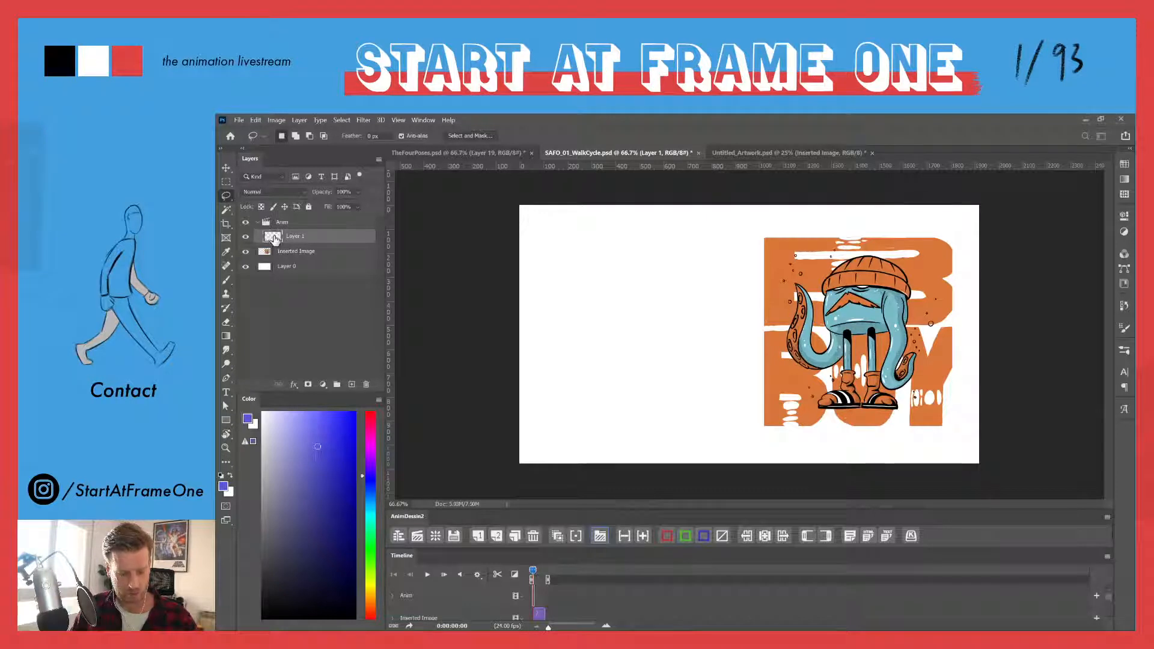
left_click(606, 626)
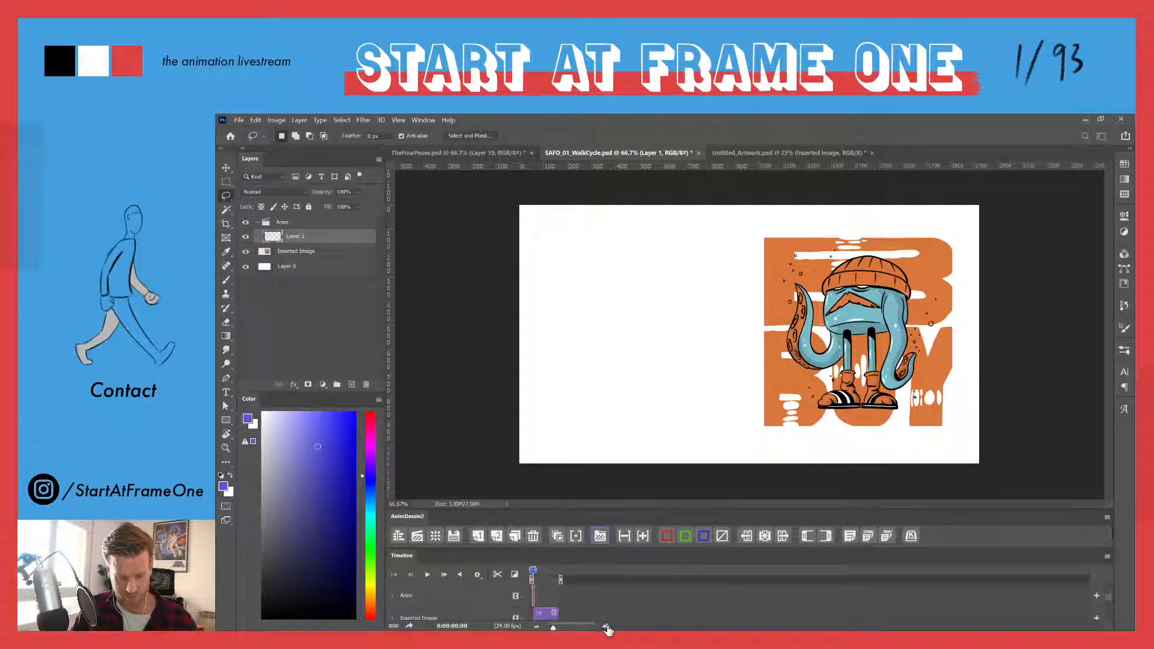
left_click(606, 626)
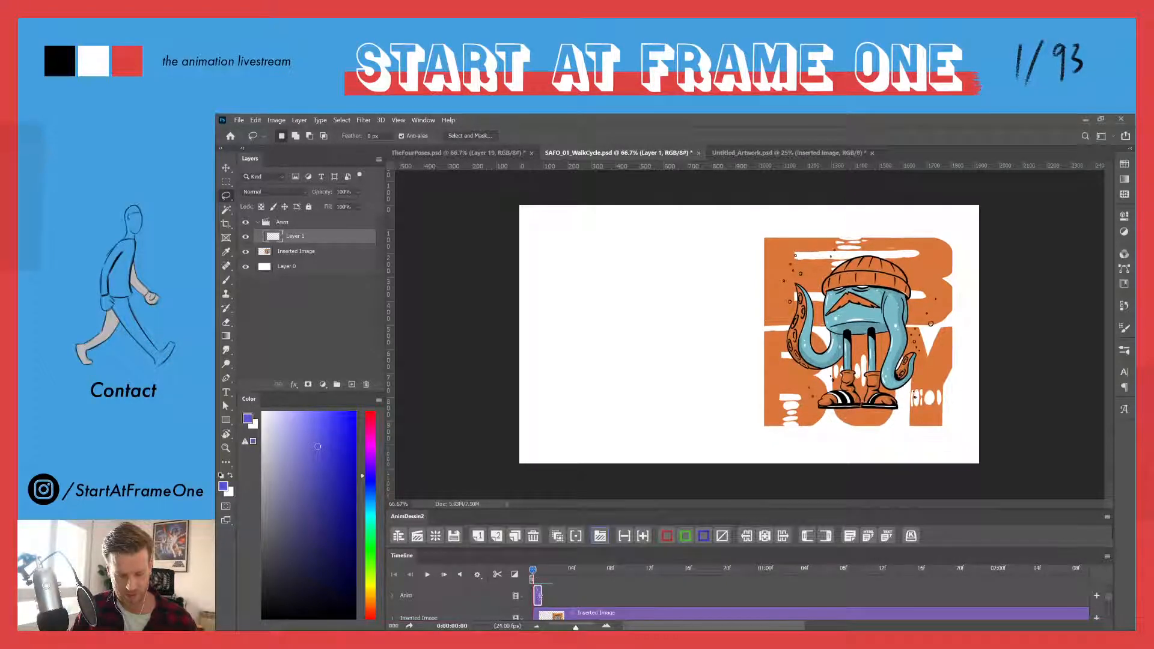
left_click_drag(540, 594, 574, 596)
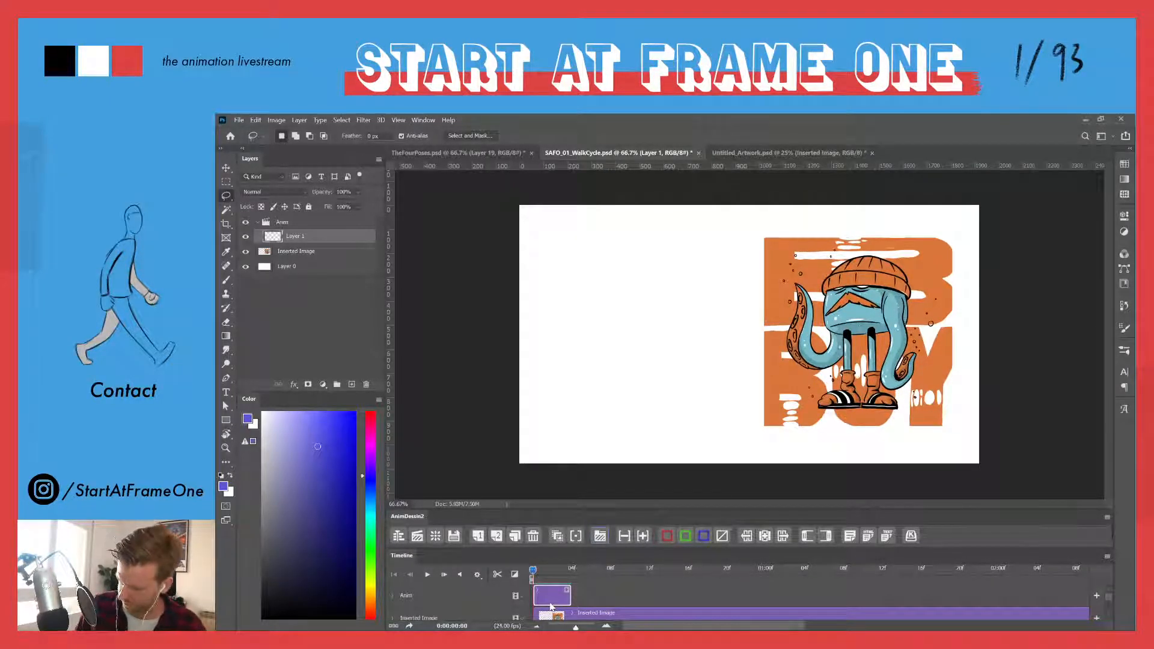
- With Kyle's Drawing Box - Happy HB brush in blue, draw a horizontal ground line at the character's foot level across the empty area
key("b")
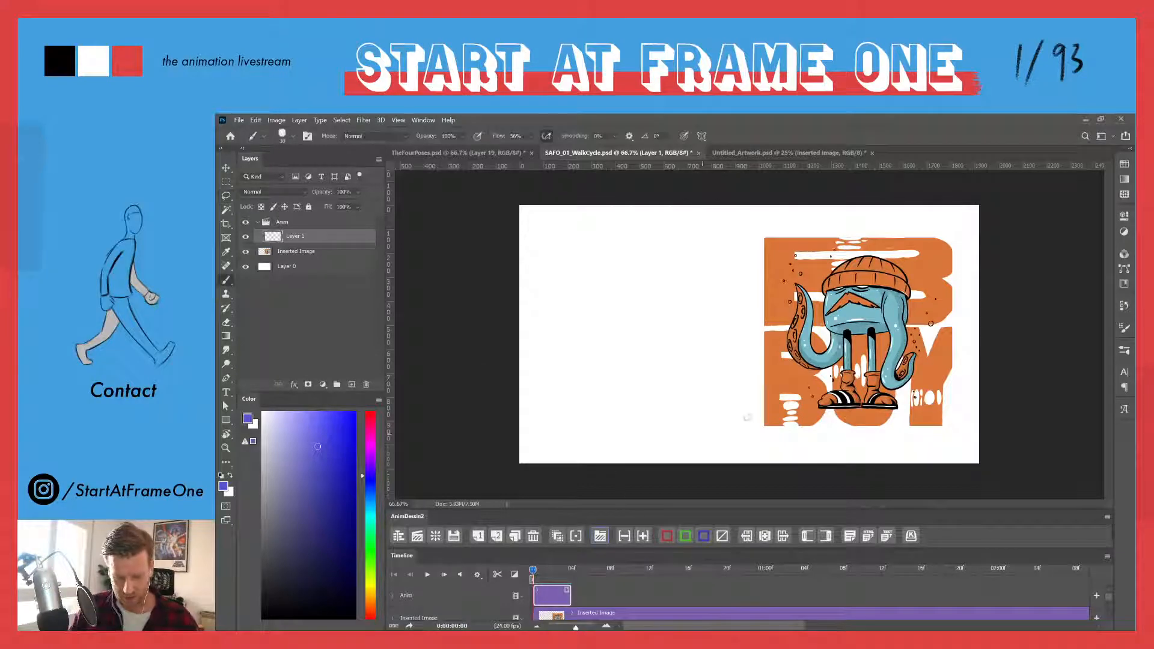
left_click(1124, 329)
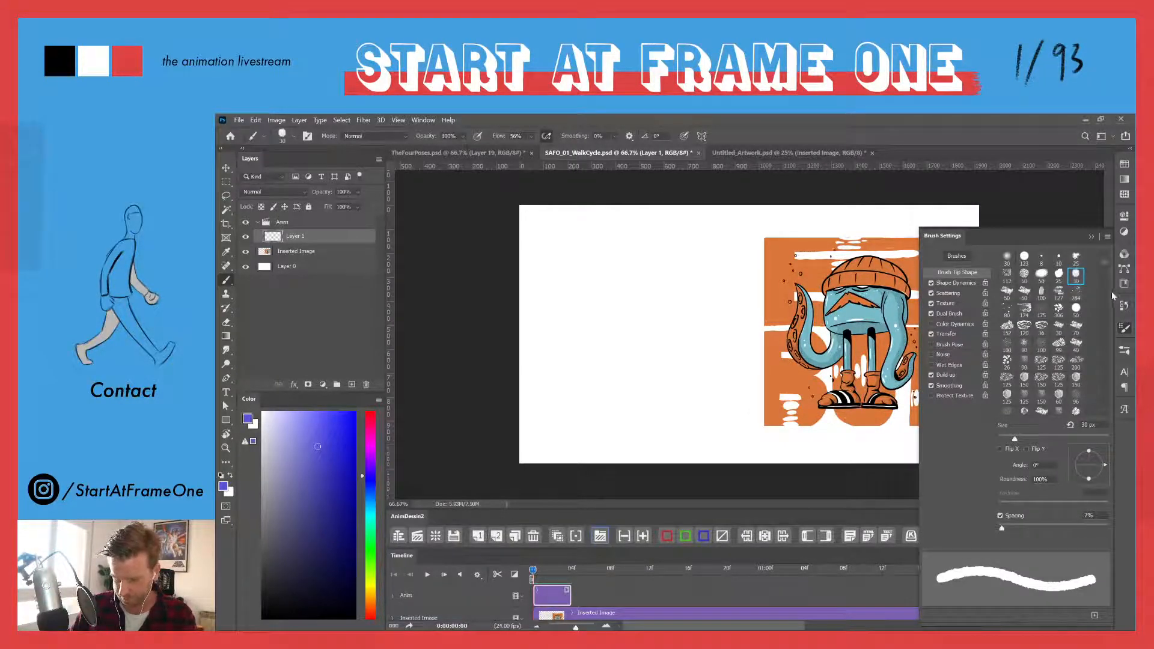
left_click(1124, 350)
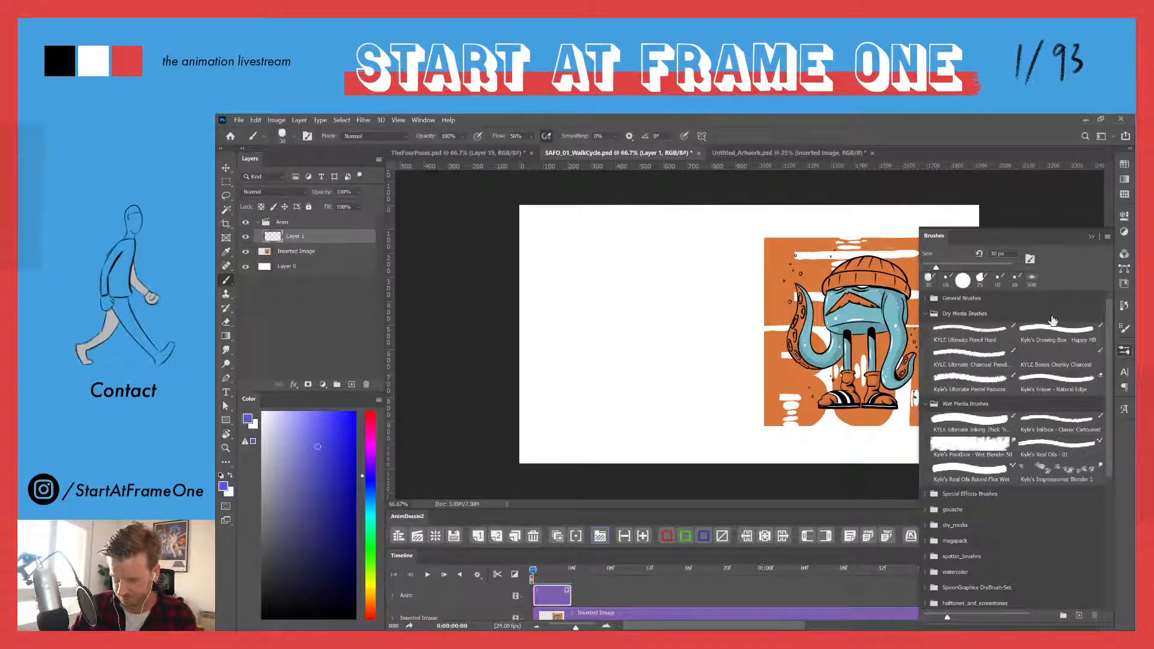
left_click(1046, 337)
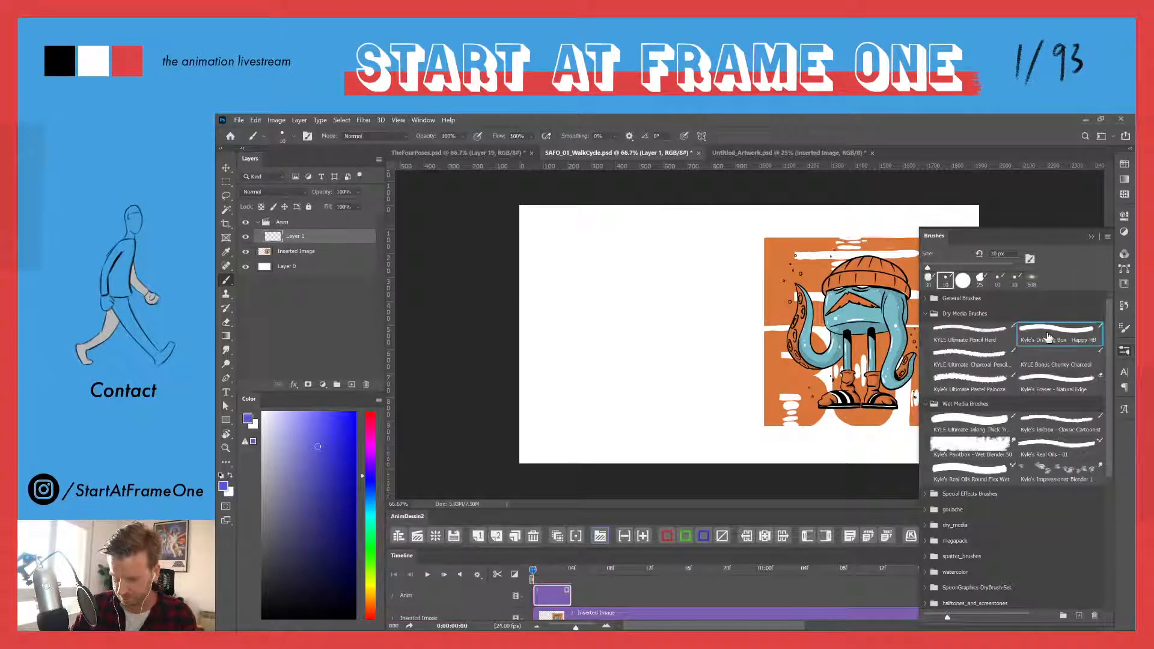
left_click(1124, 351)
left_click(326, 435)
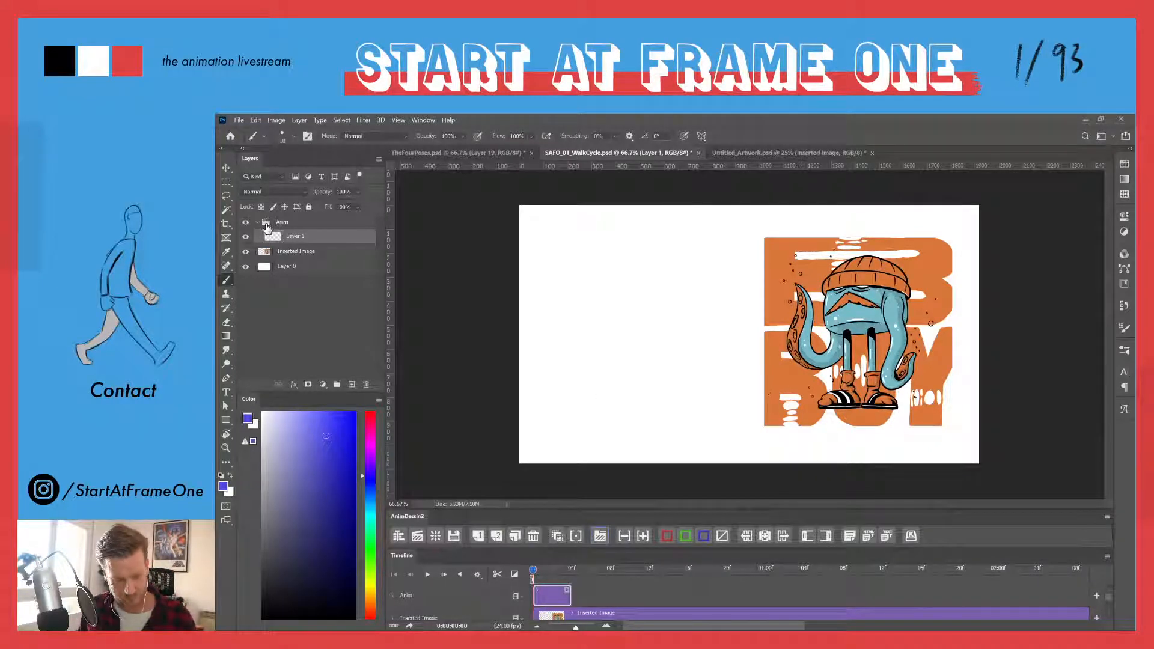
left_click_drag(754, 408, 519, 408)
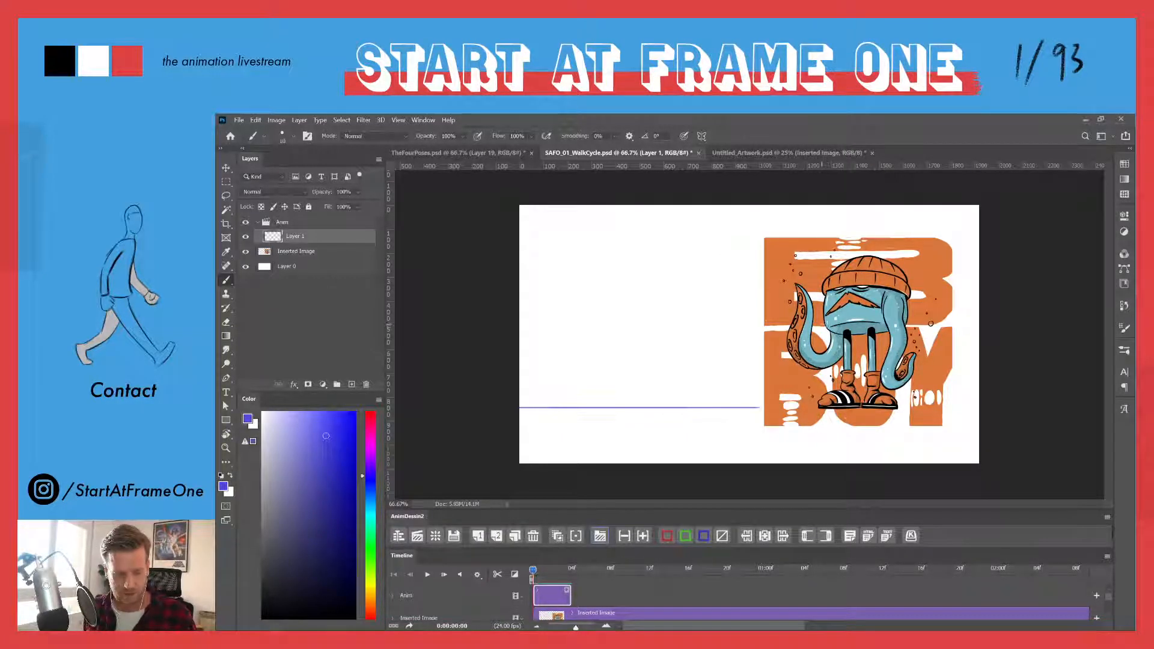
- Lower the Inserted Image layer's opacity to 41%, switch the brush colour to red, and add a blank layer above it
left_click(268, 253)
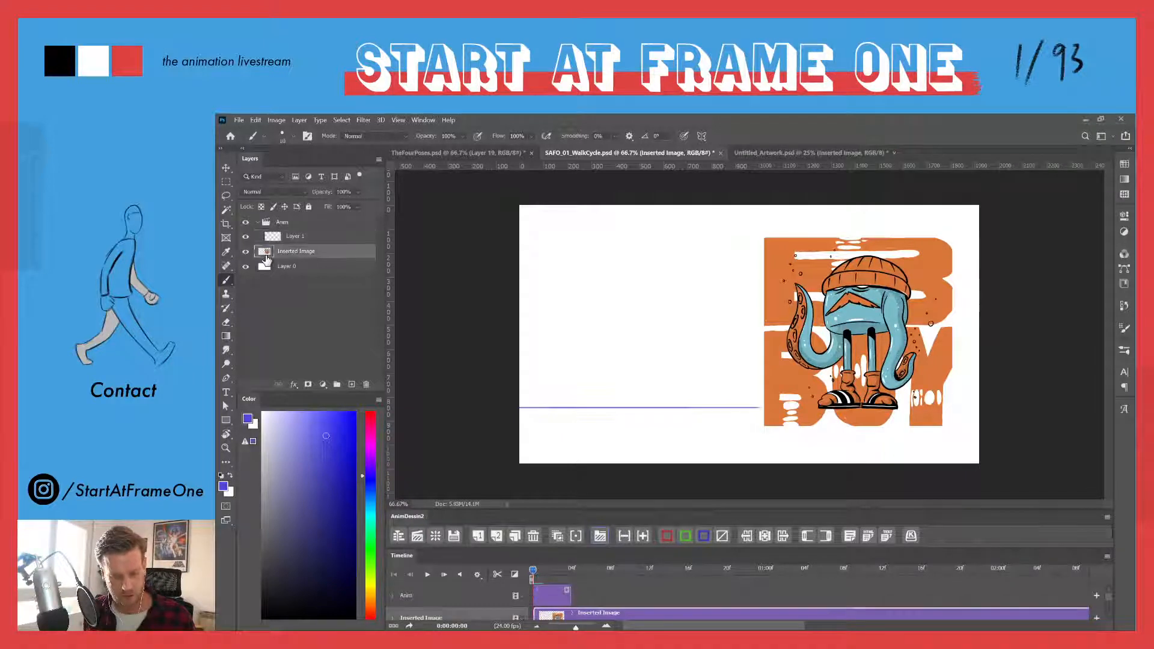
left_click_drag(304, 196, 289, 192)
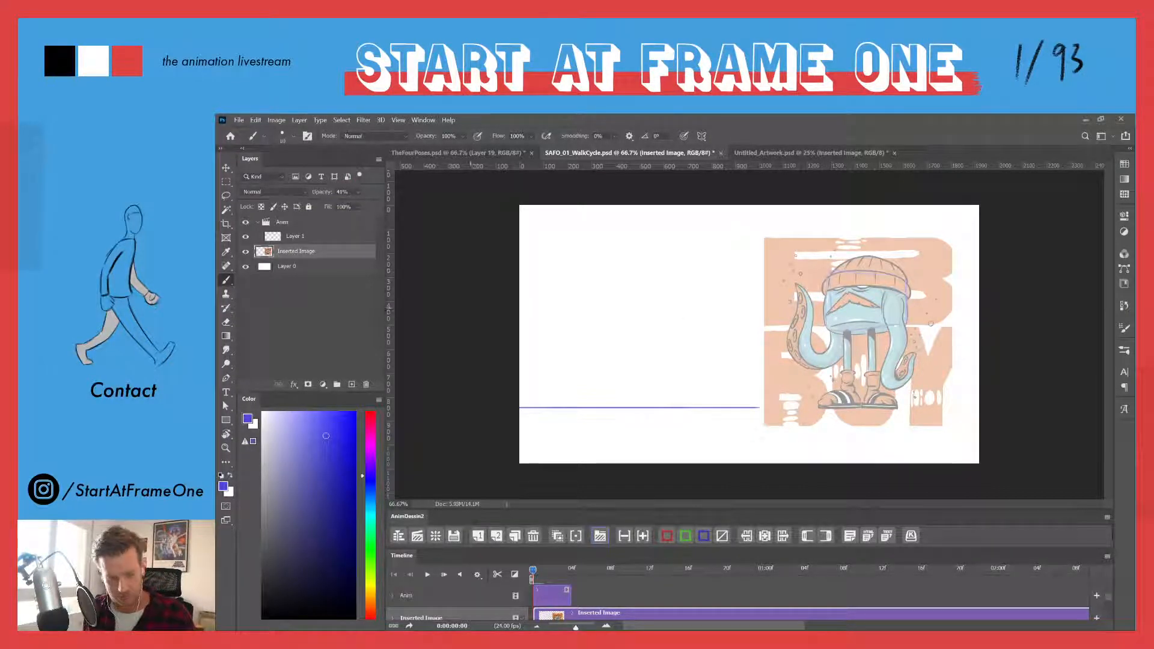
left_click(370, 616)
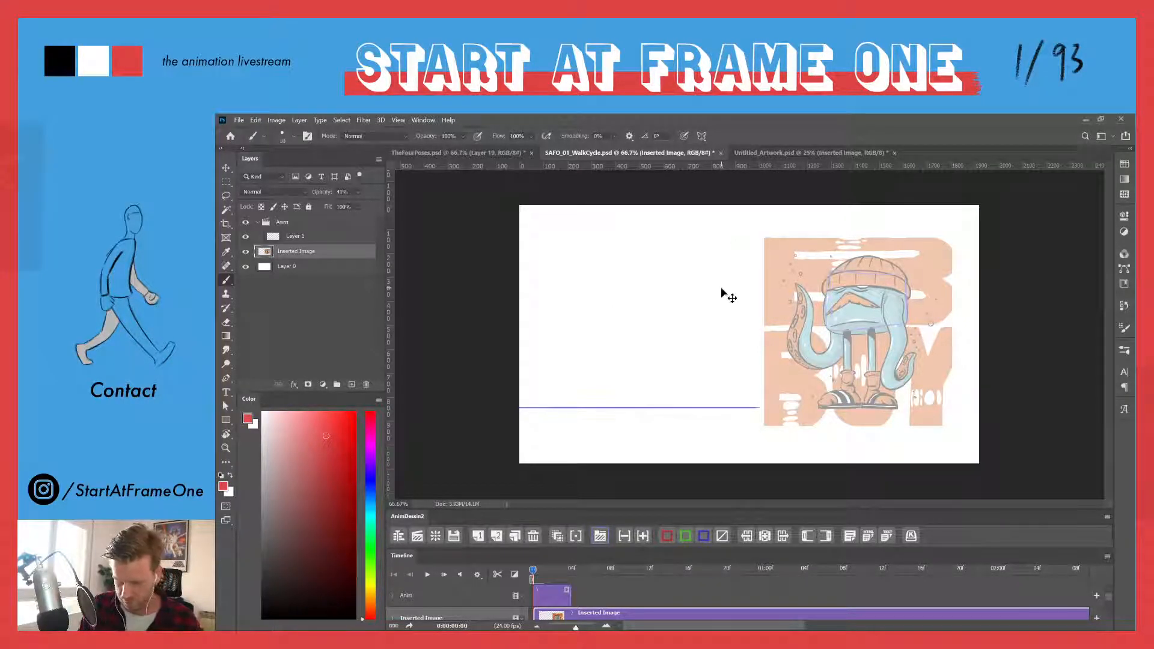
left_click(351, 384)
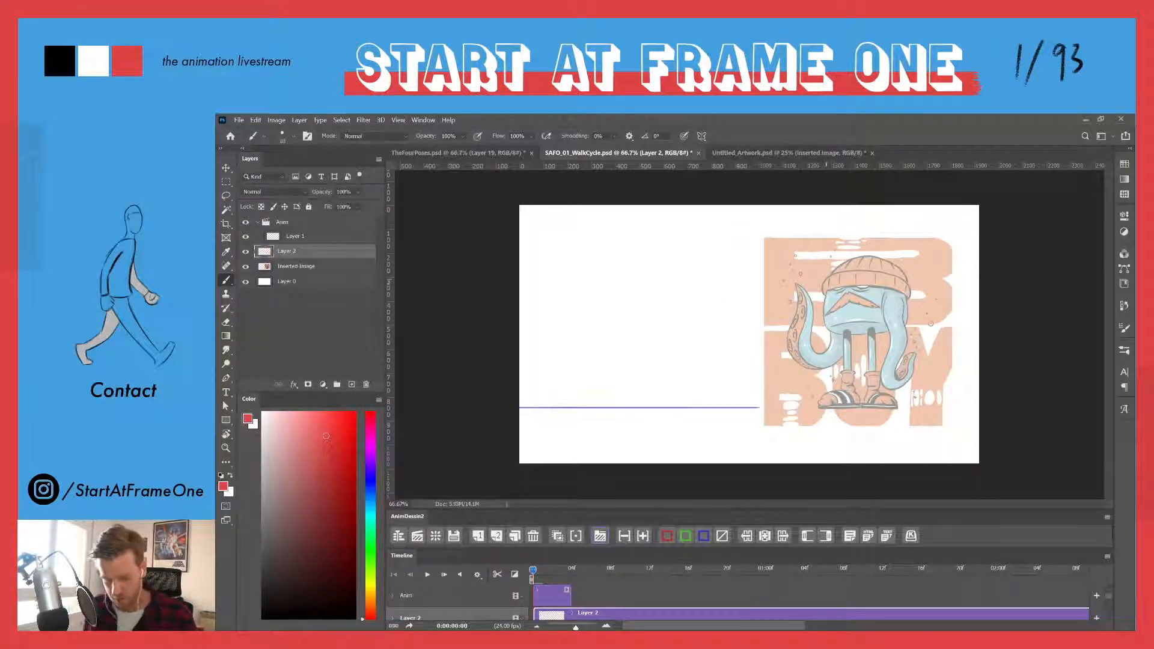
- Sketch red construction lines over the reference character's boxy body, both legs and shoes
mouse_move(828, 265)
left_mouse_down()
mouse_move(828, 330)
mouse_move(877, 332)
mouse_move(903, 332)
mouse_move(905, 267)
mouse_move(826, 258)
mouse_move(895, 261)
left_mouse_up()
mouse_move(906, 261)
left_mouse_down()
mouse_move(912, 327)
mouse_move(875, 389)
left_mouse_up()
mouse_move(869, 321)
left_mouse_down()
mouse_move(873, 397)
mouse_move(893, 408)
left_mouse_up()
left_click_drag(887, 407, 871, 403)
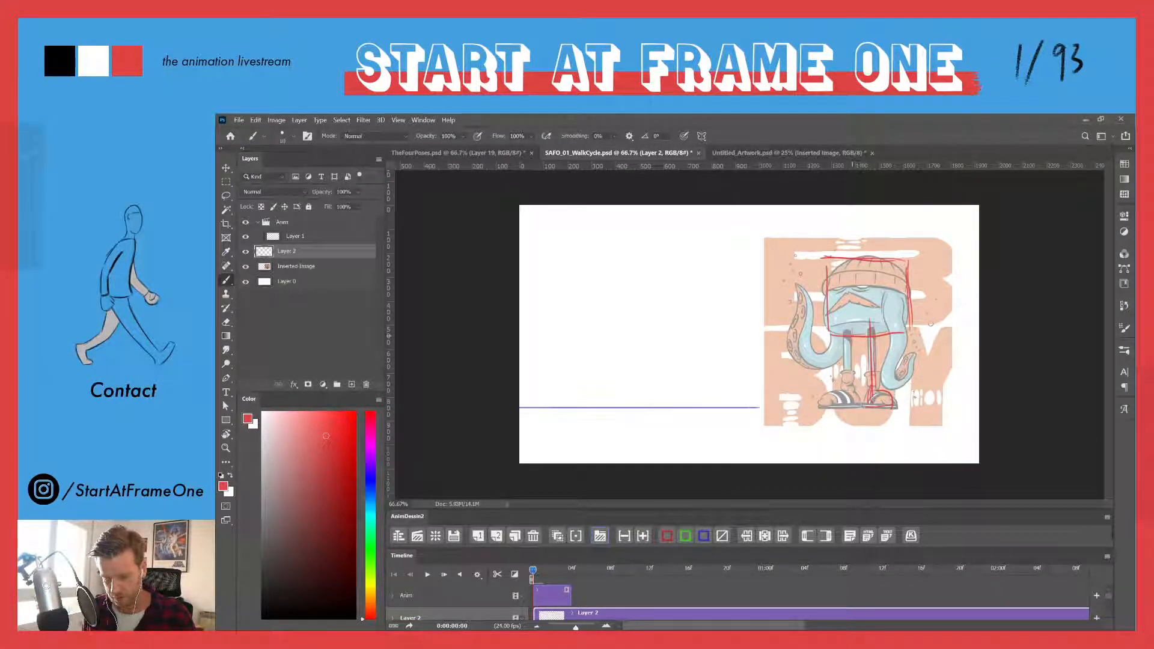
left_click_drag(851, 329, 851, 396)
mouse_move(847, 336)
left_mouse_down()
mouse_move(852, 408)
mouse_move(823, 407)
mouse_move(857, 405)
left_mouse_up()
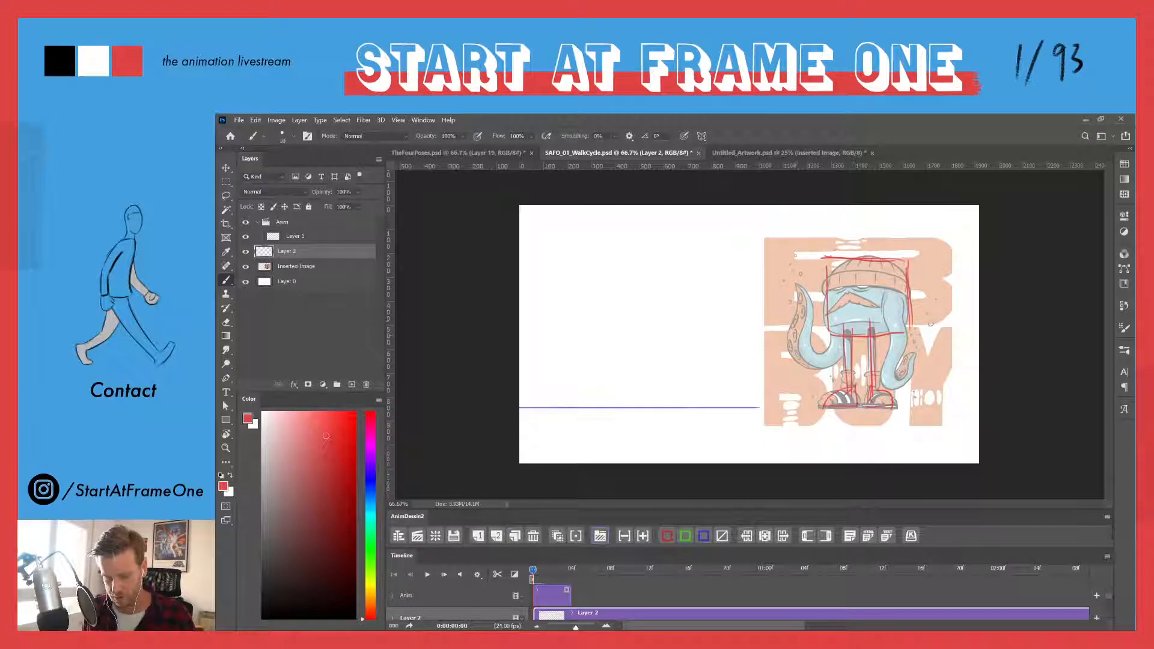
- Trace the reference character's two tentacle arms with red construction lines
mouse_move(803, 288)
left_mouse_down()
mouse_move(795, 351)
mouse_move(840, 368)
left_mouse_up()
left_click_drag(895, 284, 901, 363)
left_click_drag(914, 355, 891, 388)
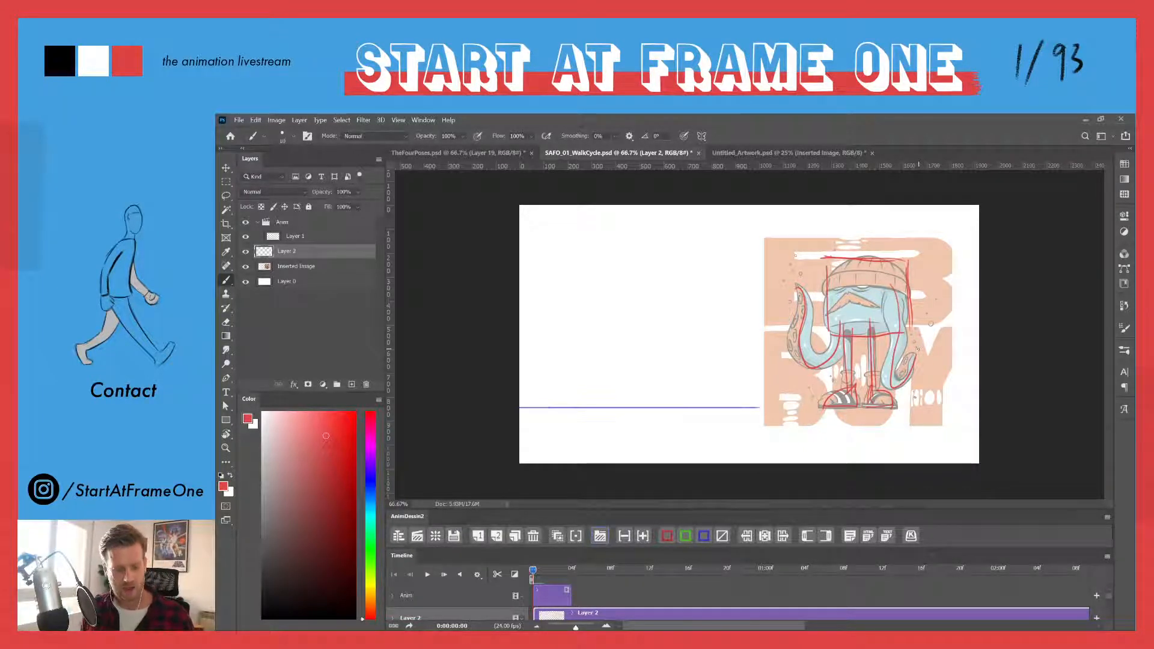
- On Layer 1 in the Anim group, switch the brush colour to blue and sketch a square body above the ground line
left_click(270, 238)
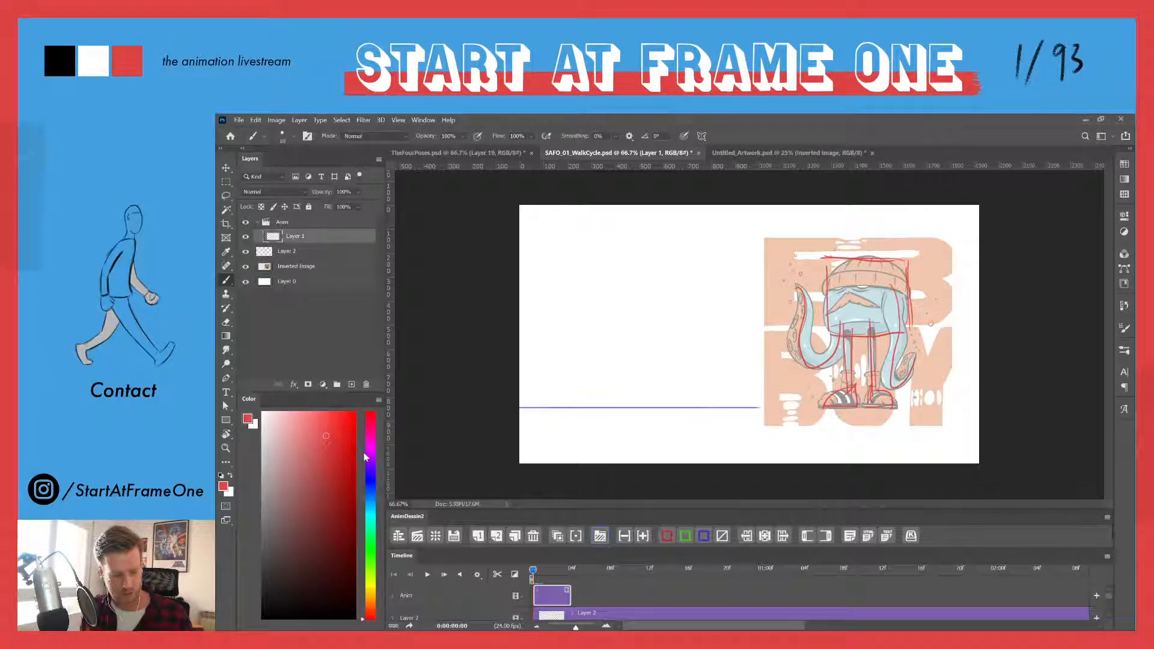
left_click(368, 475)
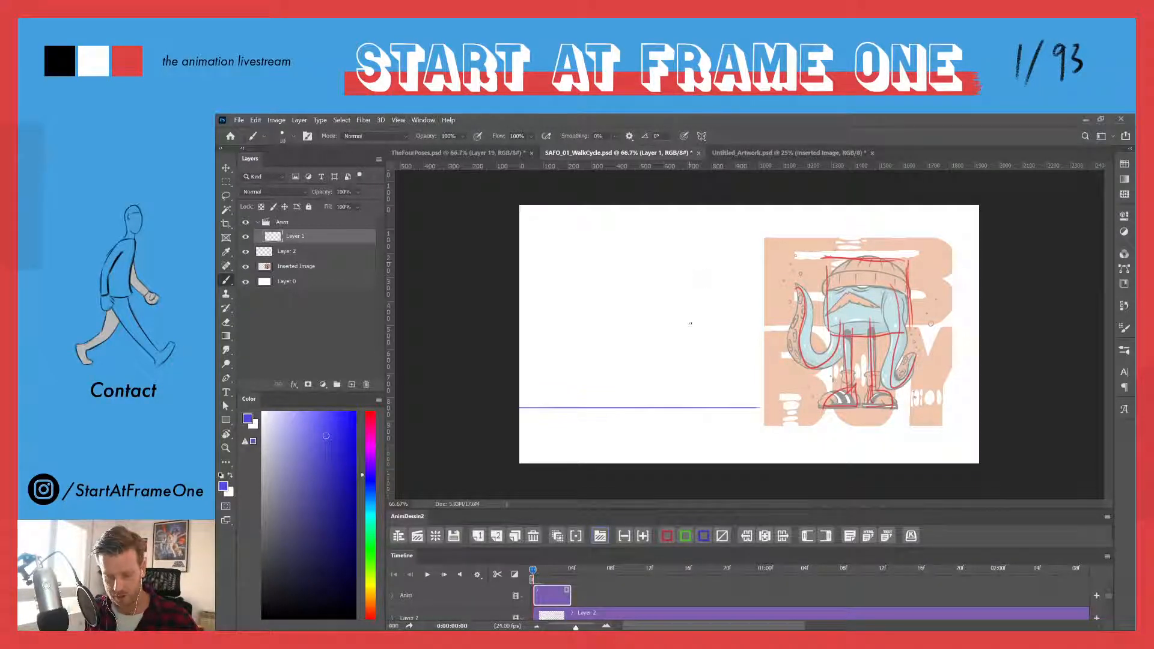
left_click_drag(688, 280, 689, 321)
mouse_move(680, 253)
left_mouse_down()
mouse_move(611, 261)
mouse_move(615, 332)
mouse_move(691, 332)
left_mouse_up()
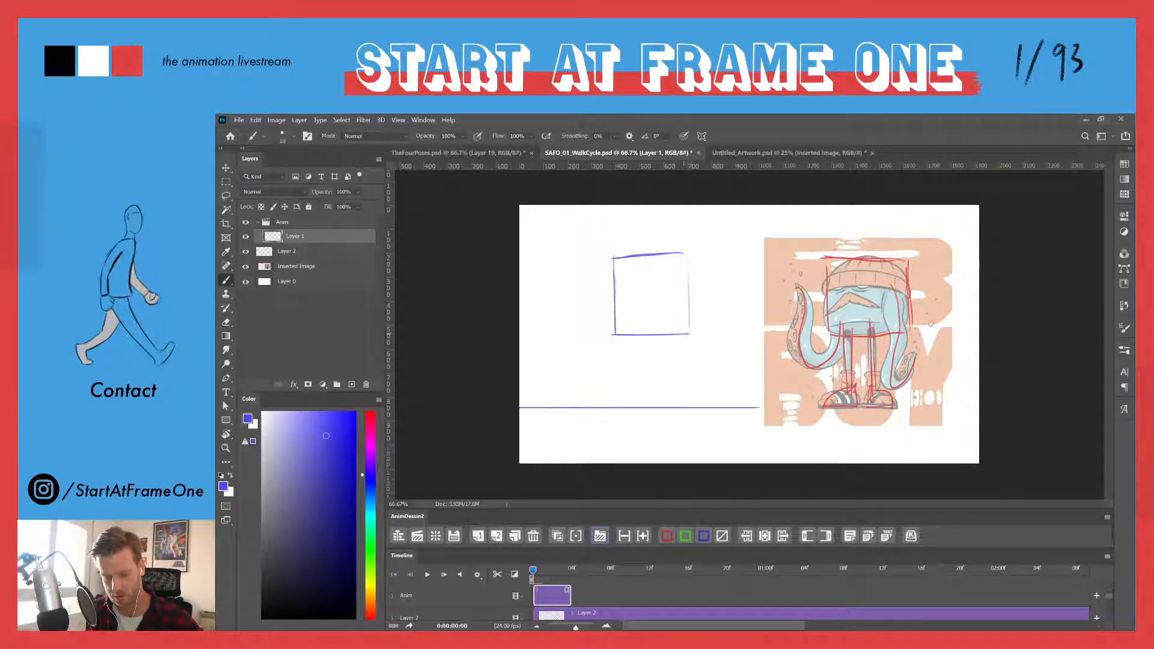
mouse_move(686, 259)
left_mouse_down()
mouse_move(690, 332)
mouse_move(614, 257)
left_mouse_up()
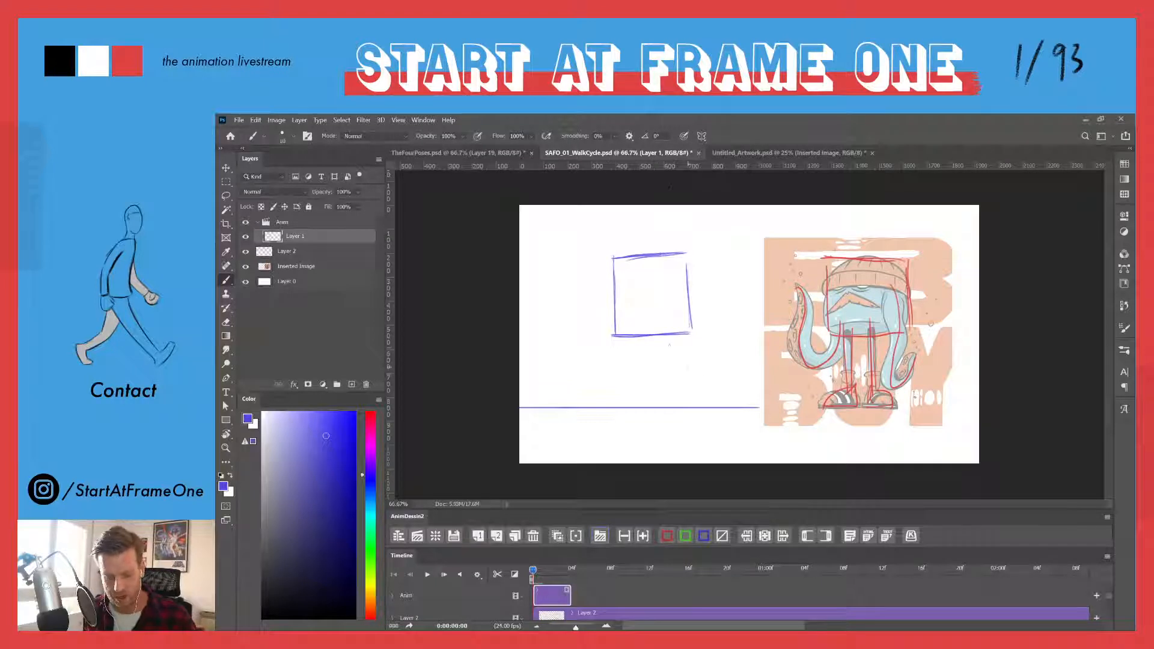
- Sketch the contact pose's forward leg landing on its heel and bent trailing leg, and cross the square body with centre lines
mouse_move(654, 338)
left_mouse_down()
mouse_move(693, 397)
mouse_move(715, 391)
left_mouse_up()
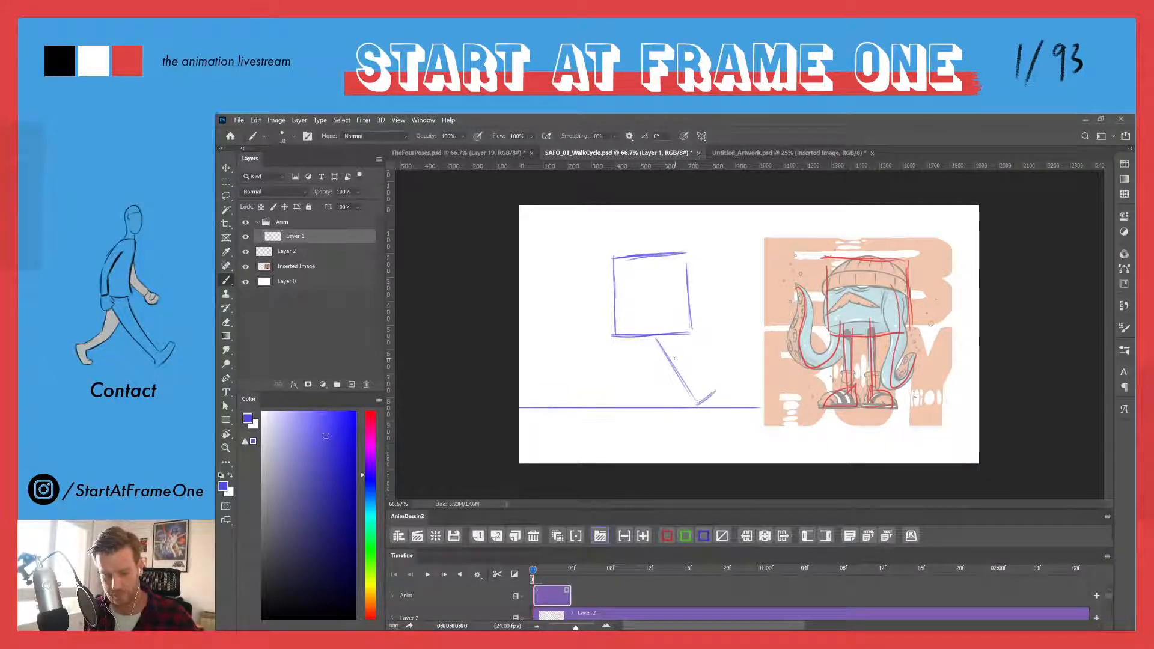
mouse_move(655, 337)
left_mouse_down()
mouse_move(606, 388)
mouse_move(604, 404)
mouse_move(625, 406)
mouse_move(605, 385)
left_mouse_up()
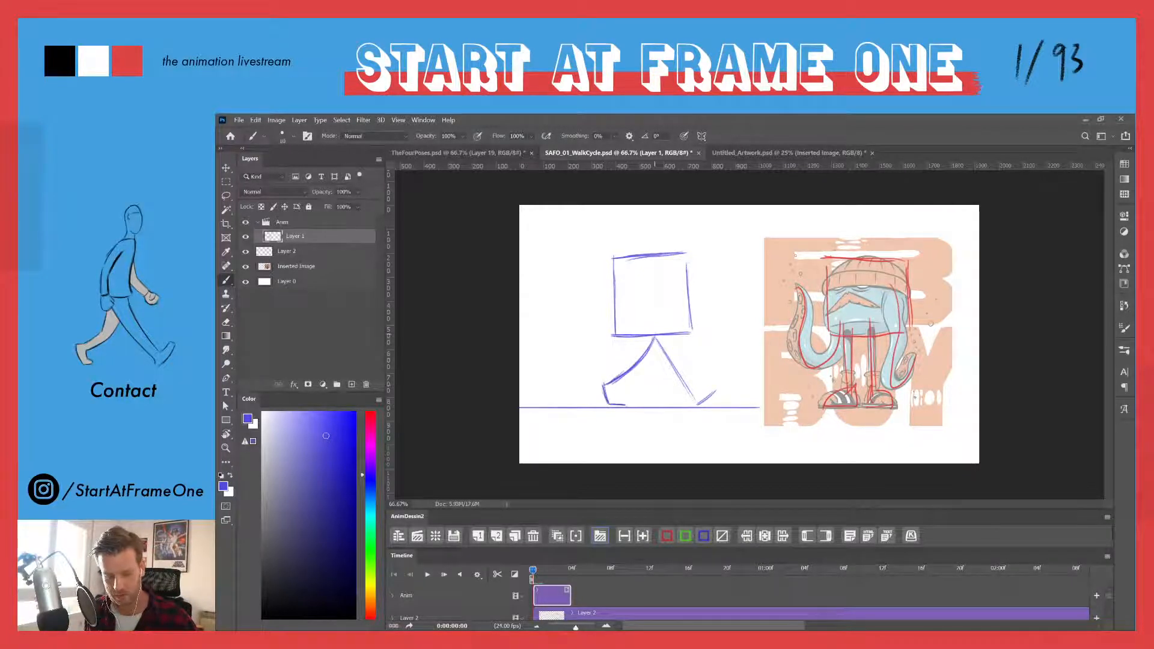
left_click_drag(657, 341, 697, 400)
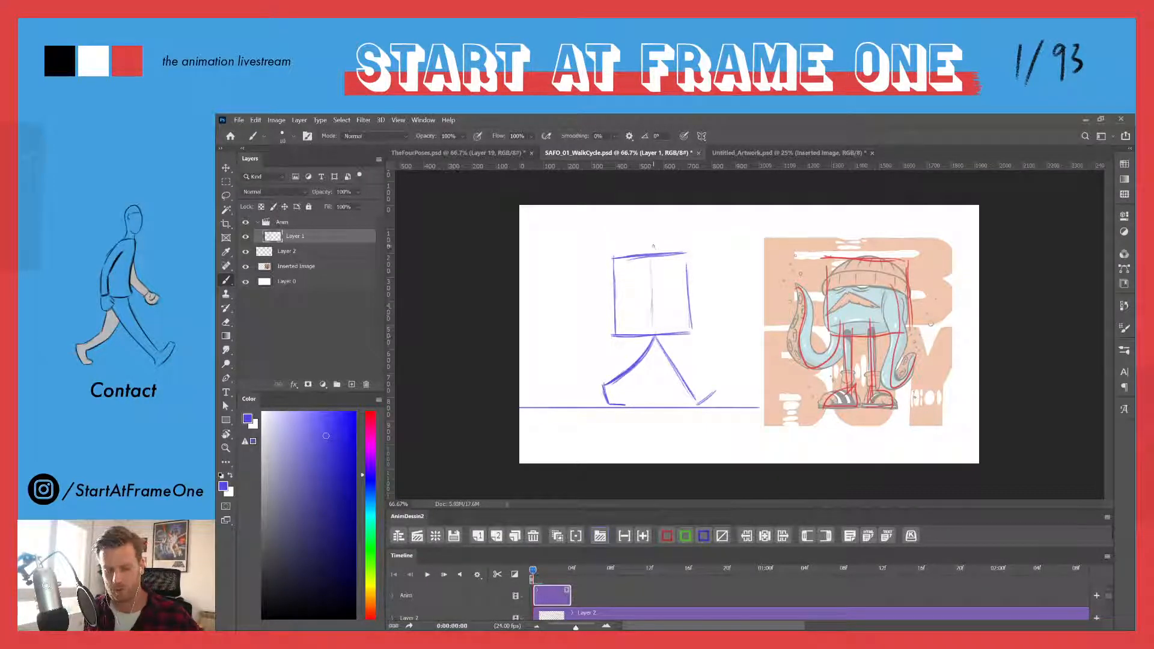
left_click_drag(614, 294, 677, 292)
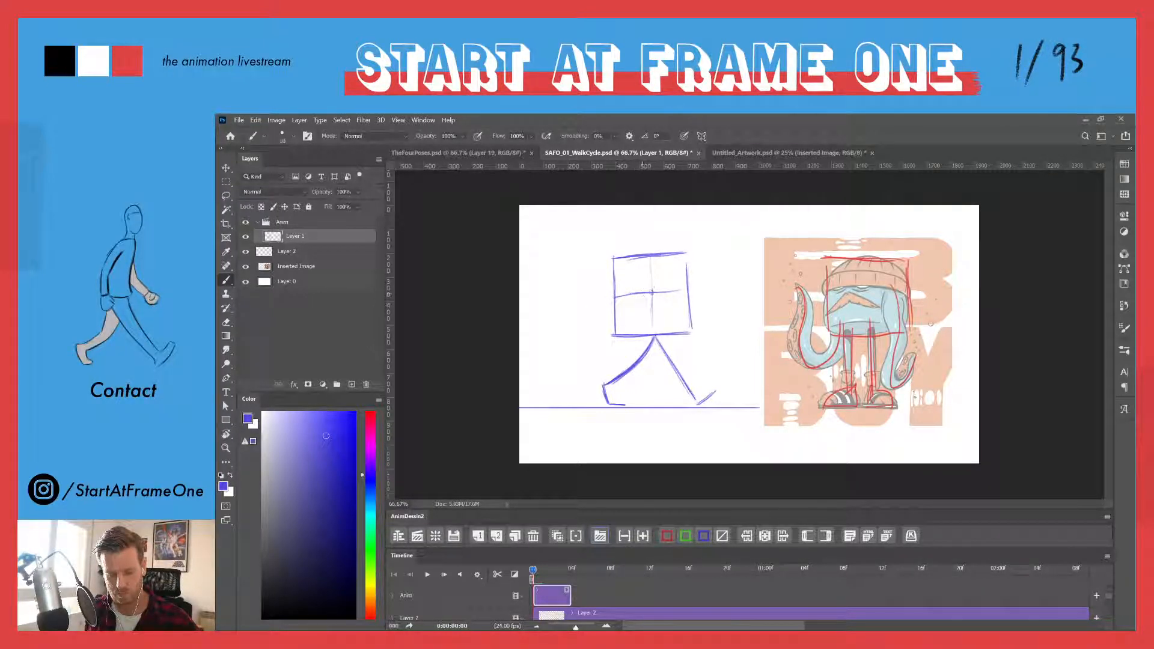
- Draw wavy tentacle arms, one trailing from the body's centre behind the character and one reaching ahead from the front edge
mouse_move(568, 312)
left_mouse_down()
mouse_move(607, 315)
mouse_move(568, 311)
mouse_move(649, 294)
left_mouse_up()
left_click_drag(539, 329, 648, 296)
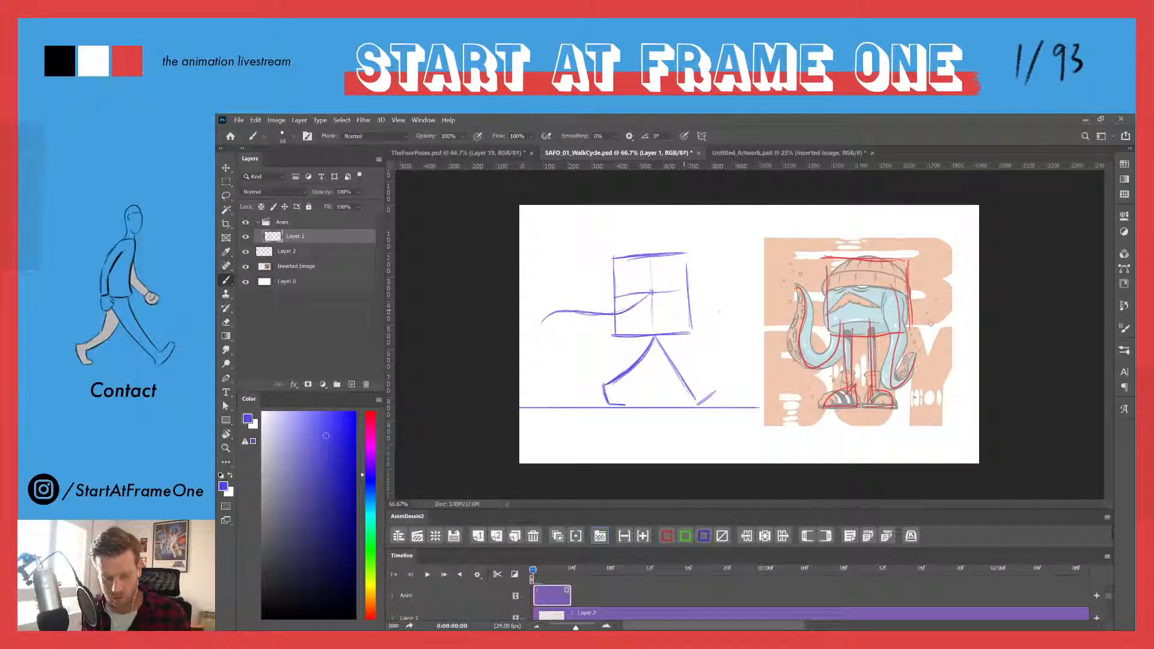
left_click_drag(730, 307, 767, 301)
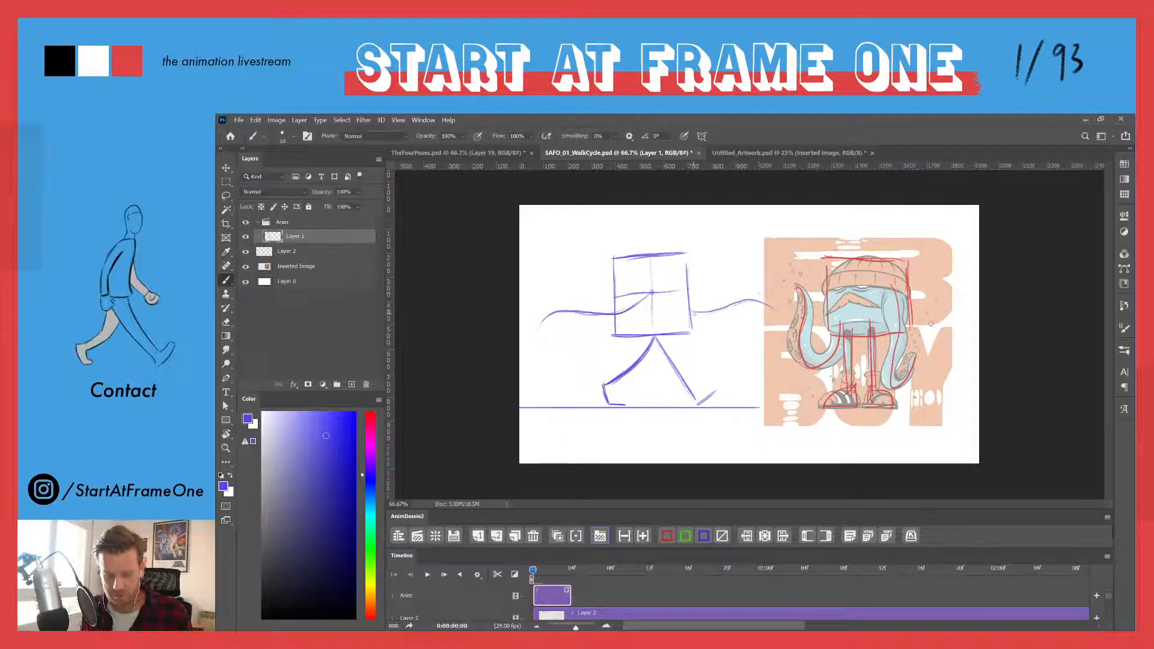
left_click_drag(691, 311, 769, 299)
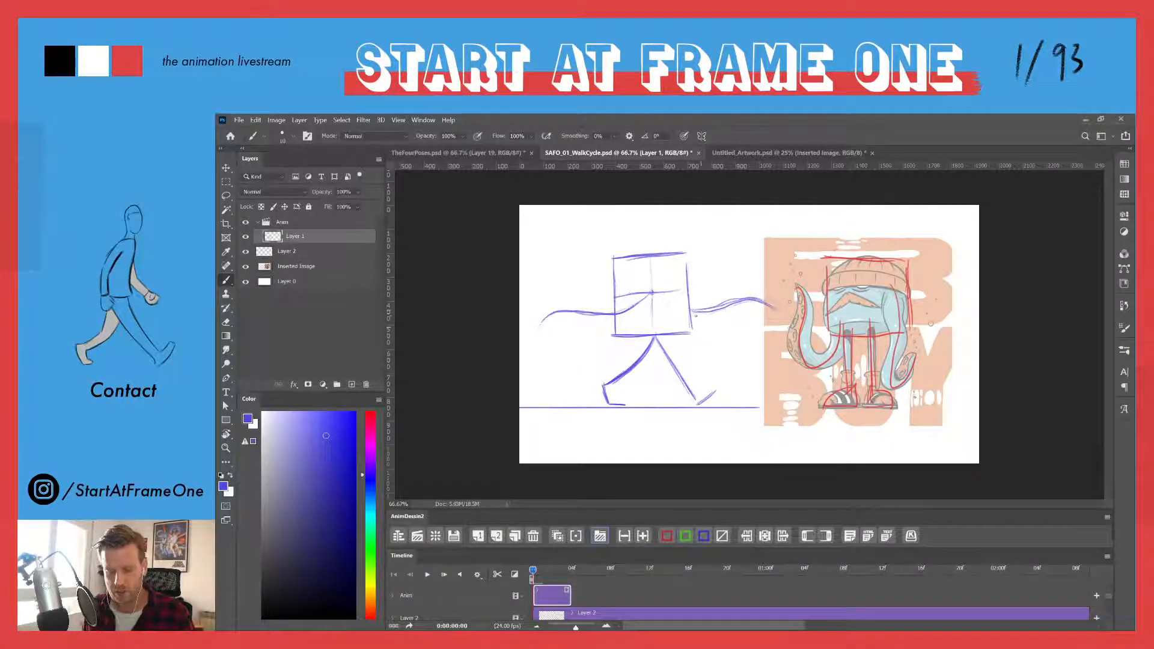
left_click_drag(691, 311, 778, 308)
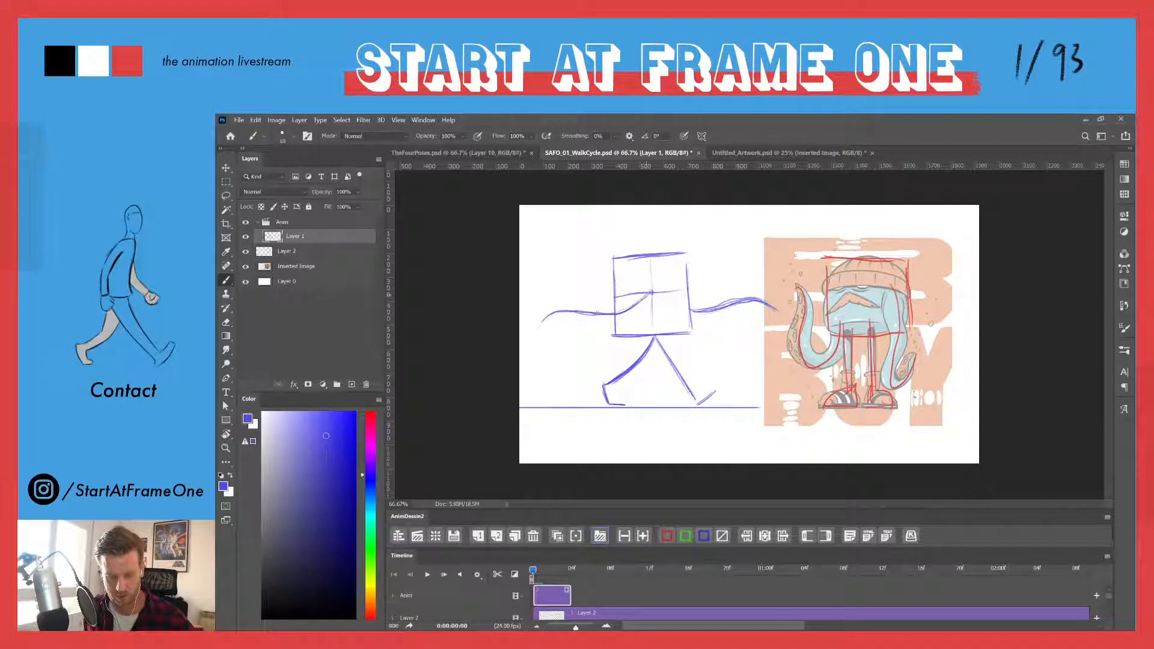
left_click_drag(541, 323, 611, 310)
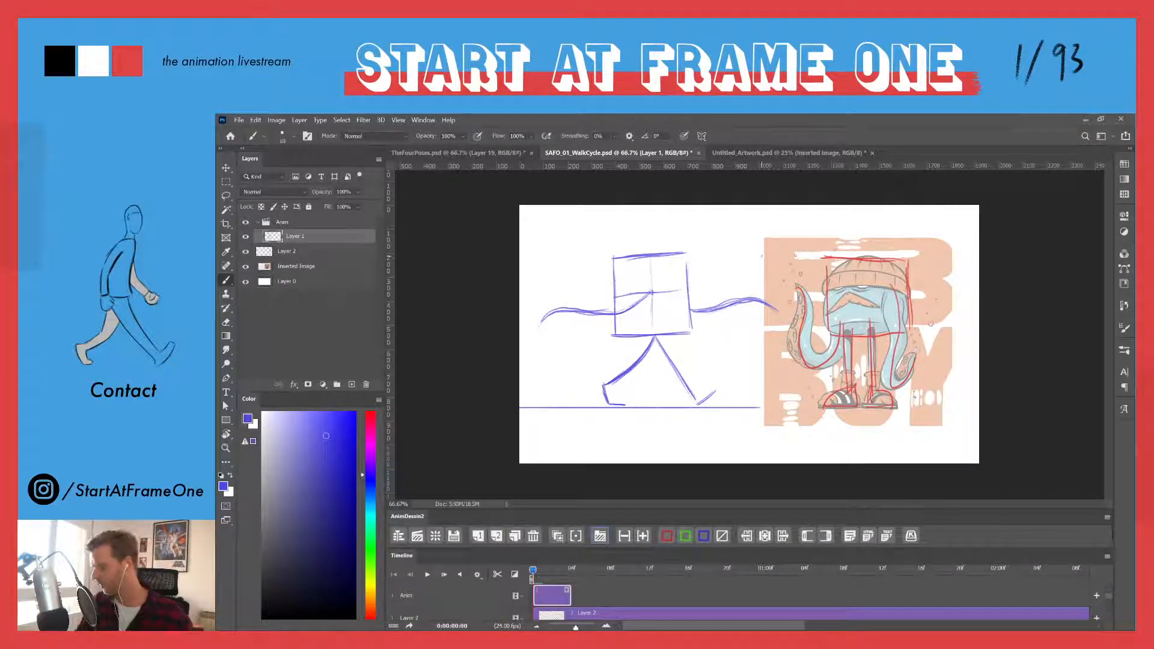
- Handwrite the label "CONTACT" with the blue brush below the ground line
key("e")
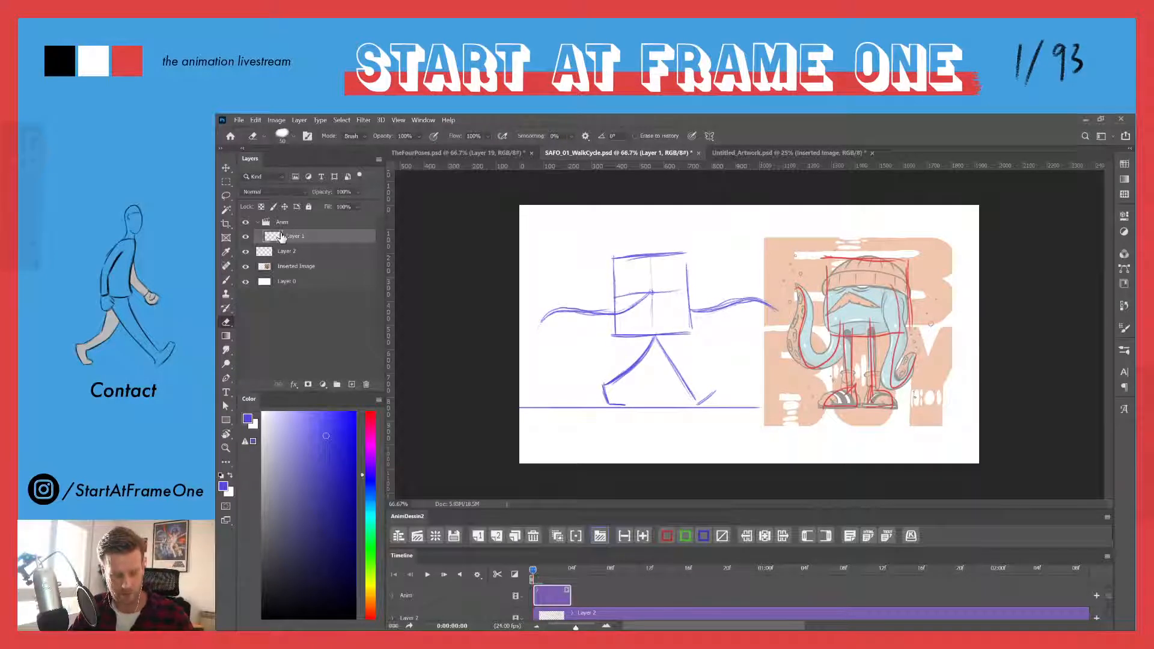
key("b")
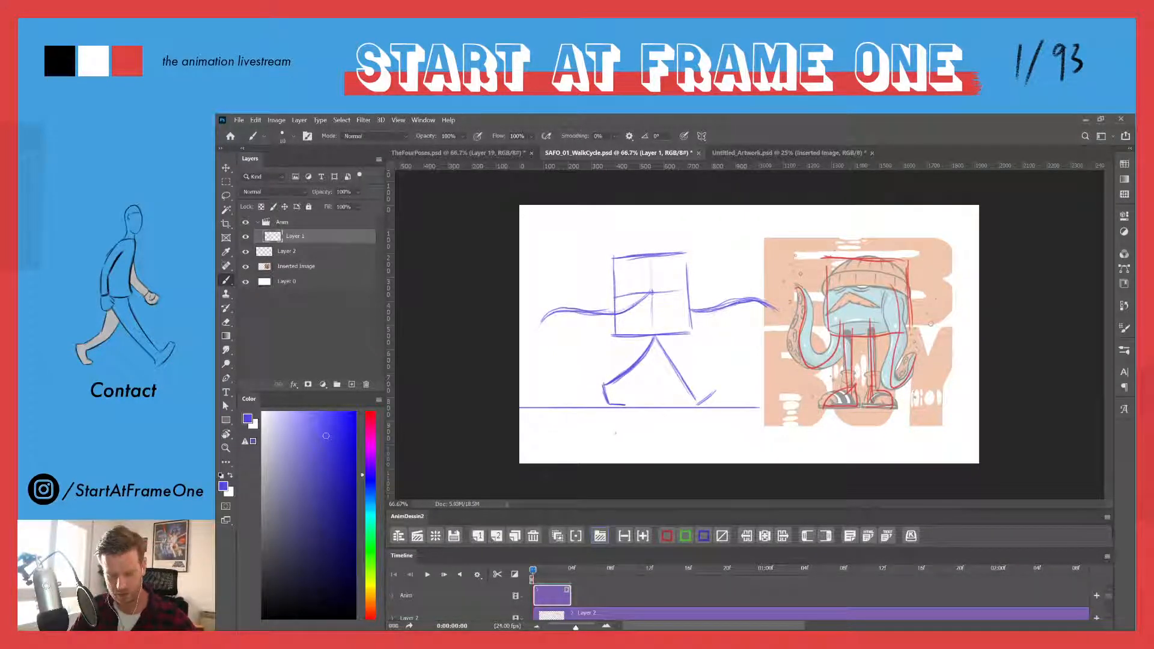
left_click_drag(622, 433, 668, 439)
left_click_drag(674, 428, 661, 431)
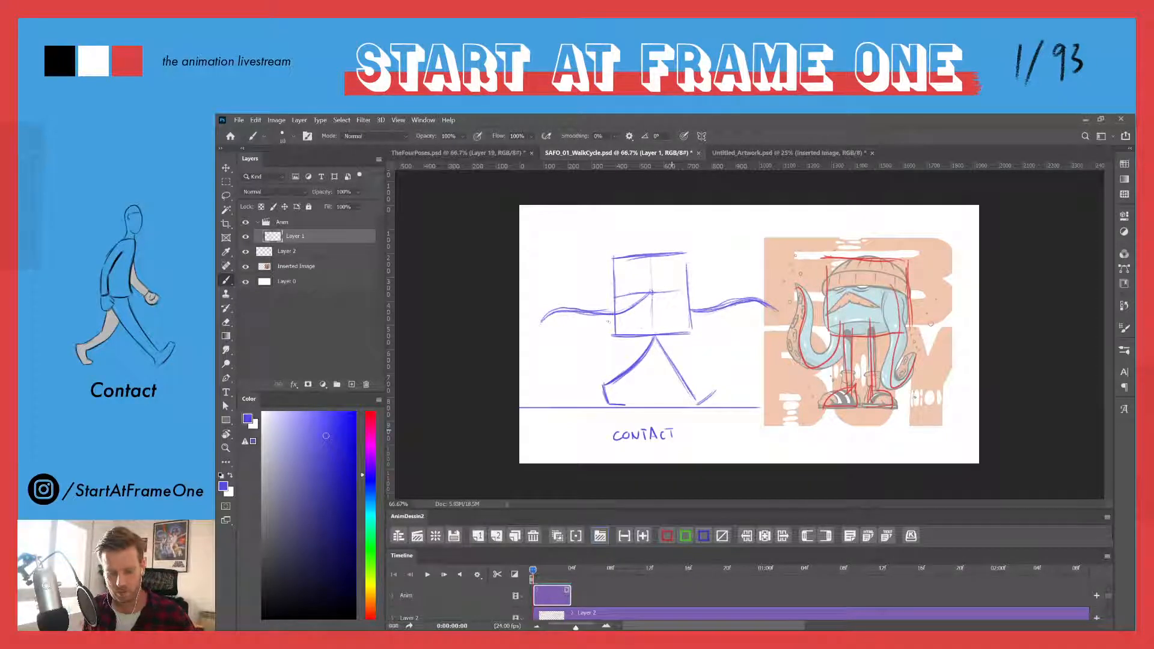
- Add a second drawing frame after the first, extend it to four frames, and turn on onion skinning at its start
left_click(496, 536)
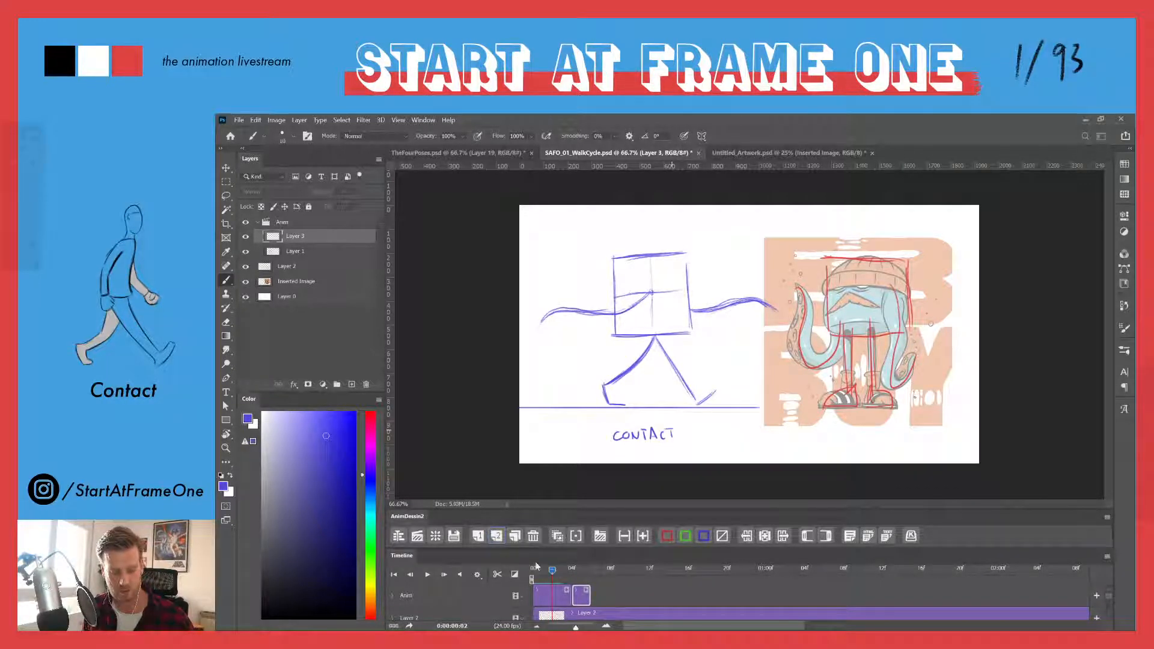
left_click_drag(589, 596, 611, 598)
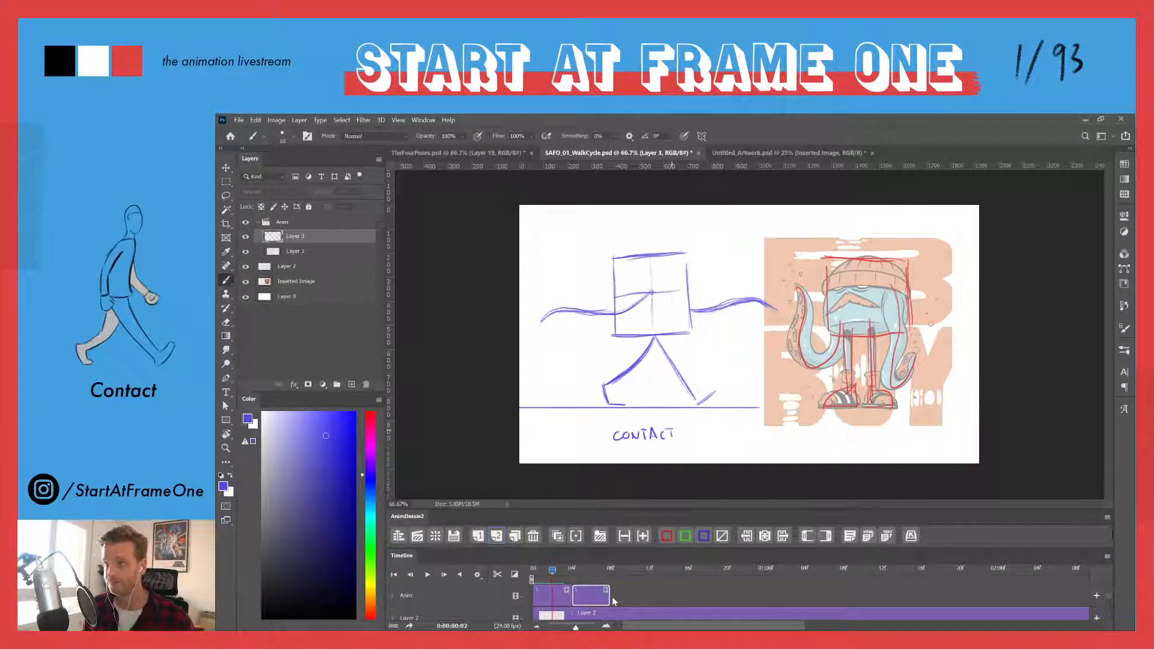
left_click(571, 568)
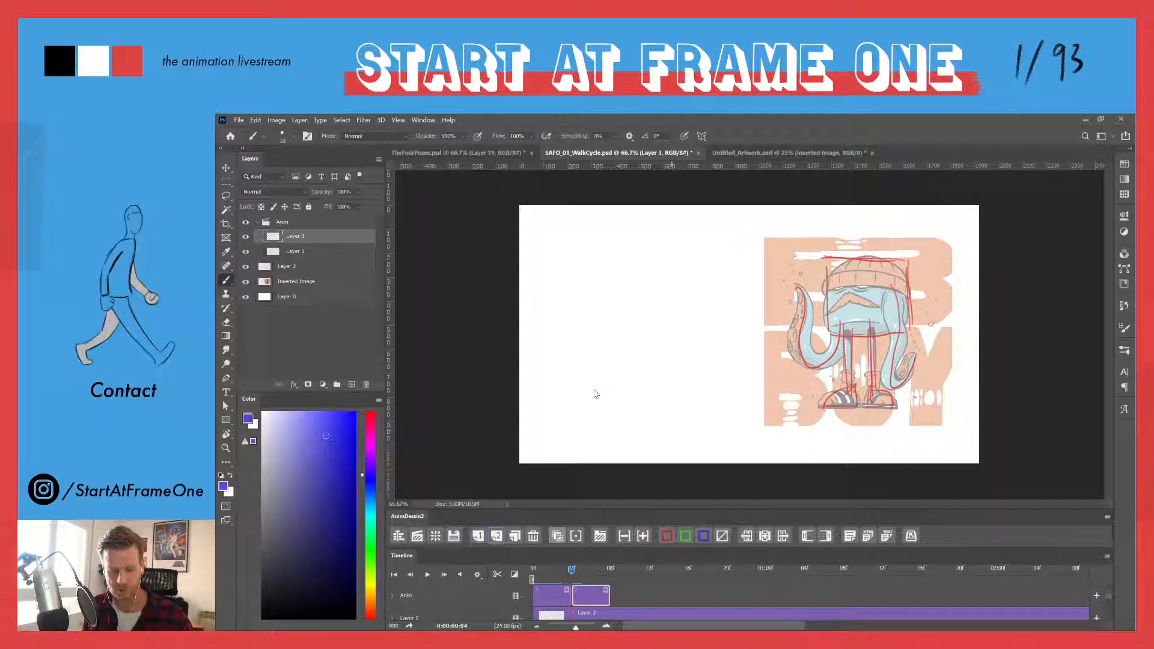
left_click(551, 527)
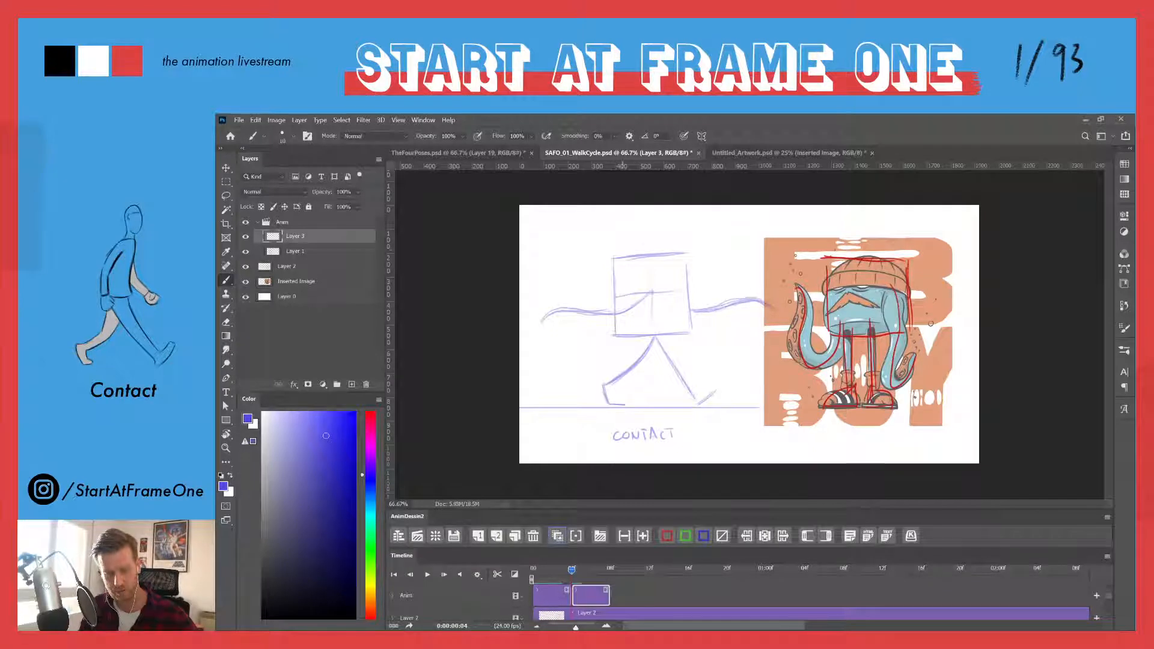
- Trace the onion-skinned square body and both legs onto the second drawing for the opposite contact pose
mouse_move(614, 255)
left_mouse_down()
mouse_move(614, 340)
mouse_move(688, 331)
mouse_move(624, 335)
left_mouse_up()
mouse_move(687, 258)
left_mouse_down()
mouse_move(690, 333)
mouse_move(690, 317)
mouse_move(631, 256)
mouse_move(607, 255)
left_mouse_up()
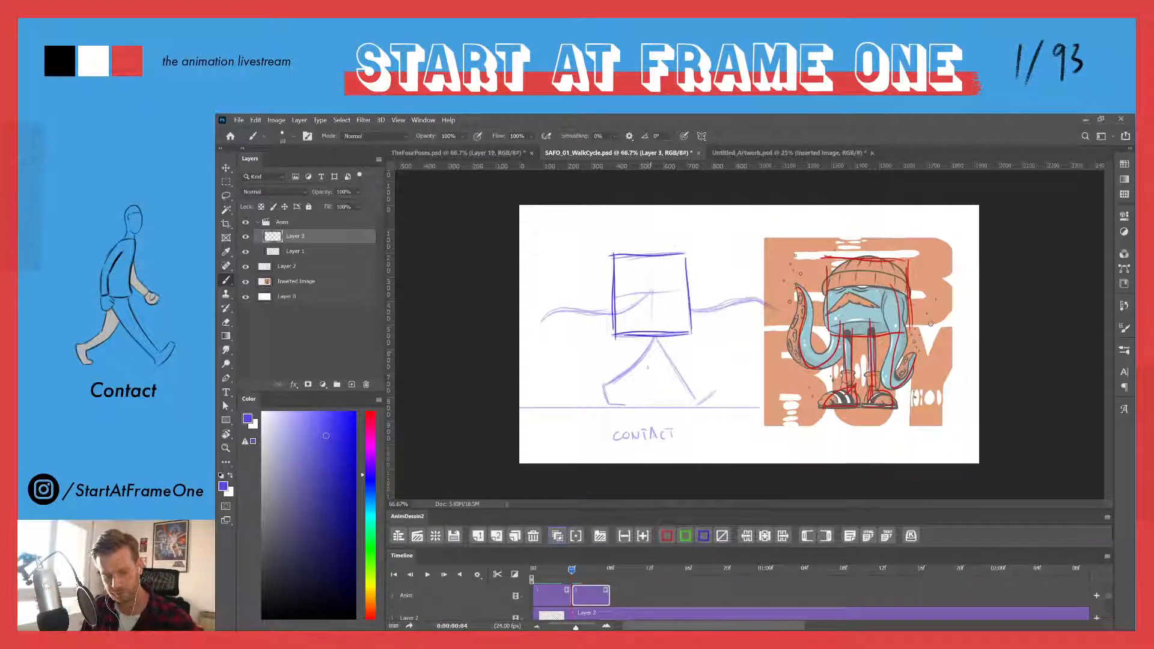
mouse_move(654, 336)
left_mouse_down()
mouse_move(601, 387)
mouse_move(604, 405)
left_mouse_up()
mouse_move(654, 338)
left_mouse_down()
mouse_move(699, 406)
mouse_move(715, 391)
left_mouse_up()
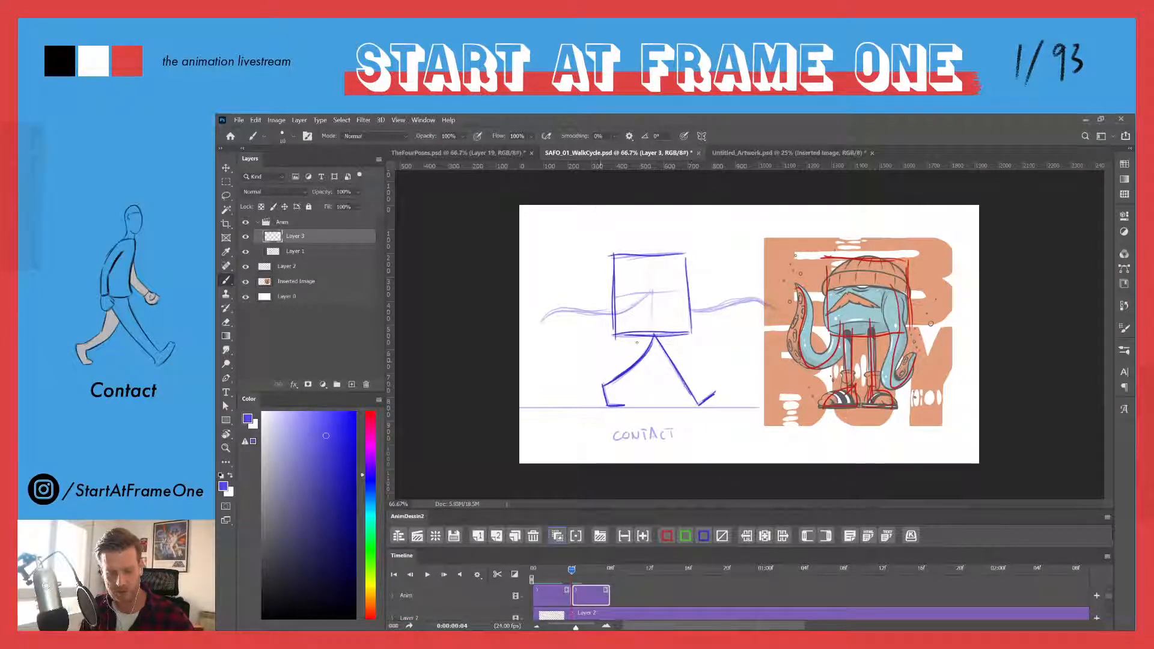
left_click(564, 570)
left_click(568, 571)
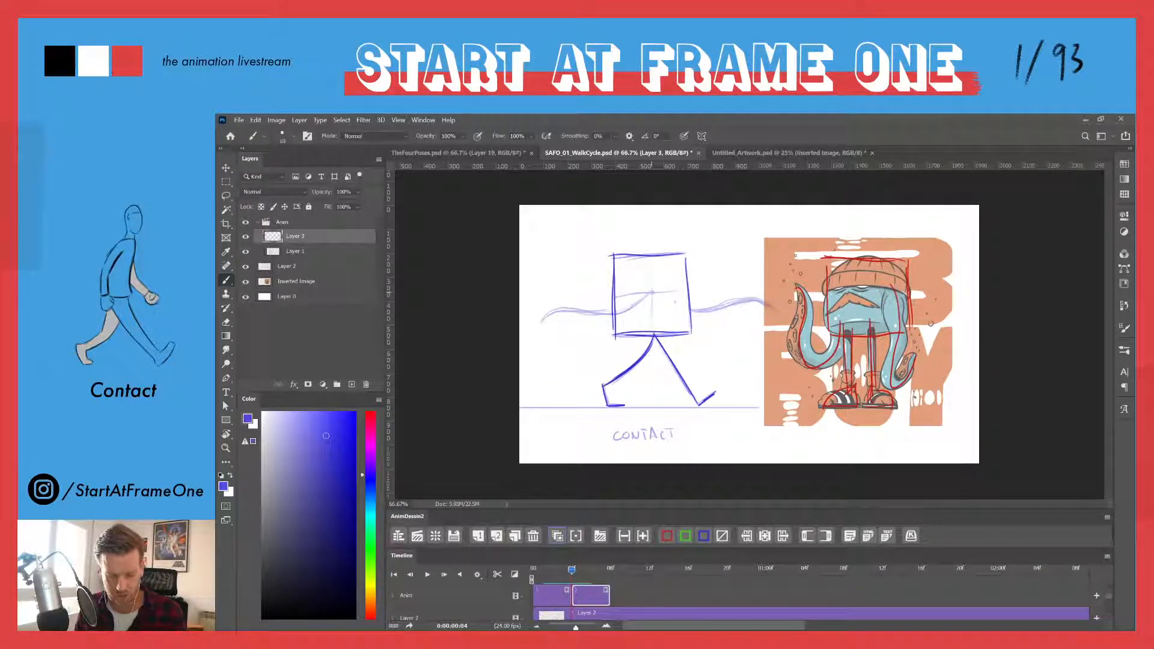
- Draw the opposite arm from the body's centre reaching forward on the second drawing, and flip between both drawings to compare them
mouse_move(652, 292)
left_mouse_down()
mouse_move(699, 311)
mouse_move(714, 308)
mouse_move(682, 307)
mouse_move(768, 302)
mouse_move(793, 318)
left_mouse_up()
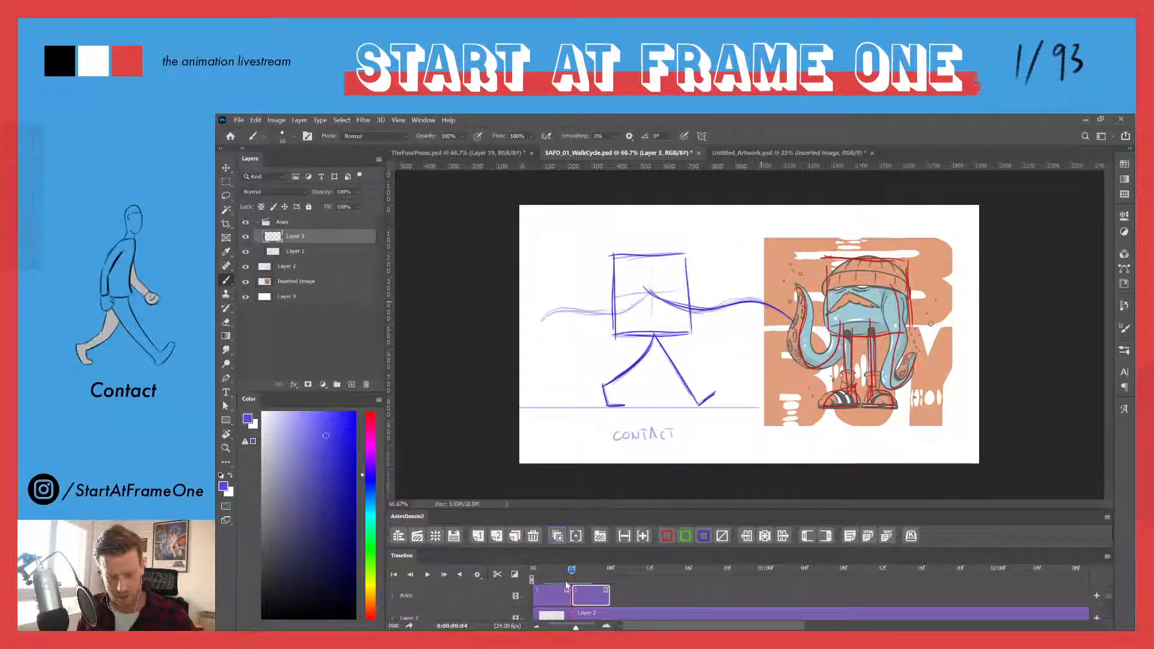
left_click_drag(568, 574, 552, 574)
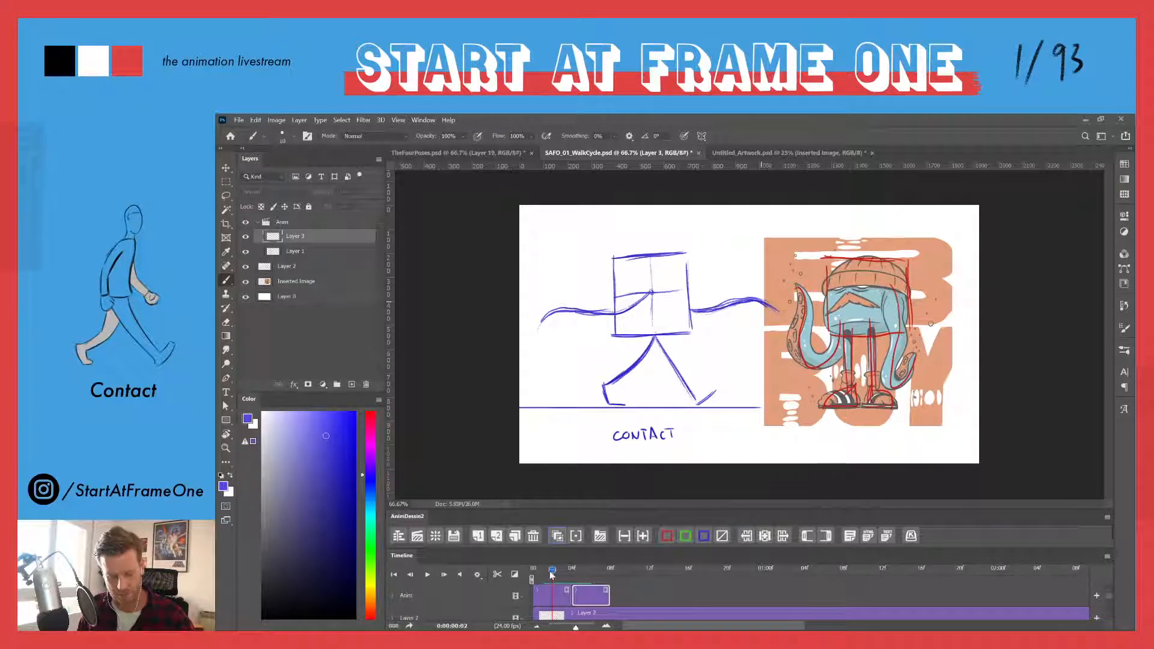
key("Right")
key("Right")
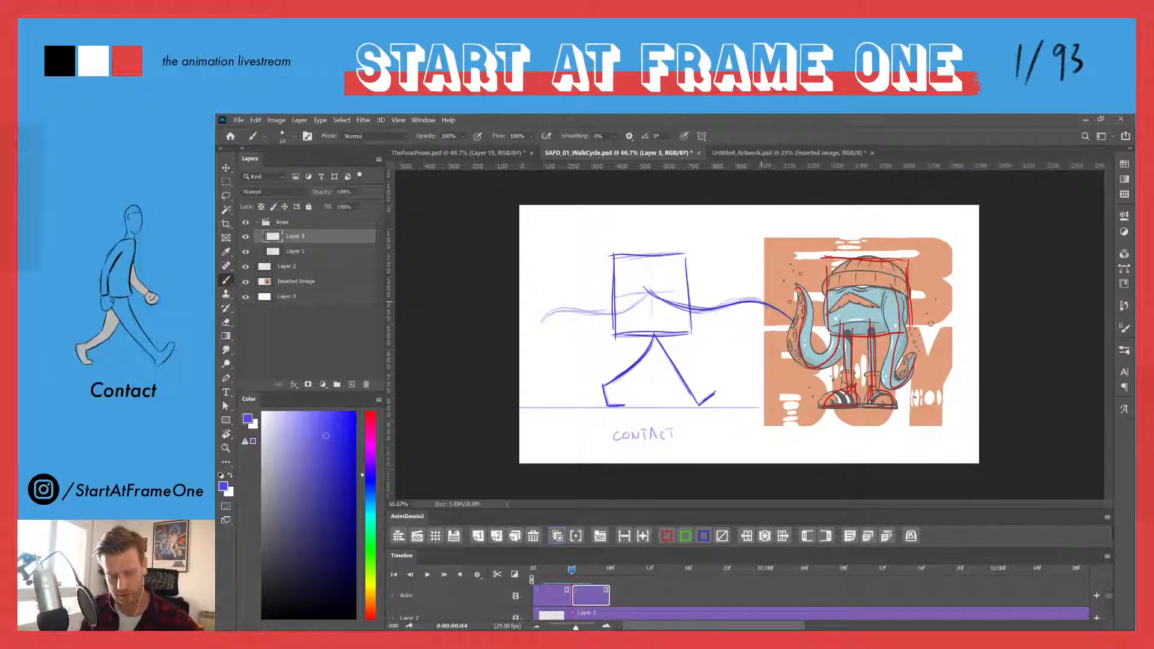
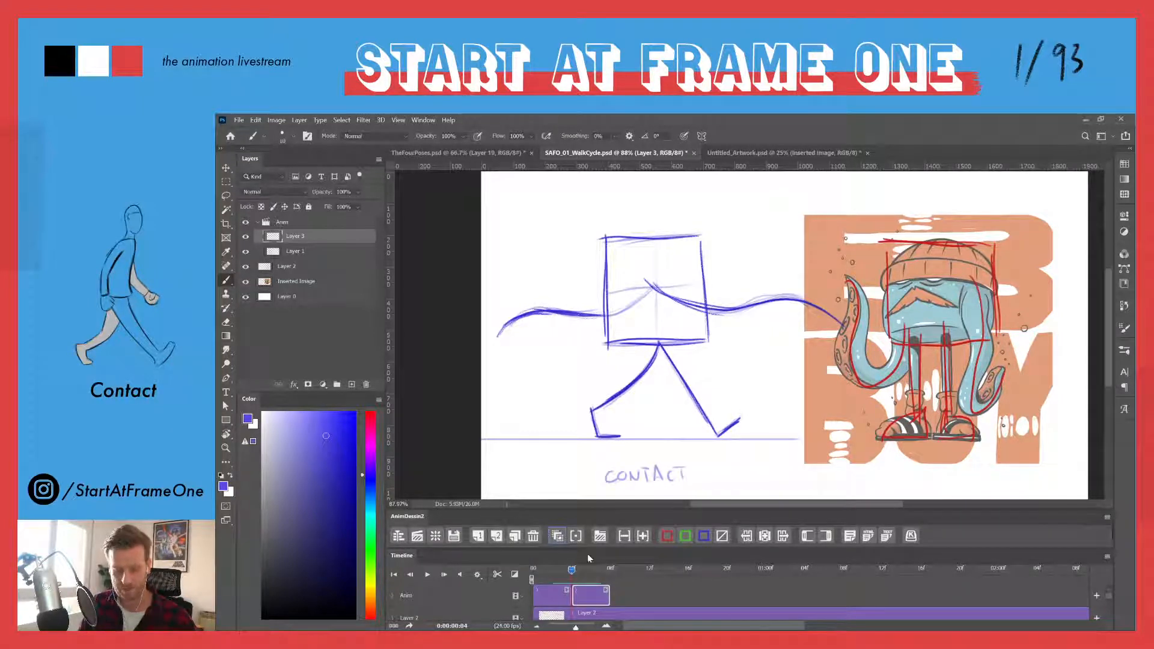
- Handwrite "CONTACT" below the second pose and add vertical and horizontal centre lines to its square body
left_click_drag(572, 573, 571, 573)
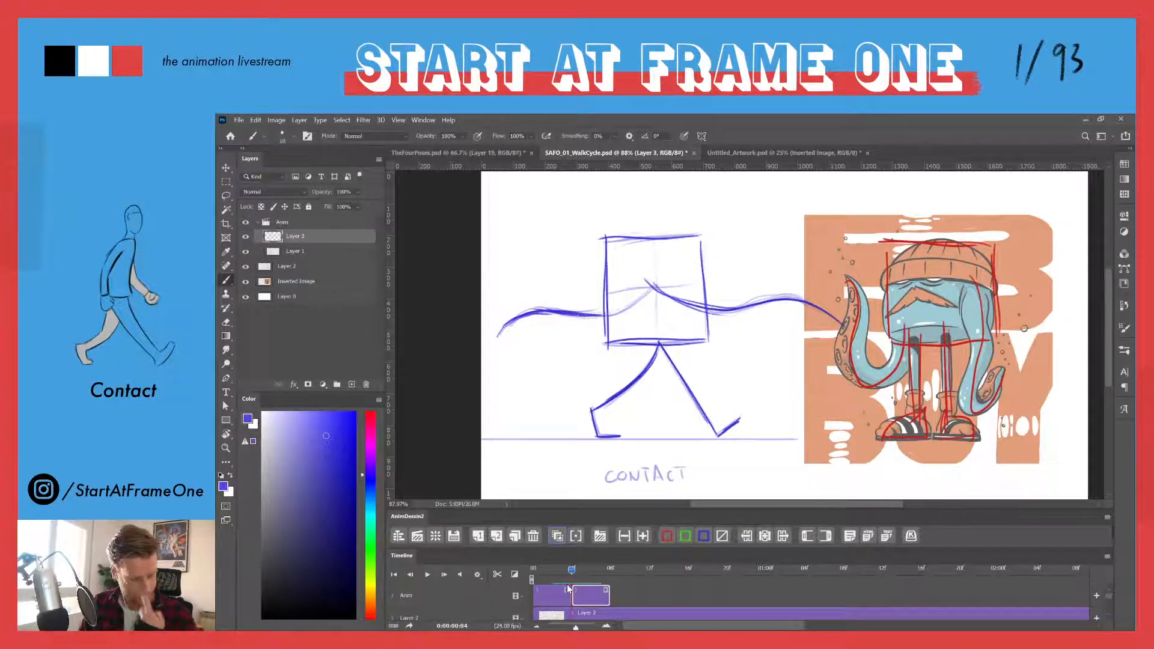
left_click_drag(571, 574, 569, 572)
mouse_move(614, 473)
left_mouse_down()
mouse_move(606, 483)
mouse_move(652, 469)
mouse_move(685, 481)
left_mouse_up()
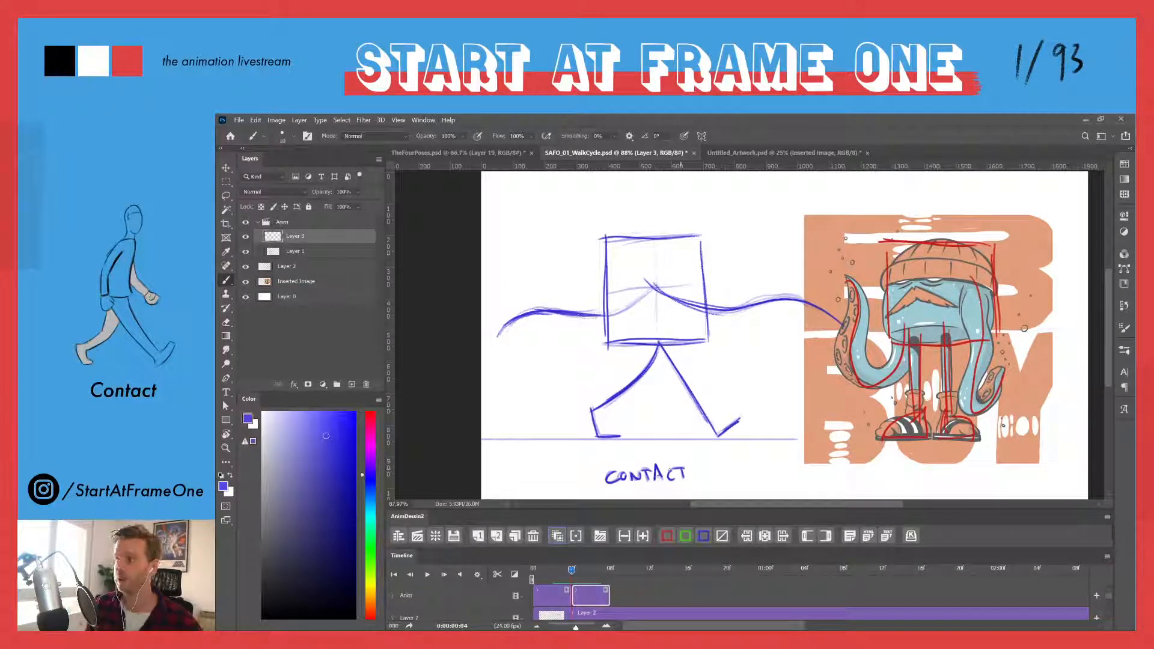
left_click(562, 568)
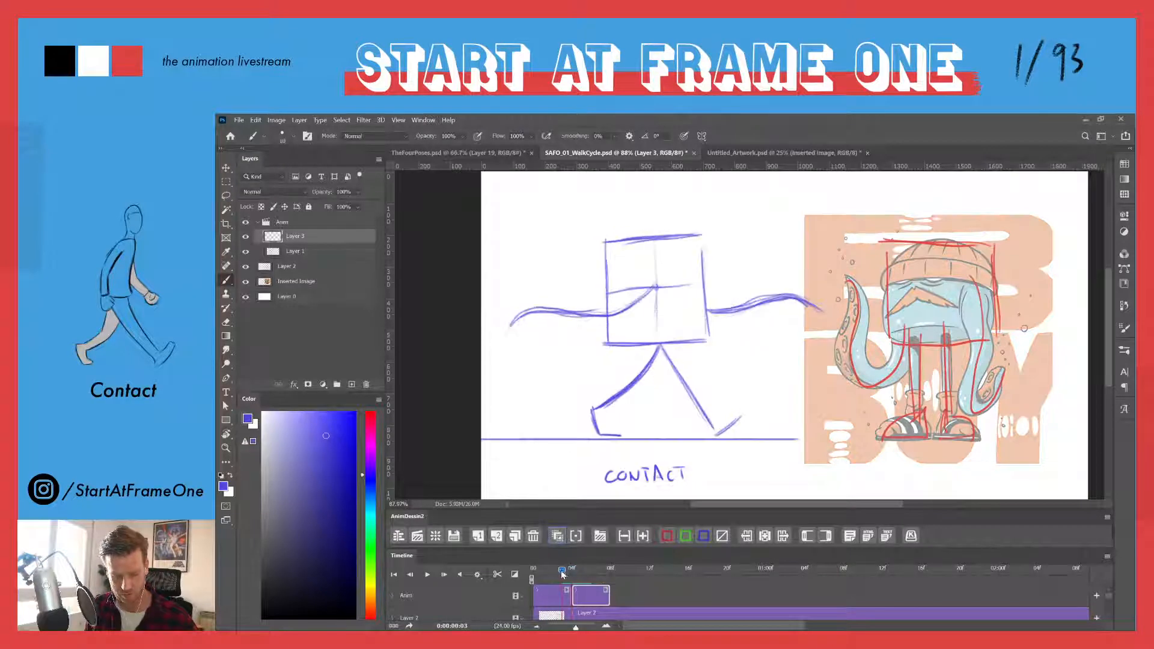
left_click_drag(565, 571, 571, 570)
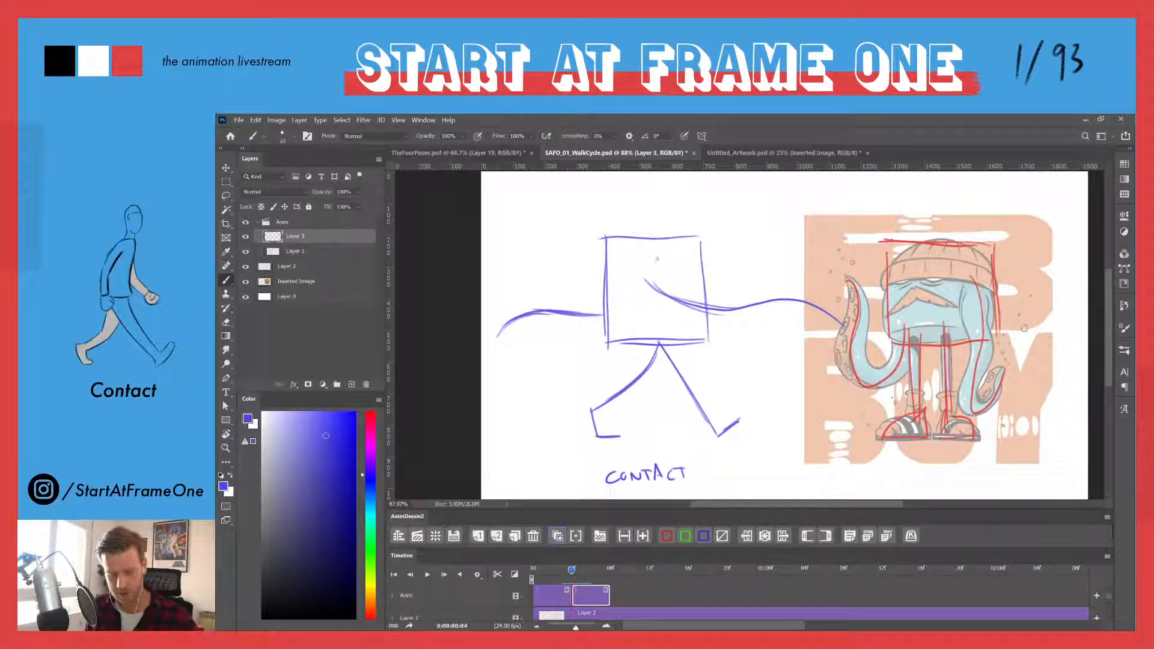
left_click_drag(657, 333, 655, 242)
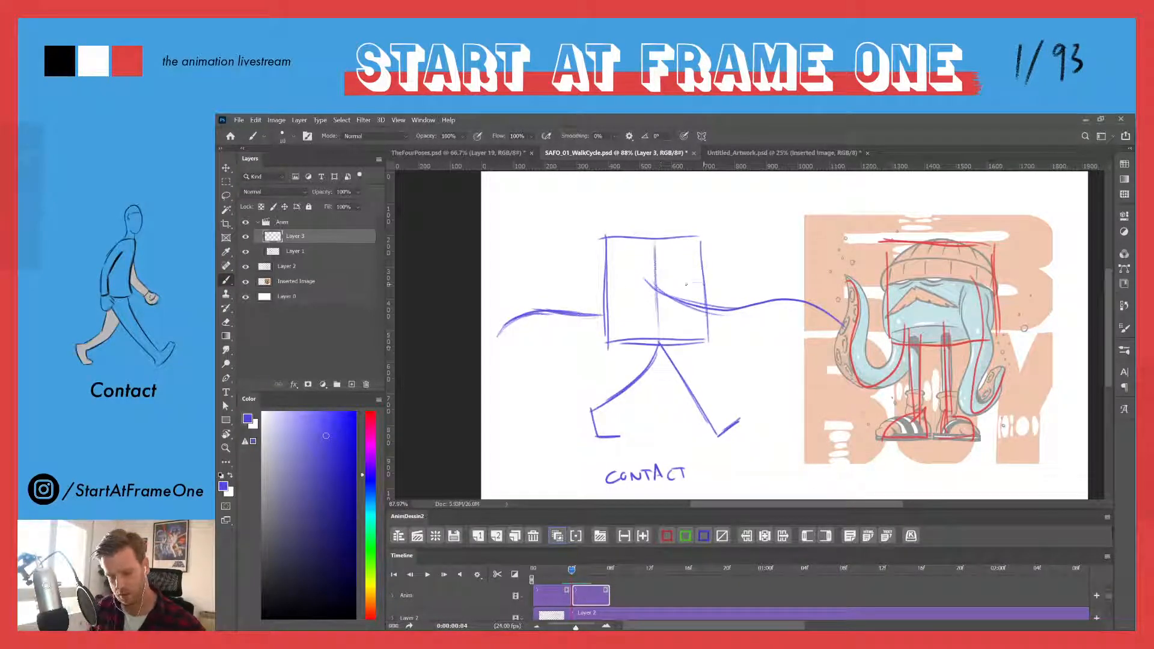
mouse_move(613, 288)
left_mouse_down()
mouse_move(702, 283)
mouse_move(692, 283)
left_mouse_up()
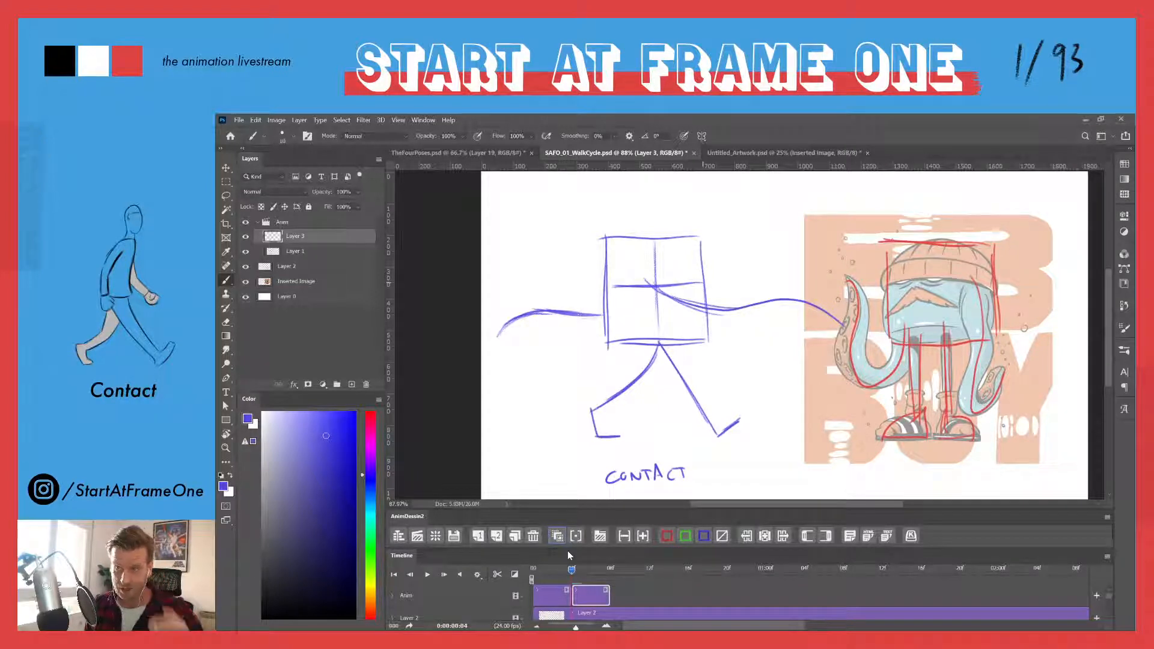
- Return to the first contact drawing and turn its square body into a box with a narrow right side face and a shaded underside
left_click_drag(571, 569, 532, 569)
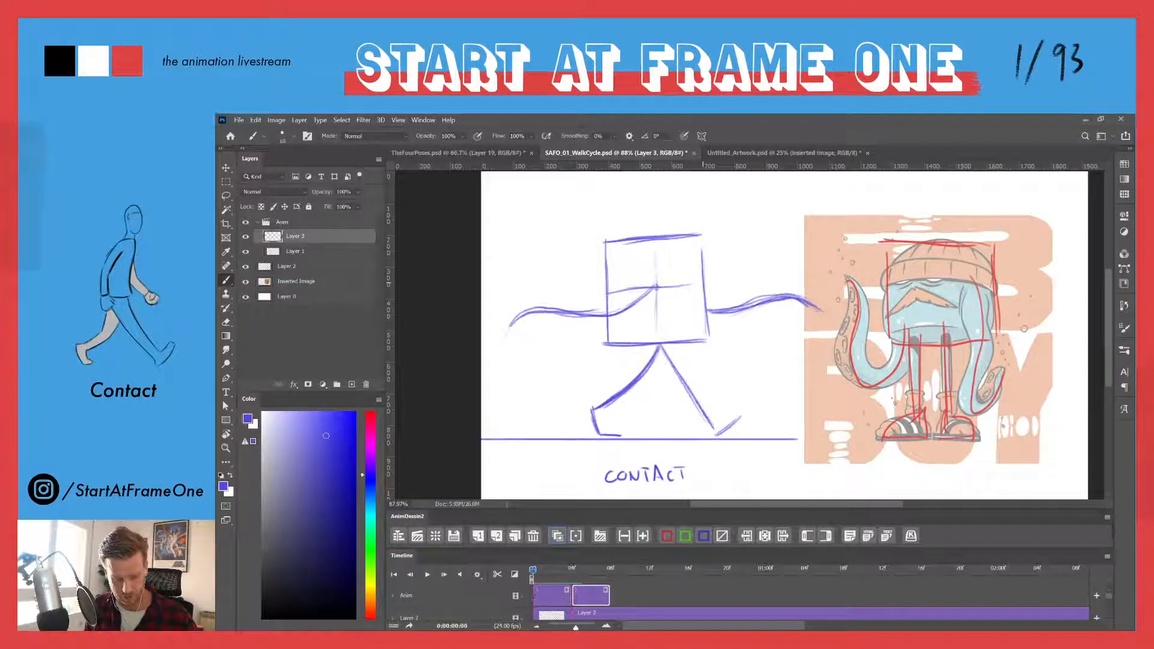
left_click(542, 599)
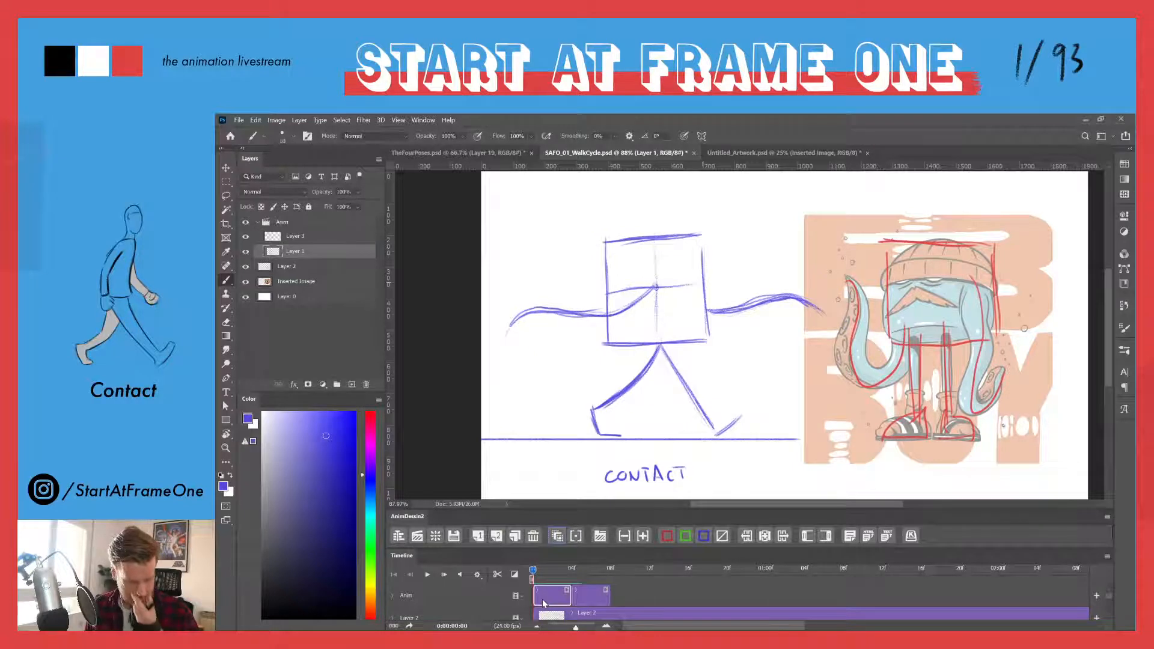
key("z")
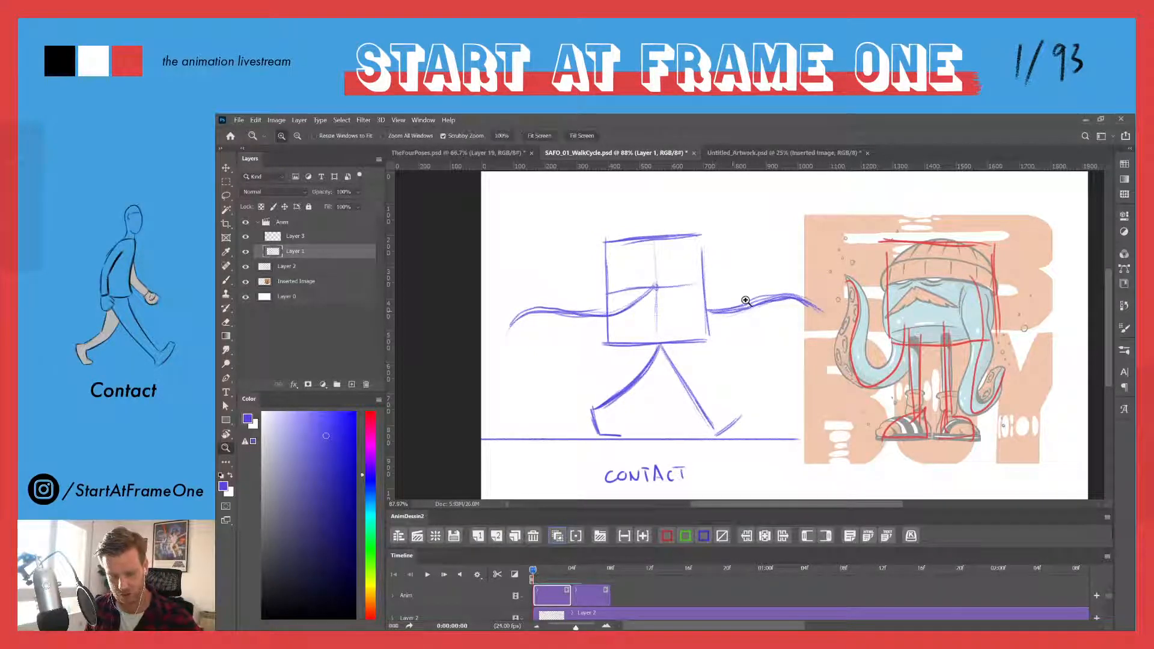
key("b")
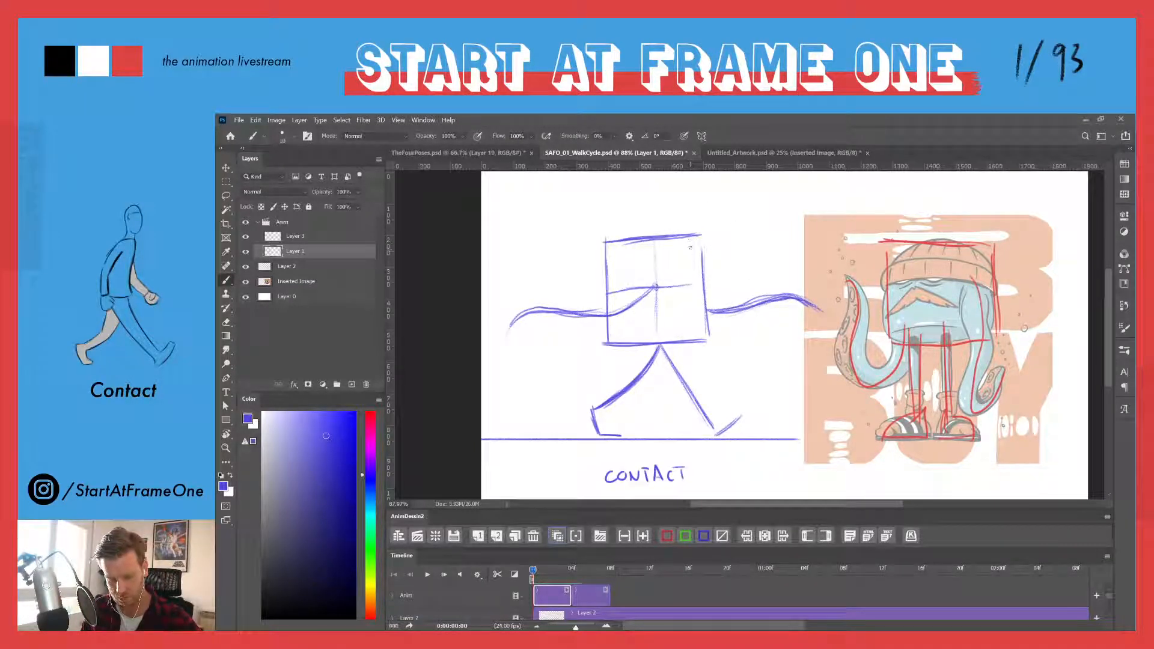
mouse_move(690, 247)
left_mouse_down()
mouse_move(700, 339)
mouse_move(711, 338)
left_mouse_up()
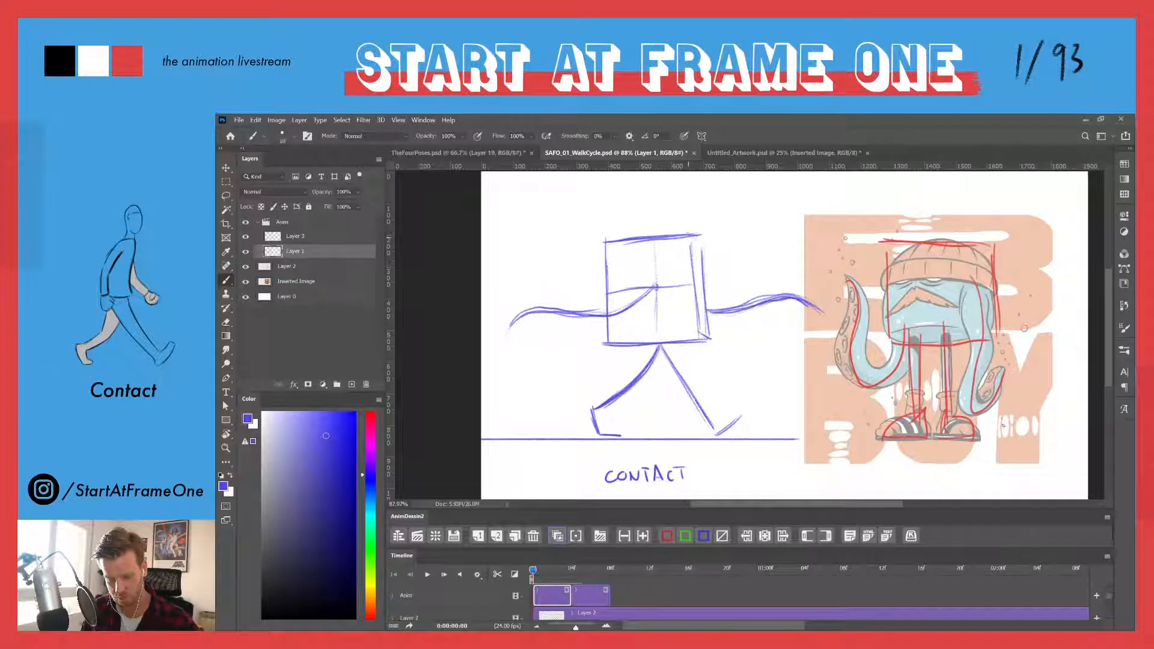
mouse_move(685, 233)
left_mouse_down()
mouse_move(707, 237)
mouse_move(689, 303)
mouse_move(710, 337)
mouse_move(598, 343)
mouse_move(660, 346)
left_mouse_up()
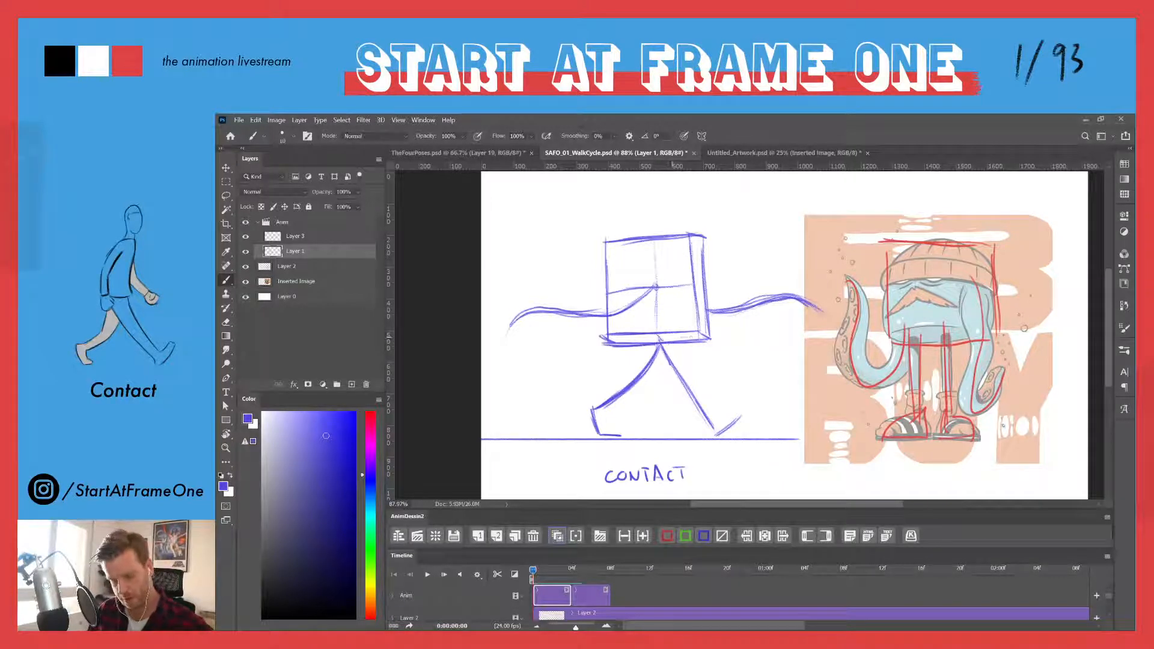
mouse_move(629, 340)
left_mouse_down()
mouse_move(688, 337)
mouse_move(614, 340)
left_mouse_up()
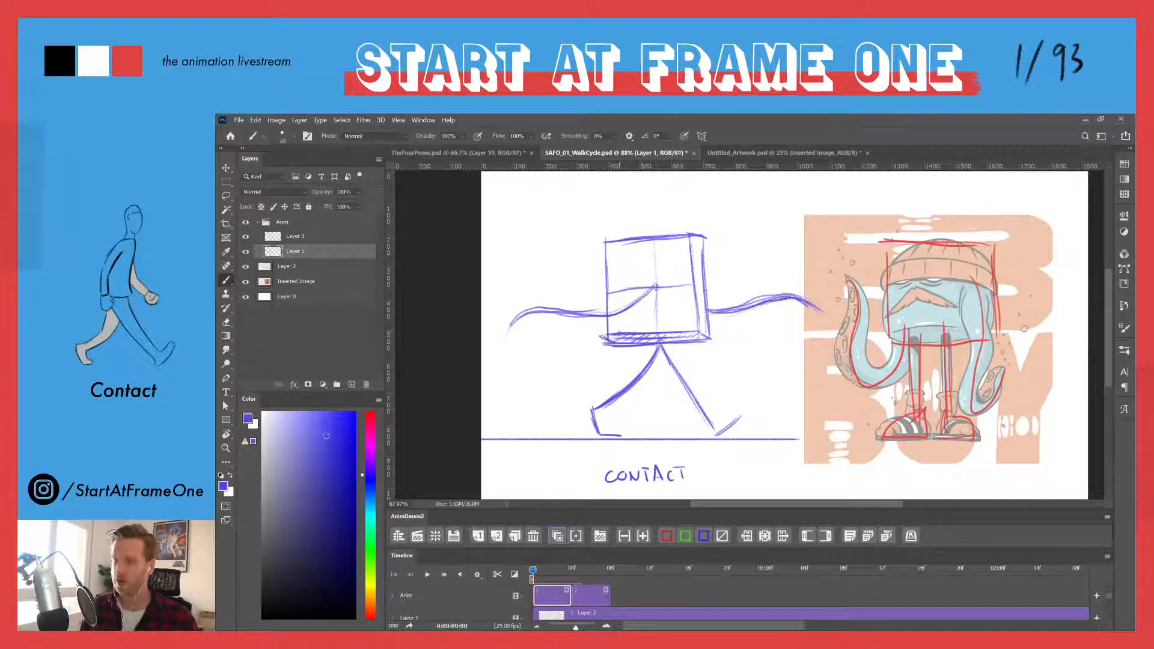
left_click_drag(688, 234, 704, 238)
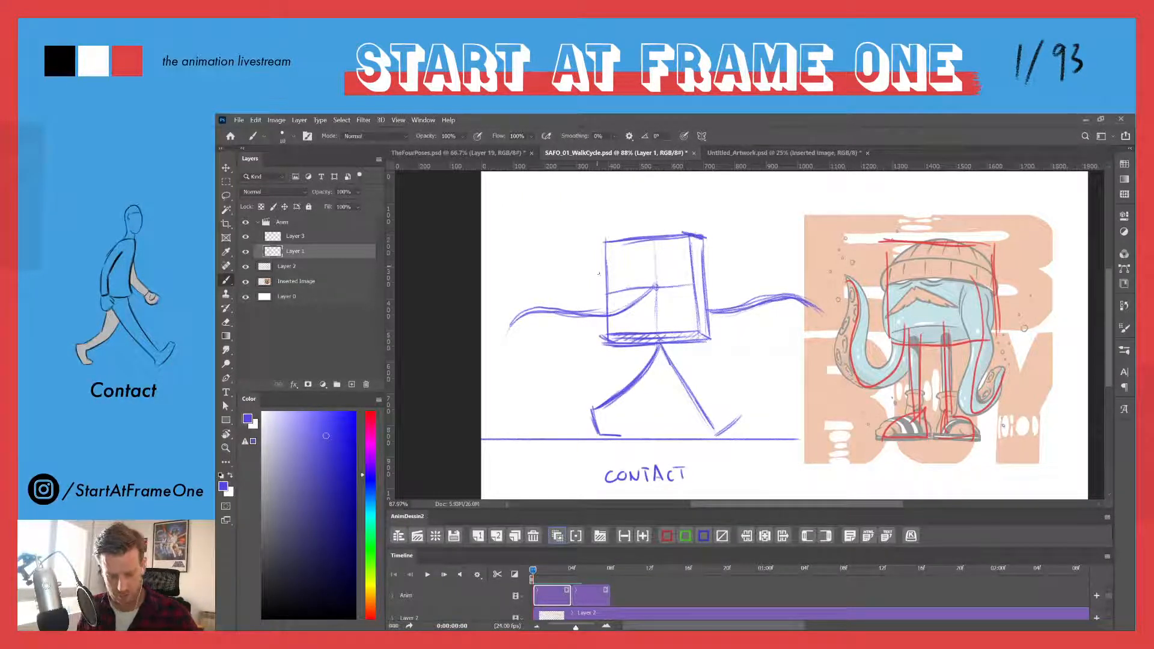
- Reinforce the first pose's upright box edges, add strokes inside the side face, and flip to the second drawing and back to compare
left_click_drag(607, 243, 608, 319)
left_click_drag(691, 236, 701, 307)
left_click_drag(702, 260, 703, 328)
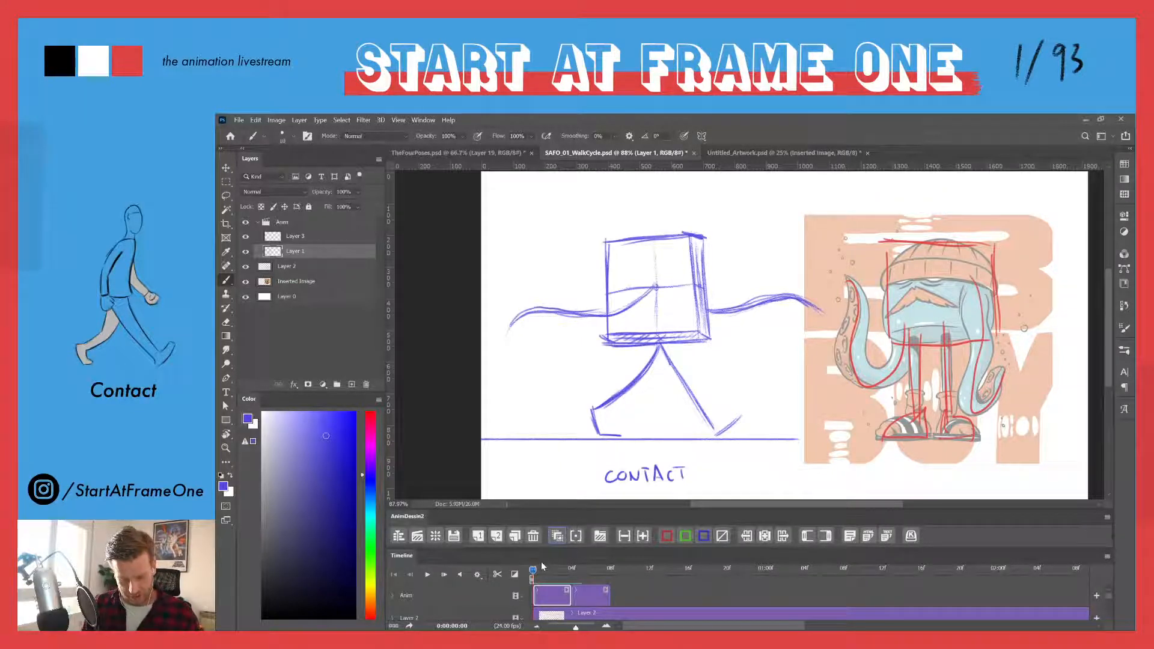
left_click(572, 568)
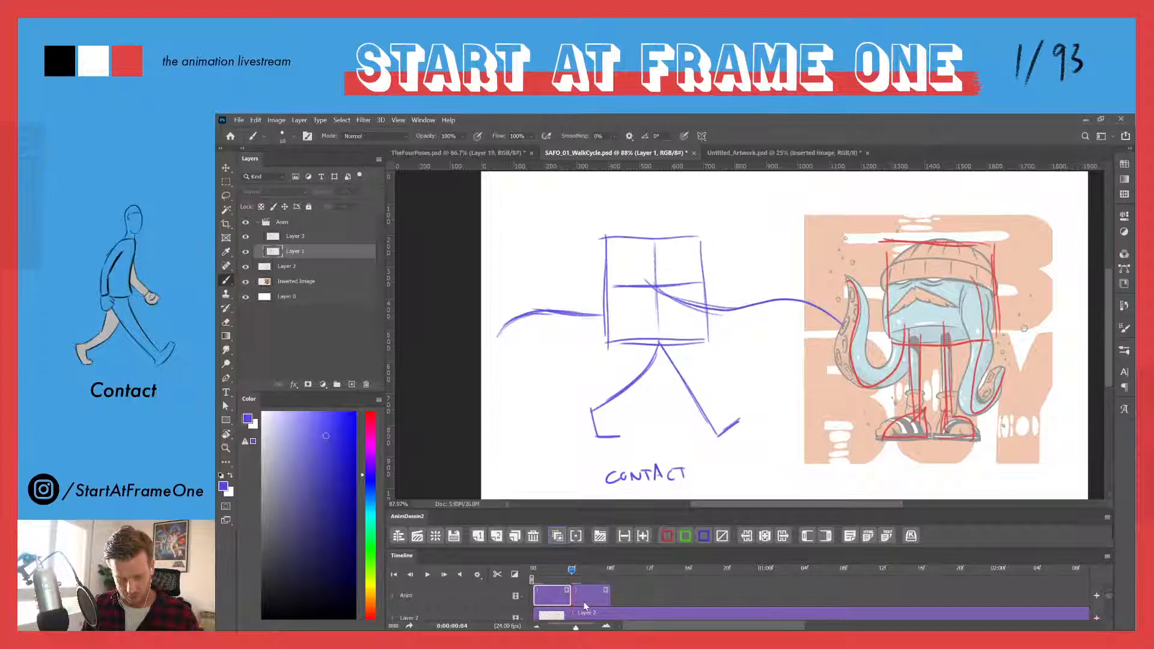
left_click(561, 569)
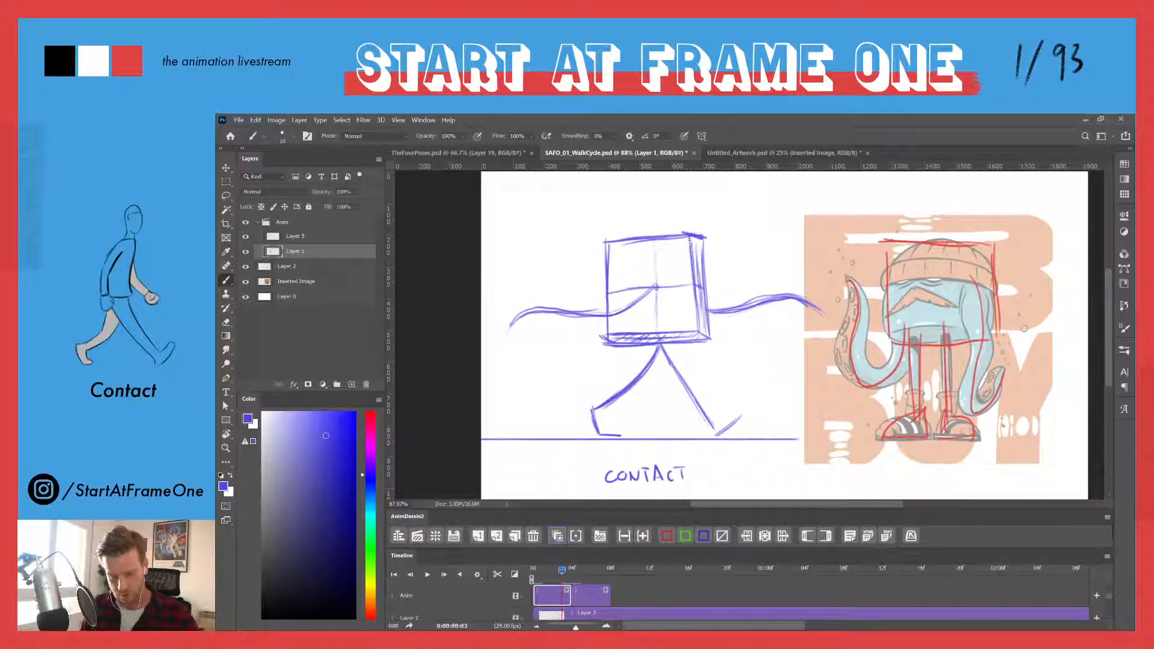
- Redraw the outline of the box's front face with bolder edges on the first contact pose
mouse_move(688, 328)
left_mouse_down()
mouse_move(689, 234)
mouse_move(710, 340)
left_mouse_up()
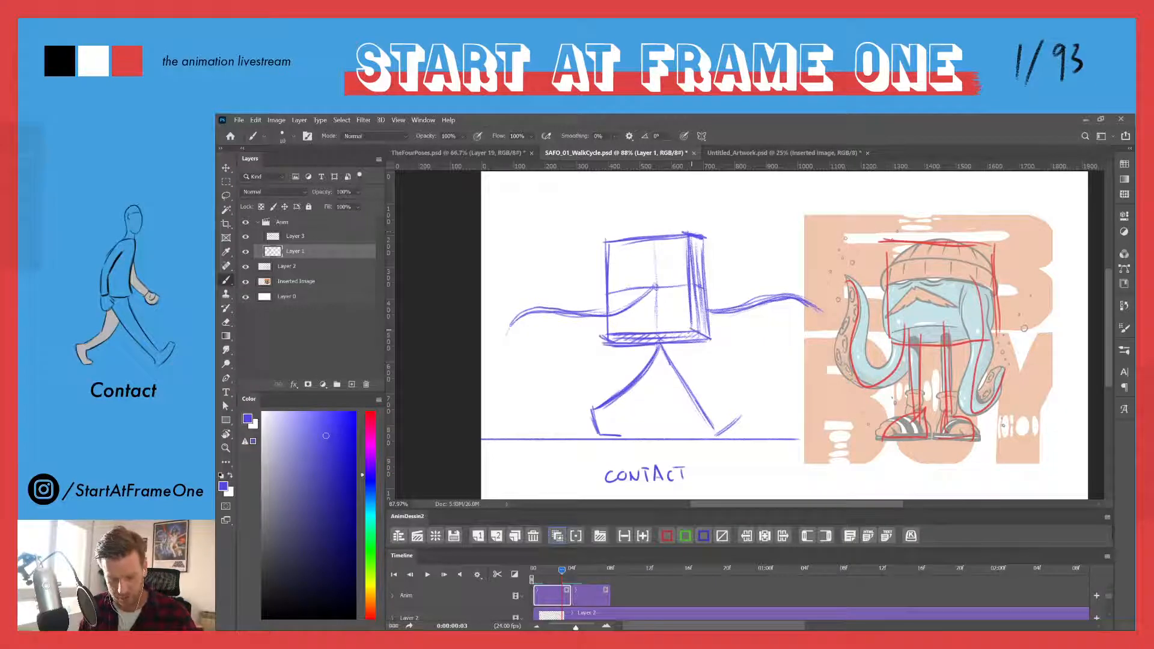
left_click_drag(686, 240, 688, 317)
mouse_move(606, 238)
left_mouse_down()
mouse_move(606, 316)
mouse_move(689, 329)
left_mouse_up()
left_click_drag(606, 332, 691, 330)
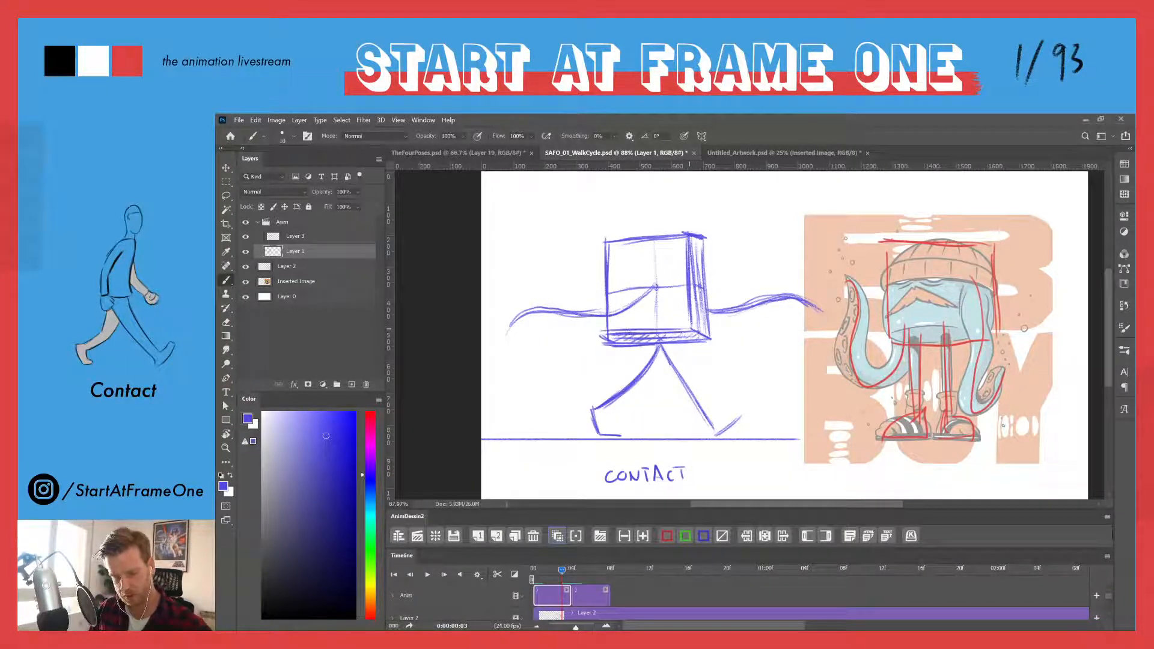
left_click_drag(685, 238, 691, 331)
- Erase the rough strokes in the box's side face, continue the horizontal centre line across it, and redraw both front-face centre lines
key("e")
left_click_drag(695, 245, 701, 330)
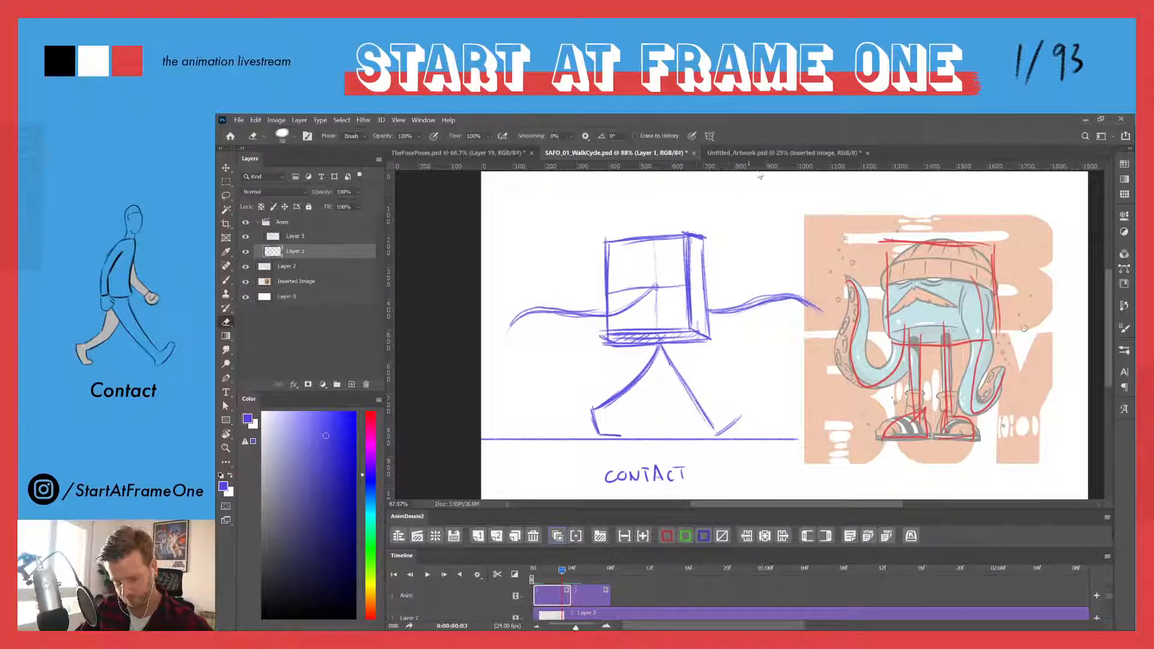
key("b")
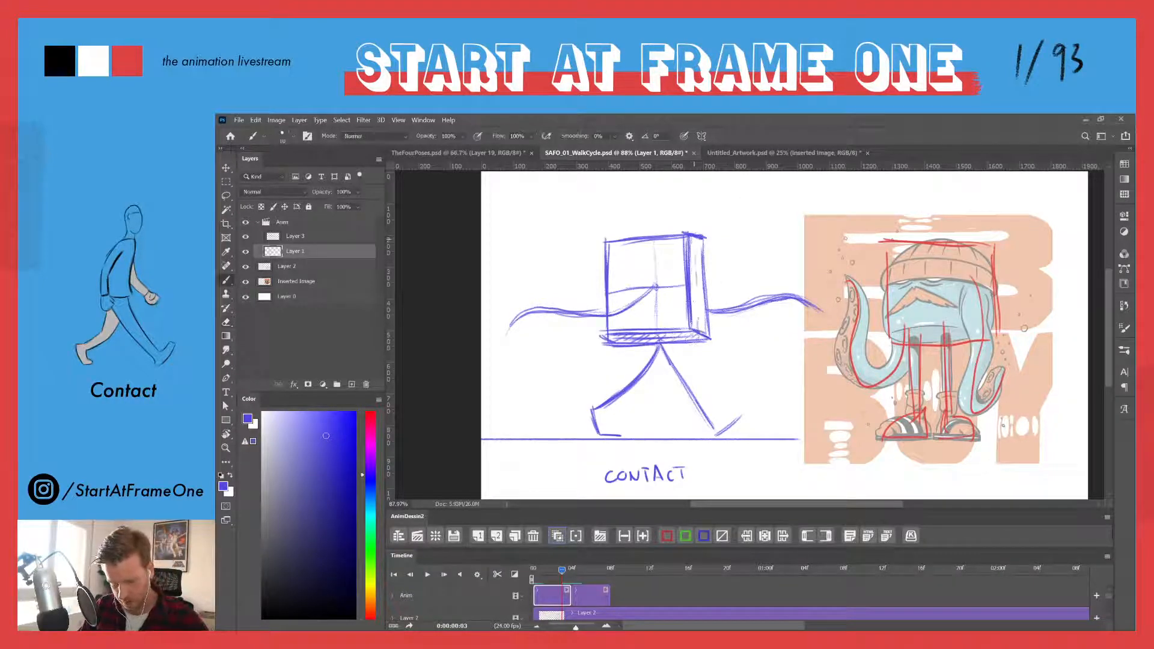
mouse_move(695, 257)
left_mouse_down()
mouse_move(699, 319)
mouse_move(703, 292)
left_mouse_up()
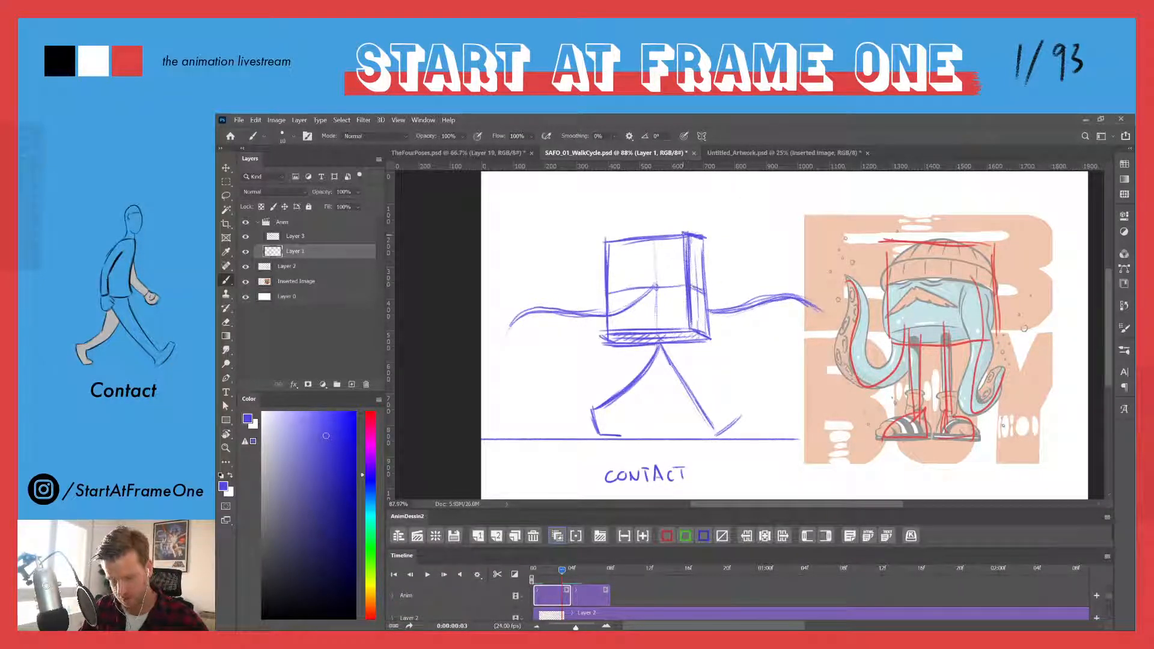
left_click_drag(653, 245, 652, 336)
left_click_drag(682, 285, 607, 291)
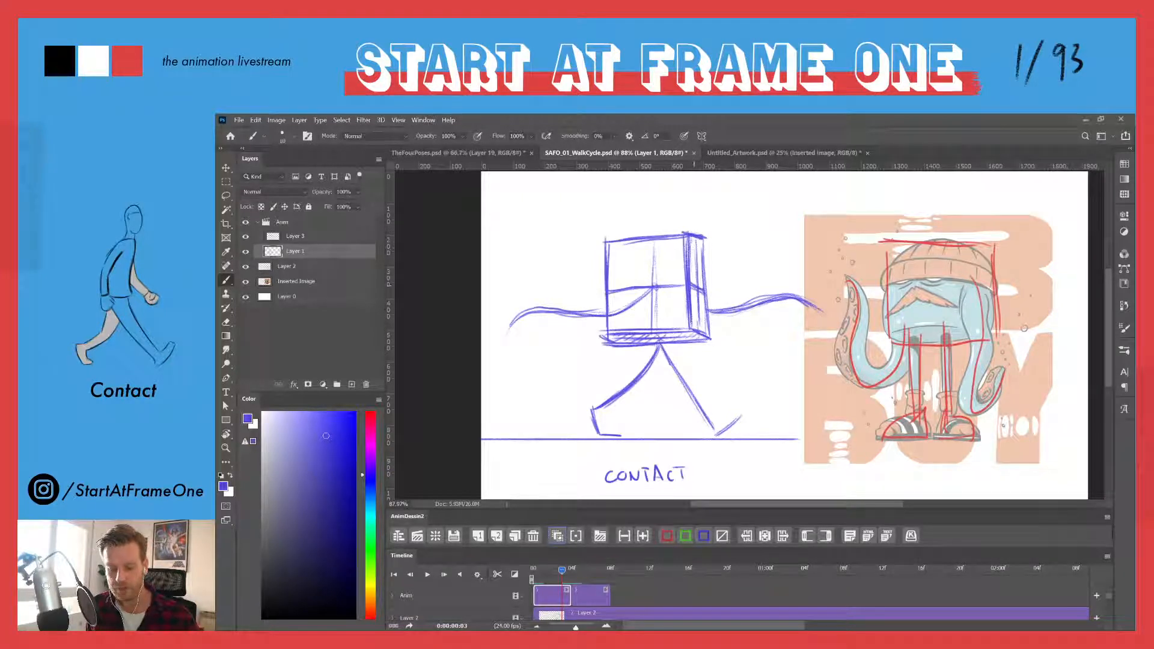
- Select the second contact drawing and give its square body a narrow left side face and an underside, opposite to the first pose
left_click(569, 572)
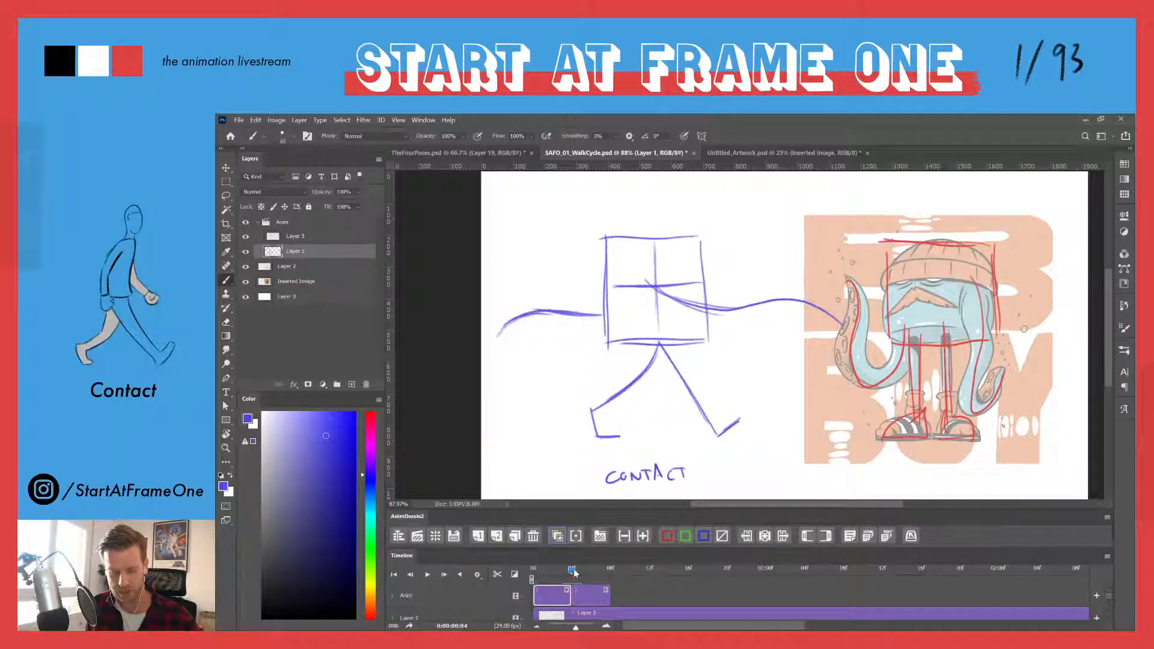
left_click(590, 595)
mouse_move(618, 250)
left_mouse_down()
mouse_move(623, 333)
mouse_move(605, 349)
left_mouse_up()
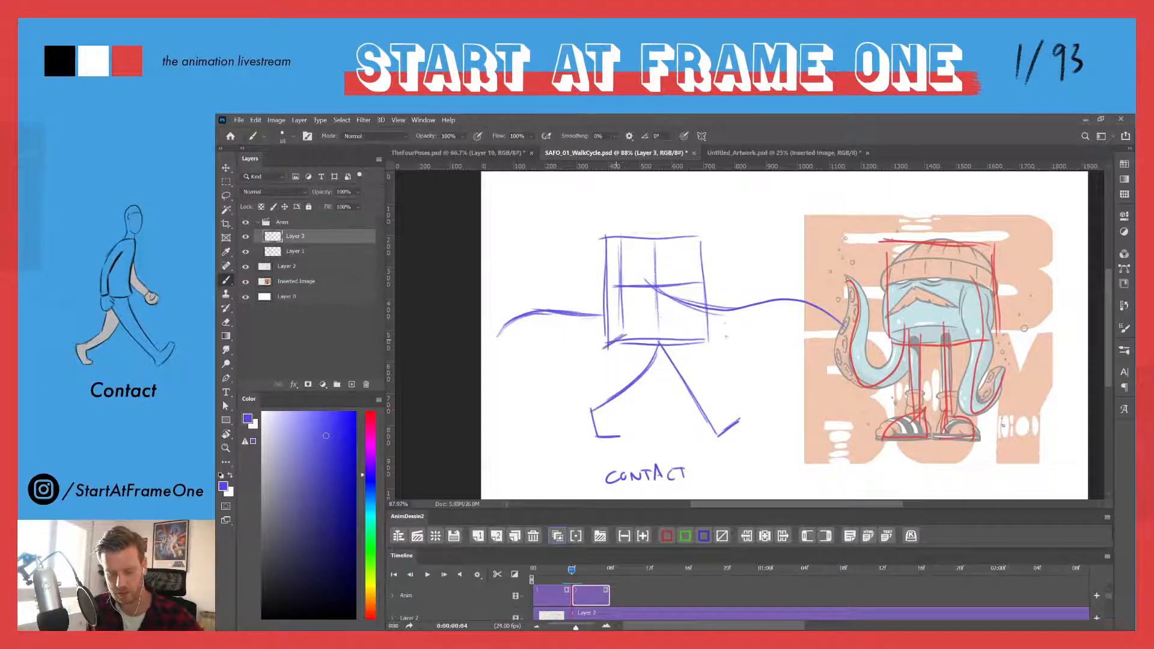
mouse_move(707, 336)
left_mouse_down()
mouse_move(691, 346)
mouse_move(705, 336)
left_mouse_up()
mouse_move(621, 335)
left_mouse_down()
mouse_move(697, 331)
mouse_move(702, 346)
mouse_move(621, 280)
mouse_move(627, 228)
mouse_move(619, 309)
left_mouse_up()
left_click_drag(601, 236, 614, 339)
left_click_drag(609, 240, 613, 331)
left_click_drag(606, 299, 615, 287)
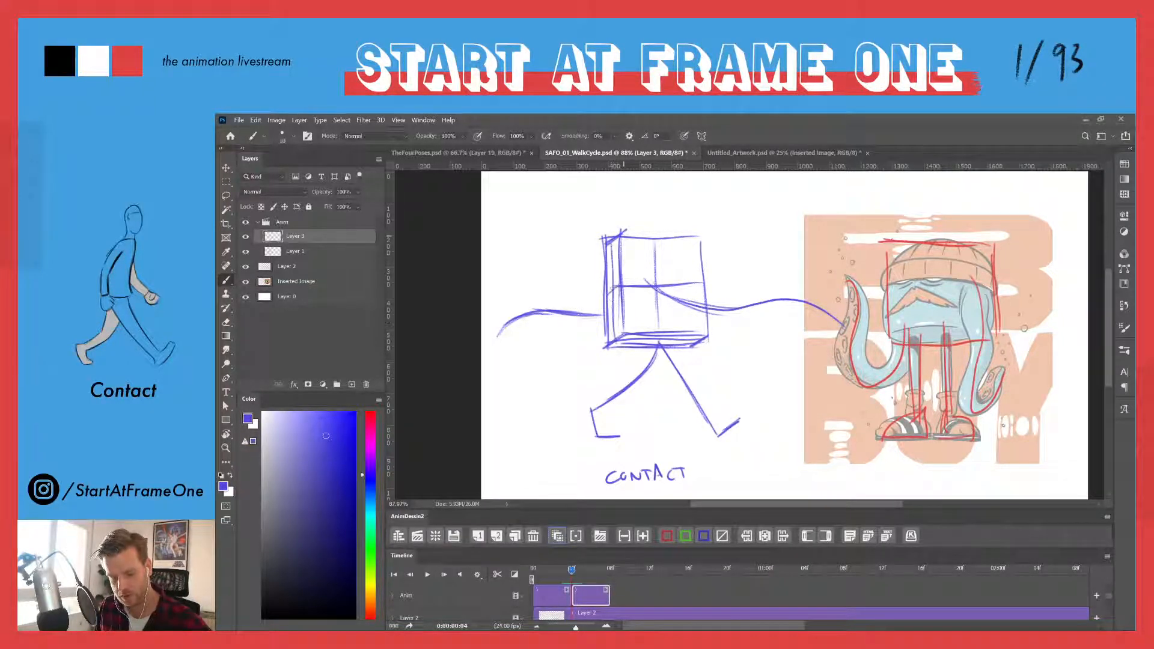
- Erase the overshooting strokes at the second box's upper left corner, and hatch its underside and left side face
key("e")
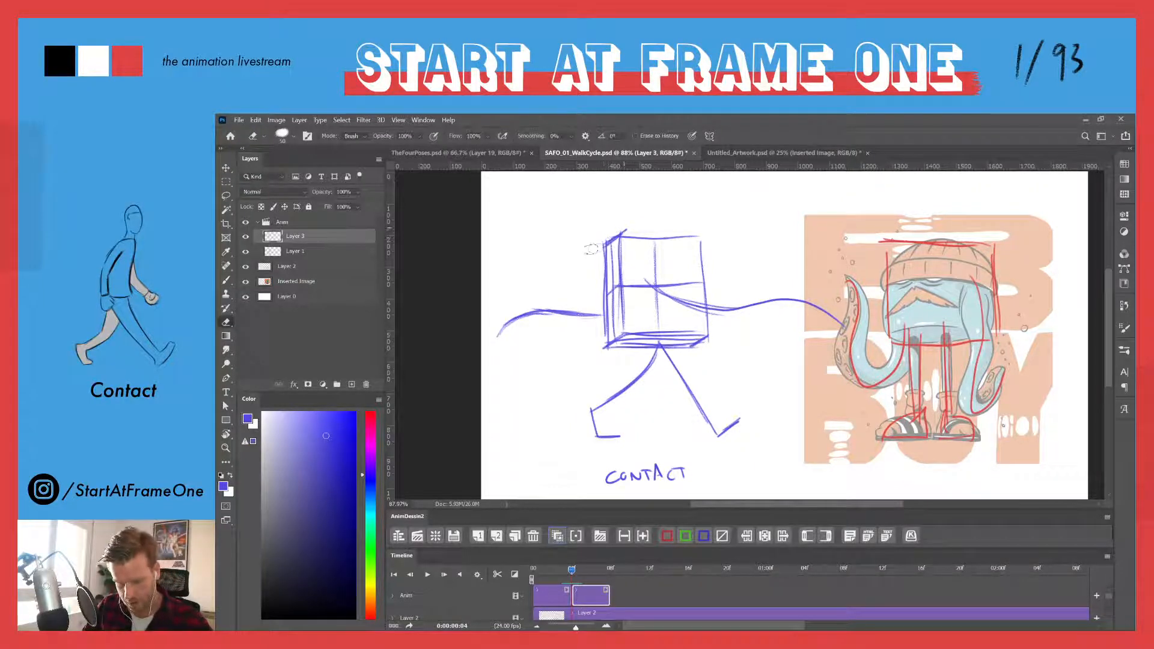
mouse_move(605, 241)
left_mouse_down()
mouse_move(598, 255)
mouse_move(631, 233)
mouse_move(620, 231)
left_mouse_up()
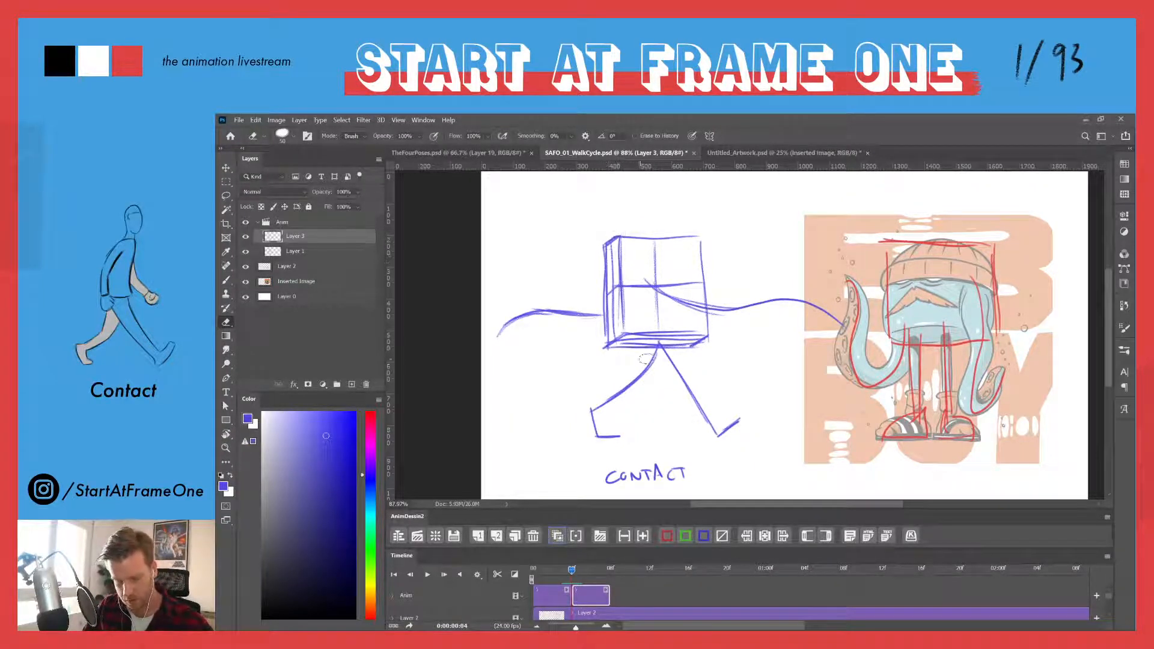
key("b")
left_click_drag(697, 336, 628, 346)
left_click_drag(640, 337, 610, 345)
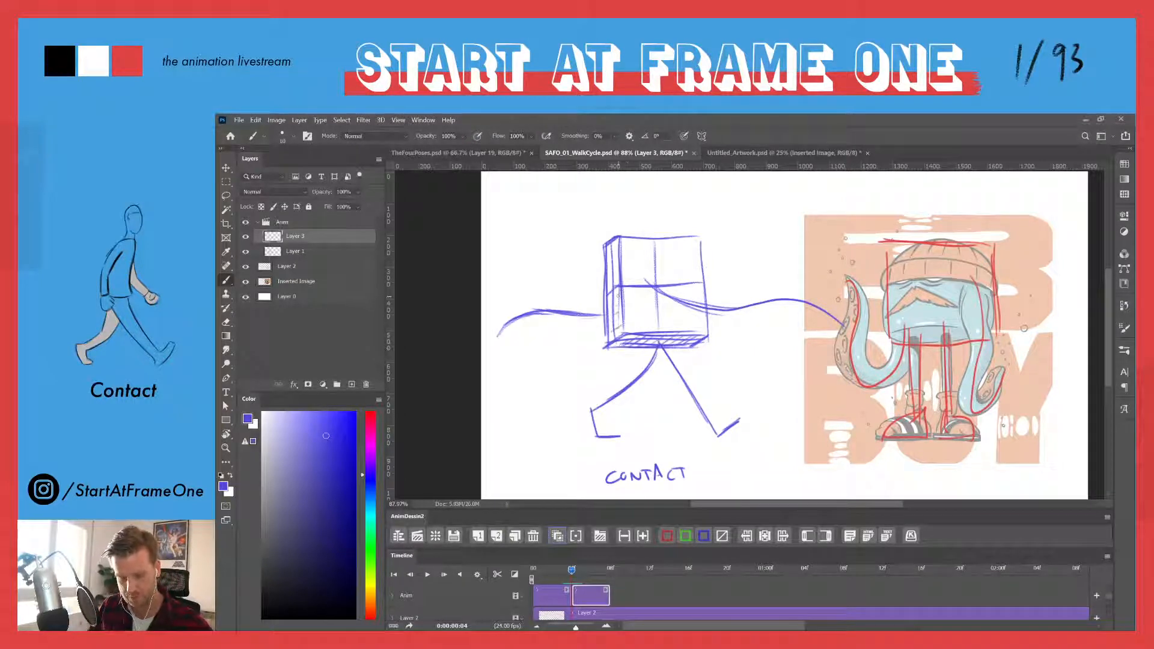
left_click_drag(618, 296, 608, 304)
mouse_move(616, 277)
left_mouse_down()
mouse_move(606, 286)
mouse_move(607, 272)
left_mouse_up()
mouse_move(617, 255)
left_mouse_down()
mouse_move(607, 264)
mouse_move(607, 249)
left_mouse_up()
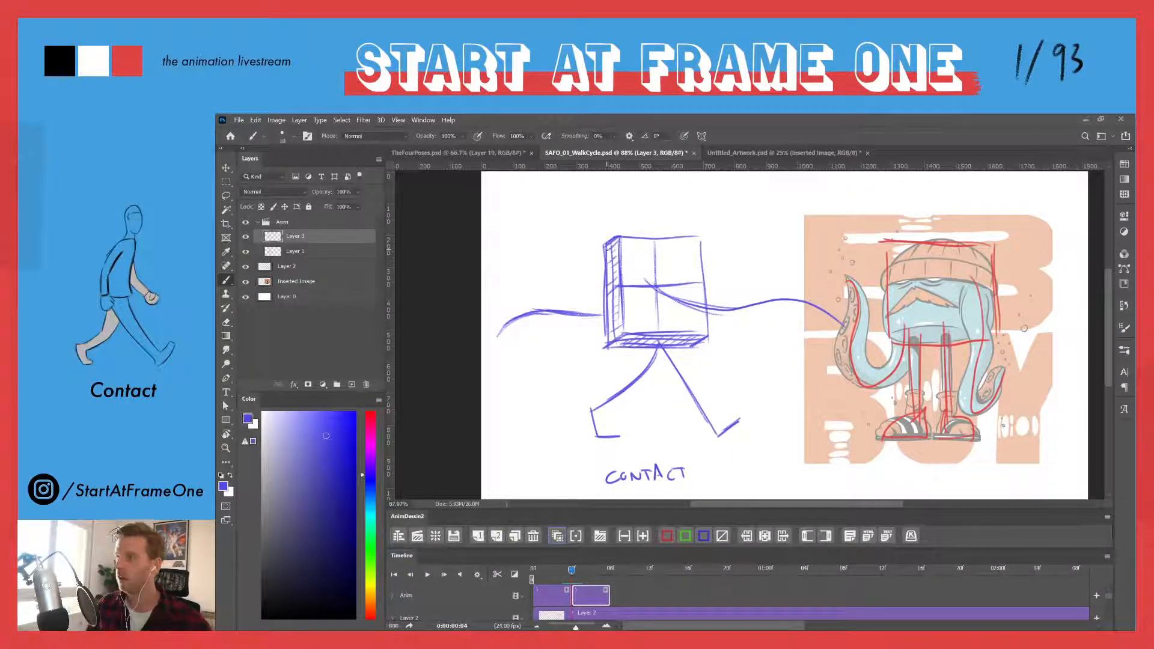
- Toggle the onion skin so the first drawing shows through, and trace its ground line under the second contact pose
left_click_drag(571, 569, 573, 572)
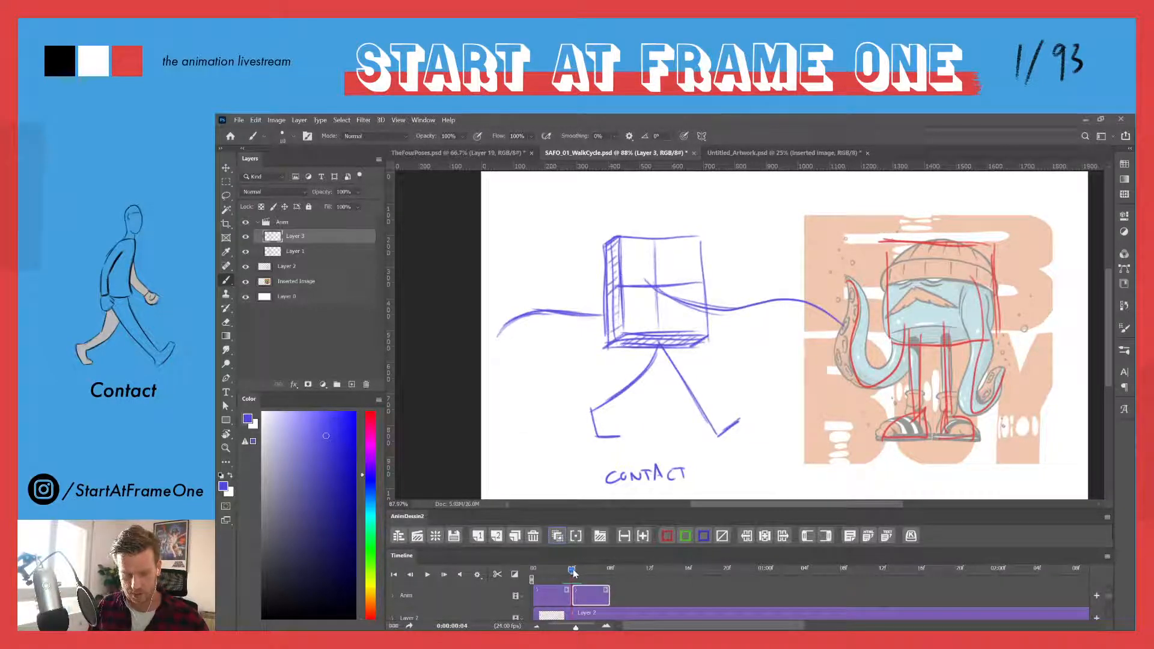
left_click_drag(574, 572, 571, 573)
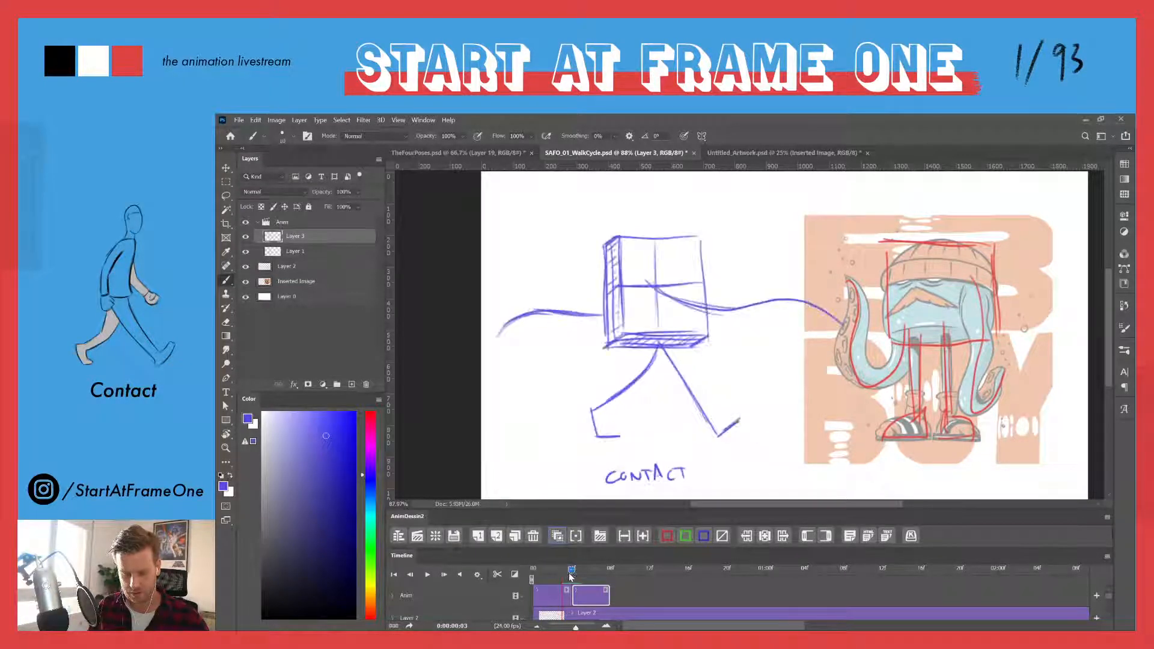
left_click(555, 541)
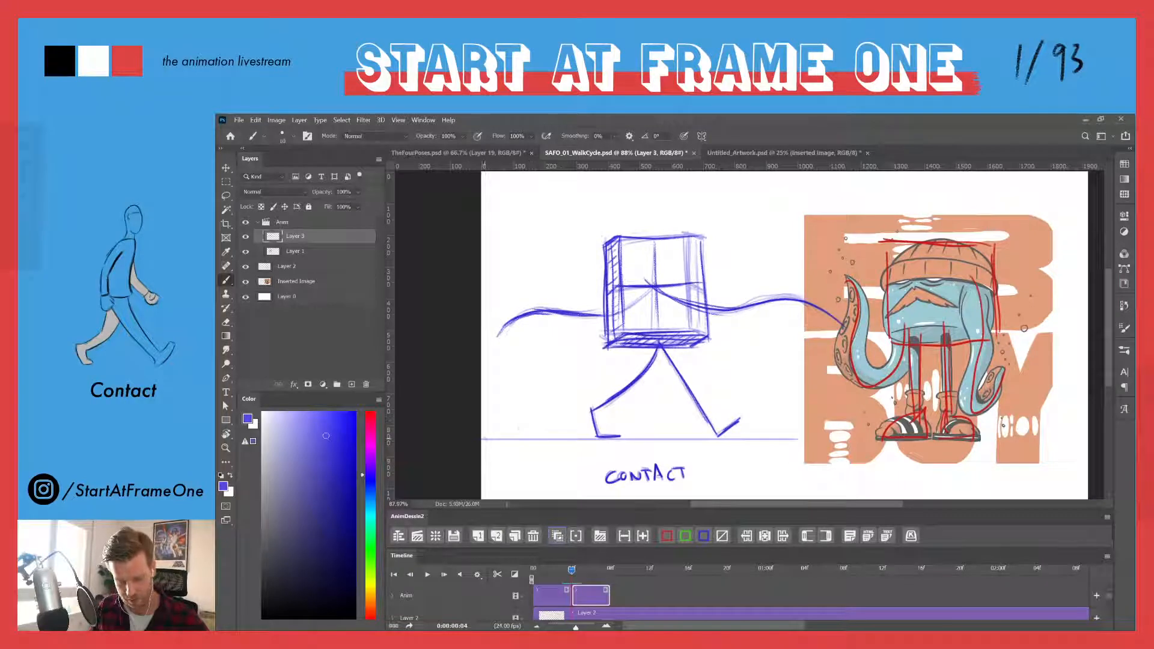
left_click_drag(483, 438, 805, 438)
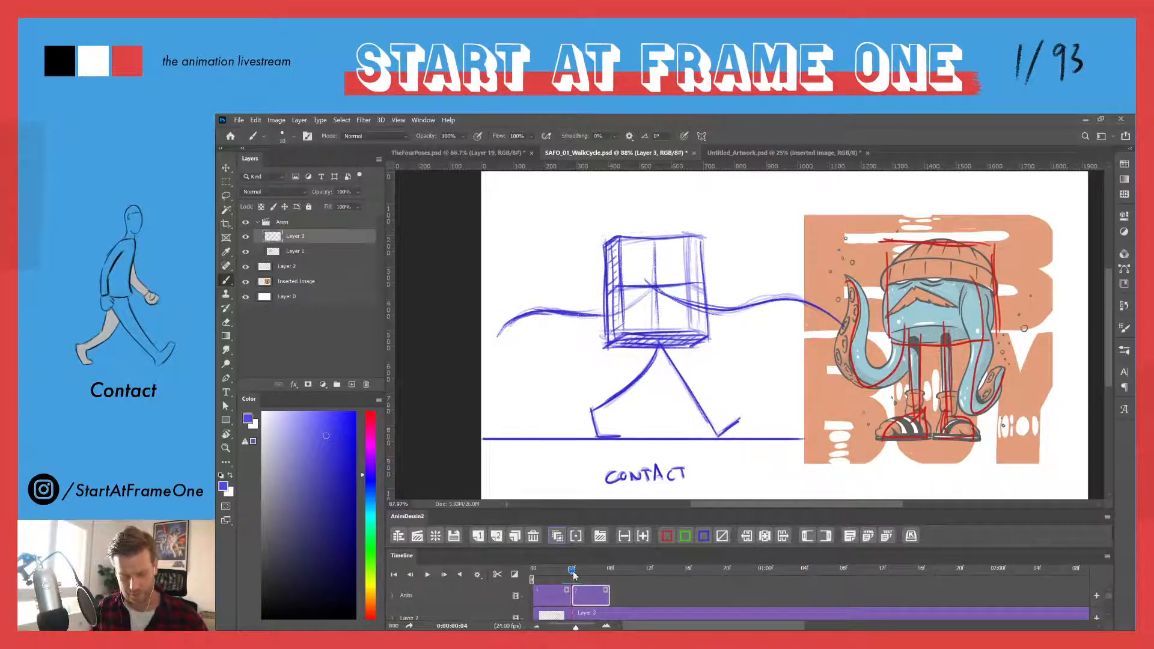
- Select the first contact drawing, add a new blank drawing frame after it, and extend that frame to four frames
left_click_drag(571, 575, 543, 576)
left_click(546, 600)
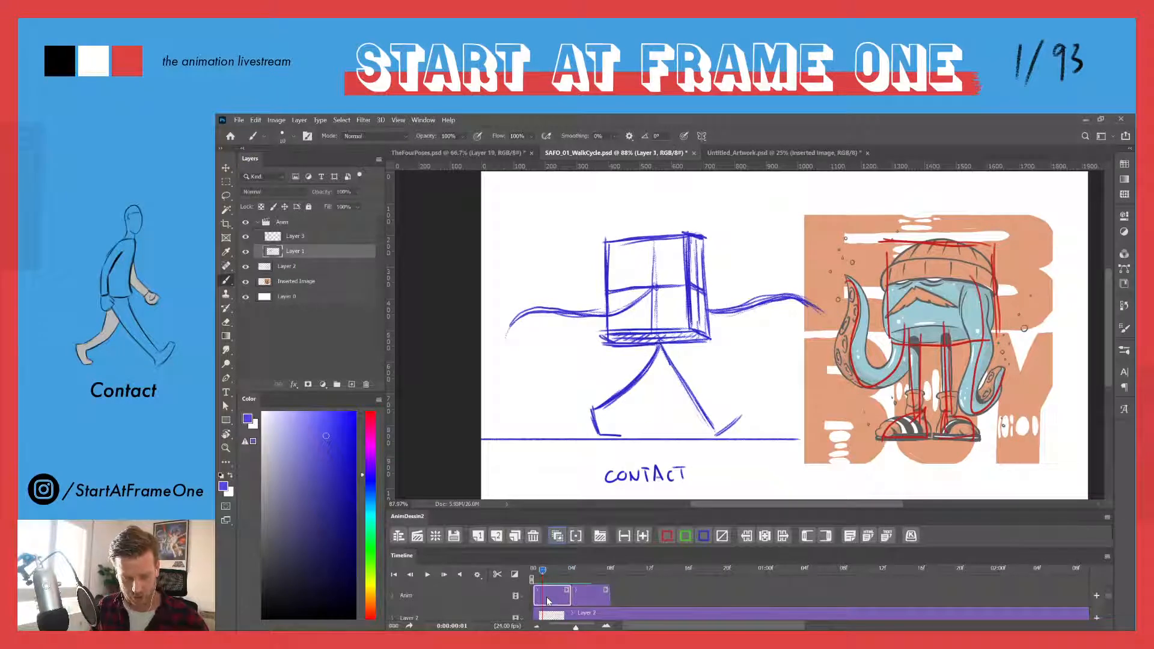
left_click(549, 566)
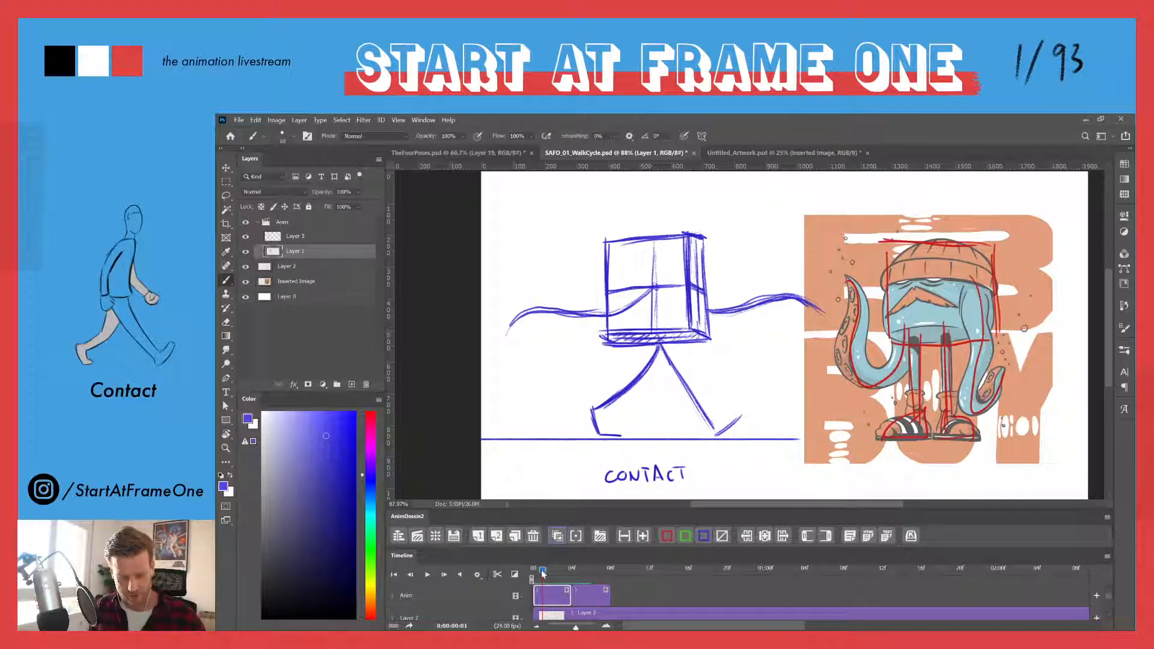
left_click(497, 535)
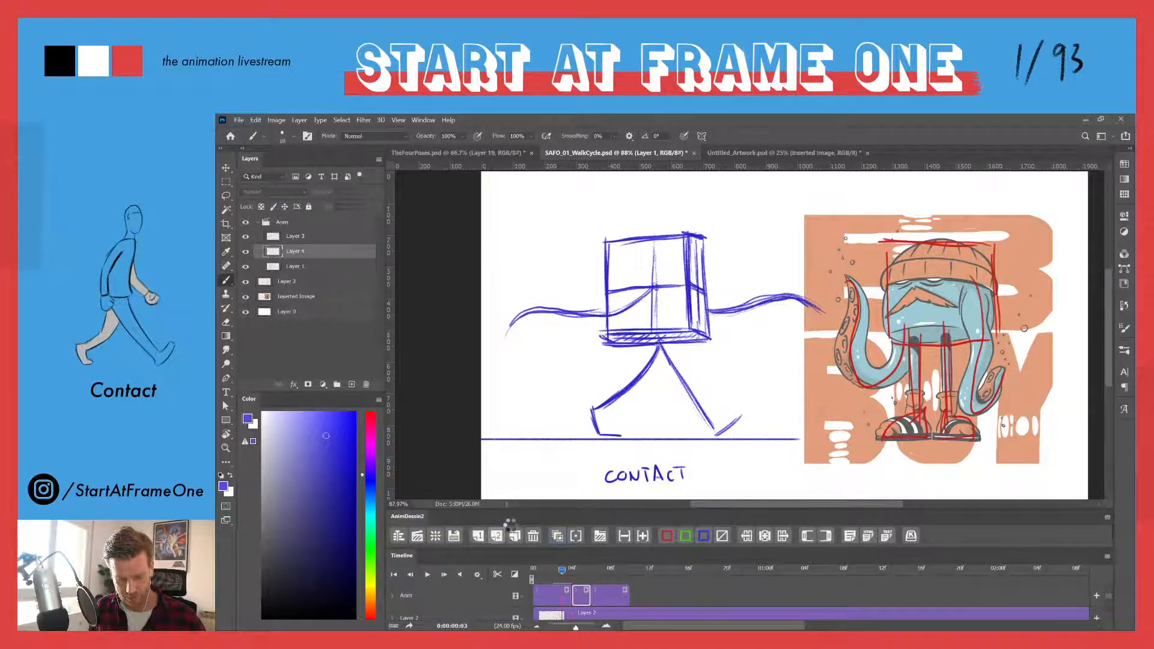
left_click(642, 535)
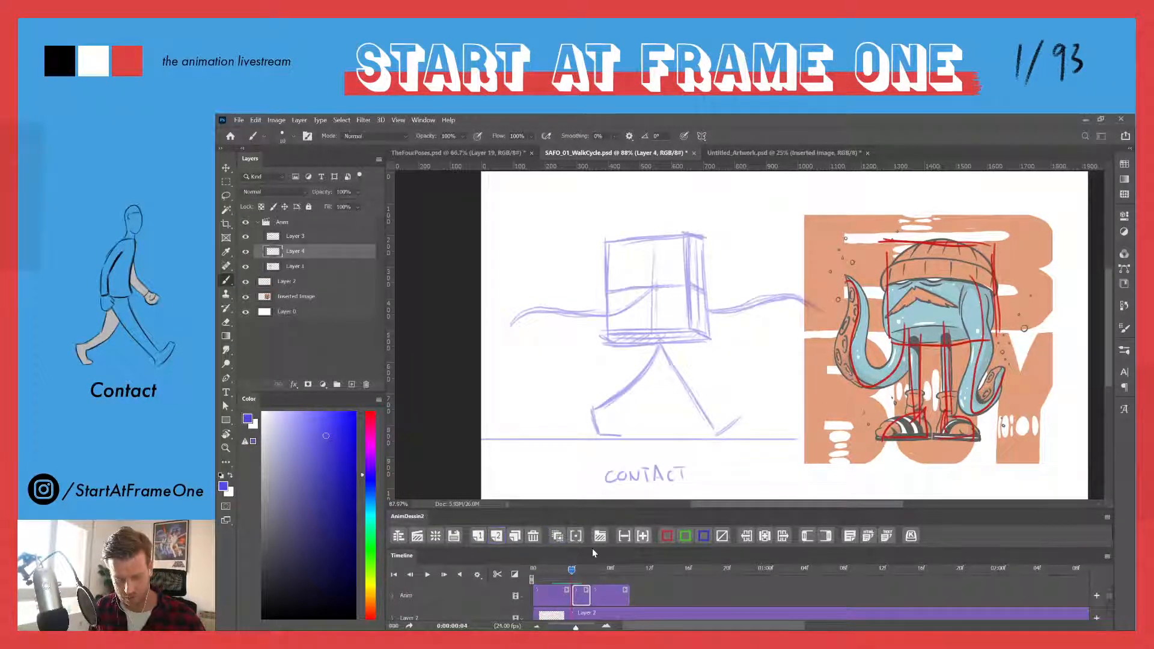
left_click(642, 536)
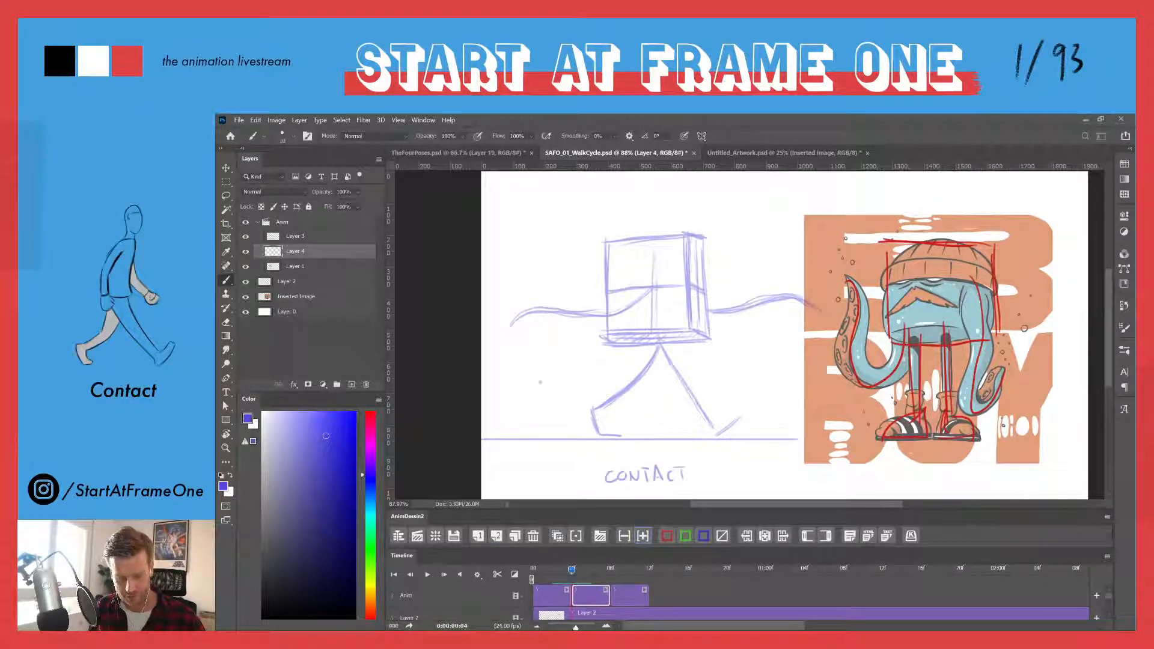
- Switch to the TheFourPoses document, cross out both Contact labels, and mark the Pass pose with an arrow and a rough frame
left_click(408, 154)
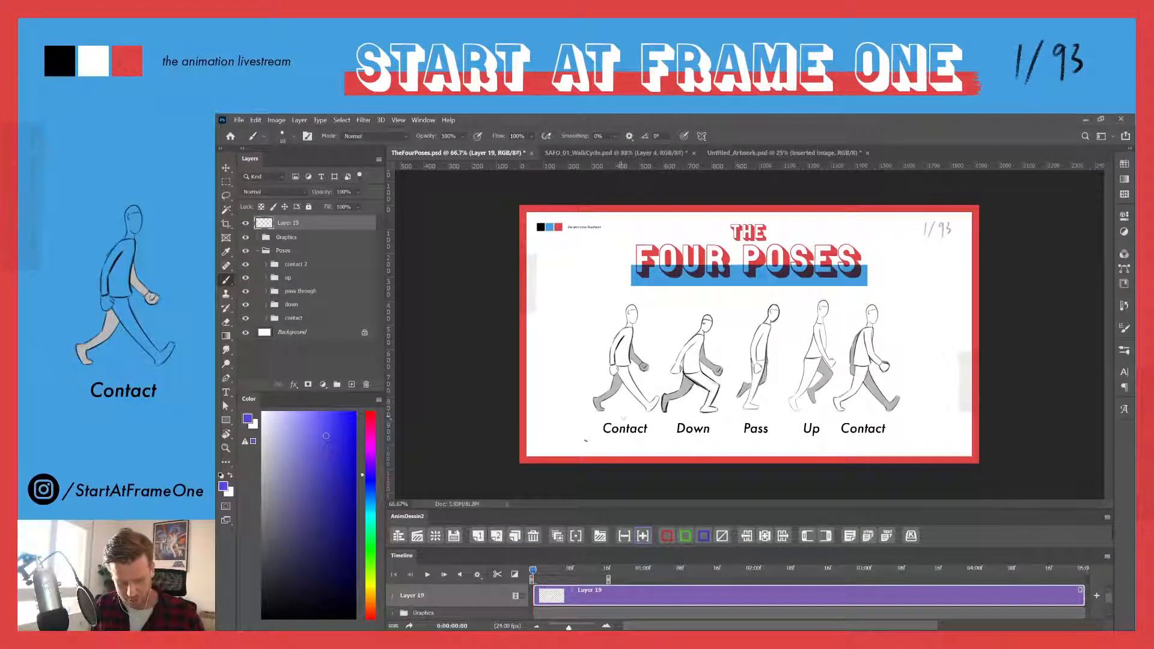
mouse_move(613, 420)
left_mouse_down()
mouse_move(633, 439)
mouse_move(605, 442)
left_mouse_up()
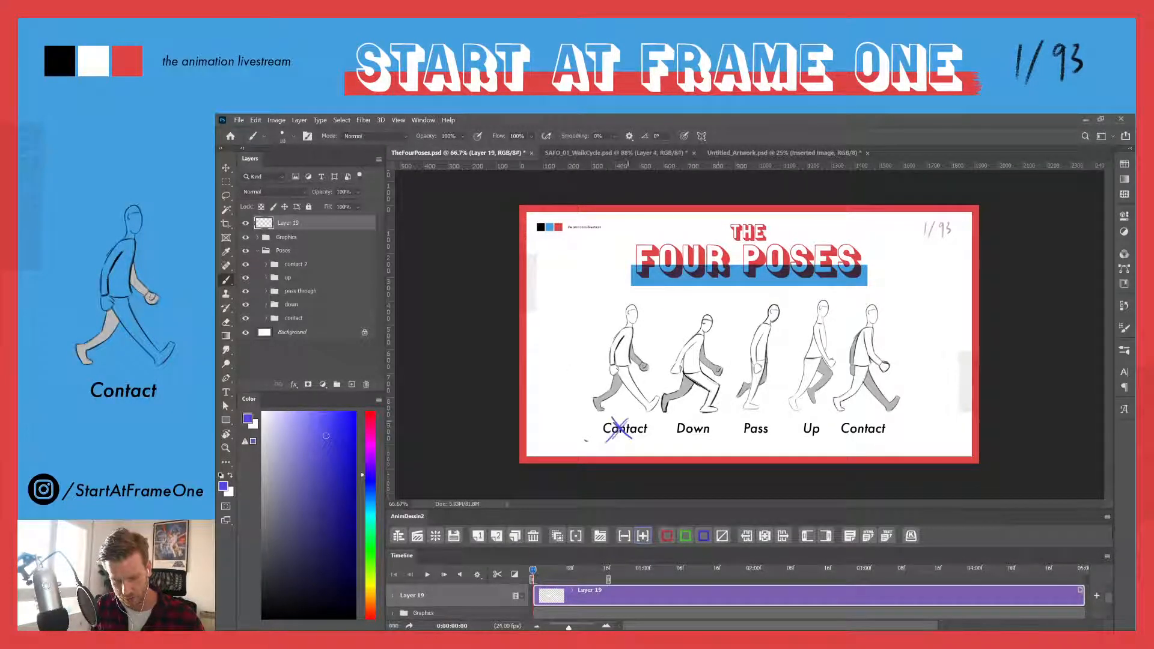
mouse_move(854, 420)
left_mouse_down()
mouse_move(873, 439)
mouse_move(852, 442)
left_mouse_up()
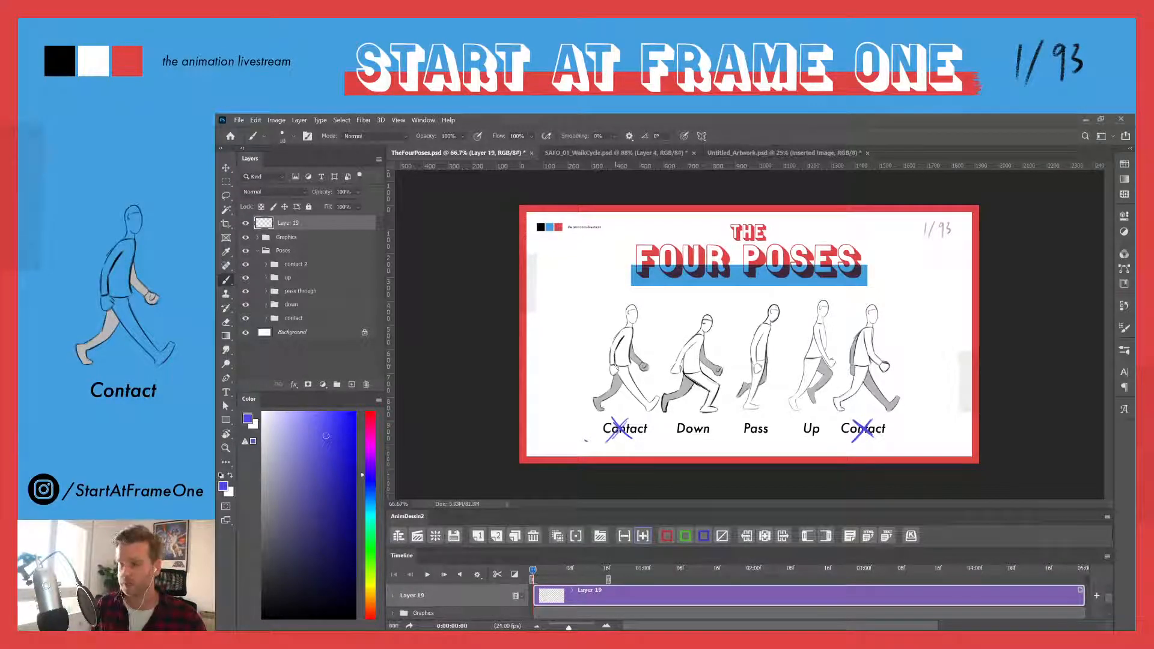
mouse_move(753, 454)
left_mouse_down()
mouse_move(753, 438)
mouse_move(759, 445)
mouse_move(749, 446)
left_mouse_up()
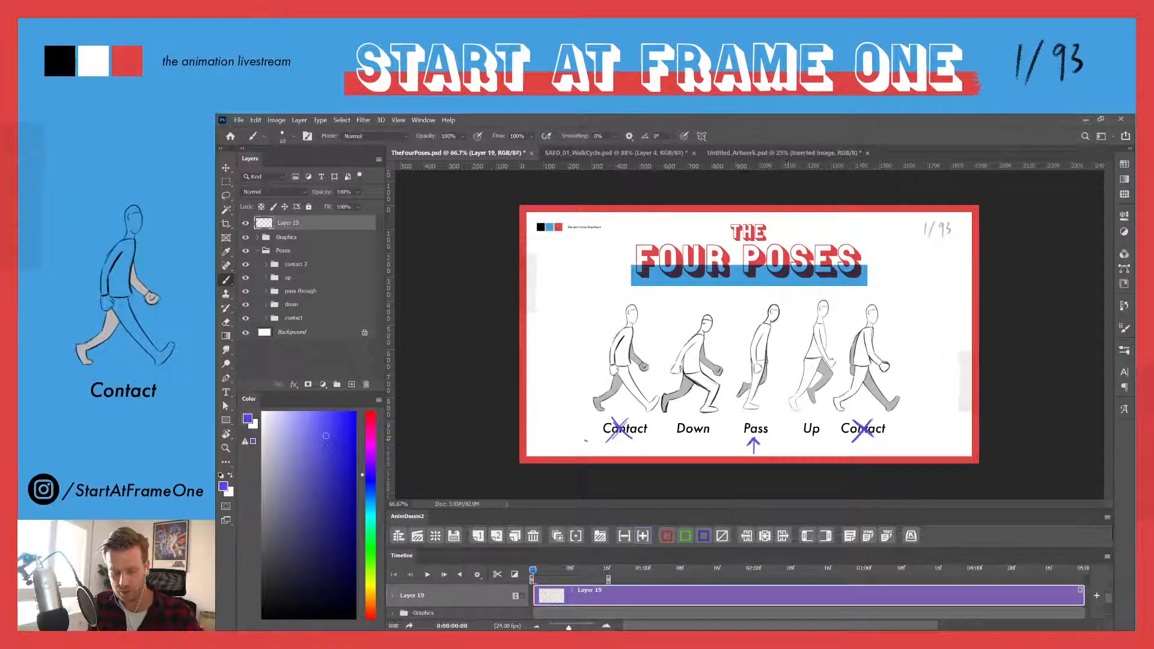
mouse_move(738, 359)
left_mouse_down()
mouse_move(738, 385)
mouse_move(768, 420)
left_mouse_up()
left_click_drag(782, 309, 782, 384)
left_click_drag(741, 306, 741, 379)
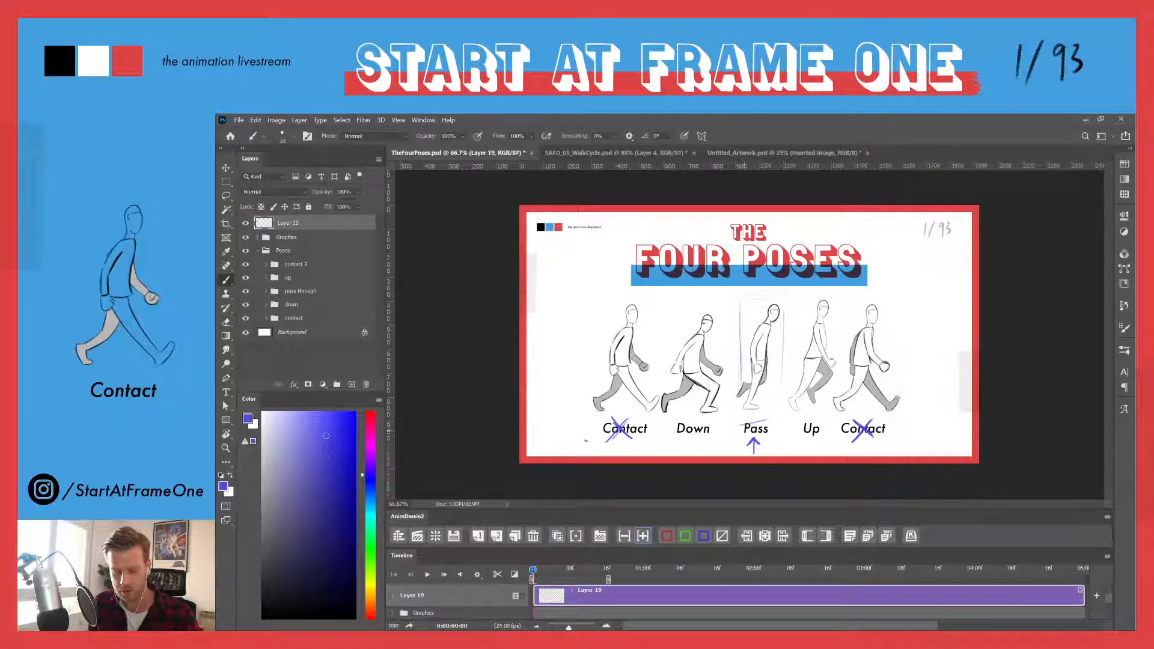
- Return to the SAFO_01_WalkCycle document and draw the passing pose's nearly straight supporting leg with its foot flat on the ground line
left_click(562, 153)
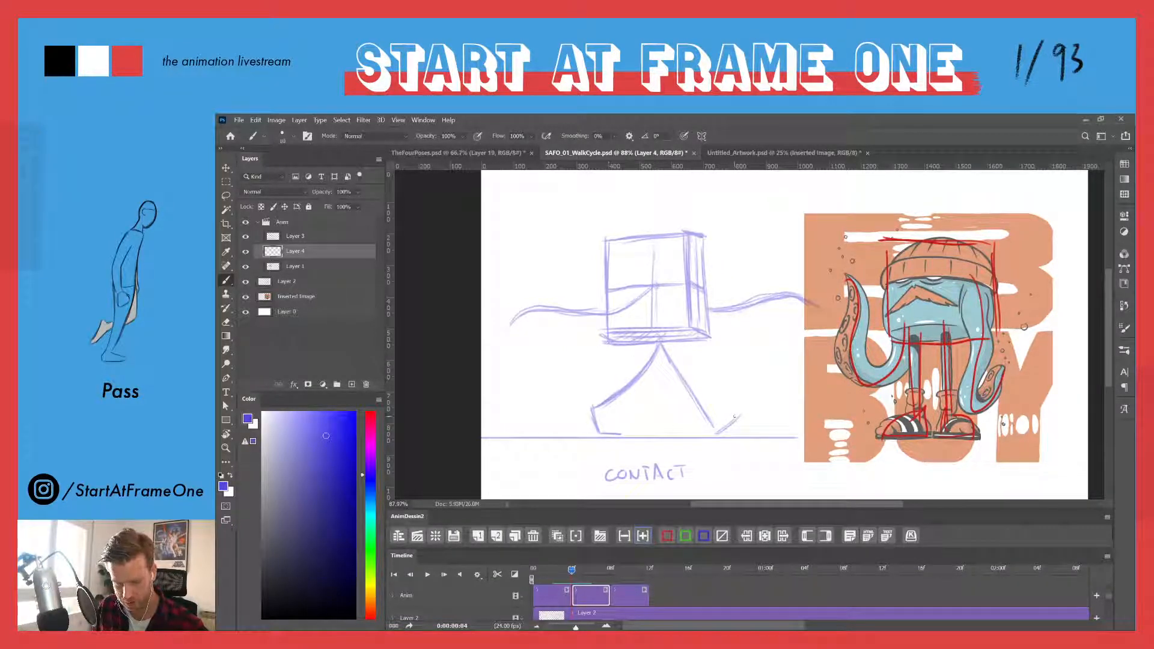
mouse_move(663, 436)
left_mouse_down()
mouse_move(632, 435)
mouse_move(667, 435)
mouse_move(644, 436)
left_mouse_up()
left_click_drag(640, 397, 635, 435)
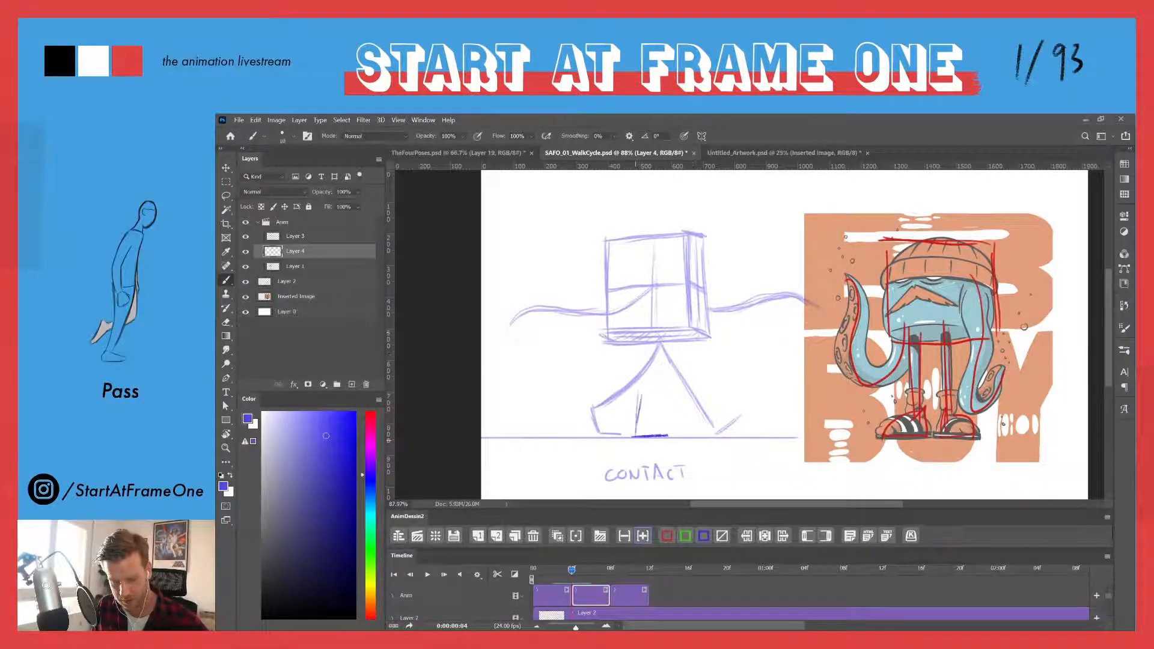
left_click_drag(645, 347, 640, 403)
left_click_drag(648, 335, 639, 424)
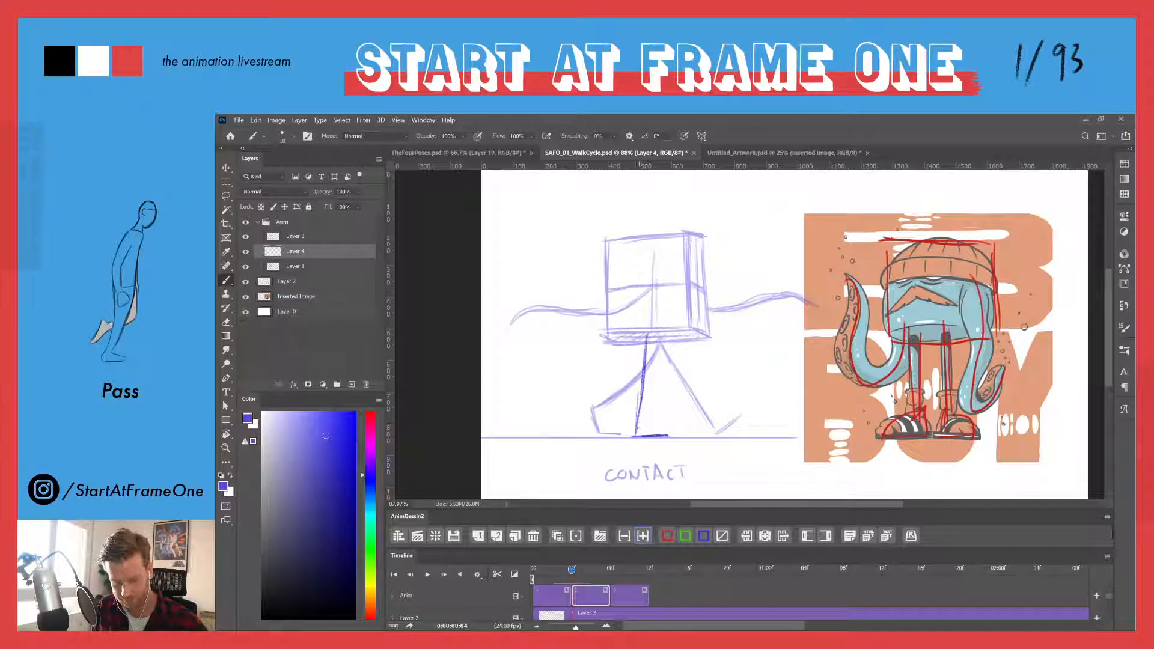
left_click_drag(646, 354, 639, 428)
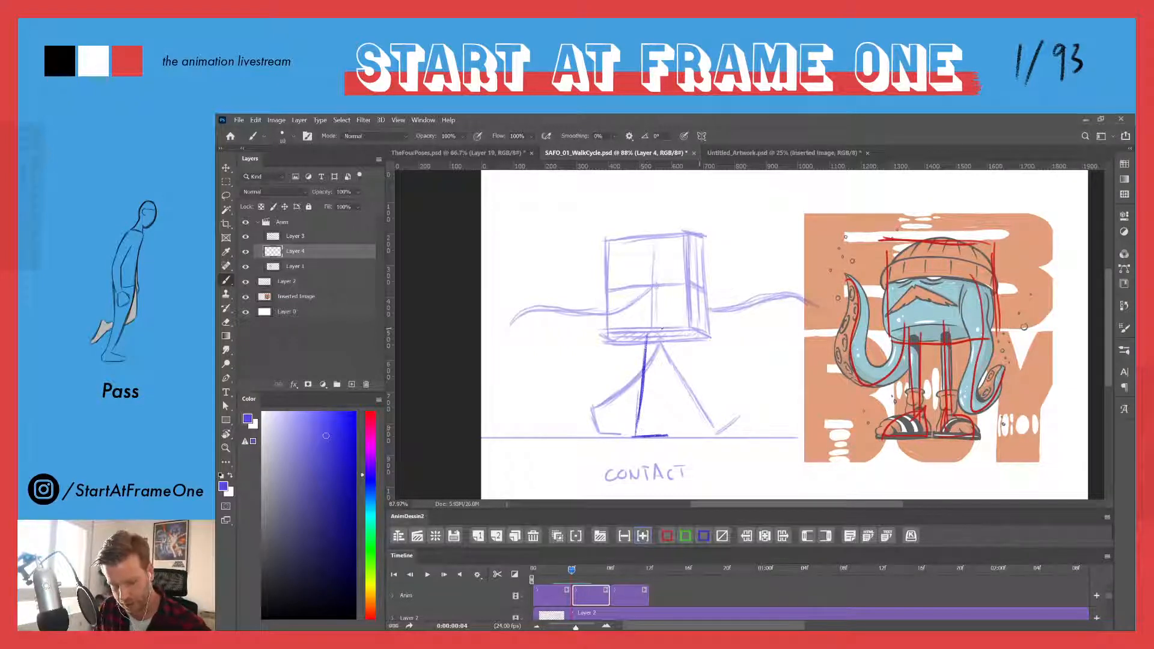
- Sketch the passing pose's square body as a flat front view, slightly higher than the onion-skinned contact body
mouse_move(697, 328)
left_mouse_down()
mouse_move(611, 329)
mouse_move(635, 325)
mouse_move(699, 241)
left_mouse_up()
left_click_drag(697, 307, 694, 223)
left_click_drag(699, 317, 695, 245)
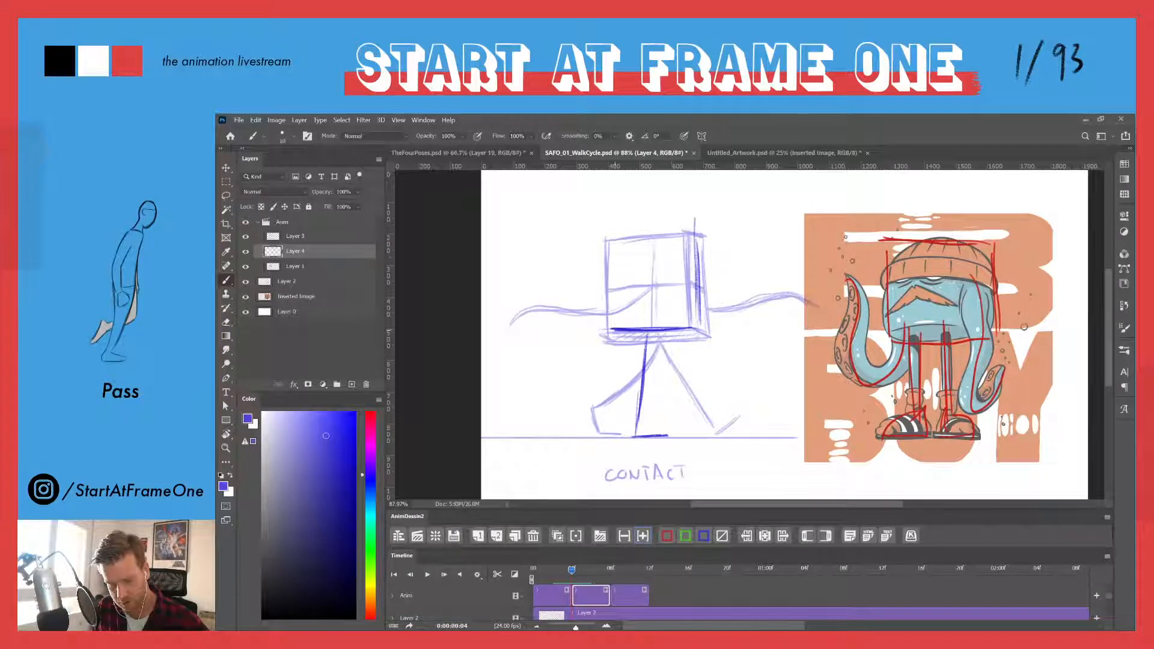
left_click_drag(614, 328, 610, 249)
mouse_move(615, 308)
left_mouse_down()
mouse_move(612, 227)
mouse_move(697, 222)
left_mouse_up()
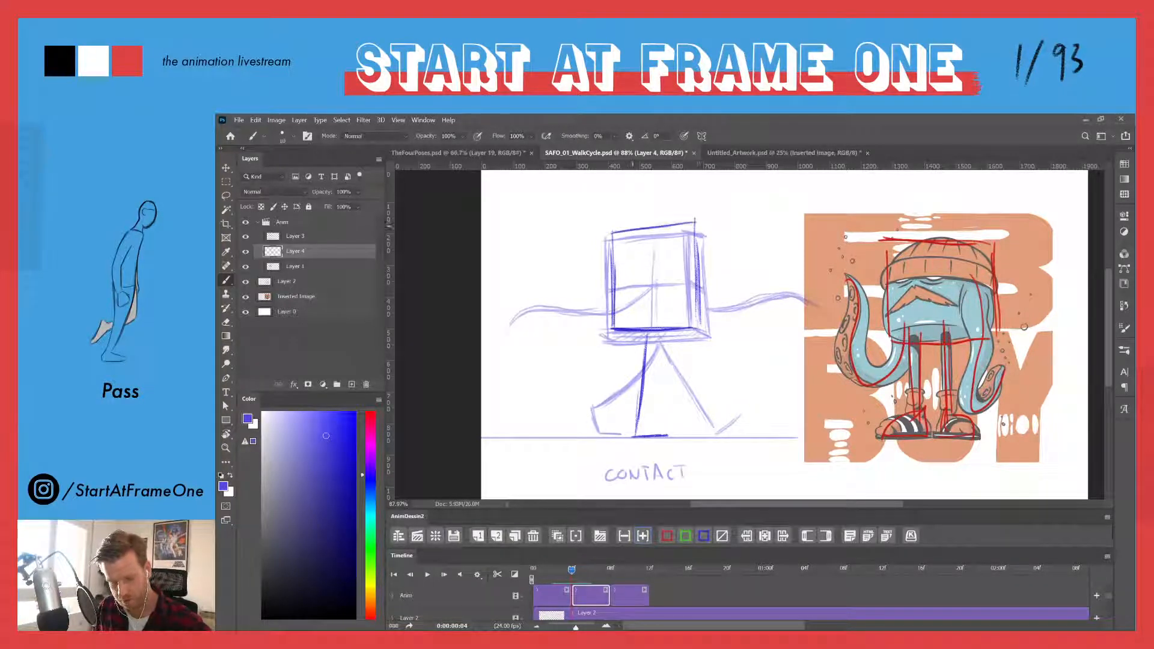
left_click_drag(611, 232, 695, 223)
left_click_drag(696, 277, 695, 217)
left_click_drag(672, 327, 696, 326)
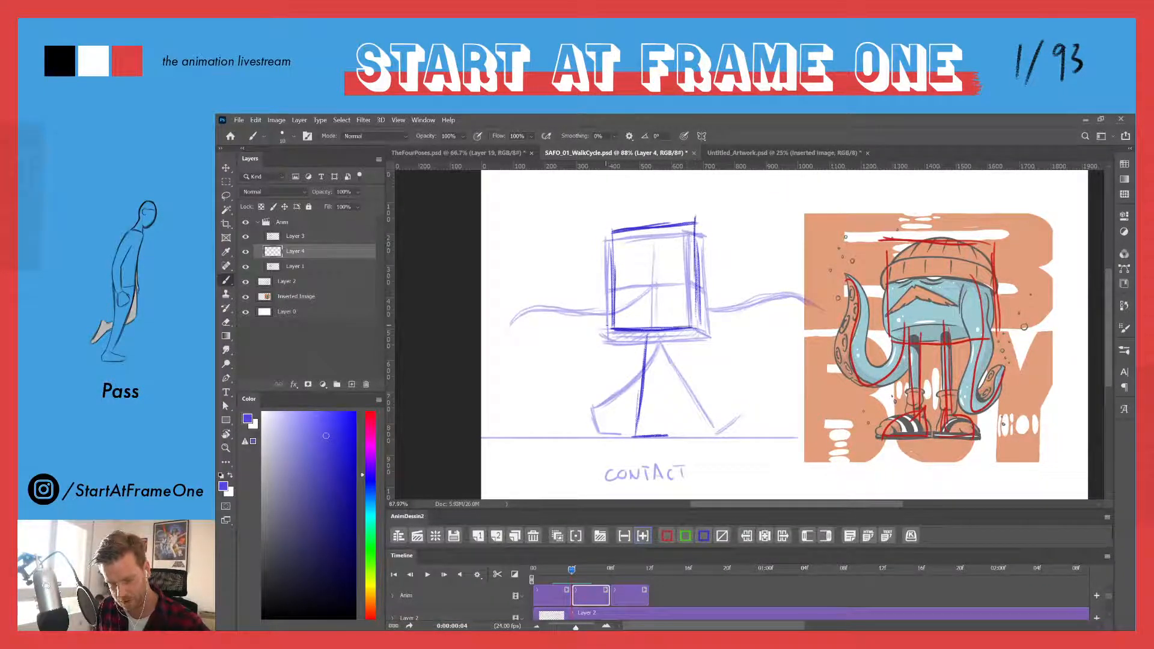
- Divide the passing body with a vertical centre line and a horizontal midline, and hide the onion skin to check the drawing
mouse_move(616, 321)
left_mouse_down()
mouse_move(612, 233)
mouse_move(649, 274)
mouse_move(649, 300)
left_mouse_up()
left_click_drag(648, 231, 649, 328)
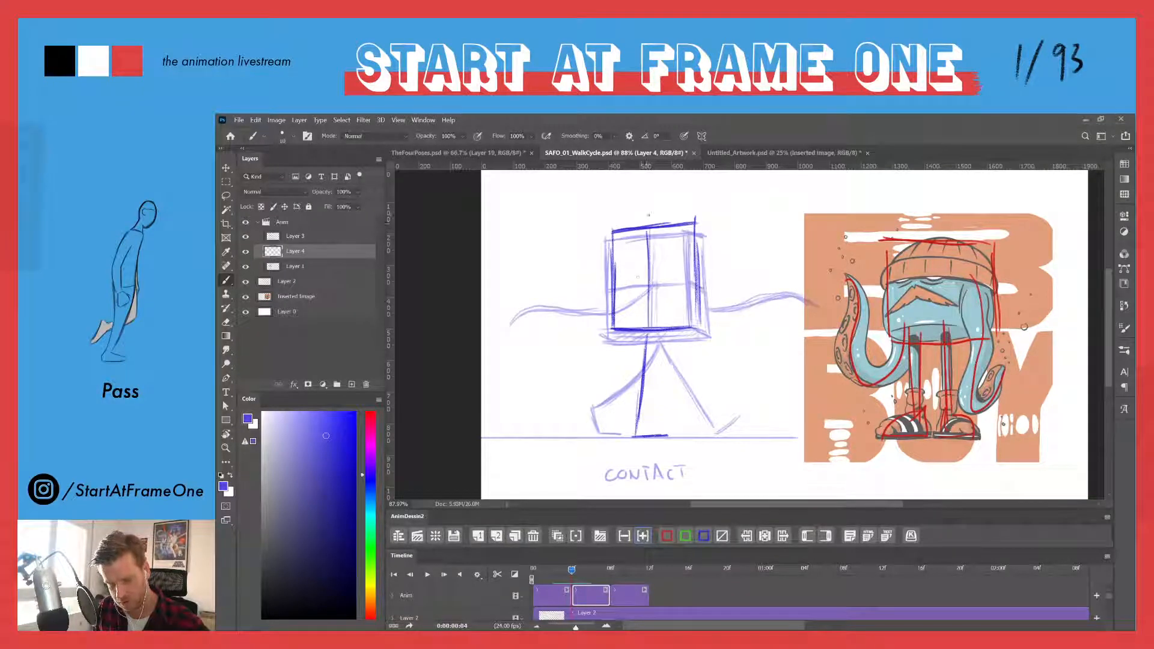
left_click_drag(648, 285, 647, 306)
mouse_move(697, 275)
left_mouse_down()
mouse_move(613, 278)
mouse_move(692, 276)
left_mouse_up()
left_click_drag(650, 230, 650, 329)
left_click_drag(651, 237, 656, 333)
left_click_drag(650, 289, 652, 327)
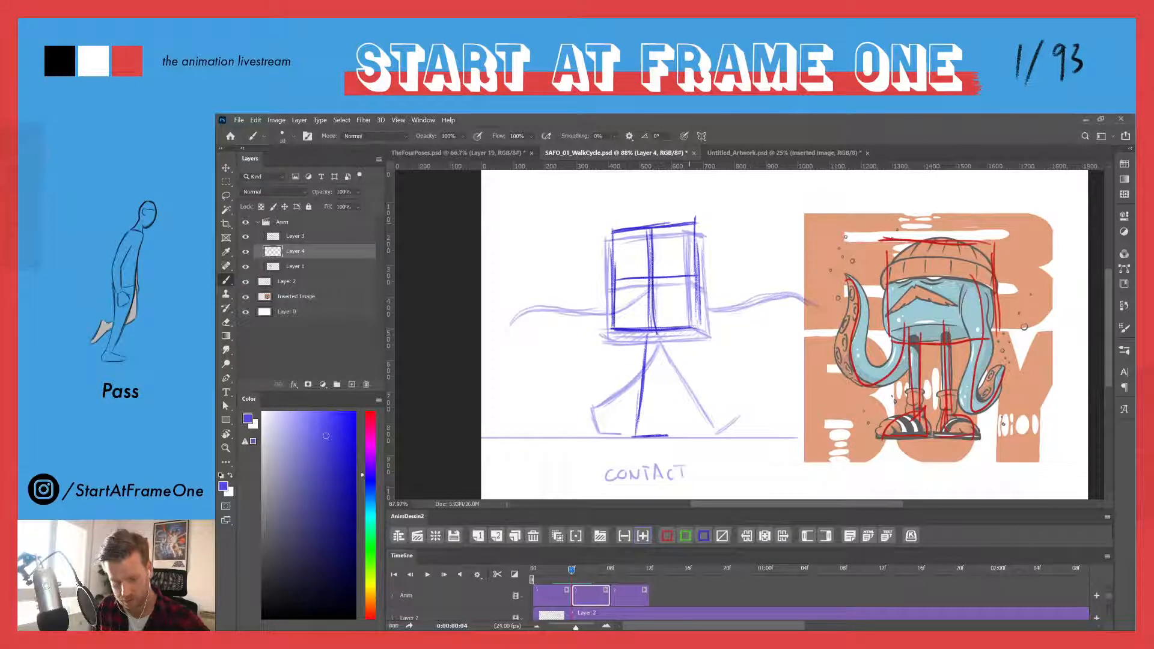
left_click(557, 536)
left_click_drag(653, 259, 654, 328)
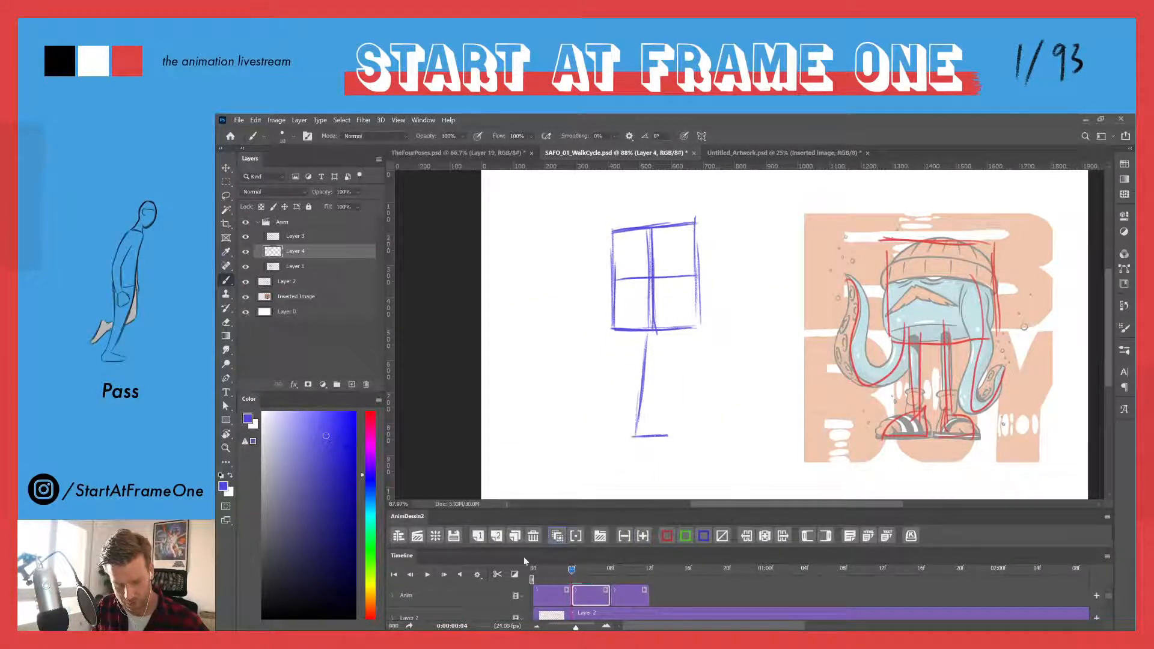
- Show the onion skin again and draw the passing pose's bent rear leg, its foot trailing behind the supporting leg
left_click(557, 535)
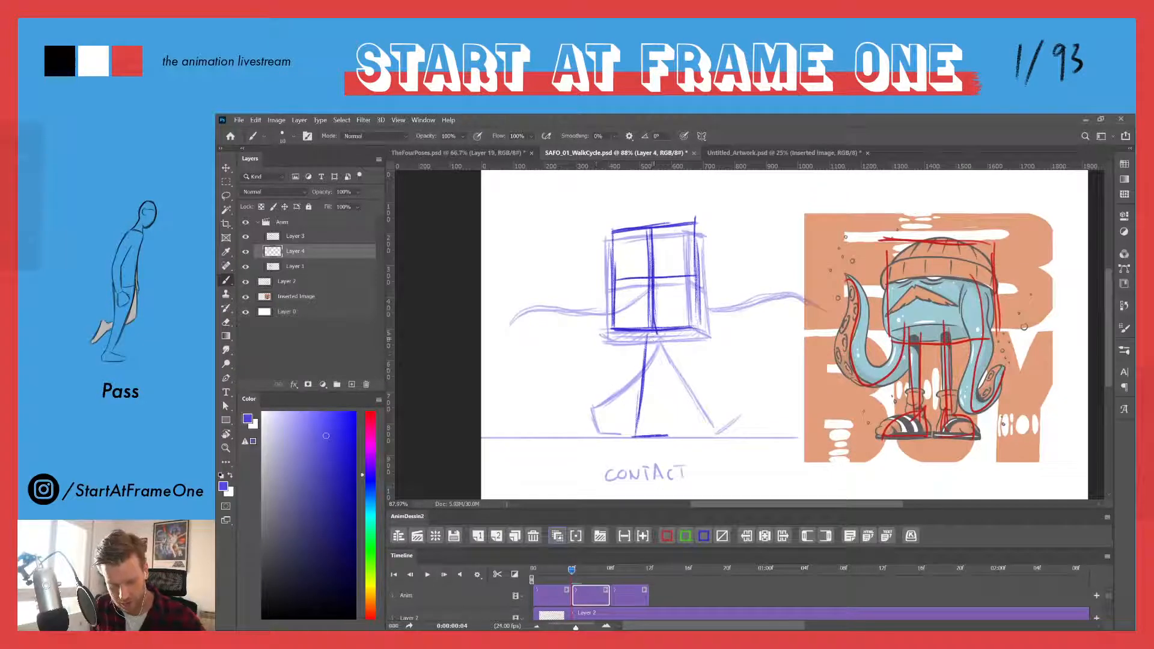
mouse_move(652, 331)
left_mouse_down()
mouse_move(664, 360)
mouse_move(640, 395)
mouse_move(661, 371)
left_mouse_up()
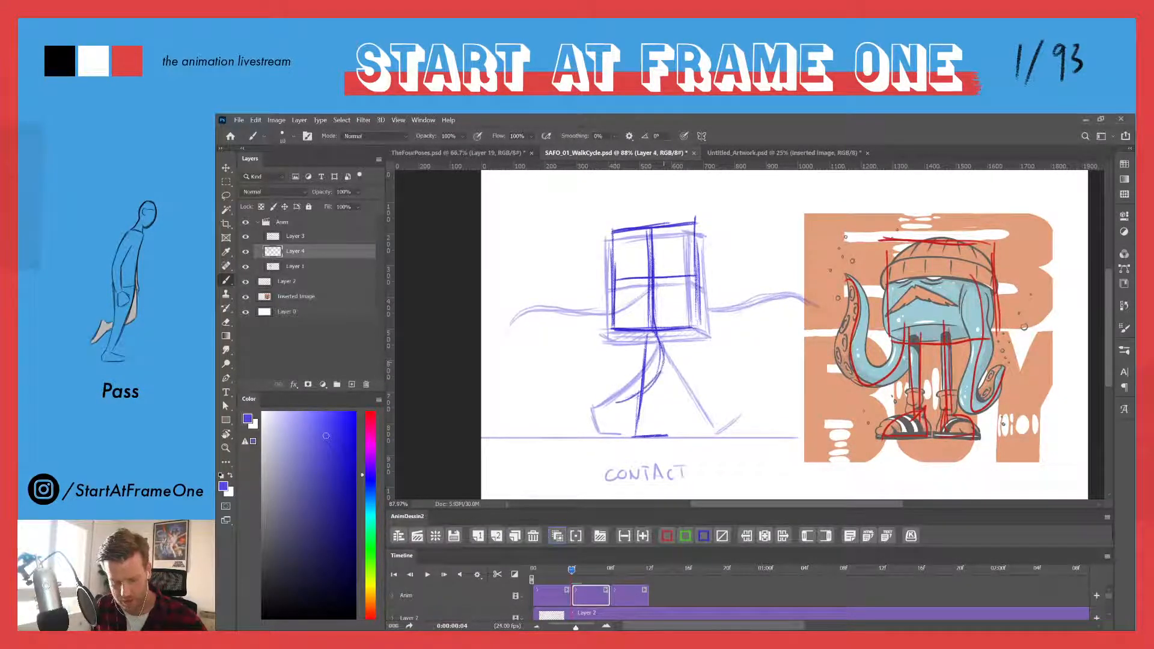
mouse_move(614, 402)
left_mouse_down()
mouse_move(602, 422)
mouse_move(618, 433)
mouse_move(597, 427)
left_mouse_up()
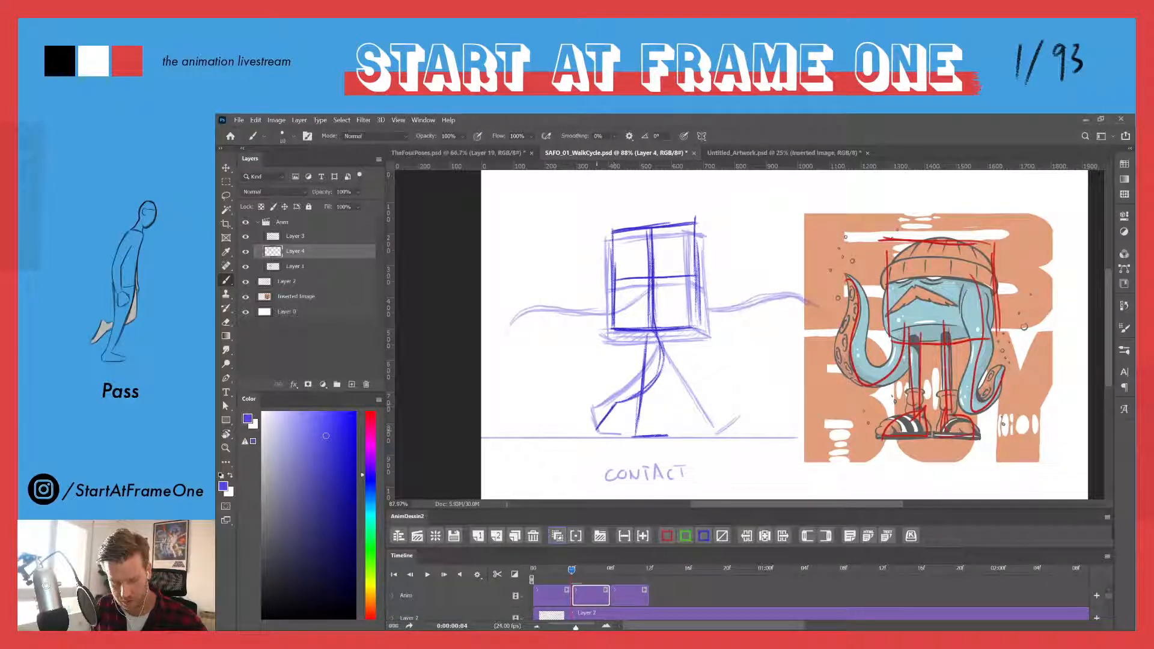
left_click_drag(660, 378, 652, 333)
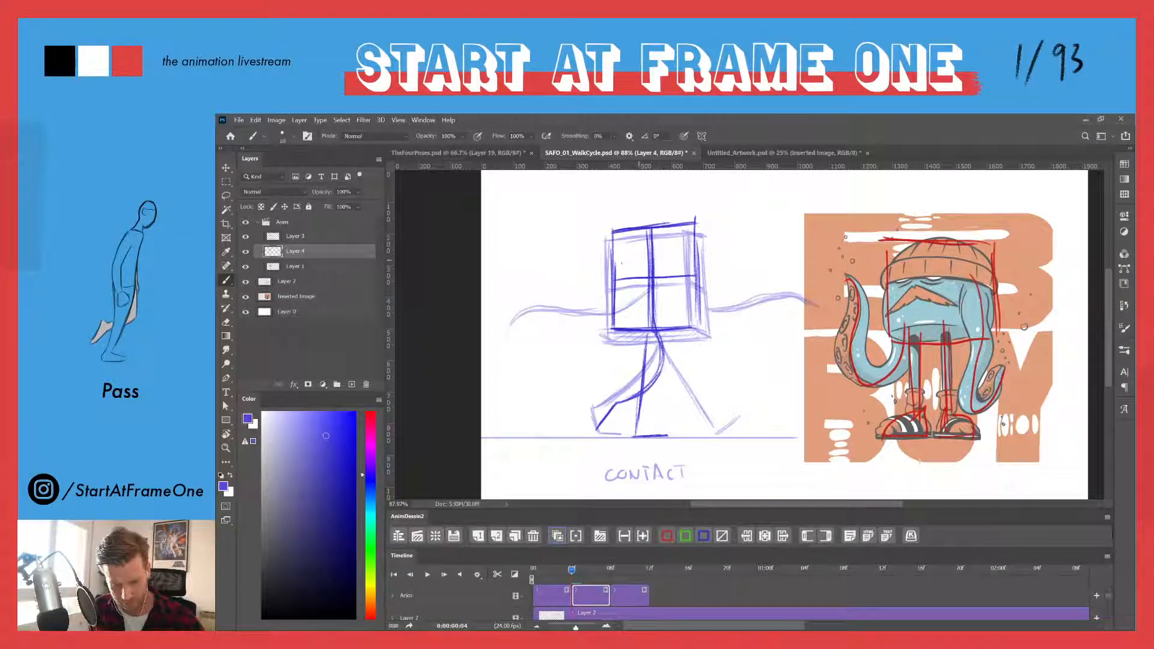
- Compare the passing drawing with the first contact drawing, and draw one tentacle arm hanging from the body's middle and sweeping backward
left_click_drag(571, 570, 571, 573)
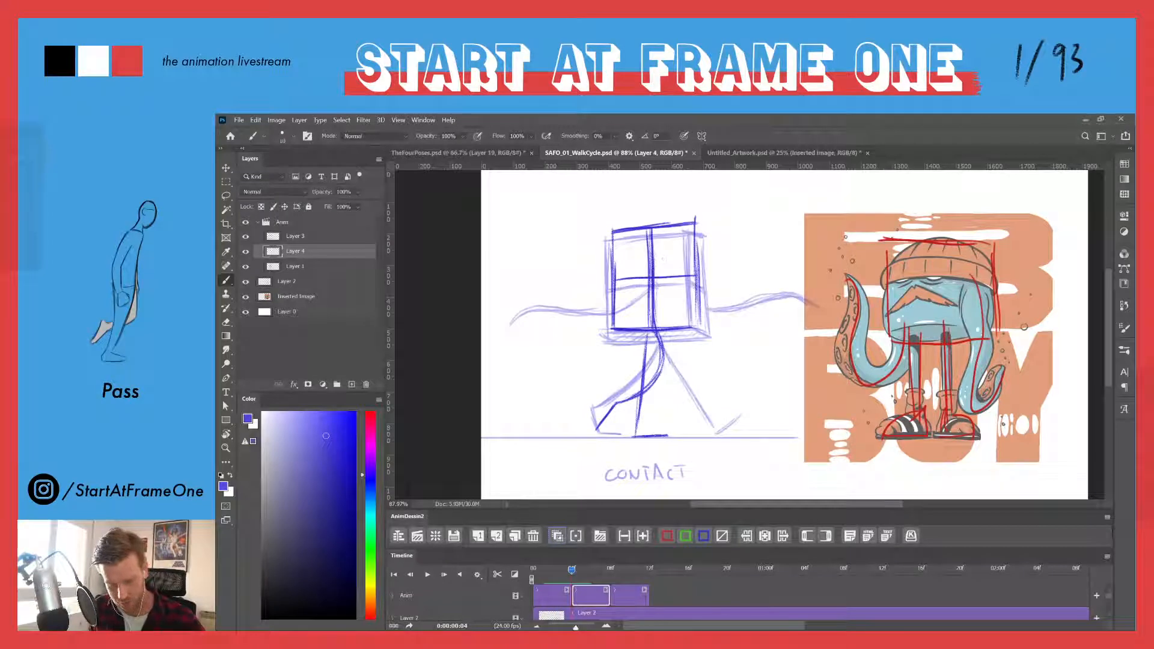
left_click_drag(572, 569, 561, 569)
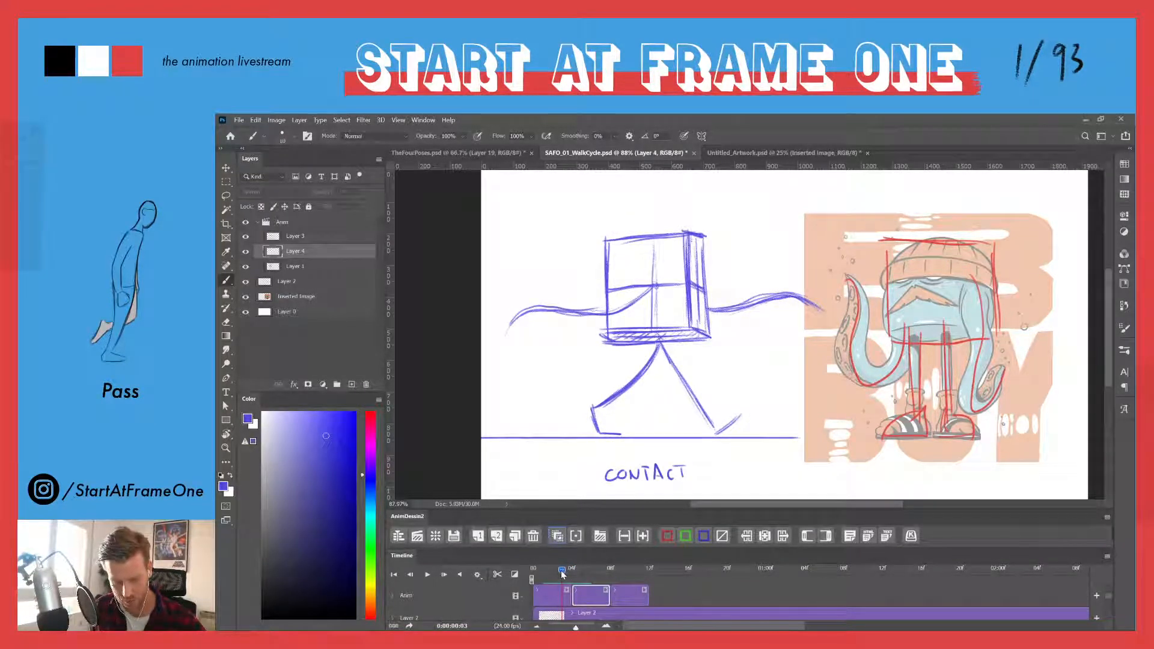
left_click_drag(563, 575, 572, 576)
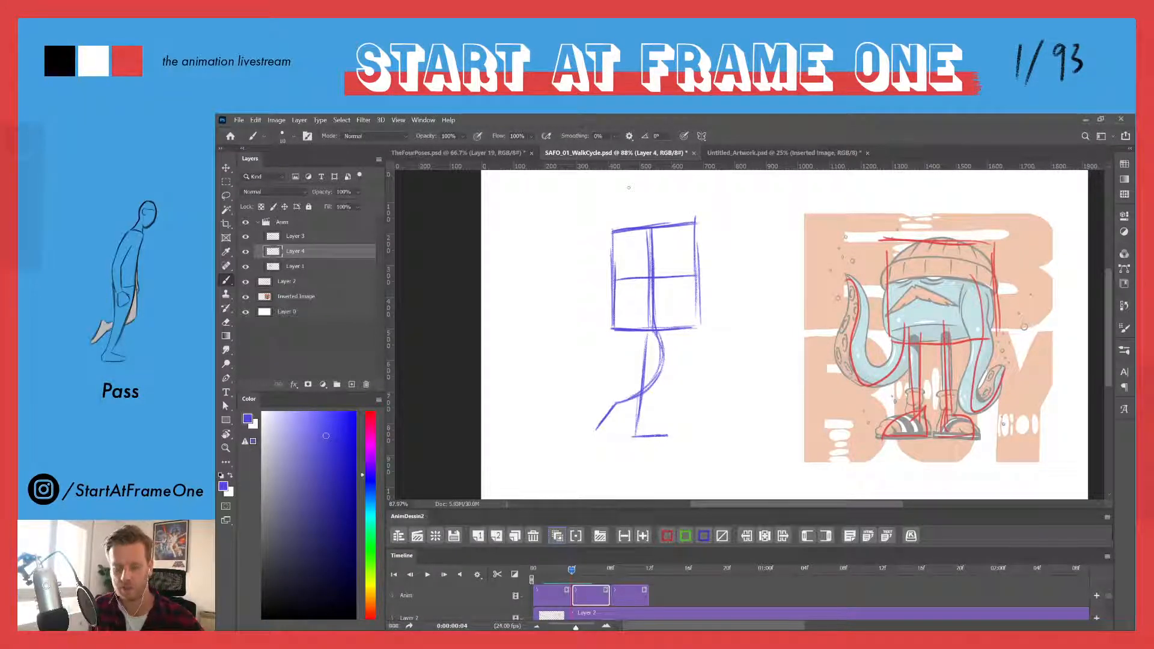
mouse_move(654, 277)
left_mouse_down()
mouse_move(663, 341)
mouse_move(647, 368)
mouse_move(571, 380)
left_mouse_up()
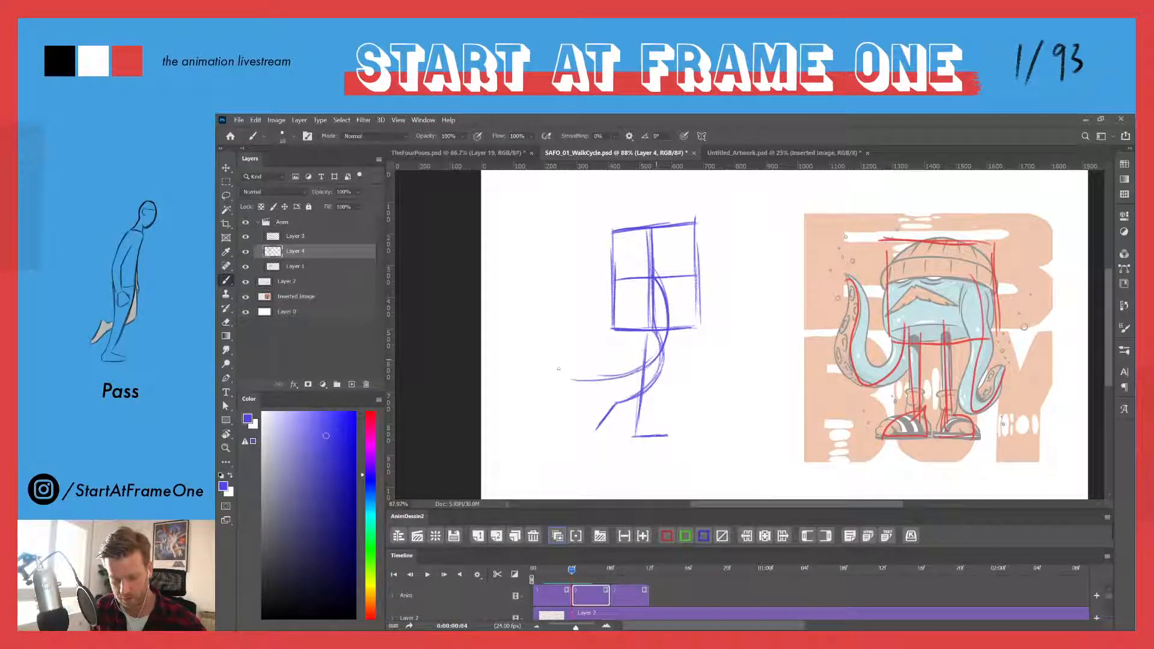
left_click_drag(638, 366, 559, 382)
left_click_drag(664, 333, 650, 360)
- Flip between the contact and passing drawings, and draw the second tentacle arm curving forward from below the passing body
left_click(563, 570)
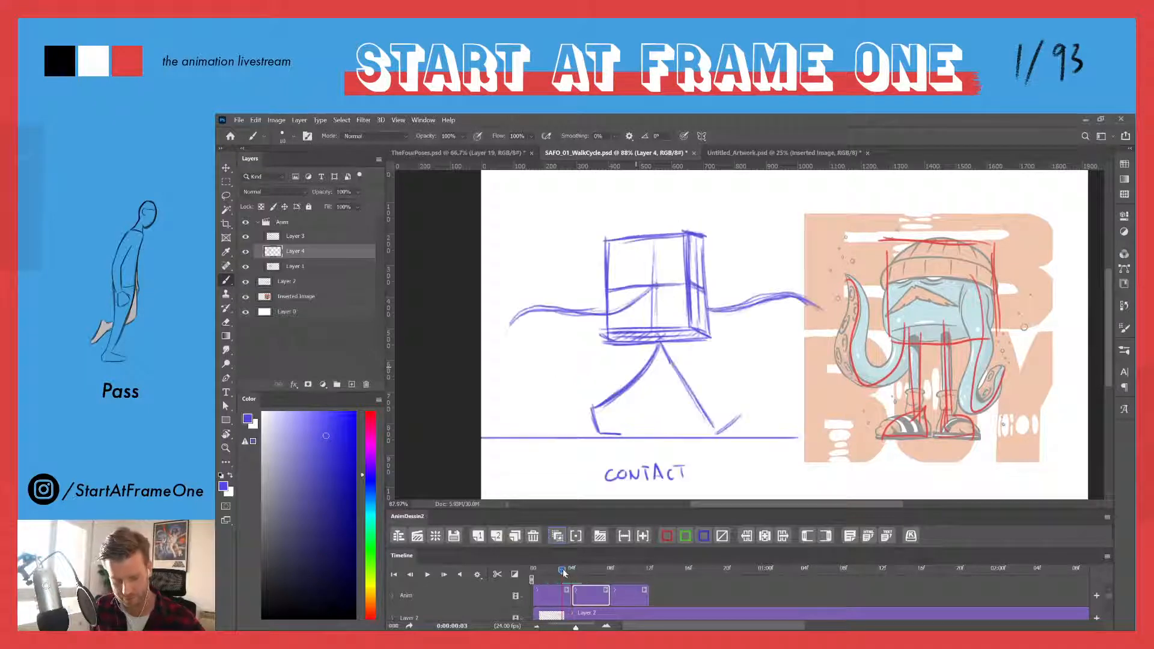
left_click_drag(562, 571, 564, 573)
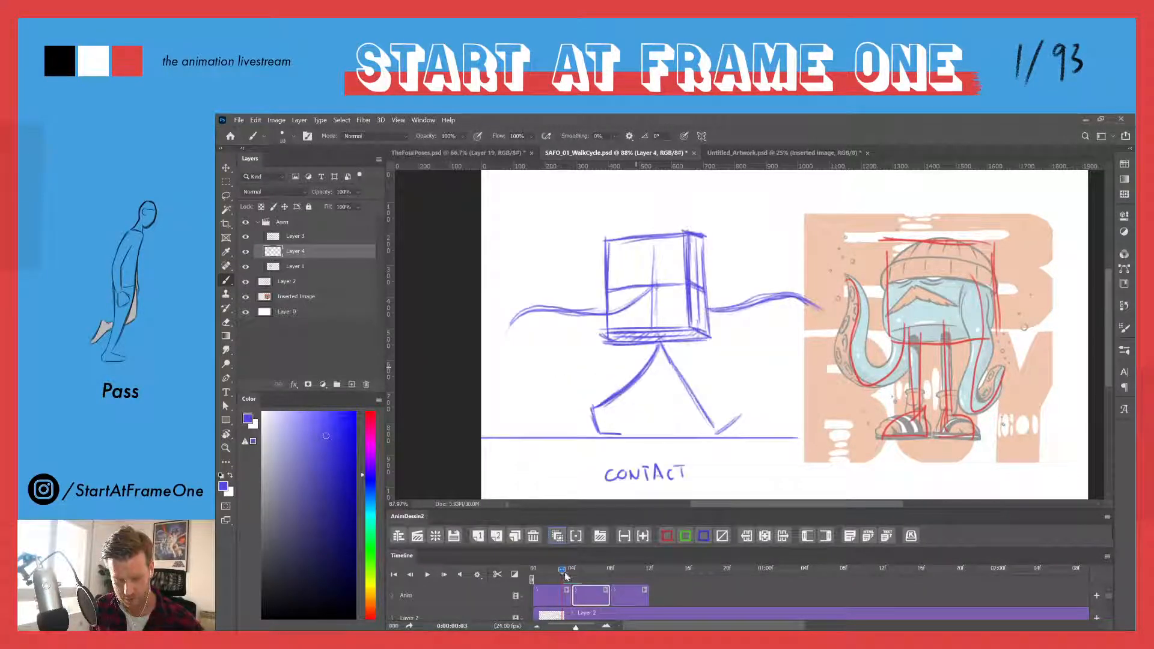
left_click(571, 571)
left_click(564, 572)
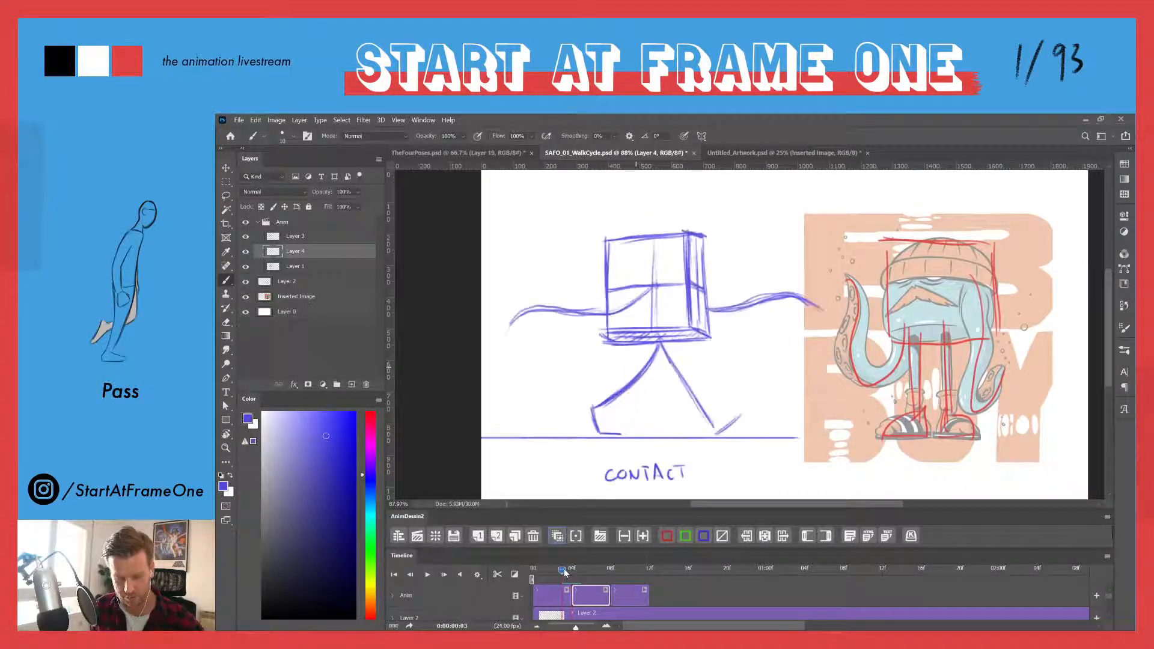
left_click(572, 570)
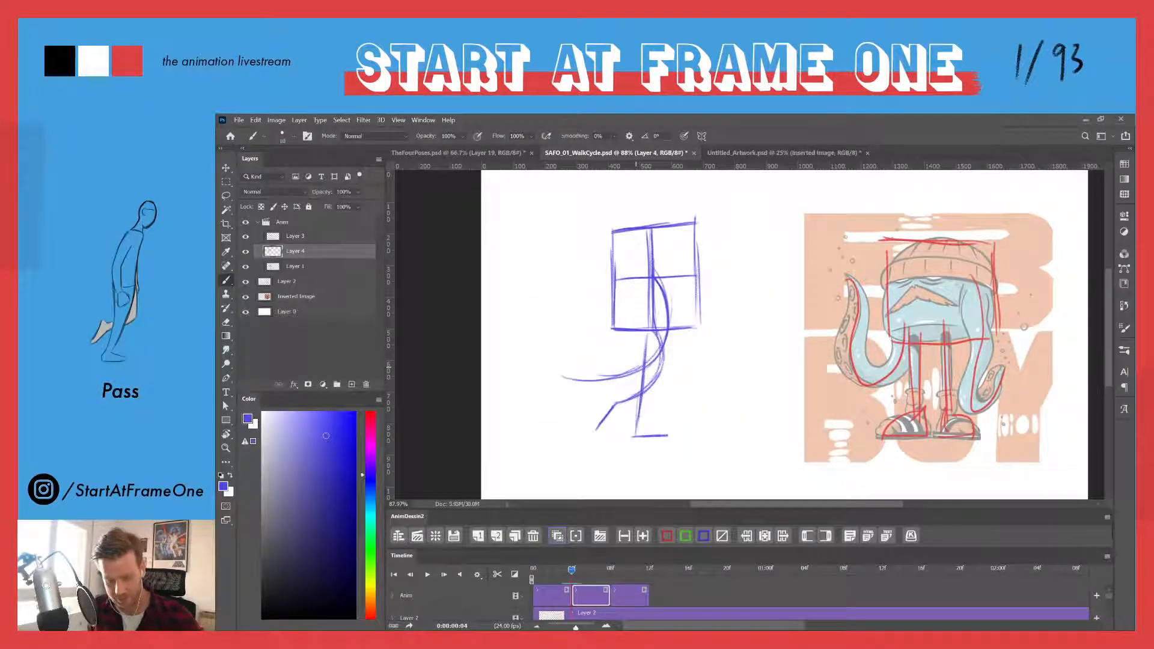
left_click_drag(672, 358, 730, 388)
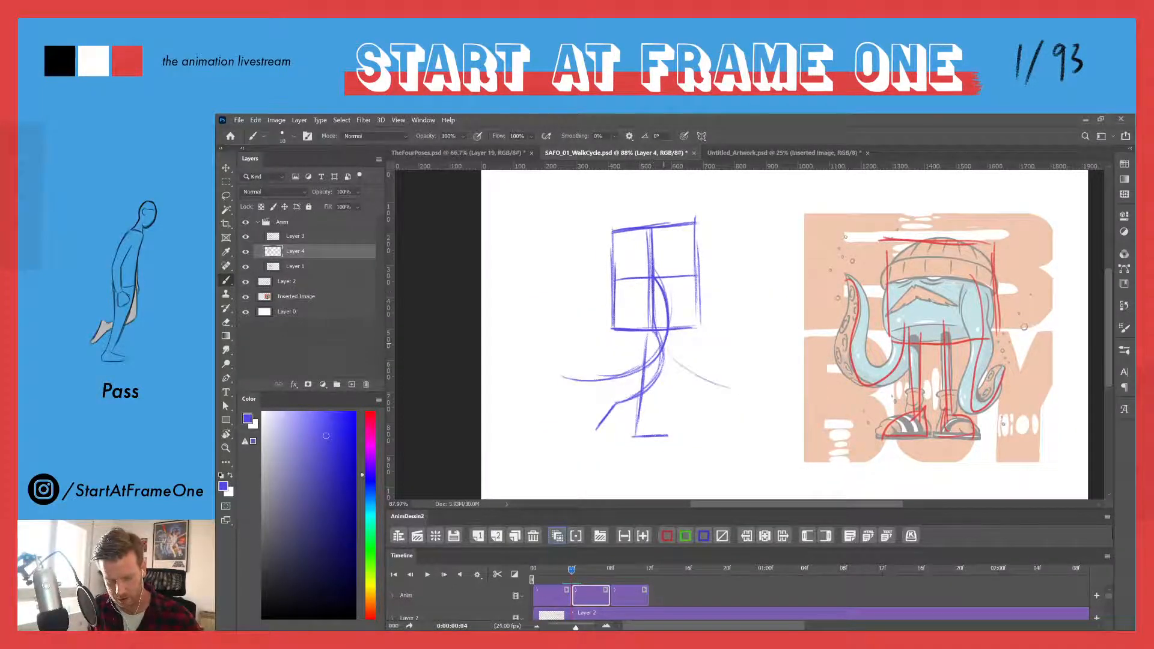
left_click_drag(665, 345, 721, 371)
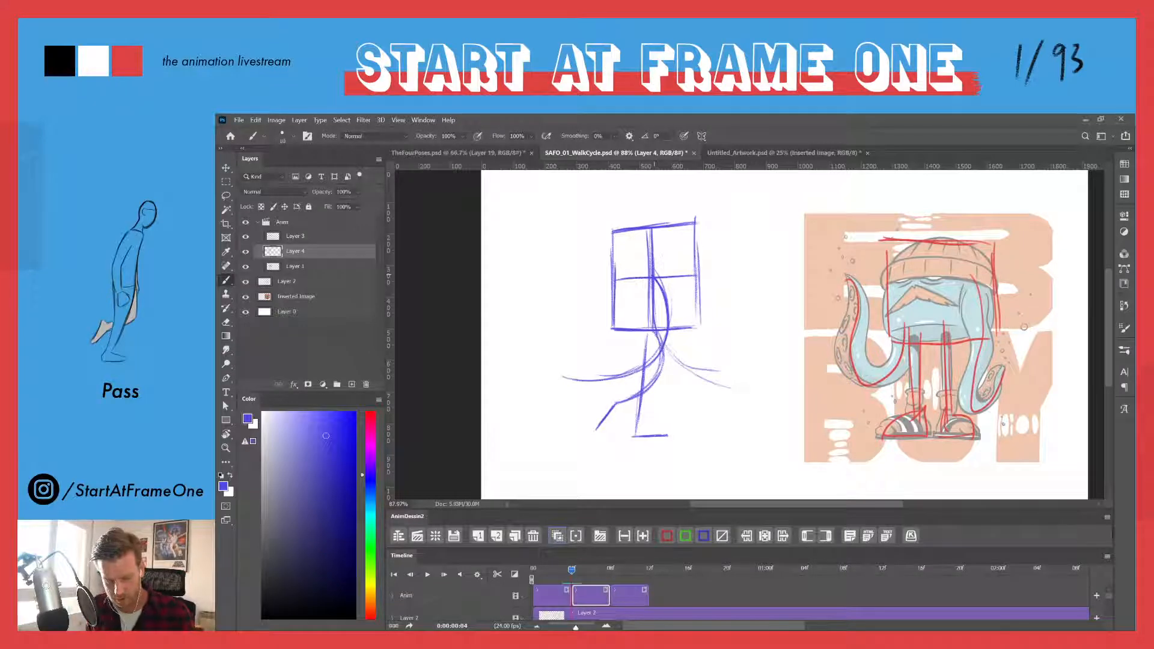
mouse_move(667, 347)
left_mouse_down()
mouse_move(748, 381)
mouse_move(702, 374)
mouse_move(746, 381)
left_mouse_up()
- Turn on the onion skin and trace the contact pose's ground line across the passing drawing
mouse_move(563, 582)
left_mouse_down()
mouse_move(617, 570)
mouse_move(587, 573)
mouse_move(577, 594)
left_mouse_up()
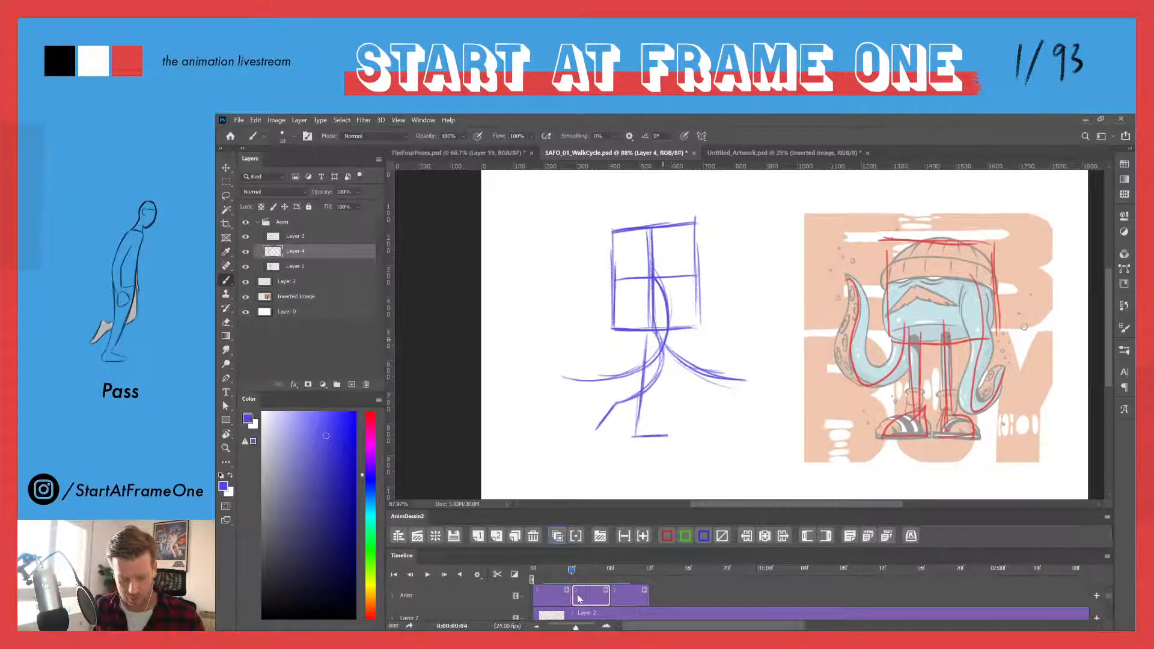
left_click(556, 531)
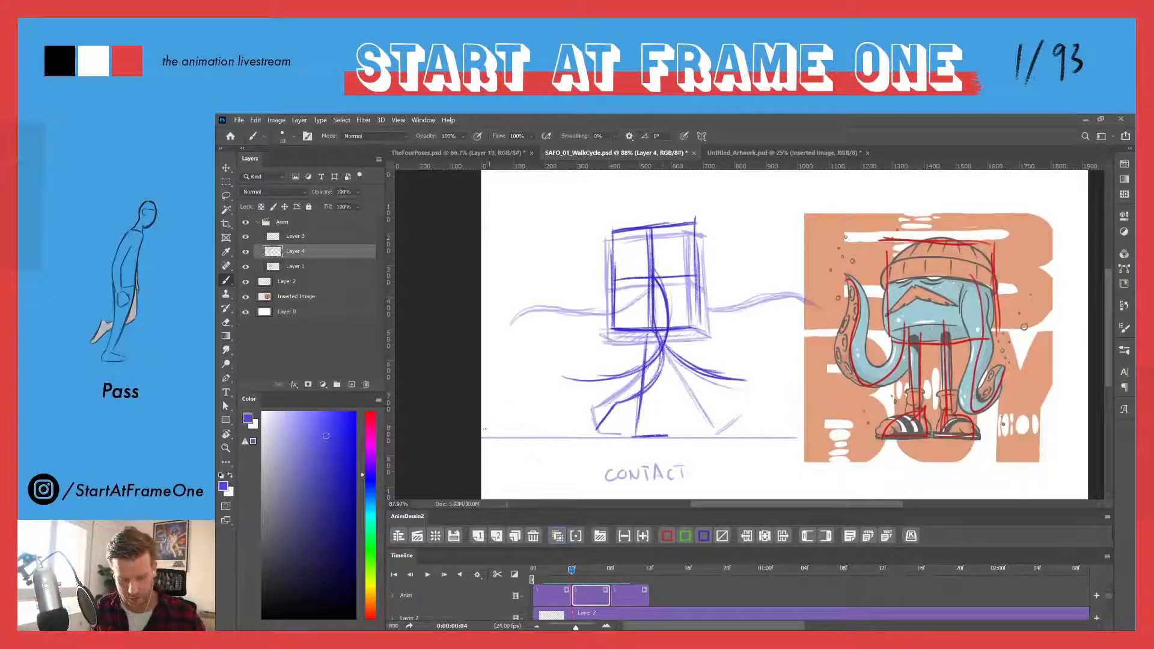
left_click_drag(485, 438, 831, 438)
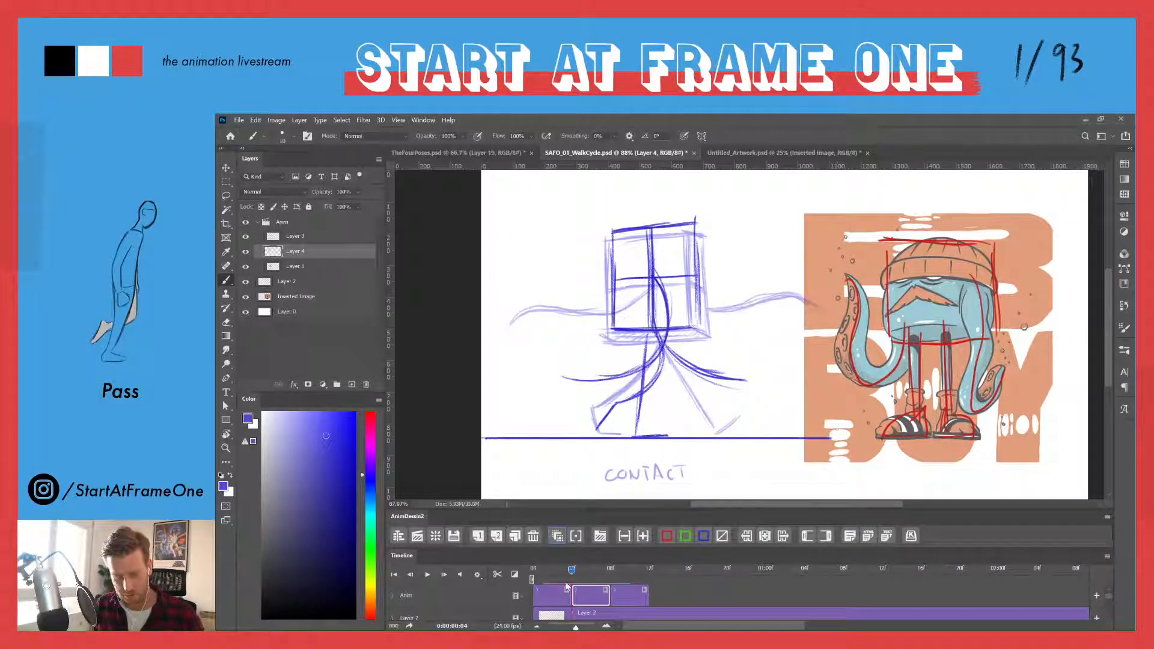
- Select the first contact drawing and erase the overshooting strokes at its box's upper right corner
mouse_move(571, 573)
left_mouse_down()
mouse_move(549, 572)
mouse_move(604, 570)
mouse_move(543, 568)
mouse_move(614, 566)
mouse_move(546, 568)
mouse_move(611, 578)
mouse_move(532, 572)
left_mouse_up()
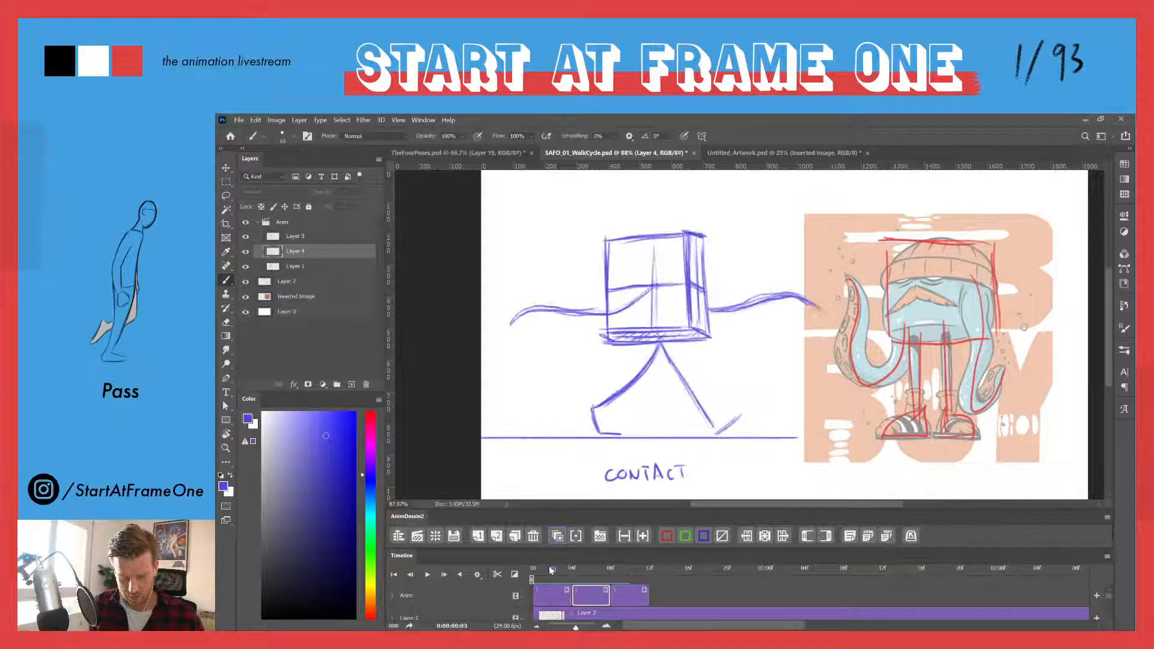
left_click(548, 596)
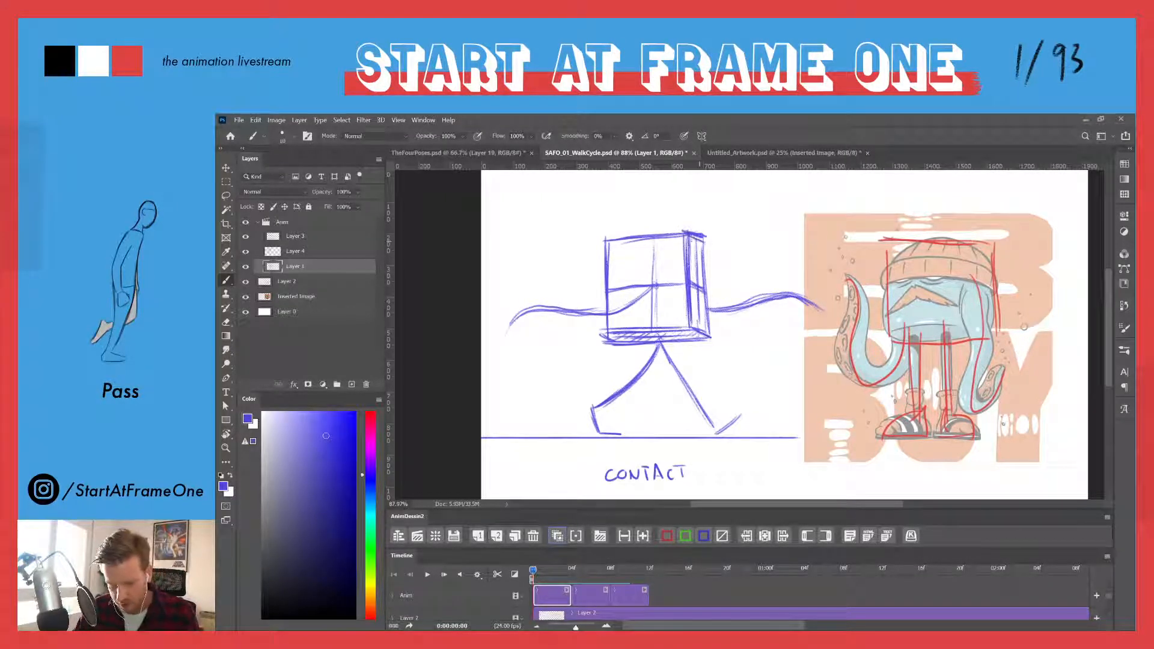
key("e")
left_click_drag(709, 239, 676, 226)
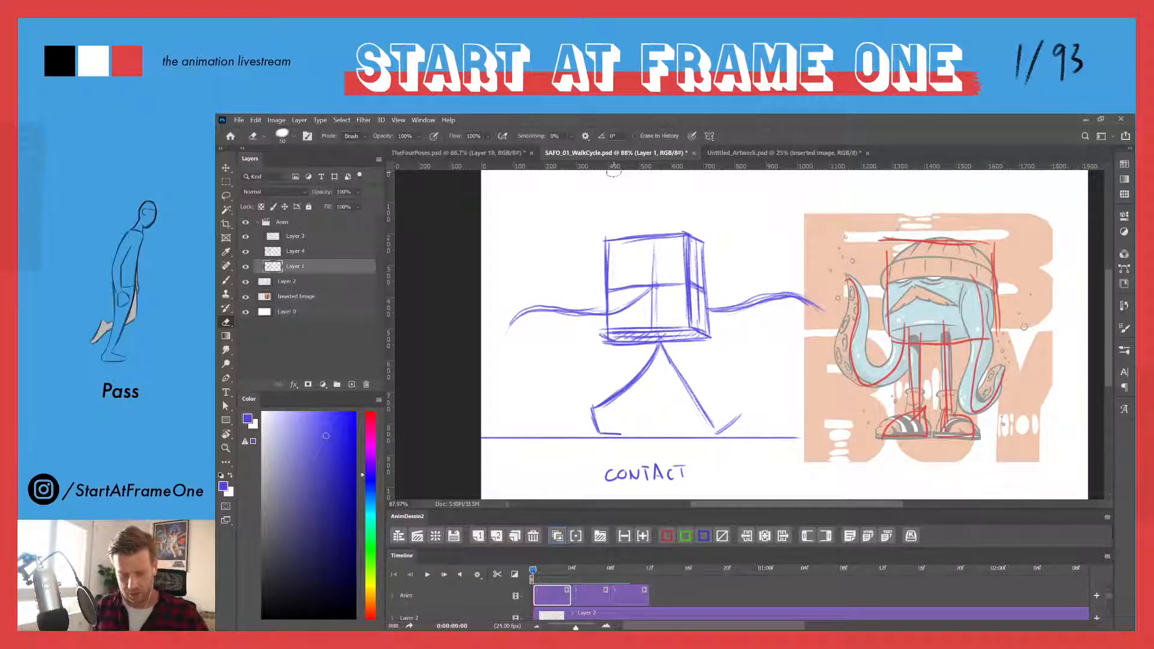
- Redraw the top of the first contact pose's box with a visible top face, and erase the old top edge
key("b")
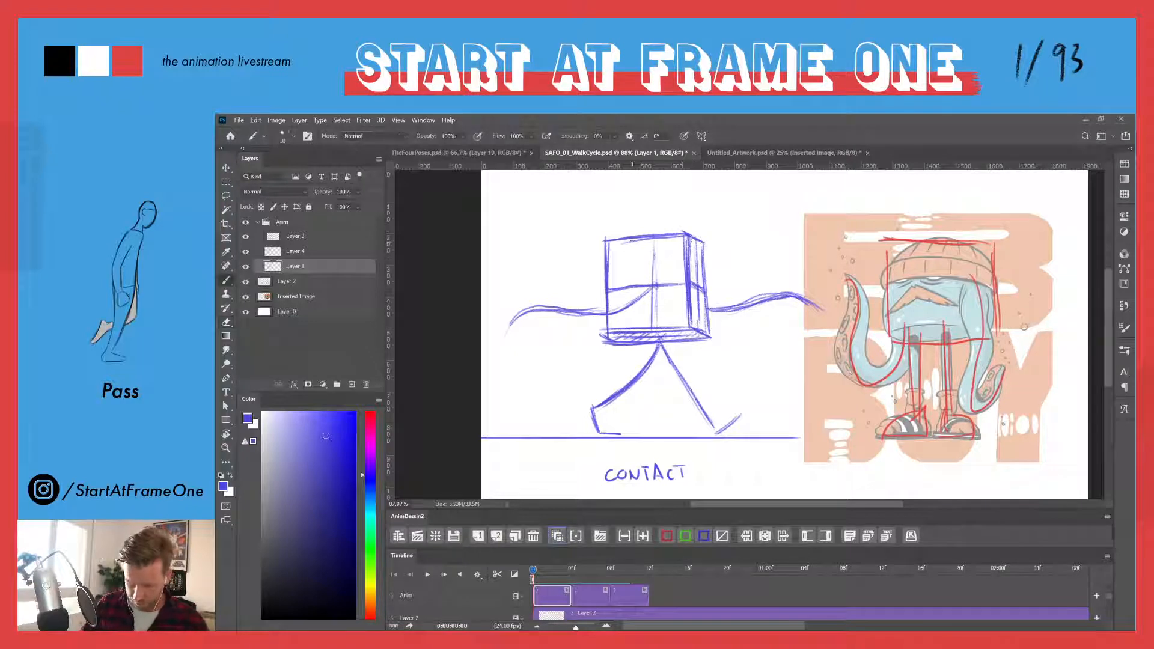
mouse_move(619, 330)
left_mouse_down()
mouse_move(688, 328)
mouse_move(619, 342)
left_mouse_up()
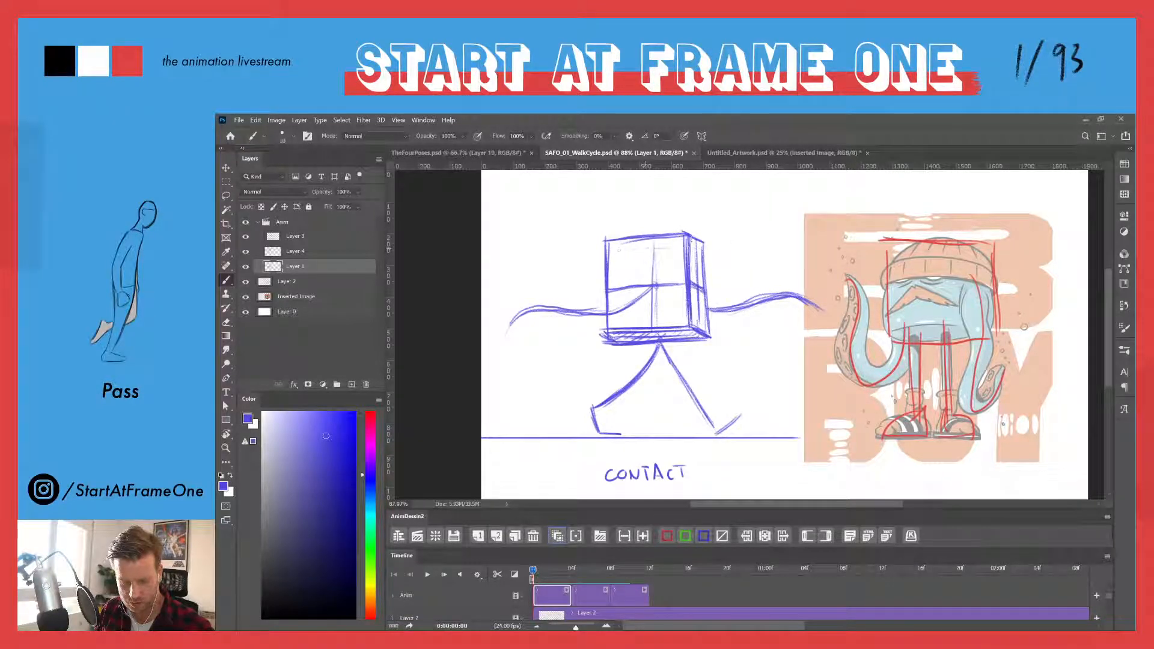
mouse_move(619, 249)
left_mouse_down()
mouse_move(684, 256)
mouse_move(672, 257)
mouse_move(699, 245)
mouse_move(609, 248)
mouse_move(701, 231)
mouse_move(605, 253)
left_mouse_up()
key("e")
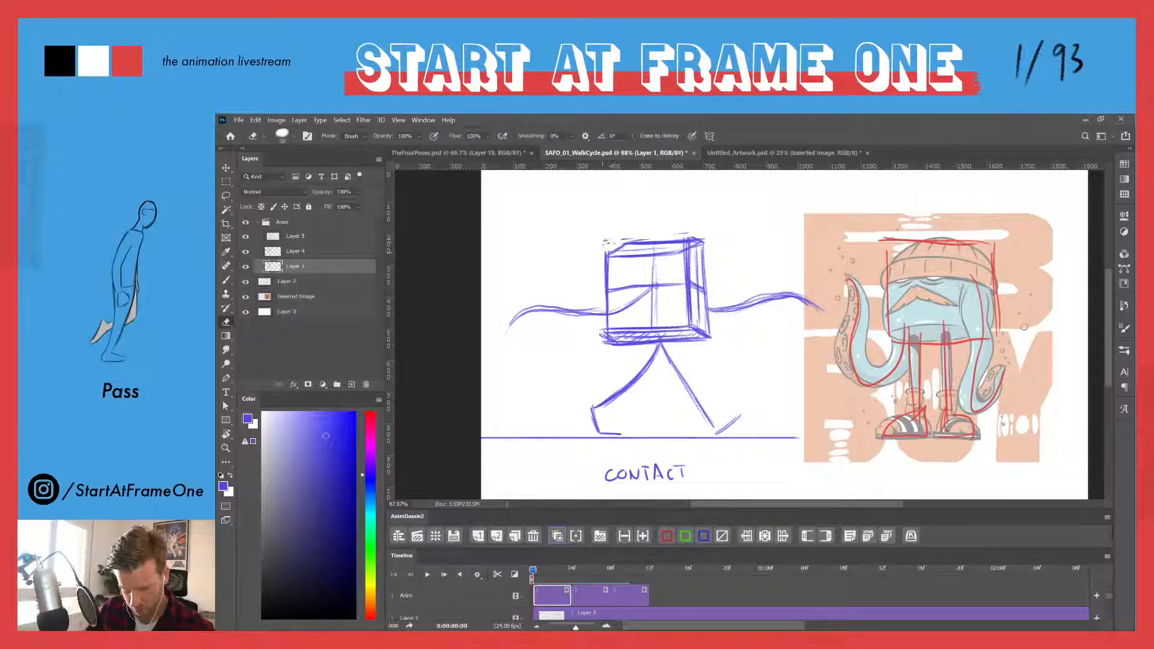
mouse_move(672, 235)
left_mouse_down()
mouse_move(655, 235)
mouse_move(690, 245)
left_mouse_up()
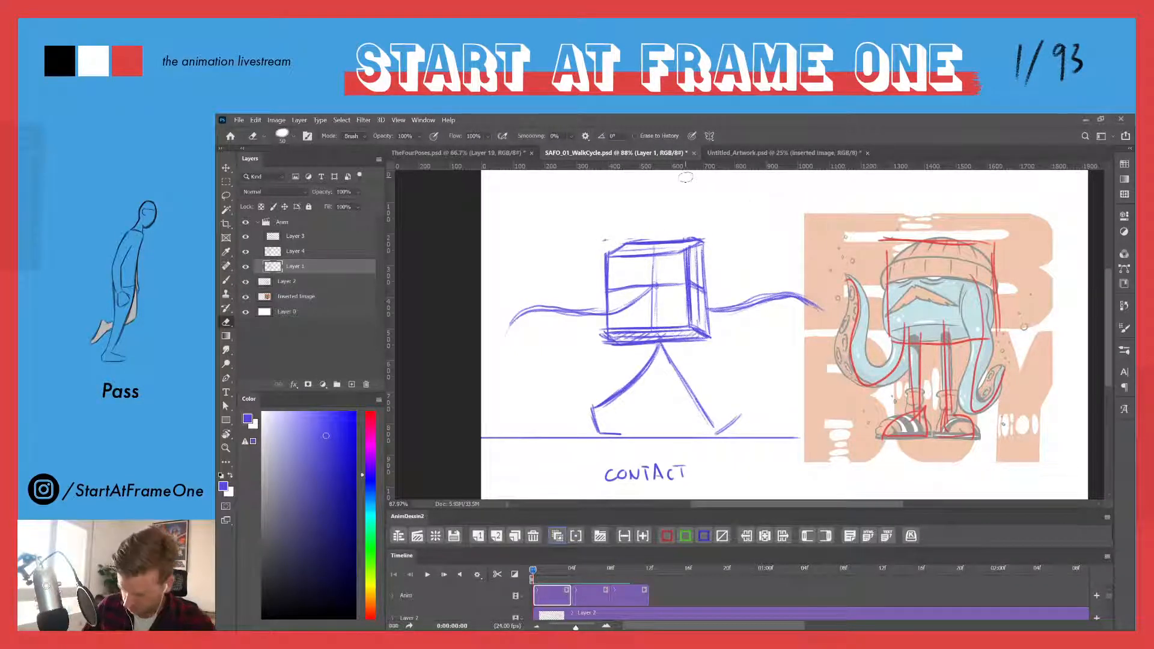
- Bow the first contact box's two outer side edges with curved strokes, and erase the old straight left edge
key("b")
left_click_drag(714, 295, 700, 243)
left_click_drag(713, 319, 700, 244)
left_click_drag(695, 321, 690, 265)
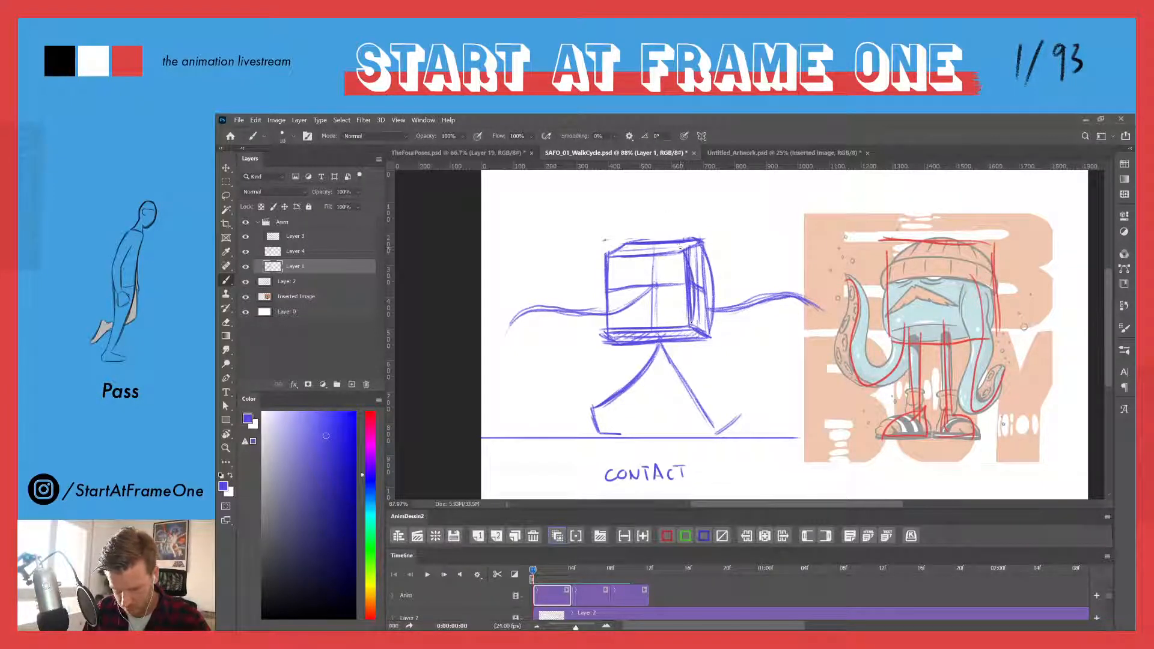
left_click_drag(611, 312, 609, 263)
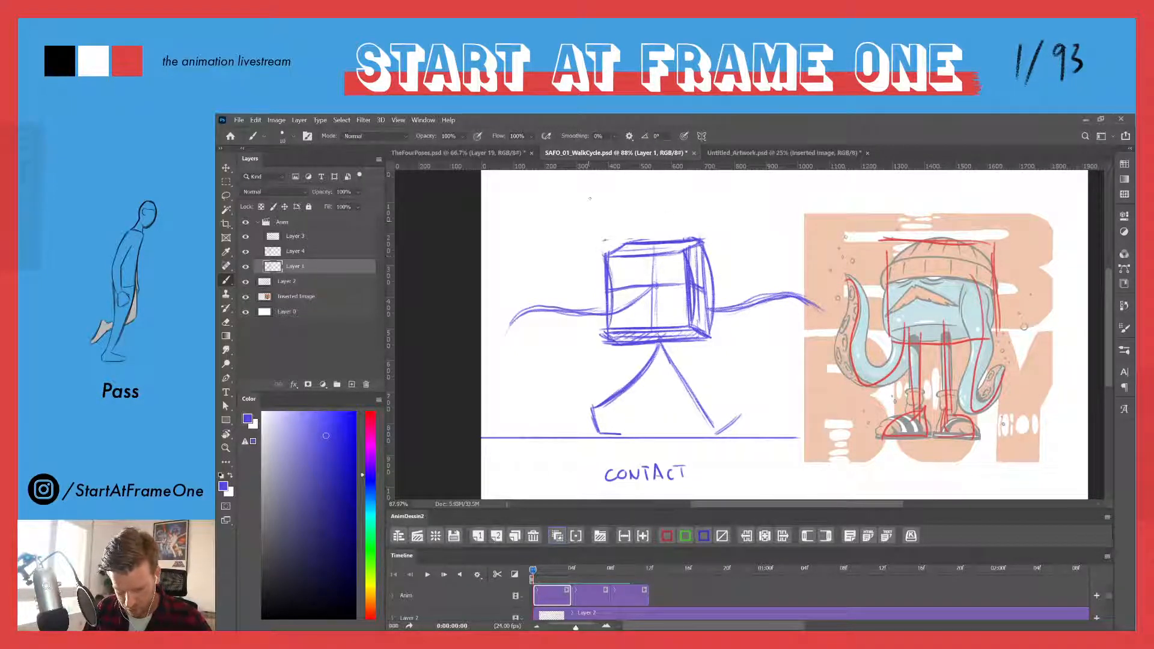
key("e")
left_click_drag(606, 304, 600, 258)
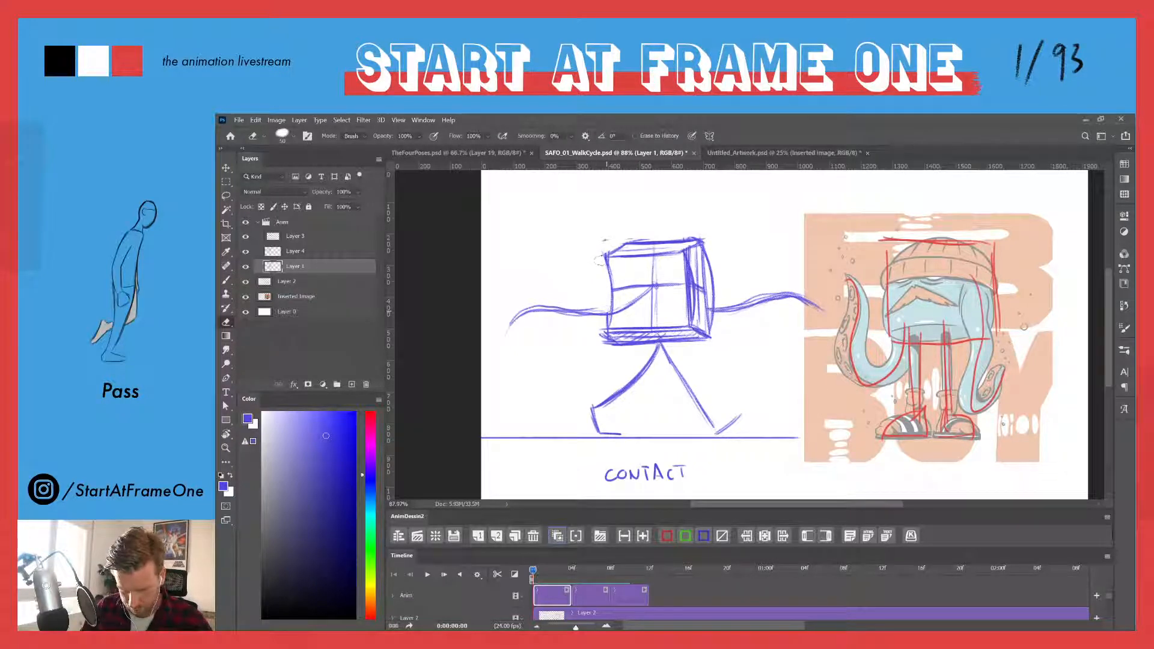
left_click_drag(608, 330, 607, 318)
- Reduce the eraser opacity to 77% and erase the old straight lines inside the first contact box's side panel
left_click_drag(681, 273, 686, 316)
mouse_move(384, 137)
left_mouse_down()
mouse_move(356, 135)
mouse_move(377, 136)
left_mouse_up()
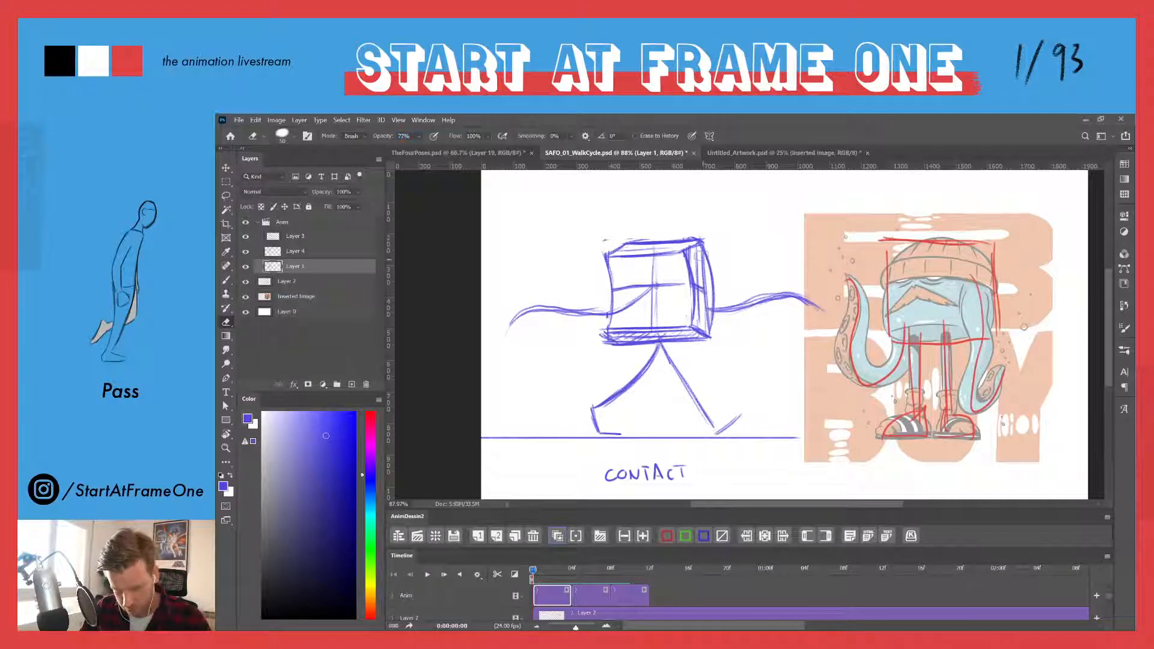
left_click_drag(699, 258, 706, 306)
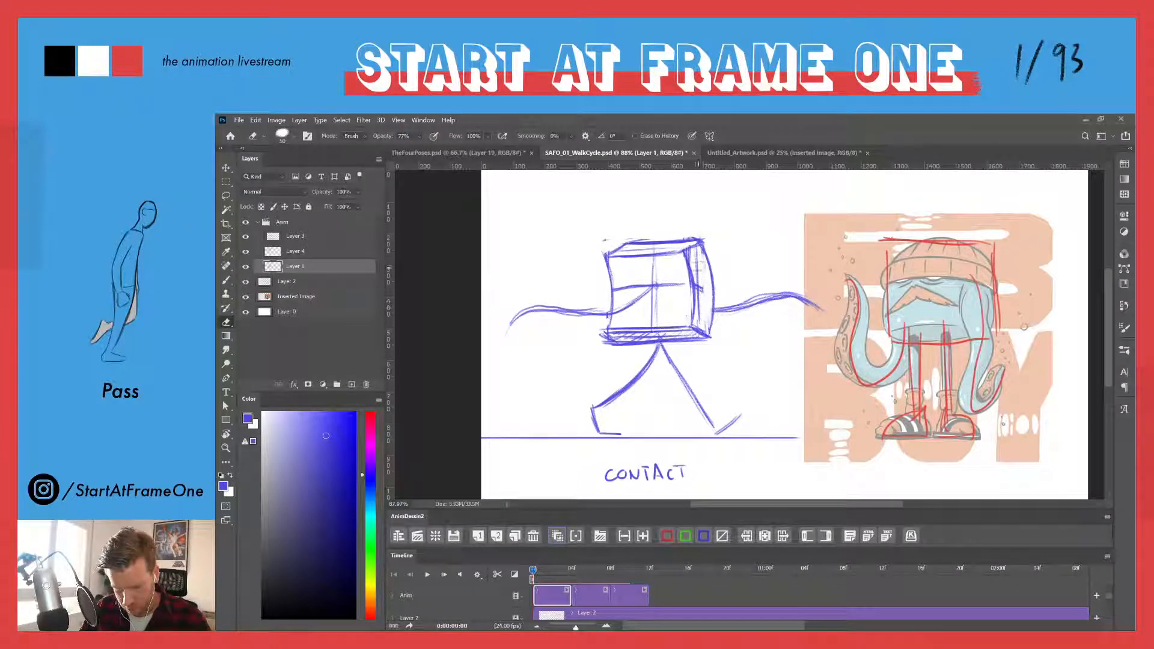
left_click_drag(699, 265, 700, 289)
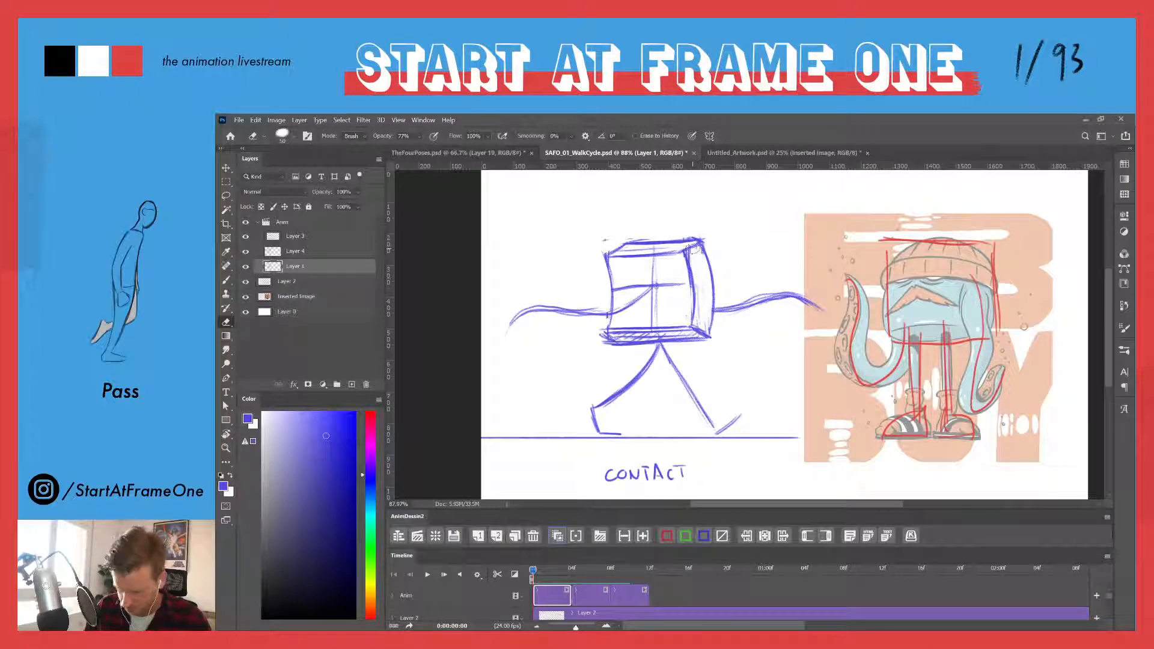
- Redraw the first contact box's curved side-panel lines and its horizontal and vertical centre lines
key("b")
key("b")
left_click_drag(695, 248, 707, 331)
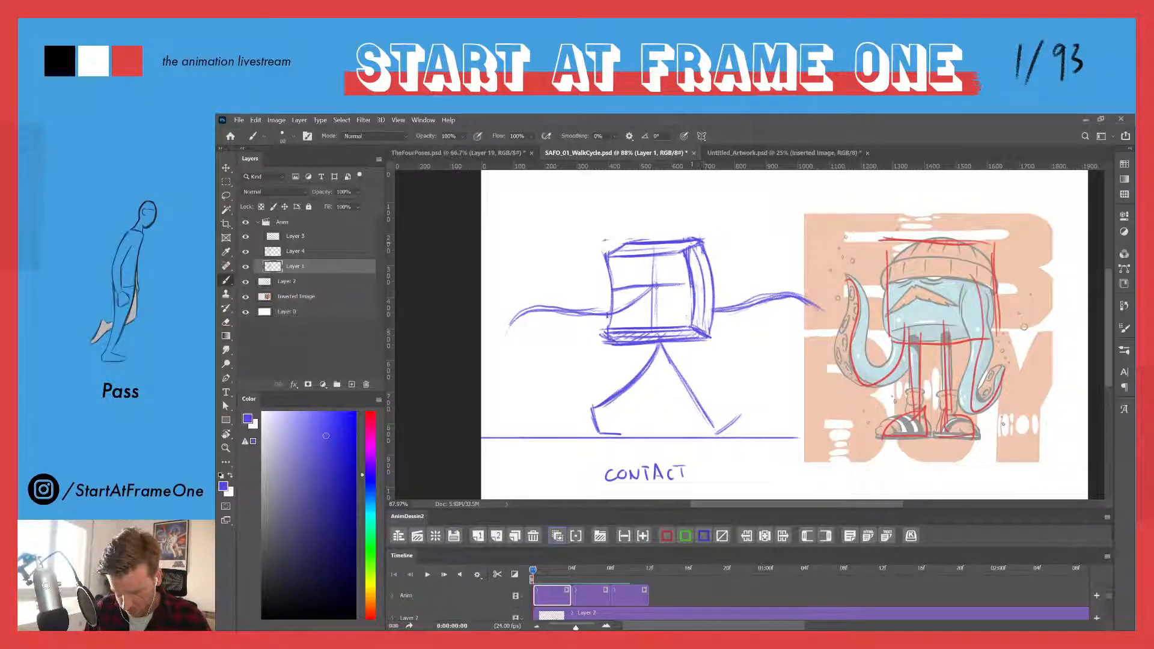
mouse_move(712, 280)
left_mouse_down()
mouse_move(620, 288)
mouse_move(611, 325)
mouse_move(622, 342)
mouse_move(610, 278)
left_mouse_up()
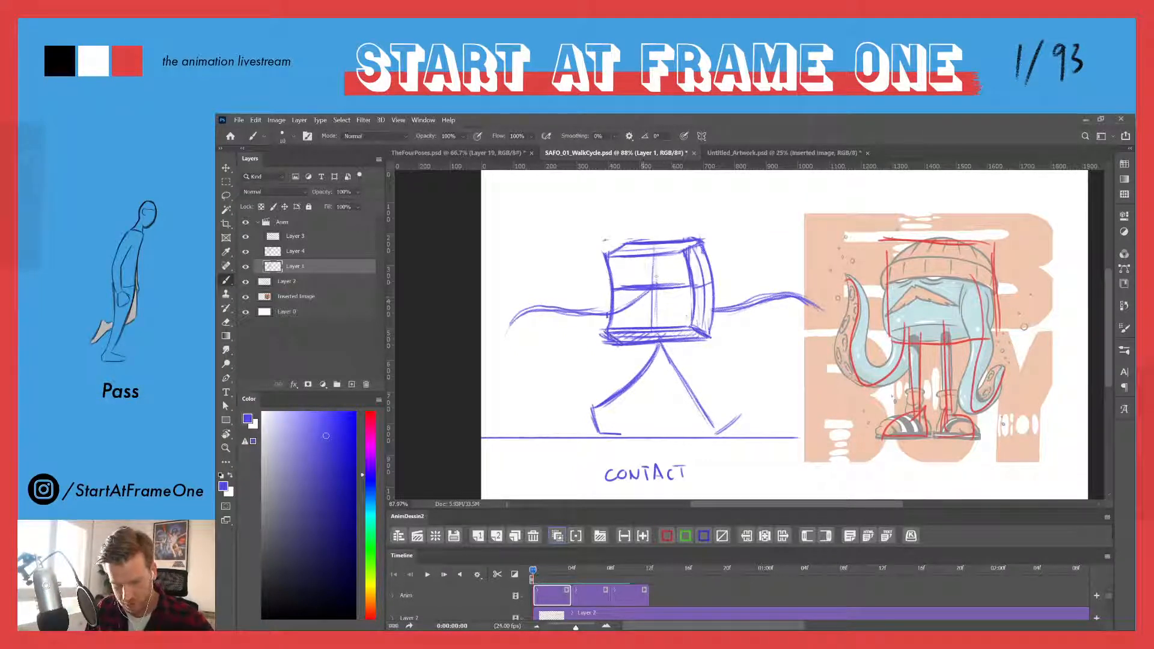
left_click_drag(702, 242, 709, 332)
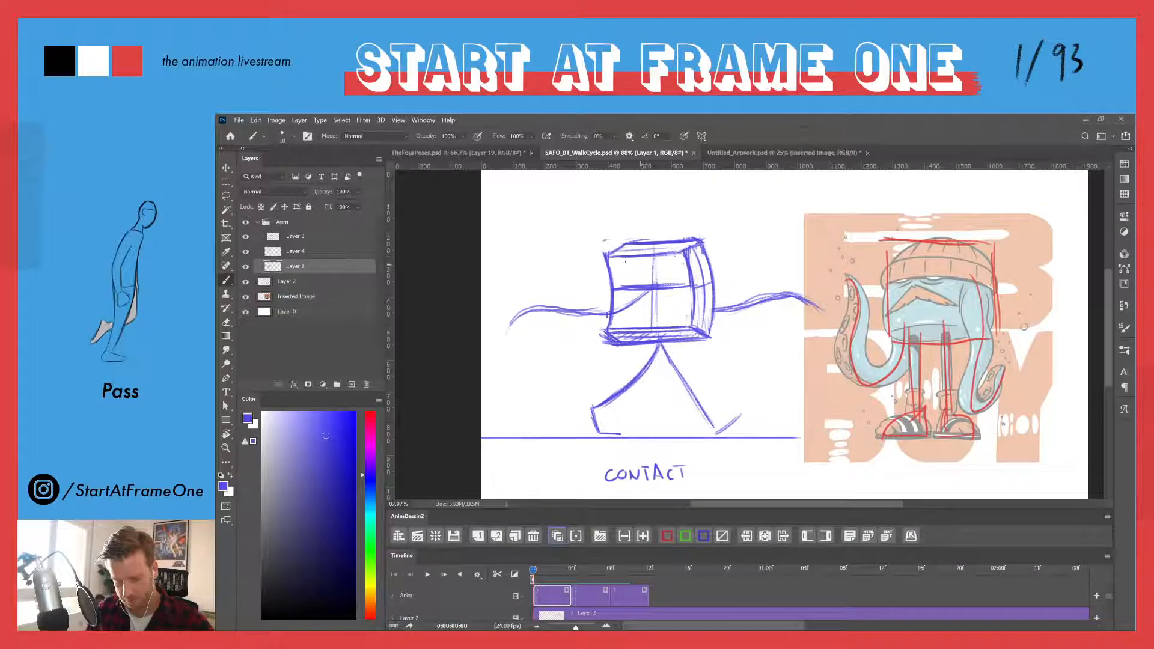
mouse_move(621, 254)
left_mouse_down()
mouse_move(683, 249)
mouse_move(654, 280)
left_mouse_up()
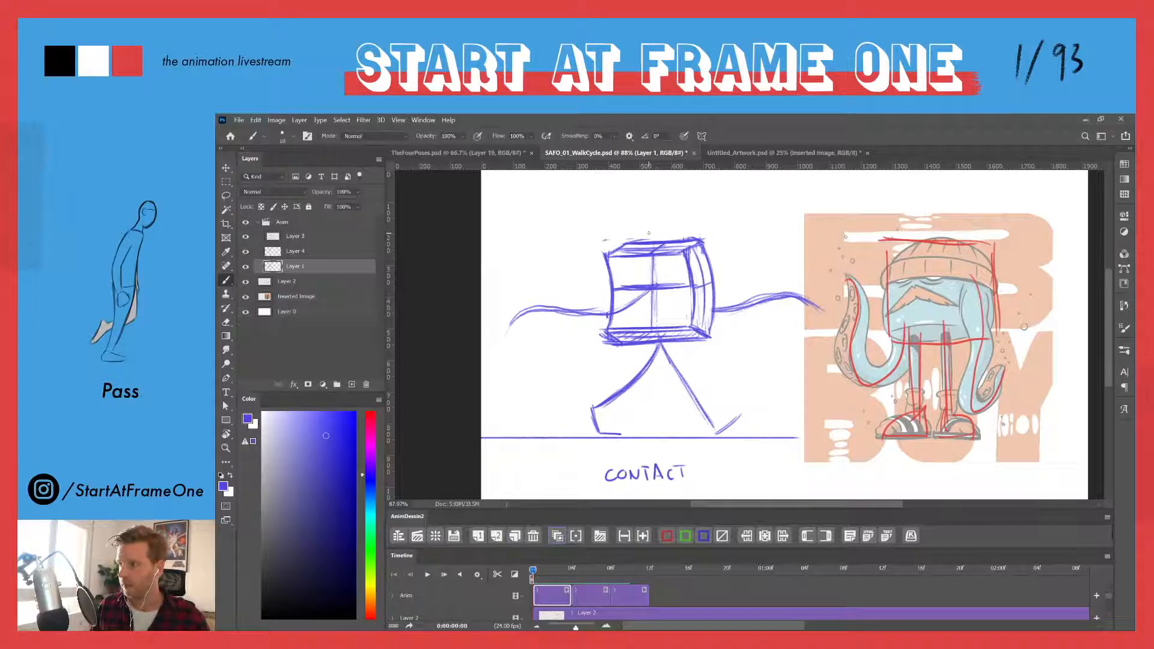
- Select the second contact drawing and erase the hatching along the bottom of its box
left_click_drag(534, 571, 609, 571)
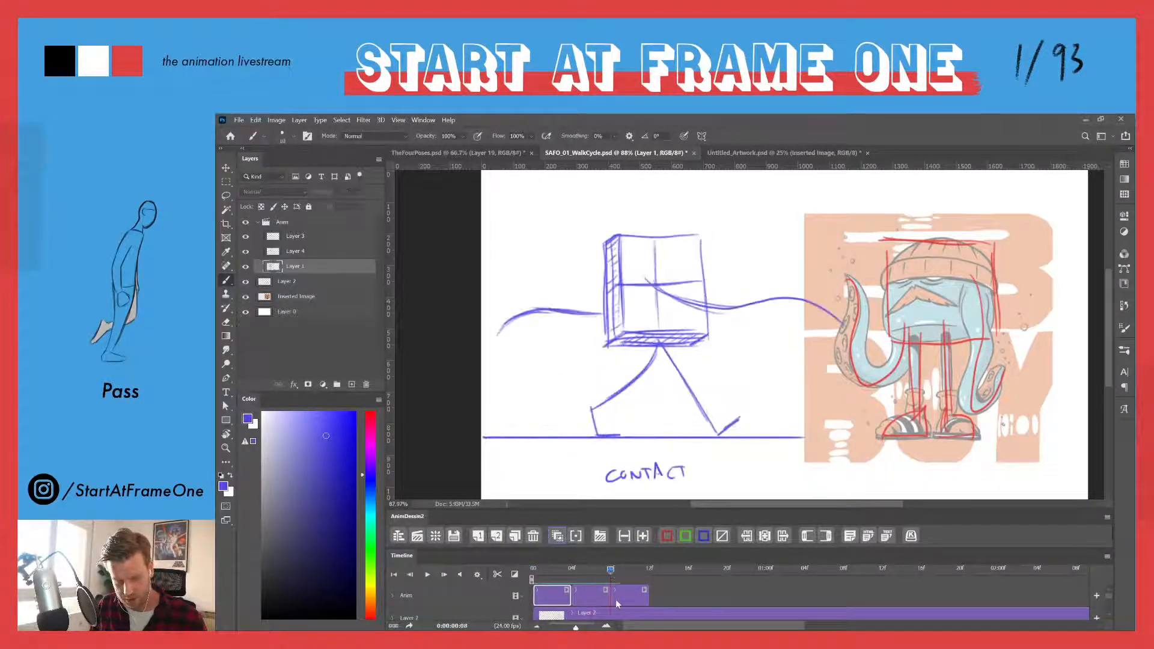
left_click(618, 597)
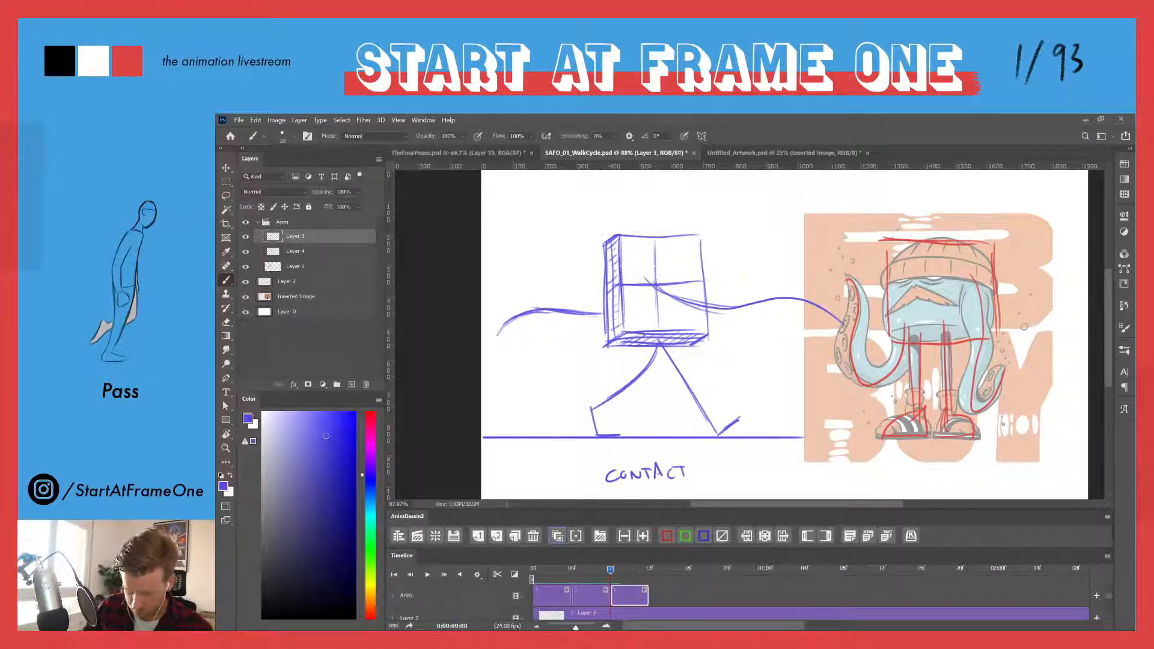
key("e")
key("e")
mouse_move(700, 336)
left_mouse_down()
mouse_move(627, 331)
mouse_move(712, 337)
mouse_move(622, 340)
mouse_move(706, 344)
mouse_move(694, 342)
left_mouse_up()
key("b")
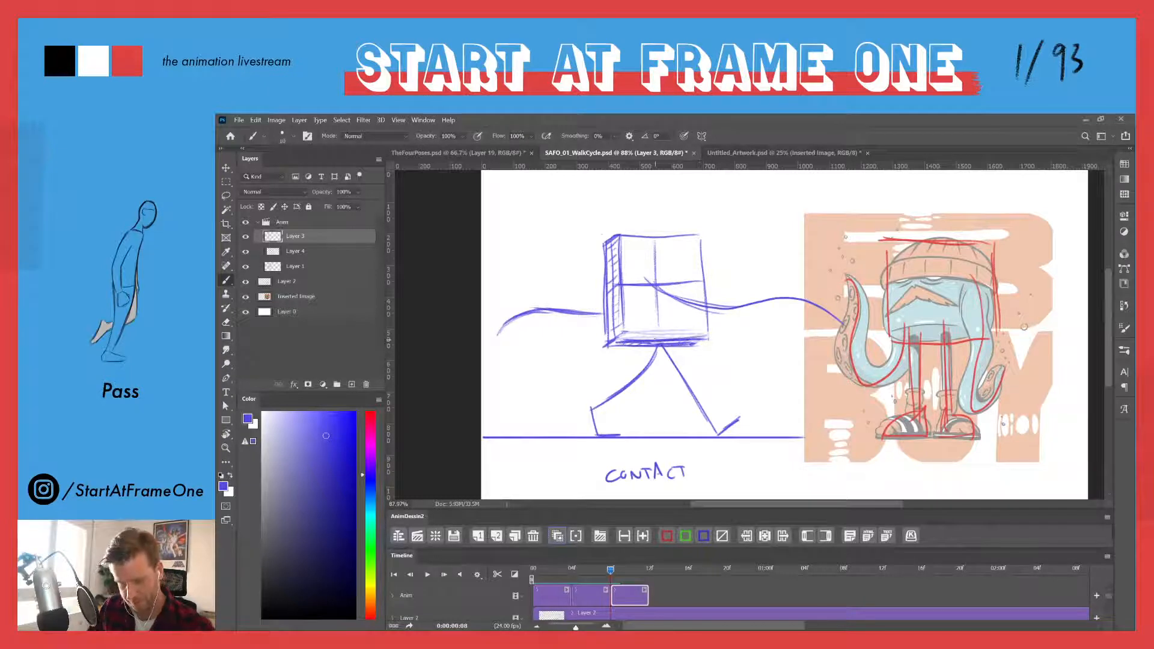
- Draw bowed outer side edges on the second contact pose's box
mouse_move(697, 245)
left_mouse_down()
mouse_move(708, 333)
mouse_move(708, 312)
left_mouse_up()
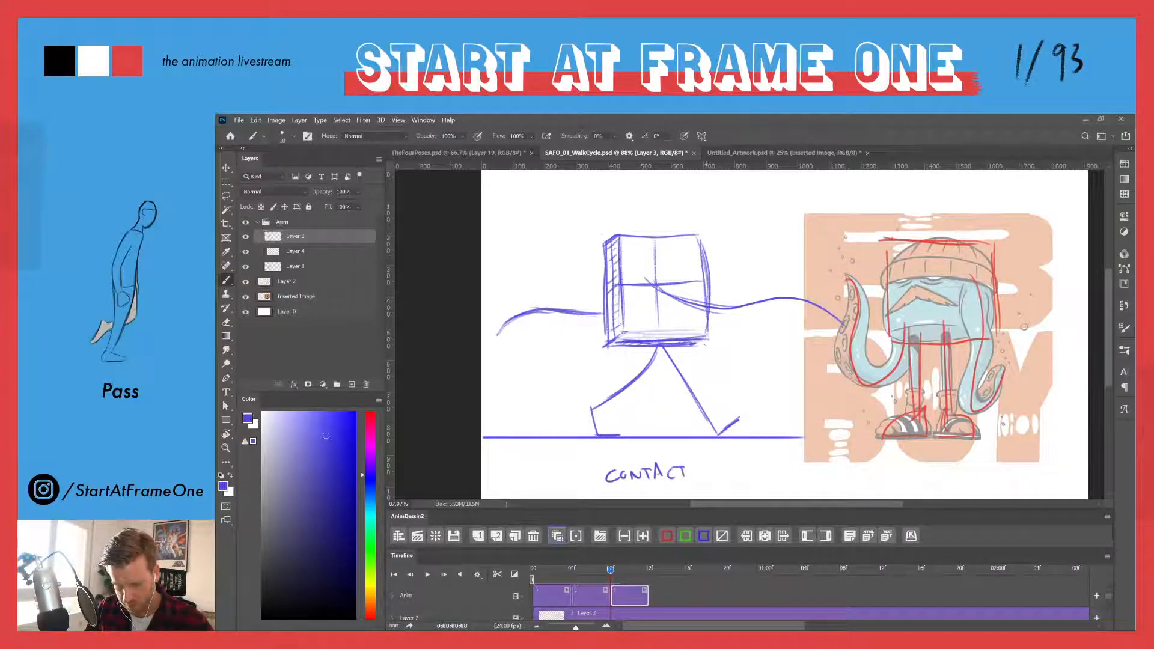
mouse_move(614, 240)
left_mouse_down()
mouse_move(625, 336)
mouse_move(605, 270)
left_mouse_up()
left_click_drag(606, 284, 609, 349)
left_click_drag(600, 251, 609, 314)
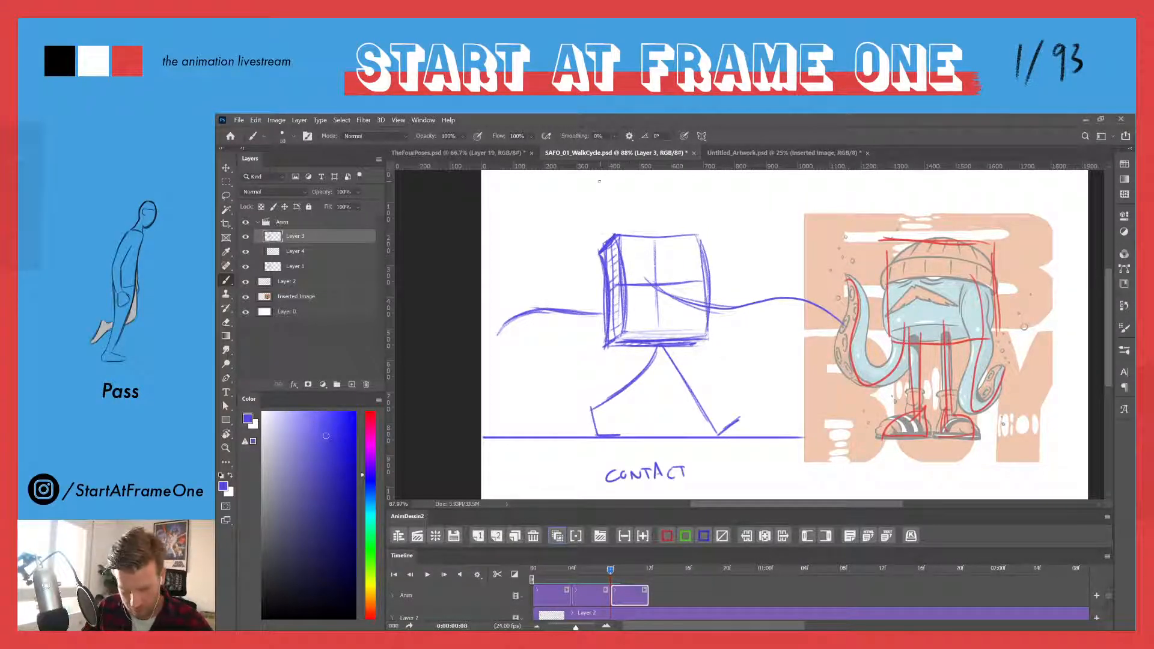
- Reduce the eraser opacity to 60% and erase the second contact box's side hatching and leftover straight edges
key("e")
left_click_drag(377, 132, 367, 135)
mouse_move(616, 257)
left_mouse_down()
mouse_move(618, 324)
mouse_move(598, 341)
mouse_move(610, 235)
left_mouse_up()
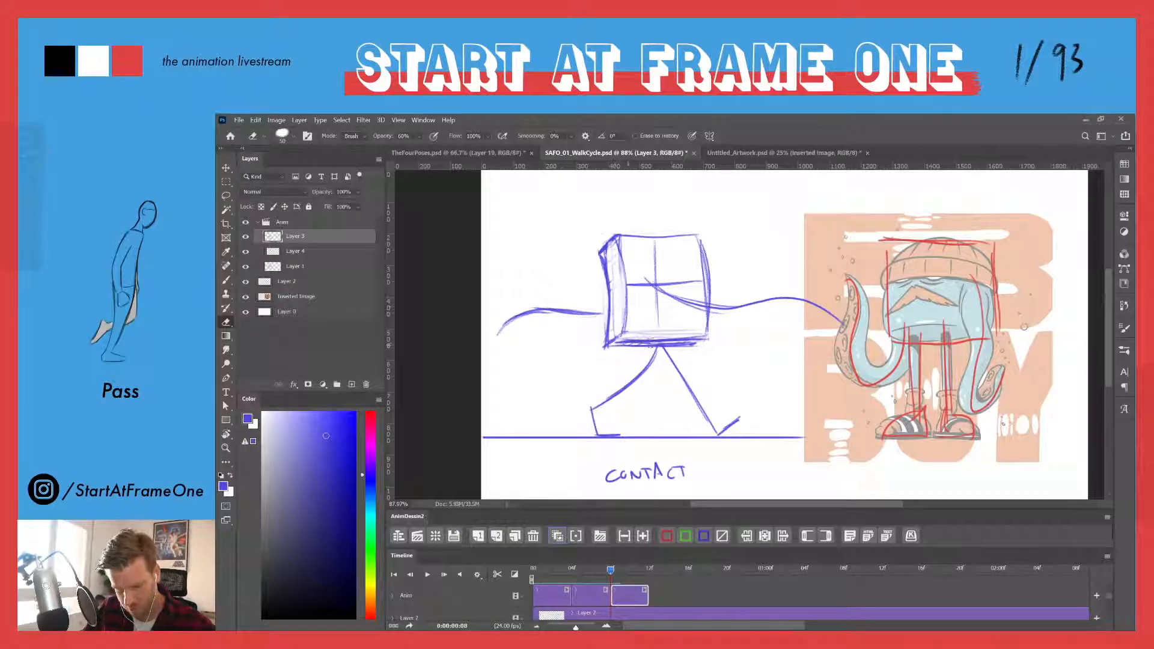
mouse_move(700, 325)
left_mouse_down()
mouse_move(628, 341)
mouse_move(691, 336)
mouse_move(682, 334)
left_mouse_up()
- Redraw the second contact box's top and bottom edges, curved vertical centre line and side-panel lines
key("b")
mouse_move(655, 241)
left_mouse_down()
mouse_move(663, 344)
mouse_move(706, 249)
left_mouse_up()
mouse_move(708, 303)
left_mouse_down()
mouse_move(694, 241)
mouse_move(622, 236)
mouse_move(625, 327)
mouse_move(620, 346)
mouse_move(603, 348)
left_mouse_up()
left_click_drag(627, 282, 617, 346)
mouse_move(623, 259)
left_mouse_down()
mouse_move(626, 344)
mouse_move(667, 253)
mouse_move(704, 289)
left_mouse_up()
left_click_drag(700, 335, 703, 346)
left_click_drag(610, 246, 619, 326)
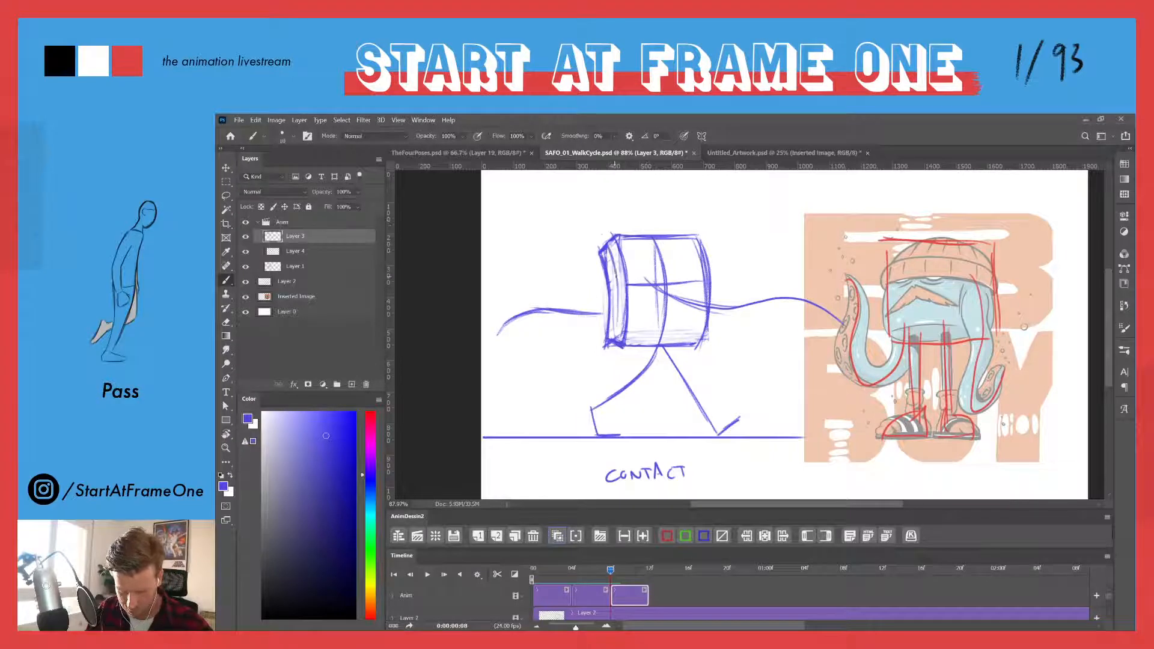
left_click_drag(615, 273, 621, 337)
left_click_drag(611, 294, 625, 286)
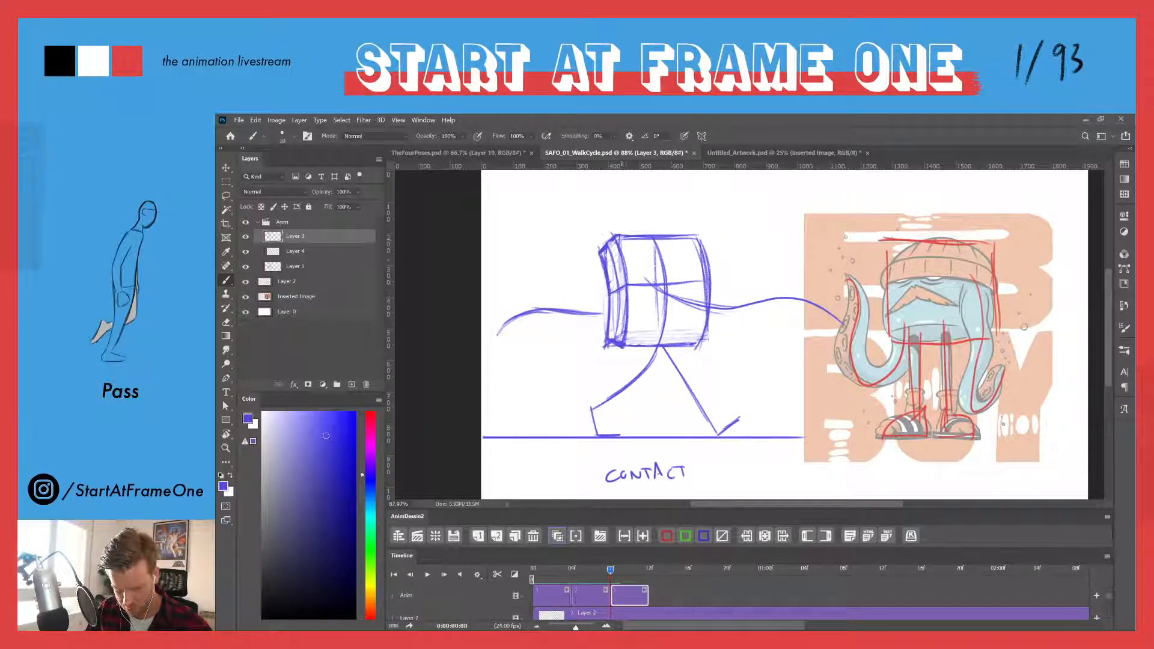
left_click_drag(625, 348, 669, 347)
left_click_drag(643, 344, 695, 343)
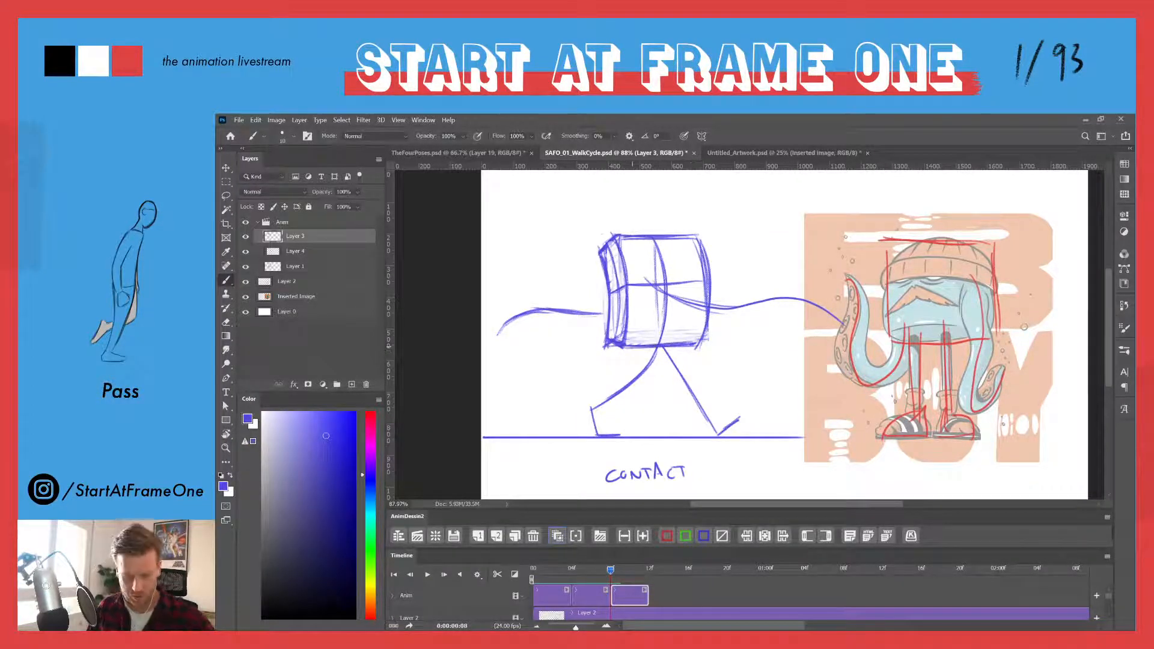
- Compare the two contact drawings, and strengthen the first one's vertical centre line, front leg and raised foot
mouse_move(609, 571)
left_mouse_down()
mouse_move(531, 560)
mouse_move(634, 556)
mouse_move(531, 554)
mouse_move(614, 568)
left_mouse_up()
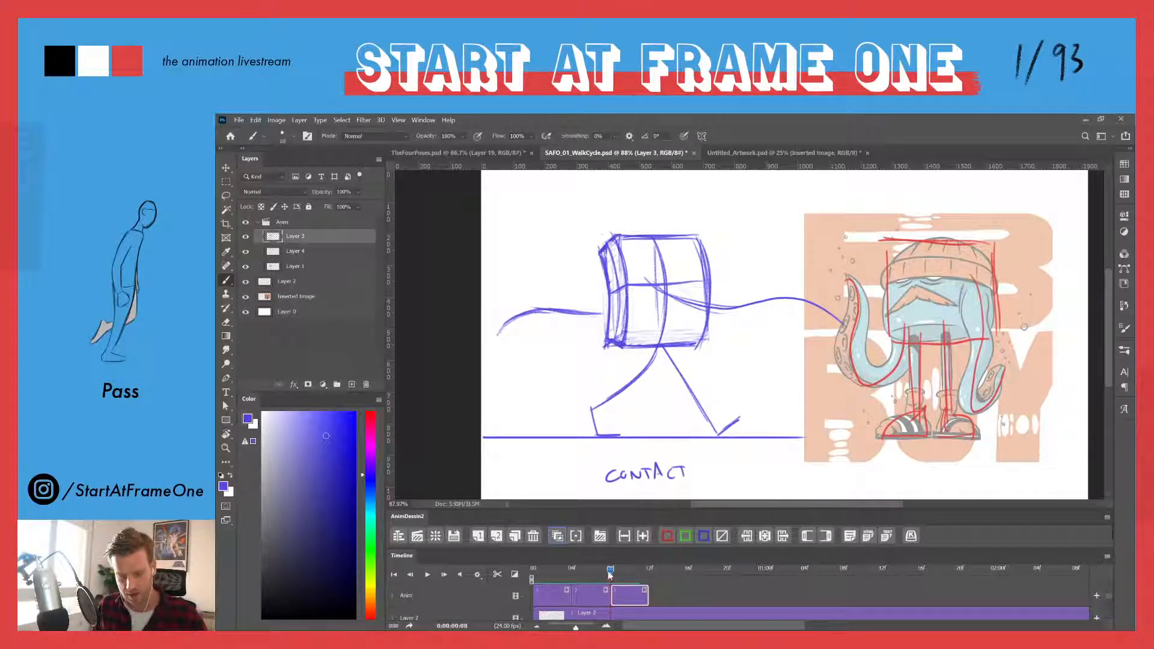
left_click_drag(614, 568, 543, 570)
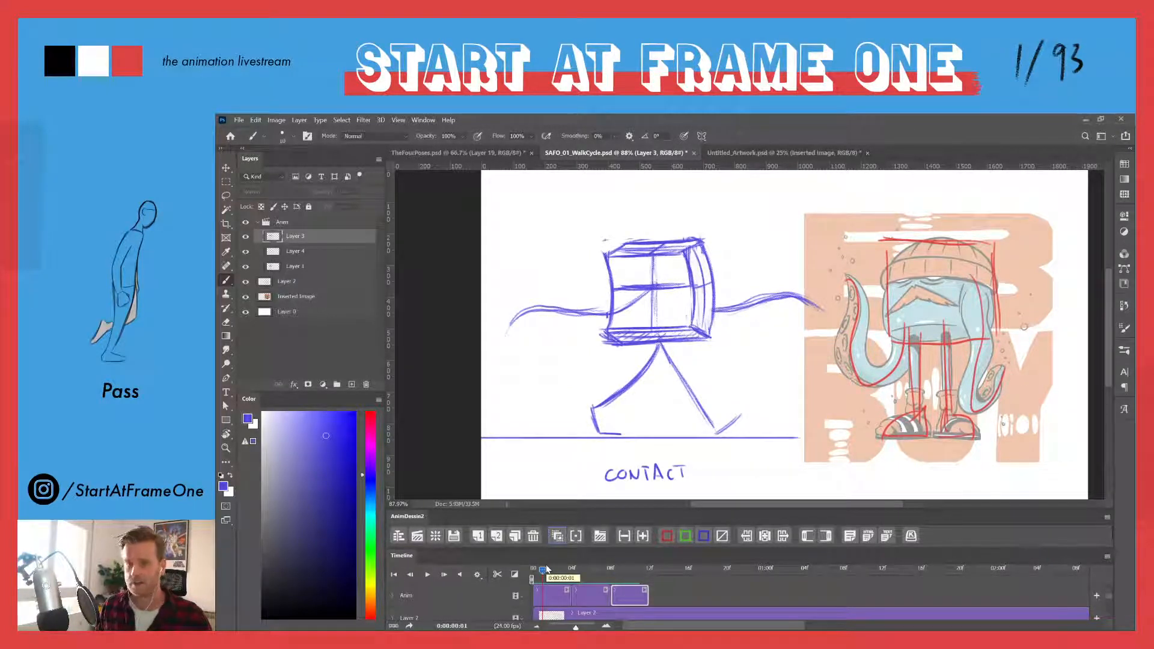
mouse_move(546, 569)
left_mouse_down()
mouse_move(610, 568)
mouse_move(618, 557)
mouse_move(518, 562)
mouse_move(624, 558)
left_mouse_up()
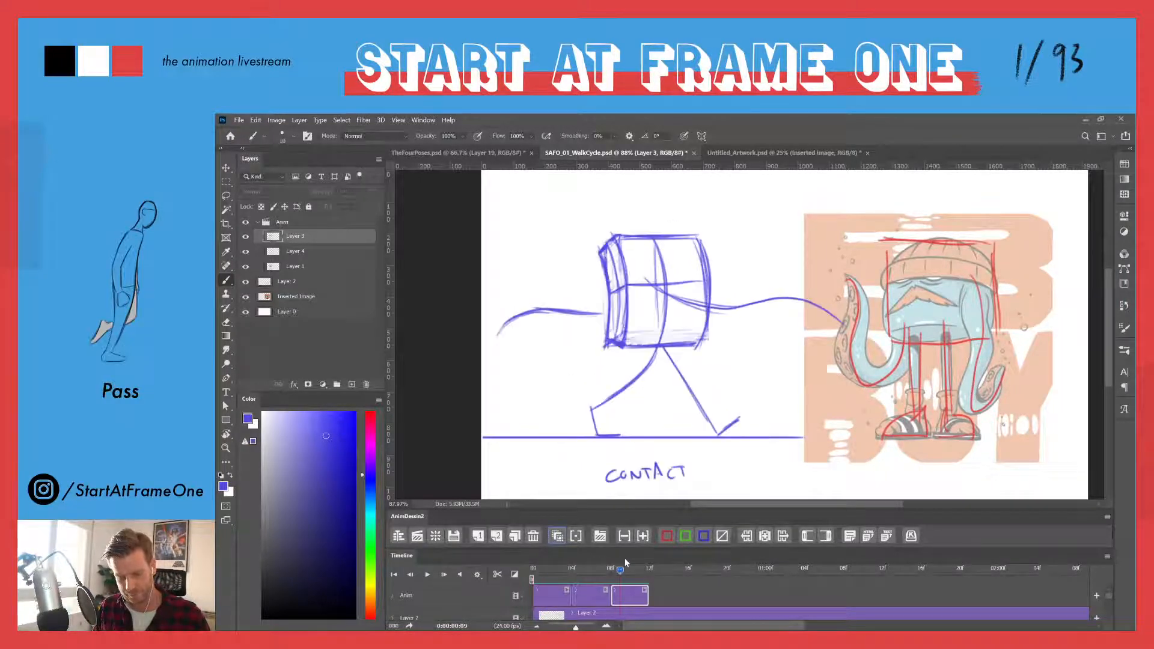
left_click(547, 573)
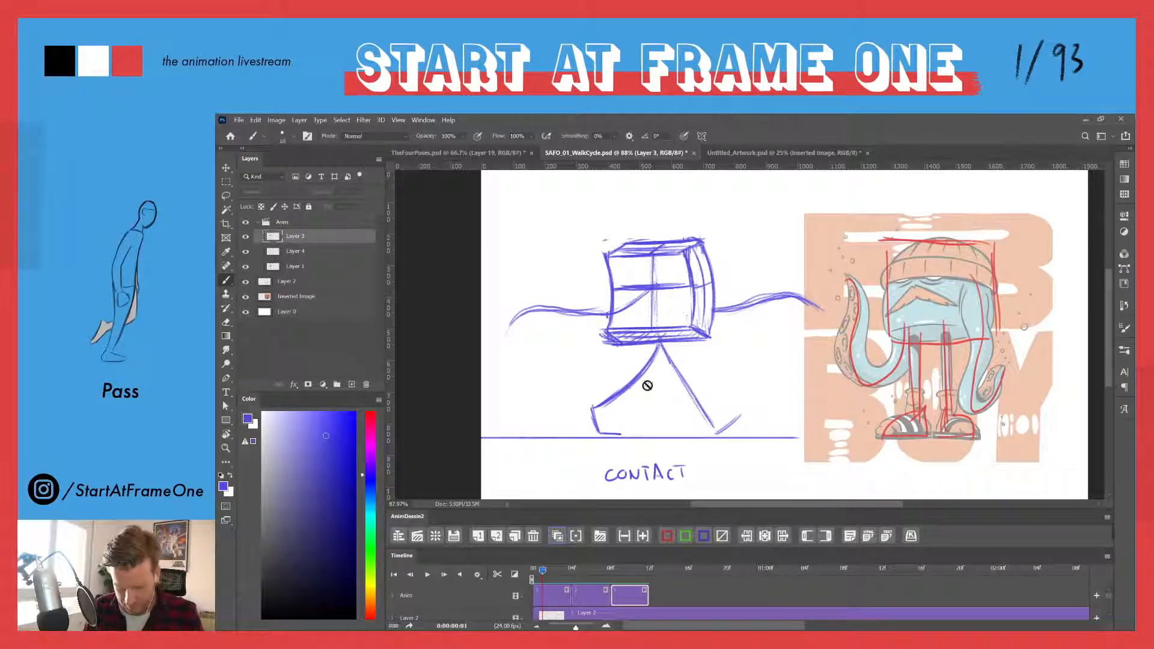
left_click(551, 597)
mouse_move(650, 330)
left_mouse_down()
mouse_move(665, 341)
mouse_move(654, 290)
left_mouse_up()
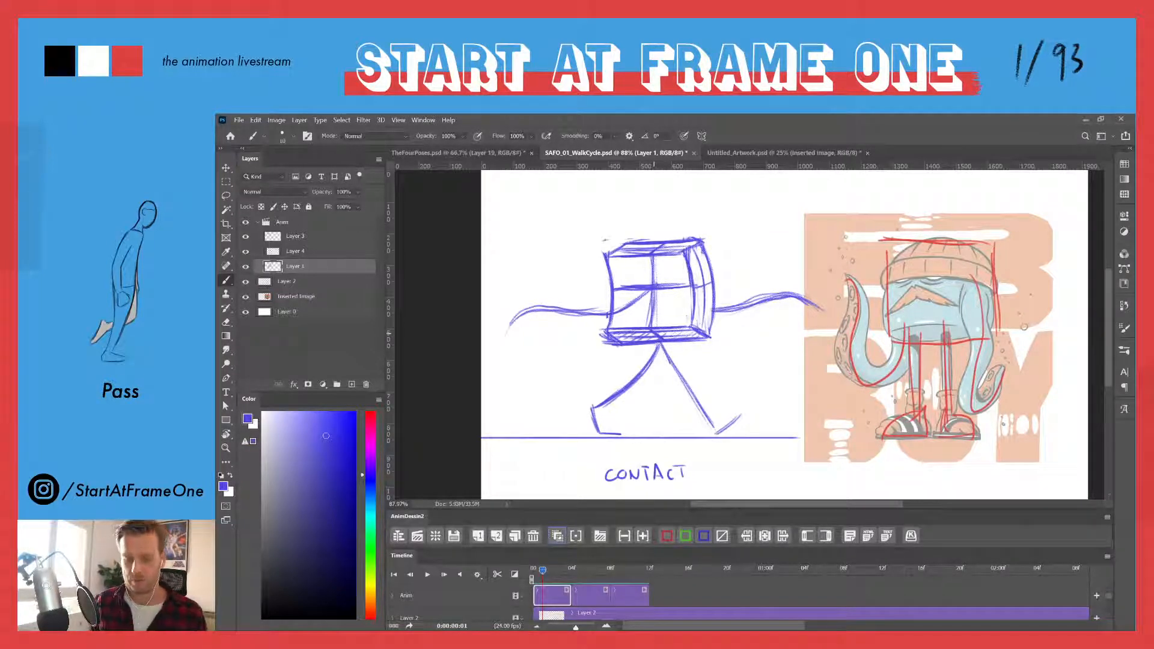
mouse_move(664, 350)
left_mouse_down()
mouse_move(709, 424)
mouse_move(745, 418)
left_mouse_up()
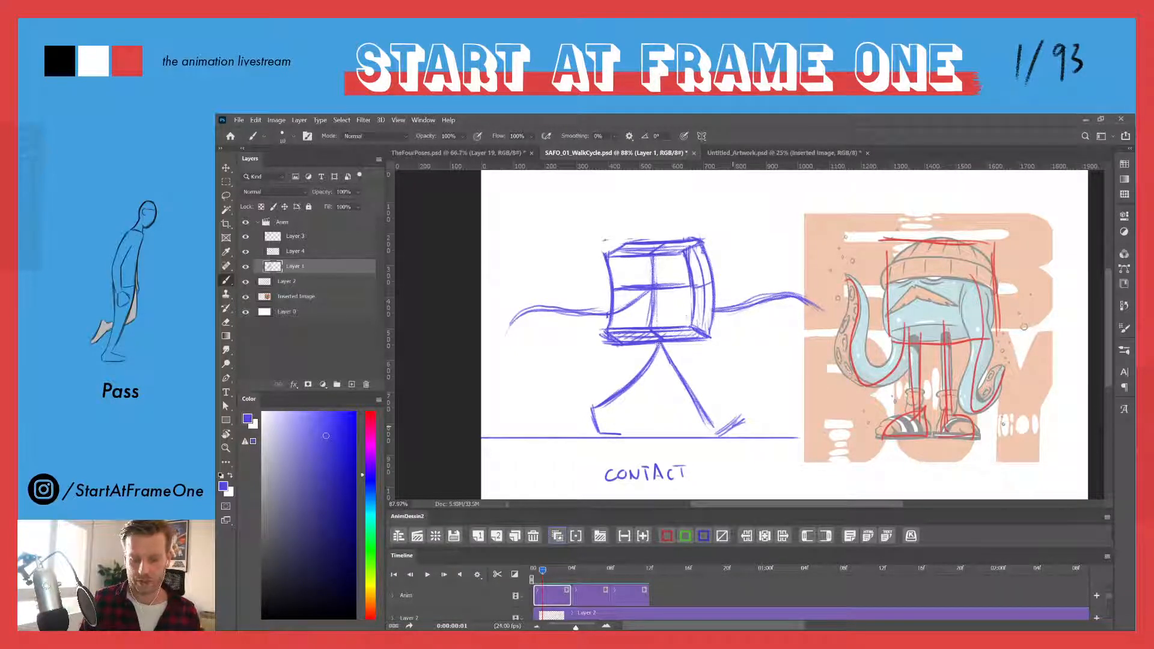
- Lower the eraser opacity to 40%, enlarge the eraser, and lightly fade the first contact pose's legs and box
key("e")
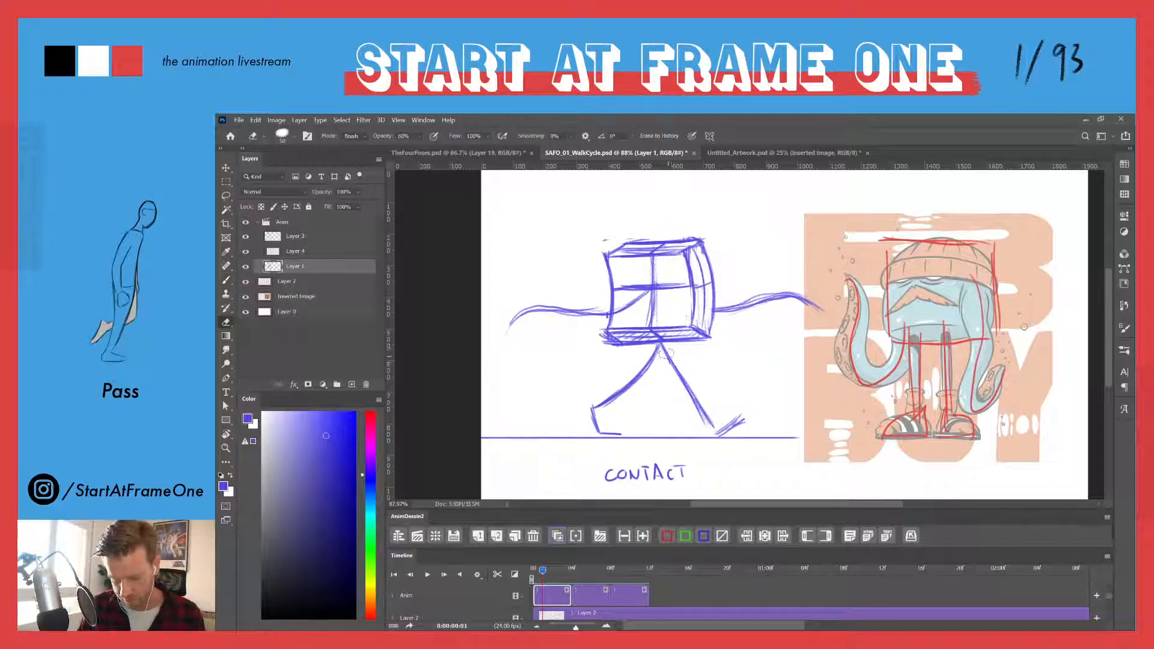
key("4")
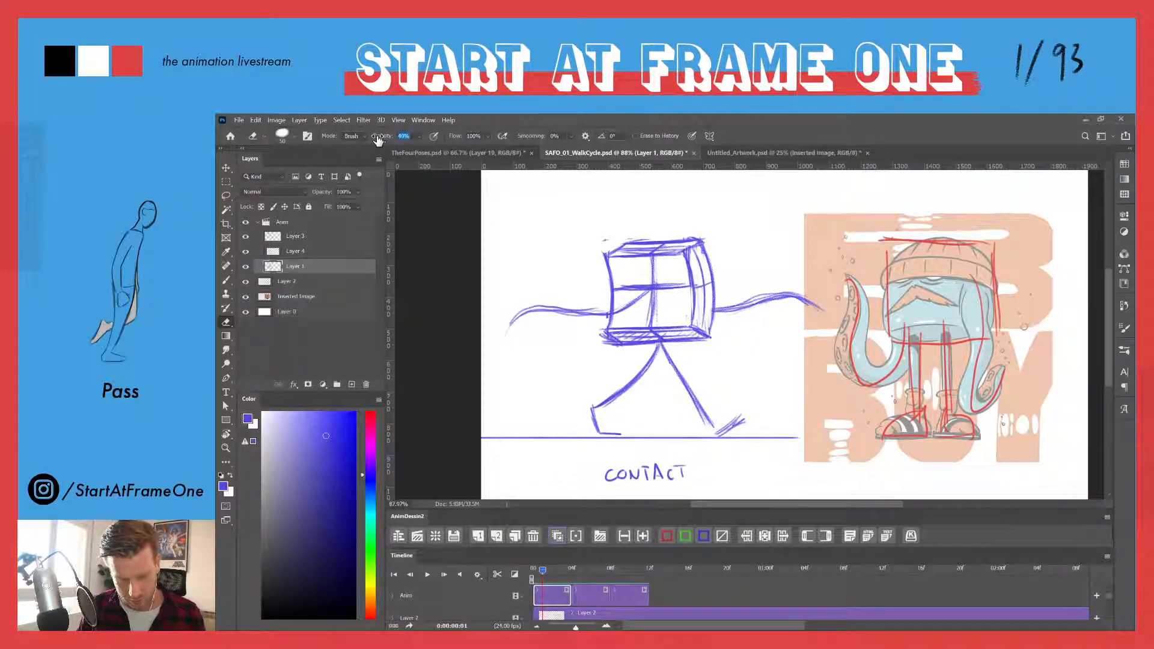
mouse_move(675, 352)
left_mouse_down()
mouse_move(705, 406)
mouse_move(753, 432)
mouse_move(711, 403)
mouse_move(626, 390)
mouse_move(646, 364)
mouse_move(587, 415)
mouse_move(619, 433)
left_mouse_up()
left_click_drag(658, 335, 658, 281)
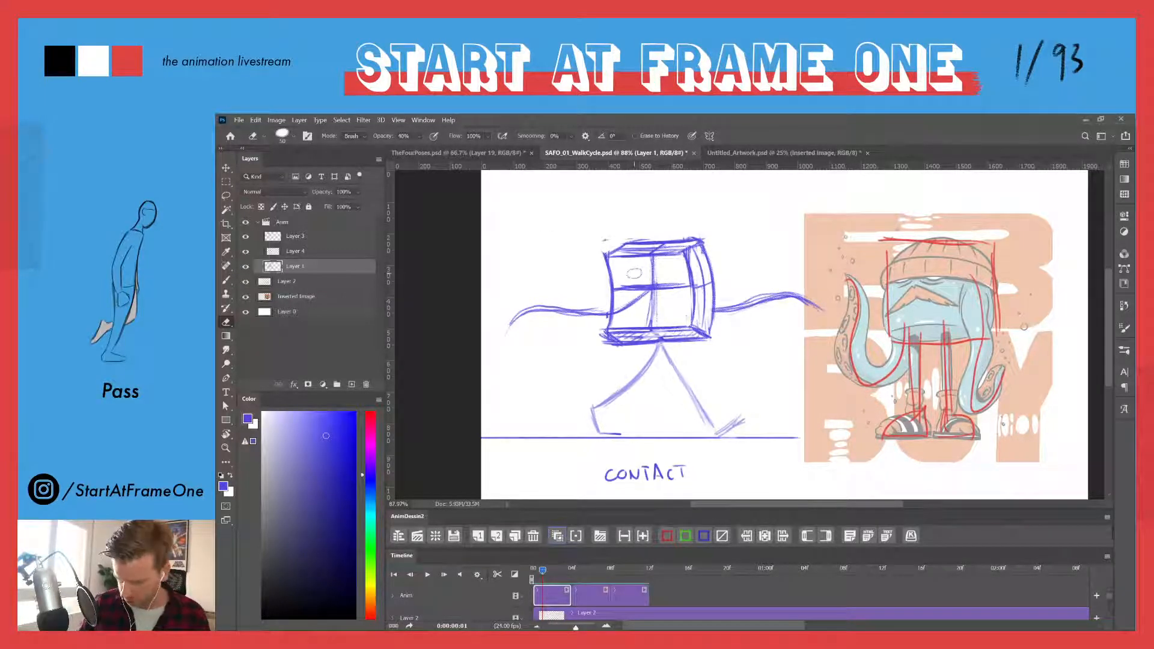
right_click(625, 293)
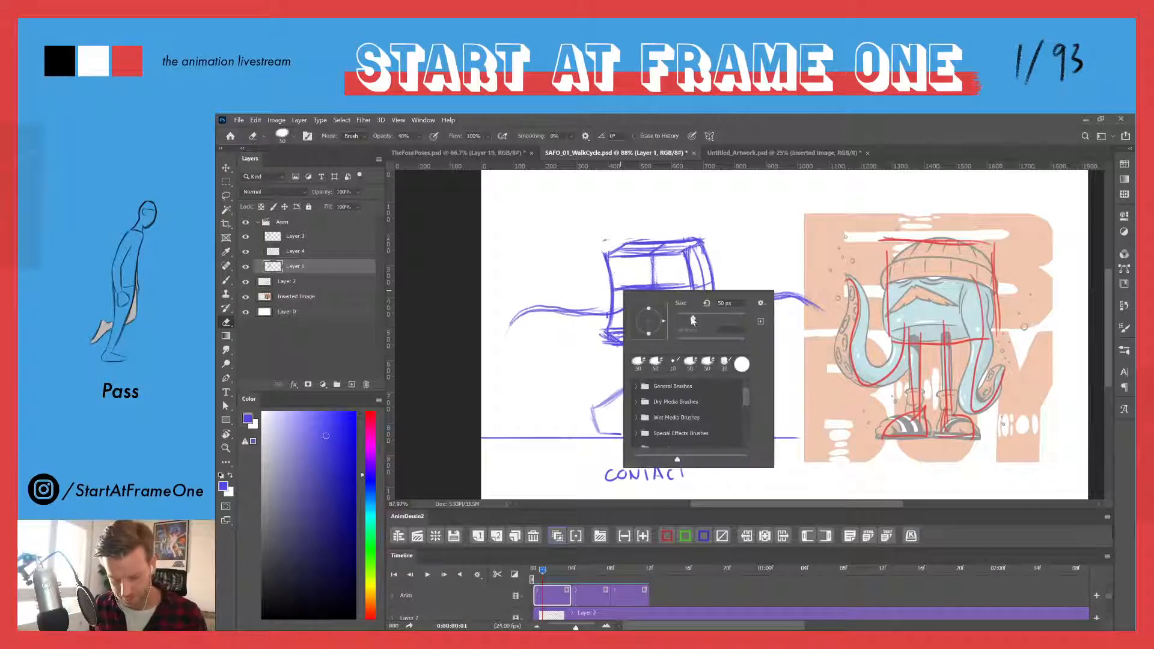
left_click_drag(693, 318, 705, 316)
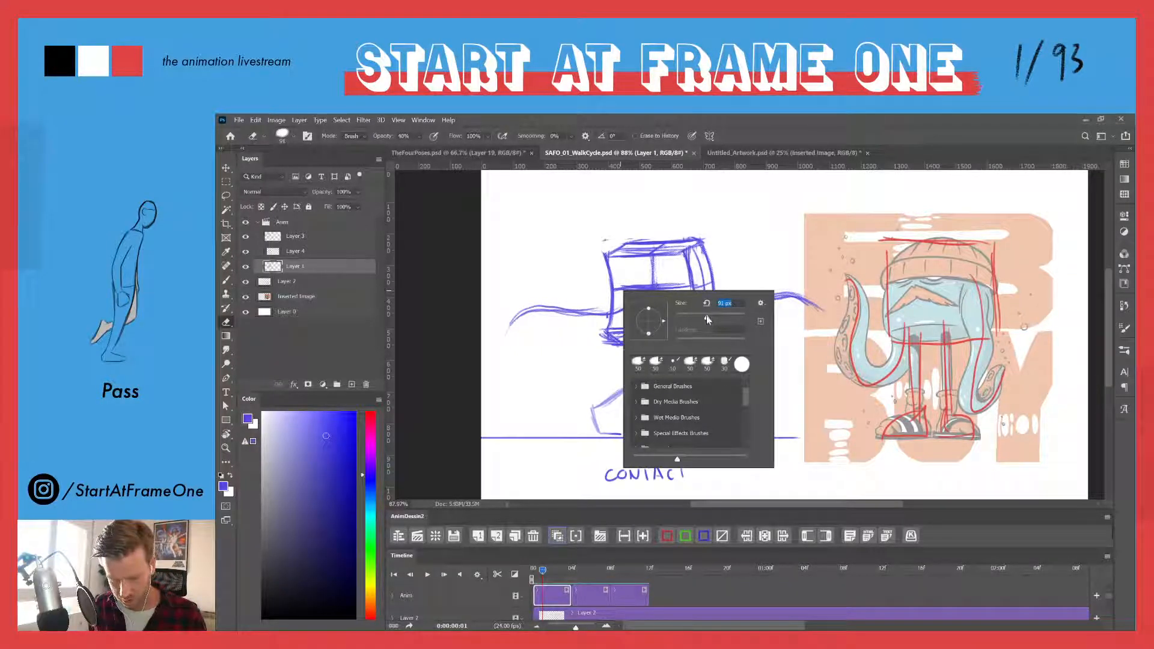
left_click(677, 221)
mouse_move(687, 253)
left_mouse_down()
mouse_move(701, 274)
mouse_move(631, 229)
mouse_move(589, 250)
mouse_move(608, 355)
mouse_move(651, 338)
mouse_move(613, 247)
mouse_move(607, 297)
left_mouse_up()
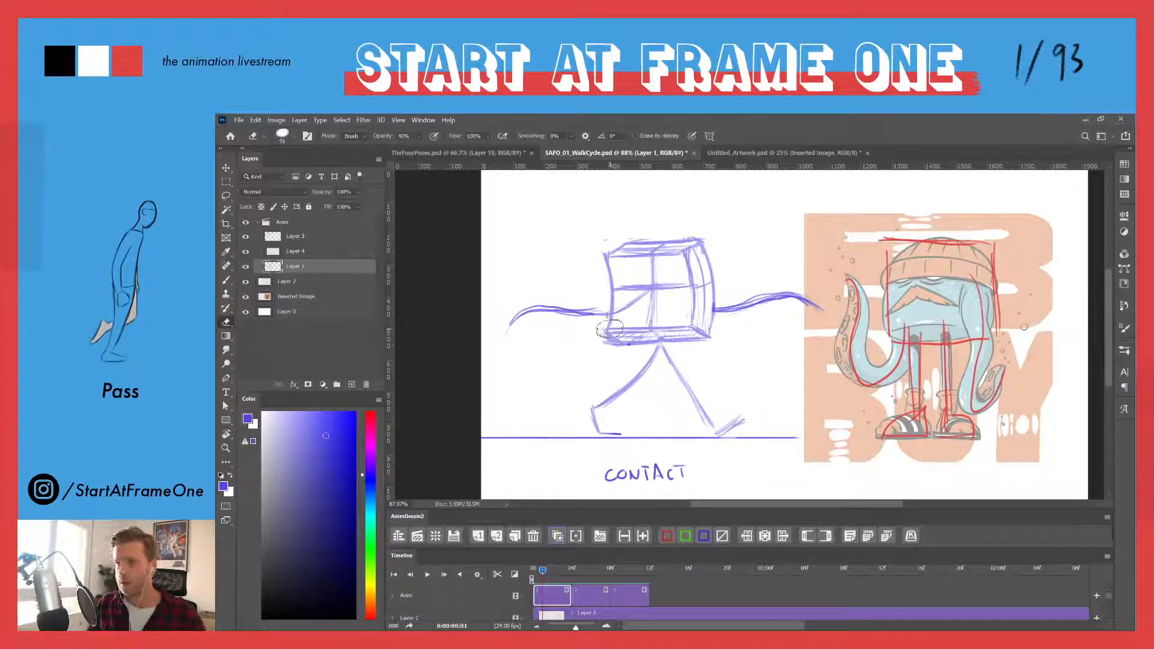
- Redraw the edges of the first contact box's bottom panel with the Brush and fill it with diagonal hatching
key("b")
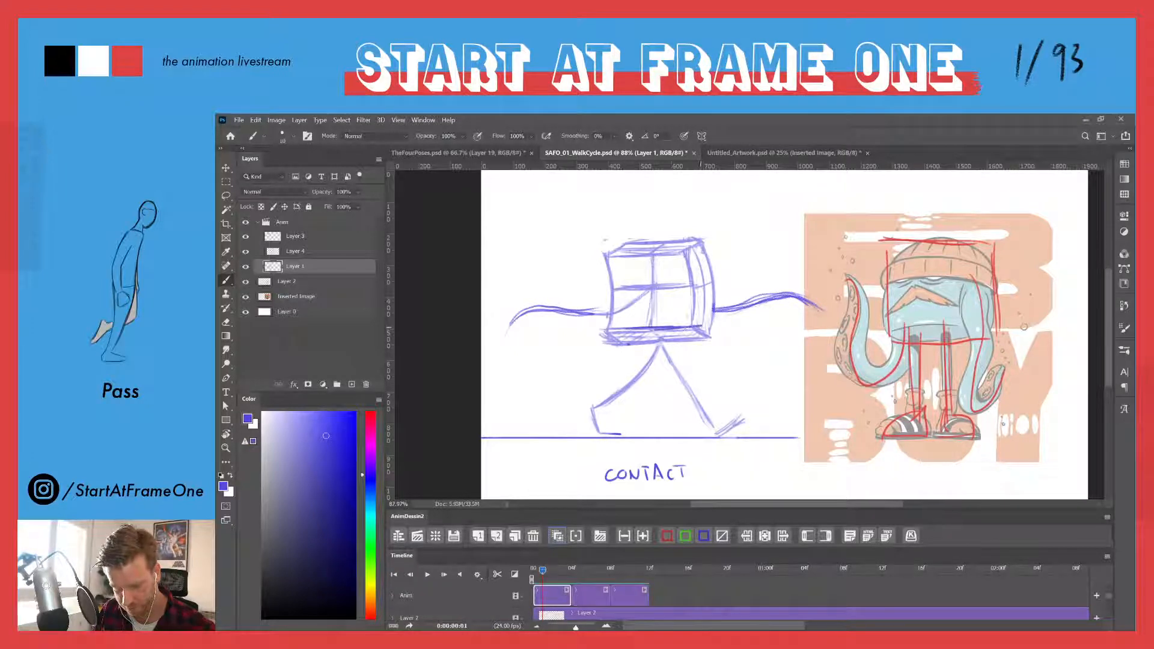
mouse_move(699, 328)
left_mouse_down()
mouse_move(626, 327)
mouse_move(629, 344)
mouse_move(604, 344)
left_mouse_up()
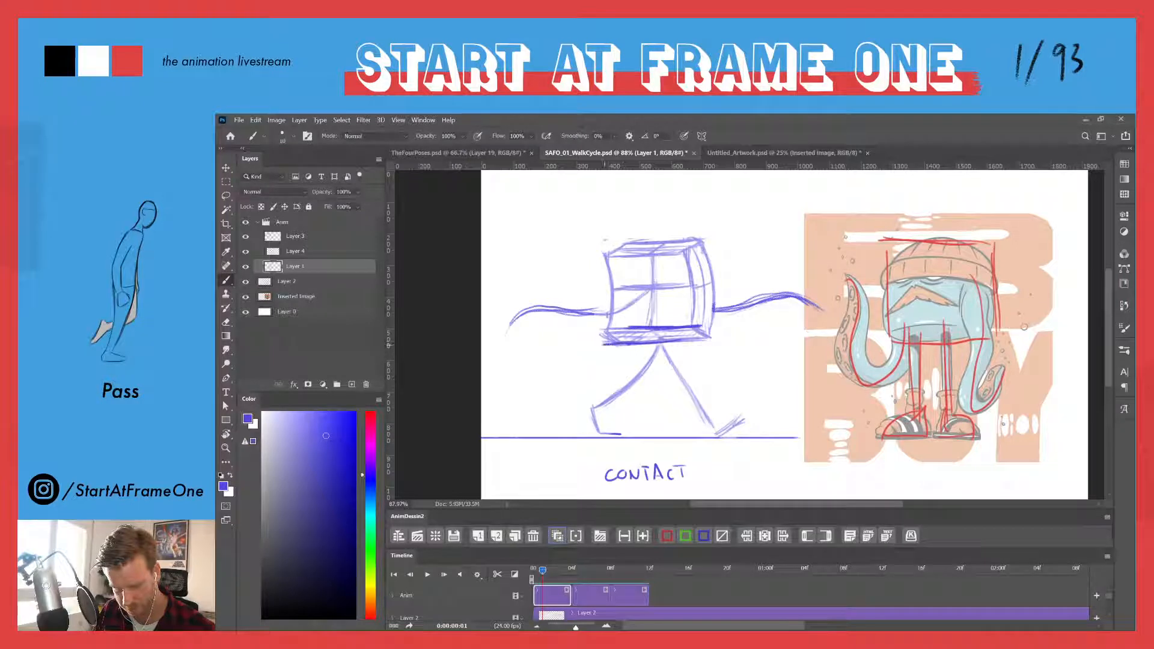
left_click_drag(686, 339, 702, 327)
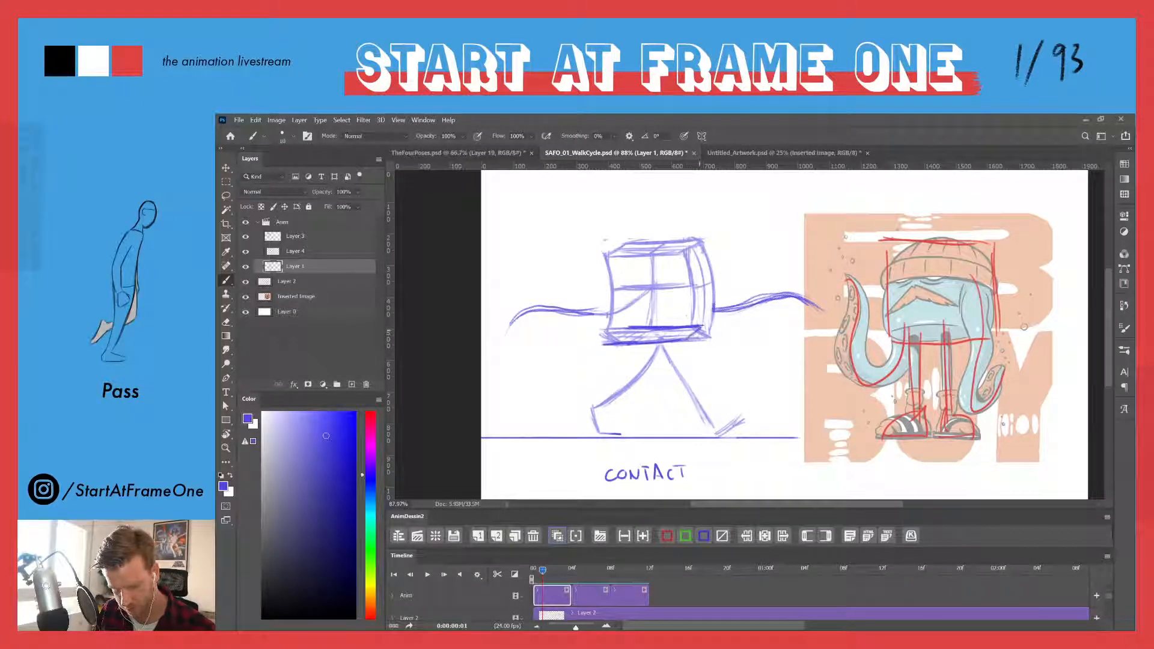
left_click_drag(601, 346, 622, 330)
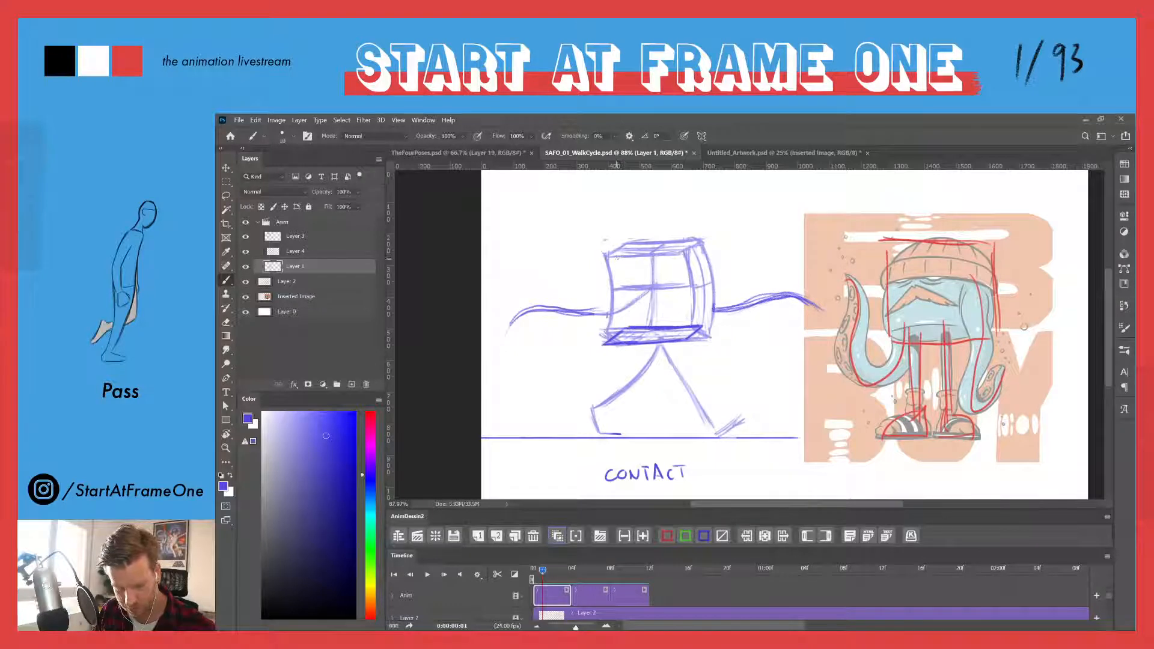
mouse_move(669, 340)
left_mouse_down()
mouse_move(683, 328)
mouse_move(625, 332)
left_mouse_up()
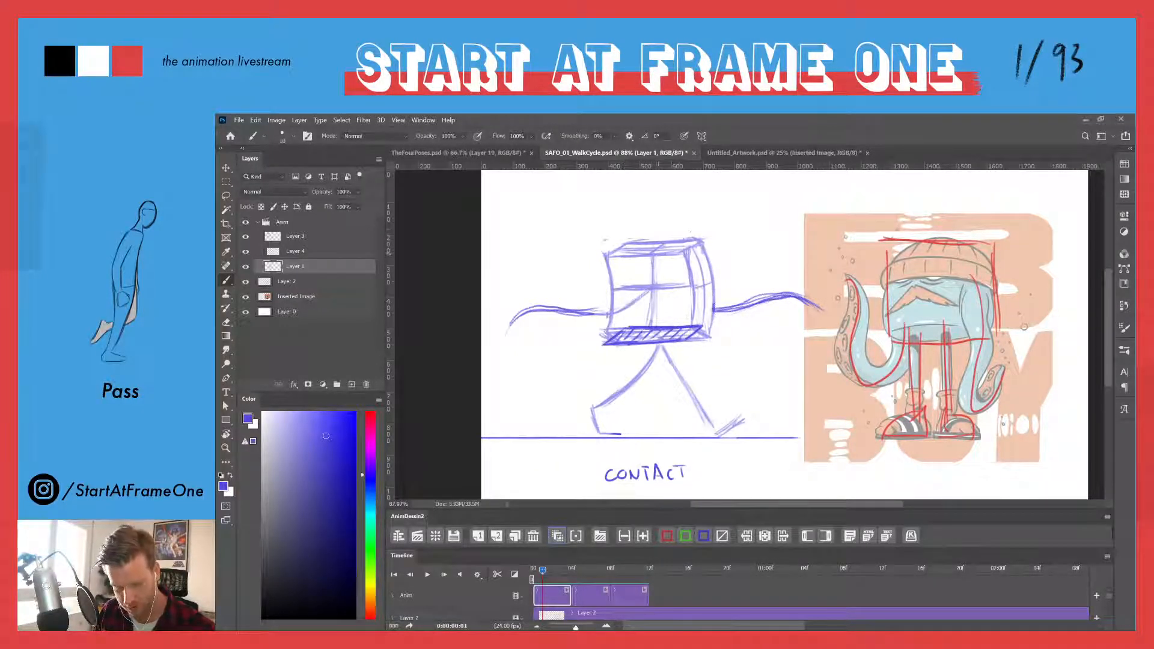
- Try a slanted, hatched top panel and bowed, shaded left side lines on the first contact box
mouse_move(609, 256)
left_mouse_down()
mouse_move(654, 255)
mouse_move(595, 257)
mouse_move(666, 254)
mouse_move(713, 236)
left_mouse_up()
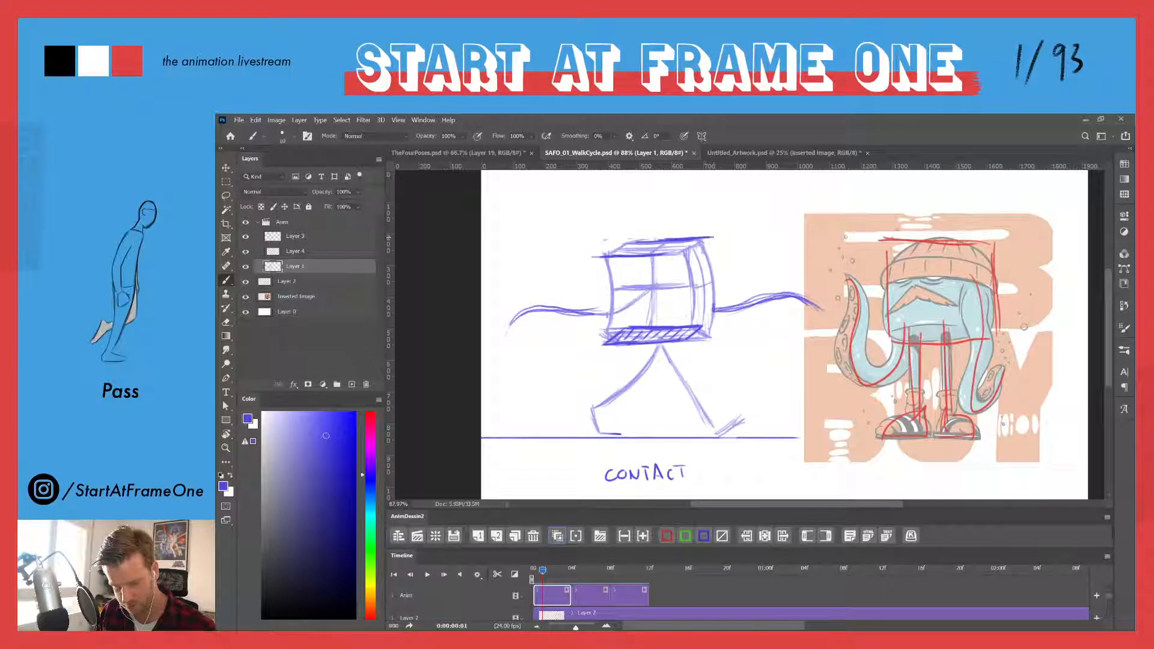
mouse_move(638, 242)
left_mouse_down()
mouse_move(712, 236)
mouse_move(607, 255)
left_mouse_up()
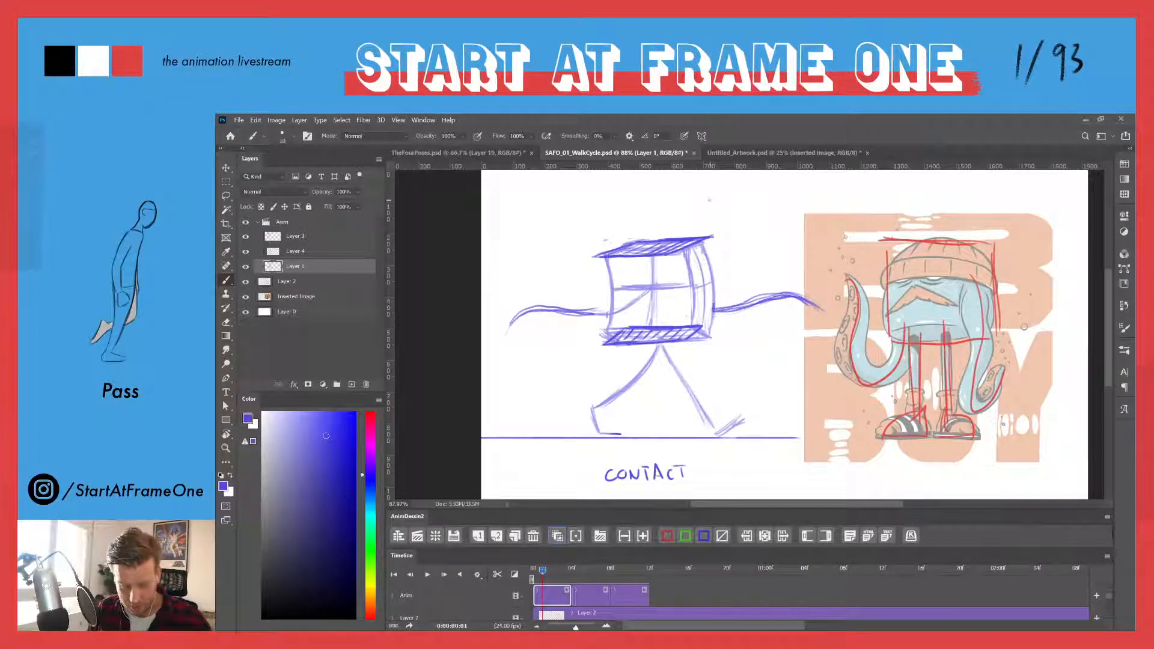
left_click_drag(608, 279, 622, 328)
mouse_move(603, 260)
left_mouse_down()
mouse_move(623, 332)
mouse_move(612, 324)
mouse_move(603, 344)
left_mouse_up()
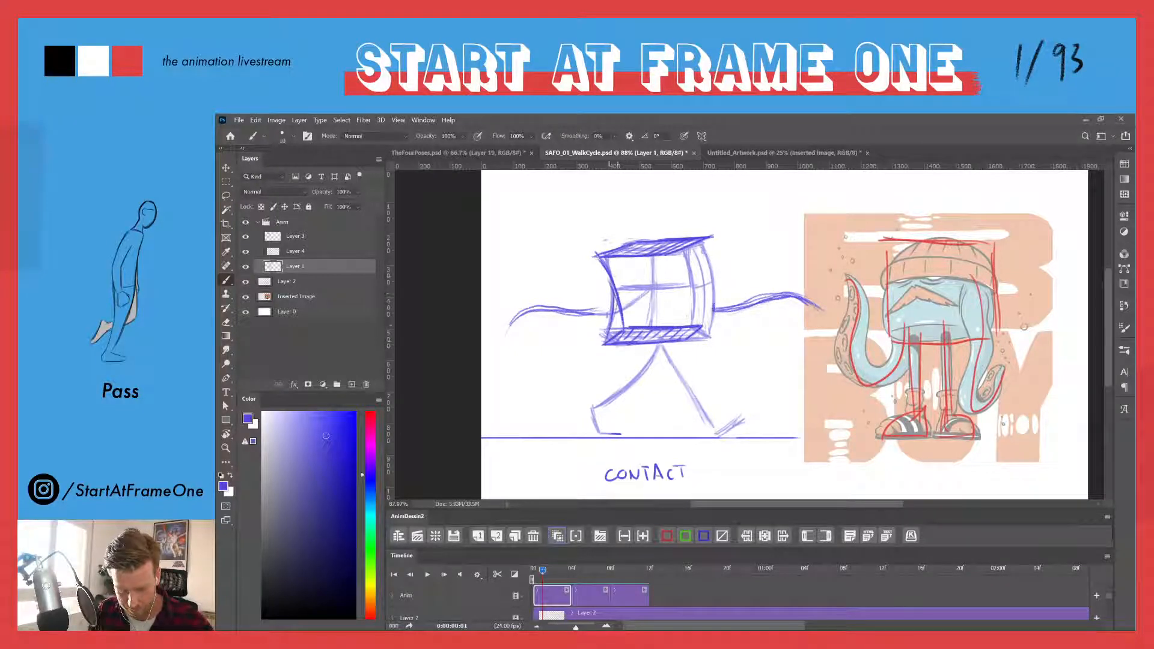
mouse_move(615, 293)
left_mouse_down()
mouse_move(603, 343)
mouse_move(621, 312)
mouse_move(612, 326)
left_mouse_up()
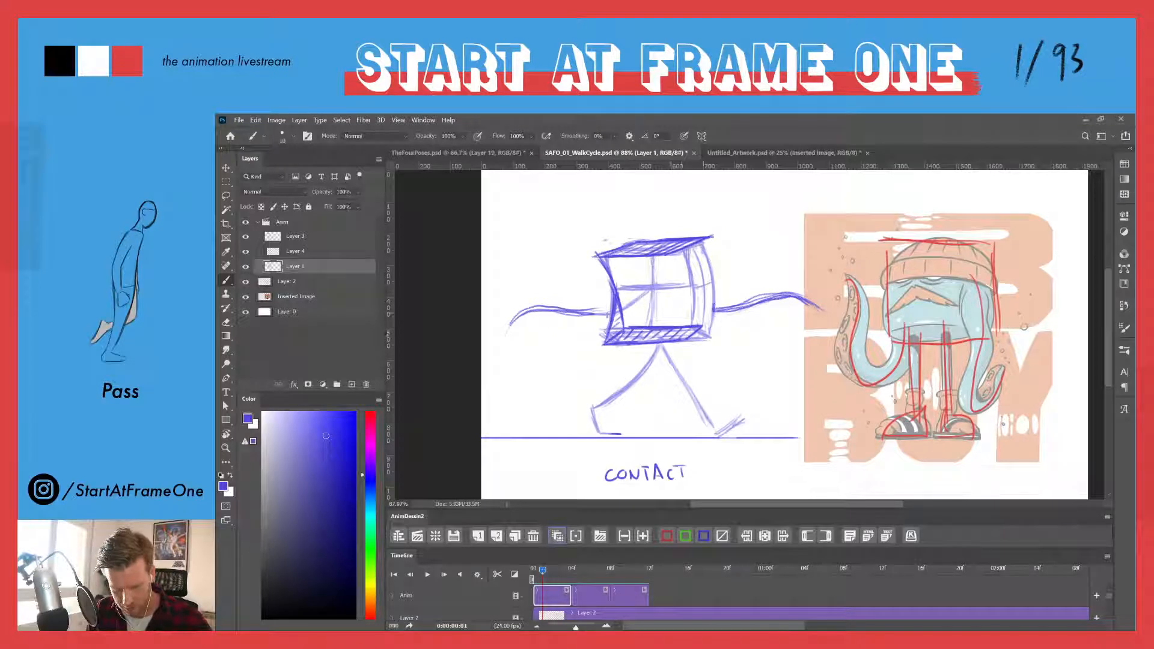
- Try bowed right side edges on the first contact box, and check the drawing with onion skin switched off and on
left_click_drag(698, 284, 695, 314)
mouse_move(699, 257)
left_mouse_down()
mouse_move(665, 258)
mouse_move(694, 317)
left_mouse_up()
mouse_move(691, 247)
left_mouse_down()
mouse_move(666, 283)
mouse_move(704, 297)
left_mouse_up()
left_click_drag(710, 262, 703, 302)
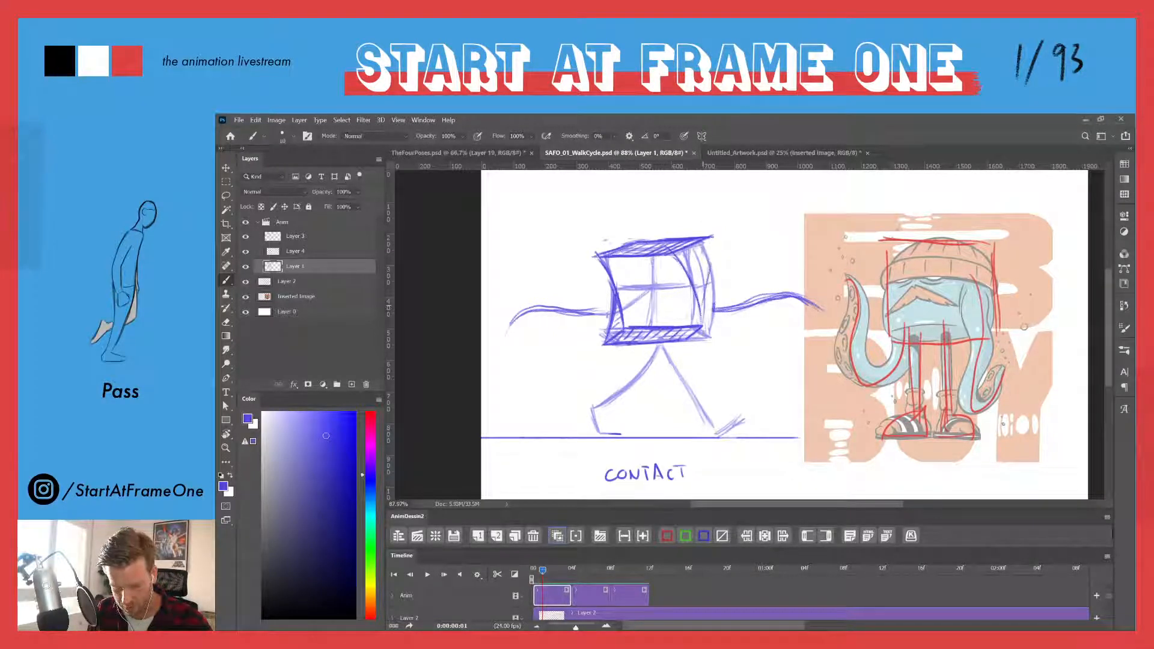
left_click_drag(711, 238, 709, 266)
mouse_move(709, 240)
left_mouse_down()
mouse_move(707, 293)
mouse_move(708, 277)
mouse_move(678, 268)
left_mouse_up()
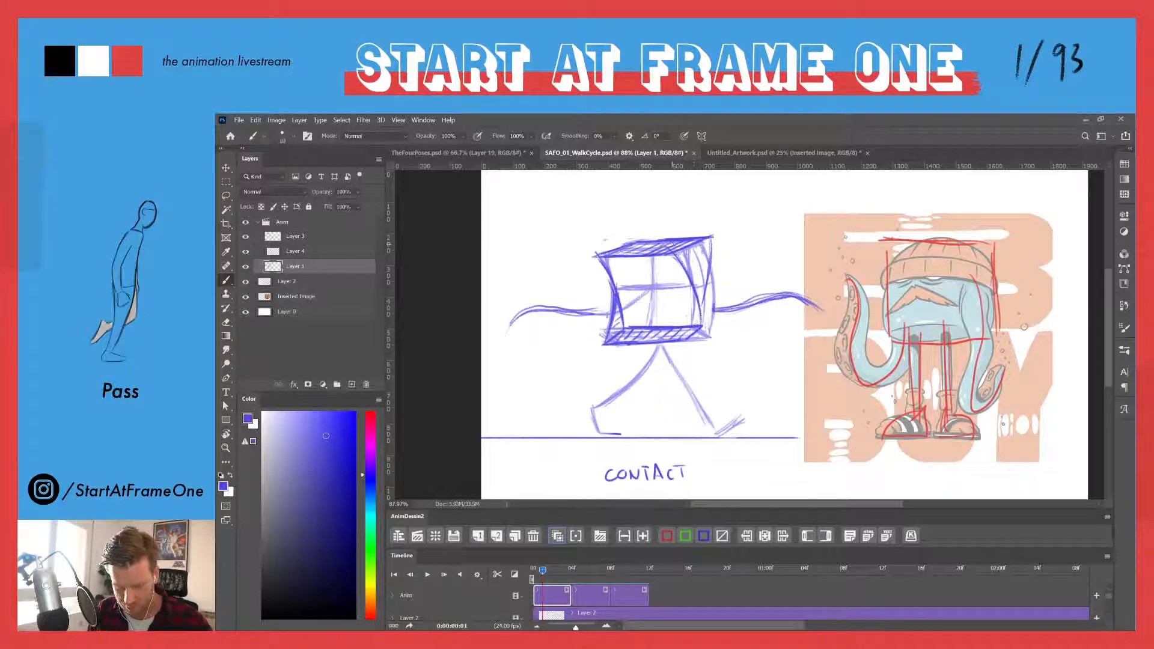
left_click(558, 535)
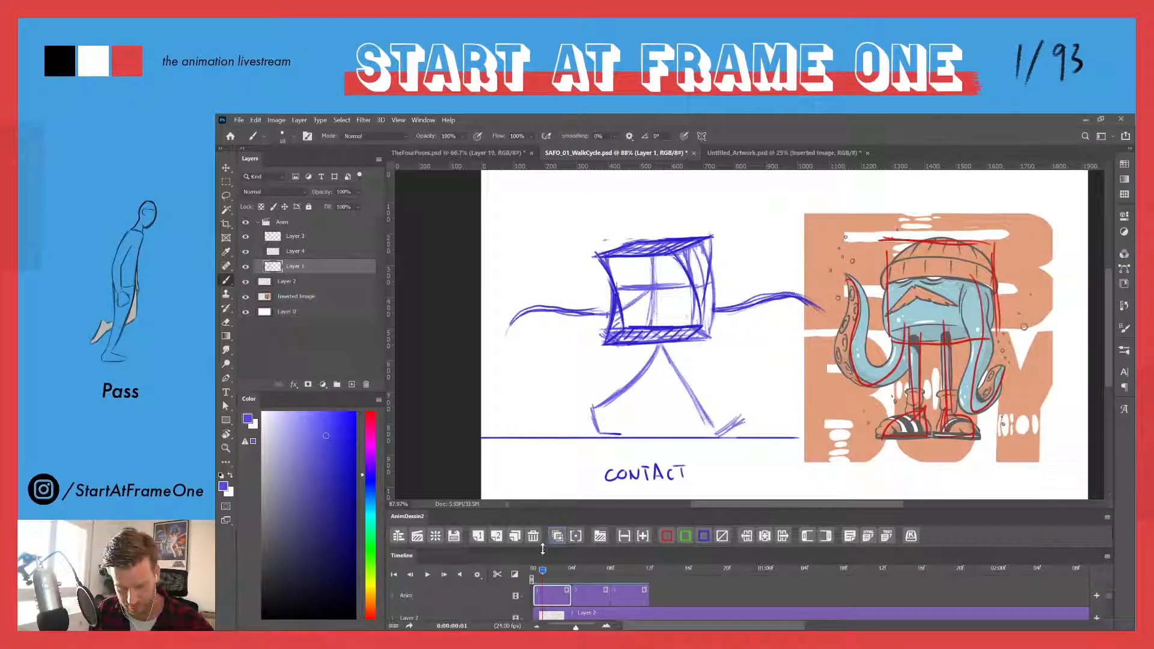
left_click(557, 535)
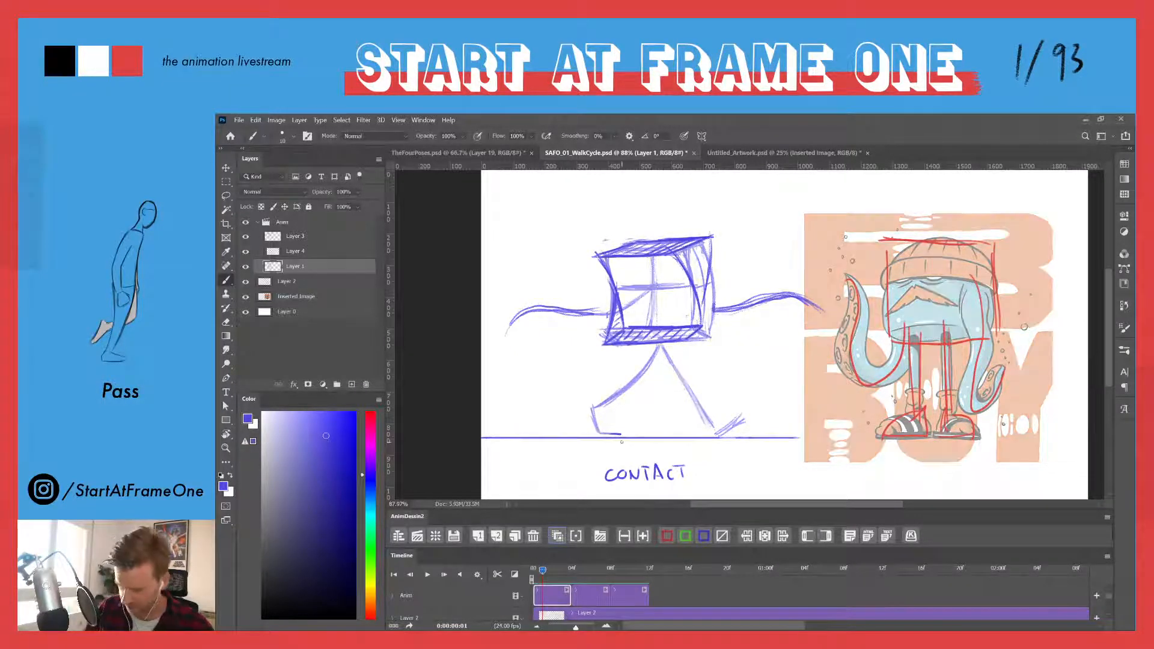
- Undo the first contact box's new side lines, top panel strokes and part of the bottom hatching
key("e")
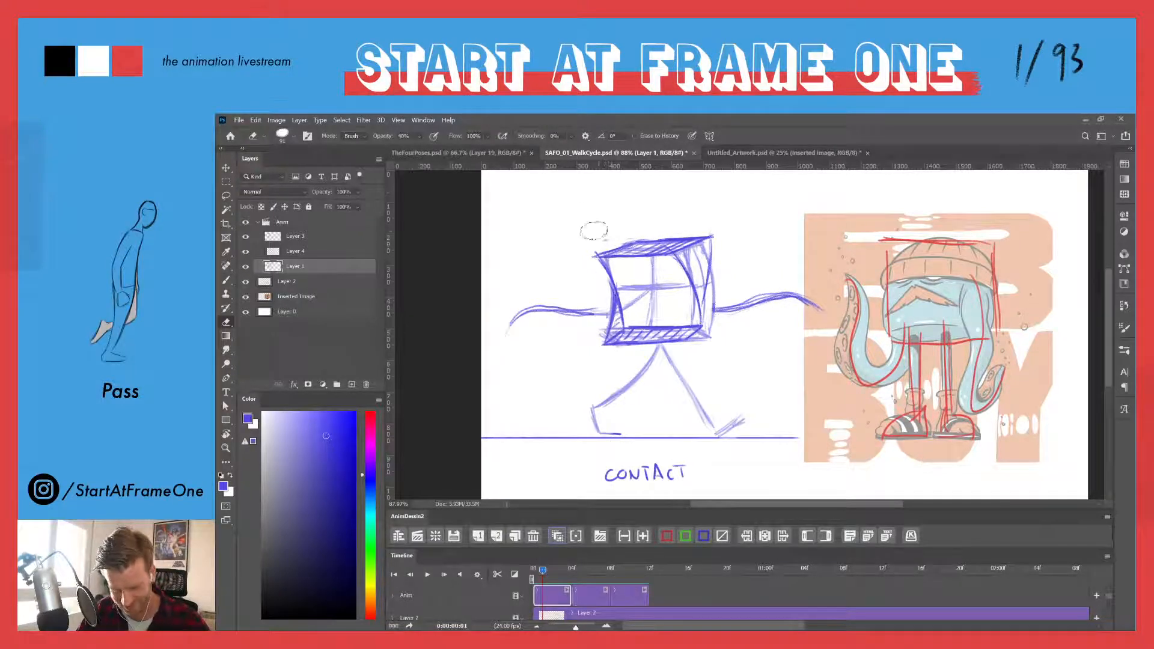
key("ctrl+z")
key("ctrl+z")
key("ctrl+z")
key("ctrl+z")
key("ctrl+z")
key("ctrl+z")
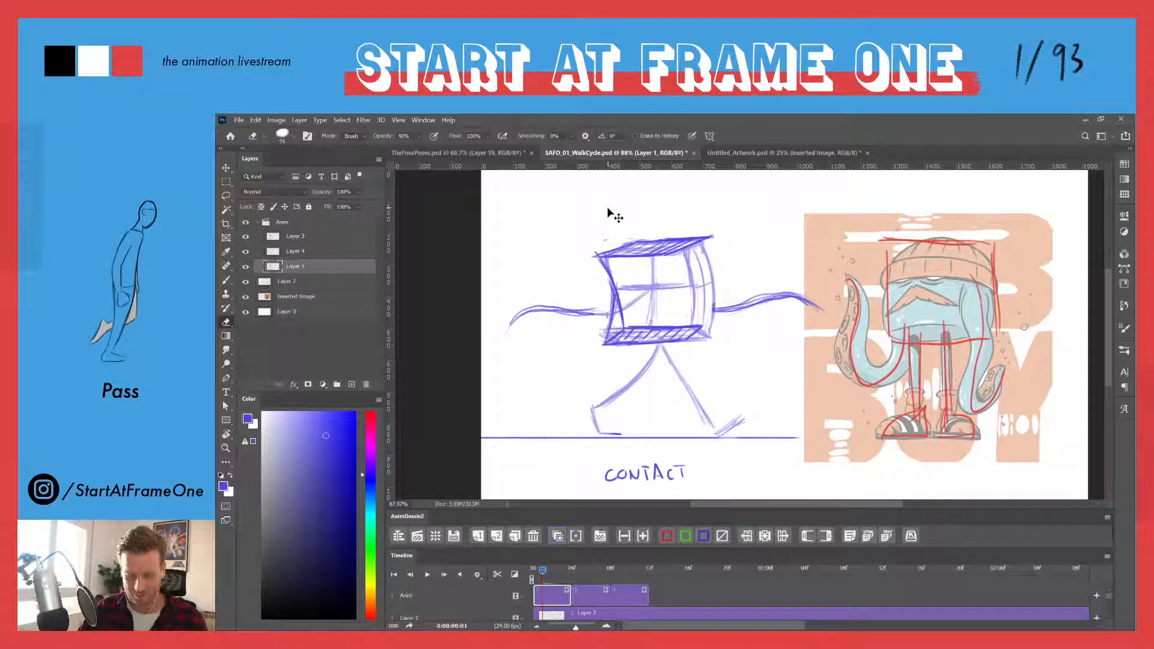
key("ctrl+z")
key("ctrl+z")
key("ctrl+z")
key("ctrl+z")
key("ctrl+z")
key("ctrl+z")
key("ctrl+z")
key("ctrl+z")
key("ctrl+z")
key("ctrl+z")
key("ctrl+z")
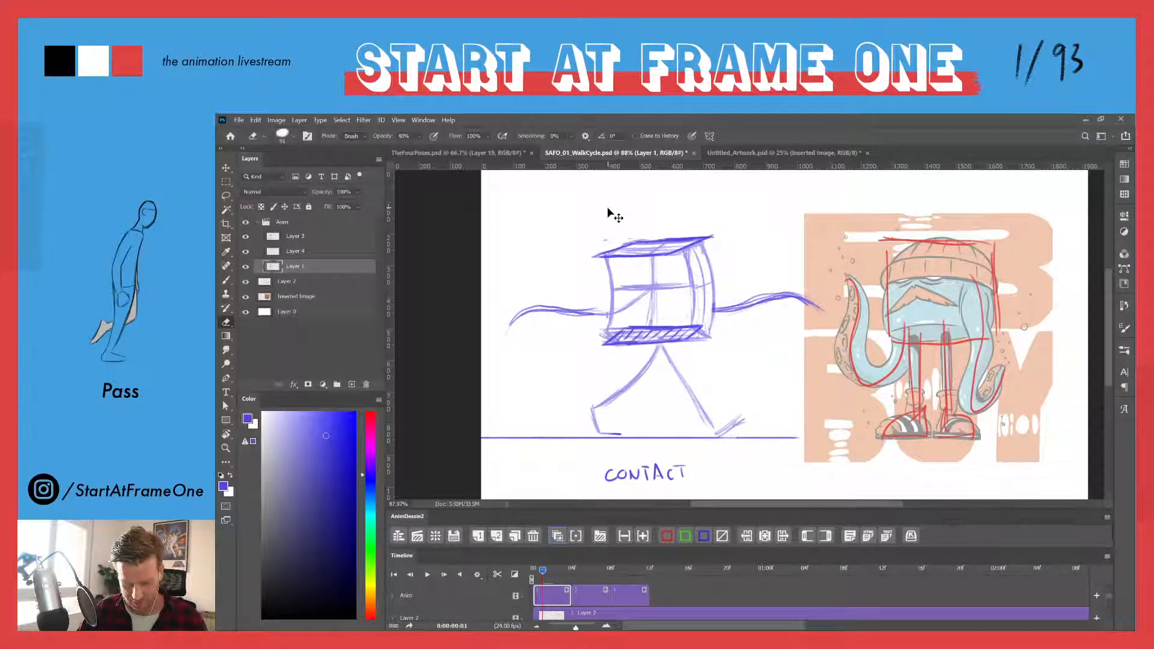
key("ctrl+z")
key("ctrl+z")
key("ctrl+z")
key("ctrl+z")
key("ctrl+z")
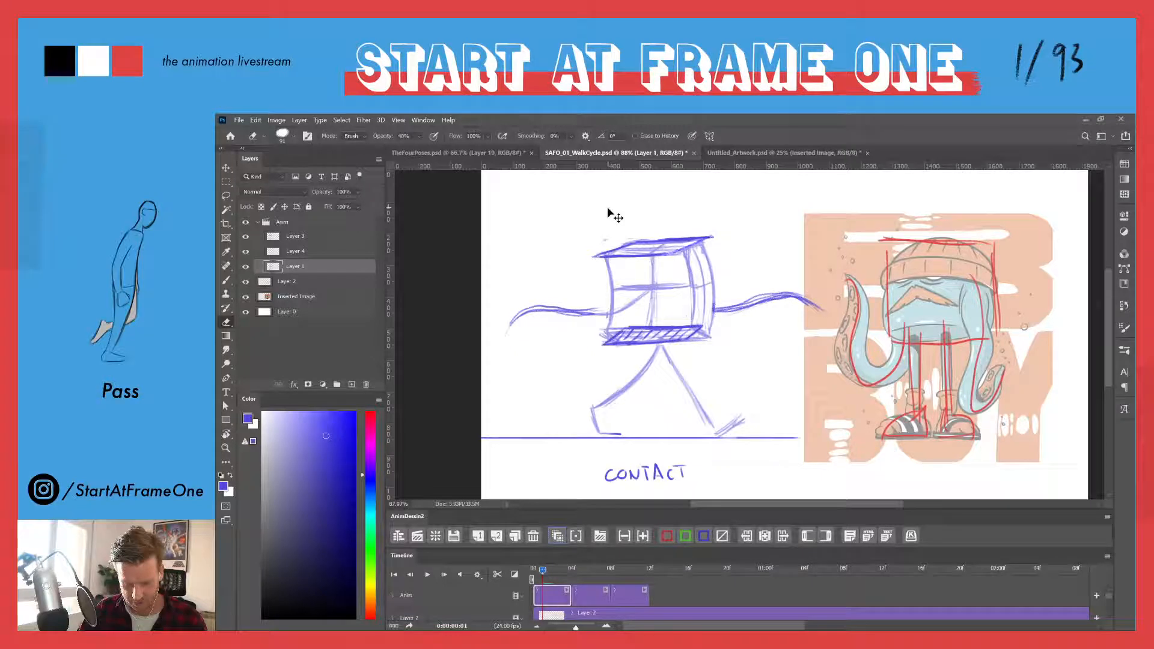
left_click_drag(635, 243, 696, 238)
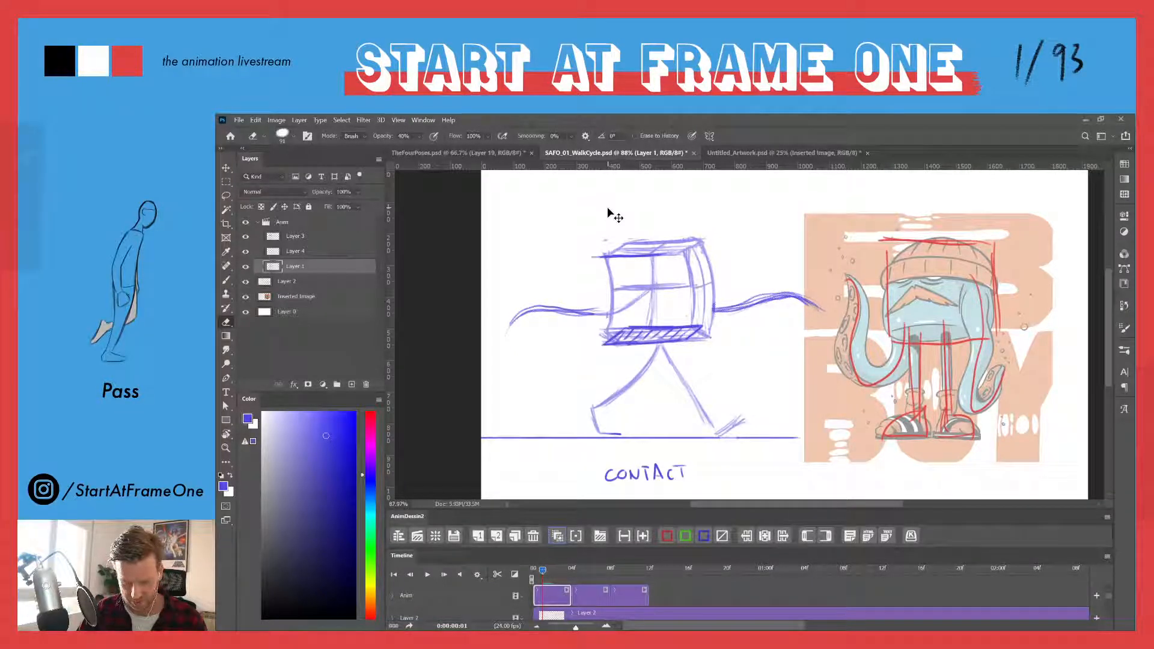
left_click_drag(591, 259, 665, 251)
left_click_drag(614, 341, 634, 329)
left_click_drag(655, 242, 689, 238)
left_click_drag(642, 339, 663, 332)
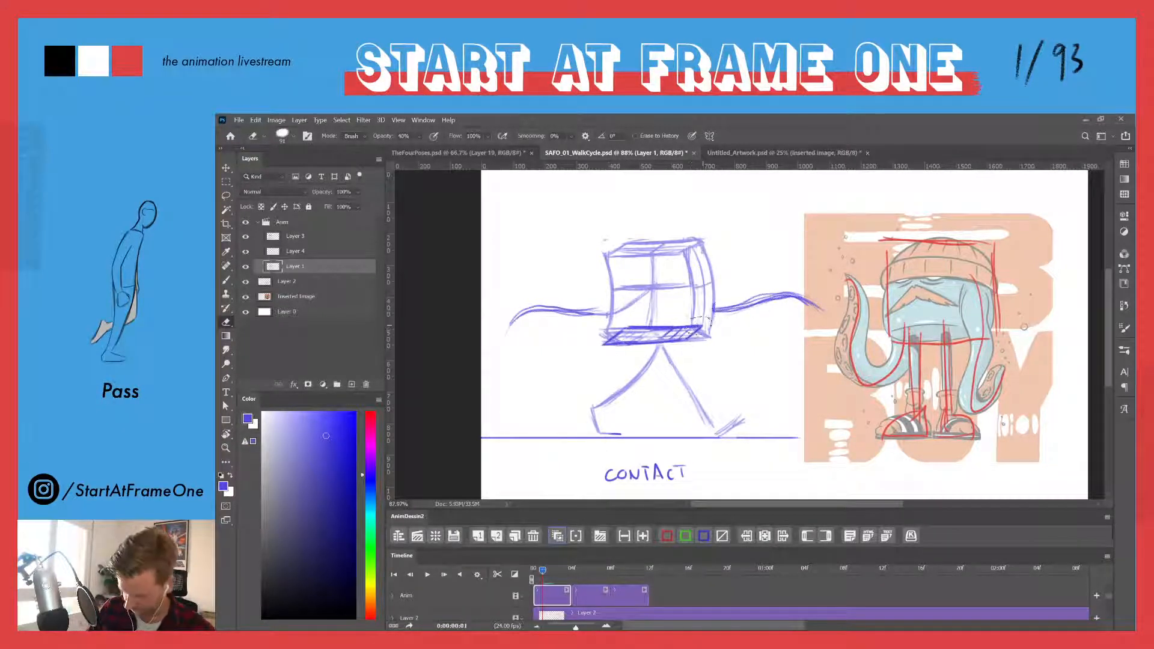
- Strengthen the first contact box's bottom panel, and redraw its slanted top panel and bowed right side edges
key("b")
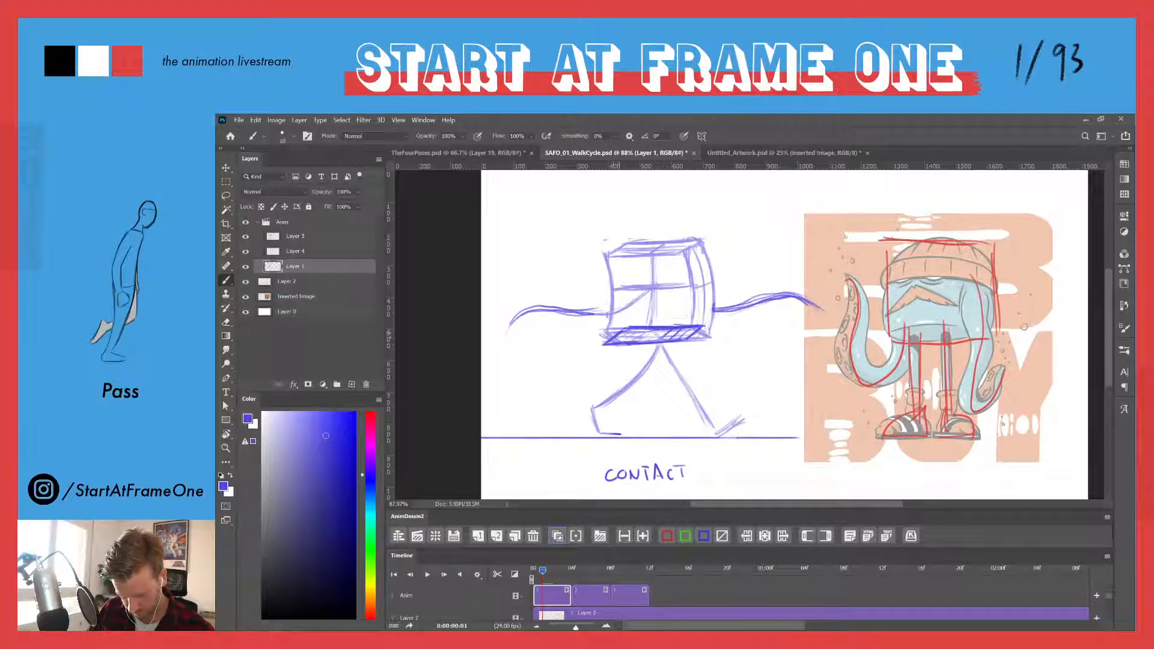
mouse_move(619, 330)
left_mouse_down()
mouse_move(603, 344)
mouse_move(691, 340)
left_mouse_up()
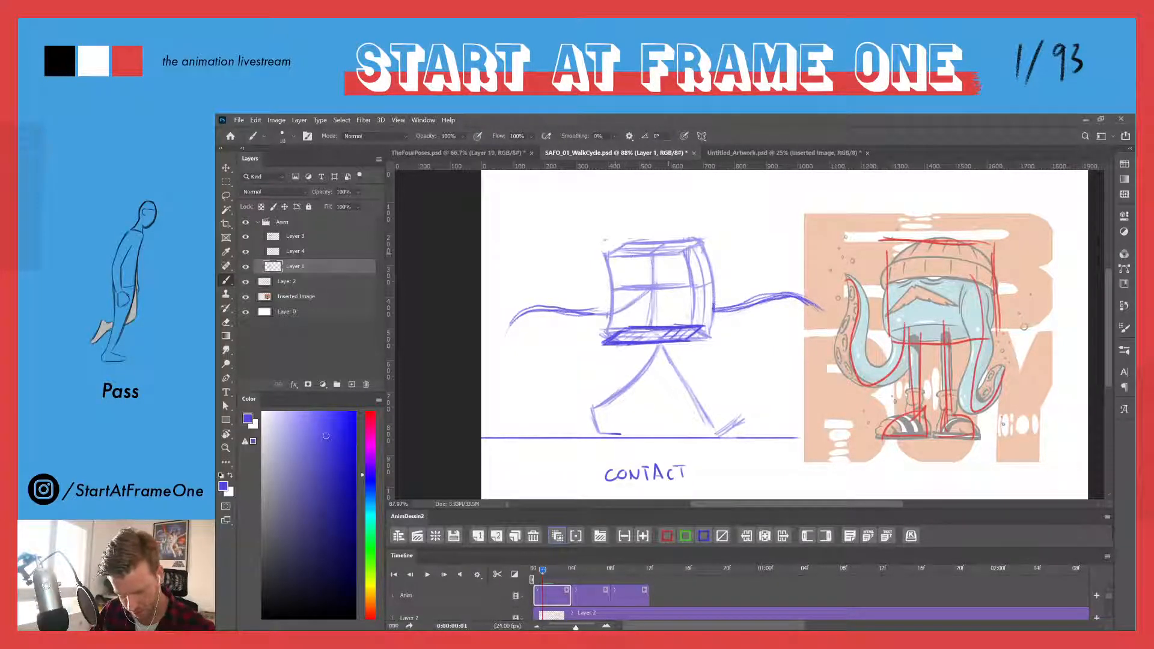
mouse_move(667, 255)
left_mouse_down()
mouse_move(598, 255)
mouse_move(709, 236)
mouse_move(645, 238)
mouse_move(699, 238)
left_mouse_up()
mouse_move(636, 242)
left_mouse_down()
mouse_move(710, 237)
mouse_move(700, 311)
left_mouse_up()
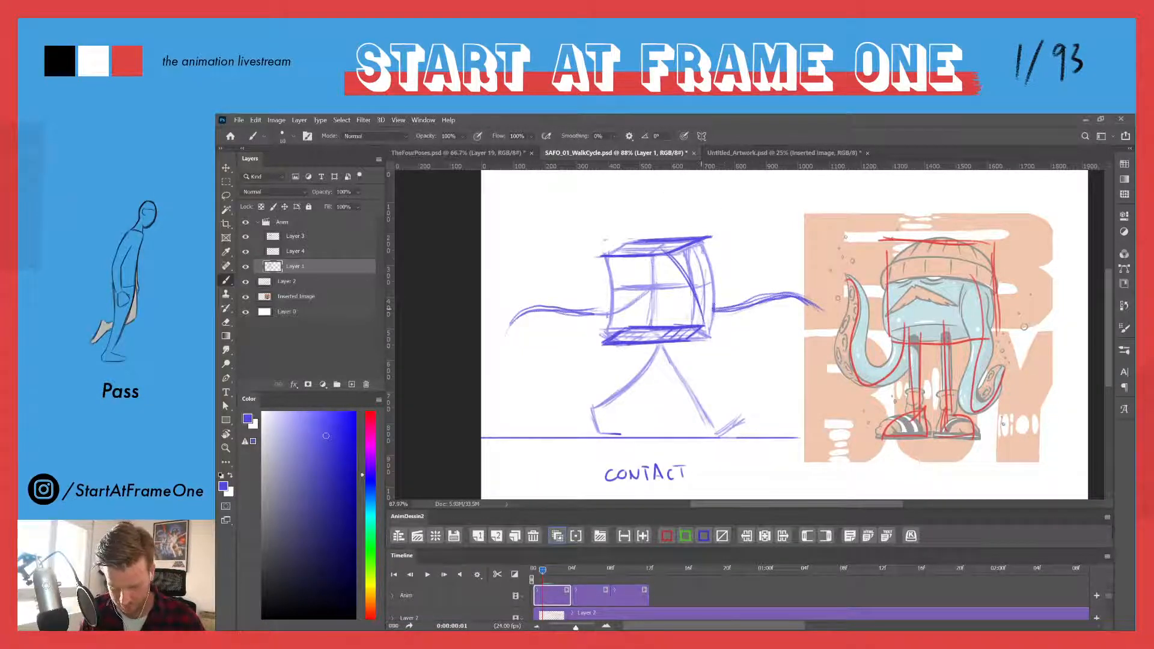
left_click_drag(708, 240, 703, 303)
left_click_drag(665, 251, 699, 321)
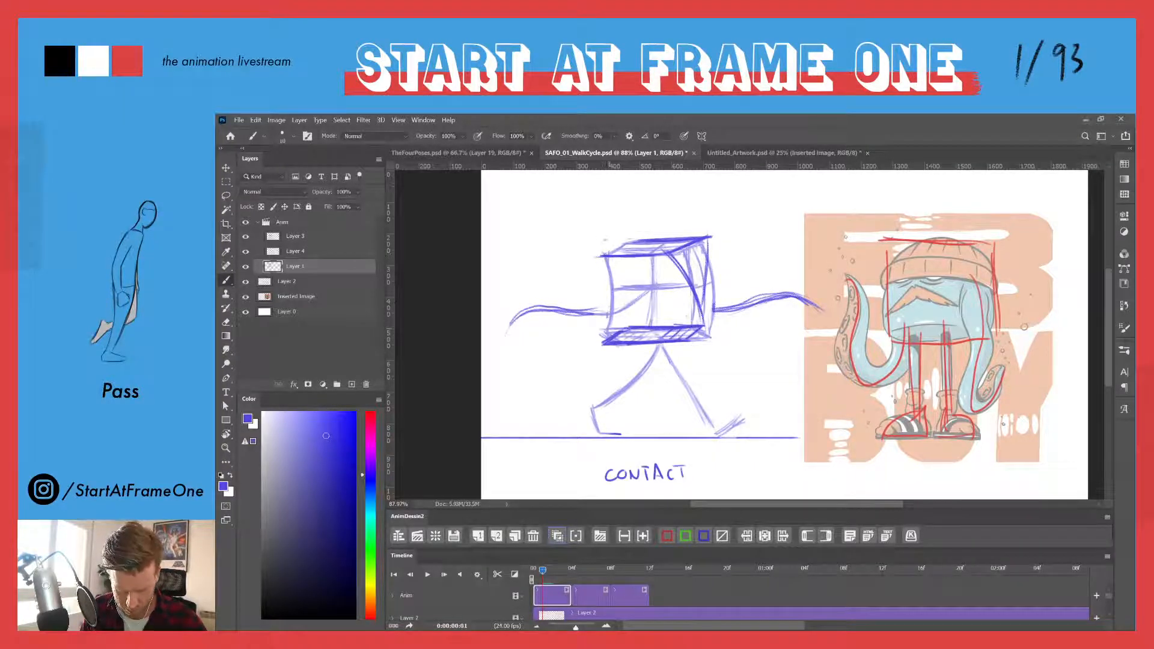
- Lightly erase the first contact box's front face, and redraw its left side with bowed edges and light hatching
key("e")
mouse_move(606, 258)
left_mouse_down()
mouse_move(604, 332)
mouse_move(653, 275)
mouse_move(659, 304)
mouse_move(680, 295)
mouse_move(687, 253)
mouse_move(707, 287)
mouse_move(714, 279)
mouse_move(713, 320)
left_mouse_up()
mouse_move(663, 243)
left_mouse_down()
mouse_move(601, 249)
mouse_move(626, 326)
left_mouse_up()
key("b")
mouse_move(599, 256)
left_mouse_down()
mouse_move(625, 323)
mouse_move(601, 265)
mouse_move(627, 319)
mouse_move(603, 242)
mouse_move(627, 238)
mouse_move(604, 340)
left_mouse_up()
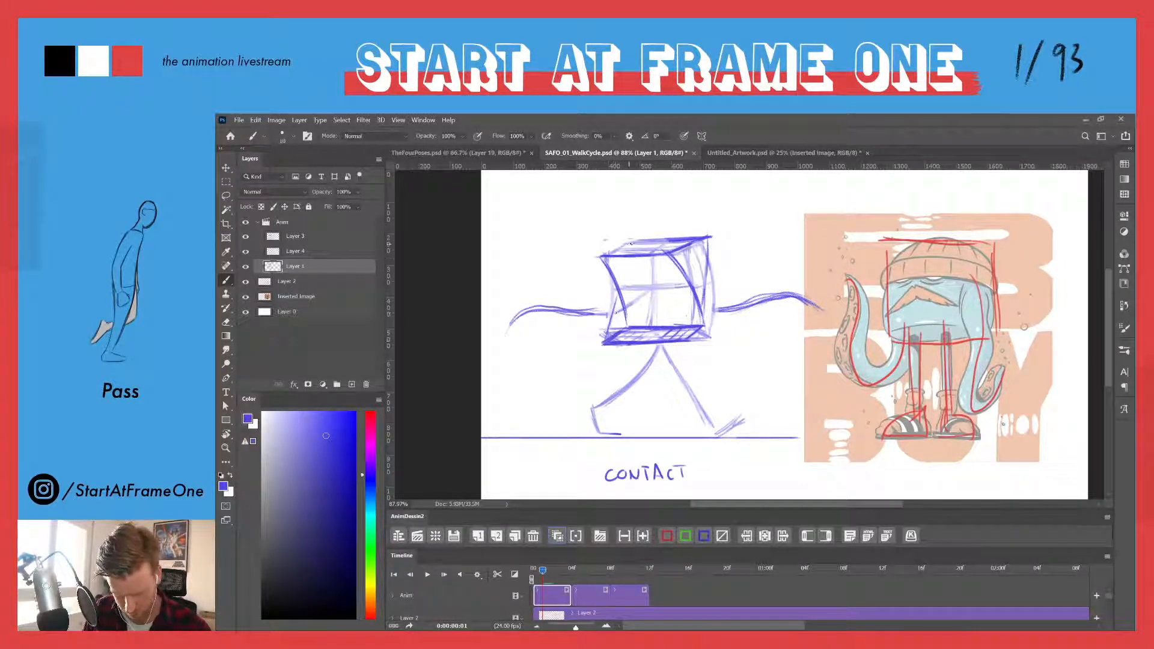
mouse_move(631, 244)
left_mouse_down()
mouse_move(600, 256)
mouse_move(644, 239)
left_mouse_up()
mouse_move(614, 284)
left_mouse_down()
mouse_move(603, 339)
mouse_move(614, 298)
left_mouse_up()
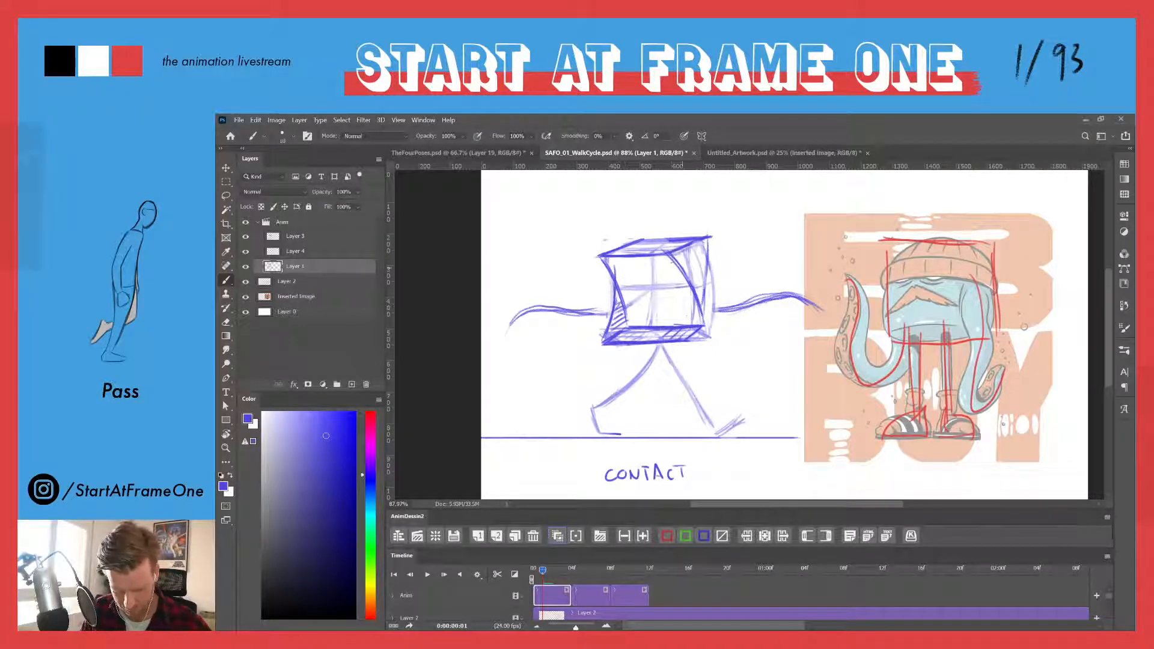
- Shade the strip along the front face's curved right edge and darken the first contact box's outer right edge
left_click_drag(691, 258, 674, 284)
left_click_drag(702, 310, 700, 325)
left_click_drag(689, 254, 678, 279)
left_click_drag(697, 292, 693, 322)
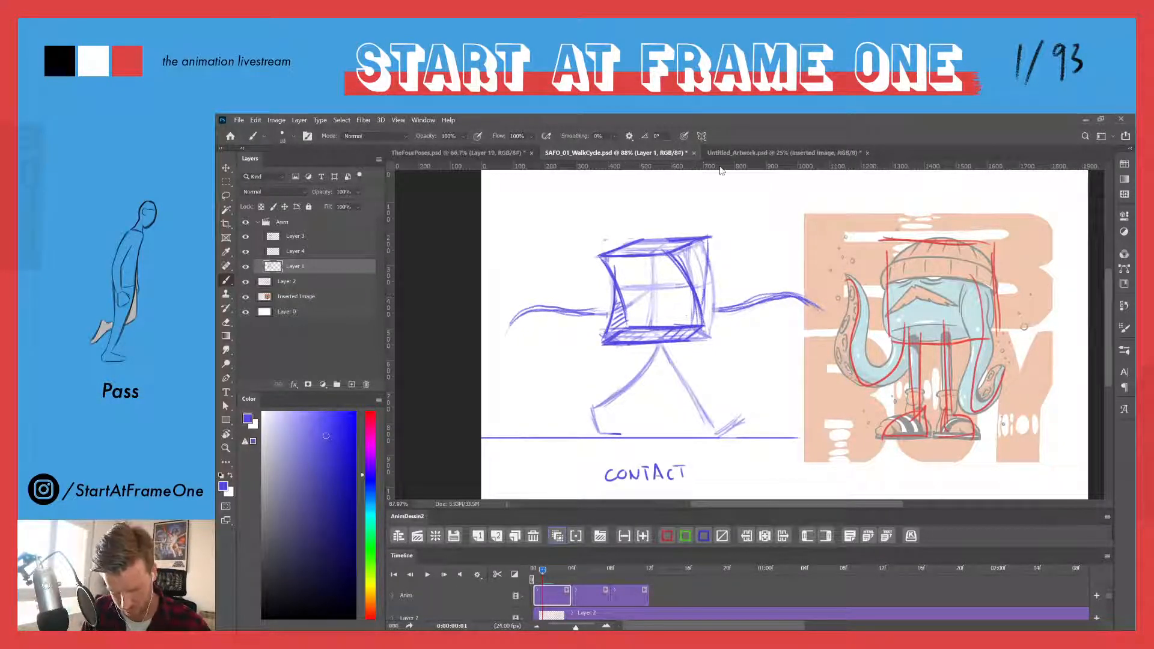
left_click_drag(702, 257, 705, 308)
left_click_drag(707, 234, 709, 300)
left_click_drag(706, 298, 705, 318)
left_click_drag(704, 260, 707, 323)
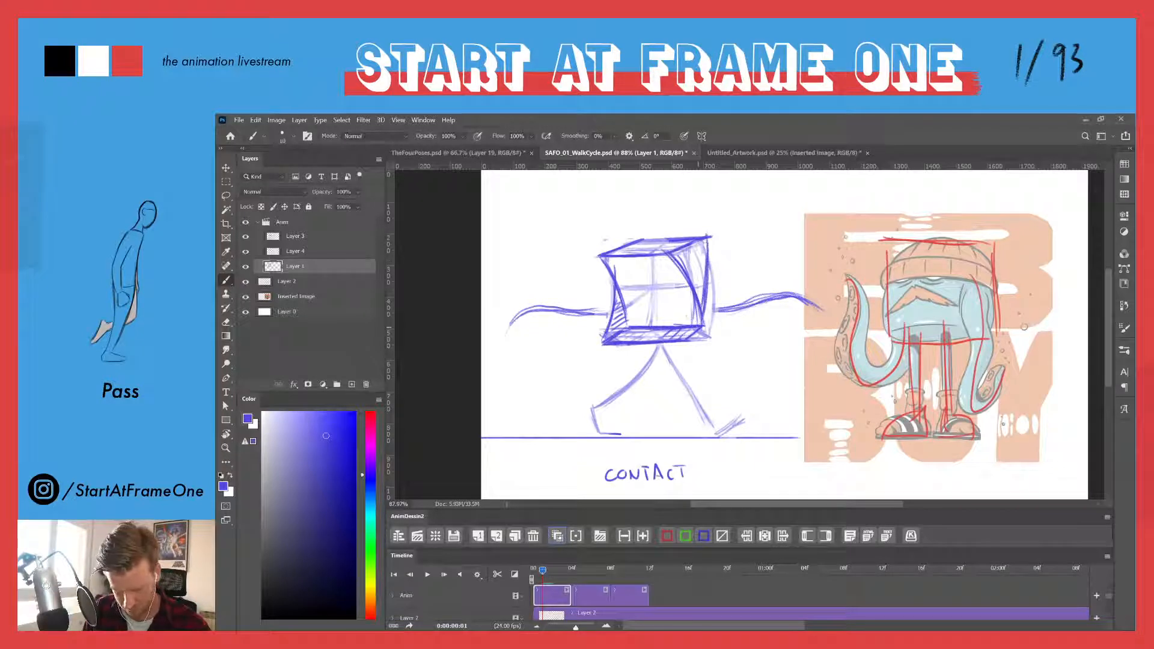
- Draw curved centre lines on the first contact box's front face and extend the left arm's line to their crossing
mouse_move(650, 260)
left_mouse_down()
mouse_move(656, 307)
mouse_move(644, 325)
mouse_move(692, 289)
left_mouse_up()
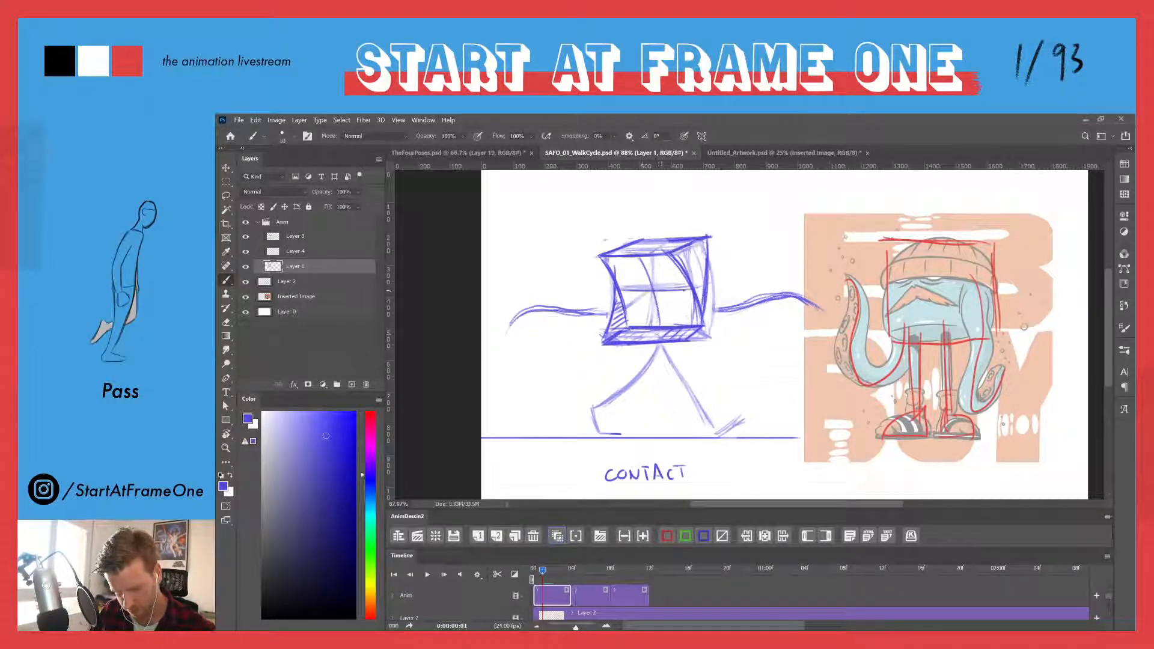
mouse_move(616, 286)
left_mouse_down()
mouse_move(692, 290)
mouse_move(652, 287)
mouse_move(580, 313)
left_mouse_up()
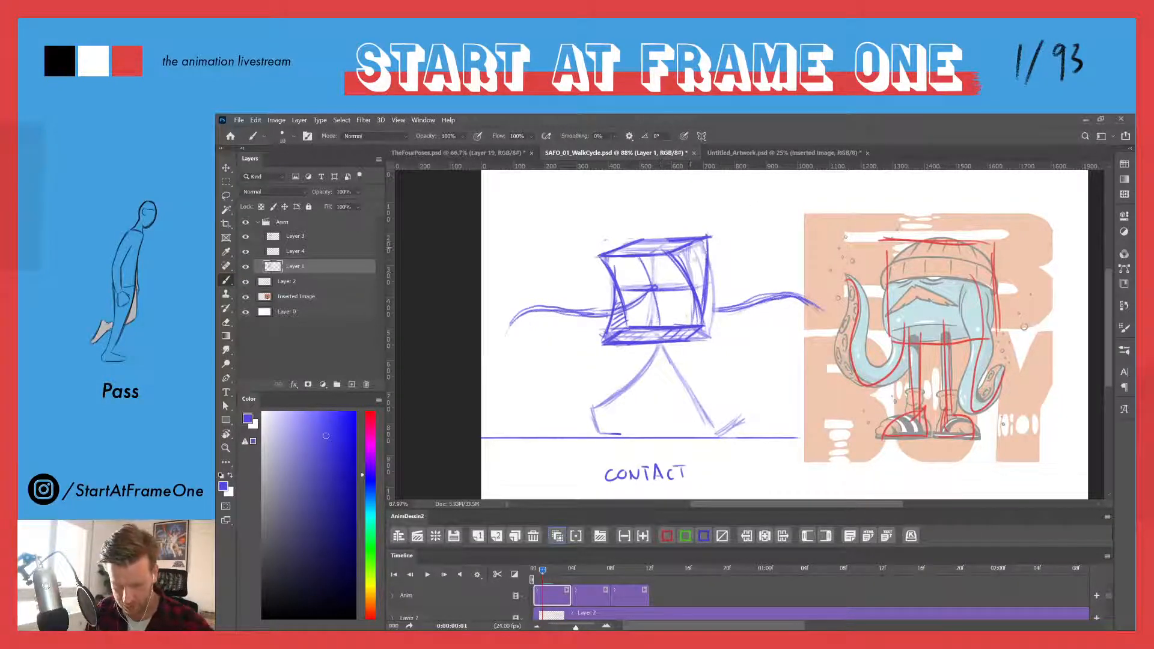
- Add shading strokes down the first contact box's right side panel
left_click_drag(691, 249, 698, 283)
left_click_drag(694, 254, 700, 290)
left_click_drag(691, 249, 698, 326)
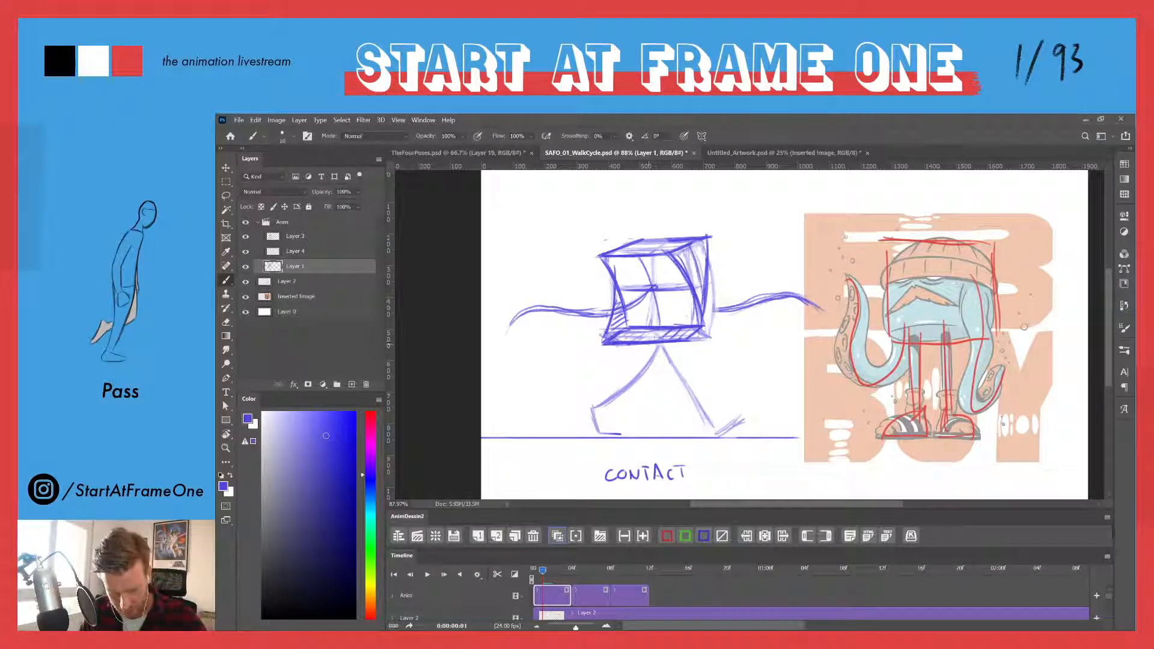
- Darken the hip area under the first contact box and outline the straight front leg with two parallel lines
mouse_move(653, 336)
left_mouse_down()
mouse_move(690, 331)
mouse_move(643, 340)
mouse_move(719, 422)
left_mouse_up()
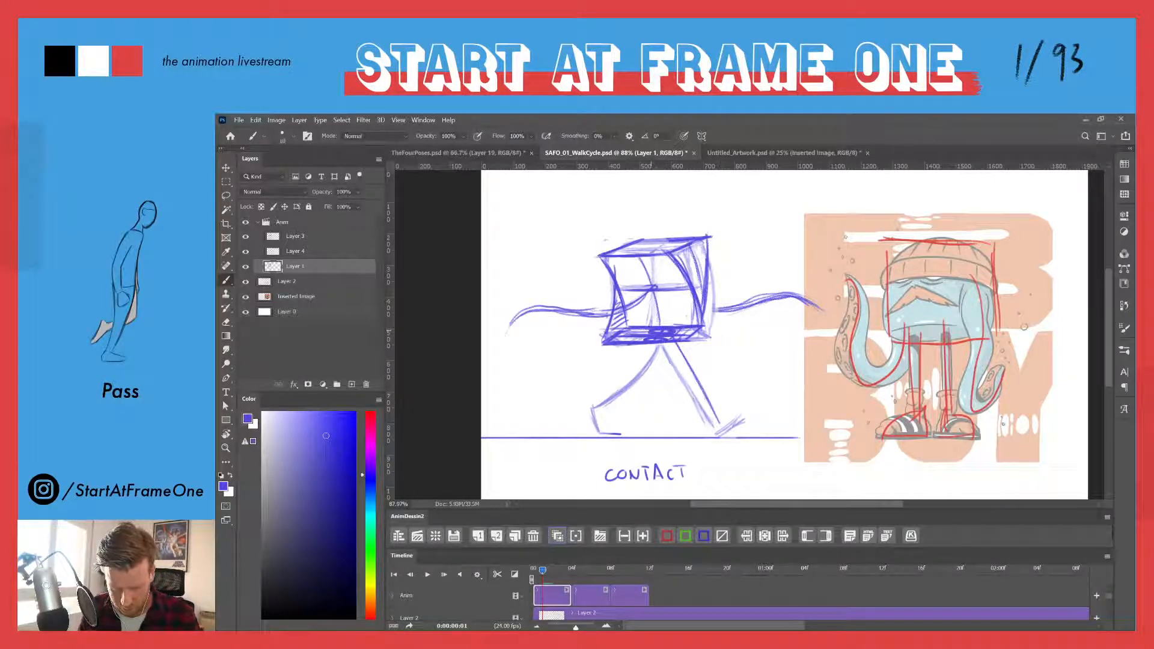
left_click_drag(656, 344, 695, 403)
left_click_drag(657, 346, 712, 426)
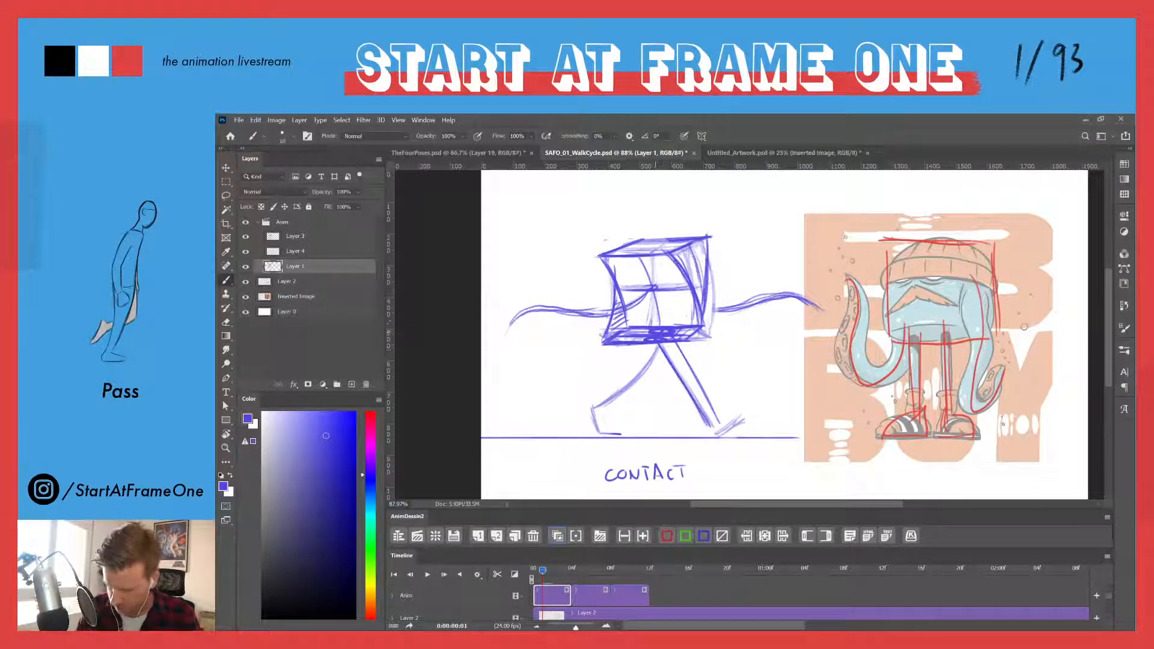
key("e")
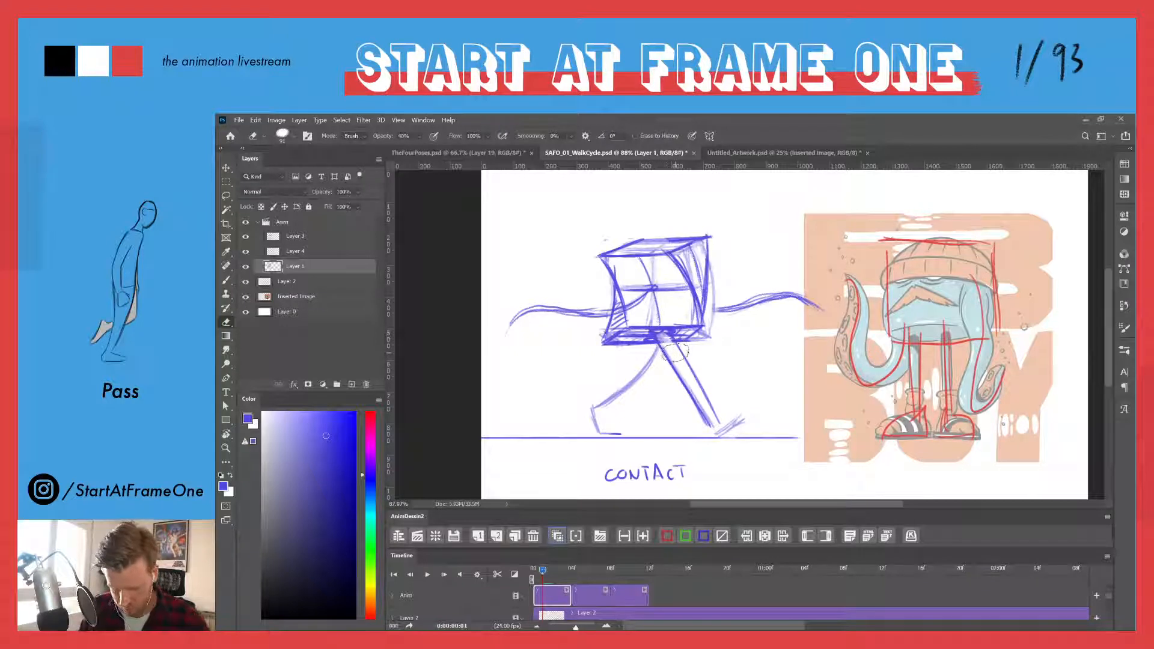
- Outline the first contact pose's bent rear leg with curved double lines from hip to heel
key("b")
left_click_drag(648, 342, 609, 393)
left_click_drag(647, 346, 595, 402)
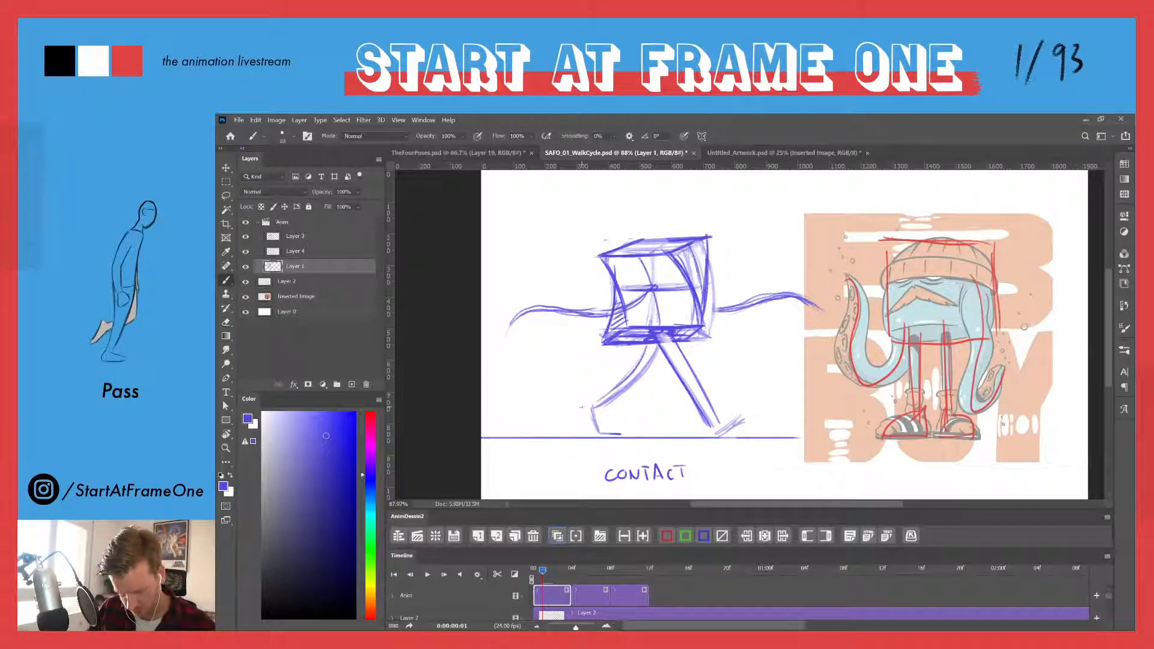
left_click_drag(655, 348, 594, 413)
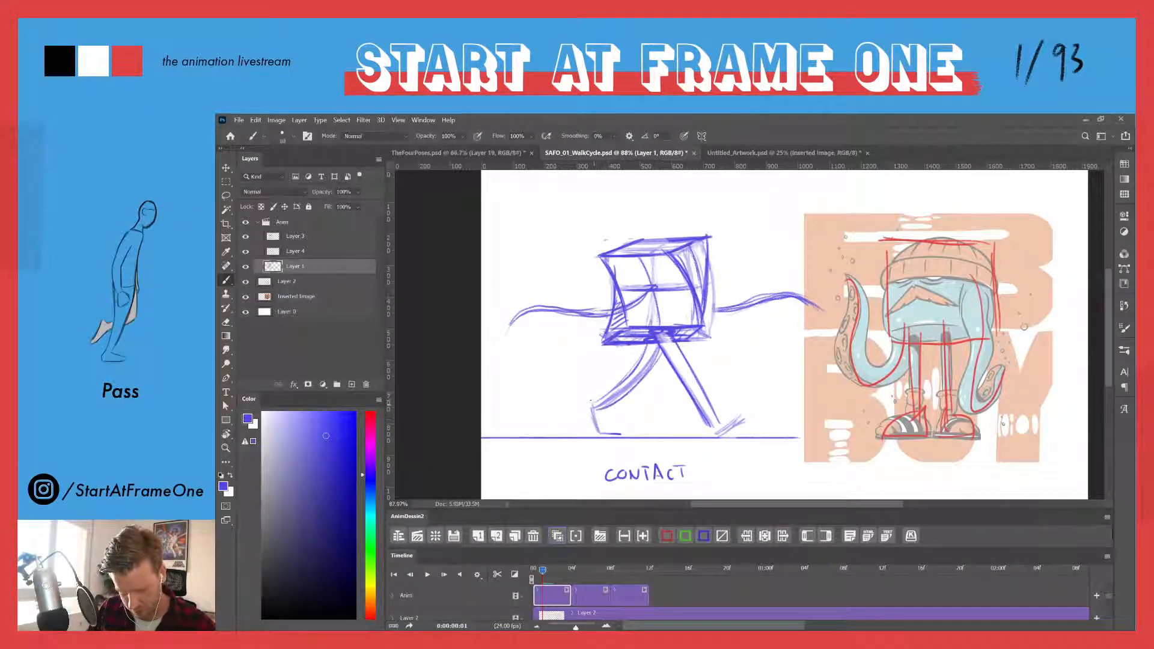
- Draw the first contact pose's two shoes, the front one tilted up on its heel and the rear one flat on the ground line
mouse_move(715, 420)
left_mouse_down()
mouse_move(754, 406)
mouse_move(702, 438)
mouse_move(756, 401)
left_mouse_up()
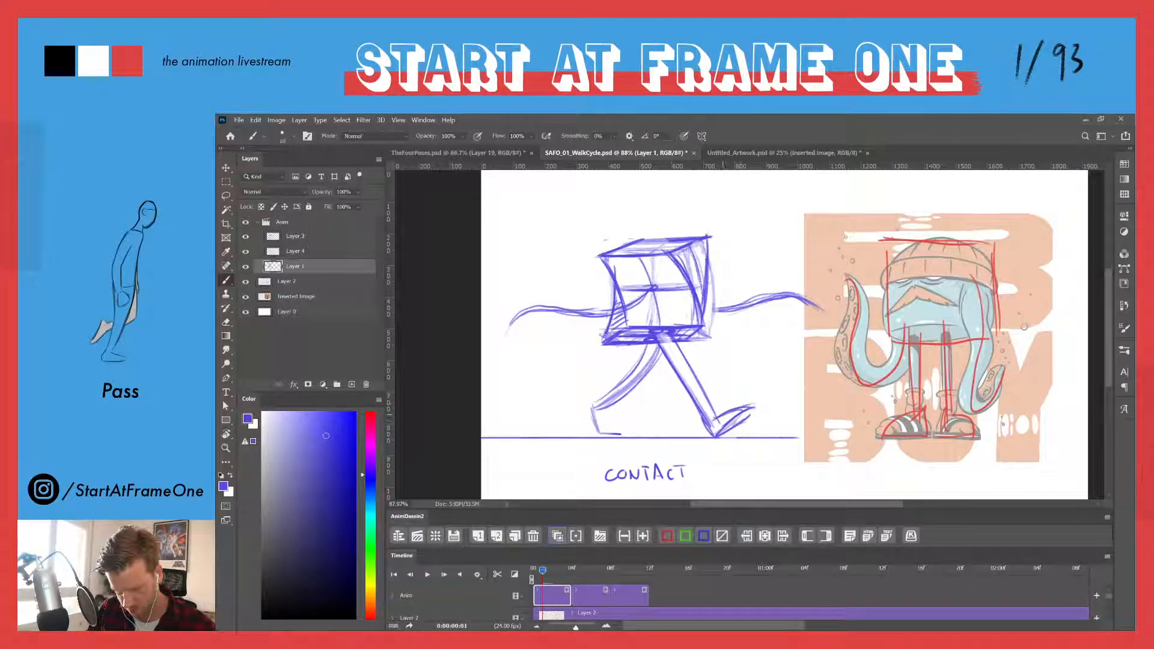
mouse_move(599, 409)
left_mouse_down()
mouse_move(624, 434)
mouse_move(587, 435)
mouse_move(585, 406)
mouse_move(598, 438)
left_mouse_up()
left_click_drag(583, 407, 605, 399)
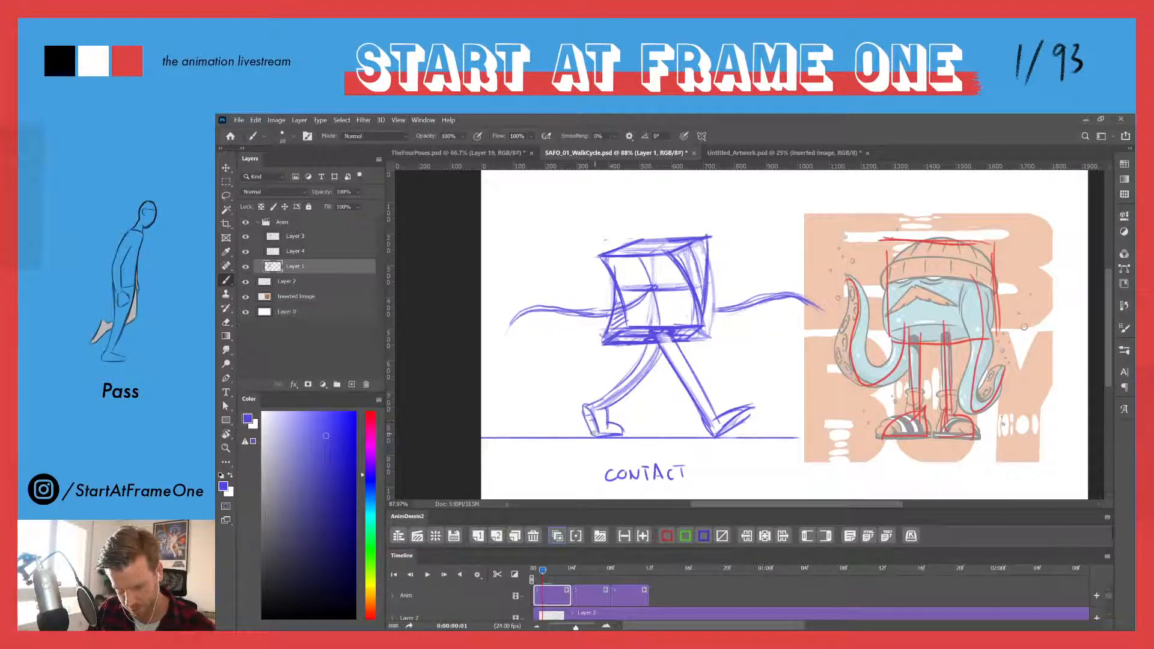
- Shade the first contact pose's rear leg with hatching strokes and reinforce the left arm's line across the box
left_click_drag(656, 344, 605, 397)
left_click_drag(625, 390, 599, 406)
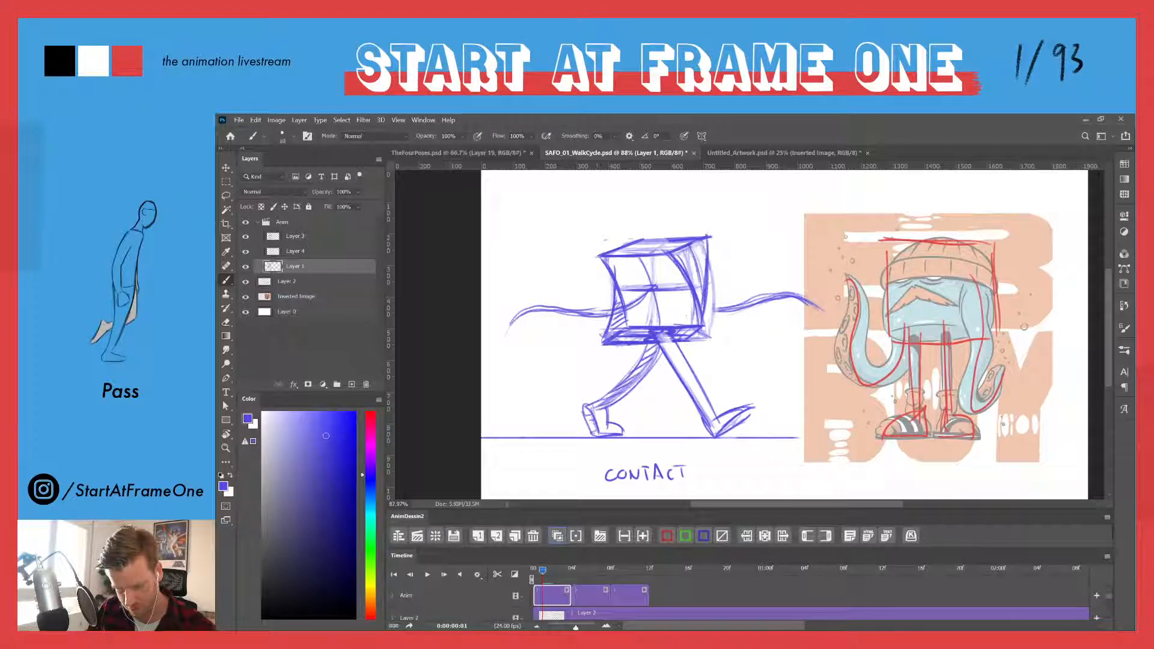
left_click_drag(650, 291, 626, 307)
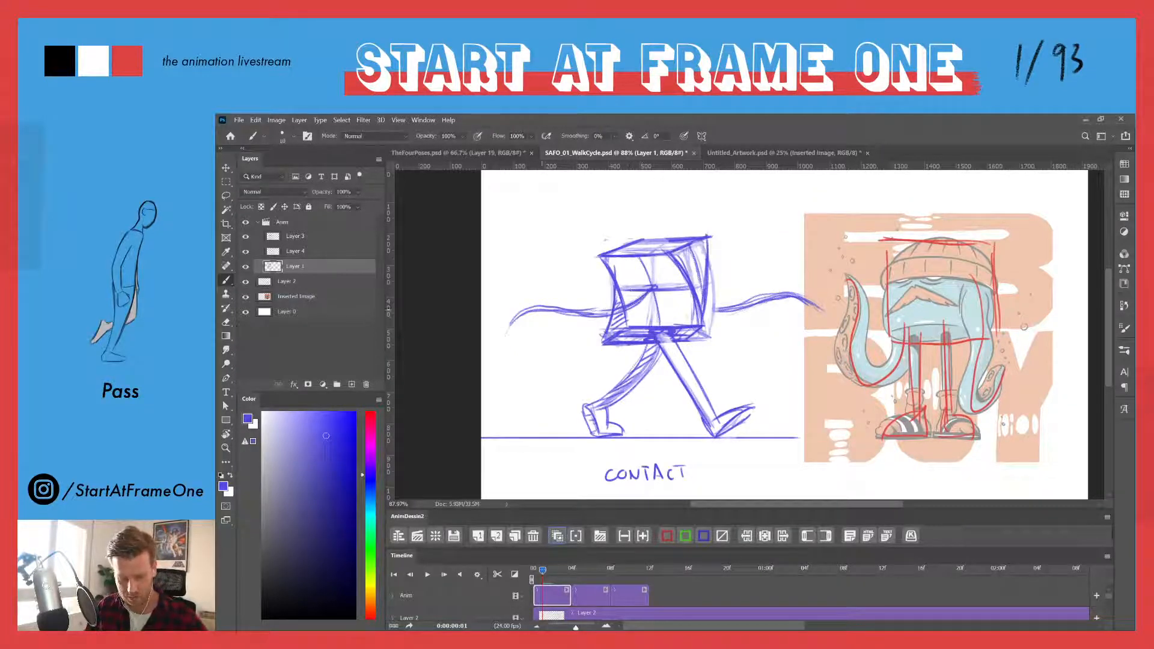
- Compare the two contact drawings and fade the second contact's box with the Eraser into a light guide
left_click_drag(543, 569, 630, 551)
left_click(625, 595)
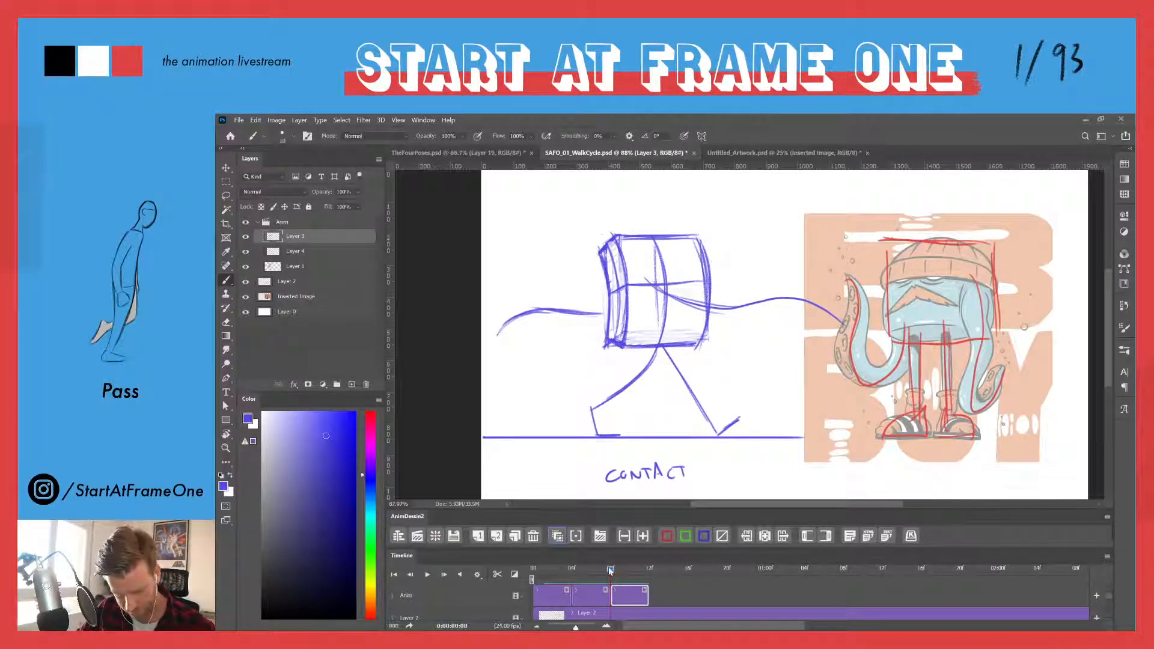
left_click_drag(610, 570, 561, 571)
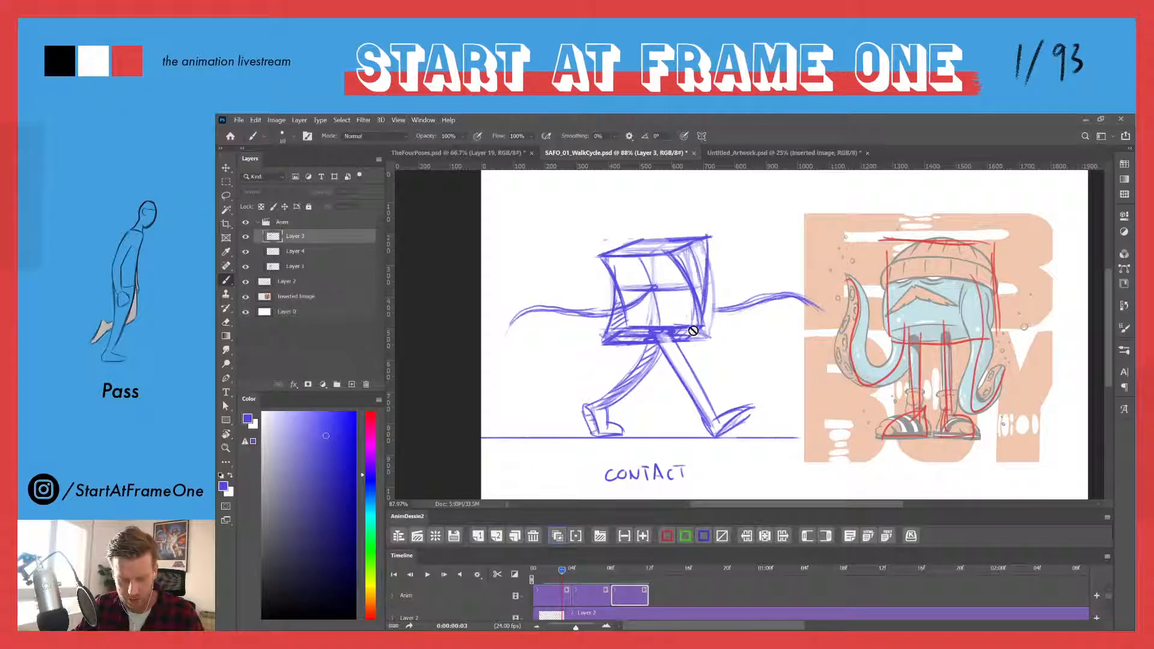
left_click(610, 570)
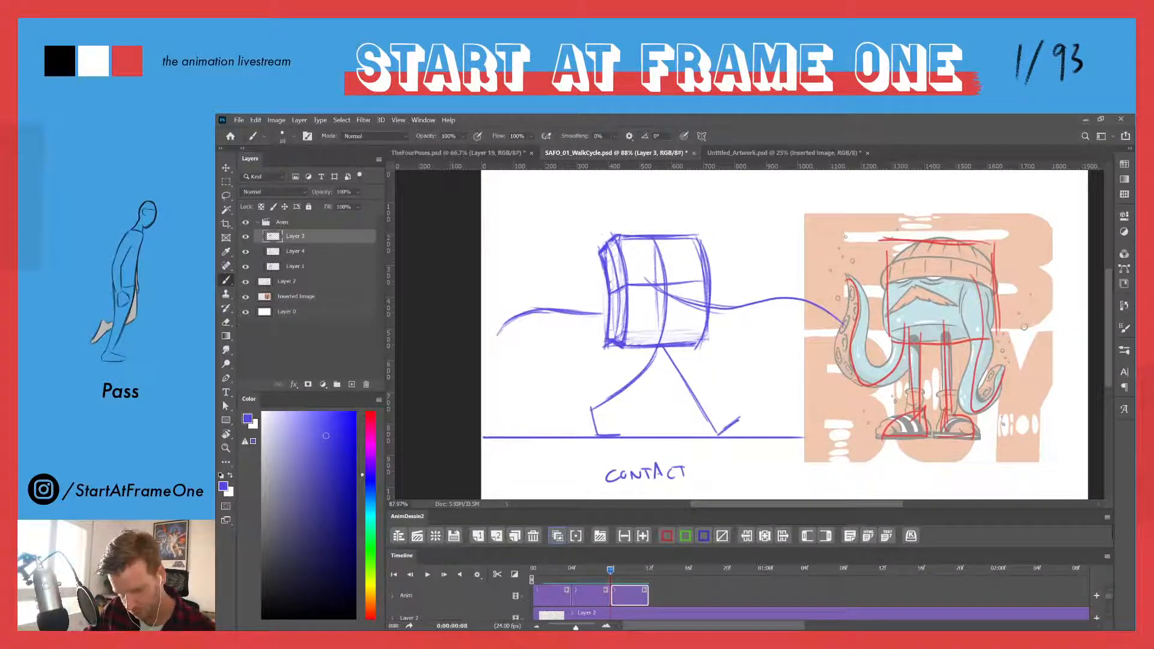
key("e")
mouse_move(696, 262)
left_mouse_down()
mouse_move(703, 282)
mouse_move(685, 322)
mouse_move(668, 259)
mouse_move(637, 231)
mouse_move(613, 300)
mouse_move(594, 223)
mouse_move(618, 233)
mouse_move(667, 328)
mouse_move(712, 318)
mouse_move(691, 219)
mouse_move(613, 342)
mouse_move(641, 275)
mouse_move(695, 229)
left_mouse_up()
key("b")
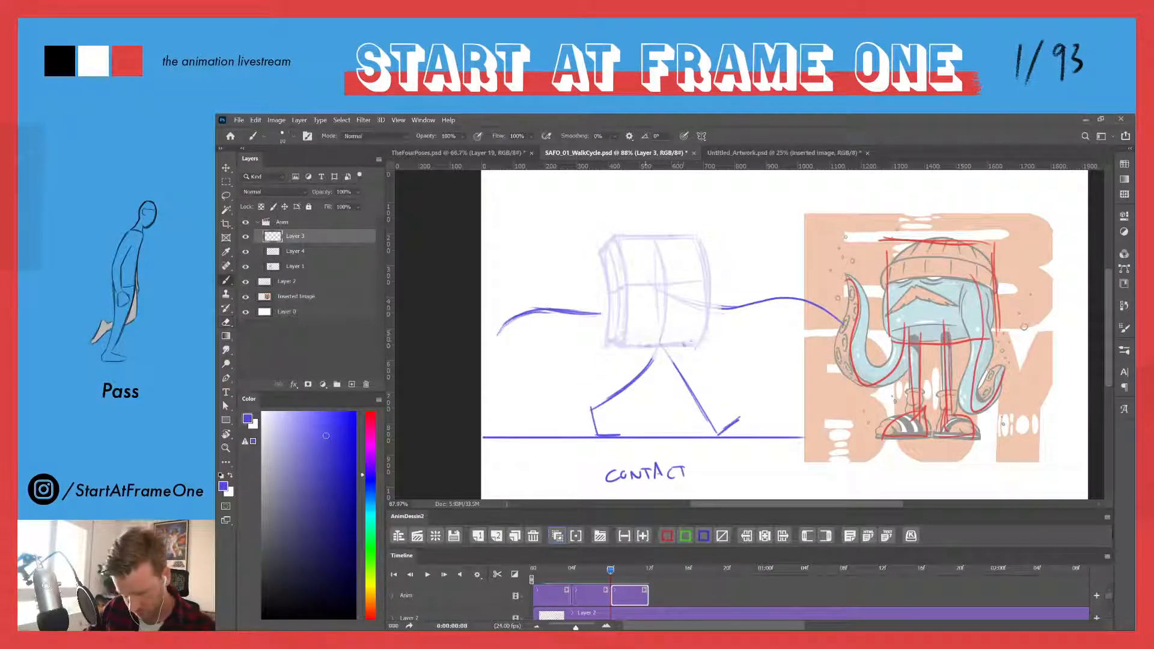
- Try redrawing the second contact box with a thin underside panel and a new top edge, and fade those lines
left_click_drag(683, 345, 609, 346)
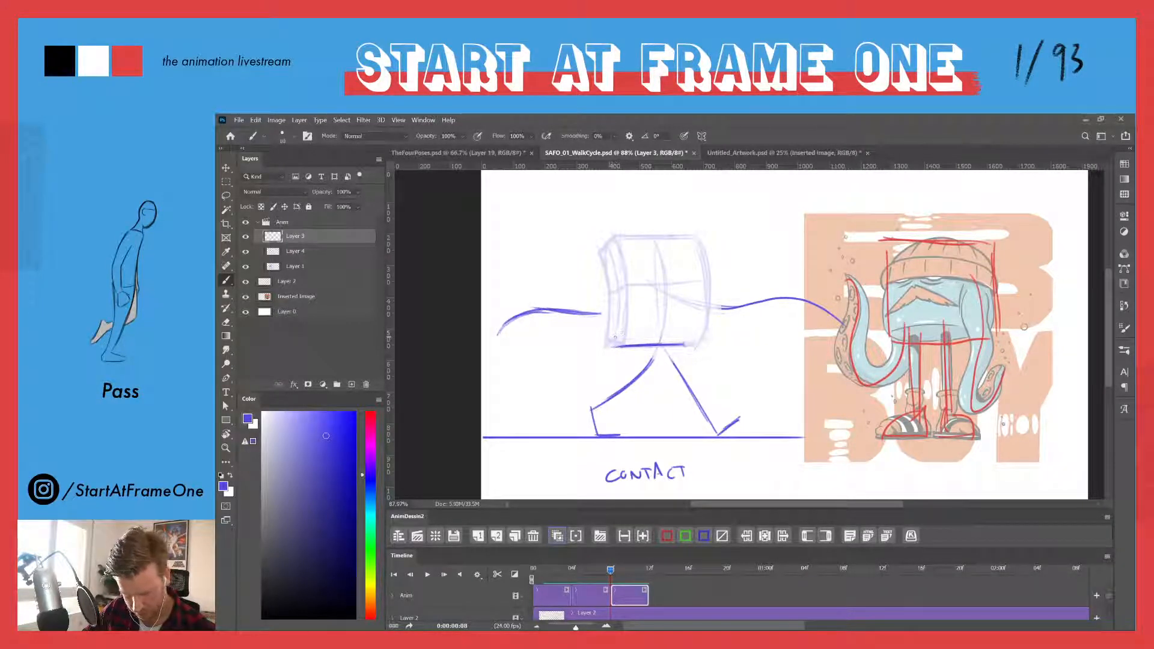
mouse_move(614, 336)
left_mouse_down()
mouse_move(691, 334)
mouse_move(674, 340)
mouse_move(684, 345)
left_mouse_up()
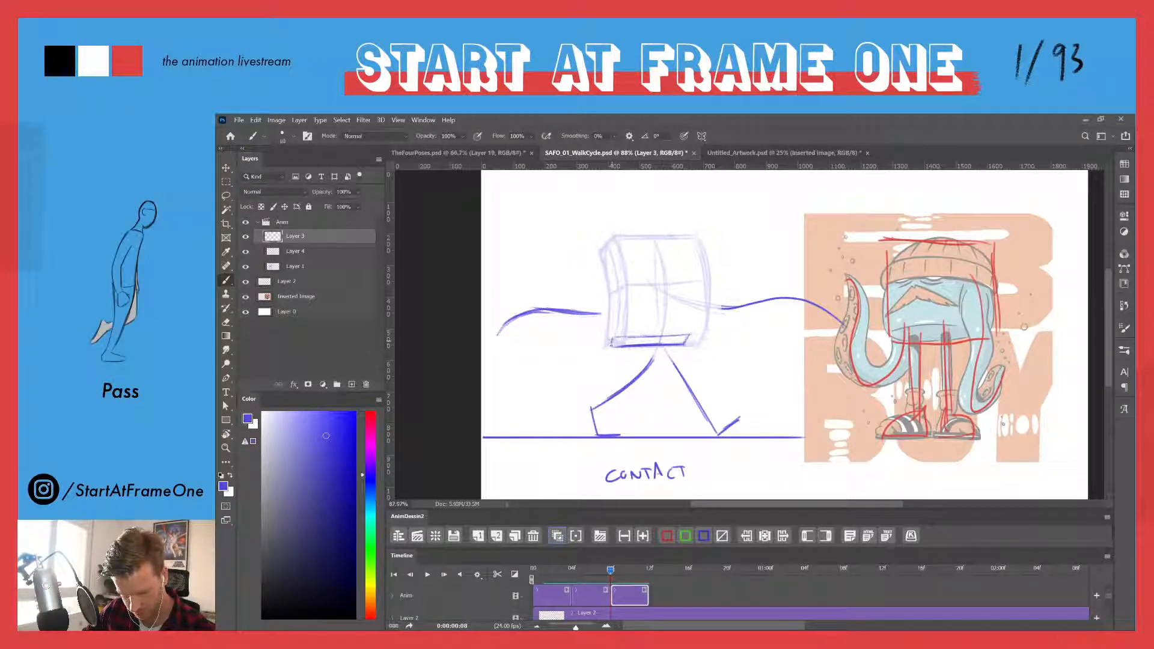
left_click_drag(611, 341, 611, 347)
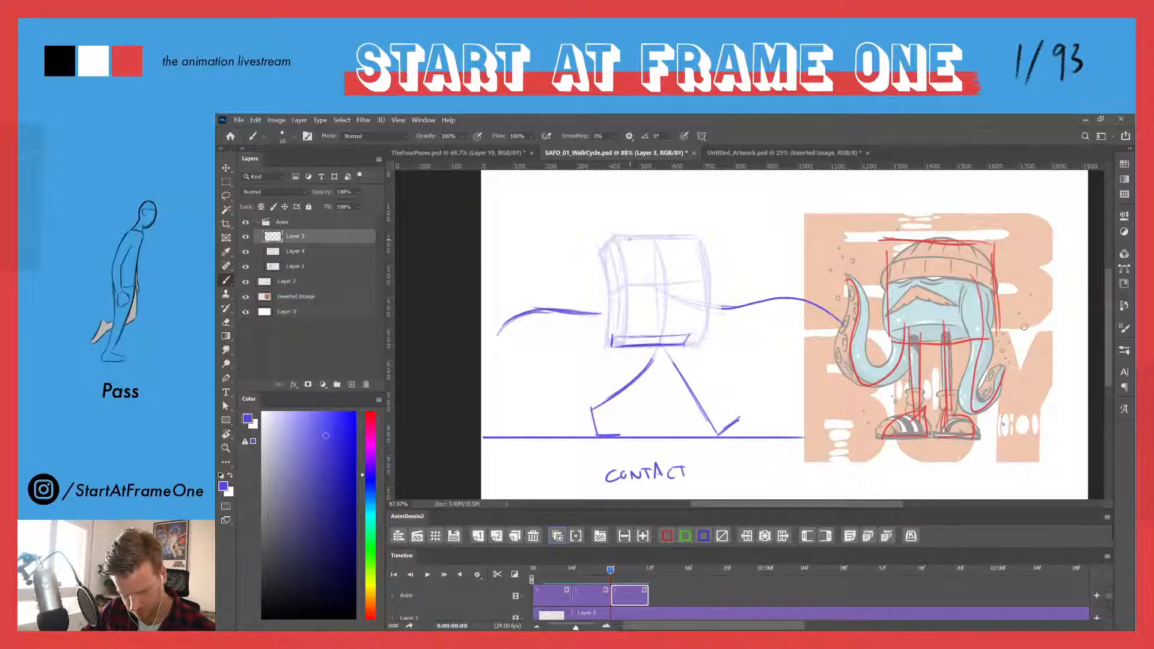
key("e")
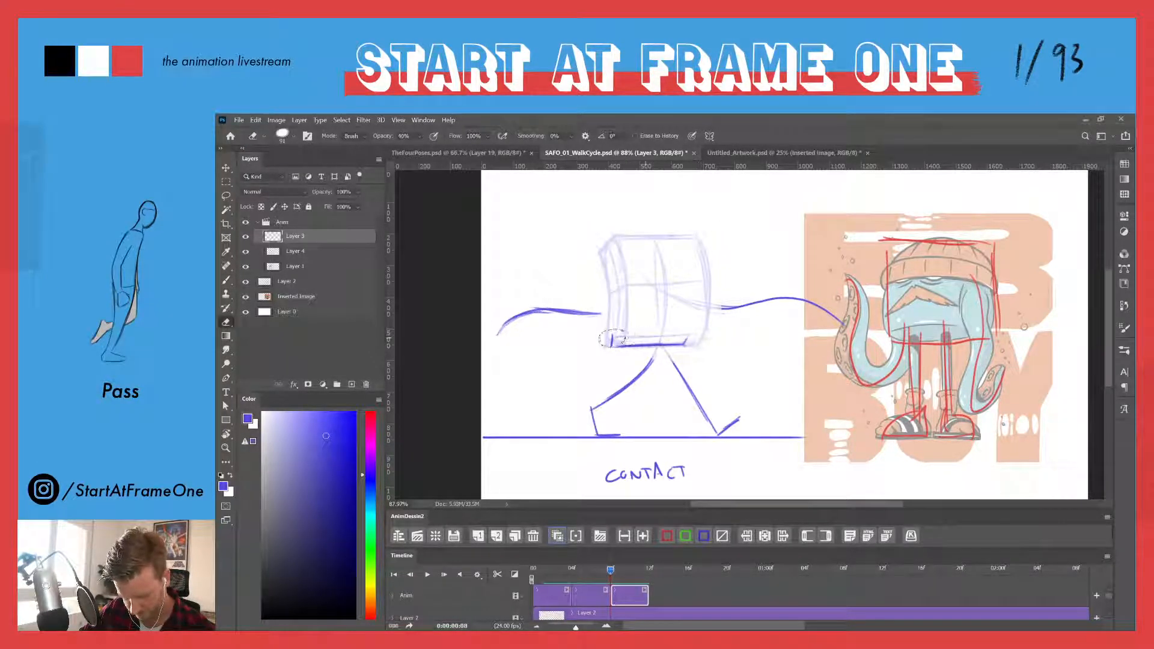
key("b")
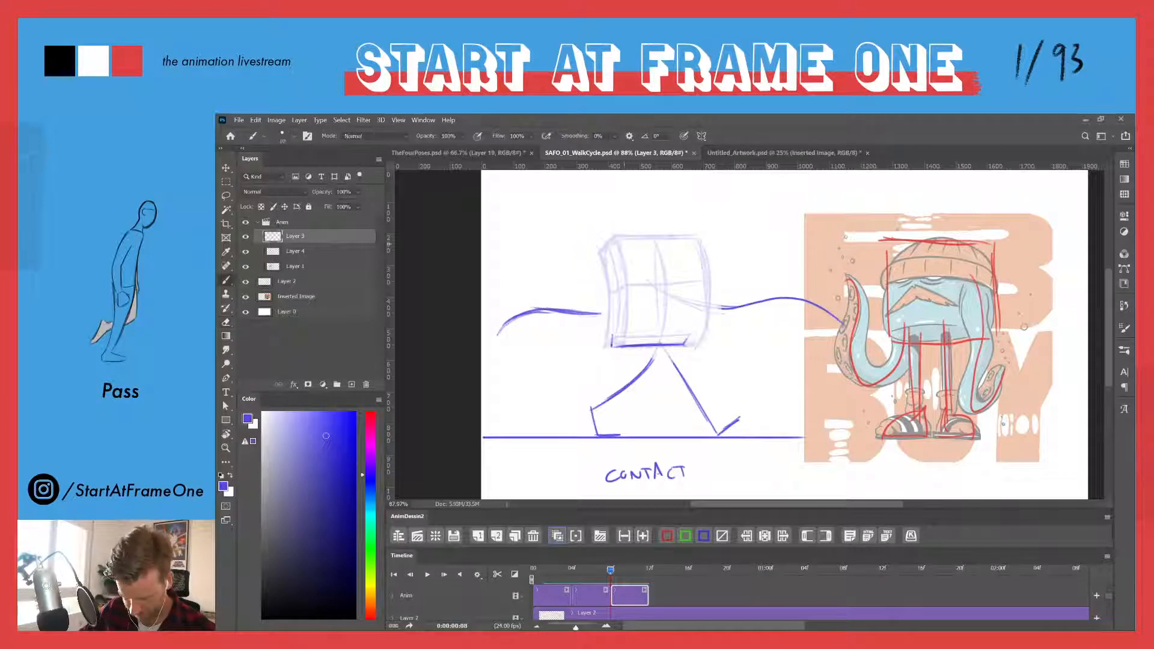
left_click_drag(631, 237, 709, 235)
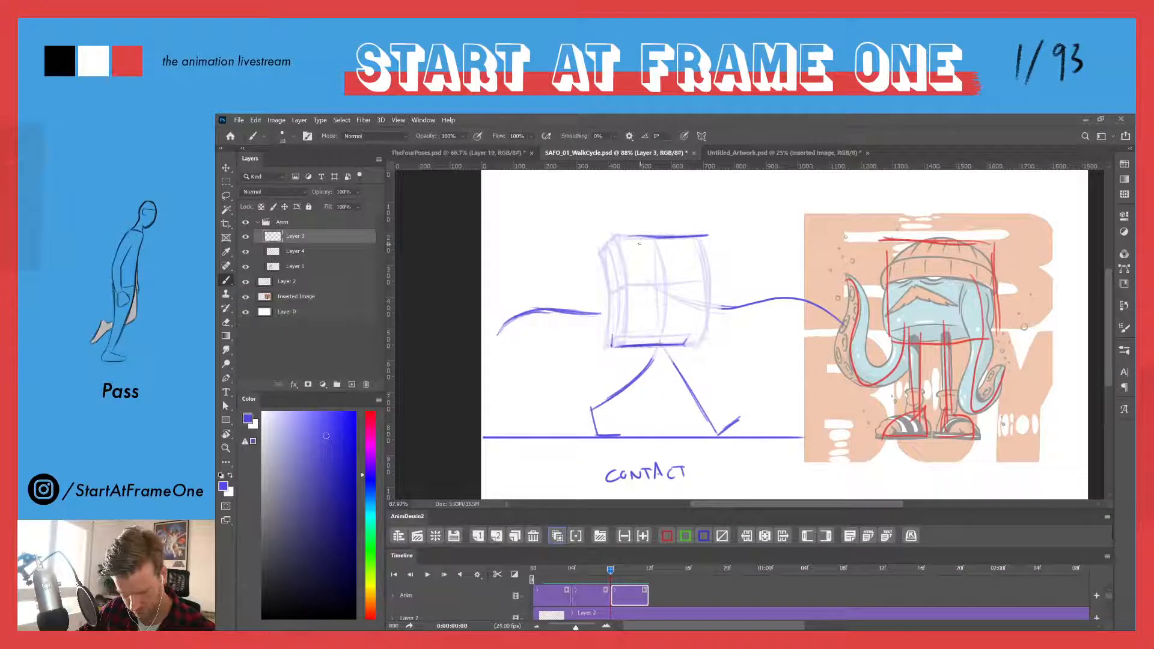
key("e")
mouse_move(712, 233)
left_mouse_down()
mouse_move(627, 242)
mouse_move(703, 233)
left_mouse_up()
left_click_drag(698, 334, 604, 350)
left_click_drag(714, 323, 640, 348)
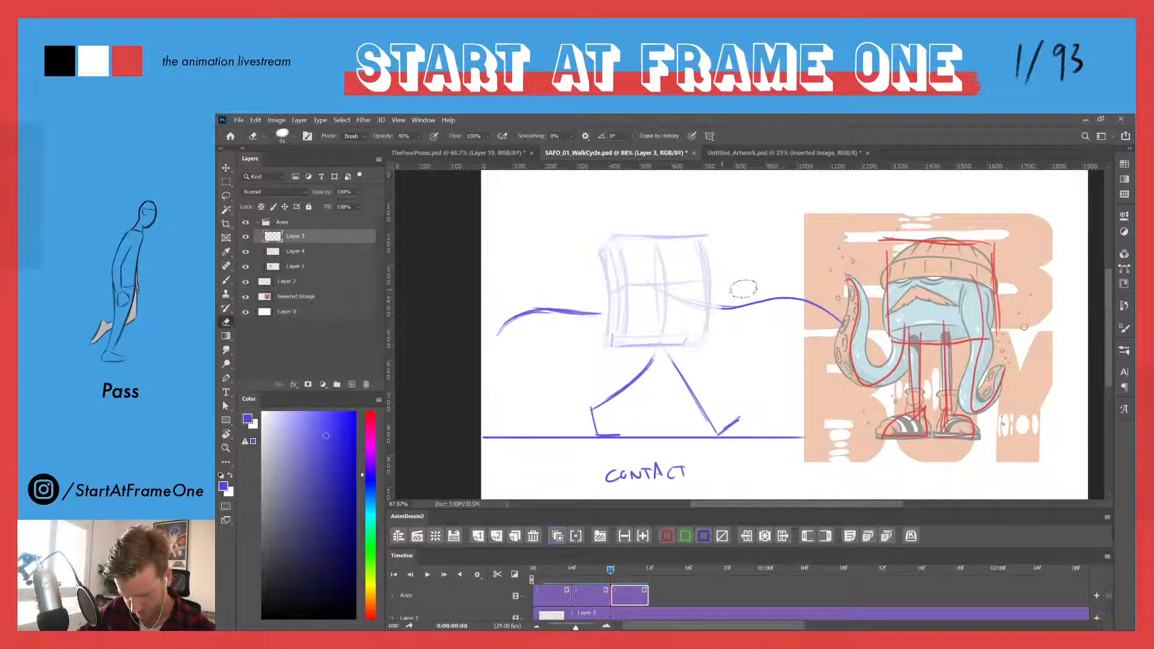
- Undo the trial underside and top-edge strokes on the second contact's box back to the faded guide
key("b")
key("ctrl+z")
key("ctrl+z")
key("ctrl+z")
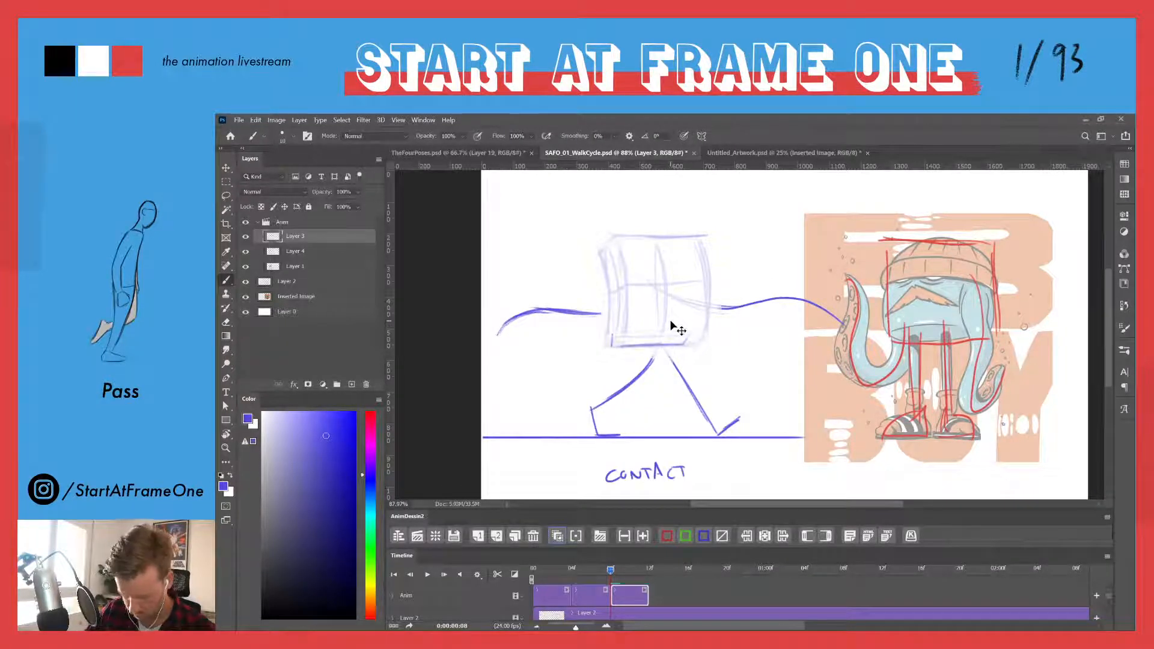
key("ctrl+z")
key("ctrl+z")
key("ctrl+z")
key("ctrl+z")
key("ctrl+z")
key("ctrl+z")
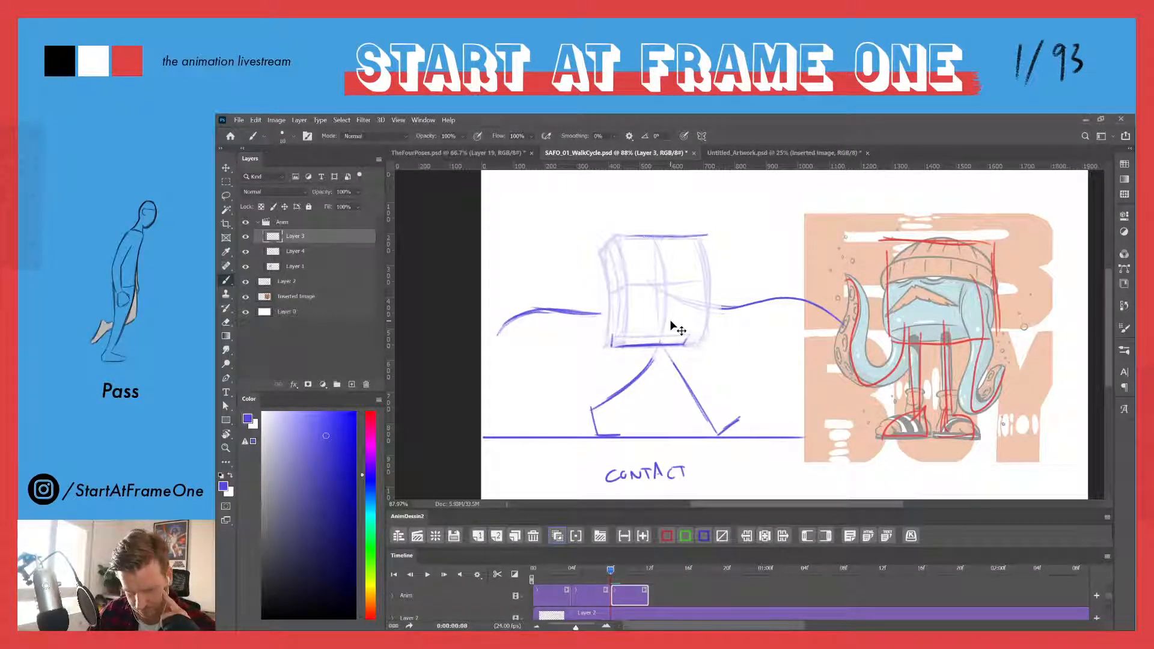
key("ctrl+z")
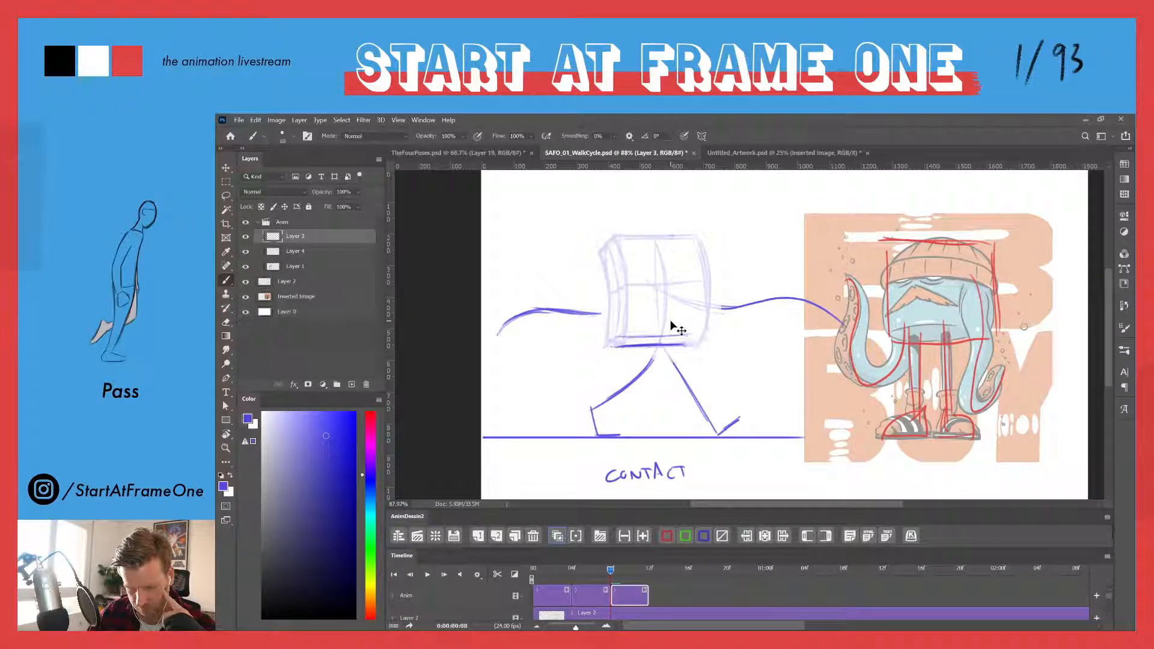
key("ctrl+z")
key("ctrl+z")
key("ctrl+z")
key("ctrl+z")
key("ctrl+z")
key("ctrl+z")
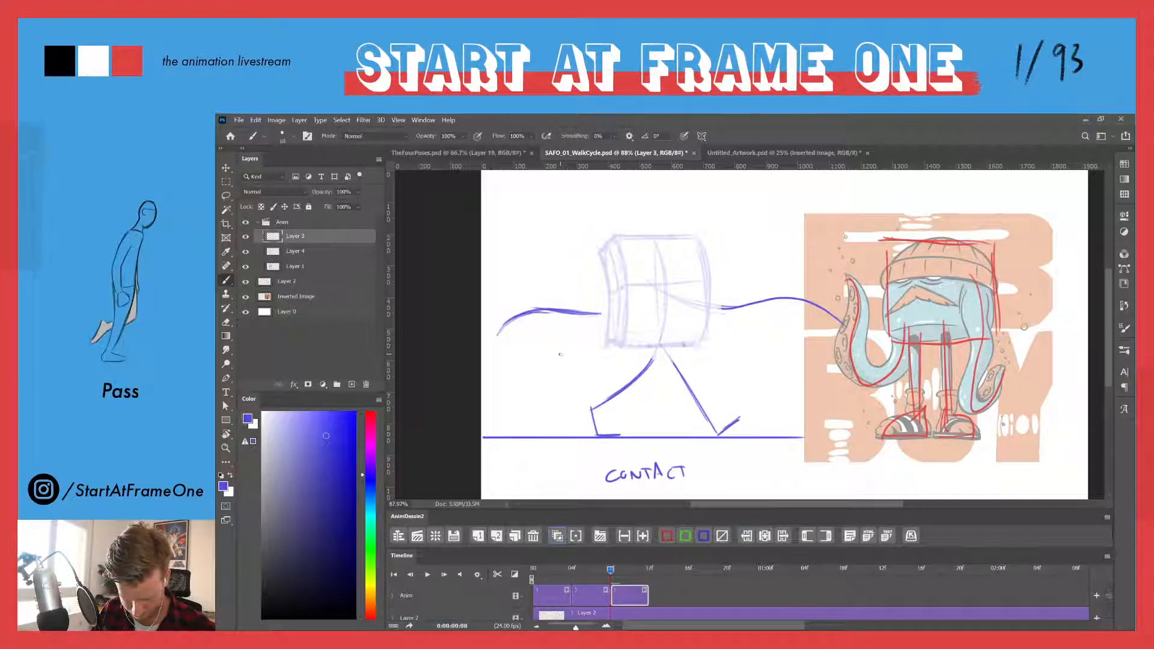
- Over the faded guide, redraw the second contact box's top edges, bottom edge and inward-curving right side
left_click(562, 569)
left_click_drag(561, 570, 620, 569)
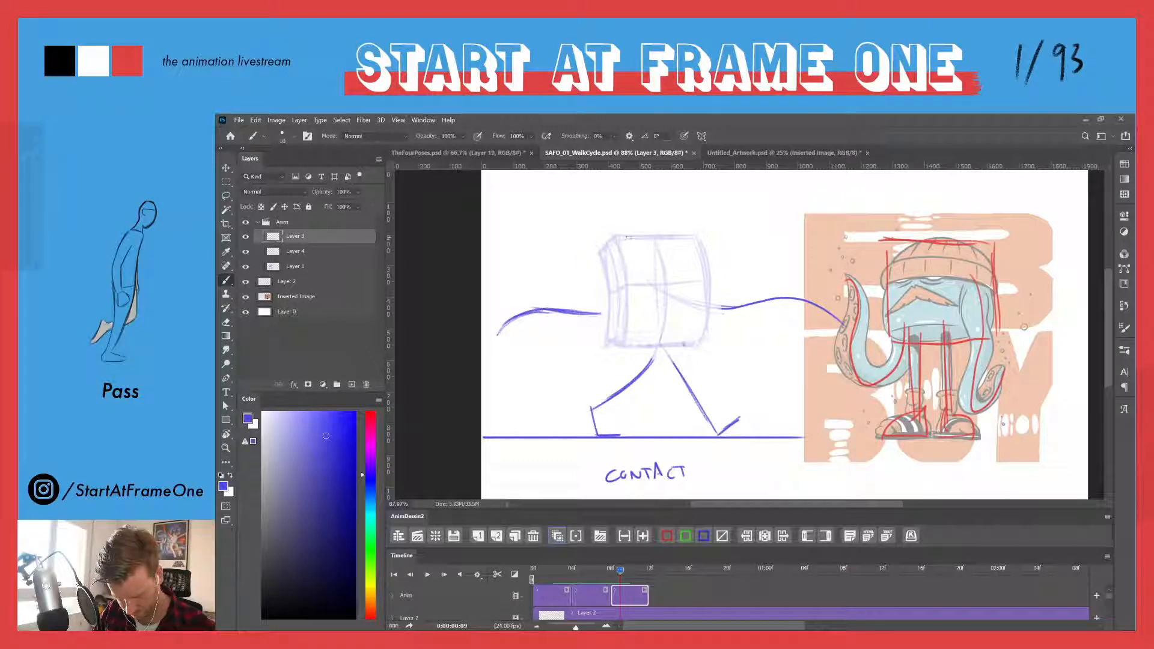
left_click(679, 237)
left_click_drag(632, 237, 711, 235)
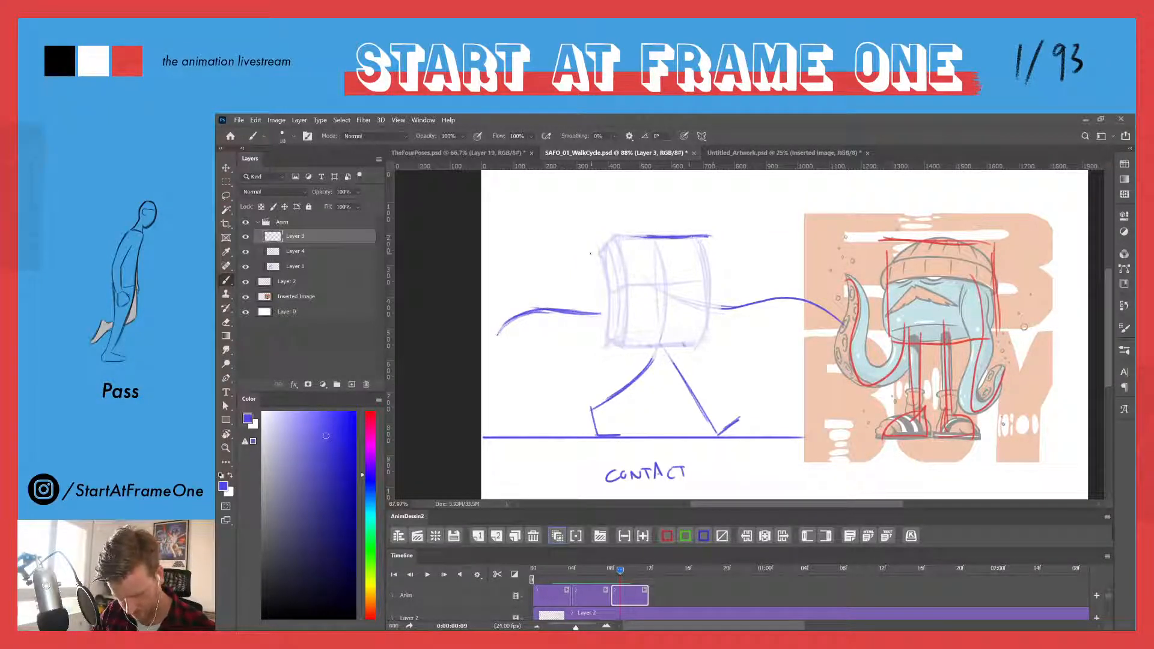
left_click_drag(601, 250, 639, 238)
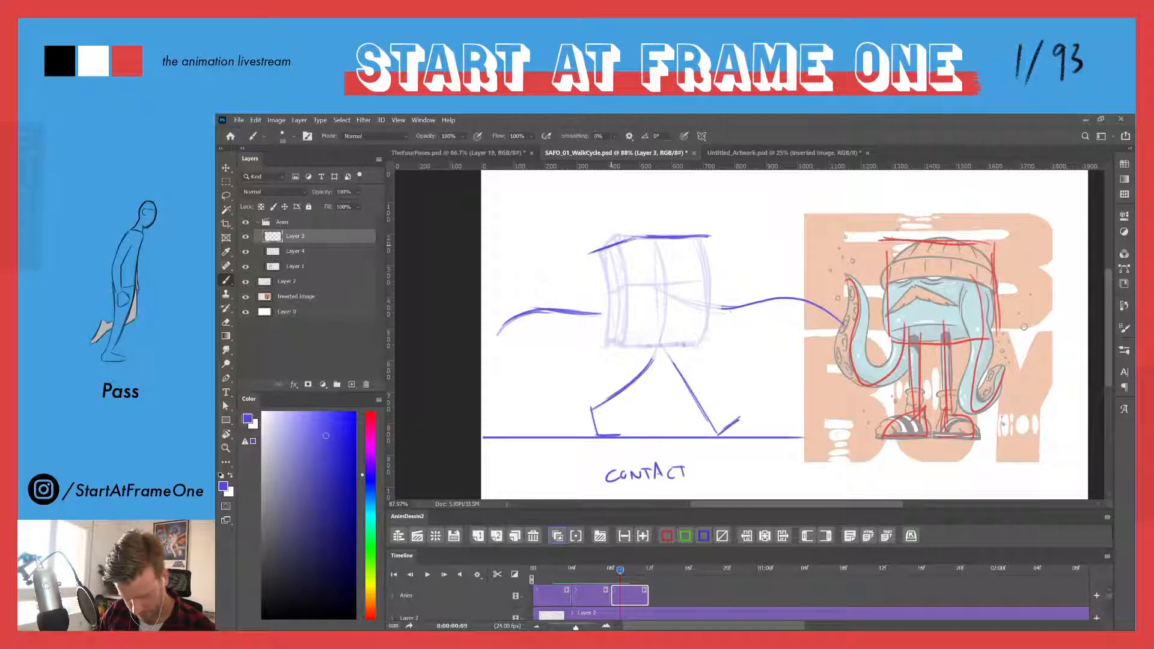
left_click_drag(682, 344, 612, 348)
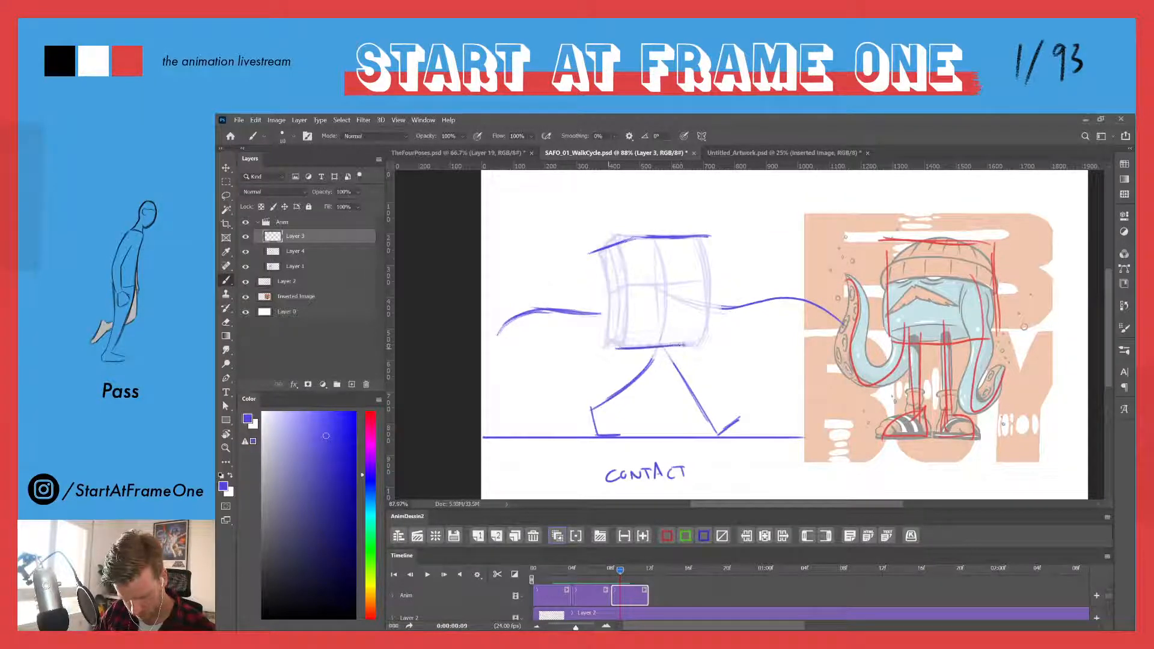
left_click_drag(709, 258, 693, 328)
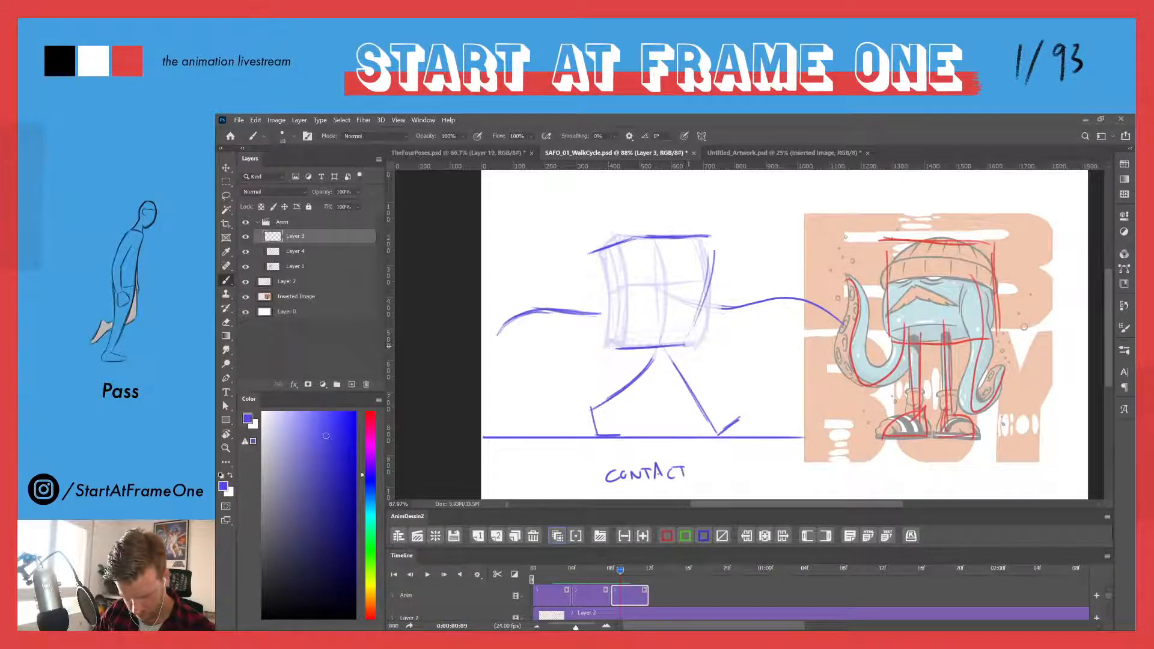
left_click_drag(714, 236, 711, 250)
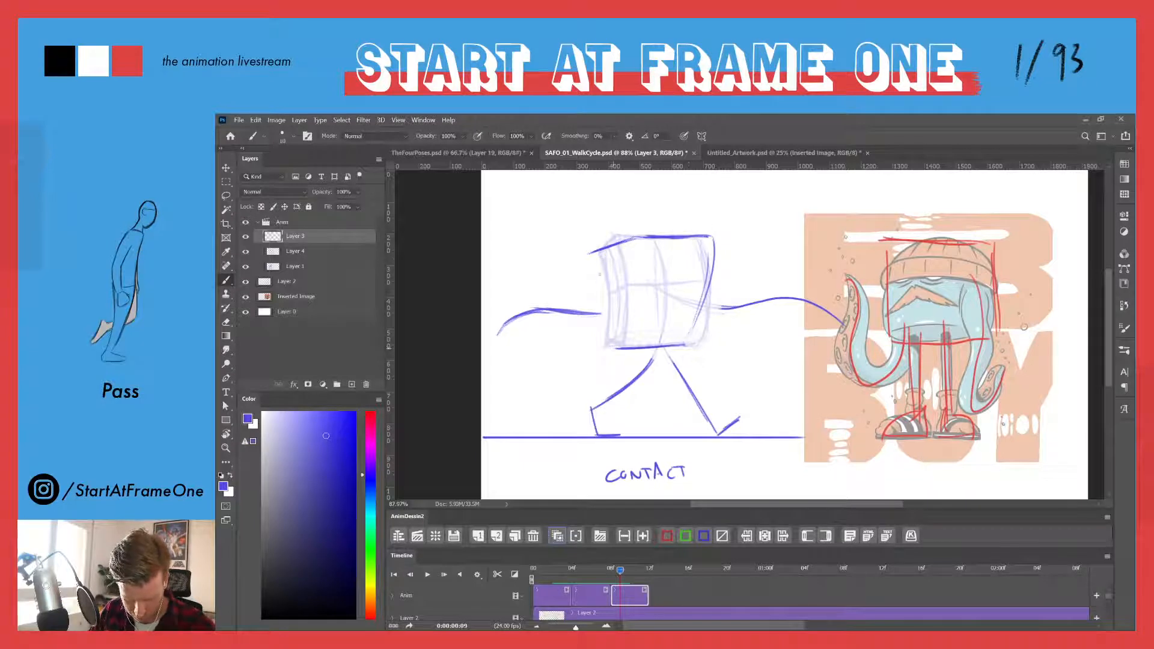
- Draw the second contact box's curved inner vertical edge and slanted left edge to form a tapering side panel
left_click_drag(635, 253, 617, 346)
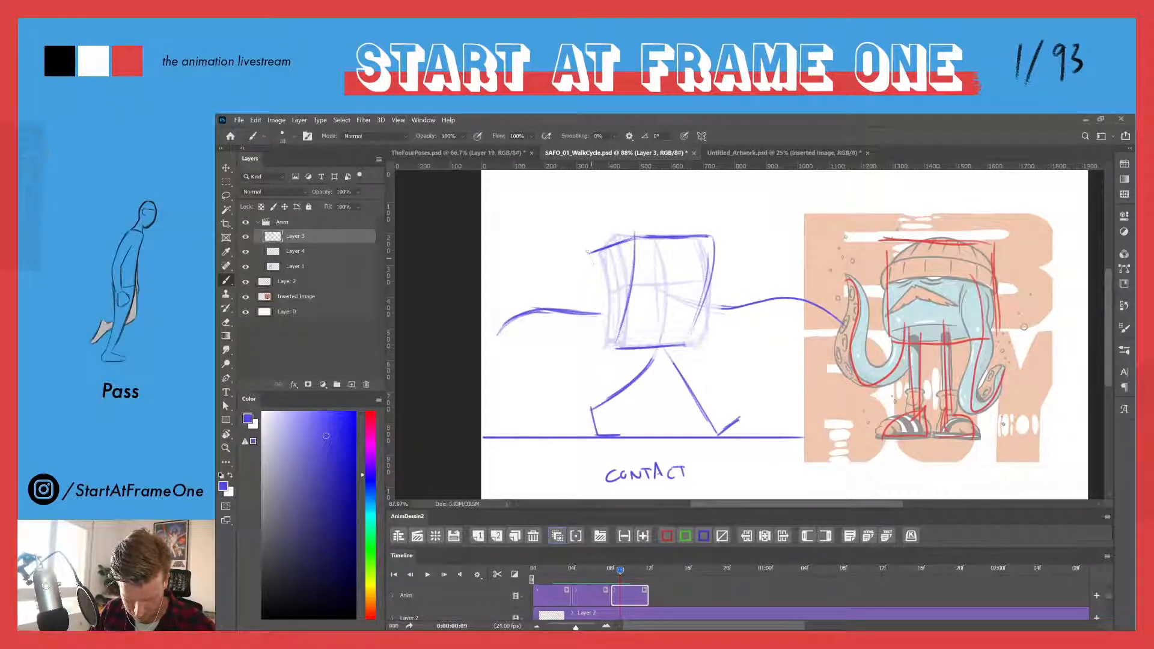
mouse_move(587, 251)
left_mouse_down()
mouse_move(606, 344)
mouse_move(608, 318)
left_mouse_up()
left_click_drag(621, 245, 612, 335)
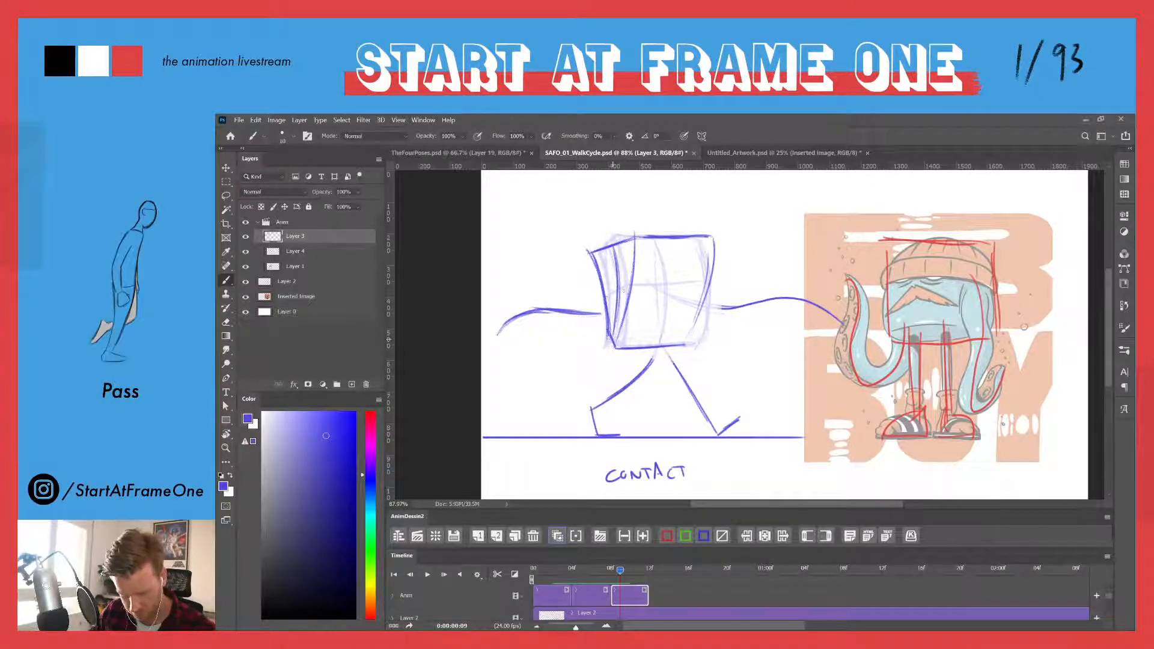
- Draw the second contact box's curved centre lines with the right arm joined at their crossing, and hatch its left side panel
mouse_move(606, 295)
left_mouse_down()
mouse_move(692, 288)
mouse_move(639, 288)
left_mouse_up()
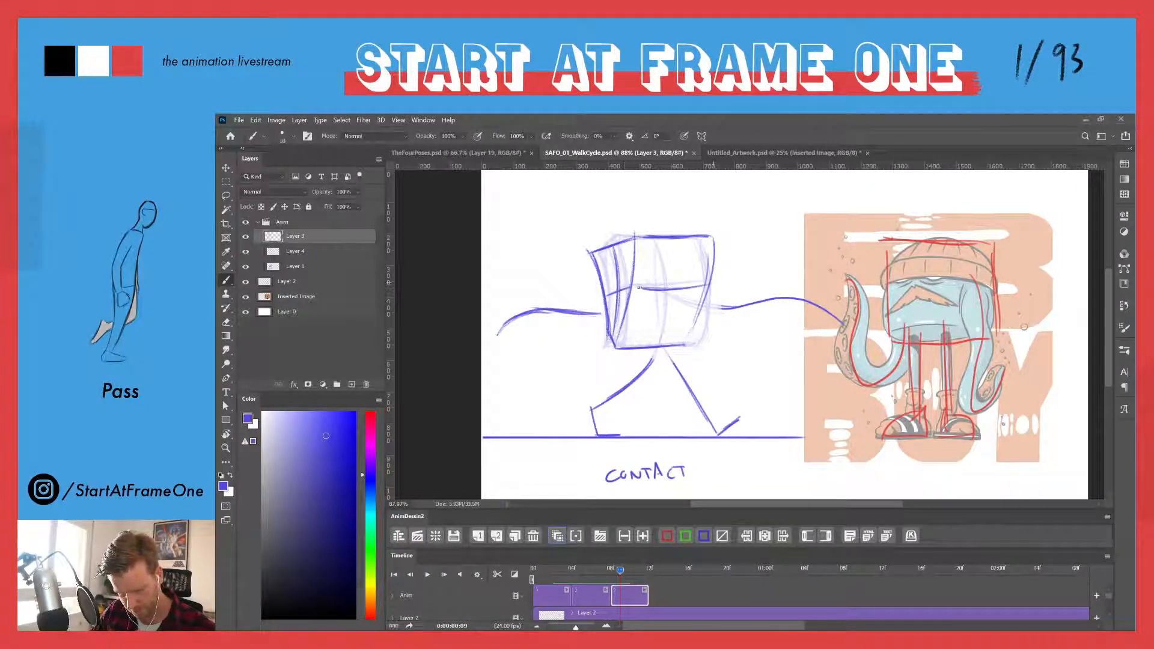
left_click_drag(683, 240, 678, 271)
left_click_drag(674, 294, 663, 326)
left_click_drag(681, 244, 658, 346)
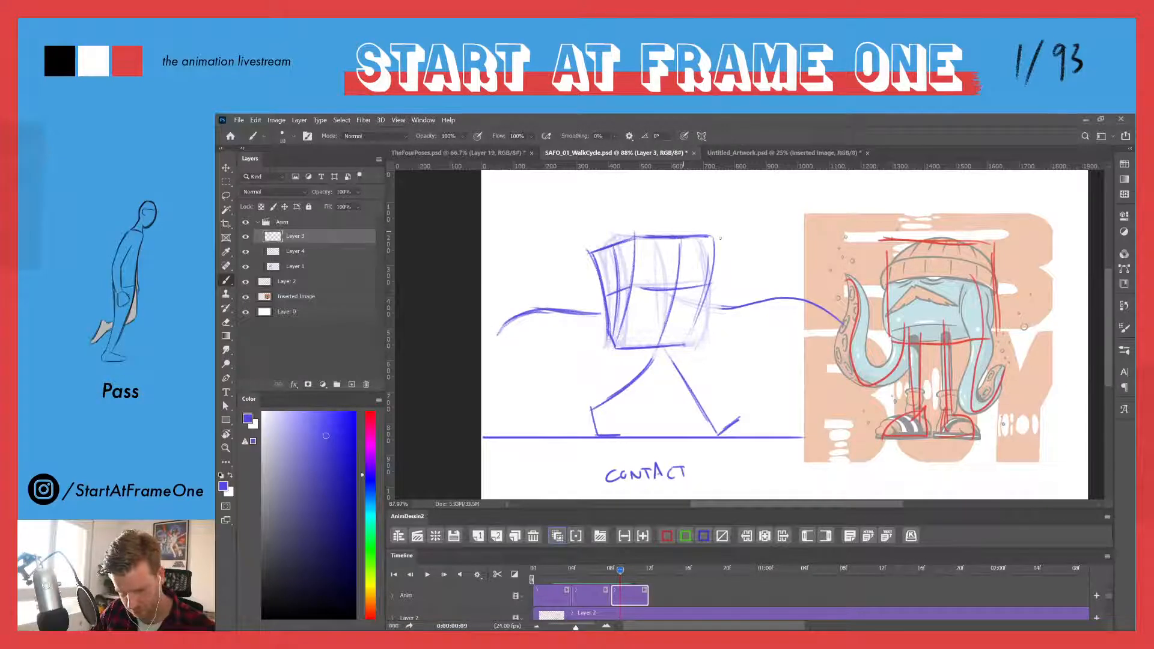
left_click_drag(673, 287, 762, 310)
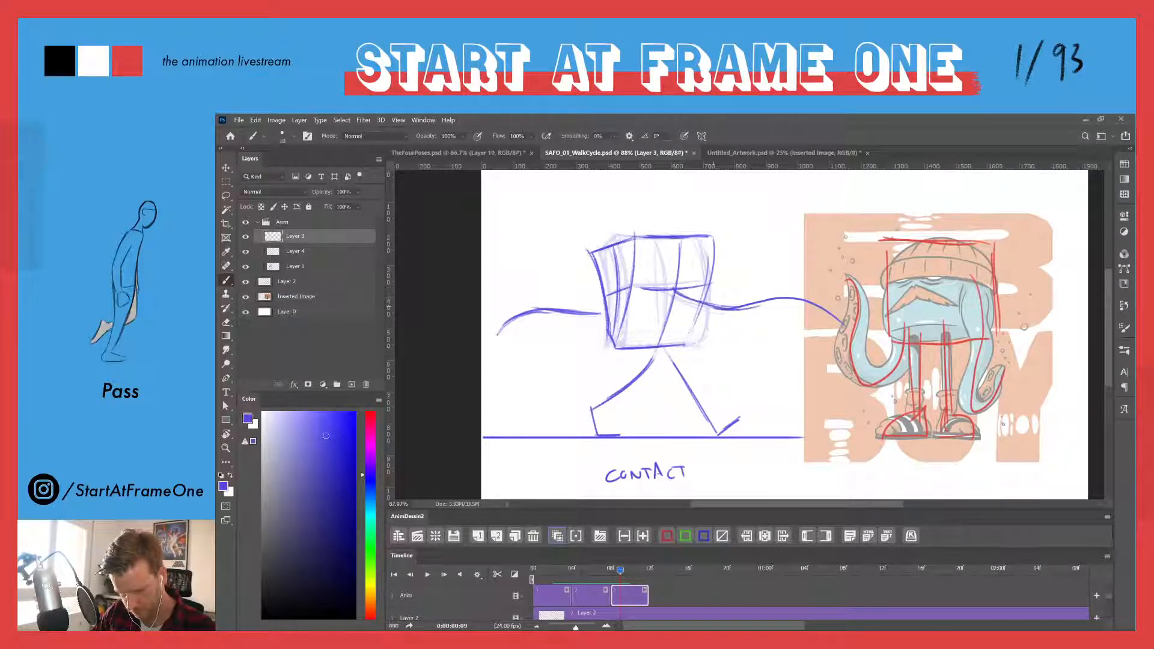
mouse_move(629, 246)
left_mouse_down()
mouse_move(598, 284)
mouse_move(612, 269)
mouse_move(612, 316)
left_mouse_up()
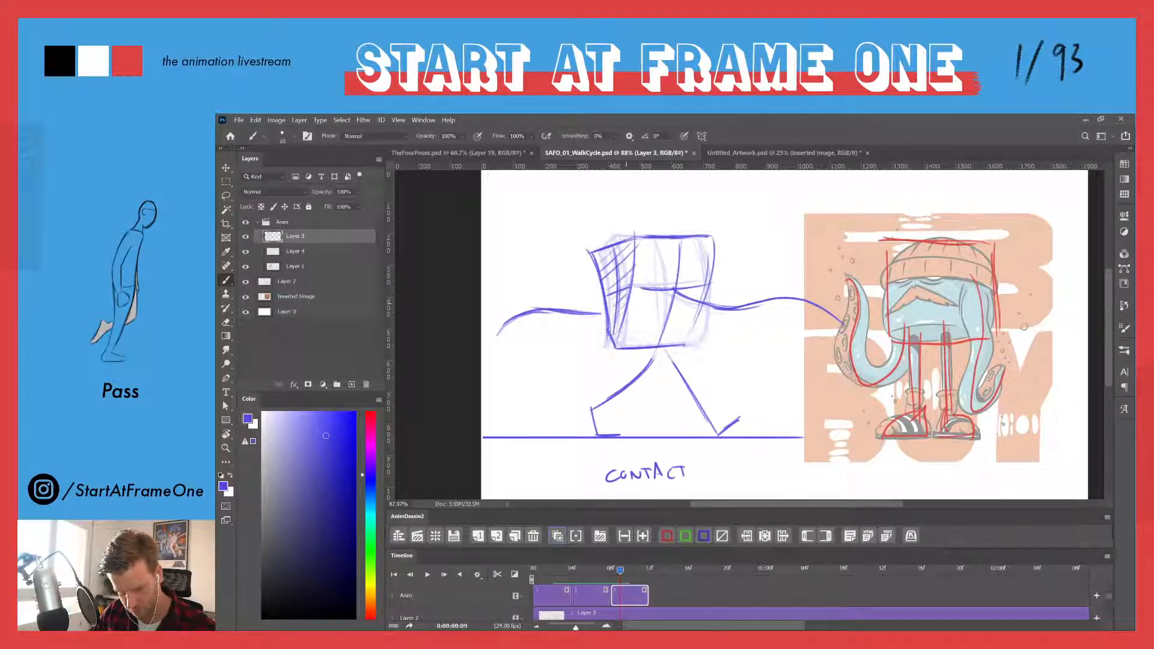
- Scrub the timeline between the two contact drawings to compare how the body twists
left_click(551, 544)
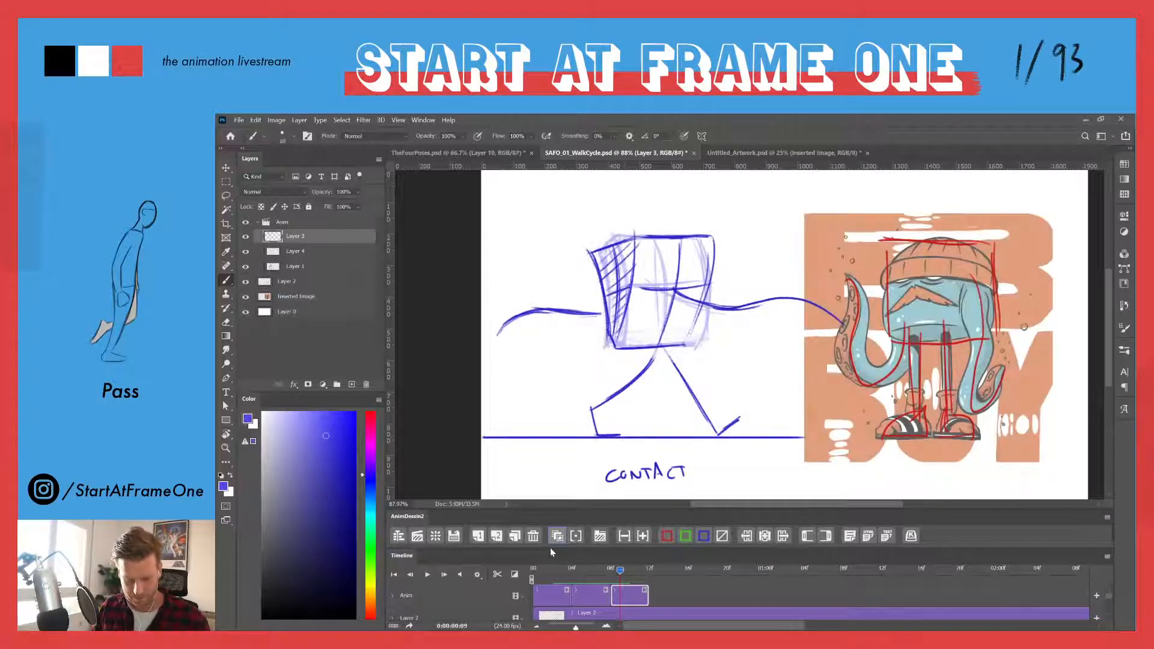
left_click(551, 545)
mouse_move(620, 569)
left_mouse_down()
mouse_move(546, 569)
mouse_move(623, 564)
left_mouse_up()
left_click(540, 568)
left_click(556, 567)
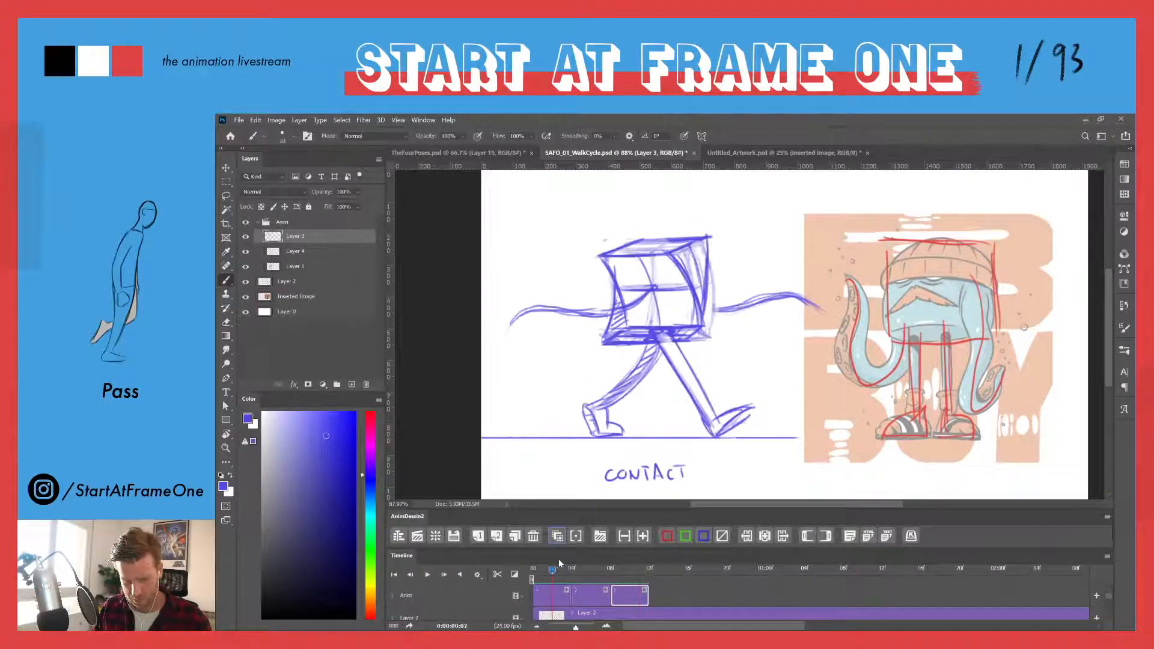
left_click(622, 568)
key("space")
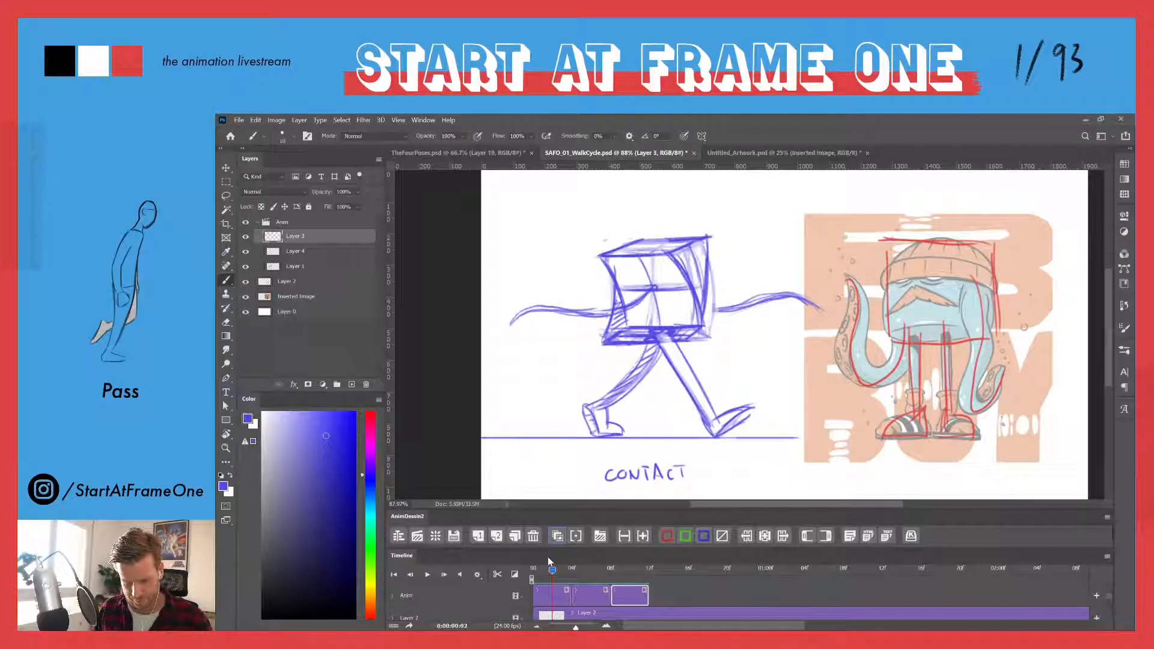
left_click_drag(547, 557, 627, 557)
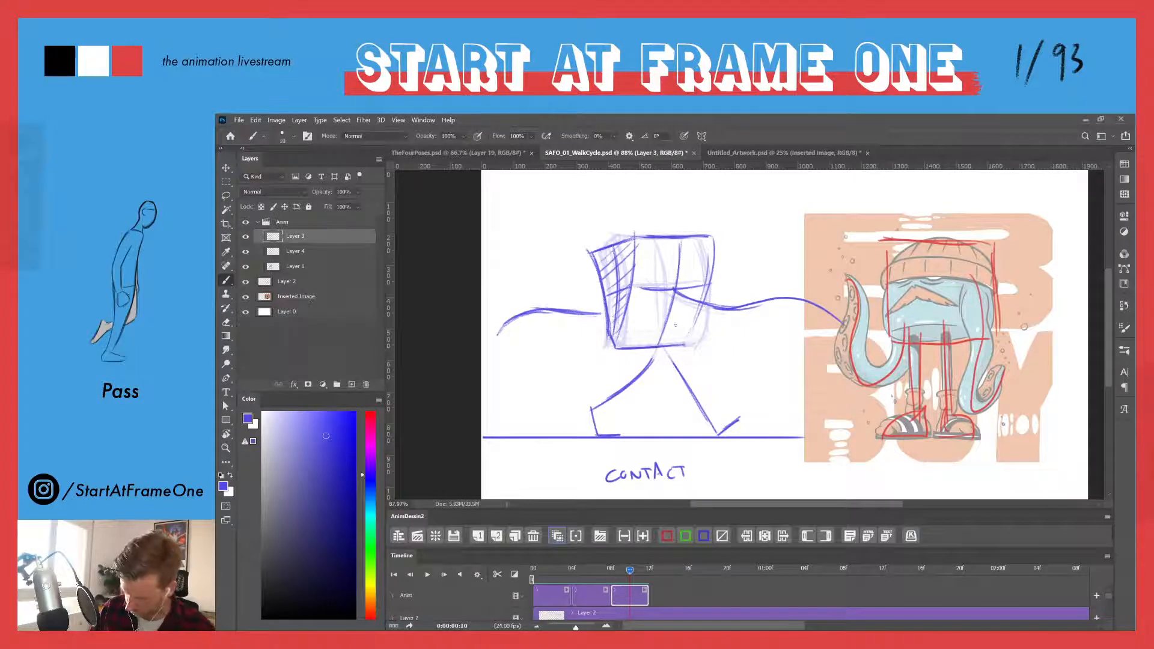
- Lower the top portion of the second contact box slightly and compare it with the first contact drawing
key("l")
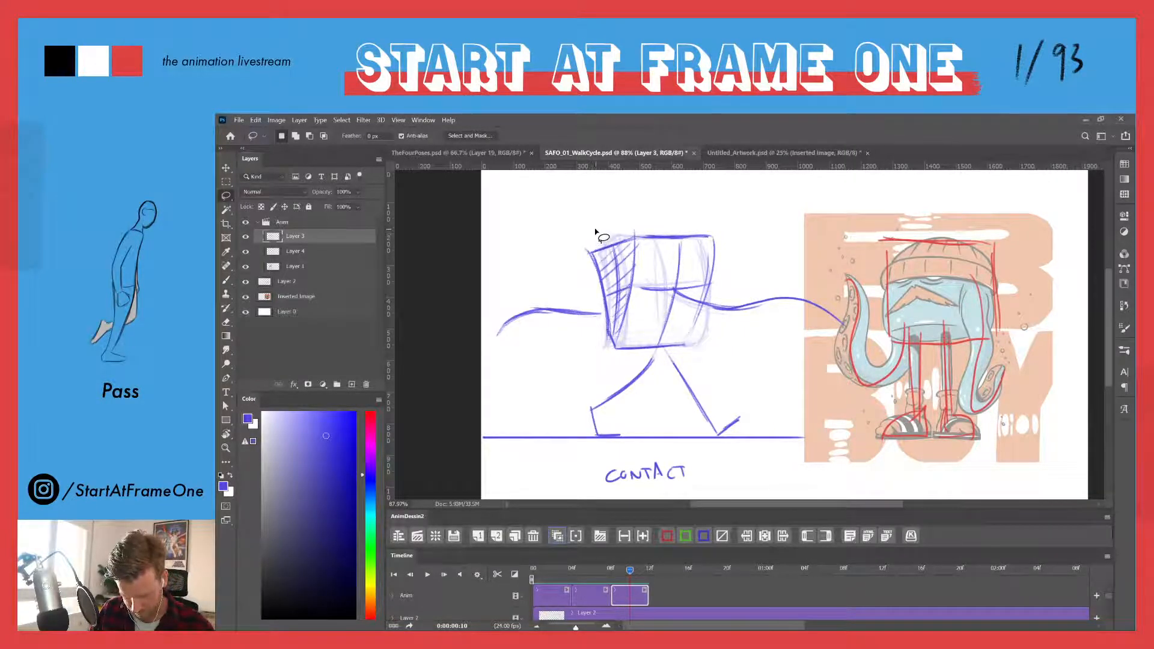
mouse_move(595, 232)
left_mouse_down()
mouse_move(625, 263)
mouse_move(678, 210)
mouse_move(598, 235)
mouse_move(593, 269)
left_mouse_up()
key("v")
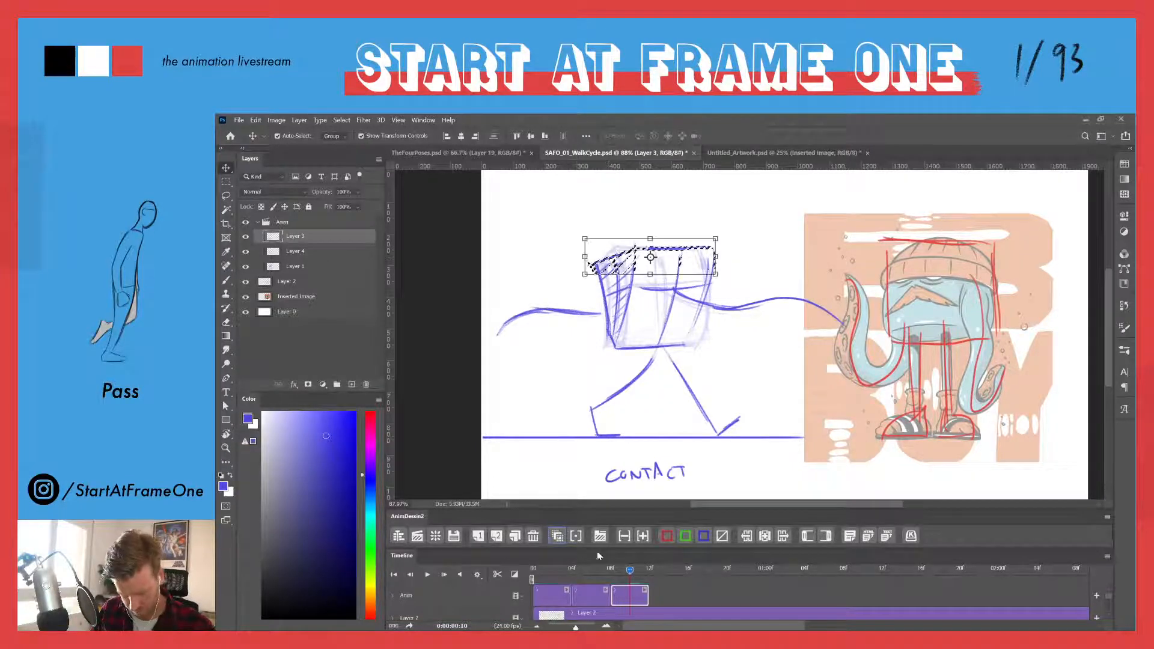
left_click(533, 570)
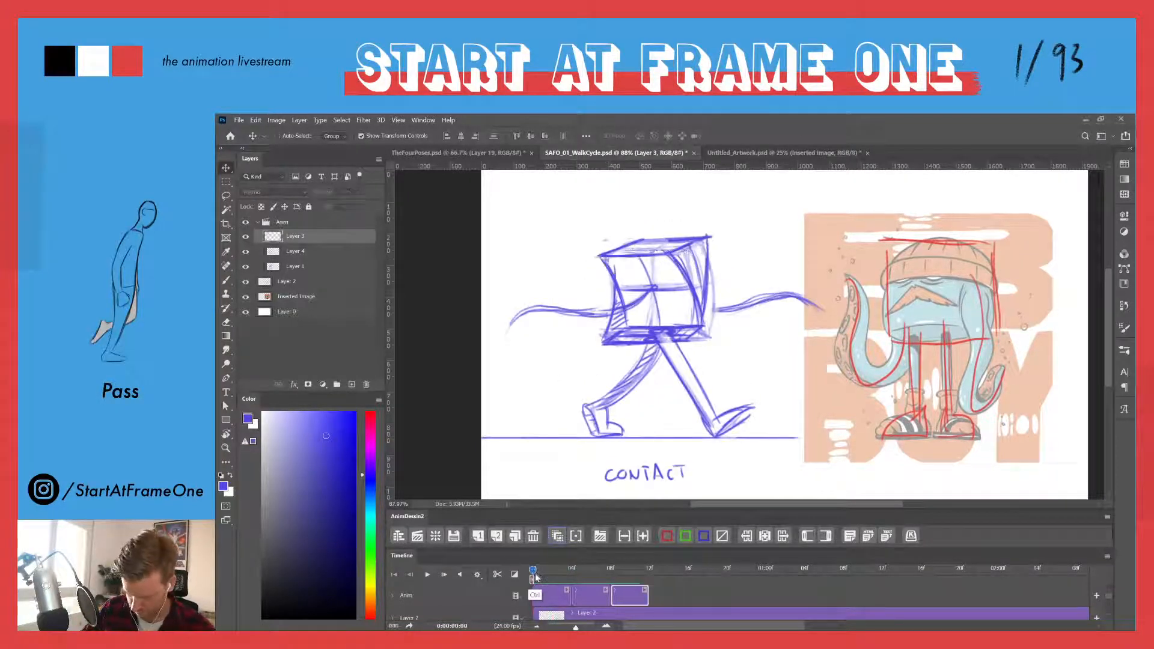
left_click_drag(534, 571, 643, 562)
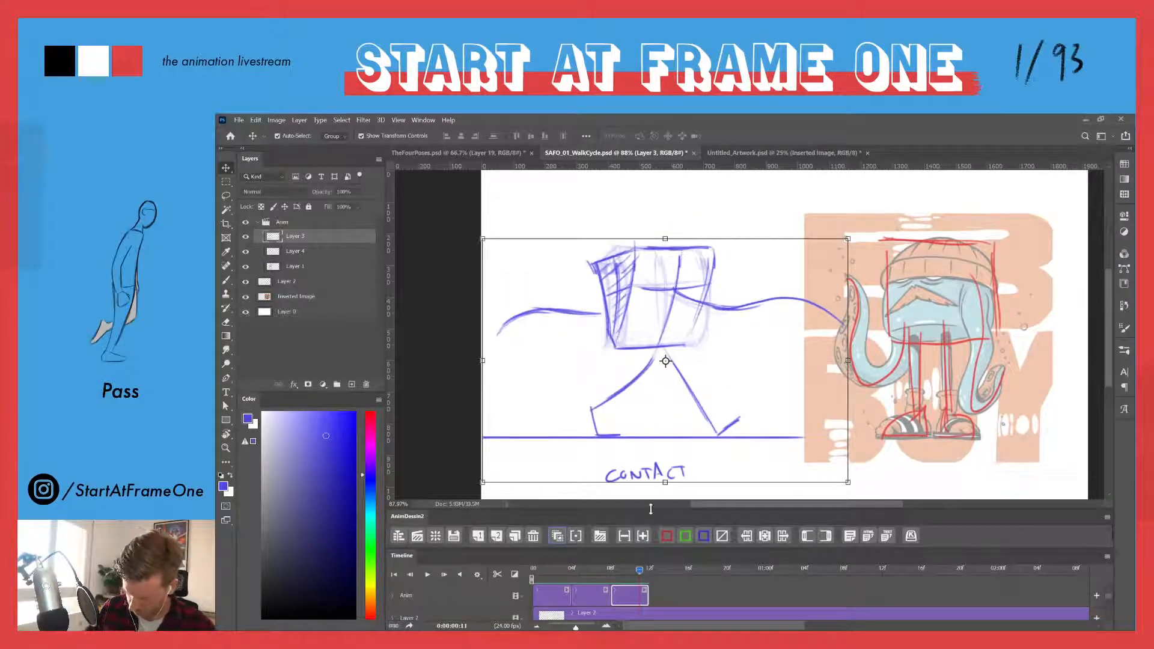
- Strengthen the second contact box's curved right side and lower-left corner, and darken the edges and hatching of its left side panel
key("b")
left_click_drag(712, 266, 694, 327)
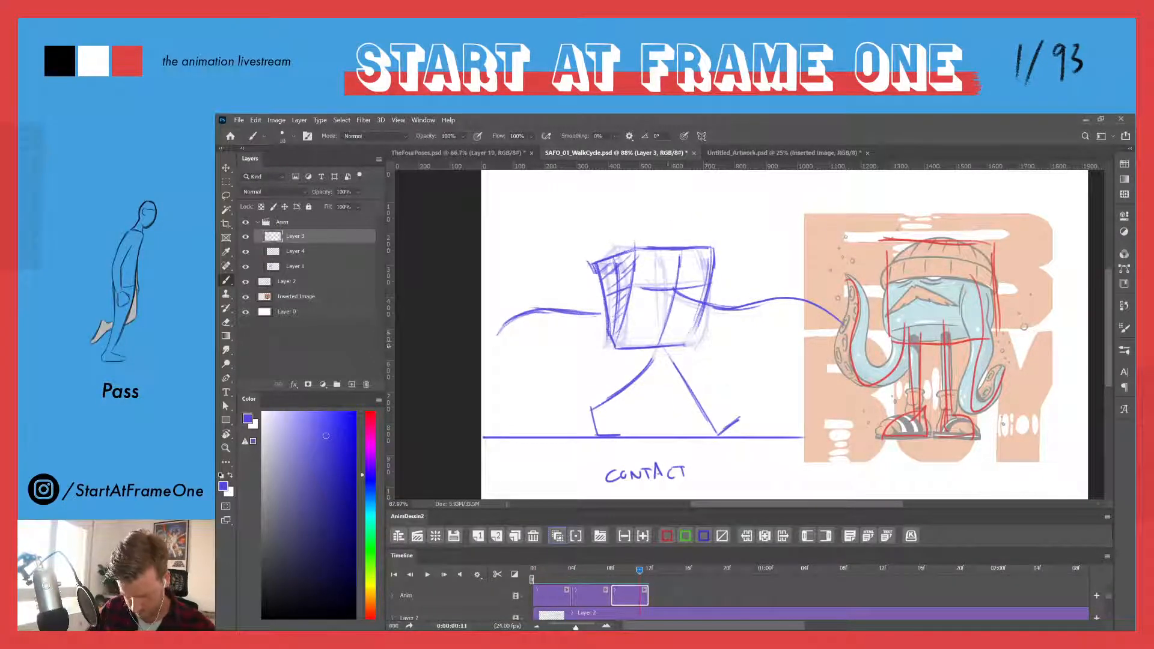
mouse_move(614, 348)
left_mouse_down()
mouse_move(685, 343)
mouse_move(624, 345)
left_mouse_up()
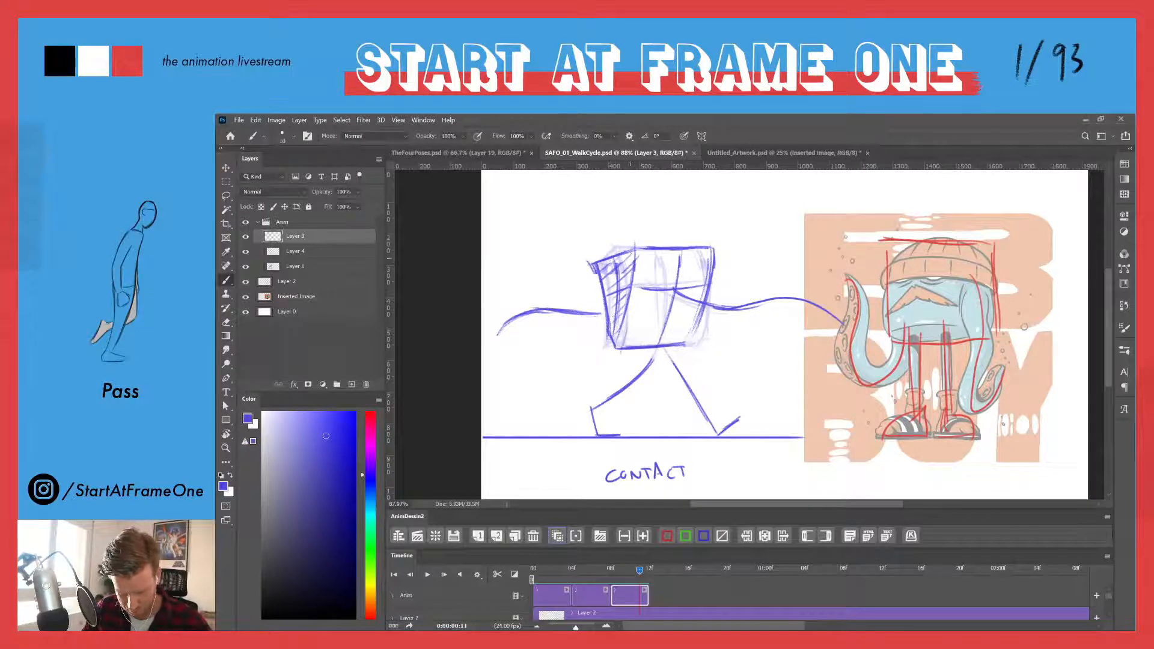
left_click_drag(635, 247, 619, 336)
left_click_drag(635, 269, 623, 337)
left_click_drag(632, 294, 622, 338)
mouse_move(594, 256)
left_mouse_down()
mouse_move(615, 348)
mouse_move(634, 247)
mouse_move(616, 346)
left_mouse_up()
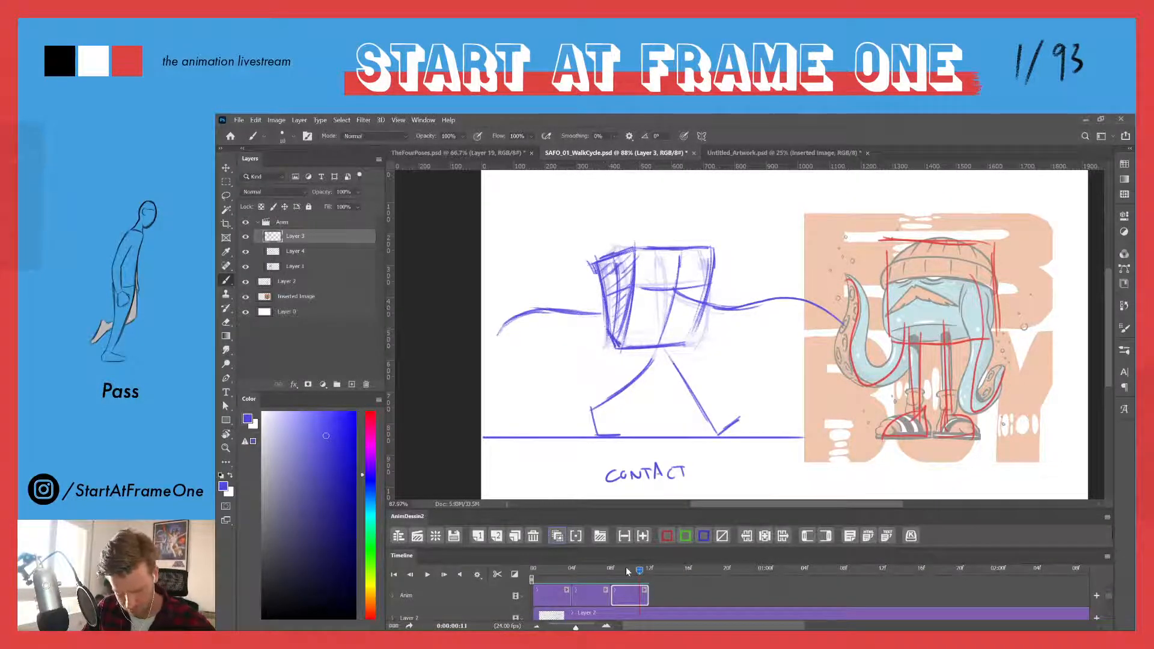
left_click_drag(626, 570, 553, 570)
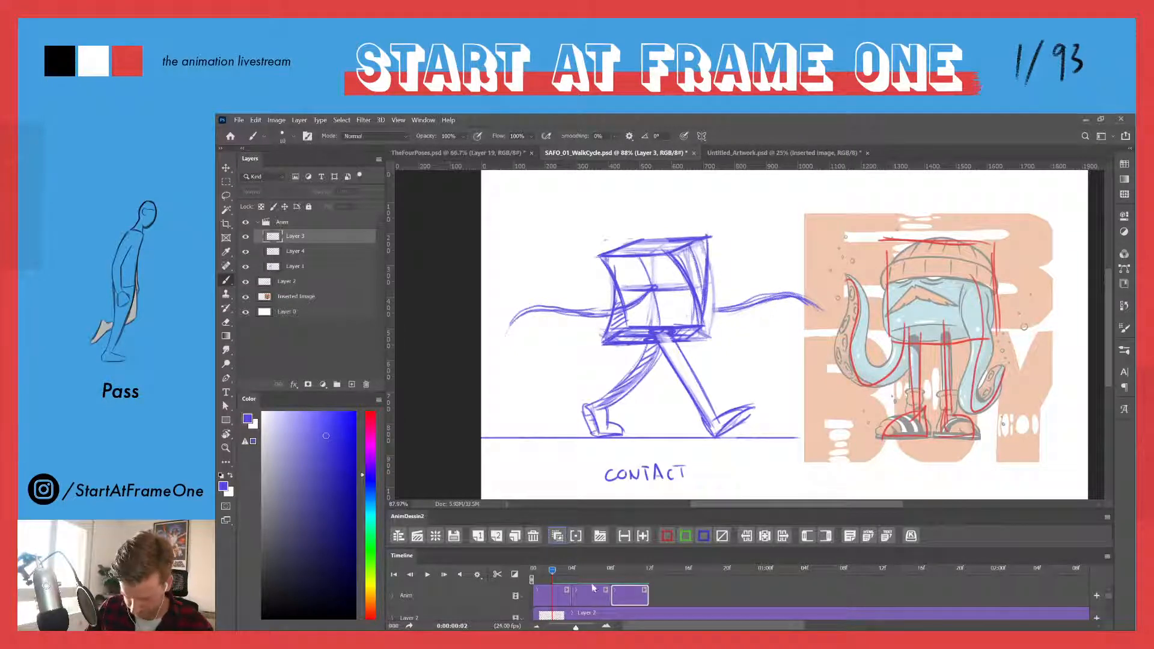
- On the first contact drawing, fade the box's lower-left corner and redraw its left edge slanting further inward
left_click(548, 601)
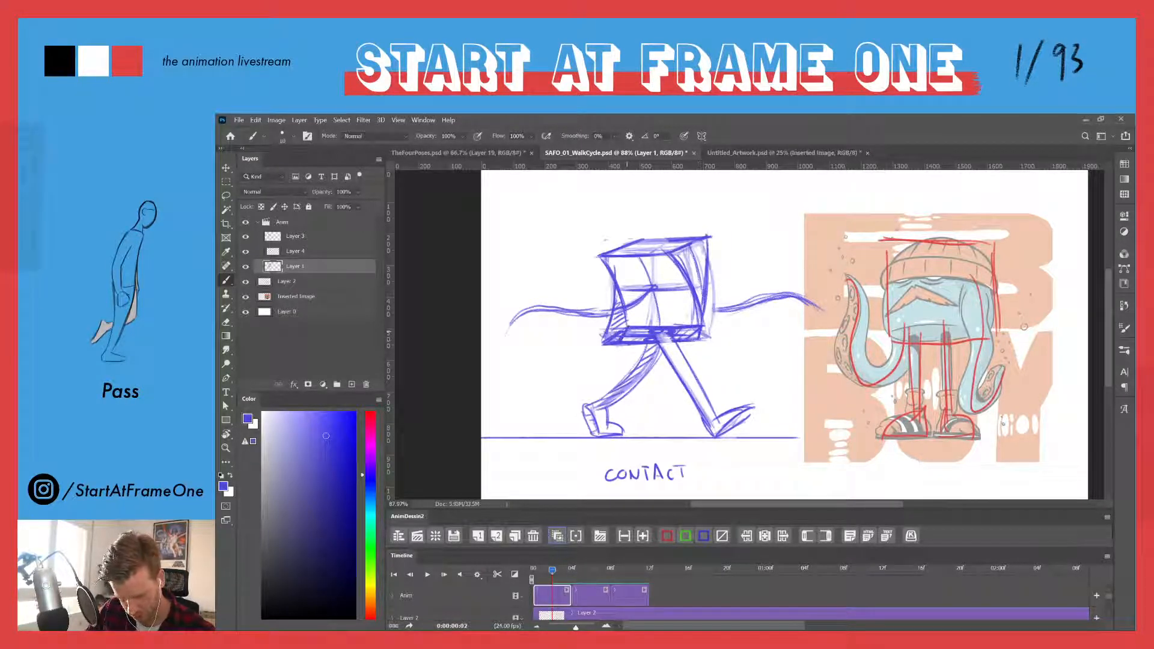
key("e")
mouse_move(625, 325)
left_mouse_down()
mouse_move(610, 341)
mouse_move(638, 317)
left_mouse_up()
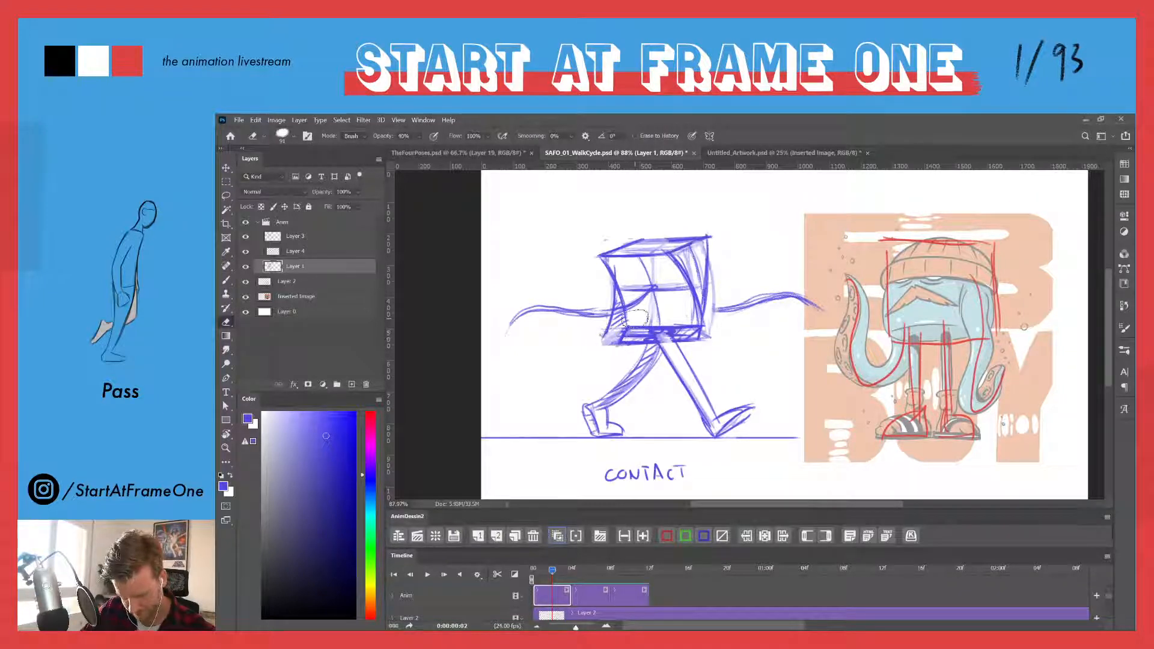
key("b")
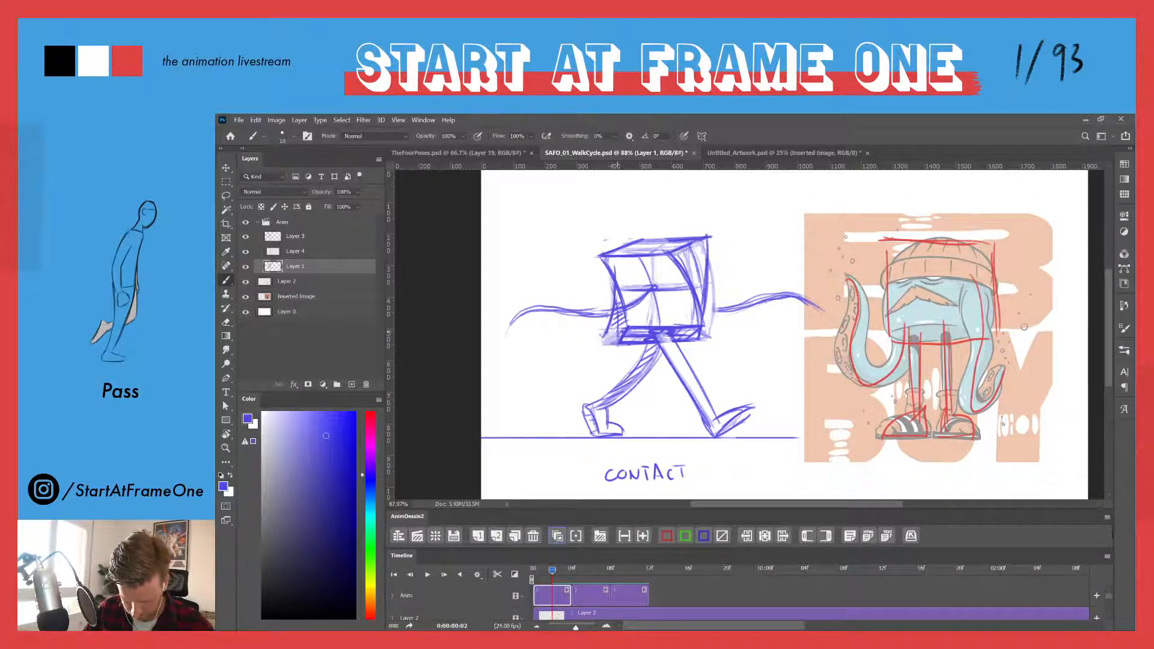
left_click_drag(615, 297, 618, 345)
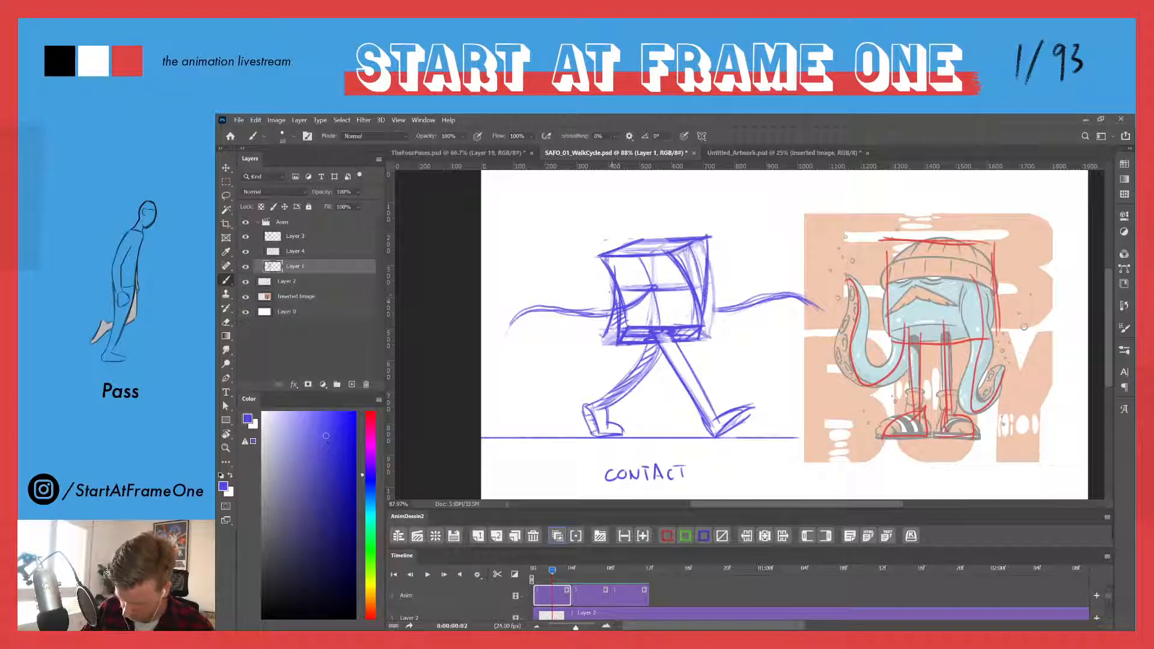
key("e")
mouse_move(610, 292)
left_mouse_down()
mouse_move(600, 354)
mouse_move(608, 289)
mouse_move(608, 340)
mouse_move(611, 300)
mouse_move(618, 337)
left_mouse_up()
key("b")
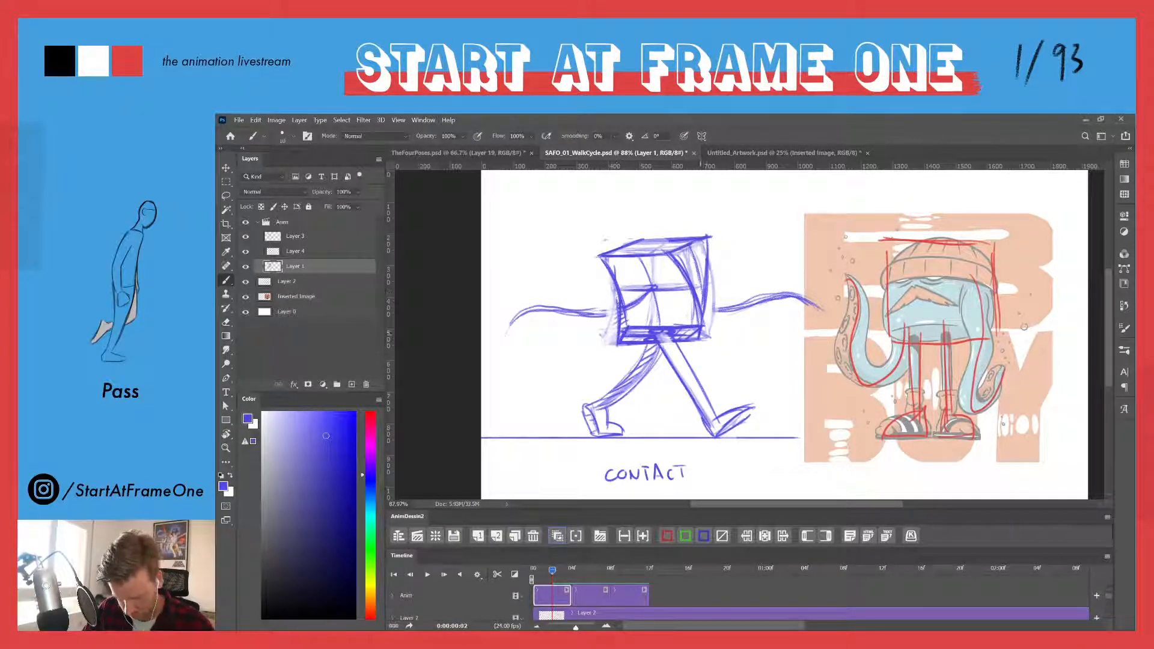
- Redraw the first contact box's right outer edge, lower-right corner and curved inner vertical edge
mouse_move(708, 293)
left_mouse_down()
mouse_move(702, 325)
mouse_move(708, 253)
left_mouse_up()
left_click_drag(708, 317, 708, 251)
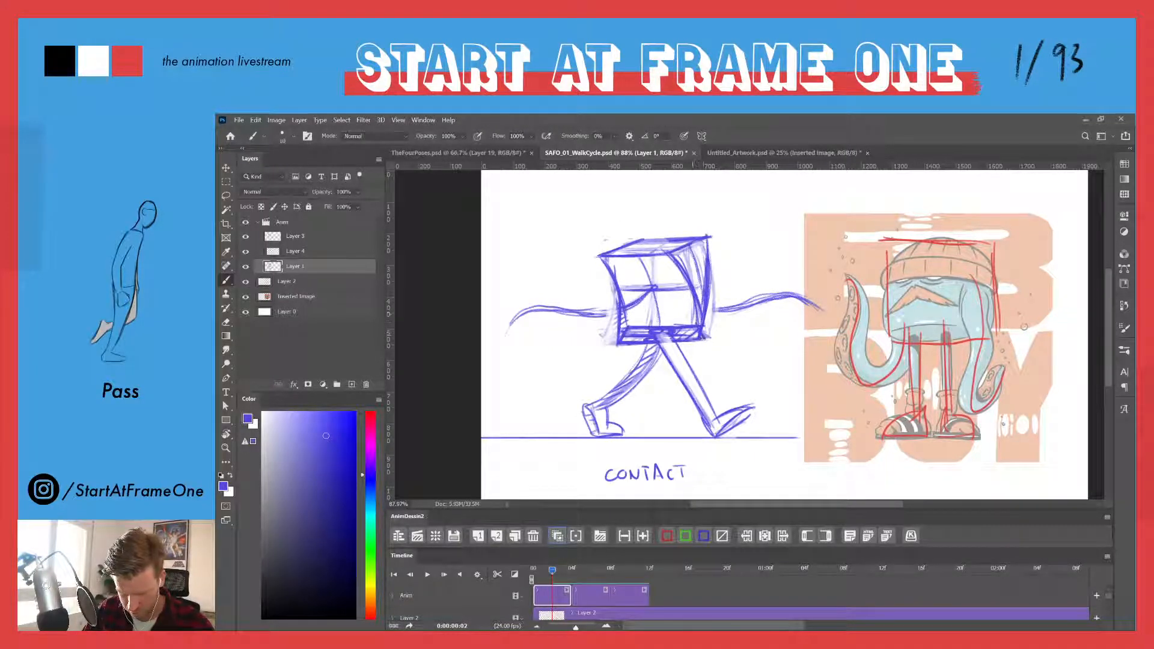
mouse_move(696, 318)
left_mouse_down()
mouse_move(681, 267)
mouse_move(710, 253)
mouse_move(708, 298)
mouse_move(692, 257)
mouse_move(699, 315)
mouse_move(708, 250)
mouse_move(705, 331)
left_mouse_up()
key("e")
key("b")
mouse_move(673, 254)
left_mouse_down()
mouse_move(698, 326)
mouse_move(688, 282)
mouse_move(699, 316)
left_mouse_up()
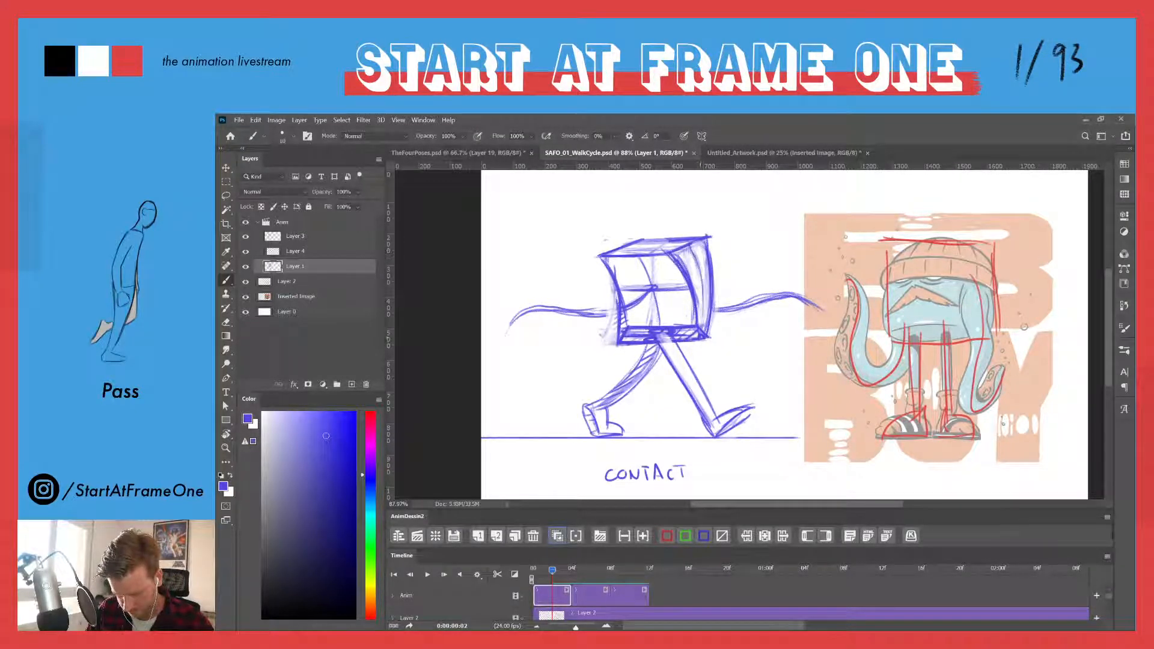
mouse_move(700, 269)
left_mouse_down()
mouse_move(701, 311)
mouse_move(622, 290)
mouse_move(620, 339)
left_mouse_up()
- Fade the leftover lines outside the first contact box's left edge and tighten its lower-left corner and left side
key("e")
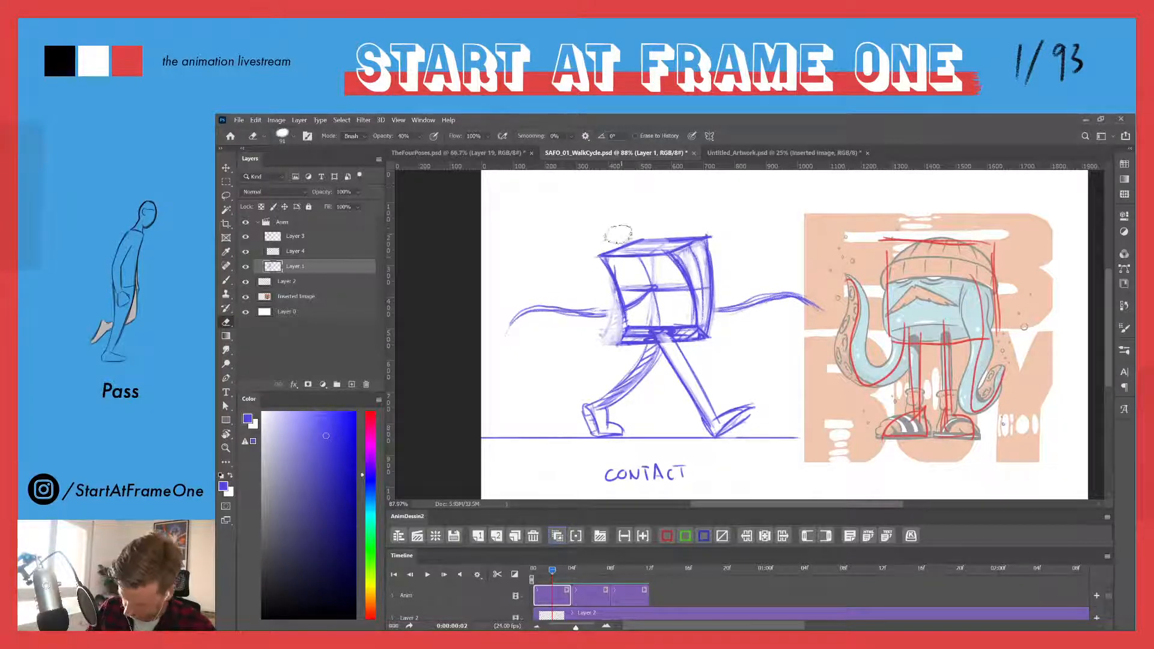
key("b")
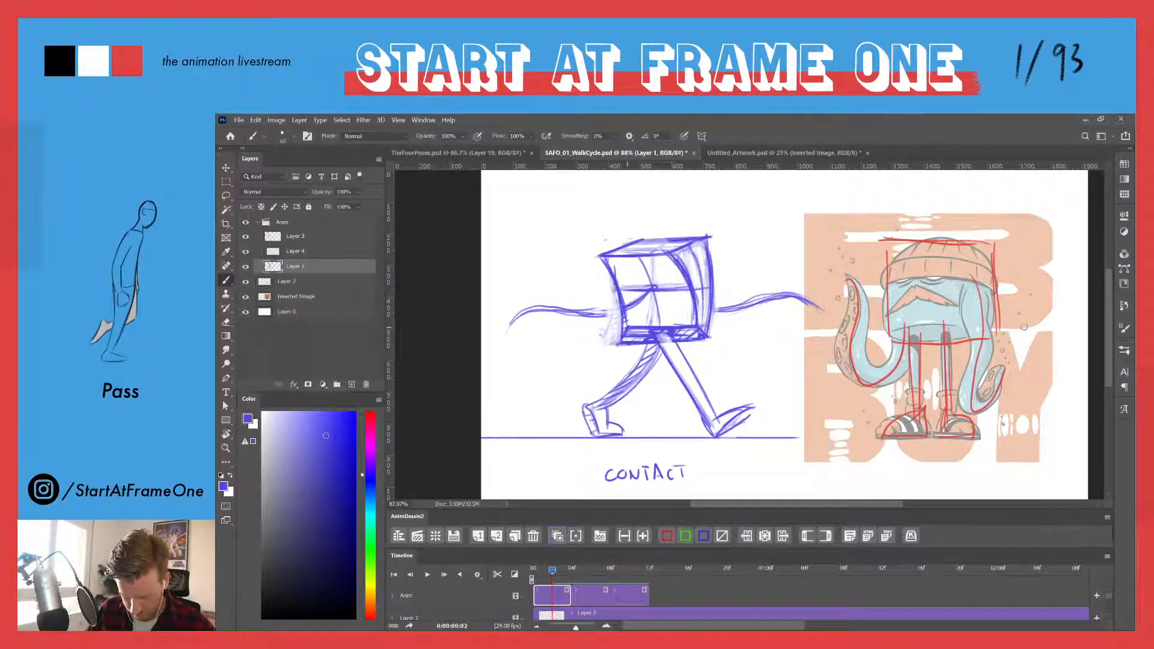
left_click_drag(626, 330, 618, 340)
left_click_drag(672, 325, 625, 323)
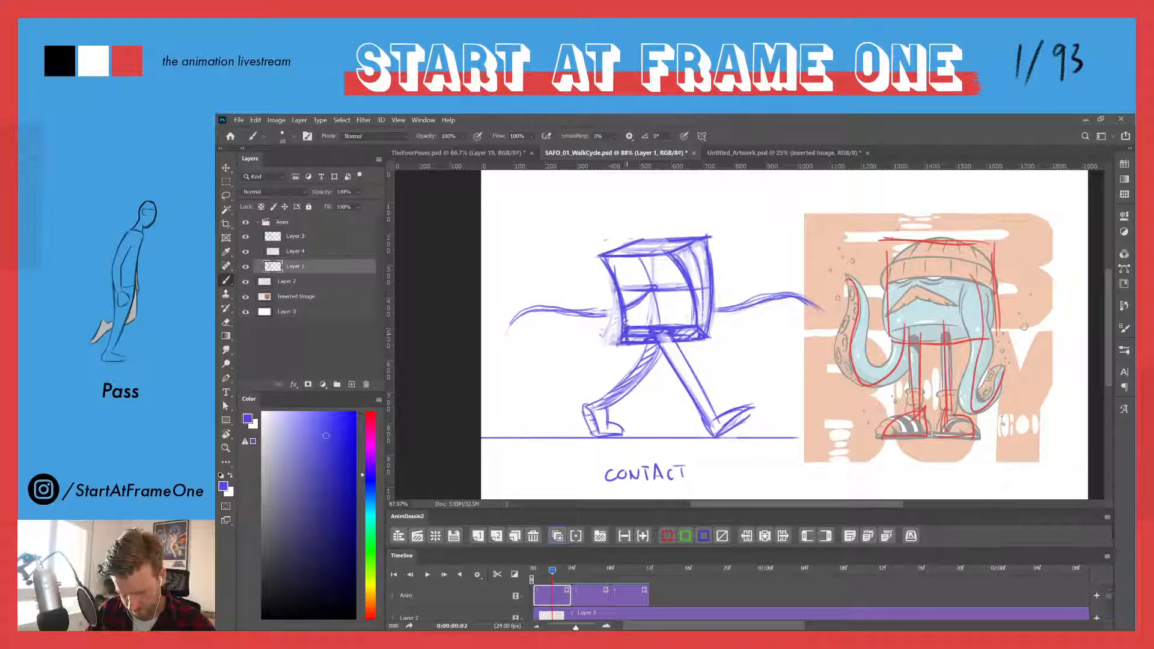
mouse_move(551, 571)
left_mouse_down()
mouse_move(626, 572)
mouse_move(532, 571)
mouse_move(600, 571)
mouse_move(552, 568)
left_mouse_up()
key("e")
mouse_move(612, 334)
left_mouse_down()
mouse_move(618, 318)
mouse_move(625, 350)
mouse_move(616, 287)
left_mouse_up()
key("b")
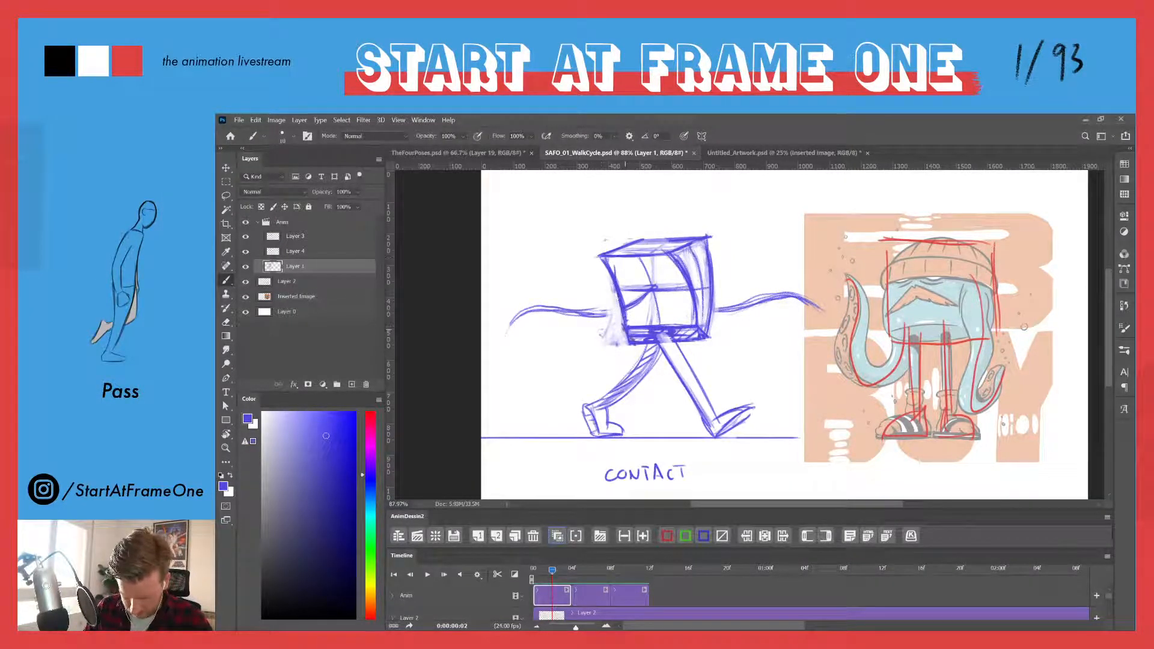
left_click_drag(624, 341, 632, 328)
left_click_drag(614, 284, 607, 272)
mouse_move(557, 571)
left_mouse_down()
mouse_move(632, 566)
mouse_move(543, 570)
left_mouse_up()
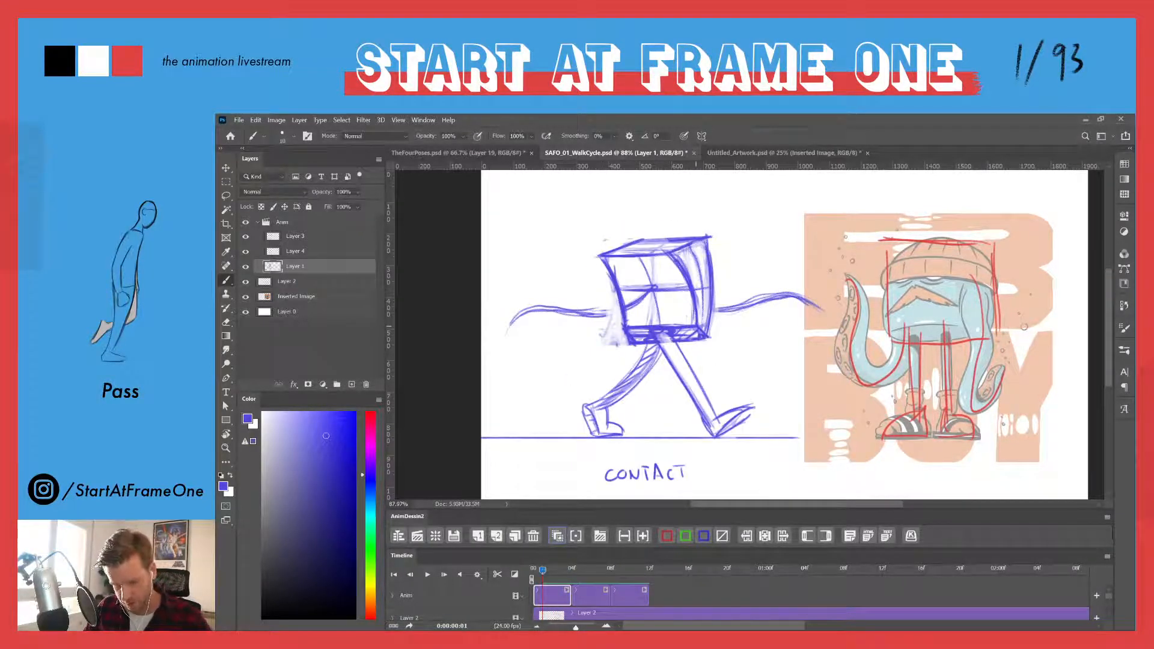
- Rework the curved inner vertical edge of the first contact box and strengthen both tentacle arm lines
mouse_move(684, 278)
left_mouse_down()
mouse_move(697, 326)
mouse_move(694, 309)
left_mouse_up()
key("e")
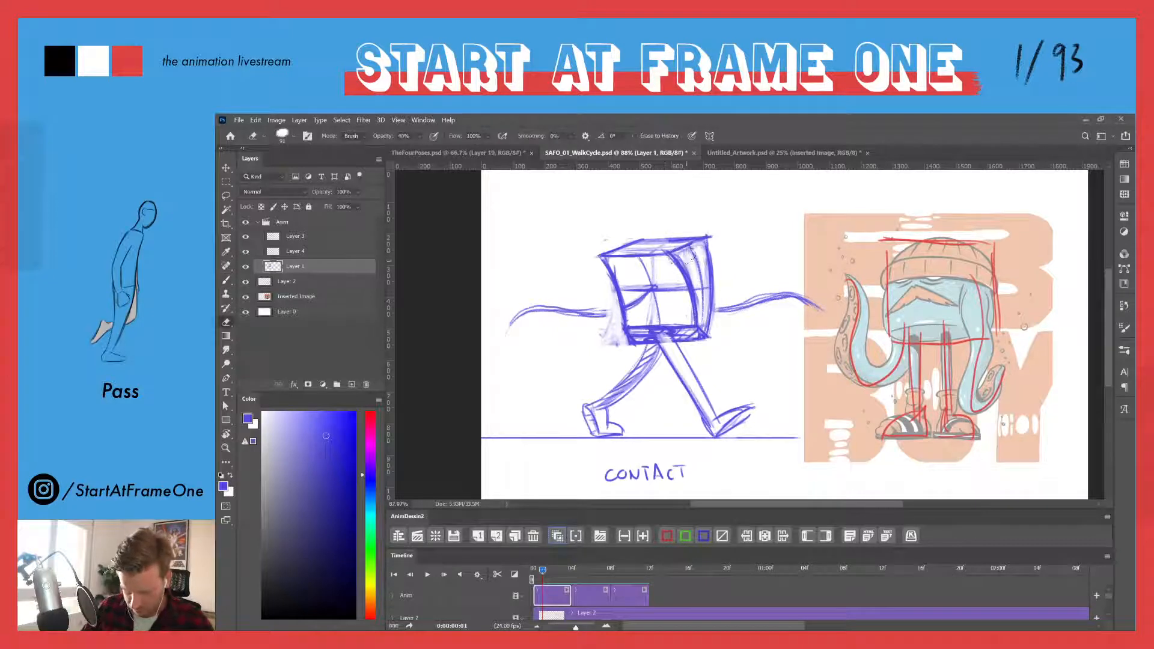
mouse_move(686, 262)
left_mouse_down()
mouse_move(693, 315)
mouse_move(675, 265)
left_mouse_up()
key("b")
left_click_drag(691, 306, 679, 269)
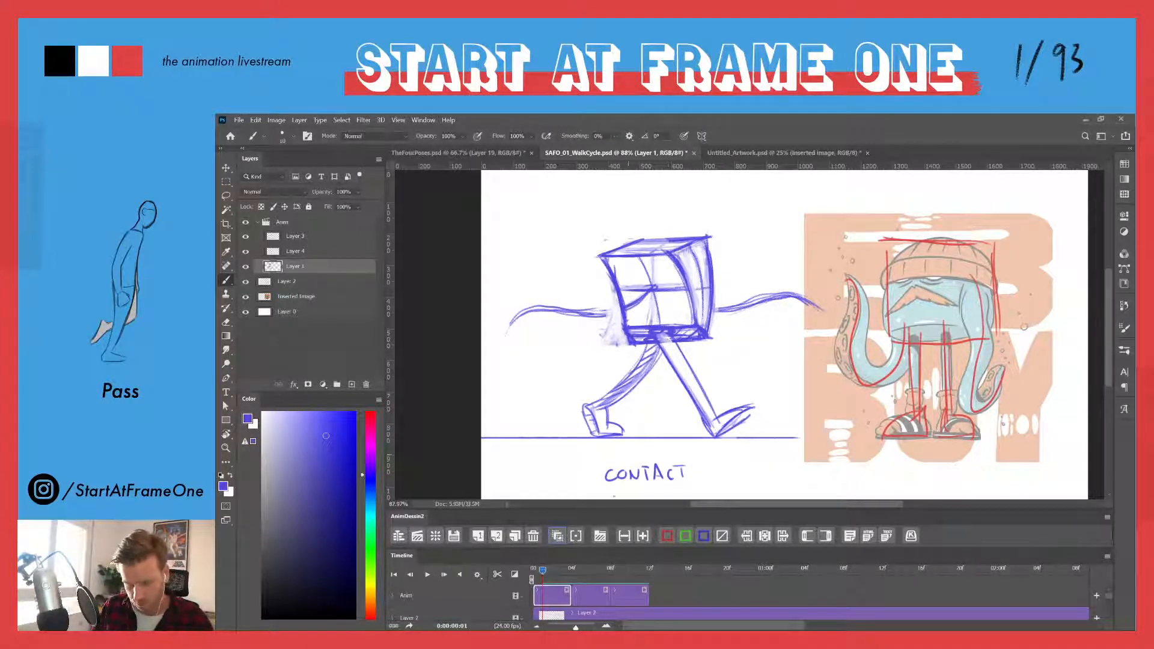
mouse_move(543, 571)
left_mouse_down()
mouse_move(585, 569)
mouse_move(587, 553)
mouse_move(527, 558)
left_mouse_up()
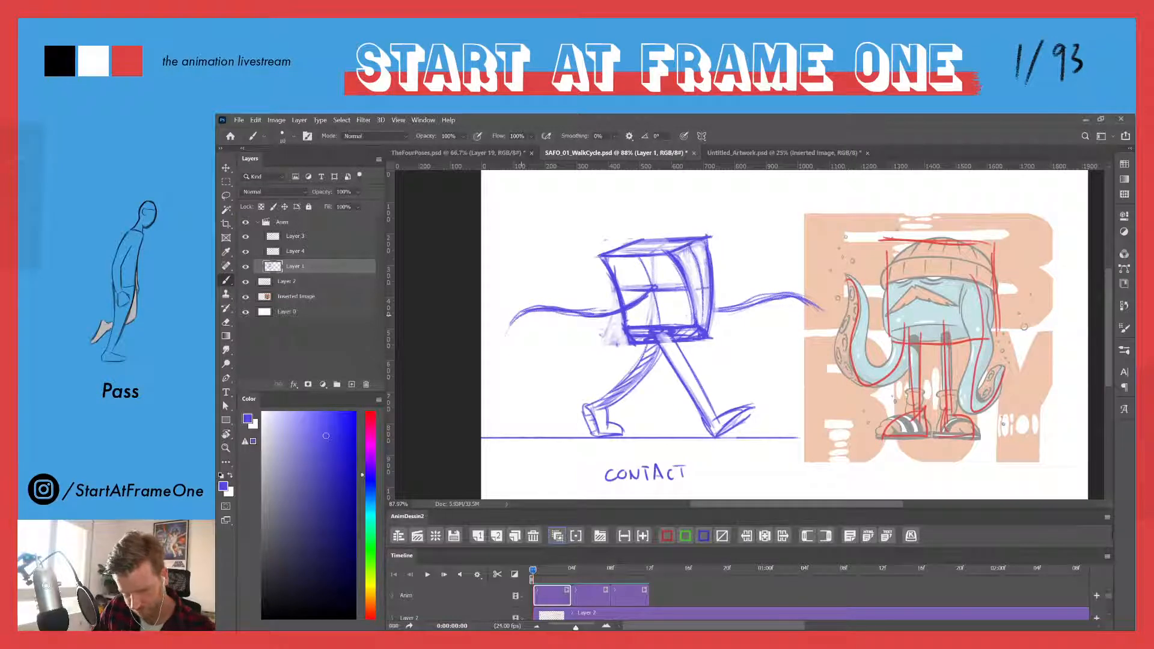
left_click_drag(774, 297, 820, 311)
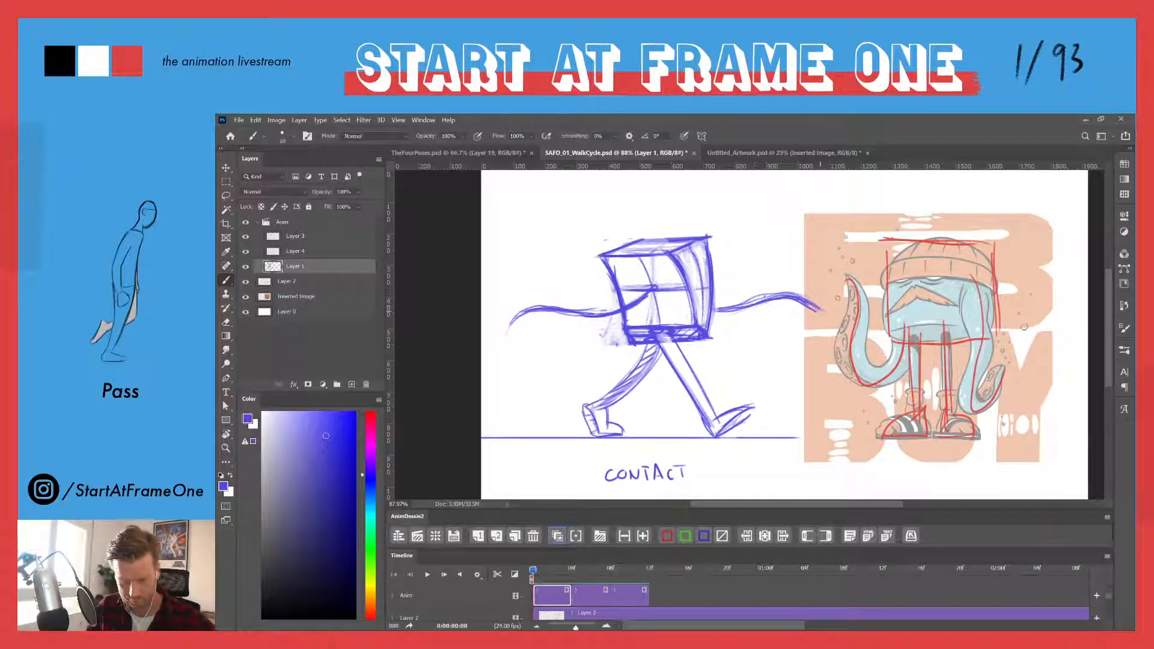
- On the second contact drawing, mark the leg's attachment area at the bottom of the box with pink scribbles
mouse_move(533, 574)
left_mouse_down()
mouse_move(625, 574)
mouse_move(543, 575)
mouse_move(609, 575)
left_mouse_up()
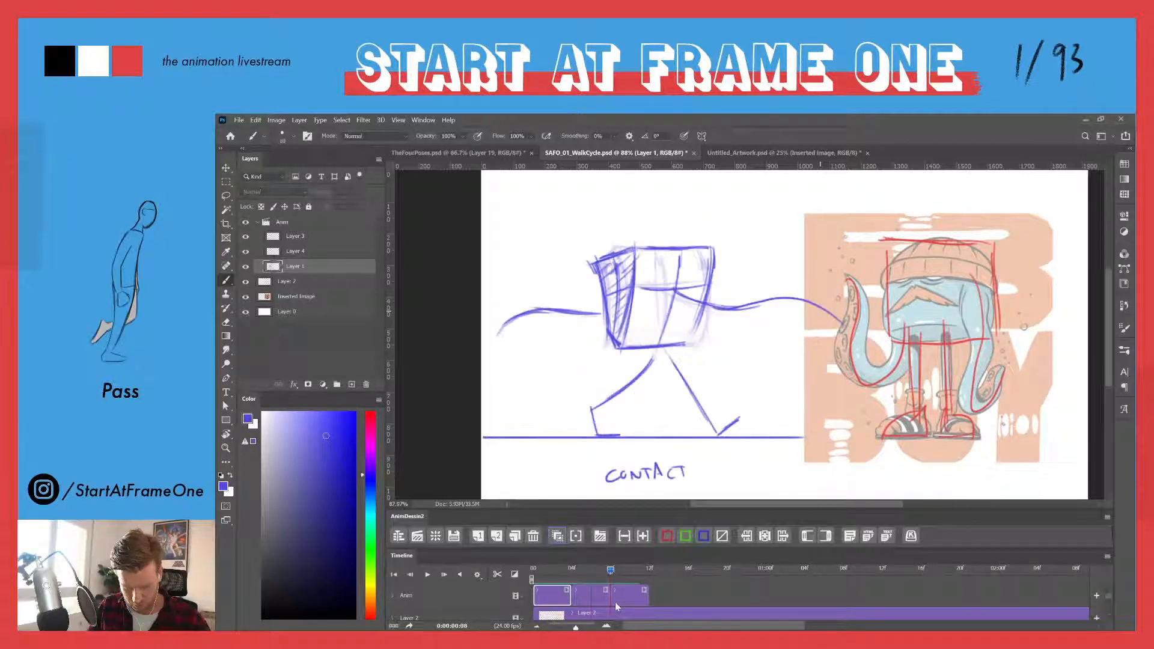
left_click(622, 596)
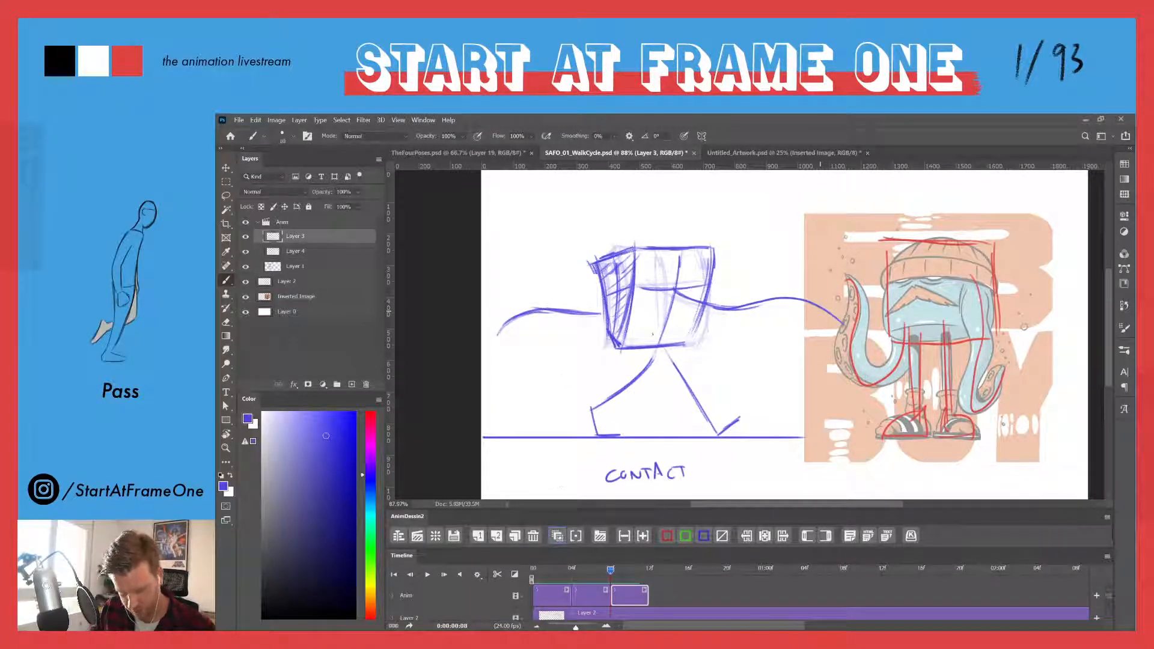
left_click_drag(681, 337, 694, 340)
key("space")
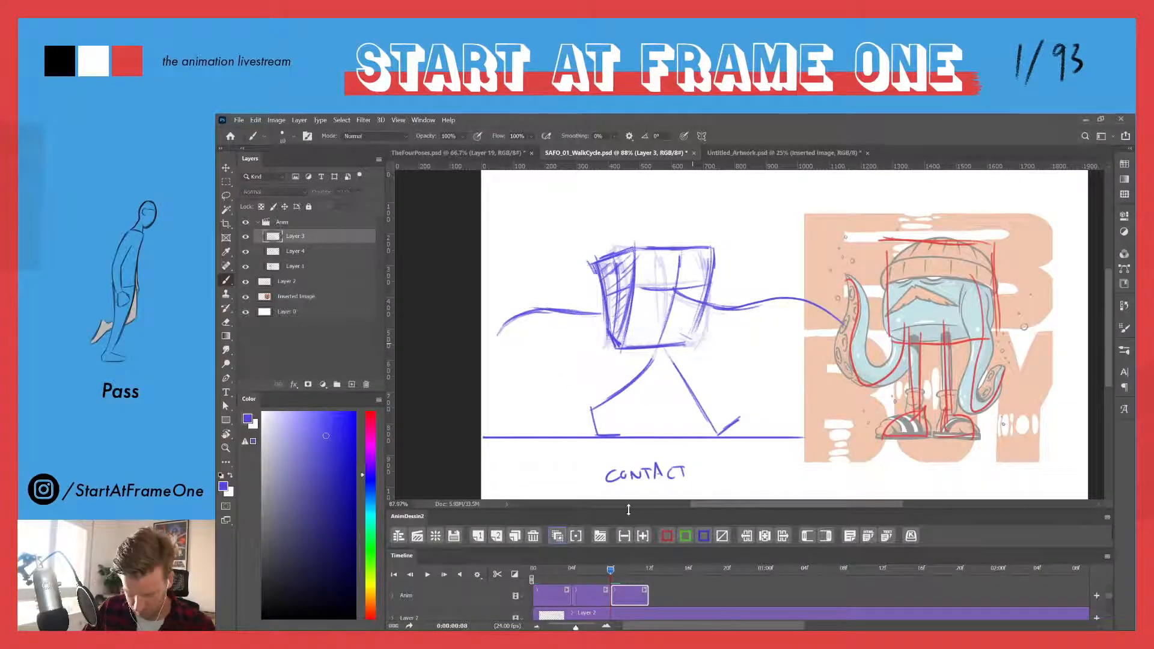
left_click(613, 571)
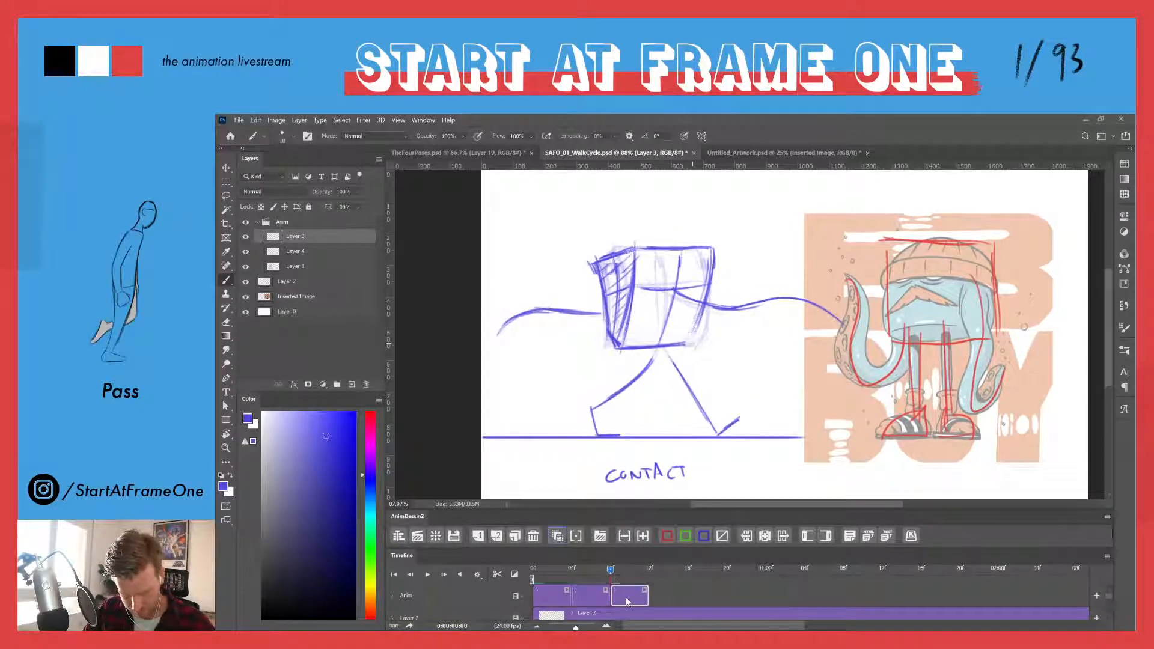
left_click(370, 424)
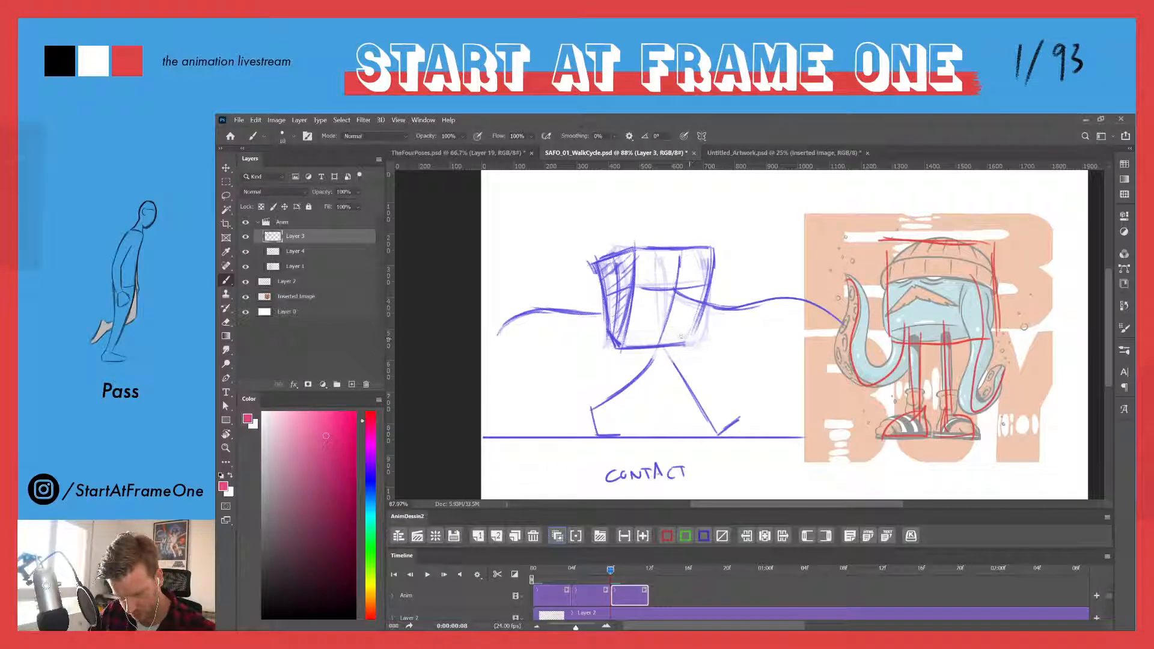
left_click_drag(655, 333, 627, 331)
mouse_move(655, 345)
left_mouse_down()
mouse_move(630, 332)
mouse_move(638, 339)
left_mouse_up()
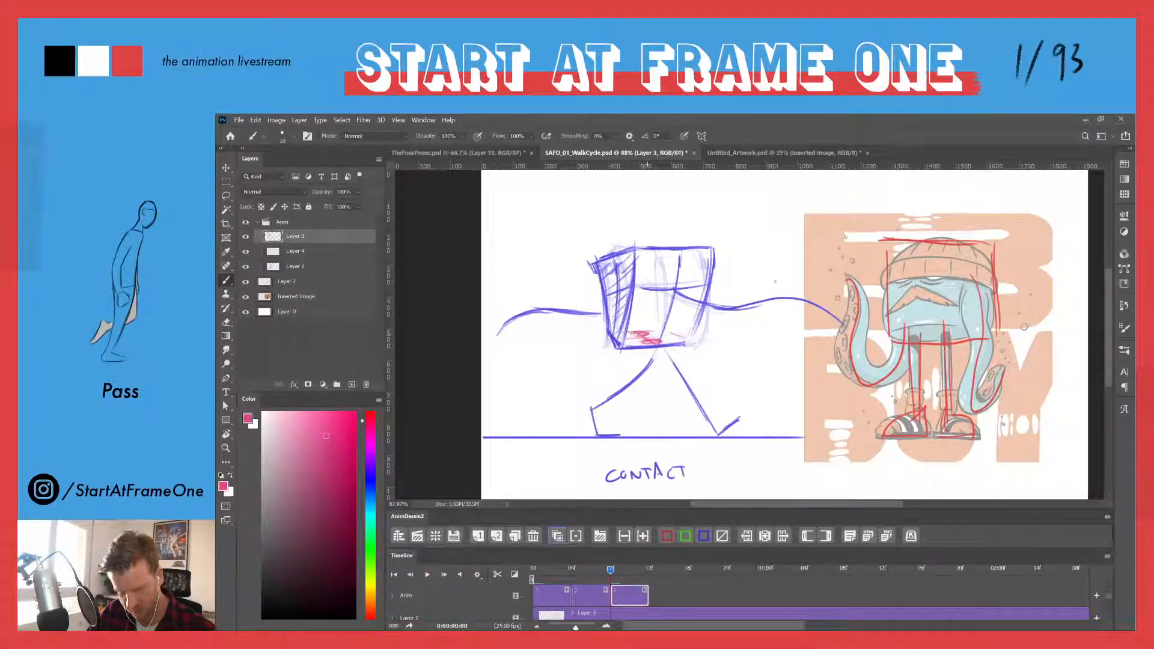
mouse_move(611, 570)
left_mouse_down()
mouse_move(552, 570)
mouse_move(610, 570)
left_mouse_up()
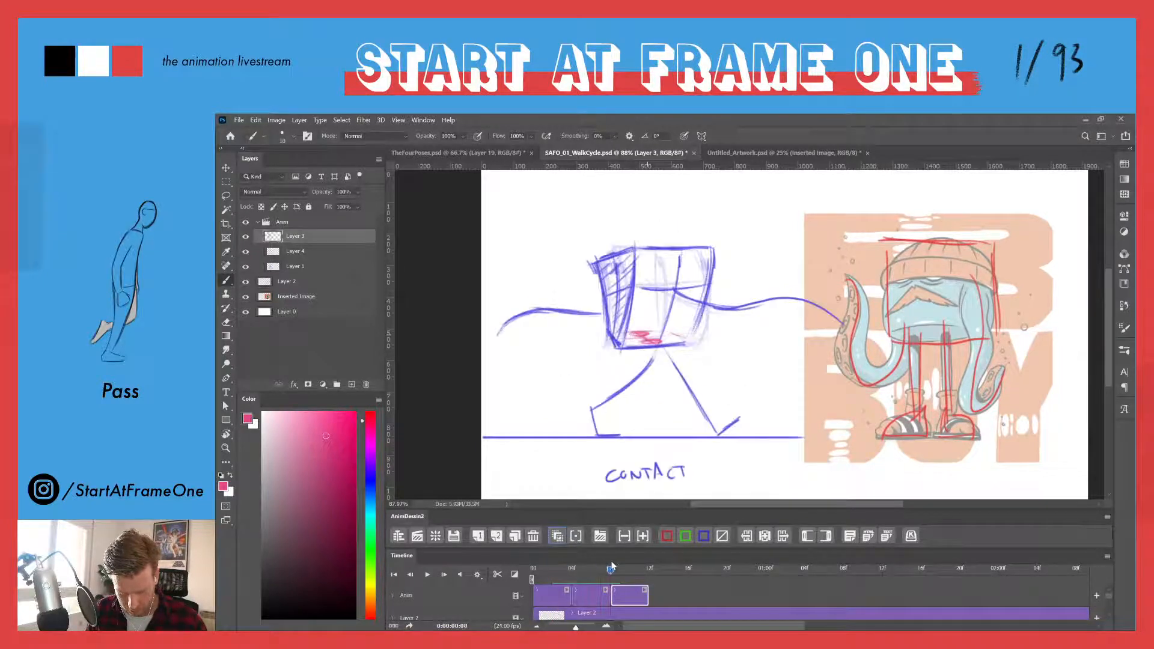
- Extend the second contact's back leg up to the hip in pink and thicken the leg with a parallel blue line
left_click_drag(656, 348, 626, 389)
mouse_move(659, 347)
left_mouse_down()
mouse_move(638, 380)
mouse_move(601, 406)
left_mouse_up()
left_click(369, 470)
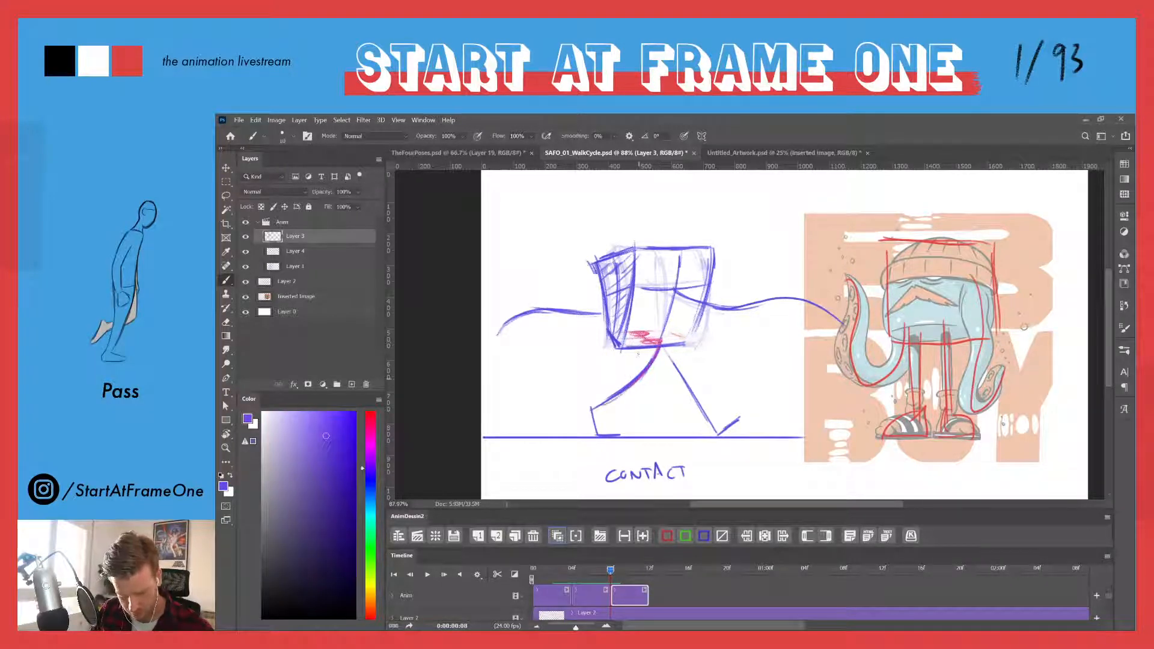
left_click_drag(645, 351, 587, 396)
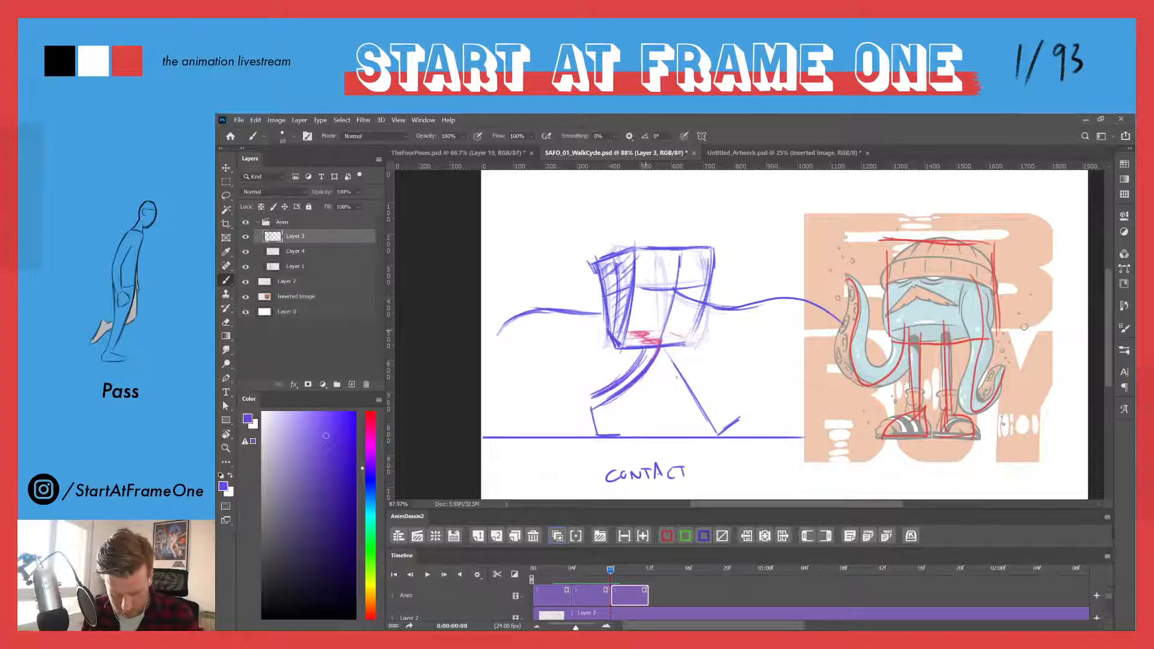
- Darken the second contact's front leg line, fade its lower part and redraw the leg from hip to heel
left_click_drag(661, 353, 706, 418)
key("e")
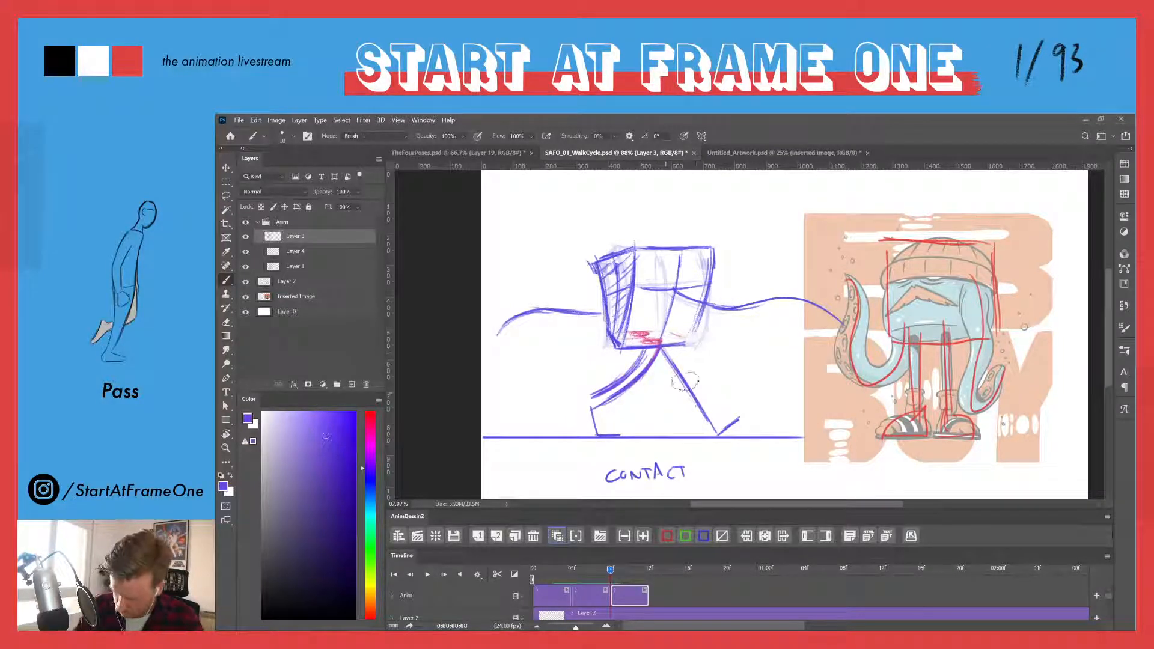
mouse_move(685, 381)
left_mouse_down()
mouse_move(670, 356)
mouse_move(721, 425)
mouse_move(658, 321)
mouse_move(707, 416)
left_mouse_up()
key("b")
left_click_drag(665, 360, 709, 425)
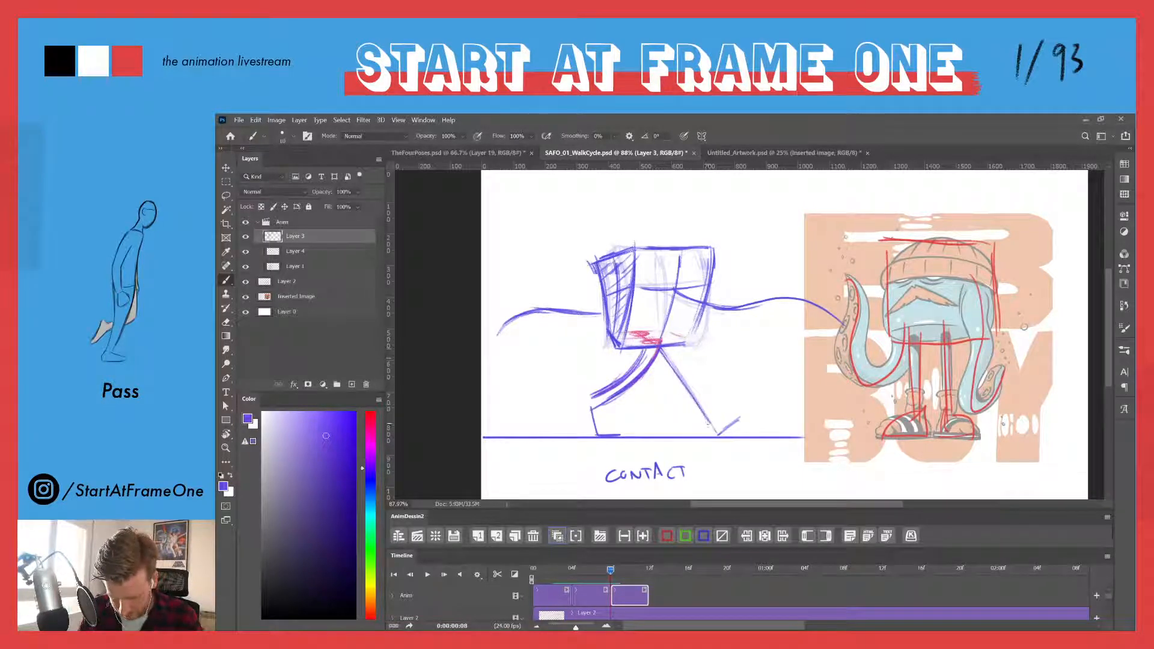
- Thicken the second contact's front leg with a parallel line, outline its toe-up shoe, and hatch the leg and shoe
left_click_drag(654, 363, 702, 432)
mouse_move(670, 387)
left_mouse_down()
mouse_move(701, 430)
mouse_move(743, 403)
mouse_move(716, 432)
left_mouse_up()
mouse_move(712, 435)
left_mouse_down()
mouse_move(749, 407)
mouse_move(695, 437)
mouse_move(722, 430)
left_mouse_up()
mouse_move(736, 417)
left_mouse_down()
mouse_move(753, 407)
mouse_move(715, 435)
left_mouse_up()
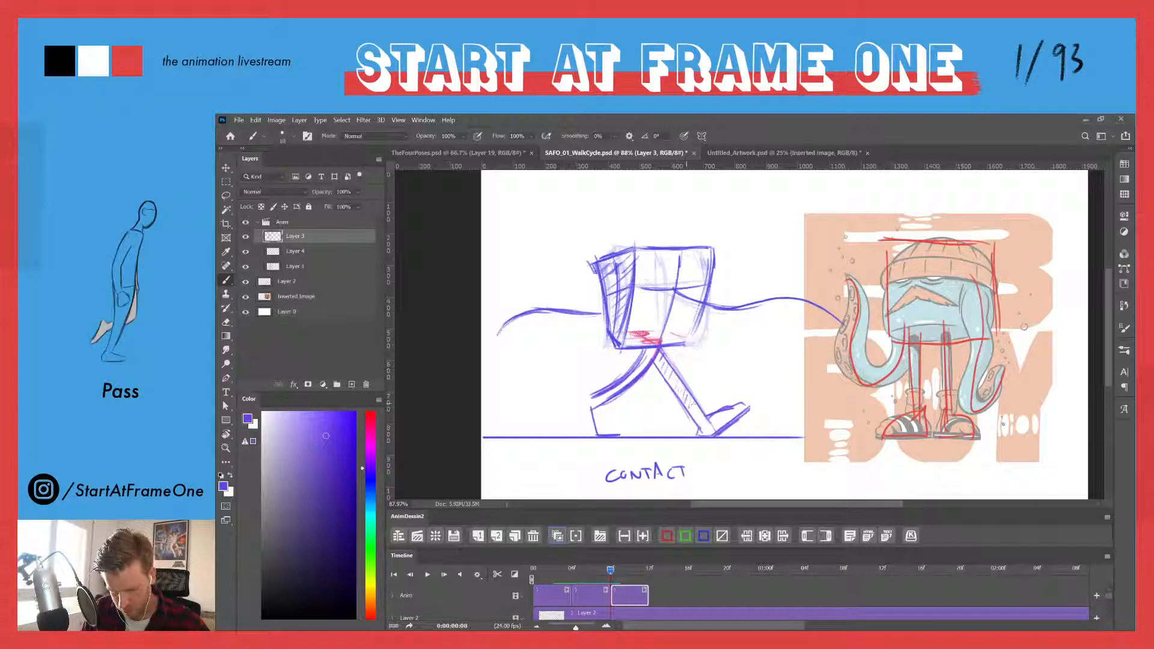
left_click_drag(689, 400, 701, 421)
left_click_drag(700, 419, 715, 433)
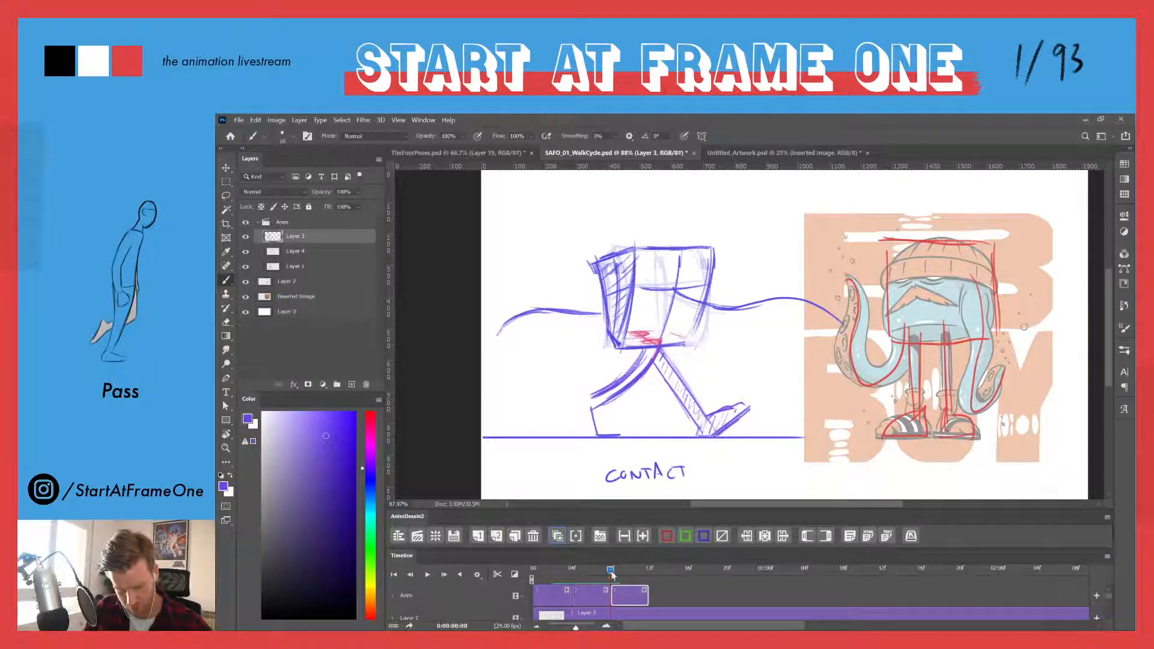
- Compare with the first contact, then fade and redraw the second contact's back ankle and shoe with a thicker shape
left_click(552, 575)
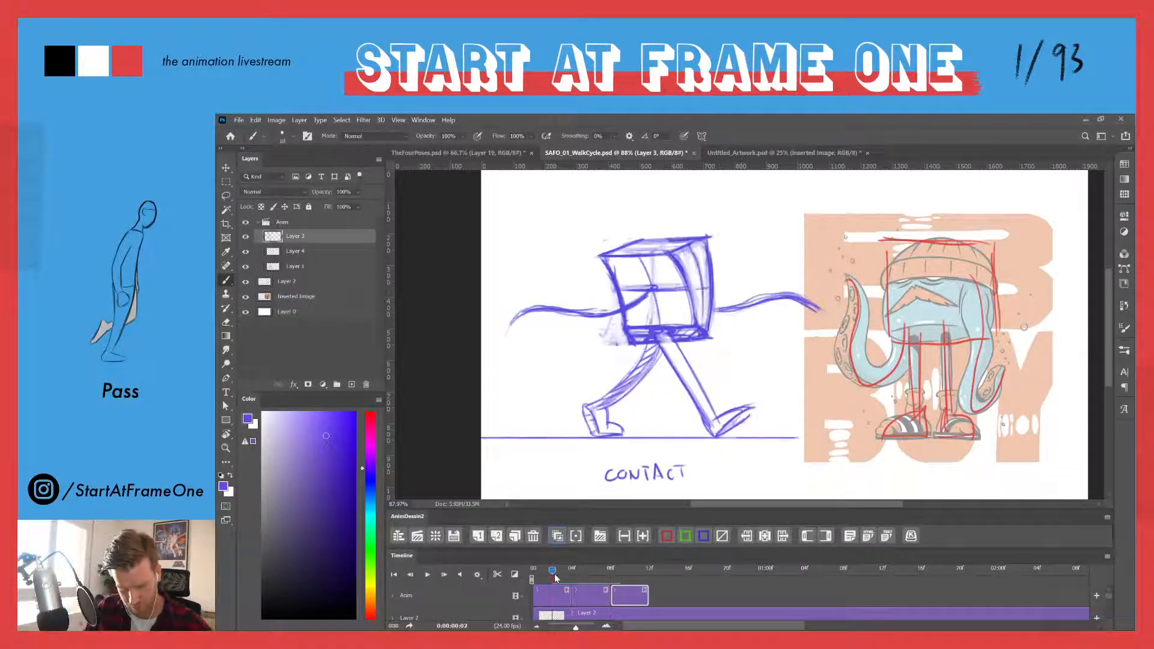
left_click(622, 578)
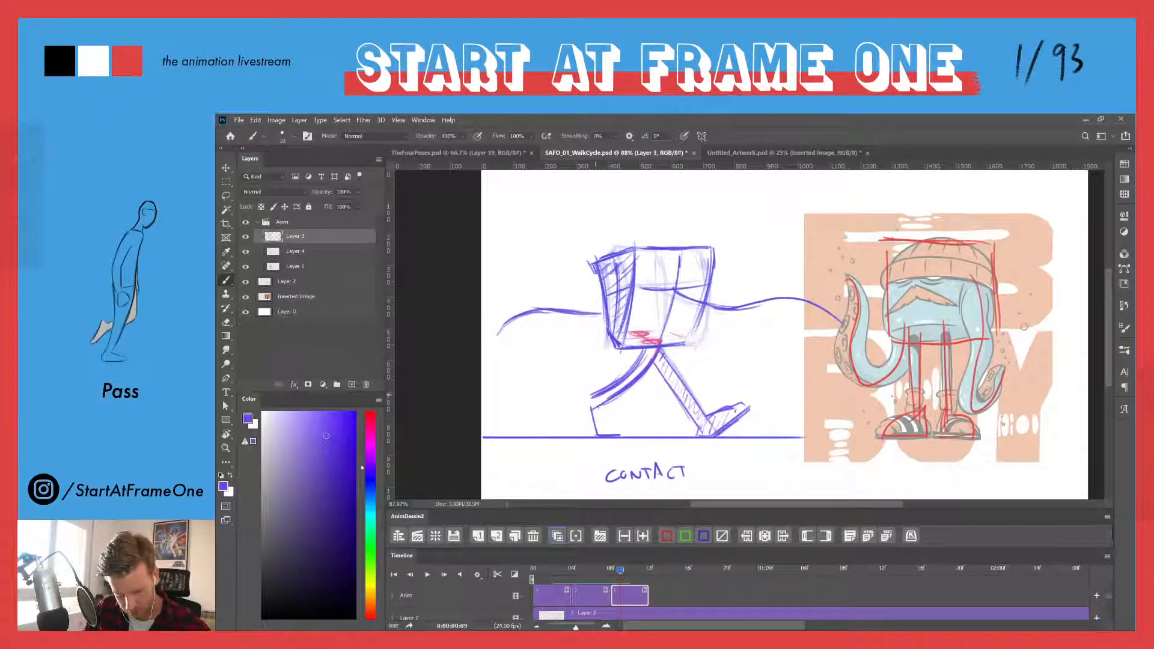
mouse_move(597, 428)
left_mouse_down()
mouse_move(595, 407)
mouse_move(596, 432)
mouse_move(610, 435)
left_mouse_up()
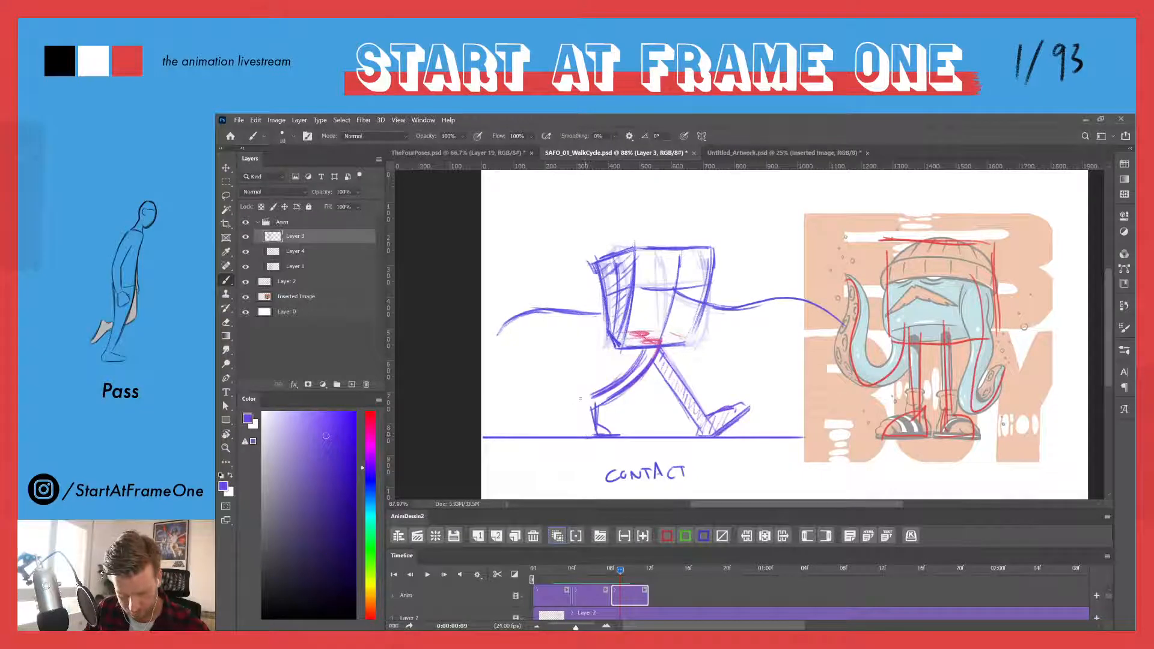
left_click_drag(592, 394, 589, 436)
key("e")
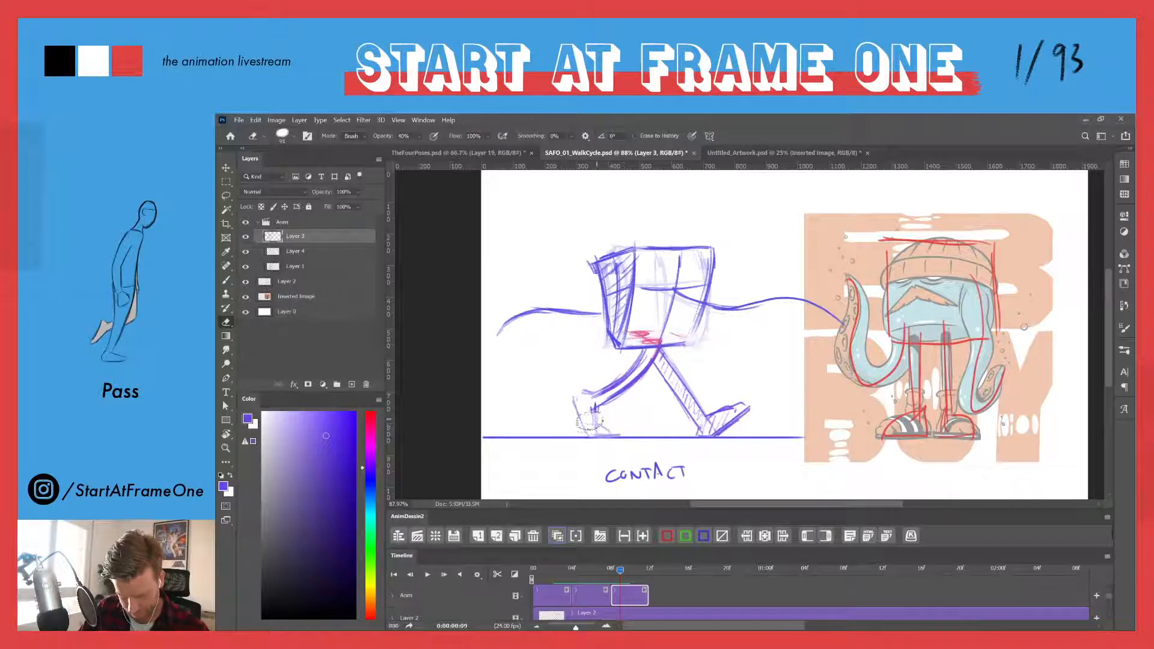
mouse_move(599, 398)
left_mouse_down()
mouse_move(588, 390)
mouse_move(574, 417)
mouse_move(595, 420)
left_mouse_up()
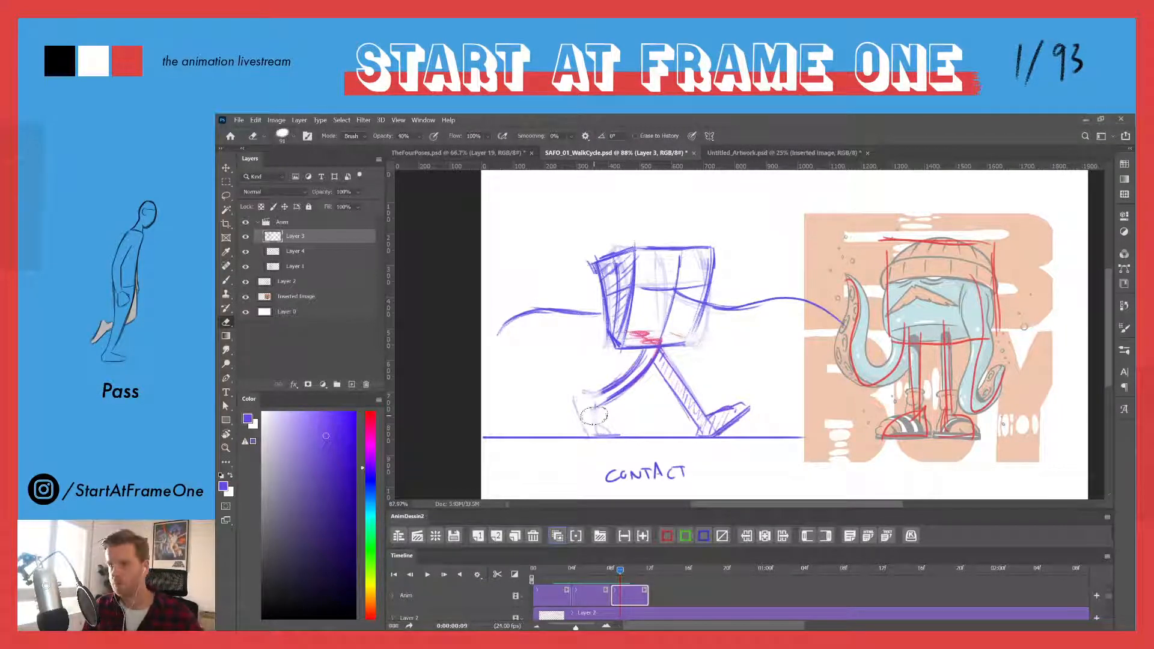
key("b")
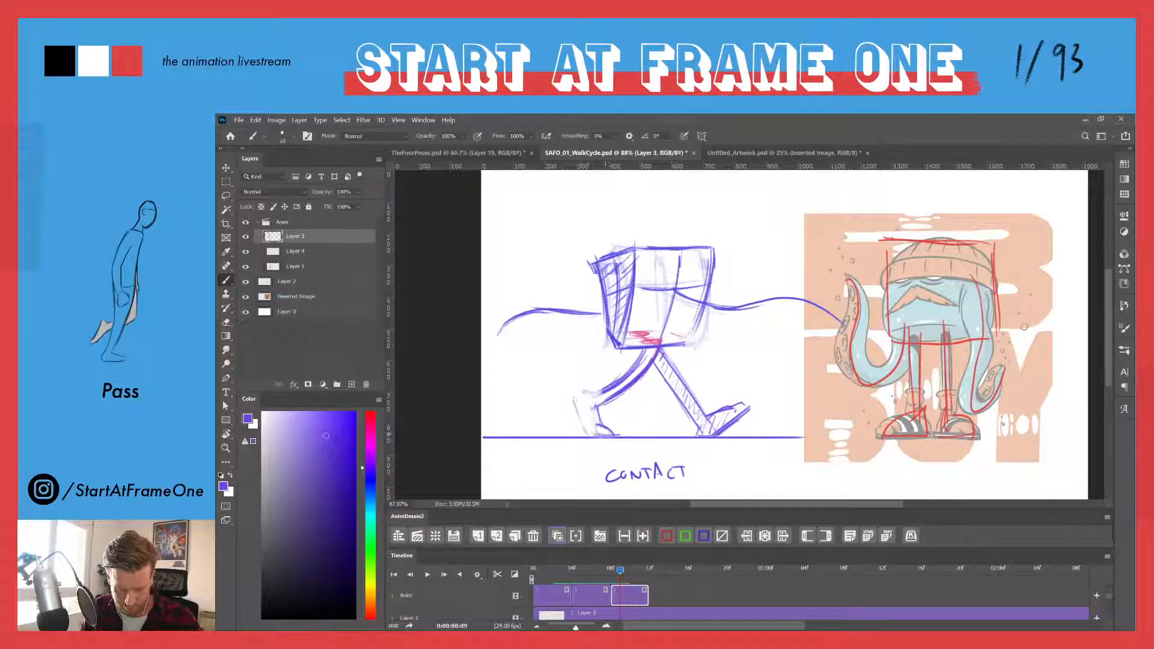
left_click_drag(586, 434, 611, 435)
mouse_move(590, 393)
left_mouse_down()
mouse_move(575, 390)
mouse_move(576, 411)
mouse_move(595, 395)
mouse_move(584, 417)
mouse_move(610, 433)
left_mouse_up()
- Touch up the front shoe on the first contact drawing and compare it with the second contact
mouse_move(620, 570)
left_mouse_down()
mouse_move(538, 566)
mouse_move(624, 566)
mouse_move(564, 566)
left_mouse_up()
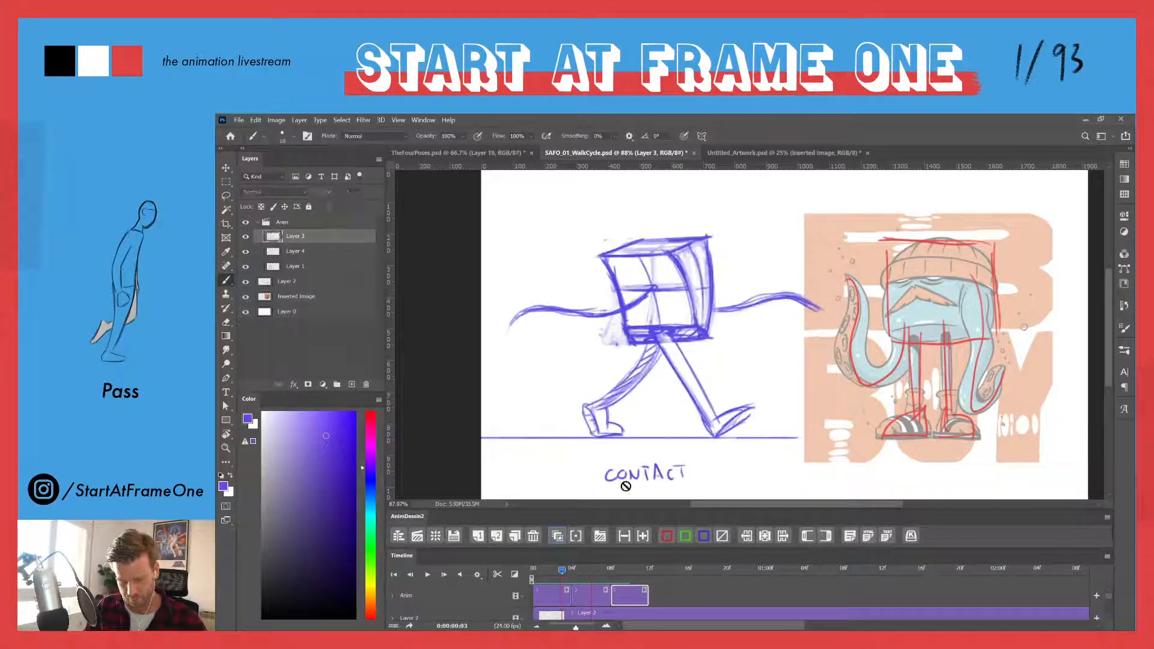
left_click(554, 595)
left_click_drag(740, 413, 732, 420)
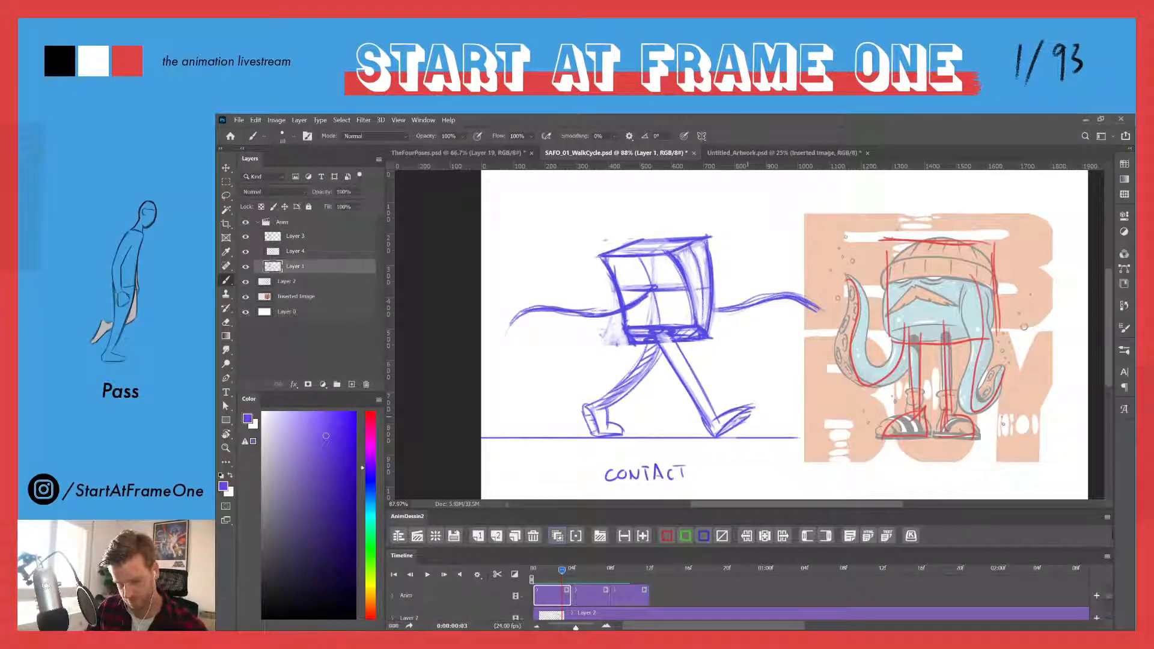
mouse_move(562, 574)
left_mouse_down()
mouse_move(545, 570)
mouse_move(614, 566)
left_mouse_up()
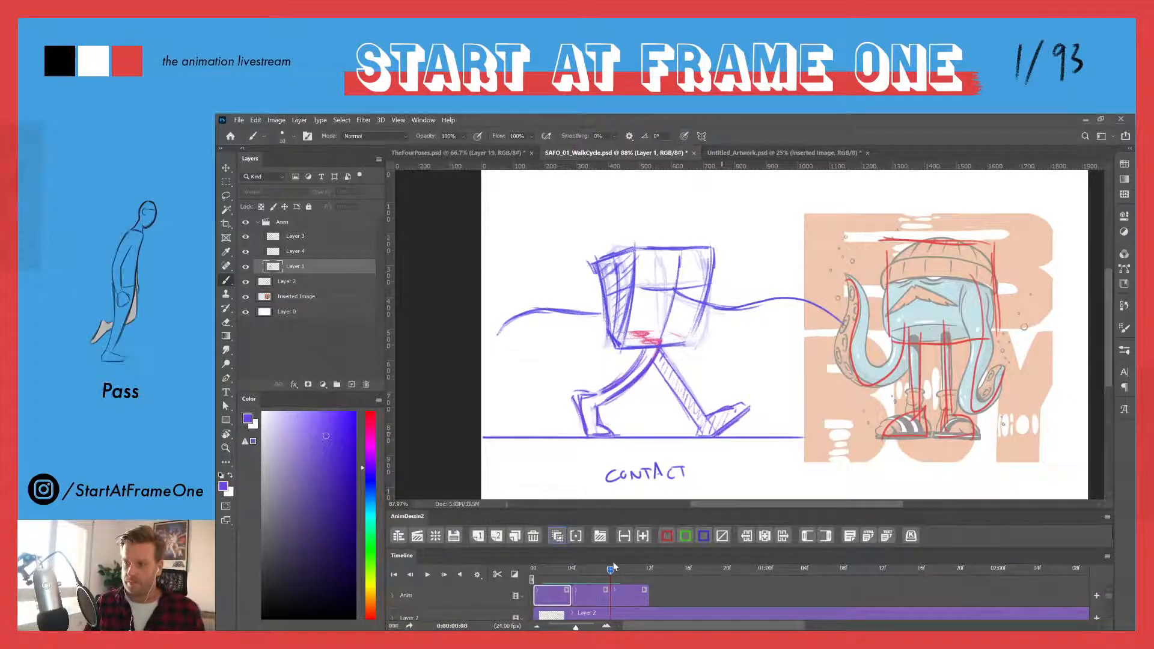
- On the passing drawing at frame 4, add a narrow side plane along the box's right edge and strengthen the bottom and left edges
mouse_move(614, 566)
left_mouse_down()
mouse_move(532, 557)
mouse_move(571, 565)
left_mouse_up()
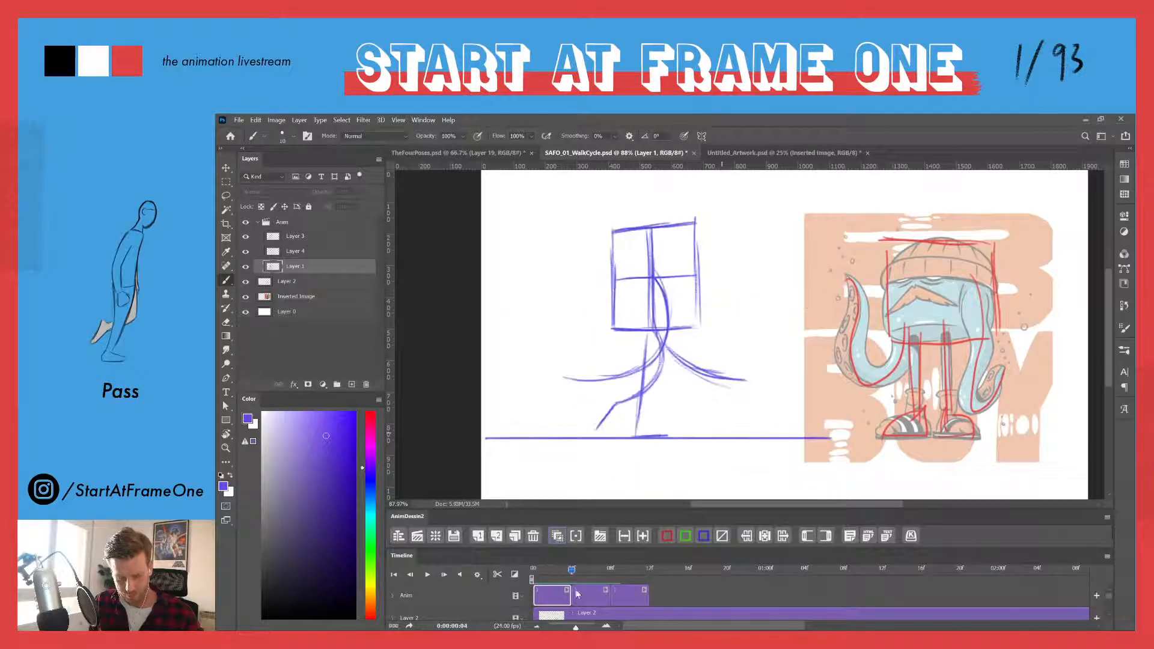
left_click(587, 600)
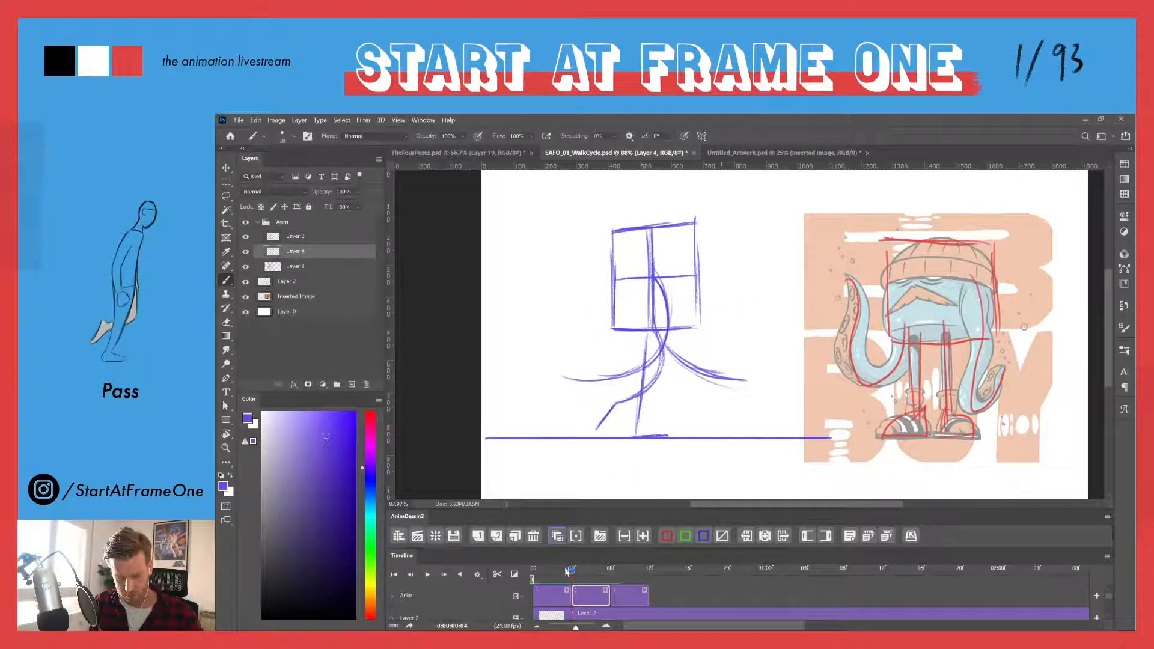
mouse_move(570, 570)
left_mouse_down()
mouse_move(554, 573)
mouse_move(572, 567)
left_mouse_up()
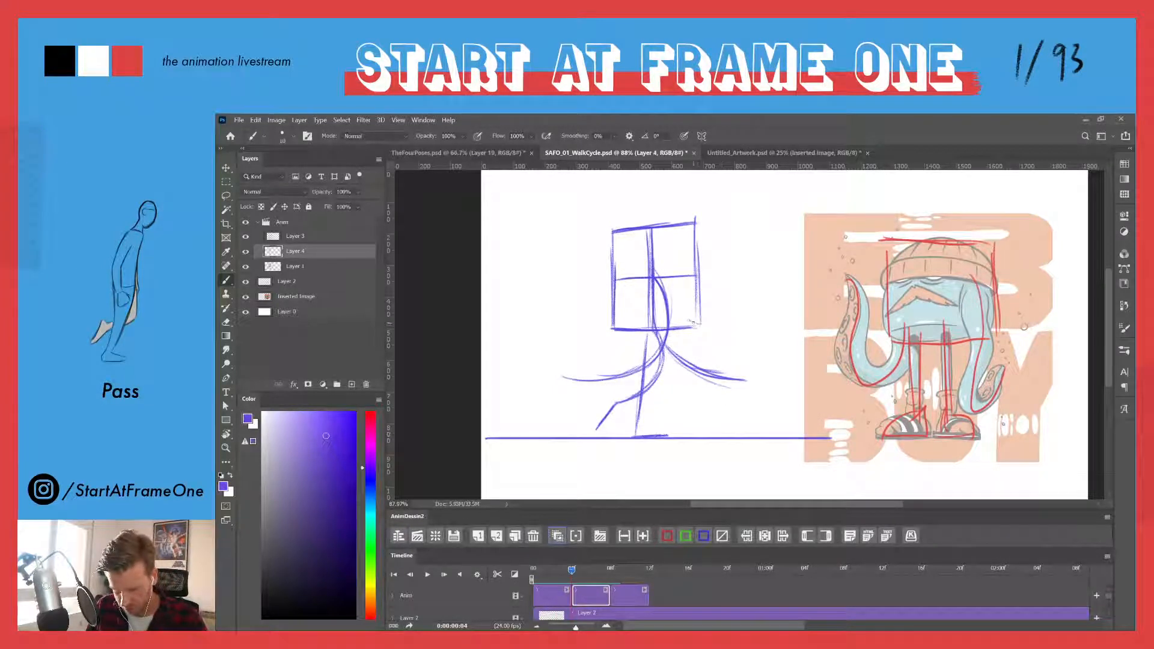
left_click_drag(691, 319, 691, 227)
left_click_drag(697, 226, 701, 322)
left_click_drag(690, 270, 697, 324)
left_click_drag(702, 241, 703, 329)
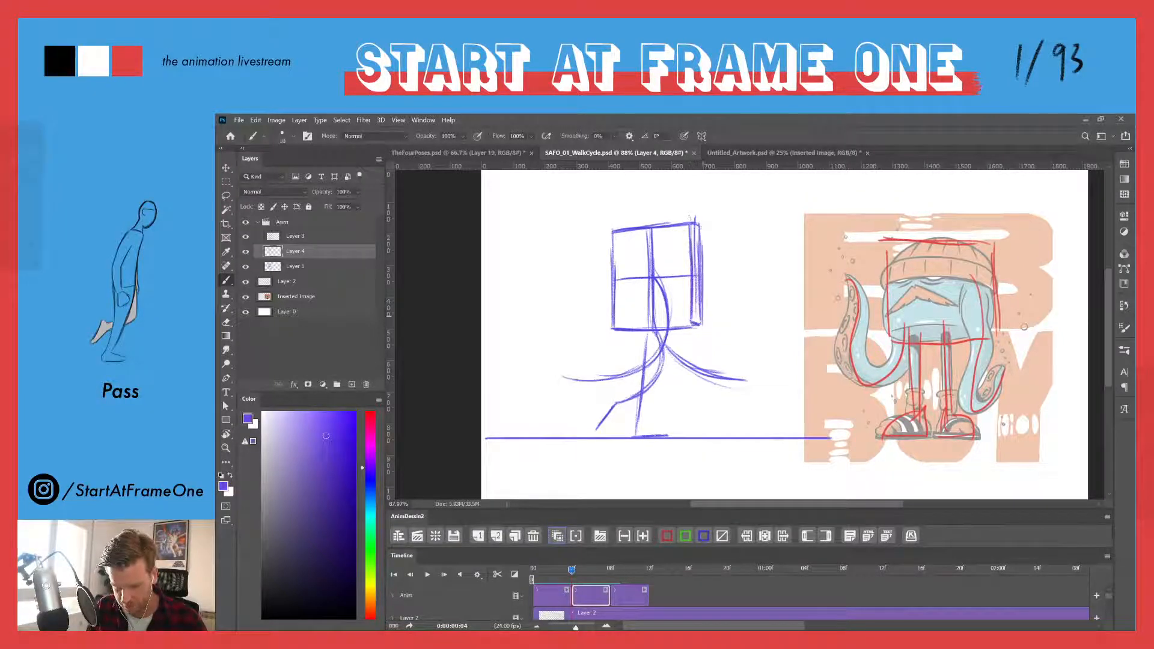
left_click_drag(691, 226, 689, 302)
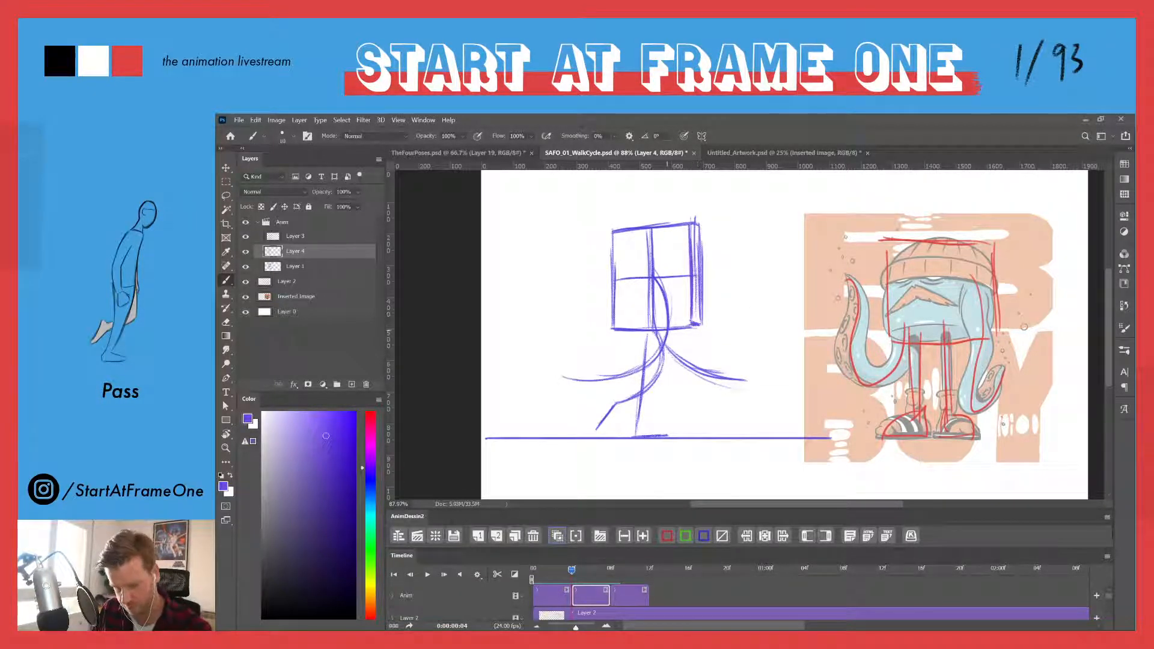
left_click_drag(630, 329, 692, 325)
left_click_drag(612, 233, 613, 326)
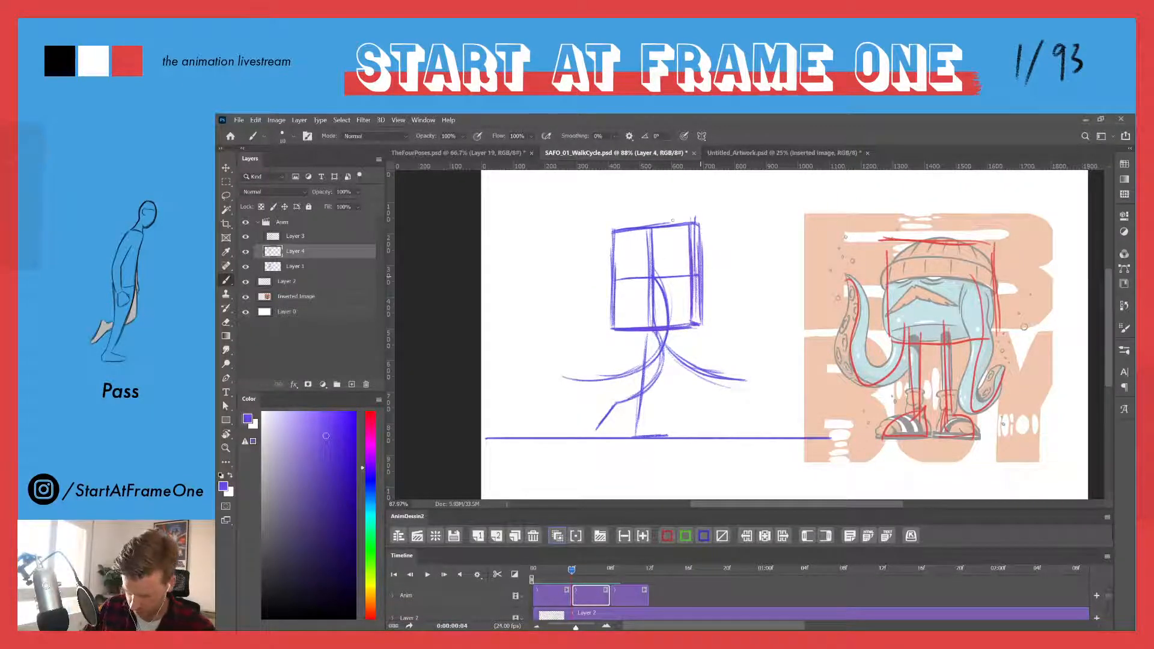
- Thicken the passing pose's standing leg with a parallel line and draw a flat shoe on the ground line
left_click_drag(652, 340, 645, 433)
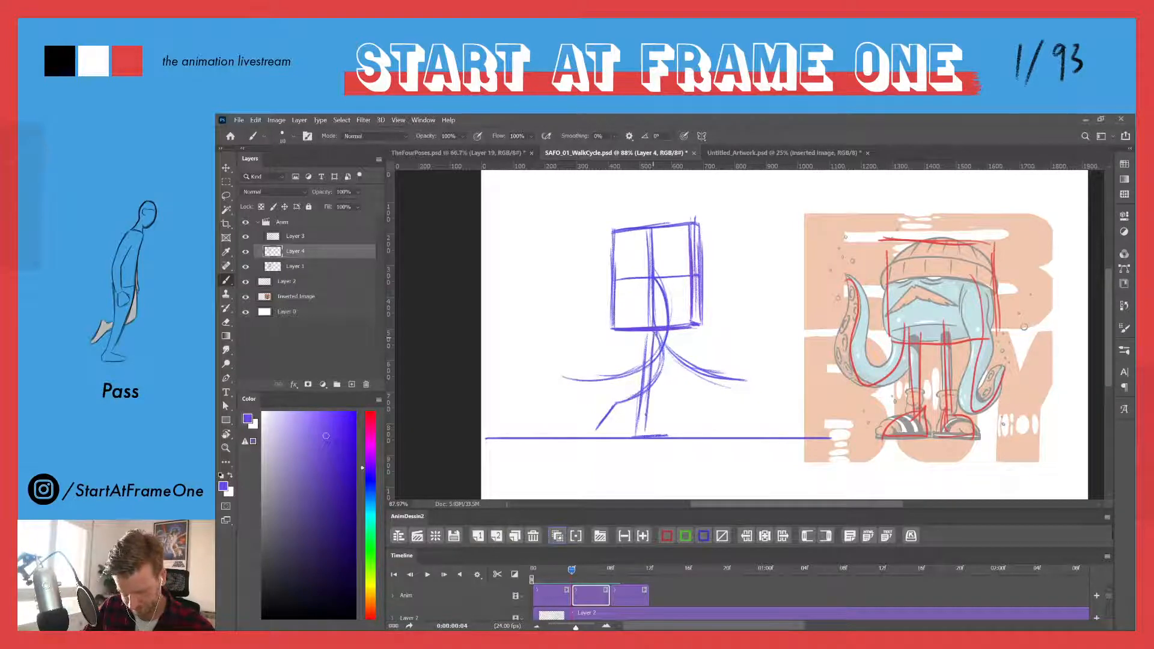
mouse_move(571, 571)
left_mouse_down()
mouse_move(563, 576)
mouse_move(572, 572)
left_mouse_up()
mouse_move(650, 367)
left_mouse_down()
mouse_move(645, 428)
mouse_move(657, 423)
mouse_move(648, 416)
mouse_move(677, 435)
mouse_move(629, 436)
left_mouse_up()
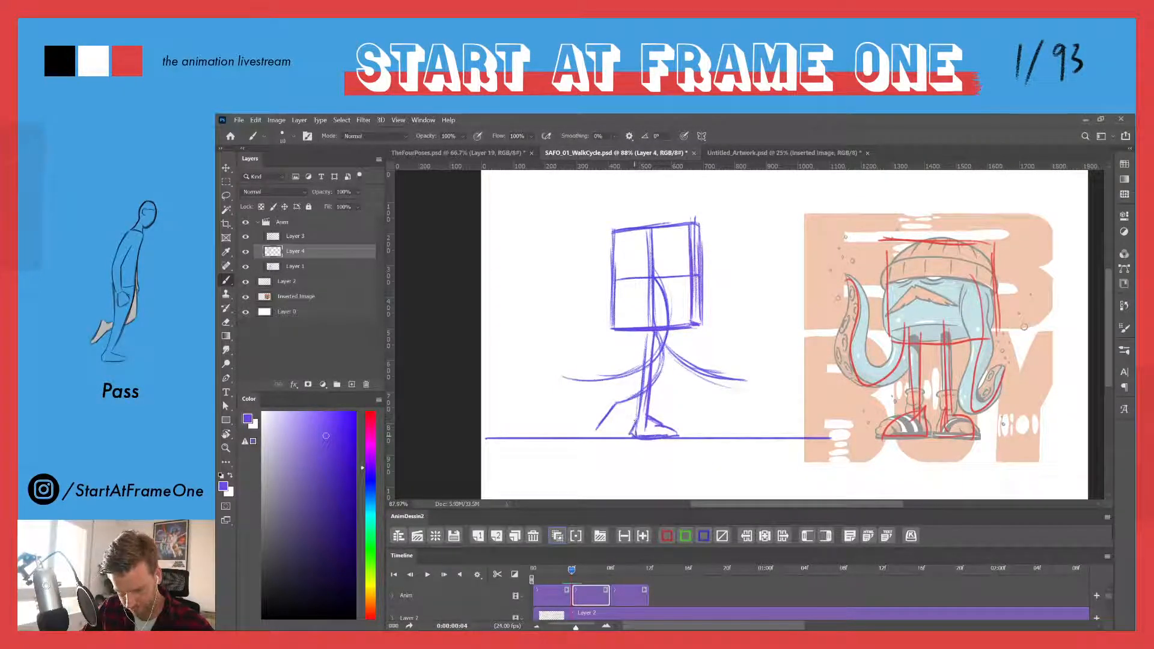
left_click_drag(570, 573, 562, 575)
left_click(572, 574)
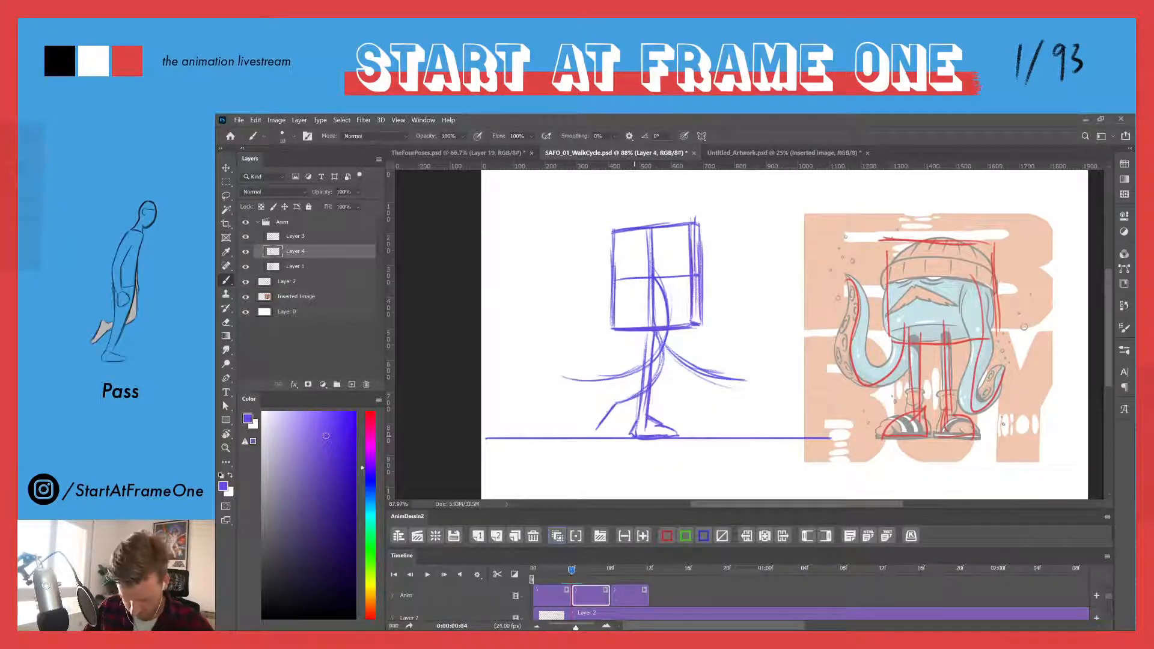
- Draw the passing pose's lifted shoe, thicken and hatch its bent leg, and compare with the second contact
mouse_move(604, 409)
left_mouse_down()
mouse_move(617, 399)
mouse_move(595, 419)
mouse_move(624, 391)
mouse_move(601, 430)
left_mouse_up()
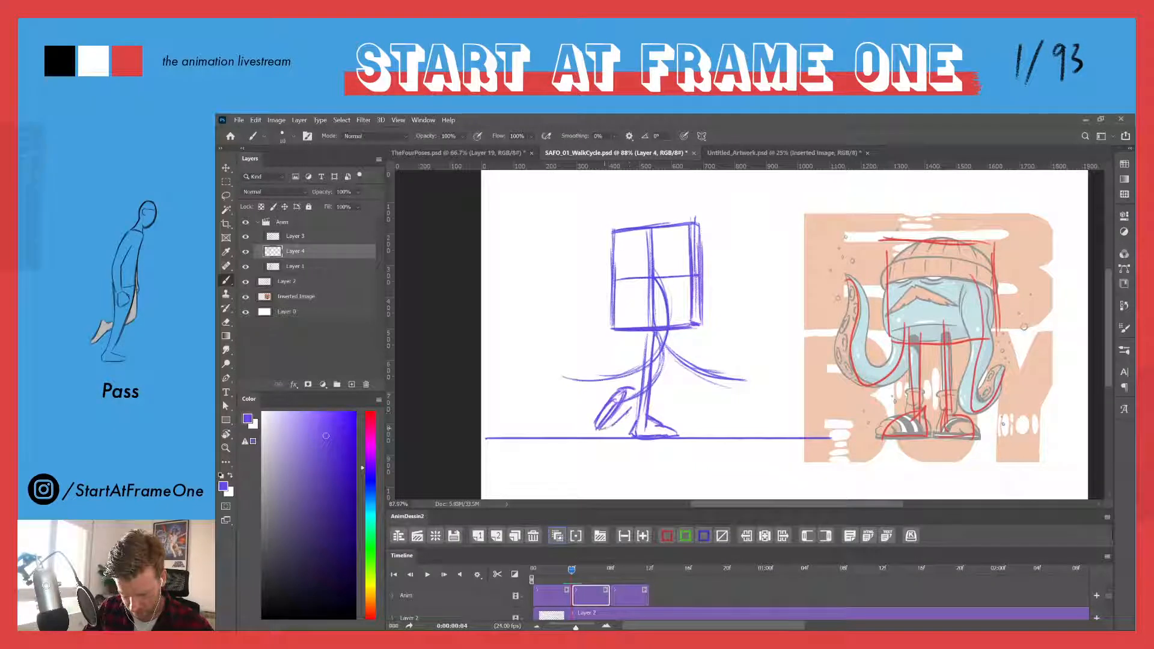
mouse_move(669, 348)
left_mouse_down()
mouse_move(652, 396)
mouse_move(661, 356)
left_mouse_up()
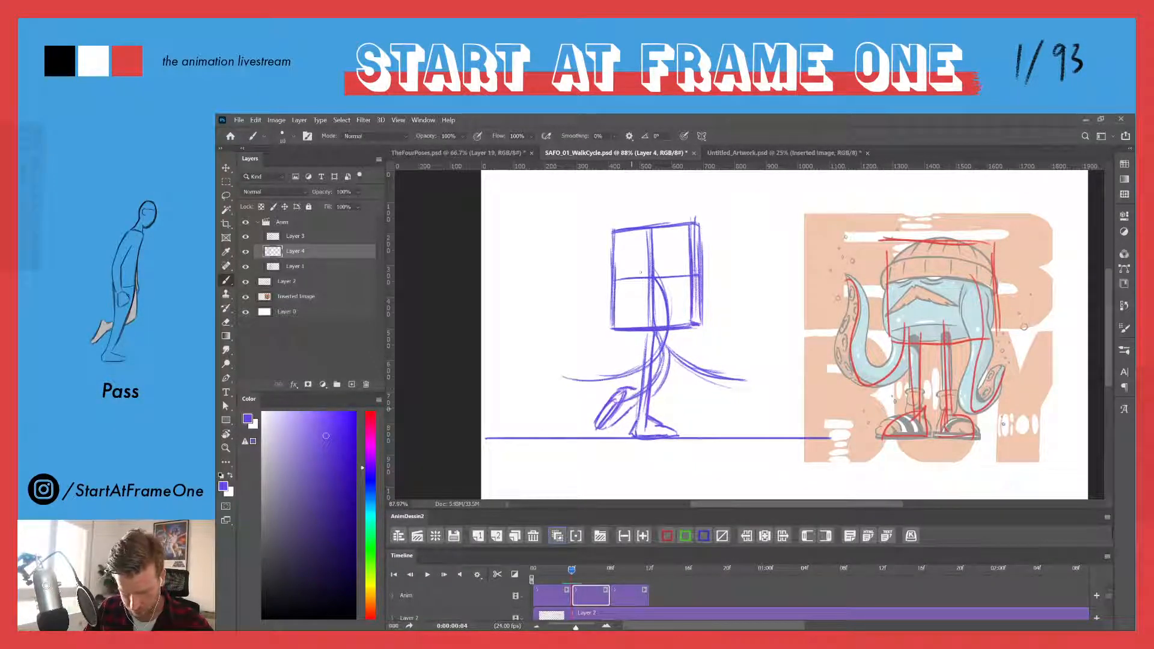
mouse_move(669, 332)
left_mouse_down()
mouse_move(661, 395)
mouse_move(666, 371)
mouse_move(615, 421)
left_mouse_up()
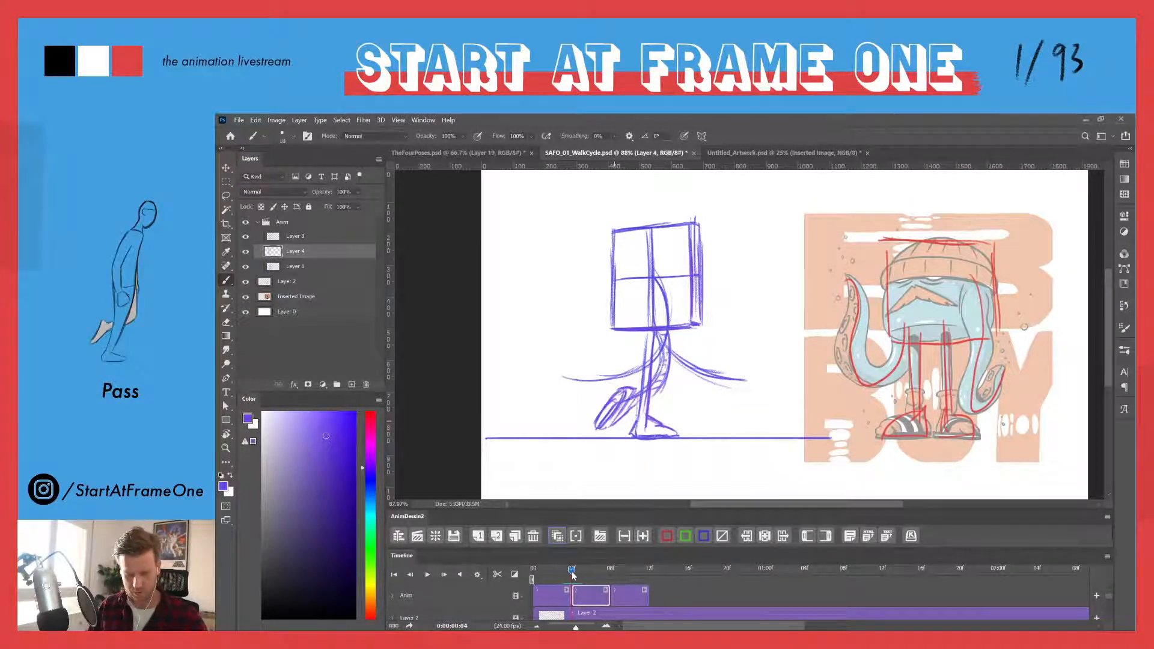
left_click_drag(572, 569, 609, 575)
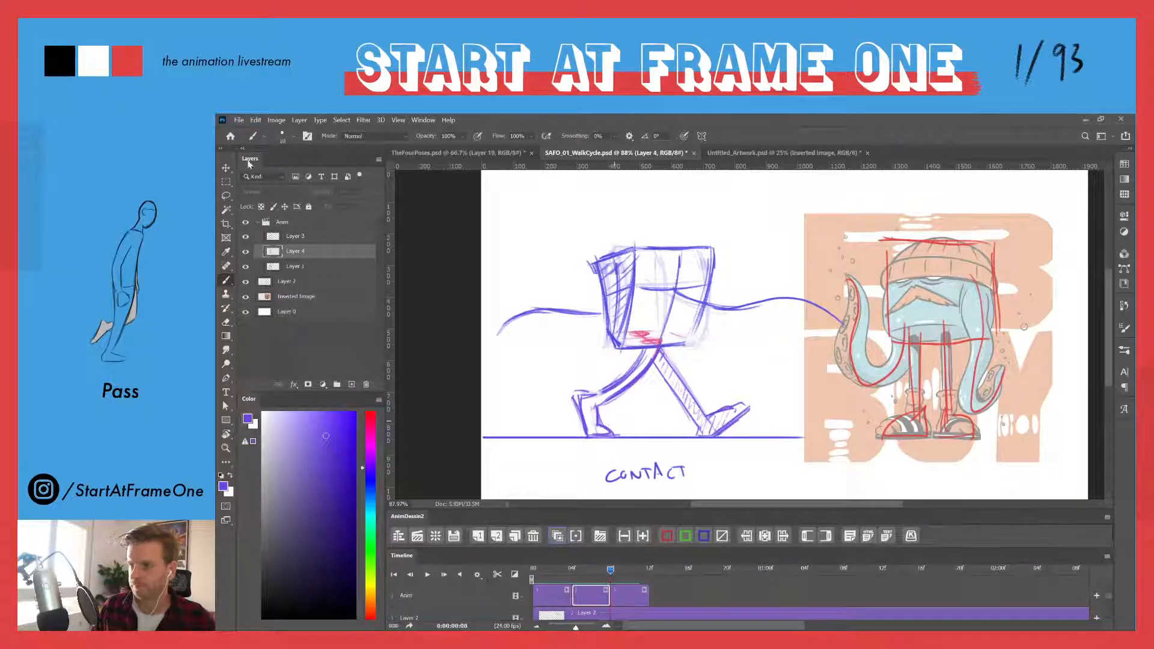
- Examine the two contact drawings and the passing drawing by scrubbing through the walk cycle's frames
left_click_drag(610, 575, 552, 573)
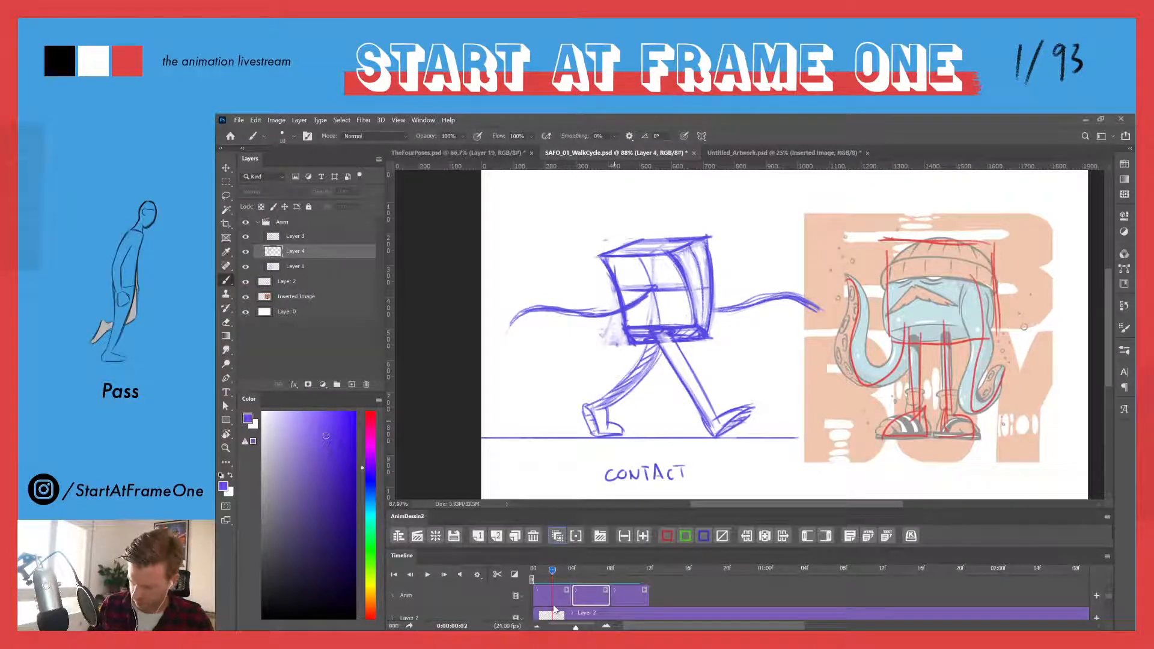
left_click(557, 598)
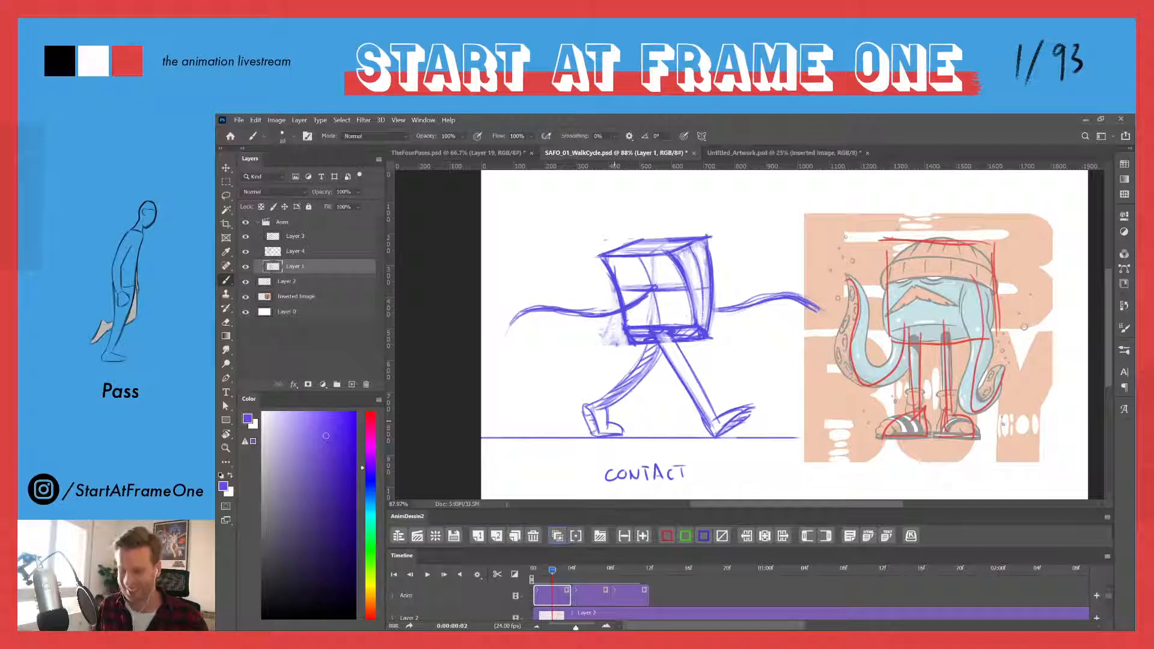
mouse_move(552, 570)
left_mouse_down()
mouse_move(596, 578)
mouse_move(604, 567)
mouse_move(565, 582)
left_mouse_up()
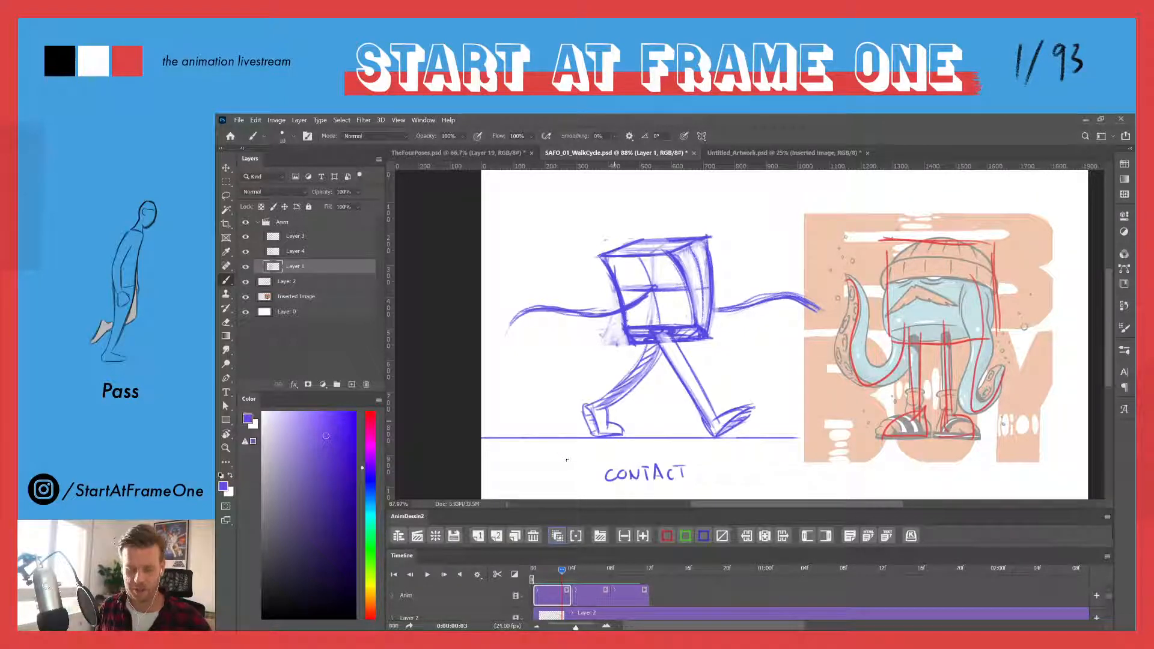
left_click(556, 570)
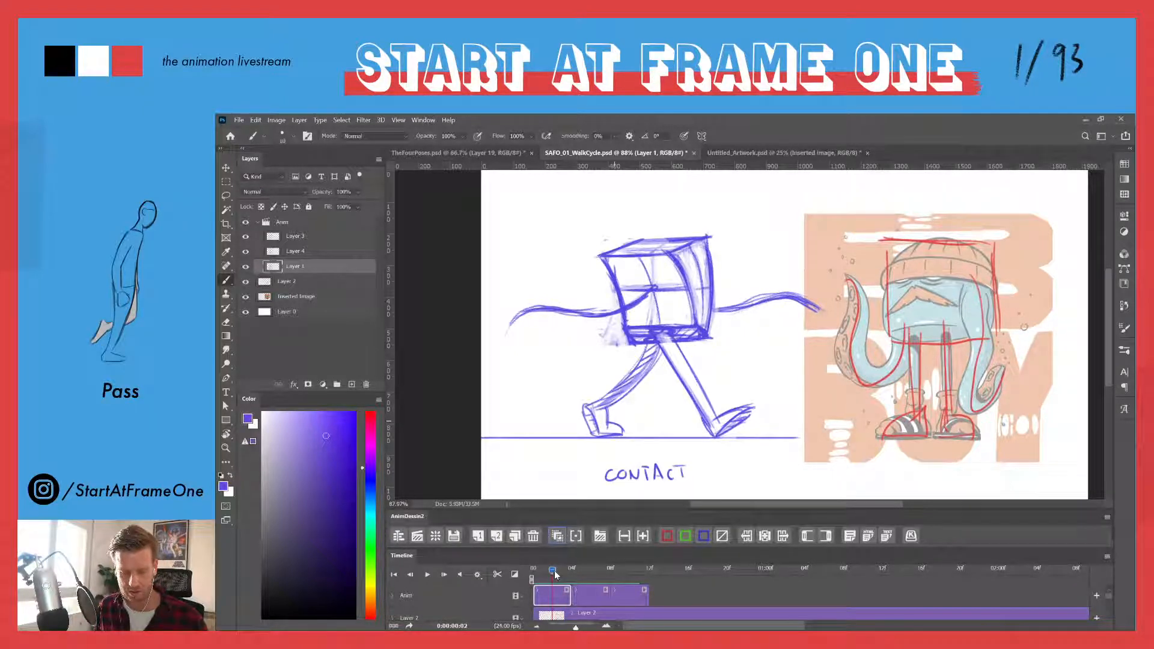
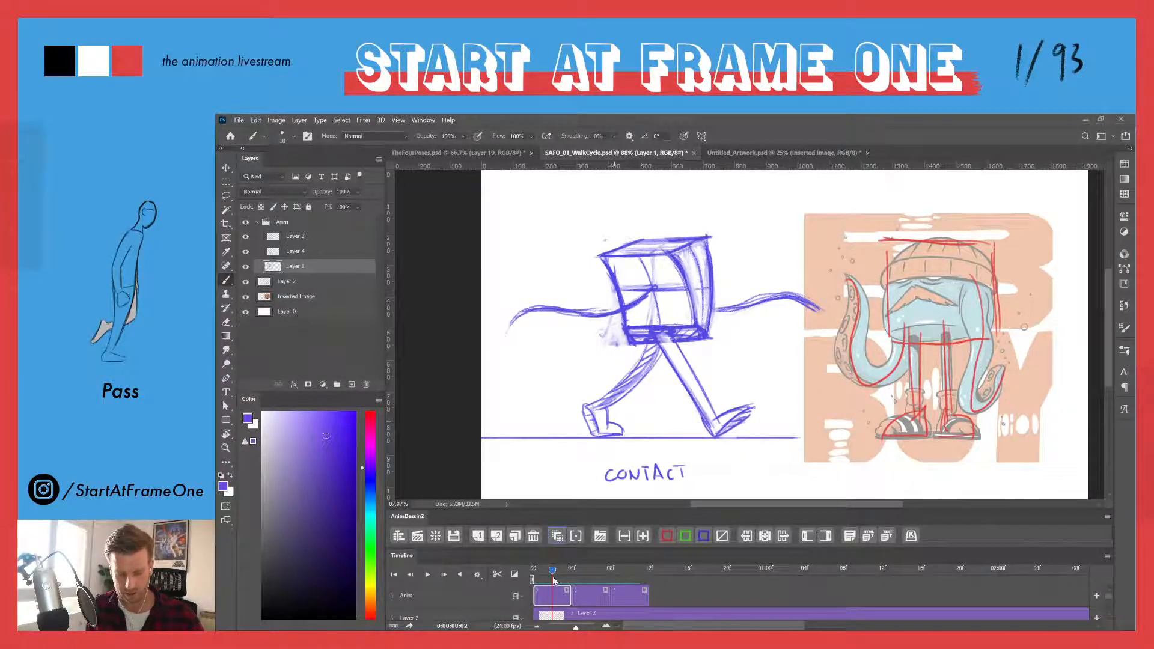
left_click(544, 570)
left_click_drag(544, 569, 571, 573)
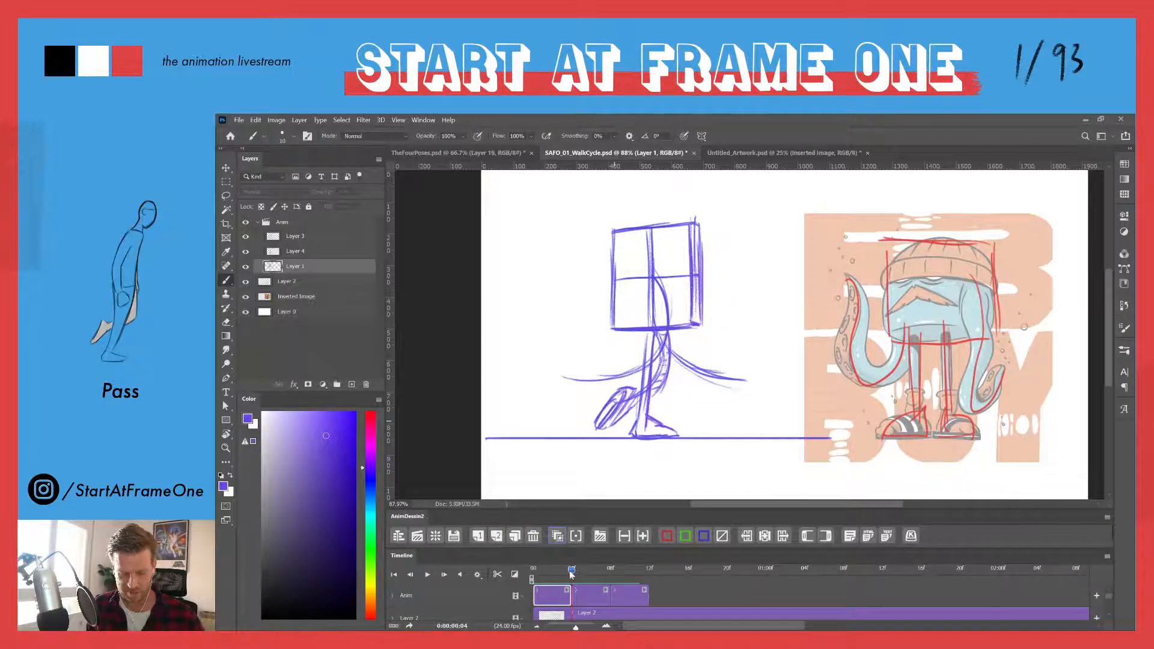
left_click(620, 569)
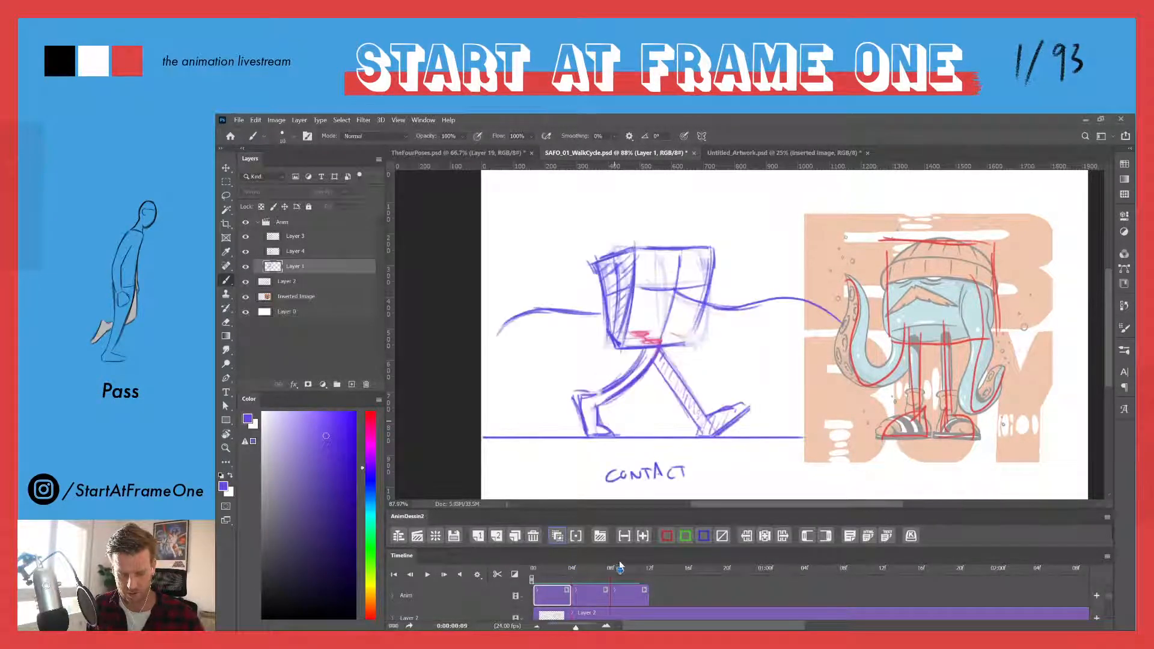
left_click(622, 596)
mouse_move(620, 570)
left_mouse_down()
mouse_move(545, 575)
mouse_move(622, 568)
left_mouse_up()
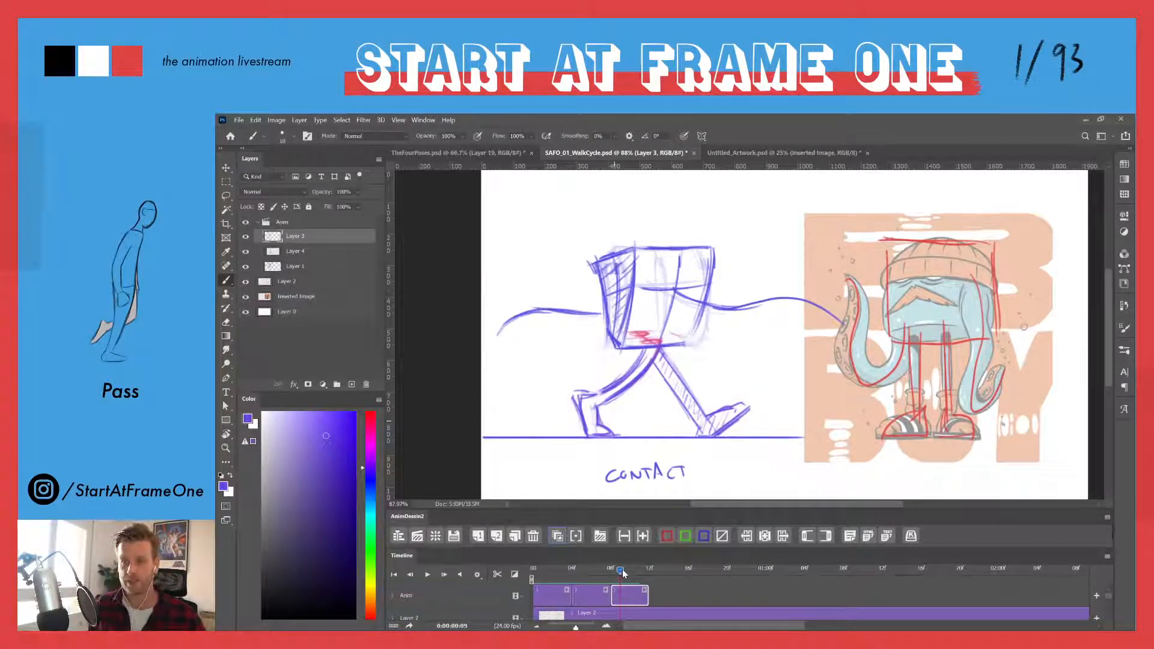
left_click_drag(622, 568, 550, 569)
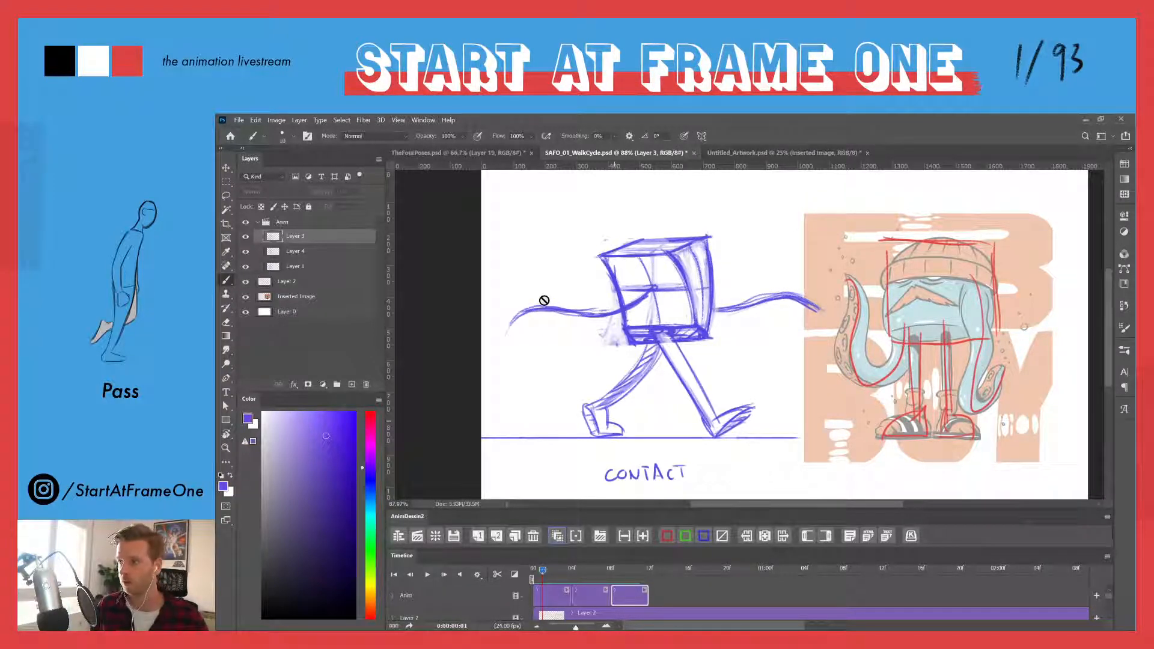
- Duplicate the first contact drawing and place the copy after the last drawing in the Anim group
left_click(550, 597)
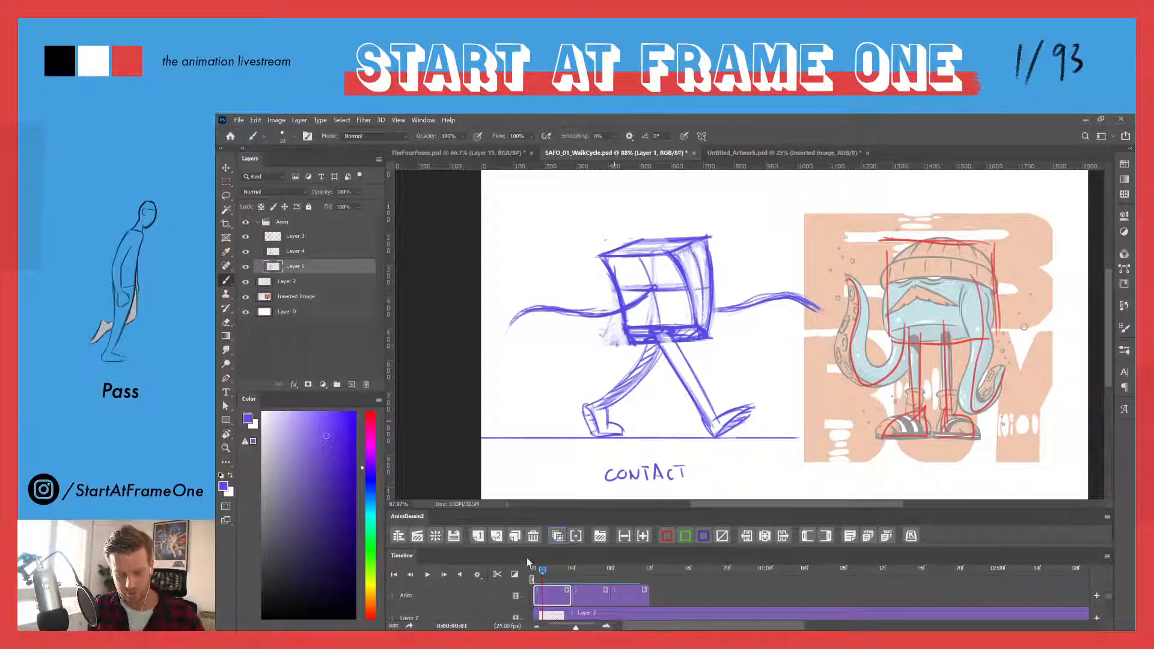
left_click_drag(540, 573, 532, 571)
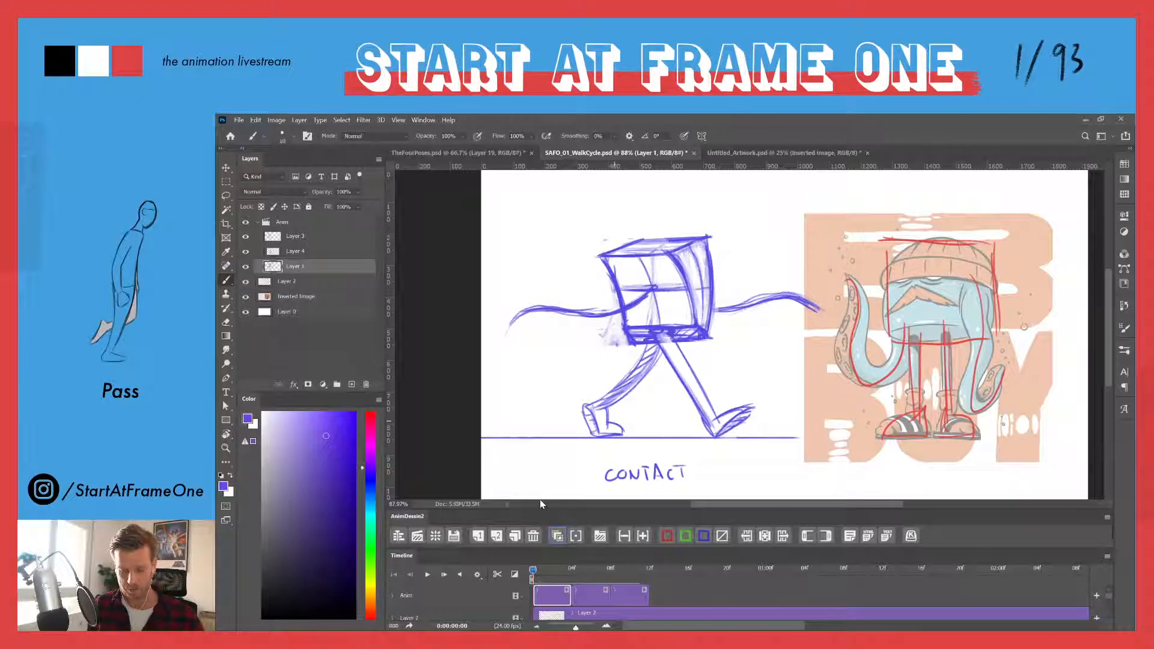
left_click(478, 535)
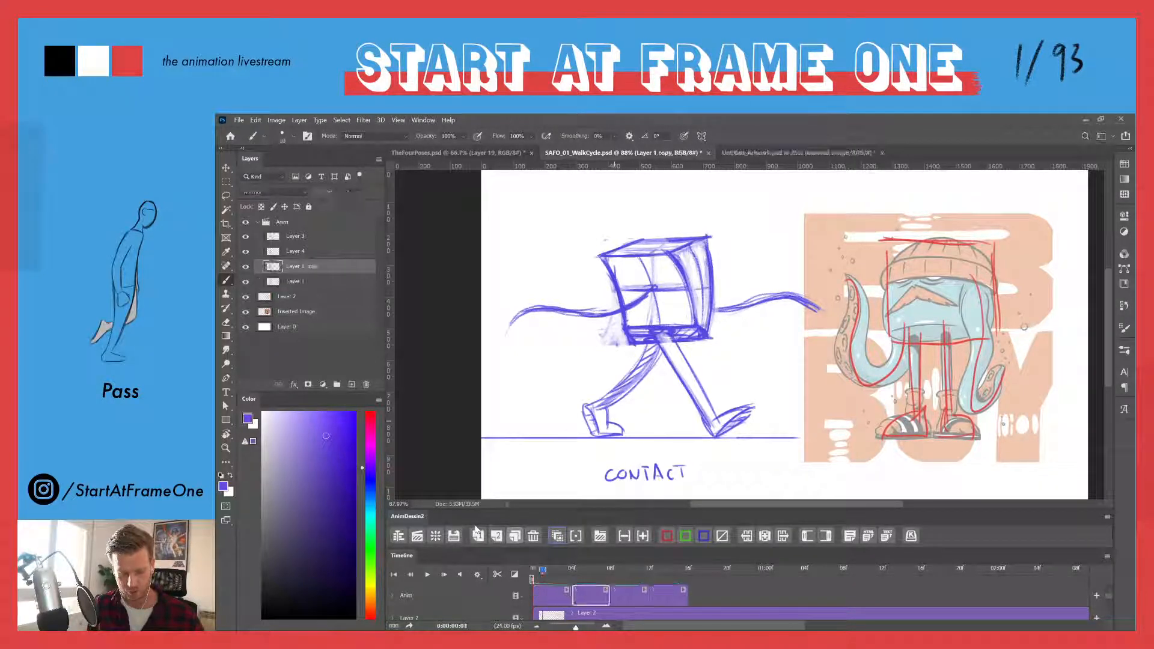
left_click_drag(707, 589, 708, 590)
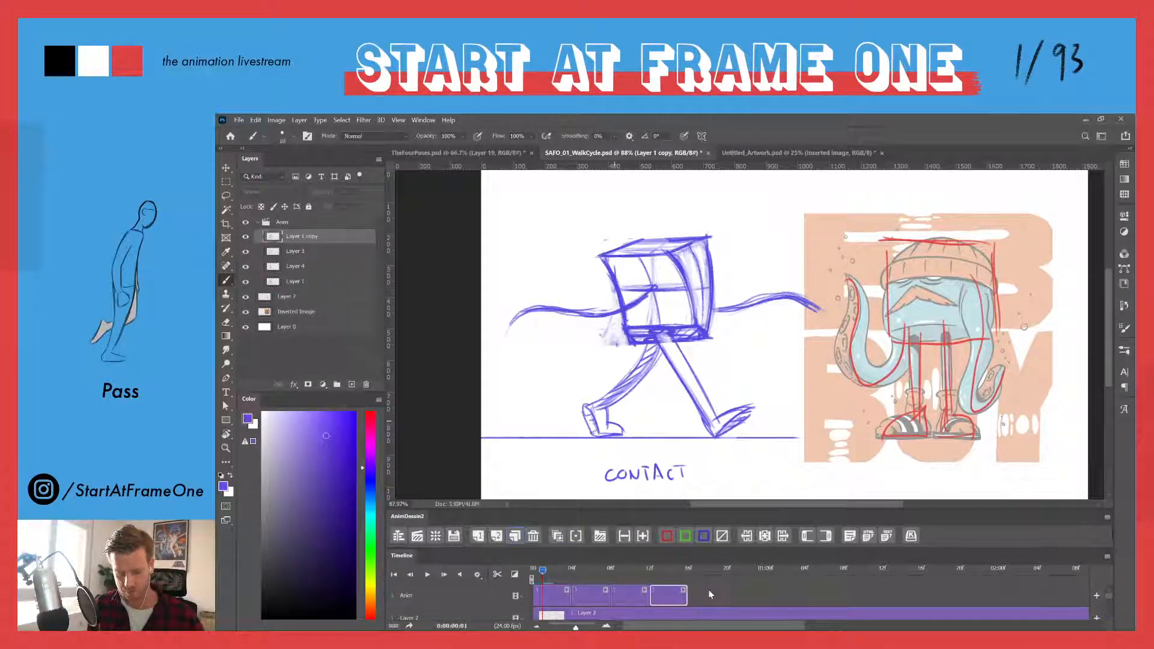
- Examine the passing drawing and the second contact drawing to decide where the next passing pose belongs
left_click(630, 569)
mouse_move(632, 574)
left_mouse_down()
mouse_move(663, 571)
mouse_move(639, 570)
left_mouse_up()
left_click(631, 599)
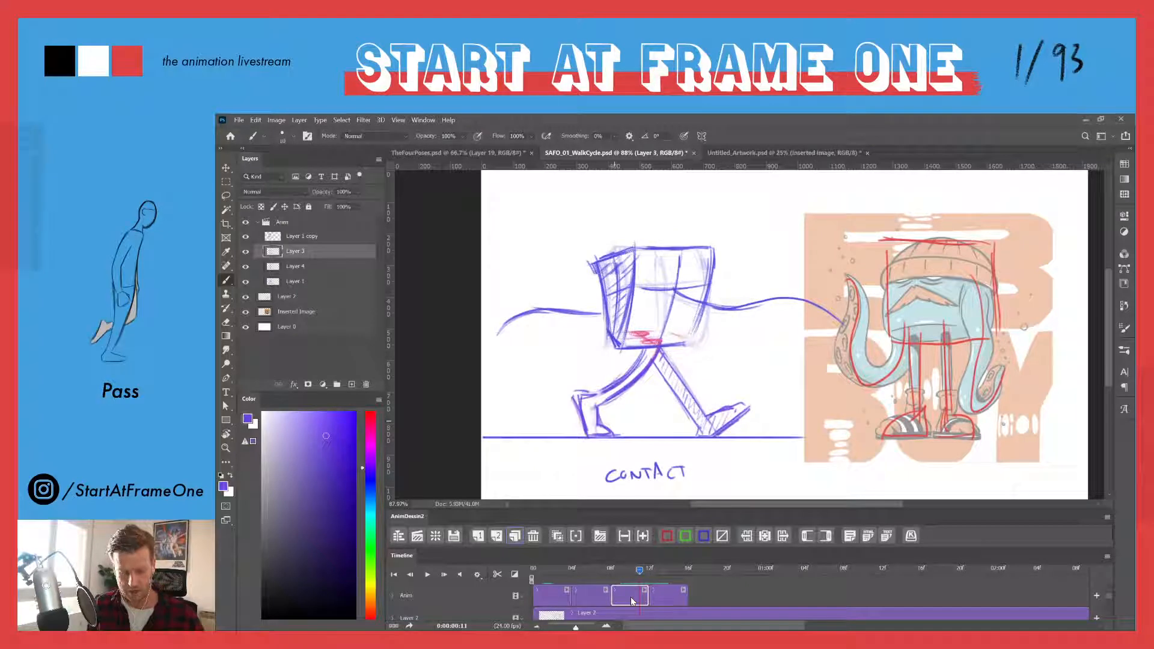
left_click(573, 571)
left_click_drag(573, 571, 601, 571)
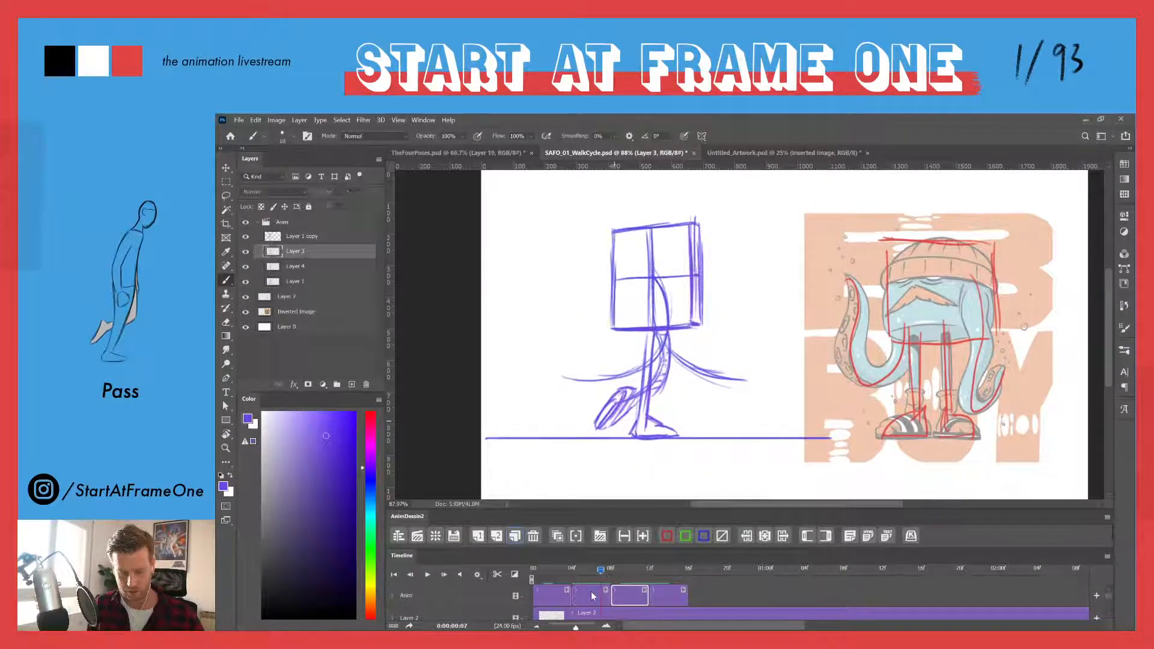
left_click(591, 595)
mouse_move(623, 484)
left_mouse_down()
mouse_move(630, 470)
mouse_move(650, 477)
left_mouse_up()
left_click(610, 569)
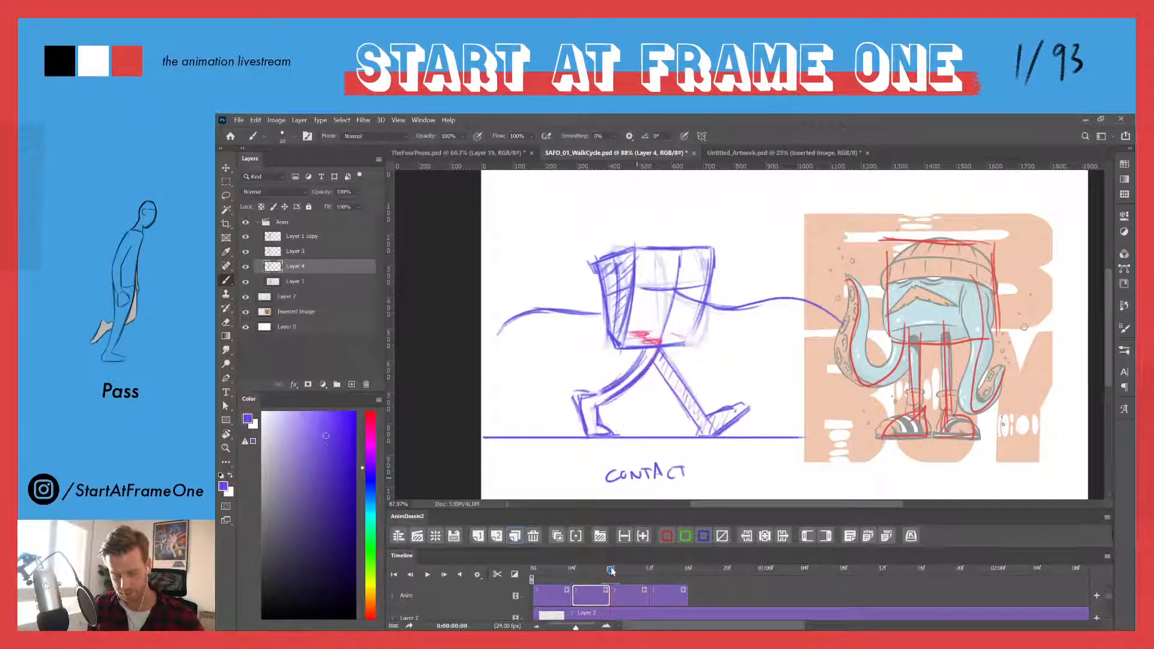
mouse_move(612, 567)
left_mouse_down()
mouse_move(647, 563)
mouse_move(620, 567)
left_mouse_up()
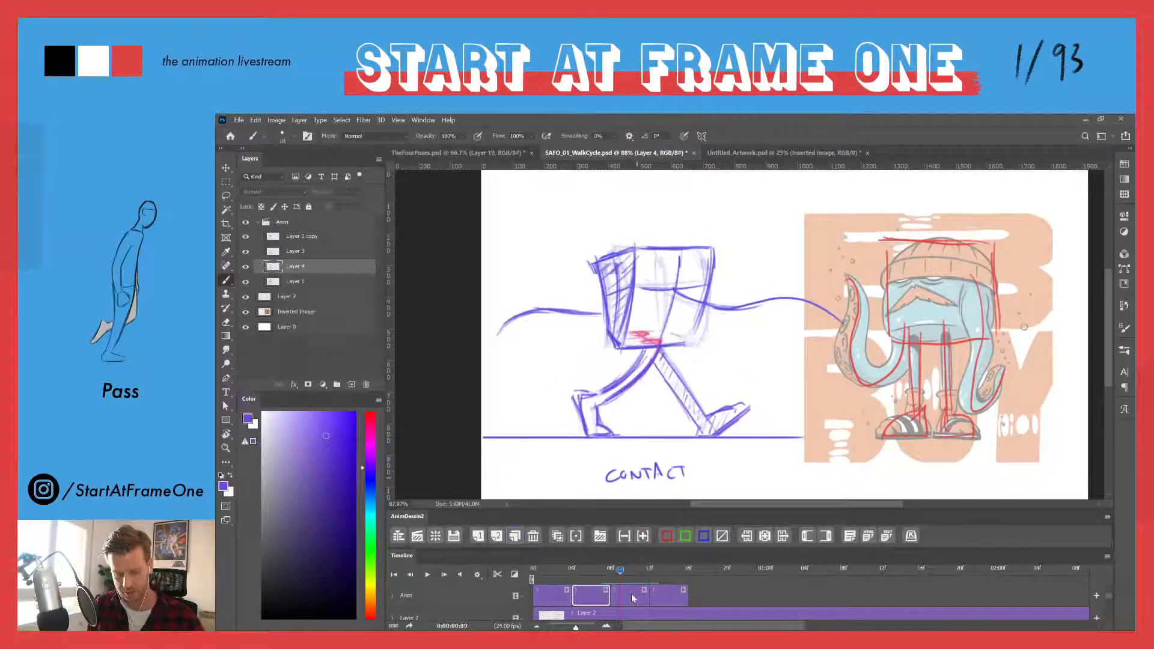
- Insert a blank drawing after the second contact pose and extend its clip to four frames
left_click(631, 595)
left_click(496, 535)
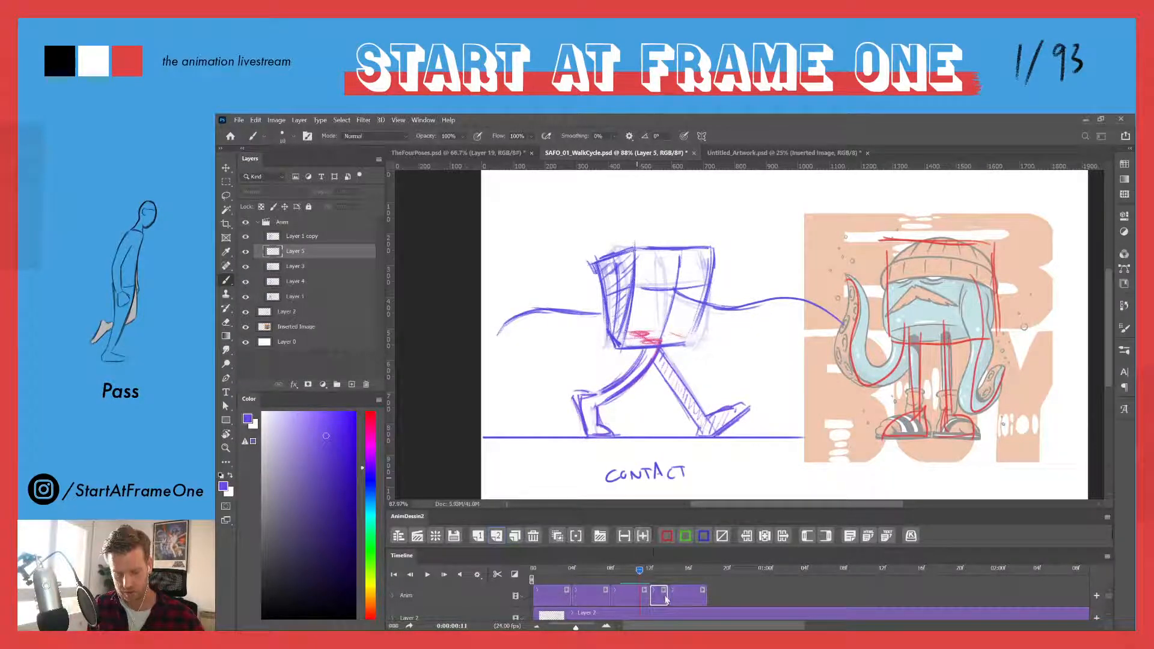
left_click_drag(664, 595, 684, 595)
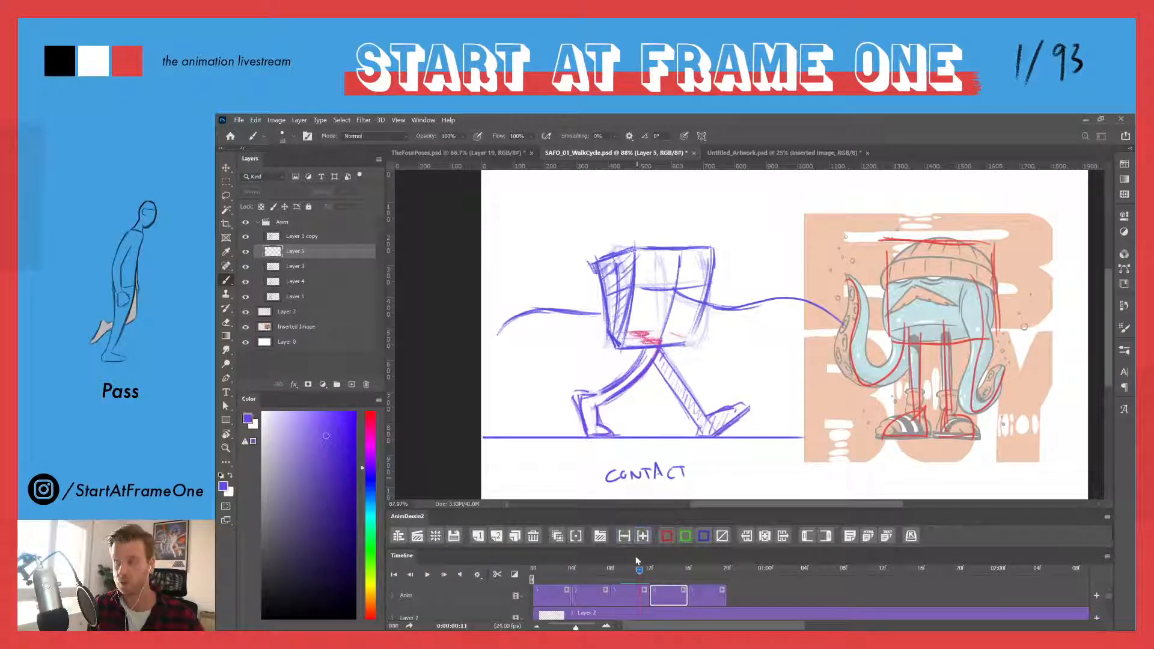
- Set onion skinning to show 5 frames after the new blank drawing at frame 12
left_click(648, 569)
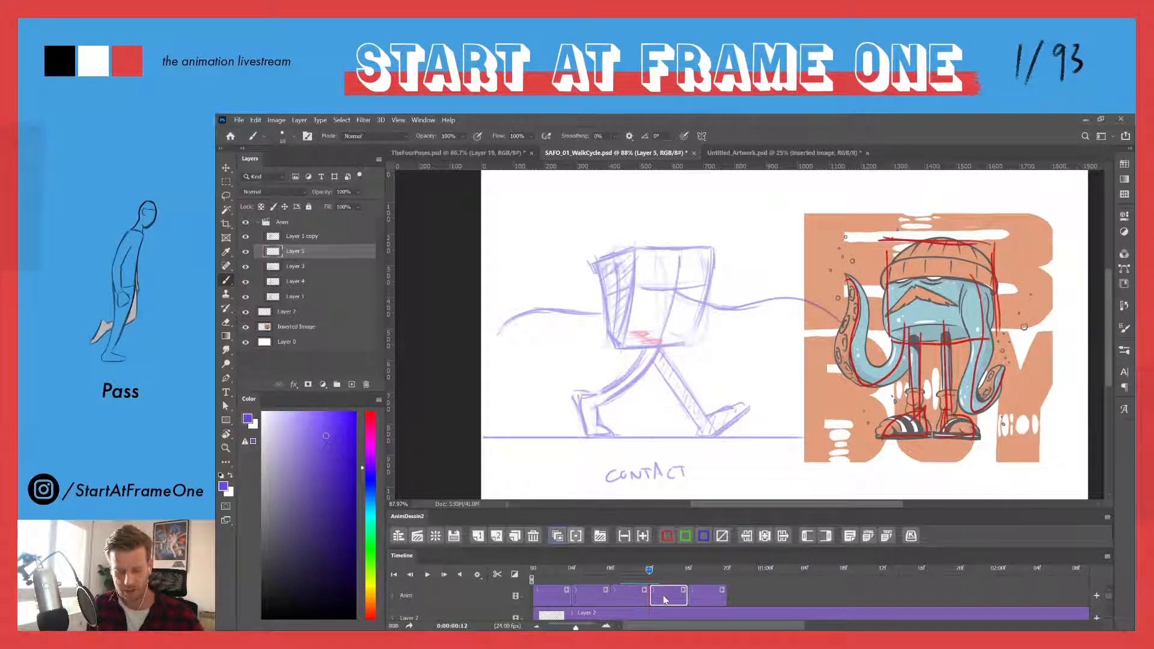
left_click(575, 535)
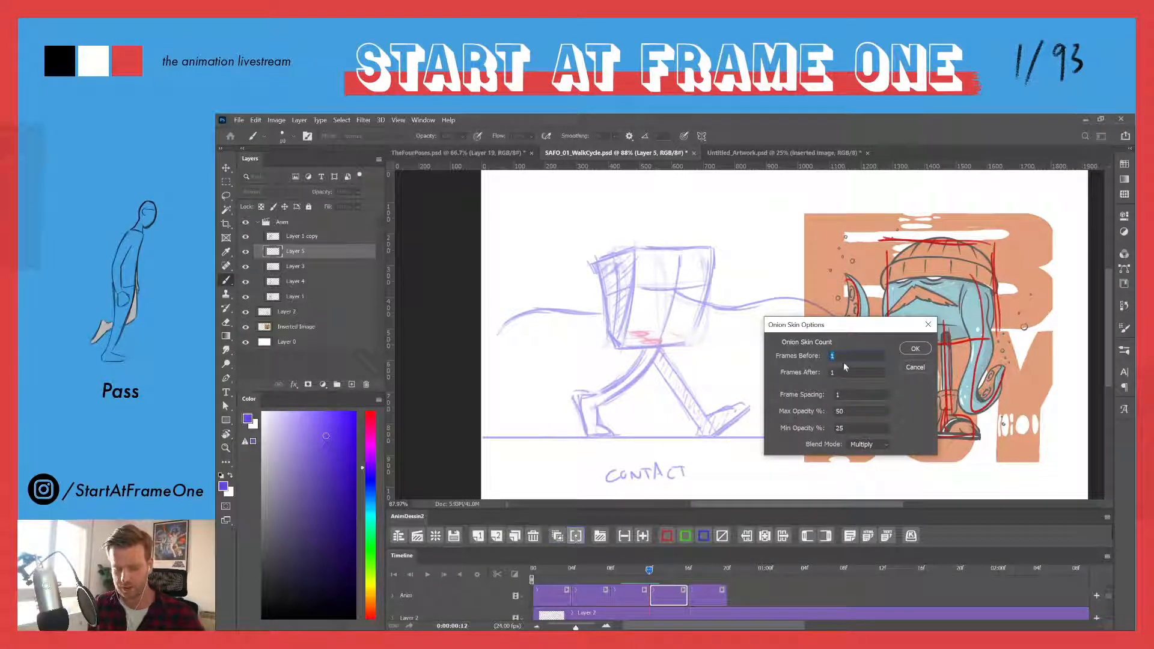
key("Tab")
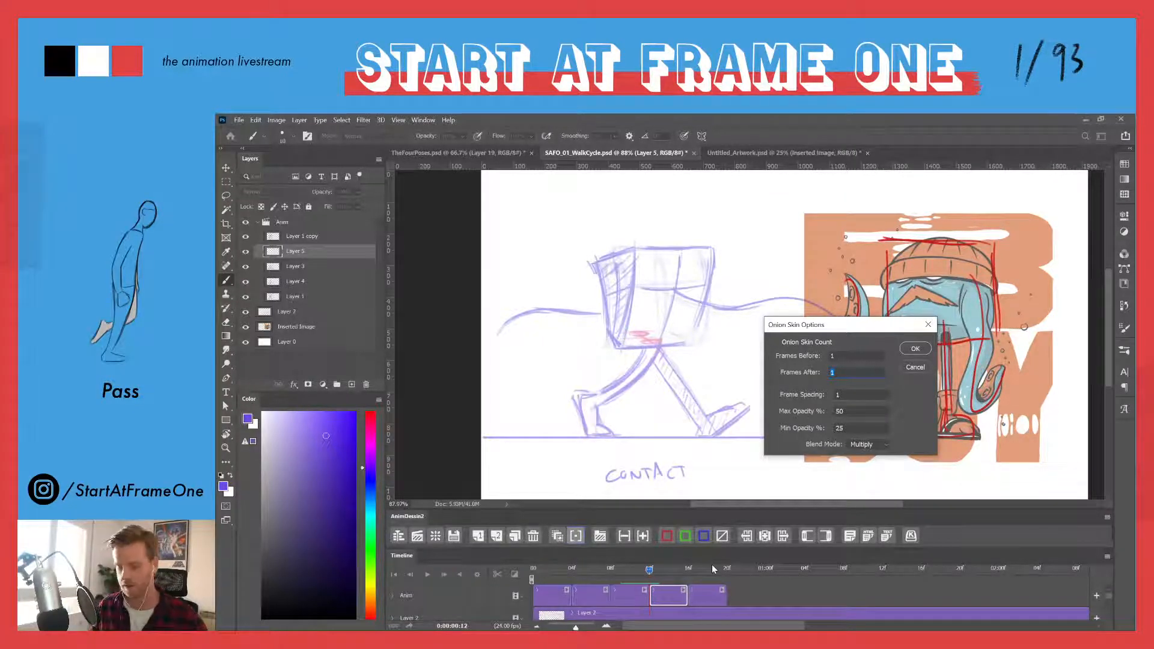
type("5")
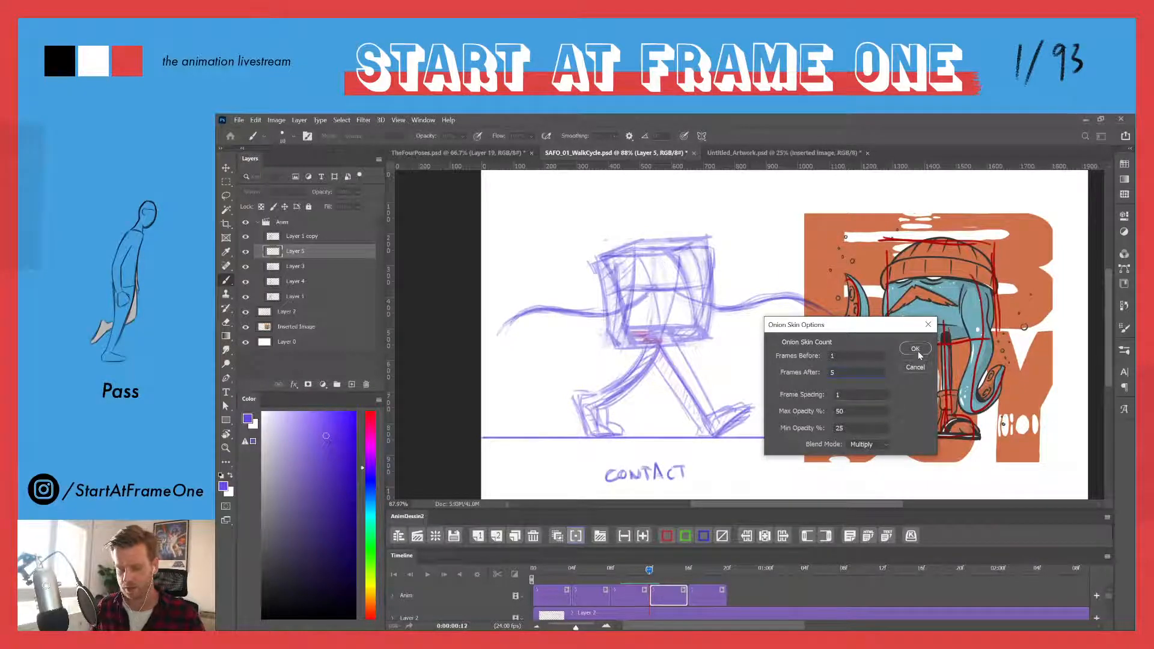
left_click(915, 348)
- Sketch the planted foot's flat base and a short lower-leg stroke on the ground line of the blank drawing
mouse_move(651, 569)
left_mouse_down()
mouse_move(638, 570)
mouse_move(700, 570)
mouse_move(650, 570)
left_mouse_up()
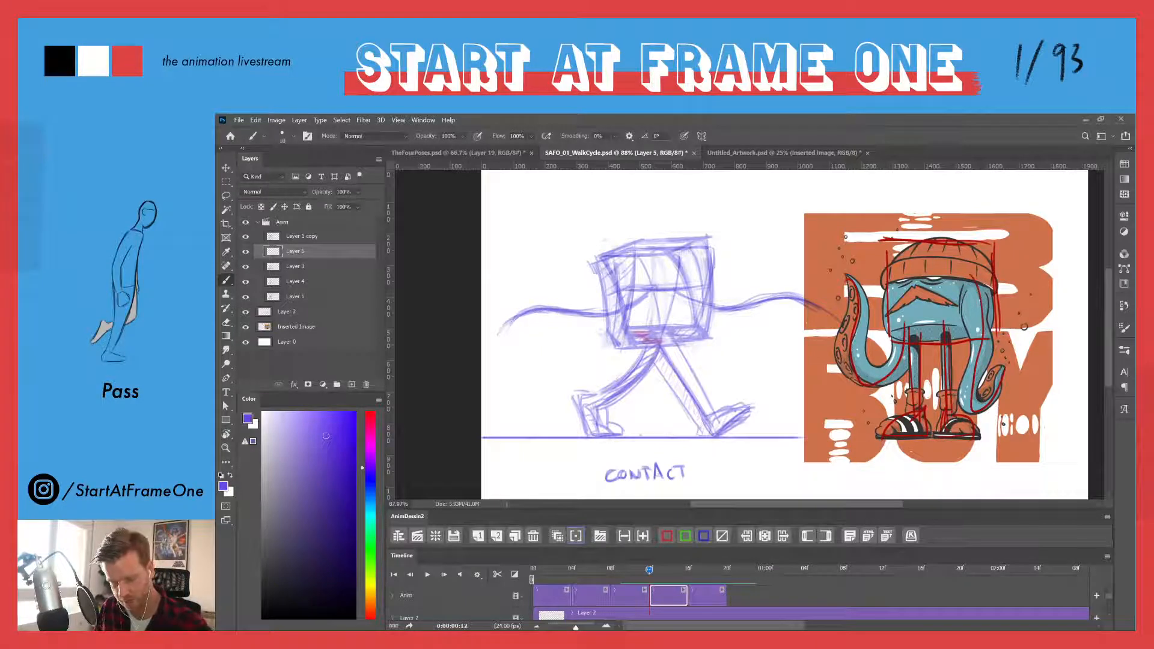
left_click_drag(628, 436, 672, 435)
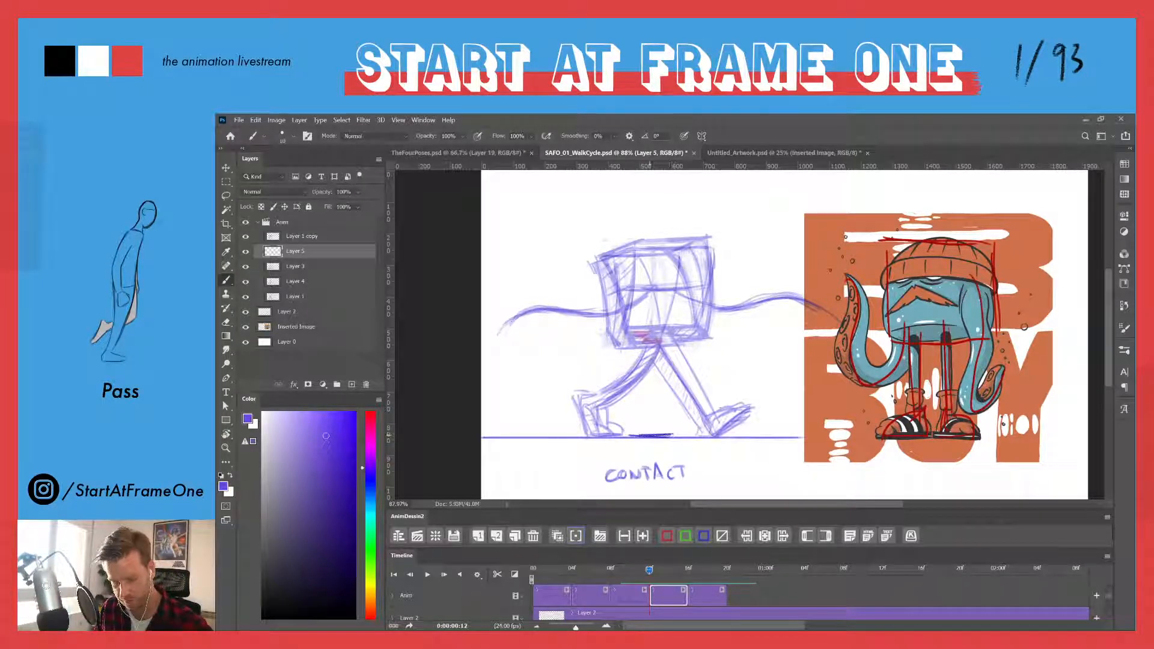
left_click_drag(641, 396, 638, 434)
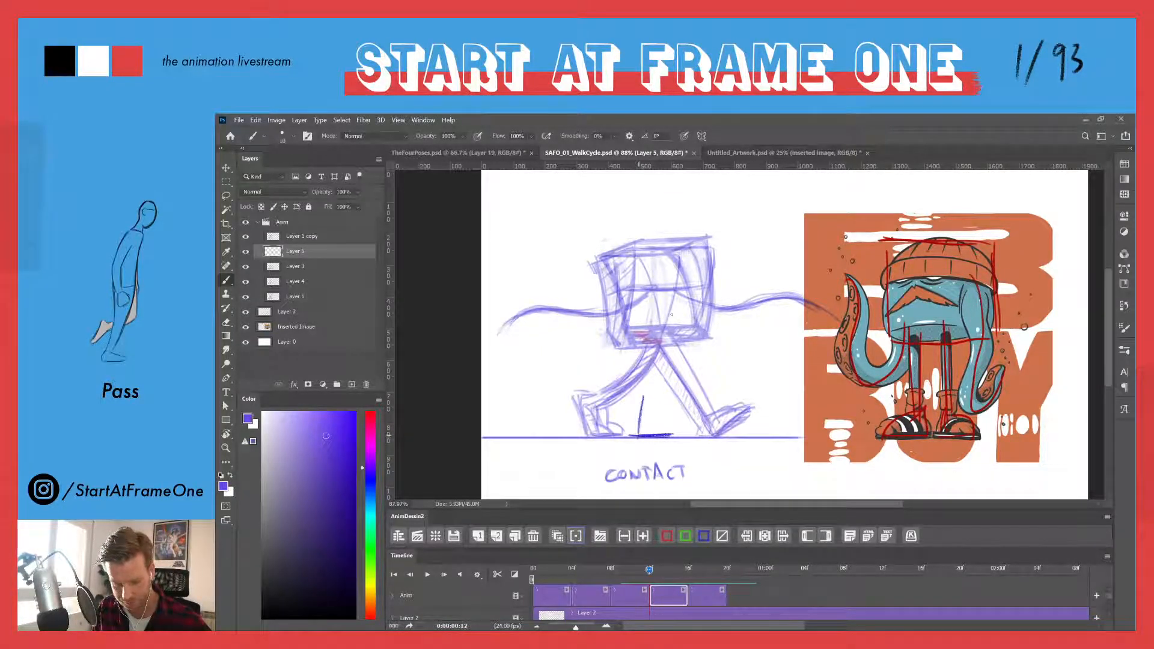
- Sketch the body as a box with vertical and horizontal centre lines over the onion-skinned contact poses
left_click(575, 532)
left_click_drag(649, 572, 648, 571)
left_click(557, 535)
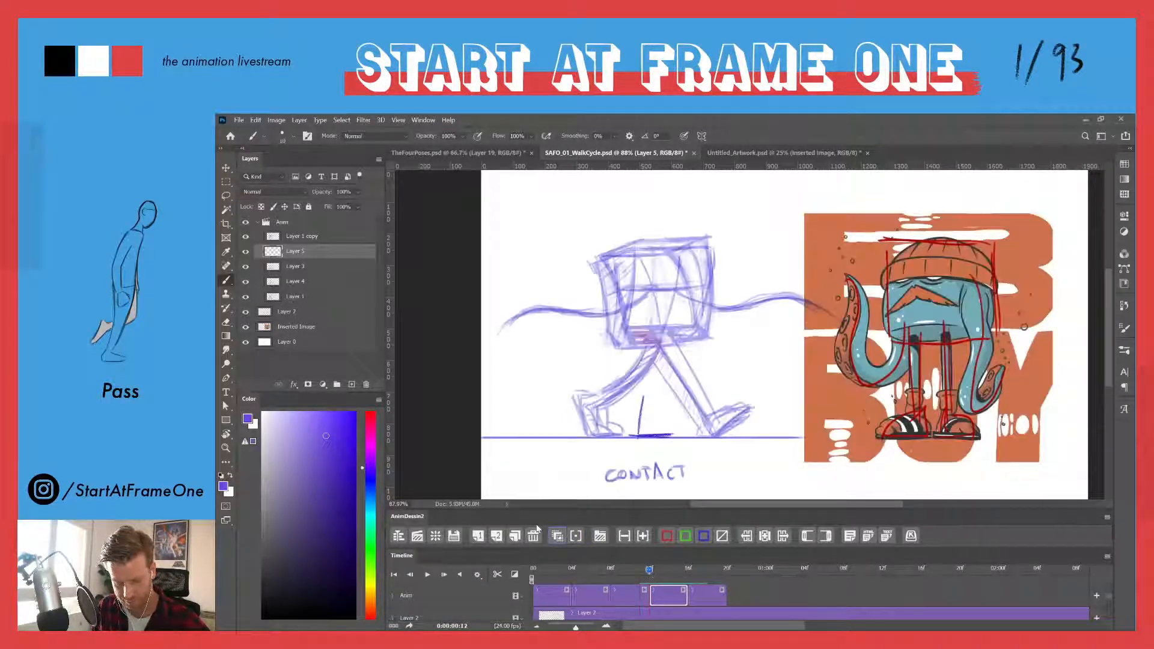
mouse_move(628, 339)
left_mouse_down()
mouse_move(691, 335)
mouse_move(625, 338)
left_mouse_up()
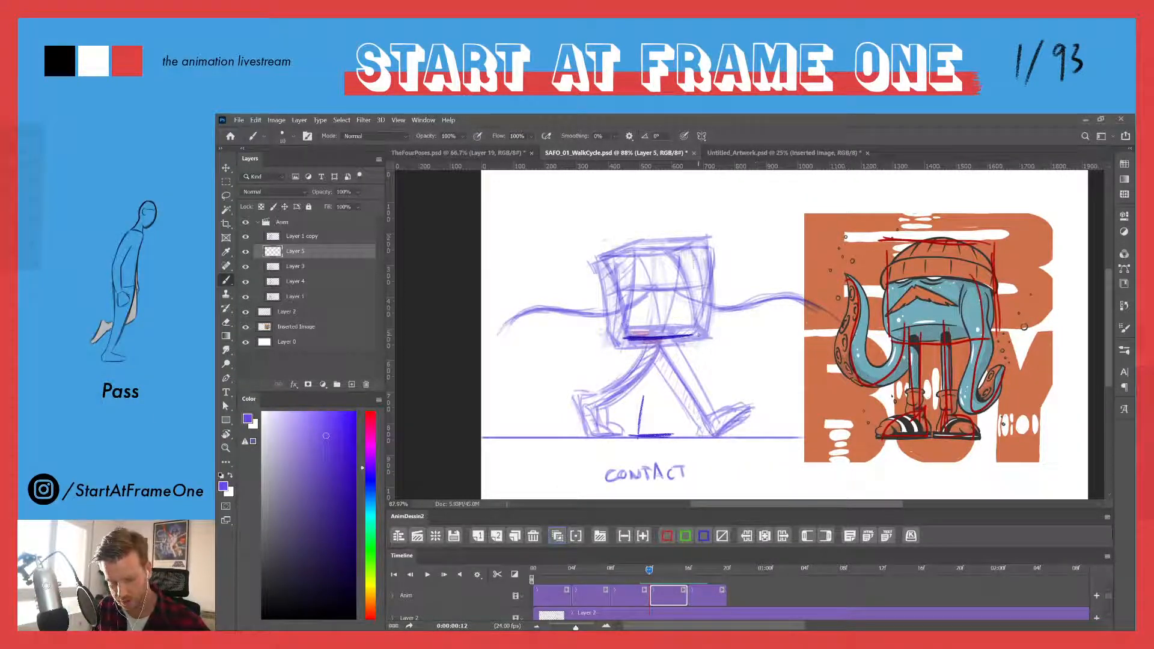
mouse_move(697, 331)
left_mouse_down()
mouse_move(694, 222)
mouse_move(696, 328)
left_mouse_up()
mouse_move(614, 314)
left_mouse_down()
mouse_move(610, 239)
mouse_move(617, 326)
left_mouse_up()
mouse_move(614, 239)
left_mouse_down()
mouse_move(692, 232)
mouse_move(613, 234)
mouse_move(653, 339)
left_mouse_up()
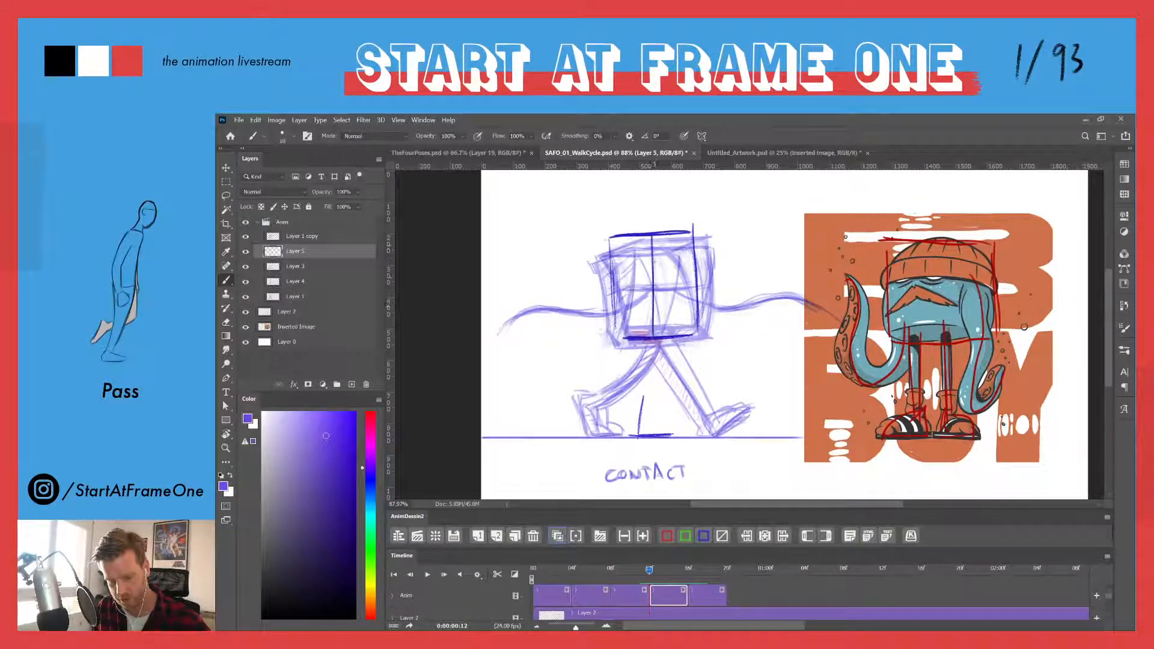
left_click_drag(652, 237, 653, 325)
left_click_drag(697, 287, 616, 290)
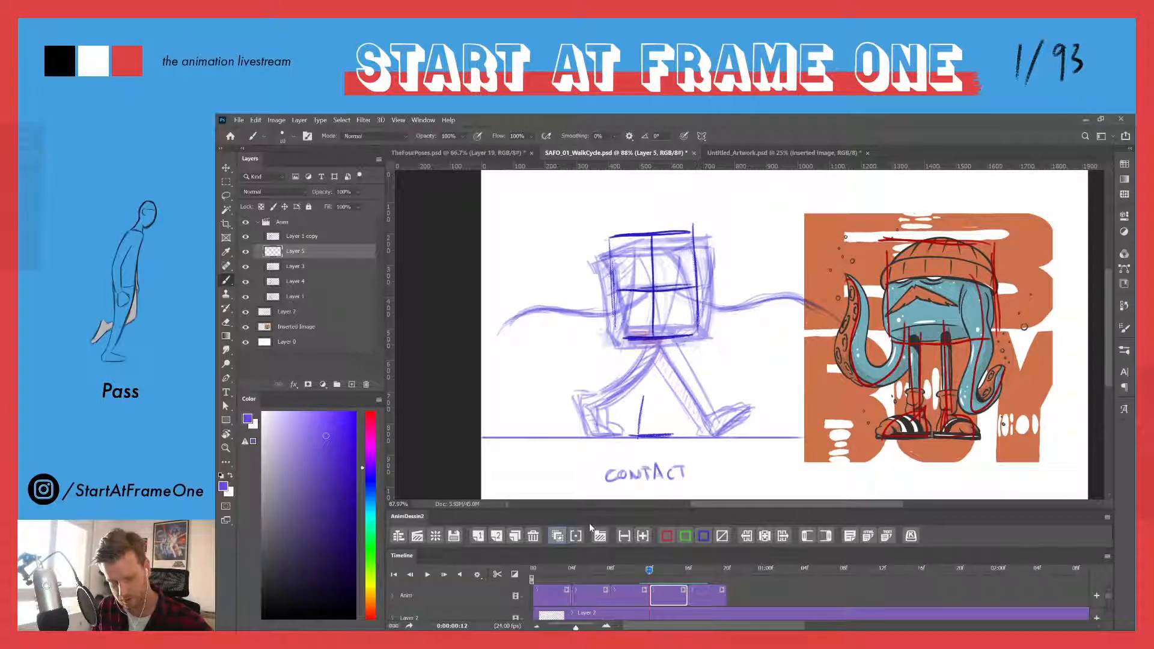
- Hide the onion skin and draw the straight supporting leg from the box's base down to the planted foot
left_click(557, 535)
mouse_move(648, 570)
left_mouse_down()
mouse_move(691, 569)
mouse_move(637, 569)
mouse_move(650, 572)
left_mouse_up()
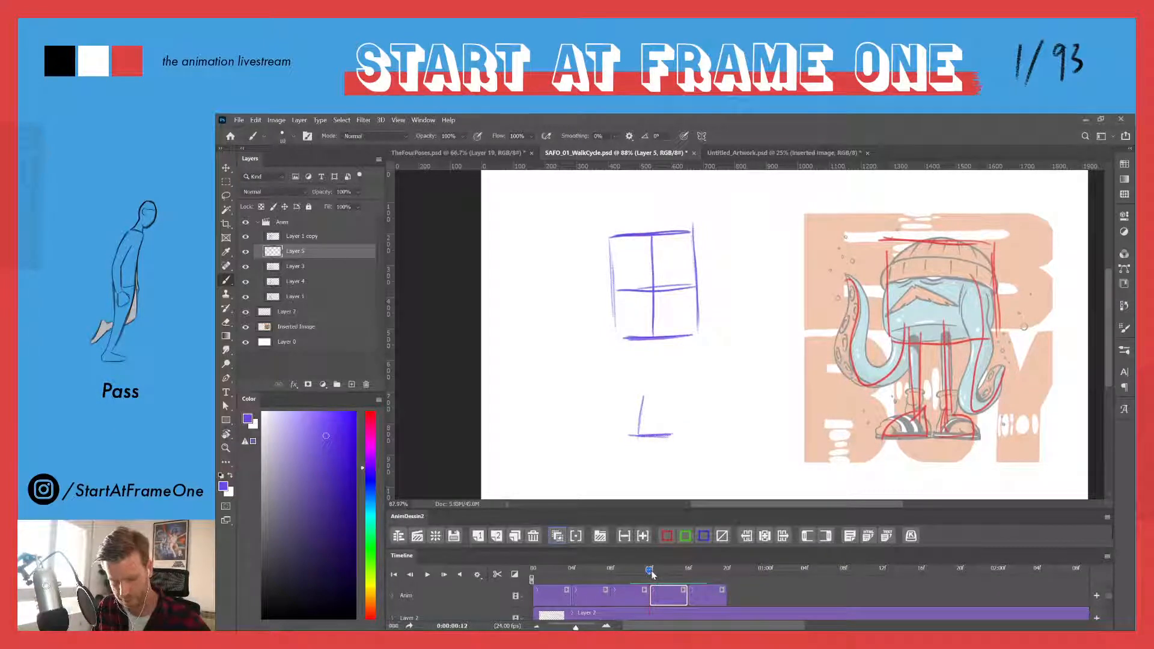
left_click_drag(650, 361, 637, 434)
left_click_drag(656, 334, 637, 435)
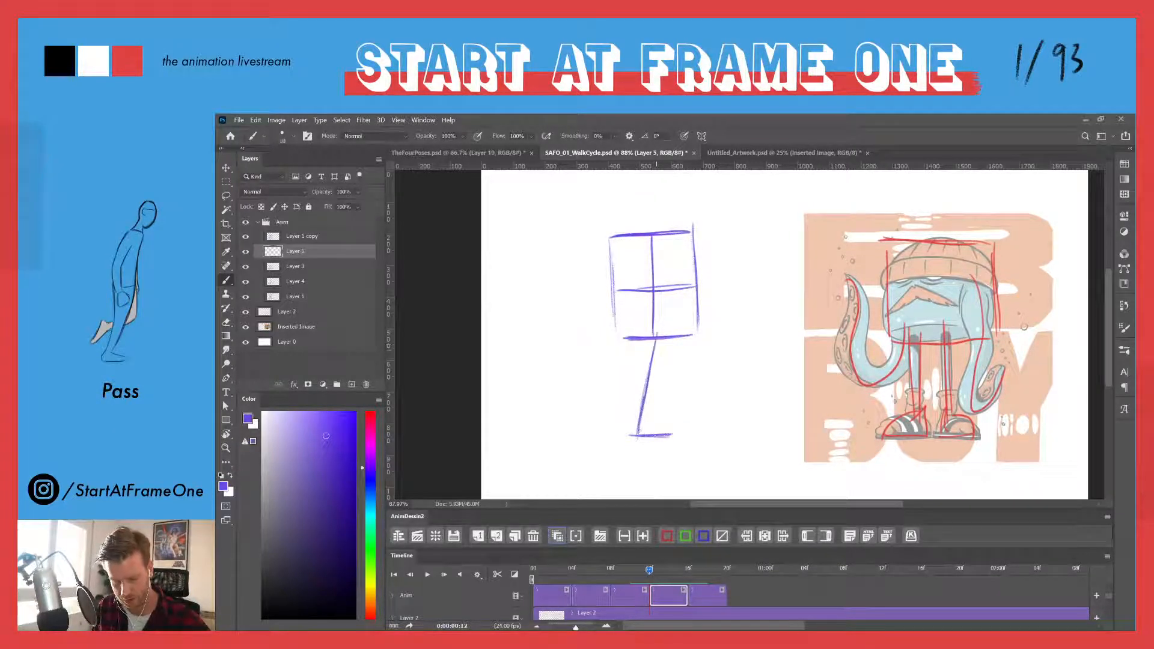
- Show the onion skin and sketch the bent passing leg trailing behind the supporting leg
left_click_drag(649, 572, 640, 572)
left_click_drag(643, 572, 651, 571)
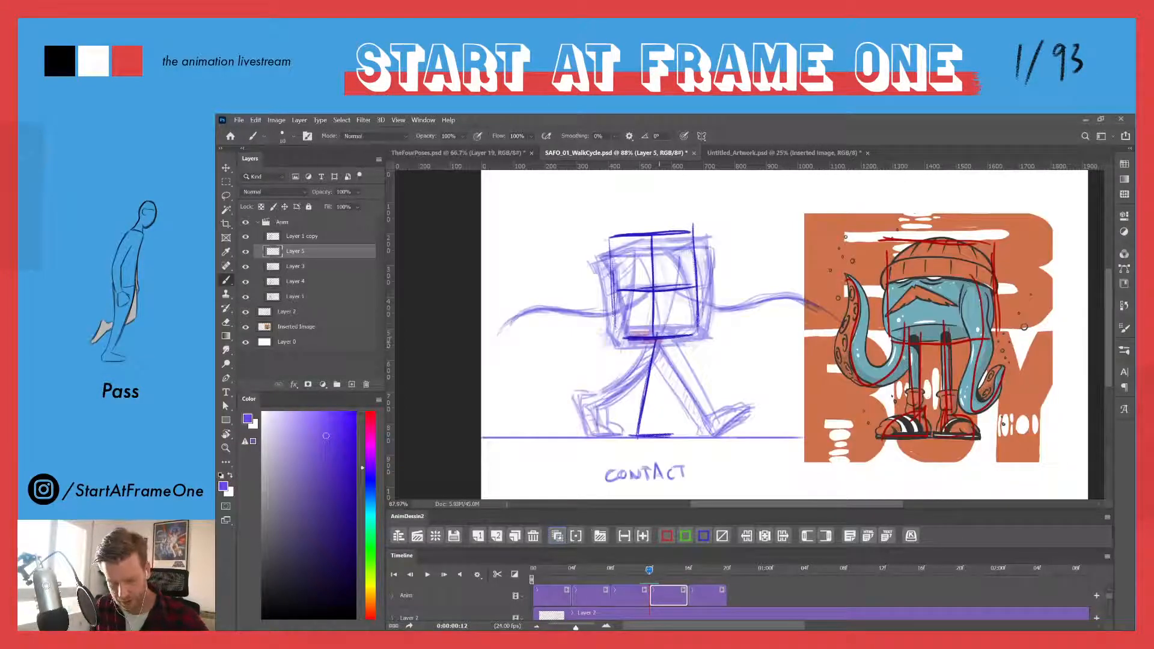
mouse_move(661, 340)
left_mouse_down()
mouse_move(663, 394)
mouse_move(622, 405)
mouse_move(599, 429)
mouse_move(665, 377)
mouse_move(599, 429)
left_mouse_up()
- Hide the onion skin and draw a tentacle arm curving from the body's centre down and forward in front of the character
left_click_drag(649, 570, 649, 572)
left_click(557, 534)
mouse_move(648, 298)
left_mouse_down()
mouse_move(643, 326)
mouse_move(679, 374)
mouse_move(766, 355)
left_mouse_up()
mouse_move(649, 301)
left_mouse_down()
mouse_move(642, 337)
mouse_move(667, 368)
mouse_move(749, 363)
mouse_move(775, 350)
left_mouse_up()
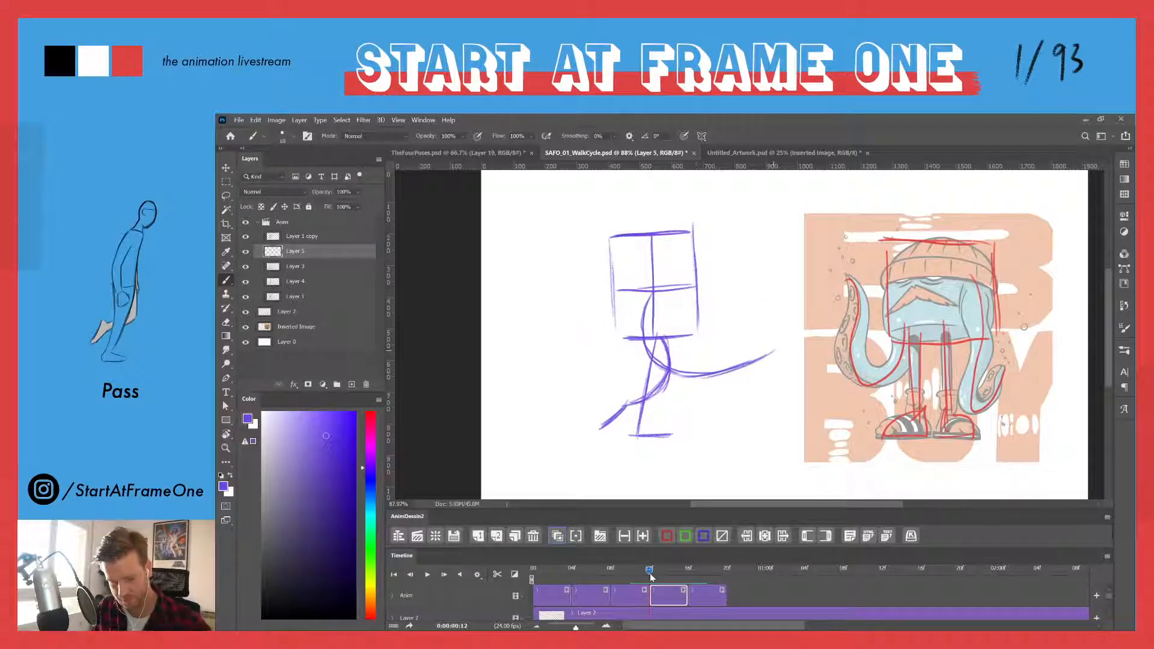
mouse_move(650, 570)
left_mouse_down()
mouse_move(638, 570)
mouse_move(694, 568)
mouse_move(639, 569)
mouse_move(649, 569)
left_mouse_up()
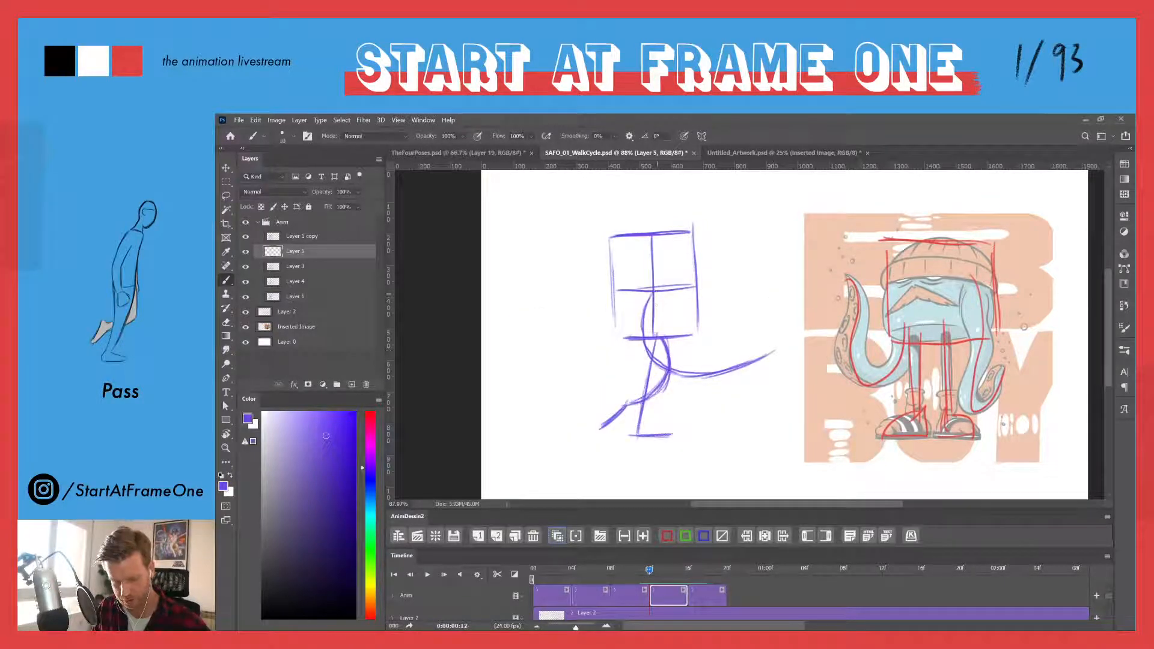
- Draw the second tentacle arm curving out behind the body and end the playback range at the final contact pose
mouse_move(555, 364)
left_mouse_down()
mouse_move(615, 374)
mouse_move(646, 355)
mouse_move(552, 369)
left_mouse_up()
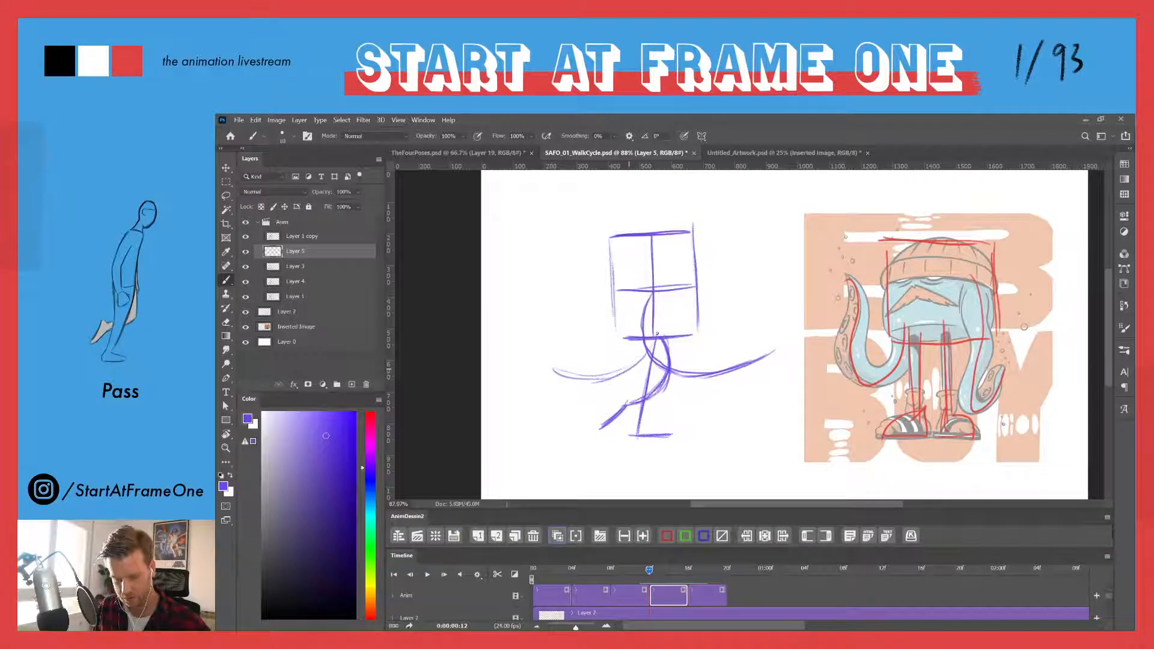
left_click_drag(648, 572, 687, 566)
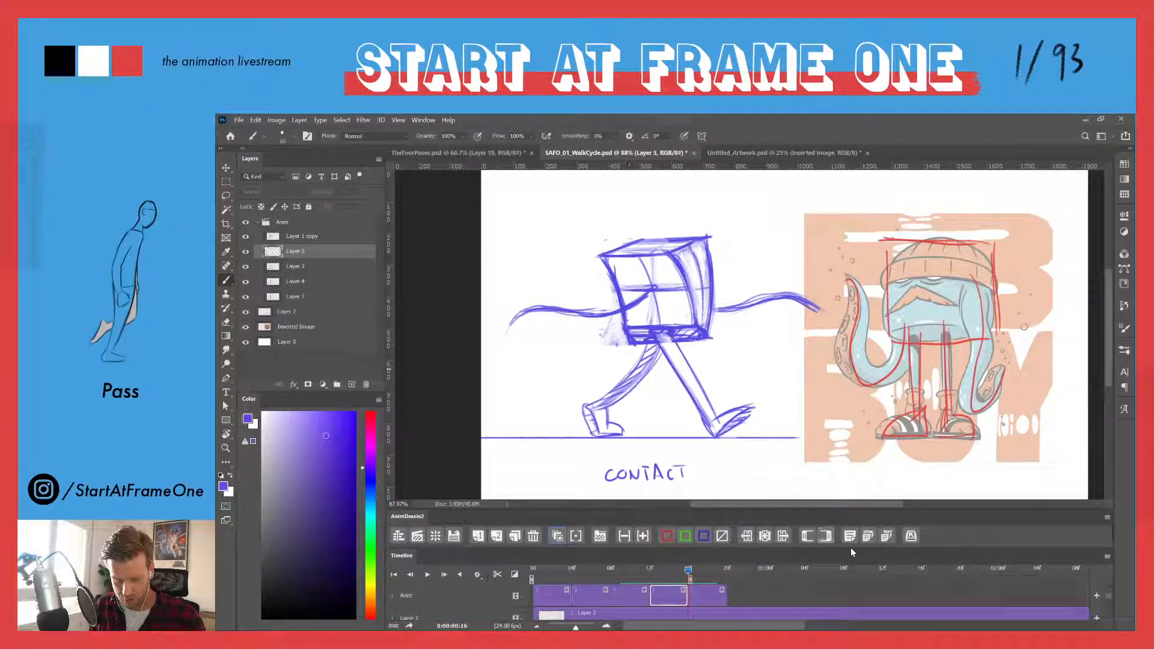
- Play the rough walk cycle from the first frame to check how the contact and passing poses flow
left_click_drag(689, 571, 707, 573)
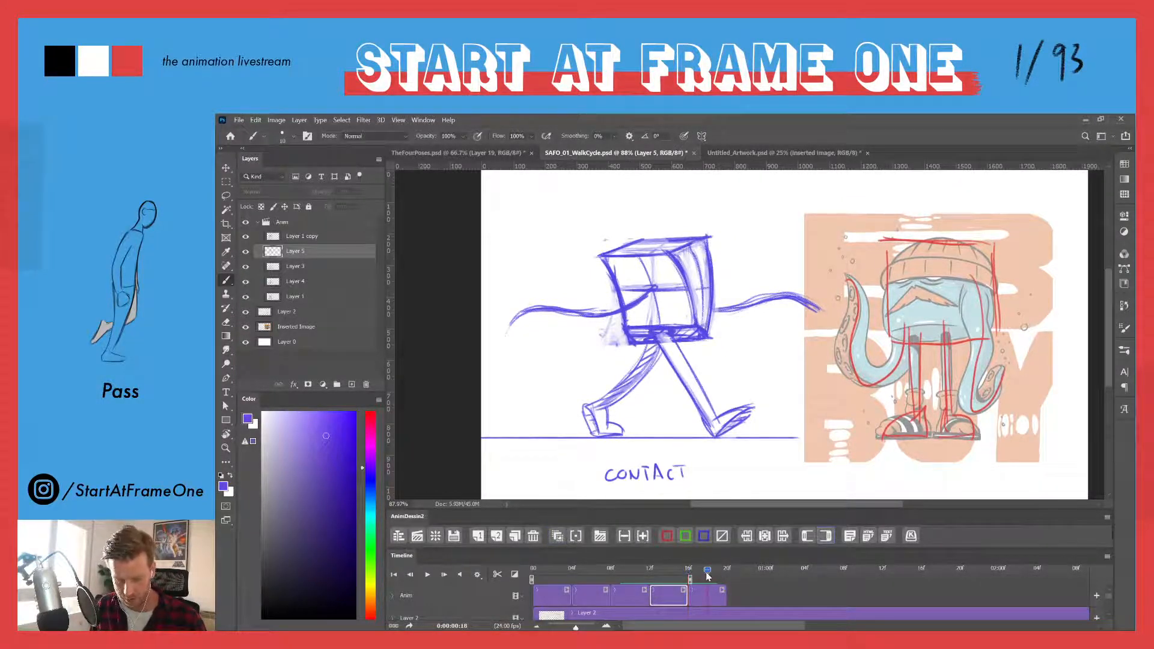
left_click(716, 603)
left_click(697, 570)
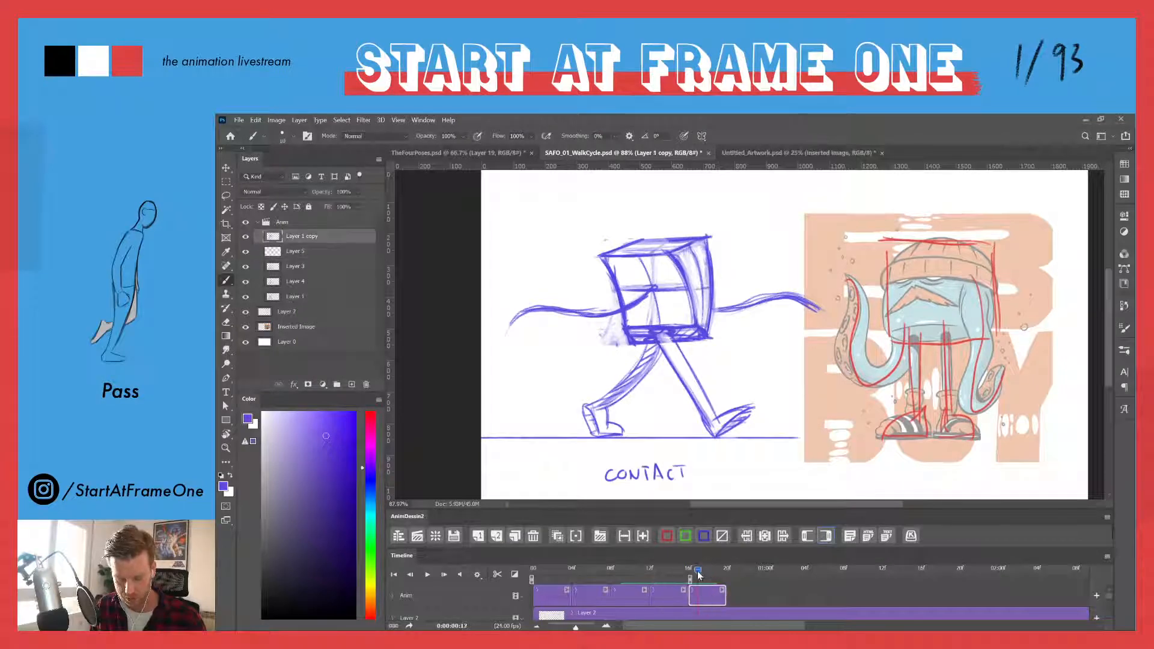
left_click(532, 570)
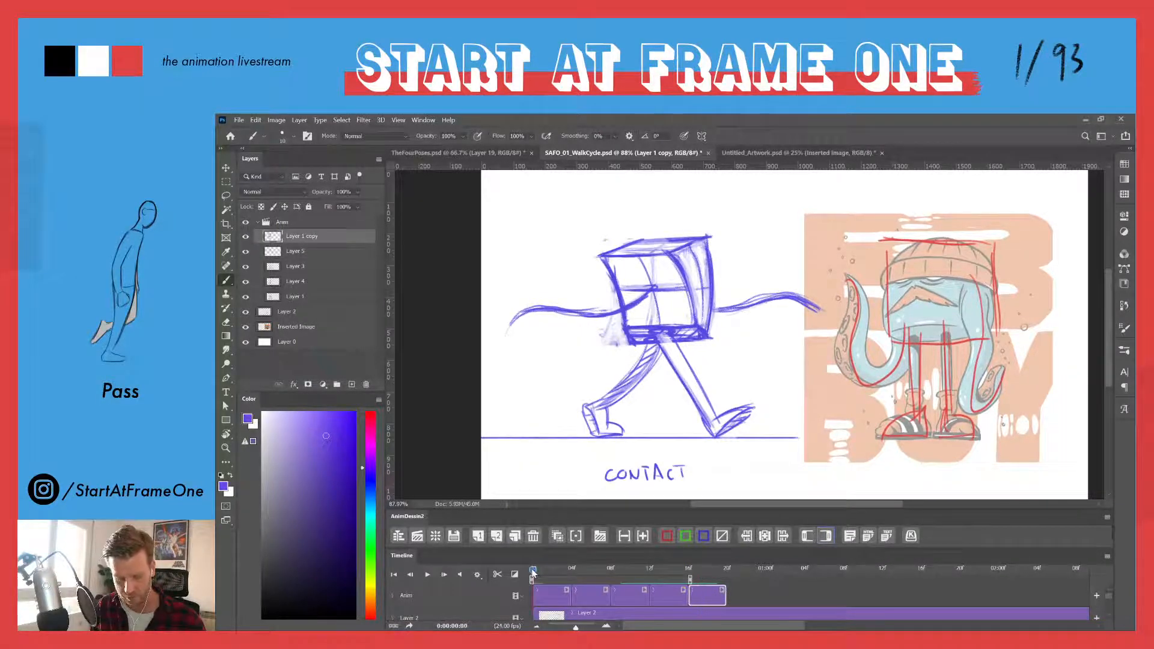
key("space")
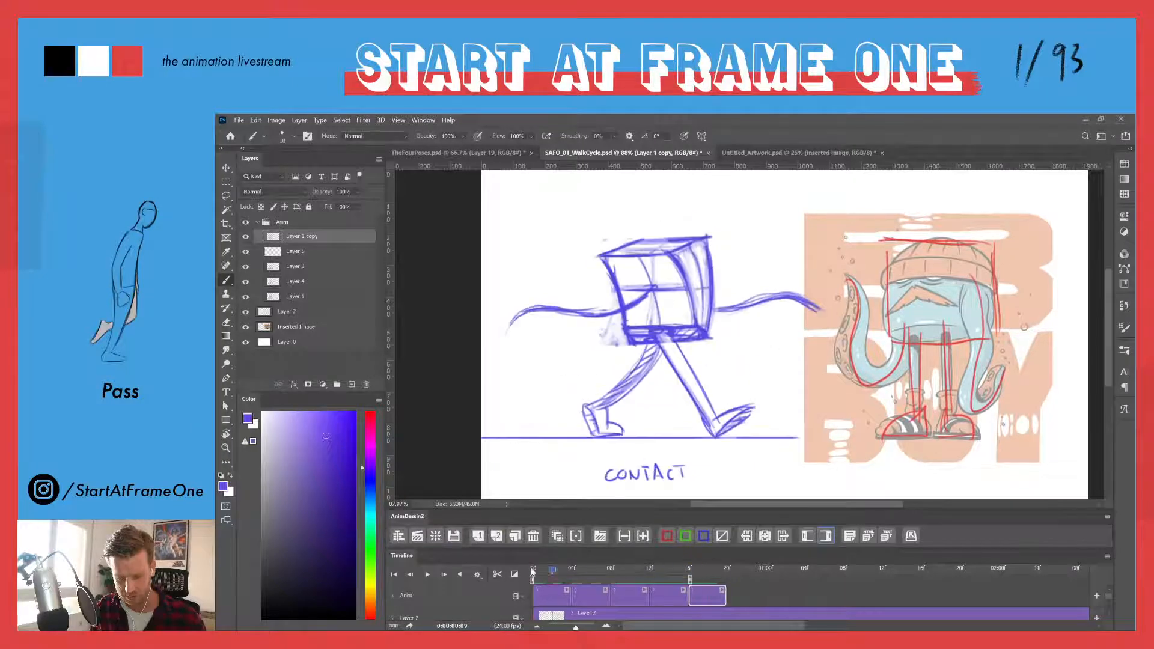
left_click(533, 571)
key("space")
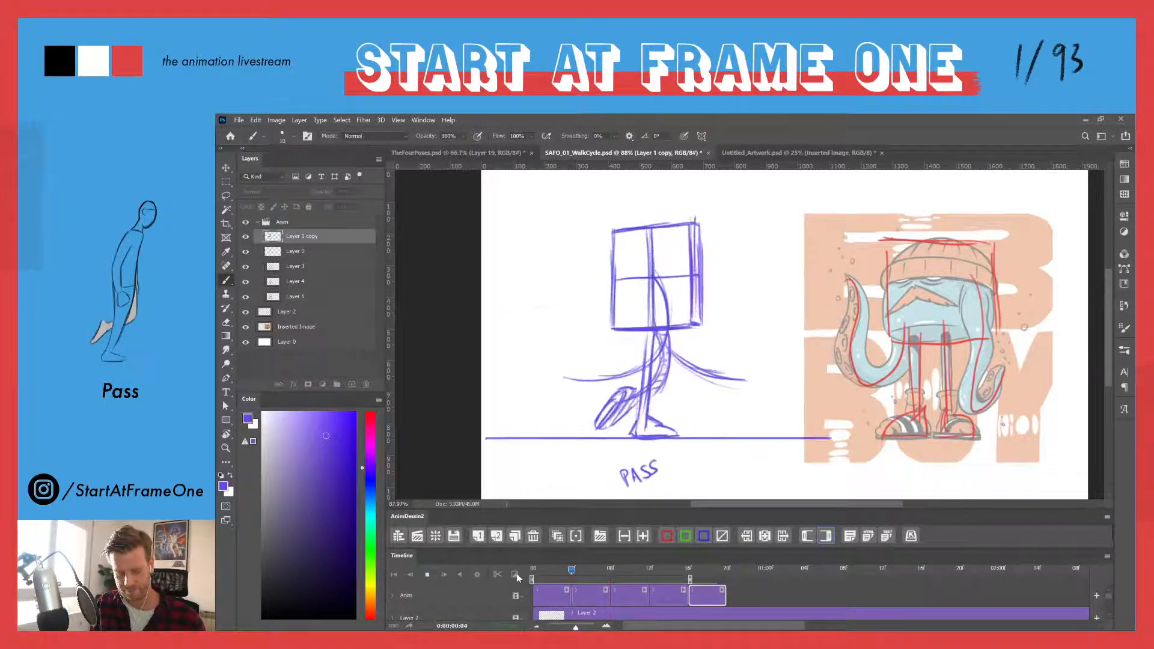
key("space")
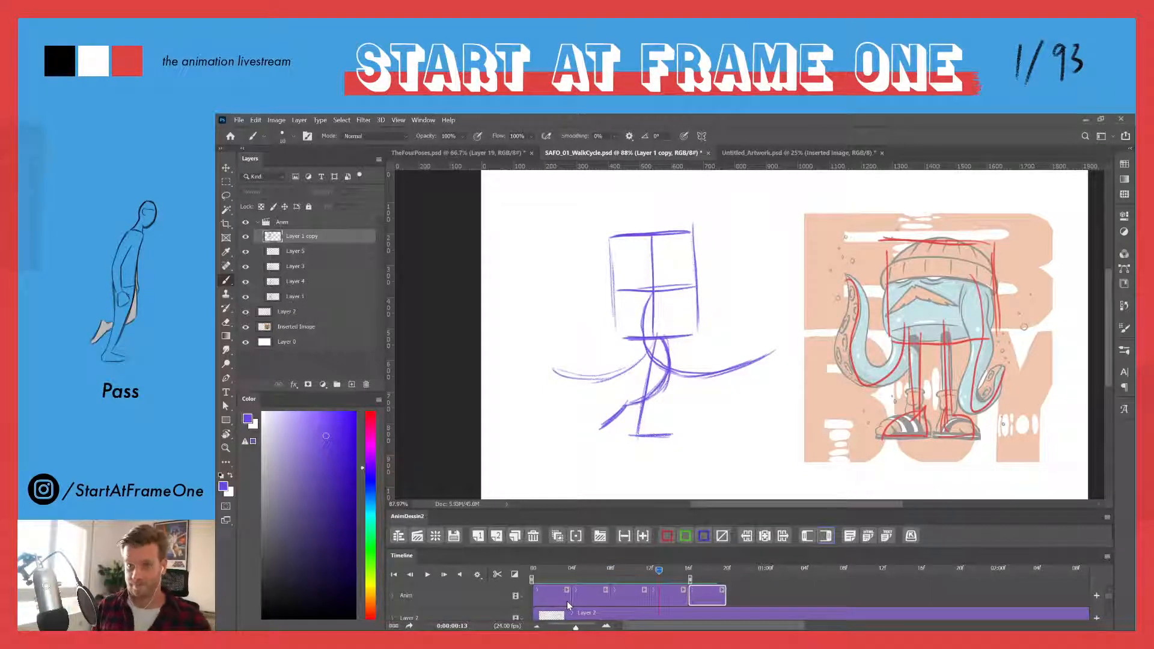
- Compare the second passing pose frames and replay the loop from the first contact pose
mouse_move(659, 575)
left_mouse_down()
mouse_move(500, 559)
mouse_move(661, 580)
mouse_move(649, 576)
left_mouse_up()
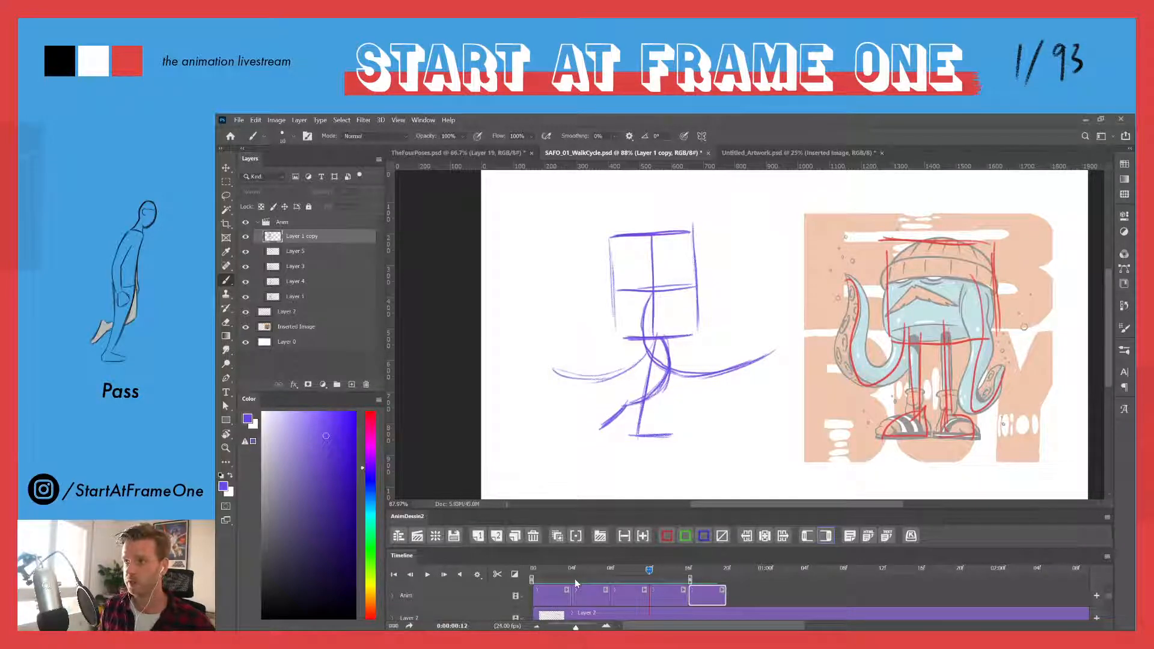
mouse_move(648, 571)
left_mouse_down()
mouse_move(559, 572)
mouse_move(668, 571)
left_mouse_up()
left_click(551, 594)
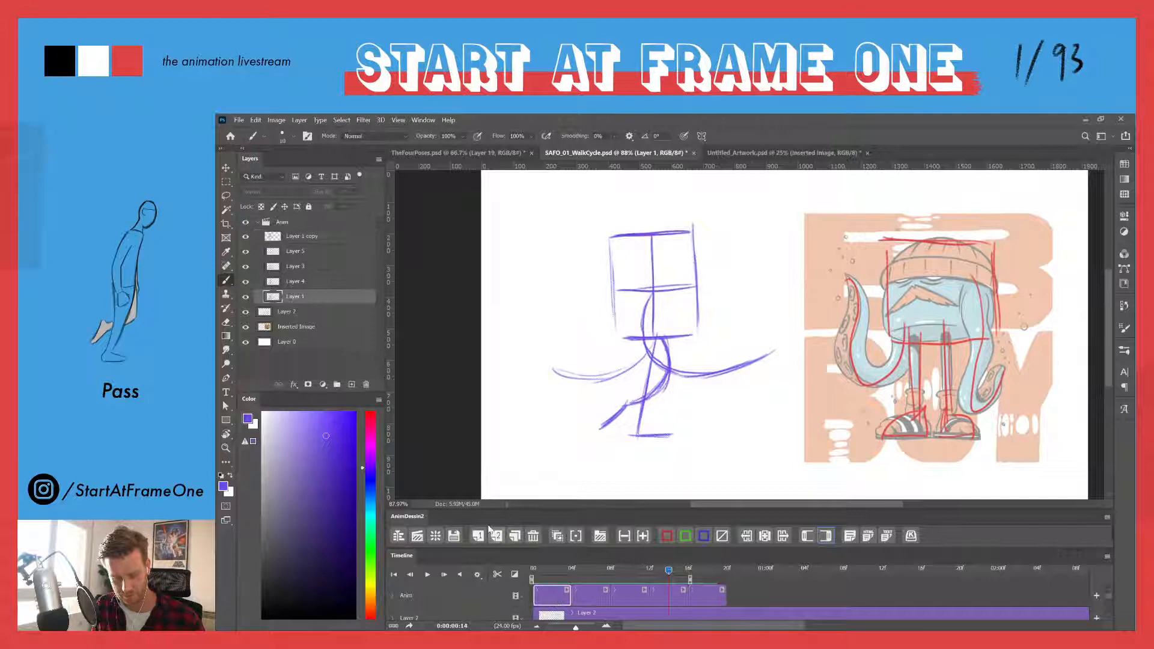
left_click(537, 569)
key("space")
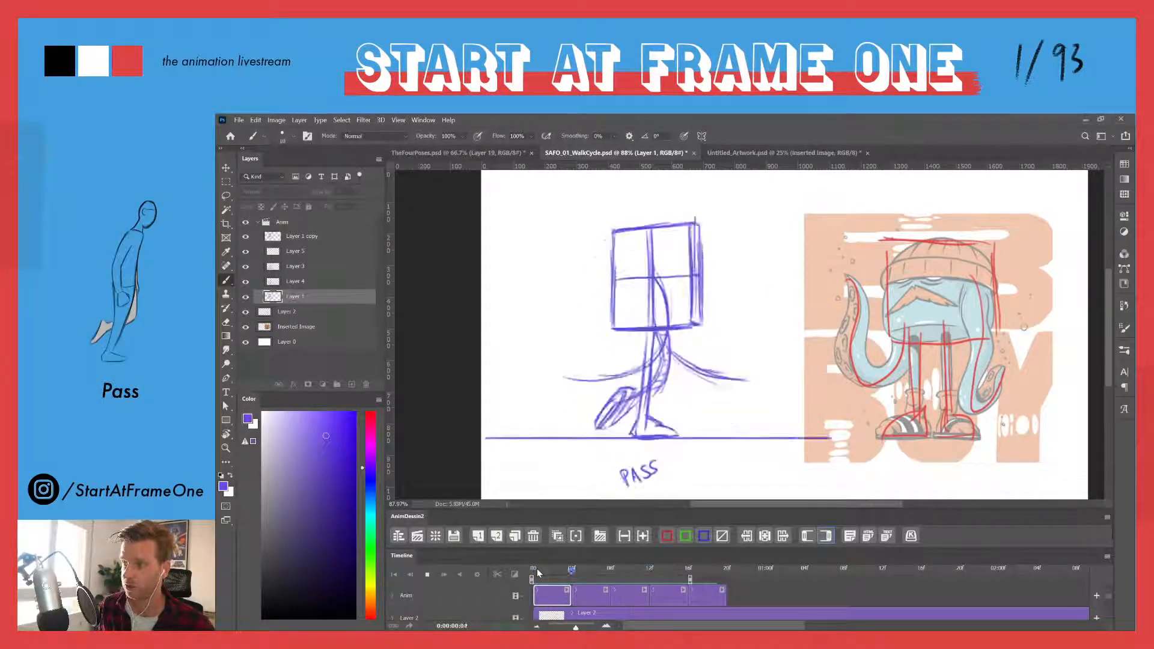
key("space")
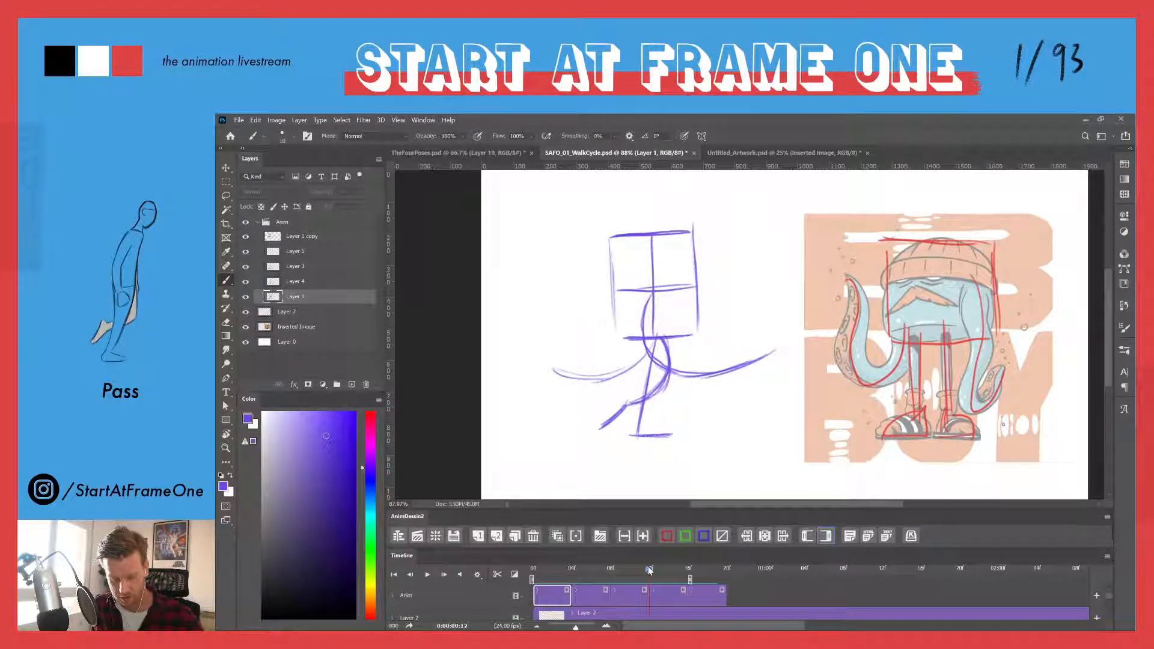
- On the second passing pose, draw a narrow side face along the box's rear edge and reinforce its front and bottom edges
mouse_move(649, 570)
left_mouse_down()
mouse_move(532, 569)
mouse_move(653, 570)
left_mouse_up()
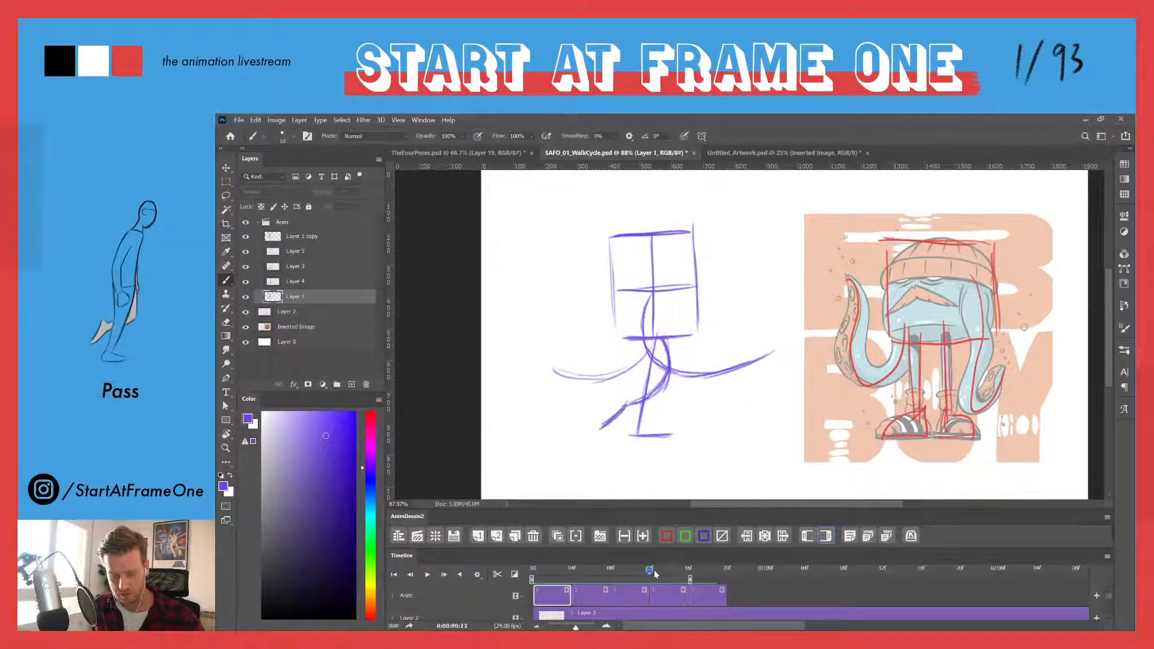
left_click(658, 597)
left_click(660, 595)
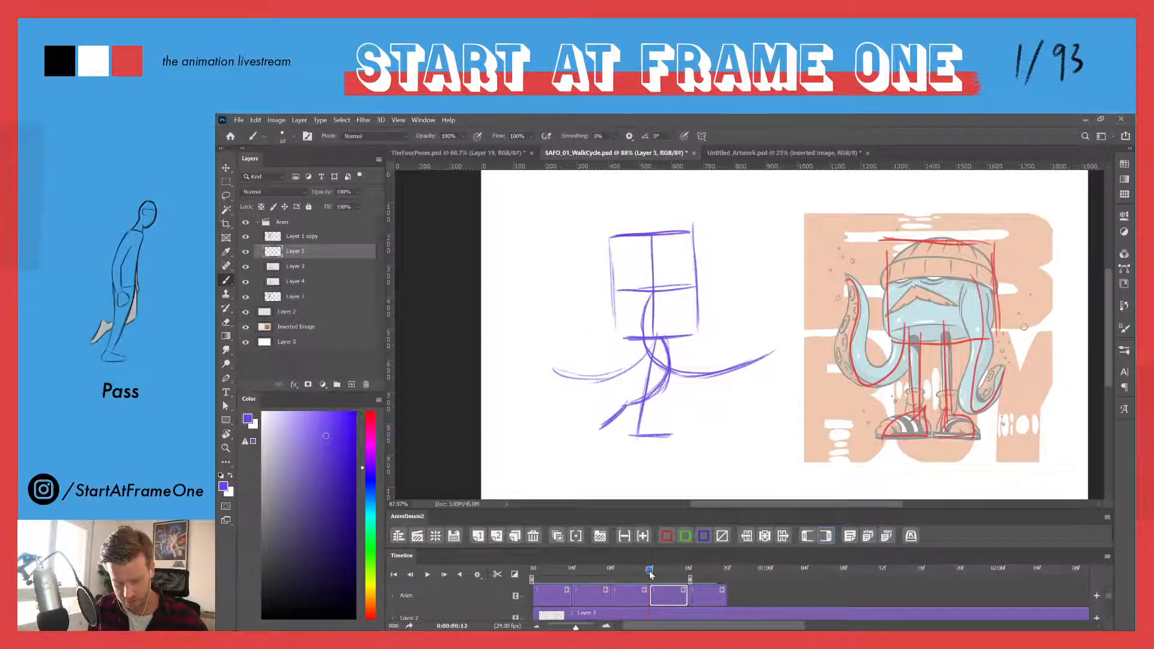
left_click_drag(650, 572, 649, 572)
left_click_drag(617, 238, 625, 335)
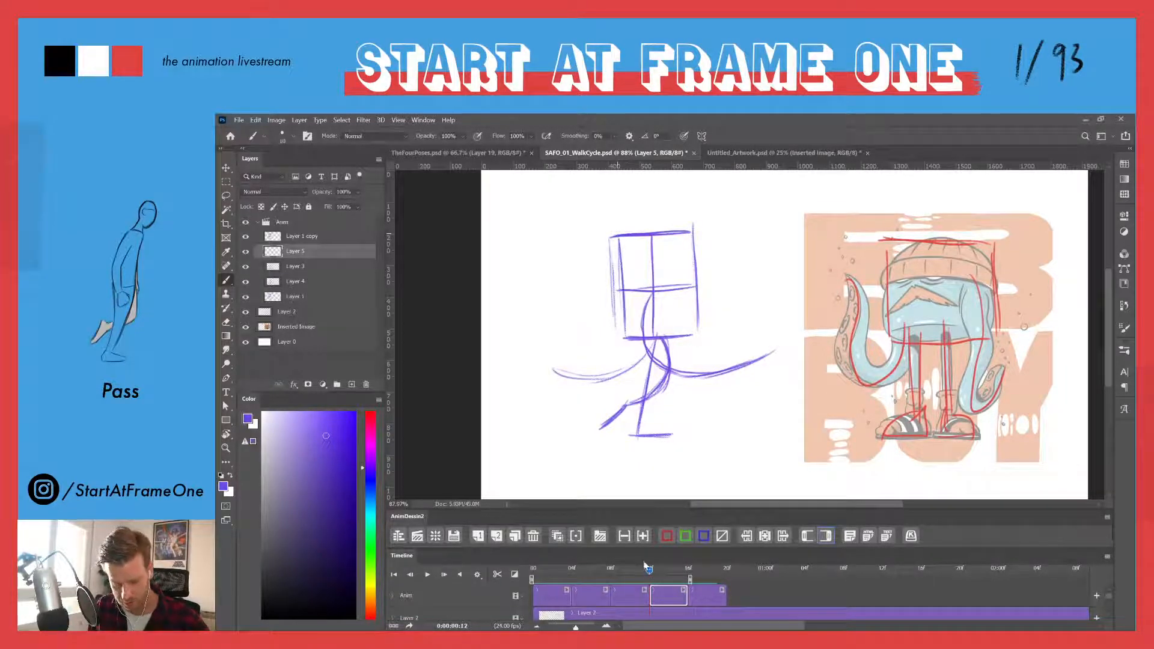
left_click_drag(650, 572, 649, 569)
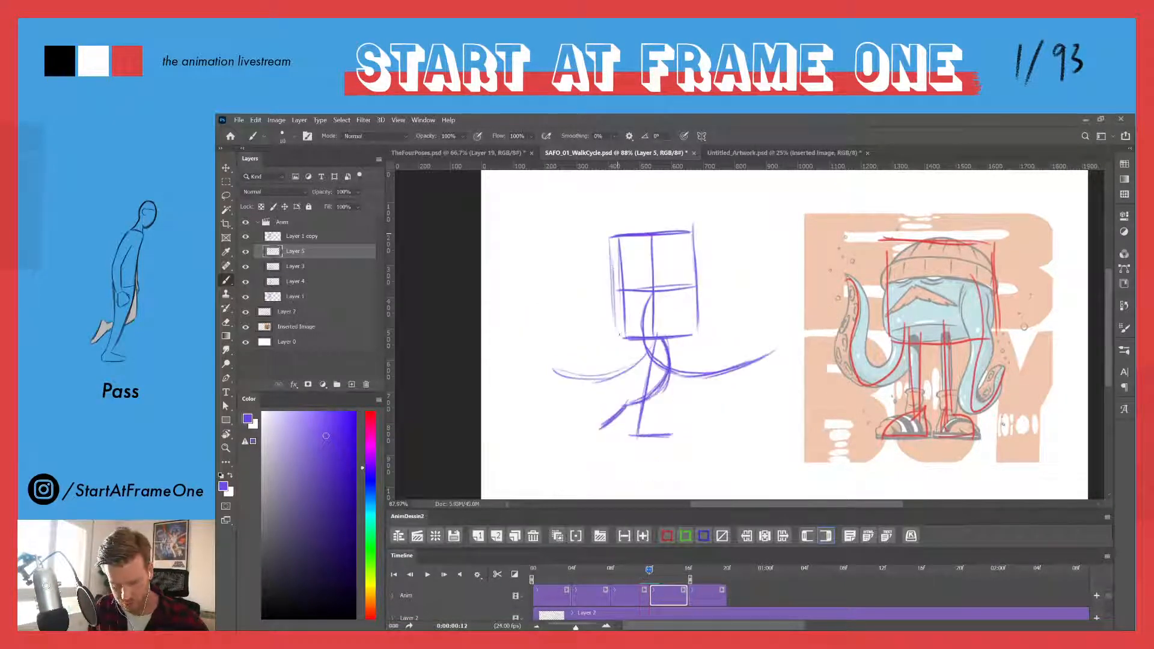
left_click_drag(618, 235, 617, 316)
left_click_drag(623, 240, 614, 332)
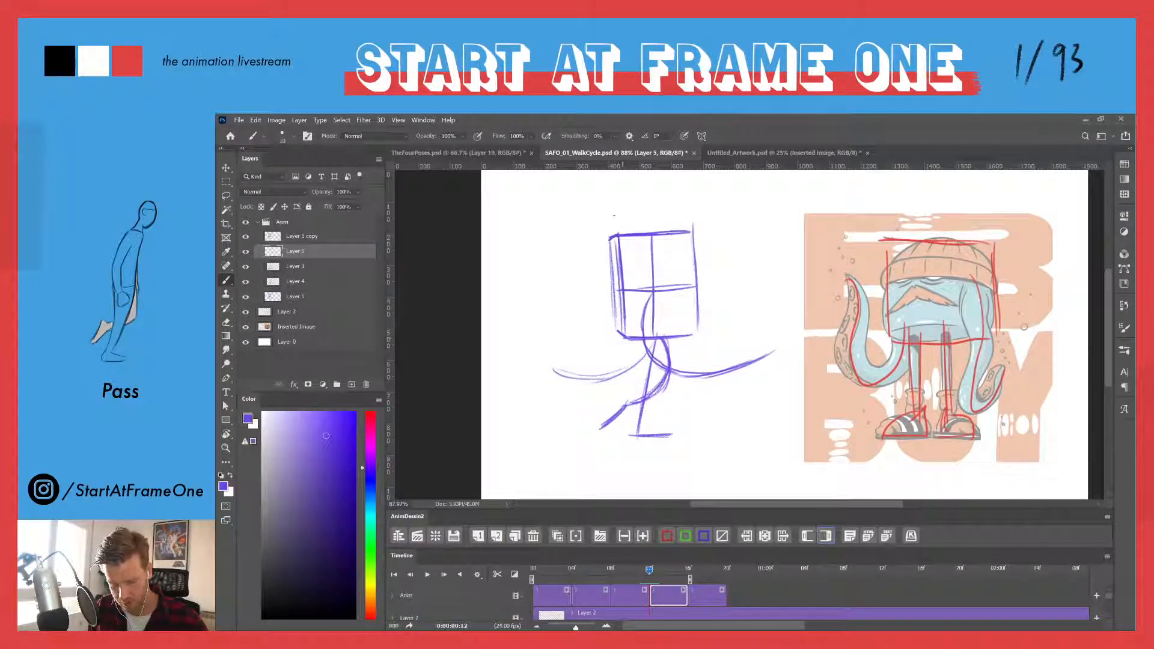
left_click_drag(612, 247, 617, 334)
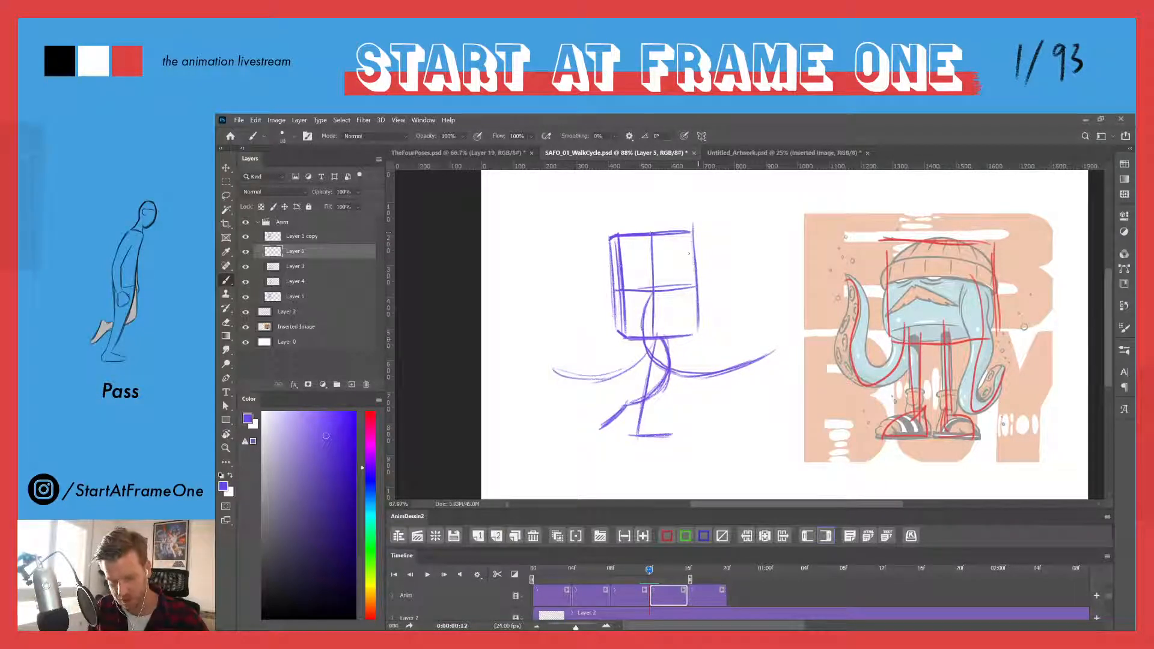
left_click_drag(694, 253, 698, 306)
left_click_drag(636, 337, 700, 332)
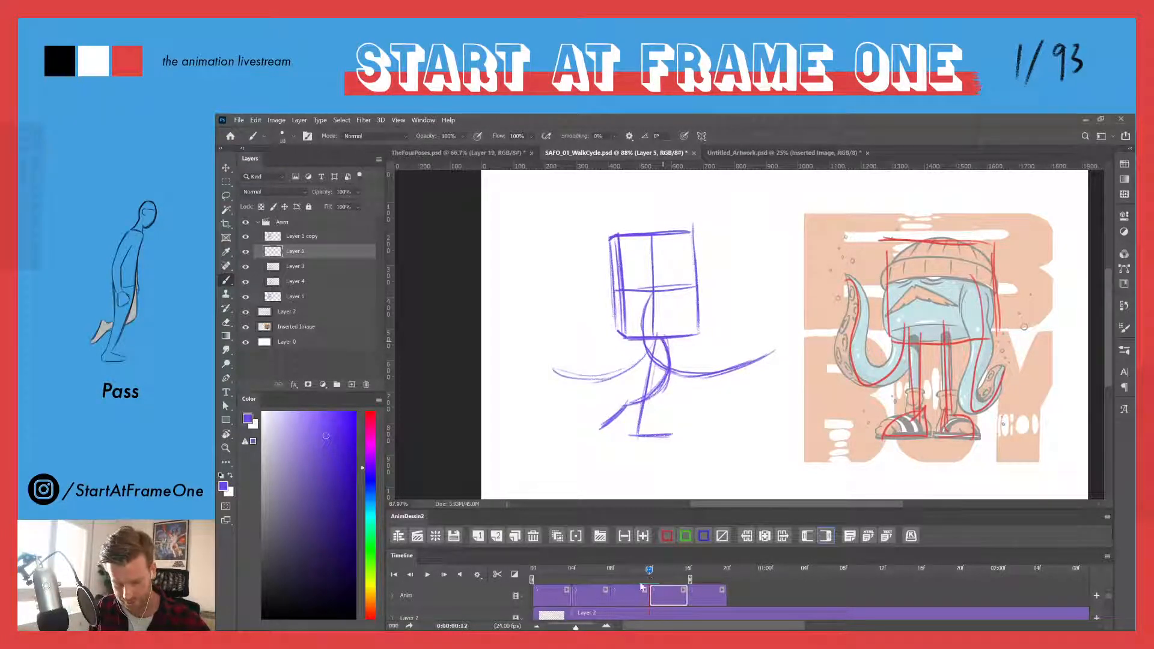
left_click_drag(651, 570, 648, 570)
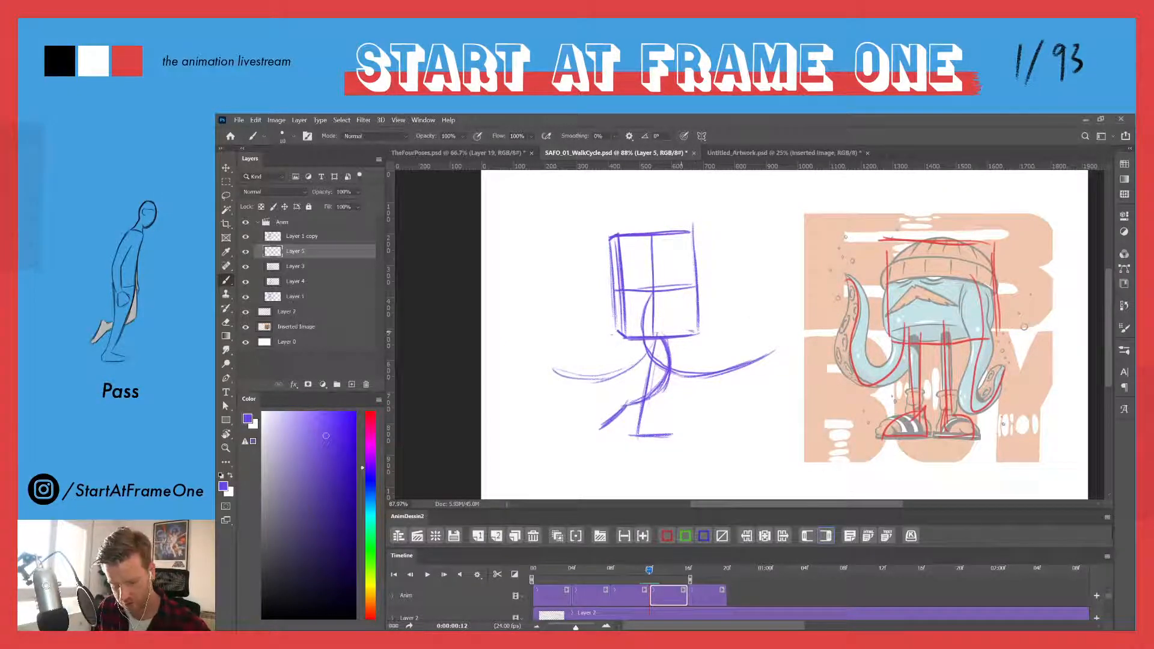
left_click_drag(626, 334, 678, 329)
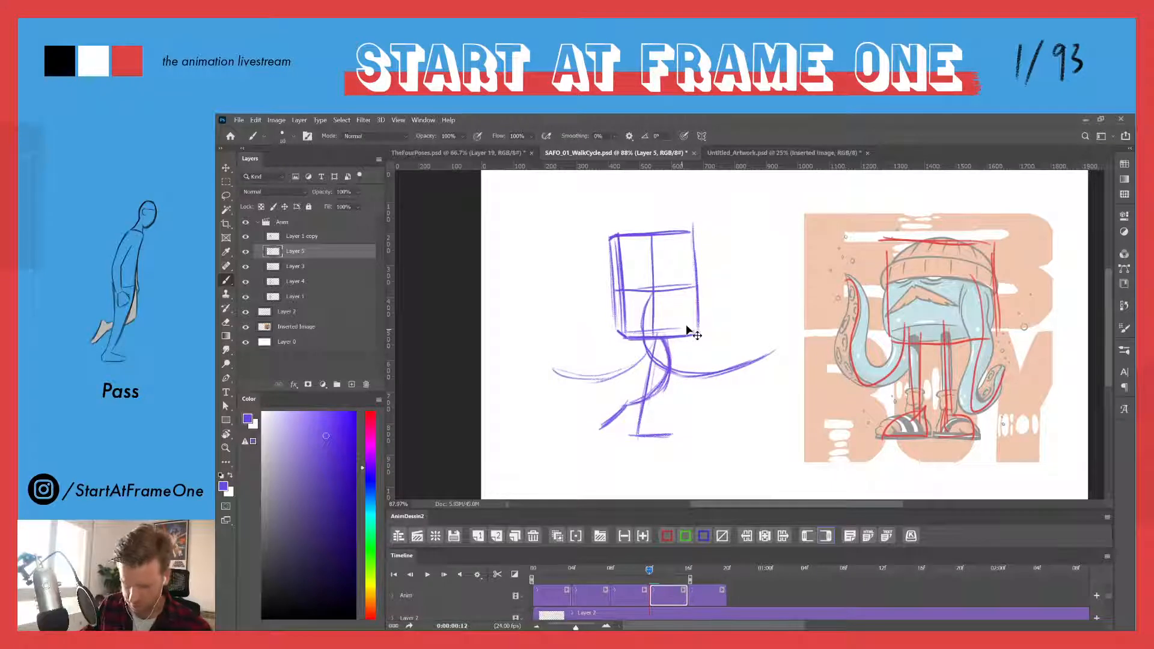
key("ctrl+z")
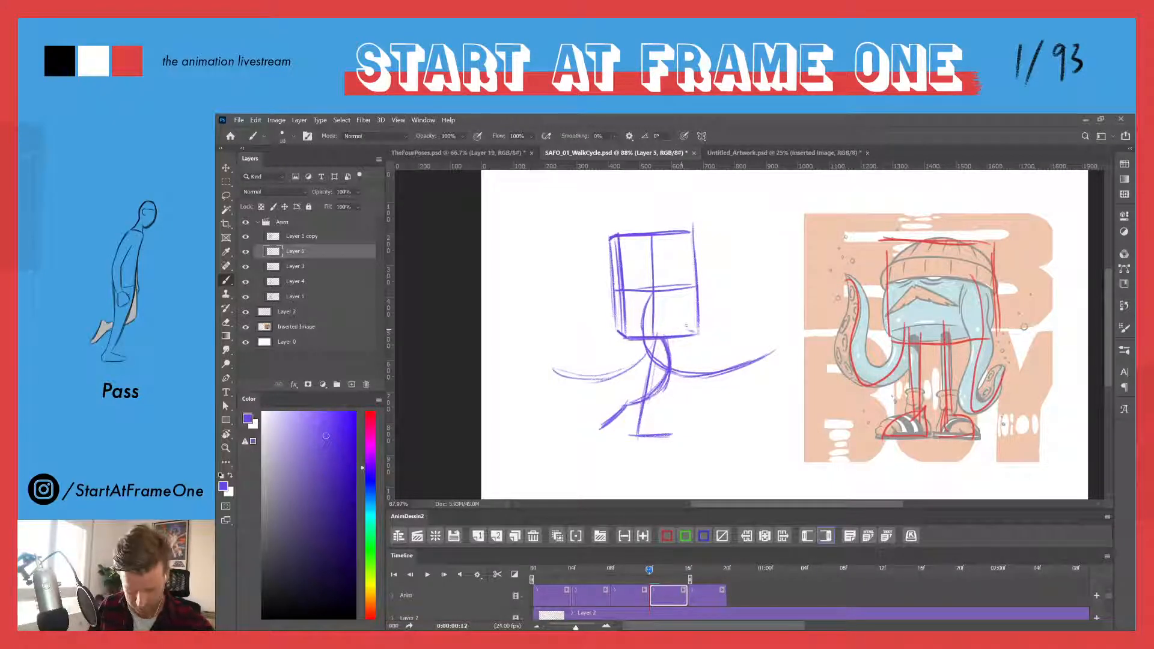
- Switch the brush to pinkish red and sketch the edges of the underside plane across the box's base
left_click(371, 419)
left_click_drag(679, 323, 697, 330)
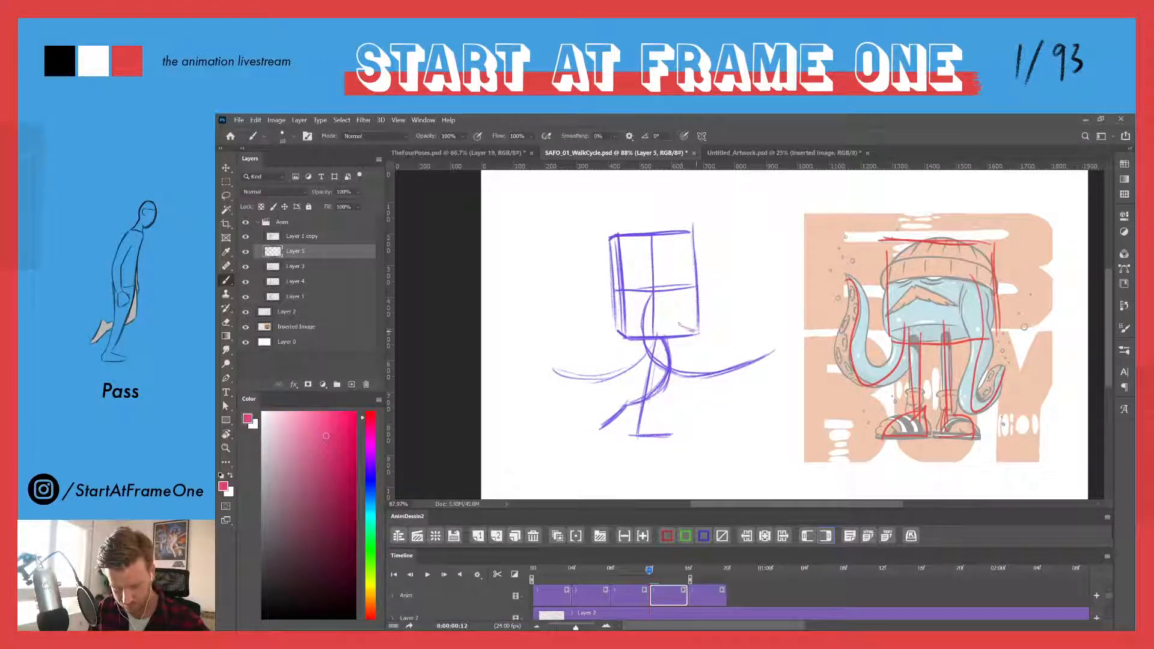
mouse_move(613, 329)
left_mouse_down()
mouse_move(671, 329)
mouse_move(652, 328)
left_mouse_up()
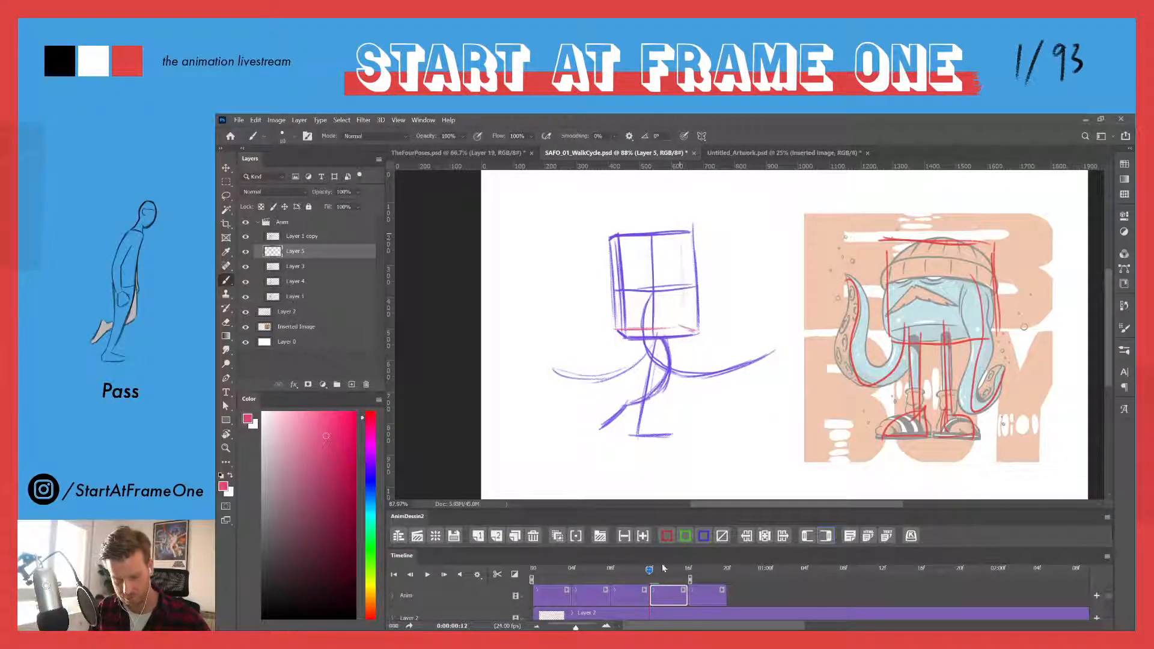
- Check the second passing pose against the neighbouring frames and shade the box's underside with red strokes
mouse_move(663, 568)
left_mouse_down()
mouse_move(650, 568)
mouse_move(688, 563)
mouse_move(550, 560)
mouse_move(657, 551)
mouse_move(641, 569)
mouse_move(658, 569)
left_mouse_up()
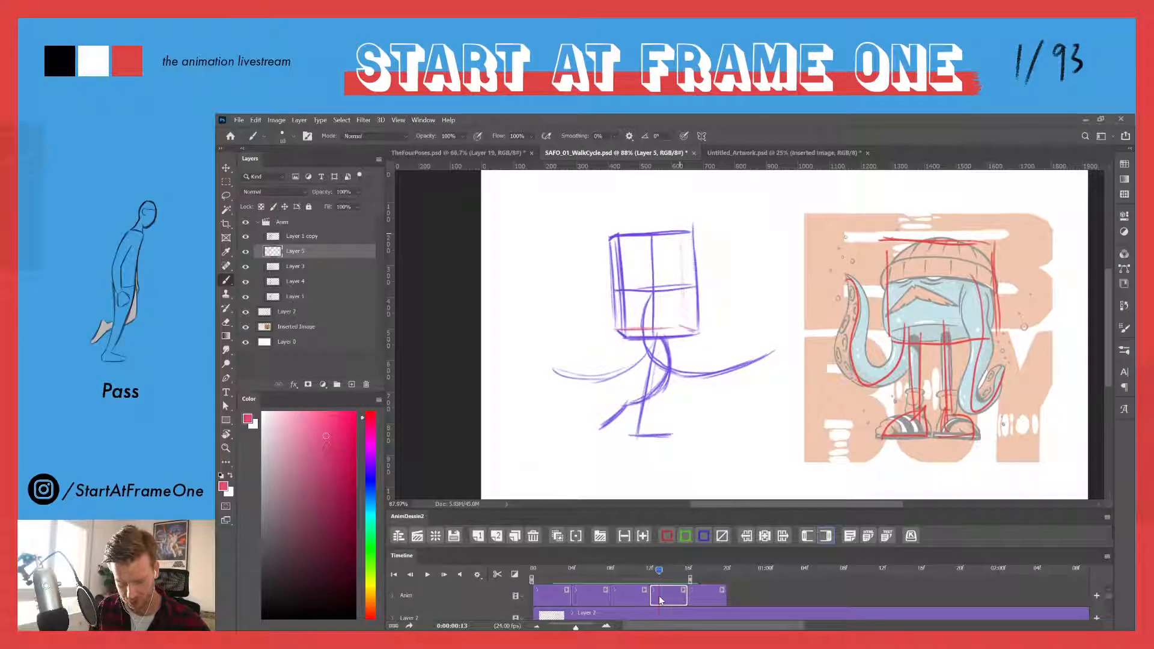
left_click(657, 571)
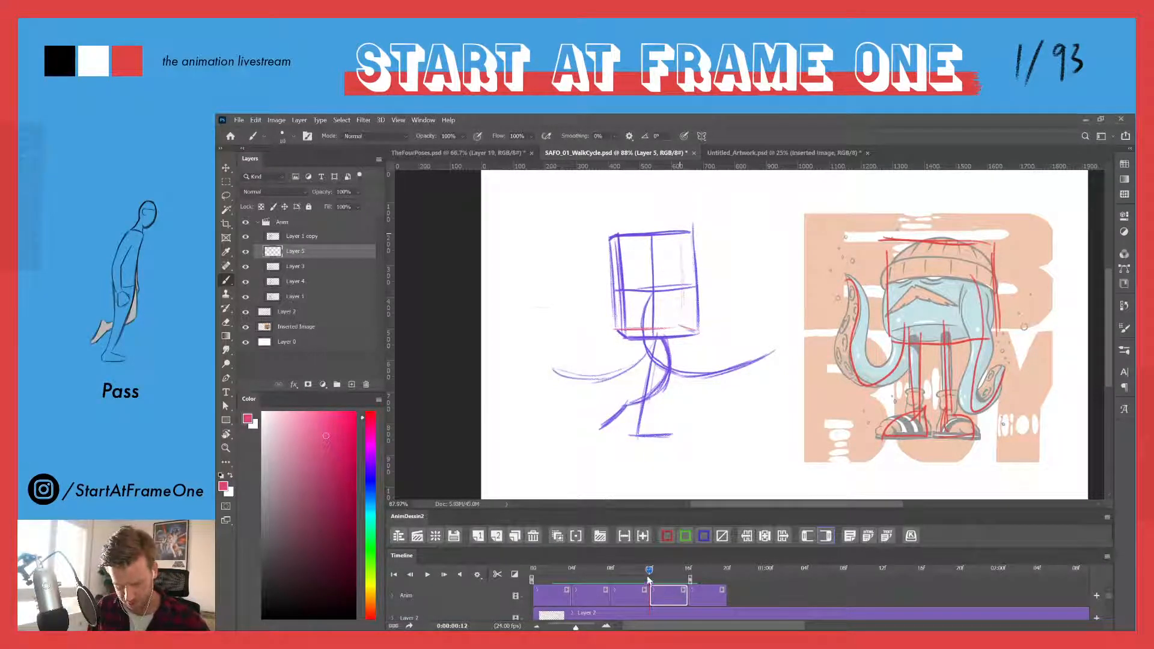
left_click_drag(649, 570, 659, 569)
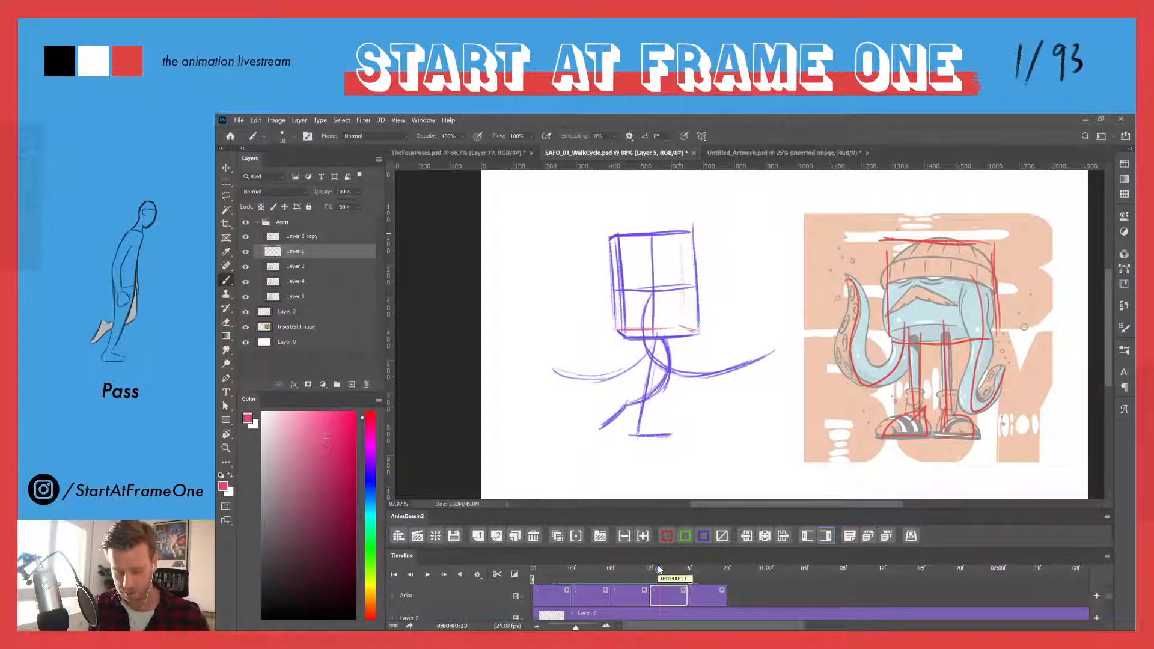
left_click_drag(659, 570, 651, 571)
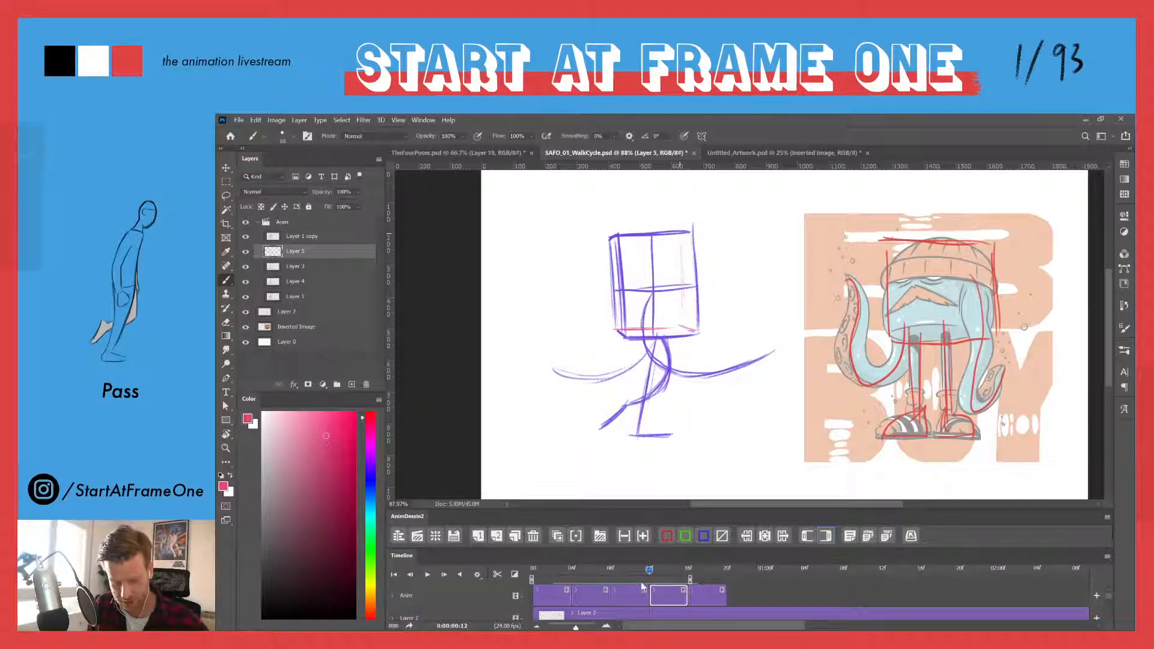
left_click_drag(649, 570, 650, 571)
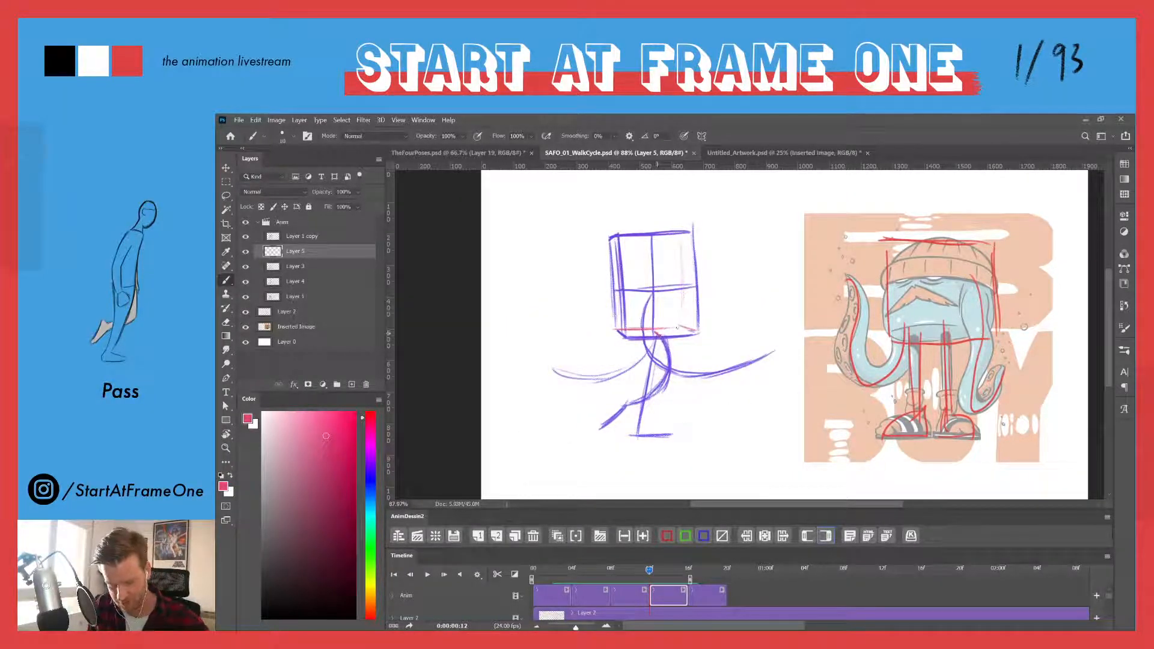
mouse_move(622, 335)
left_mouse_down()
mouse_move(685, 328)
mouse_move(673, 328)
left_mouse_up()
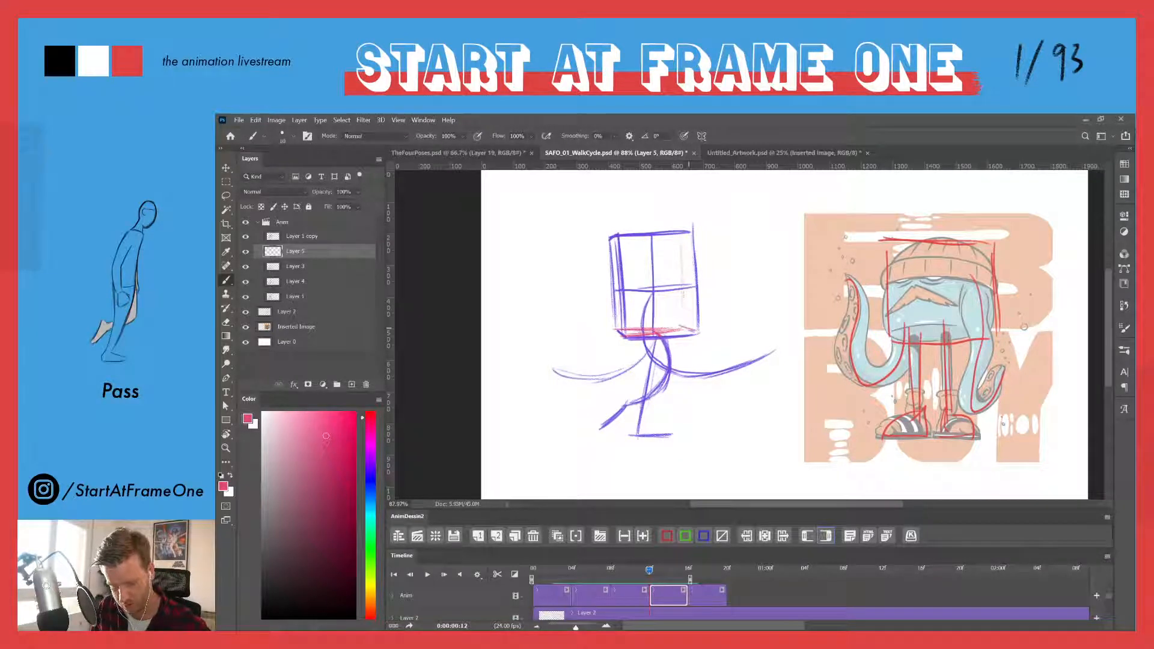
key("ctrl+z")
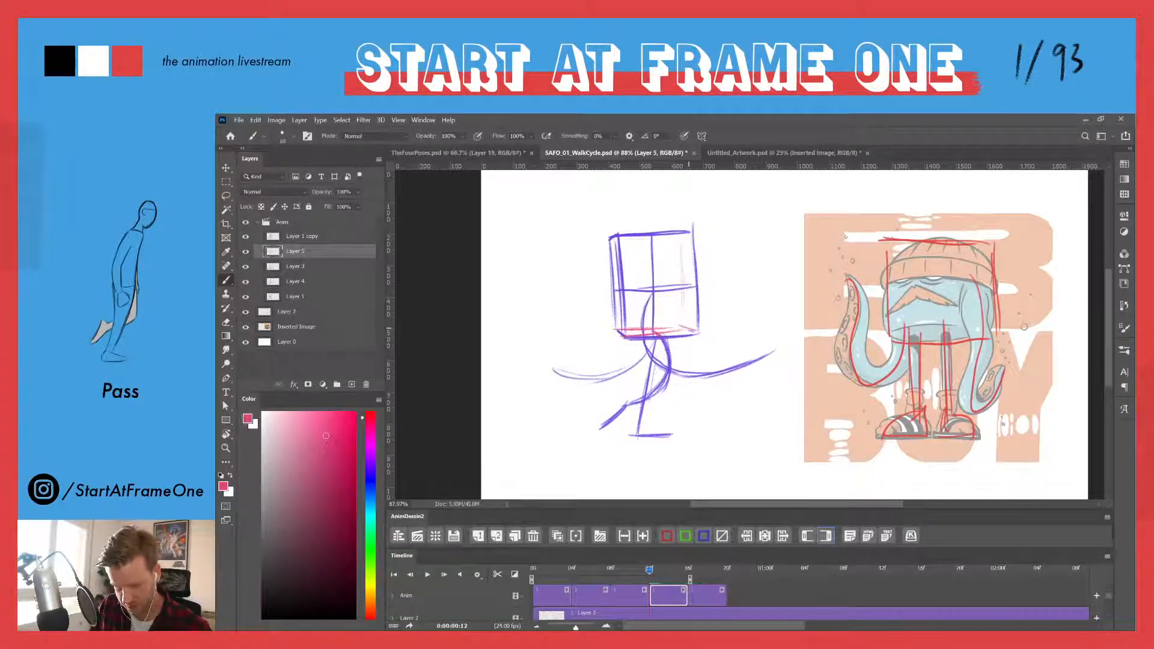
key("ctrl+z")
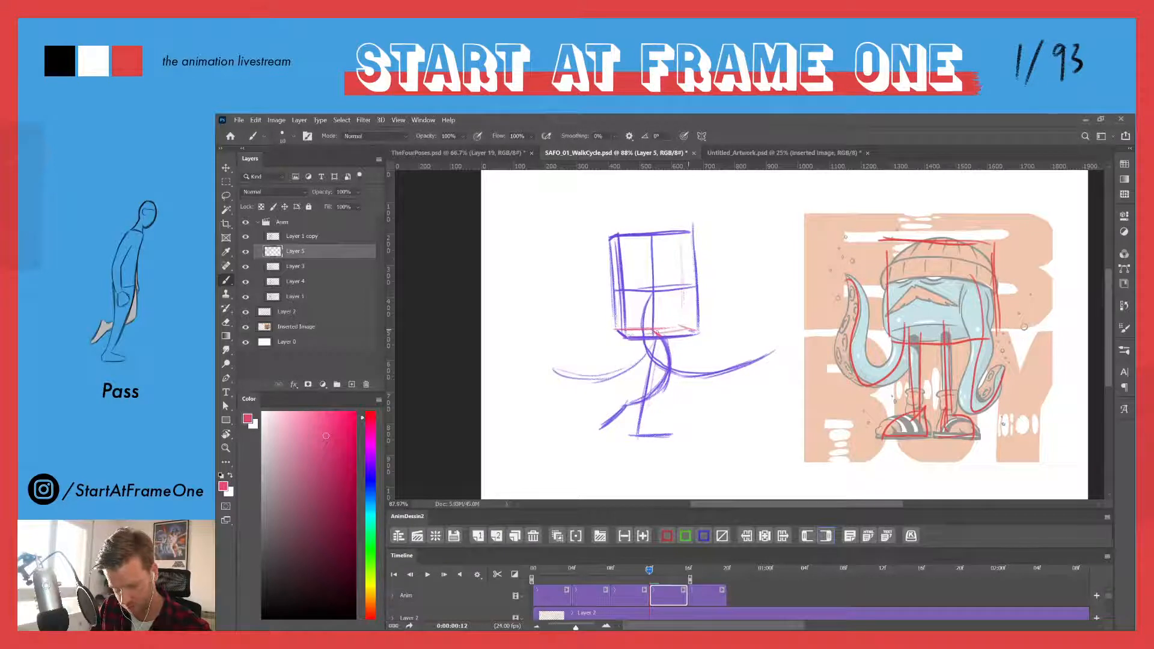
mouse_move(654, 330)
left_mouse_down()
mouse_move(624, 334)
mouse_move(649, 331)
left_mouse_up()
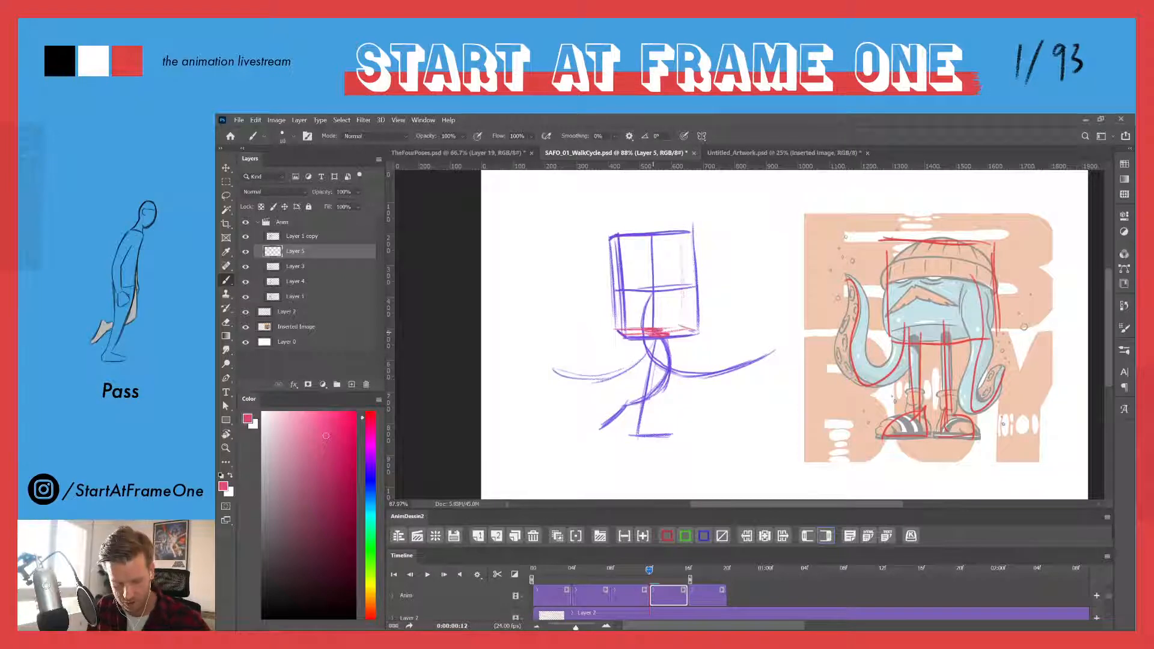
- On the second passing pose, switch the brush back to blue and flesh out the bent, lifted leg and its trailing foot
mouse_move(668, 337)
left_mouse_down()
mouse_move(670, 370)
mouse_move(637, 403)
left_mouse_up()
left_click(370, 480)
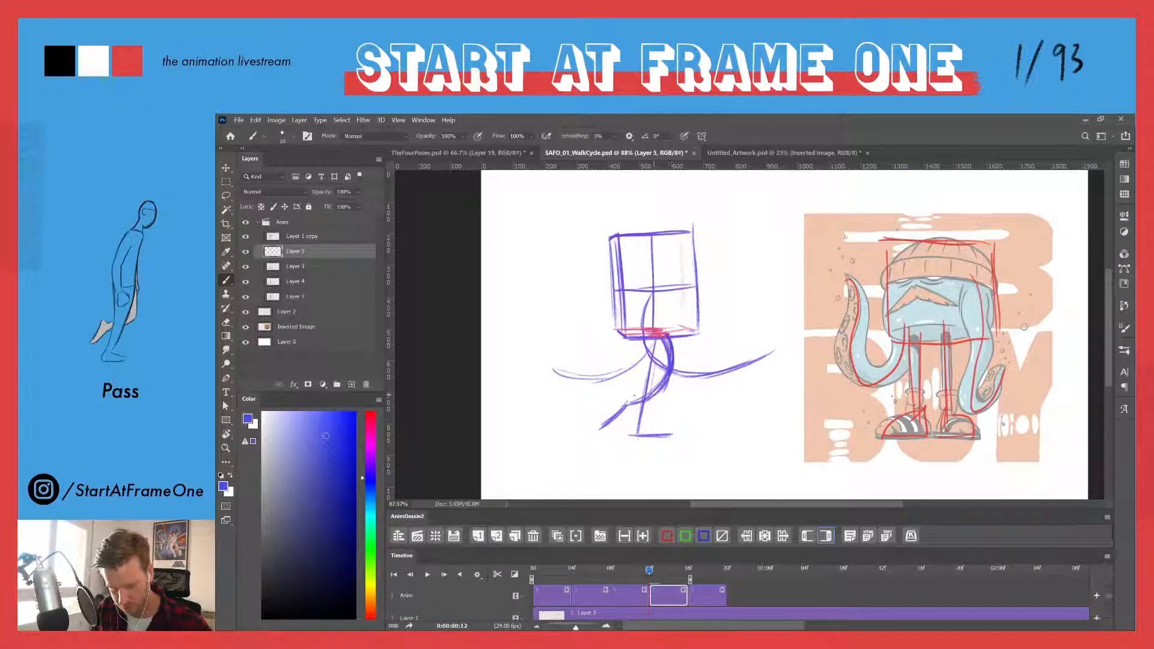
left_click_drag(661, 335, 642, 391)
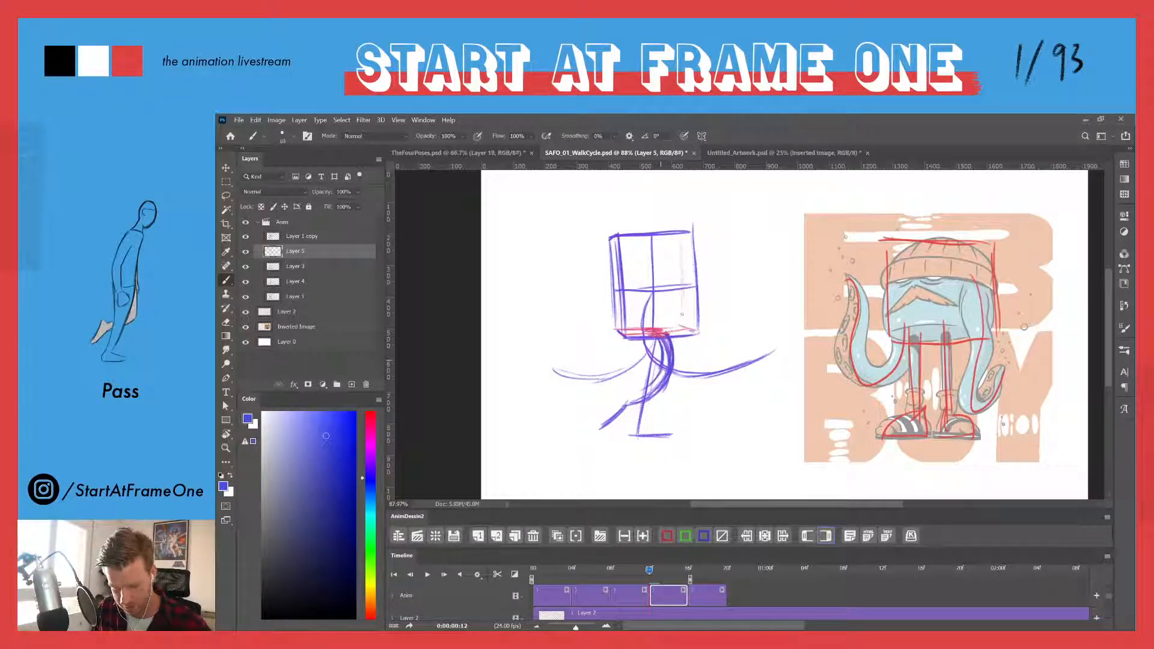
key("e")
mouse_move(648, 351)
left_mouse_down()
mouse_move(637, 403)
mouse_move(603, 454)
mouse_move(651, 347)
mouse_move(659, 381)
mouse_move(636, 393)
mouse_move(668, 368)
mouse_move(658, 337)
mouse_move(668, 372)
left_mouse_up()
key("b")
mouse_move(669, 340)
left_mouse_down()
mouse_move(662, 385)
mouse_move(631, 401)
left_mouse_up()
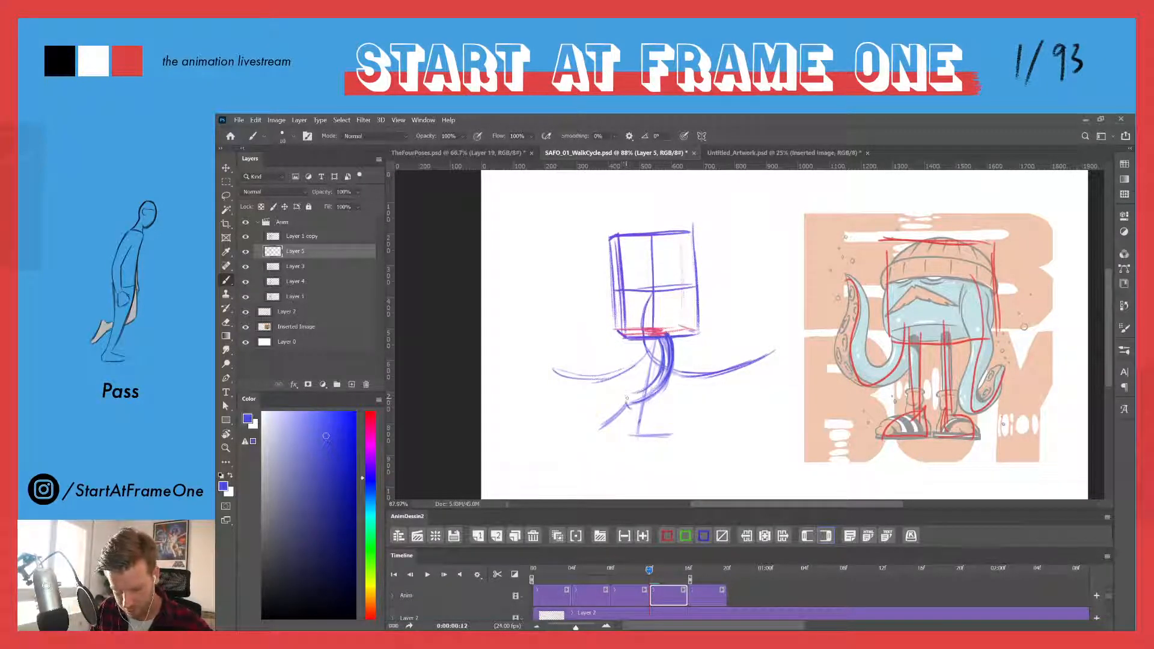
mouse_move(616, 398)
left_mouse_down()
mouse_move(625, 385)
mouse_move(600, 429)
mouse_move(622, 391)
mouse_move(628, 405)
mouse_move(621, 388)
left_mouse_up()
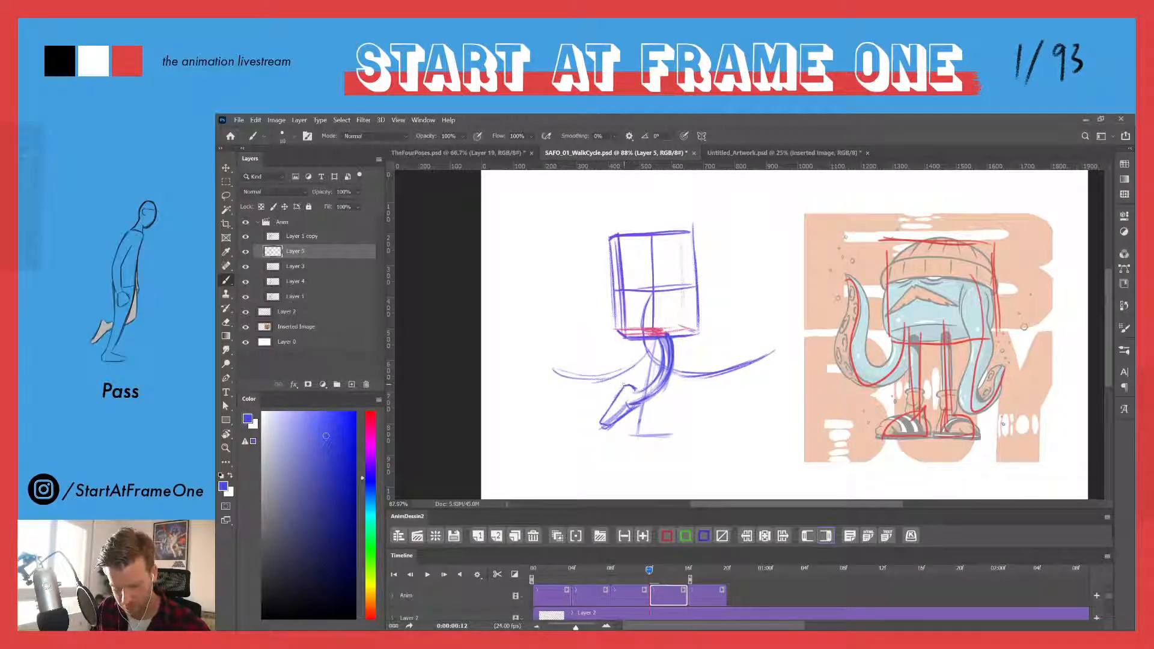
- Outline the straight supporting leg with its flat foot, cleaning up overlapping lines, and shade both with hatching
left_click_drag(653, 339, 643, 386)
left_click_drag(654, 338, 641, 392)
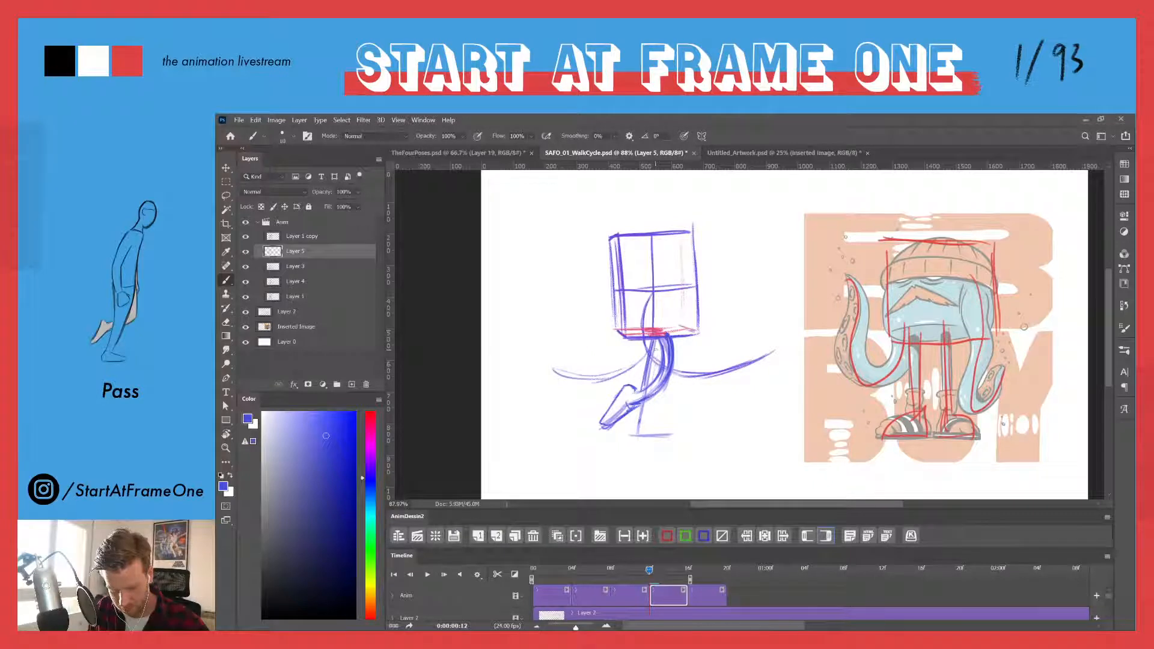
left_click_drag(658, 340, 650, 385)
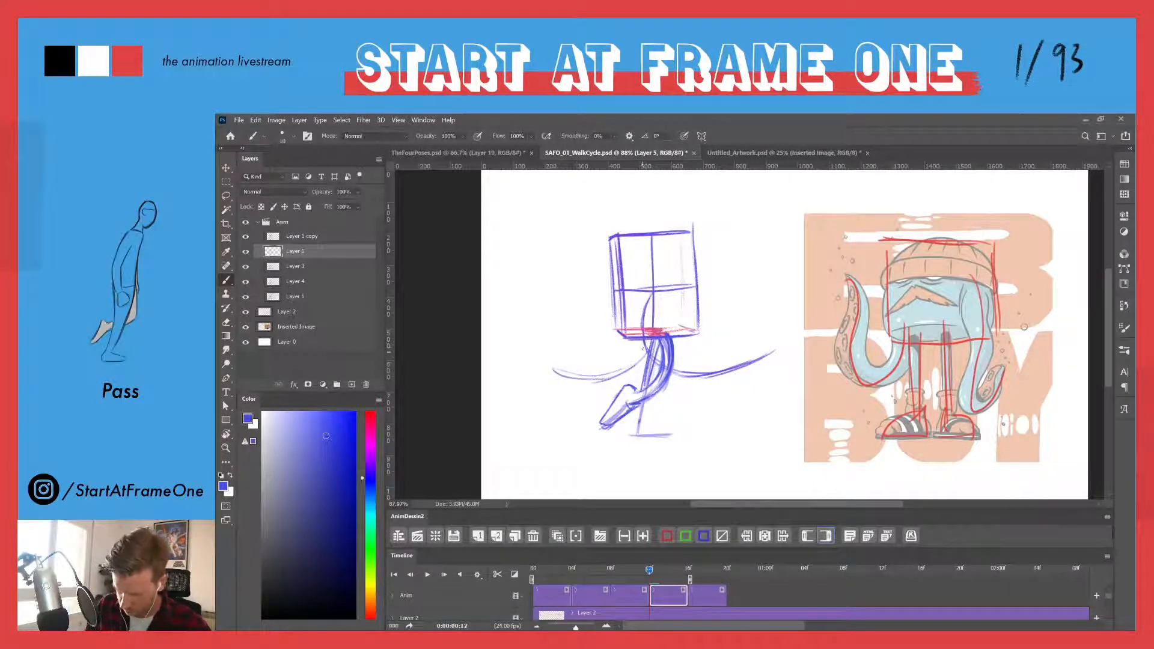
key("e")
key("b")
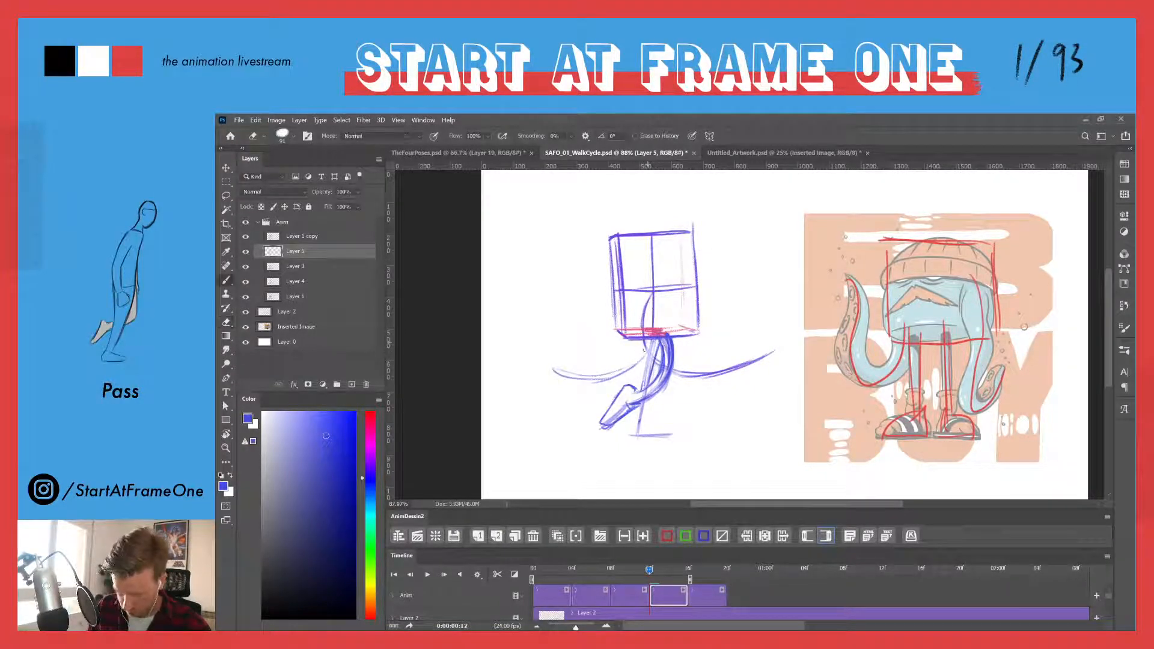
mouse_move(648, 351)
left_mouse_down()
mouse_move(622, 428)
mouse_move(667, 433)
left_mouse_up()
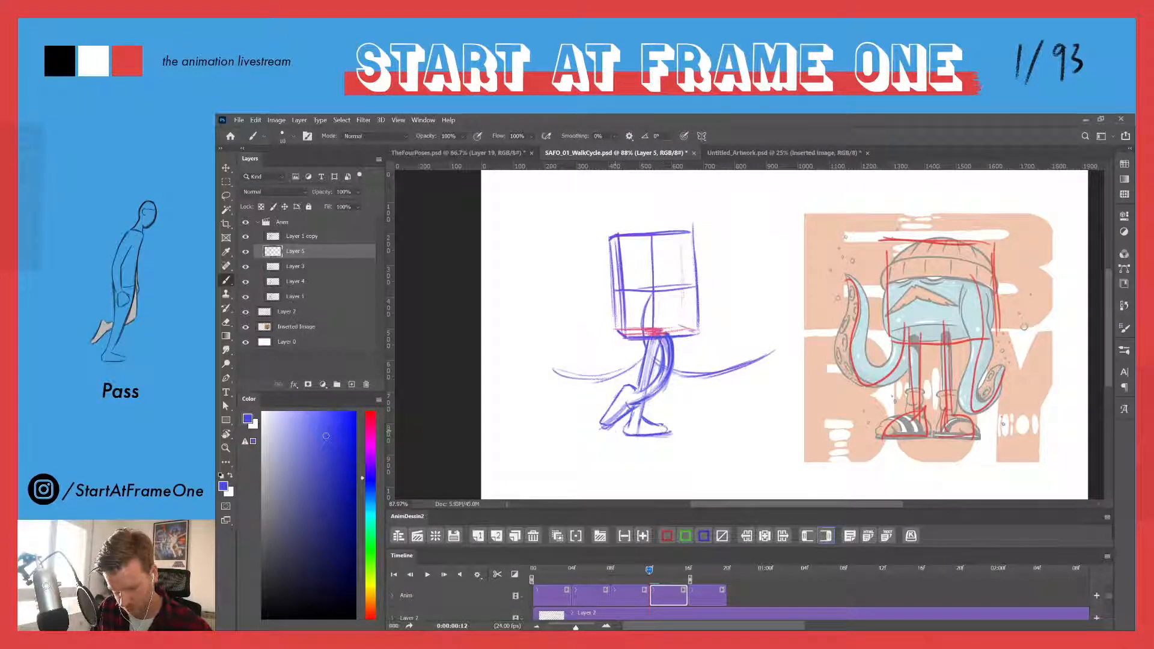
mouse_move(655, 350)
left_mouse_down()
mouse_move(628, 431)
mouse_move(664, 434)
left_mouse_up()
- Return to the first contact pose and rename the Anim layer group as 01
mouse_move(649, 569)
left_mouse_down()
mouse_move(595, 574)
mouse_move(663, 570)
mouse_move(573, 566)
mouse_move(648, 566)
left_mouse_up()
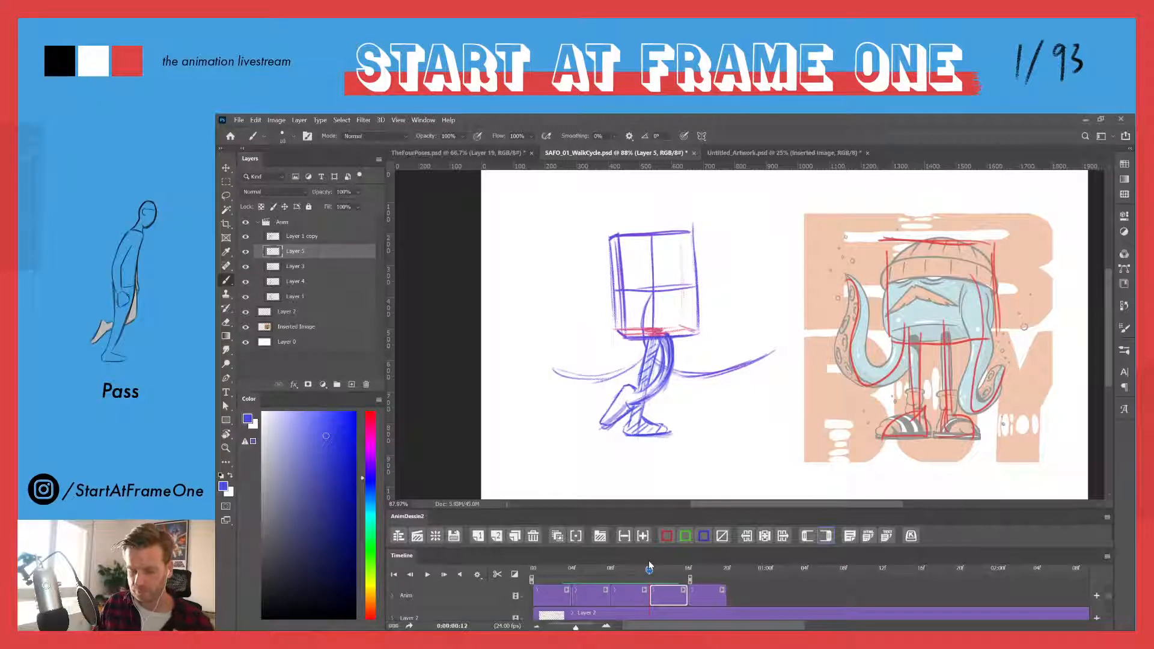
left_click(537, 570)
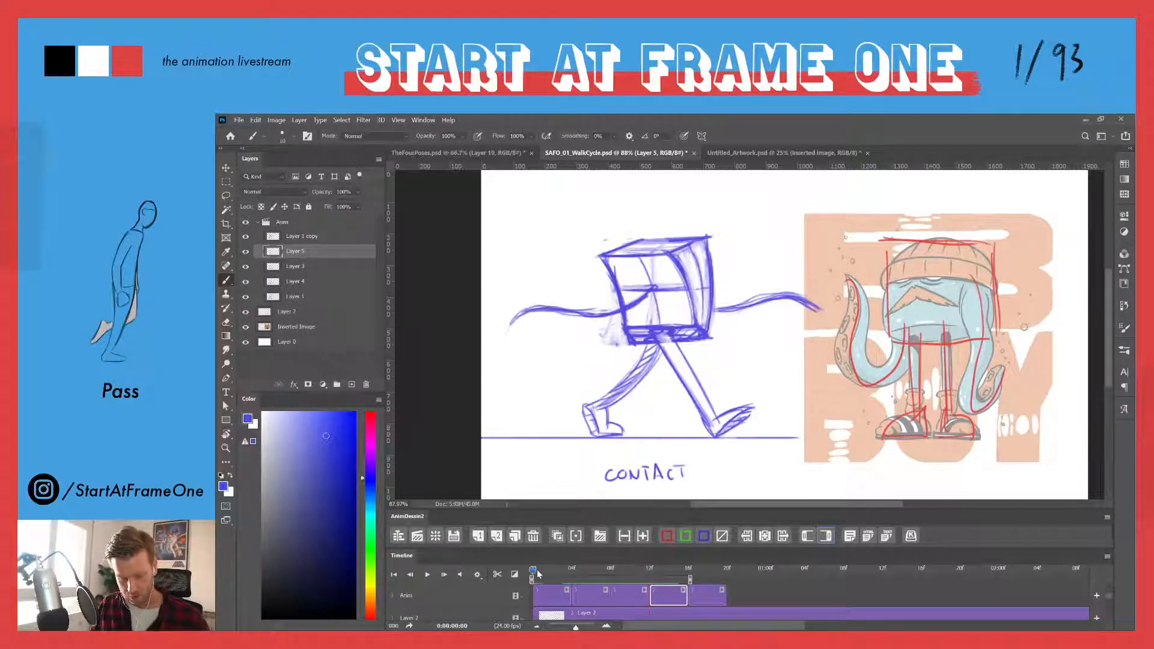
left_click(538, 573)
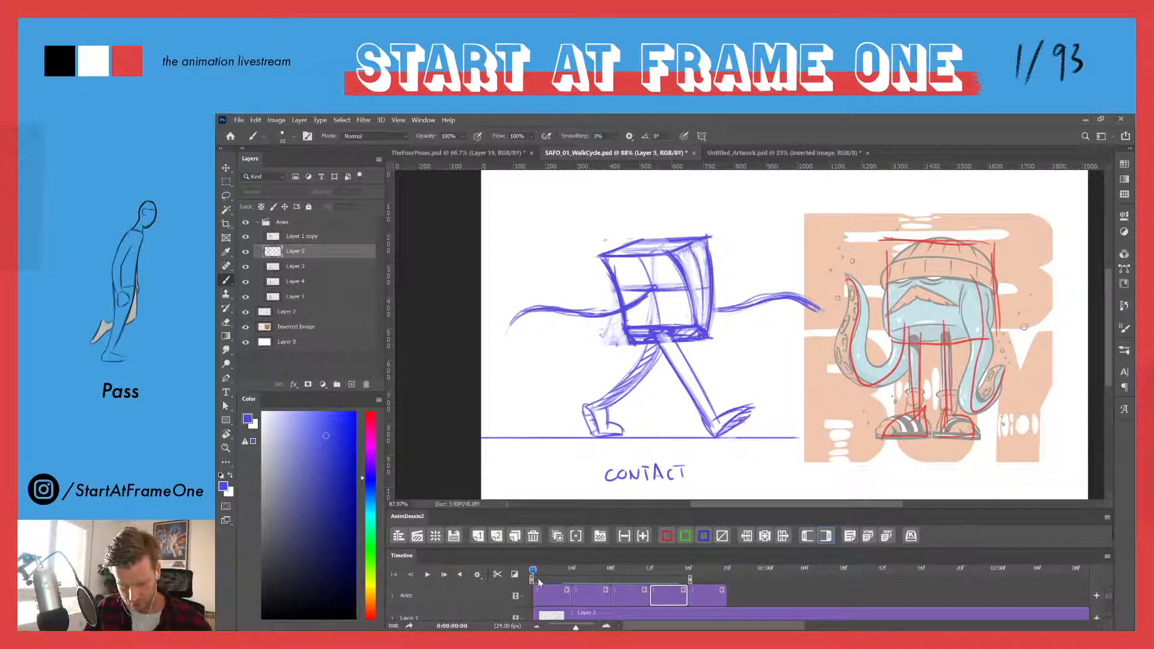
left_click(278, 224)
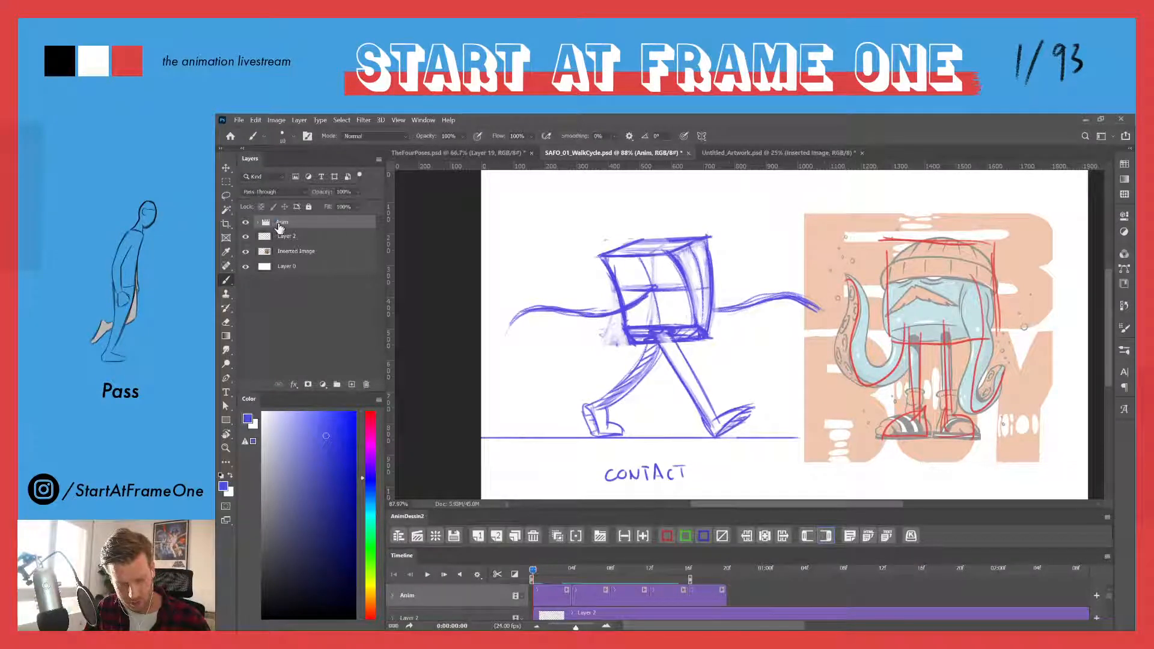
double_click(281, 223)
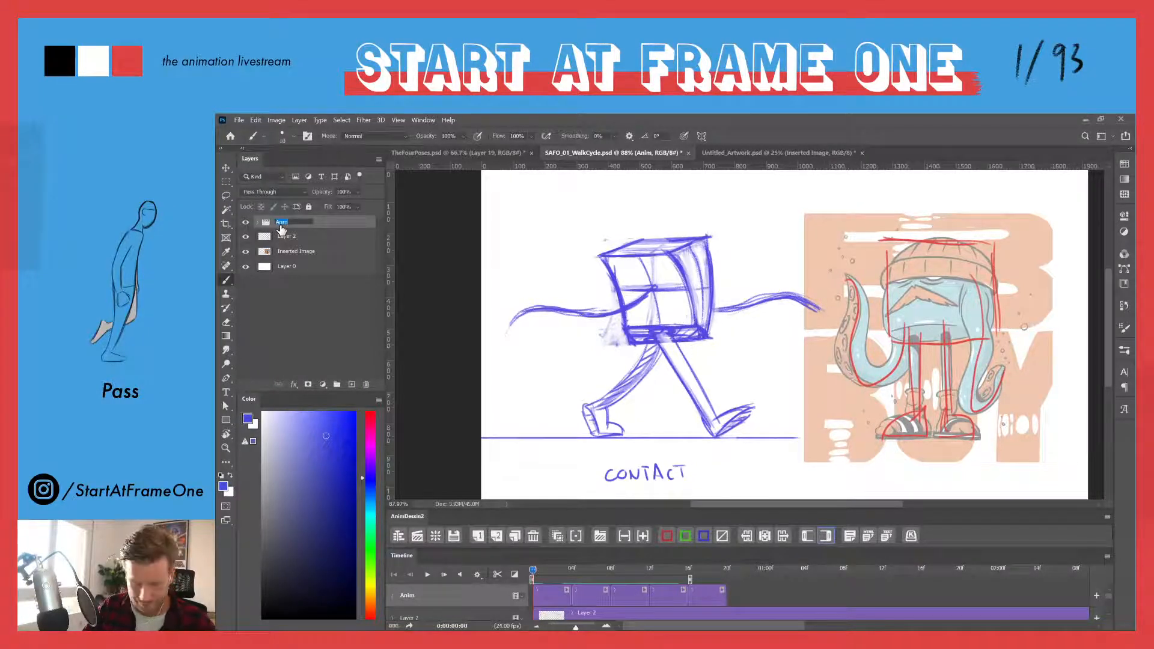
type("01")
key("Return")
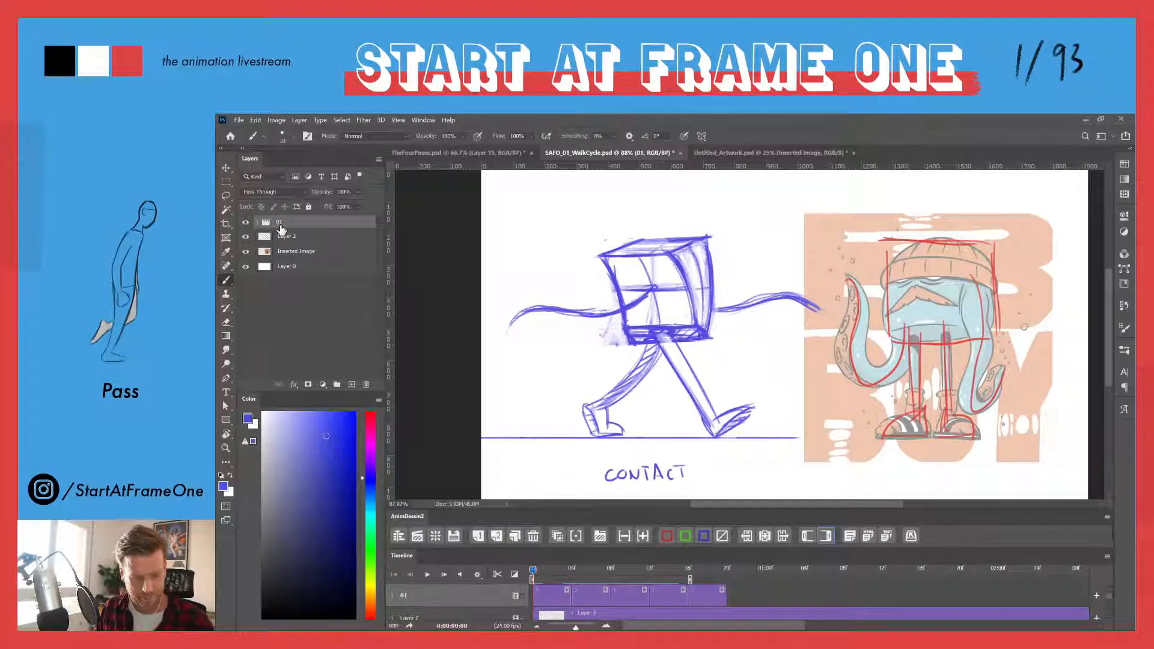
left_click_drag(316, 190, 283, 190)
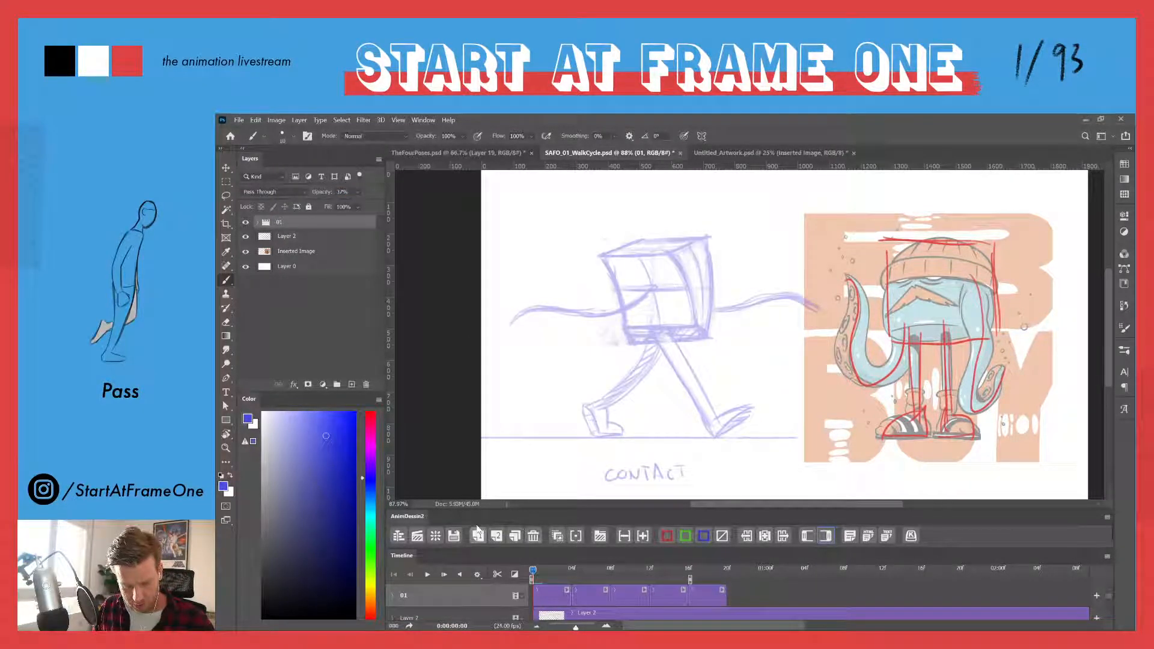
left_click(599, 535)
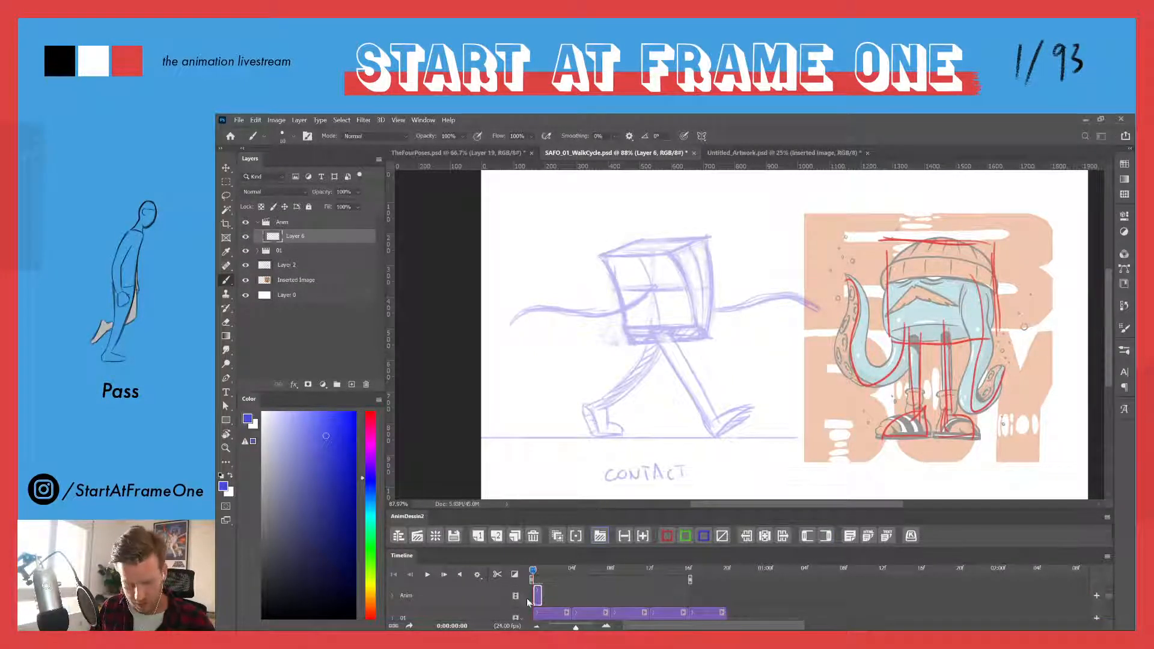
left_click(257, 222)
left_click(245, 222)
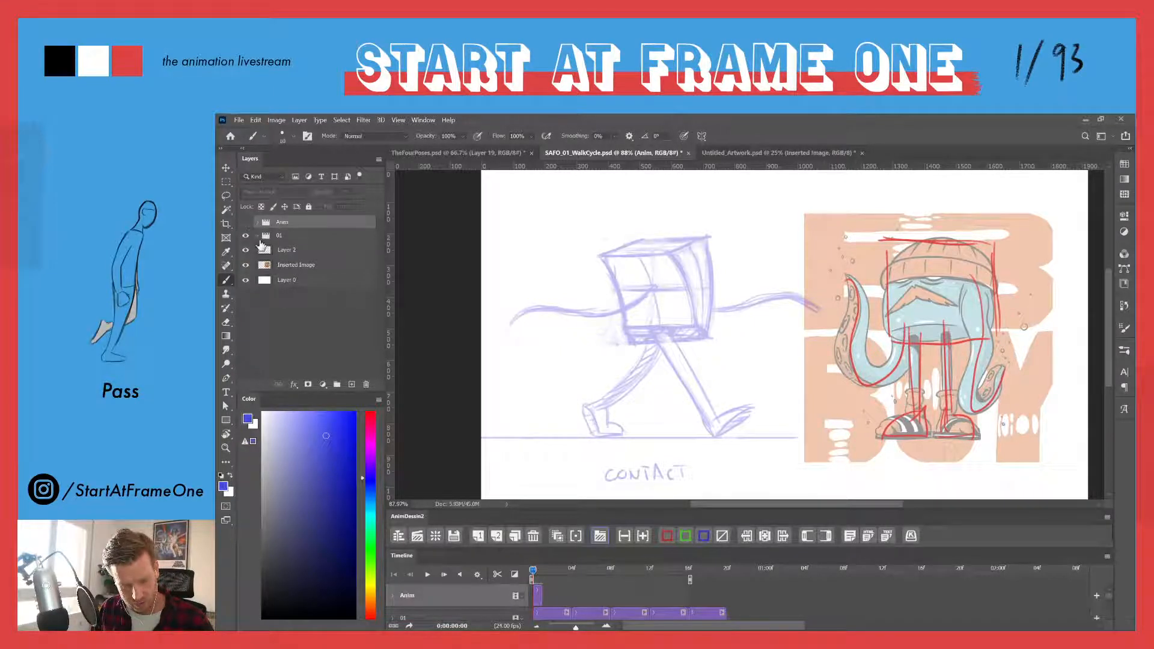
left_click(257, 236)
left_click(546, 612)
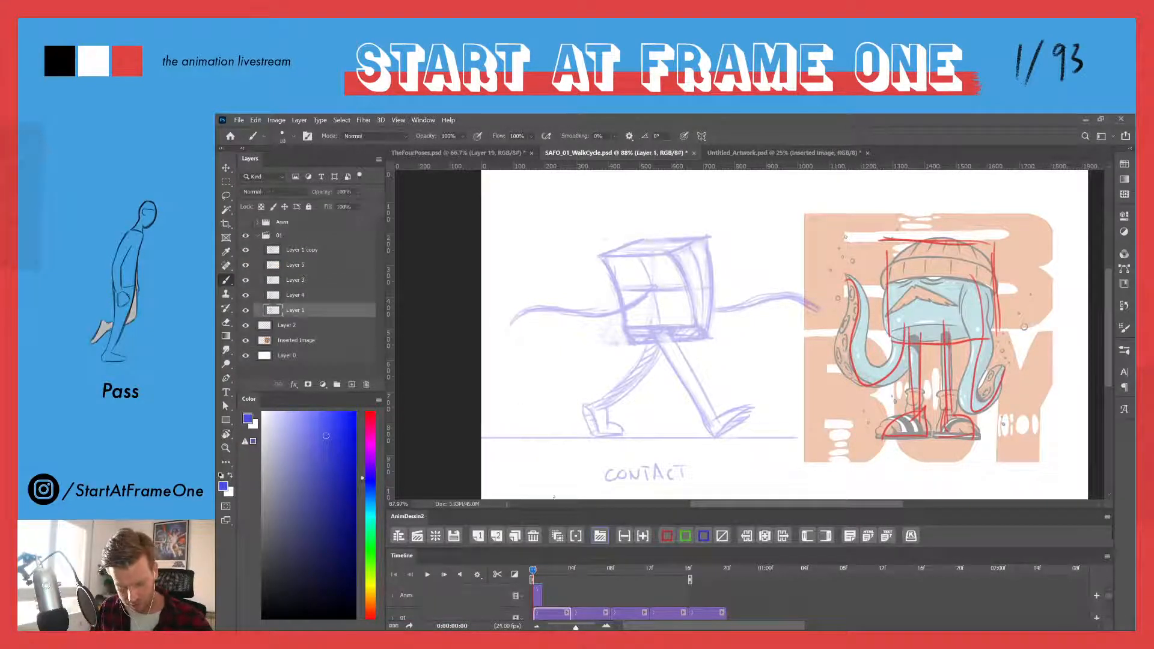
left_click(266, 223)
left_click(548, 597)
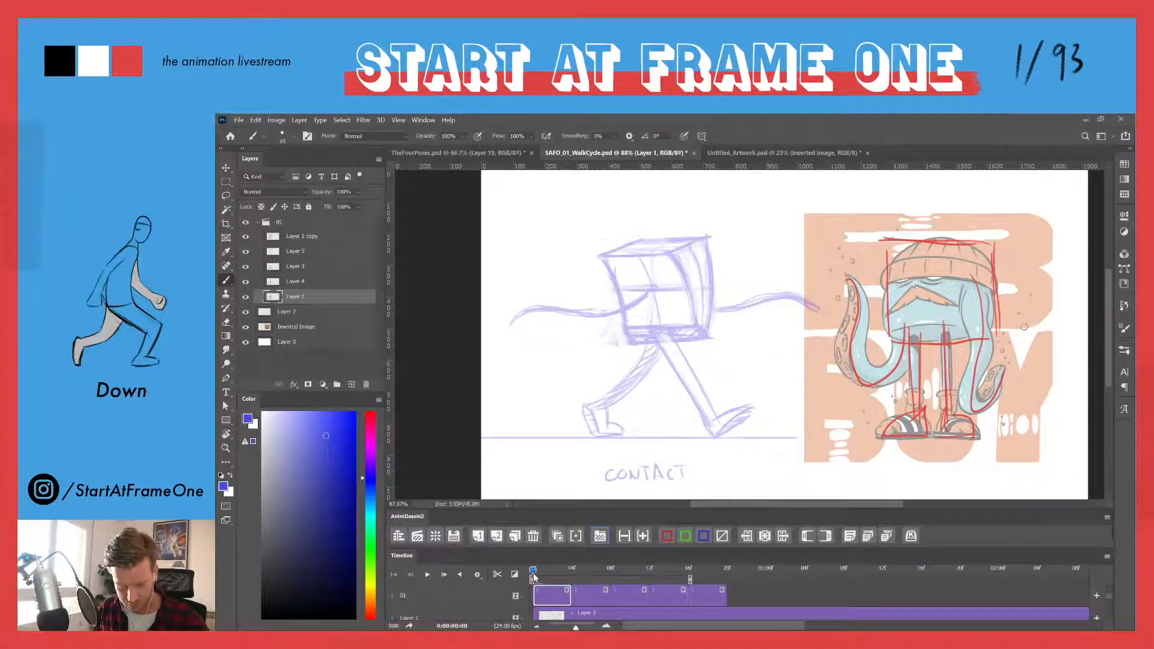
mouse_move(533, 574)
left_mouse_down()
mouse_move(679, 564)
mouse_move(531, 567)
left_mouse_up()
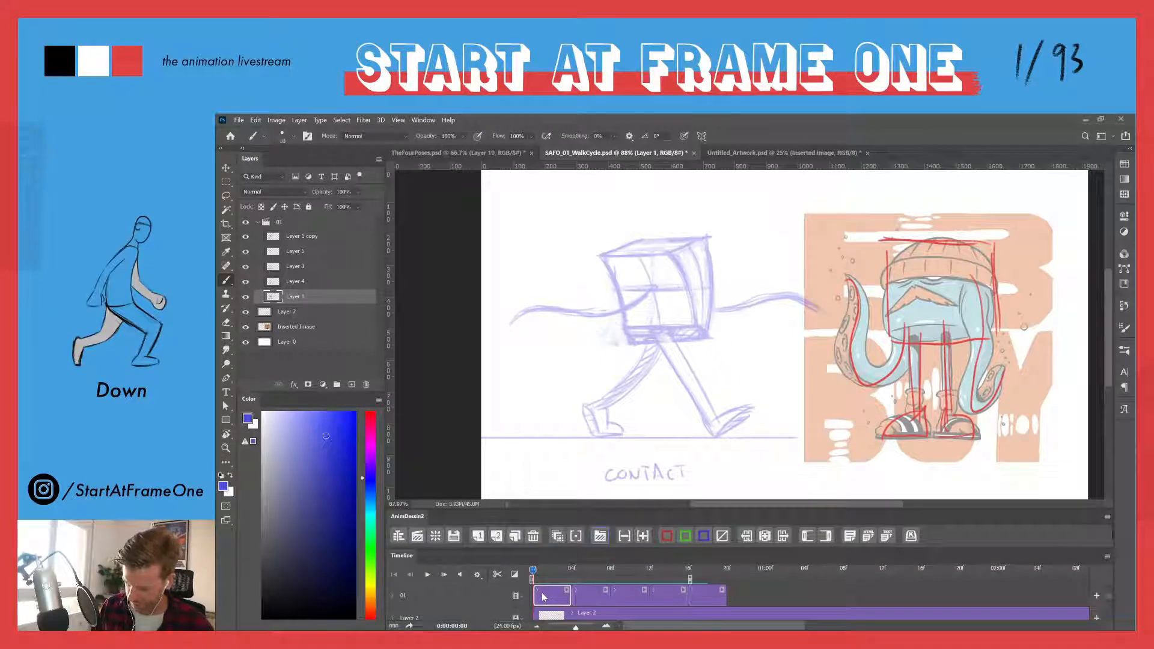
mouse_move(532, 570)
left_mouse_down()
mouse_move(634, 568)
mouse_move(531, 570)
left_mouse_up()
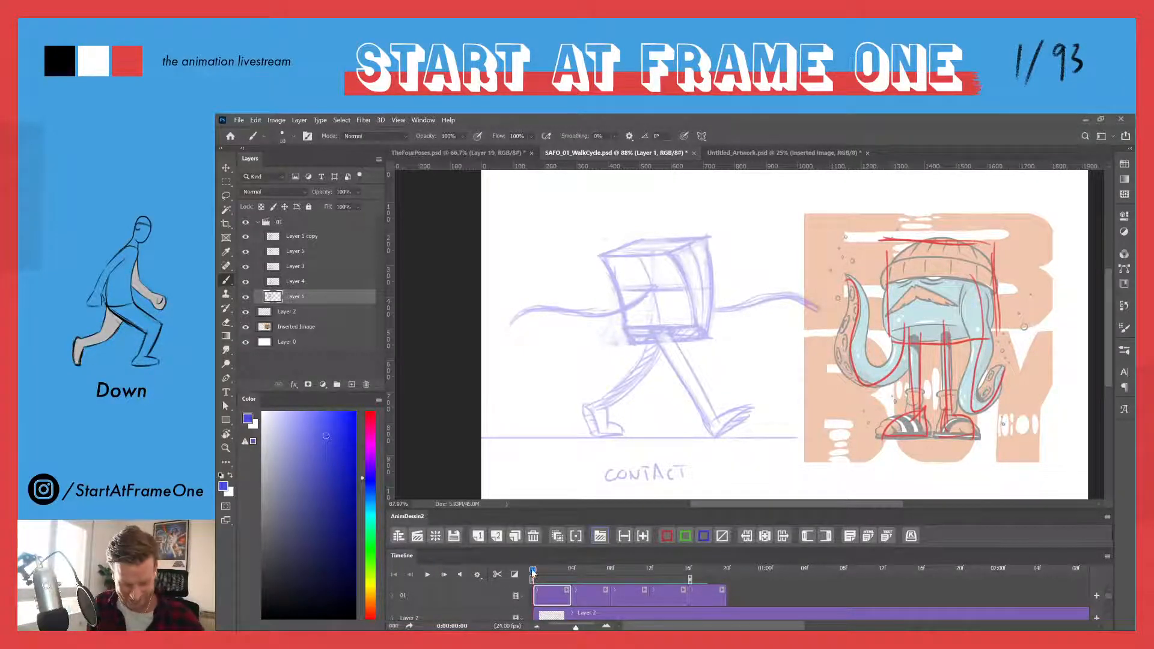
mouse_move(532, 573)
left_mouse_down()
mouse_move(665, 572)
mouse_move(499, 559)
mouse_move(545, 574)
mouse_move(533, 570)
left_mouse_up()
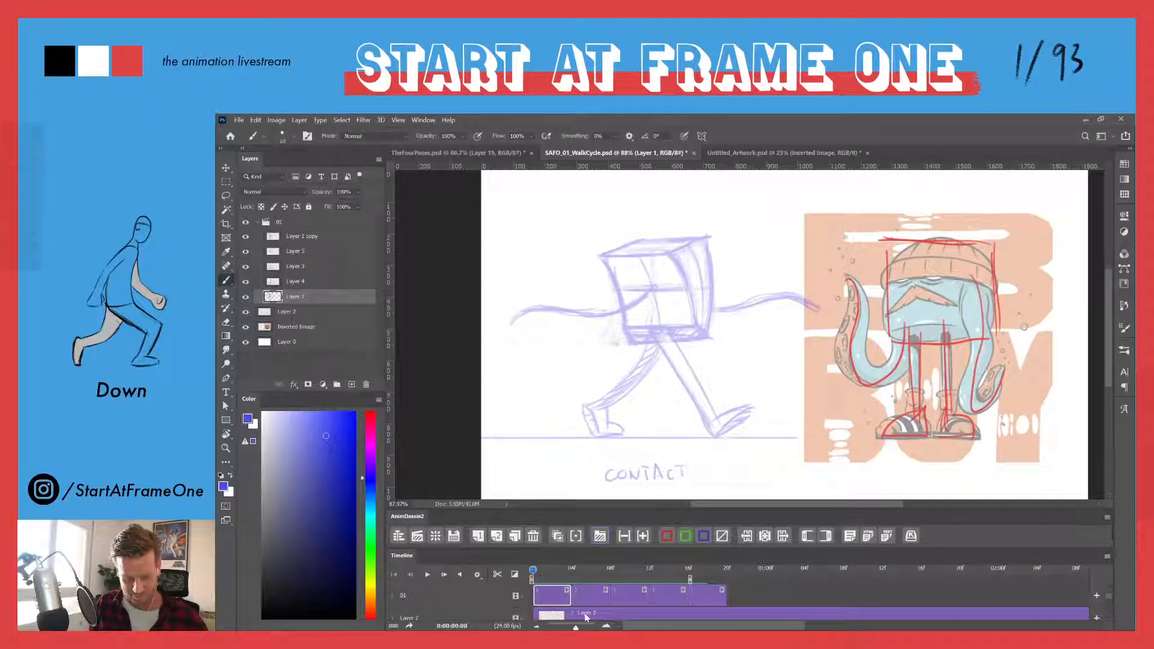
left_click(559, 573)
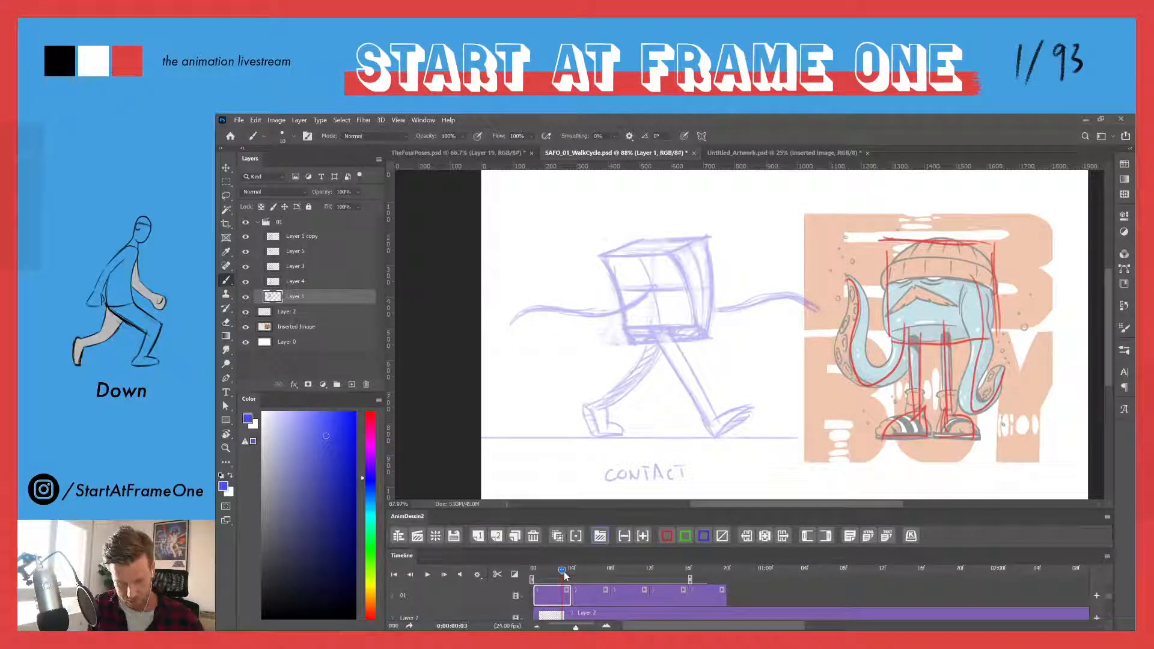
left_click(542, 573)
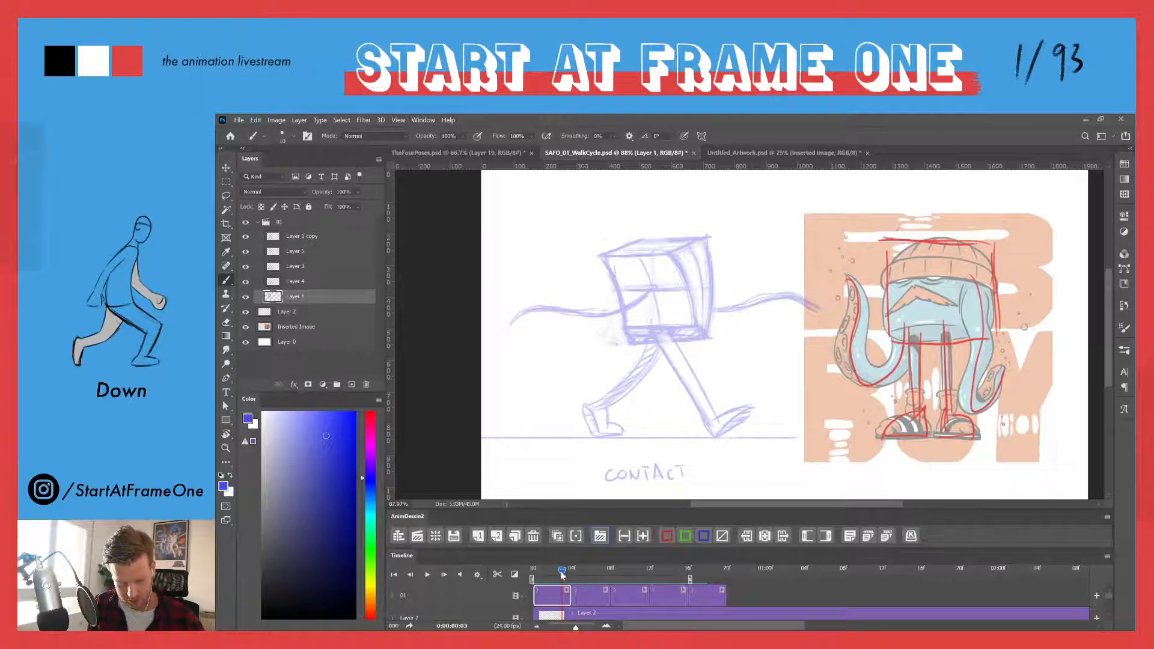
left_click(251, 224)
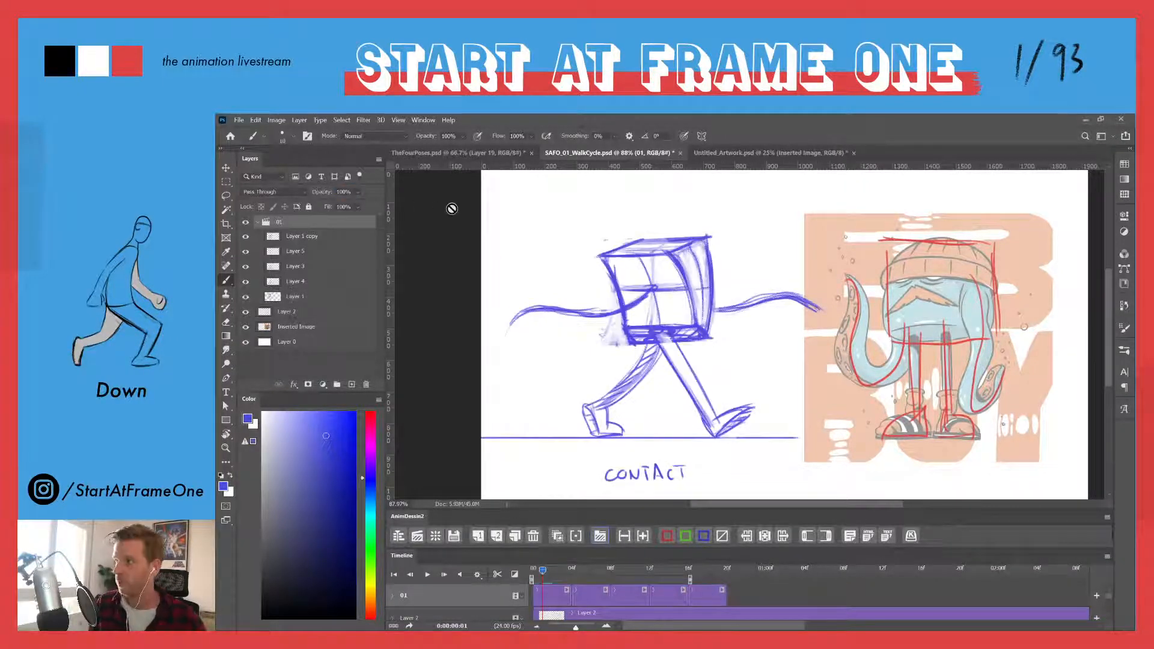
- Insert a blank frame after the first contact pose, make it four frames long, and turn on onion skinning
left_click(548, 592)
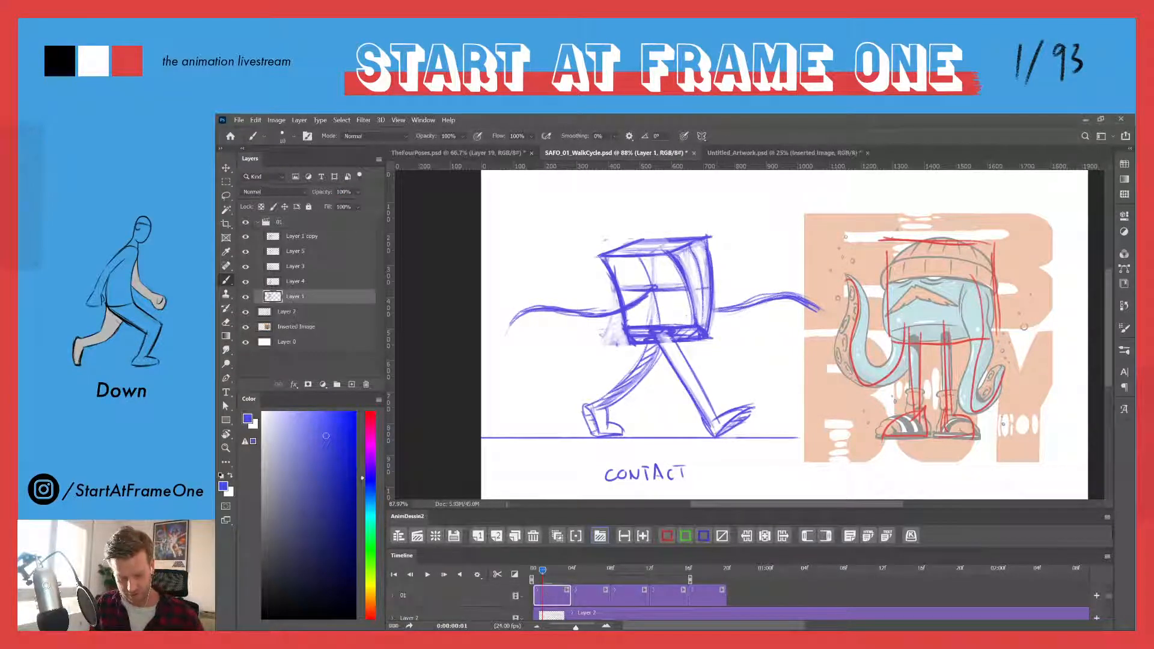
left_click(496, 534)
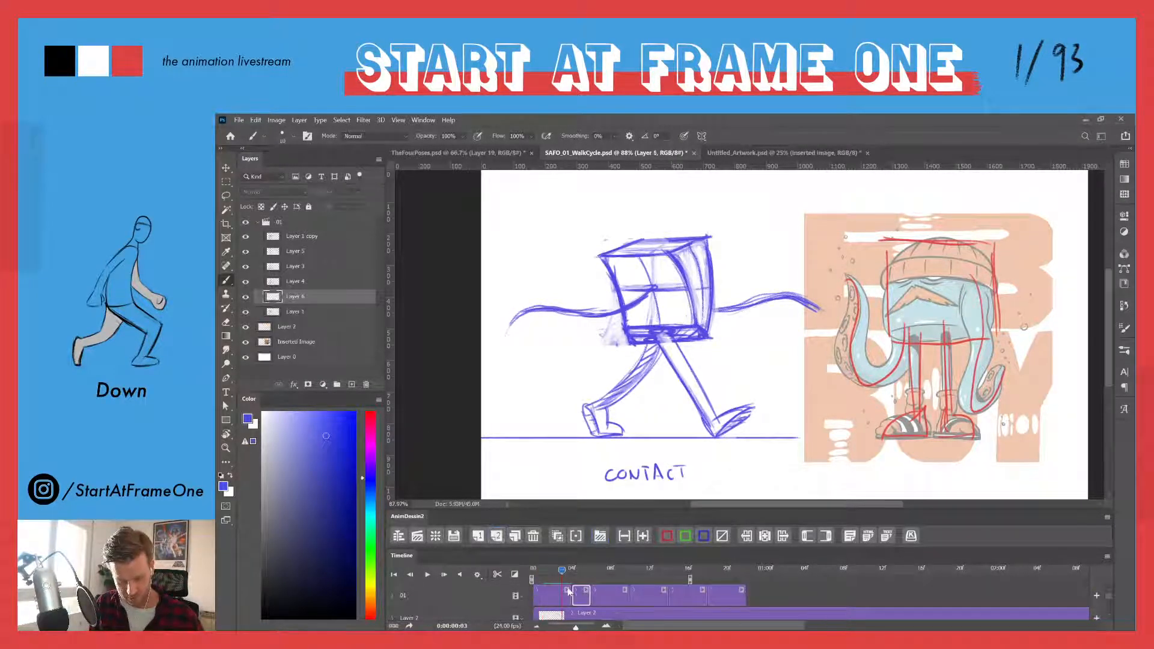
left_click(642, 537)
left_click(643, 536)
left_click(570, 573)
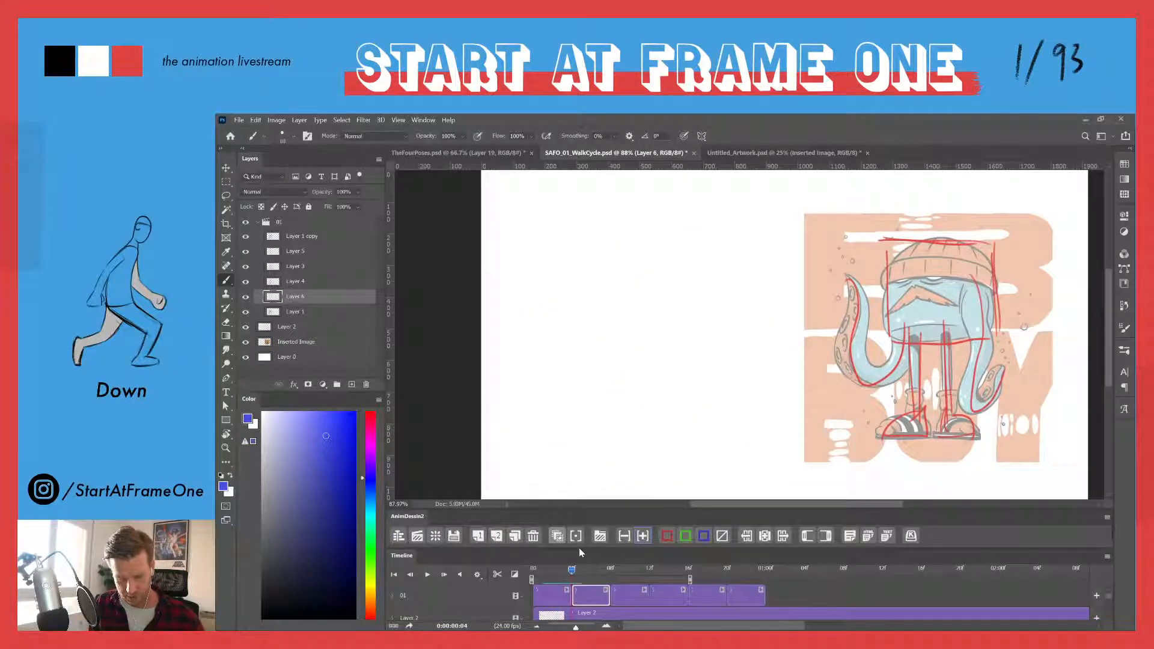
left_click(557, 538)
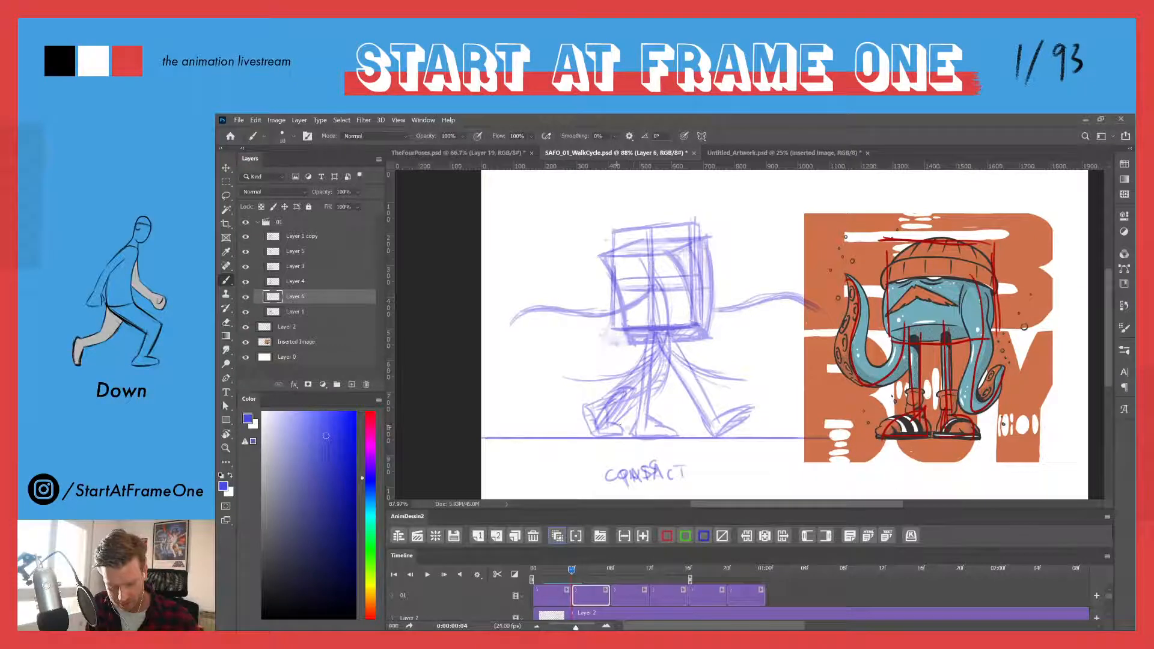
left_click_drag(621, 424, 639, 426)
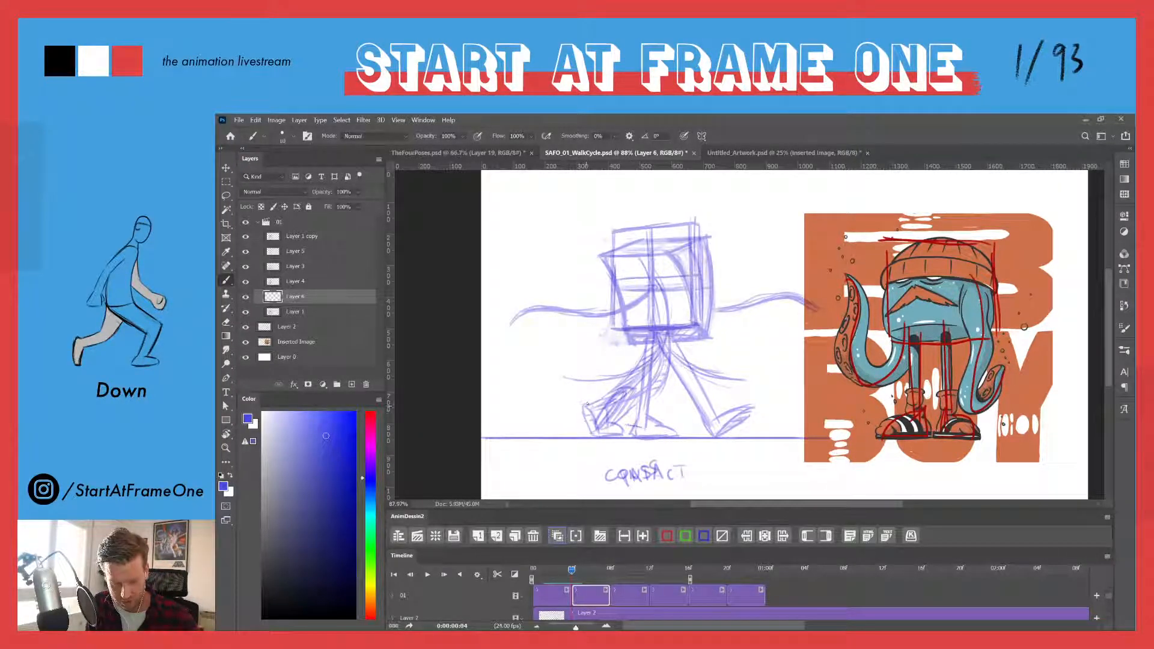
mouse_move(585, 407)
left_mouse_down()
mouse_move(602, 437)
mouse_move(592, 438)
mouse_move(584, 404)
mouse_move(623, 432)
left_mouse_up()
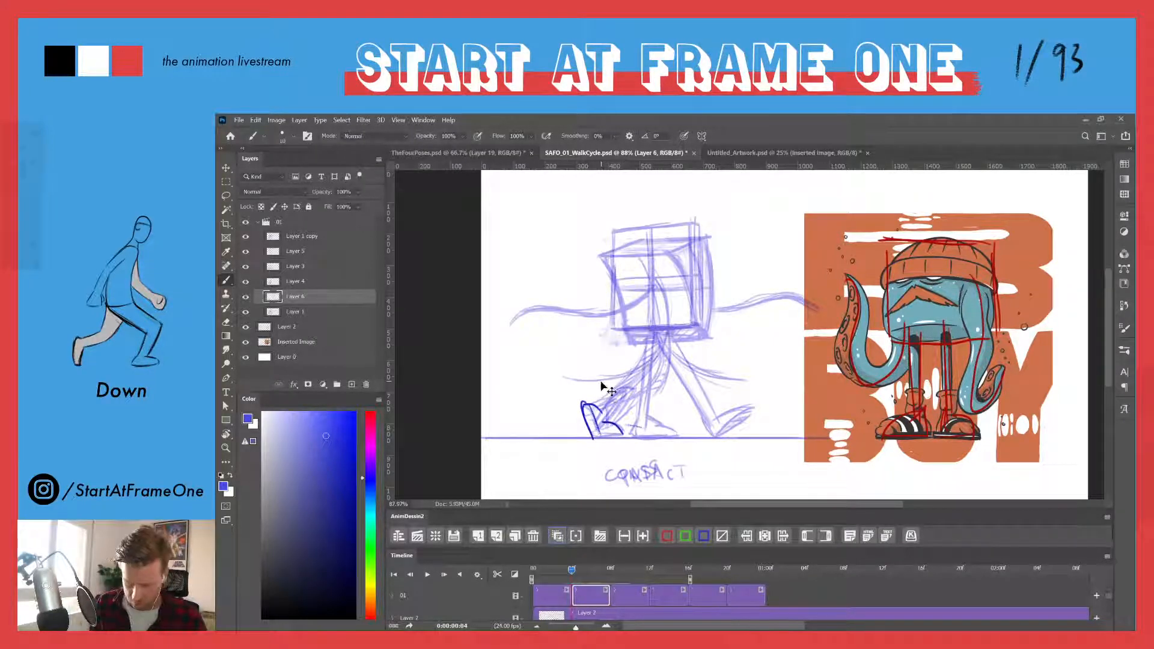
key("ctrl+z")
key("ctrl+z")
key("ctrl+z")
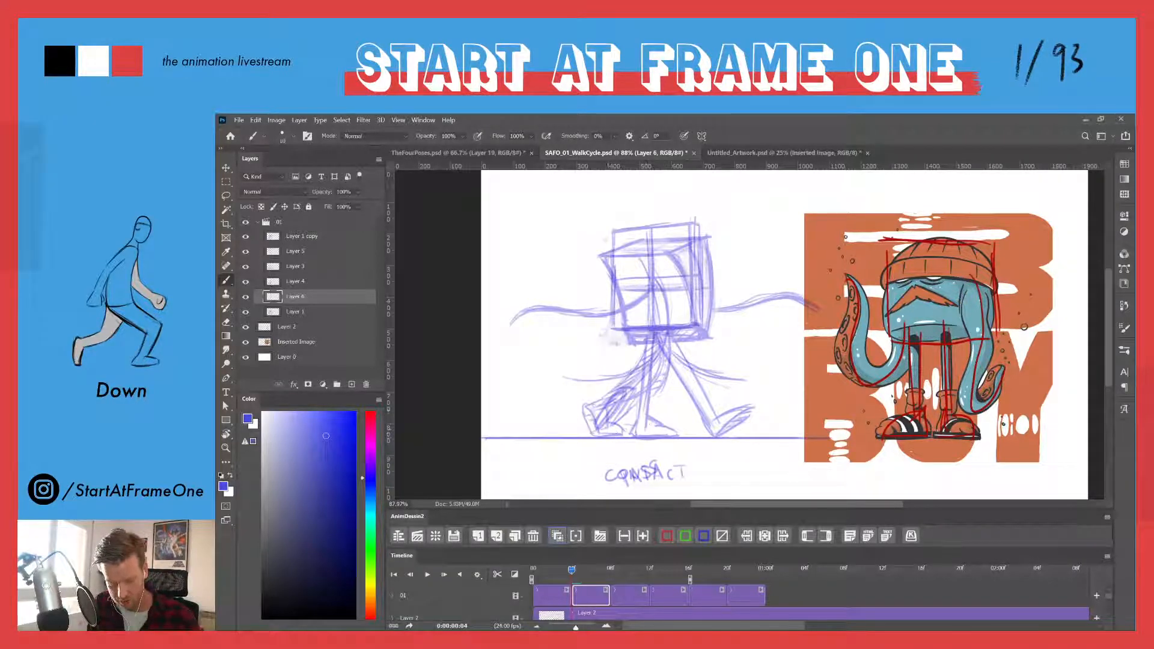
- Try a rough rear foot between the onion-skinned feet on the new frame, and clear it with a lasso selection
left_click_drag(648, 434, 629, 423)
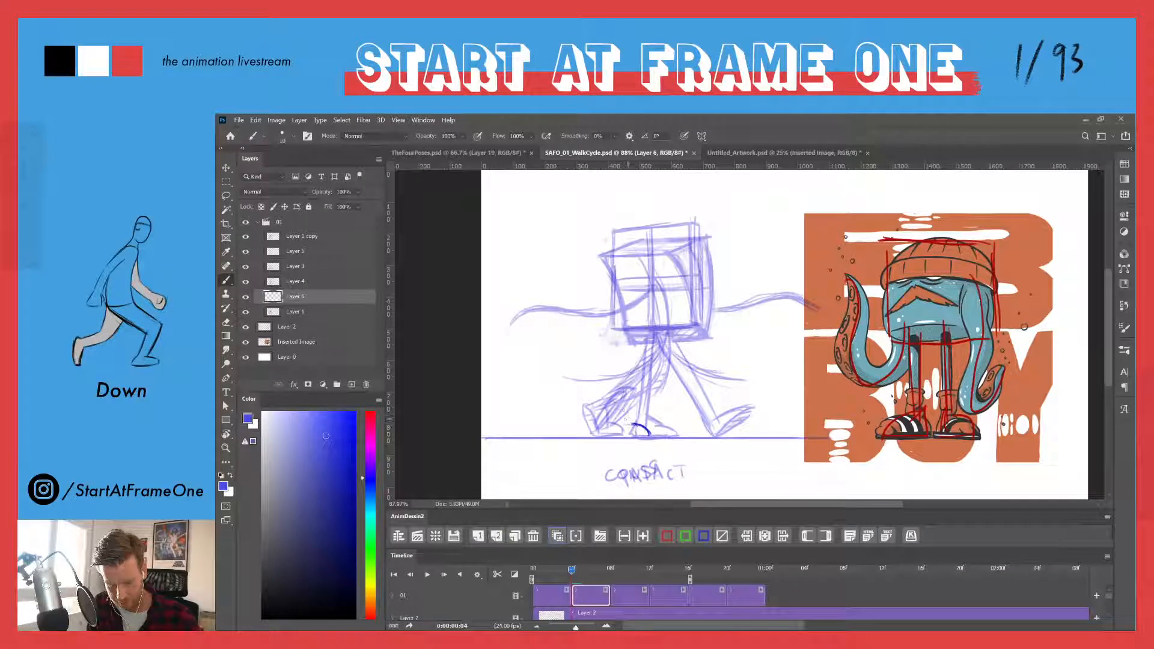
left_click_drag(622, 408, 635, 425)
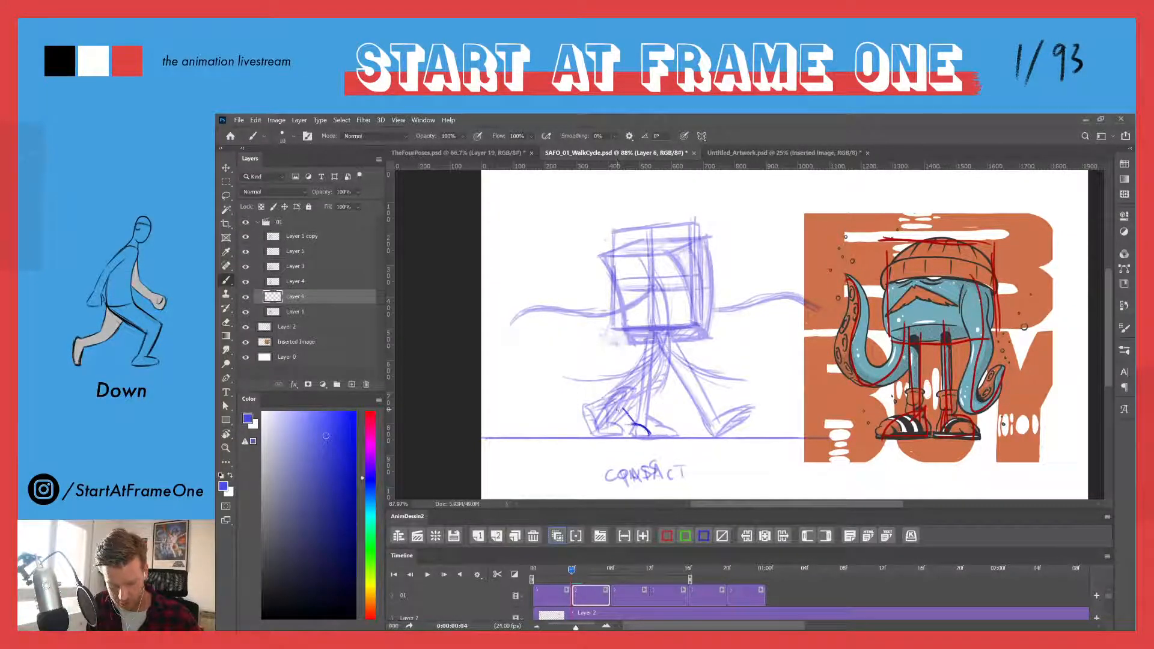
key("l")
mouse_move(625, 395)
left_mouse_down()
mouse_move(654, 412)
mouse_move(644, 435)
mouse_move(619, 391)
left_mouse_up()
key("Delete")
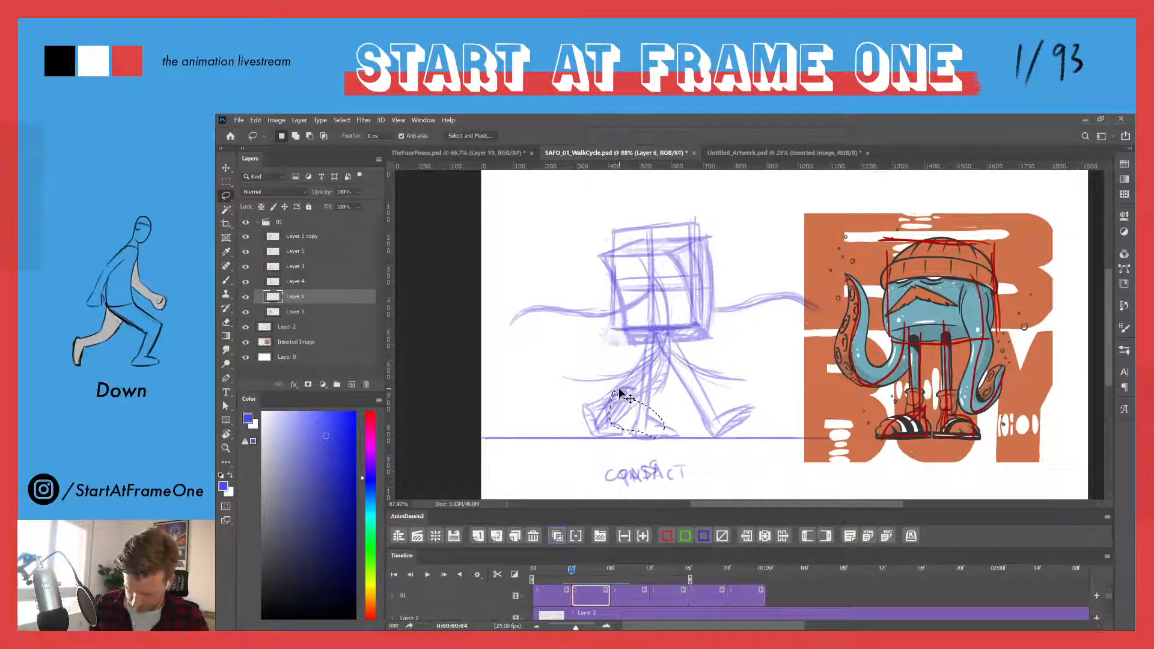
- Clear the selection and set the onion skin to show 0 frames after, so only the first contact pose is ghosted
key("ctrl+d")
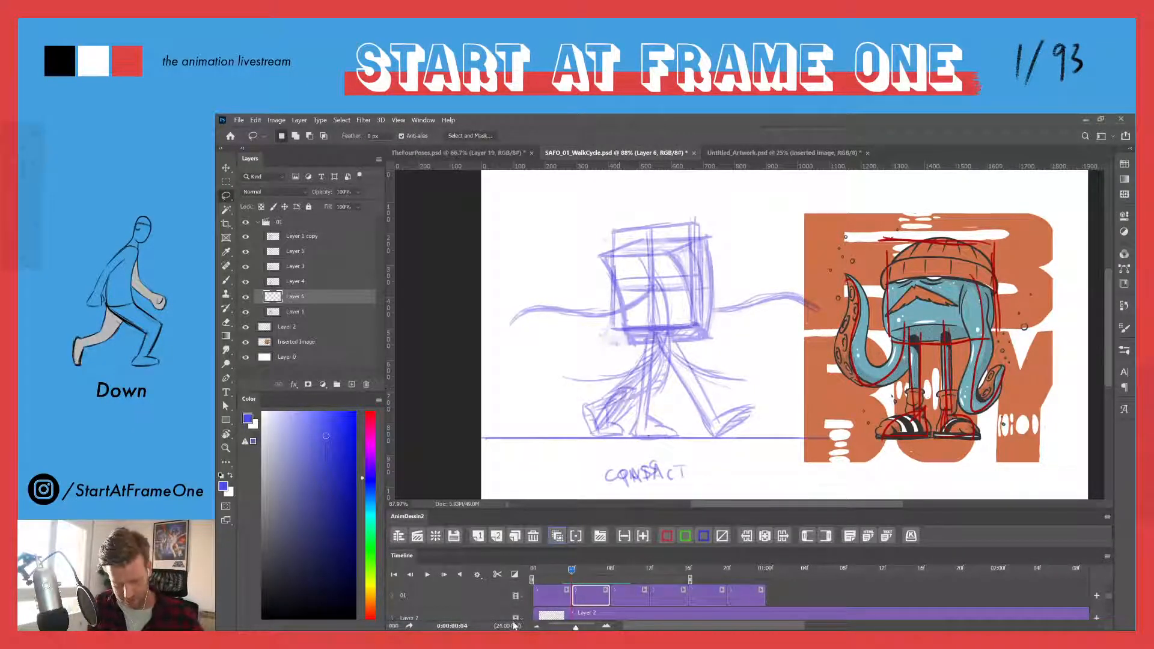
left_click(576, 535)
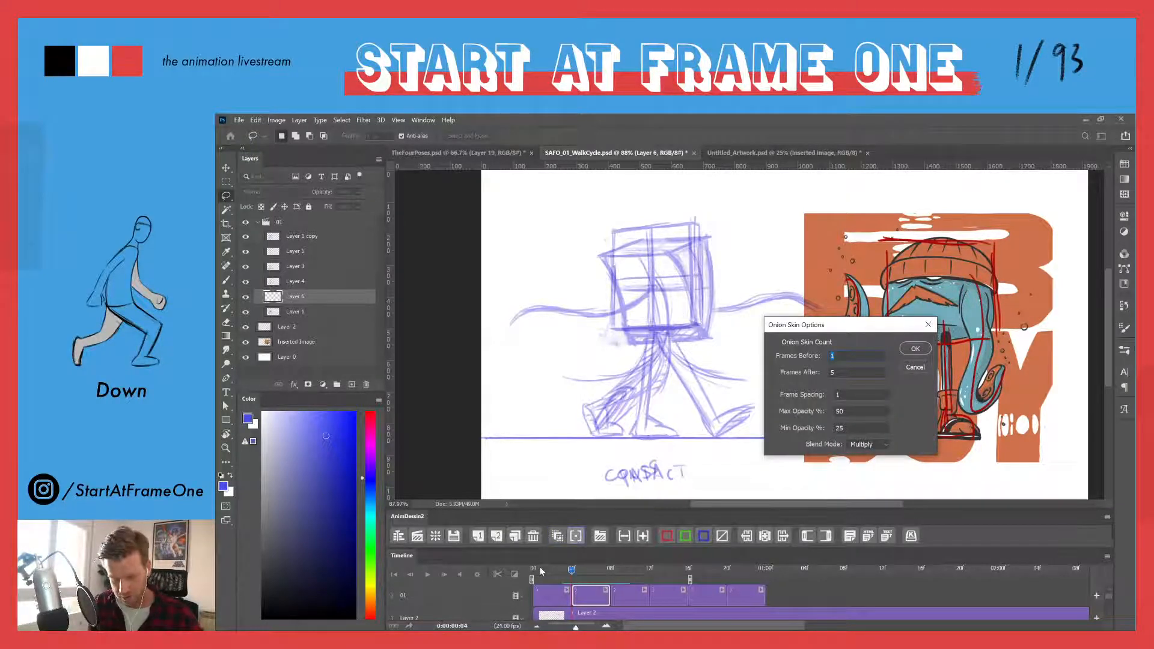
key("Tab")
type("0")
key("Return")
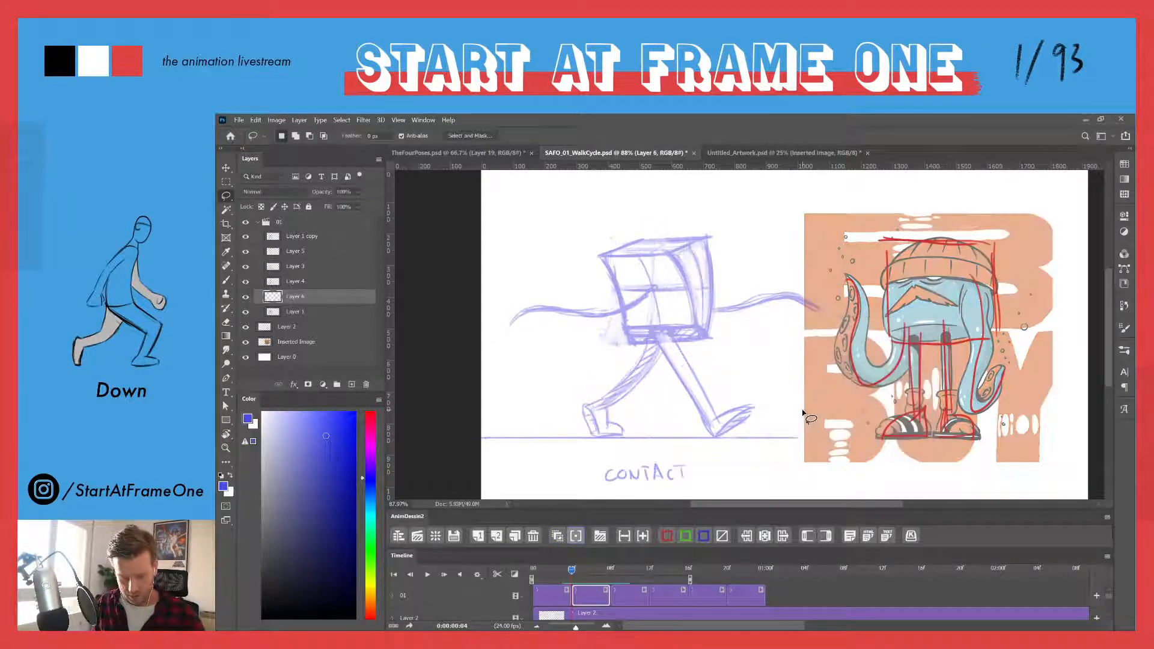
- Sketch the front foot planted flat on the ground line and the rear foot tipped up on its toes, with hatching
key("b")
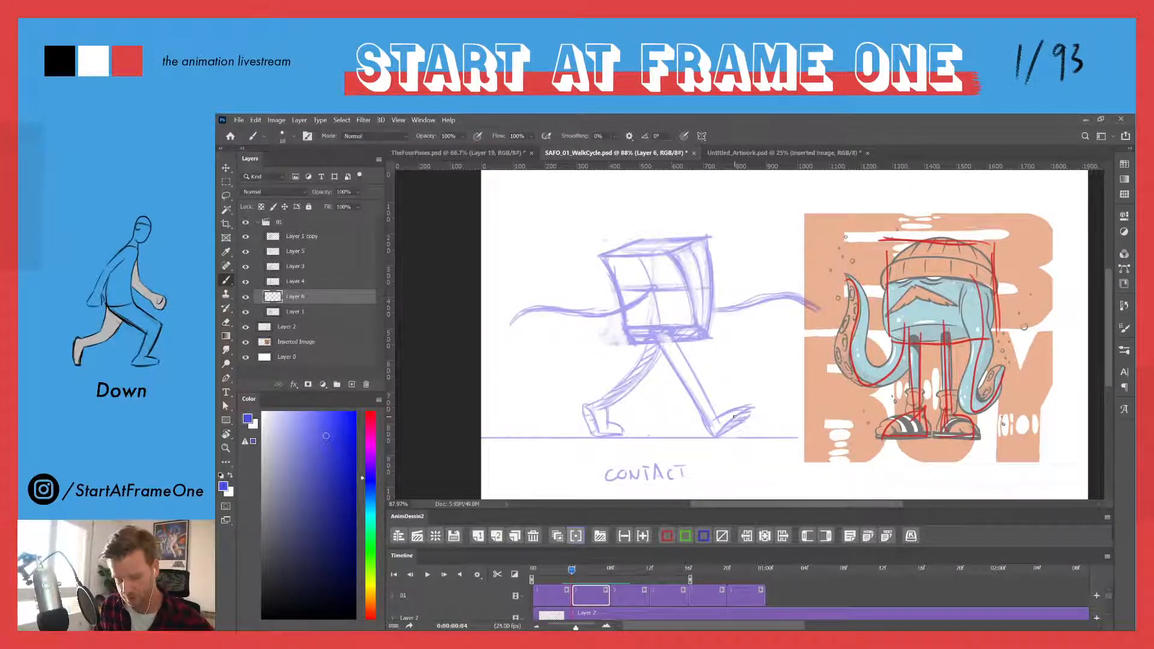
mouse_move(735, 435)
left_mouse_down()
mouse_move(700, 436)
mouse_move(724, 436)
left_mouse_up()
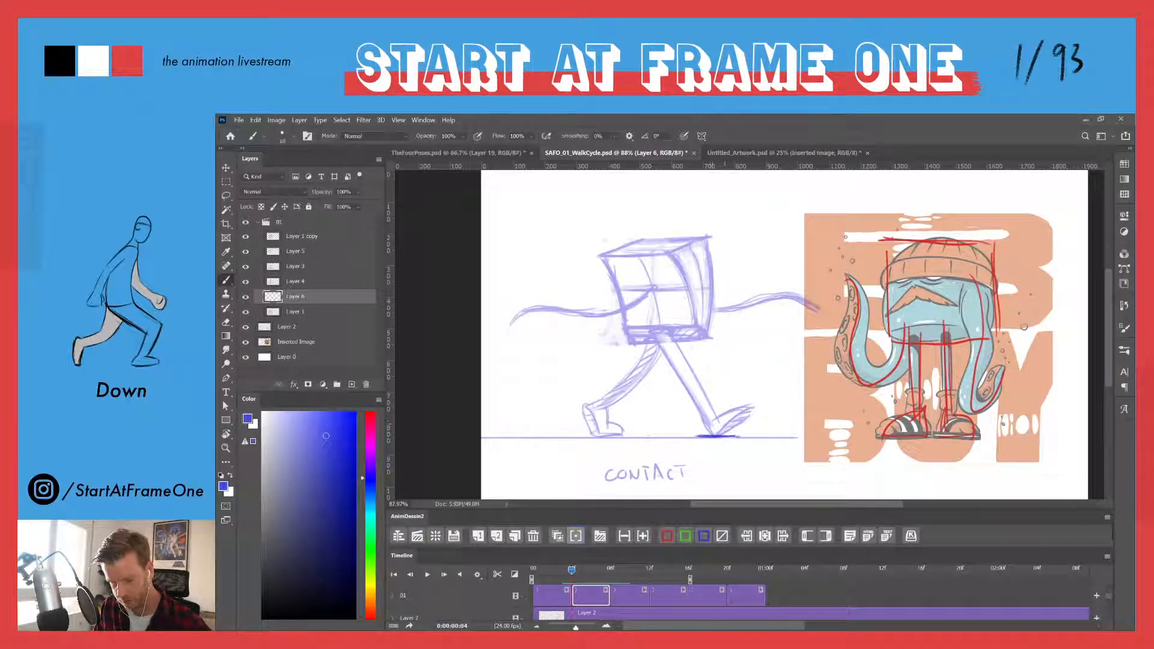
mouse_move(737, 435)
left_mouse_down()
mouse_move(700, 416)
mouse_move(697, 435)
left_mouse_up()
left_click_drag(690, 415, 686, 440)
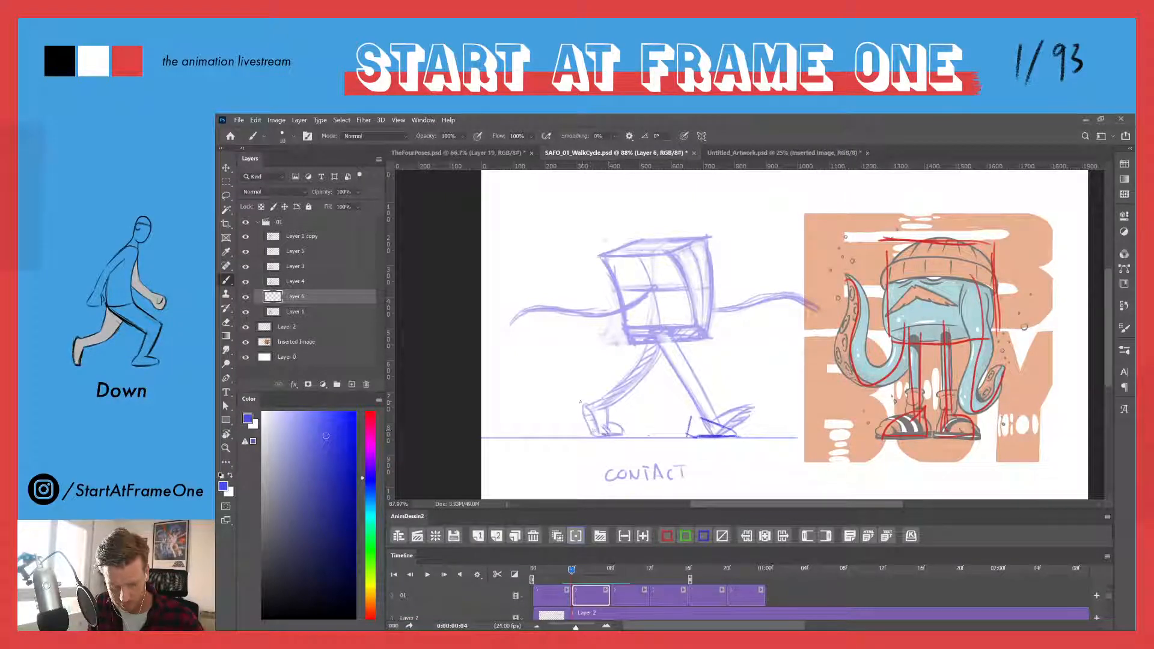
left_click_drag(582, 404, 595, 429)
mouse_move(593, 427)
left_mouse_down()
mouse_move(580, 396)
mouse_move(610, 436)
mouse_move(582, 395)
mouse_move(587, 426)
mouse_move(596, 390)
left_mouse_up()
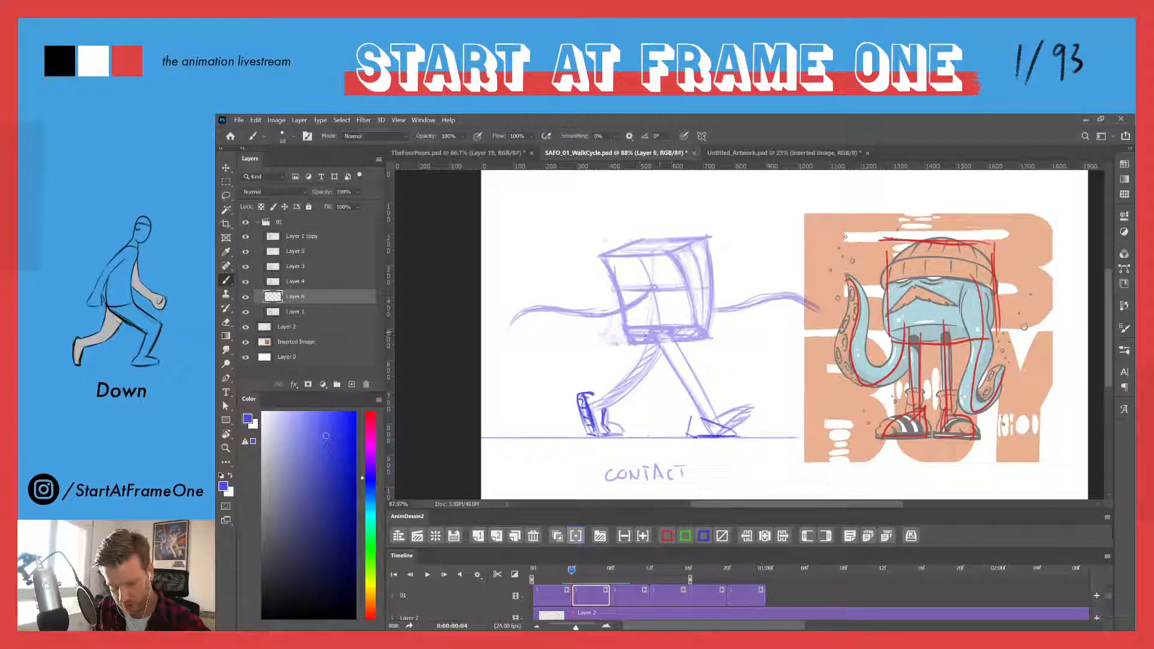
mouse_move(633, 334)
left_mouse_down()
mouse_move(694, 332)
mouse_move(631, 333)
mouse_move(691, 333)
mouse_move(677, 332)
left_mouse_up()
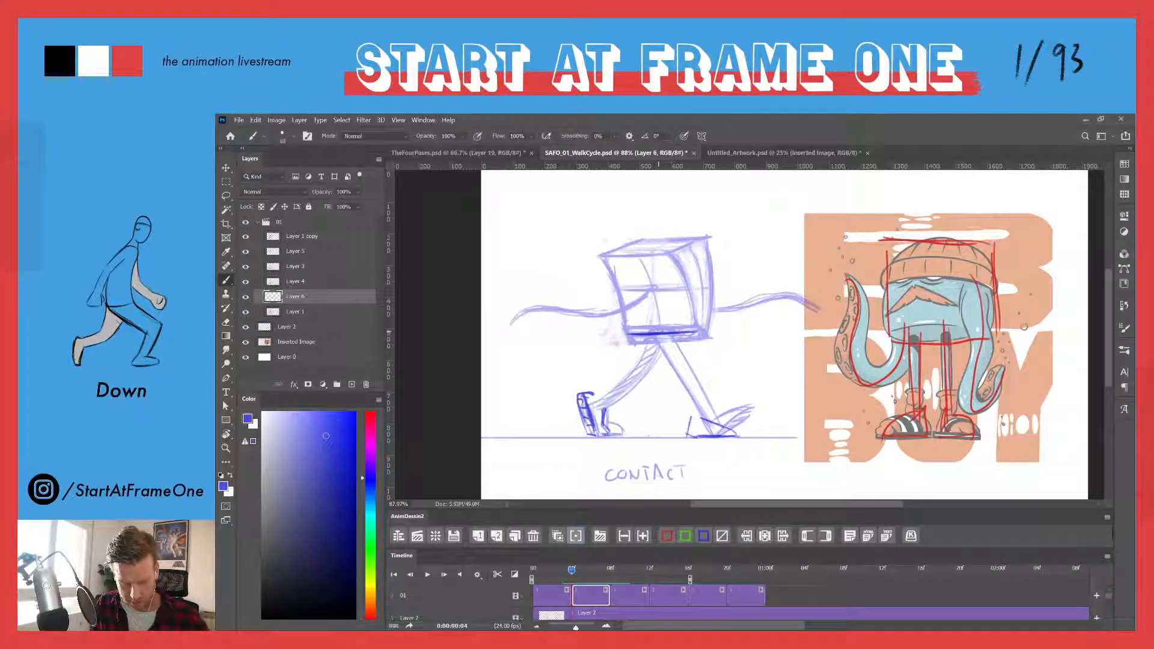
key("z")
left_click_drag(744, 334, 657, 348)
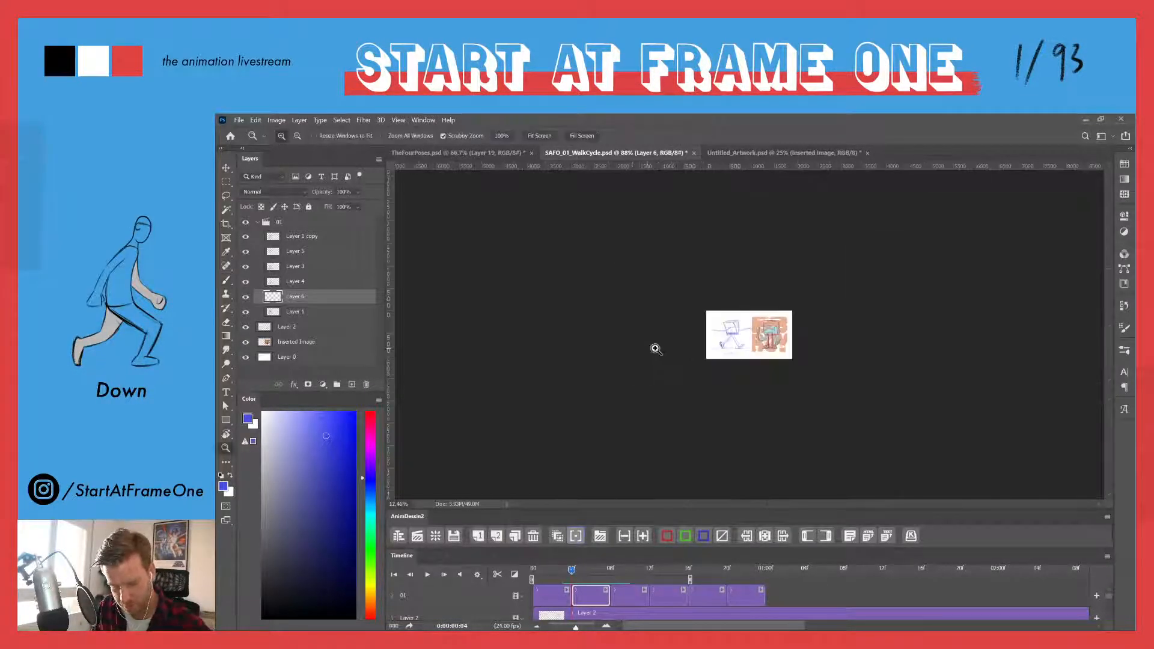
left_click_drag(726, 333, 814, 318)
key("b")
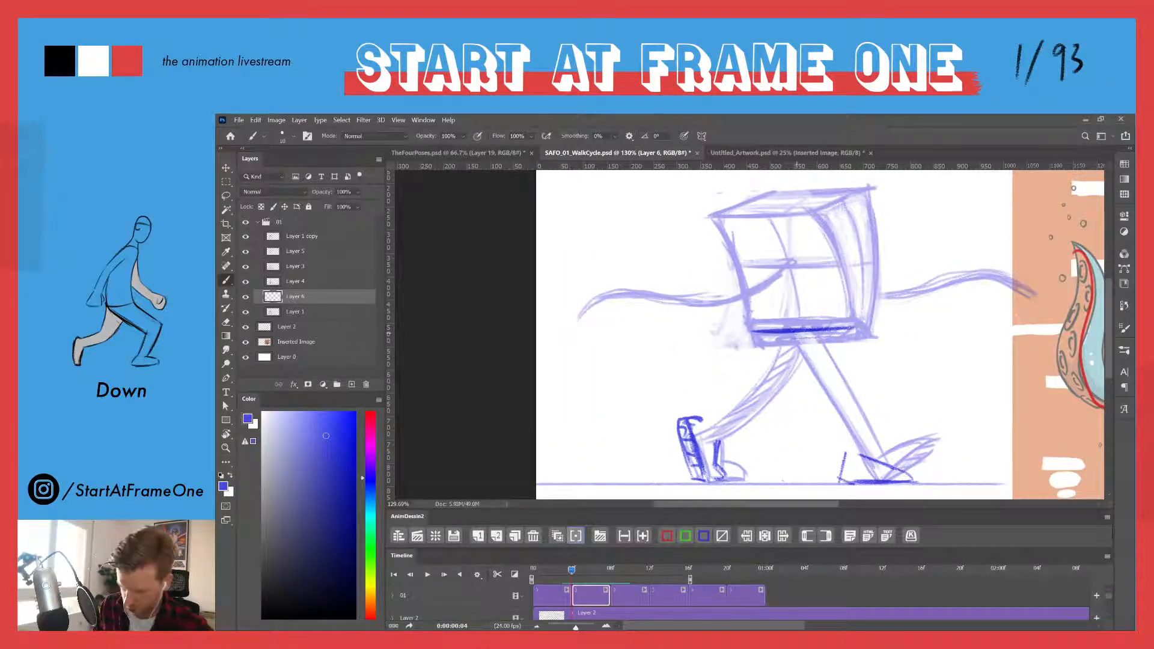
key("e")
mouse_move(847, 316)
left_mouse_down()
mouse_move(757, 335)
mouse_move(851, 327)
mouse_move(730, 338)
mouse_move(851, 316)
left_mouse_up()
key("b")
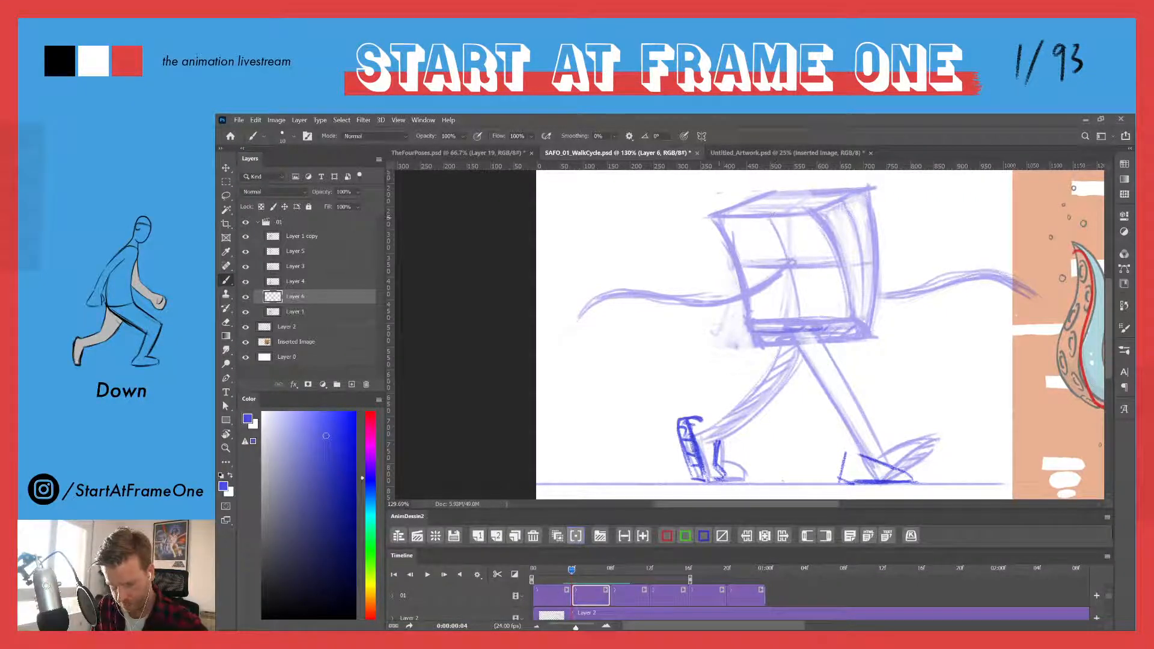
- Sketch the top face of the box body over the onion-skinned contact pose
left_click_drag(731, 220, 790, 222)
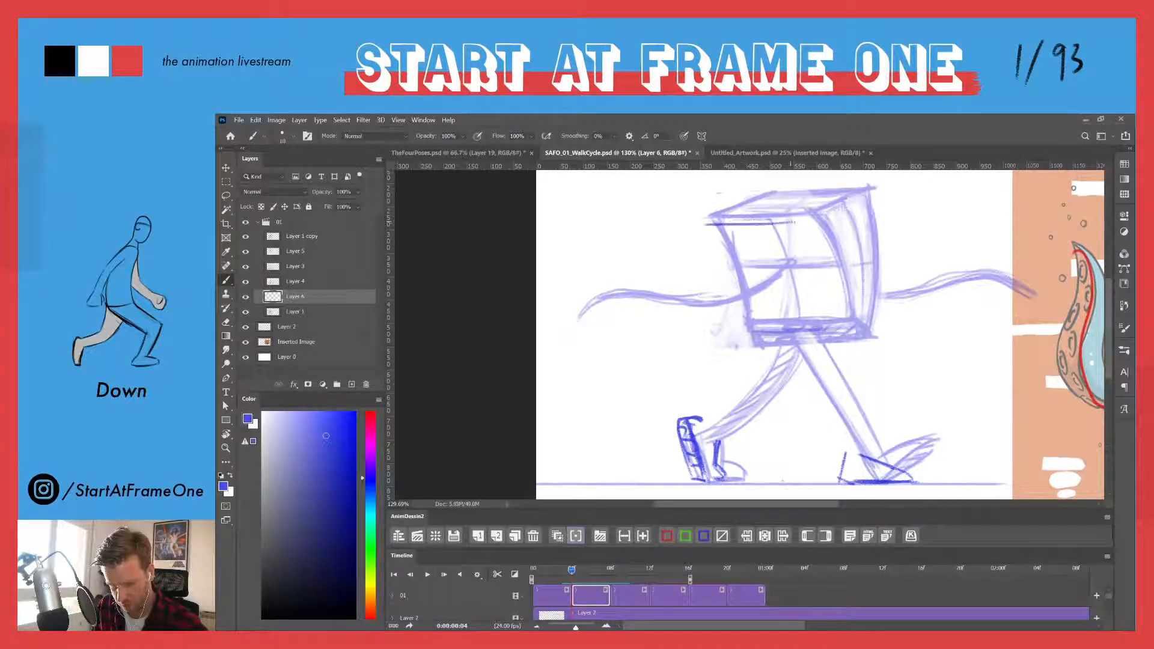
mouse_move(698, 225)
left_mouse_down()
mouse_move(781, 223)
mouse_move(758, 224)
left_mouse_up()
mouse_move(806, 183)
left_mouse_down()
mouse_move(879, 181)
mouse_move(774, 187)
mouse_move(813, 189)
mouse_move(702, 226)
left_mouse_up()
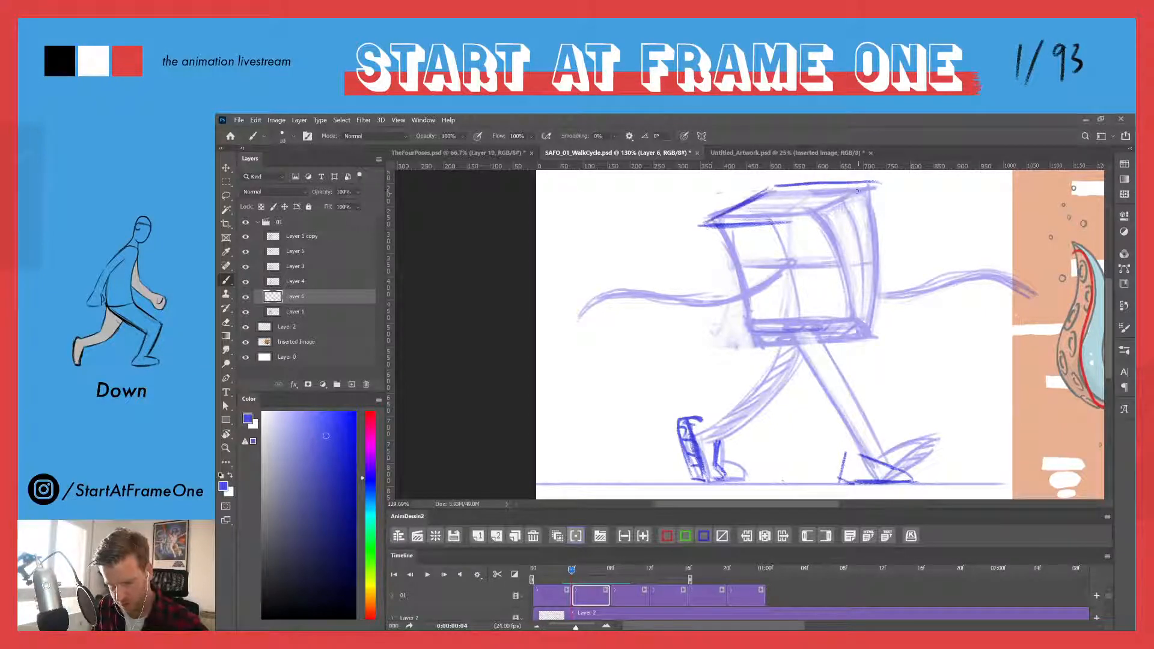
left_click_drag(874, 181, 793, 223)
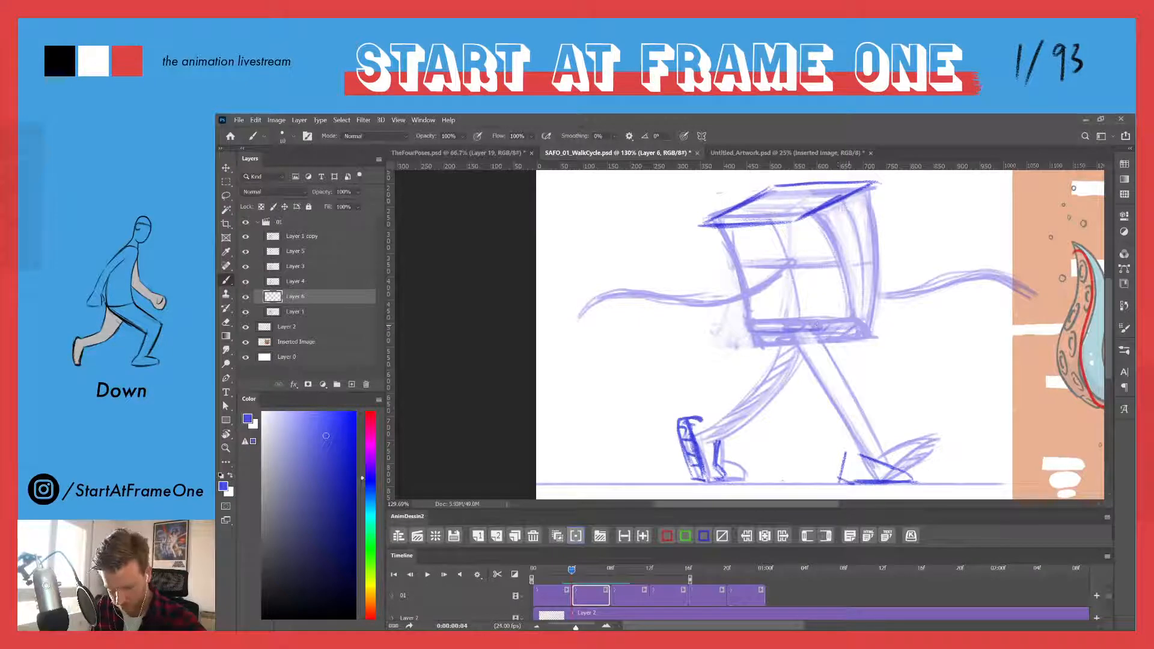
- Outline the narrow underside band of the box body slightly below the ghosted one
mouse_move(860, 320)
left_mouse_down()
mouse_move(833, 322)
mouse_move(859, 321)
mouse_move(773, 322)
mouse_move(866, 323)
mouse_move(846, 339)
mouse_move(861, 339)
mouse_move(773, 349)
left_mouse_up()
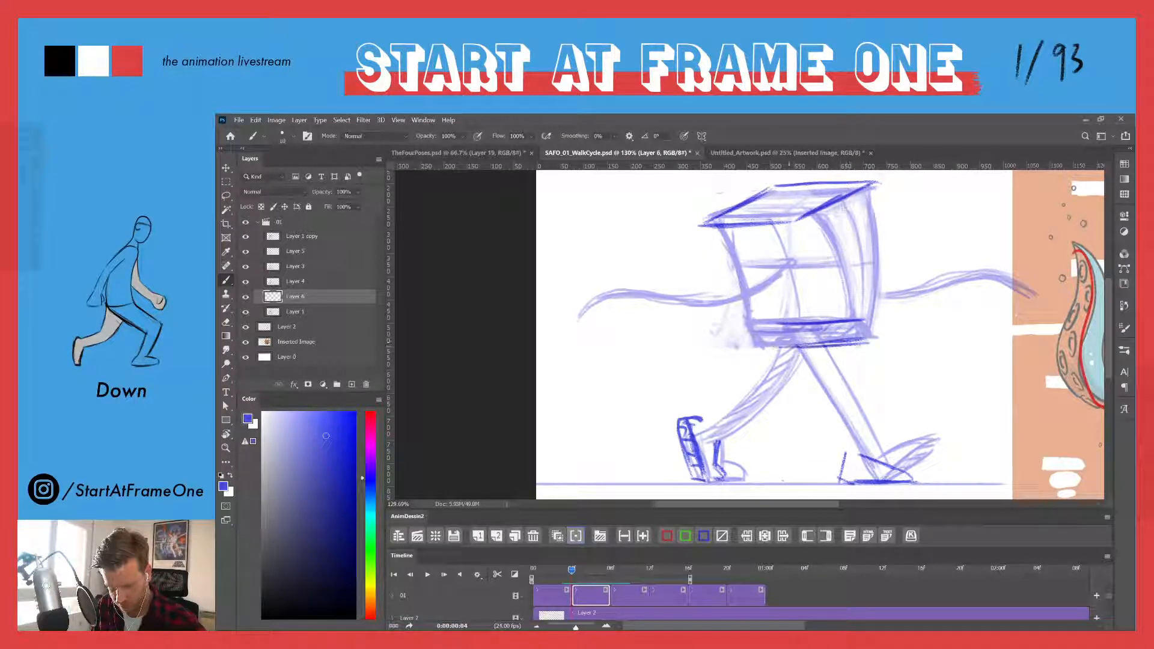
left_click_drag(861, 342, 771, 349)
left_click_drag(864, 321, 869, 343)
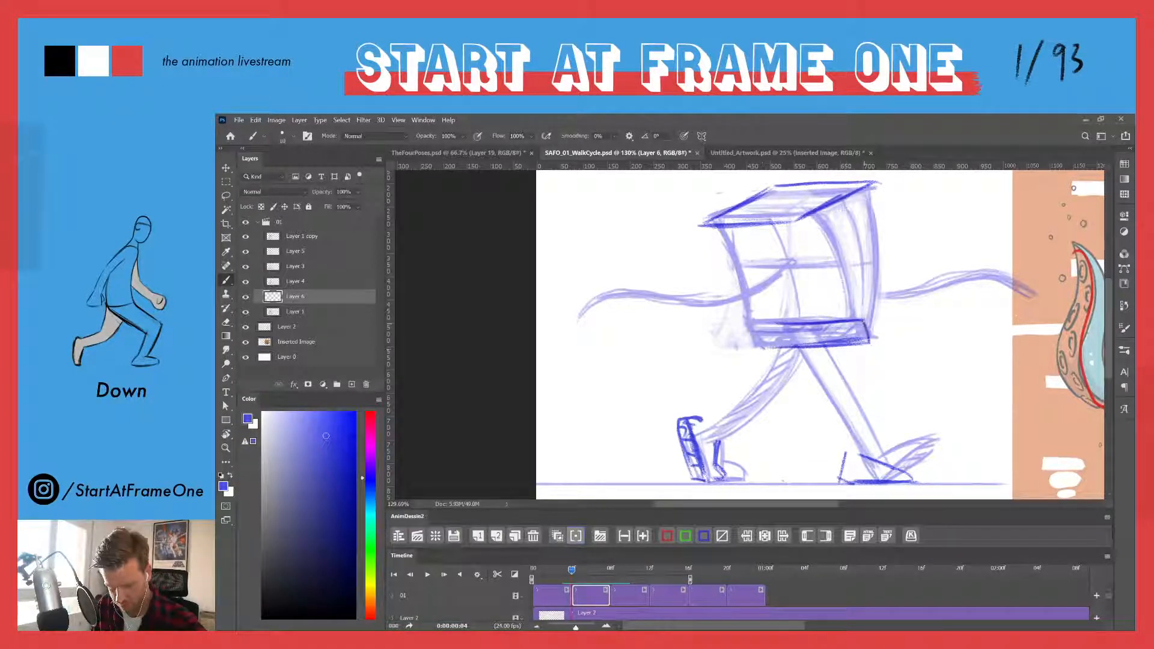
left_click_drag(758, 325, 764, 346)
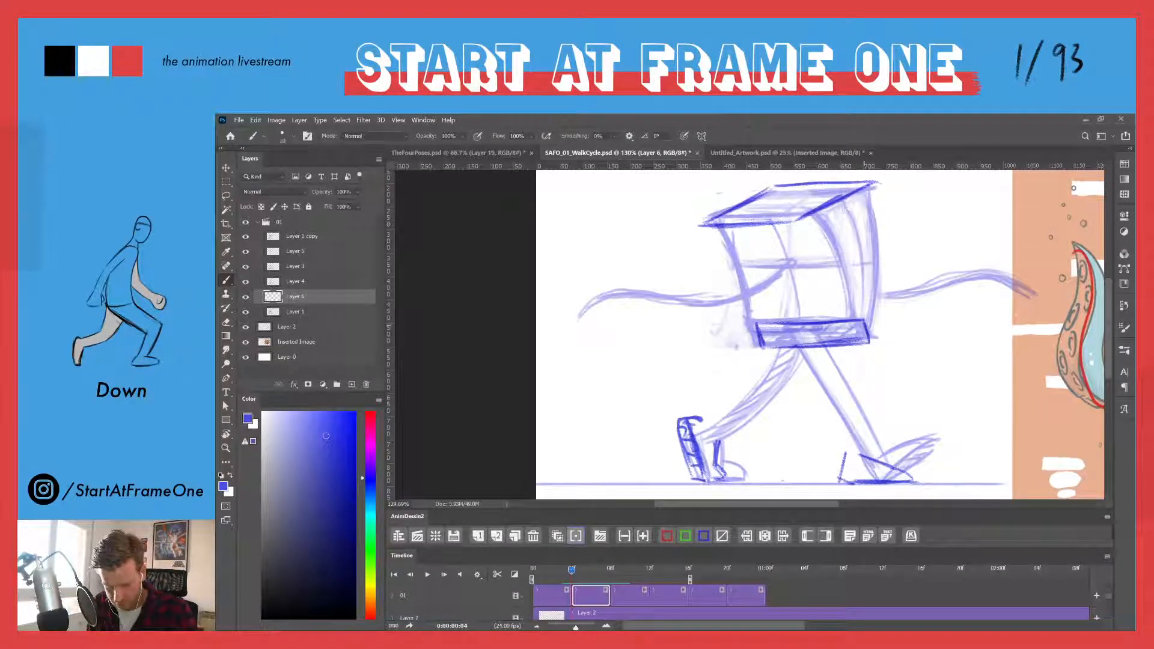
- Draw the curved front corner and outer back edge of the box, and hatch the side face between them
left_click_drag(863, 318, 808, 222)
left_click_drag(840, 257, 785, 215)
left_click_drag(888, 262, 871, 335)
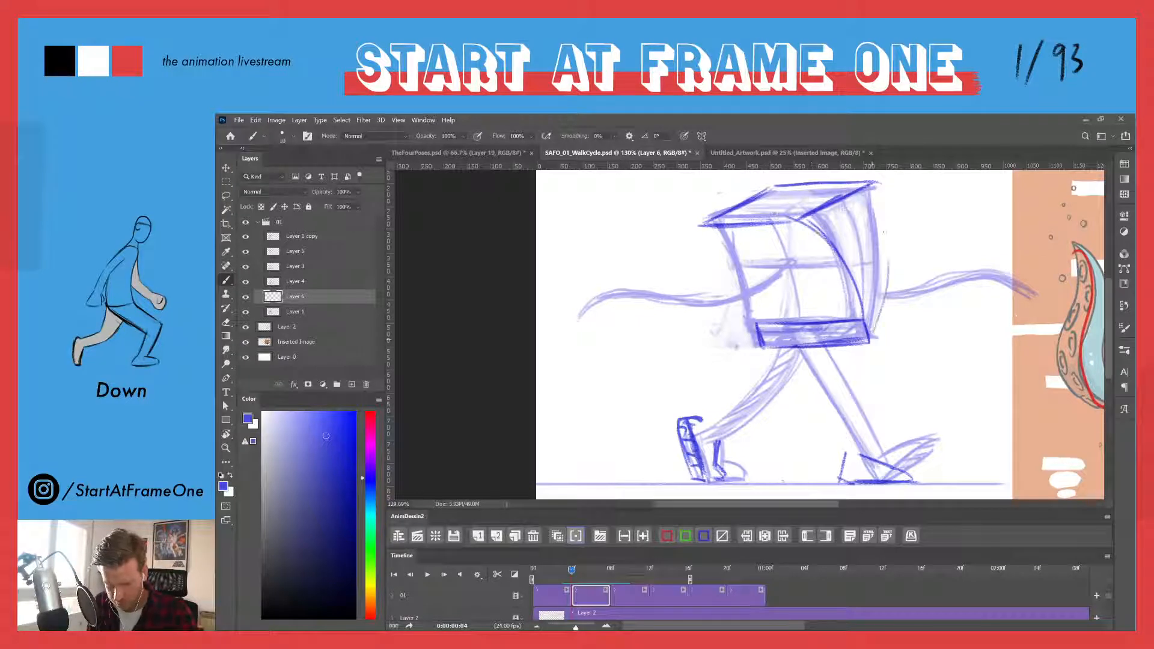
left_click_drag(875, 177, 873, 335)
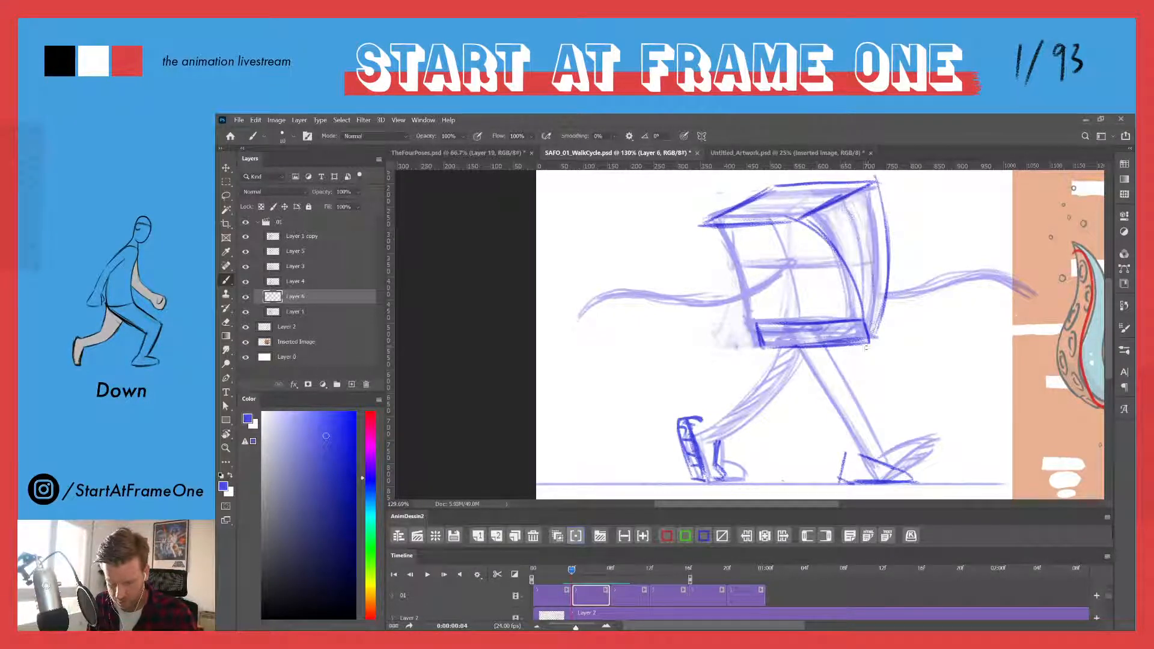
left_click_drag(869, 245, 870, 302)
left_click_drag(855, 205, 874, 328)
left_click_drag(890, 232, 881, 312)
left_click_drag(853, 196, 870, 247)
left_click_drag(868, 254, 876, 343)
mouse_move(877, 342)
left_mouse_down()
mouse_move(855, 343)
mouse_move(876, 343)
left_mouse_up()
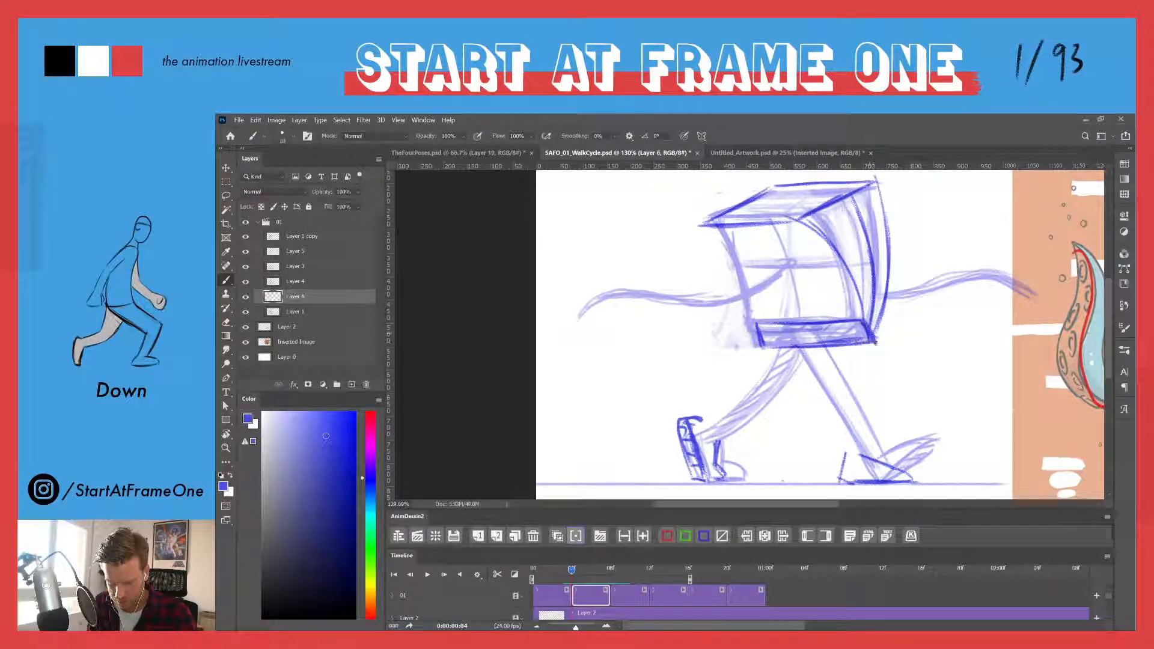
- Reinforce the underside's corner, draw the box's curved far front edge, and compare the body with the contact pose
mouse_move(756, 341)
left_mouse_down()
mouse_move(765, 350)
mouse_move(788, 328)
left_mouse_up()
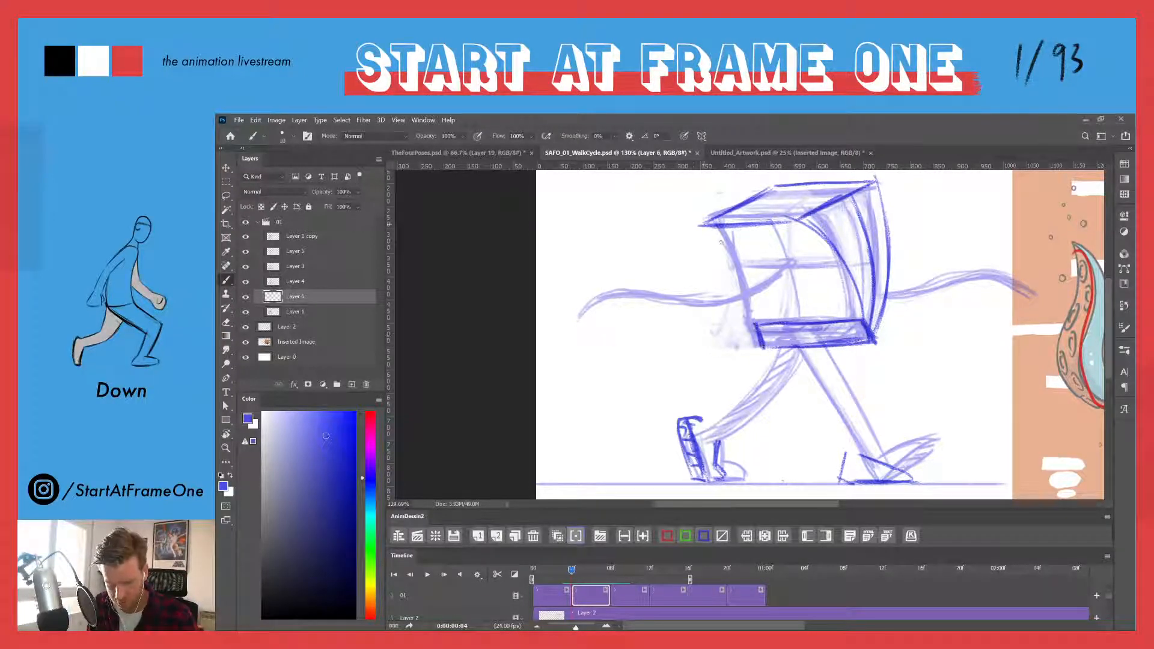
left_click_drag(705, 228, 752, 317)
left_click_drag(704, 226, 753, 325)
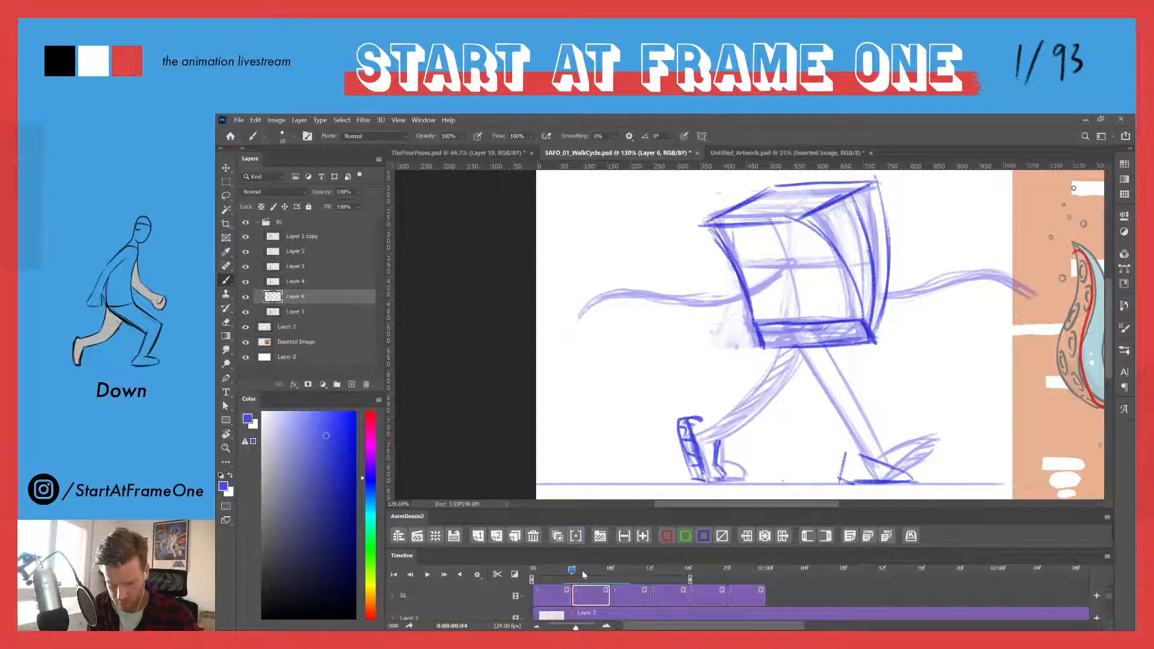
left_click_drag(564, 571, 570, 569)
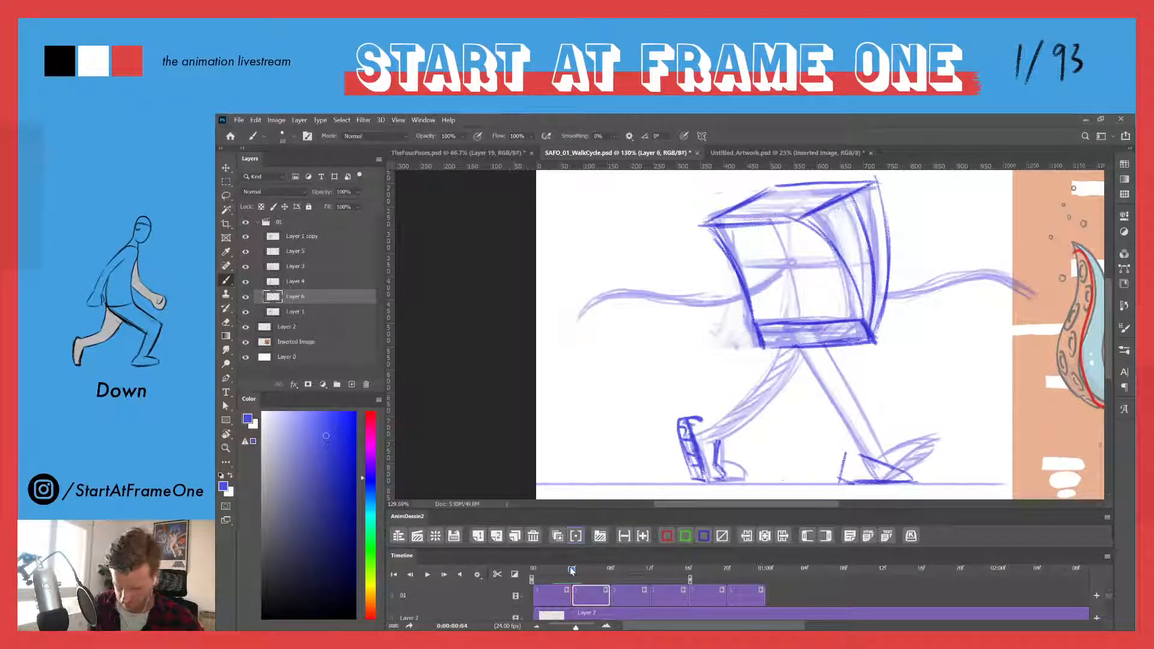
- Lasso the top face of the box, move it down to squash the body, and check it against the previous frame
key("l")
mouse_move(887, 179)
left_mouse_down()
mouse_move(820, 229)
mouse_move(689, 227)
mouse_move(824, 175)
mouse_move(889, 179)
left_mouse_up()
key("v")
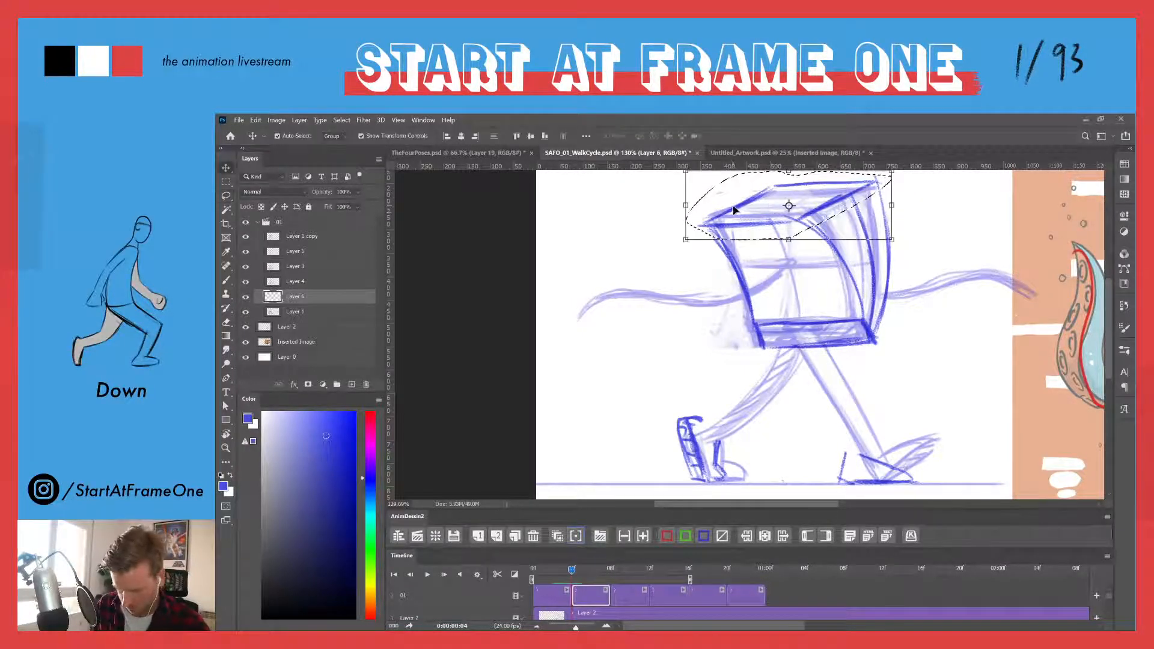
left_click_drag(735, 207, 741, 225)
key("ctrl+t")
key("Return")
key("ctrl+d")
key("ctrl+t")
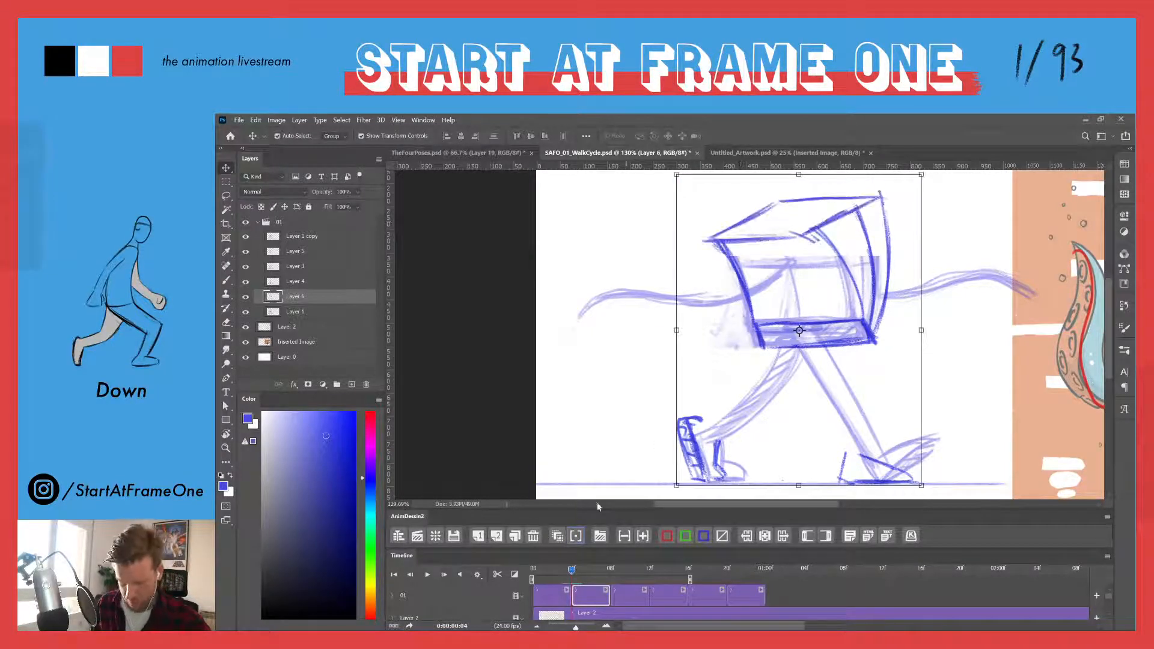
mouse_move(573, 580)
left_mouse_down()
mouse_move(563, 575)
mouse_move(573, 574)
left_mouse_up()
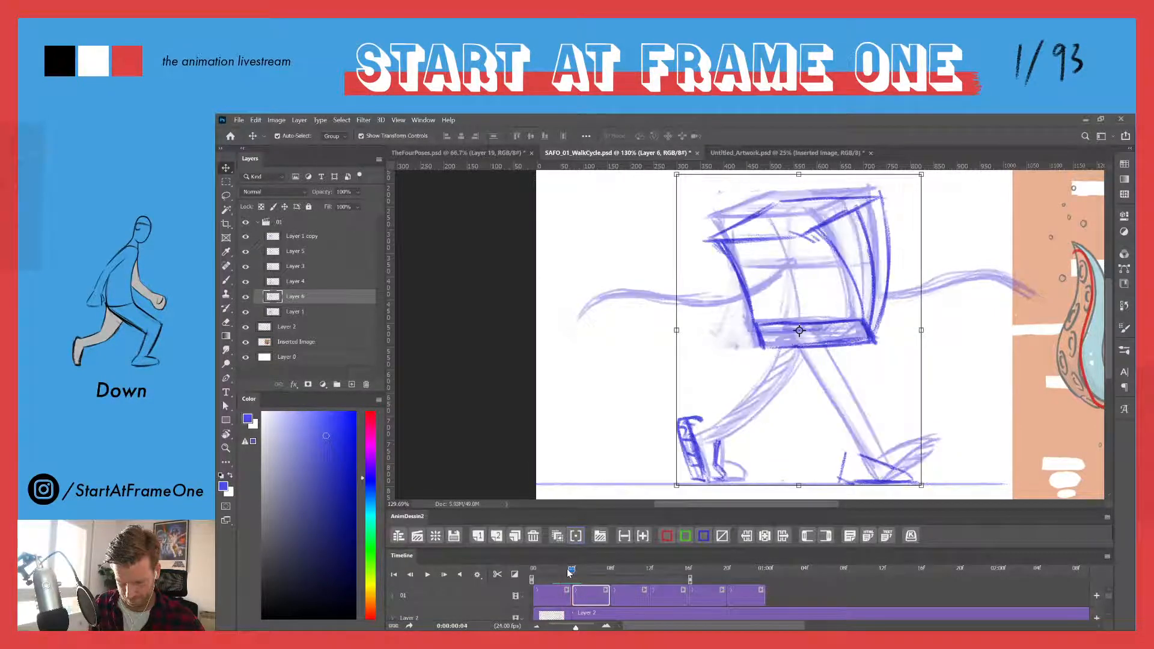
- Darken the outline of the box's underside band and scrub between the contact and down poses to compare them
key("b")
mouse_move(784, 320)
left_mouse_down()
mouse_move(856, 322)
mouse_move(841, 323)
mouse_move(866, 334)
mouse_move(765, 348)
left_mouse_up()
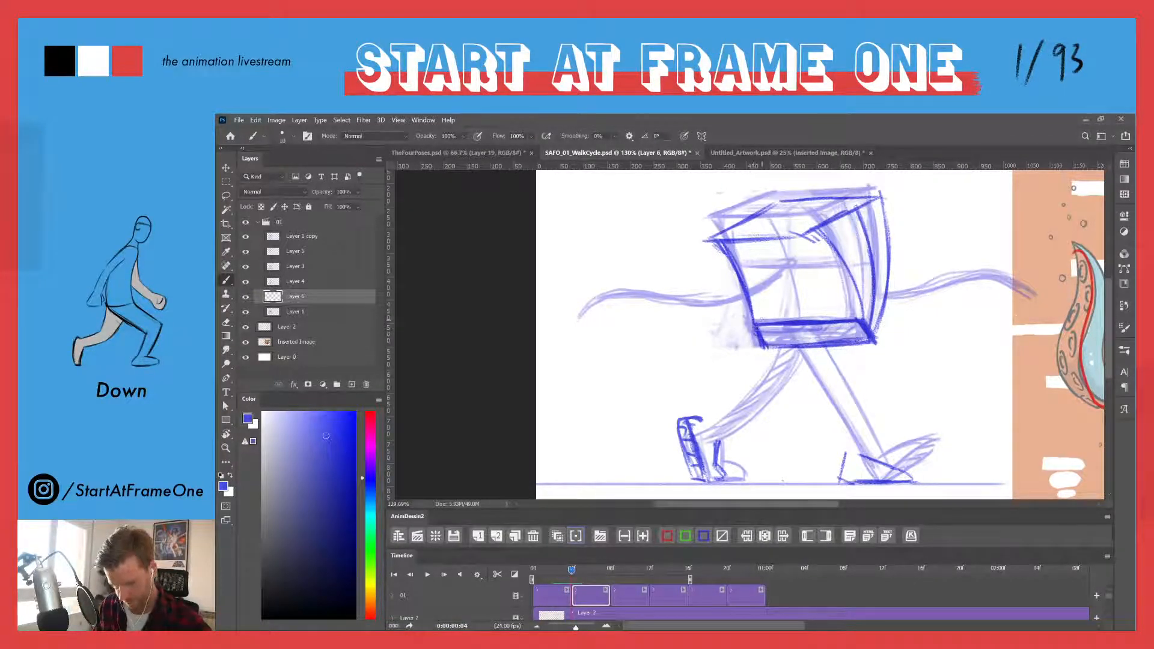
left_click_drag(570, 570, 570, 572)
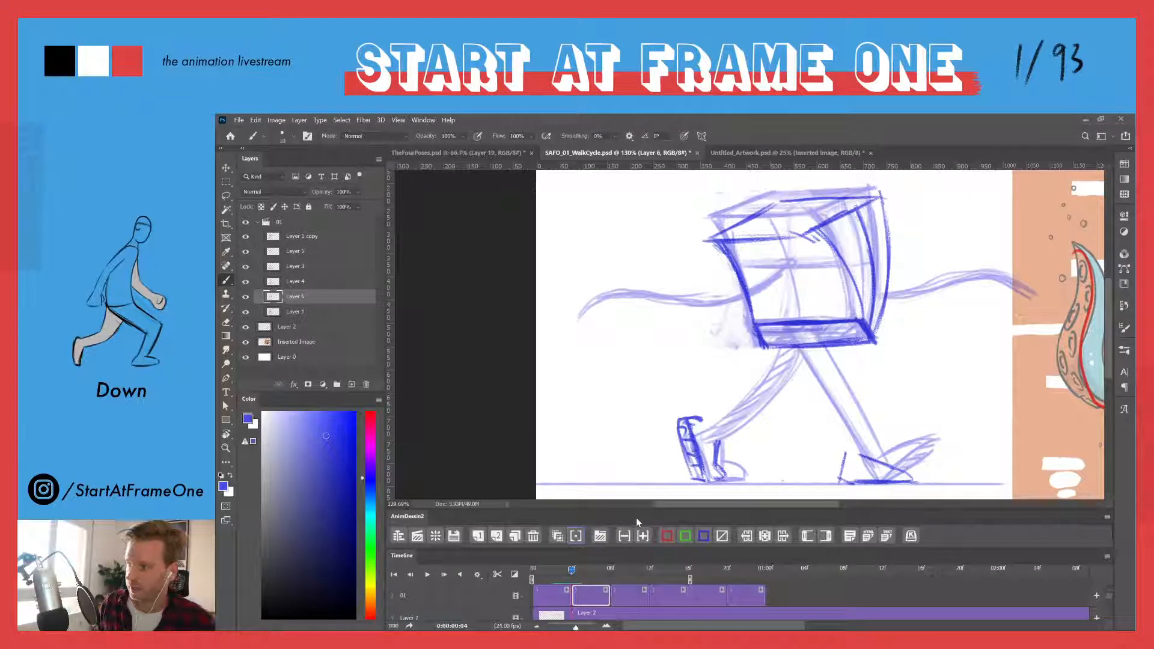
mouse_move(571, 572)
left_mouse_down()
mouse_move(561, 572)
mouse_move(572, 571)
left_mouse_up()
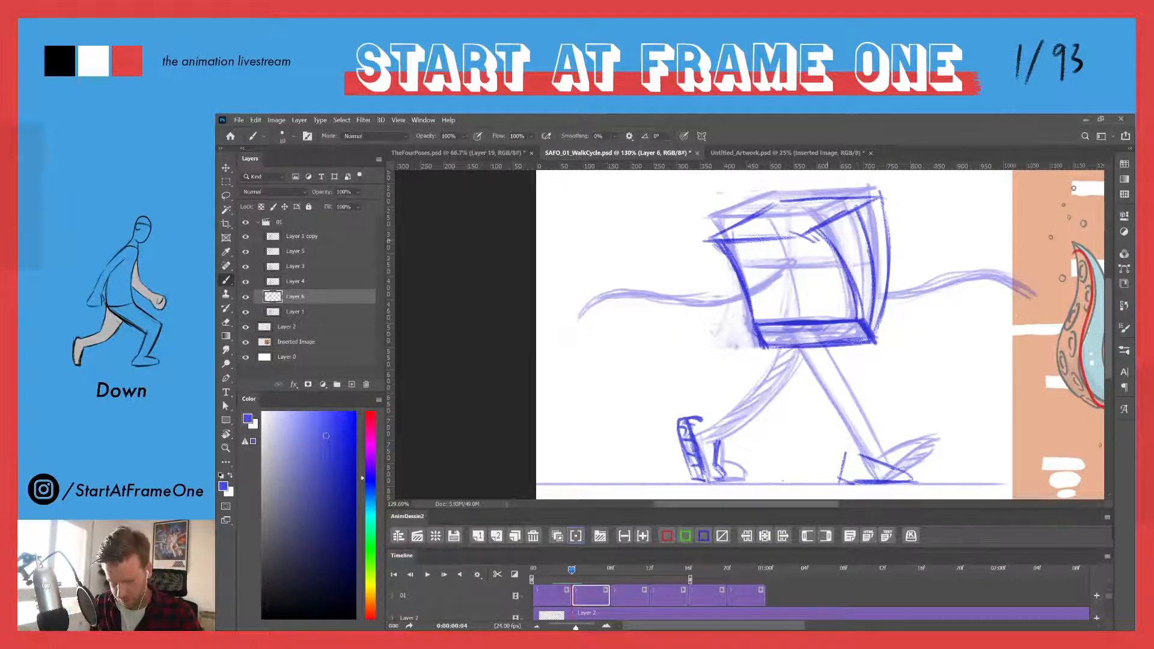
- Erase the stray lines at the box's top front corner and redraw the curved front edge down from the lowered top
key("e")
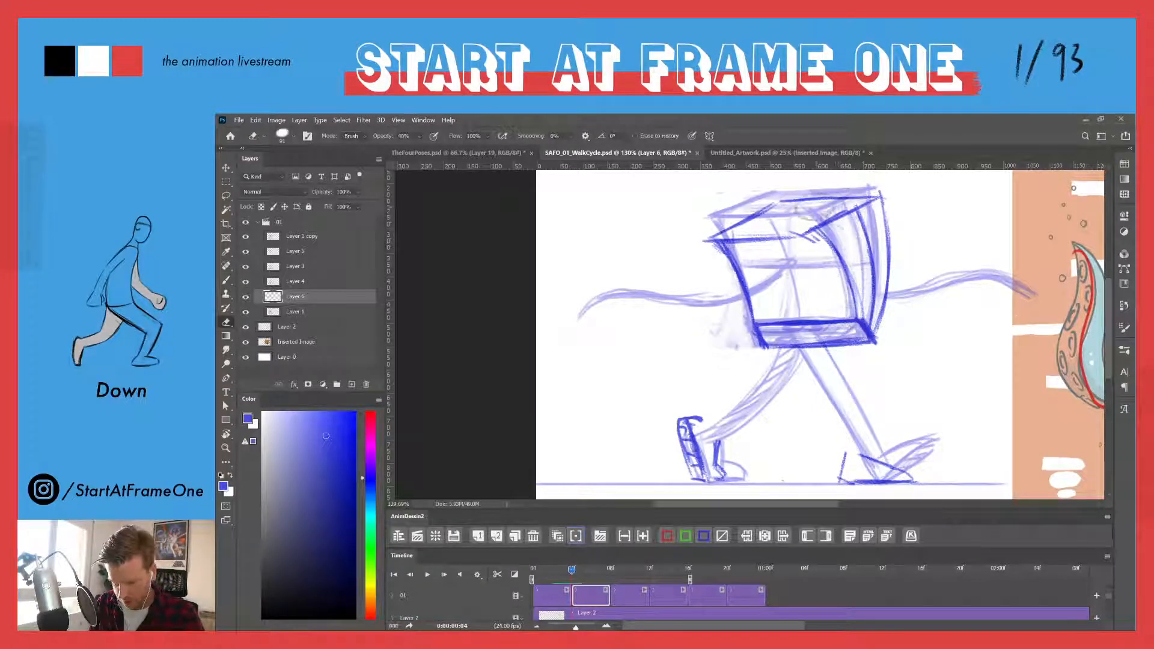
key("b")
mouse_move(858, 250)
left_mouse_down()
mouse_move(825, 319)
mouse_move(811, 303)
left_mouse_up()
left_click_drag(570, 571, 568, 571)
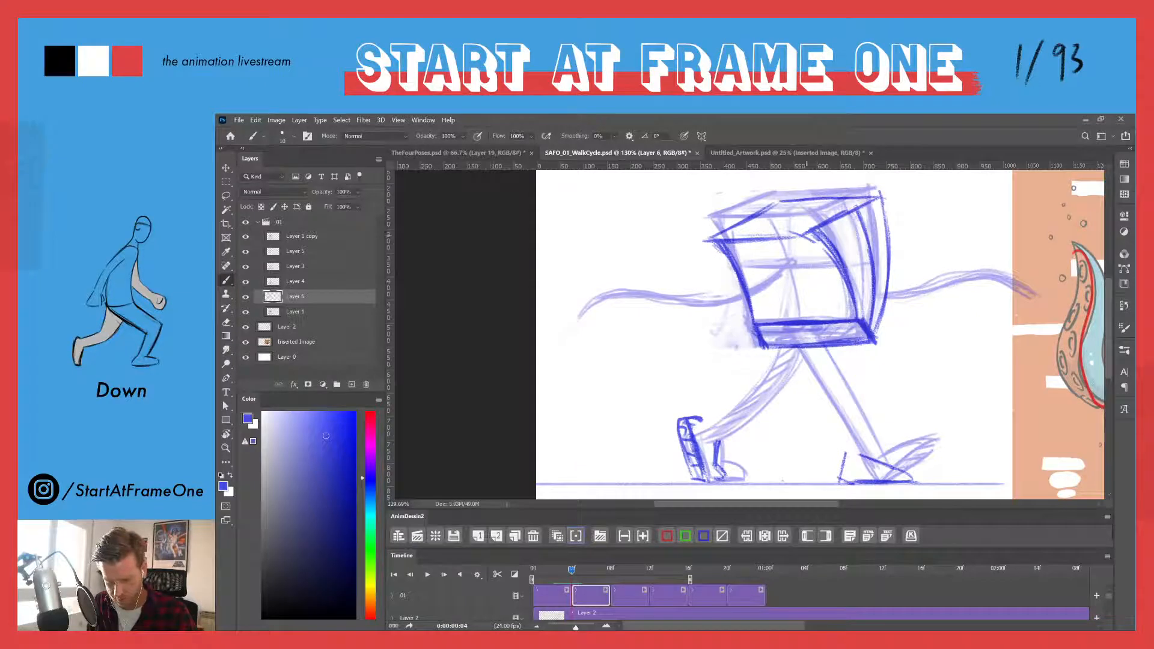
mouse_move(806, 231)
left_mouse_down()
mouse_move(843, 275)
mouse_move(803, 225)
mouse_move(834, 265)
left_mouse_up()
key("e")
key("b")
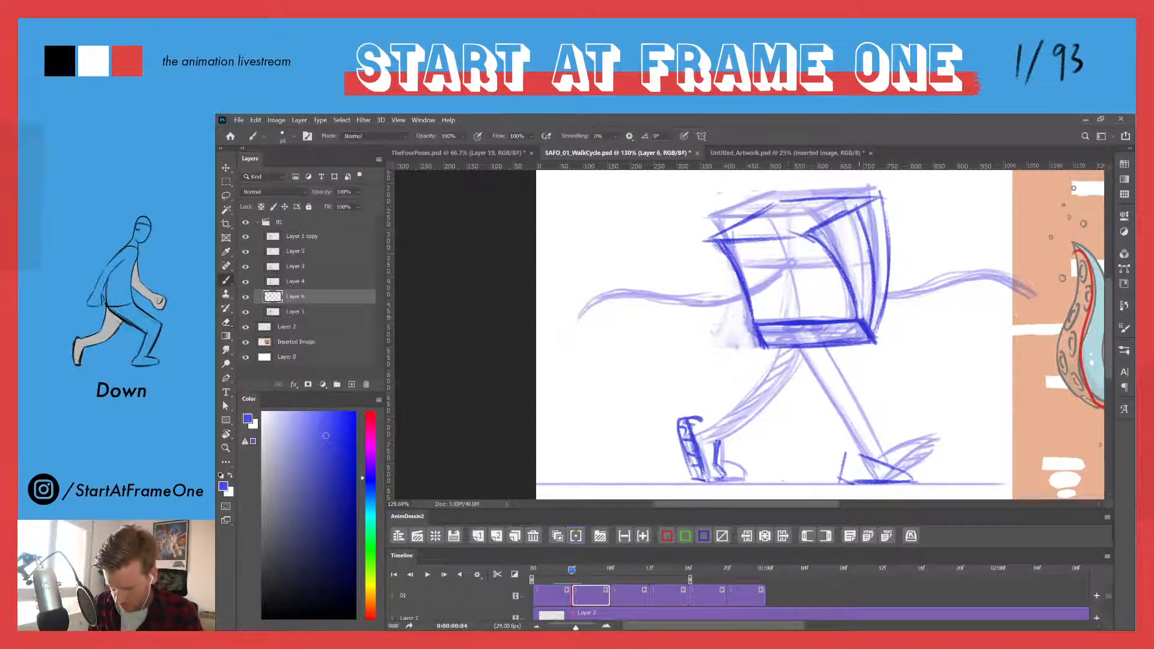
- Add the curved centre line and firm top edge to the front face, hatch the underside, and compare with the contact pose
mouse_move(771, 240)
left_mouse_down()
mouse_move(805, 319)
mouse_move(804, 307)
left_mouse_up()
mouse_move(775, 248)
left_mouse_down()
mouse_move(806, 319)
mouse_move(788, 265)
mouse_move(807, 243)
left_mouse_up()
left_click_drag(730, 244, 800, 235)
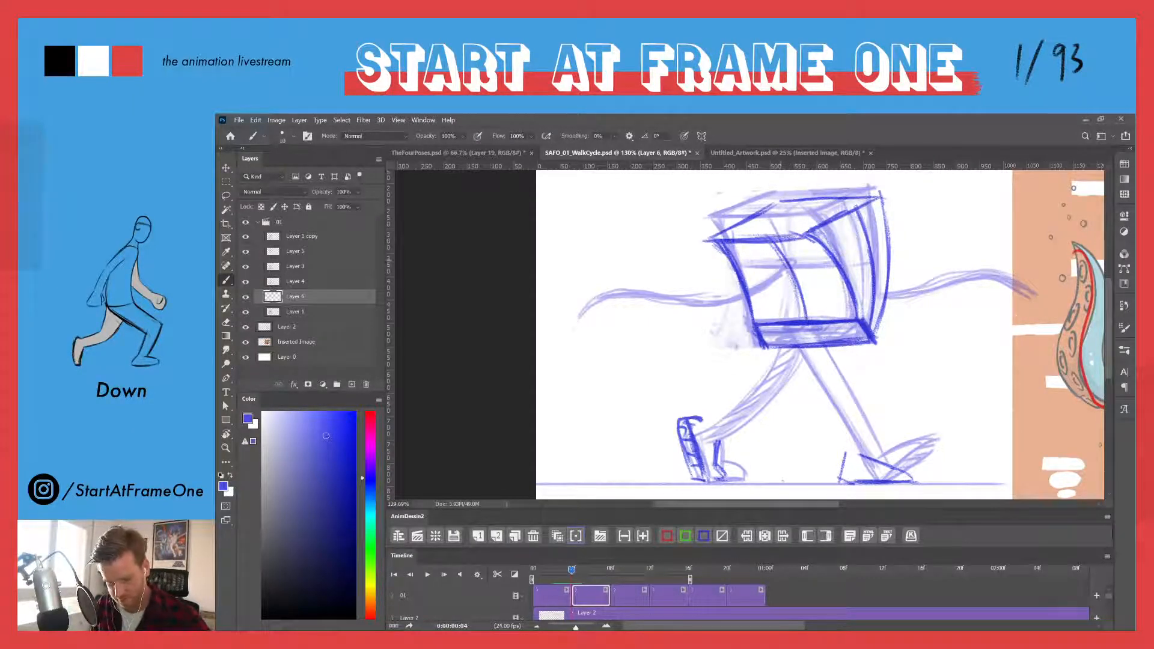
mouse_move(770, 336)
left_mouse_down()
mouse_move(860, 331)
mouse_move(823, 327)
mouse_move(835, 343)
left_mouse_up()
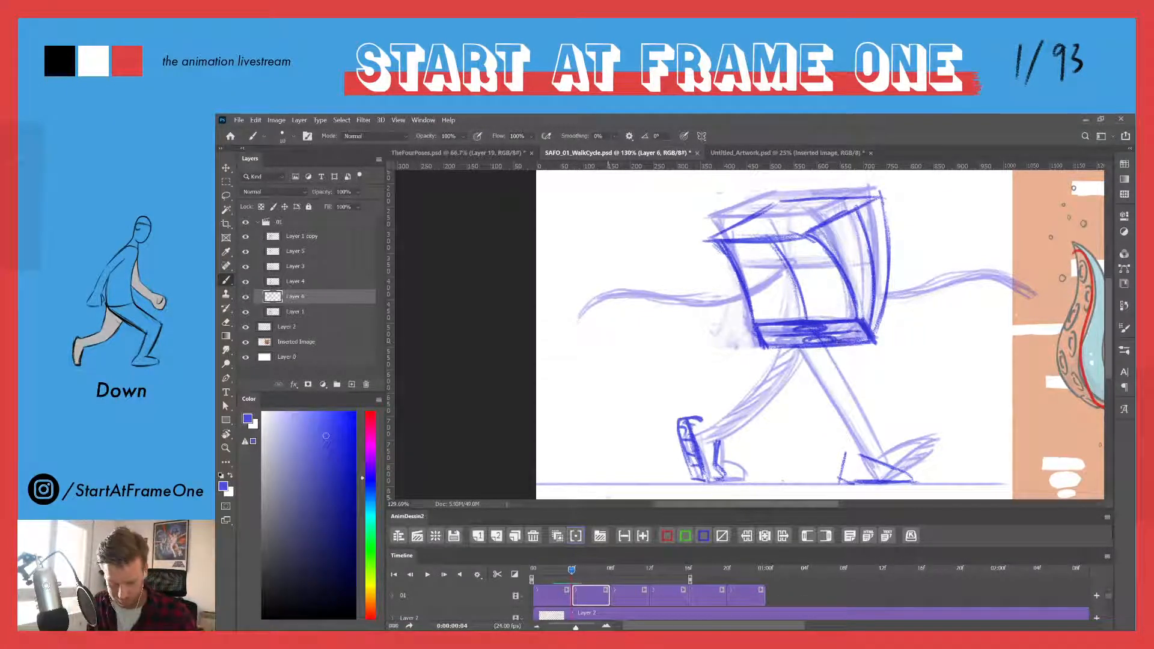
left_click(558, 571)
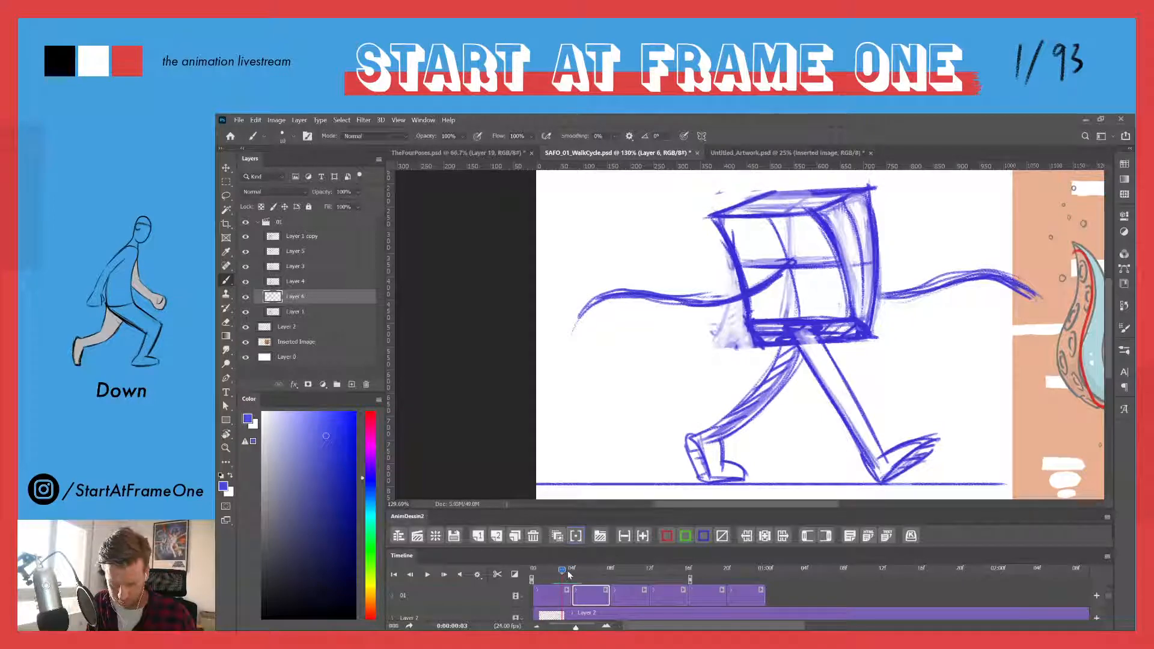
- Draw the bent front leg of the down pose, curving from the box's underside to the flat planted foot
left_click(571, 569)
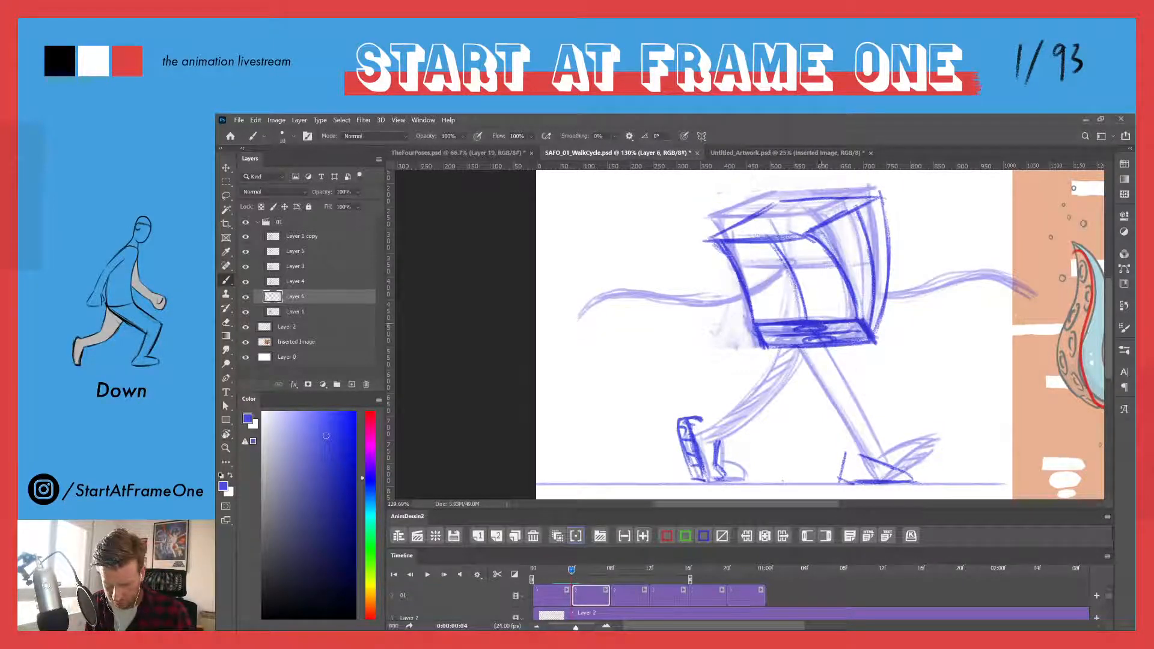
left_click_drag(846, 348, 868, 450)
mouse_move(865, 376)
left_mouse_down()
mouse_move(871, 455)
mouse_move(867, 443)
left_mouse_up()
left_click_drag(823, 347, 844, 399)
left_click_drag(822, 347, 854, 438)
left_click_drag(835, 357, 851, 442)
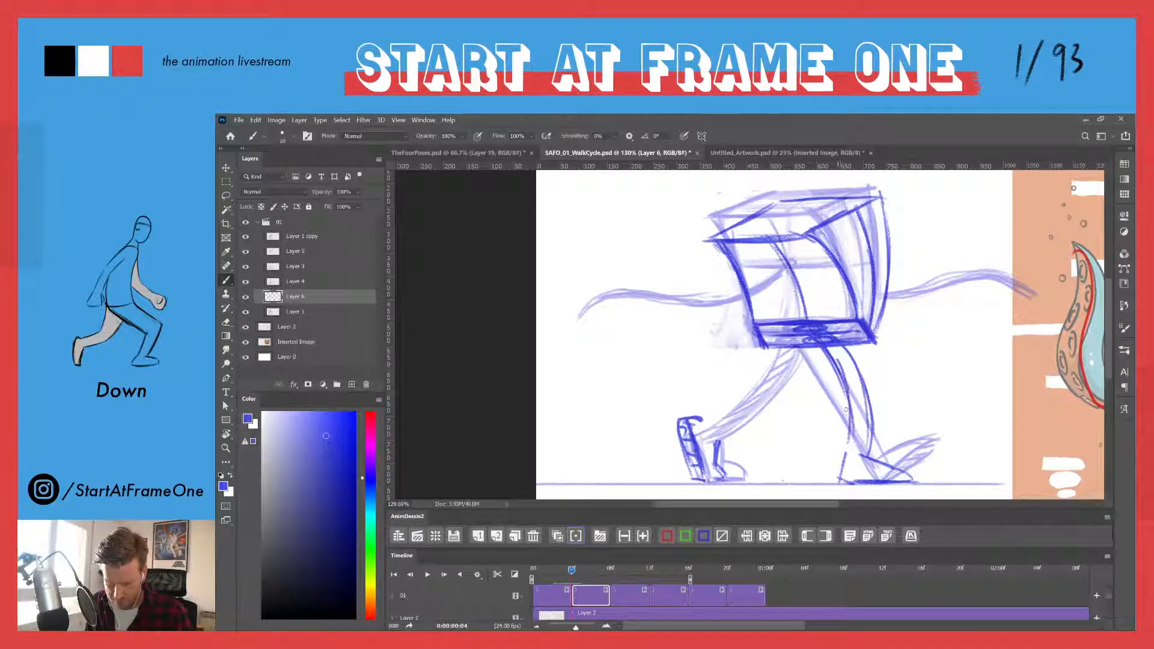
mouse_move(853, 390)
left_mouse_down()
mouse_move(834, 483)
mouse_move(867, 454)
left_mouse_up()
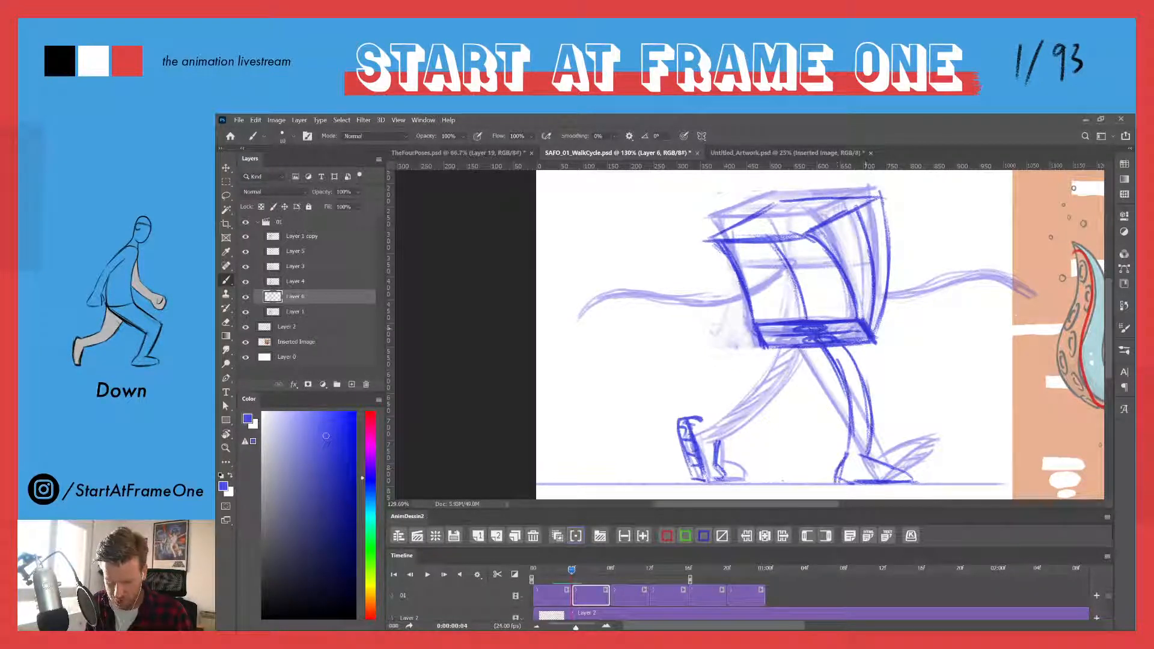
mouse_move(851, 354)
left_mouse_down()
mouse_move(872, 428)
mouse_move(863, 453)
mouse_move(847, 394)
mouse_move(851, 410)
left_mouse_up()
left_click_drag(838, 373, 853, 460)
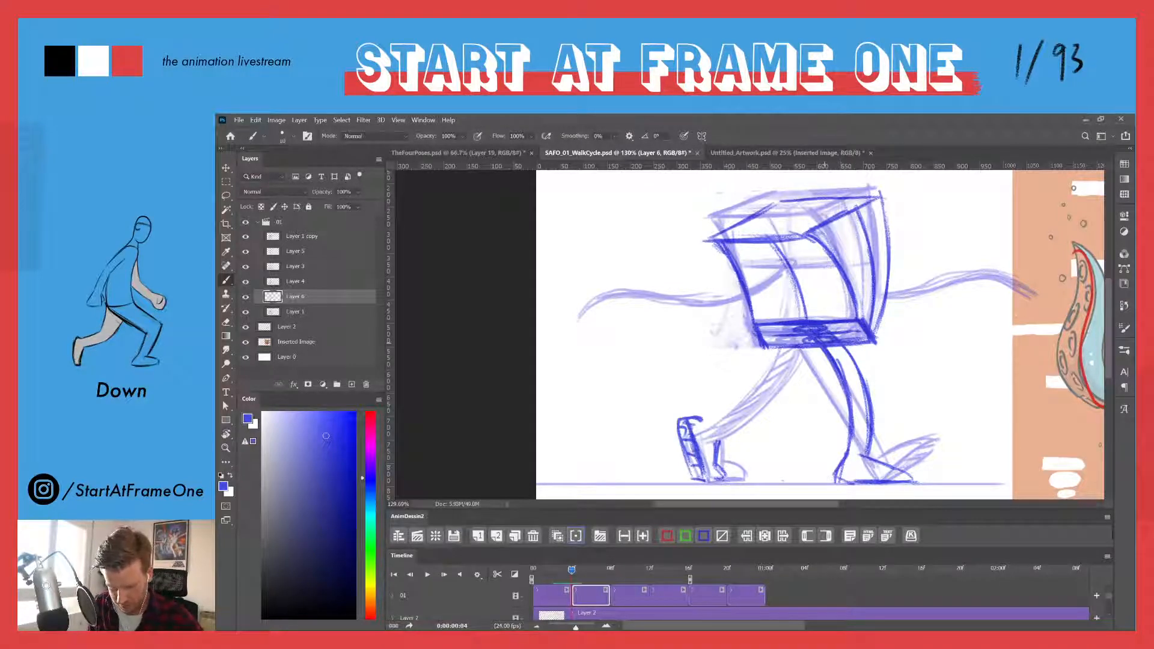
- Draw the curved back leg from the box's underside to the raised rear foot and compare with the contact pose
mouse_move(824, 351)
left_mouse_down()
mouse_move(792, 397)
mouse_move(711, 438)
left_mouse_up()
left_click_drag(788, 397, 711, 441)
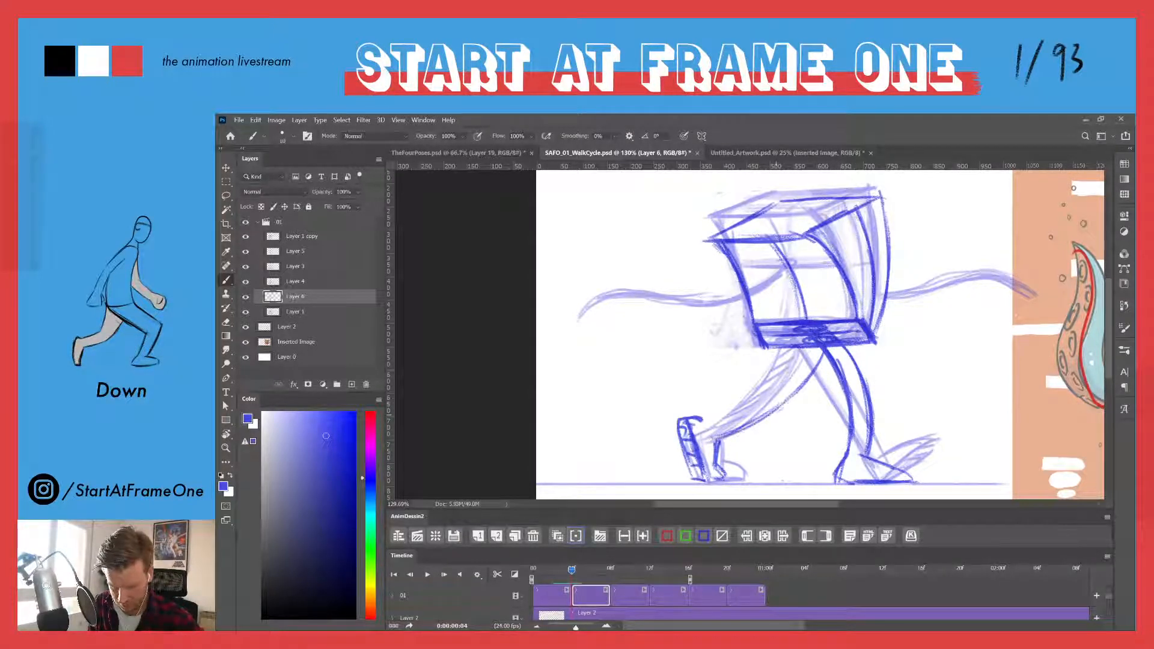
mouse_move(802, 349)
left_mouse_down()
mouse_move(782, 406)
mouse_move(768, 394)
mouse_move(749, 409)
left_mouse_up()
left_click_drag(775, 385, 701, 421)
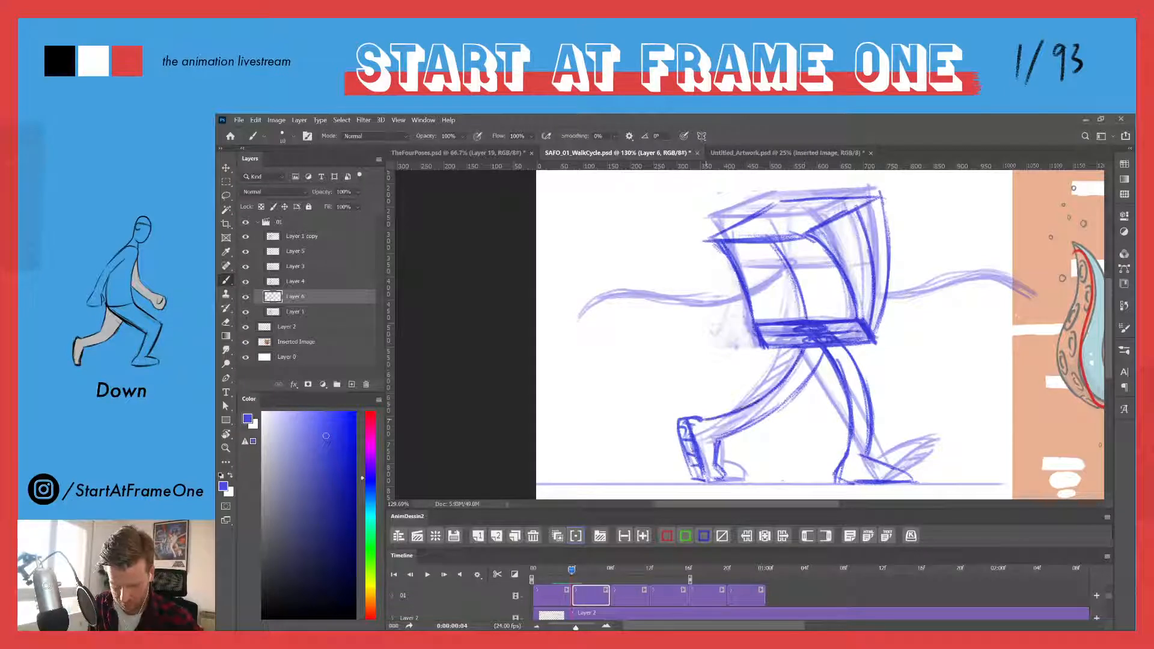
left_click_drag(801, 349, 751, 426)
left_click_drag(821, 352, 729, 432)
left_click_drag(801, 346, 786, 372)
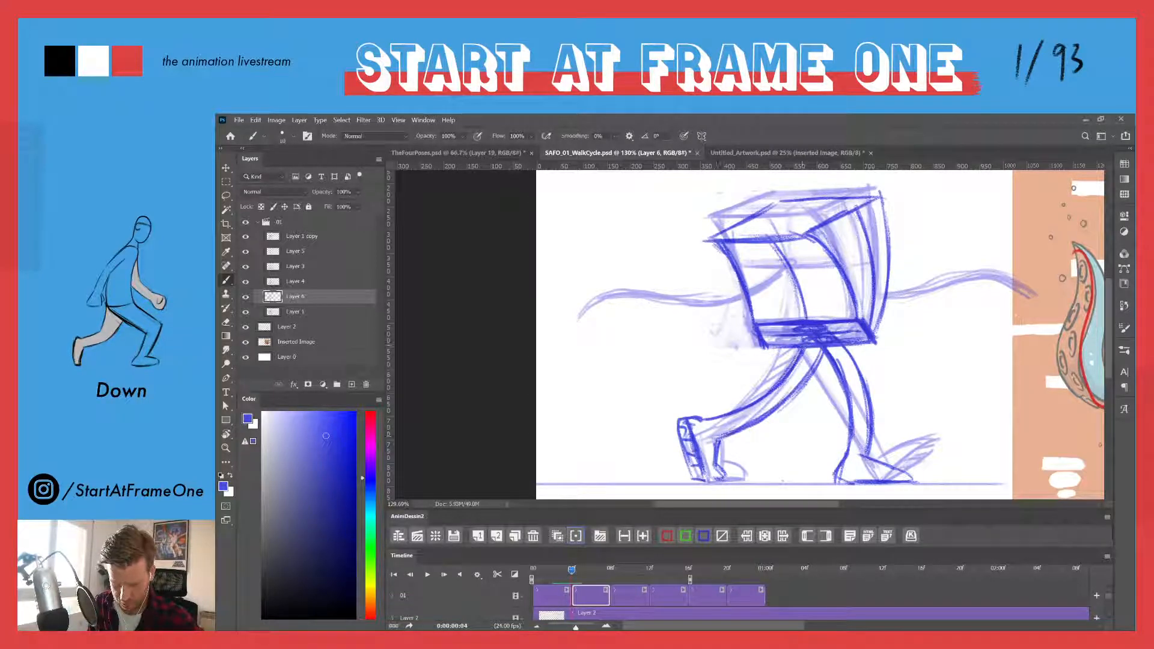
left_click_drag(572, 576, 571, 575)
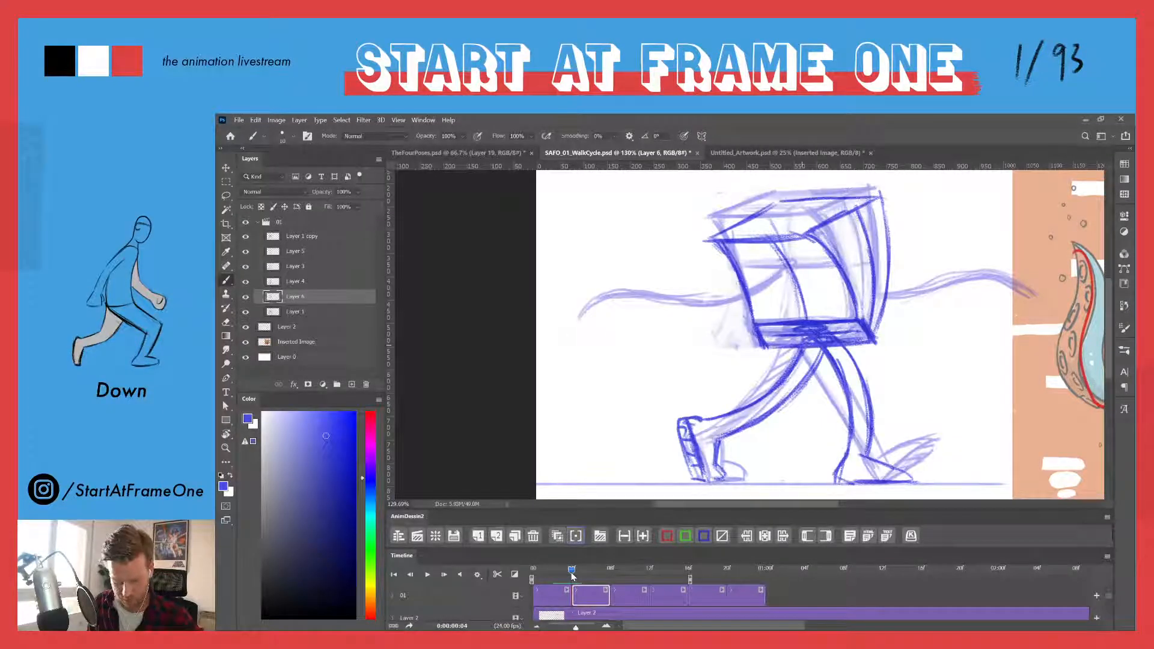
- Add the horizontal centre line around the box and draw the wavy left tentacle arm slightly above its contact-pose position
mouse_move(756, 280)
left_mouse_down()
mouse_move(836, 277)
mouse_move(804, 276)
left_mouse_up()
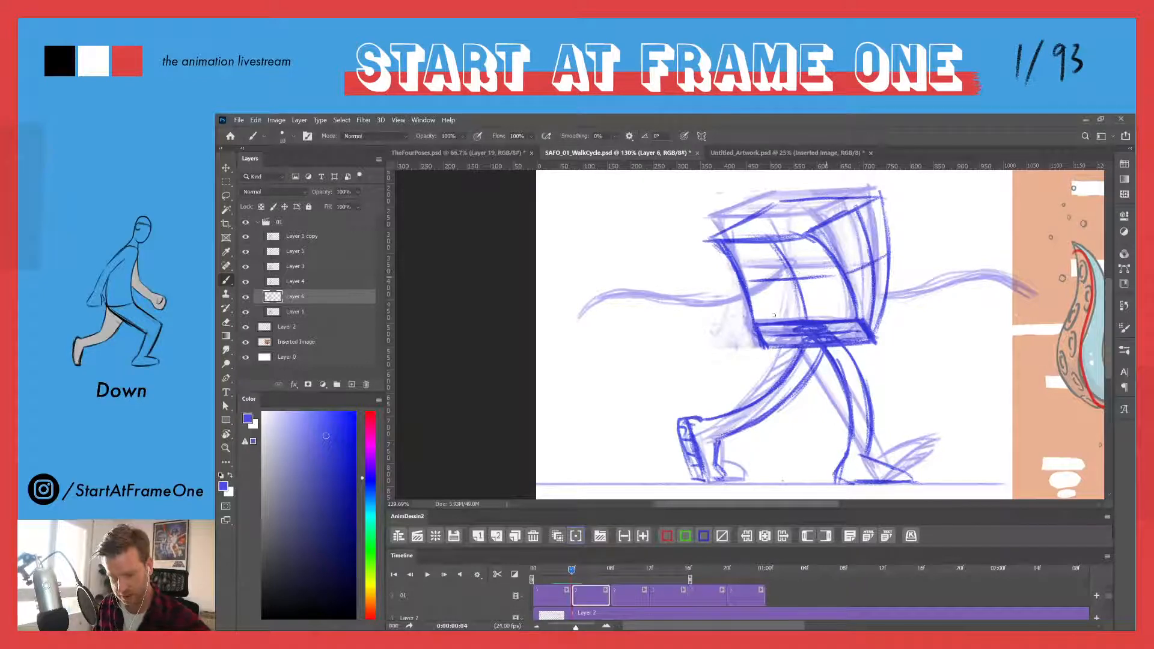
mouse_move(570, 574)
left_mouse_down()
mouse_move(556, 574)
mouse_move(571, 578)
left_mouse_up()
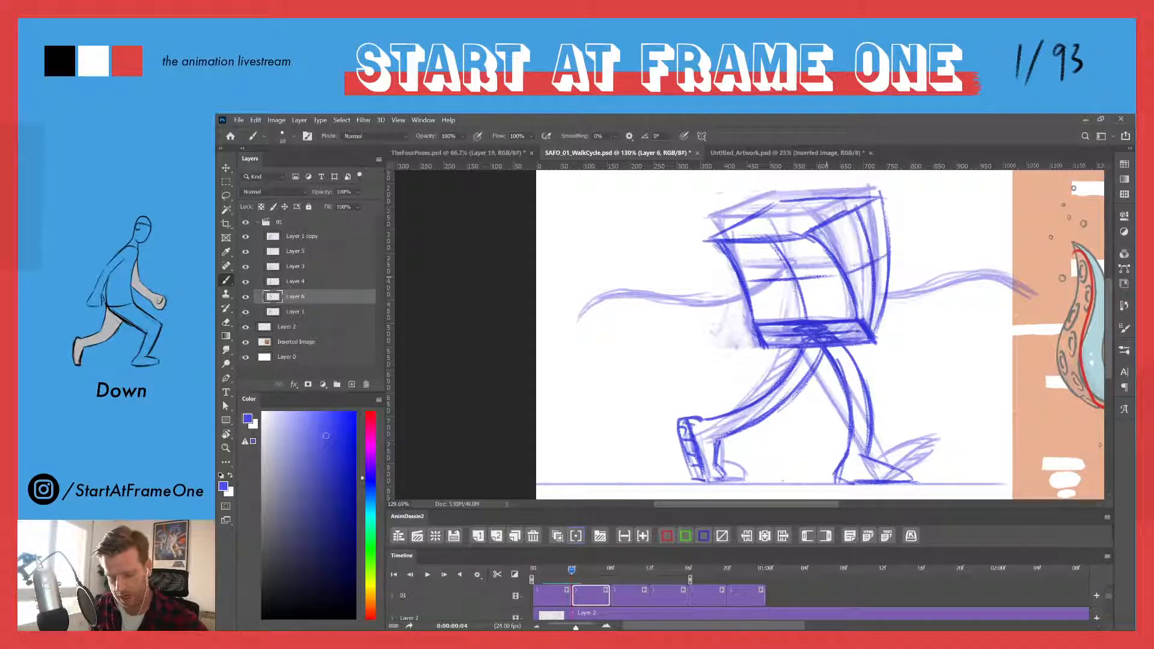
mouse_move(789, 279)
left_mouse_down()
mouse_move(719, 292)
mouse_move(625, 286)
left_mouse_up()
left_click_drag(698, 283, 578, 291)
left_click_drag(781, 281, 700, 294)
left_click_drag(629, 282, 566, 300)
left_click_drag(716, 287, 681, 289)
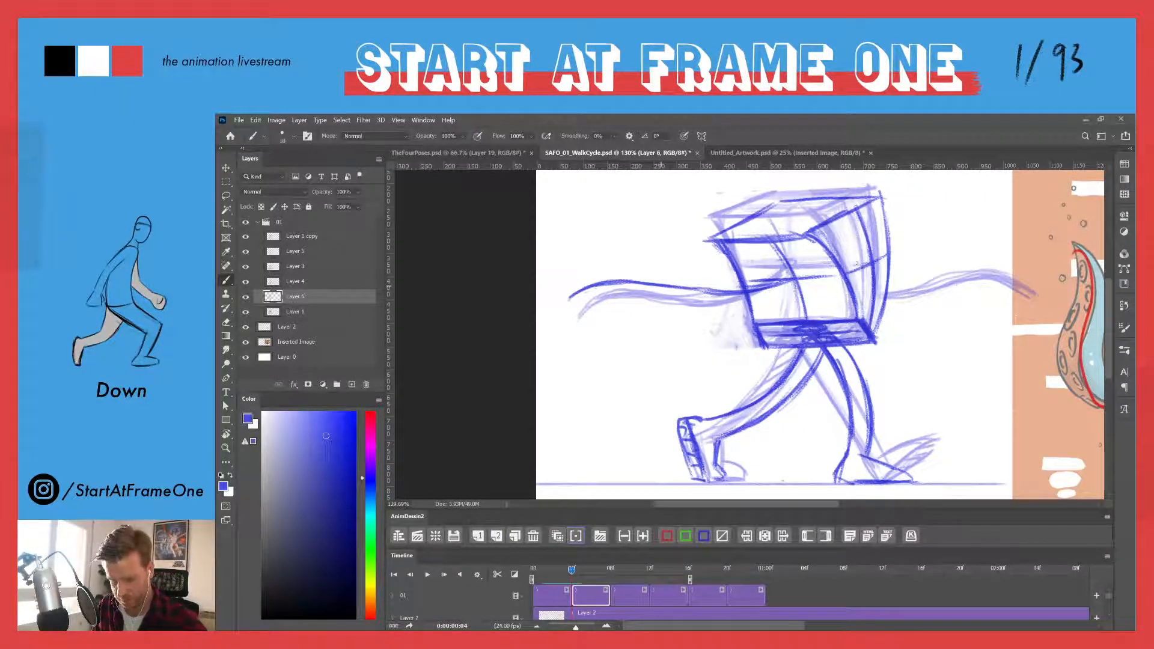
- Draw the wavy right tentacle arm above its contact-pose position, with the tip curling slightly down
left_click_drag(889, 293, 942, 272)
left_click_drag(909, 286, 955, 269)
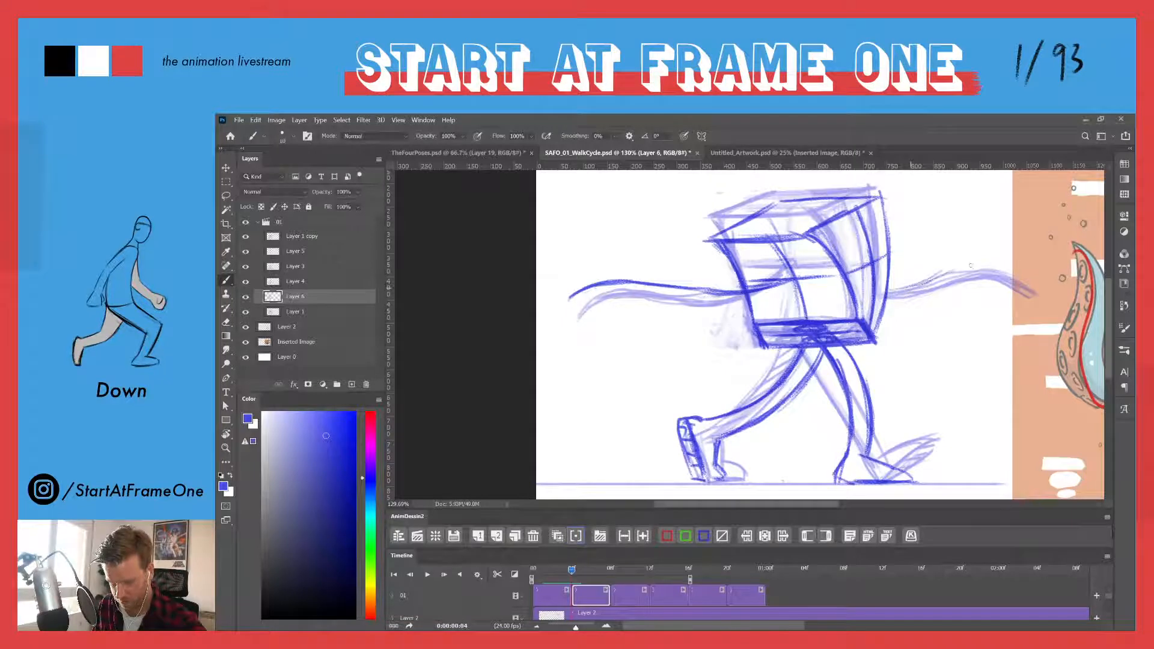
left_click_drag(1029, 262, 889, 288)
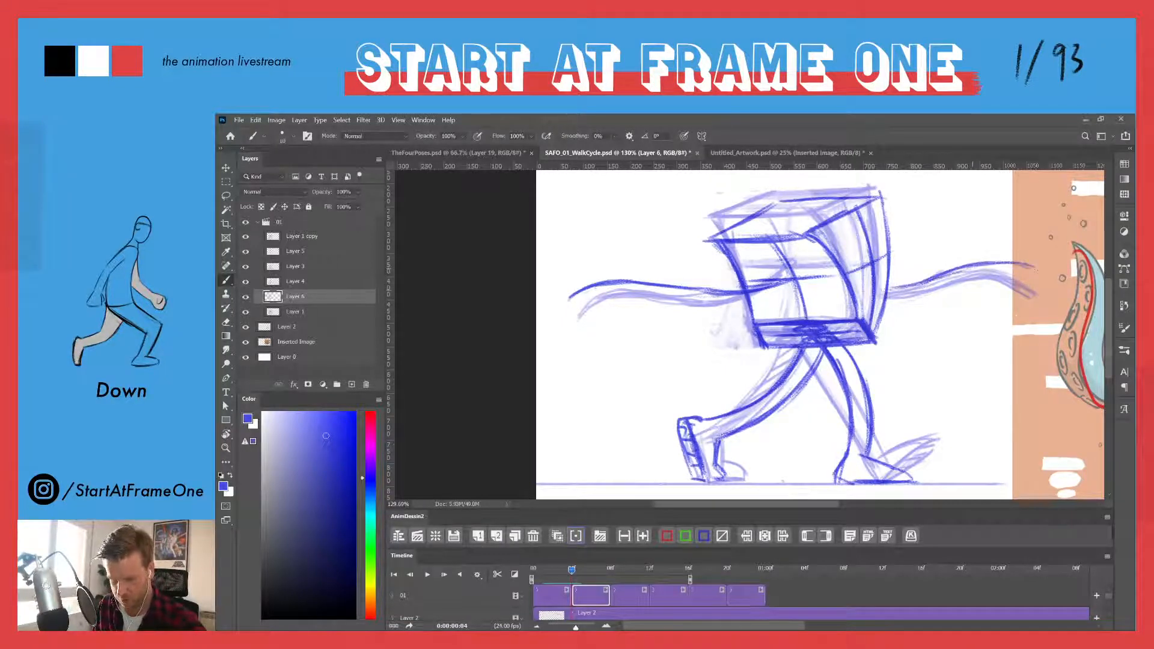
left_click_drag(980, 264, 887, 291)
left_click_drag(1037, 261, 889, 291)
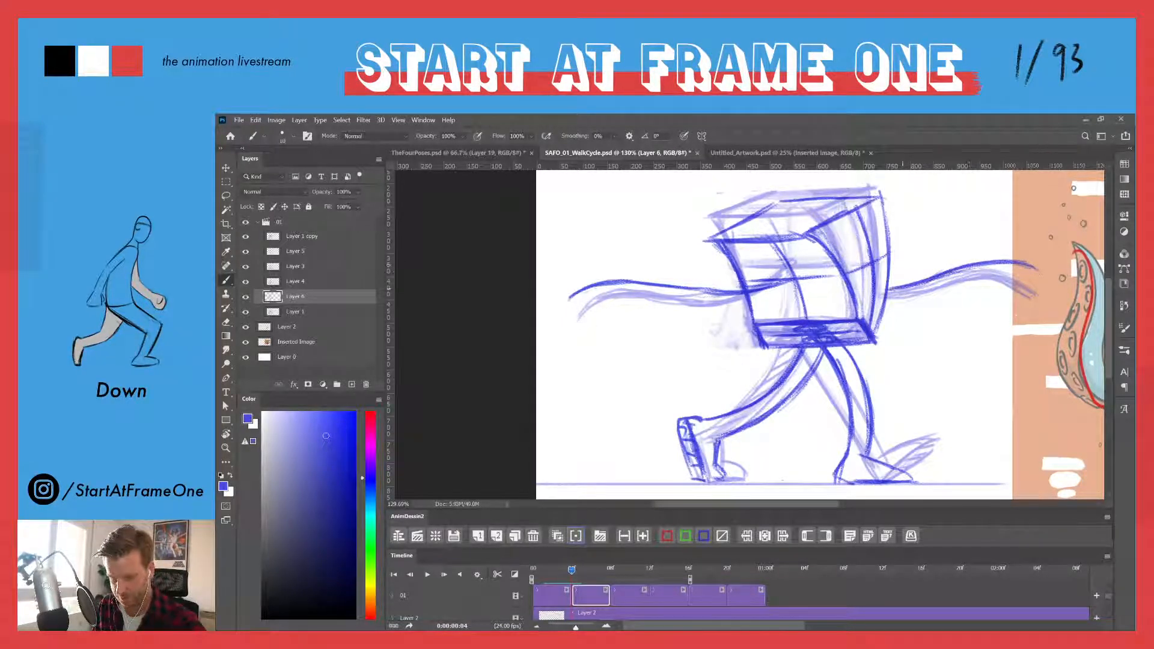
left_click_drag(1020, 262, 1041, 273)
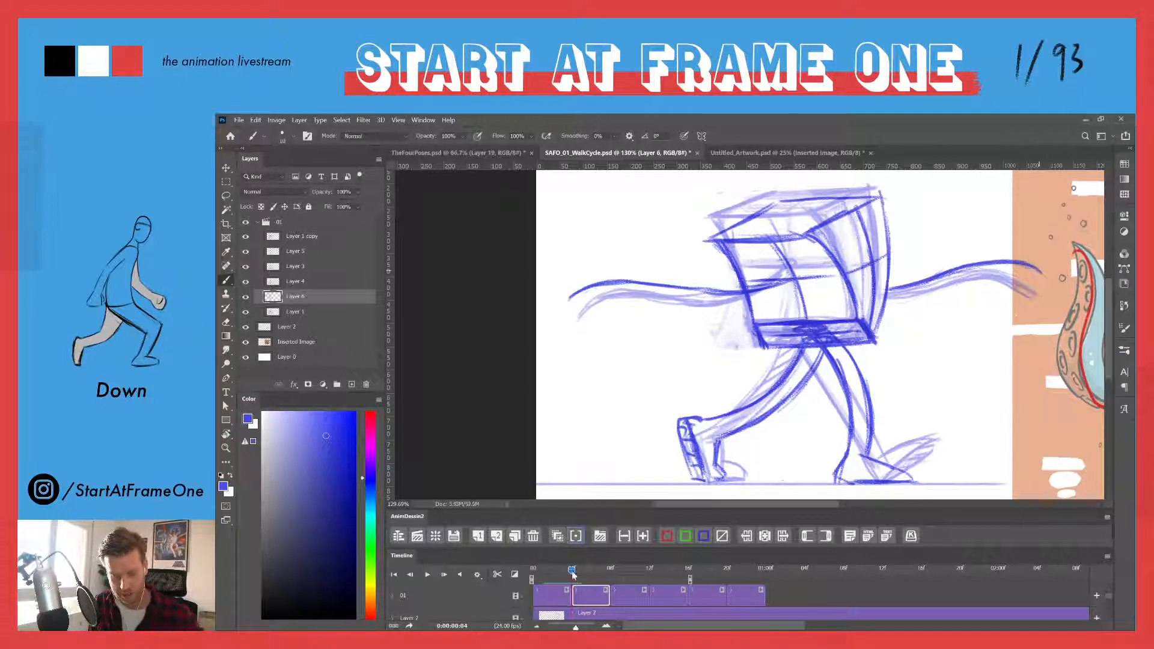
- Extend the playback range to frame 20 and play the walk cycle to review the down pose in motion
left_click_drag(572, 574, 502, 567)
left_click_drag(690, 578, 729, 571)
key("z")
left_click_drag(667, 286, 652, 285)
key("space")
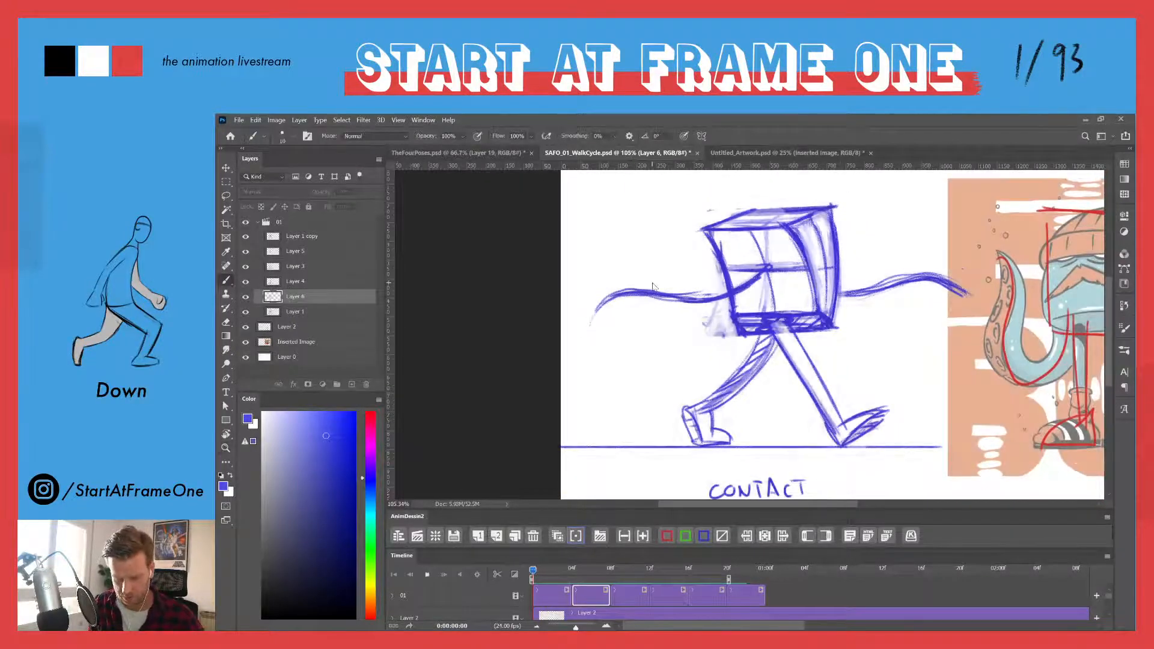
key("space")
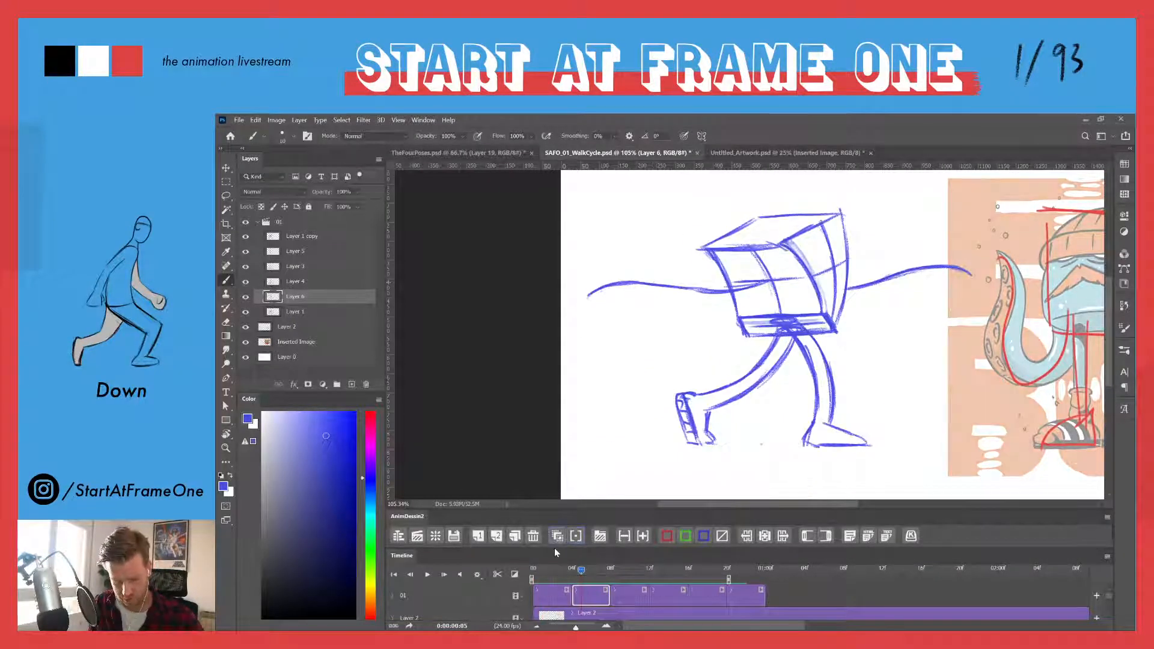
key("space")
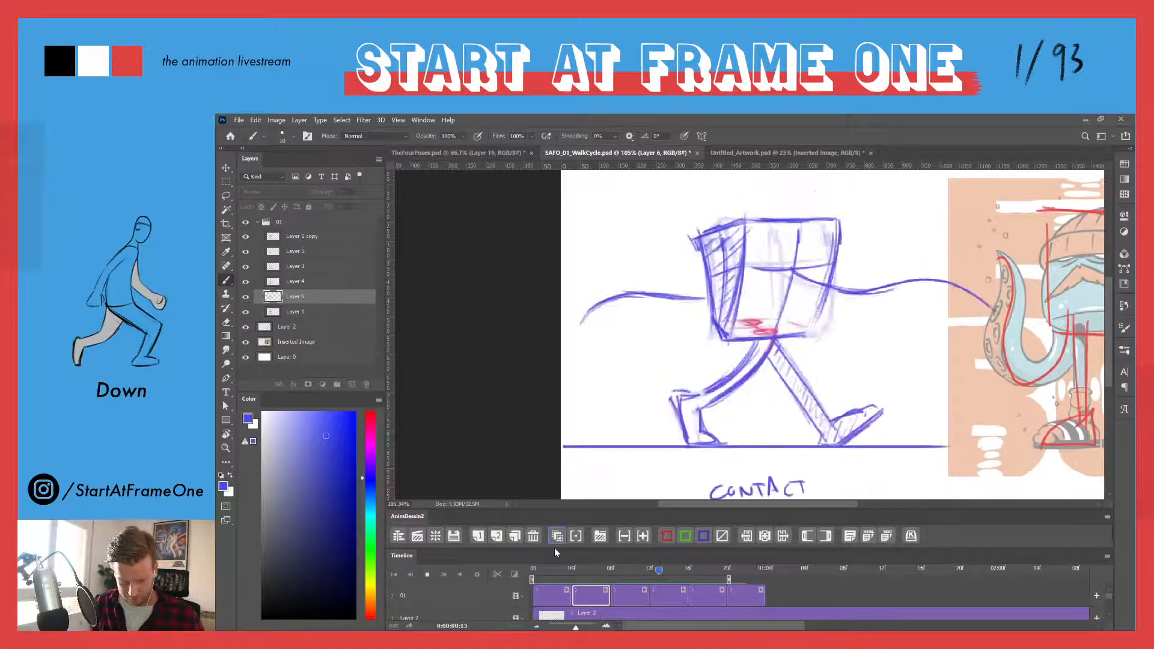
key("space")
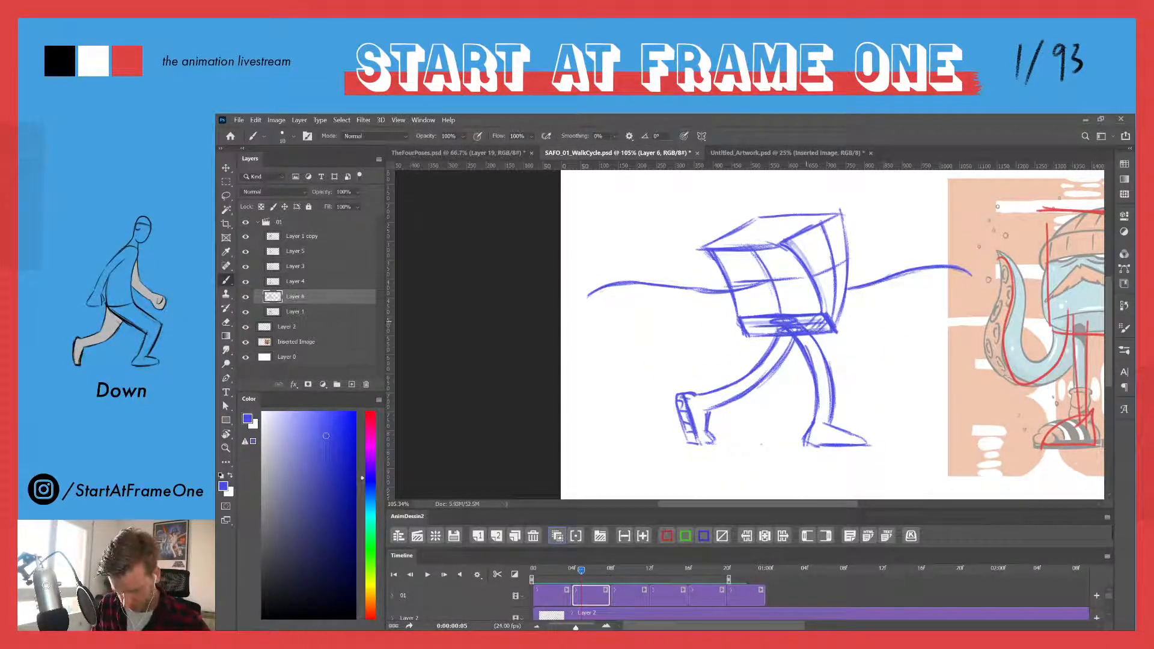
- Hatch the left part of the box's underside in the down pose
left_click_drag(764, 333, 776, 319)
left_click_drag(751, 333, 759, 318)
left_click_drag(745, 326, 751, 320)
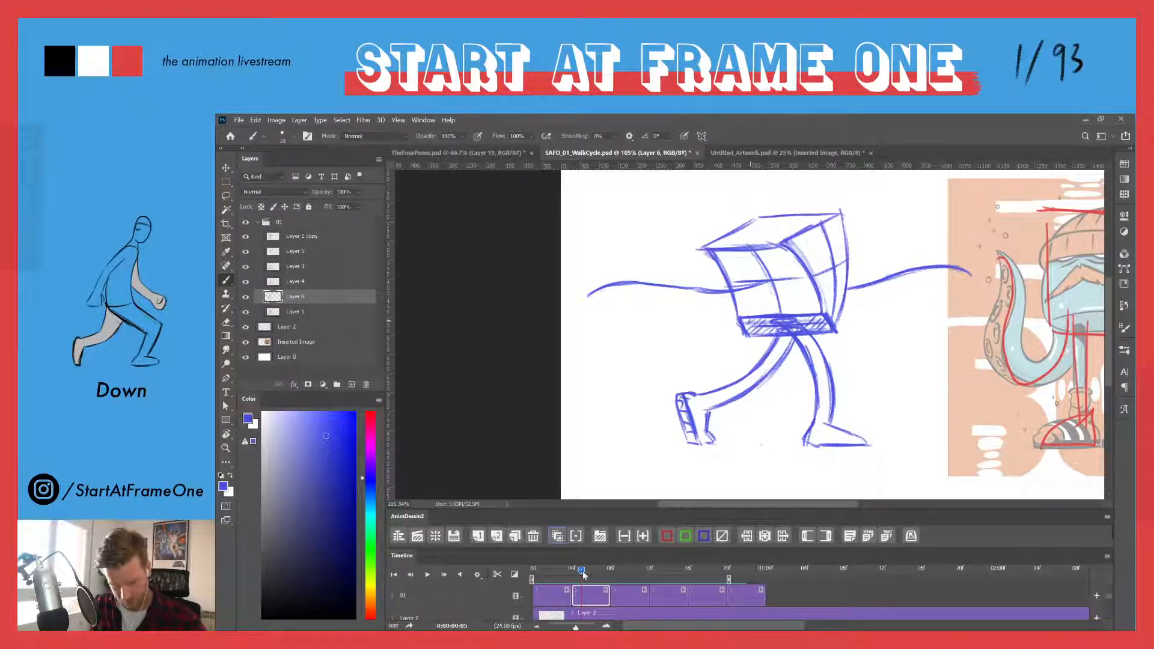
- Insert a blank frame after the pass pose, lengthen it to four frames, and turn on onion skinning
left_click_drag(582, 570, 613, 569)
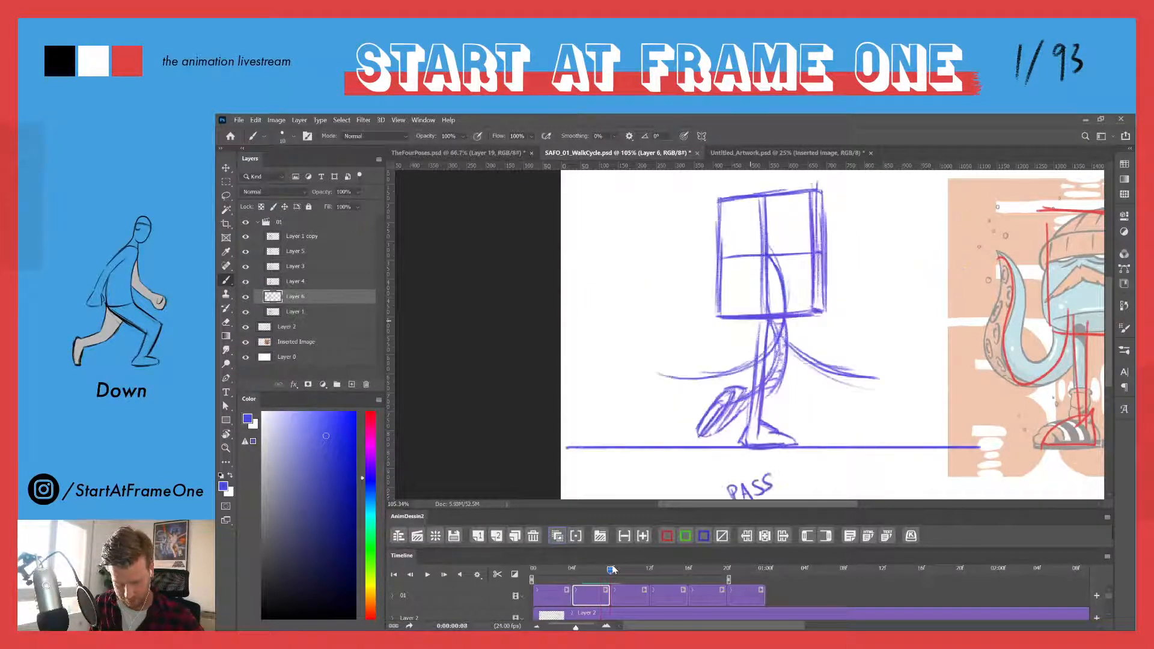
left_click(622, 599)
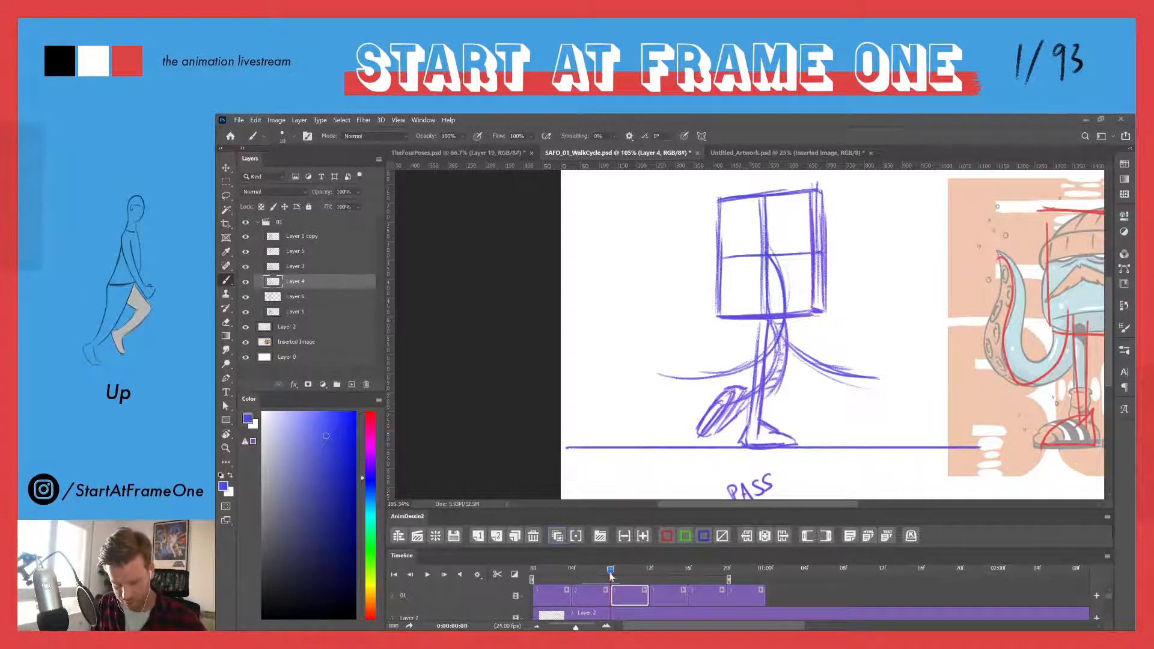
left_click_drag(601, 575, 630, 576)
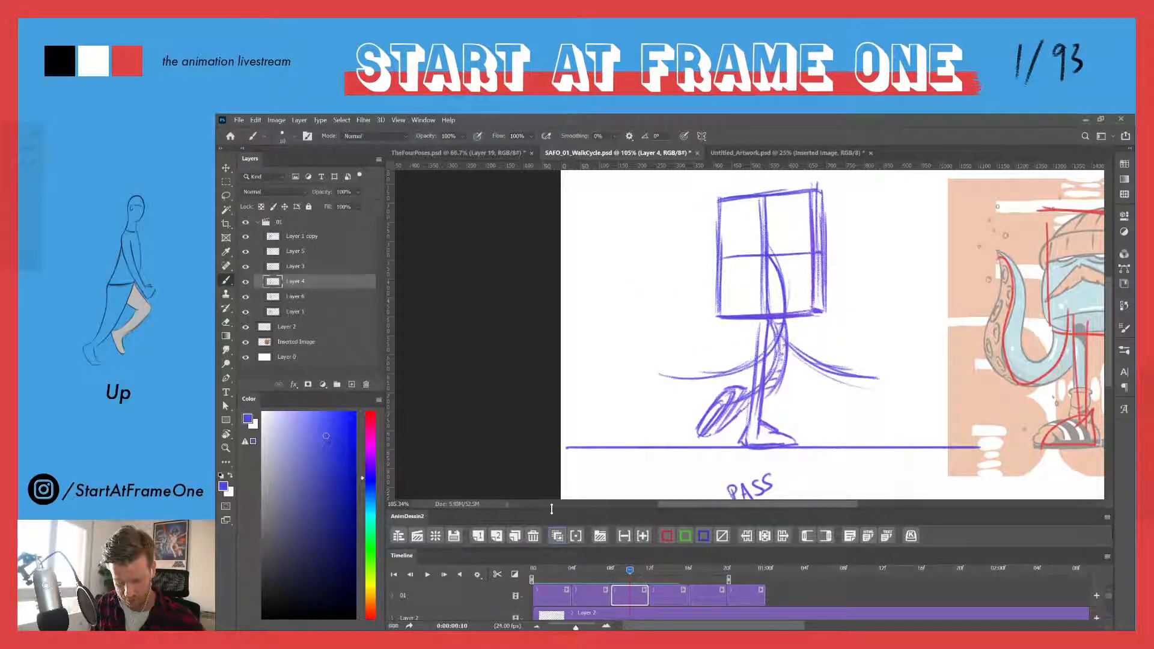
left_click(496, 535)
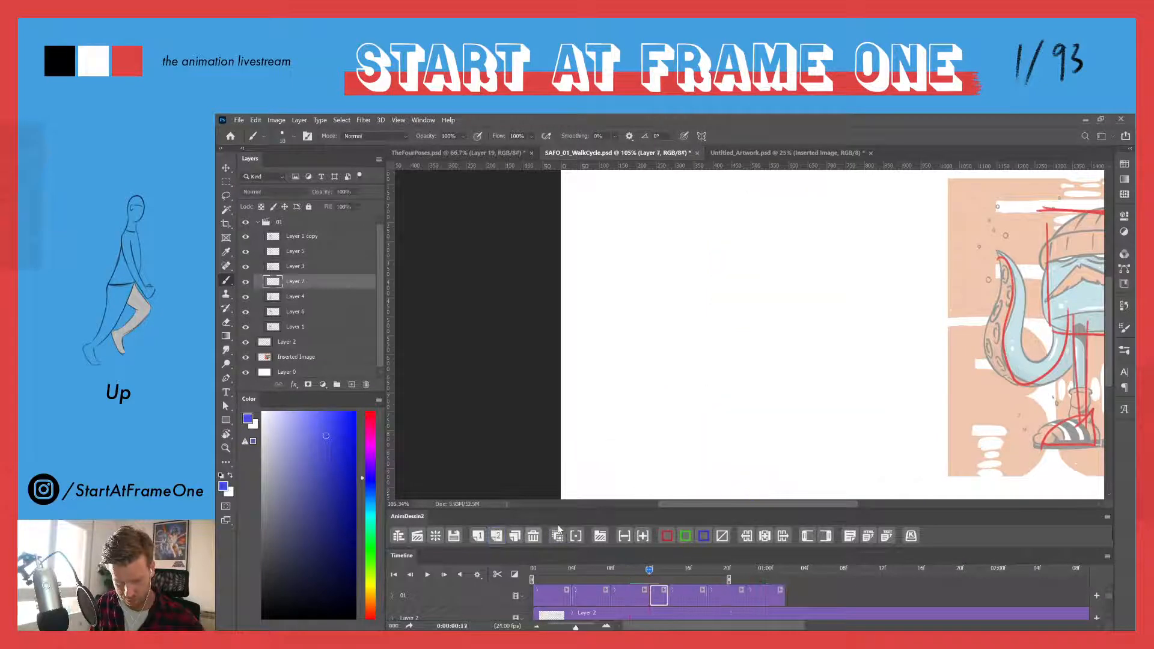
left_click(642, 536)
left_click(642, 536)
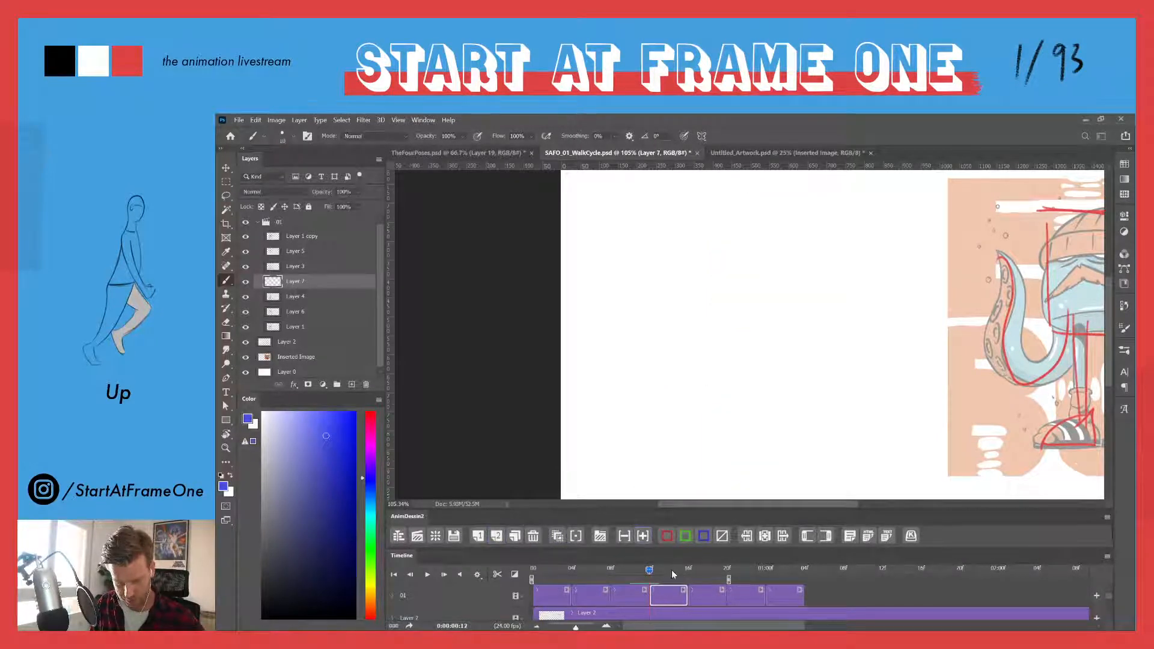
left_click(594, 530)
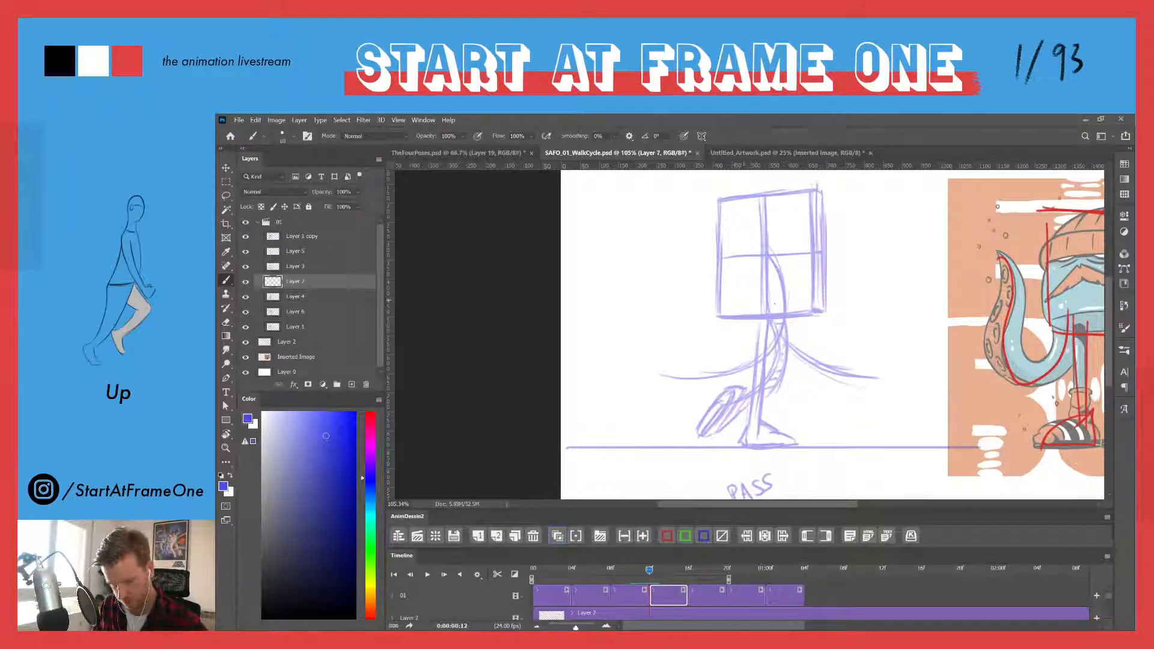
- Draw the bottom edge of the up-pose box slightly above the pass pose's and scrub to compare
mouse_move(751, 308)
left_mouse_down()
mouse_move(727, 308)
mouse_move(813, 305)
mouse_move(736, 306)
mouse_move(801, 305)
left_mouse_up()
left_click_drag(721, 309, 769, 304)
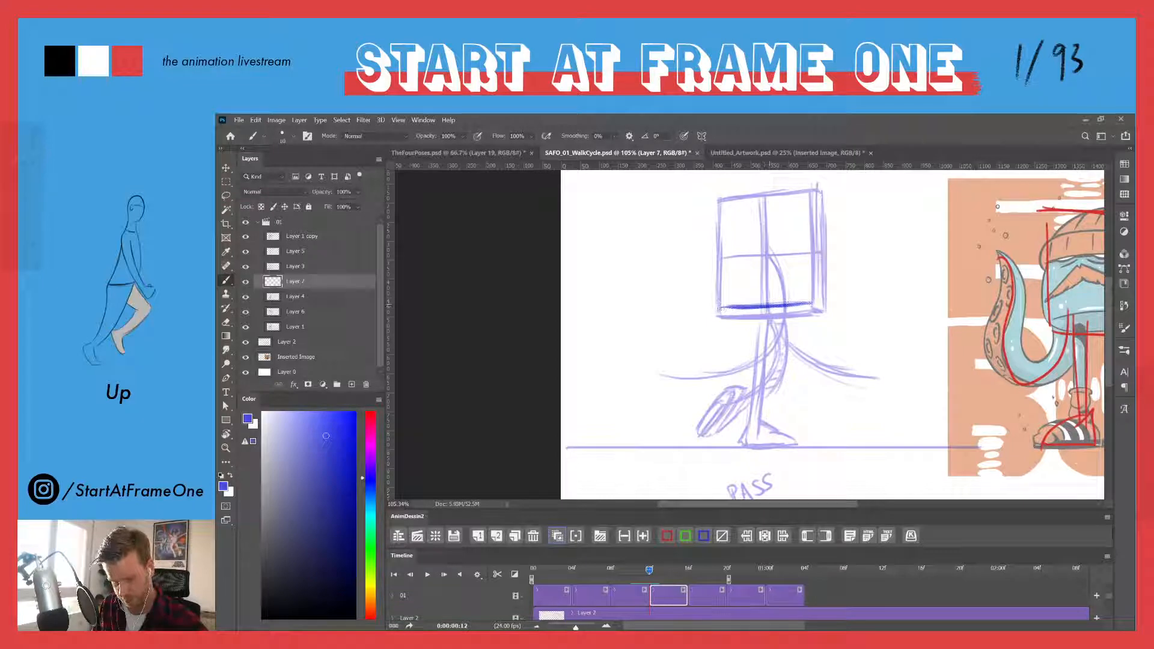
mouse_move(648, 569)
left_mouse_down()
mouse_move(699, 566)
mouse_move(651, 570)
left_mouse_up()
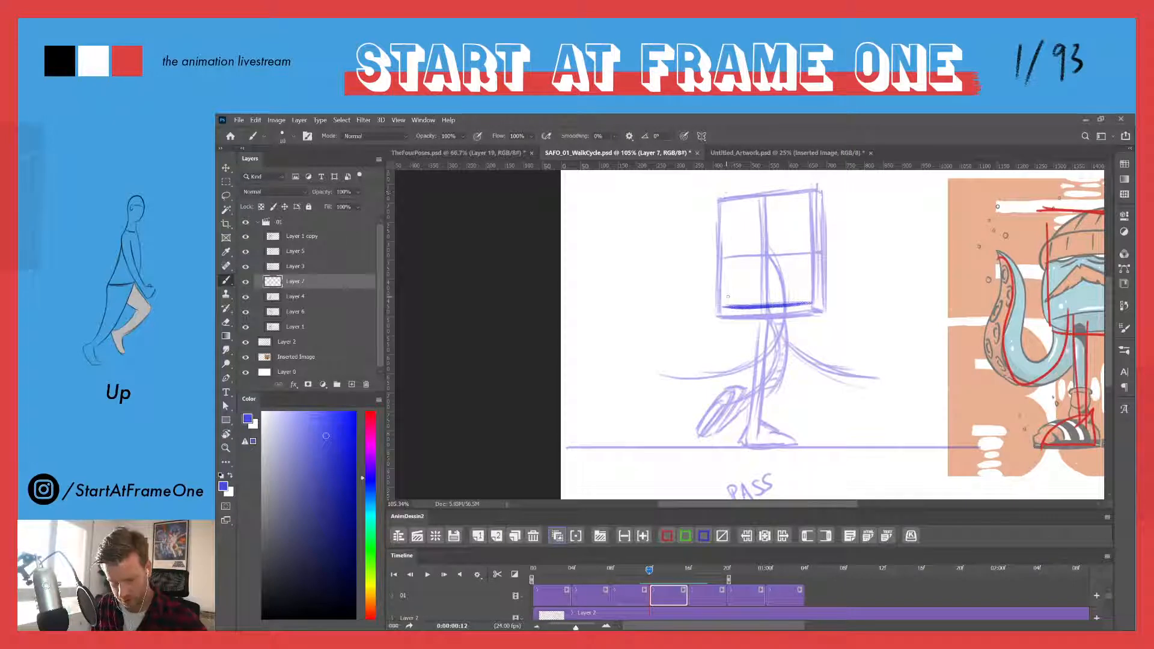
- Draw the stretched left edge of the up-pose box with a narrow side face, reaching above the pass pose
left_click_drag(724, 184, 726, 306)
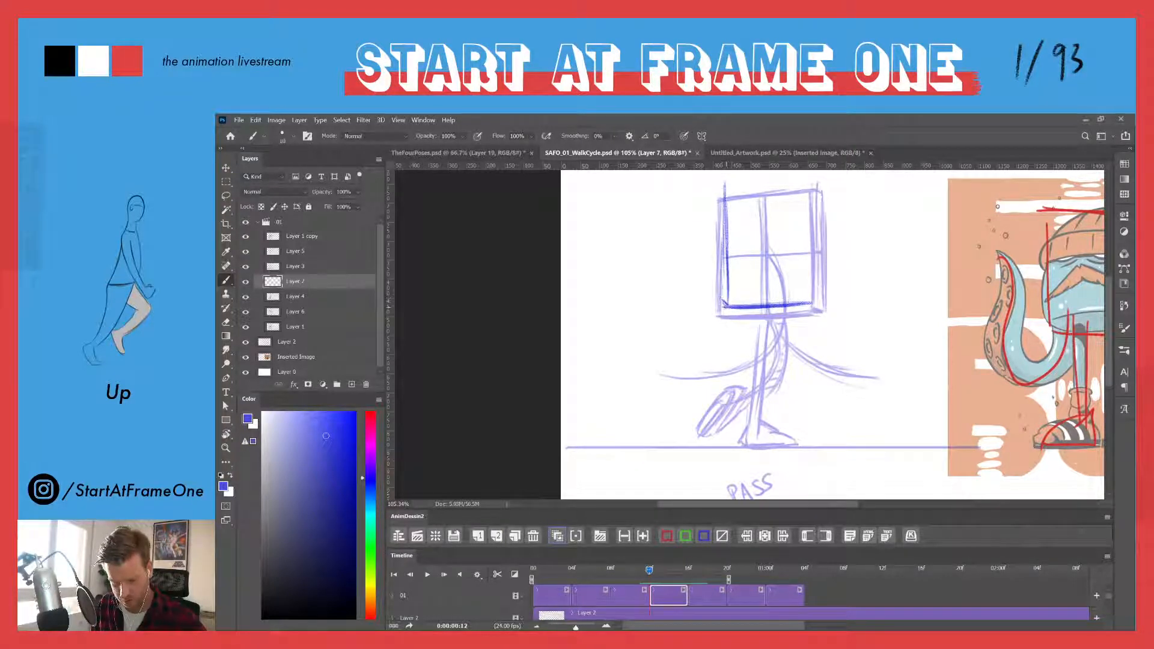
left_click_drag(723, 257, 723, 298)
left_click_drag(720, 221, 723, 300)
mouse_move(719, 192)
left_mouse_down()
mouse_move(728, 299)
mouse_move(724, 192)
mouse_move(719, 218)
left_mouse_up()
left_click_drag(723, 178, 727, 230)
mouse_move(649, 570)
left_mouse_down()
mouse_move(691, 570)
mouse_move(650, 570)
left_mouse_up()
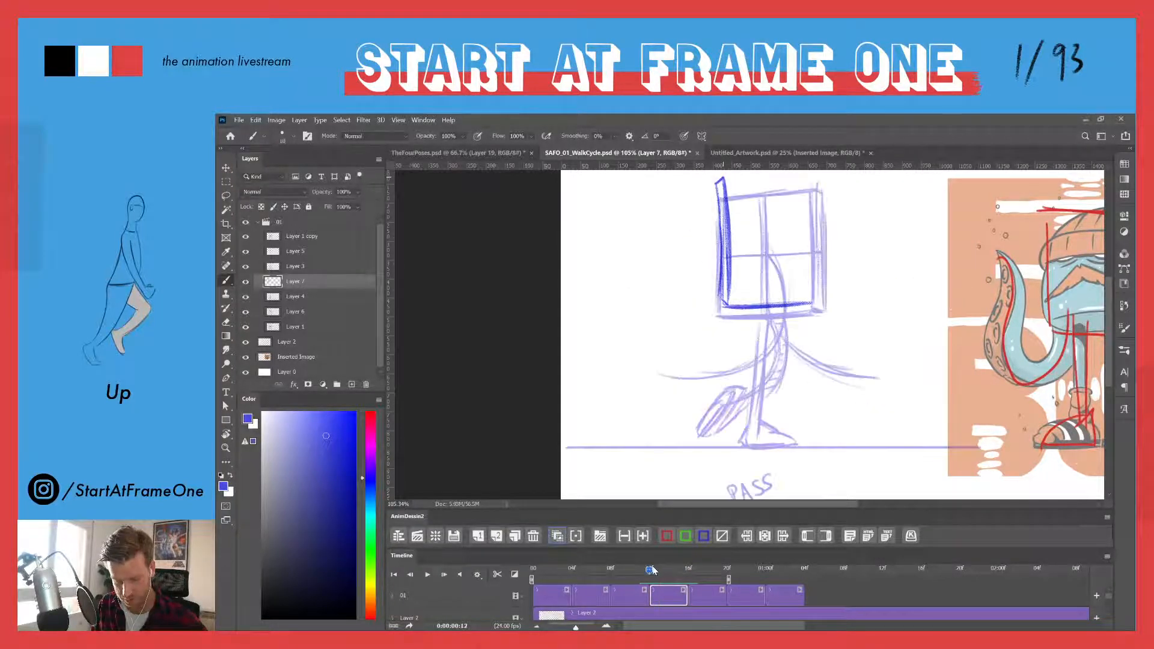
- Close the up-pose box with a raised top edge and a straight right edge, and firm up the left edge
mouse_move(812, 193)
left_mouse_down()
mouse_move(813, 297)
mouse_move(815, 251)
left_mouse_up()
mouse_move(811, 175)
left_mouse_down()
mouse_move(715, 188)
mouse_move(811, 174)
left_mouse_up()
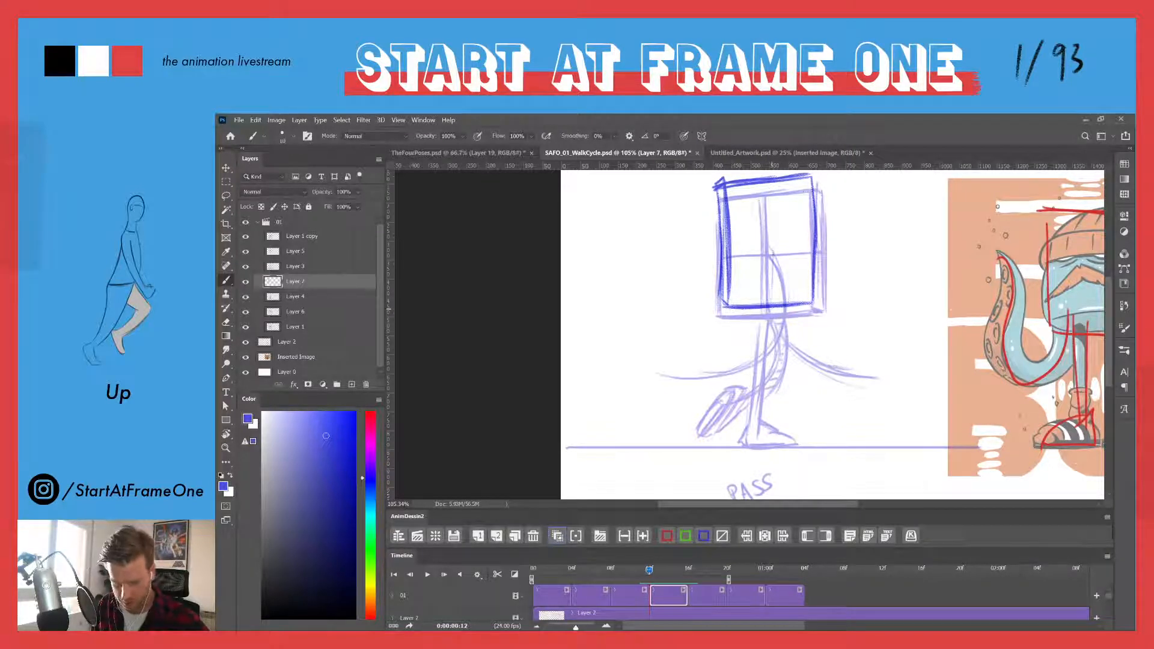
left_click_drag(810, 174, 815, 303)
left_click_drag(729, 193, 729, 269)
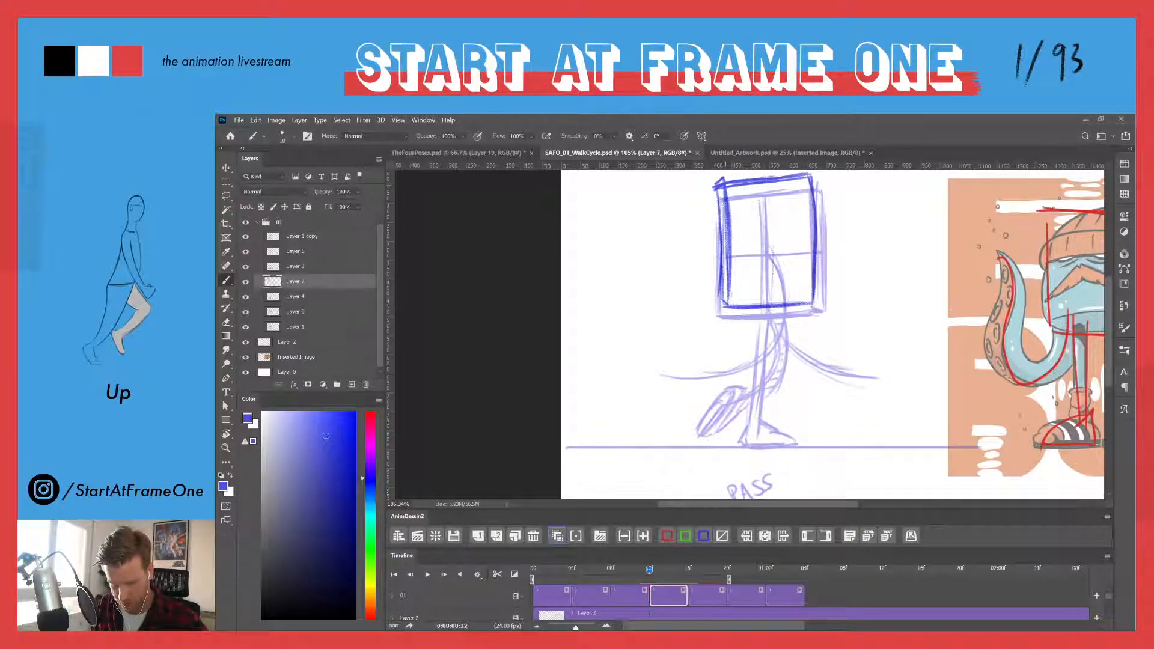
- Add the vertical and horizontal centre lines to the up-pose box's front face and shade its narrow left side
mouse_move(765, 191)
left_mouse_down()
mouse_move(769, 308)
mouse_move(768, 270)
left_mouse_up()
mouse_move(716, 202)
left_mouse_down()
mouse_move(720, 283)
mouse_move(726, 252)
left_mouse_up()
left_click_drag(723, 202, 724, 294)
left_click_drag(721, 250, 814, 240)
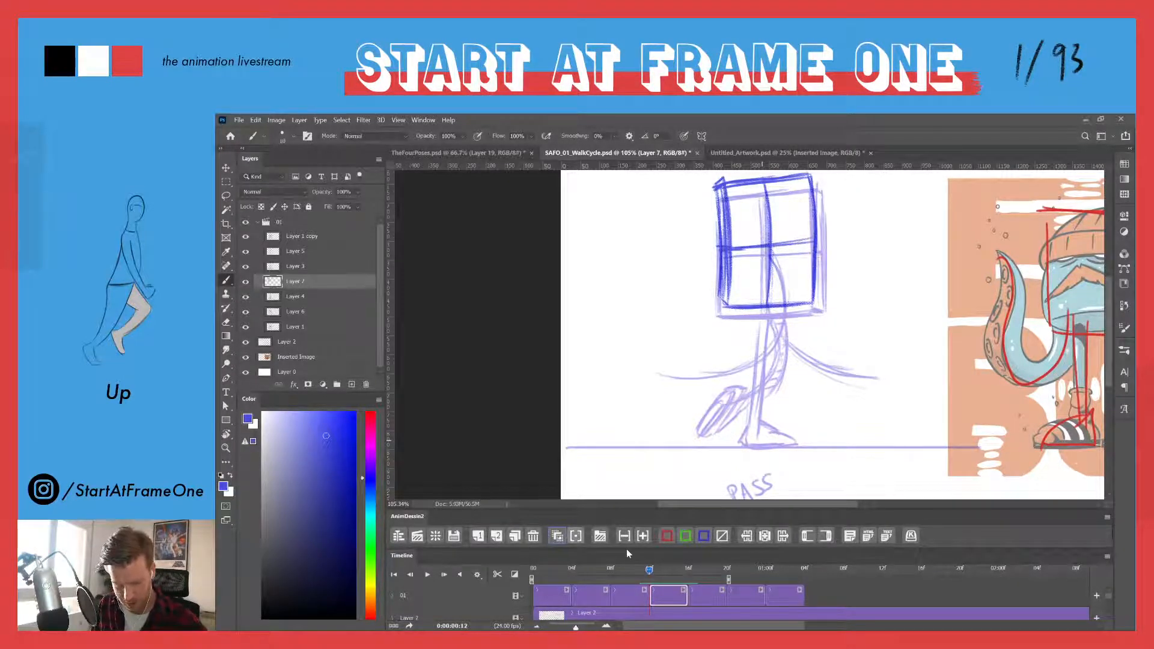
- Set the onion skin to show 1 frame after the current one
left_click(575, 535)
left_click(828, 373)
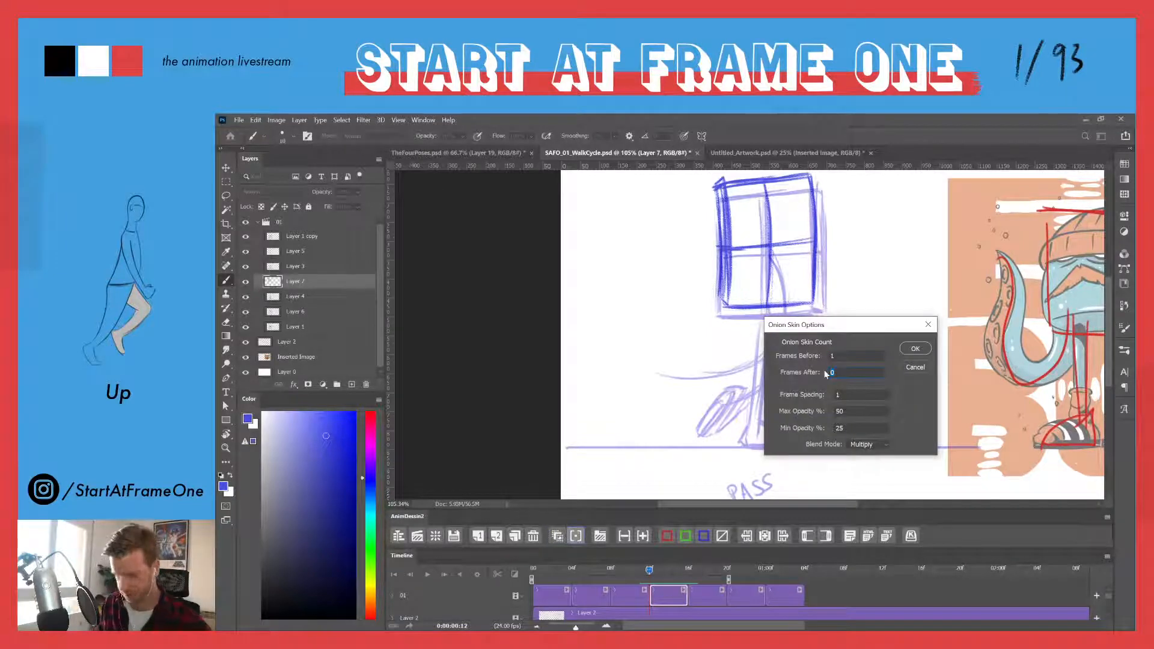
type("1")
key("Return")
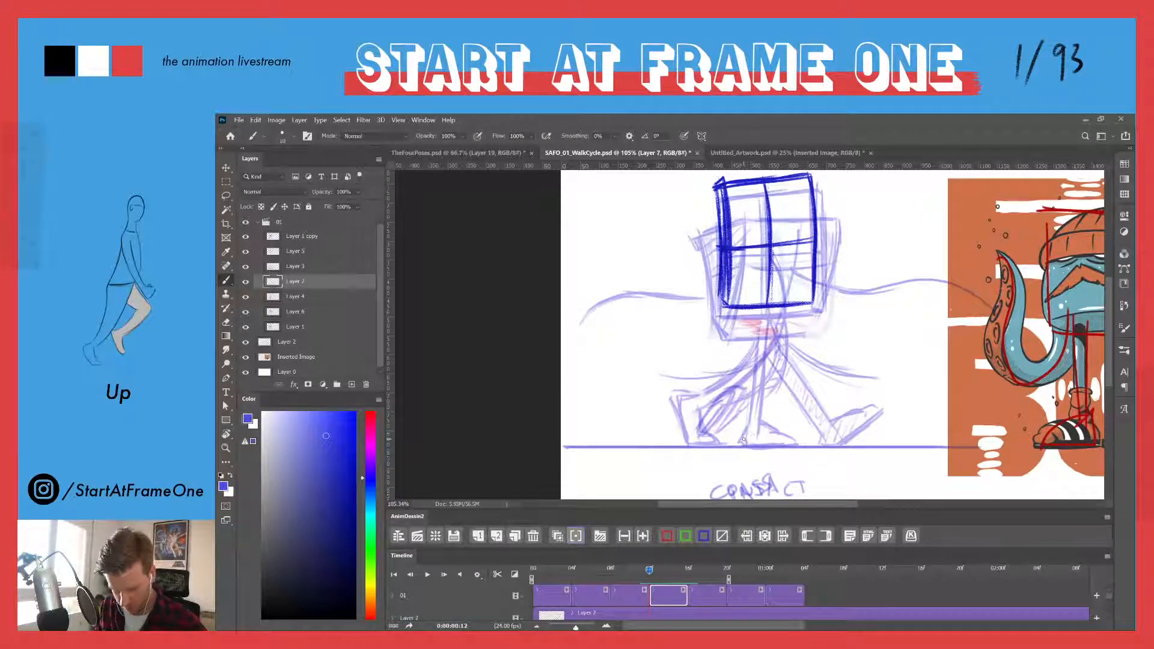
- Sketch the up pose's push-off foot on the ground with its heel raised, and turn off the onion skin
mouse_move(731, 431)
left_mouse_down()
mouse_move(755, 445)
mouse_move(716, 429)
mouse_move(701, 445)
mouse_move(696, 419)
left_mouse_up()
left_click_drag(700, 415, 708, 440)
left_click_drag(709, 434, 721, 444)
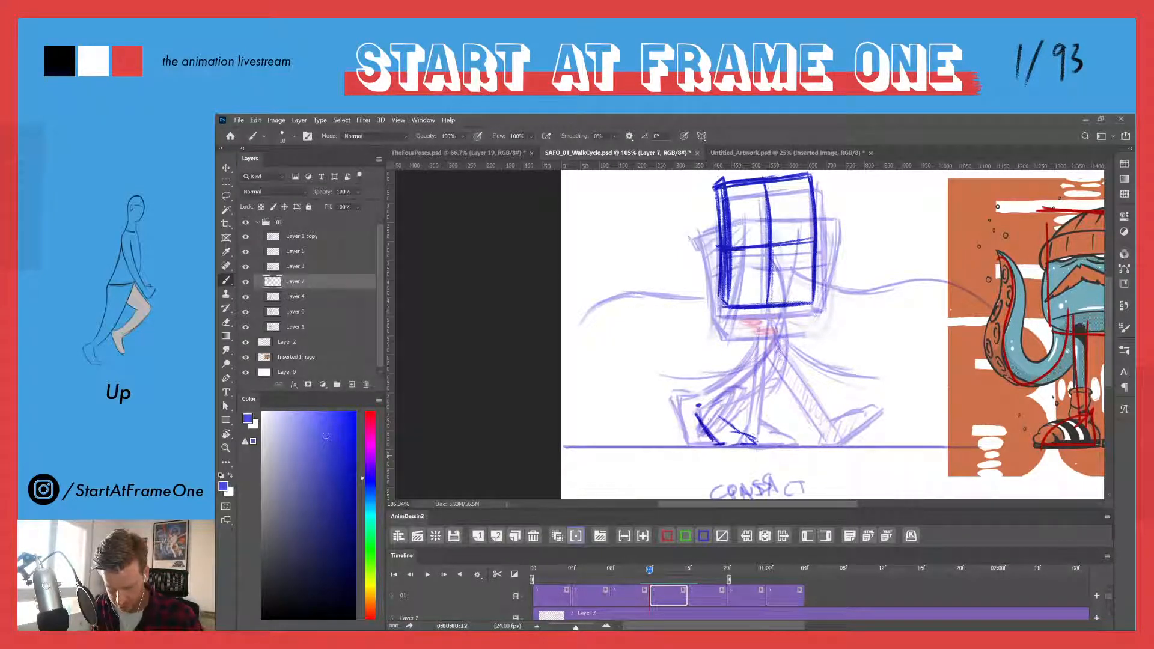
left_click(557, 536)
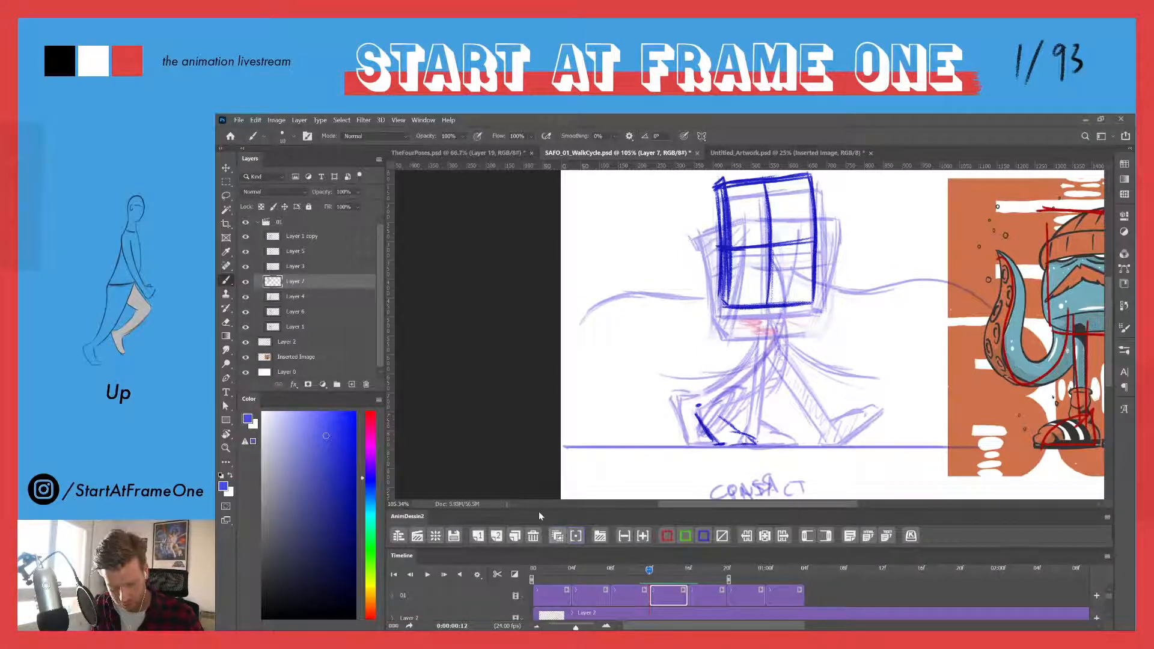
left_click_drag(718, 412, 733, 425)
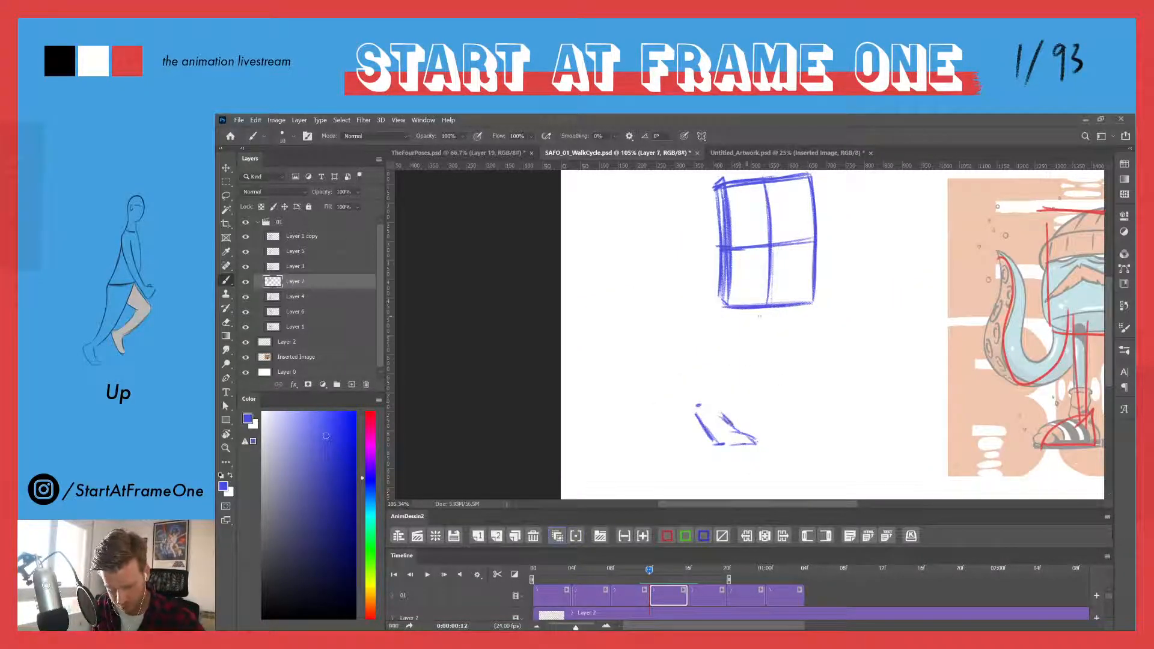
- Mark the back leg's slanting line below the up-pose box and shade the box's bottom face in red
left_click_drag(775, 308, 736, 385)
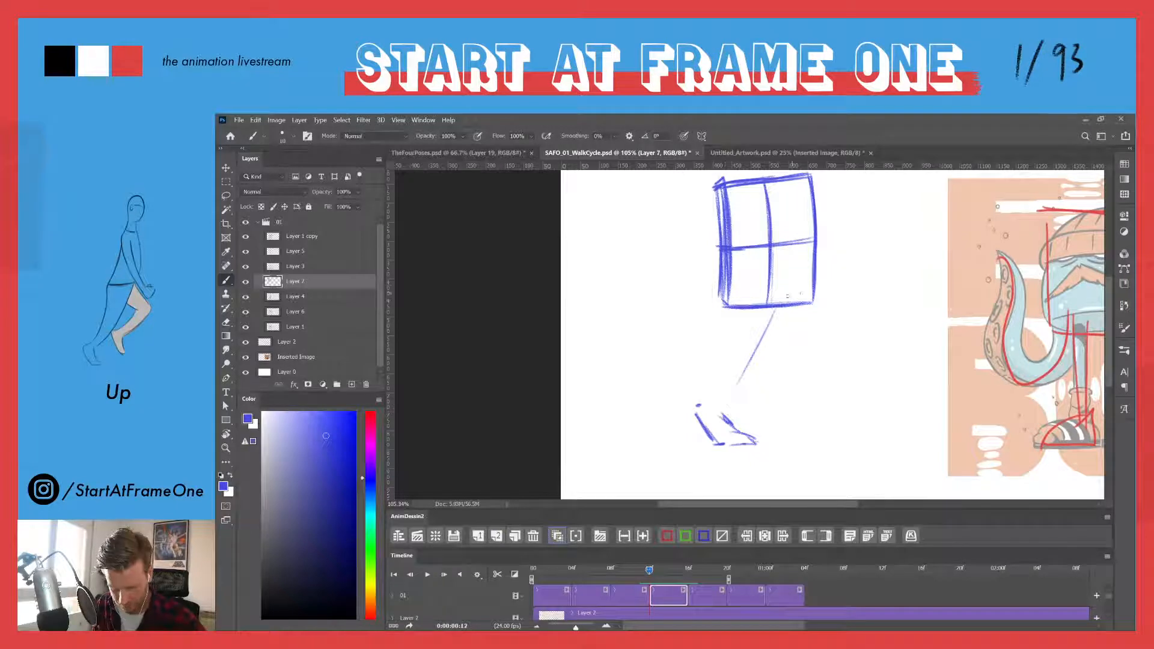
left_click(371, 414)
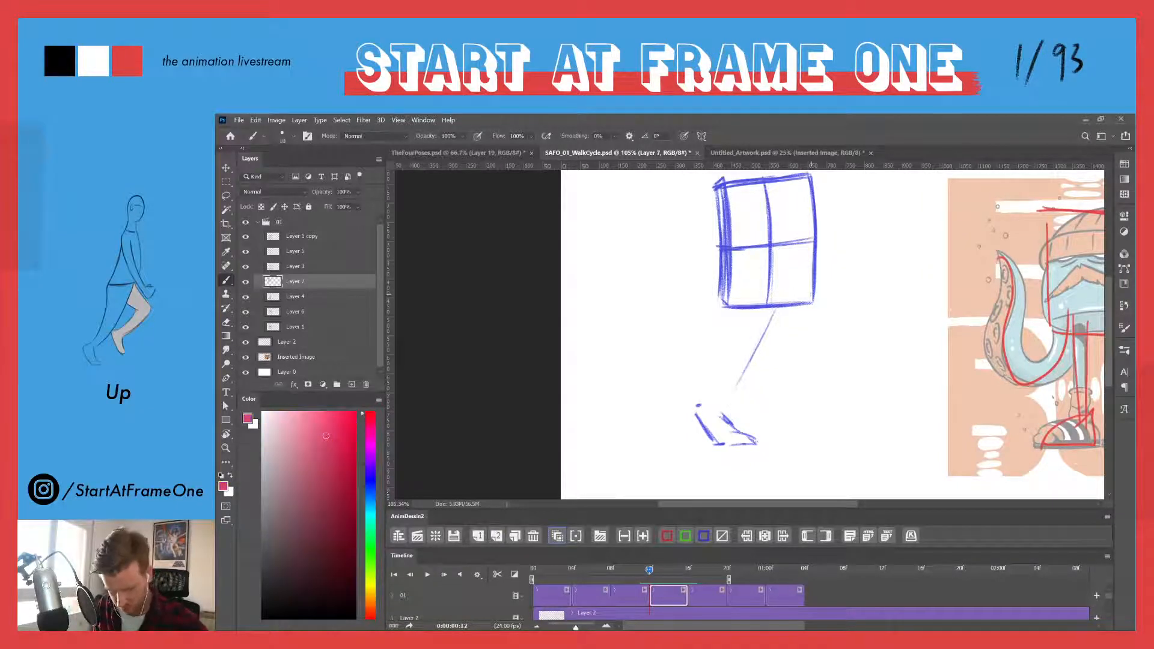
mouse_move(813, 298)
left_mouse_down()
mouse_move(727, 296)
mouse_move(796, 299)
mouse_move(746, 296)
mouse_move(769, 299)
left_mouse_up()
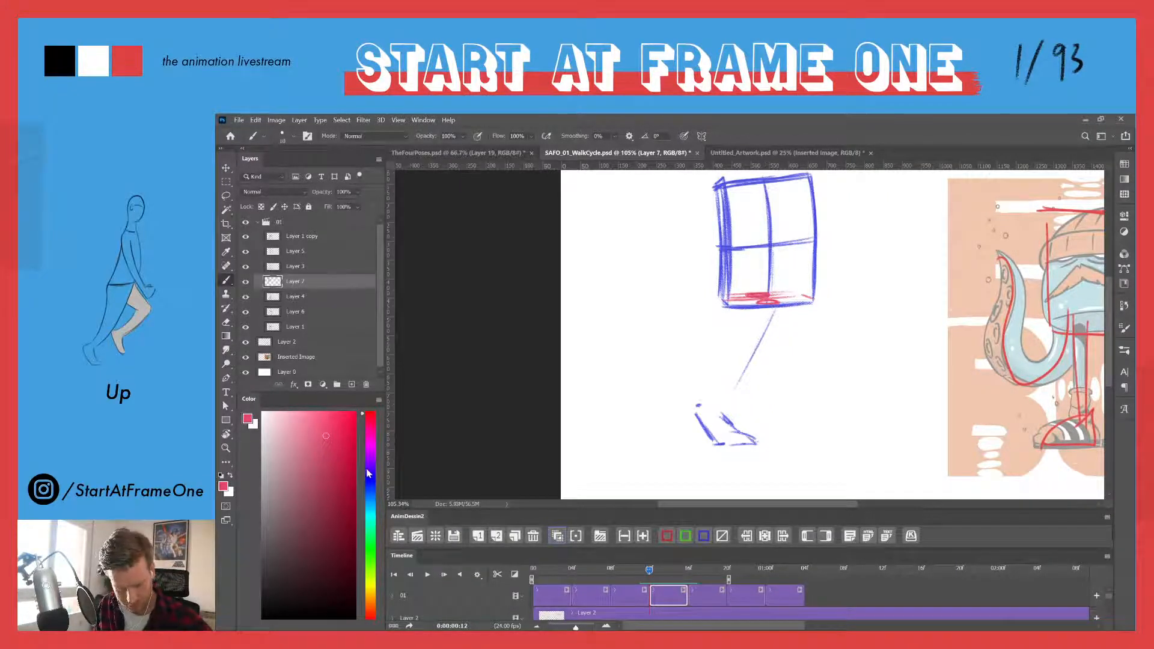
- Draw the up pose's back leg in blue as two long edges from the box's underside to the raised heel
left_click(367, 480)
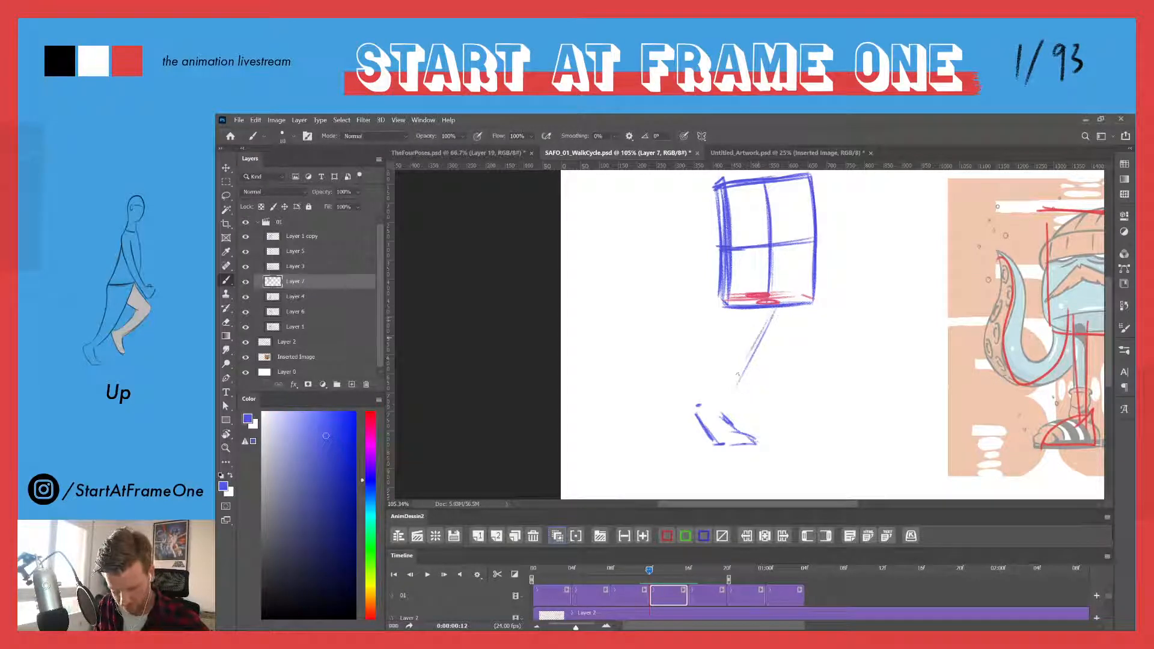
left_click_drag(649, 570, 649, 571)
mouse_move(775, 305)
left_mouse_down()
mouse_move(717, 413)
mouse_move(733, 430)
mouse_move(712, 399)
mouse_move(759, 326)
left_mouse_up()
left_click_drag(729, 378, 759, 310)
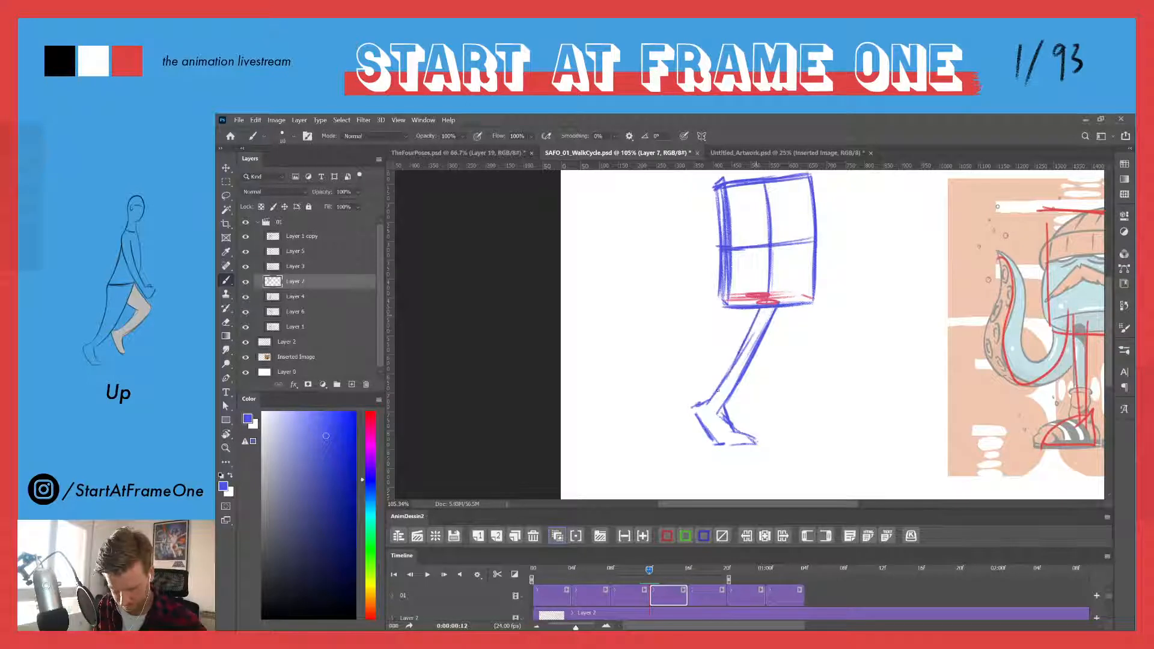
left_click_drag(711, 399, 756, 313)
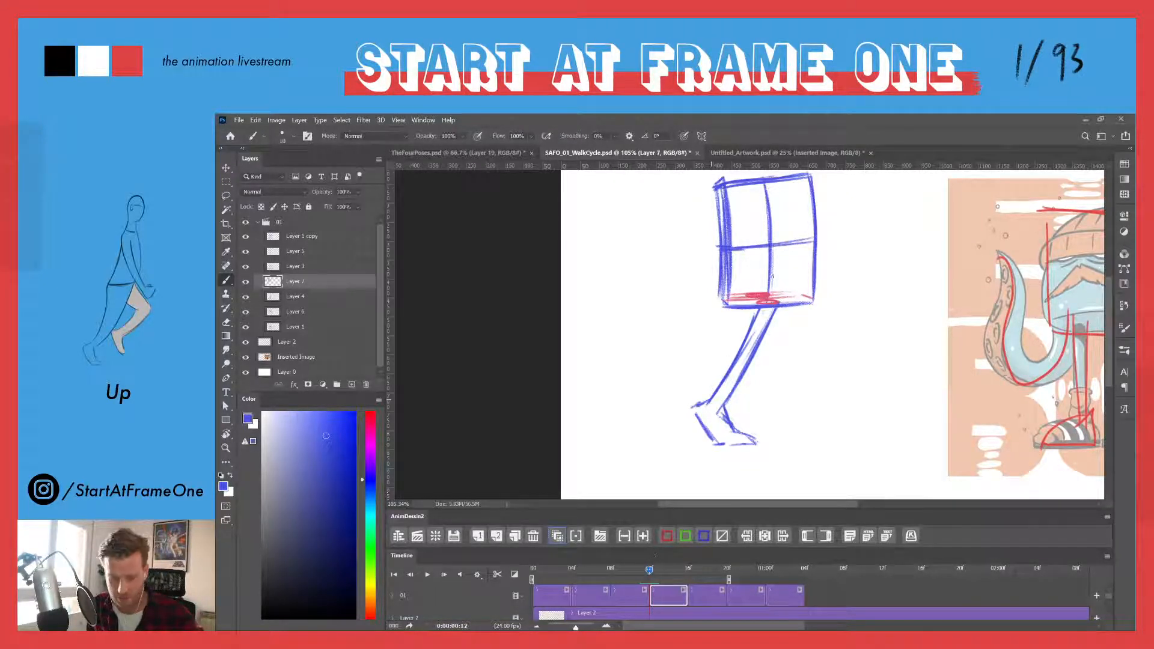
- Draw the up pose's bent front leg as two parallel curves bulging forward from the hip and back at the shin
mouse_move(781, 308)
left_mouse_down()
mouse_move(820, 356)
mouse_move(810, 332)
mouse_move(818, 345)
mouse_move(799, 399)
left_mouse_up()
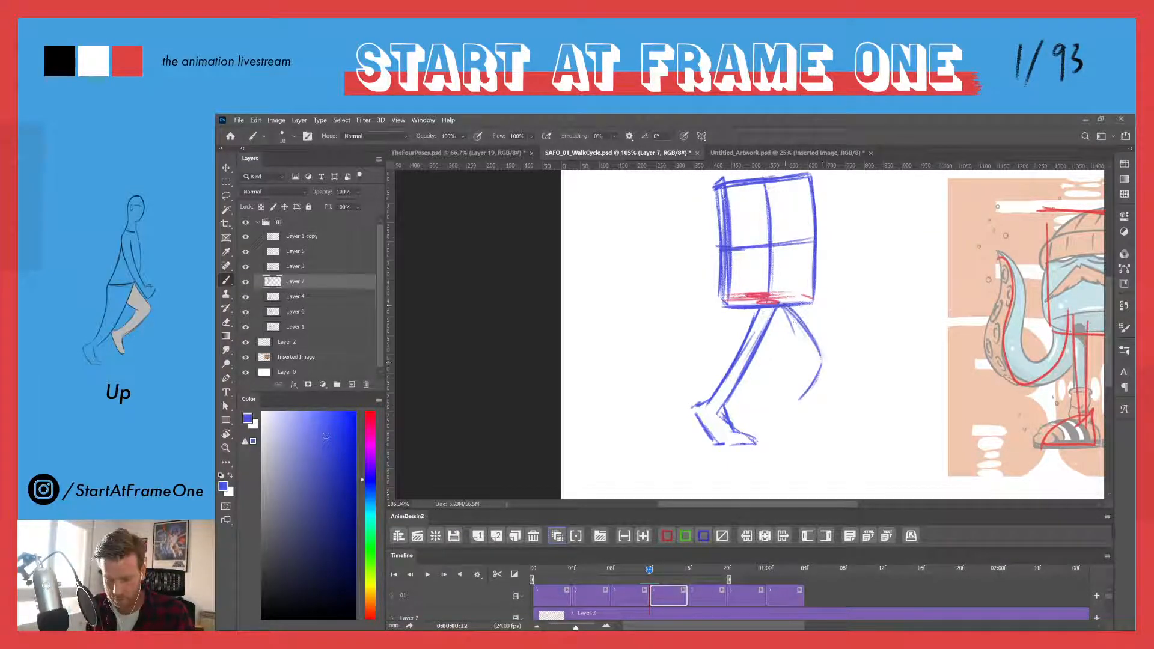
left_click_drag(789, 306, 817, 382)
left_click_drag(812, 329, 805, 395)
left_click_drag(792, 305, 818, 391)
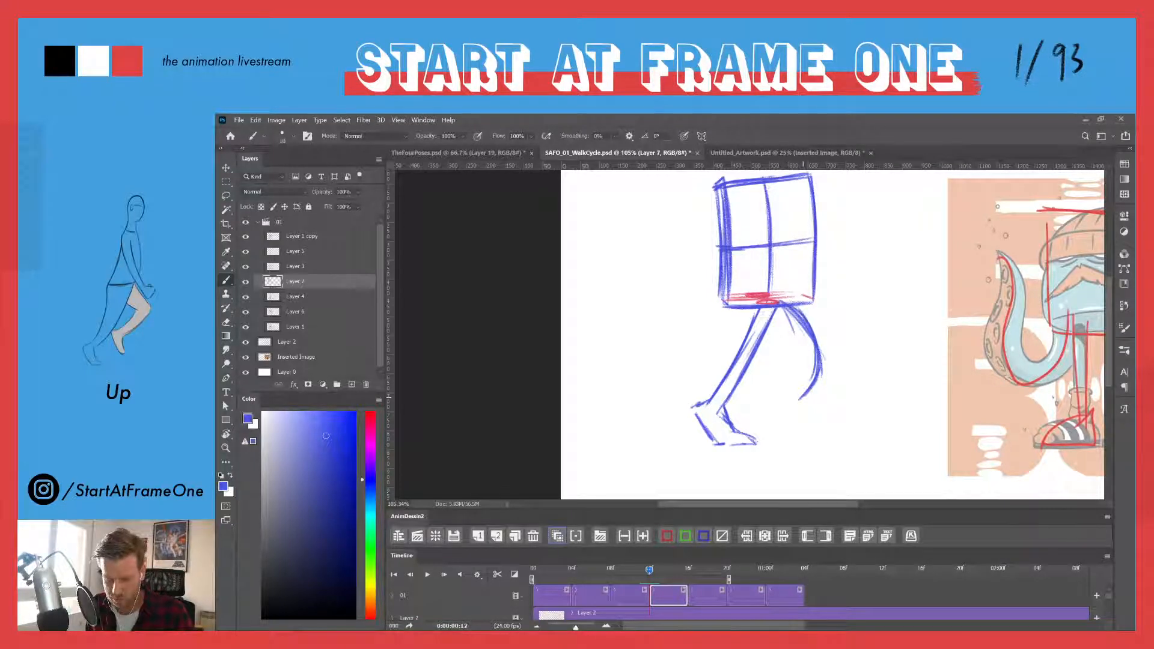
mouse_move(778, 312)
left_mouse_down()
mouse_move(804, 362)
mouse_move(792, 388)
left_mouse_up()
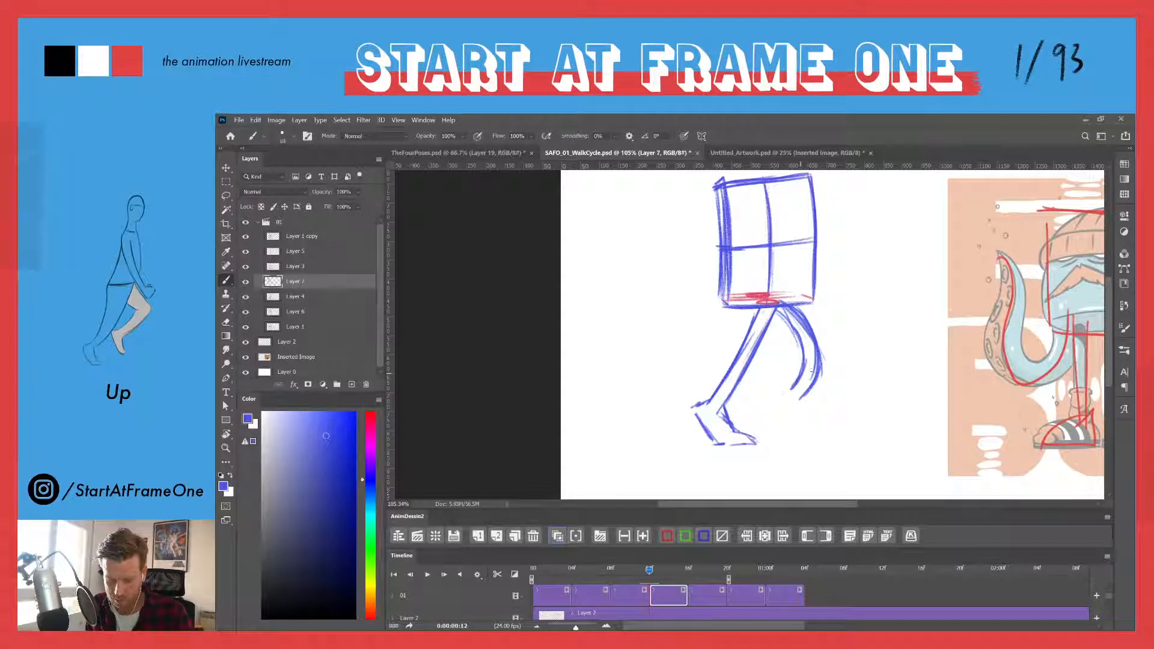
- Add the hanging, downward-pointing foot to the bent front leg, and hatch its sole and the whole leg
mouse_move(771, 440)
left_mouse_down()
mouse_move(788, 398)
mouse_move(767, 437)
left_mouse_up()
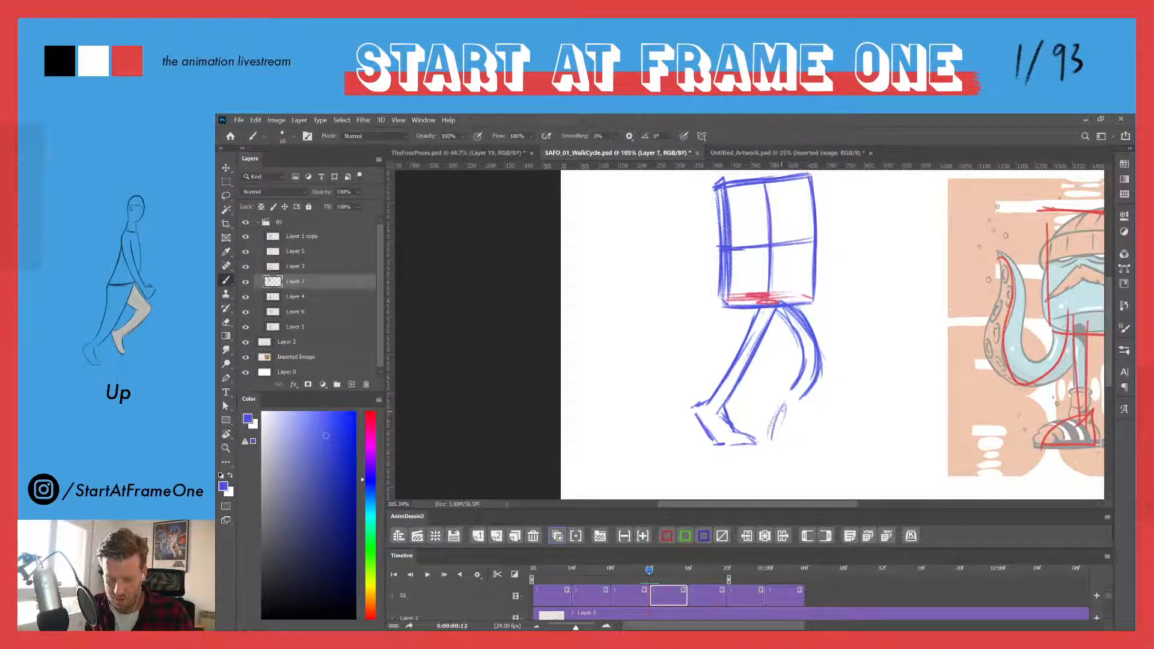
left_click_drag(787, 394, 768, 440)
mouse_move(779, 395)
left_mouse_down()
mouse_move(790, 391)
mouse_move(771, 438)
left_mouse_up()
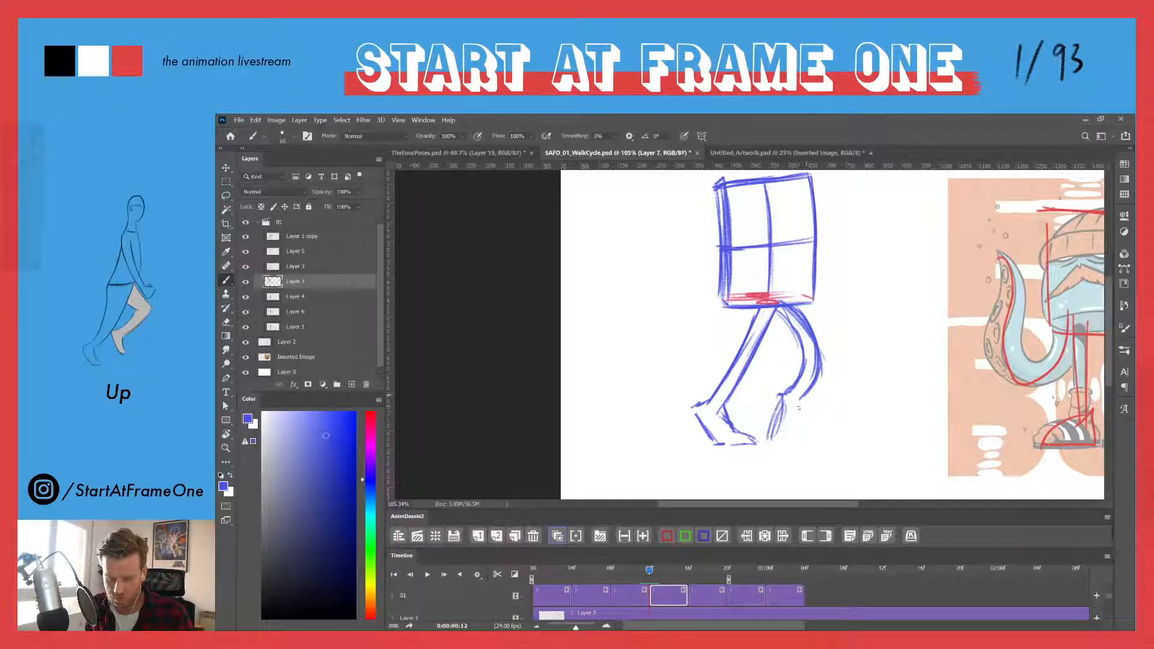
mouse_move(807, 394)
left_mouse_down()
mouse_move(788, 430)
mouse_move(773, 406)
mouse_move(765, 435)
left_mouse_up()
left_click_drag(781, 394, 763, 442)
mouse_move(810, 390)
left_mouse_down()
mouse_move(789, 430)
mouse_move(766, 444)
left_mouse_up()
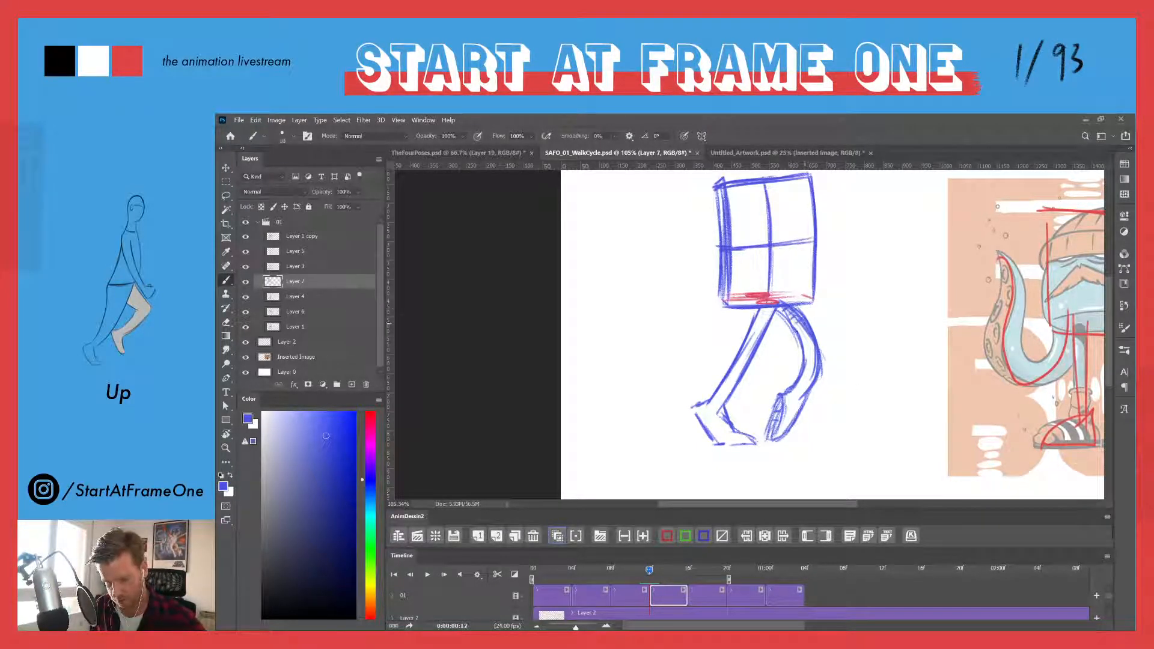
mouse_move(796, 324)
left_mouse_down()
mouse_move(814, 362)
mouse_move(782, 395)
mouse_move(783, 421)
left_mouse_up()
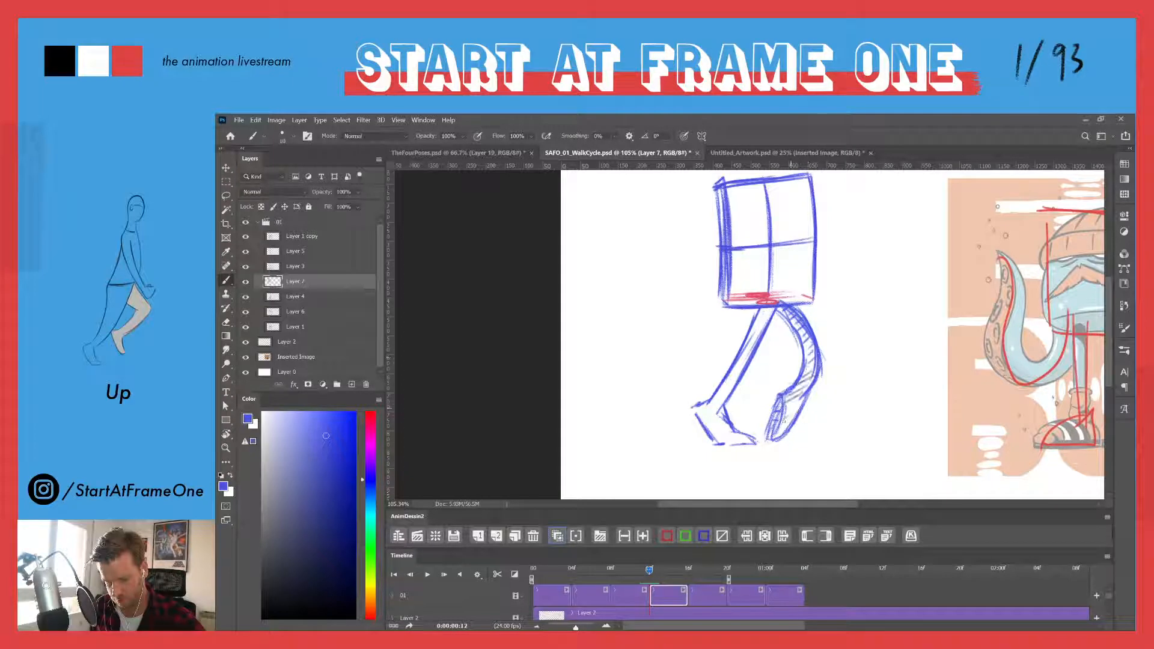
- Trace the horizontal ground line under the up pose from the onion skin, and check the pose against its neighbouring frames
left_click_drag(635, 574, 649, 571)
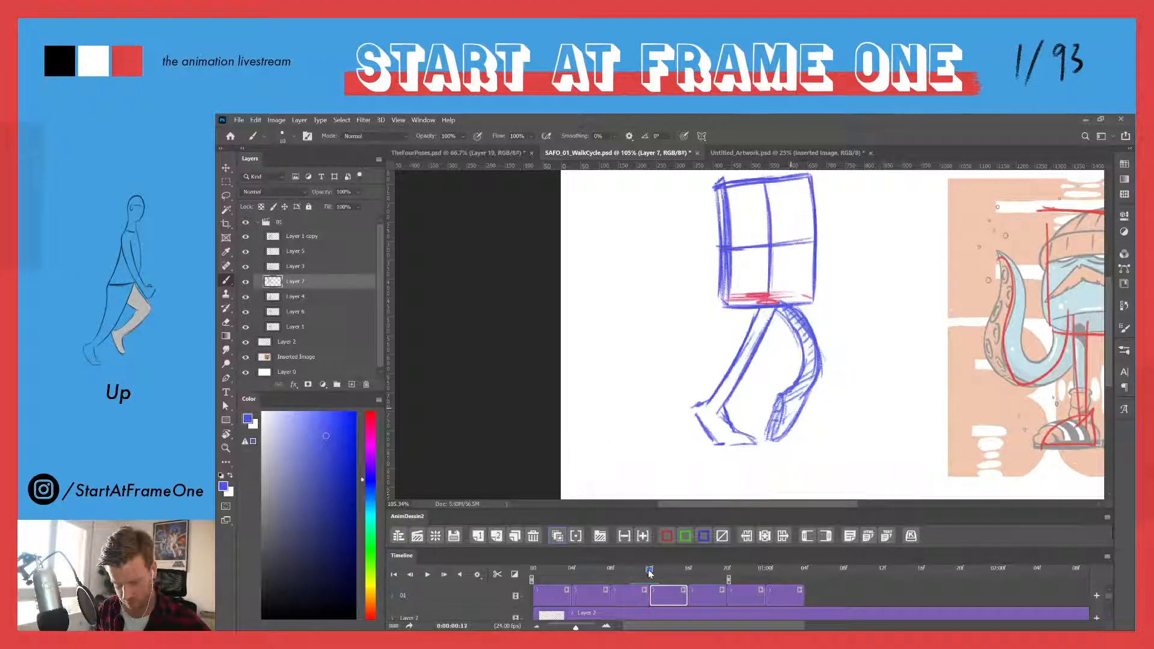
left_click(555, 535)
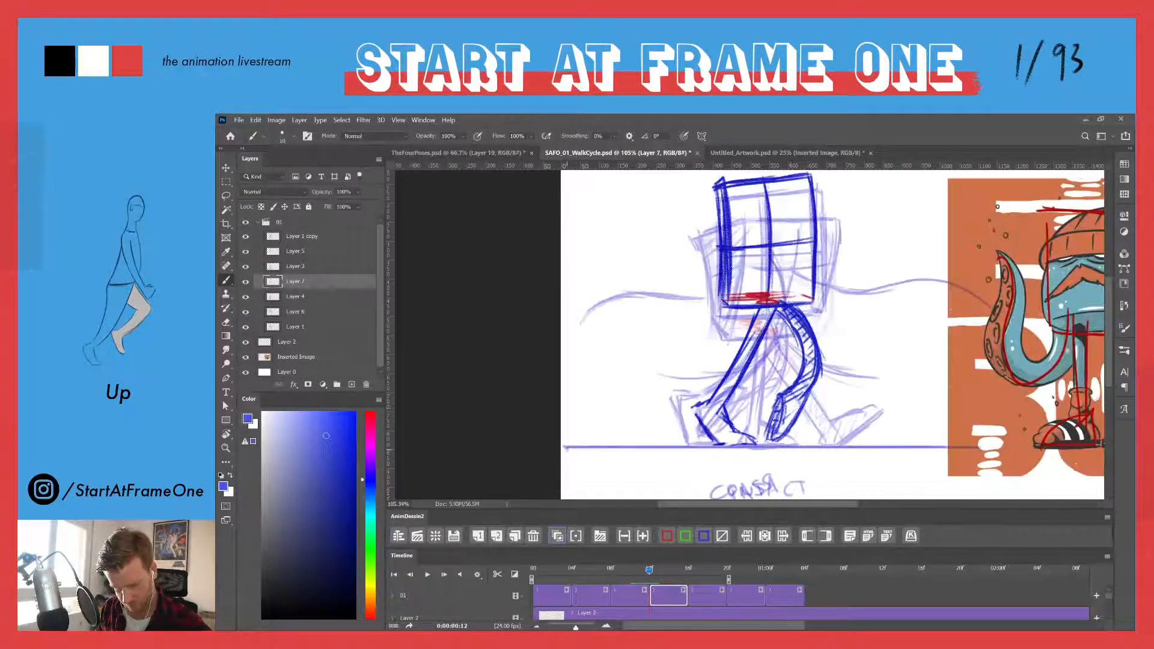
left_click_drag(565, 447, 961, 448)
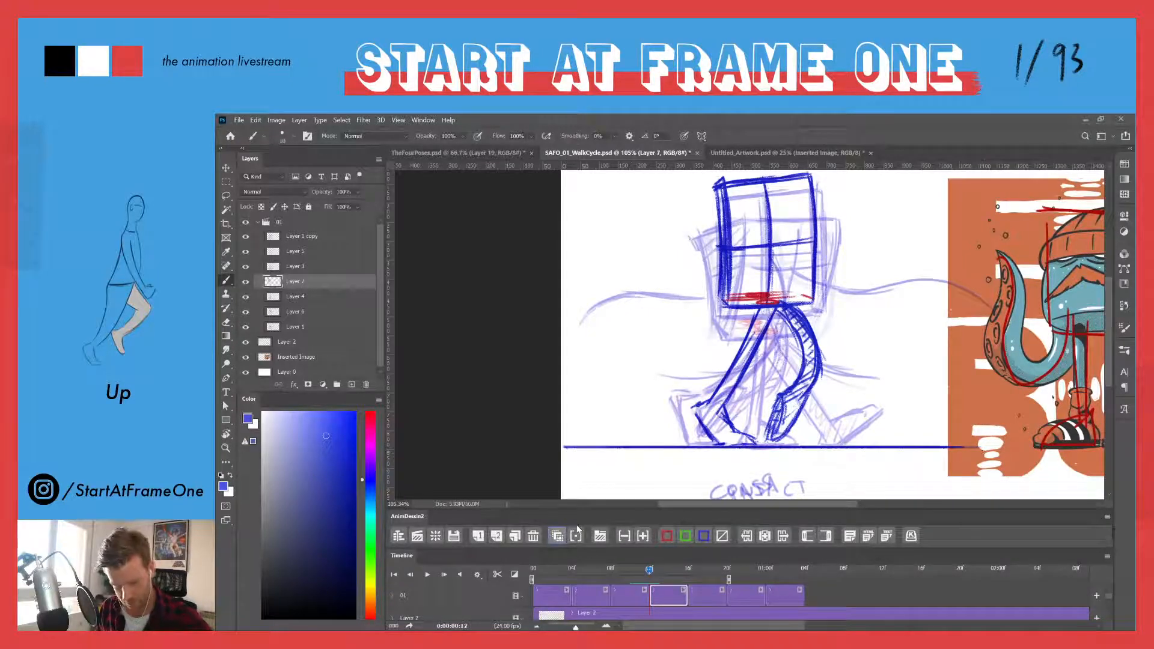
left_click(575, 533)
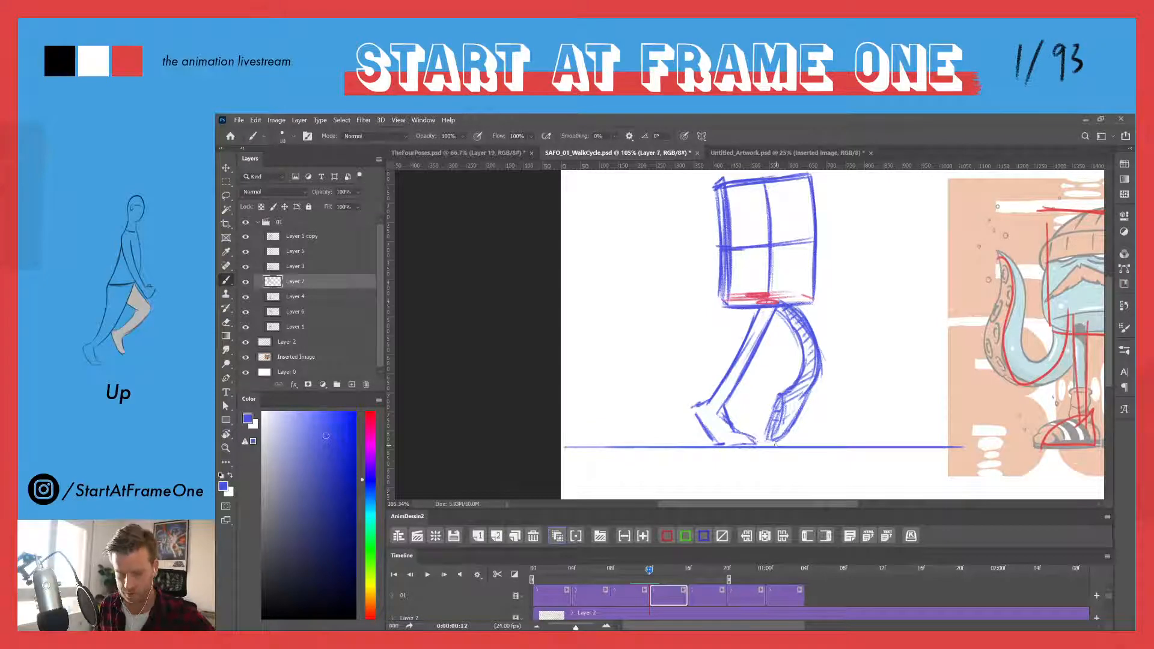
mouse_move(647, 574)
left_mouse_down()
mouse_move(626, 572)
mouse_move(658, 571)
mouse_move(581, 568)
mouse_move(660, 573)
mouse_move(614, 578)
mouse_move(649, 572)
left_mouse_up()
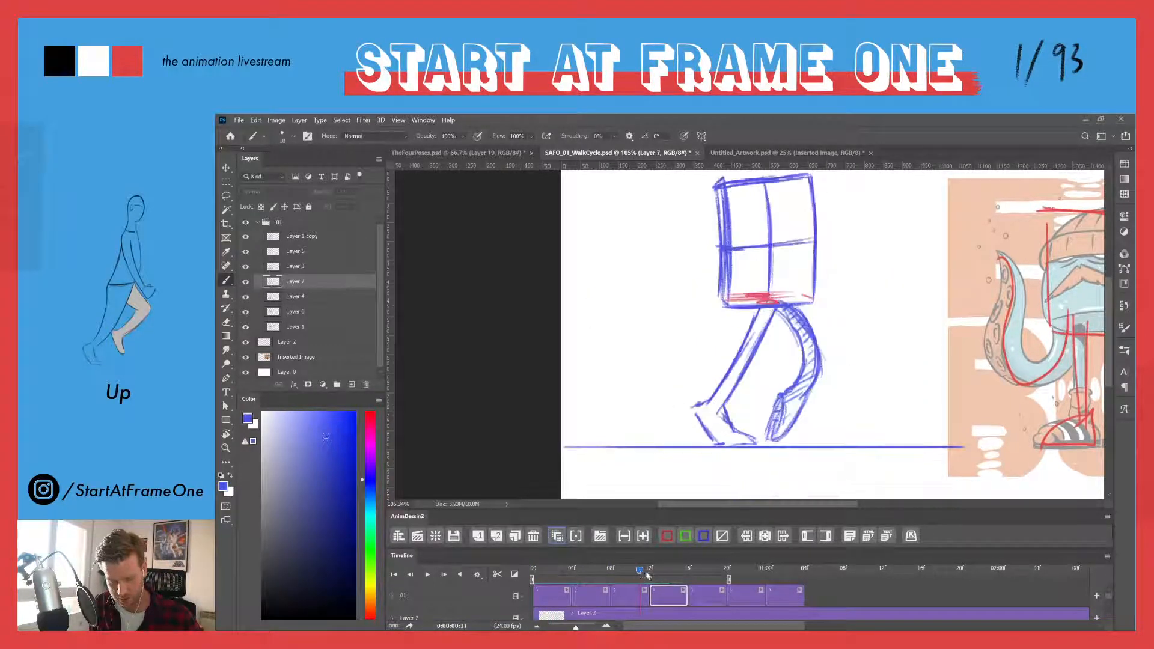
left_click(575, 533)
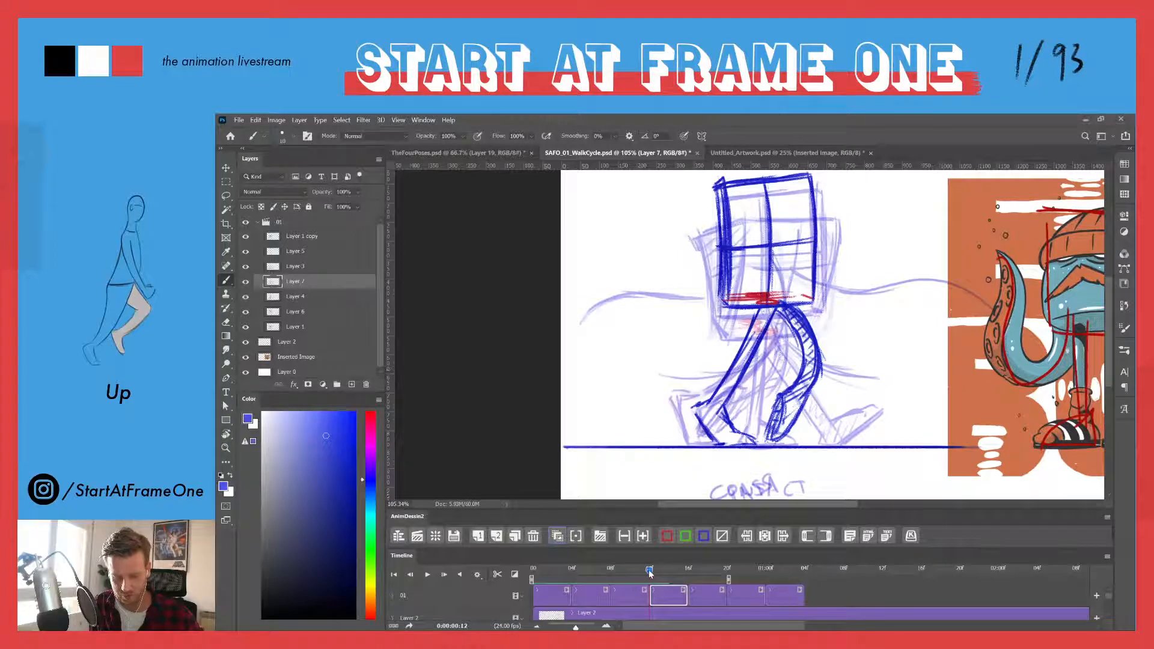
left_click_drag(648, 570, 649, 570)
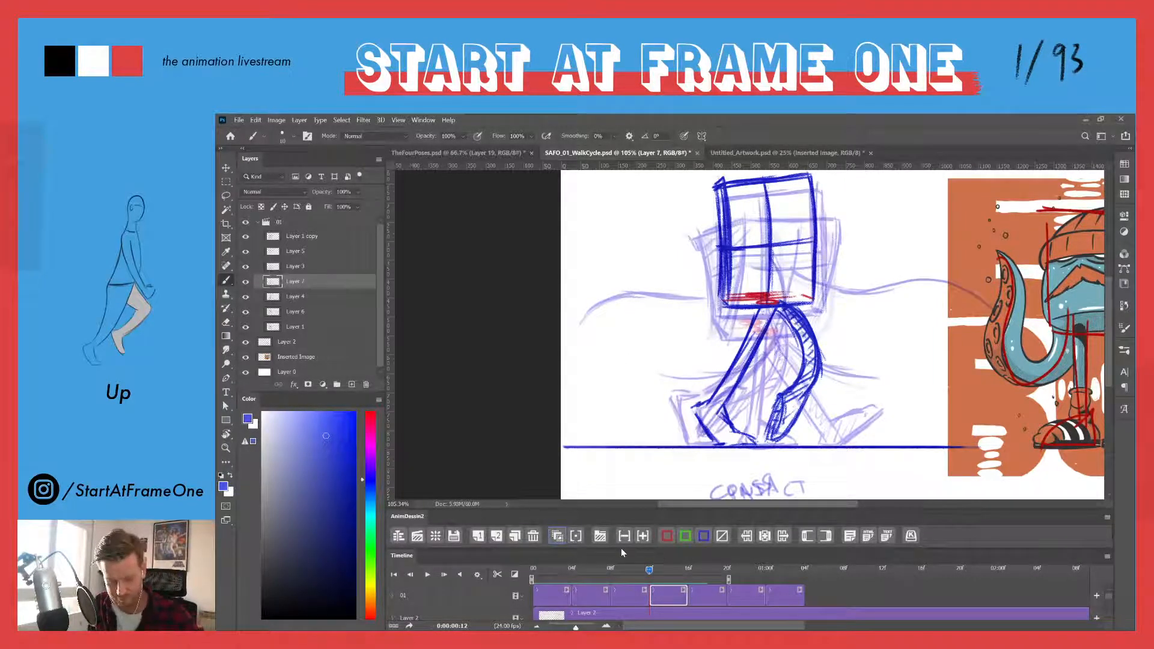
left_click(558, 531)
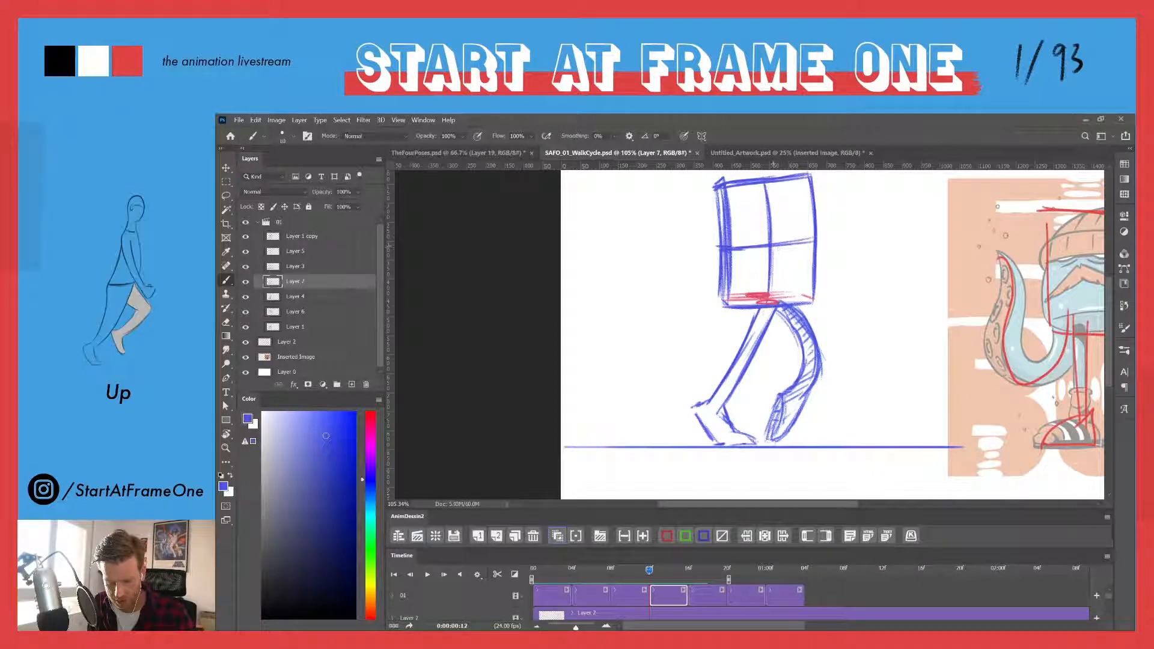
- Try a tentacle arm curving from the box's centre out past its right edge and back down behind the bent leg
left_click_drag(657, 568, 680, 568)
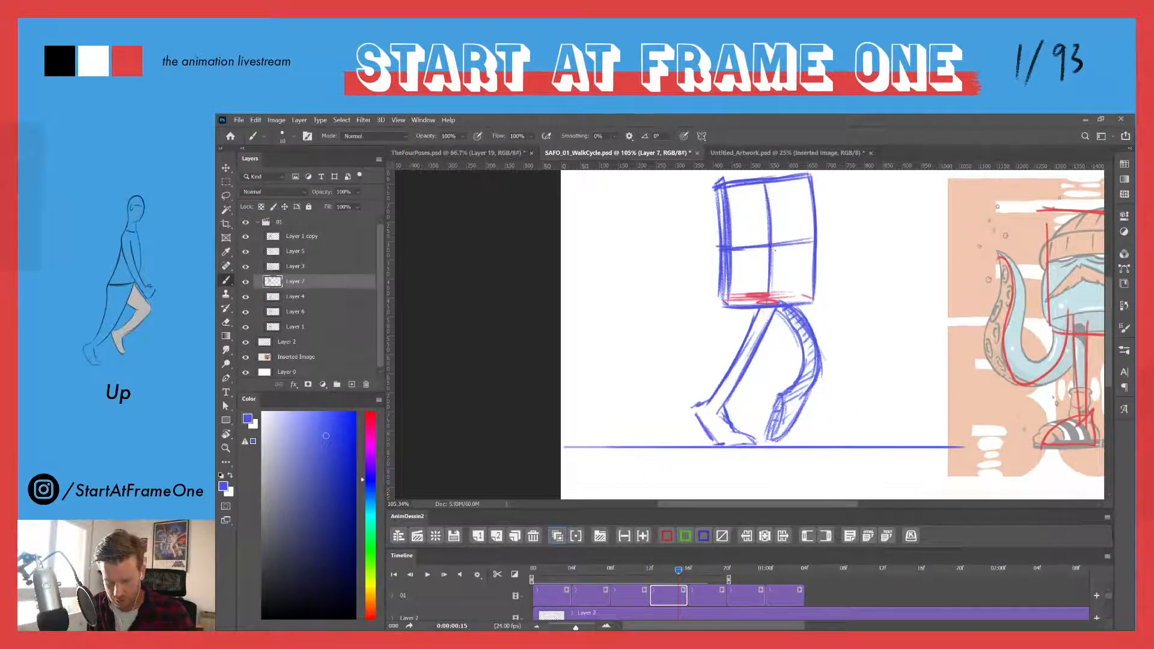
mouse_move(775, 246)
left_mouse_down()
mouse_move(811, 264)
mouse_move(859, 326)
mouse_move(823, 368)
mouse_move(757, 383)
left_mouse_up()
left_click_drag(852, 305, 805, 377)
mouse_move(791, 245)
left_mouse_down()
mouse_move(846, 300)
mouse_move(821, 314)
left_mouse_up()
left_click_drag(759, 383, 793, 376)
left_click_drag(854, 297, 822, 361)
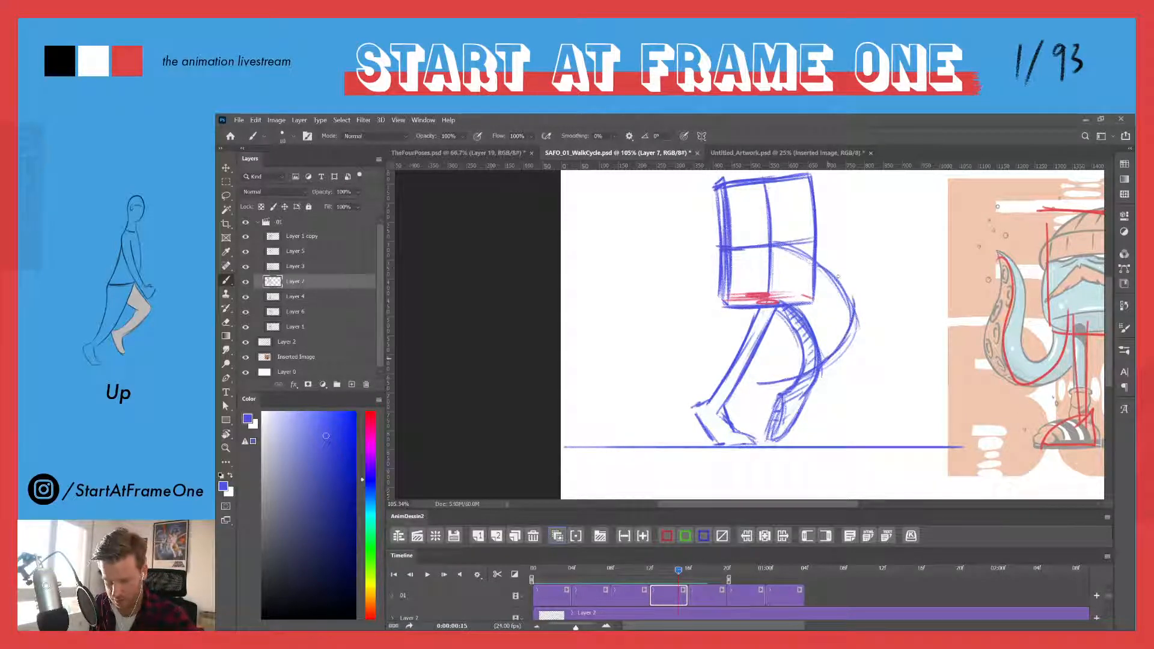
mouse_move(667, 571)
left_mouse_down()
mouse_move(632, 570)
mouse_move(706, 569)
mouse_move(633, 571)
mouse_move(678, 569)
left_mouse_up()
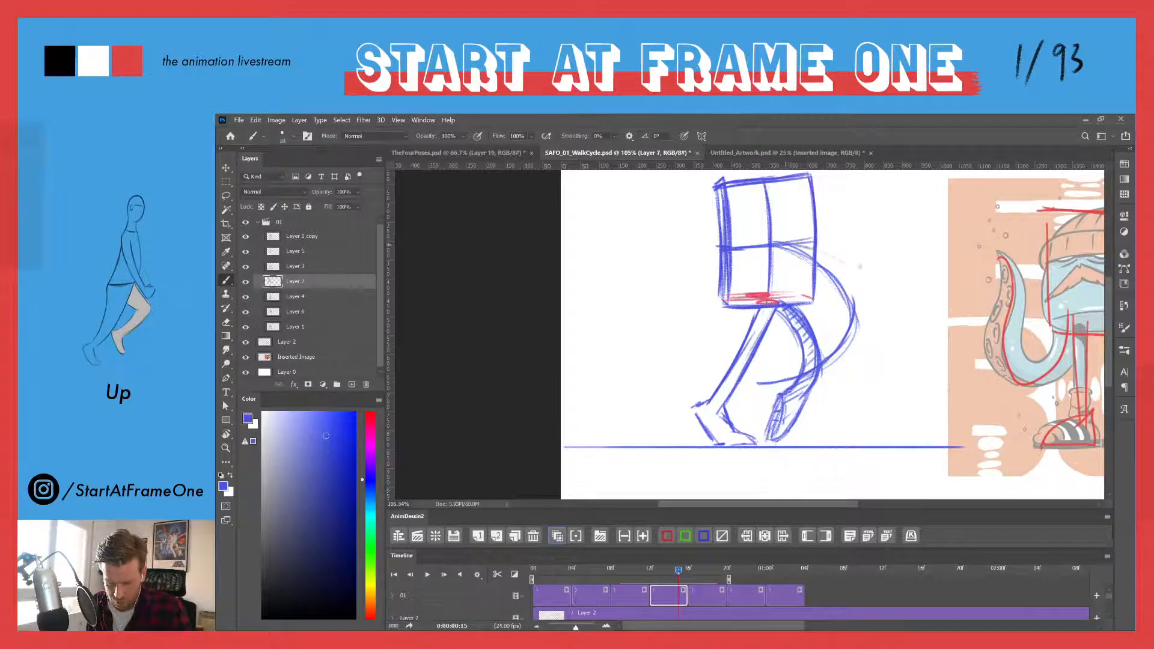
- Draw a wider right tentacle arm arcing well out from the box and curling back below, and erase the first, tighter arm
mouse_move(816, 247)
left_mouse_down()
mouse_move(908, 312)
mouse_move(872, 279)
mouse_move(916, 338)
left_mouse_up()
mouse_move(863, 373)
left_mouse_down()
mouse_move(910, 350)
mouse_move(912, 314)
left_mouse_up()
mouse_move(800, 243)
left_mouse_down()
mouse_move(859, 264)
mouse_move(914, 324)
mouse_move(916, 338)
mouse_move(909, 329)
mouse_move(855, 377)
left_mouse_up()
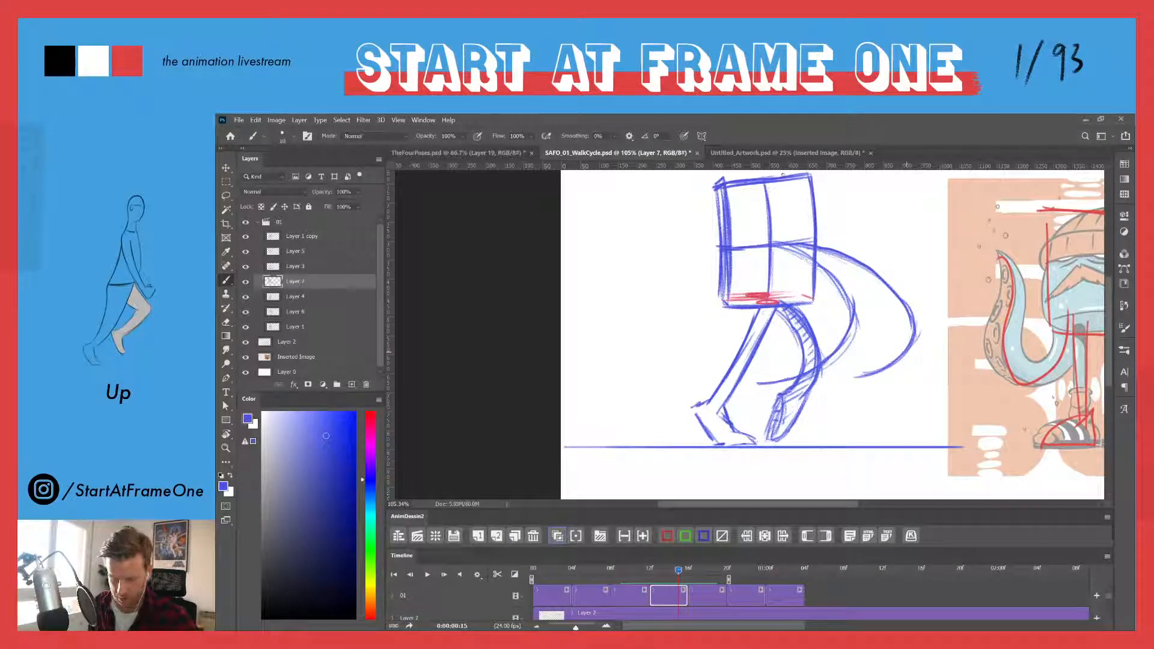
key("e")
mouse_move(801, 254)
left_mouse_down()
mouse_move(833, 287)
mouse_move(827, 263)
mouse_move(847, 336)
mouse_move(830, 374)
mouse_move(793, 356)
mouse_move(786, 379)
mouse_move(761, 384)
mouse_move(833, 348)
mouse_move(830, 383)
mouse_move(840, 357)
mouse_move(843, 288)
mouse_move(830, 265)
mouse_move(794, 255)
mouse_move(823, 267)
mouse_move(841, 297)
mouse_move(843, 352)
mouse_move(842, 317)
mouse_move(832, 364)
mouse_move(784, 380)
left_mouse_up()
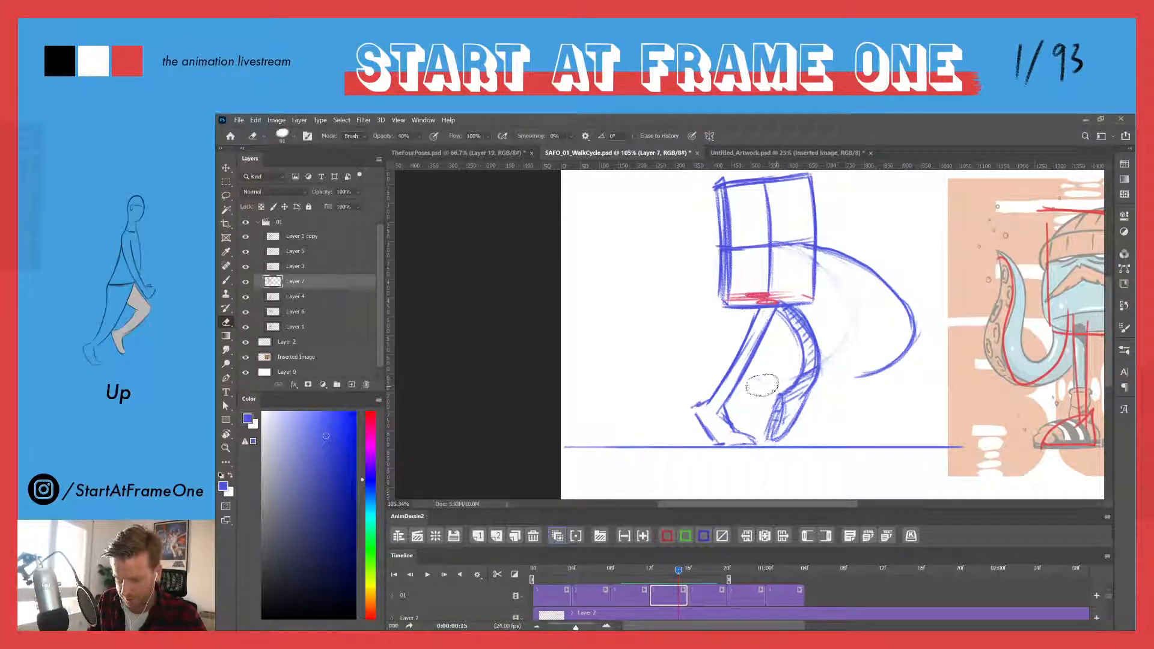
key("b")
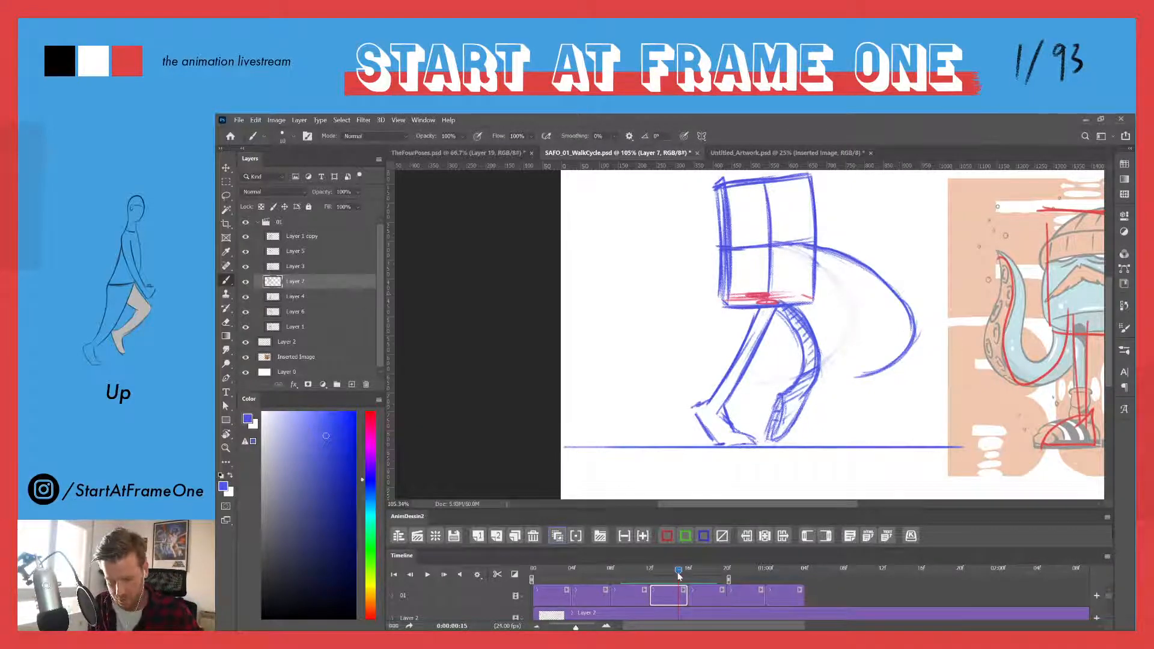
- Draw the left tentacle arm sweeping out and down from the box's left edge, hooking back inward, and reinforce its curve
mouse_move(678, 575)
left_mouse_down()
mouse_move(691, 574)
mouse_move(678, 572)
left_mouse_up()
mouse_move(715, 279)
left_mouse_down()
mouse_move(625, 329)
mouse_move(621, 347)
mouse_move(664, 358)
left_mouse_up()
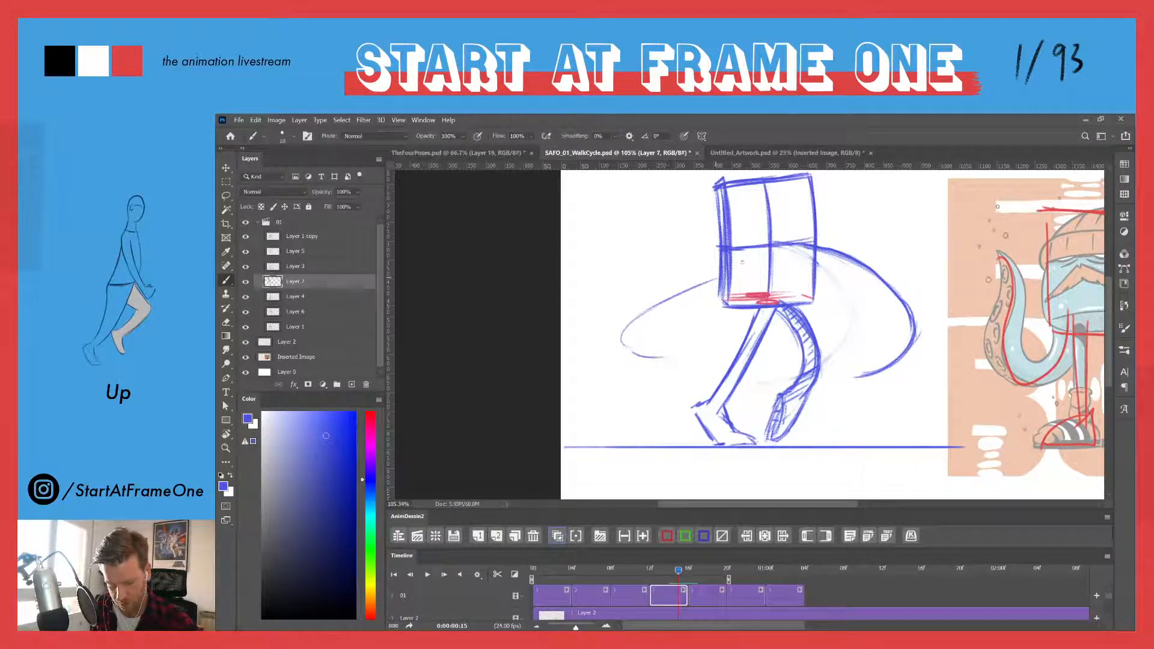
left_click_drag(704, 277, 636, 332)
mouse_move(670, 297)
left_mouse_down()
mouse_move(663, 362)
mouse_move(630, 352)
mouse_move(716, 271)
mouse_move(632, 354)
mouse_move(697, 361)
left_mouse_up()
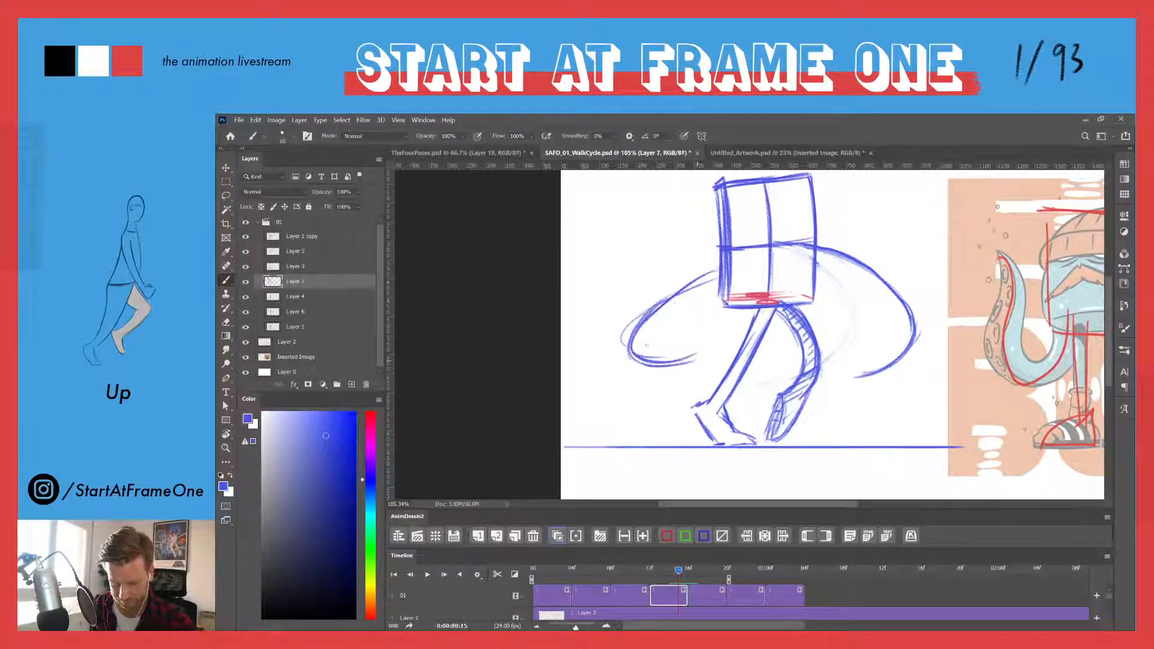
left_click_drag(718, 268, 643, 319)
left_click_drag(690, 286, 624, 353)
left_click_drag(625, 353, 691, 365)
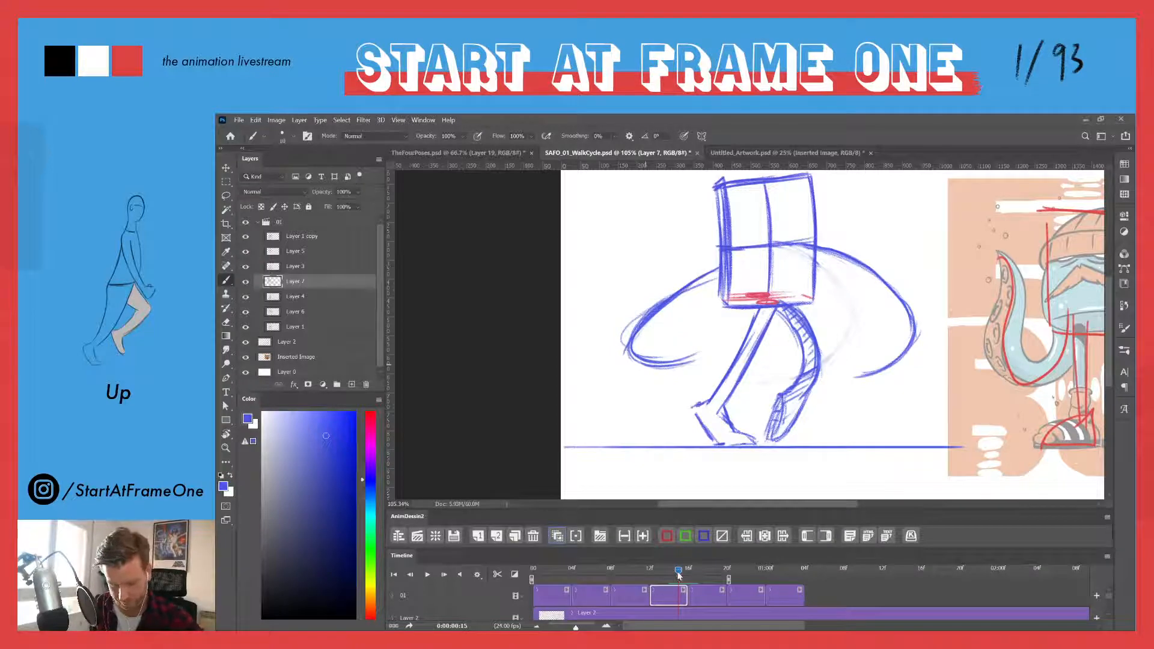
- Extend the timeline's work area end to 01:00f and play the walk cycle
left_click_drag(677, 576, 727, 574)
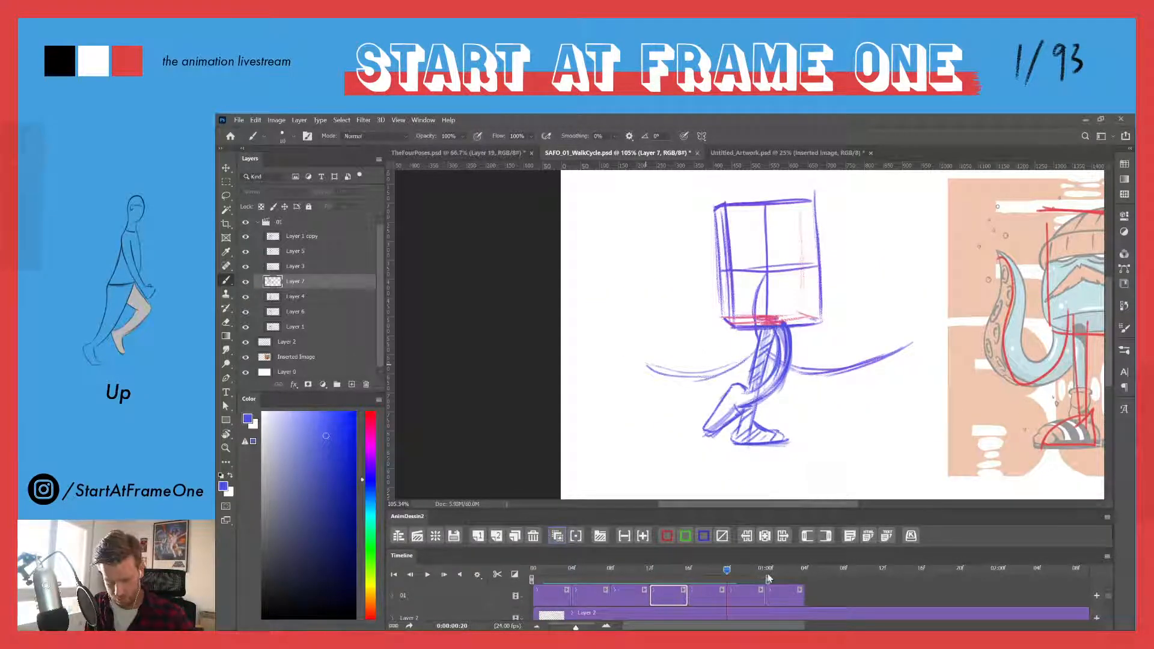
key("space")
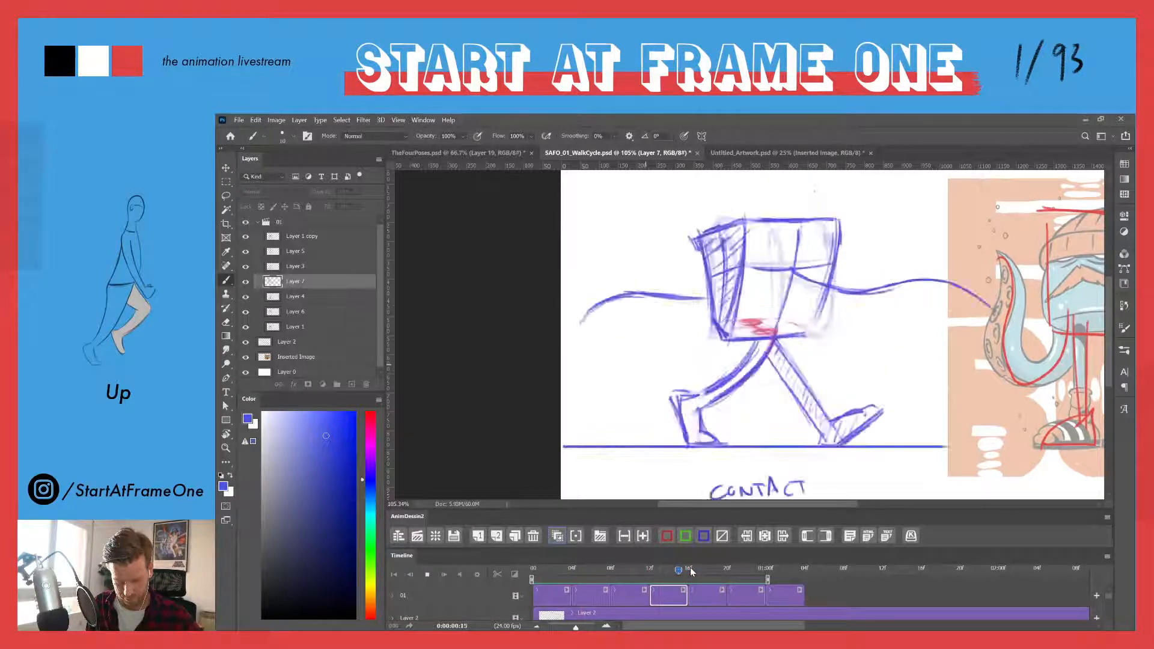
- Replay the walk cycle from the first frame to check its motion
key("space")
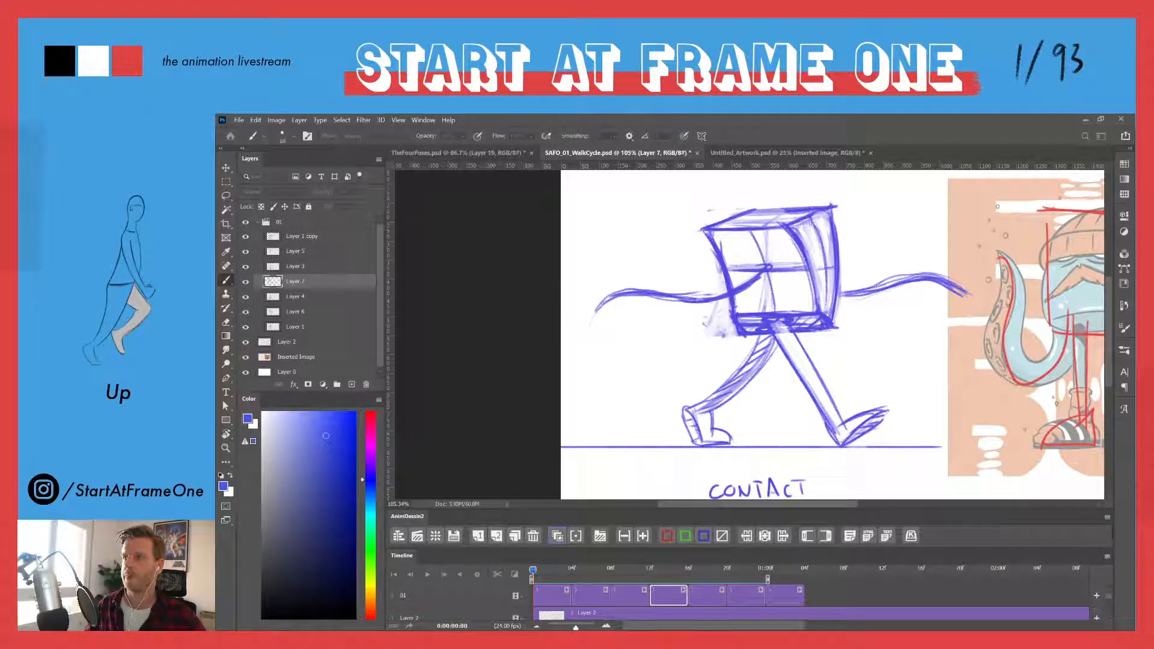
left_click(533, 571)
key("space")
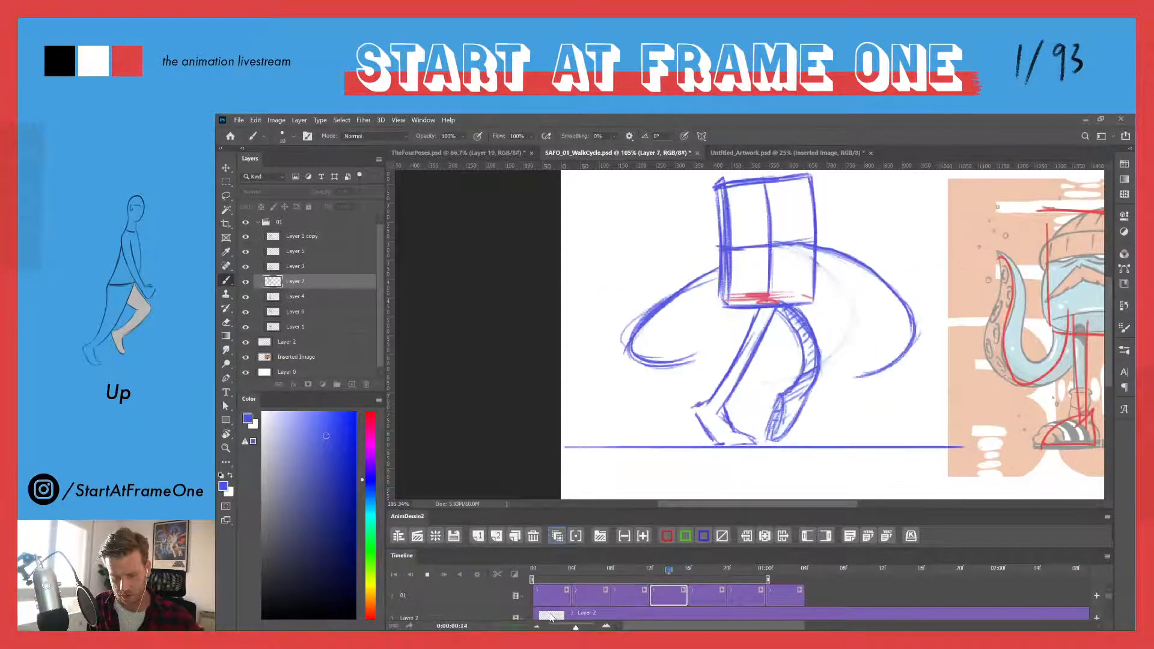
key("space")
- Write the label "DOWN" below the character on the down pose drawing at frame 4
left_click_drag(536, 571, 574, 571)
left_click(591, 598)
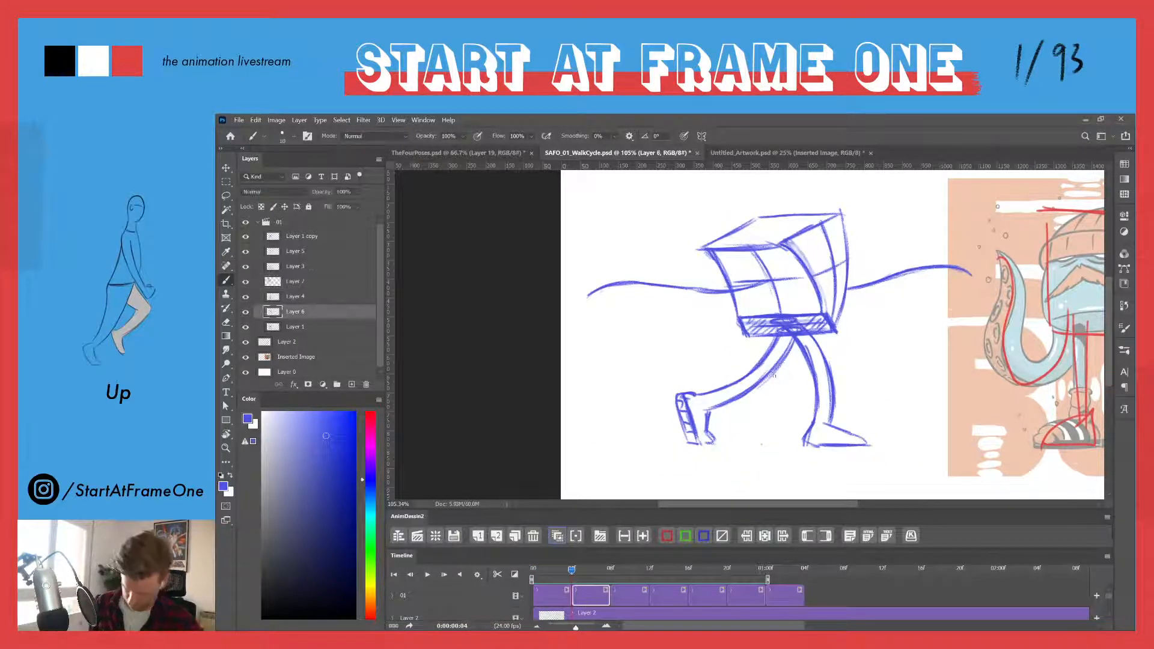
left_click_drag(728, 477, 771, 482)
- Write the label "UP" below the character on the up pose drawing at frame 12
left_click(610, 570)
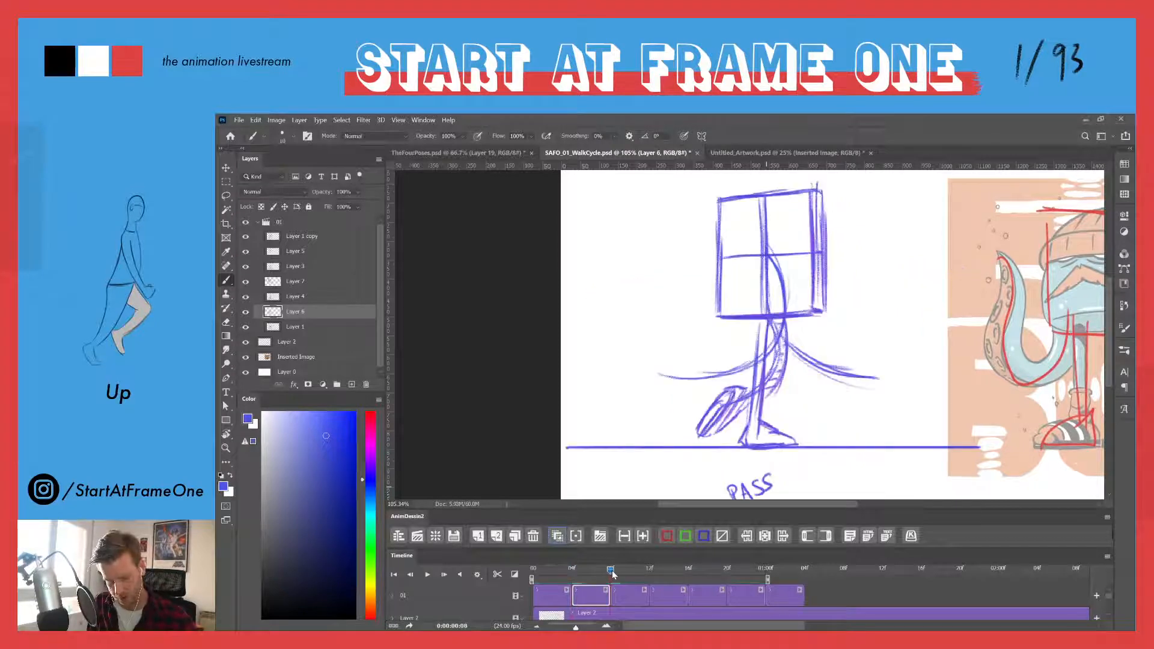
left_click(648, 569)
left_click(663, 598)
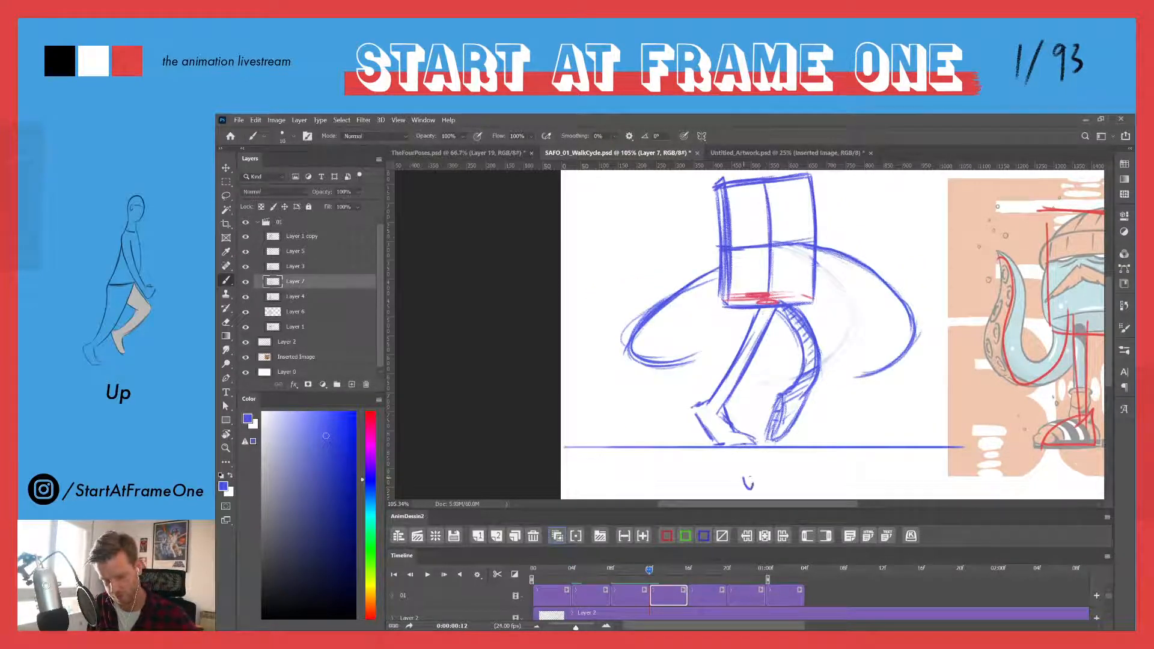
left_click_drag(752, 481, 752, 476)
left_click_drag(759, 490, 757, 474)
- Write the label "PASS" below the second pass pose, the drawing after the second contact, and play the cycle
left_click(687, 569)
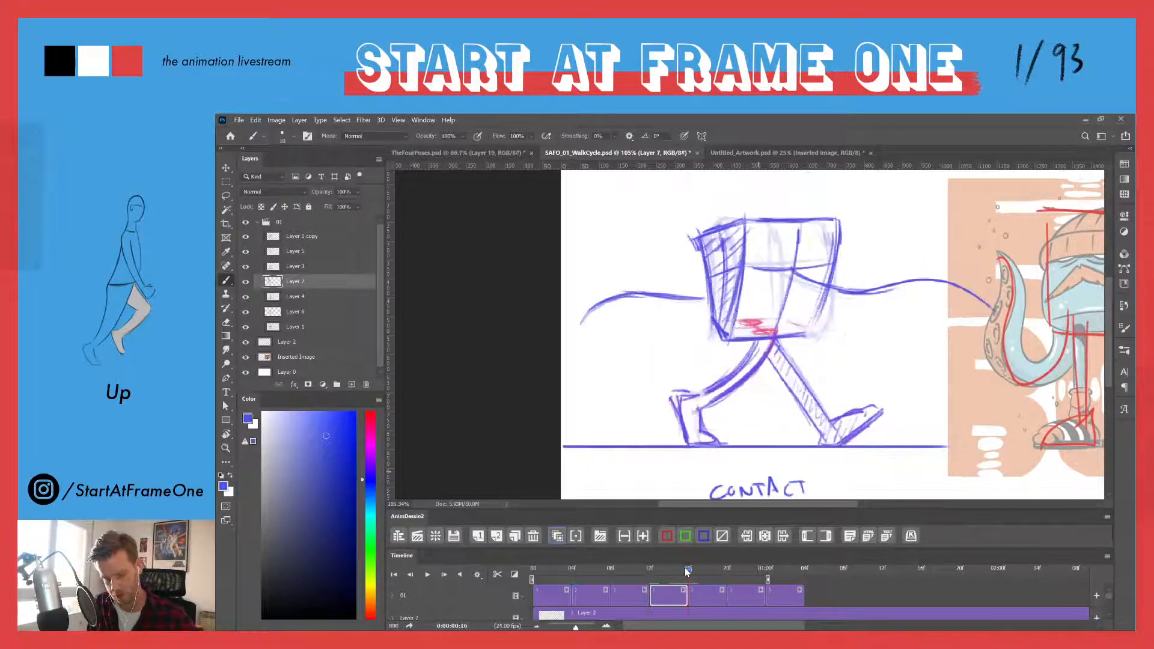
mouse_move(689, 571)
left_mouse_down()
mouse_move(757, 568)
mouse_move(737, 570)
left_mouse_up()
left_click(737, 595)
left_click_drag(738, 495, 758, 492)
key("space")
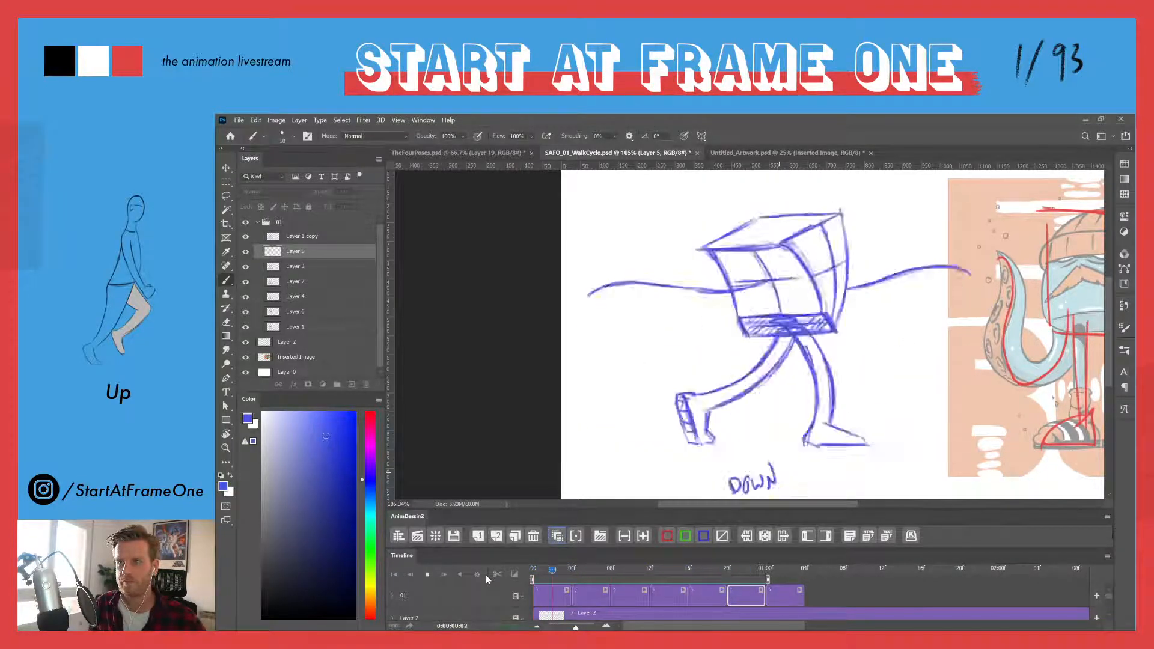
- Insert a blank drawing after the second contact pose and lengthen its exposure by two frames
mouse_move(705, 573)
left_mouse_down()
mouse_move(688, 574)
mouse_move(730, 569)
mouse_move(701, 567)
left_mouse_up()
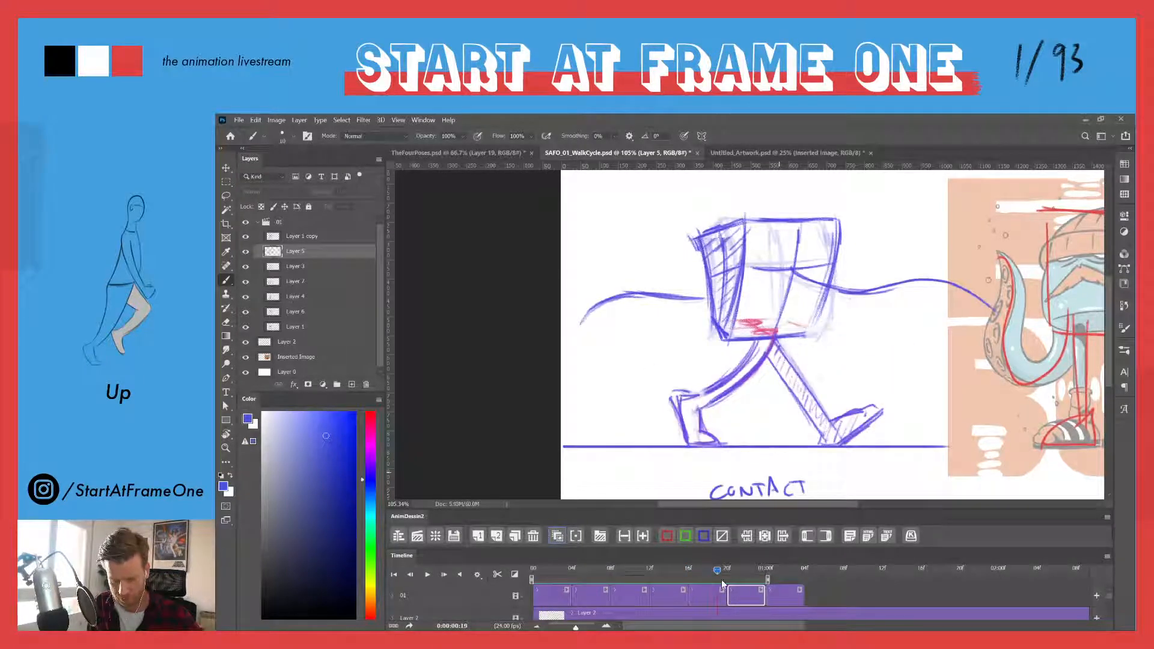
left_click(710, 593)
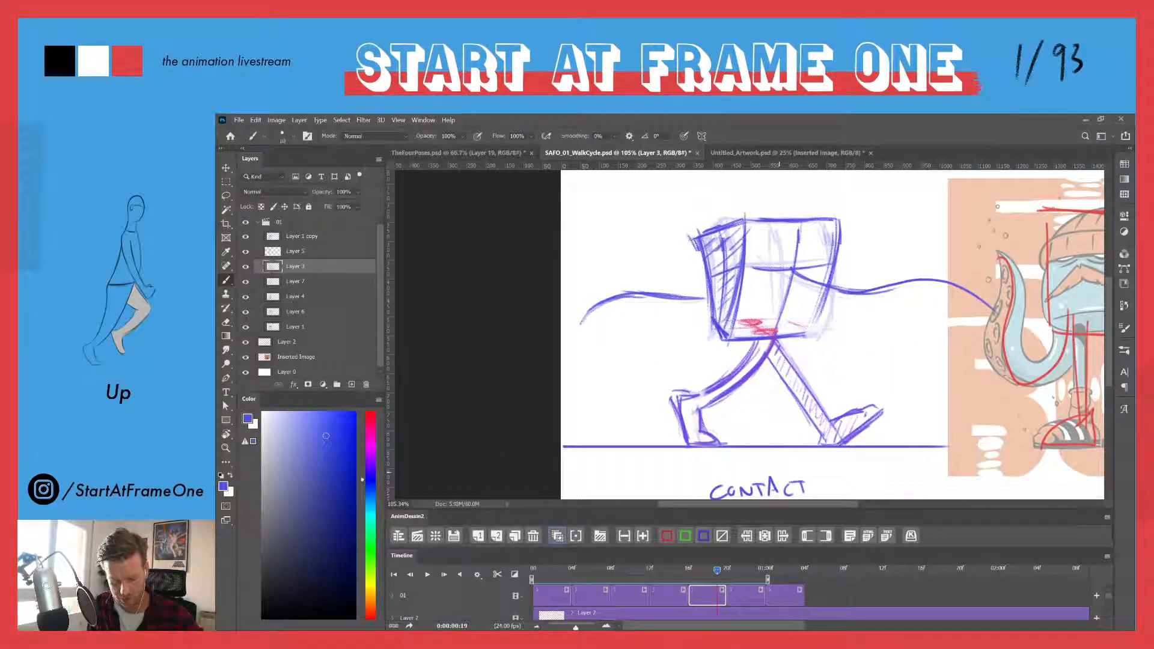
left_click(495, 536)
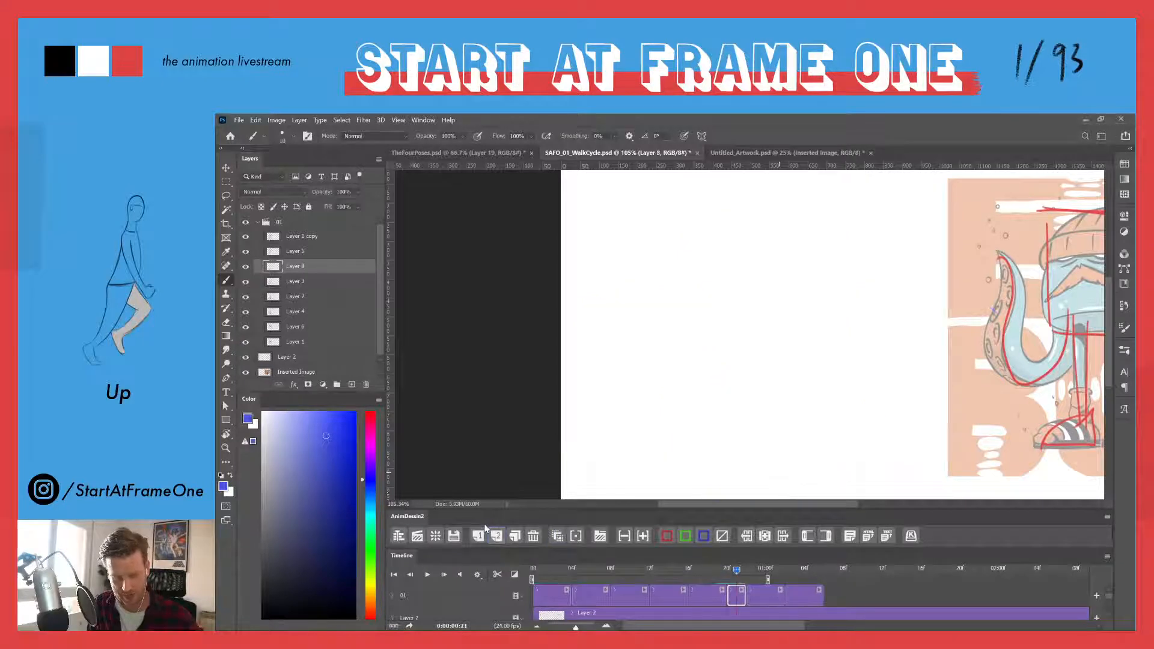
left_click(642, 535)
left_click(642, 535)
mouse_move(732, 579)
left_mouse_down()
mouse_move(710, 576)
mouse_move(773, 574)
mouse_move(726, 574)
left_mouse_up()
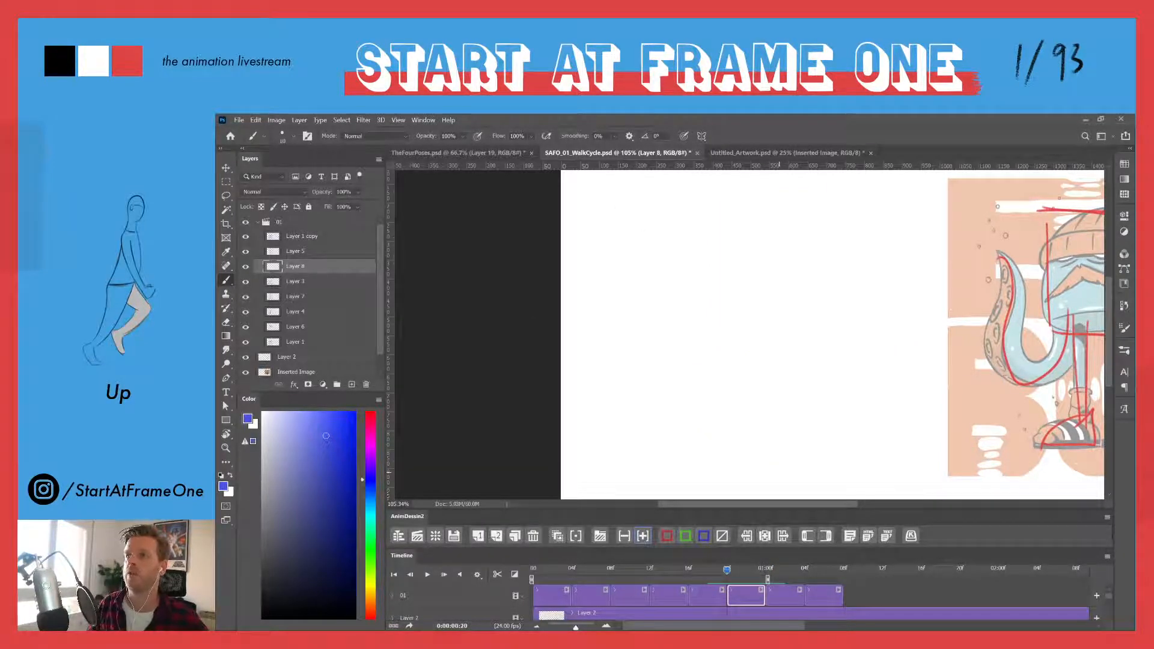
- Check the Four Poses reference document, and limit the walk cycle's onion skin to 1 frame before and 0 frames after
left_click(408, 153)
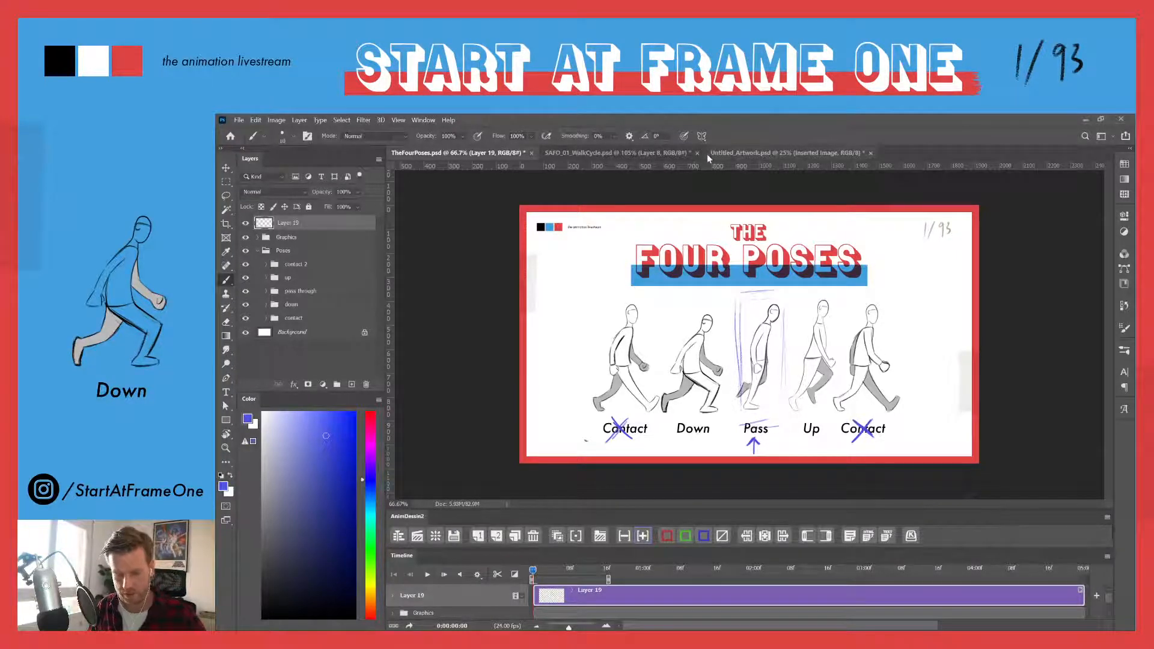
left_click(626, 152)
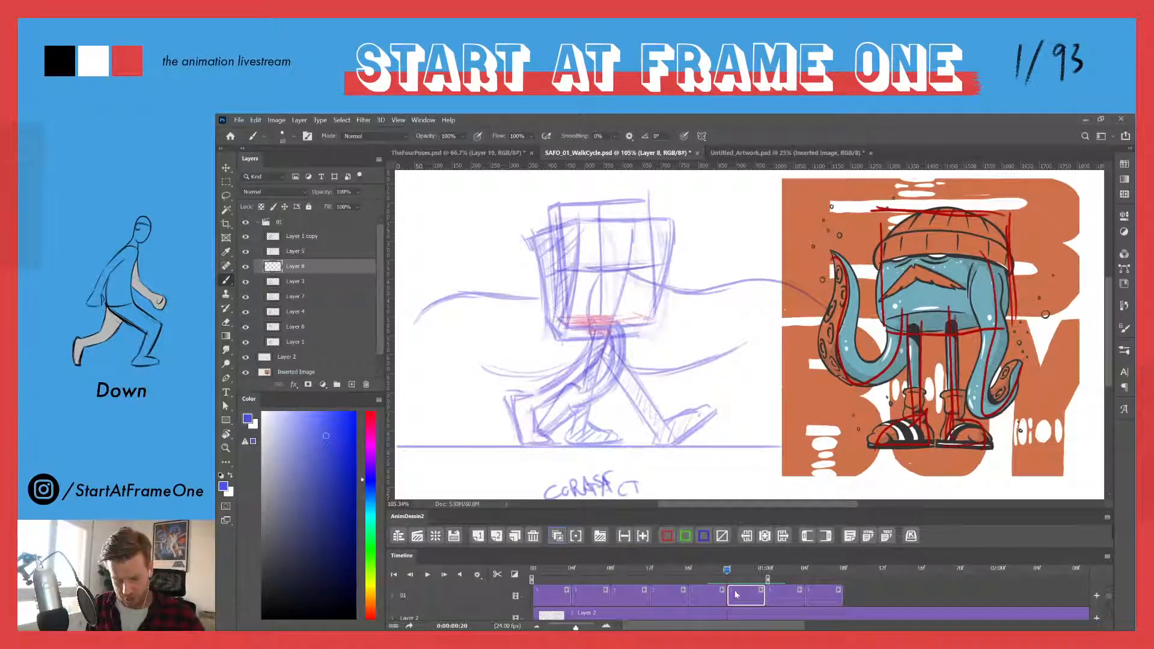
left_click(576, 542)
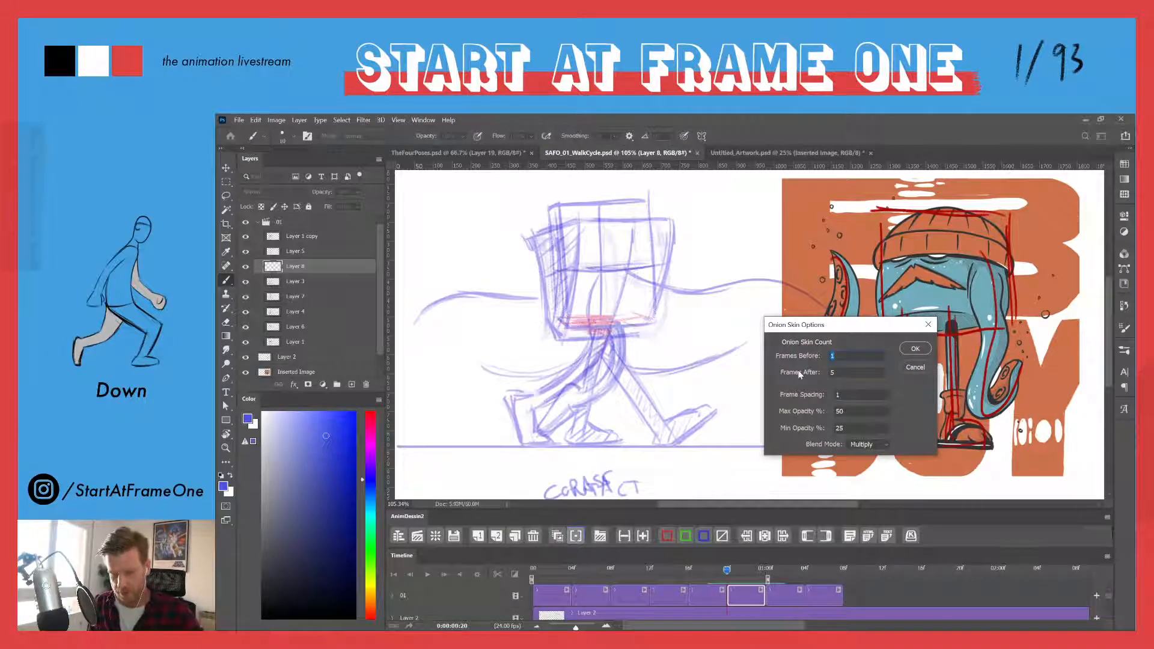
key("Tab")
type("0")
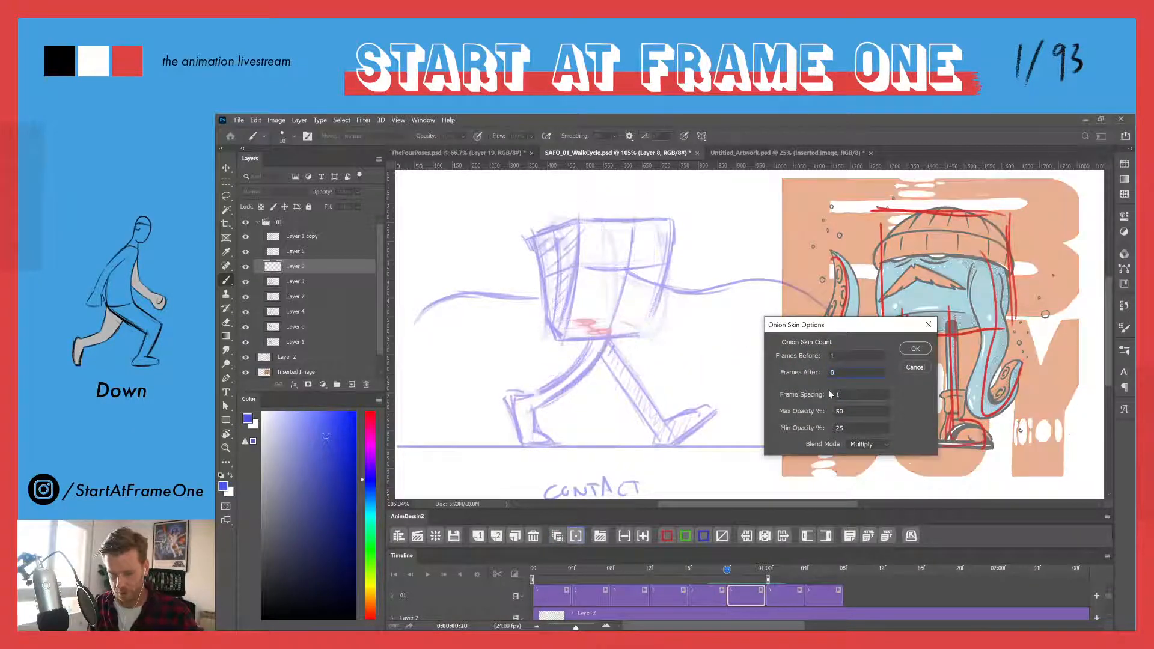
key("Return")
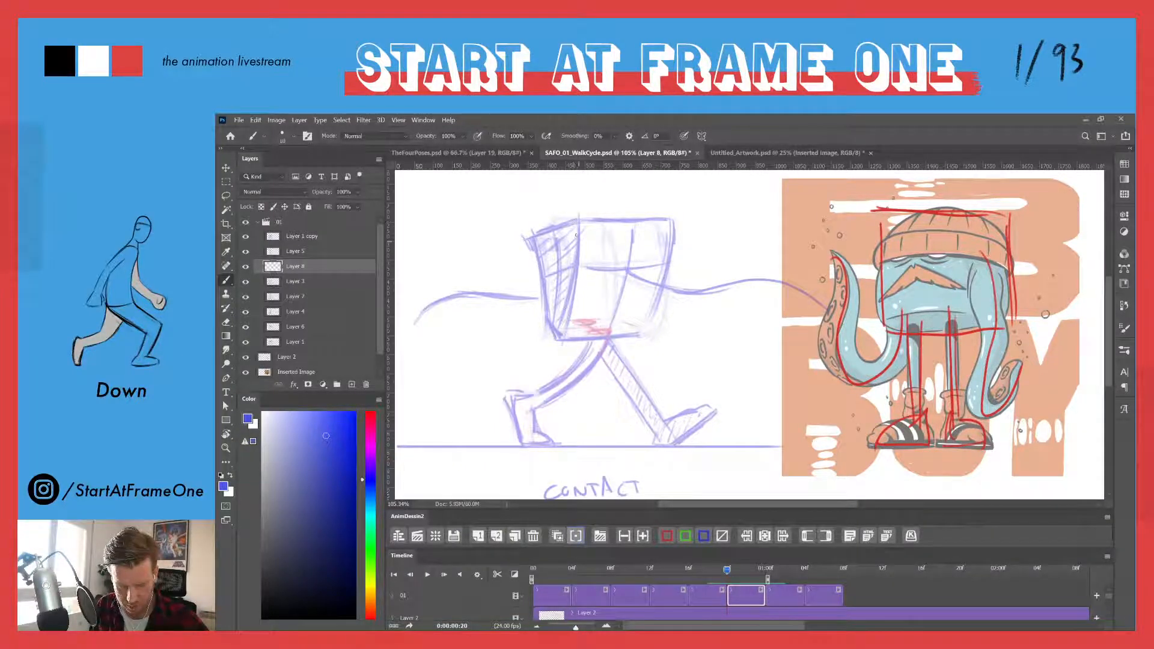
- Sketch the second down pose's box outline over the contact onion skin, with an angled side face, top edge, curved right edge and base
left_click_drag(578, 238, 579, 280)
left_click_drag(575, 218, 582, 298)
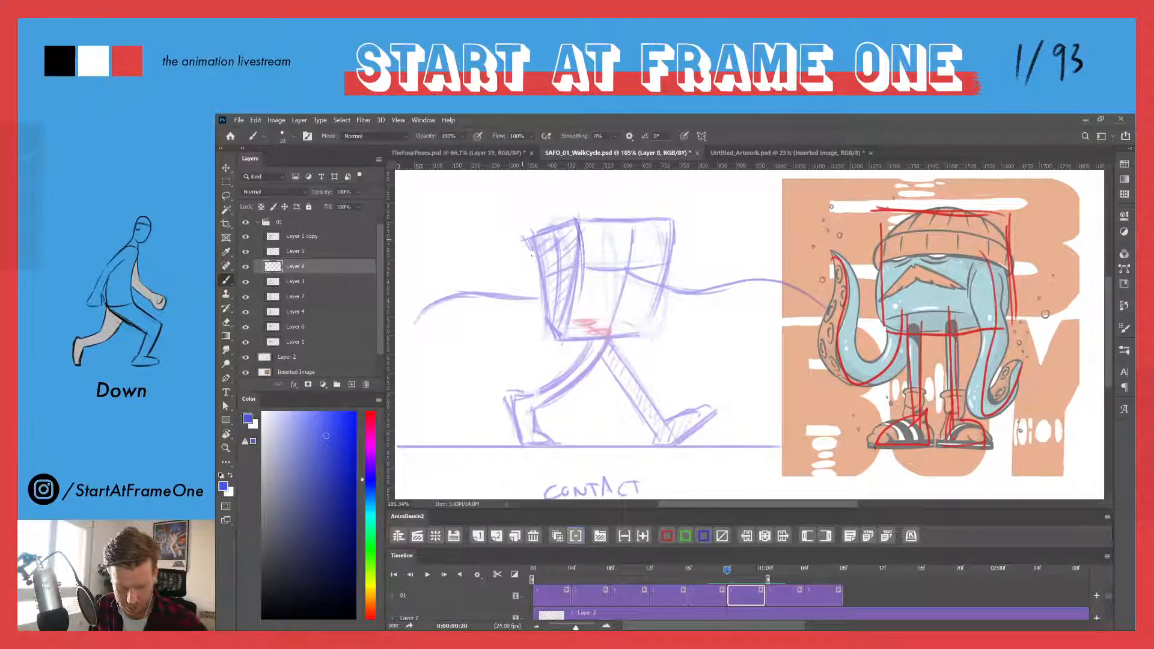
left_click_drag(522, 241, 539, 282)
left_click_drag(524, 247, 544, 306)
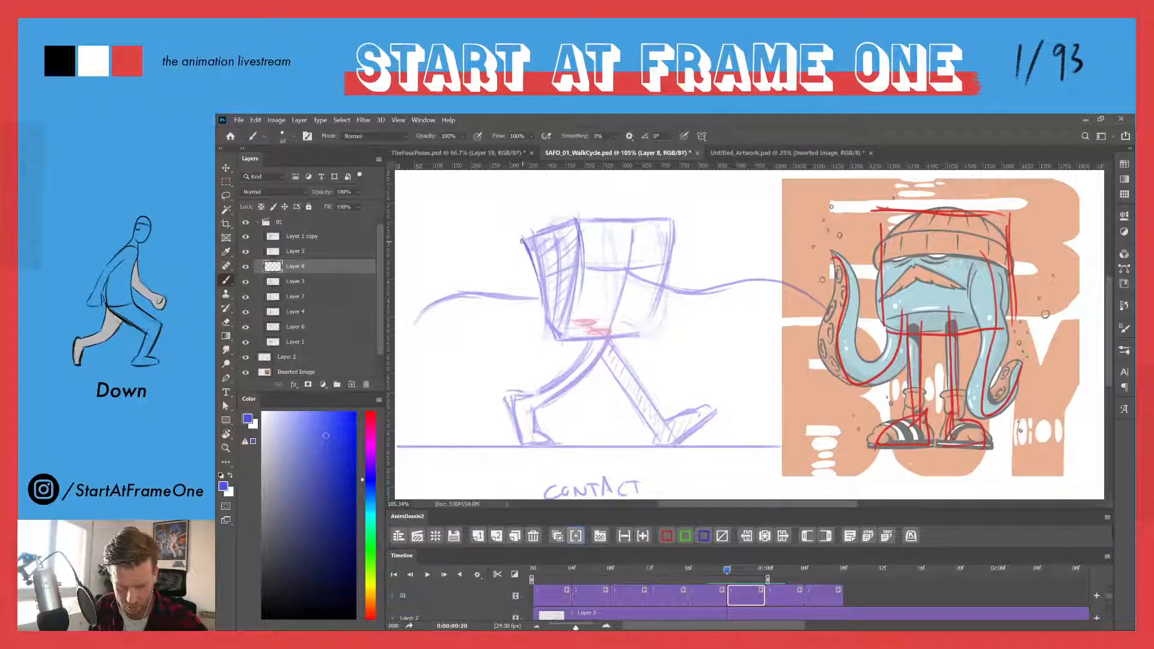
left_click_drag(520, 244, 542, 291)
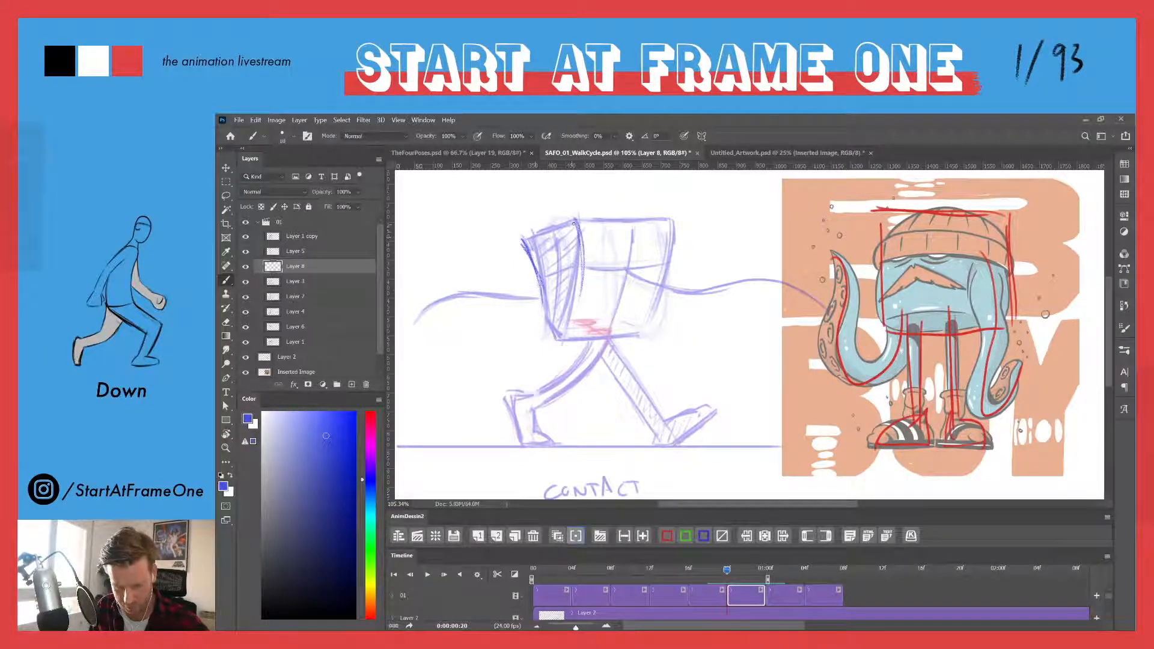
mouse_move(574, 222)
left_mouse_down()
mouse_move(520, 246)
mouse_move(536, 237)
mouse_move(544, 301)
left_mouse_up()
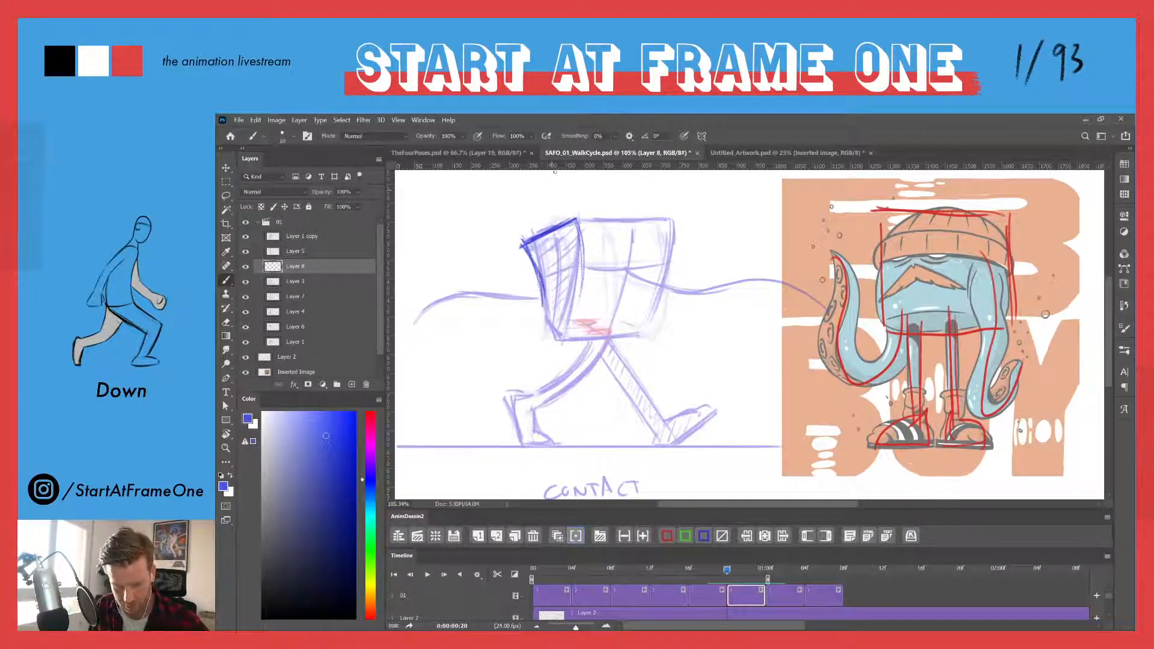
mouse_move(587, 218)
left_mouse_down()
mouse_move(649, 217)
mouse_move(577, 220)
mouse_move(661, 219)
mouse_move(613, 214)
left_mouse_up()
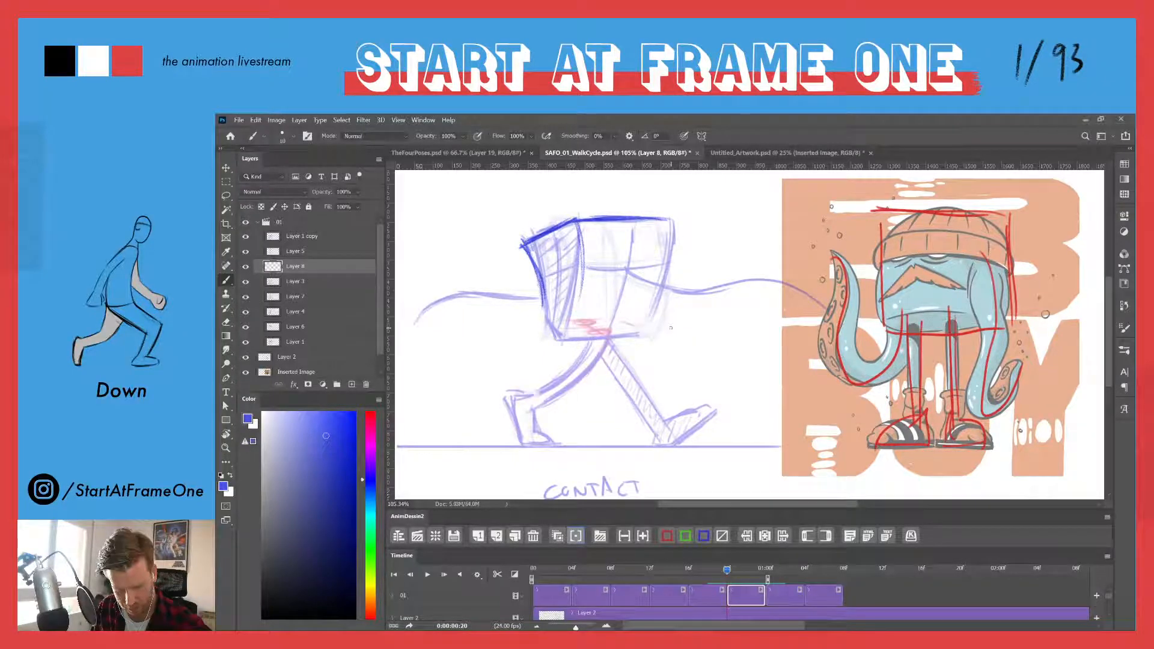
mouse_move(646, 218)
left_mouse_down()
mouse_move(679, 219)
mouse_move(674, 269)
mouse_move(646, 318)
left_mouse_up()
mouse_move(672, 267)
left_mouse_down()
mouse_move(634, 334)
mouse_move(548, 342)
mouse_move(536, 273)
mouse_move(571, 319)
left_mouse_up()
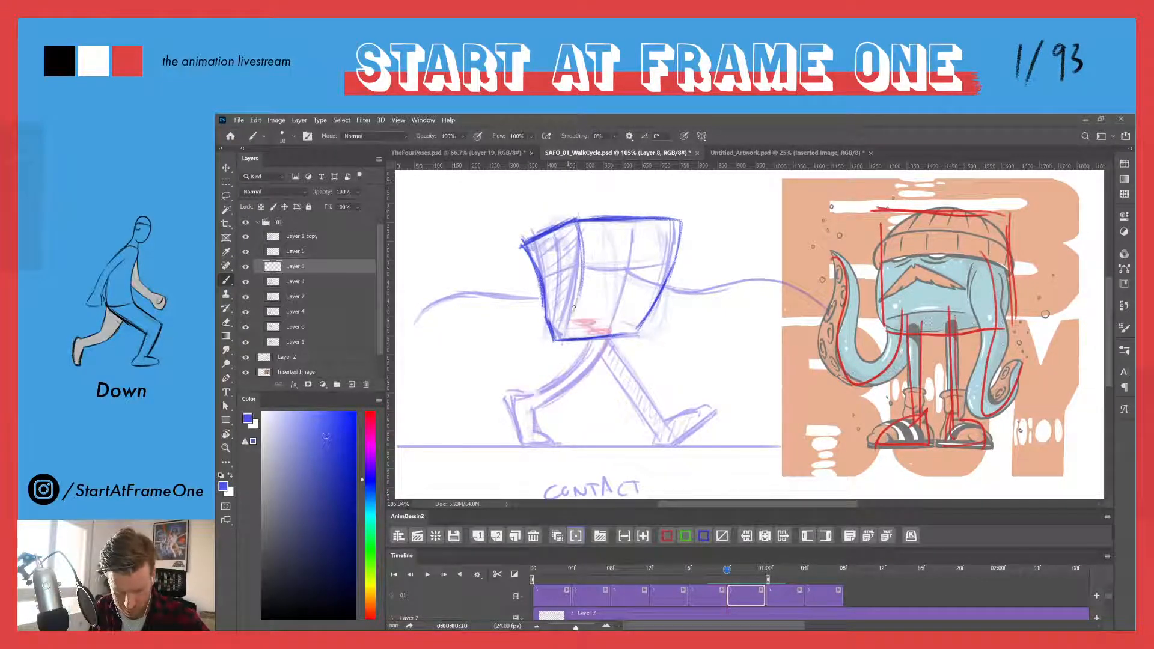
- Add curved vertical centre lines to the box's side and front faces, and reinforce the dividing corner and right edge
left_click_drag(586, 265, 573, 319)
mouse_move(576, 308)
left_mouse_down()
mouse_move(557, 344)
mouse_move(560, 231)
left_mouse_up()
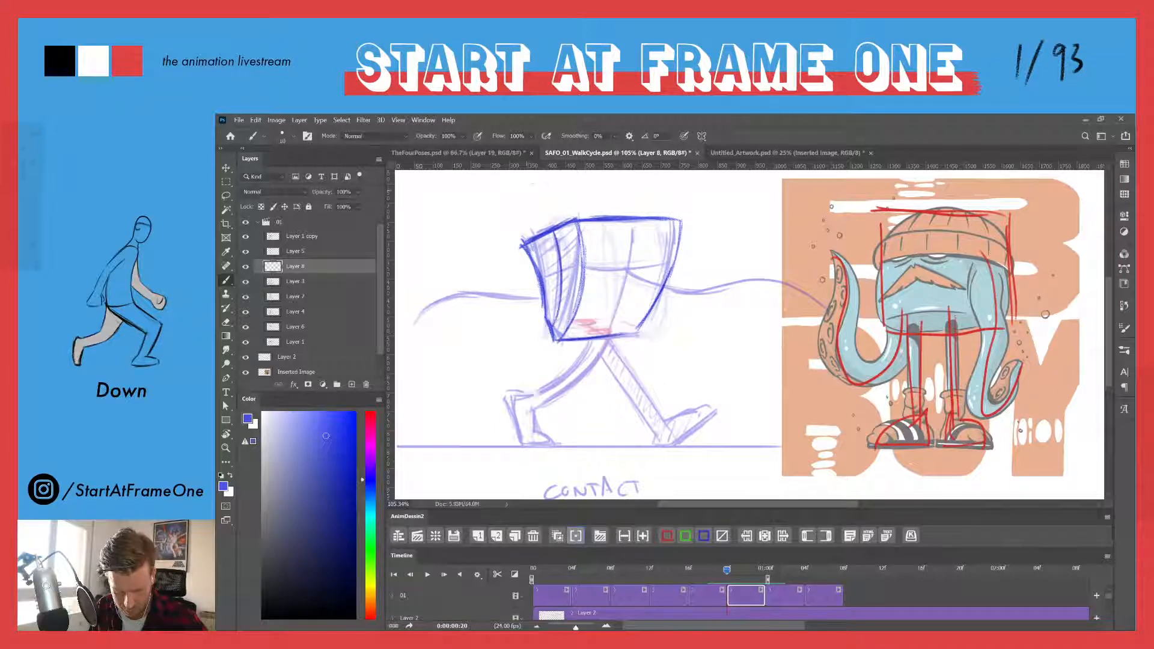
left_click_drag(630, 274, 605, 334)
left_click_drag(630, 249, 598, 336)
left_click_drag(632, 221, 618, 305)
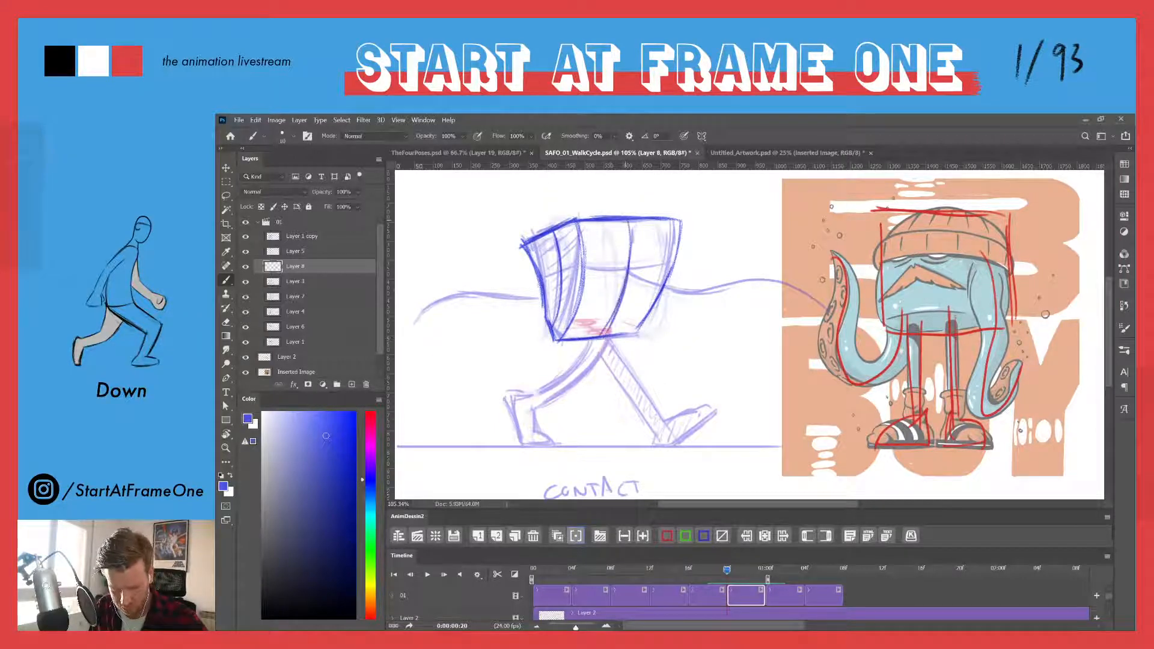
left_click_drag(578, 222, 581, 309)
left_click_drag(727, 571, 724, 565)
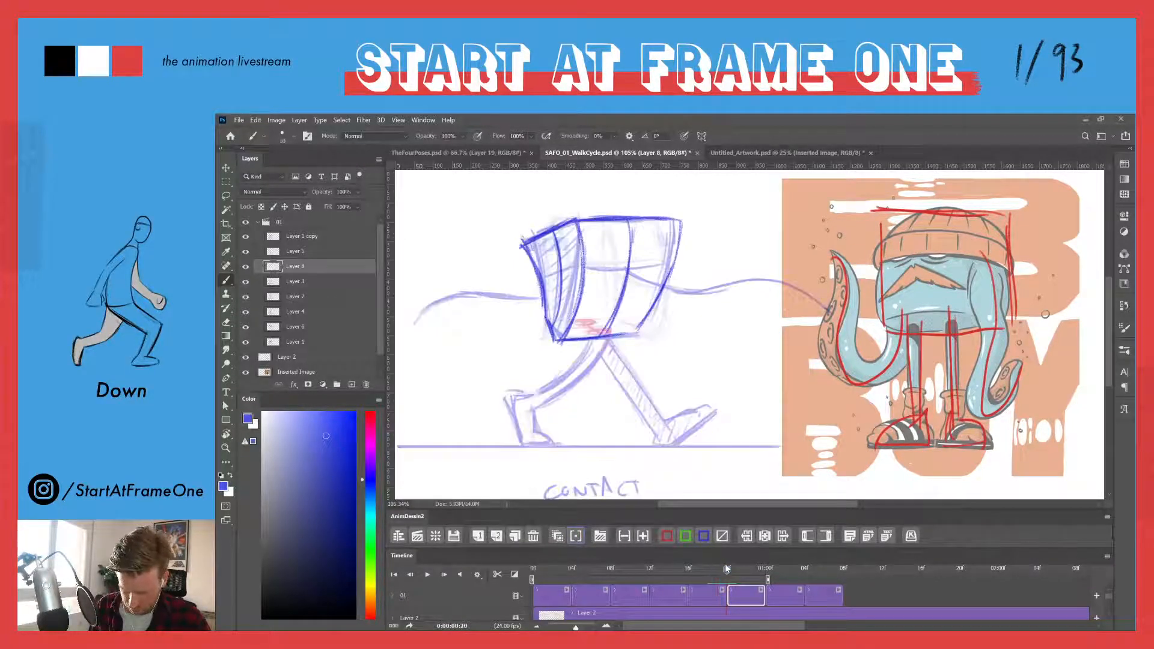
mouse_move(680, 231)
left_mouse_down()
mouse_move(663, 284)
mouse_move(668, 267)
left_mouse_up()
left_click_drag(673, 216, 671, 267)
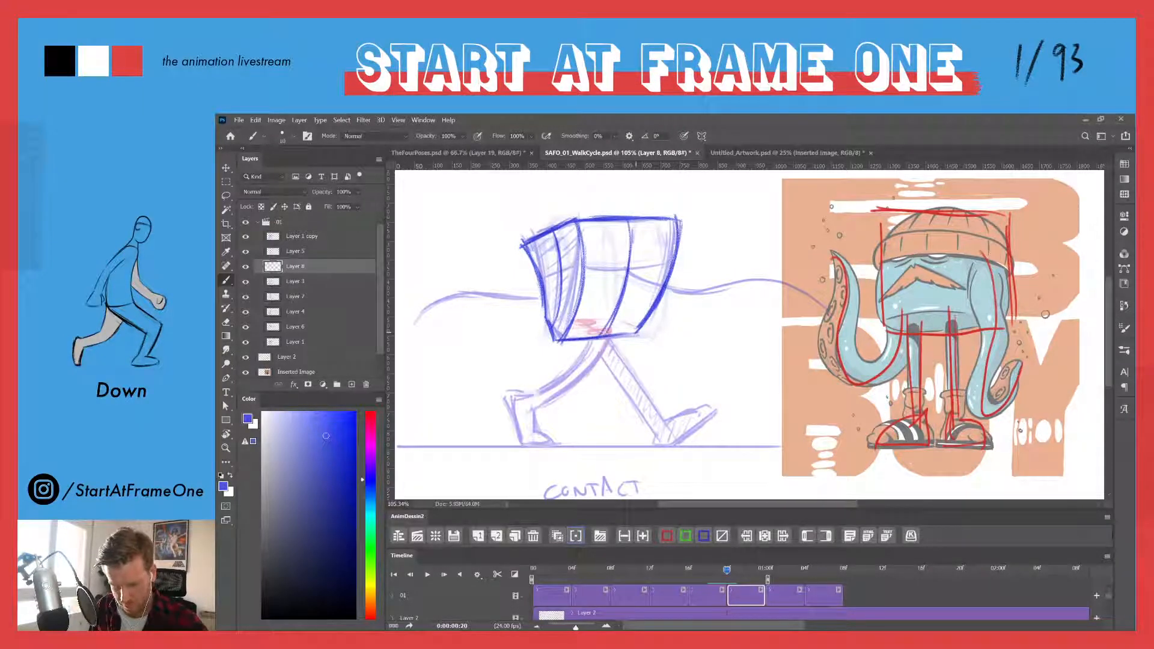
left_click_drag(628, 221, 628, 264)
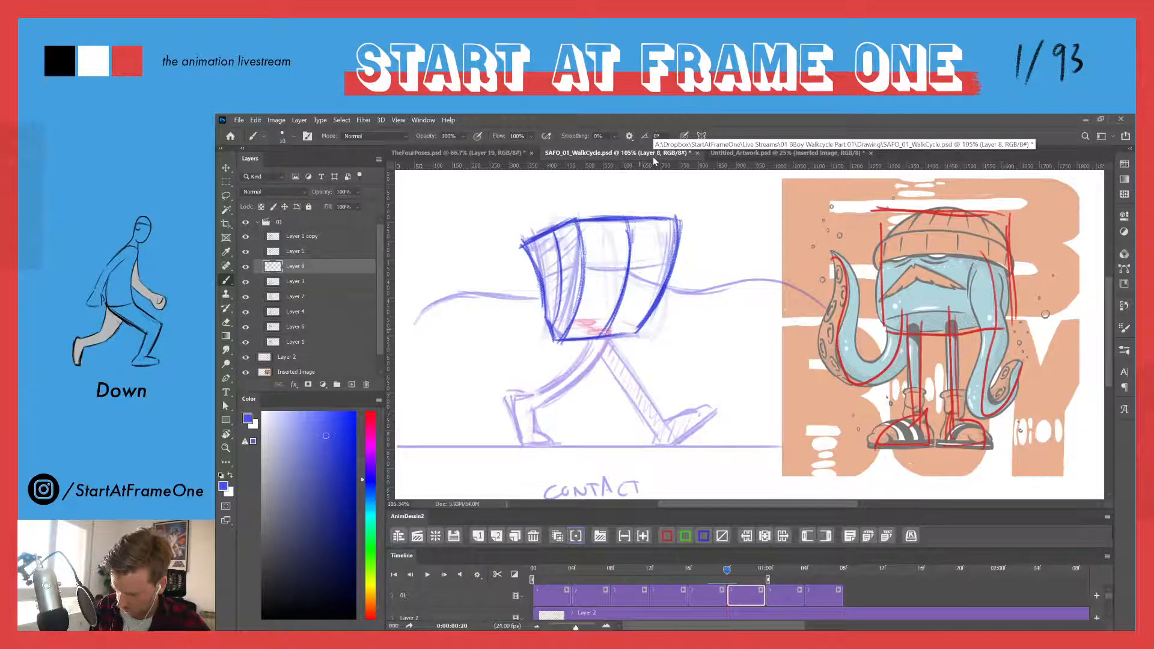
- Lasso the upper part of the box drawing, shift it slightly down to squash the body, and deselect it
key("v")
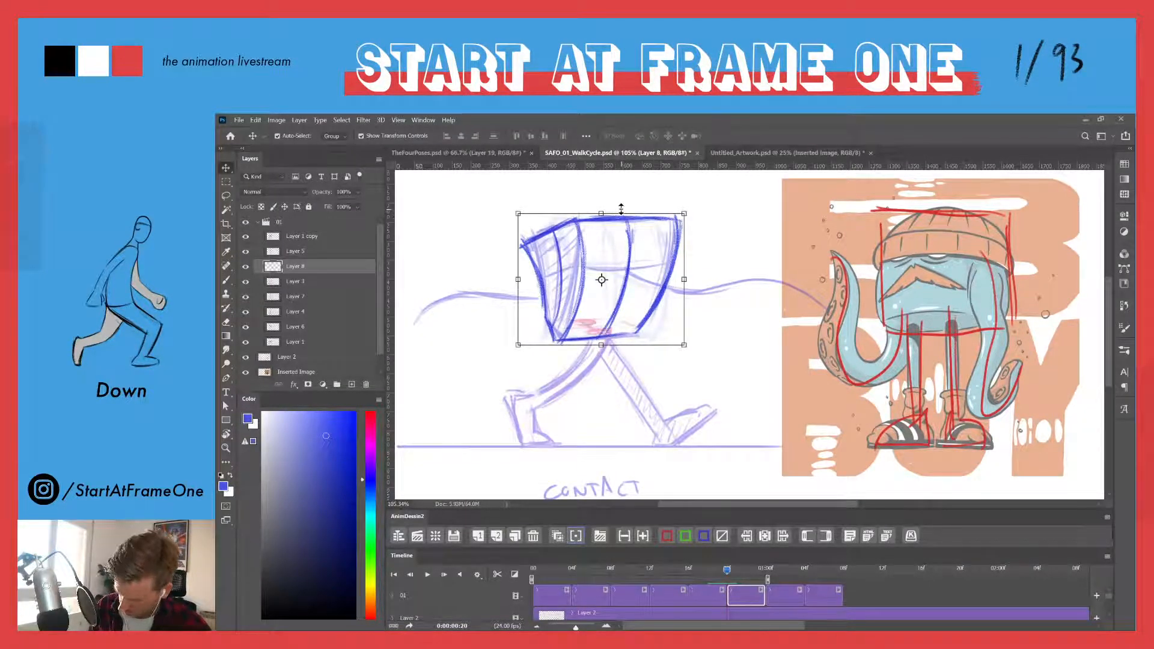
key("l")
mouse_move(685, 194)
left_mouse_down()
mouse_move(693, 249)
mouse_move(547, 257)
mouse_move(612, 182)
mouse_move(682, 193)
left_mouse_up()
key("v")
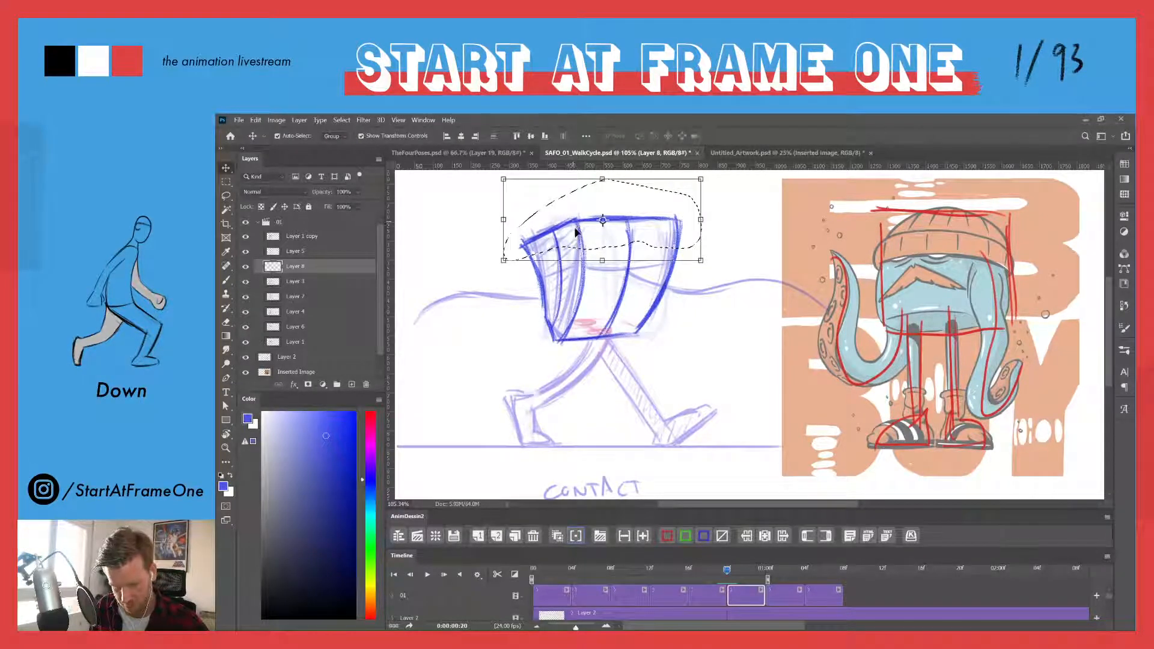
left_click_drag(575, 232, 574, 244)
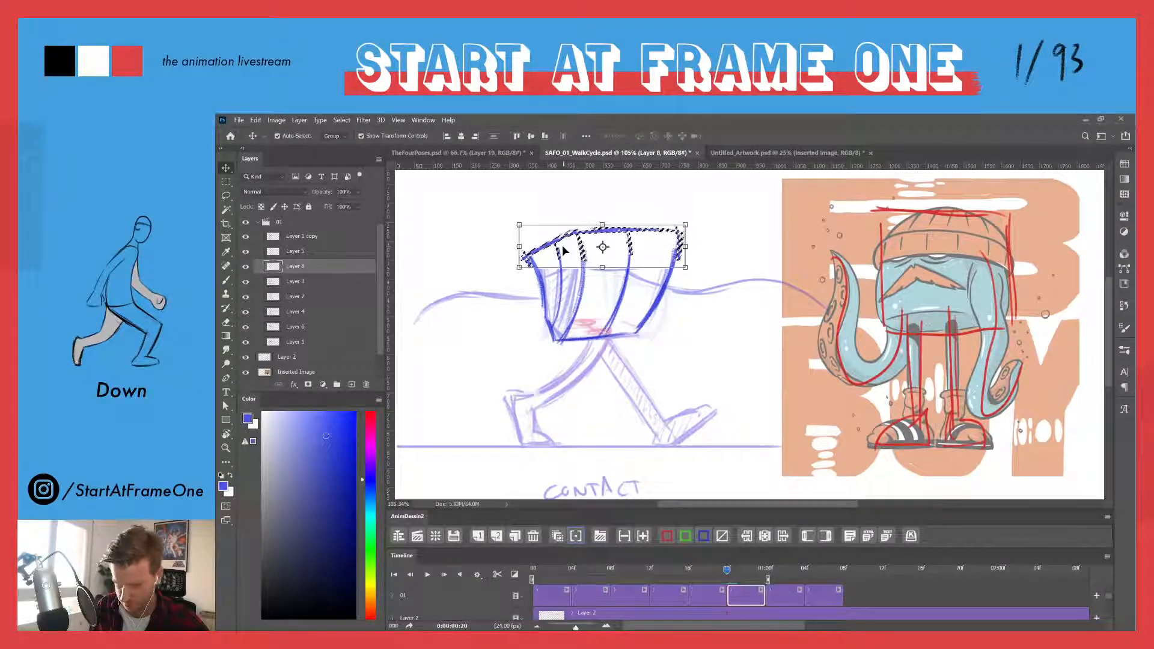
key("ctrl+d")
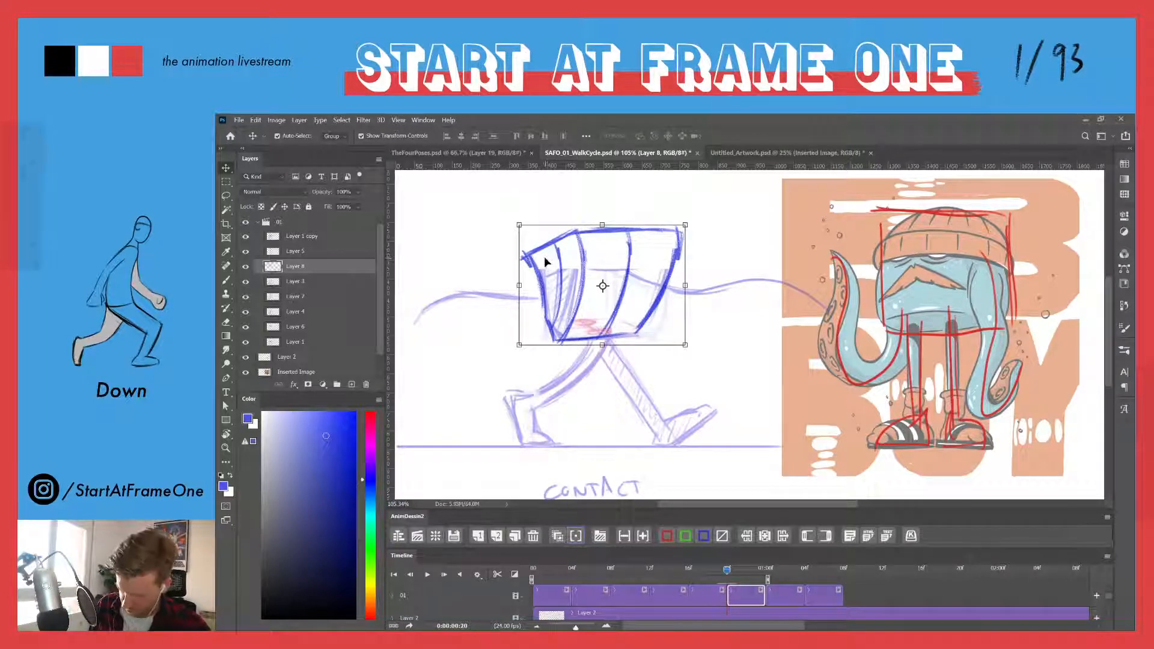
- Touch up the squashed box's dividing corner line and upper right corner, and hide the onion skin
key("b")
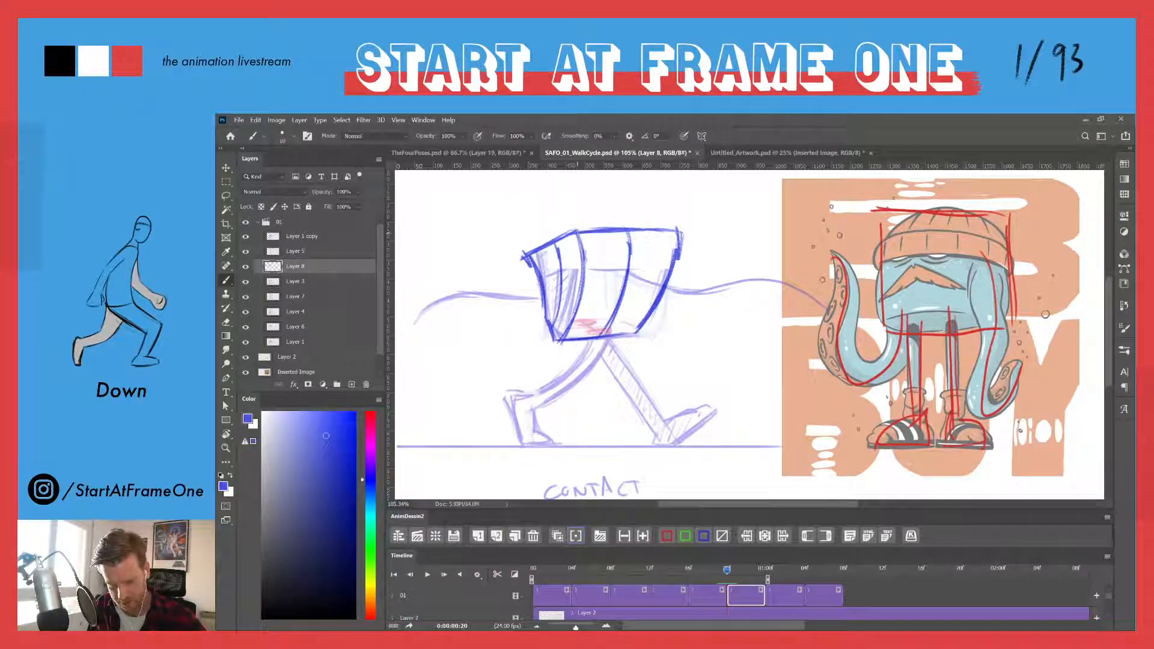
left_click_drag(587, 231, 575, 280)
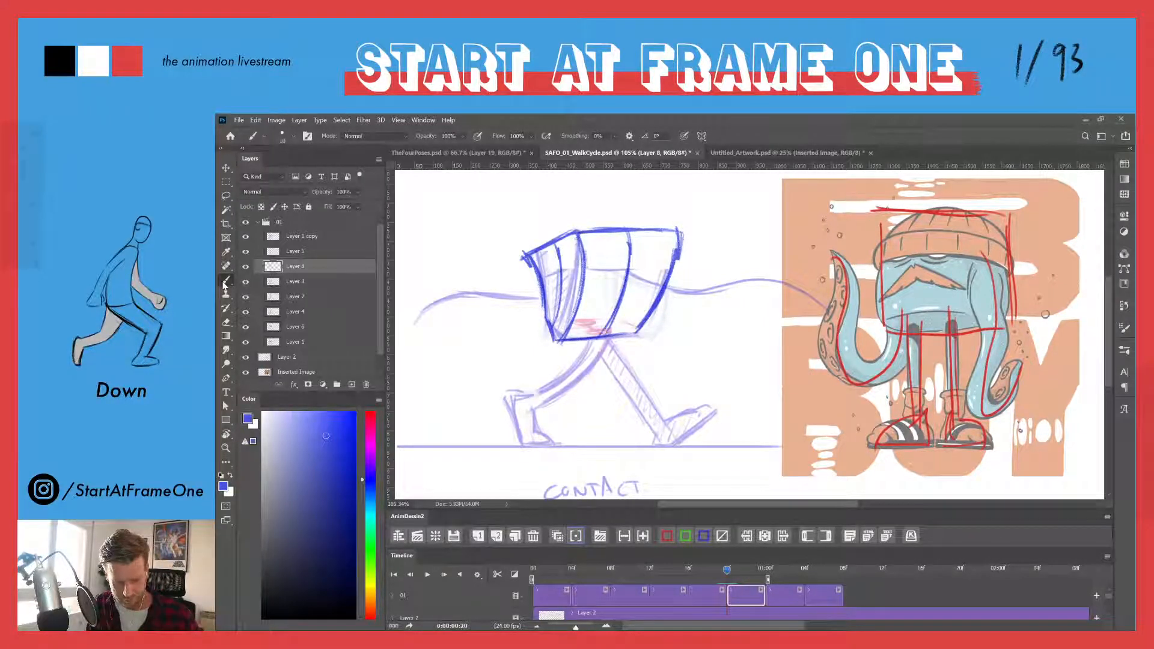
mouse_move(672, 230)
left_mouse_down()
mouse_move(671, 247)
mouse_move(671, 223)
left_mouse_up()
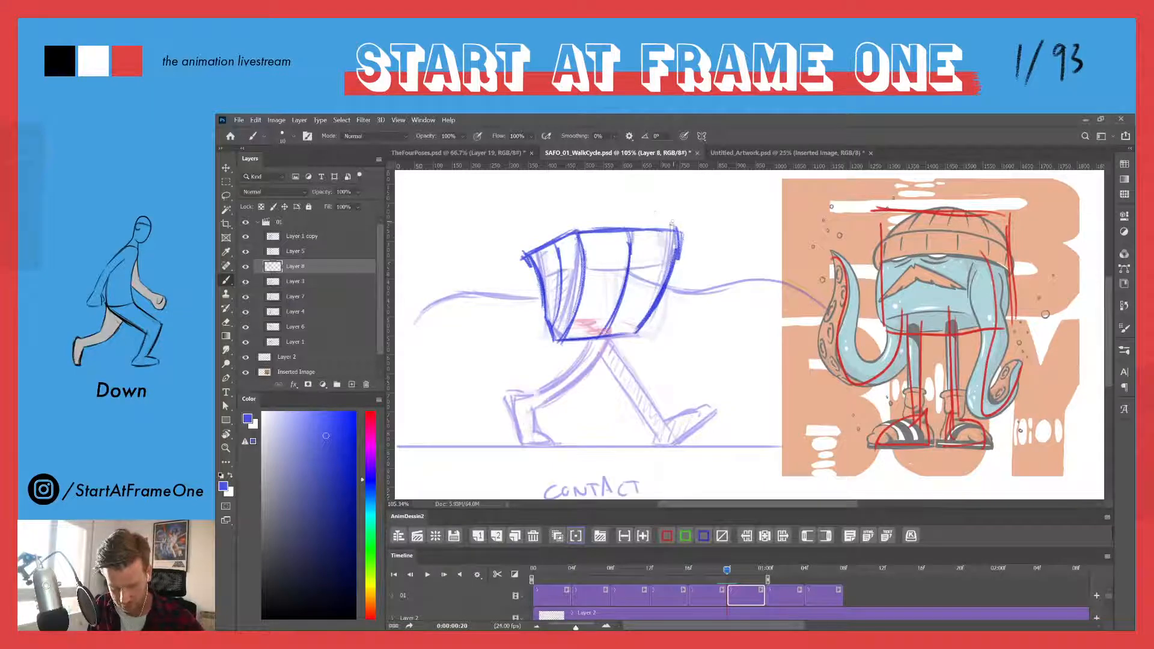
left_click(557, 536)
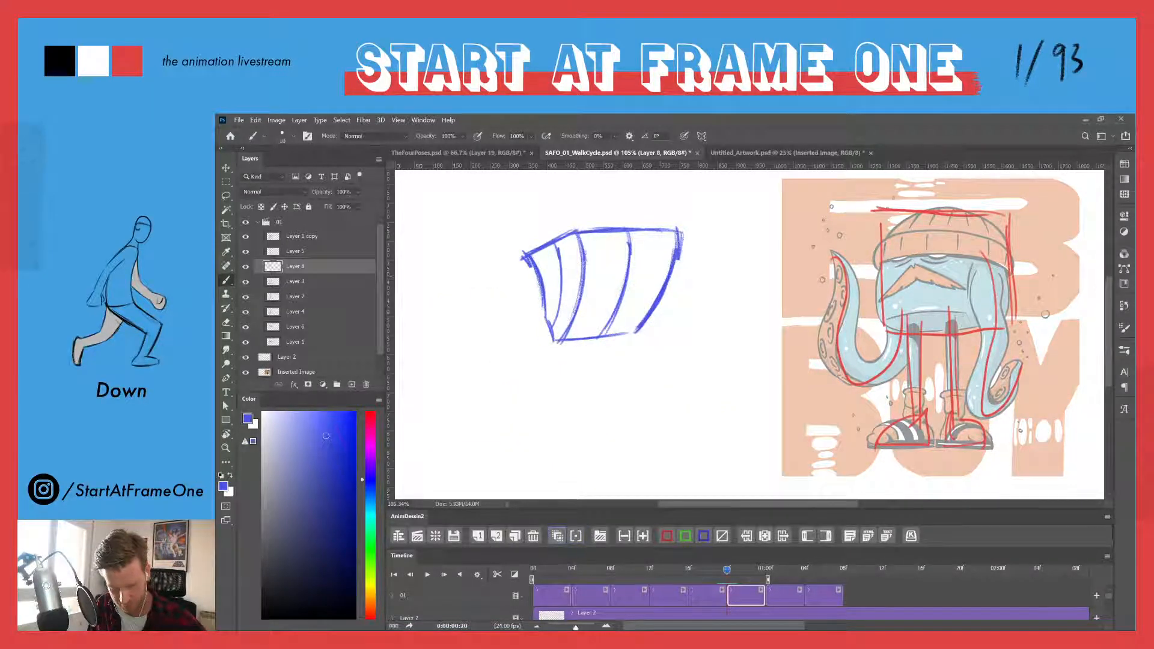
- Reinforce the curved centre line of the box's front face and the slanted top edge of its side face
left_click_drag(628, 232, 607, 326)
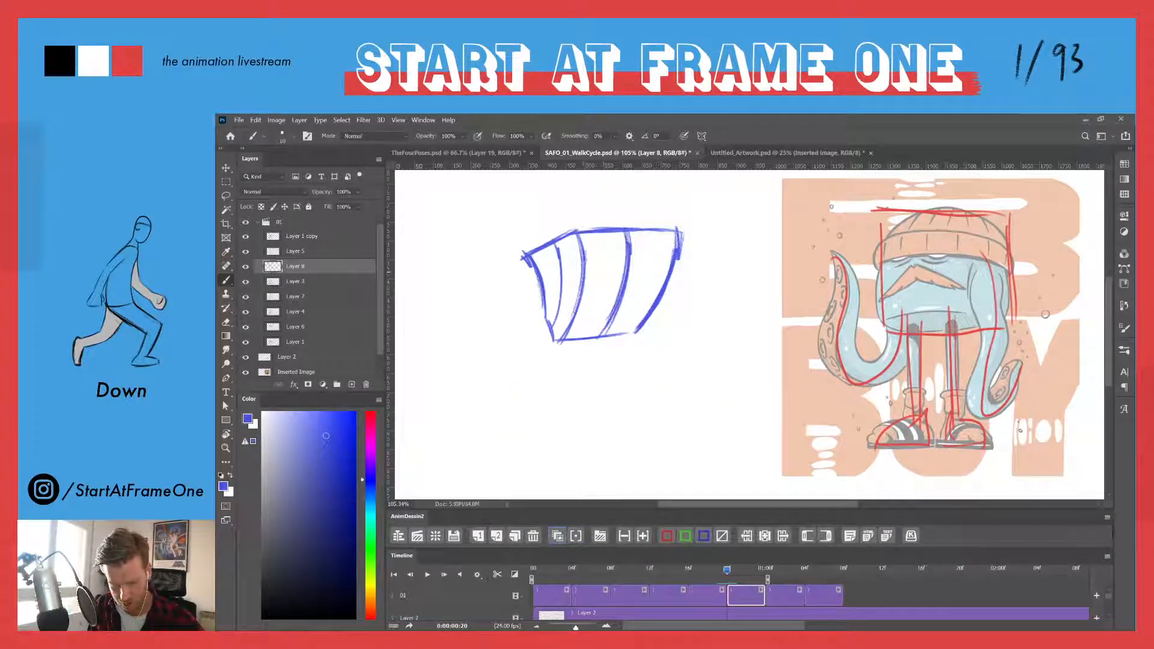
mouse_move(579, 236)
left_mouse_down()
mouse_move(568, 317)
mouse_move(555, 320)
mouse_move(558, 257)
left_mouse_up()
left_click_drag(727, 574, 727, 573)
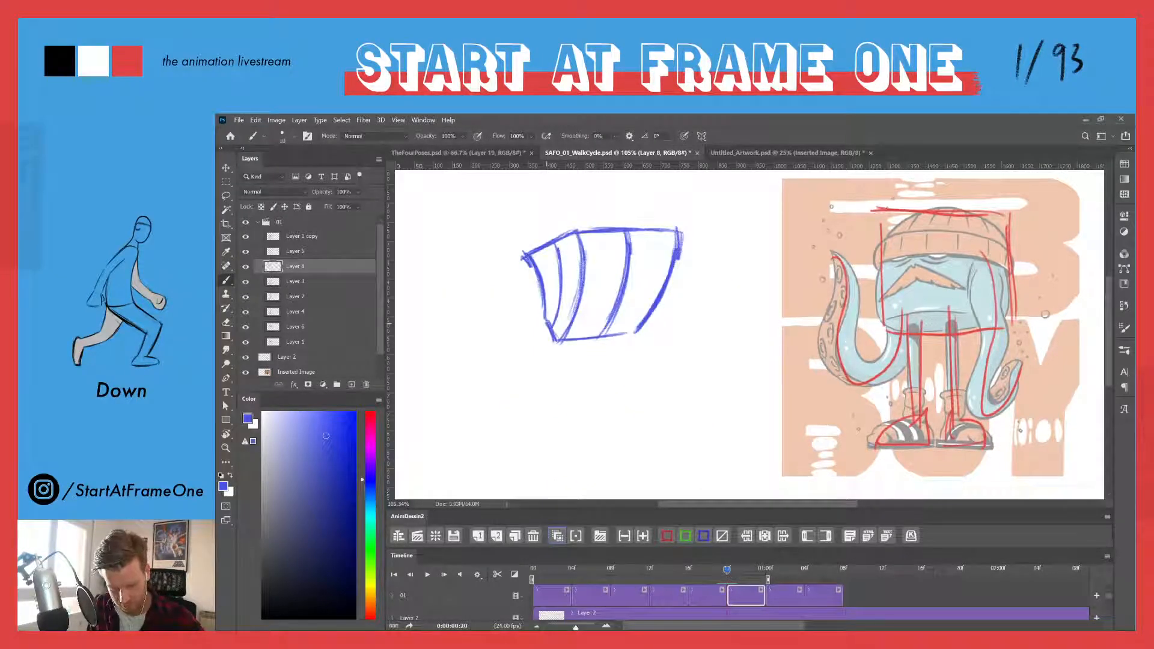
- Redraw the box's base slightly lower with new bottom corners, and erase the old base line
left_click_drag(563, 344, 552, 331)
mouse_move(632, 339)
left_mouse_down()
mouse_move(563, 346)
mouse_move(632, 340)
left_mouse_up()
left_click_drag(652, 302, 630, 340)
key("e")
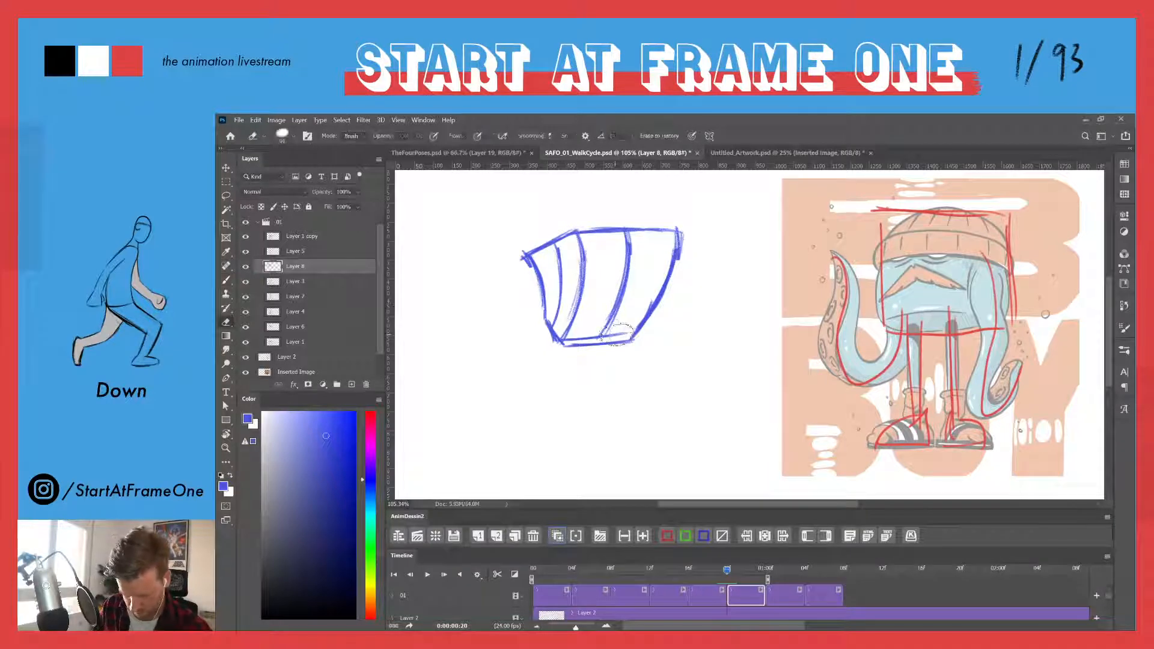
left_click_drag(586, 331, 604, 334)
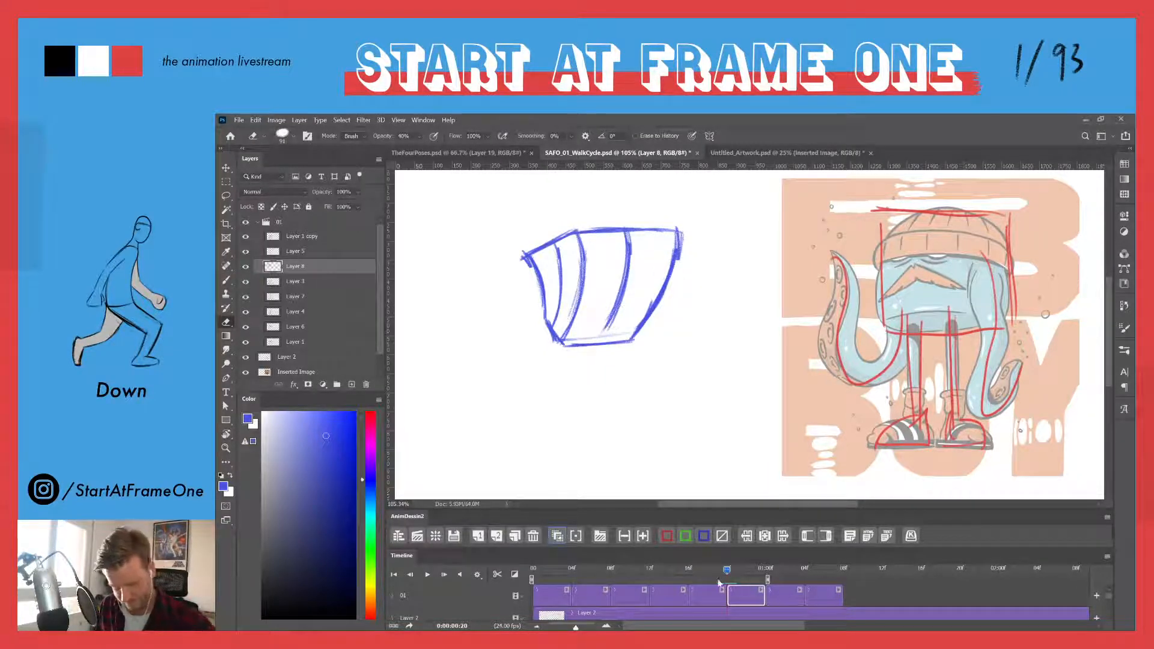
left_click_drag(726, 574, 726, 574)
- Redraw the box's right edge with a rounder lower curve, and fade the old edge line inside it
key("b")
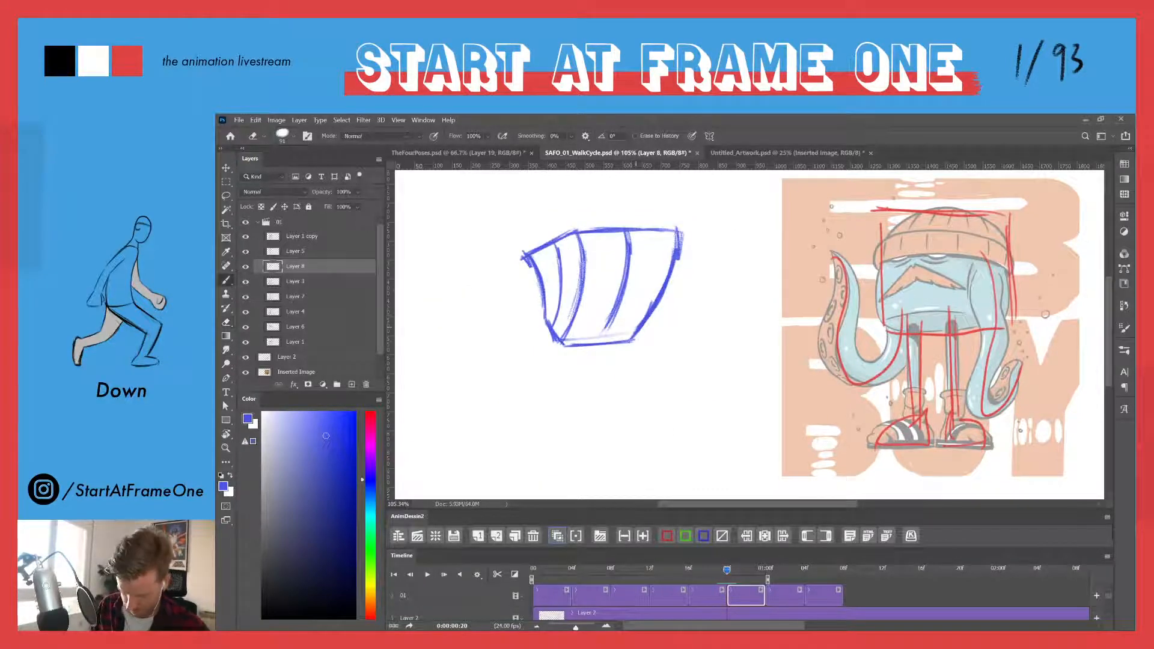
left_click_drag(656, 313, 631, 341)
mouse_move(673, 275)
left_mouse_down()
mouse_move(631, 342)
mouse_move(643, 331)
left_mouse_up()
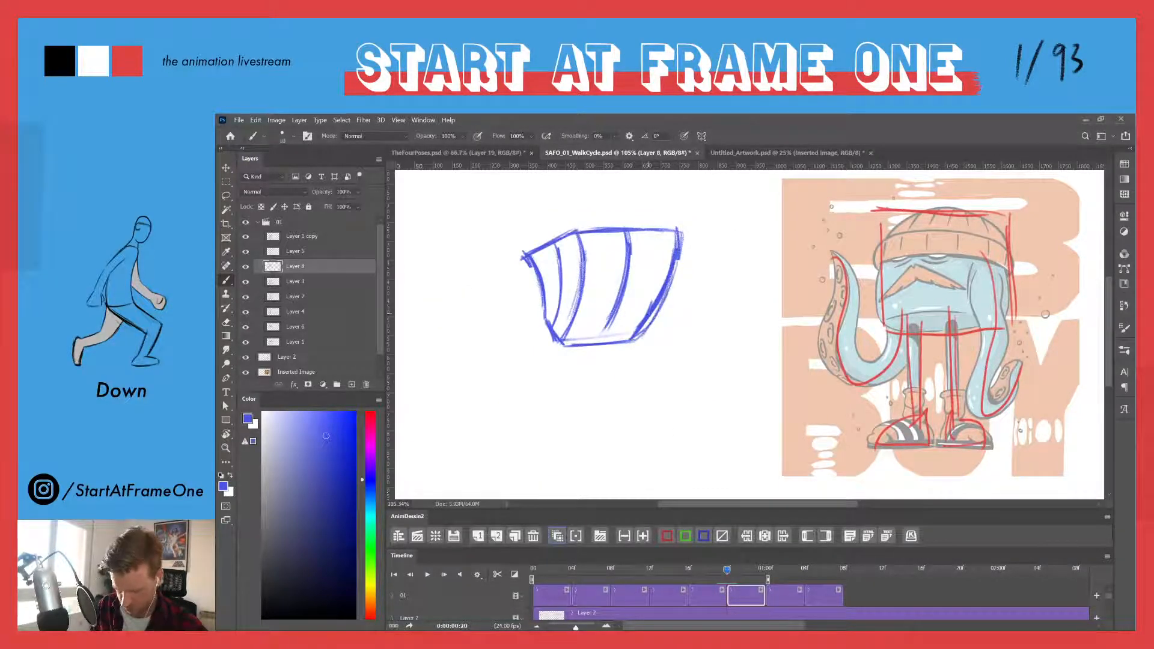
key("e")
left_click_drag(664, 273, 625, 337)
mouse_move(667, 252)
left_mouse_down()
mouse_move(631, 331)
mouse_move(562, 344)
left_mouse_up()
key("b")
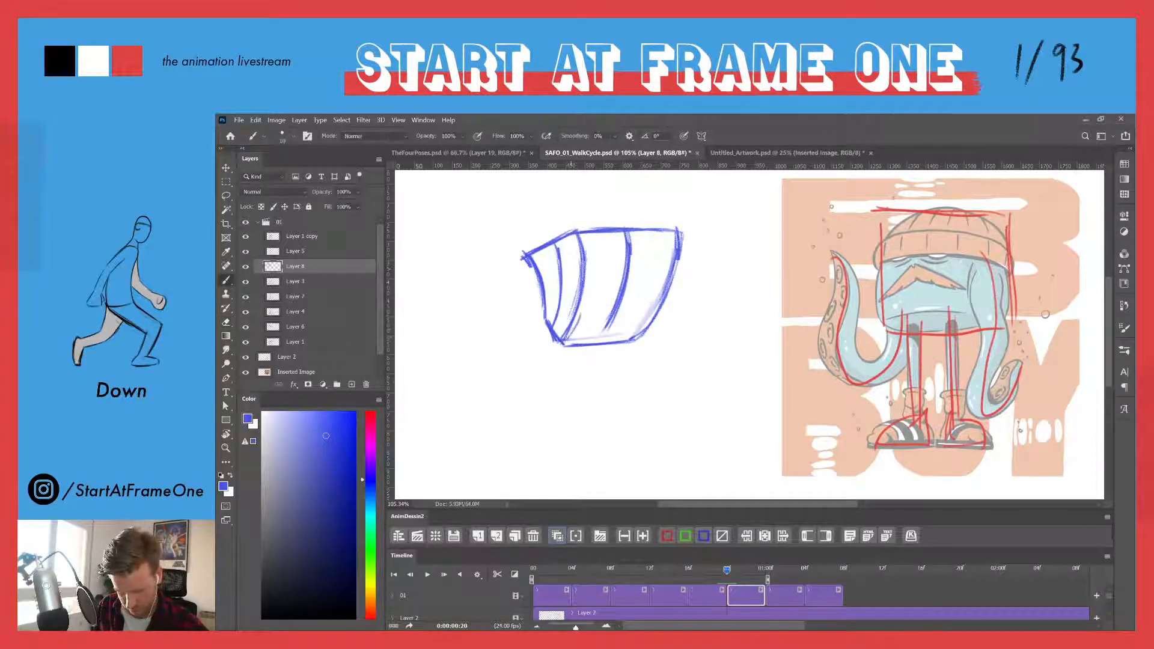
- Redraw the dividing corner with a stronger bulge, fade its old lines, and darken the base and lower left corner
left_click_drag(586, 299, 563, 346)
left_click_drag(588, 256, 568, 345)
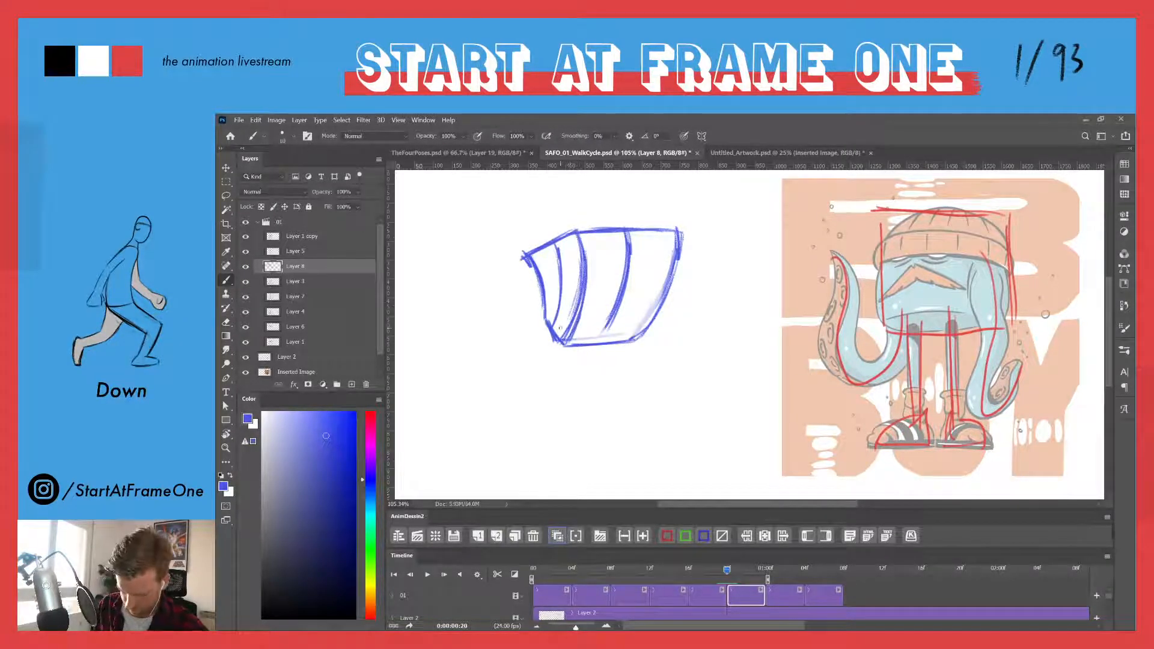
key("e")
left_click_drag(576, 276, 556, 337)
mouse_move(592, 256)
left_mouse_down()
mouse_move(550, 343)
mouse_move(578, 264)
mouse_move(573, 331)
left_mouse_up()
key("b")
left_click_drag(586, 242, 580, 272)
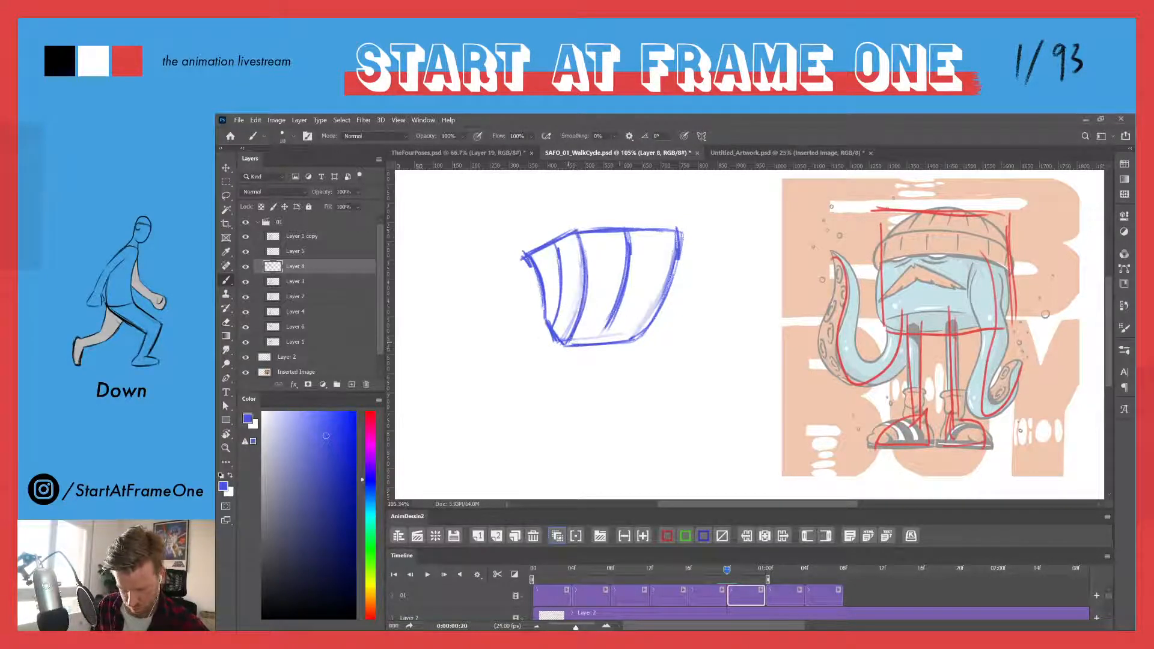
left_click_drag(578, 348, 624, 343)
left_click_drag(548, 319, 561, 338)
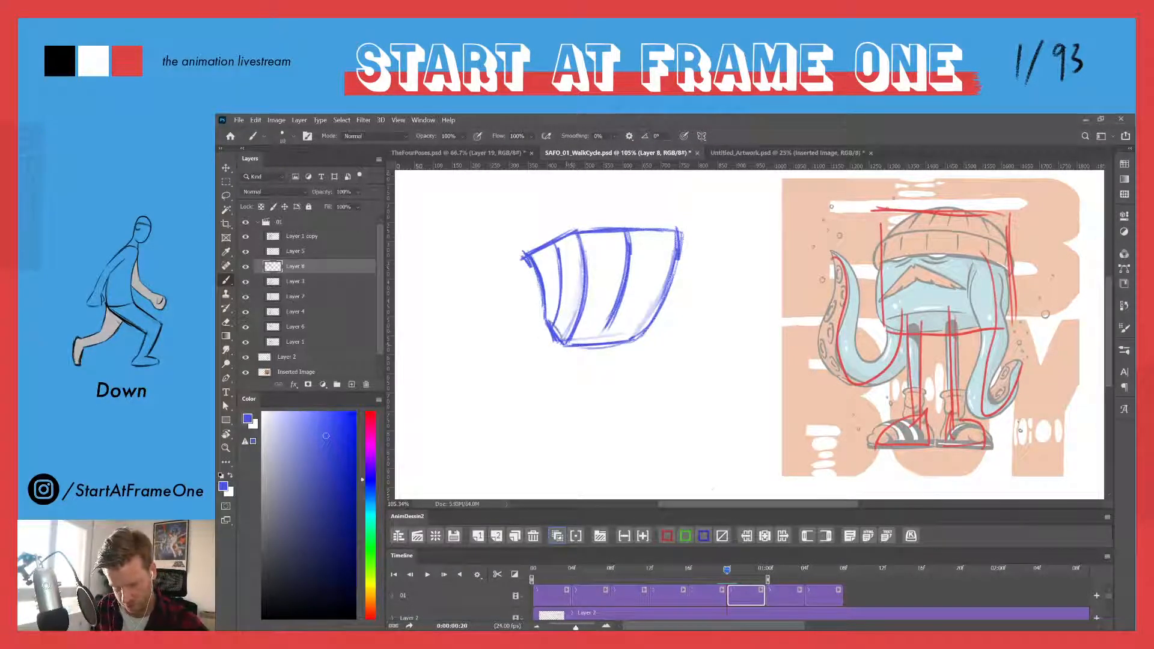
- Add a horizontal centre line across both box faces and hatch the narrow side face
left_click_drag(726, 571, 724, 571)
left_click_drag(588, 287, 658, 282)
mouse_move(588, 287)
left_mouse_down()
mouse_move(543, 286)
mouse_move(560, 281)
left_mouse_up()
mouse_move(541, 280)
left_mouse_down()
mouse_move(574, 309)
mouse_move(570, 322)
left_mouse_up()
left_click_drag(549, 315, 568, 334)
mouse_move(727, 570)
left_mouse_down()
mouse_move(736, 570)
mouse_move(716, 567)
mouse_move(726, 568)
left_mouse_up()
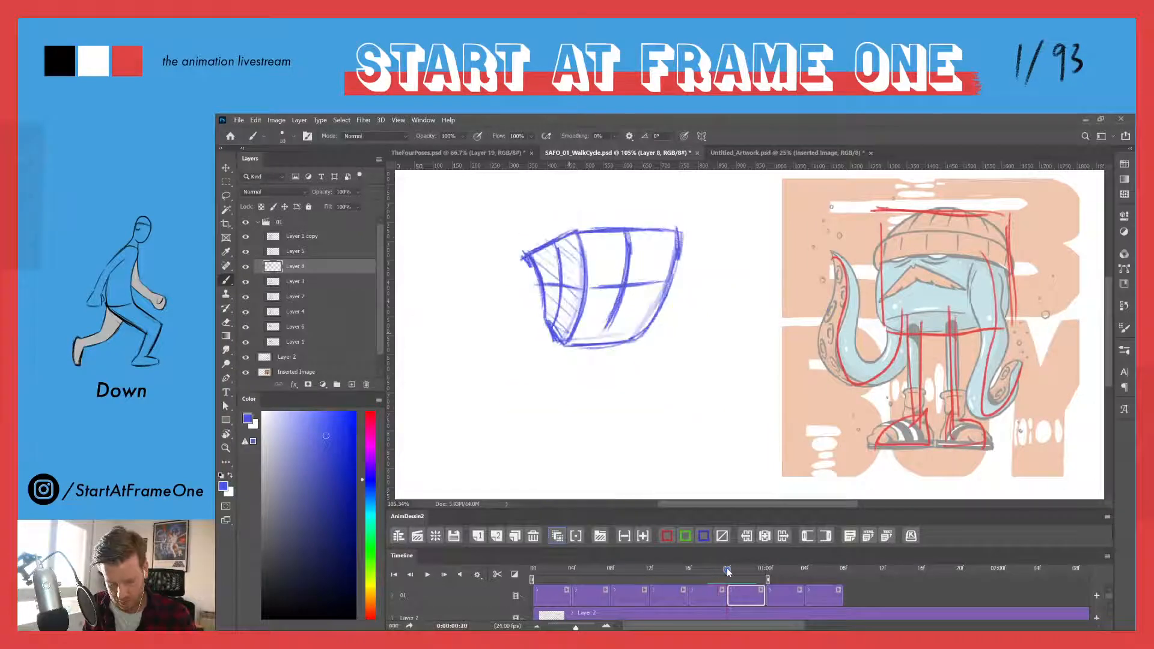
- Turn the onion skin on and draw both wavy arm lines outward from the box, slightly offset from the contact pose
left_click(554, 535)
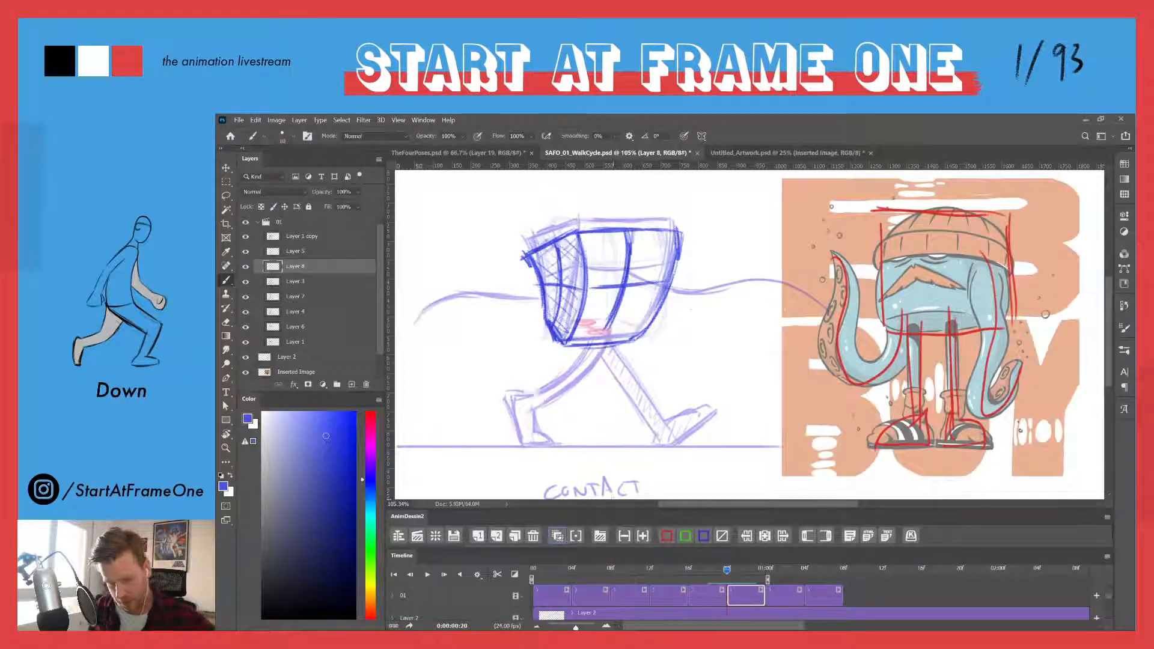
mouse_move(626, 289)
left_mouse_down()
mouse_move(680, 294)
mouse_move(742, 277)
left_mouse_up()
mouse_move(824, 290)
left_mouse_down()
mouse_move(751, 274)
mouse_move(692, 291)
mouse_move(624, 284)
mouse_move(798, 274)
mouse_move(829, 294)
left_mouse_up()
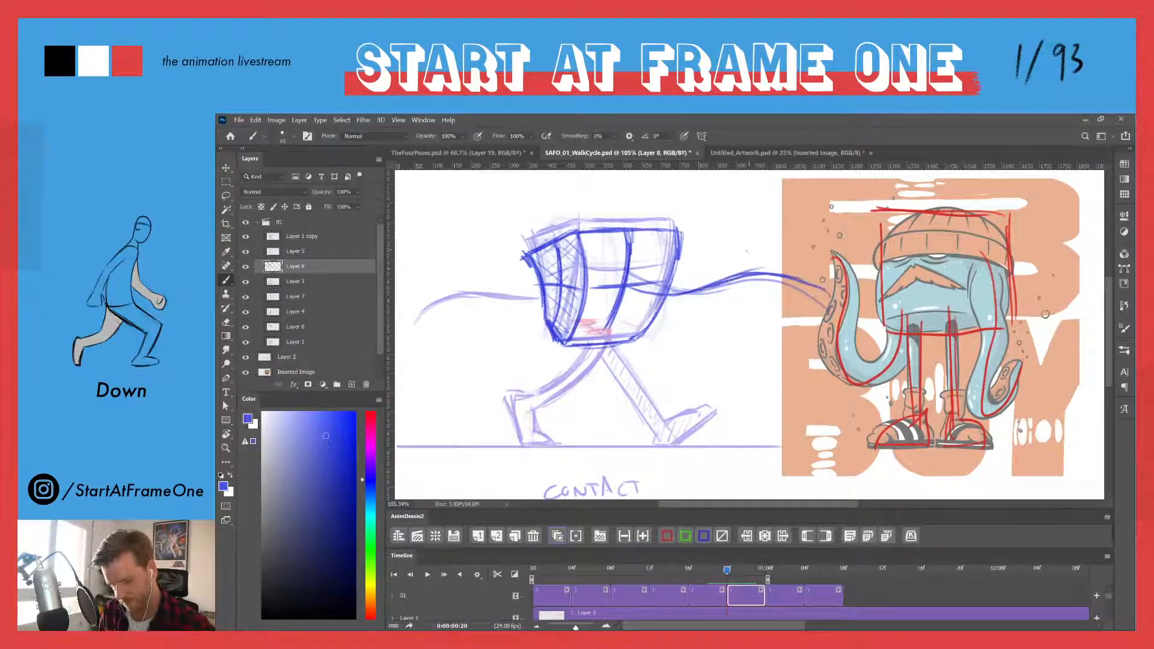
left_click_drag(529, 293, 423, 292)
left_click_drag(537, 294, 420, 296)
left_click_drag(539, 294, 404, 301)
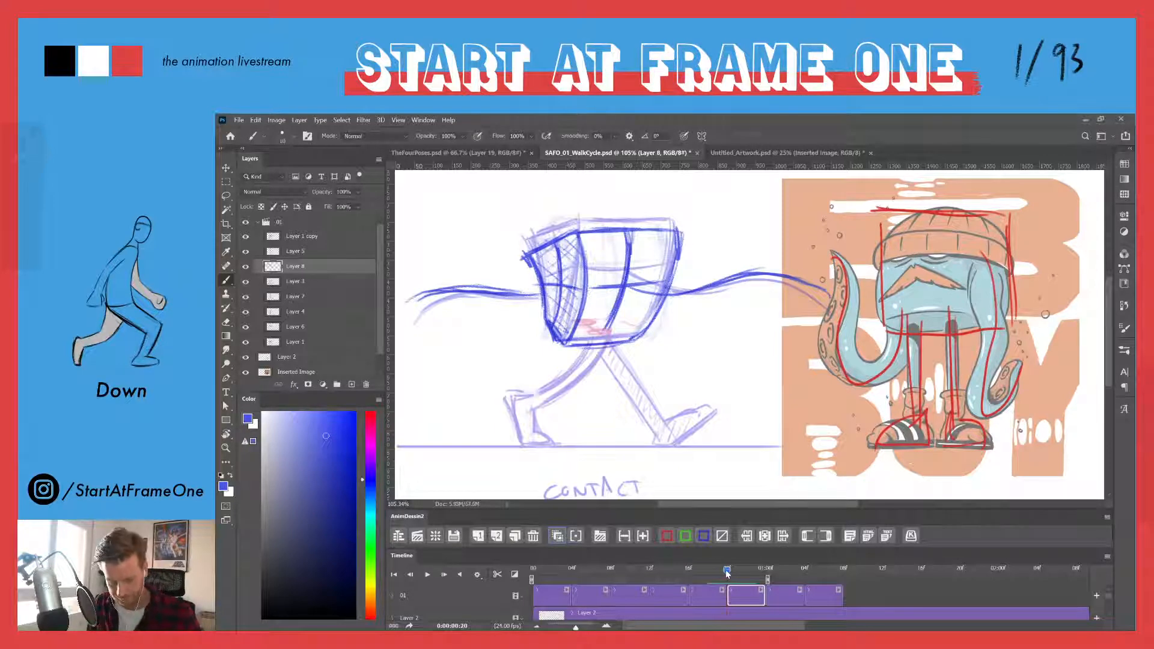
left_click_drag(727, 570, 726, 571)
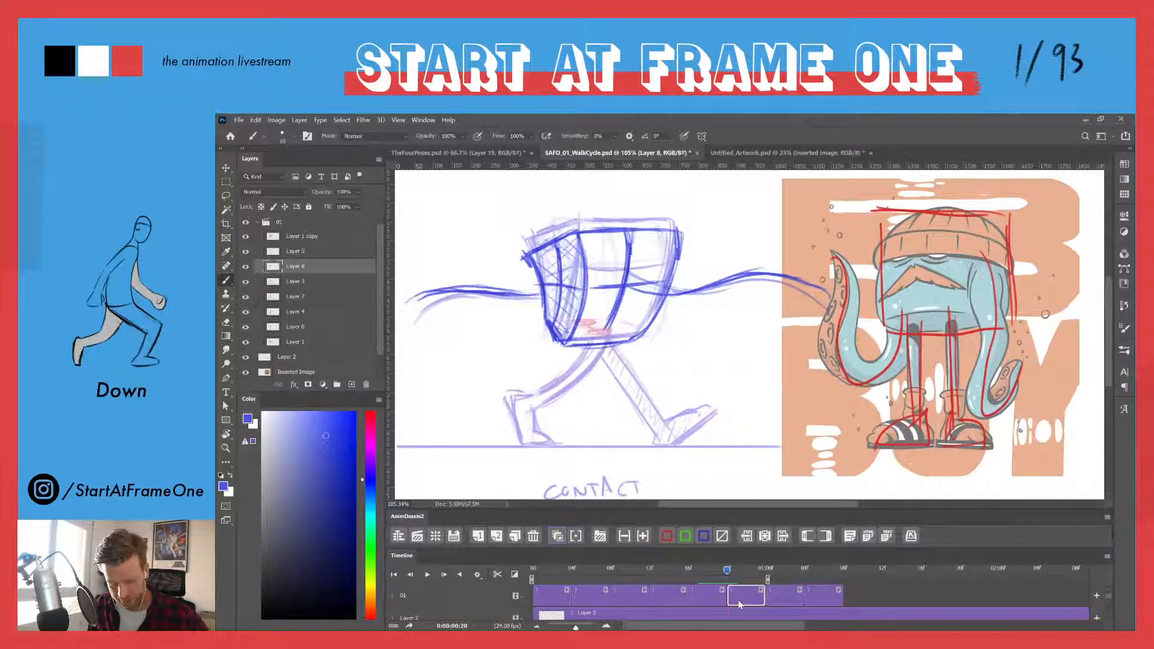
- Mark the front foot flat on the ground line, and sketch the hip line in red across the box's lower part
mouse_move(687, 445)
left_mouse_down()
mouse_move(636, 445)
mouse_move(643, 427)
left_mouse_up()
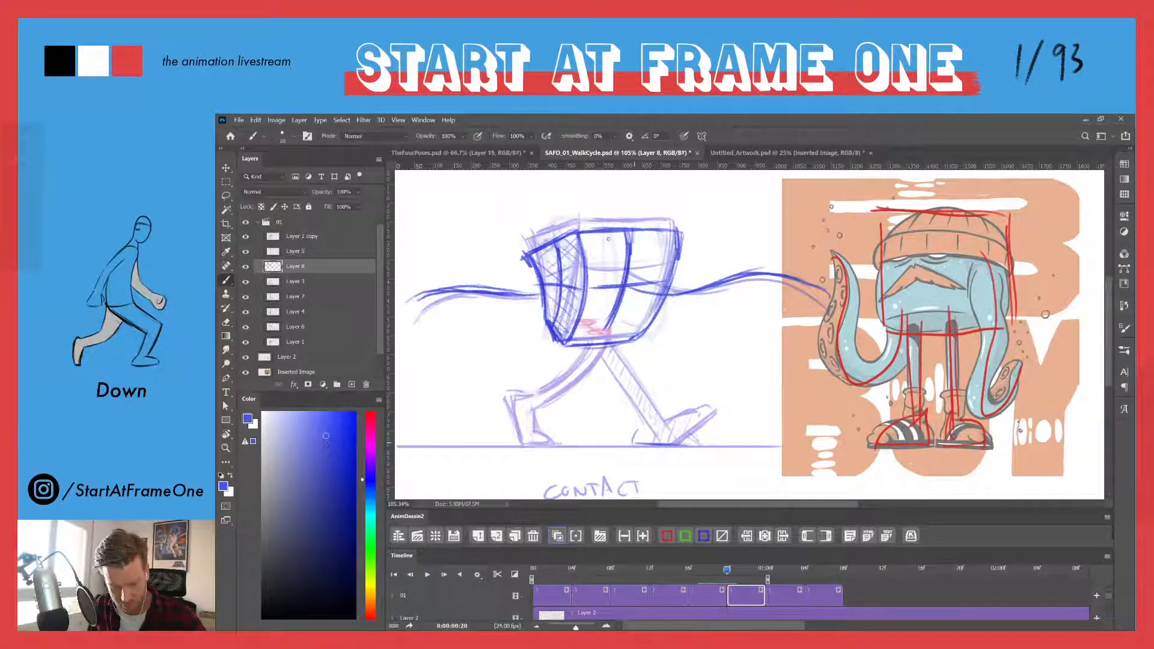
left_click_drag(360, 455, 367, 412)
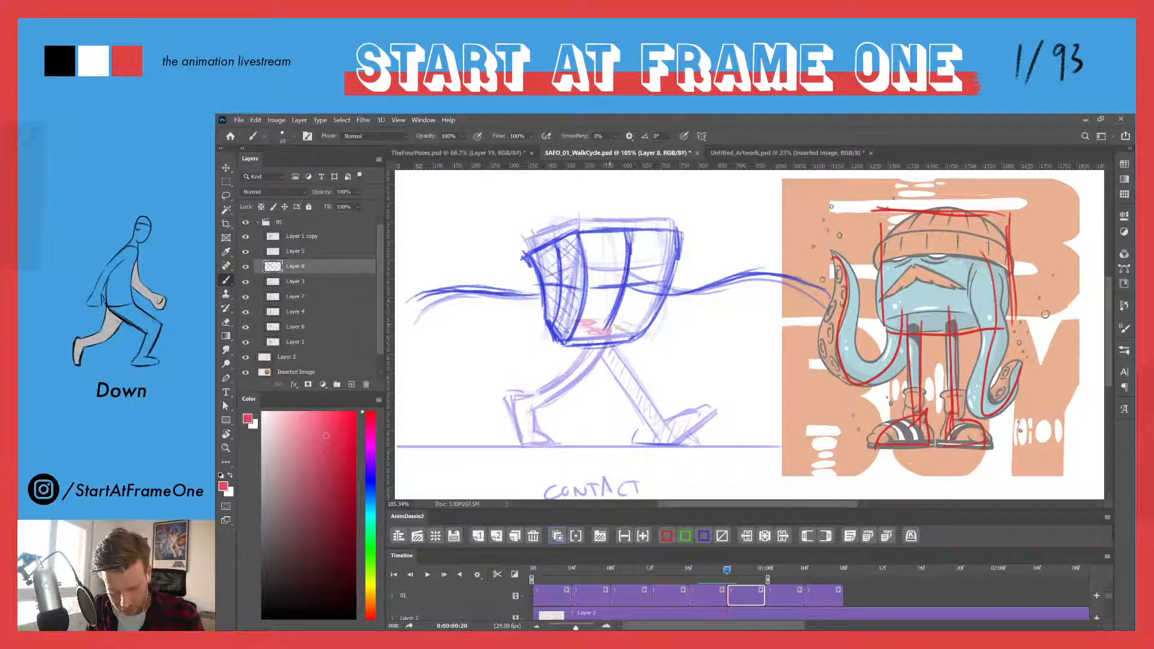
mouse_move(555, 320)
left_mouse_down()
mouse_move(610, 321)
mouse_move(634, 337)
mouse_move(586, 323)
mouse_move(604, 342)
mouse_move(594, 325)
left_mouse_up()
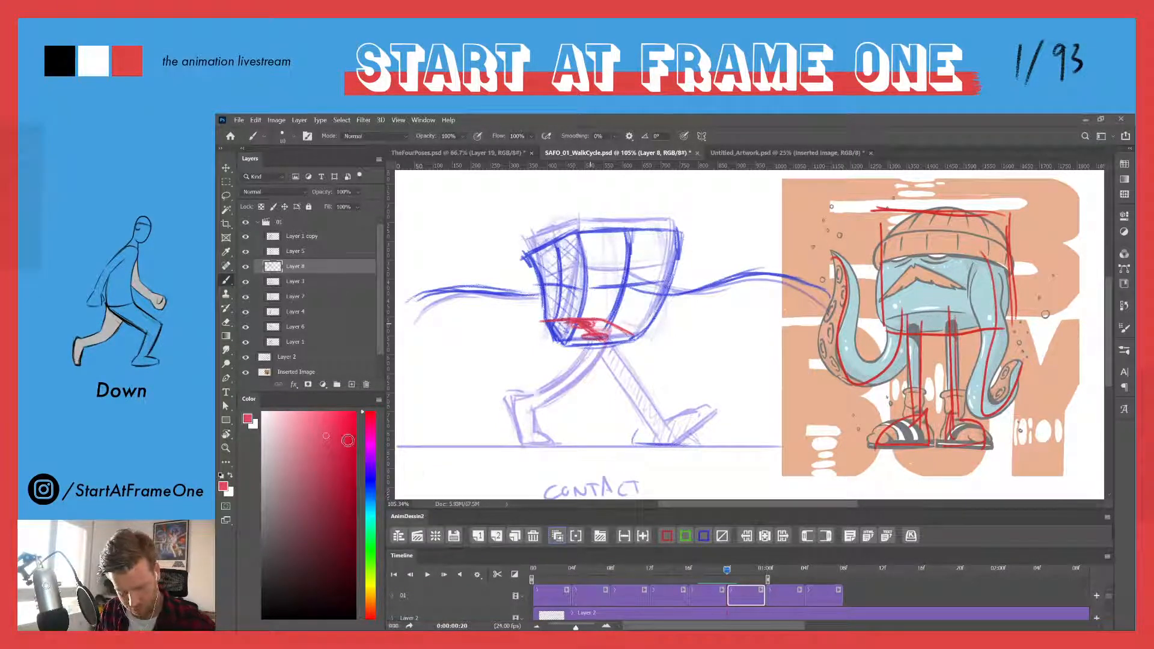
- Switch back to blue and sketch the rear leg's foot, upright shin and knee just behind the contact pose
left_click(370, 480)
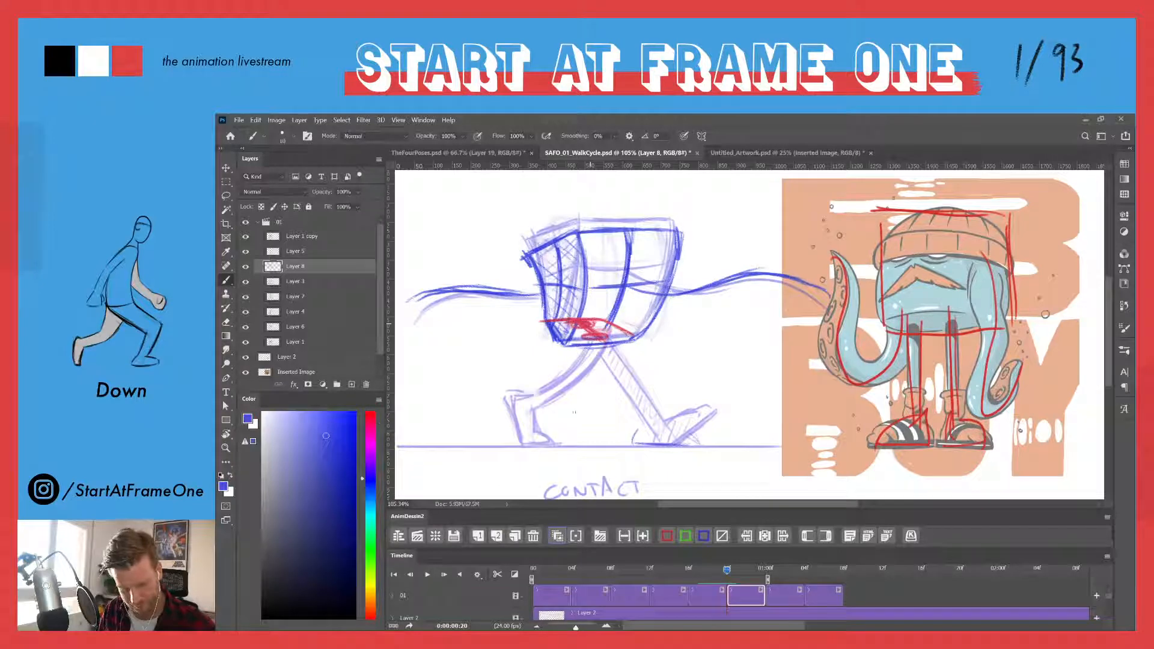
mouse_move(515, 430)
left_mouse_down()
mouse_move(536, 438)
mouse_move(513, 444)
left_mouse_up()
left_click_drag(521, 398, 527, 429)
left_click_drag(501, 391, 501, 444)
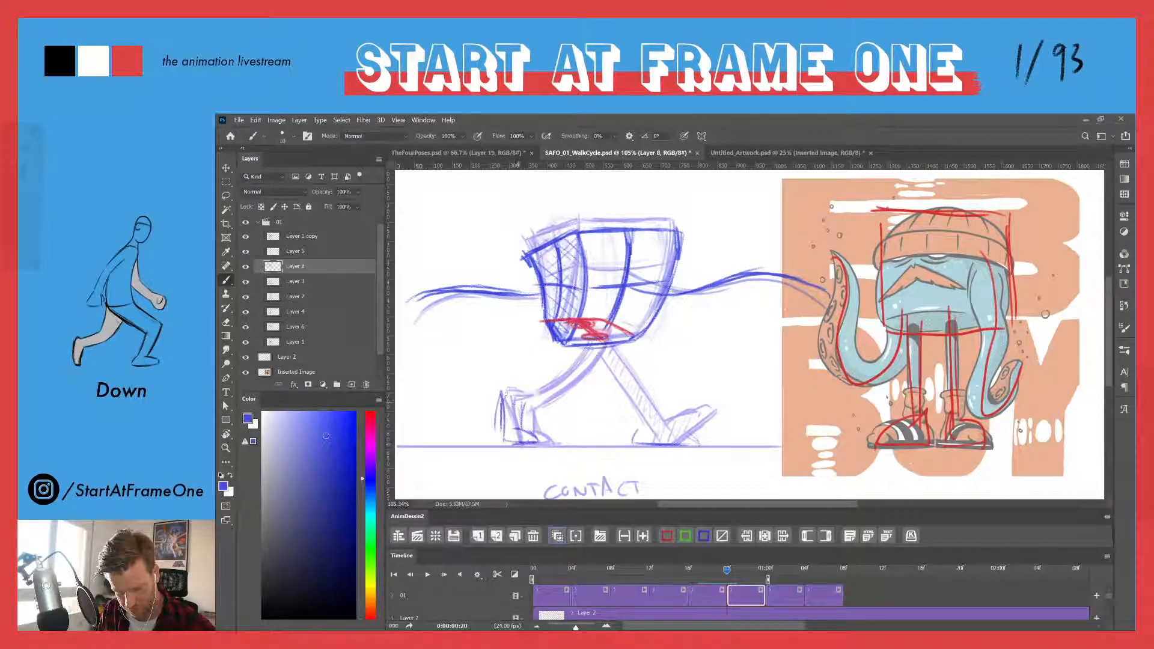
left_click_drag(503, 393, 522, 388)
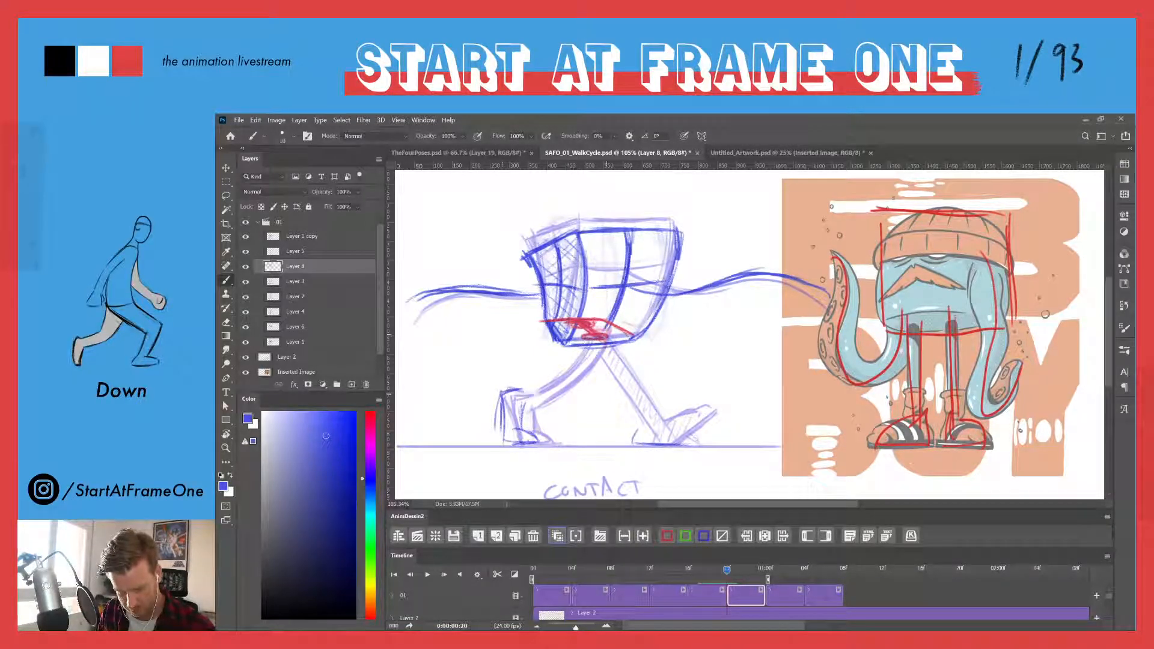
- Draw the rear leg's curved thigh from the box's base to the knee, and complete the shin's inner line
mouse_move(606, 340)
left_mouse_down()
mouse_move(594, 374)
mouse_move(539, 406)
mouse_move(565, 399)
mouse_move(590, 371)
mouse_move(579, 366)
left_mouse_up()
left_click_drag(583, 358, 529, 396)
left_click_drag(547, 387, 511, 394)
left_click_drag(576, 370, 511, 397)
mouse_move(587, 351)
left_mouse_down()
mouse_move(559, 401)
mouse_move(521, 432)
left_mouse_up()
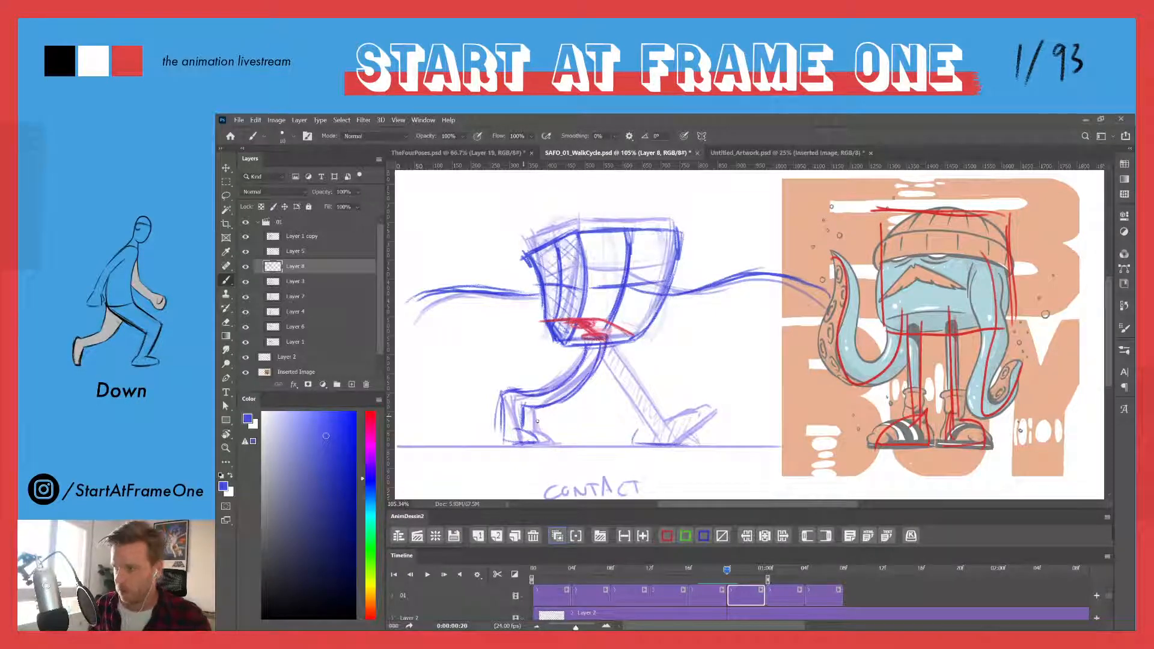
left_click_drag(728, 573, 727, 573)
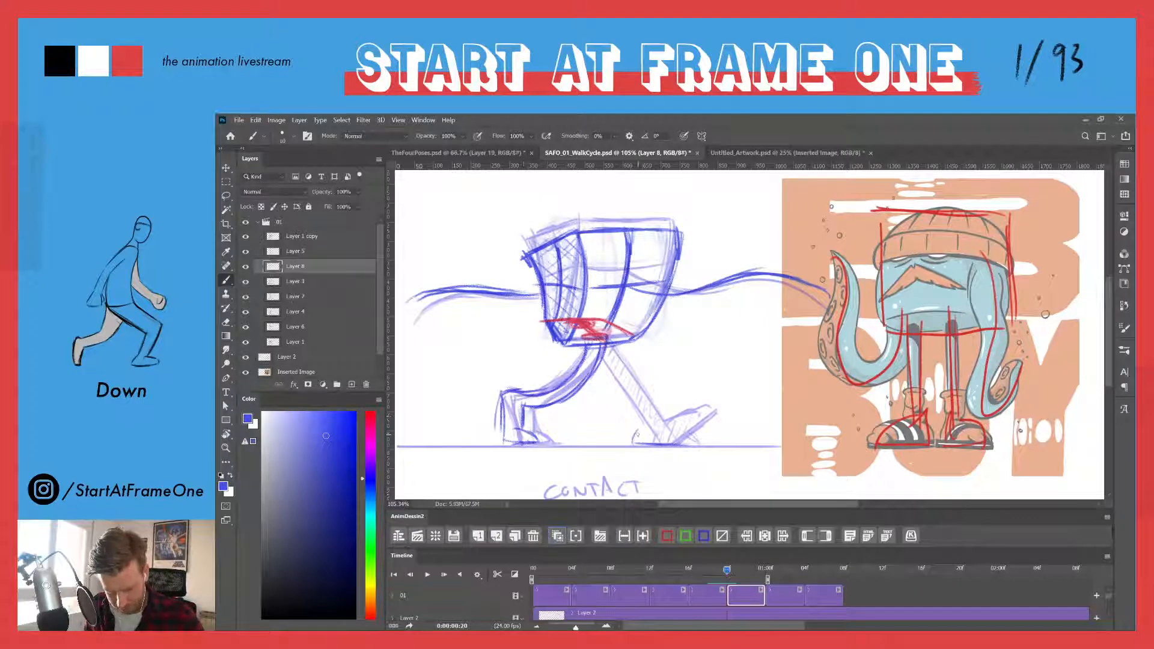
- Draw the bent front leg from the box's base to the flat foot, hatch the leg, and redefine the foot's outline
left_click_drag(638, 428, 634, 437)
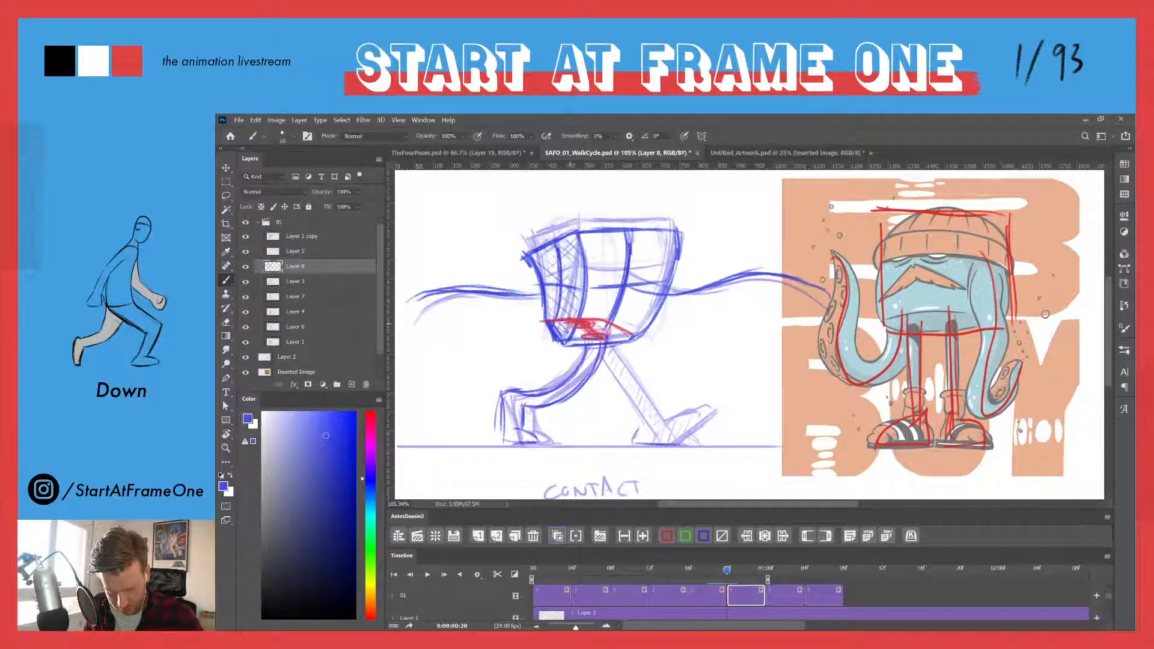
mouse_move(606, 347)
left_mouse_down()
mouse_move(640, 433)
mouse_move(638, 409)
left_mouse_up()
mouse_move(627, 341)
left_mouse_down()
mouse_move(654, 422)
mouse_move(697, 444)
mouse_move(669, 445)
left_mouse_up()
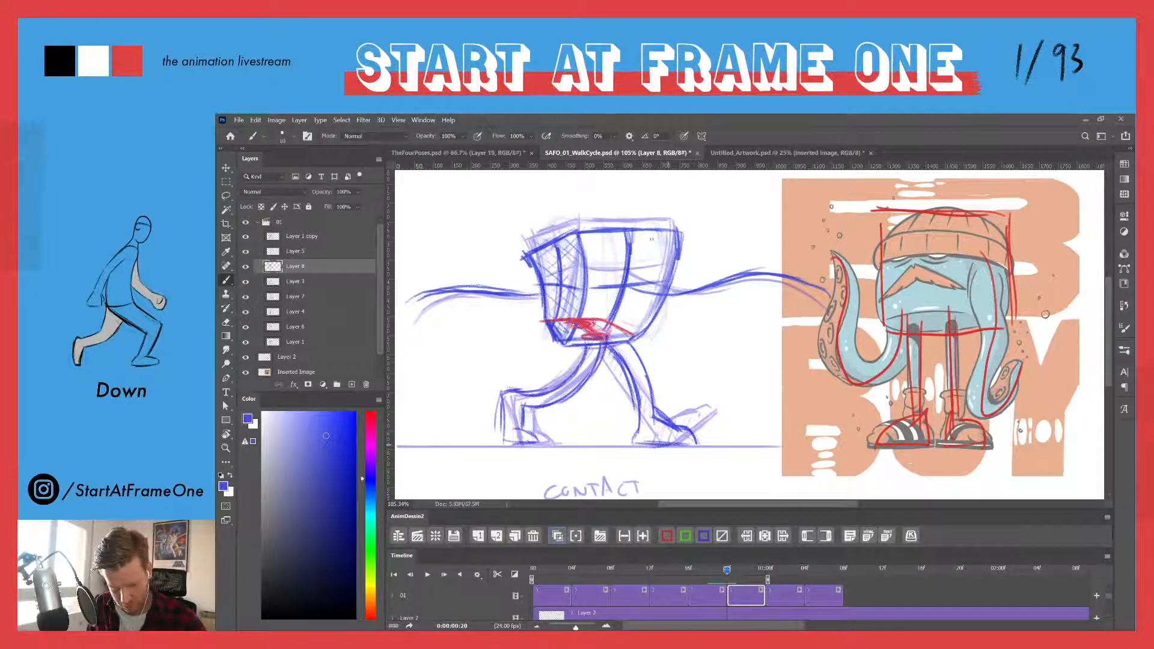
left_click_drag(619, 346, 649, 395)
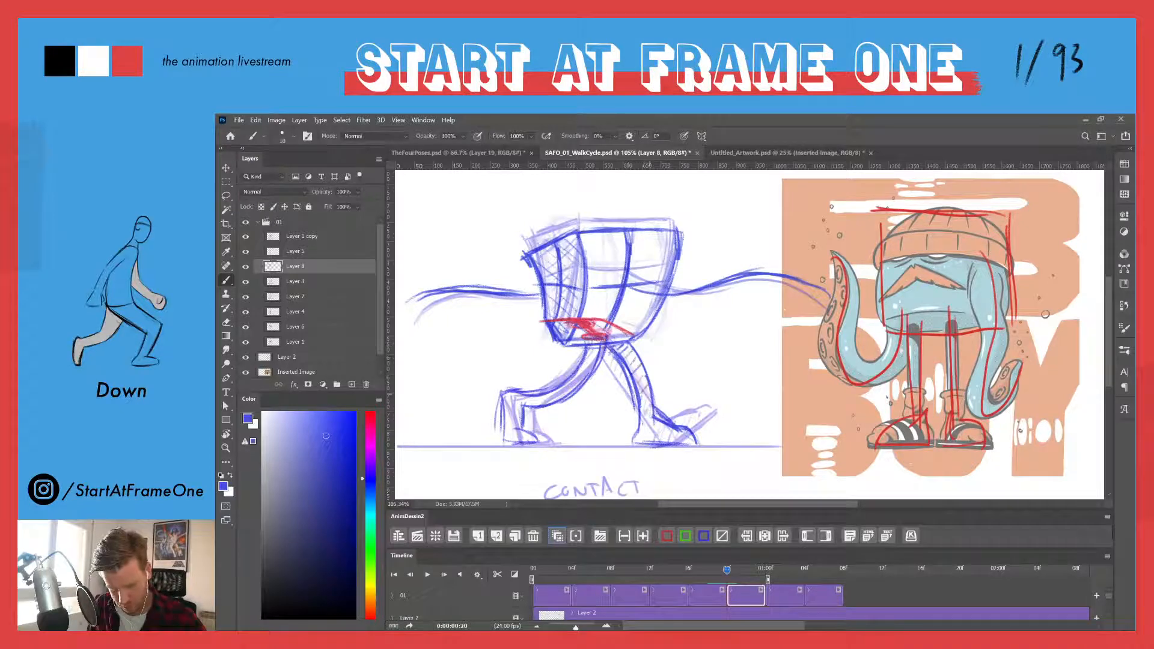
key("e")
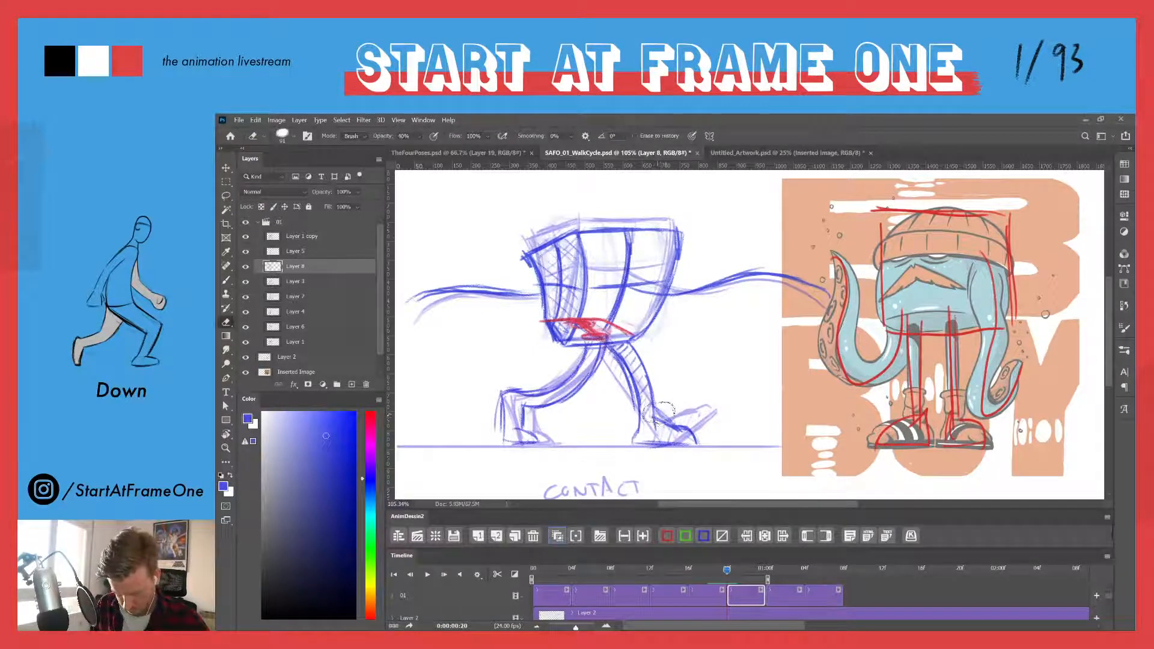
key("b")
mouse_move(655, 403)
left_mouse_down()
mouse_move(656, 419)
mouse_move(696, 451)
left_mouse_up()
mouse_move(636, 416)
left_mouse_down()
mouse_move(654, 437)
mouse_move(688, 443)
left_mouse_up()
- Insert a new frame with extended exposure after the second pass pose, and handwrite the label UP below the figure
left_click_drag(719, 575, 805, 579)
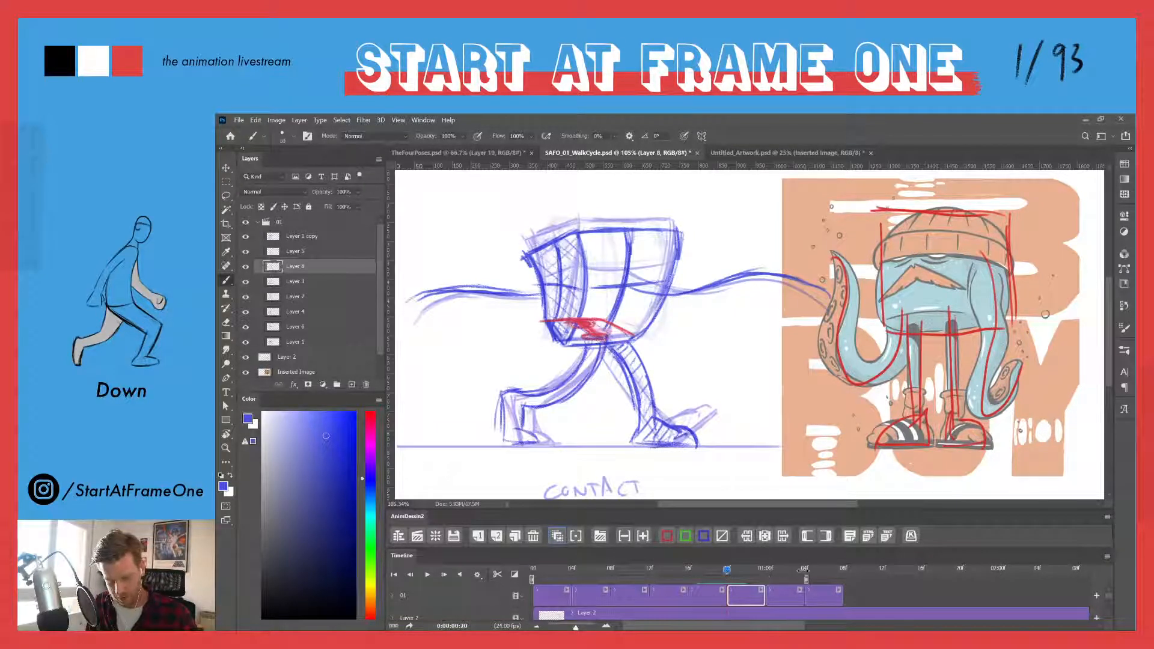
left_click_drag(727, 573, 773, 573)
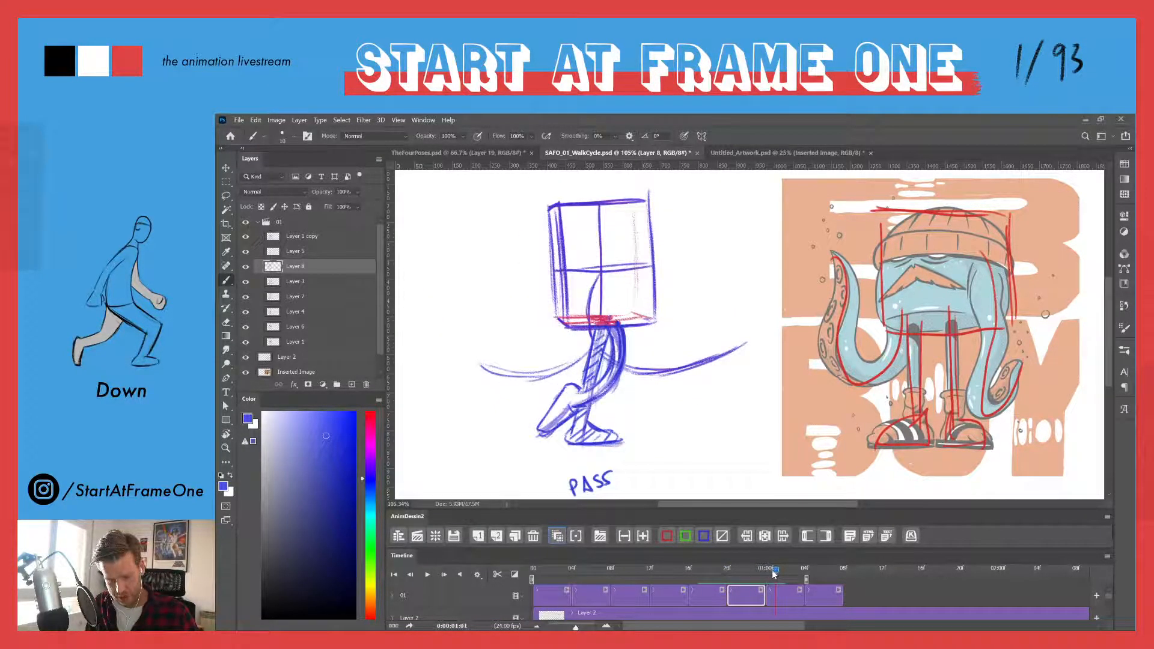
left_click(778, 596)
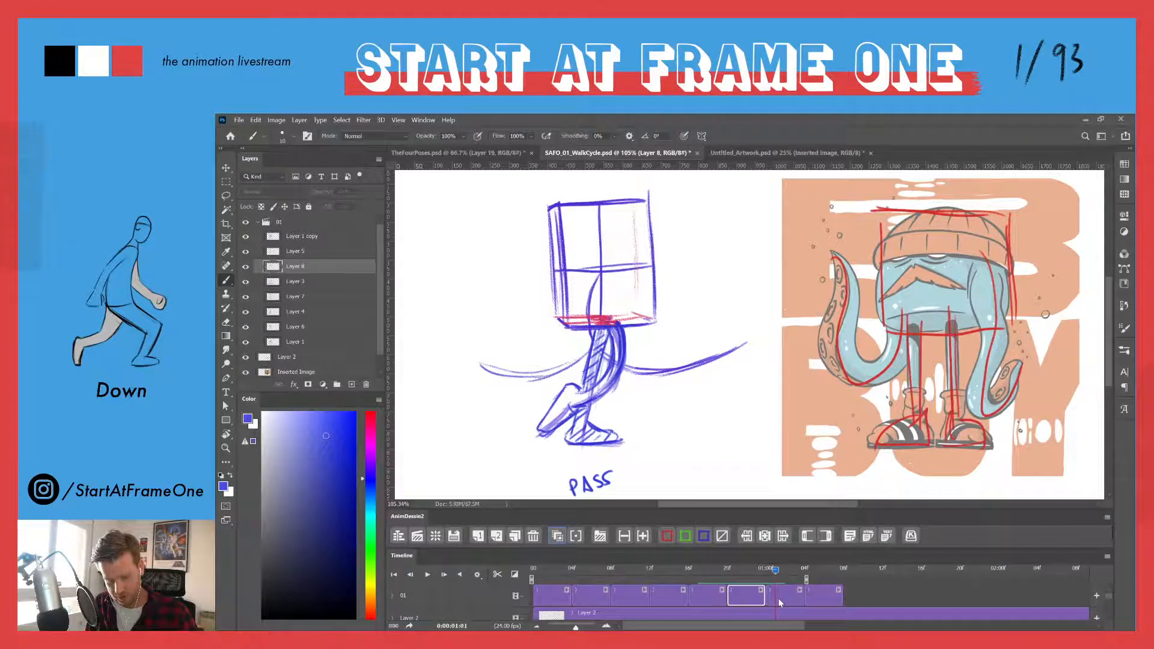
left_click(479, 532)
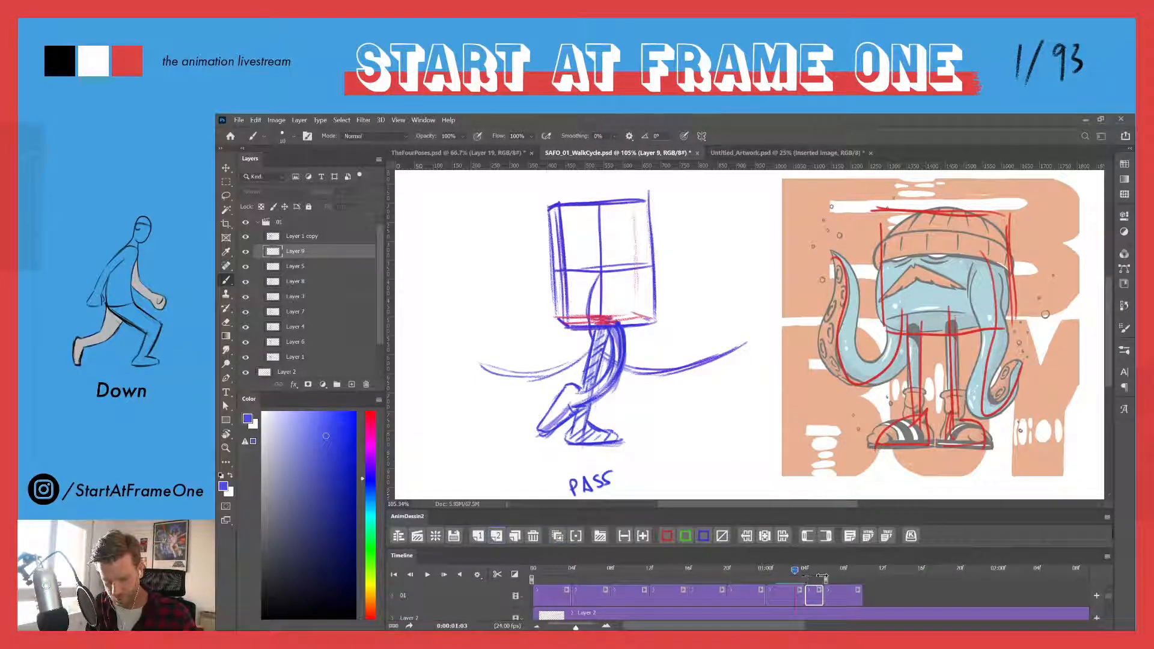
left_click(642, 535)
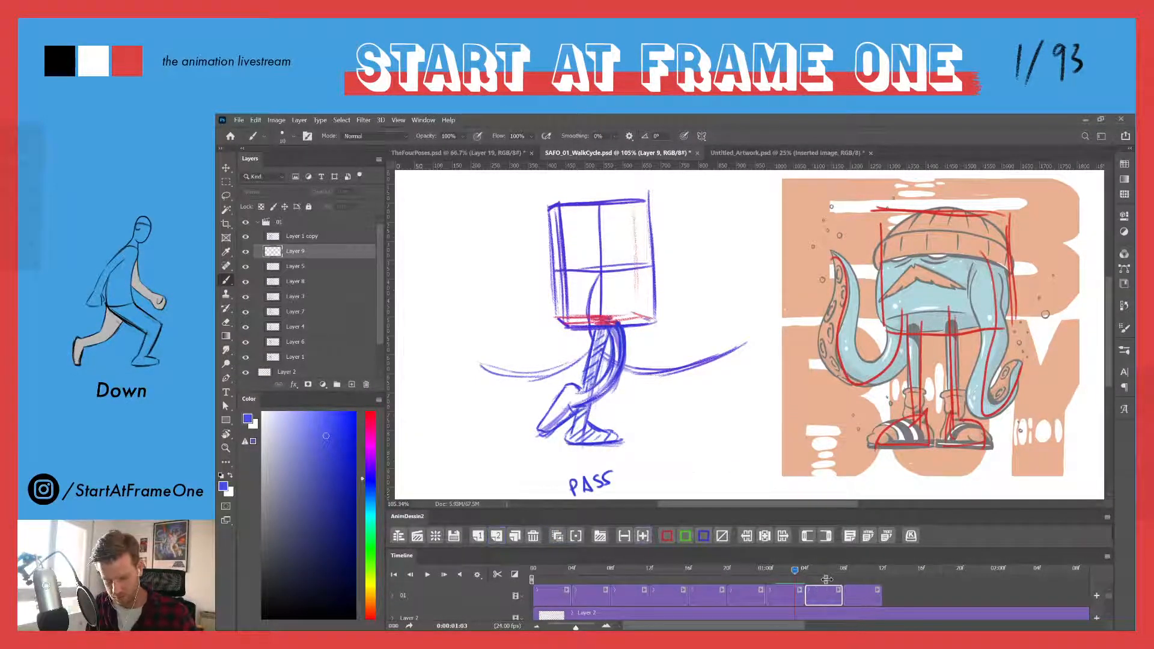
left_click(804, 568)
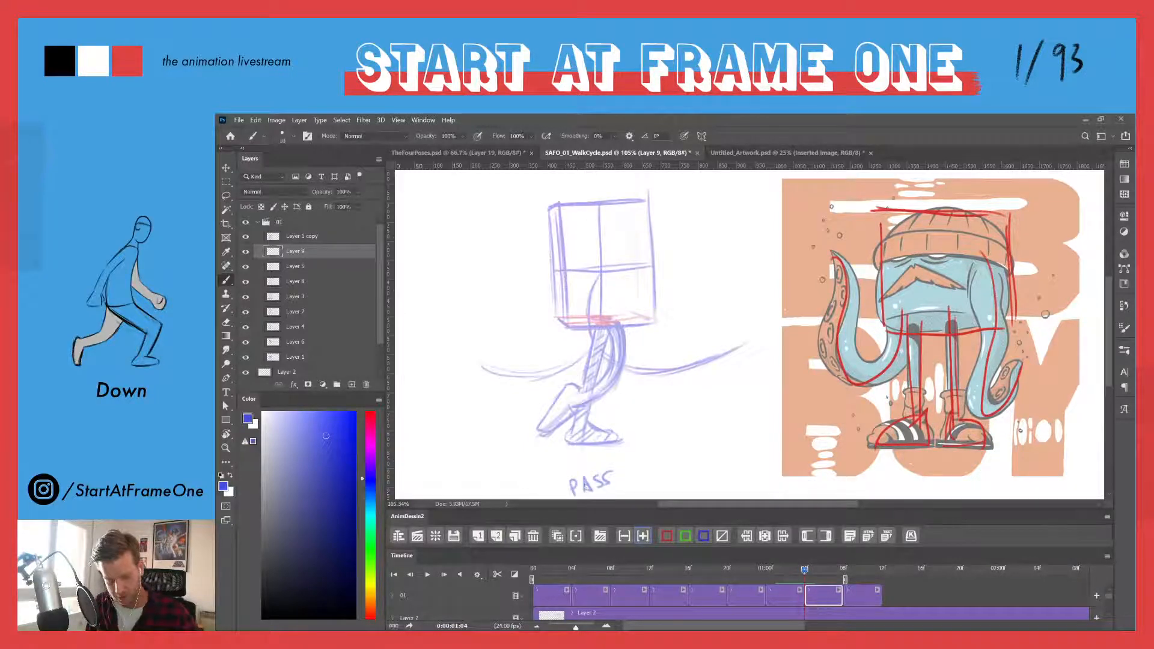
mouse_move(583, 477)
left_mouse_down()
mouse_move(593, 494)
mouse_move(601, 472)
left_mouse_up()
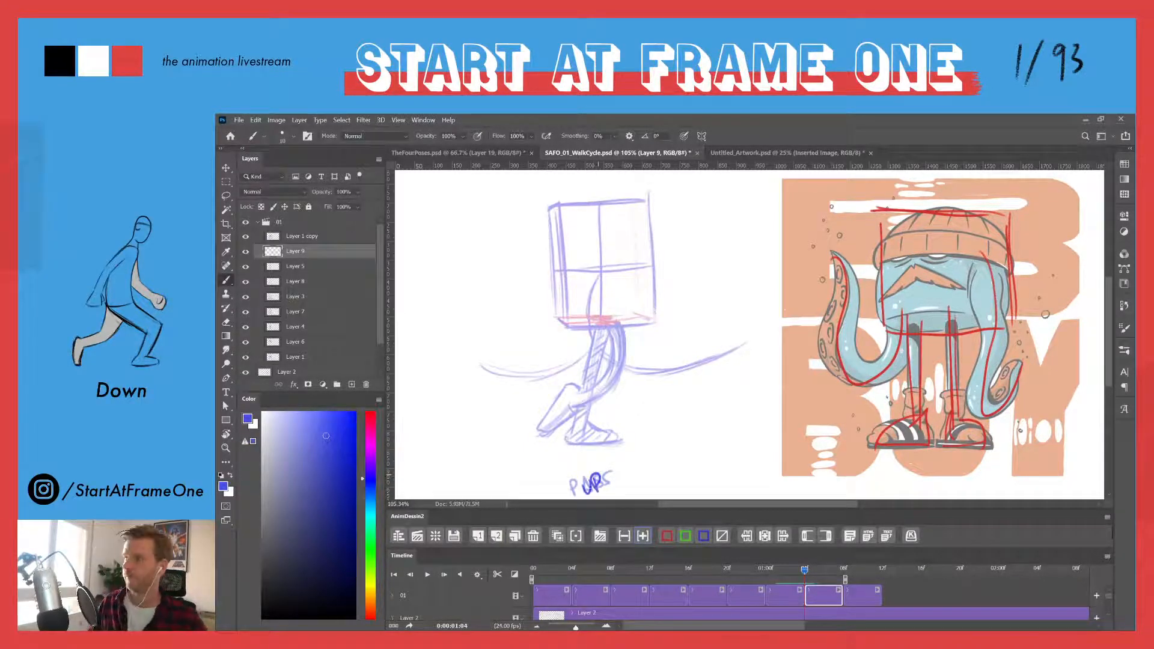
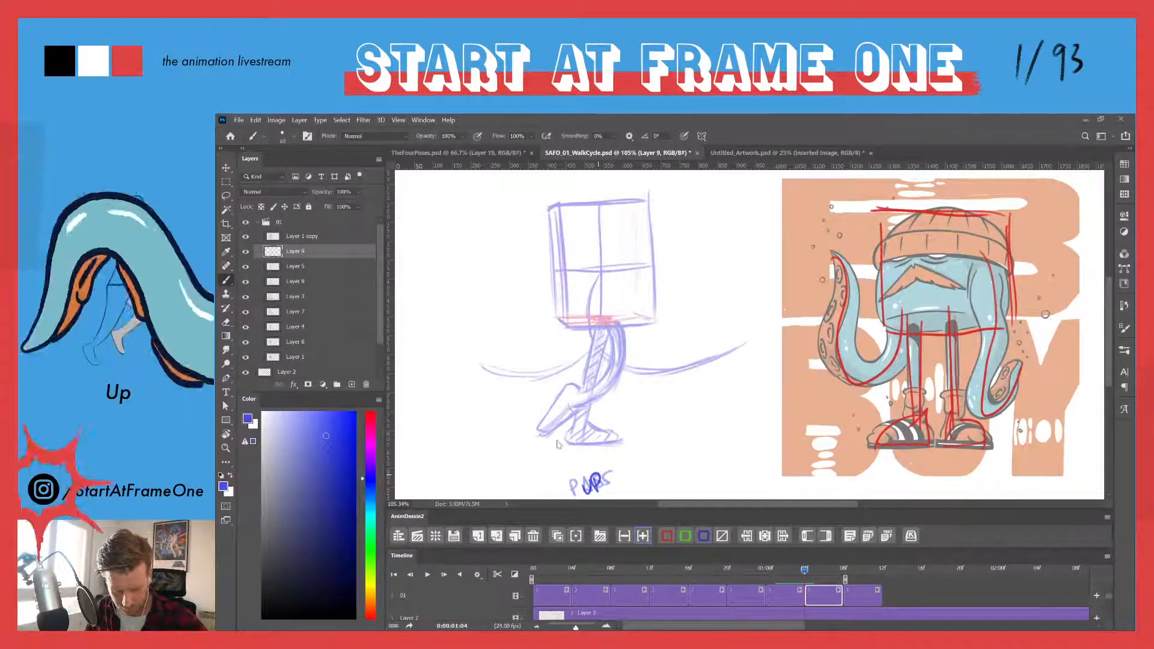
- Set the onion skin to show 5 frames after the current one
left_click(576, 536)
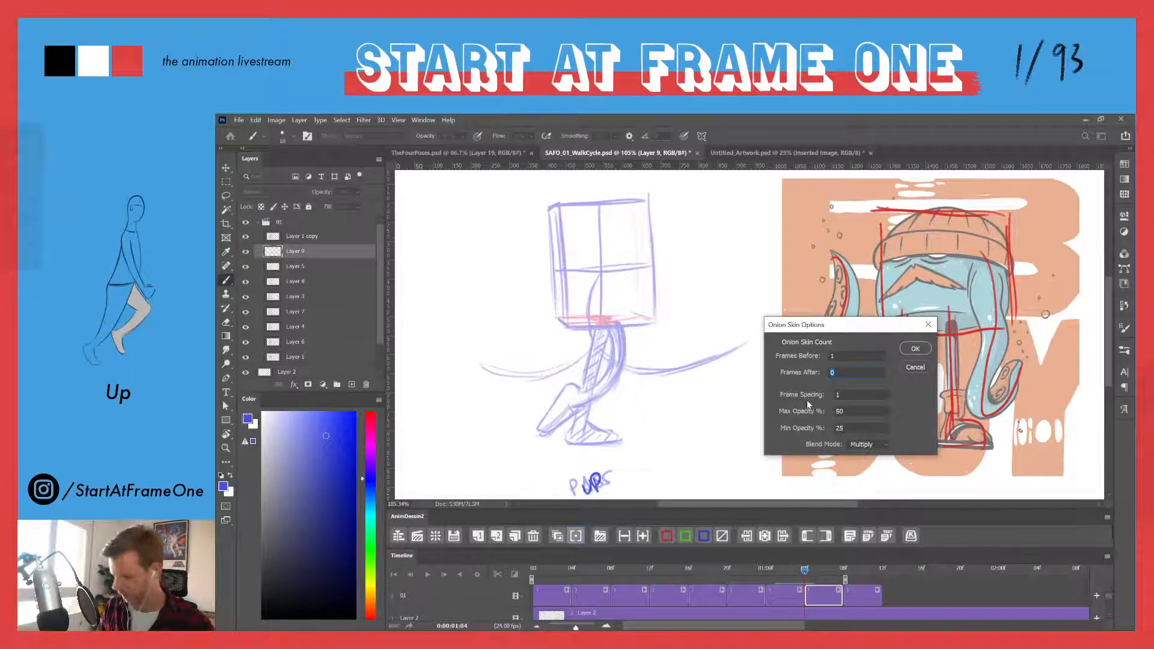
type("5")
key("Return")
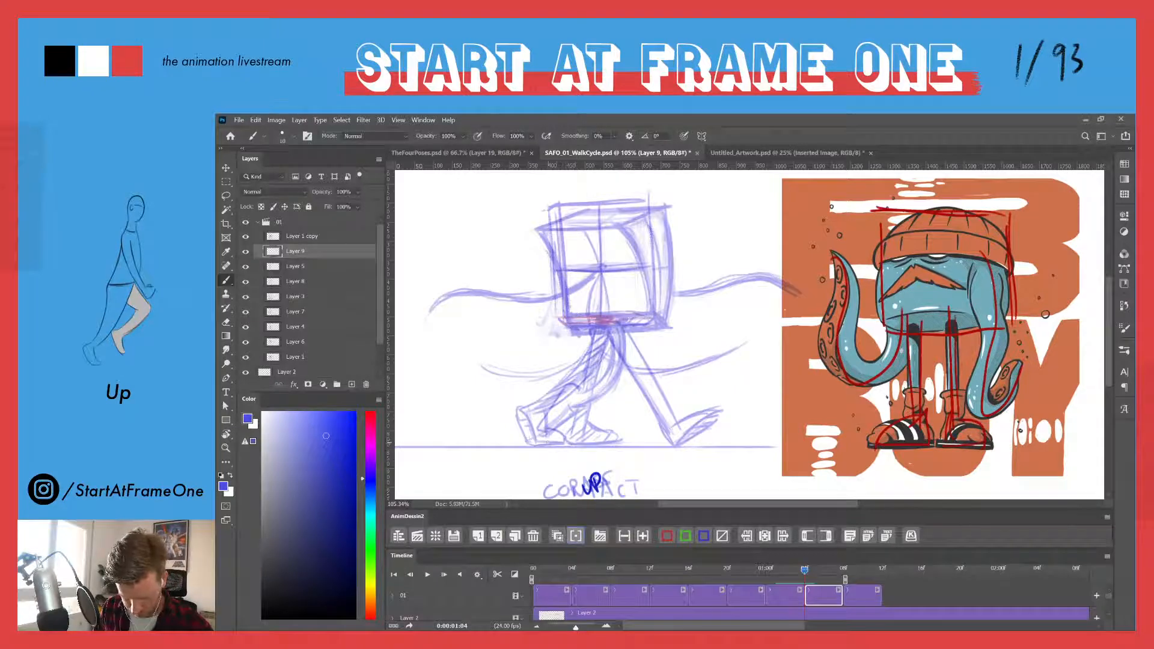
- Sketch the rear foot pushing off its toes, hatch its sole, and add the start of the ankle above the heel
mouse_move(554, 445)
left_mouse_down()
mouse_move(587, 434)
mouse_move(540, 413)
mouse_move(566, 442)
left_mouse_up()
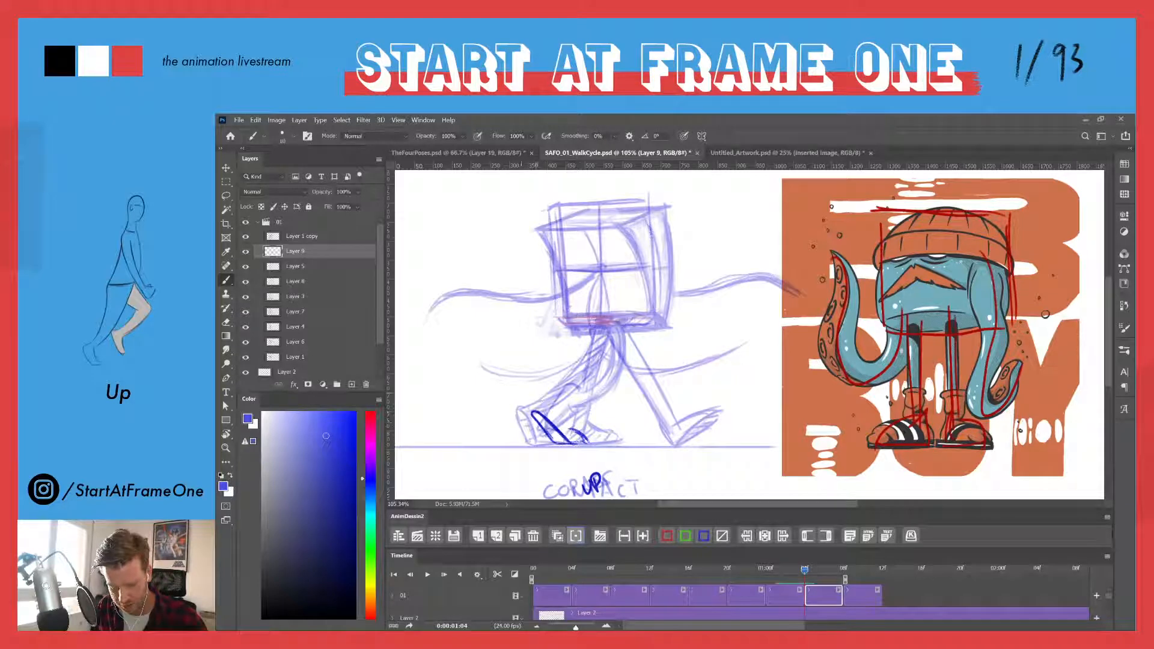
left_click_drag(539, 417, 562, 439)
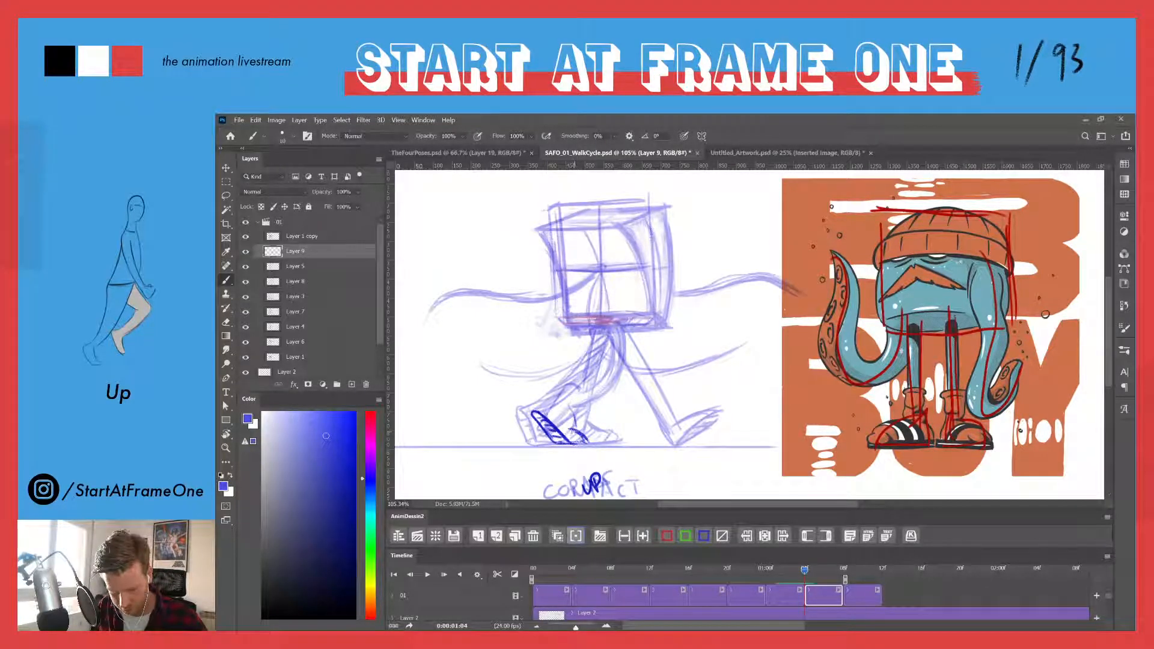
left_click_drag(573, 410, 584, 440)
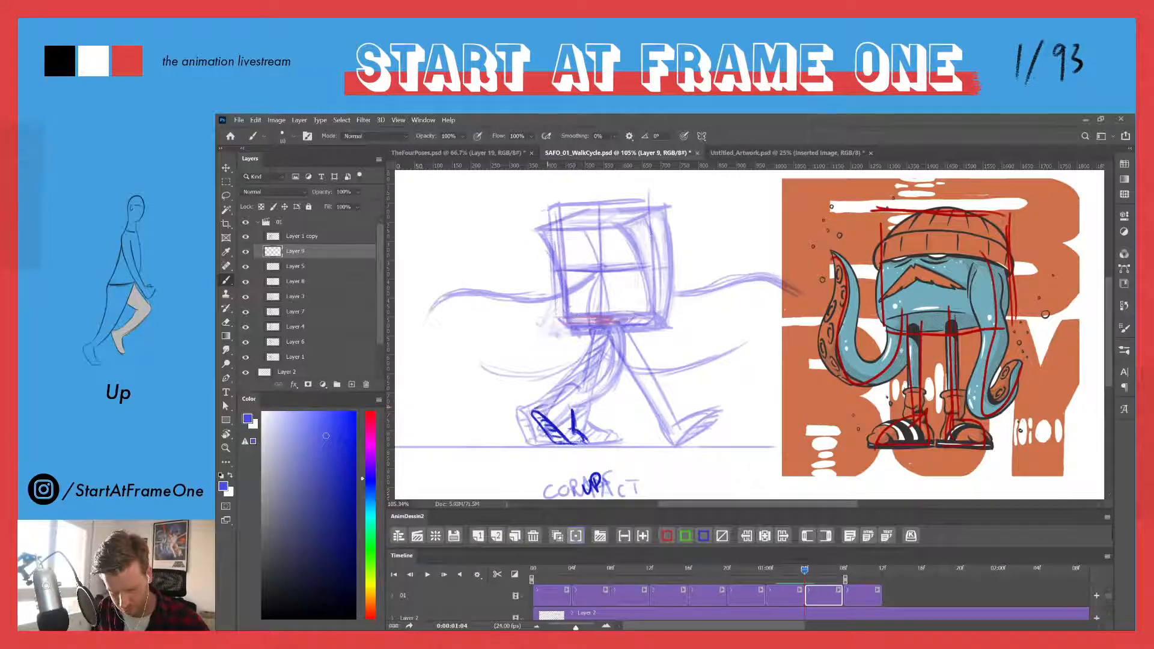
left_click_drag(530, 414, 547, 400)
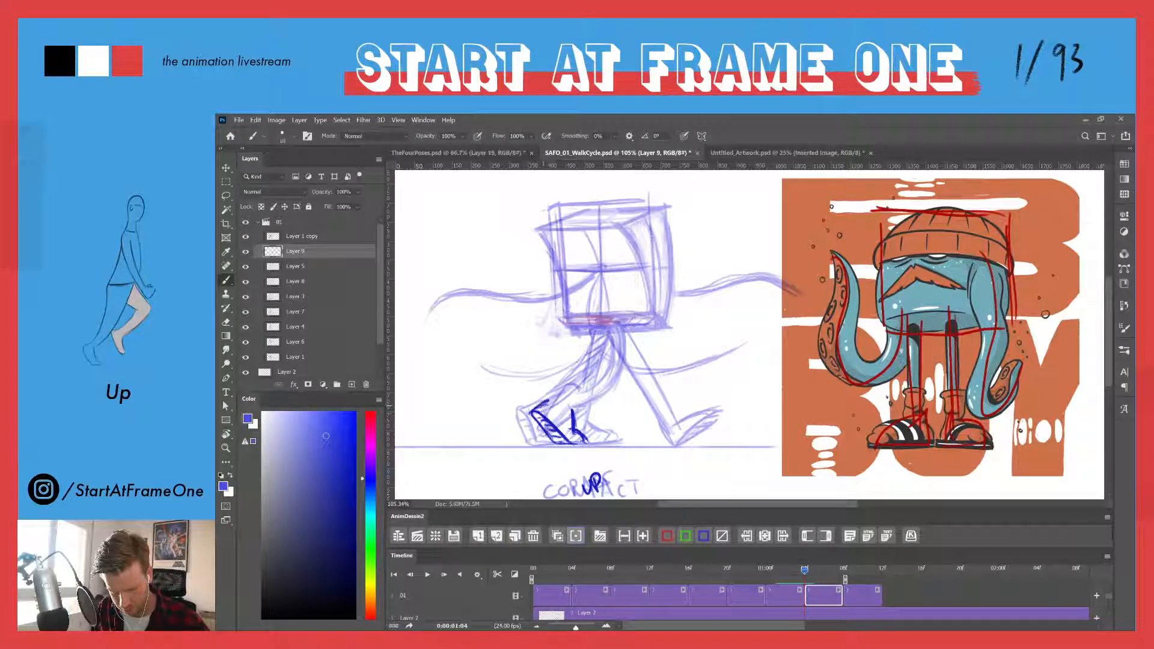
- Reduce the onion skin to 1 frame after, keeping 1 frame before
left_click(555, 542)
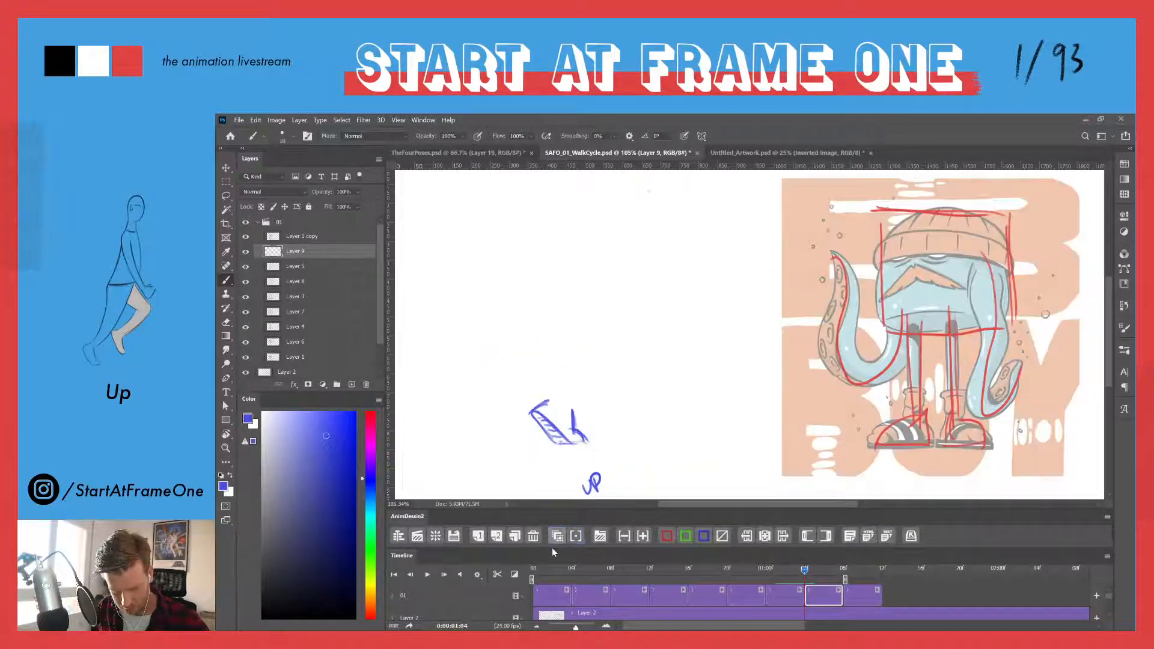
left_click(574, 540)
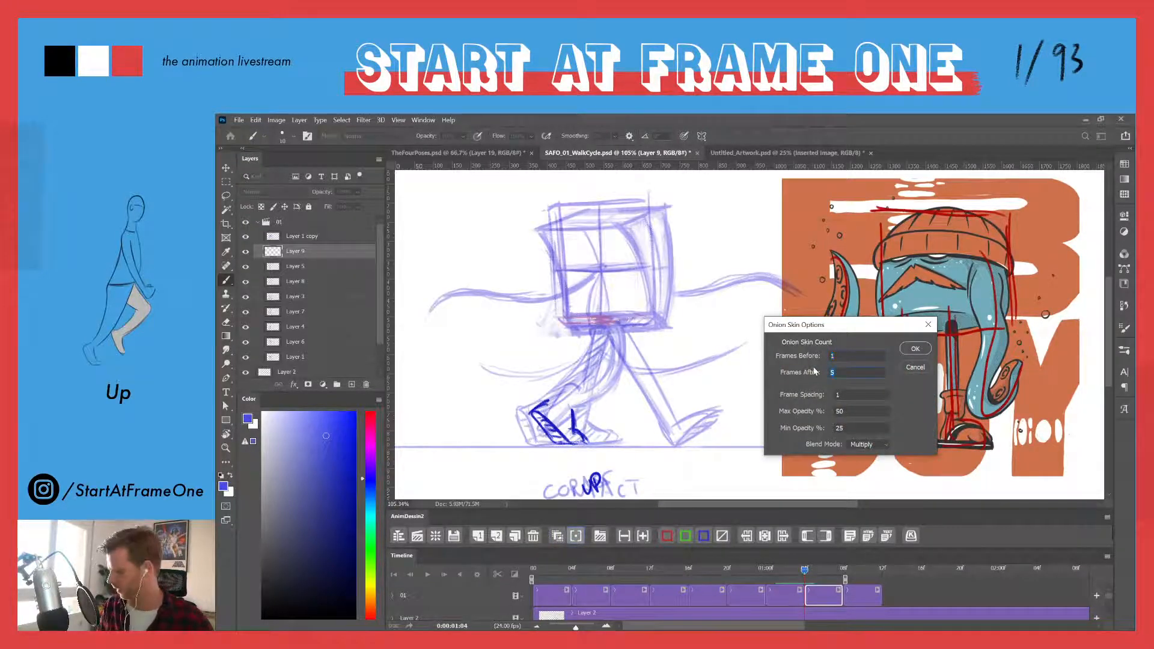
type("1")
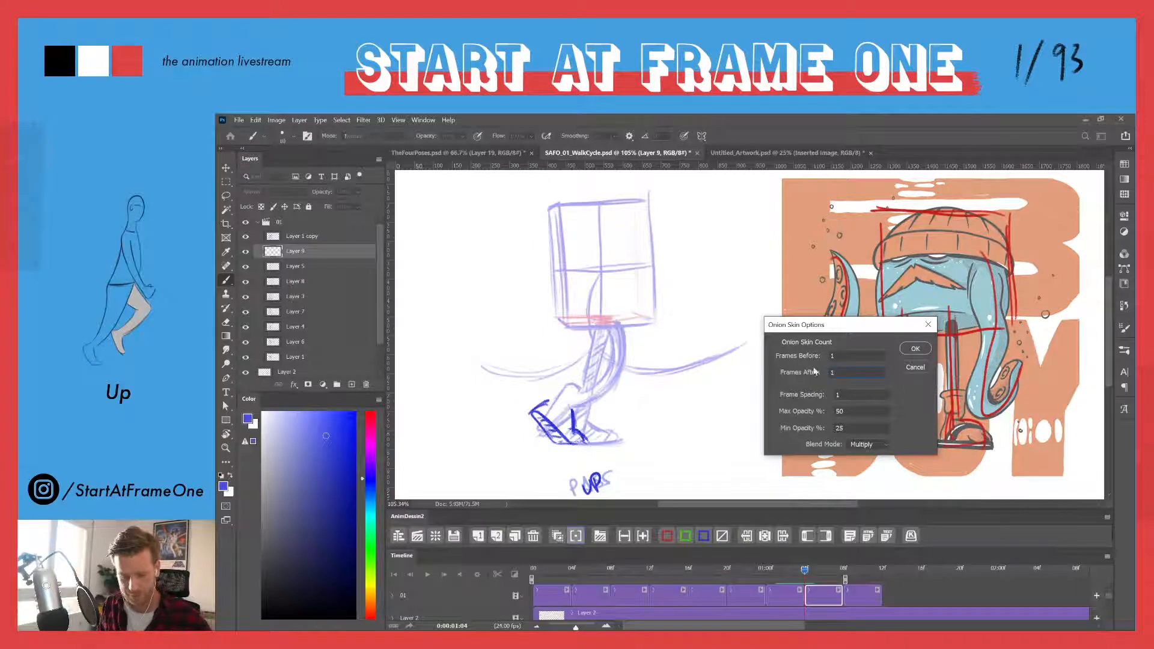
key("Return")
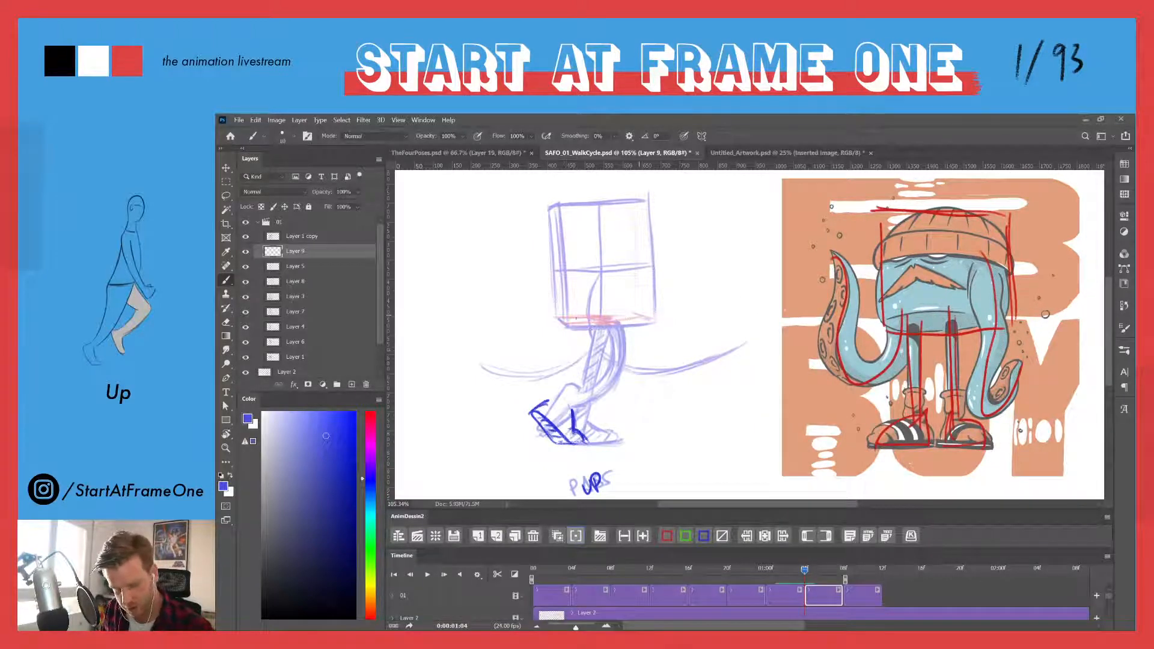
- Draw the front face of the up pose's body box slightly higher than the pass pose's box
left_click_drag(562, 318, 644, 316)
mouse_move(641, 183)
left_mouse_down()
mouse_move(649, 283)
mouse_move(646, 228)
left_mouse_up()
left_click_drag(648, 253, 650, 279)
left_click_drag(644, 195, 645, 211)
mouse_move(558, 222)
left_mouse_down()
mouse_move(563, 323)
mouse_move(556, 203)
mouse_move(558, 242)
left_mouse_up()
left_click_drag(563, 194, 641, 185)
left_click_drag(558, 197, 641, 187)
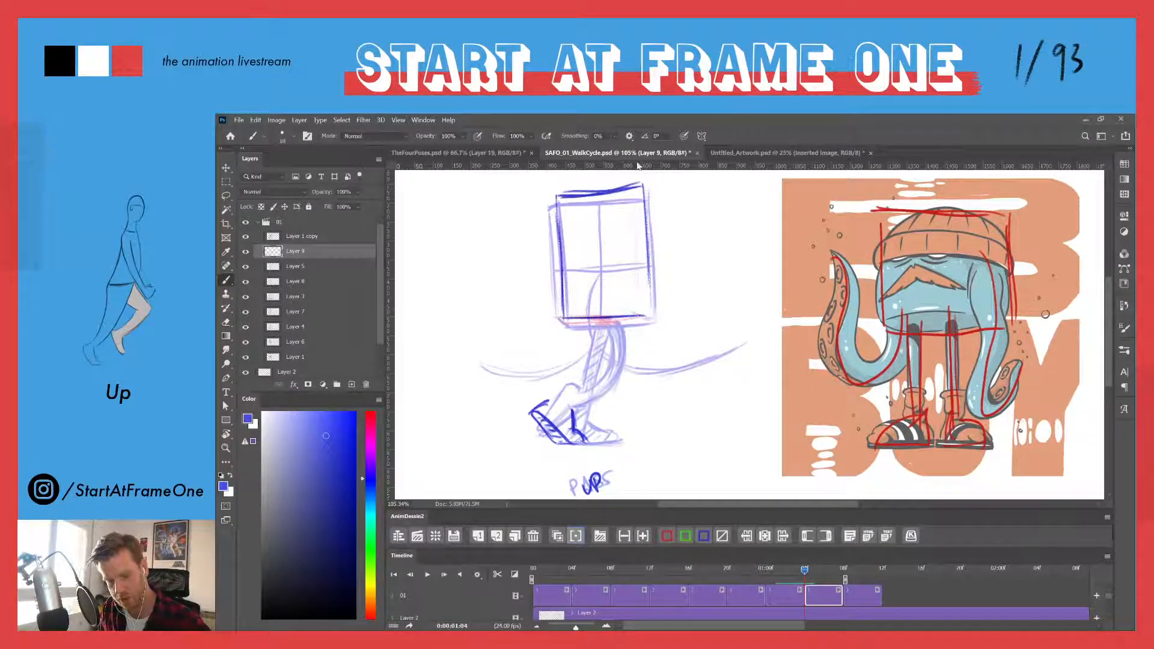
- Add the box's narrow side face beside the front face, and reinforce its vertical edges
mouse_move(805, 569)
left_mouse_down()
mouse_move(787, 573)
mouse_move(844, 570)
mouse_move(788, 570)
mouse_move(804, 570)
left_mouse_up()
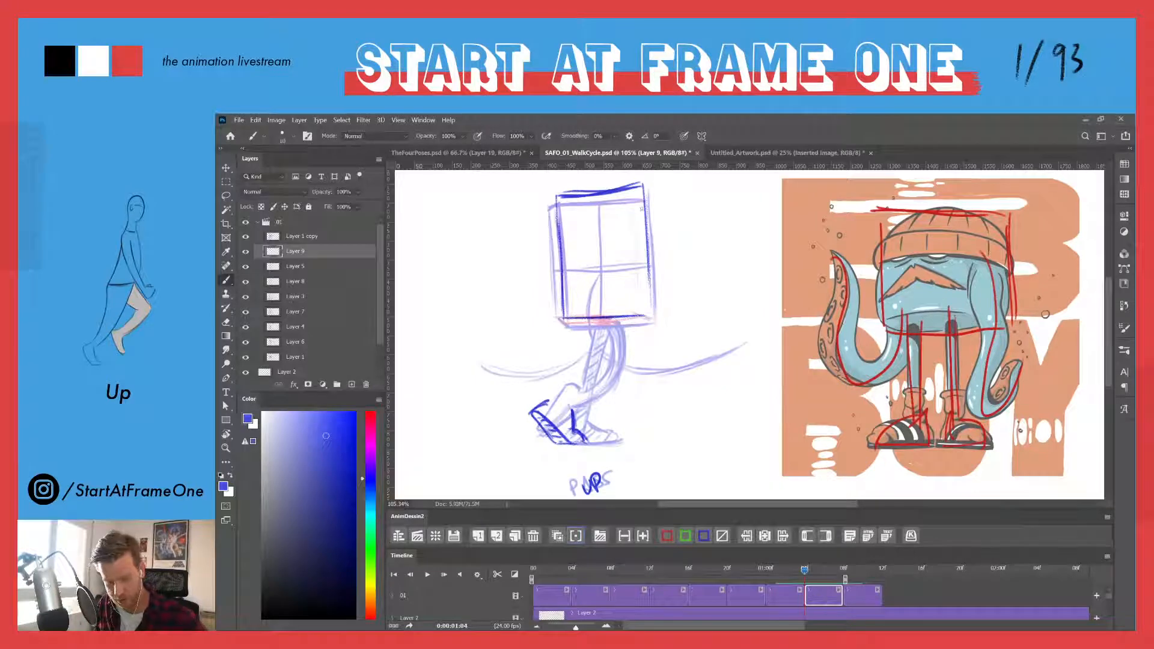
mouse_move(638, 186)
left_mouse_down()
mouse_move(641, 310)
mouse_move(636, 224)
mouse_move(650, 197)
mouse_move(646, 307)
left_mouse_up()
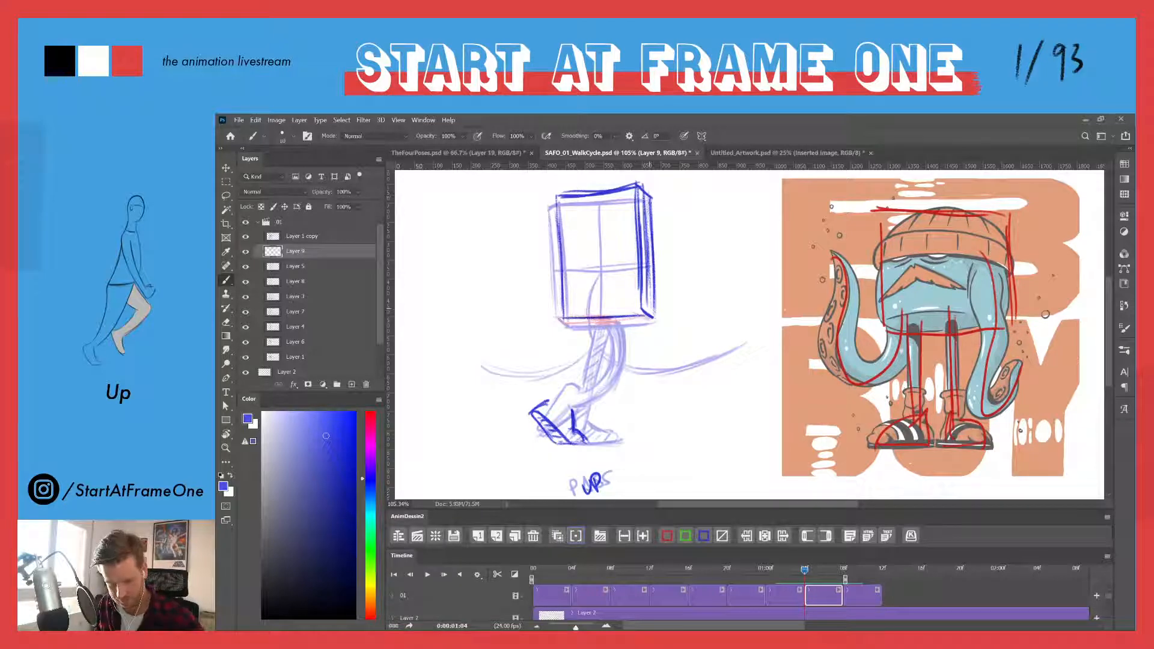
mouse_move(804, 569)
left_mouse_down()
mouse_move(785, 569)
mouse_move(805, 568)
left_mouse_up()
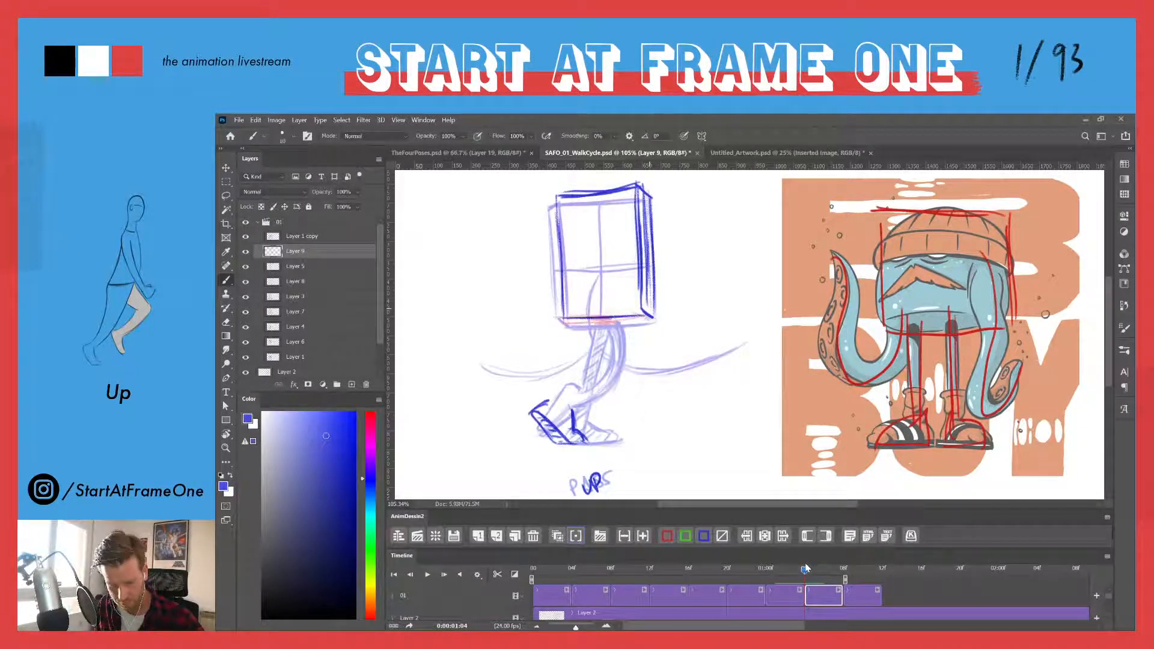
left_click_drag(556, 196, 562, 317)
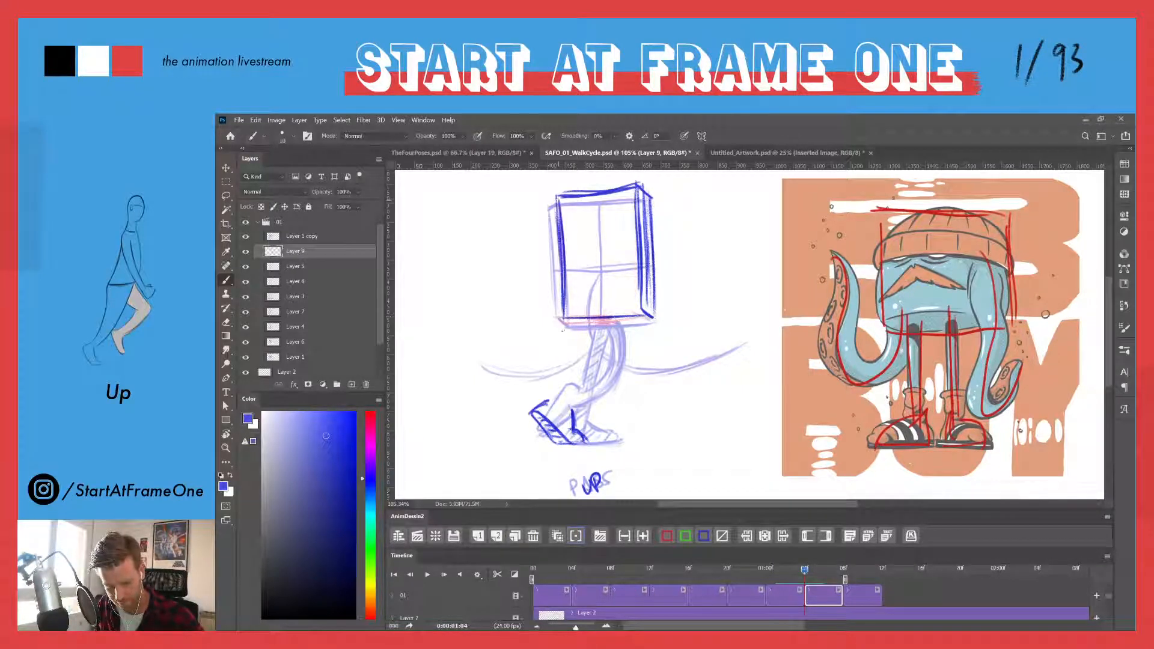
mouse_move(635, 196)
left_mouse_down()
mouse_move(656, 311)
mouse_move(652, 250)
left_mouse_up()
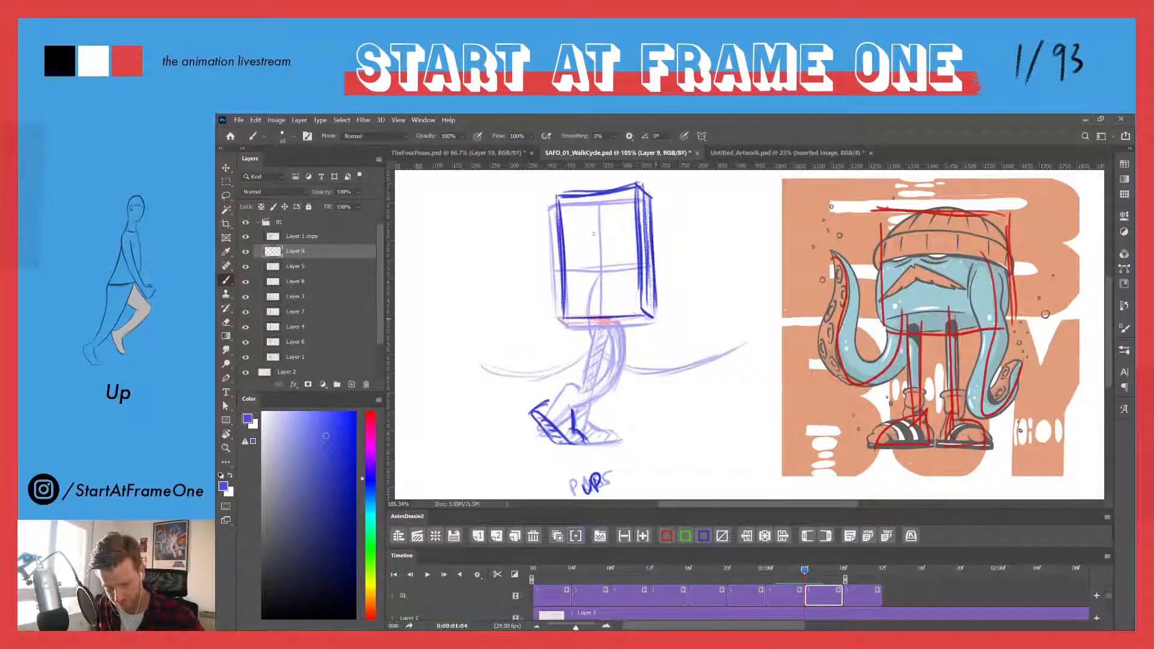
- Draw the vertical and horizontal center lines across the box's front face
left_click_drag(599, 226, 599, 303)
left_click_drag(598, 251, 599, 313)
left_click_drag(598, 201, 599, 318)
left_click_drag(584, 249, 637, 249)
left_click_drag(577, 250, 622, 248)
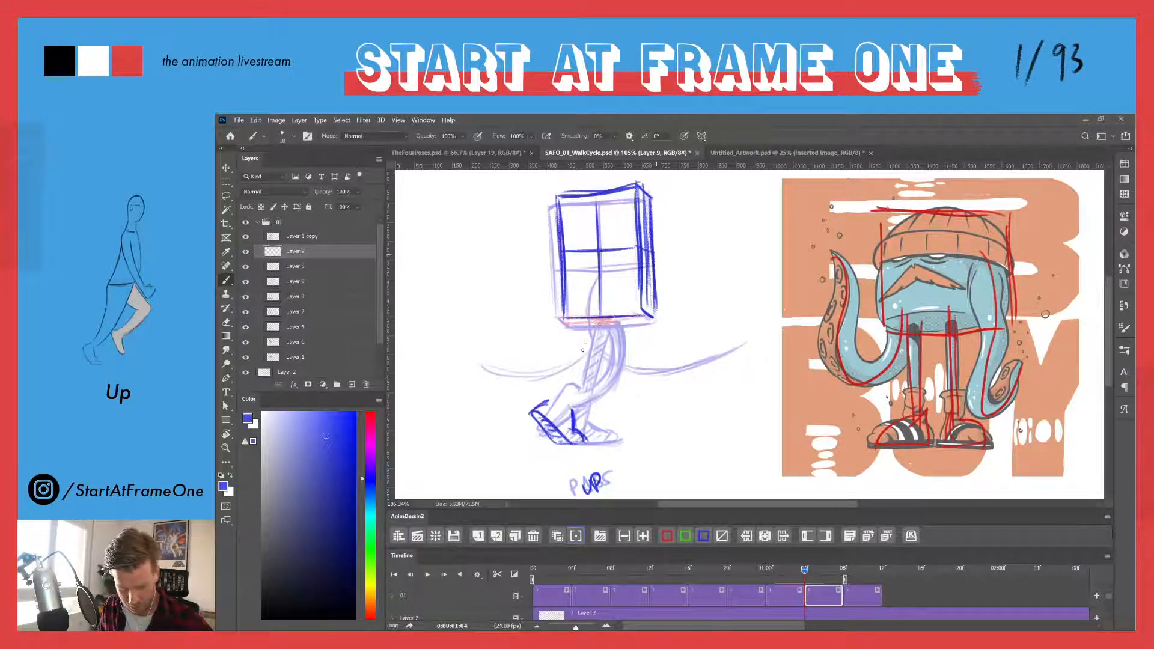
- Draw the underside of the box in blue, then switch to red and mark the hip line across it
left_click_drag(578, 320, 649, 316)
mouse_move(651, 318)
left_mouse_down()
mouse_move(563, 324)
mouse_move(642, 308)
mouse_move(584, 313)
left_mouse_up()
left_click(371, 413)
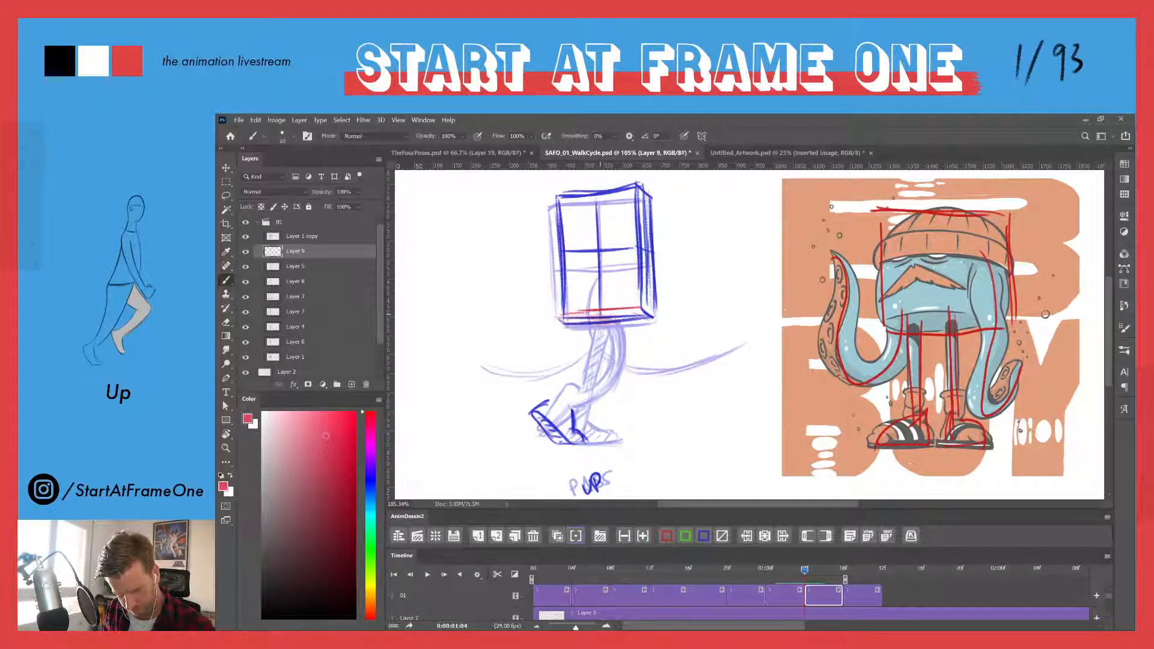
left_click_drag(642, 311, 564, 320)
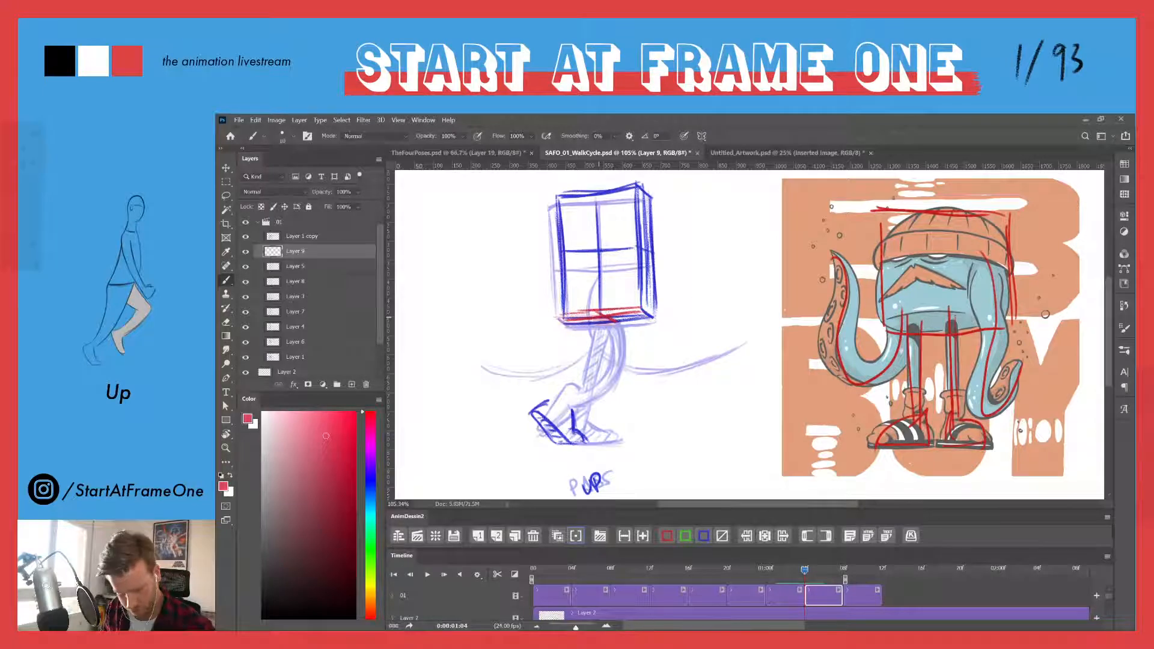
- Switch to purple, mark the hip point under the box, and draw the straight rear leg down to the foot
mouse_move(804, 569)
left_mouse_down()
mouse_move(742, 567)
mouse_move(843, 567)
mouse_move(798, 560)
mouse_move(812, 558)
left_mouse_up()
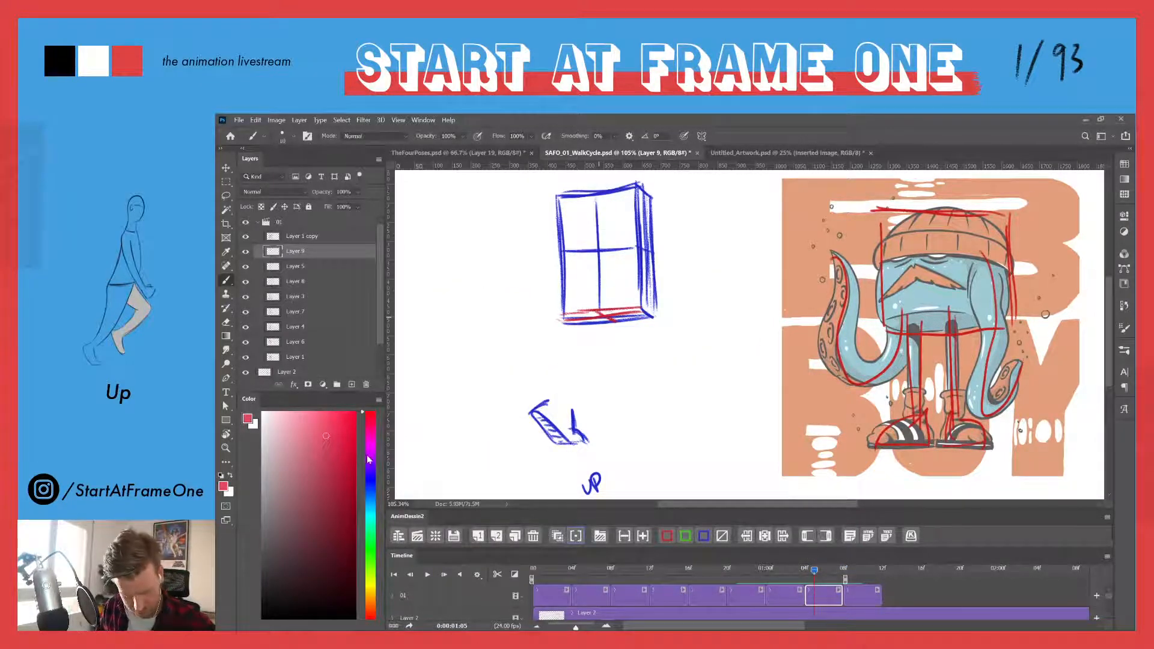
left_click(370, 460)
mouse_move(607, 313)
left_mouse_down()
mouse_move(592, 314)
mouse_move(608, 315)
left_mouse_up()
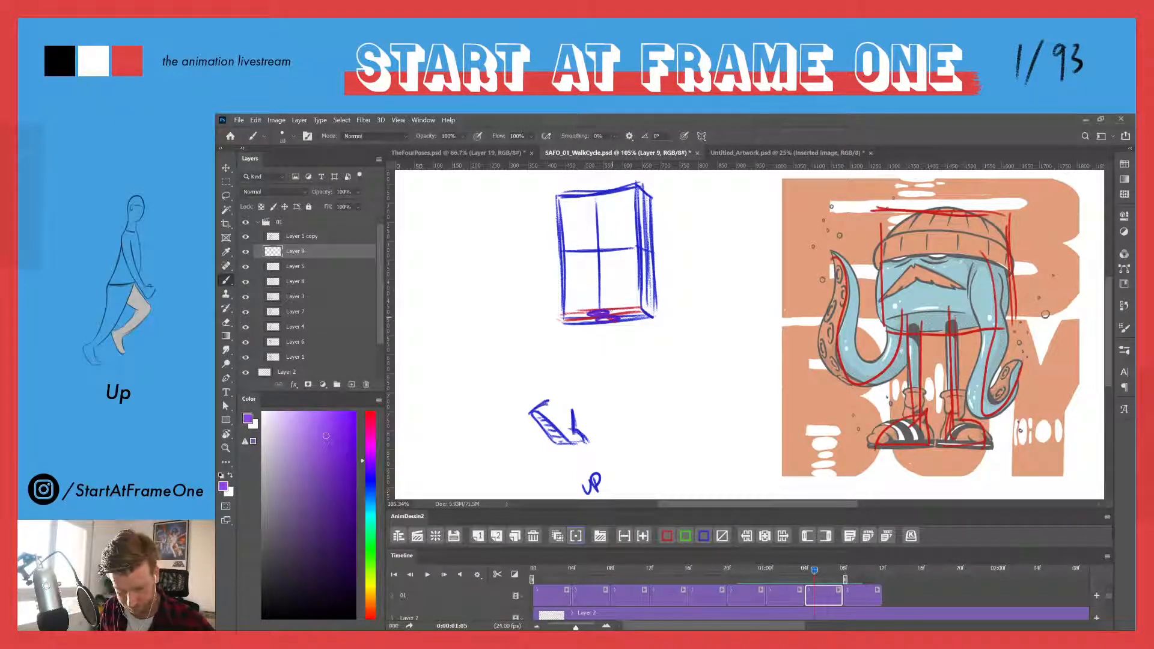
left_click_drag(614, 323, 570, 414)
mouse_move(599, 327)
left_mouse_down()
mouse_move(547, 406)
mouse_move(579, 360)
left_mouse_up()
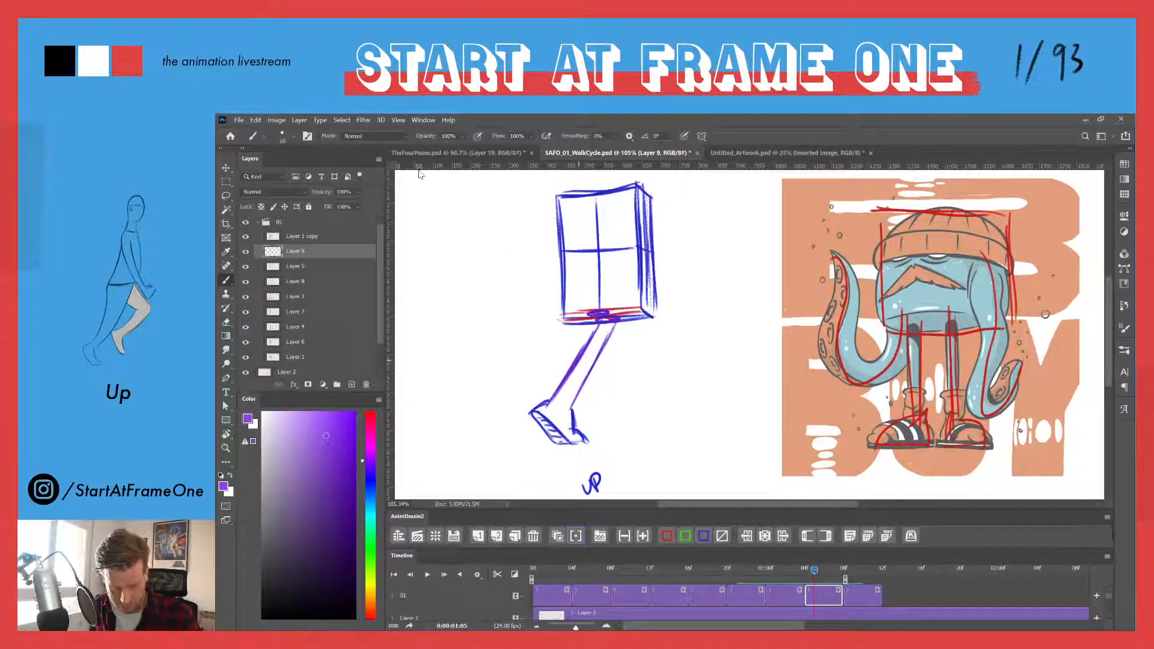
- Draw the bent front leg with its foot hanging toe-down, and hatch the straight rear leg
mouse_move(624, 321)
left_mouse_down()
mouse_move(661, 364)
mouse_move(634, 358)
mouse_move(647, 378)
left_mouse_up()
left_click_drag(644, 340, 652, 398)
mouse_move(655, 358)
left_mouse_down()
mouse_move(648, 403)
mouse_move(636, 397)
left_mouse_up()
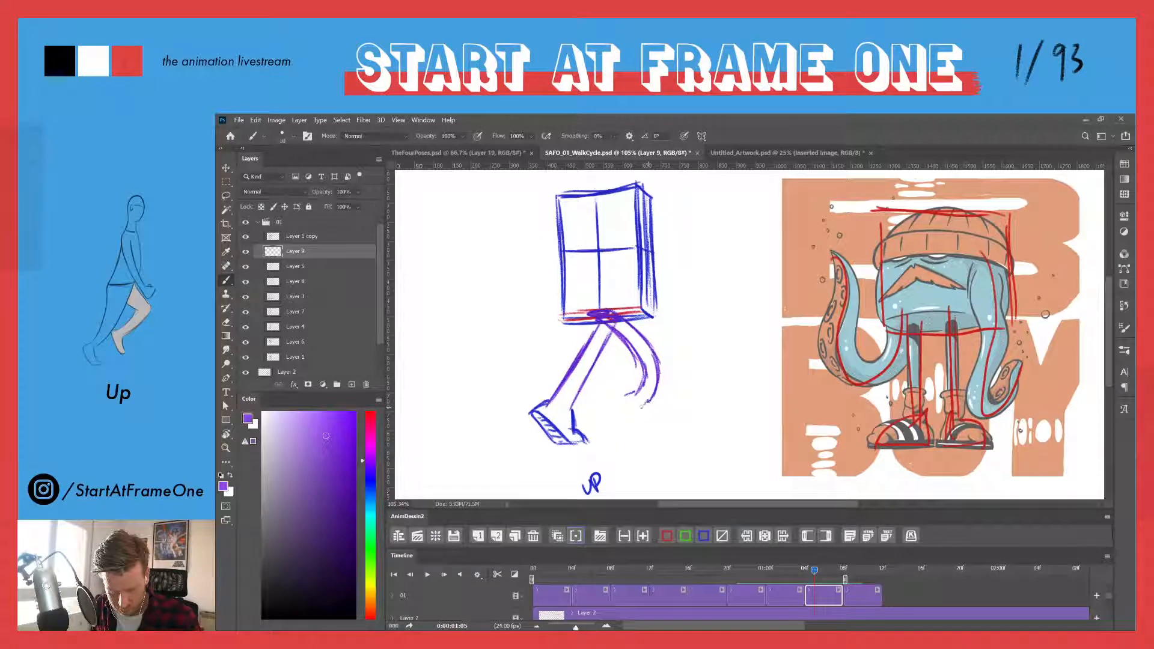
mouse_move(646, 399)
left_mouse_down()
mouse_move(651, 440)
mouse_move(620, 402)
mouse_move(649, 446)
left_mouse_up()
left_click_drag(648, 405, 641, 437)
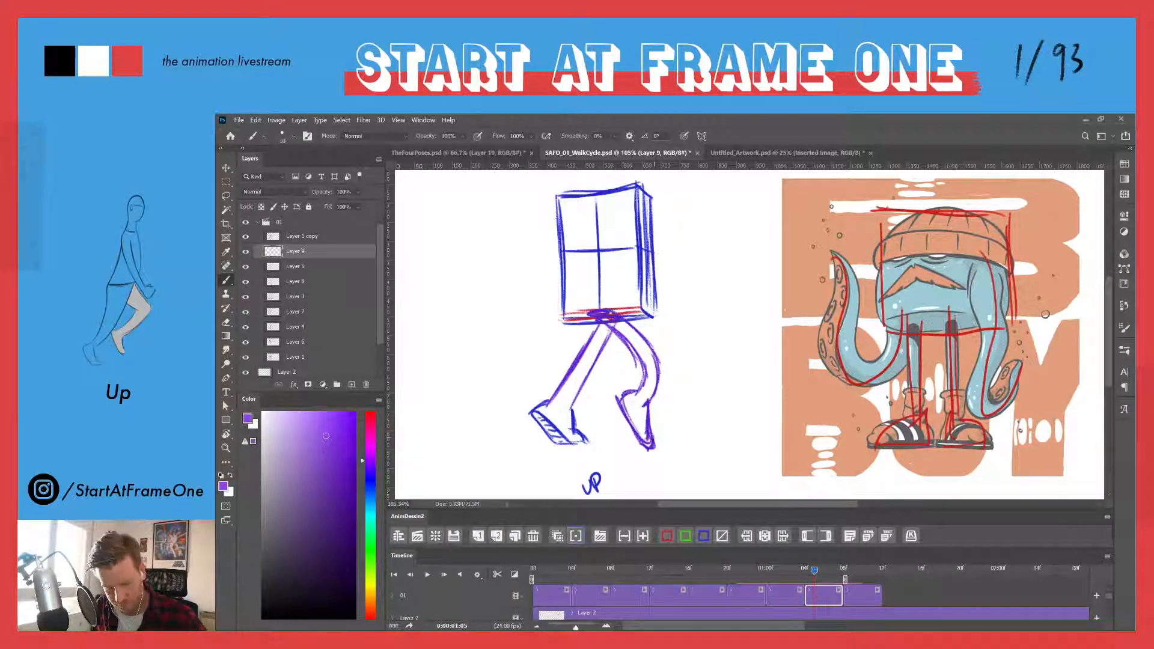
mouse_move(604, 327)
left_mouse_down()
mouse_move(580, 341)
mouse_move(545, 423)
left_mouse_up()
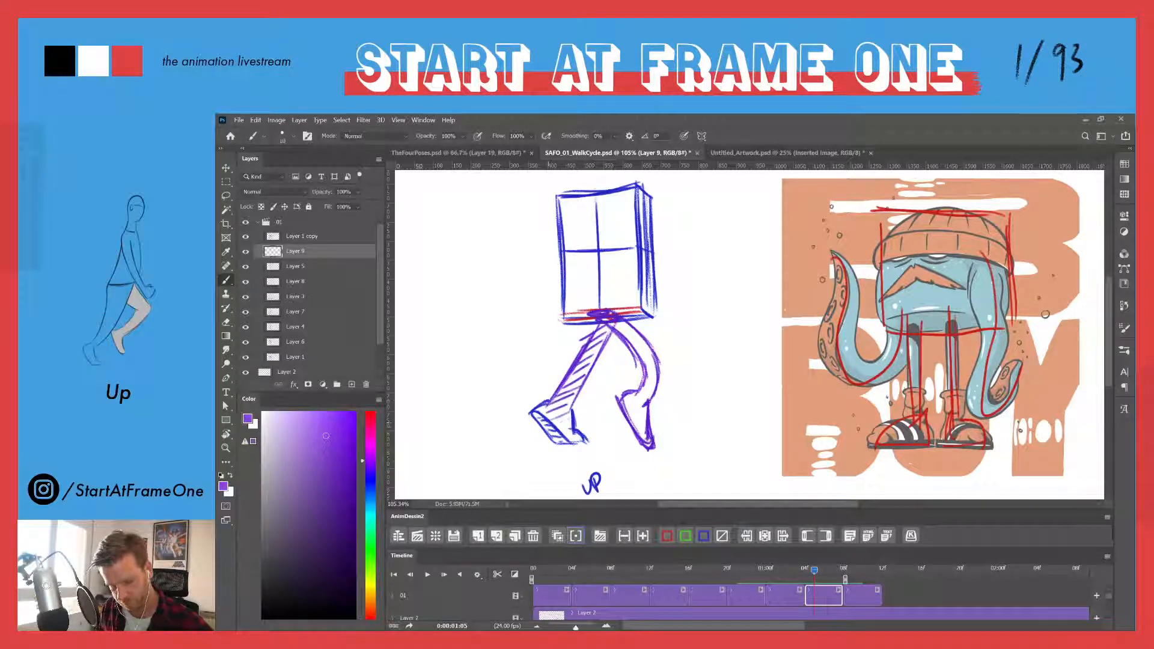
- Check the up pose against the pass pose, and set the onion skin to show 2 frames after
left_click(793, 570)
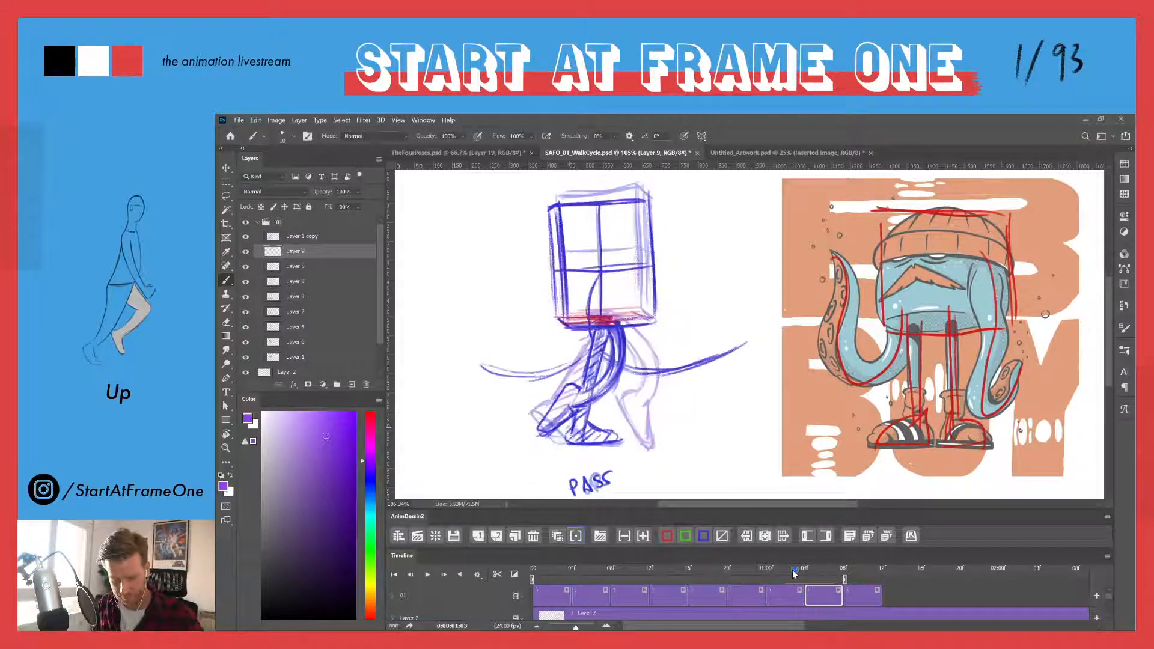
left_click(804, 570)
left_click(576, 535)
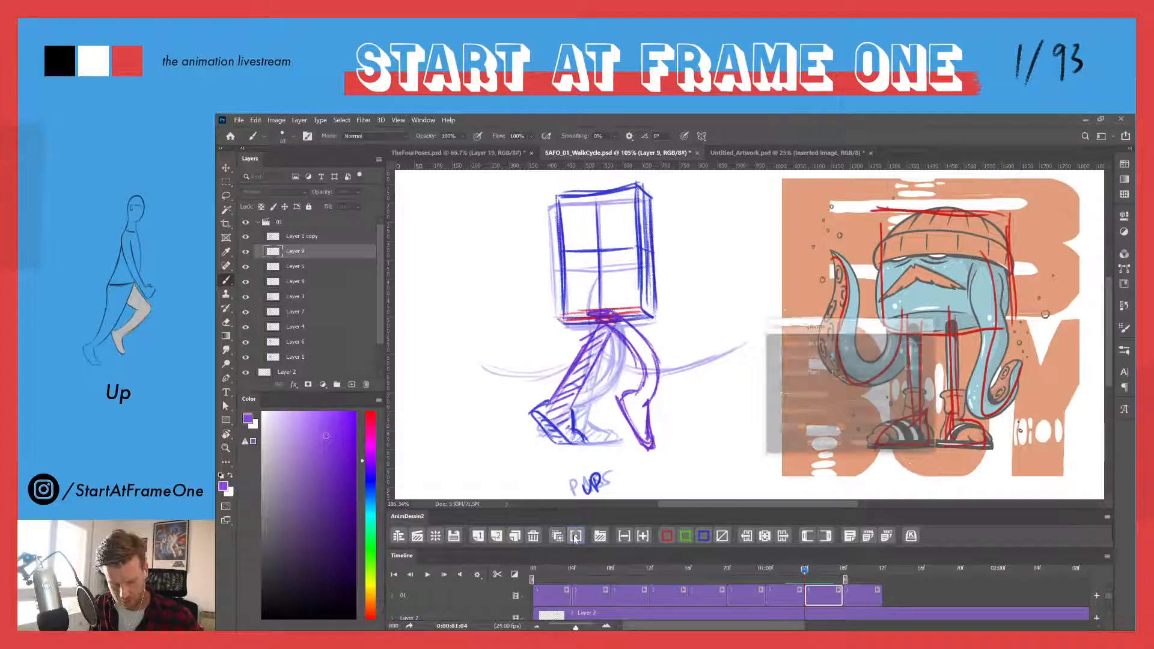
left_click(841, 372)
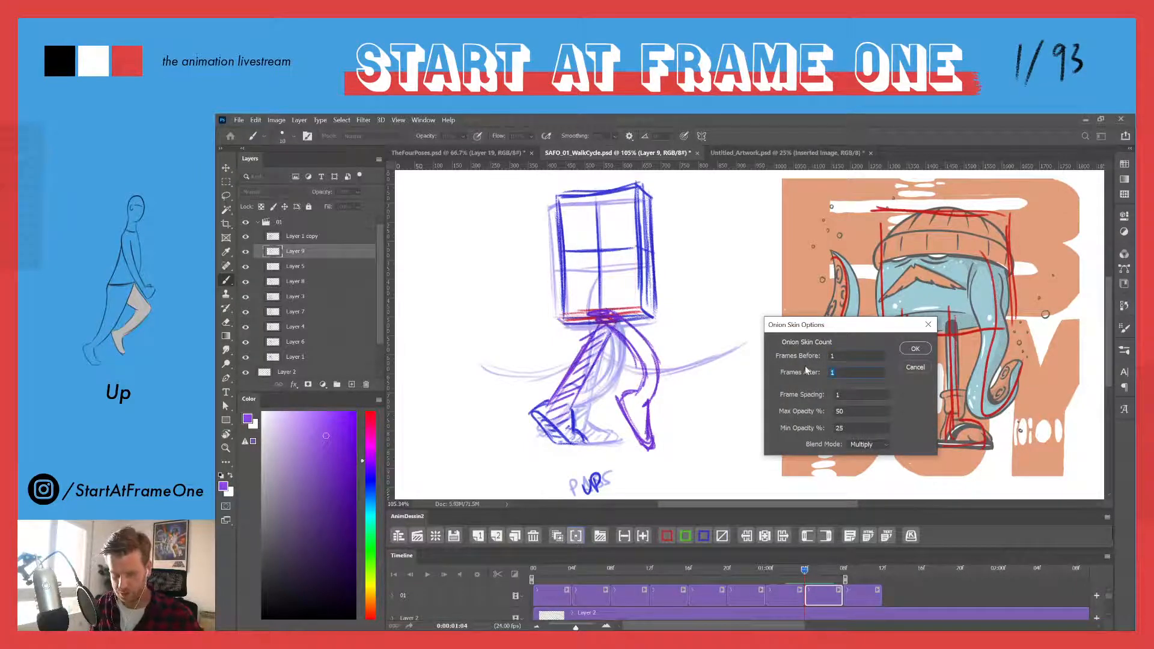
type("2")
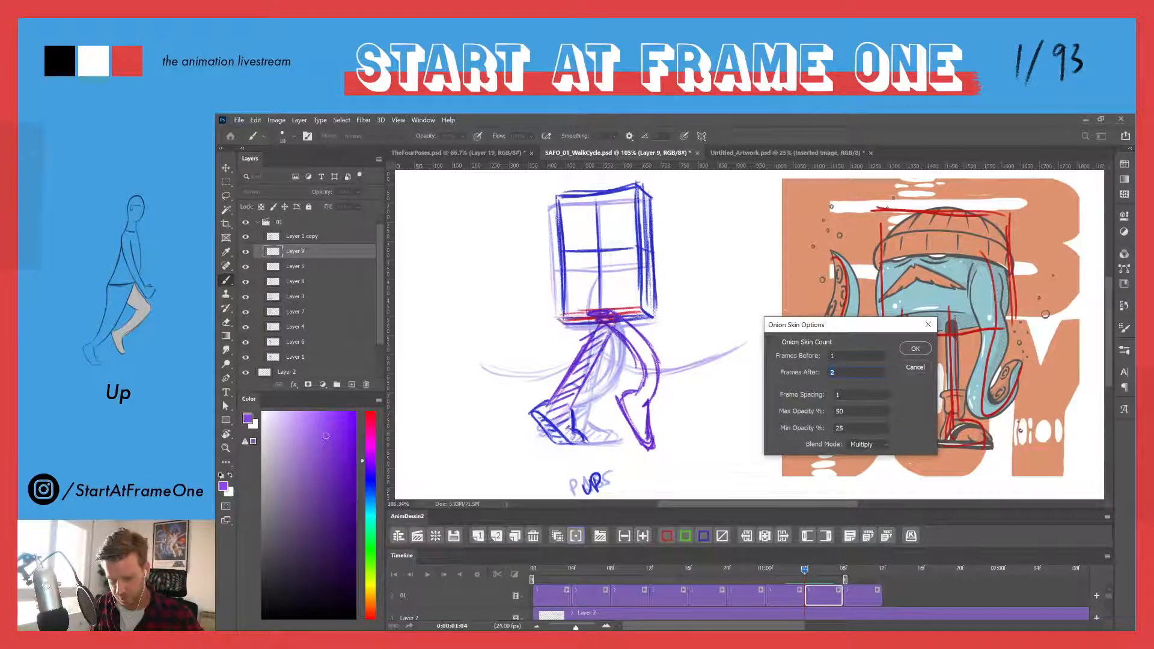
key("Return")
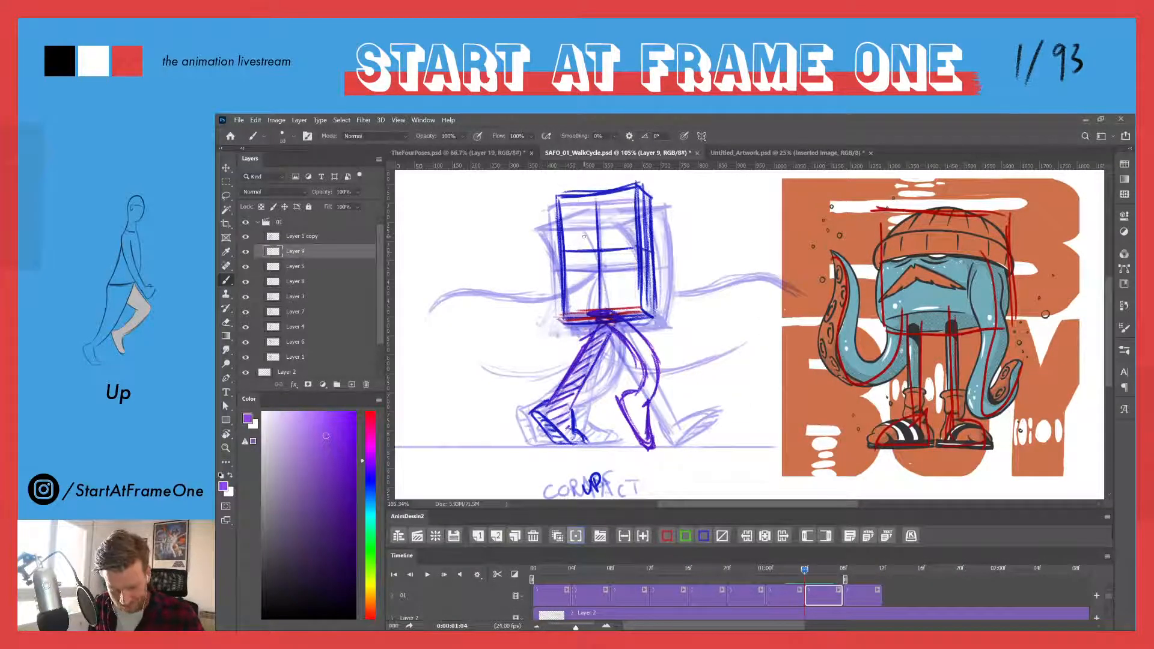
- Compare the up pose with the earlier contact pose with onion skin off, then return to the up frame with onion skin on
left_click_drag(804, 569, 714, 582)
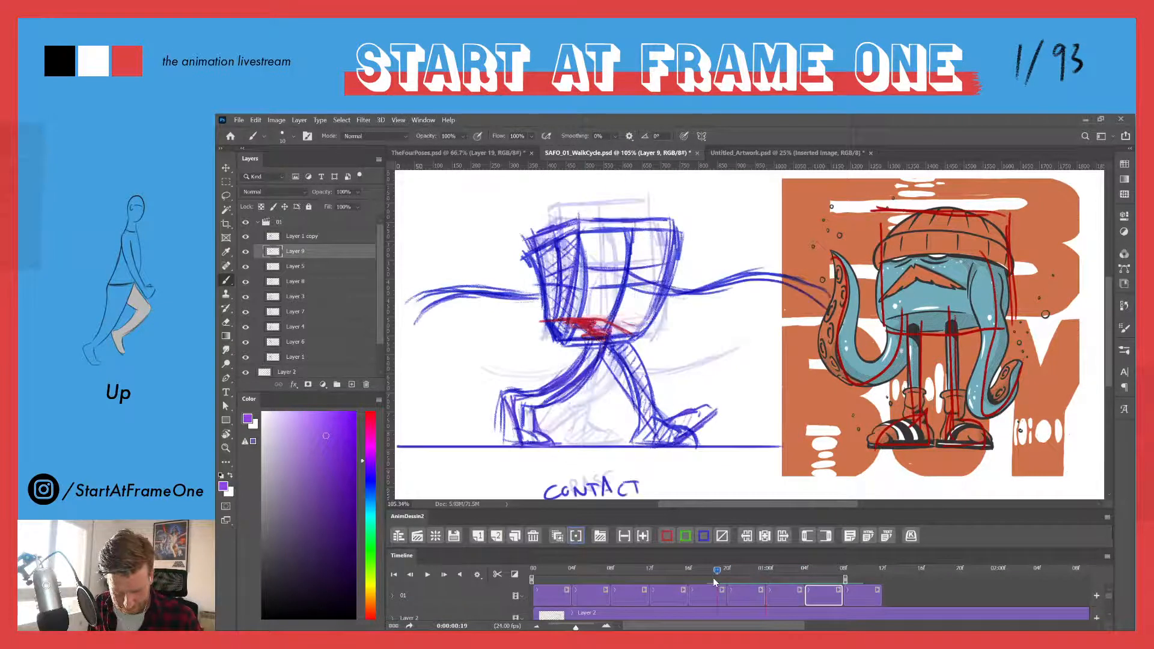
left_click(556, 537)
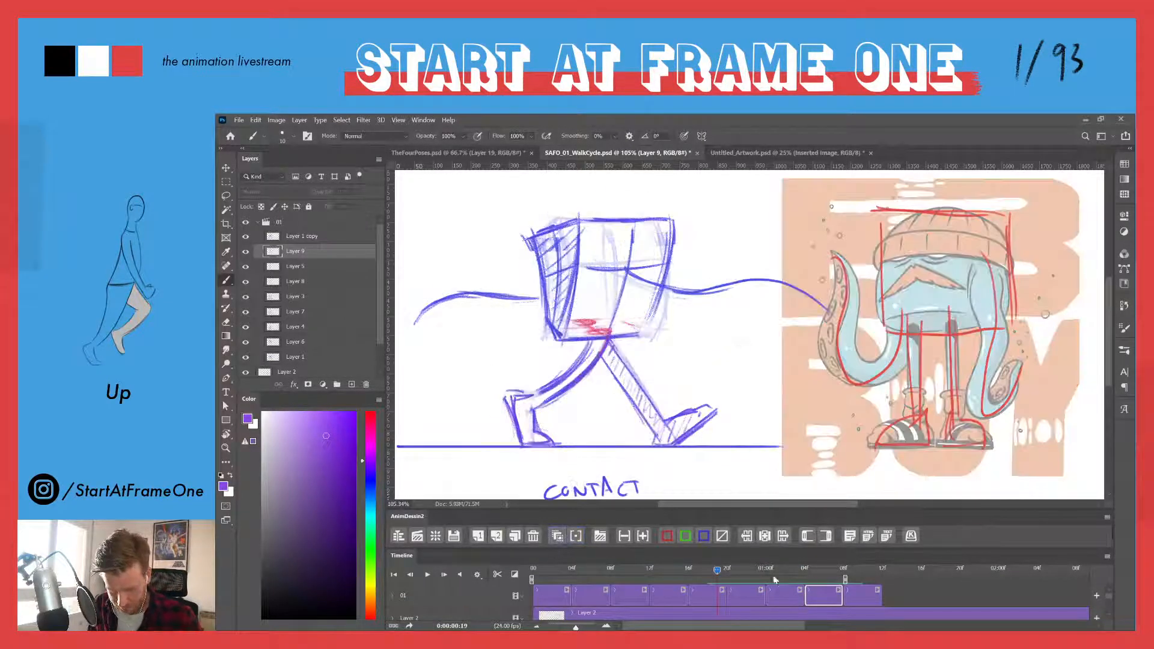
mouse_move(722, 574)
left_mouse_down()
mouse_move(845, 572)
mouse_move(831, 569)
left_mouse_up()
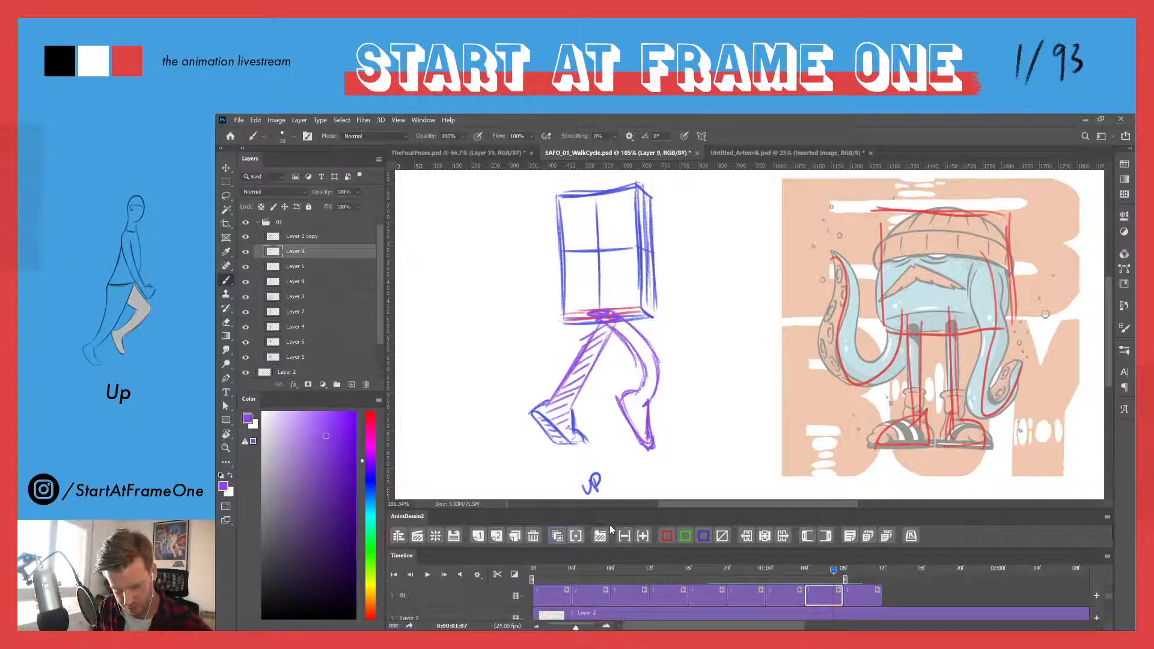
left_click(557, 535)
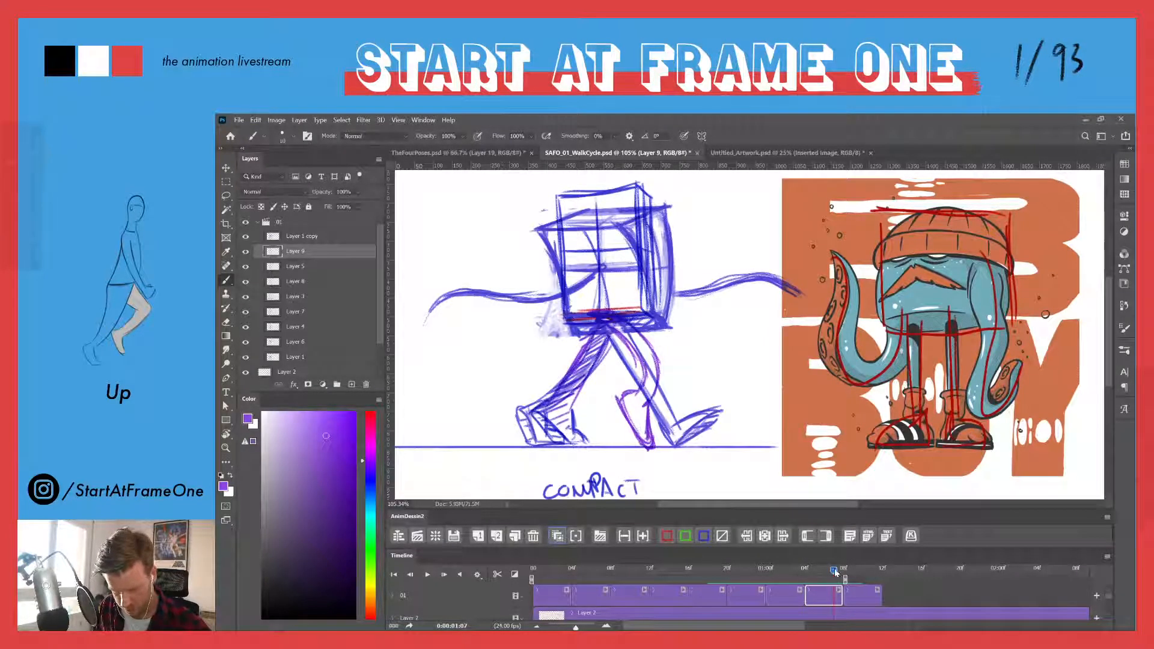
left_click(817, 596)
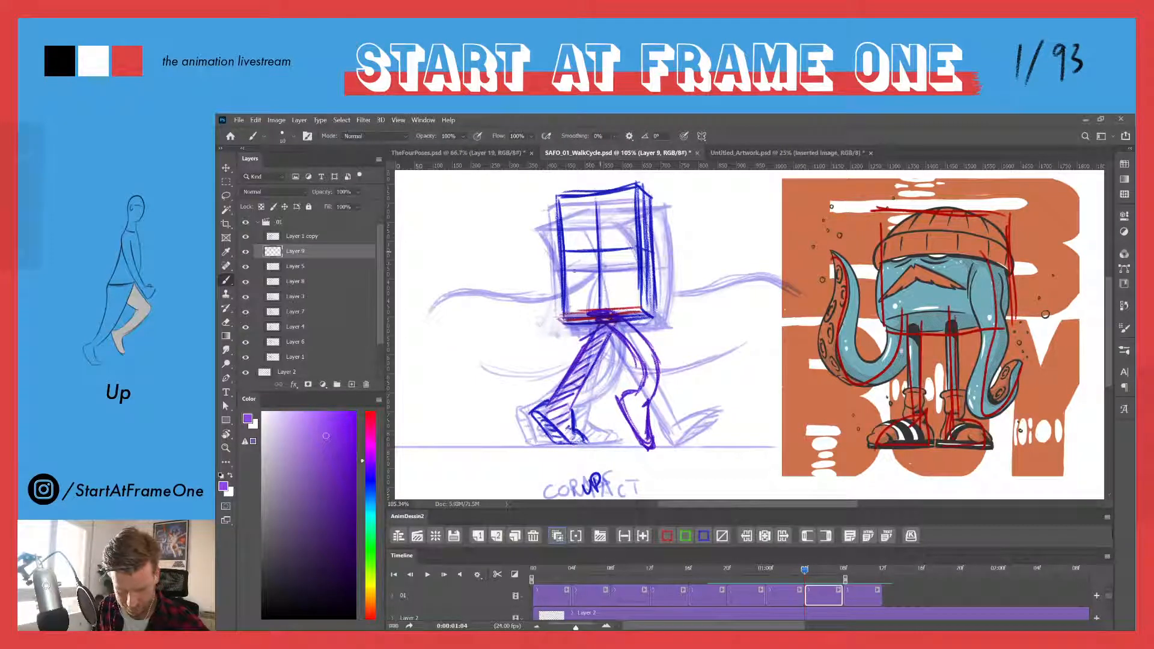
- Draw the near tentacle arm of the up pose sweeping back and down from the box's side into a curled tip
left_click_drag(586, 258, 502, 309)
left_click_drag(472, 351, 493, 356)
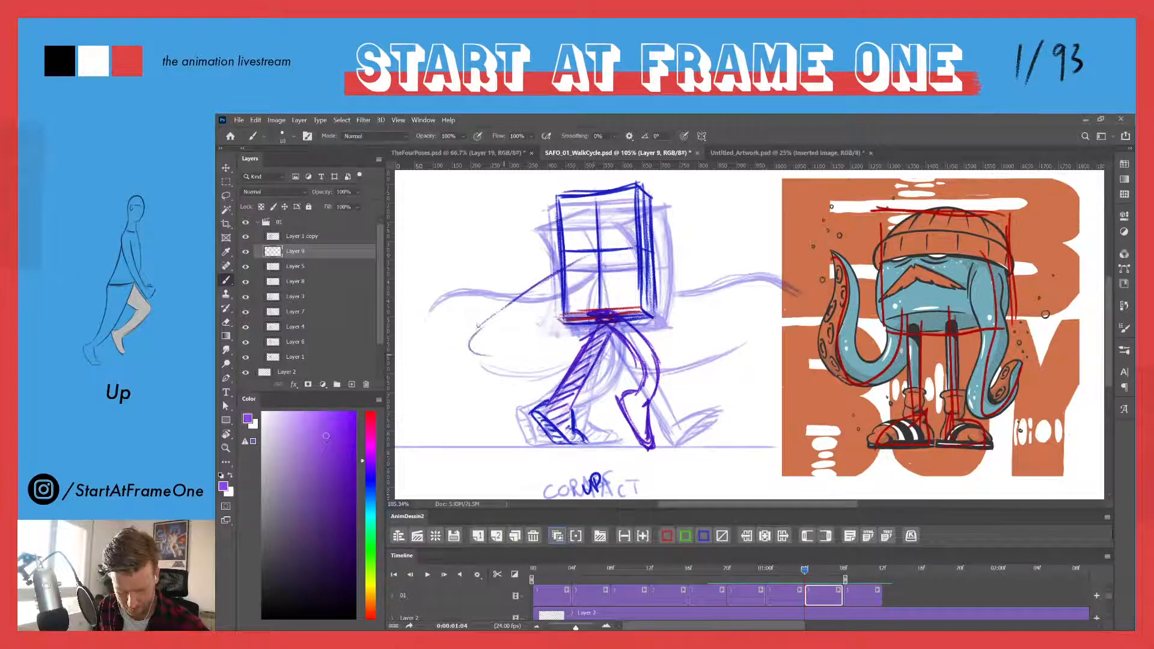
mouse_move(587, 253)
left_mouse_down()
mouse_move(482, 312)
mouse_move(458, 345)
mouse_move(462, 358)
mouse_move(486, 317)
mouse_move(509, 306)
left_mouse_up()
mouse_move(508, 307)
left_mouse_down()
mouse_move(461, 360)
mouse_move(484, 356)
left_mouse_up()
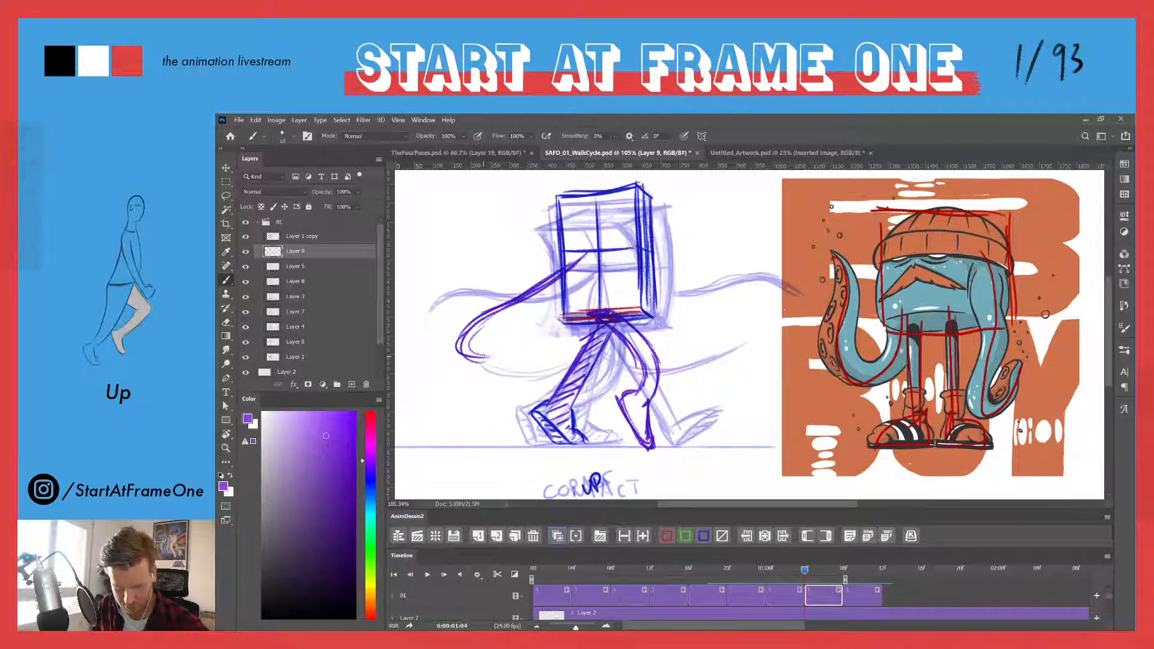
- Draw the far tentacle arm extending forward from the box with a drooping tip, and turn off onion skin
mouse_move(672, 291)
left_mouse_down()
mouse_move(753, 305)
mouse_move(704, 295)
mouse_move(745, 294)
mouse_move(776, 330)
left_mouse_up()
left_click_drag(735, 290, 775, 334)
mouse_move(655, 277)
left_mouse_down()
mouse_move(721, 295)
mouse_move(769, 339)
left_mouse_up()
left_click(557, 536)
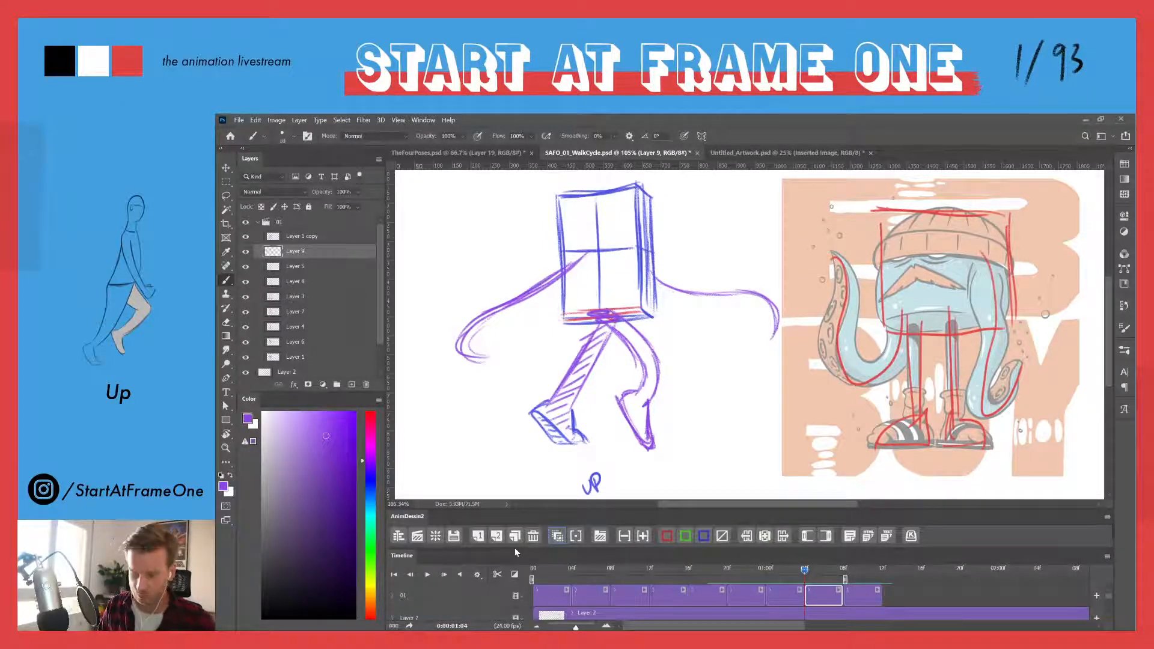
- Play back the walk cycle, and scrub from the first contact pose through to the second up pose
key("space")
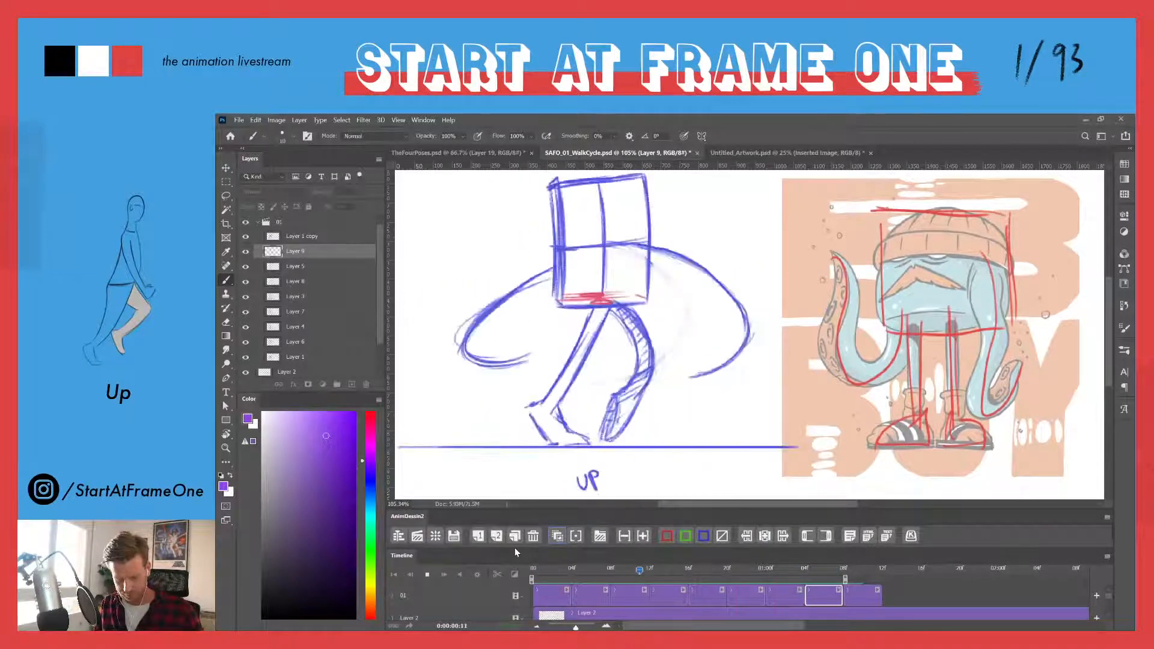
left_click(534, 569)
left_click_drag(532, 572, 804, 571)
left_click(537, 573)
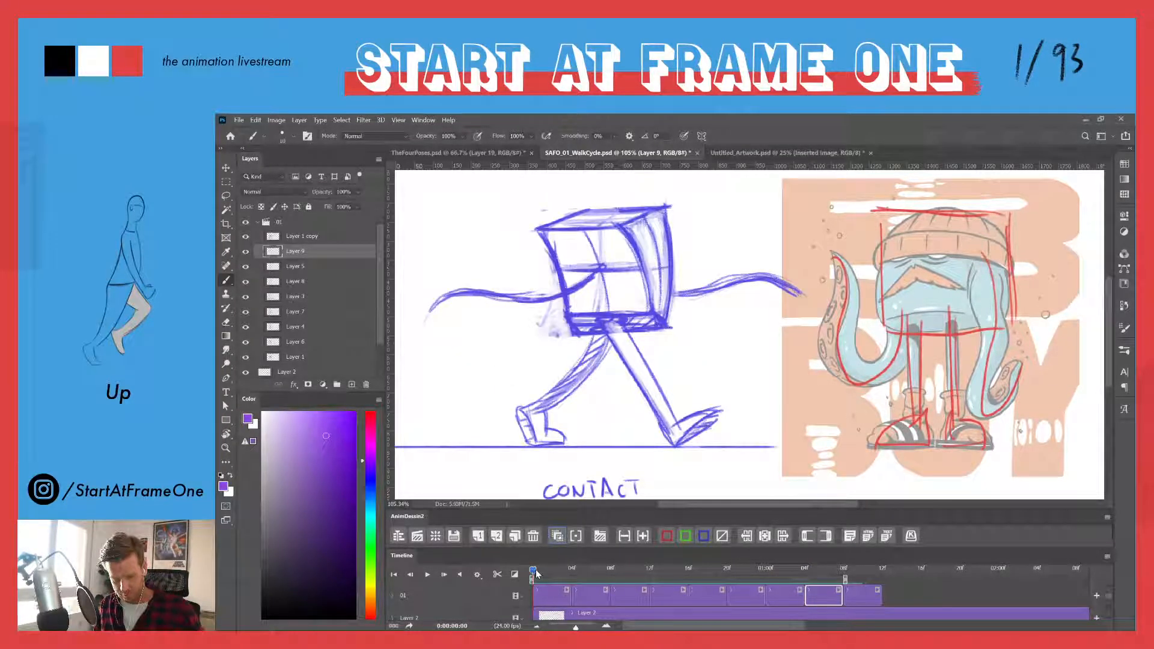
- Compare the second up pose with the final contact pose around the end of the cycle, finishing on the up pose
left_click(807, 569)
left_click(852, 570)
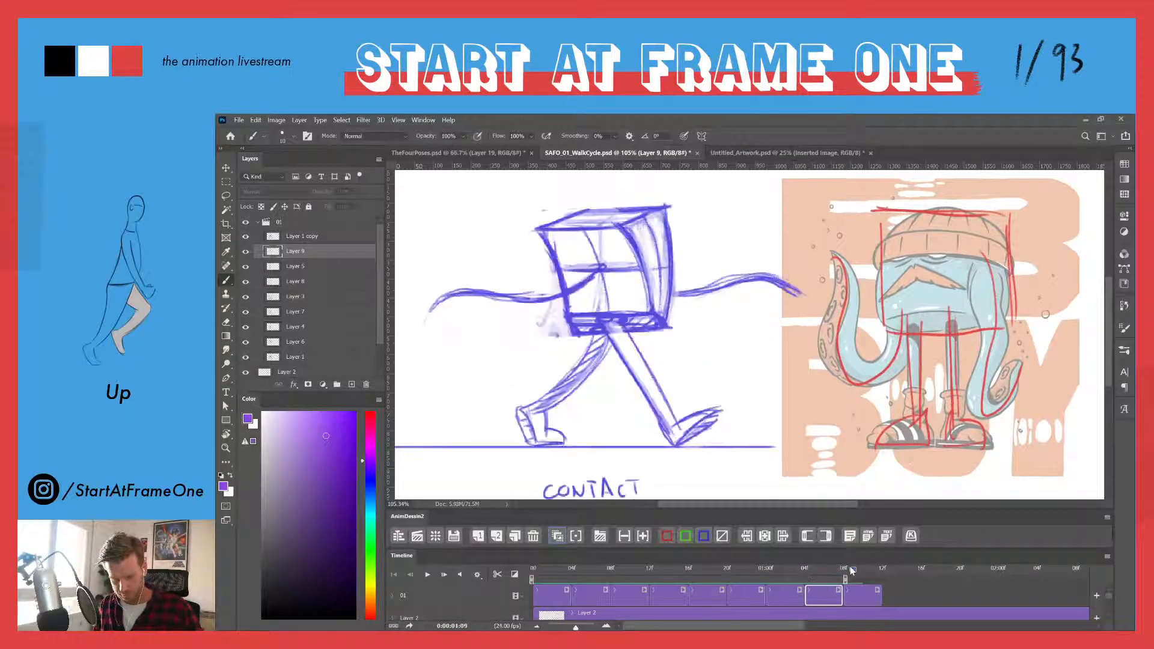
left_click(828, 564)
left_click(839, 561)
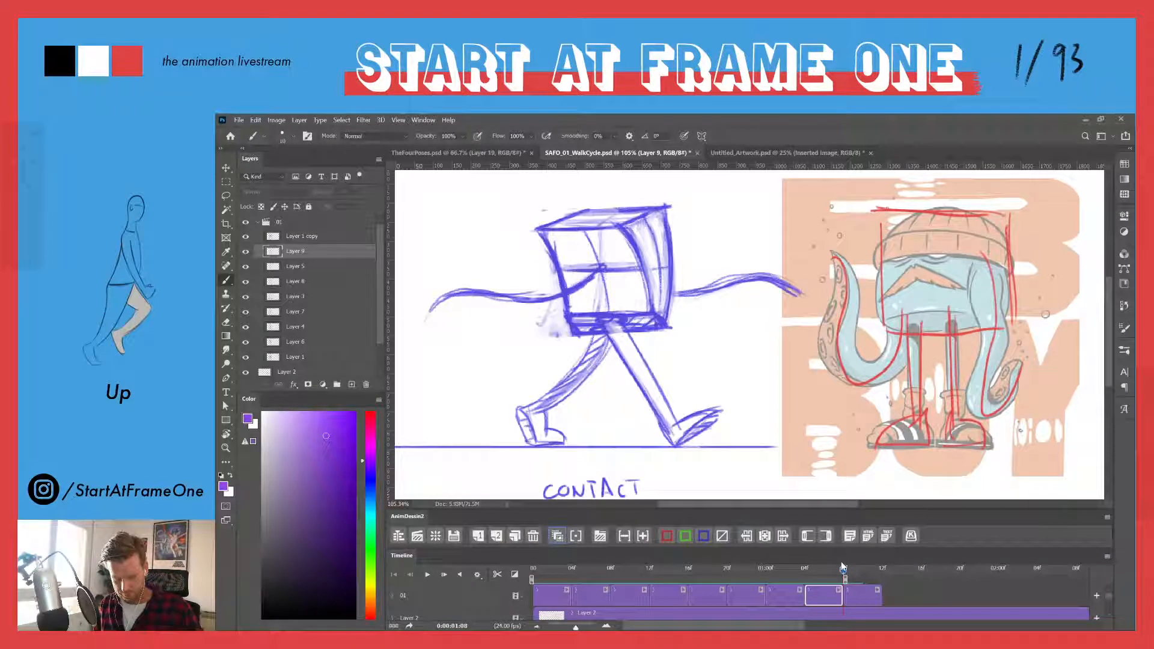
left_click(835, 563)
left_click(839, 563)
left_click(832, 564)
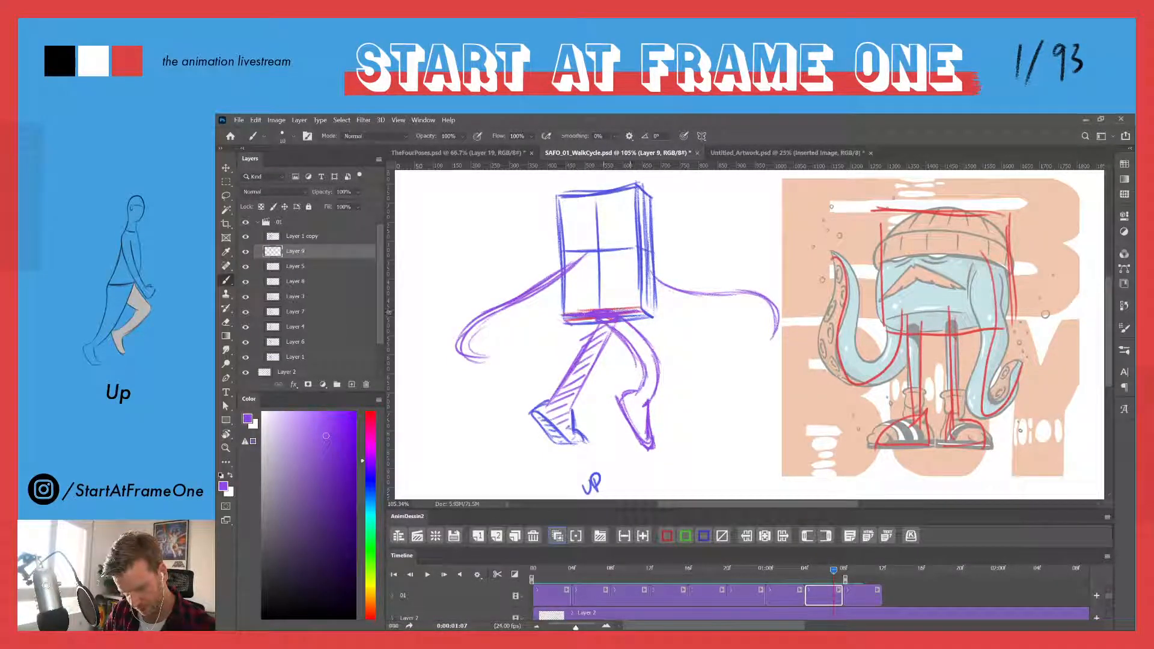
- Select the Eraser, and replay the full walk cycle to review its motion before stopping playback
key("e")
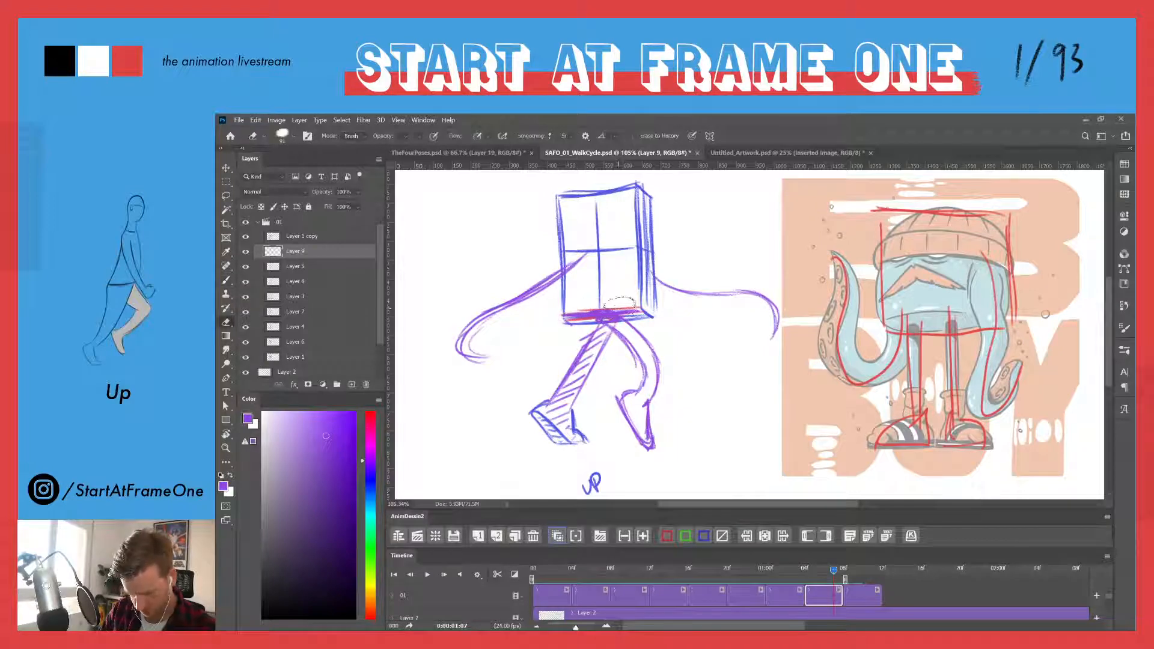
key("space")
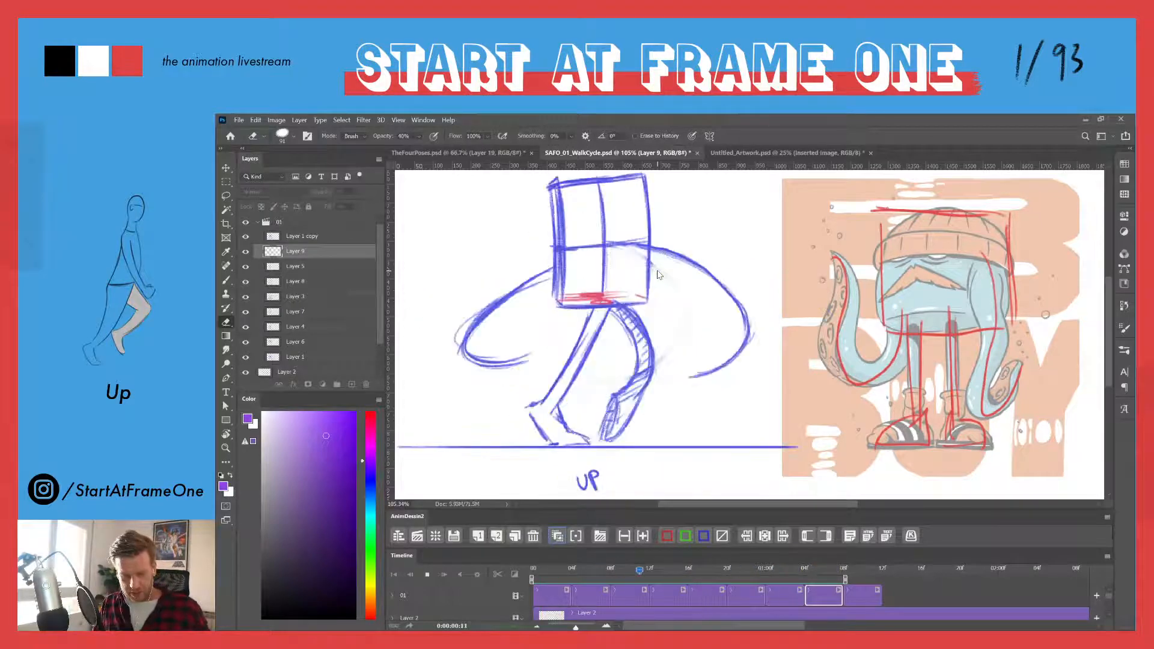
key("space")
- Collapse the 01 group, return to the first frame, and lower the group's opacity to 49%
left_click(258, 223)
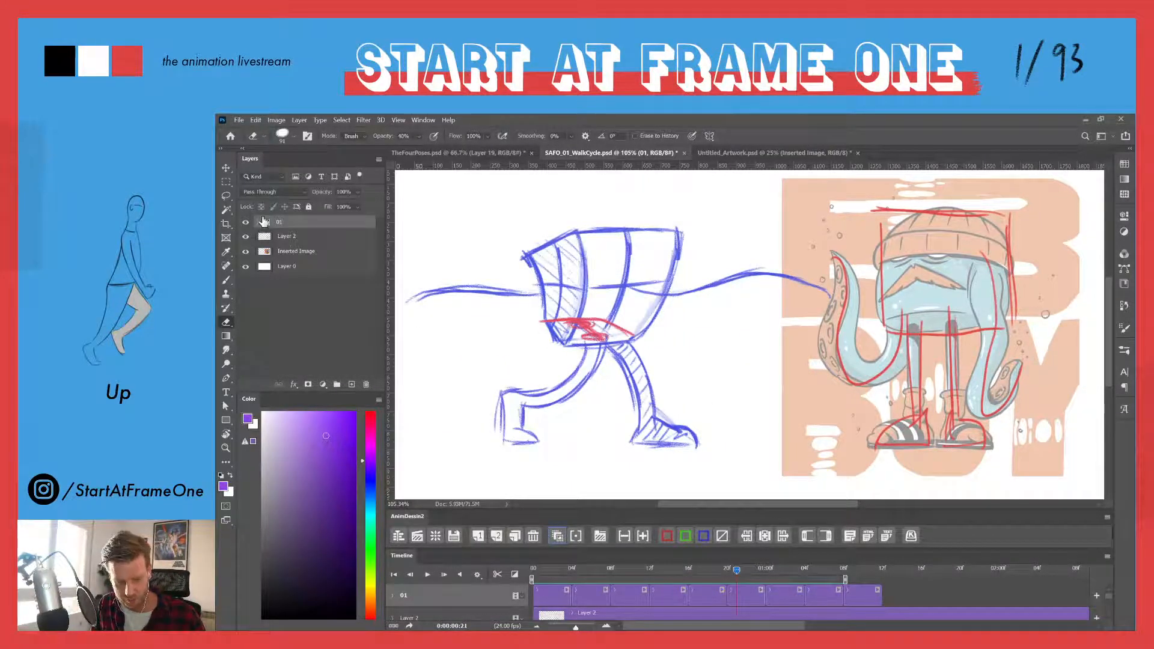
left_click(535, 569)
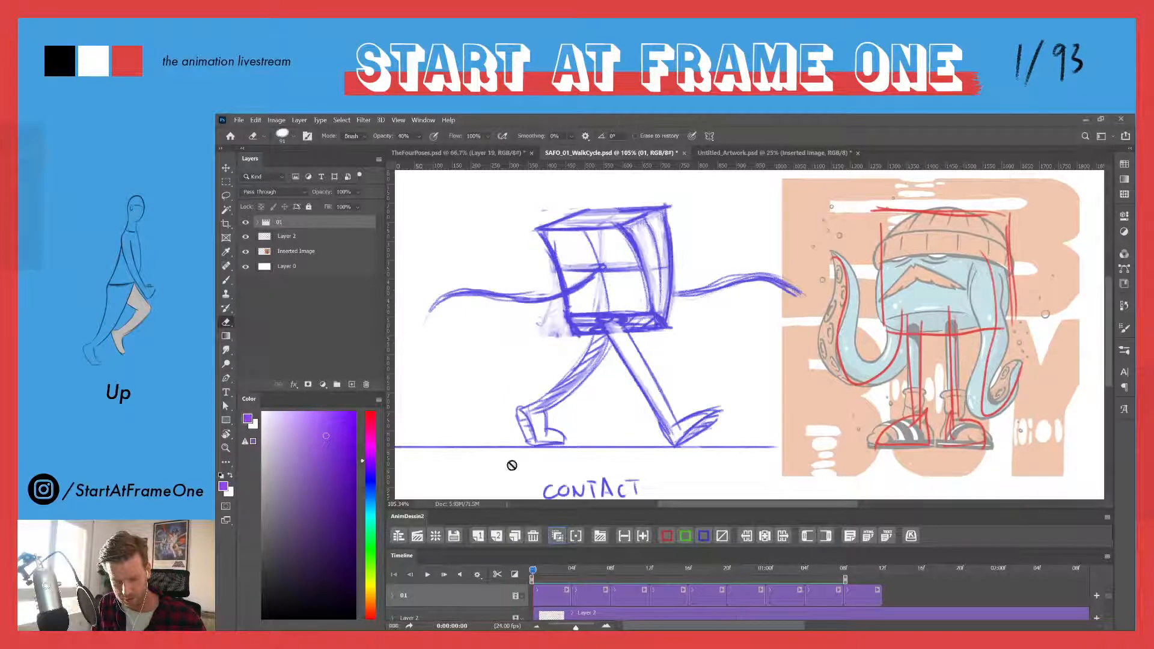
left_click_drag(323, 192, 289, 193)
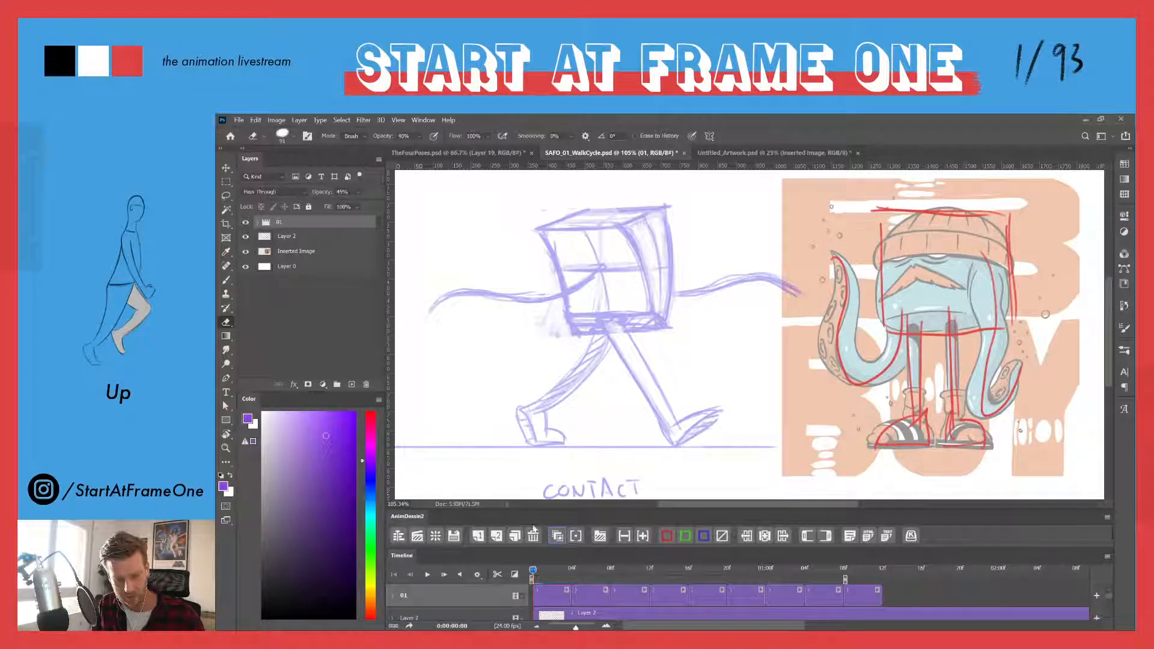
- Create an Anim video group, extend its first frame to the length of the contact pose, and switch to the Brush
left_click(600, 535)
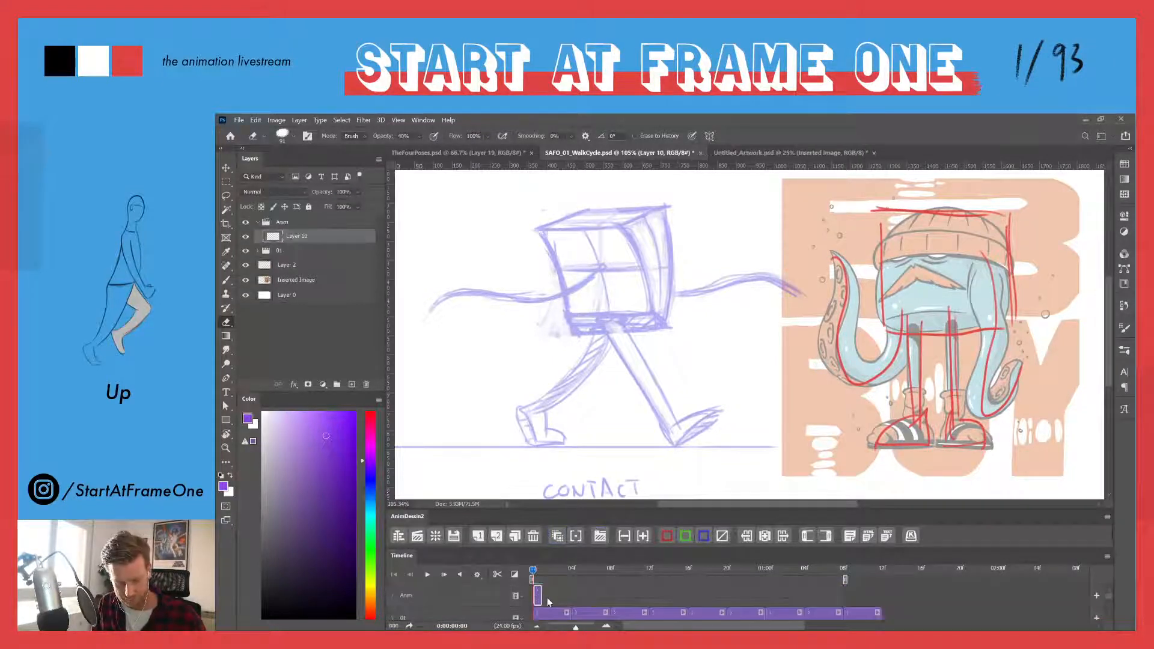
left_click_drag(538, 595, 573, 581)
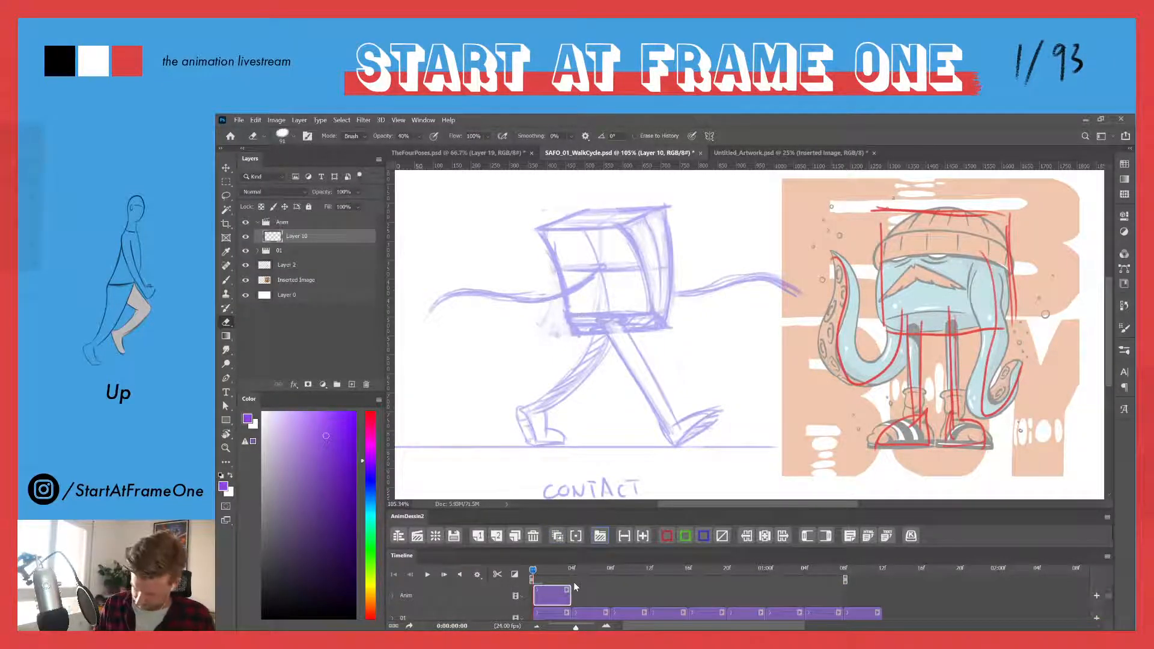
key("b")
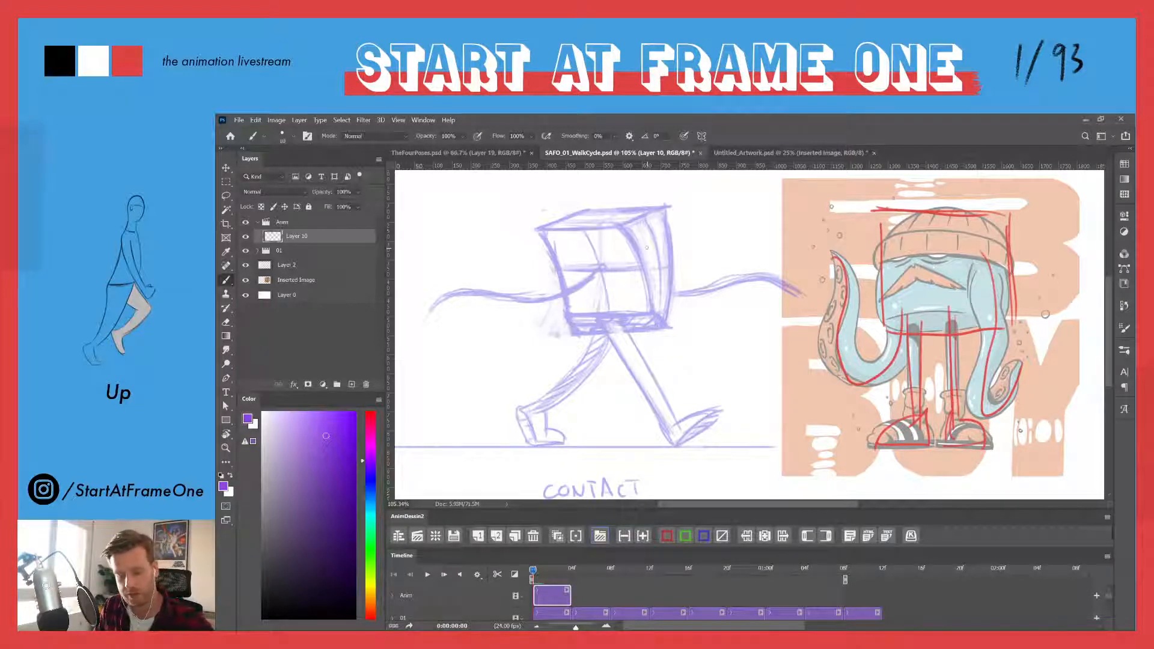
mouse_move(589, 248)
left_mouse_down()
mouse_move(610, 263)
mouse_move(613, 287)
left_mouse_up()
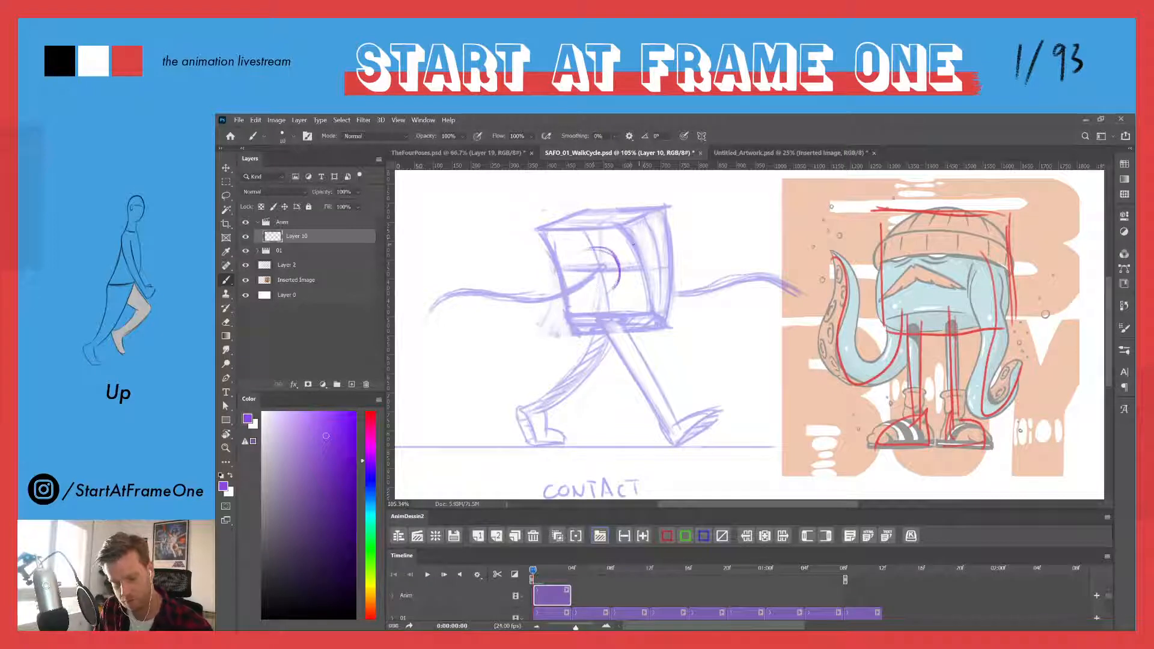
key("ctrl+z")
key("ctrl+z")
key("ctrl+z")
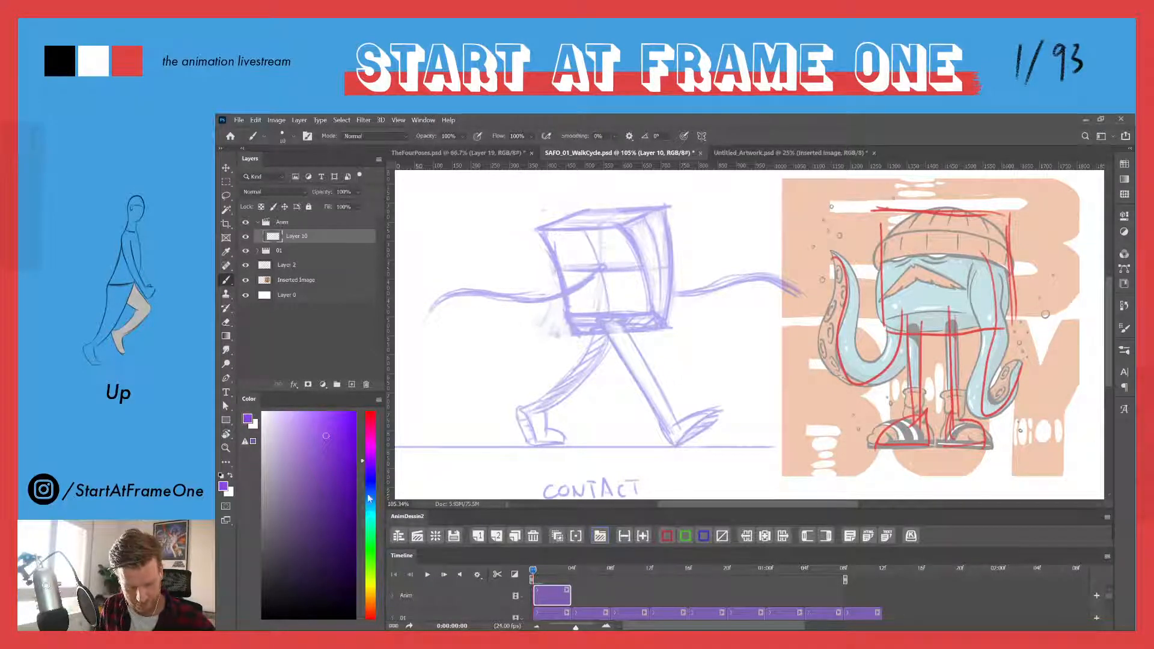
- Switch to magenta, and outline the near tentacle arm over the contact pose, from a rounded shoulder to a pointed tip
left_click(371, 445)
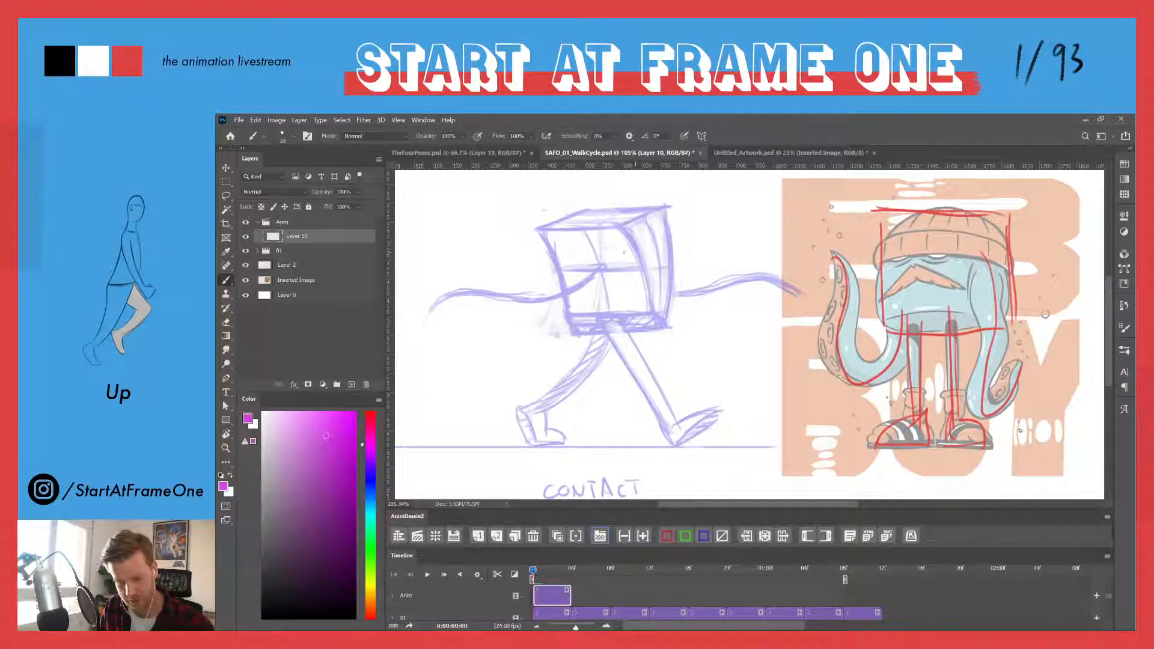
mouse_move(587, 249)
left_mouse_down()
mouse_move(619, 271)
mouse_move(589, 308)
left_mouse_up()
mouse_move(587, 247)
left_mouse_down()
mouse_move(430, 301)
mouse_move(457, 285)
mouse_move(423, 320)
left_mouse_up()
mouse_move(602, 297)
left_mouse_down()
mouse_move(458, 305)
mouse_move(479, 304)
mouse_move(423, 315)
left_mouse_up()
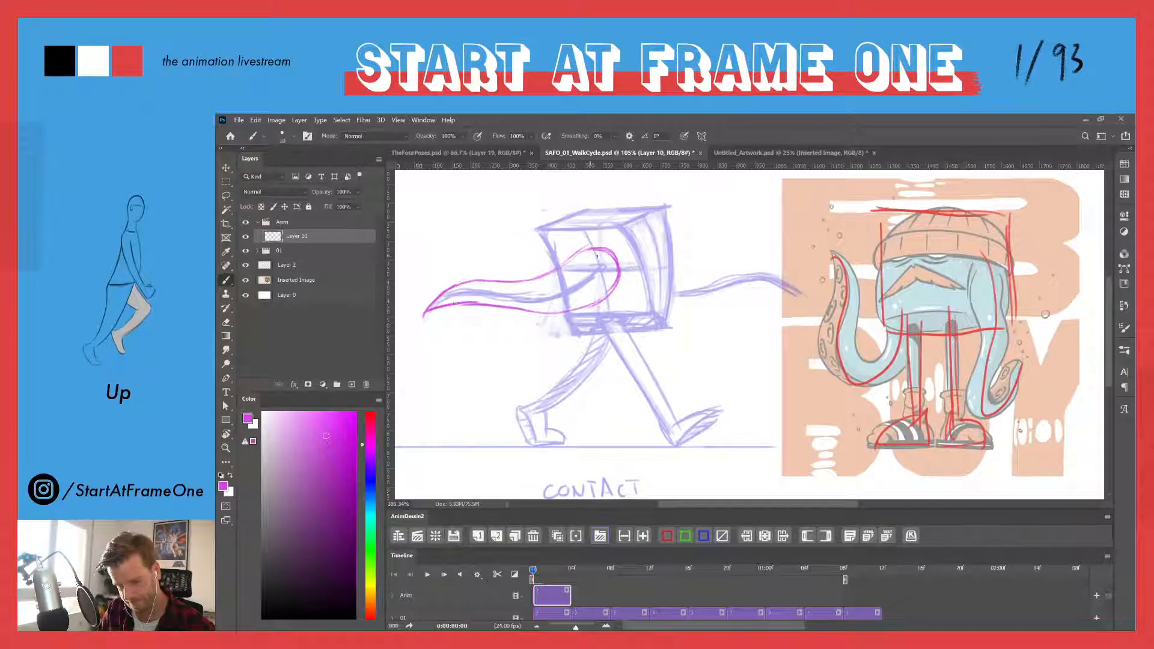
mouse_move(597, 255)
left_mouse_down()
mouse_move(543, 277)
mouse_move(468, 283)
mouse_move(424, 311)
left_mouse_up()
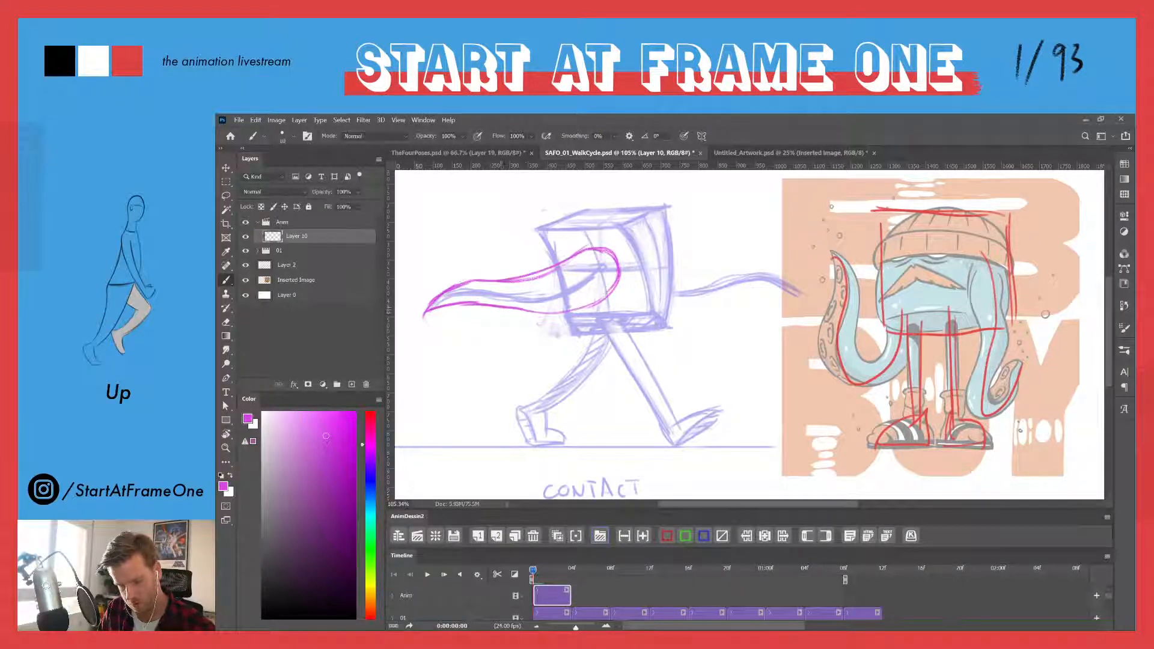
- Outline the forward-reaching far tentacle arm in magenta over the rough on the first Contact pose
left_click_drag(669, 310, 805, 296)
left_click_drag(779, 291, 679, 307)
mouse_move(682, 266)
left_mouse_down()
mouse_move(743, 271)
mouse_move(799, 294)
left_mouse_up()
left_click_drag(740, 269, 673, 272)
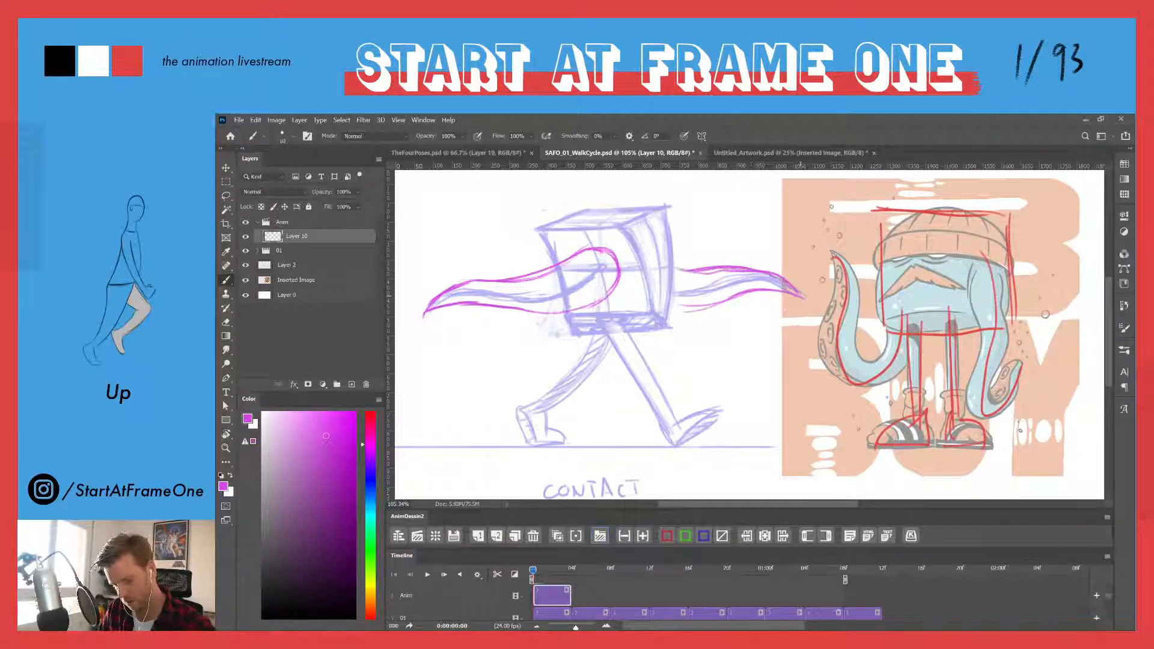
left_click_drag(678, 311, 743, 294)
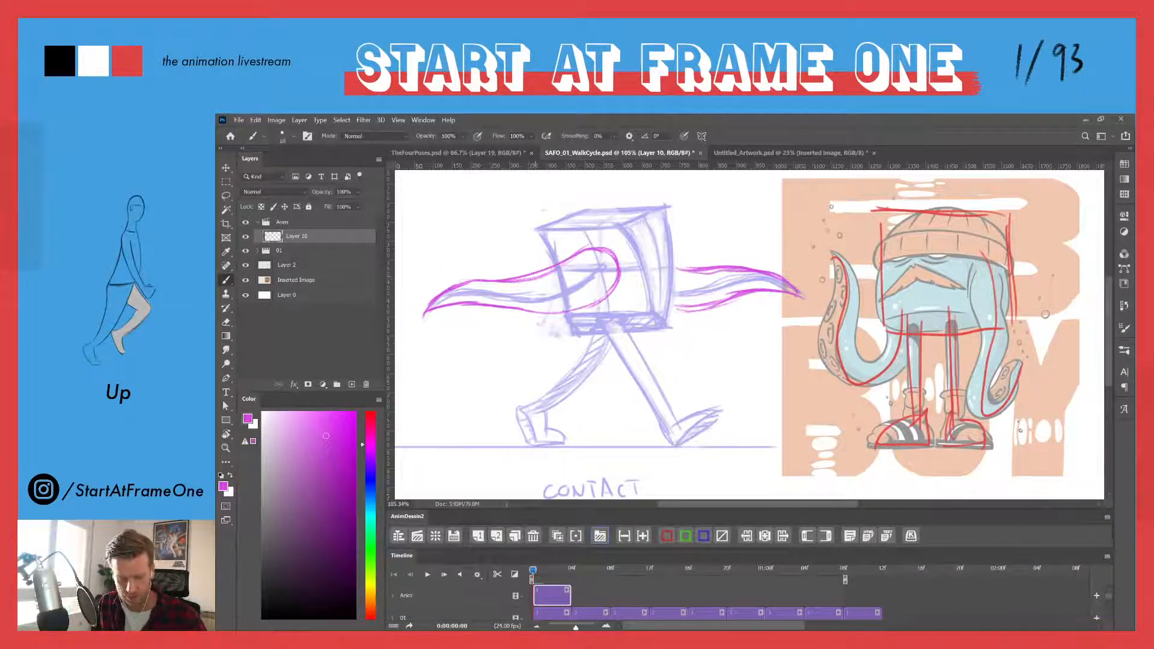
- Add a new drawing to the arms track and extend it to four frames to match the Down pose
left_click(495, 535)
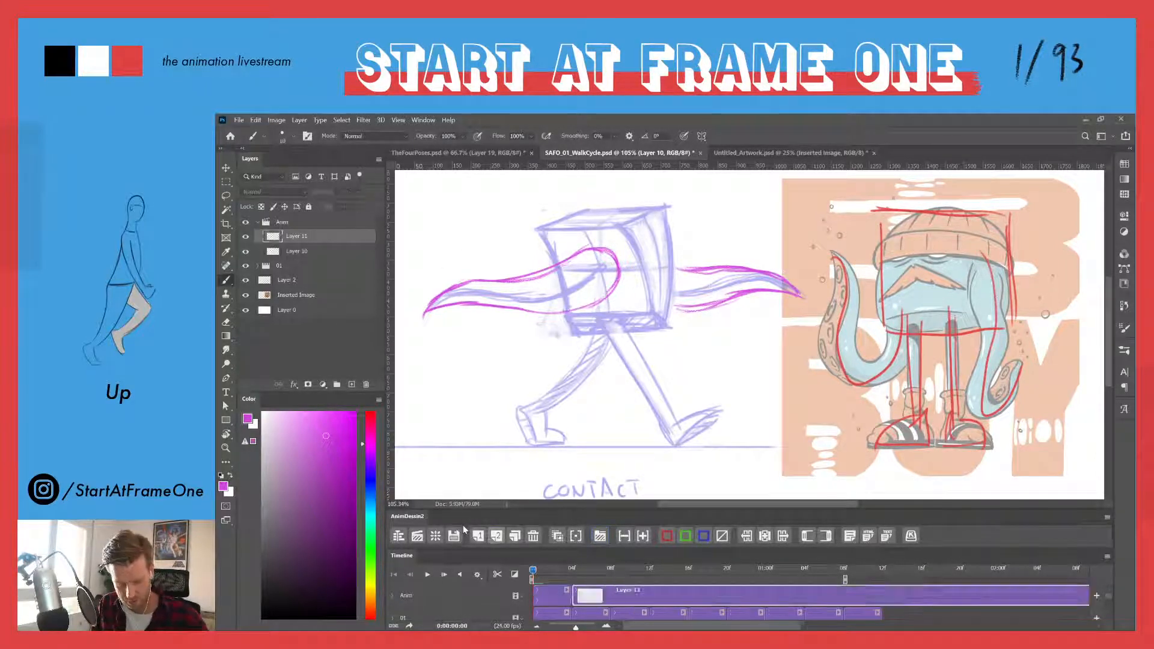
left_click_drag(589, 596, 609, 596)
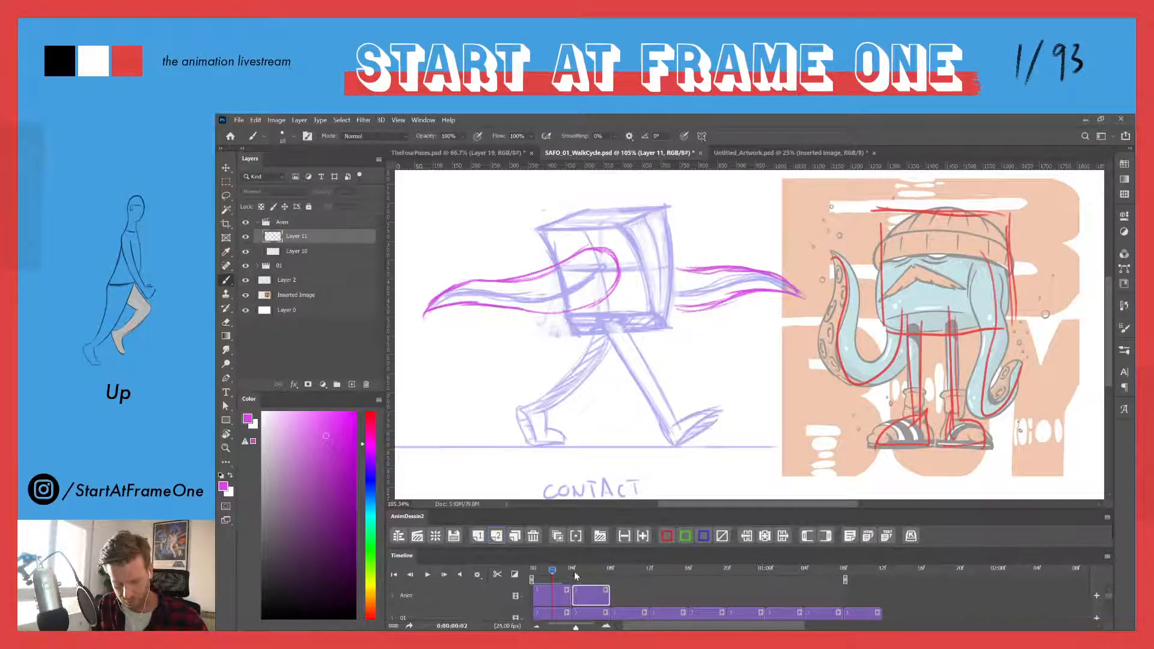
left_click(574, 572)
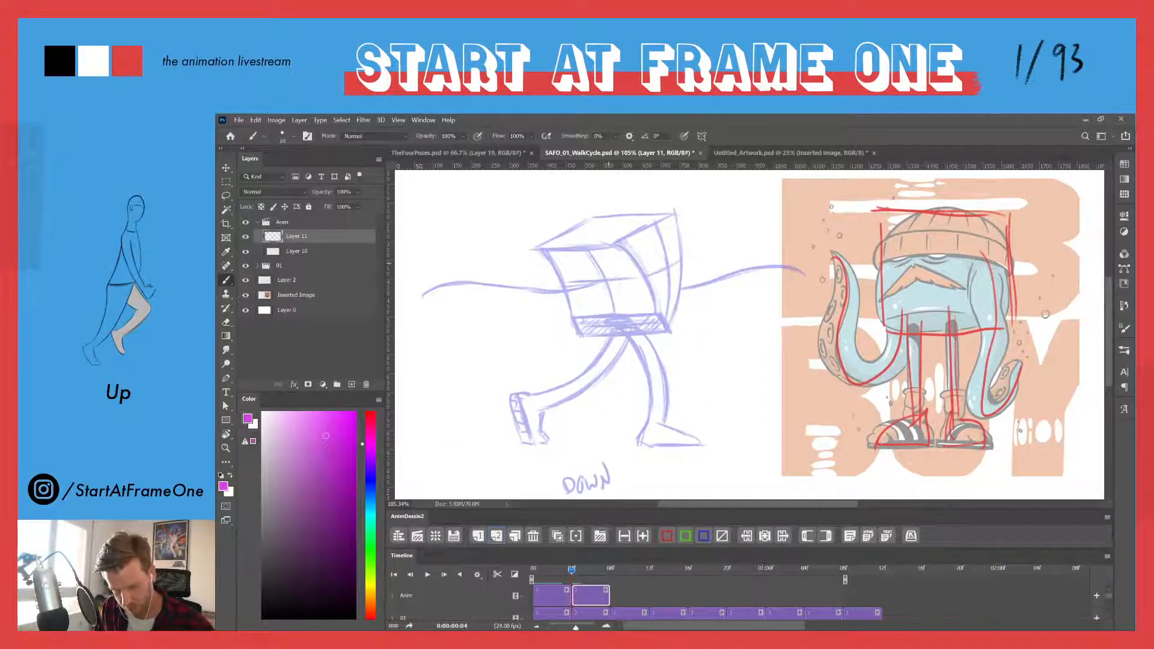
- Outline both tentacle arms in magenta on the Down pose, giving the near arm a rounded shoulder on the body
mouse_move(599, 258)
left_mouse_down()
mouse_move(613, 295)
mouse_move(530, 305)
mouse_move(425, 296)
mouse_move(562, 308)
left_mouse_up()
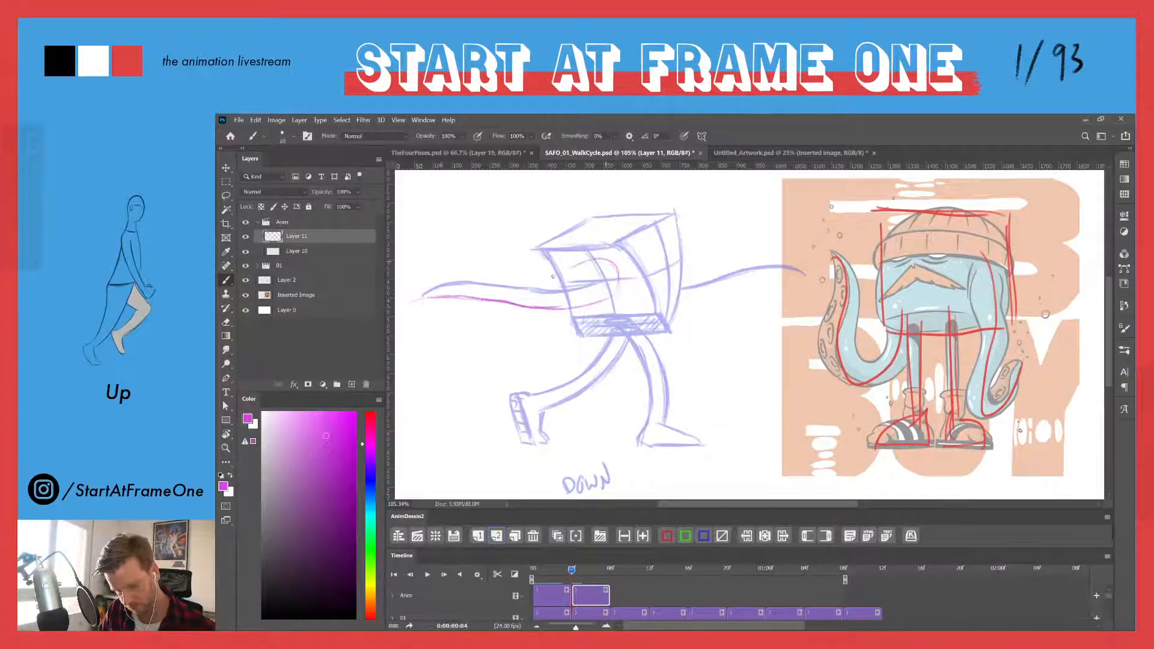
mouse_move(588, 261)
left_mouse_down()
mouse_move(433, 287)
mouse_move(617, 264)
mouse_move(613, 297)
mouse_move(504, 296)
left_mouse_up()
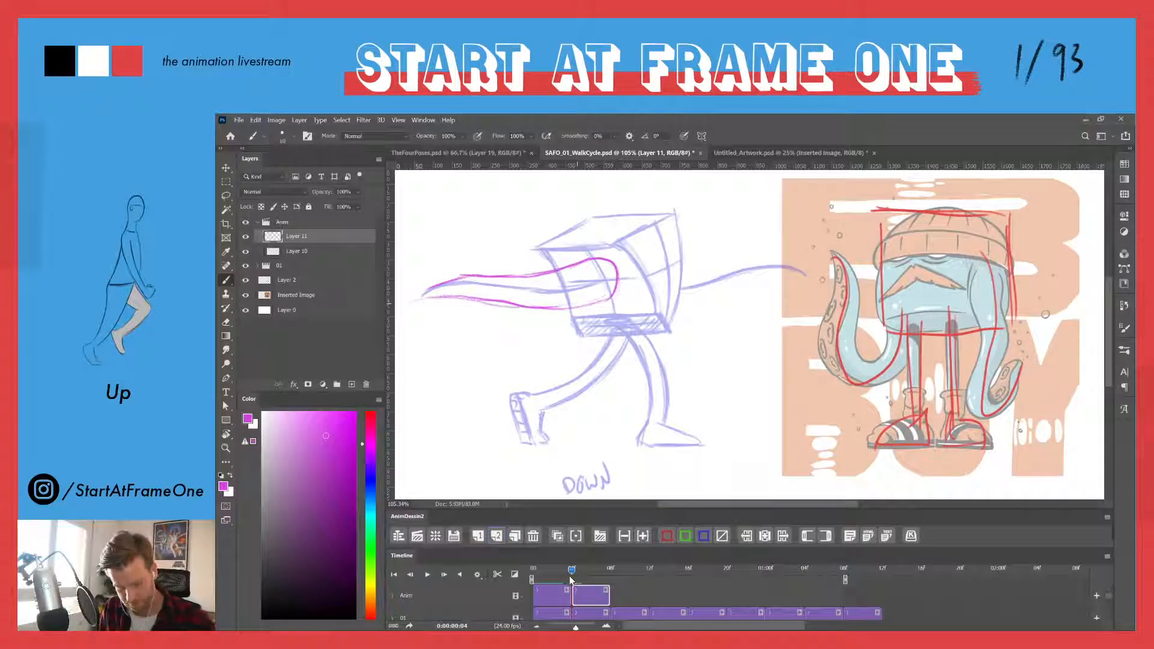
left_click_drag(571, 579, 574, 576)
left_click_drag(685, 304, 805, 278)
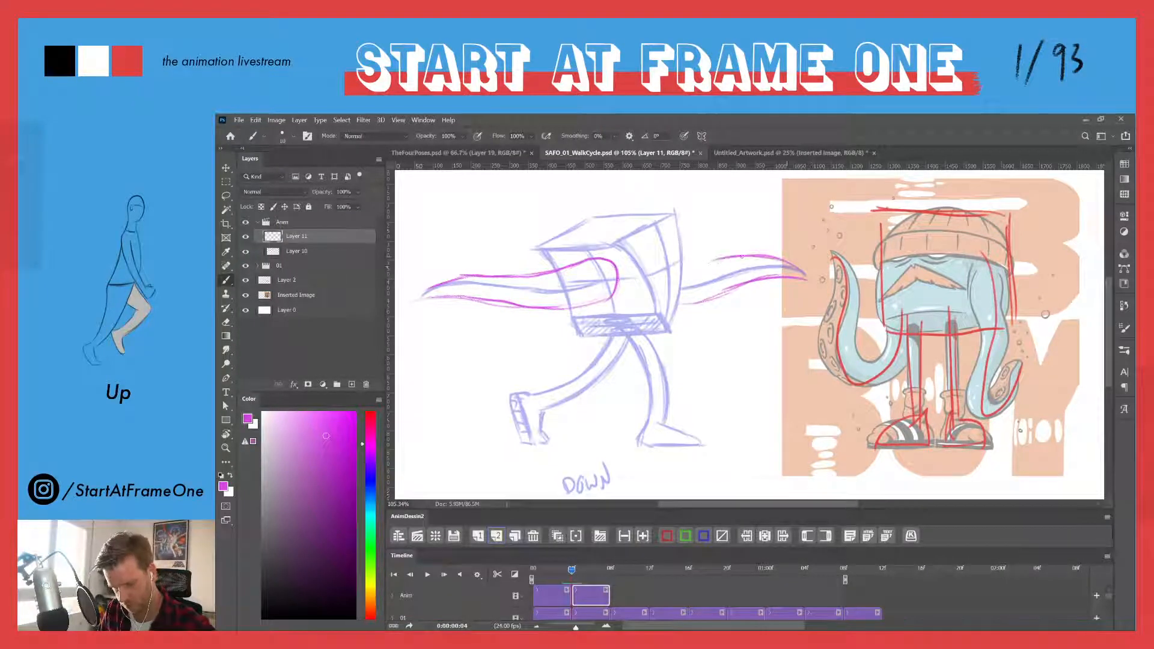
mouse_move(680, 262)
left_mouse_down()
mouse_move(772, 257)
mouse_move(805, 278)
left_mouse_up()
left_click_drag(572, 569, 572, 569)
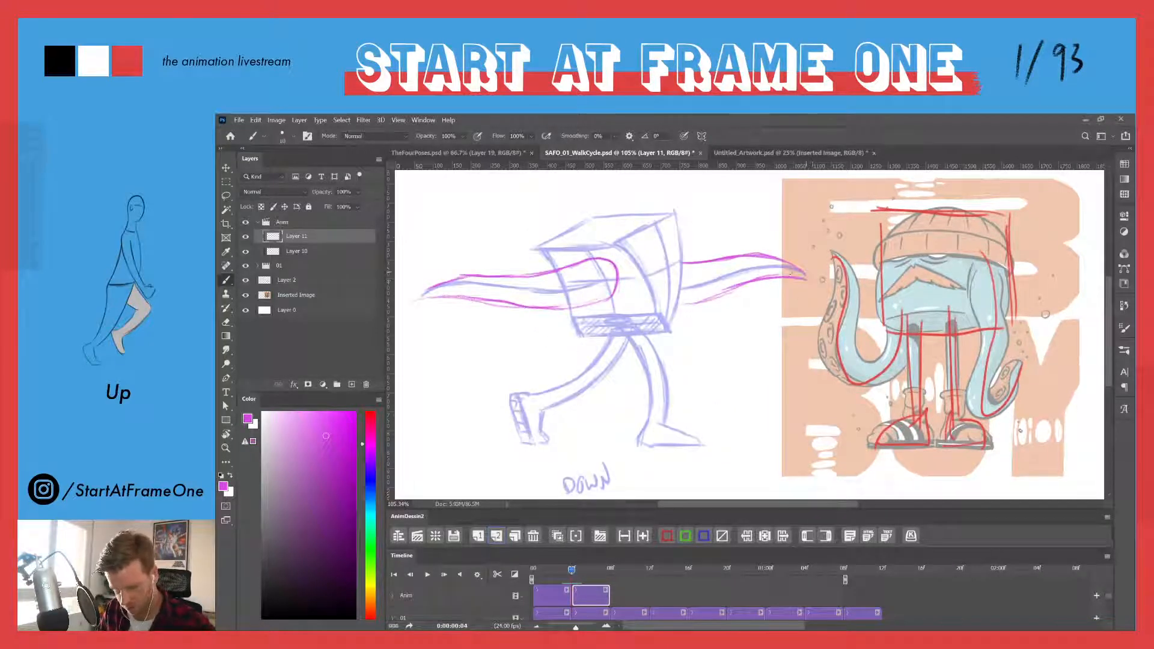
- Redraw the forward tentacle's tip slightly higher on the Down pose and erase the old tip lines
mouse_move(759, 279)
left_mouse_down()
mouse_move(804, 270)
mouse_move(723, 263)
mouse_move(804, 265)
left_mouse_up()
left_click_drag(730, 255, 799, 259)
key("e")
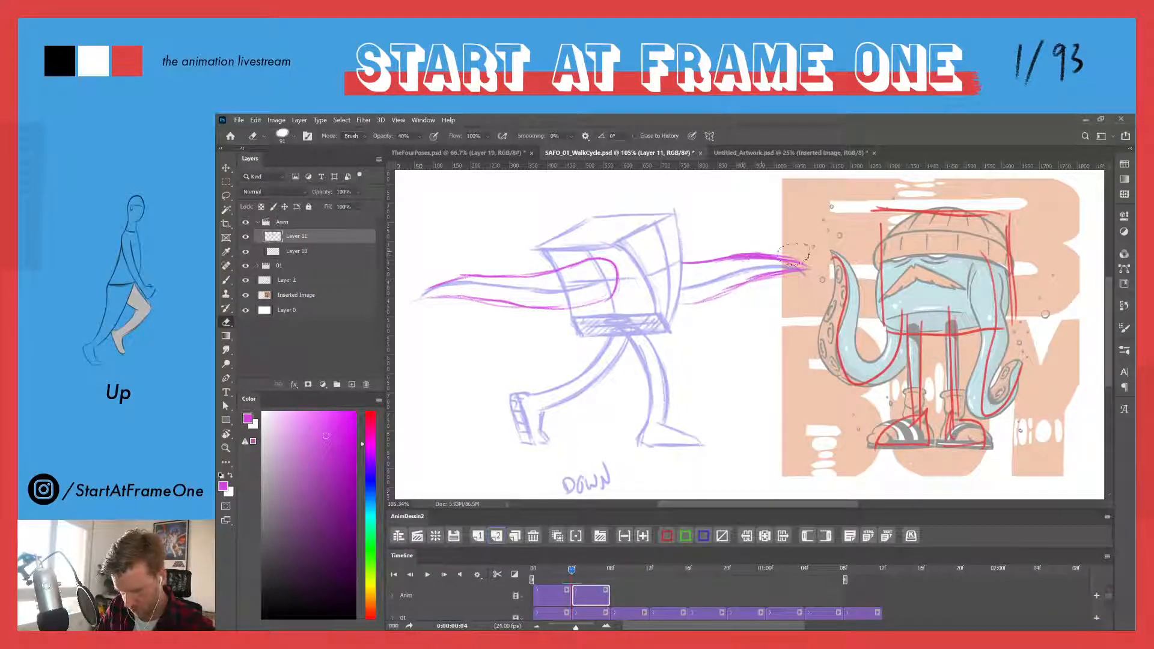
mouse_move(571, 572)
left_mouse_down()
mouse_move(557, 572)
mouse_move(581, 572)
left_mouse_up()
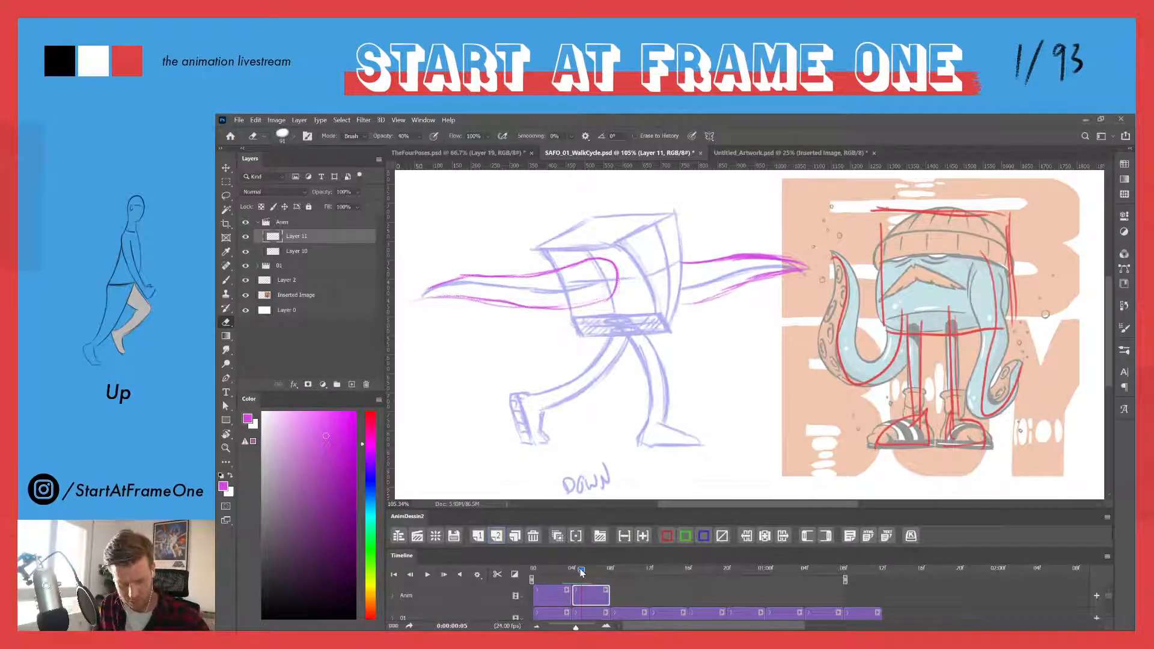
- Add another drawing to the arms track, extend it to four frames, and go to the Pass pose
left_click(496, 536)
left_click_drag(627, 593, 648, 594)
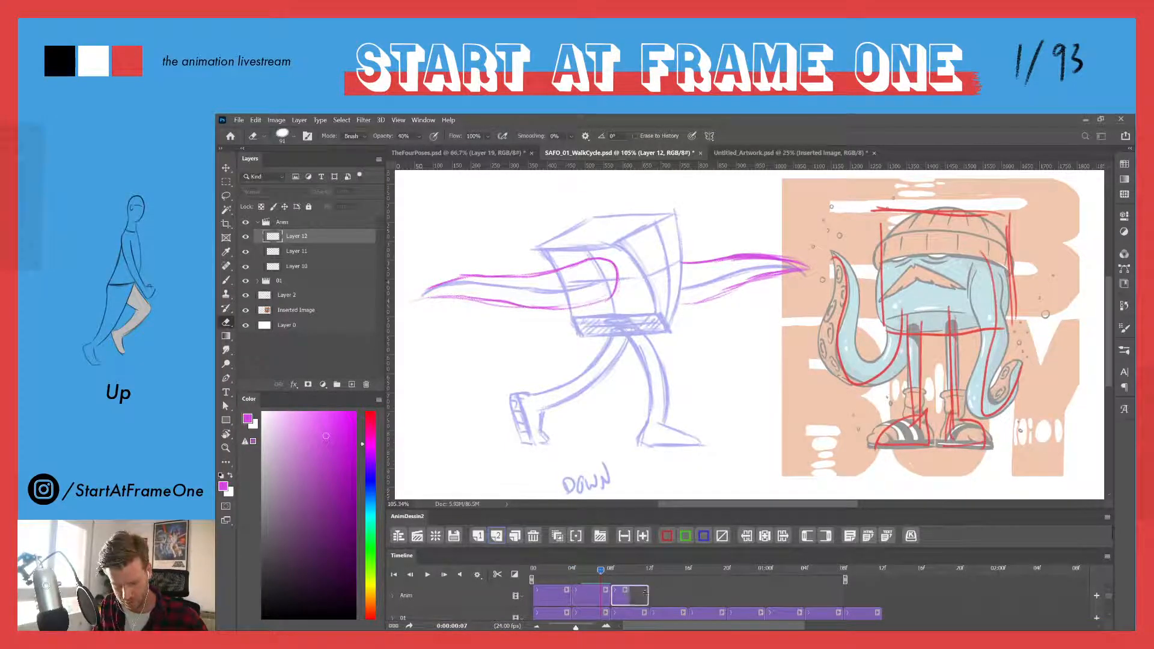
left_click(608, 569)
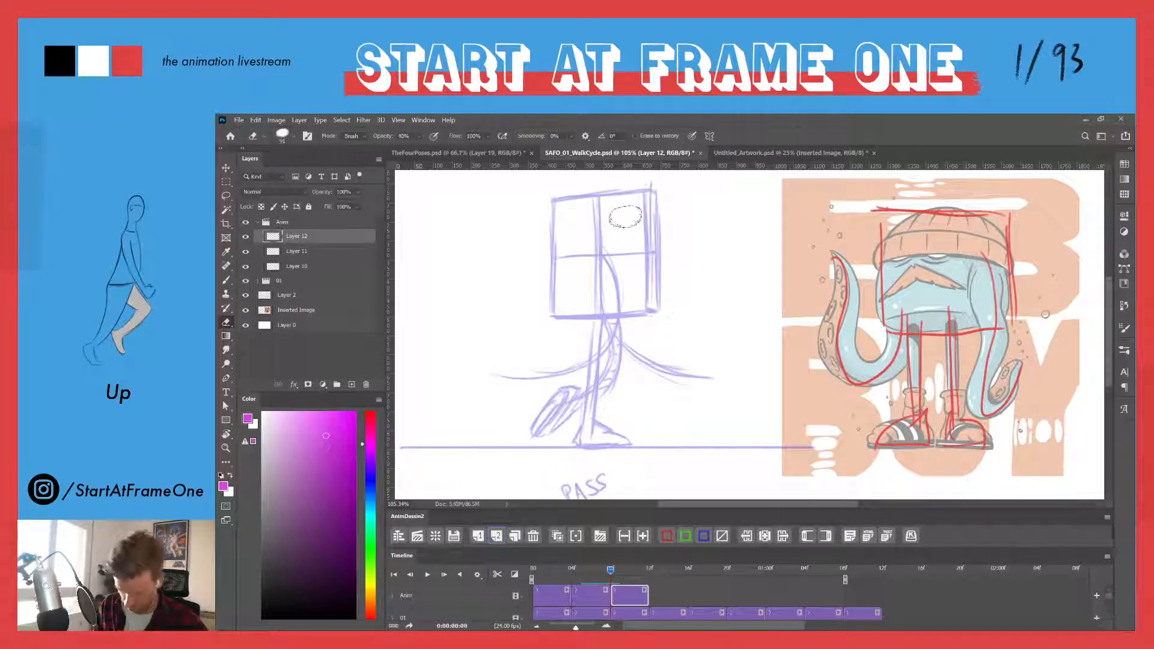
- Outline both hanging tentacle arms on the Pass pose, with the near arm curling down from a rounded shoulder
key("b")
left_click_drag(588, 237, 577, 260)
mouse_move(593, 235)
left_mouse_down()
mouse_move(576, 271)
mouse_move(582, 258)
mouse_move(590, 304)
mouse_move(597, 293)
mouse_move(566, 354)
mouse_move(497, 373)
mouse_move(563, 350)
mouse_move(575, 256)
mouse_move(585, 283)
mouse_move(578, 262)
mouse_move(622, 250)
mouse_move(617, 238)
mouse_move(633, 272)
mouse_move(621, 298)
mouse_move(502, 377)
left_mouse_up()
left_click_drag(632, 323, 568, 375)
mouse_move(622, 344)
left_mouse_down()
mouse_move(631, 256)
mouse_move(578, 272)
mouse_move(594, 333)
mouse_move(578, 350)
mouse_move(698, 374)
left_mouse_up()
mouse_move(613, 355)
left_mouse_down()
mouse_move(649, 378)
mouse_move(702, 378)
left_mouse_up()
left_click_drag(625, 327, 692, 374)
left_click_drag(613, 360, 706, 379)
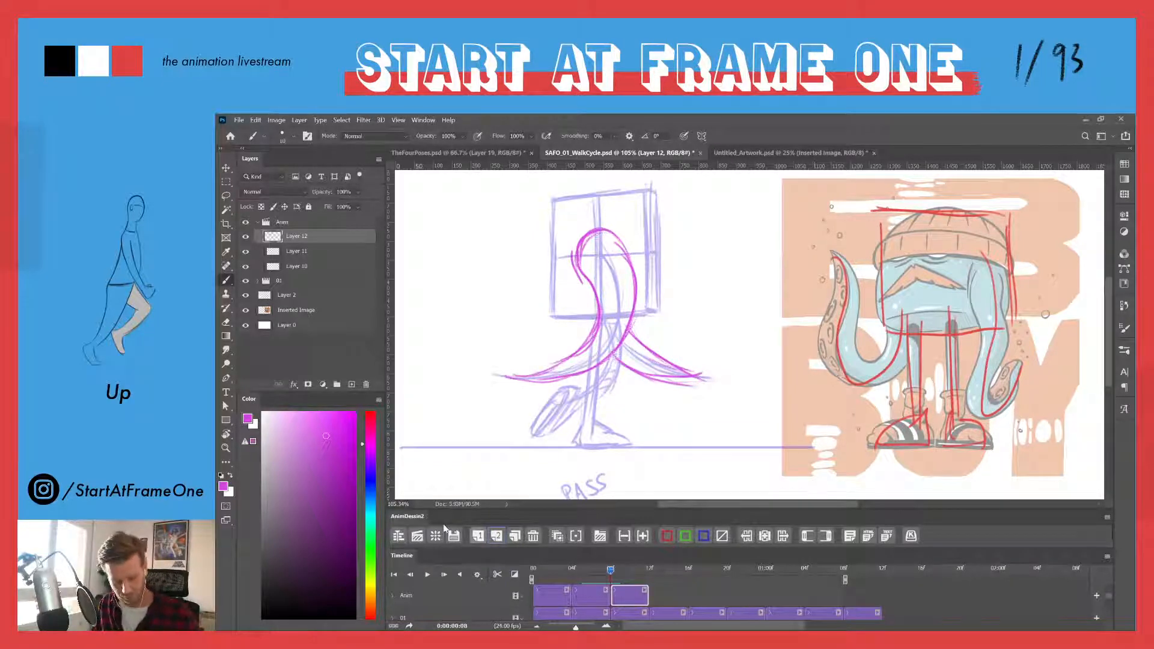
- Add a four-frame drawing to the arms track for the Up pose and move to its first frame
left_click(496, 535)
left_click_drag(668, 596, 686, 596)
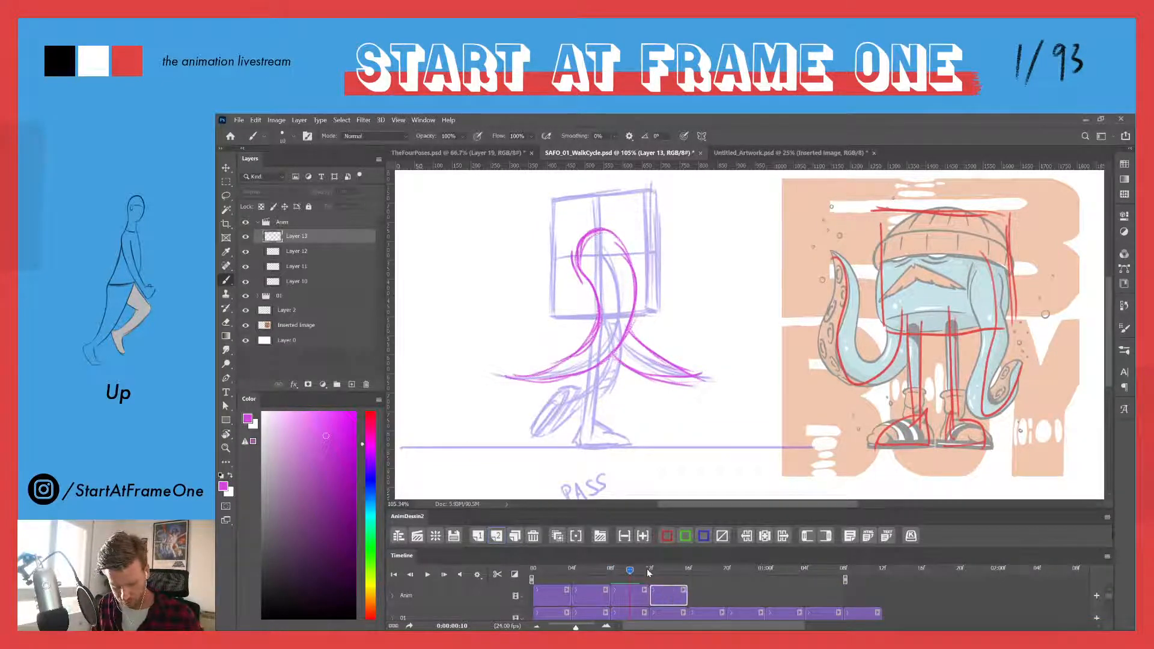
left_click(648, 569)
- Outline the near tentacle arm on the Up pose, arcing forward from the shoulder and curling down at the tip
mouse_move(584, 239)
left_mouse_down()
mouse_move(611, 217)
mouse_move(596, 221)
mouse_move(600, 266)
mouse_move(671, 274)
mouse_move(714, 299)
mouse_move(729, 331)
mouse_move(690, 373)
left_mouse_up()
left_click_drag(726, 313, 700, 374)
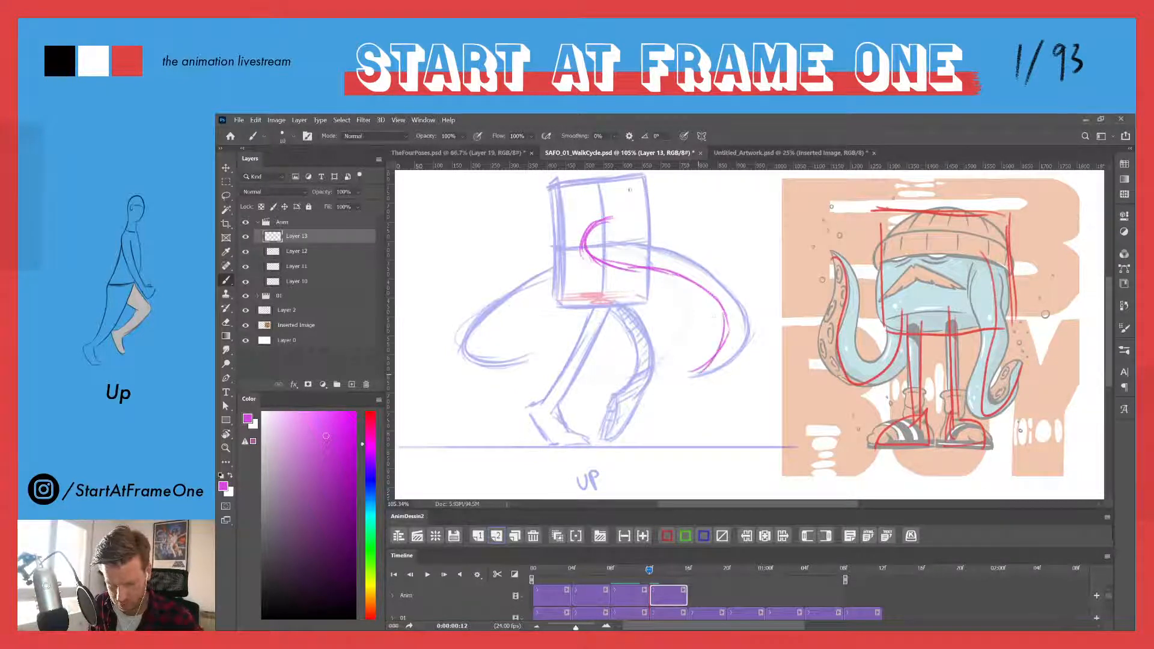
mouse_move(611, 219)
left_mouse_down()
mouse_move(685, 238)
mouse_move(744, 300)
mouse_move(749, 337)
mouse_move(746, 315)
mouse_move(698, 374)
left_mouse_up()
left_click_drag(747, 306, 725, 370)
mouse_move(592, 255)
left_mouse_down()
mouse_move(619, 219)
mouse_move(656, 218)
mouse_move(712, 263)
mouse_move(751, 319)
left_mouse_up()
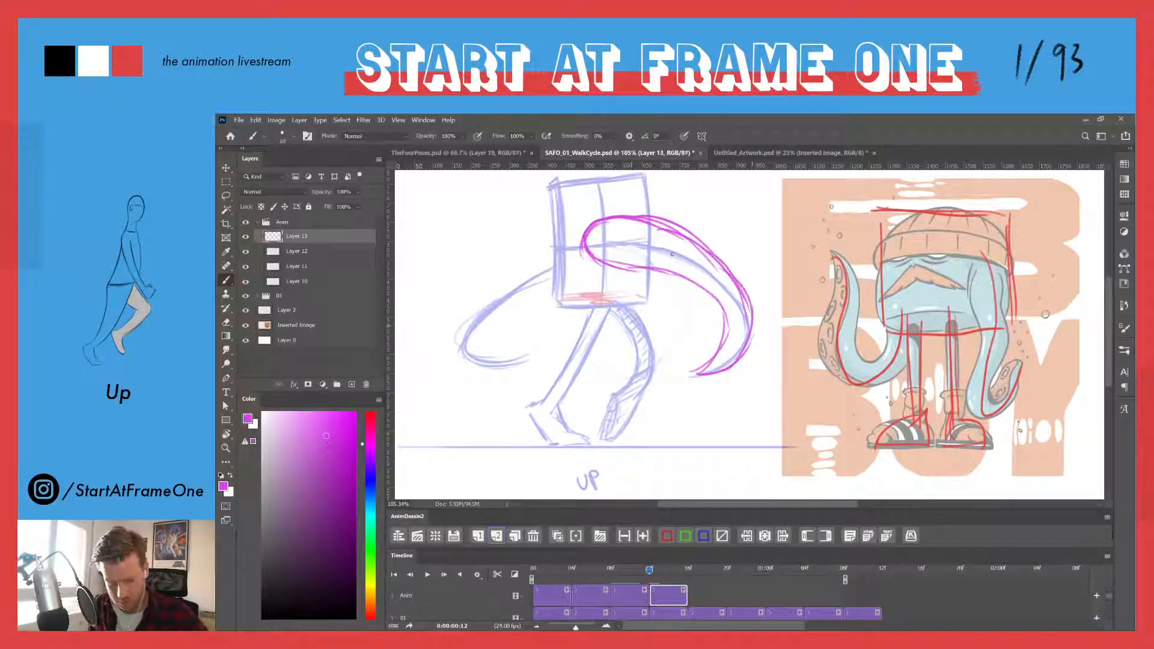
- Outline the far tentacle arm behind the body on the Up pose, curling back under at the tip
mouse_move(539, 248)
left_mouse_down()
mouse_move(483, 291)
mouse_move(457, 336)
mouse_move(537, 359)
left_mouse_up()
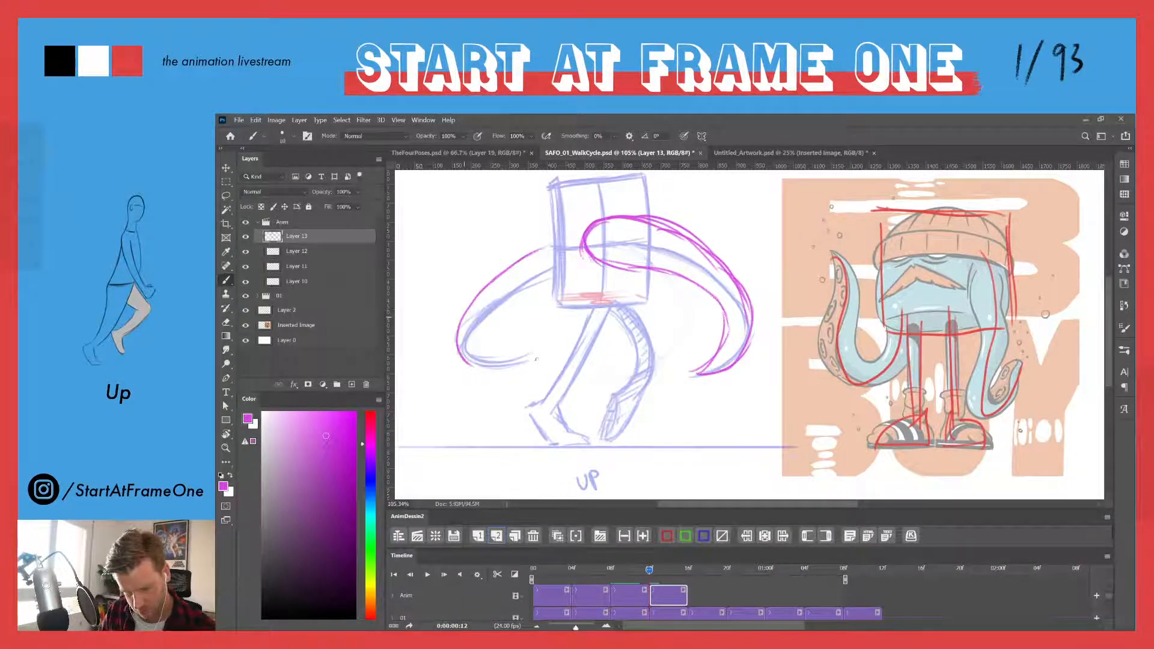
mouse_move(553, 242)
left_mouse_down()
mouse_move(488, 284)
mouse_move(506, 309)
mouse_move(504, 353)
mouse_move(530, 359)
left_mouse_up()
left_click_drag(504, 315, 485, 338)
left_click_drag(553, 292, 492, 327)
left_click_drag(648, 571, 651, 573)
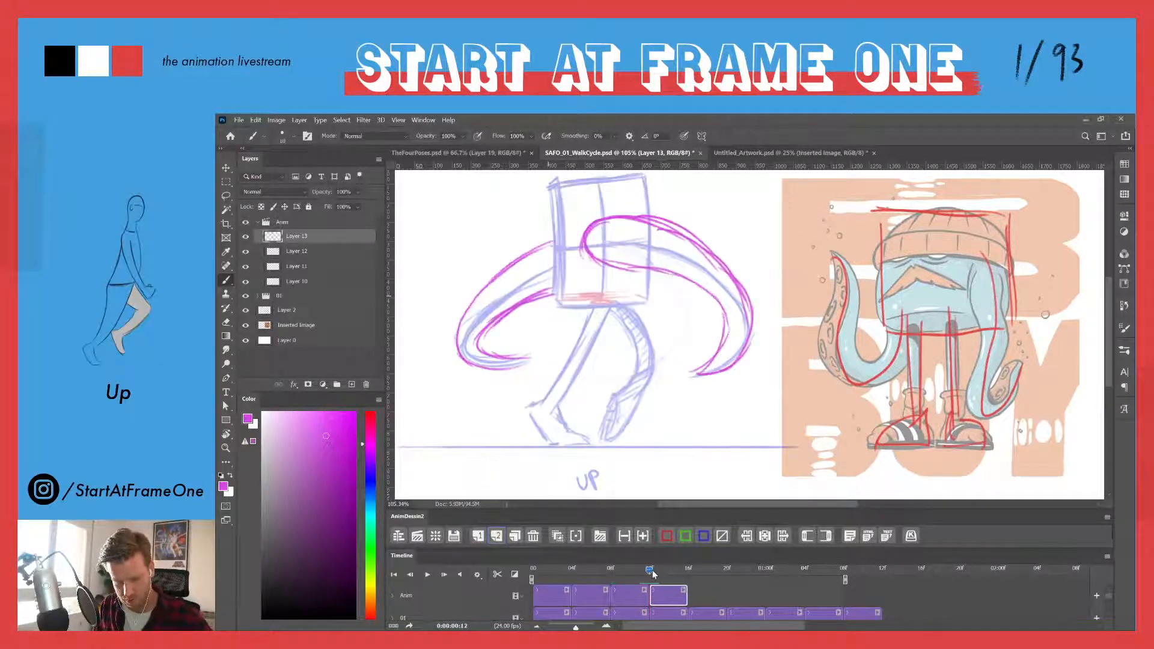
- Add a four-frame drawing for the second Contact pose and outline its near tentacle arm reaching forward from a rounded shoulder
left_click(496, 535)
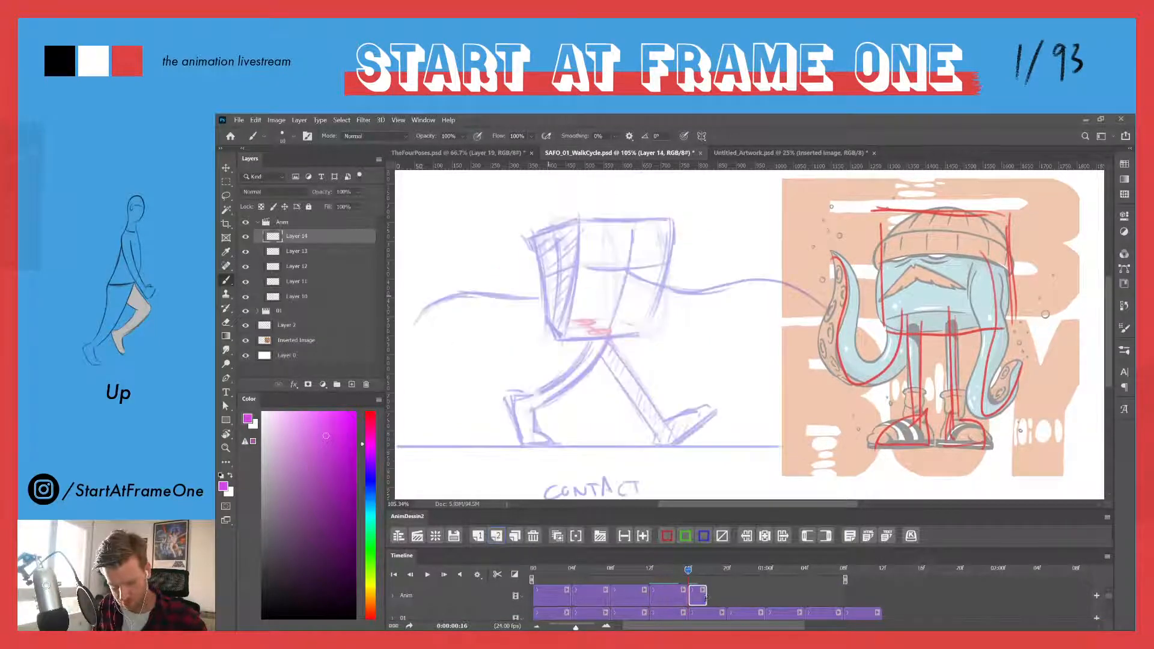
left_click_drag(705, 595, 725, 593)
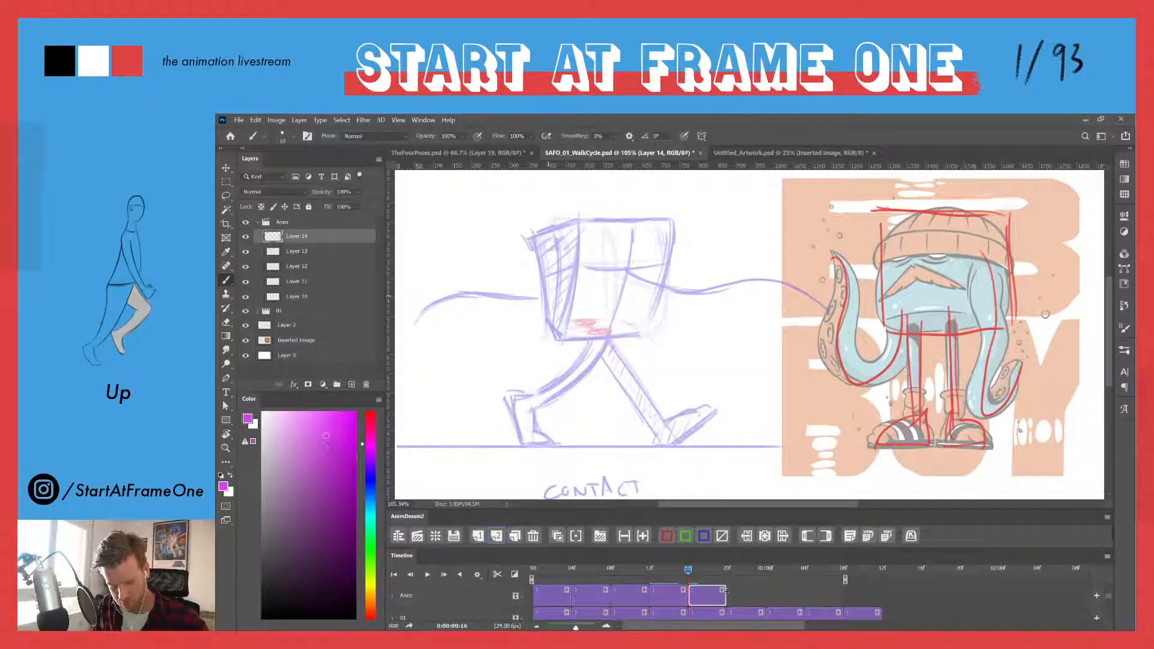
mouse_move(634, 247)
left_mouse_down()
mouse_move(607, 291)
mouse_move(643, 299)
mouse_move(619, 298)
mouse_move(612, 292)
mouse_move(685, 295)
mouse_move(695, 305)
mouse_move(678, 309)
mouse_move(761, 293)
mouse_move(829, 312)
left_mouse_up()
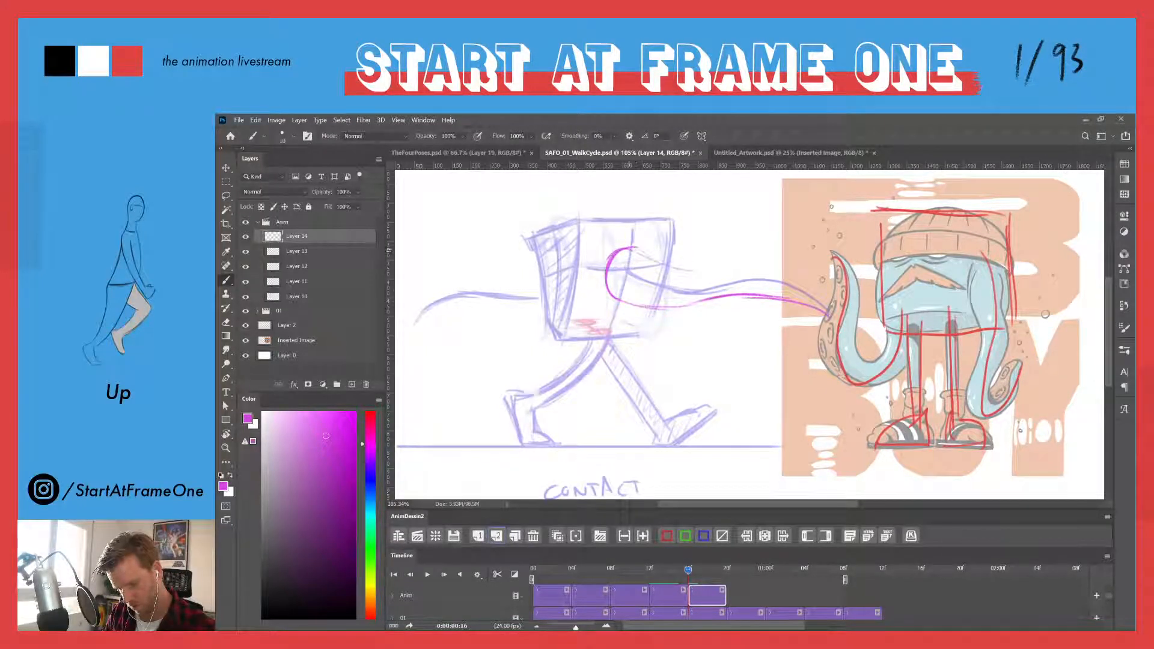
left_click_drag(631, 248, 715, 263)
mouse_move(831, 306)
left_mouse_down()
mouse_move(763, 270)
mouse_move(663, 260)
left_mouse_up()
left_click_drag(826, 309, 771, 270)
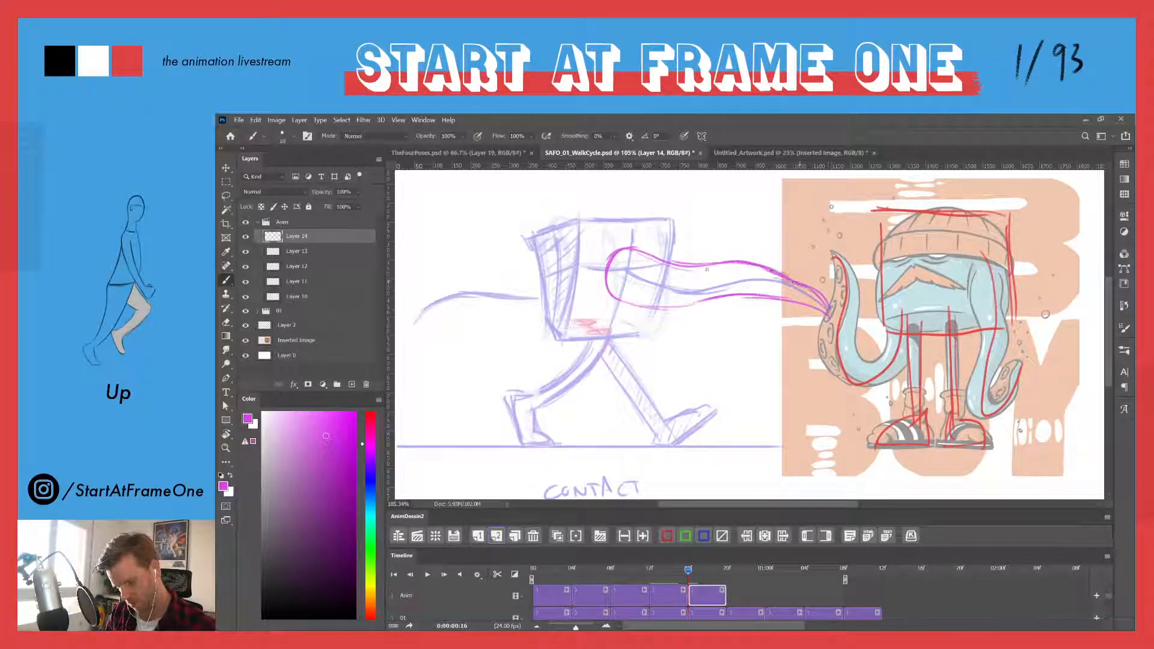
- Outline the upper and lower edges of the far tentacle arm trailing behind the body on the second Contact pose
mouse_move(535, 282)
left_mouse_down()
mouse_move(475, 279)
mouse_move(439, 292)
left_mouse_up()
left_click_drag(539, 276, 439, 289)
mouse_move(459, 286)
left_mouse_down()
mouse_move(414, 316)
mouse_move(544, 315)
mouse_move(472, 310)
left_mouse_up()
mouse_move(509, 311)
left_mouse_down()
mouse_move(422, 318)
mouse_move(544, 315)
left_mouse_up()
- Add a drawing for the second Down pose and outline its far tentacle arm trailing behind the body
left_click_drag(690, 573, 727, 570)
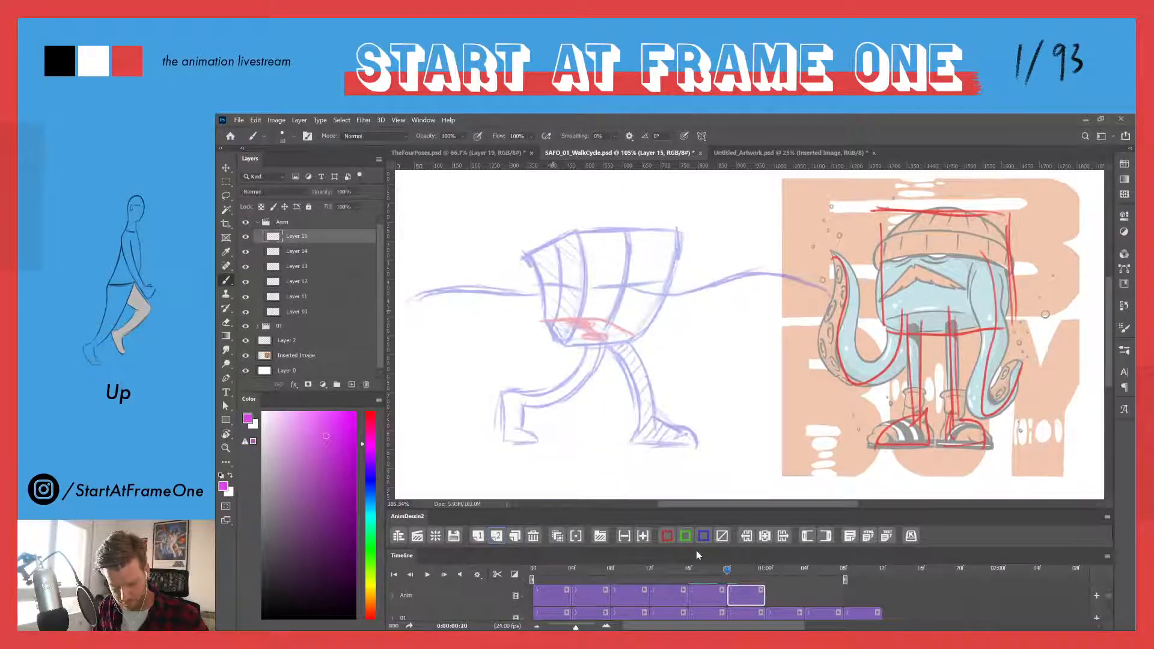
mouse_move(535, 315)
left_mouse_down()
mouse_move(451, 300)
mouse_move(529, 315)
mouse_move(398, 307)
left_mouse_up()
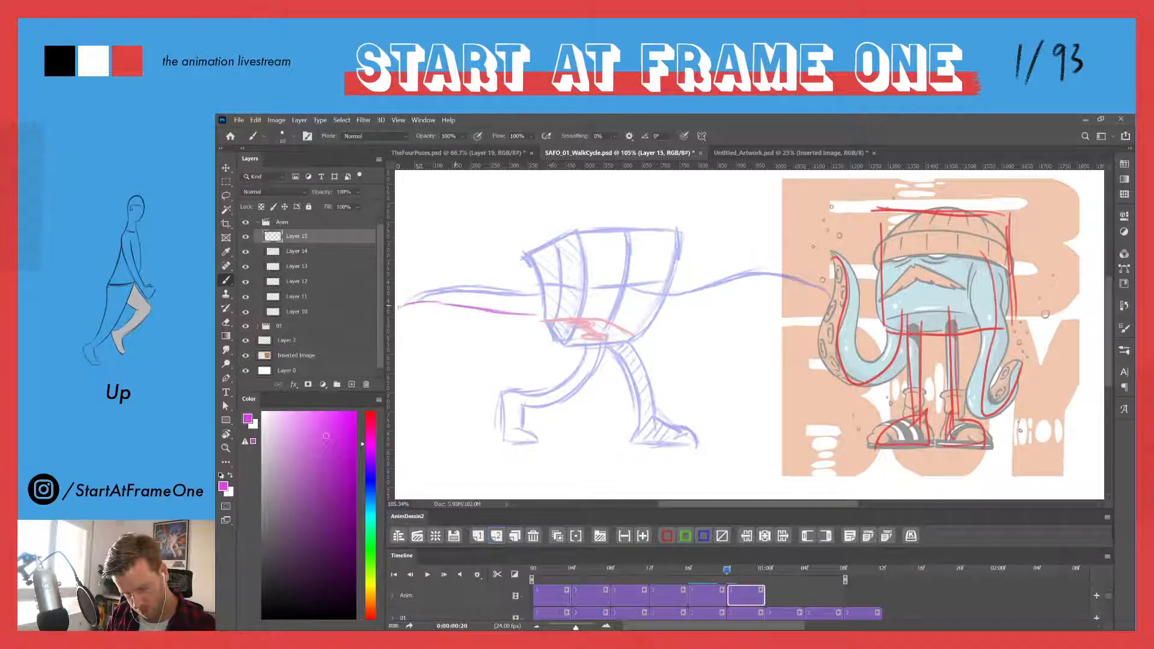
mouse_move(541, 281)
left_mouse_down()
mouse_move(425, 280)
mouse_move(402, 303)
left_mouse_up()
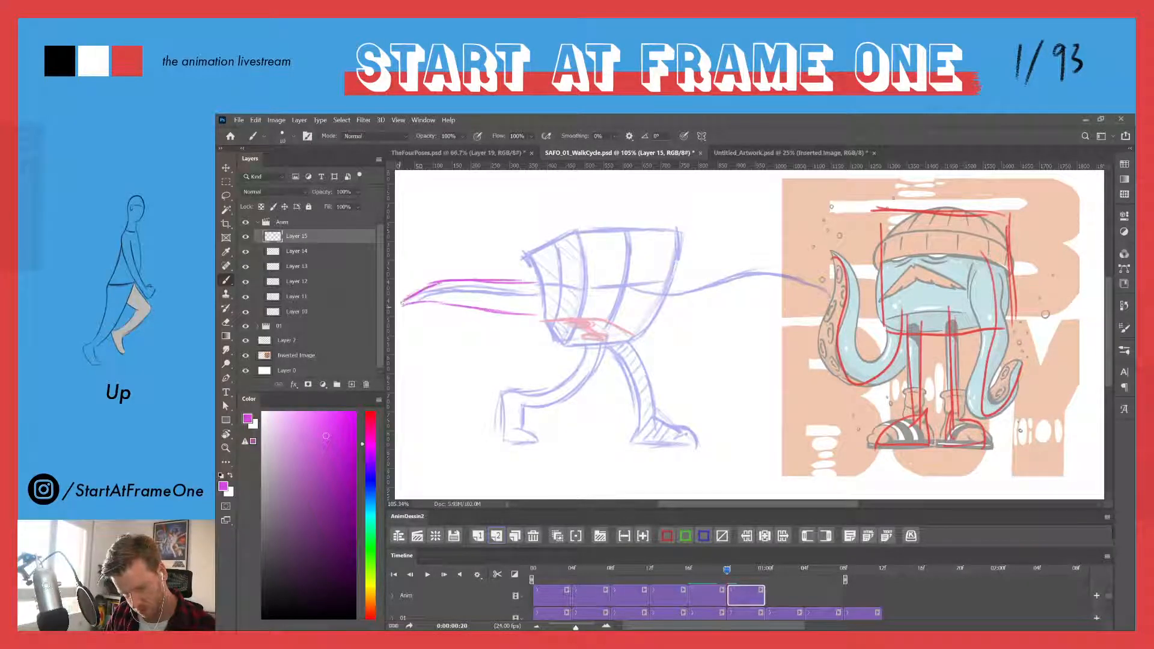
mouse_move(540, 278)
left_mouse_down()
mouse_move(475, 280)
mouse_move(403, 305)
left_mouse_up()
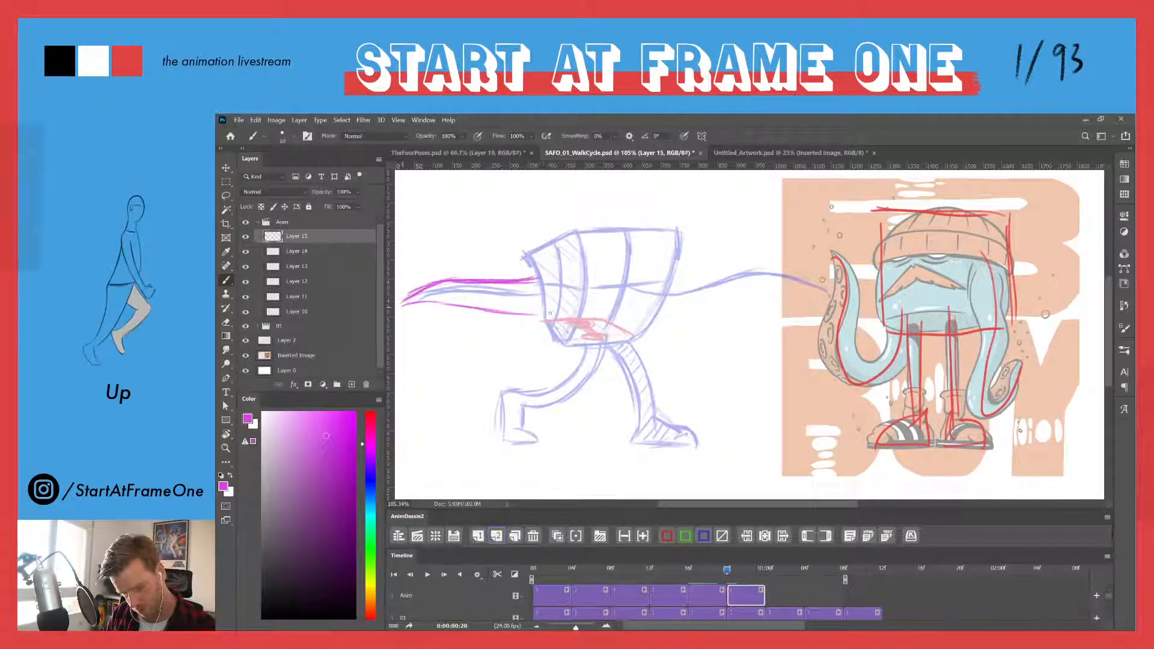
- Outline the near tentacle arm on the second Down pose, from a rounded shoulder forward to a pointed tip
mouse_move(631, 269)
left_mouse_down()
mouse_move(603, 284)
mouse_move(603, 304)
mouse_move(601, 290)
mouse_move(634, 316)
mouse_move(731, 288)
mouse_move(824, 298)
mouse_move(697, 301)
left_mouse_up()
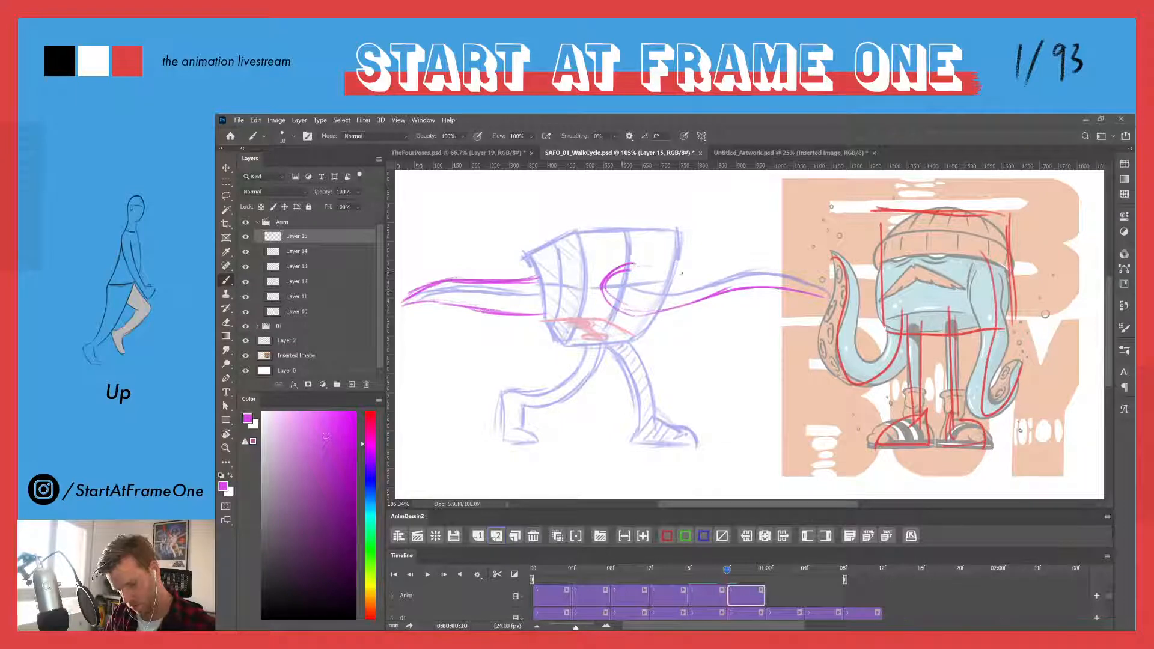
mouse_move(629, 265)
left_mouse_down()
mouse_move(748, 257)
mouse_move(828, 293)
left_mouse_up()
mouse_move(706, 268)
left_mouse_down()
mouse_move(794, 260)
mouse_move(621, 268)
mouse_move(658, 310)
mouse_move(736, 286)
mouse_move(826, 294)
left_mouse_up()
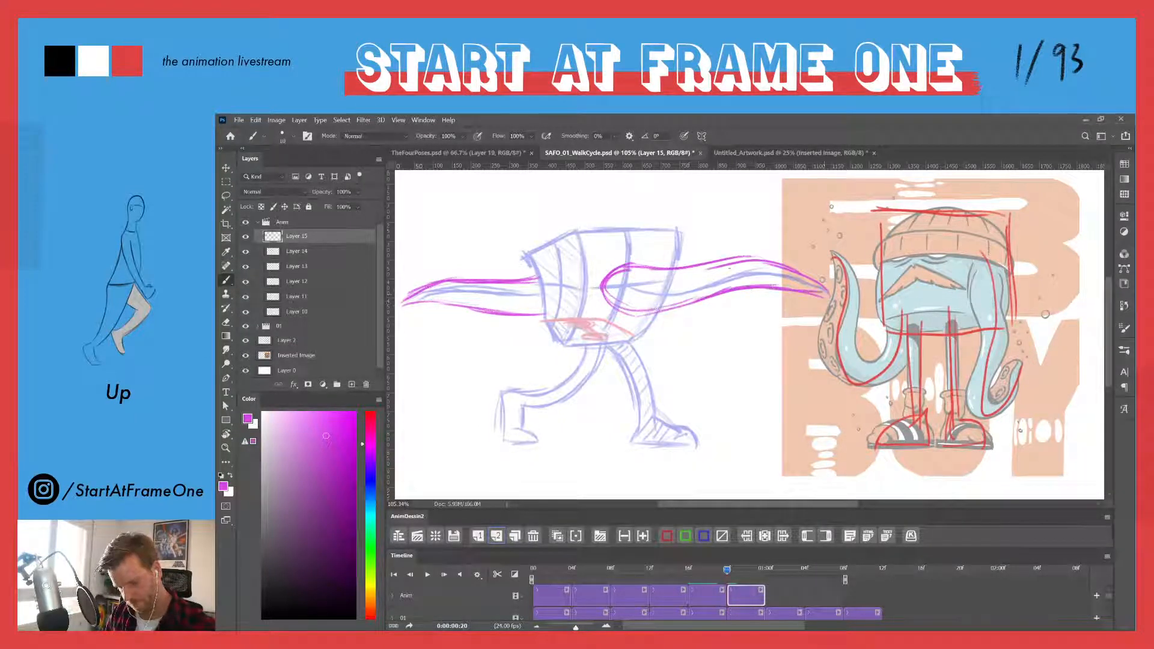
mouse_move(728, 574)
left_mouse_down()
mouse_move(716, 571)
mouse_move(726, 572)
left_mouse_up()
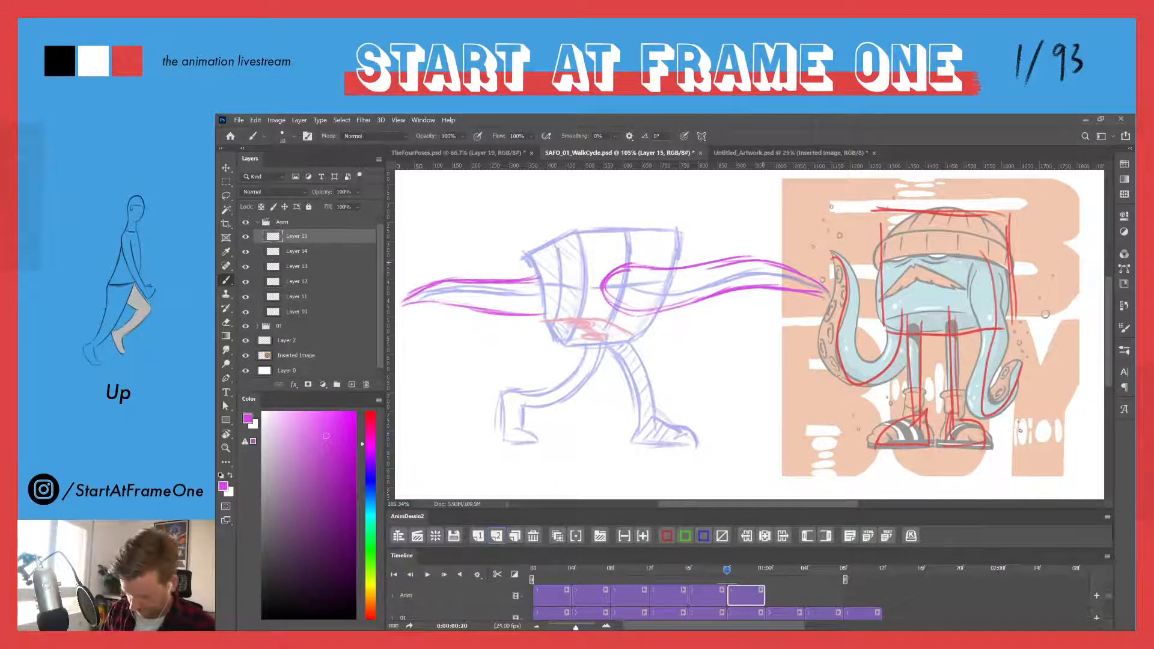
key("l")
left_click_drag(766, 249, 735, 251)
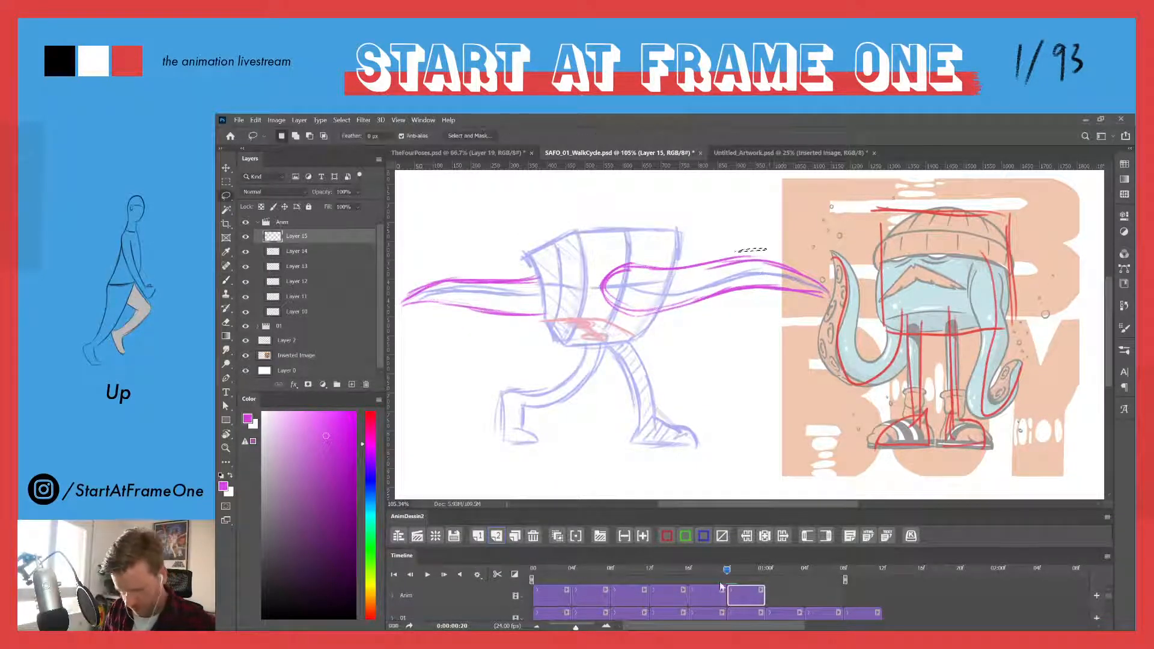
mouse_move(726, 571)
left_mouse_down()
mouse_move(715, 571)
mouse_move(727, 573)
left_mouse_up()
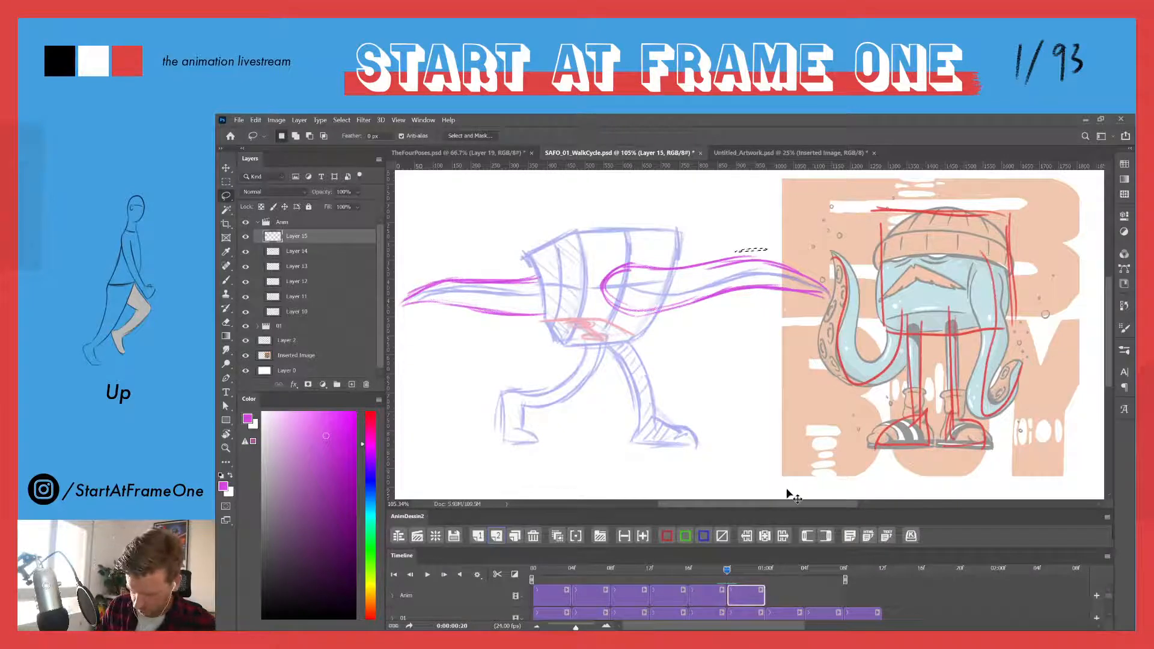
key("ctrl+d")
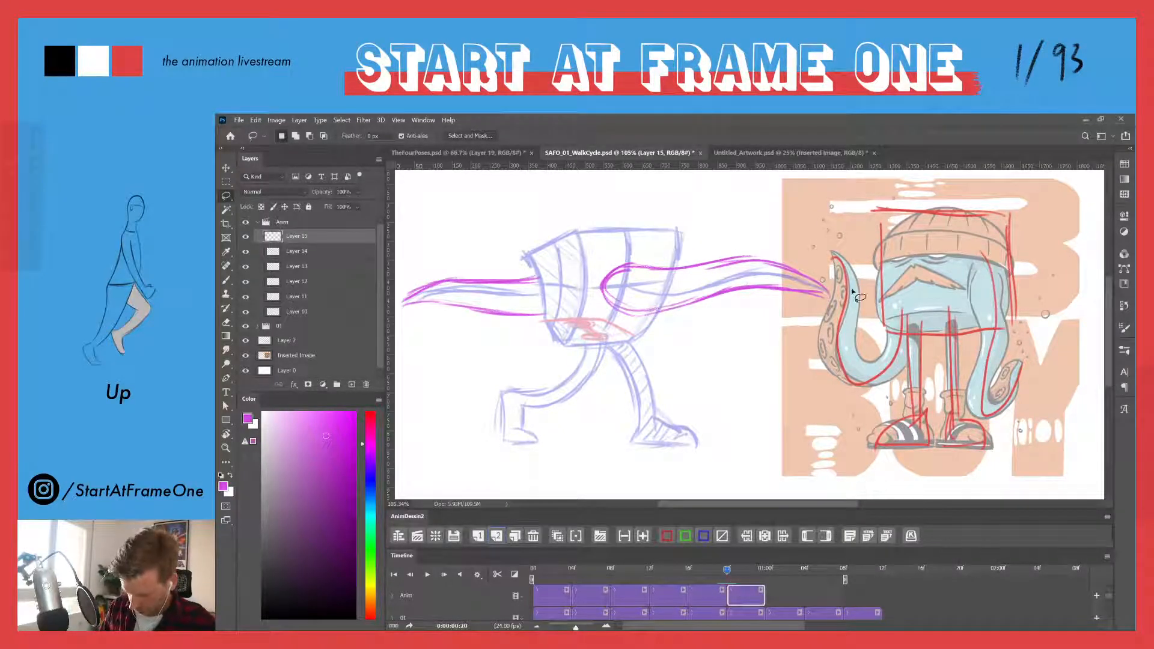
- Redraw the near tentacle arm's forward tip higher on the second Down pose and erase the old drooping tip
key("b")
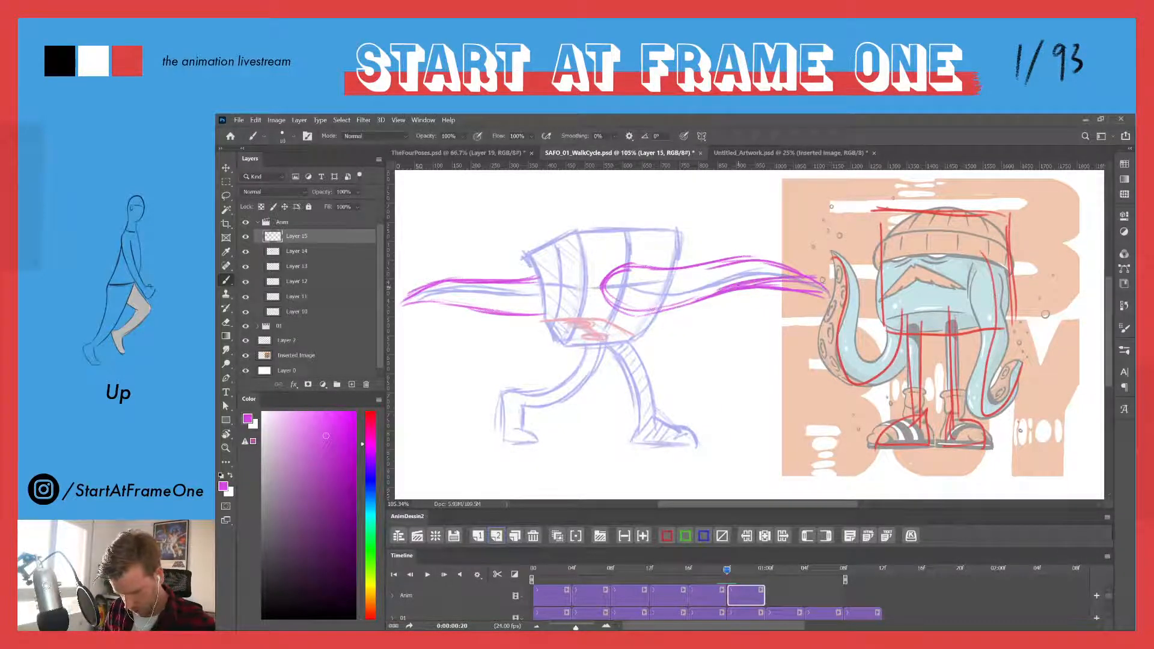
left_click_drag(766, 263, 806, 270)
mouse_move(717, 262)
left_mouse_down()
mouse_move(804, 266)
mouse_move(772, 256)
mouse_move(763, 293)
left_mouse_up()
key("e")
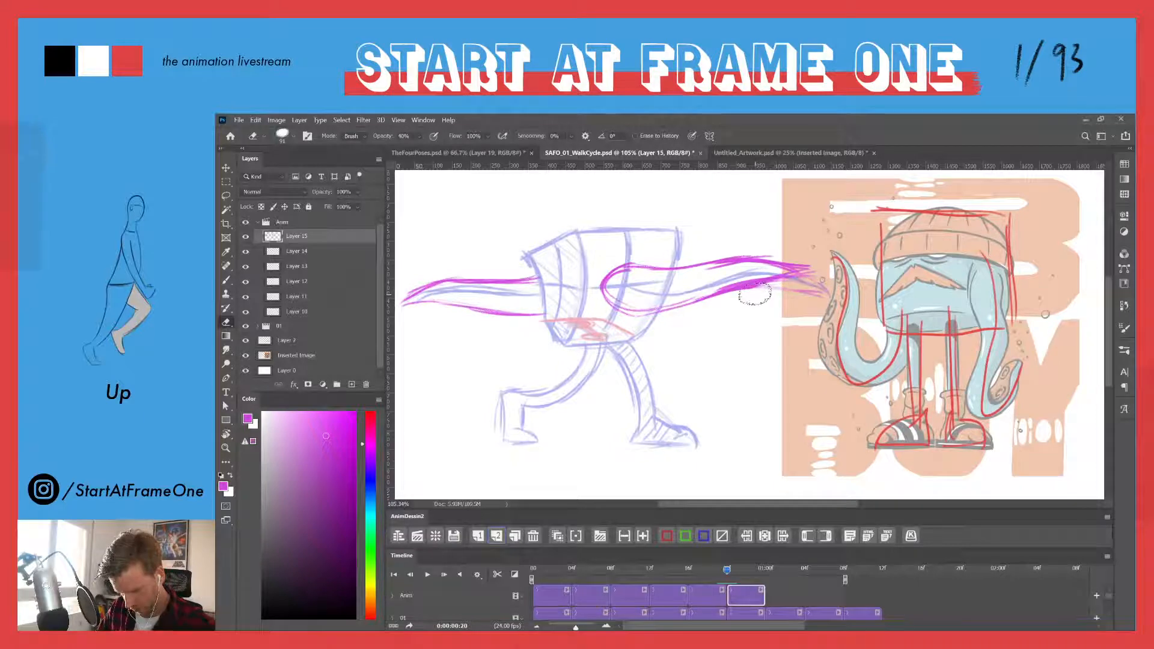
mouse_move(726, 572)
left_mouse_down()
mouse_move(716, 574)
mouse_move(727, 571)
left_mouse_up()
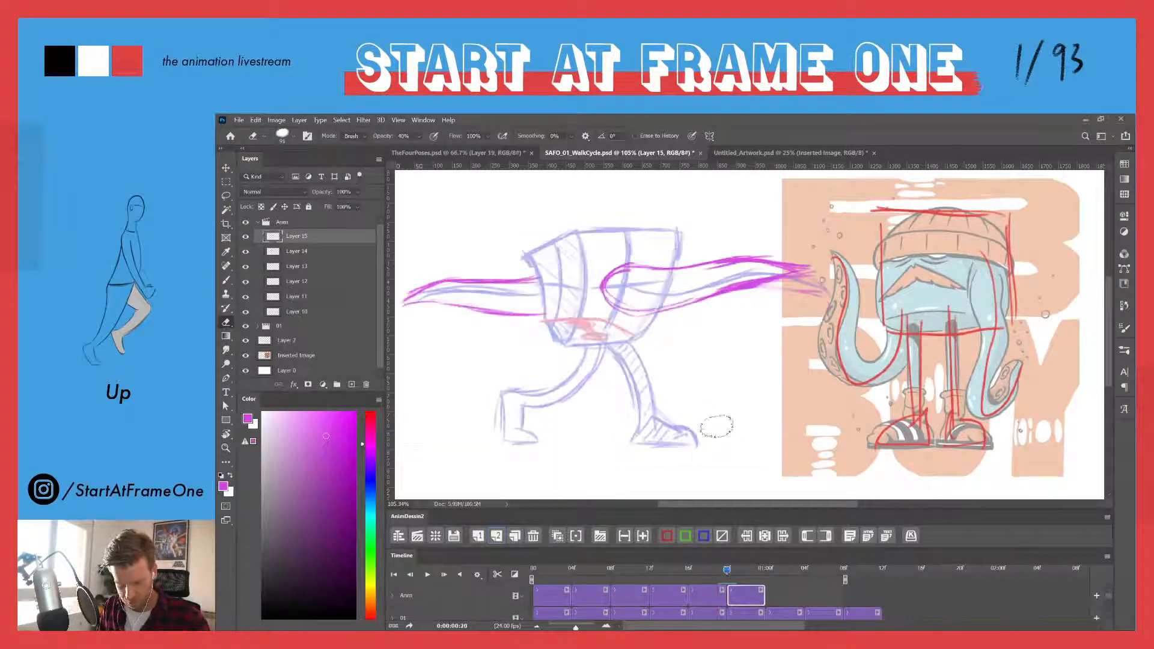
- Extend the raised tip of the near arm on the second Down pose, erase its stray lines and strengthen its upper edge
key("b")
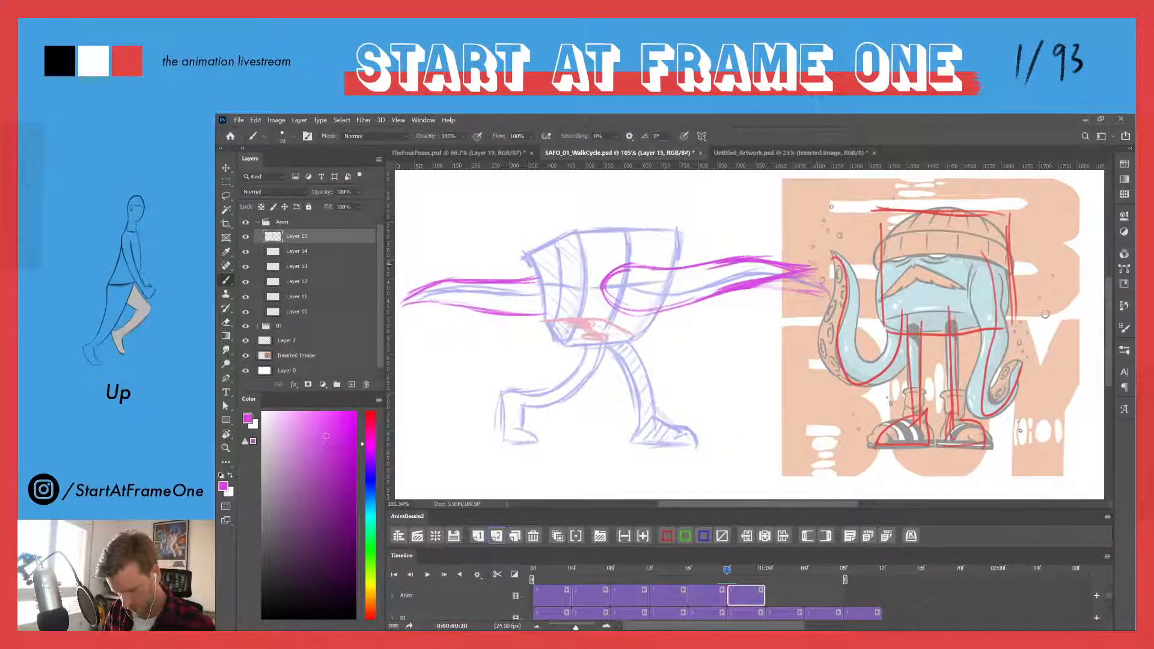
left_click_drag(750, 257, 809, 263)
left_click_drag(745, 257, 807, 264)
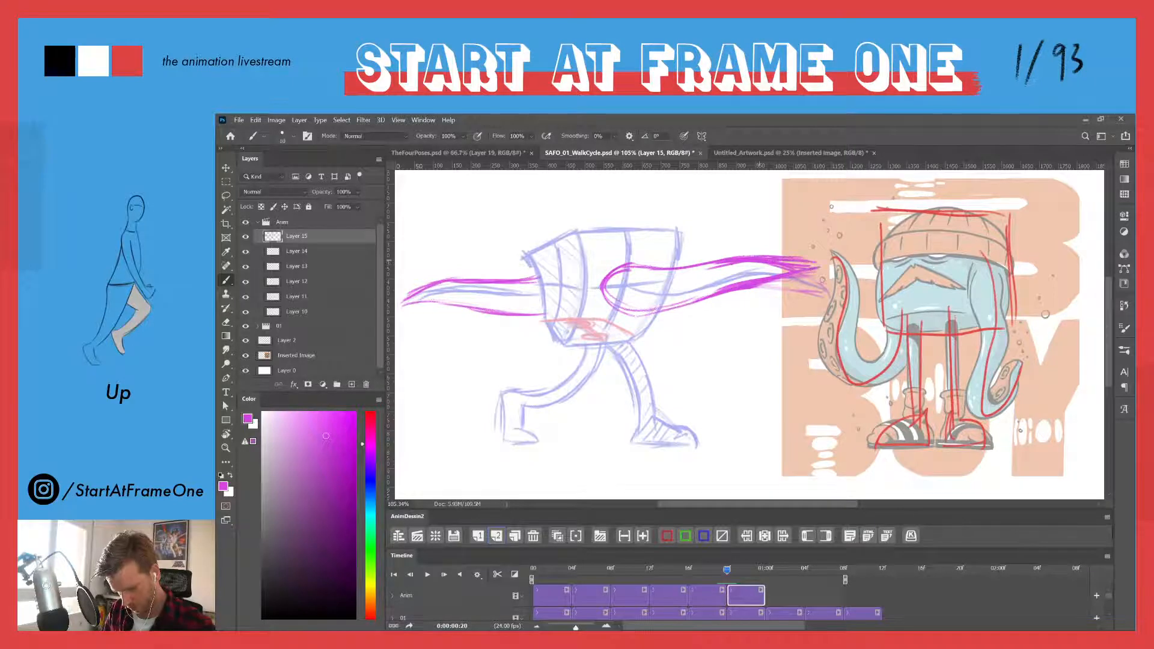
key("e")
mouse_move(738, 271)
left_mouse_down()
mouse_move(771, 268)
mouse_move(736, 273)
left_mouse_up()
key("b")
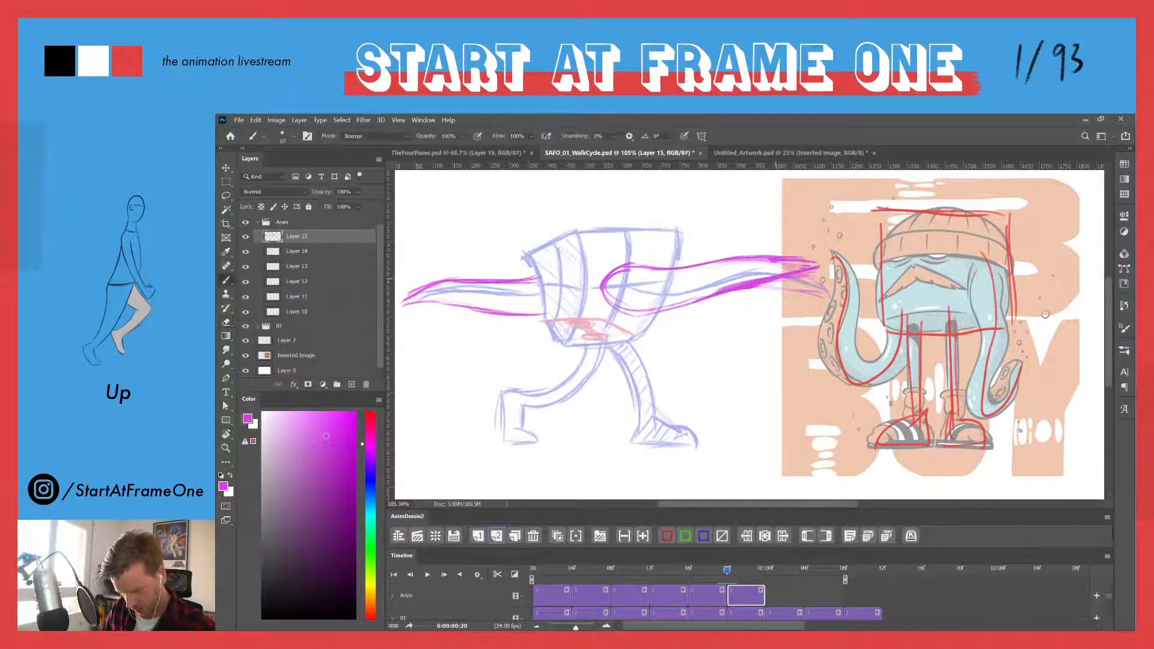
left_click_drag(767, 257, 709, 262)
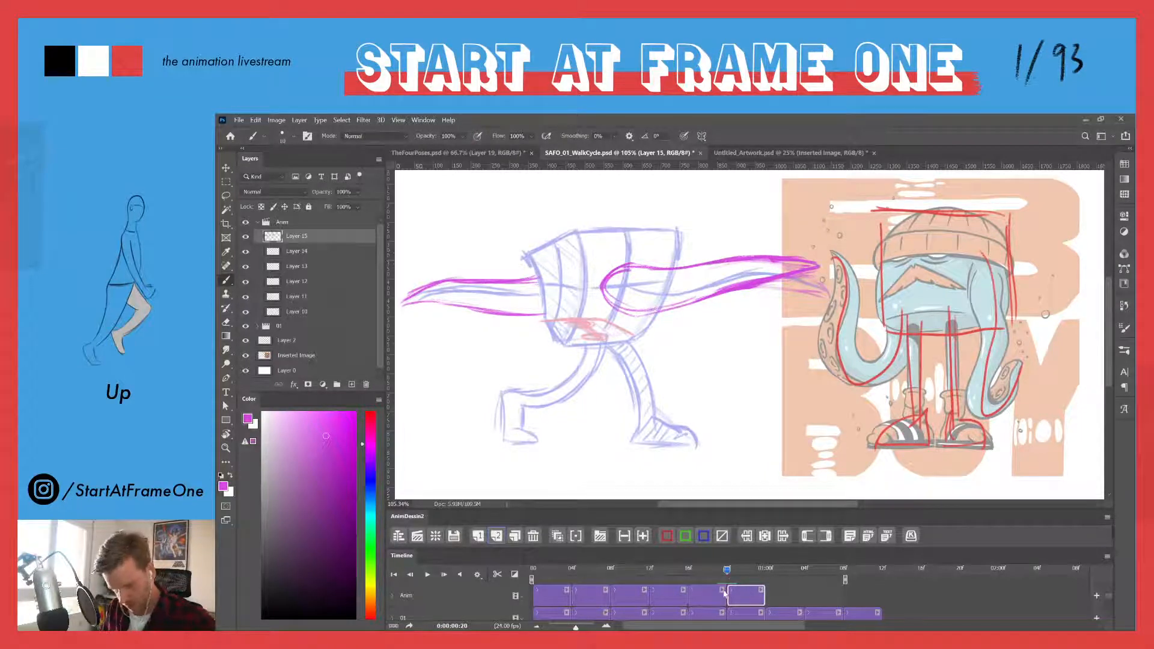
left_click_drag(728, 572, 730, 571)
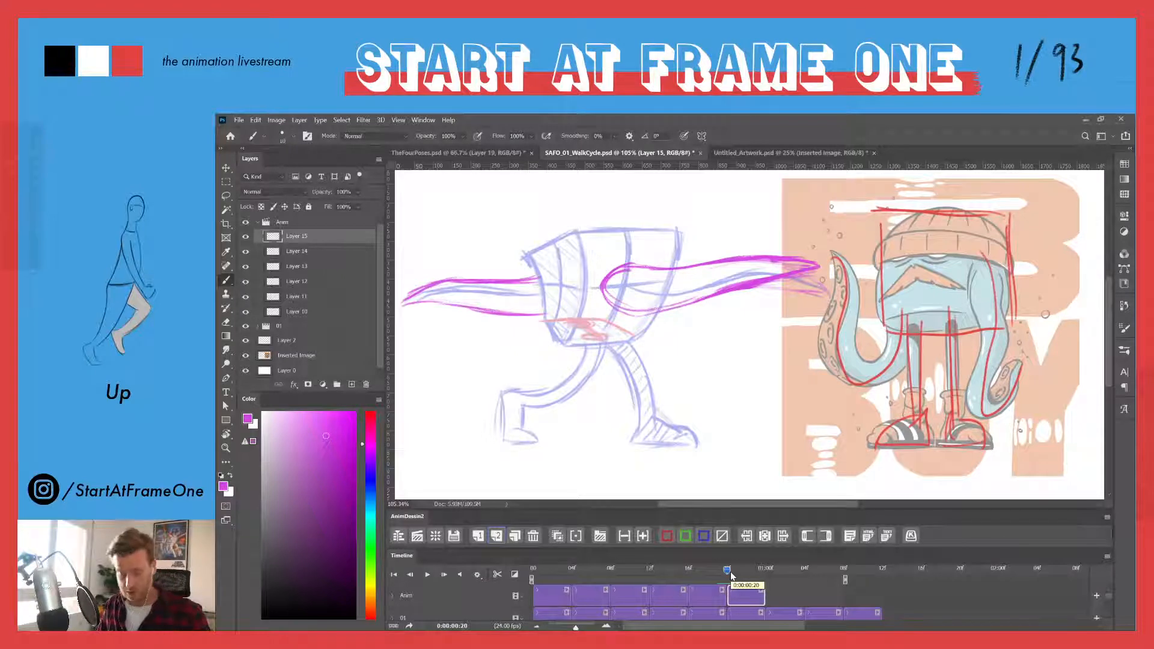
- Add a four-frame drawing for the second Pass pose and draw the near tentacle arm's upper edge from shoulder to forward tip
left_click(478, 534)
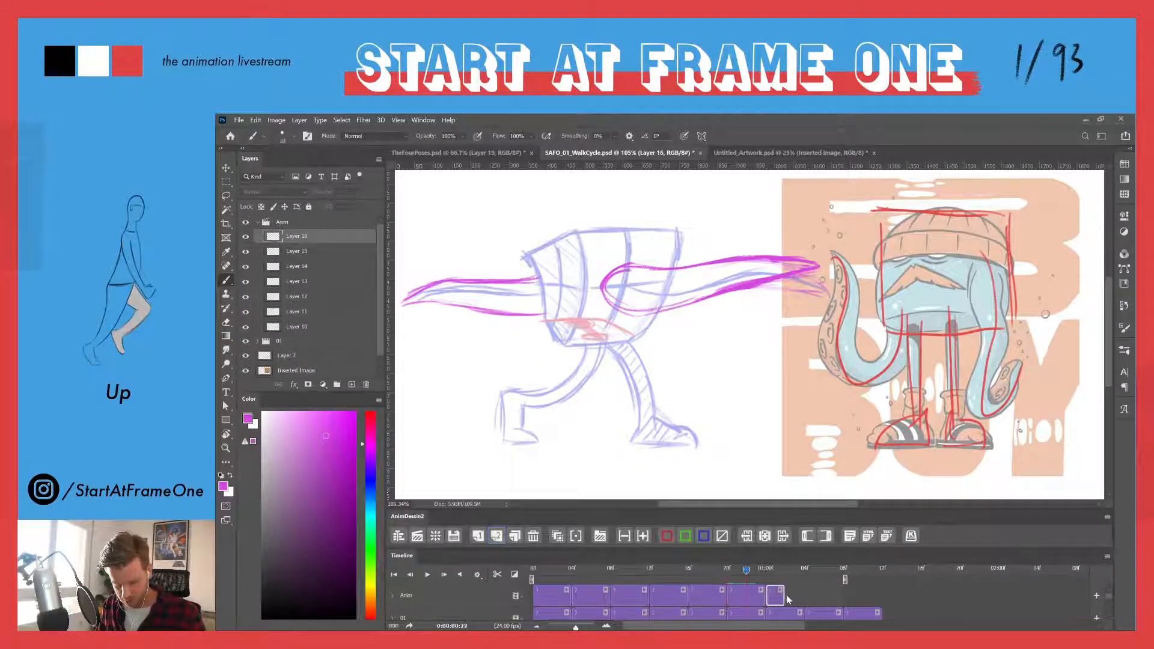
left_click_drag(783, 597, 803, 595)
left_click(767, 571)
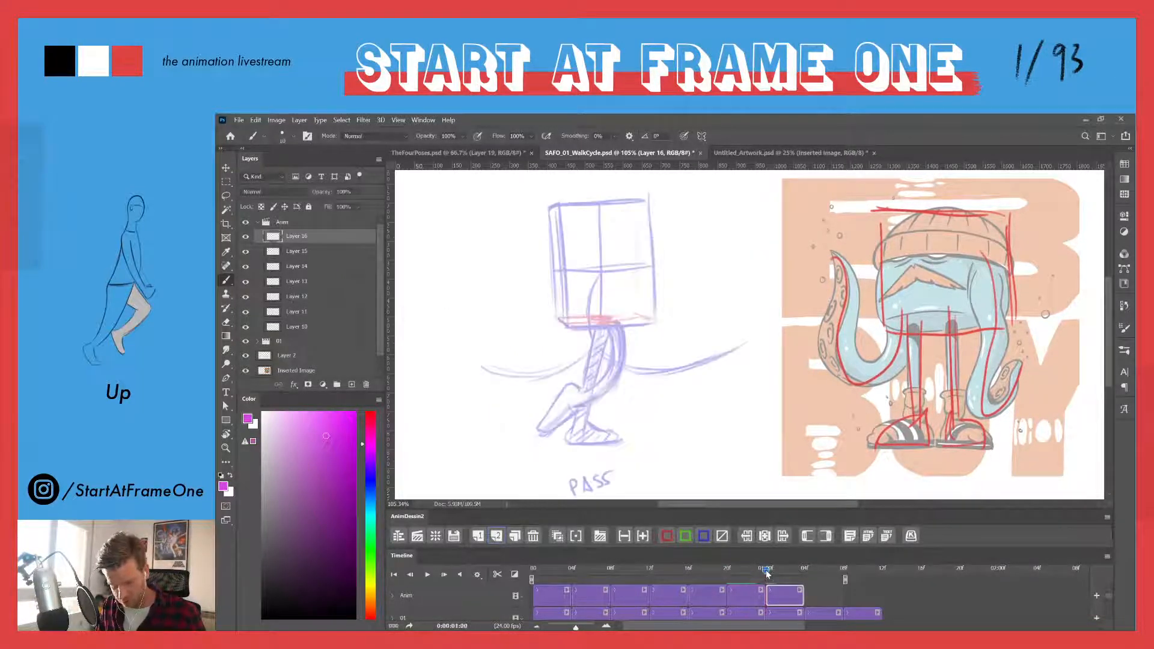
mouse_move(590, 252)
left_mouse_down()
mouse_move(622, 255)
mouse_move(608, 328)
left_mouse_up()
mouse_move(625, 288)
left_mouse_down()
mouse_move(608, 340)
mouse_move(697, 362)
mouse_move(744, 346)
left_mouse_up()
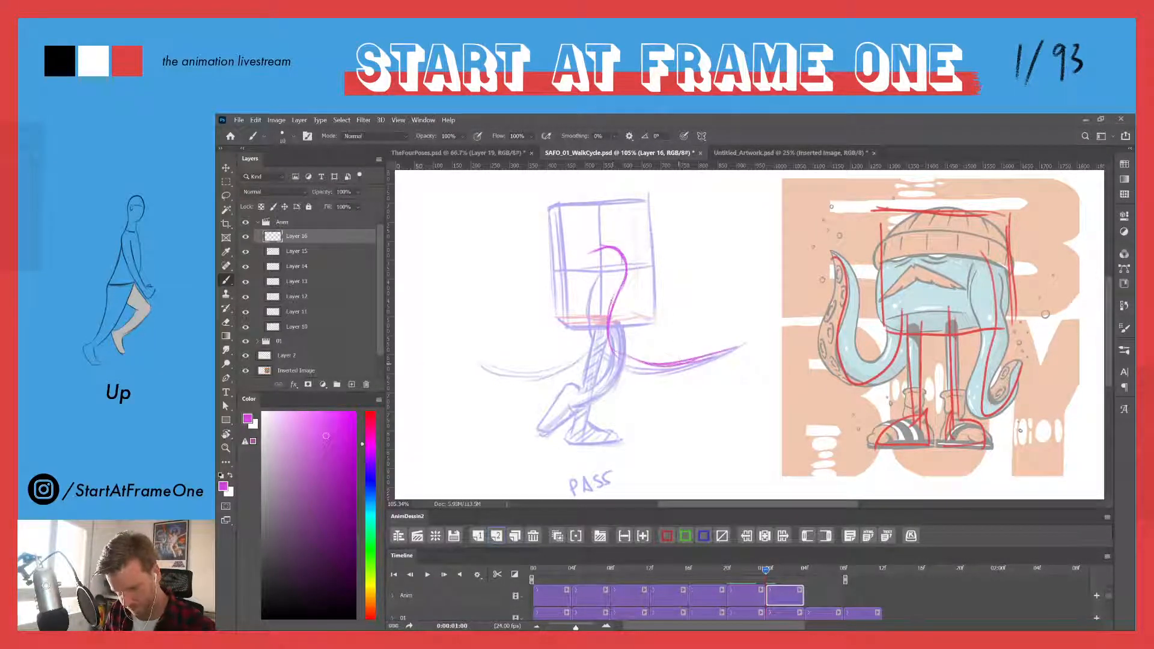
left_click_drag(611, 334, 649, 359)
- Close the near arm's rear and lower edge on the second Pass pose and outline the far tentacle arm trailing behind the body
mouse_move(581, 259)
left_mouse_down()
mouse_move(603, 240)
mouse_move(628, 267)
mouse_move(571, 295)
mouse_move(566, 324)
left_mouse_up()
mouse_move(573, 280)
left_mouse_down()
mouse_move(566, 317)
mouse_move(585, 364)
mouse_move(614, 378)
mouse_move(692, 380)
mouse_move(712, 368)
mouse_move(642, 385)
left_mouse_up()
left_click_drag(723, 355, 636, 358)
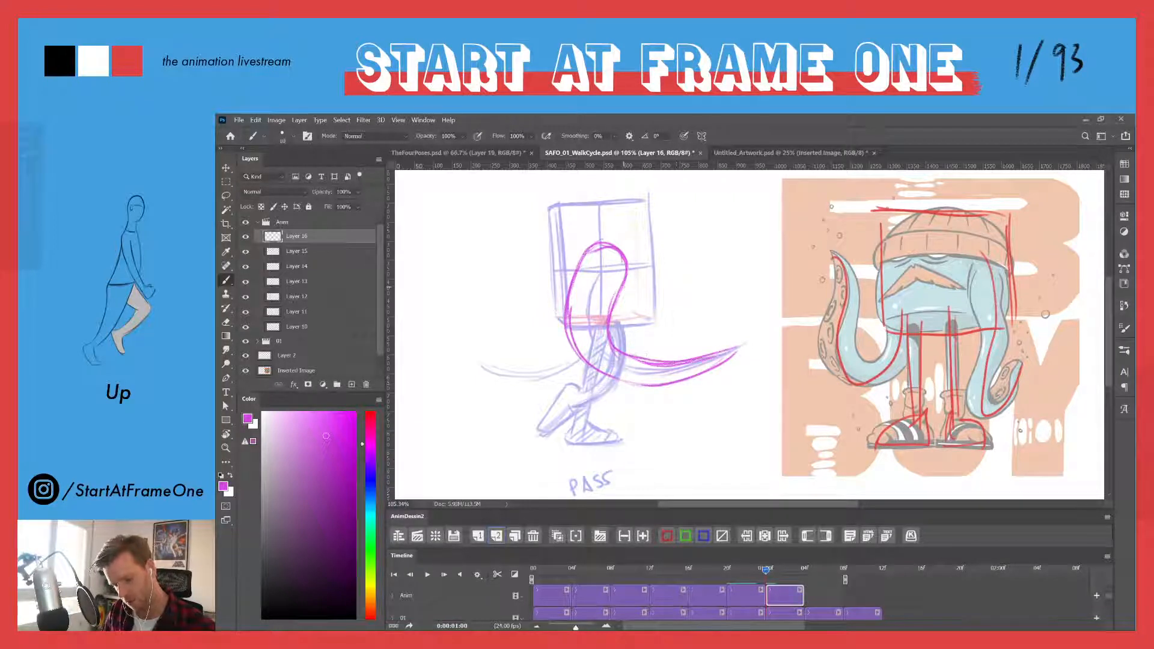
mouse_move(623, 287)
left_mouse_down()
mouse_move(635, 356)
mouse_move(712, 370)
left_mouse_up()
left_click_drag(597, 373, 675, 384)
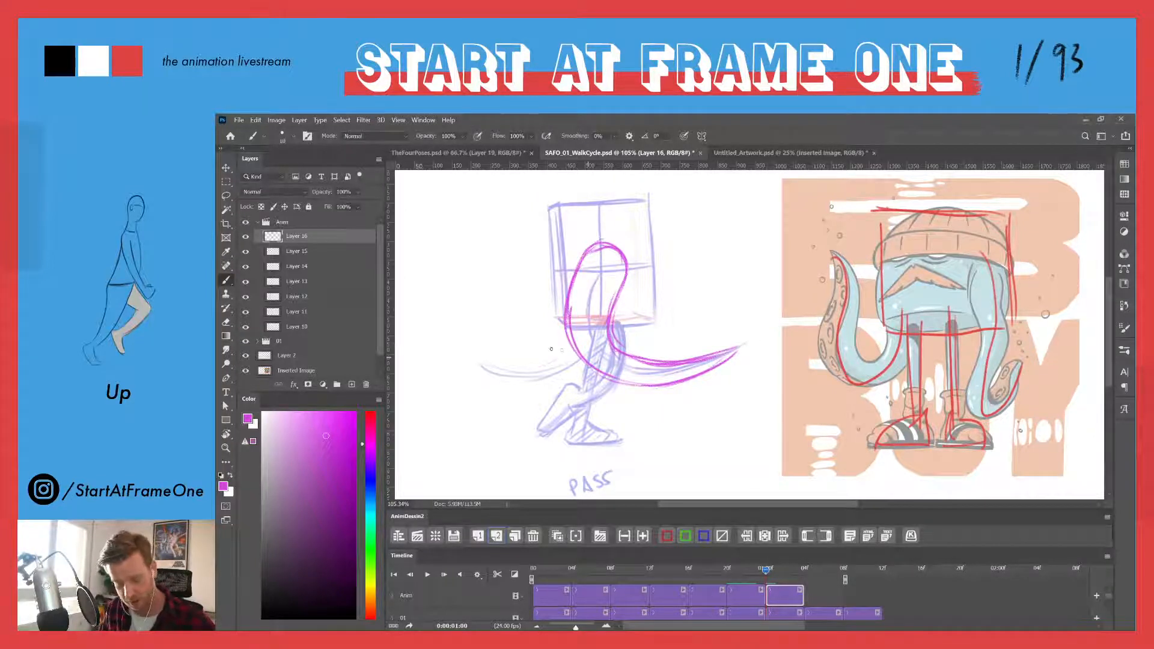
mouse_move(494, 370)
left_mouse_down()
mouse_move(571, 346)
mouse_move(551, 384)
mouse_move(587, 366)
mouse_move(507, 365)
mouse_move(560, 348)
left_mouse_up()
left_click_drag(488, 375, 520, 386)
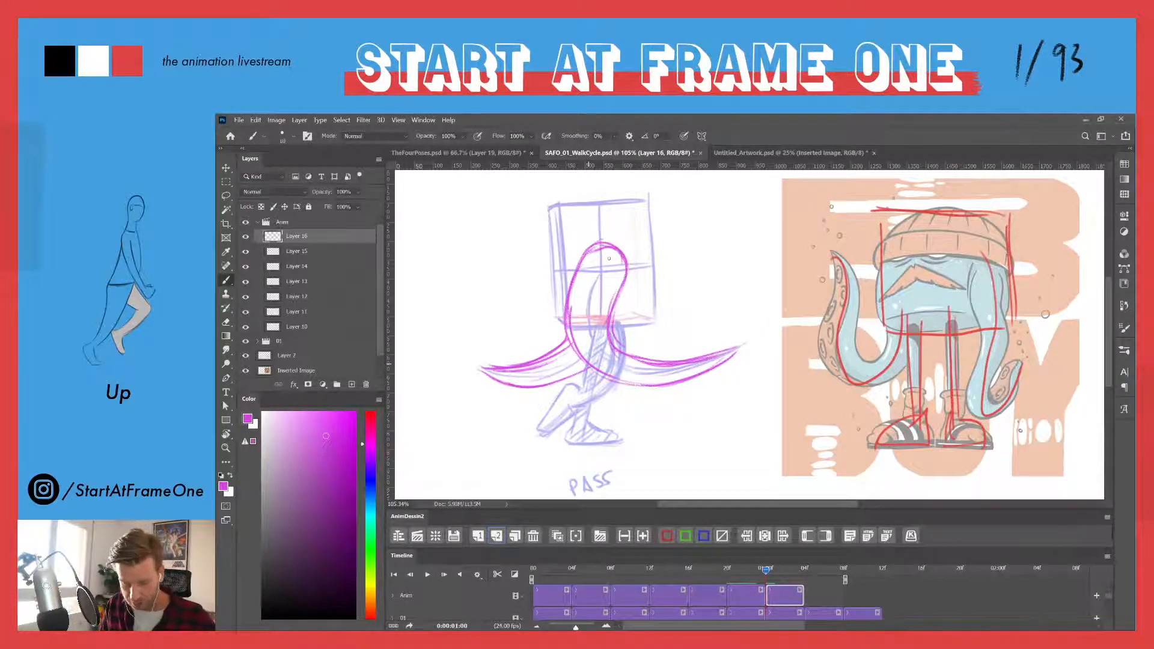
- Add a four-frame drawing for the second Up pose and outline the near tentacle arm trailing behind with a curled tip
left_click(497, 538)
left_click_drag(824, 594, 841, 594)
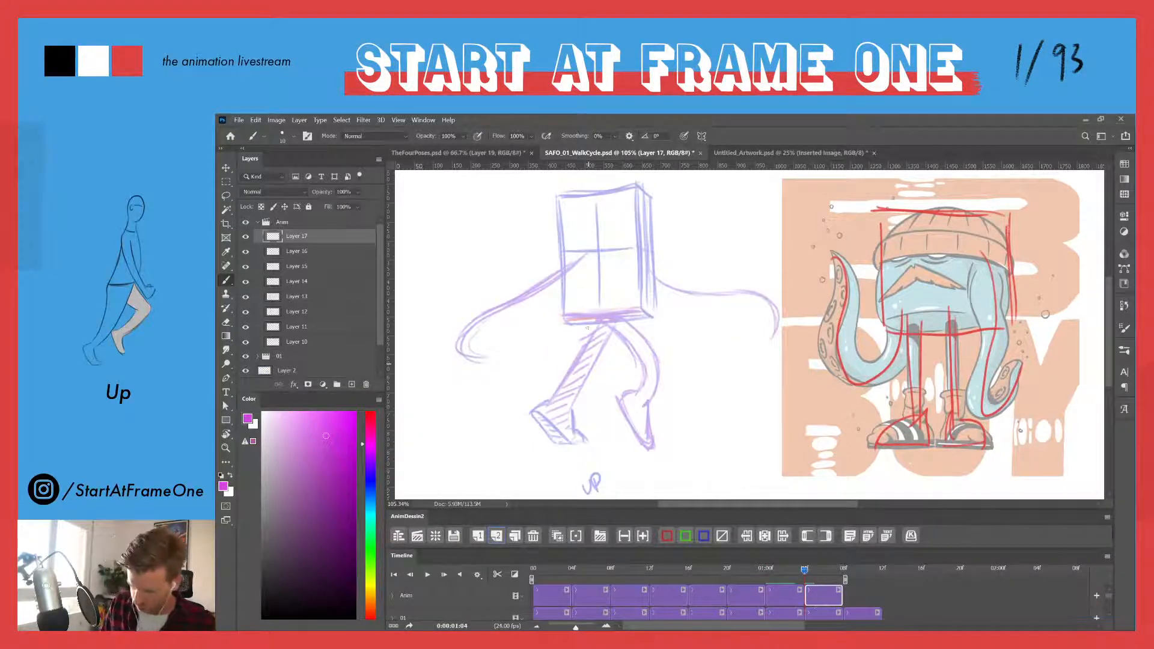
mouse_move(589, 229)
left_mouse_down()
mouse_move(613, 248)
mouse_move(612, 261)
mouse_move(494, 325)
mouse_move(538, 297)
mouse_move(501, 319)
mouse_move(495, 347)
mouse_move(540, 255)
mouse_move(445, 340)
left_mouse_up()
left_click_drag(556, 241, 506, 277)
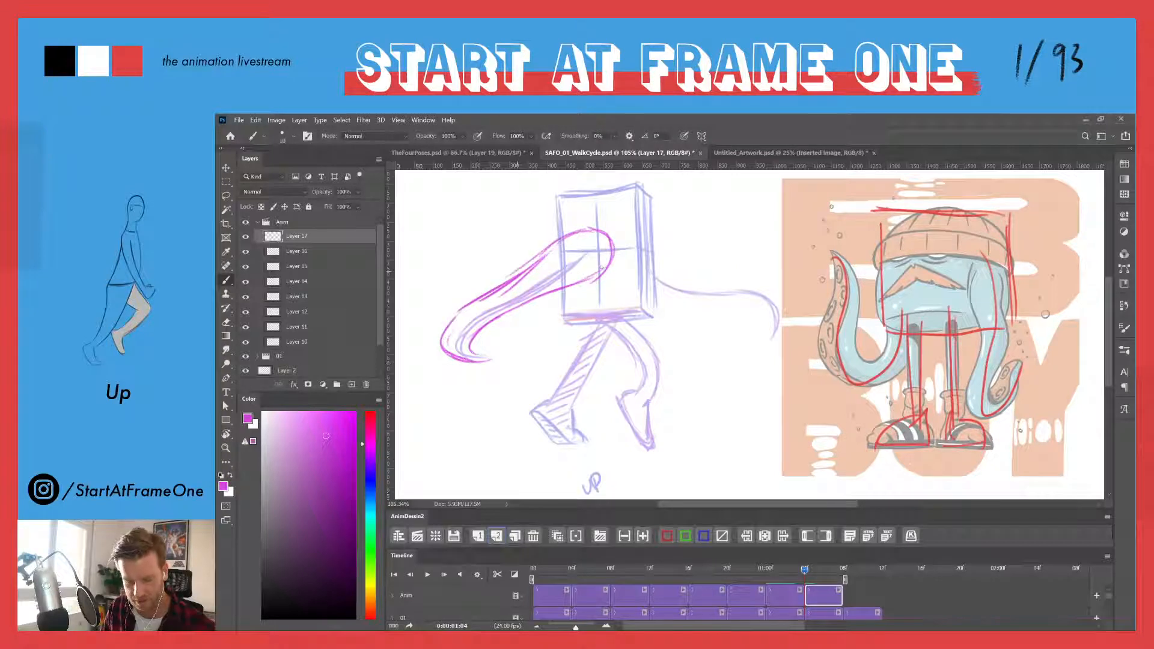
mouse_move(603, 266)
left_mouse_down()
mouse_move(479, 327)
mouse_move(499, 358)
left_mouse_up()
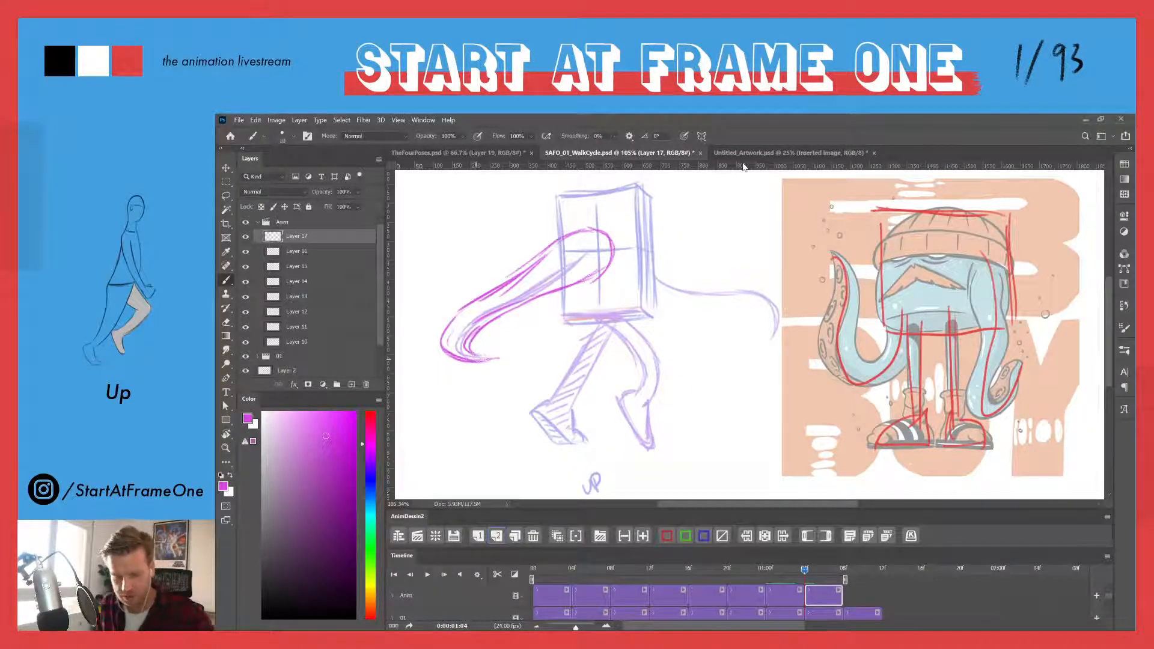
- Outline the far tentacle arm on the second Up pose, reaching forward from the body and curving down to a pointed tip
left_click_drag(656, 247, 754, 286)
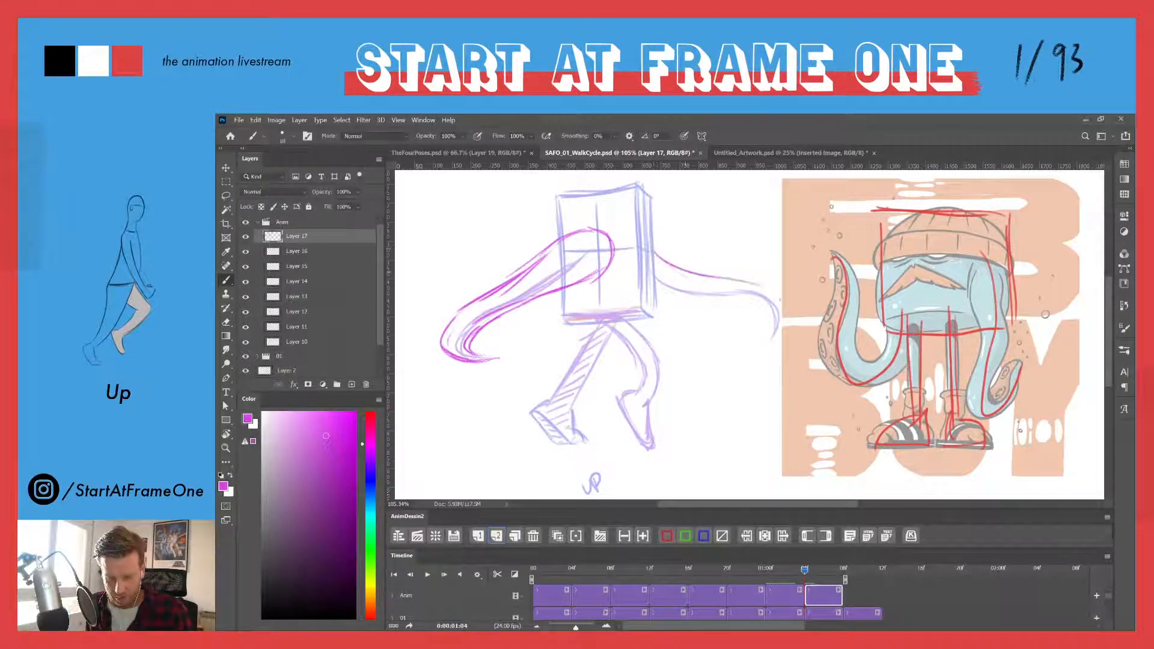
mouse_move(658, 293)
left_mouse_down()
mouse_move(751, 300)
mouse_move(771, 328)
left_mouse_up()
mouse_move(649, 239)
left_mouse_down()
mouse_move(726, 278)
mouse_move(780, 334)
left_mouse_up()
mouse_move(653, 298)
left_mouse_down()
mouse_move(723, 299)
mouse_move(776, 343)
left_mouse_up()
left_click_drag(688, 265, 737, 280)
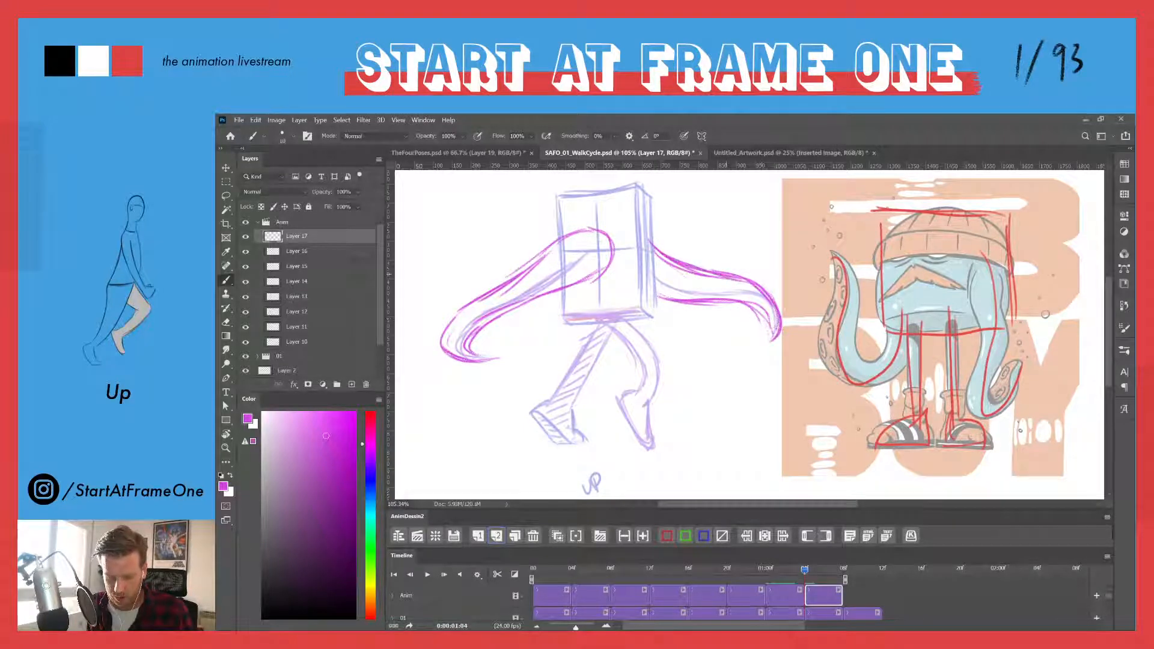
left_click_drag(666, 301, 738, 303)
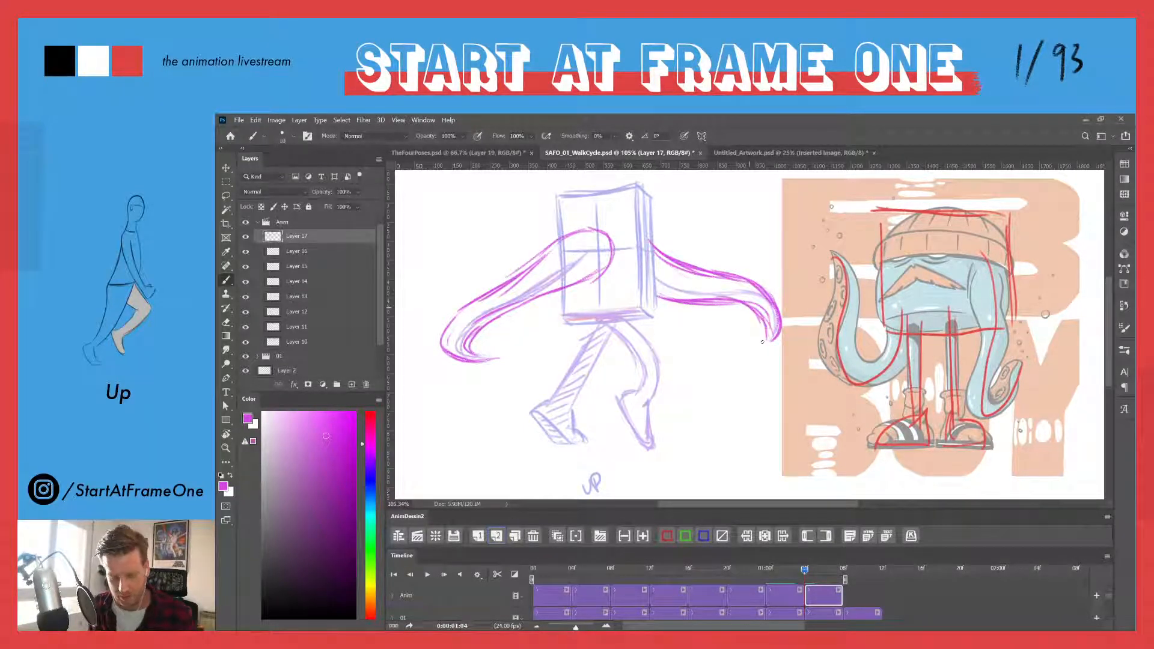
- Play back the walk cycle from the first frame to check the tentacle arm motion
mouse_move(804, 571)
left_mouse_down()
mouse_move(787, 571)
mouse_move(816, 570)
left_mouse_up()
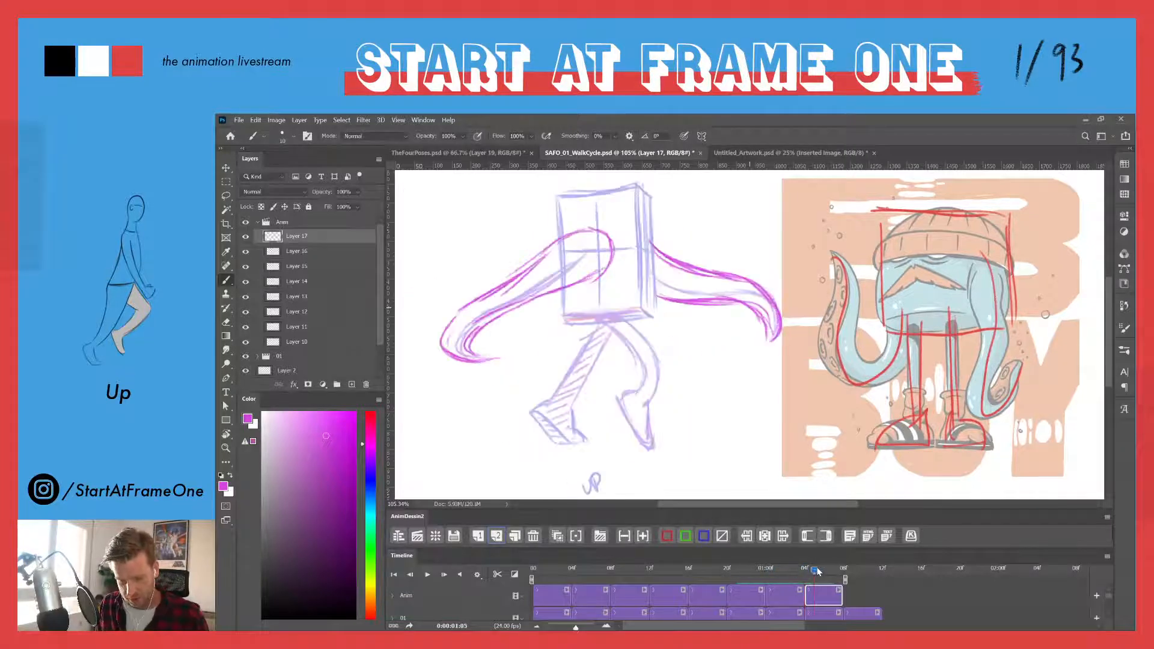
left_click(533, 569)
key("space")
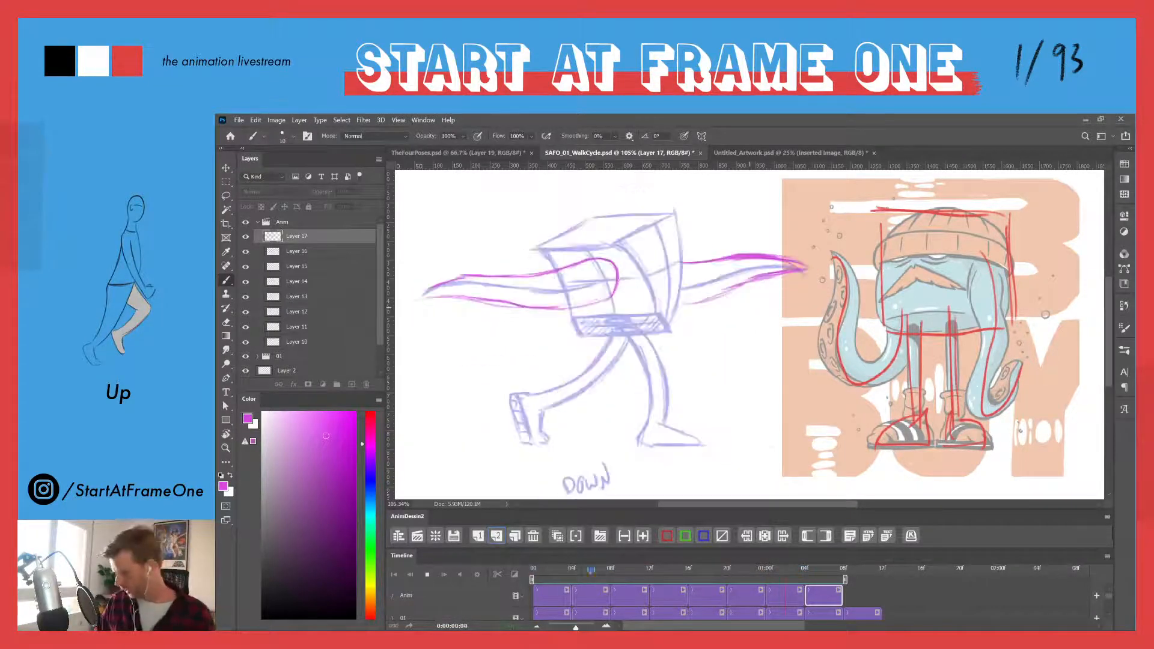
key("space")
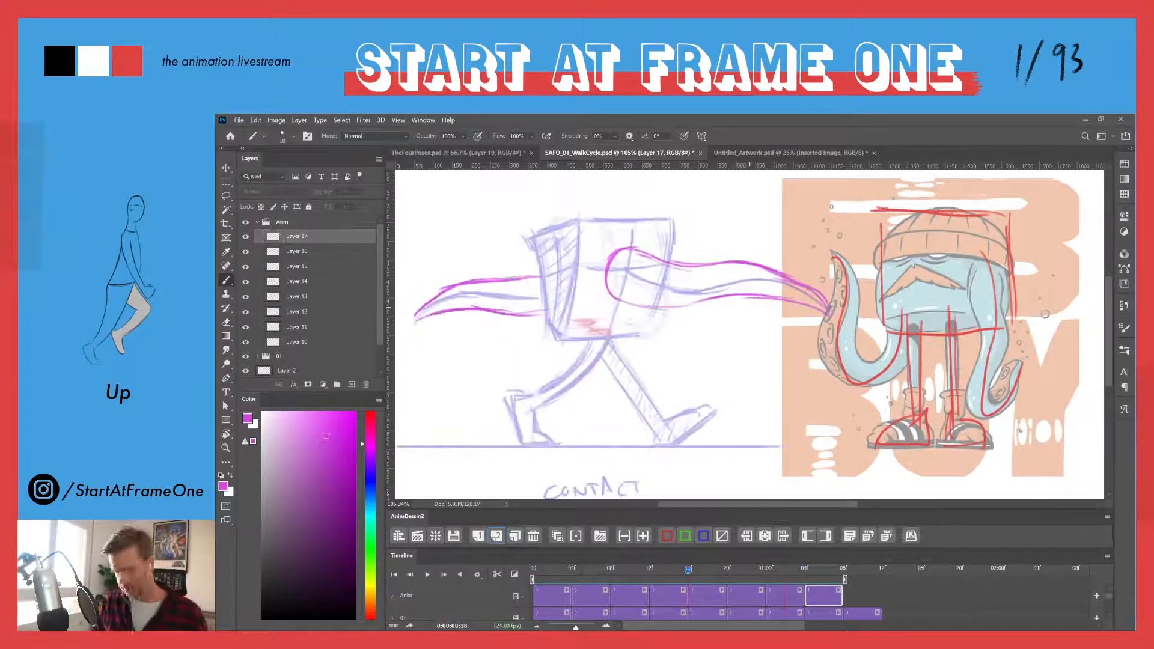
- Collapse the Anim group holding the arm drawings and rename it 02
left_click(256, 222)
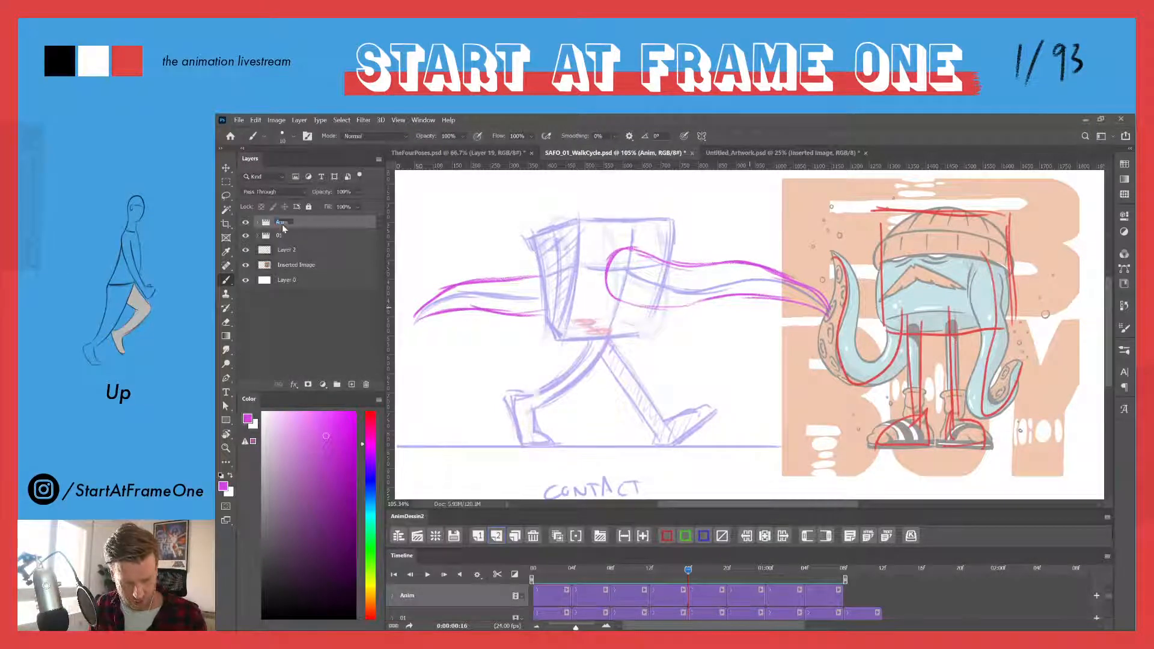
type("02")
key("Return")
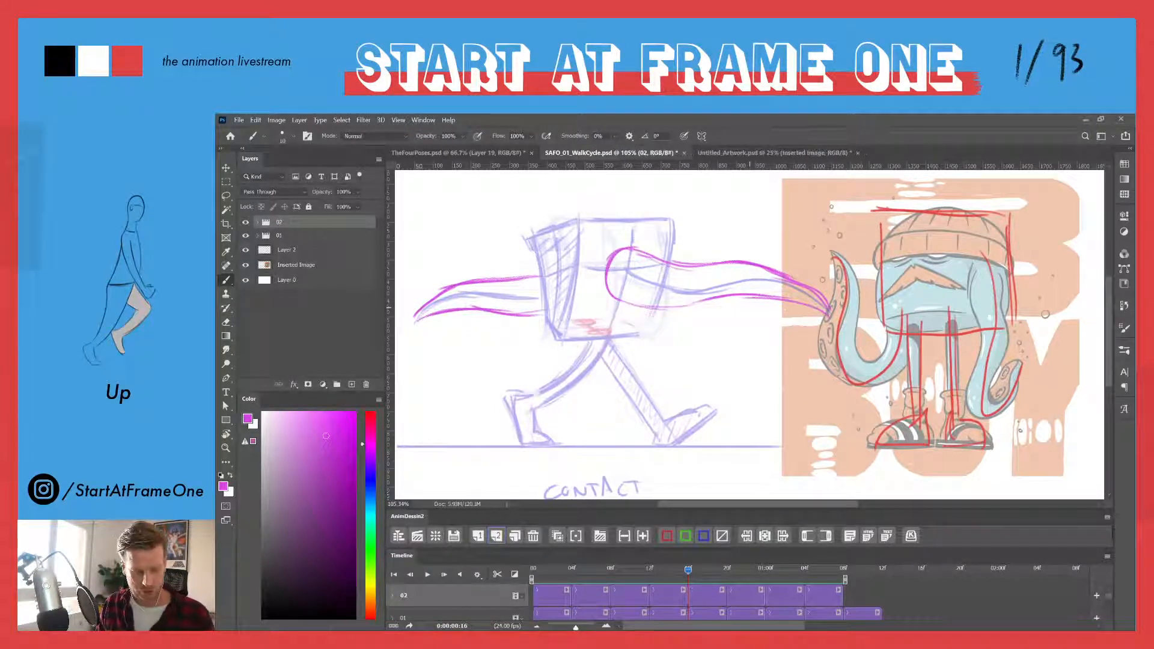
- Return to the first frame and create a new animation group with its first four-frame drawing
left_click(534, 569)
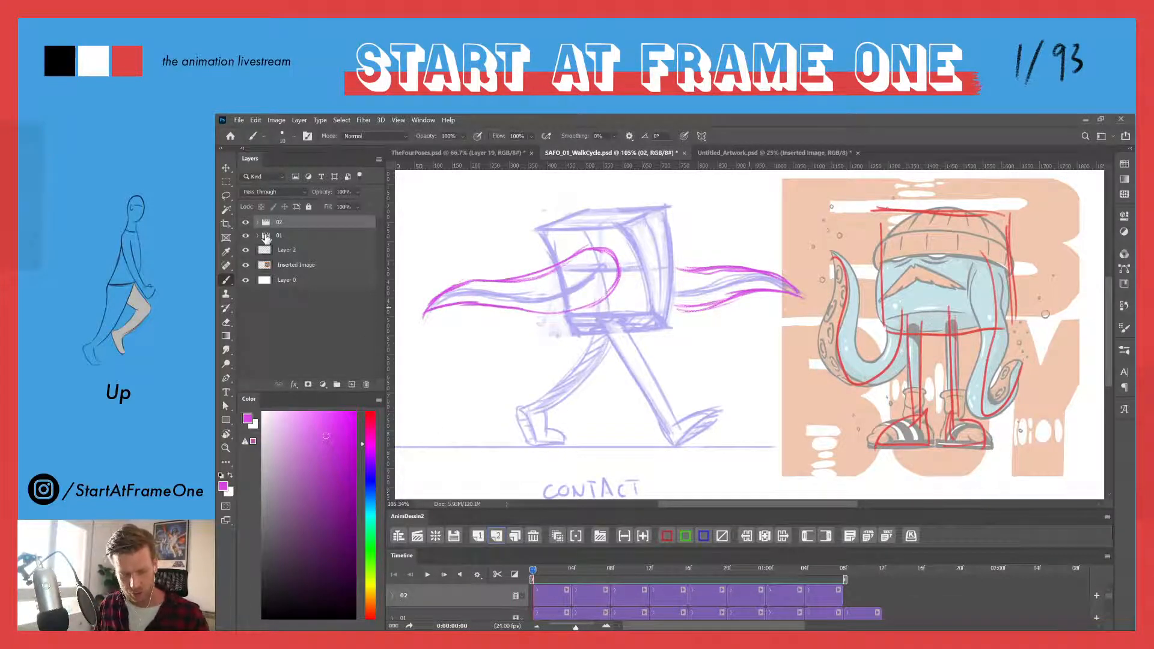
mouse_move(533, 571)
left_mouse_down()
mouse_move(667, 574)
mouse_move(533, 574)
mouse_move(664, 564)
mouse_move(532, 569)
left_mouse_up()
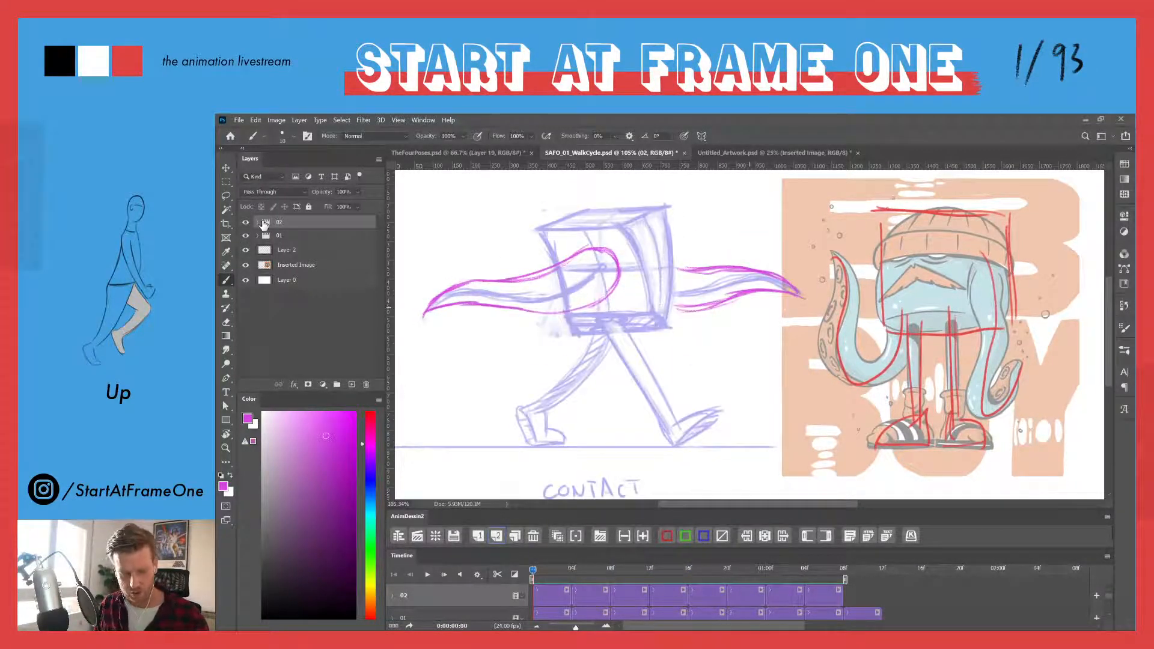
left_click(593, 531)
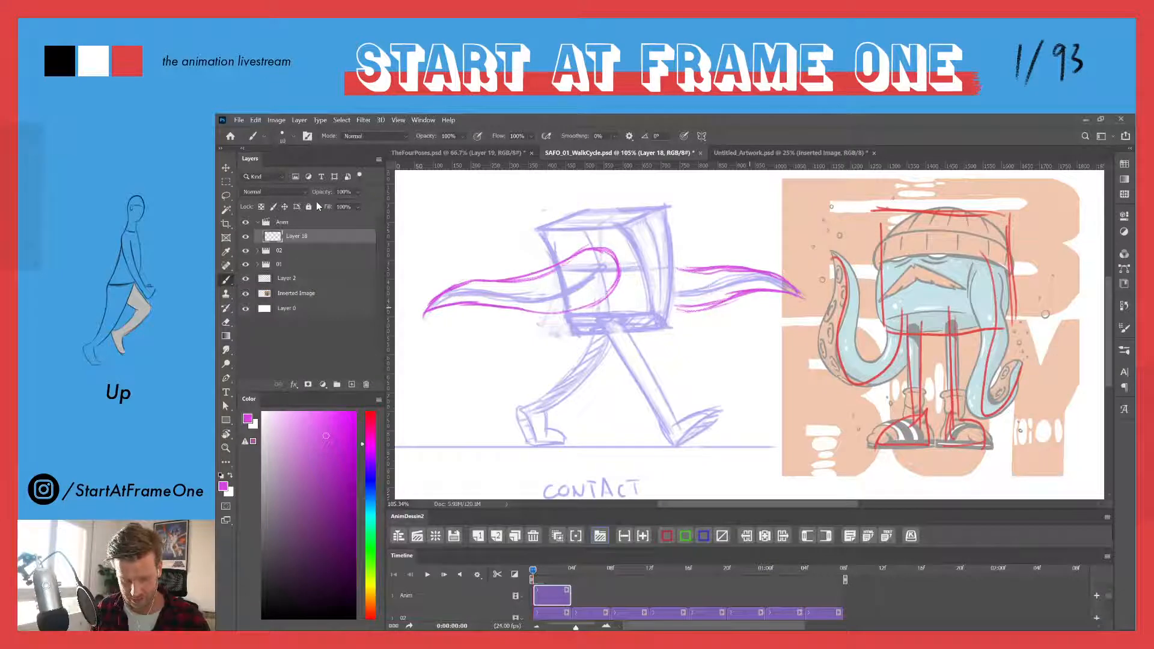
- Lower the opacity of the 02 and 01 groups so the rough drawings serve as a faint underlay
left_click(278, 250)
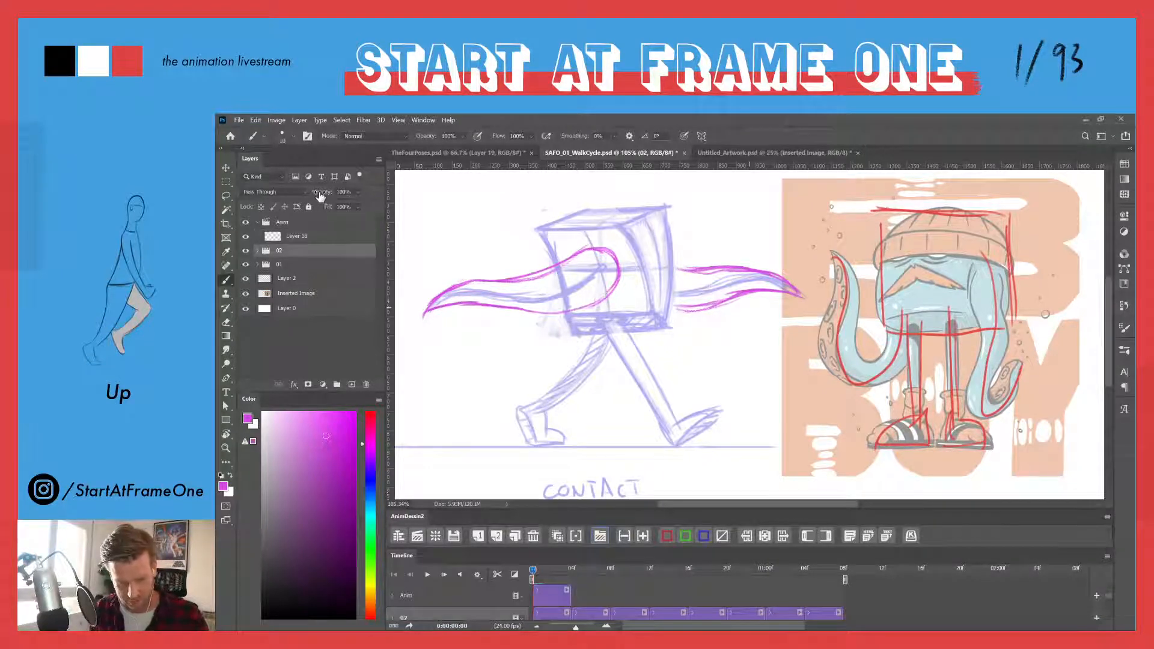
left_click_drag(299, 192, 316, 193)
left_click(277, 264)
key("Return")
left_click(266, 251)
key("Return")
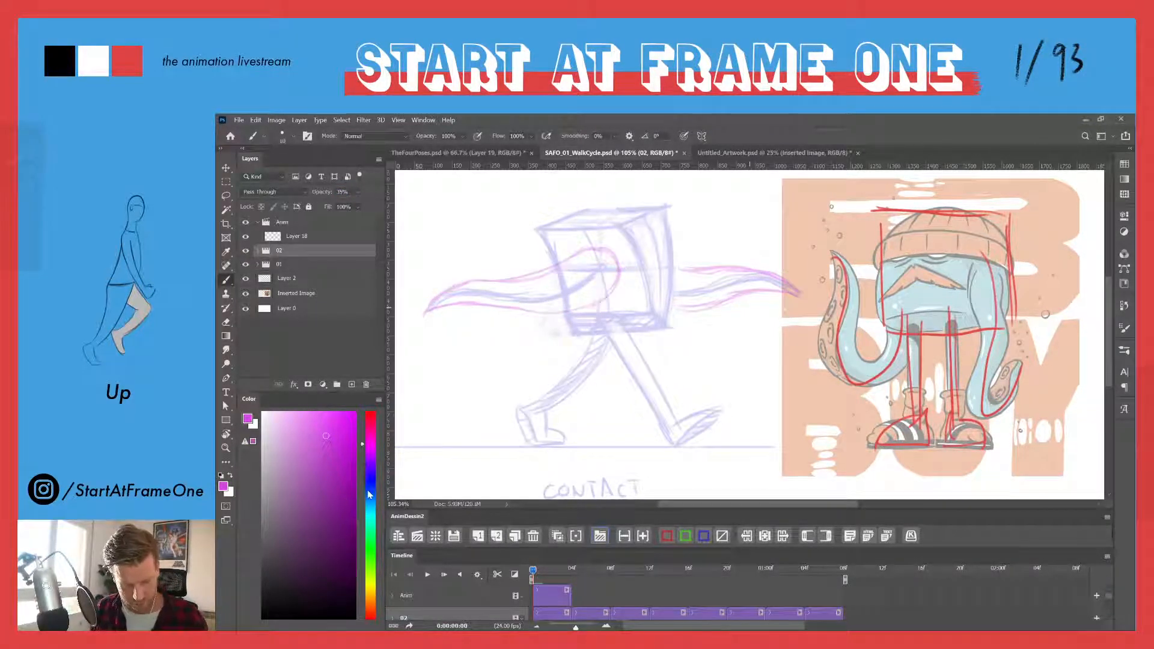
- Set the brush color to a saturated blue and select the new first drawing, undoing any test stroke
left_click(369, 484)
left_click_drag(336, 429, 348, 417)
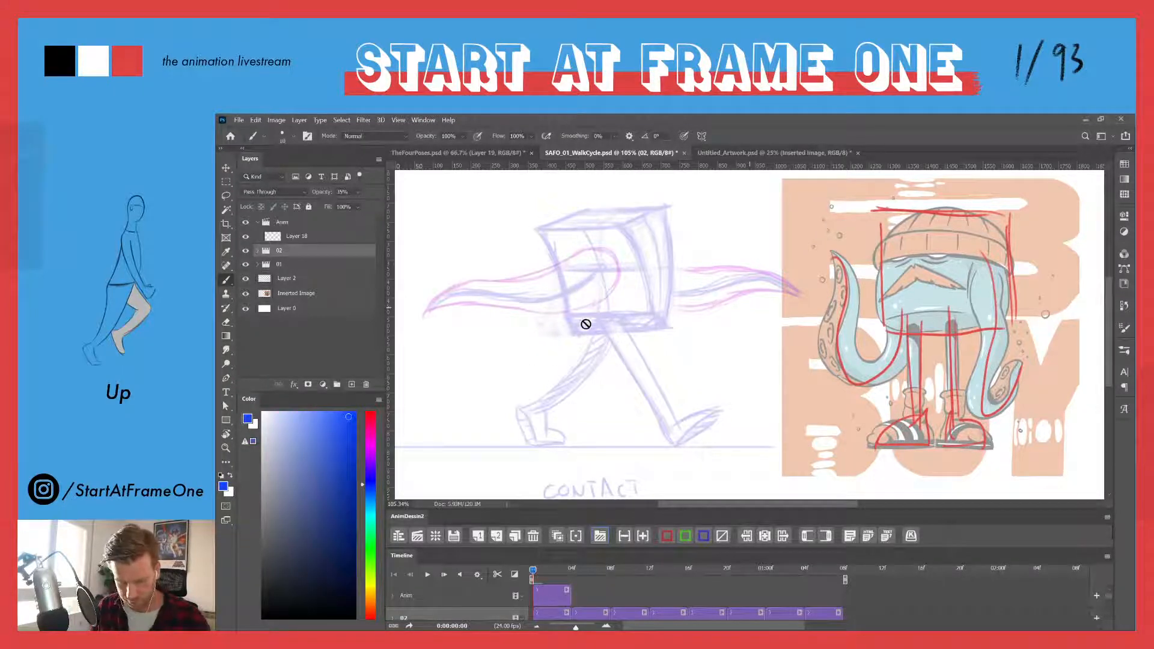
scroll(599, 329, "up", 2)
left_click(556, 596)
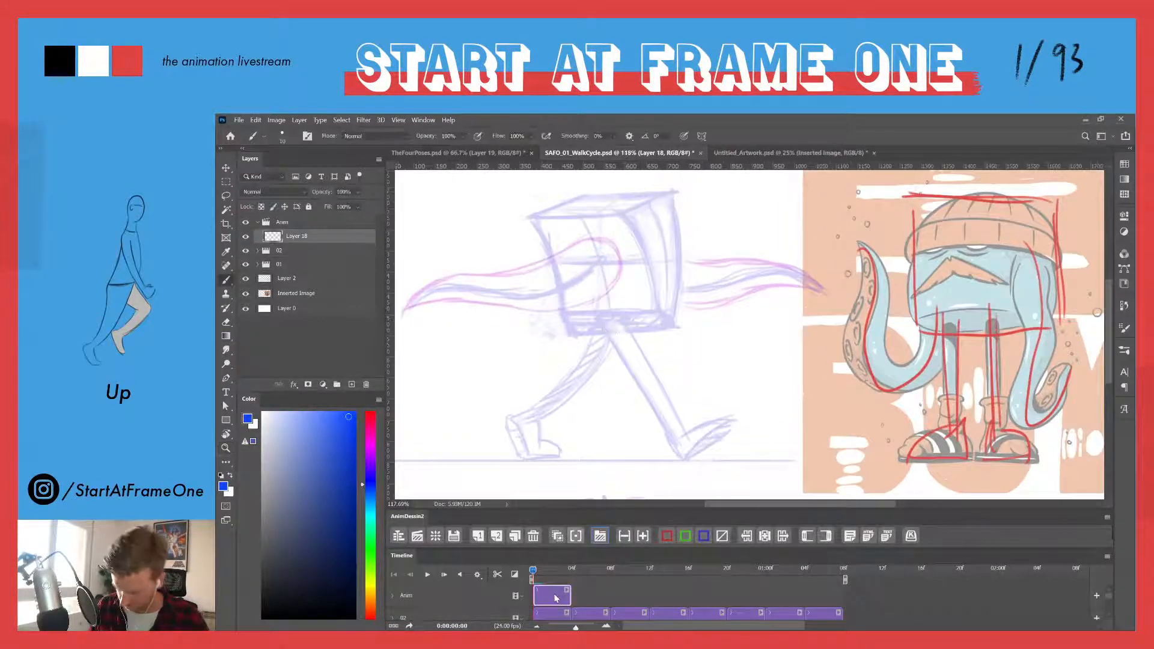
right_click(607, 379)
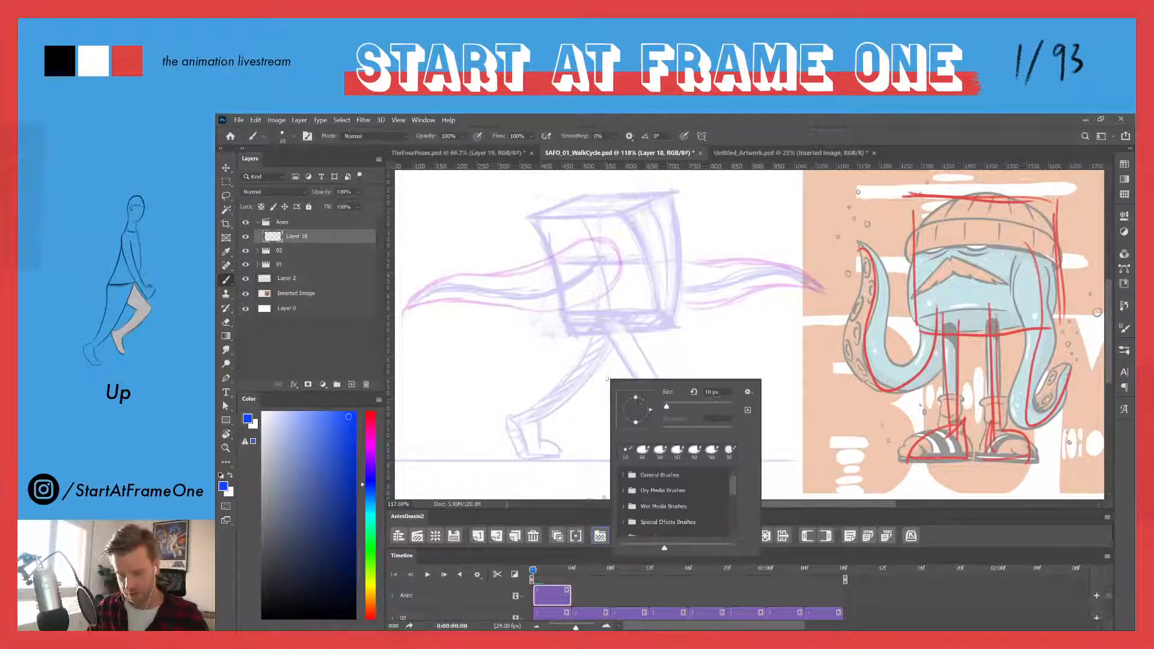
left_click(600, 352)
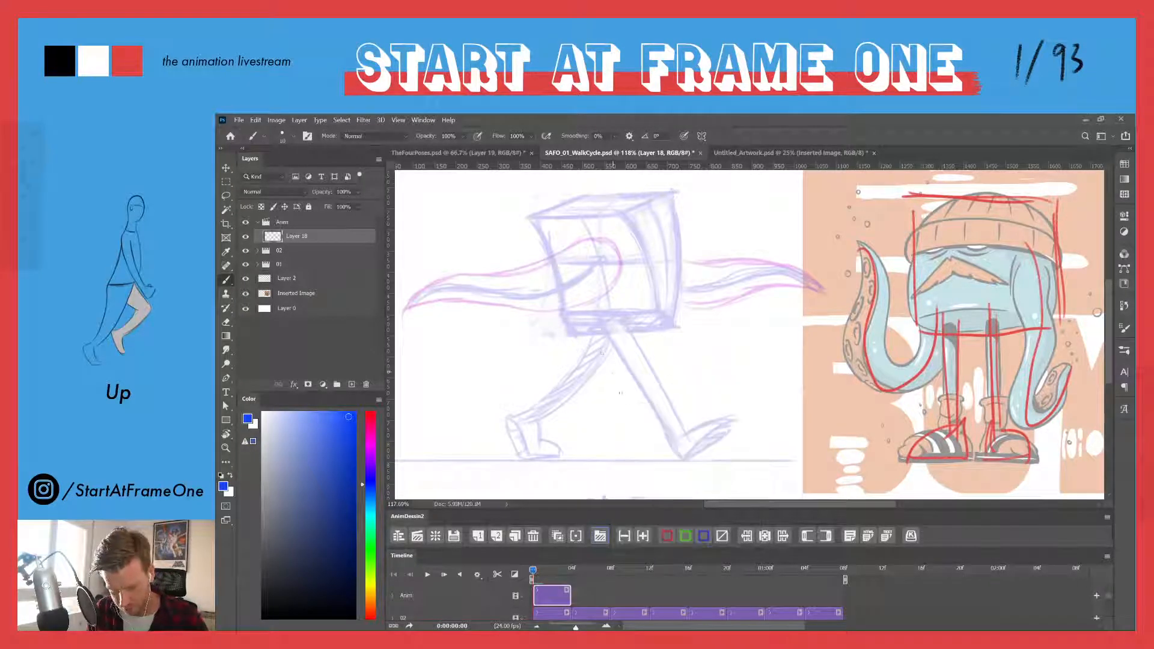
left_click_drag(614, 375, 642, 444)
key("ctrl+z")
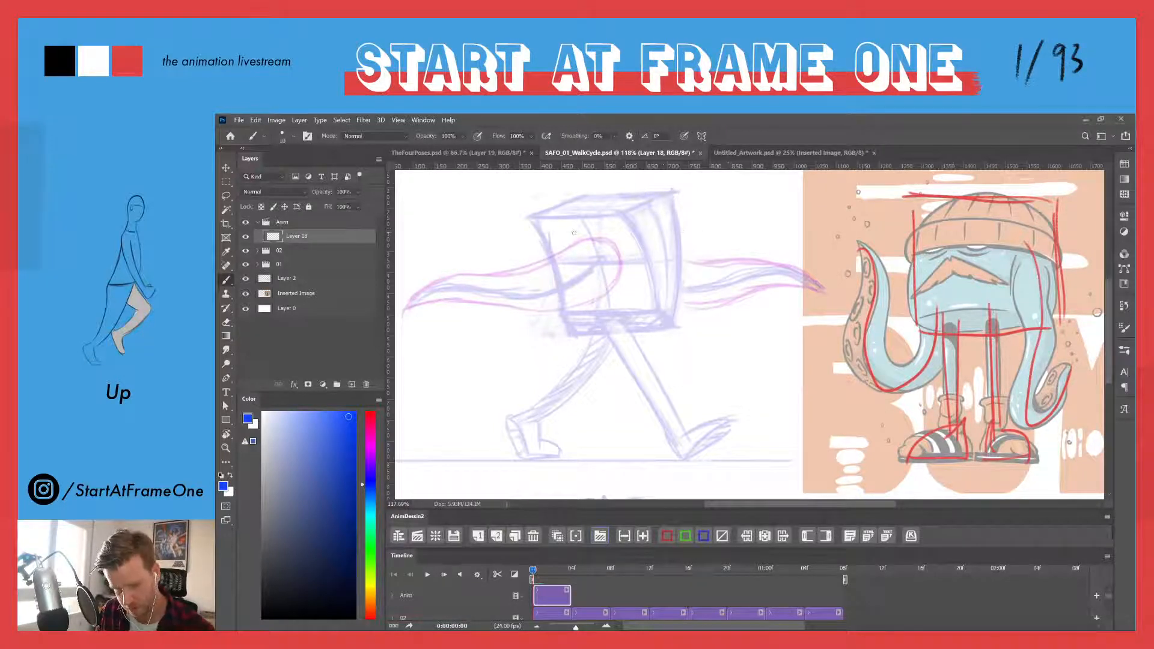
- Try to sketch the beanie's folded brim in blue around the top of the box body
left_click_drag(630, 235, 543, 244)
mouse_move(625, 237)
left_mouse_down()
mouse_move(676, 221)
mouse_move(650, 232)
left_mouse_up()
left_click_drag(531, 221, 539, 246)
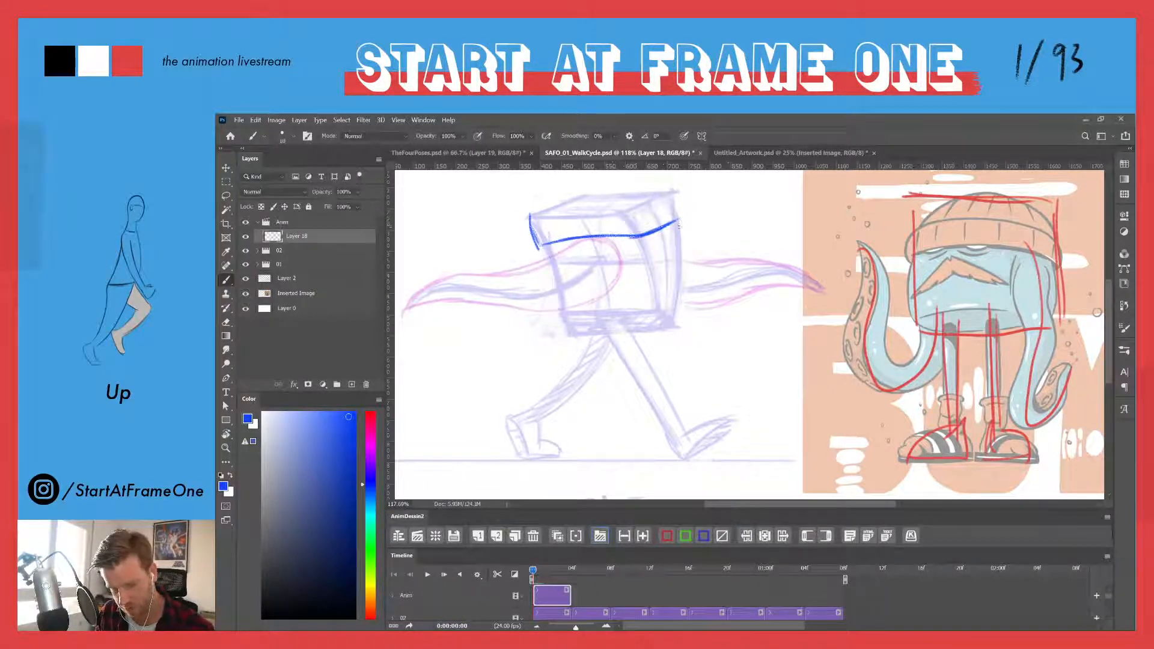
mouse_move(678, 227)
left_mouse_down()
mouse_move(667, 194)
mouse_move(532, 215)
left_mouse_up()
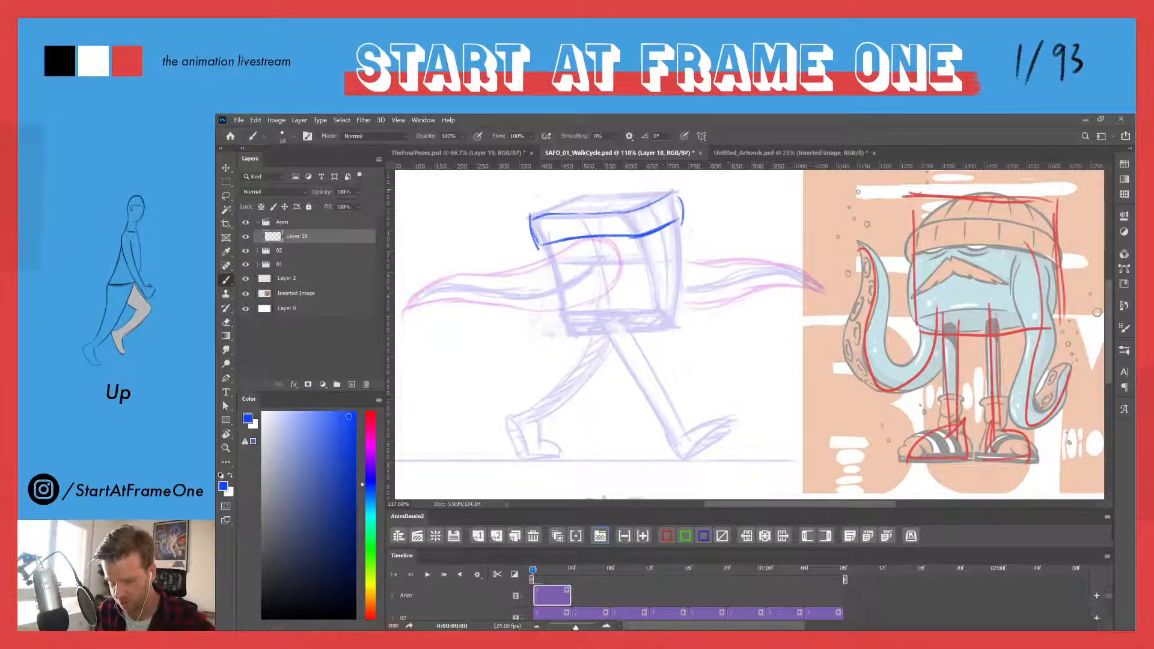
left_click_drag(528, 217, 535, 247)
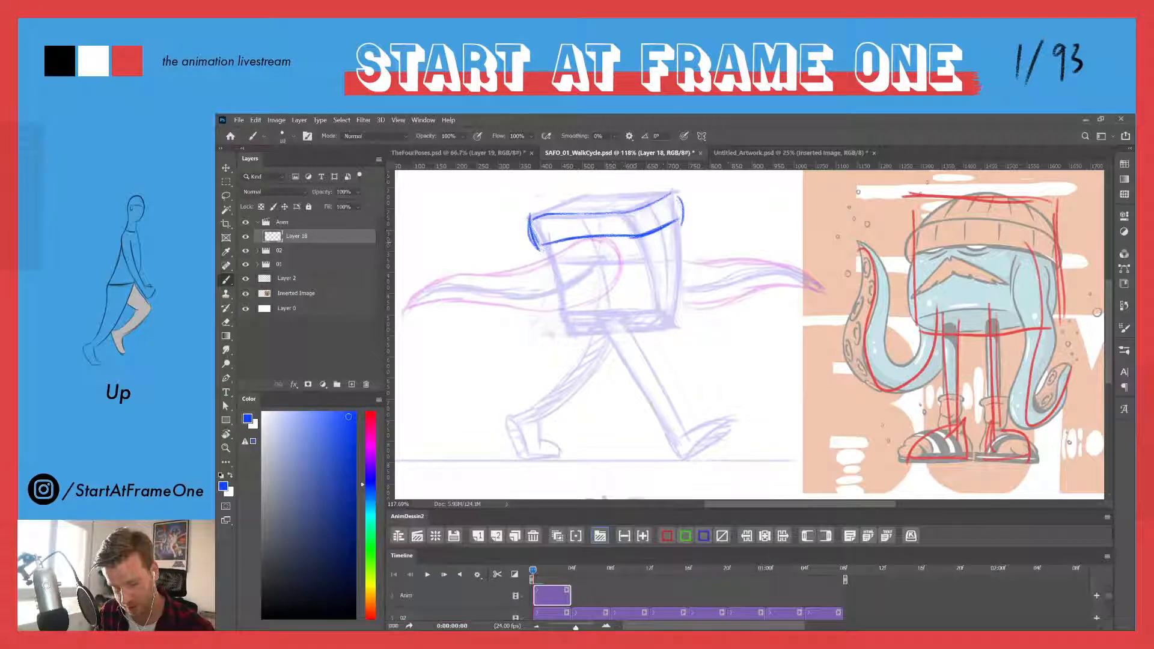
- Reduce the brush size below 10 px for finer blue lines on the hat
key("z")
left_click_drag(625, 189, 651, 191)
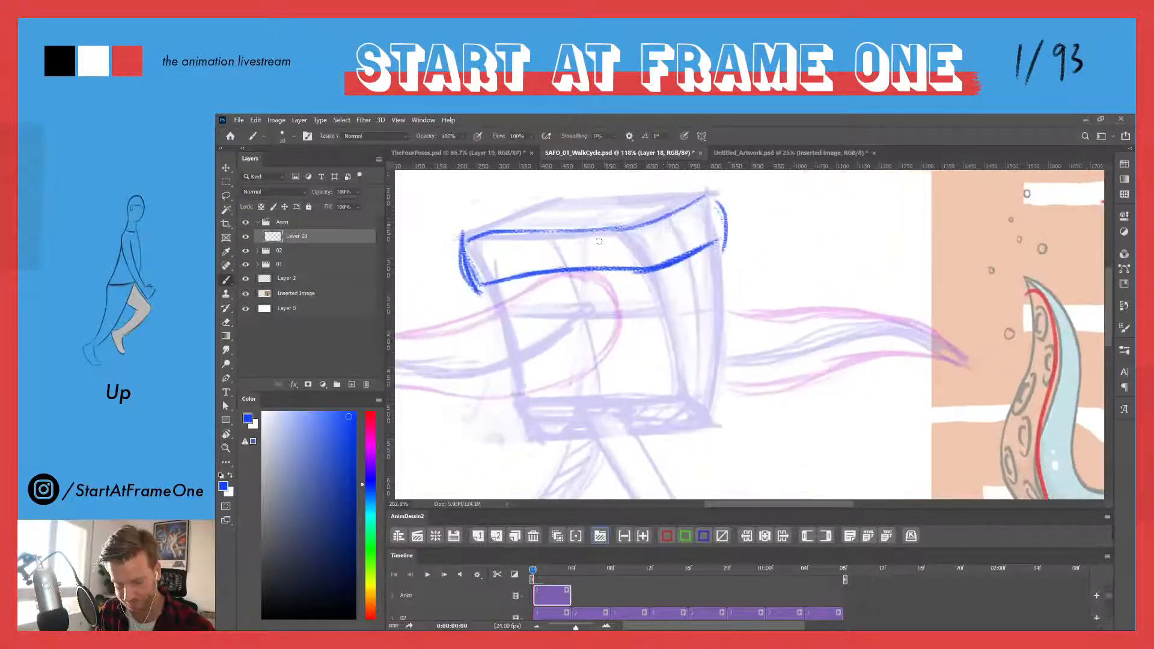
key("space")
left_click_drag(549, 251, 580, 296)
right_click(630, 362)
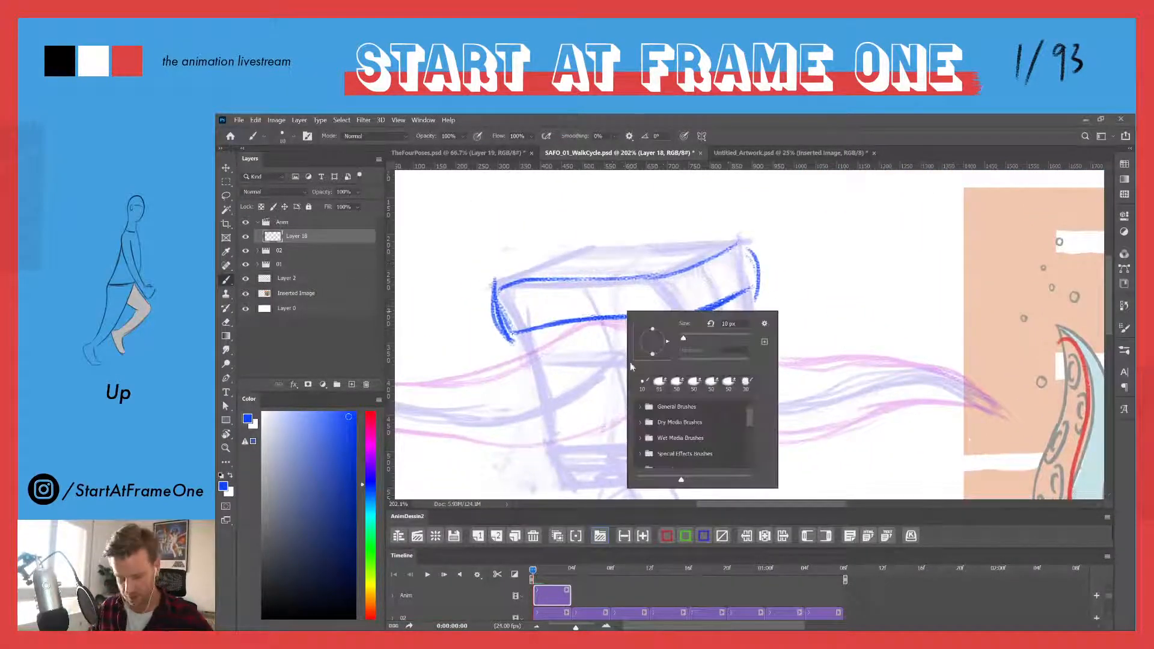
left_click_drag(683, 340, 680, 338)
- Lasso the thick blue brim strokes on the new drawing and delete them, returning to the brush
left_click(296, 239)
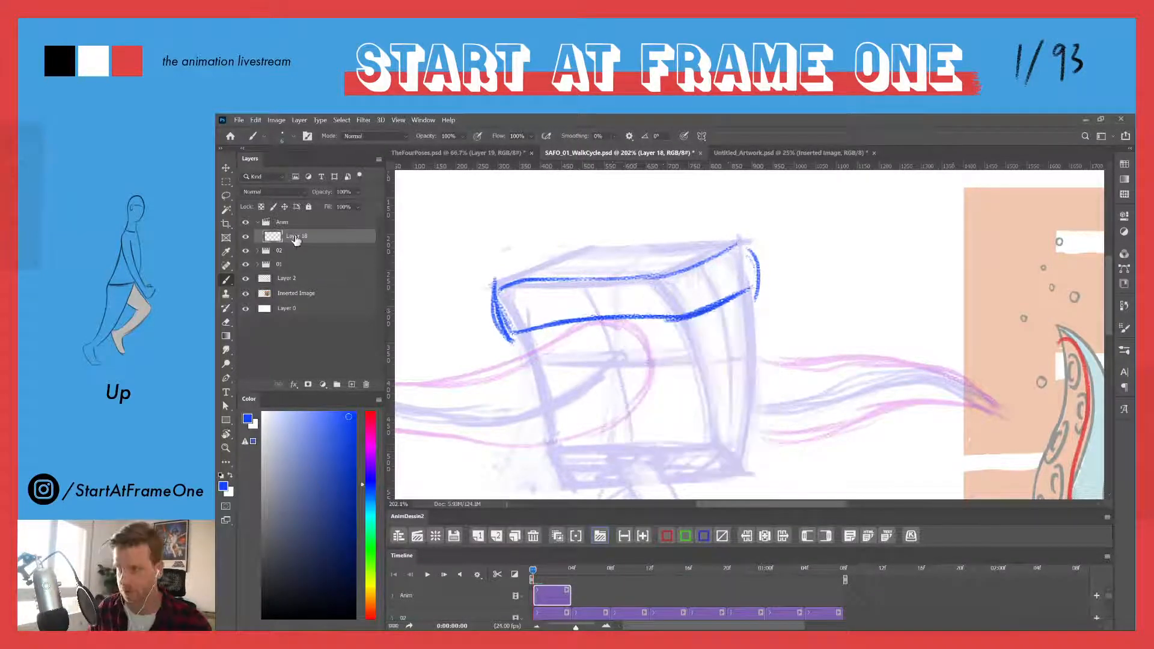
key("l")
mouse_move(667, 201)
left_mouse_down()
mouse_move(451, 301)
mouse_move(489, 218)
left_mouse_up()
key("Delete")
key("ctrl+d")
key("b")
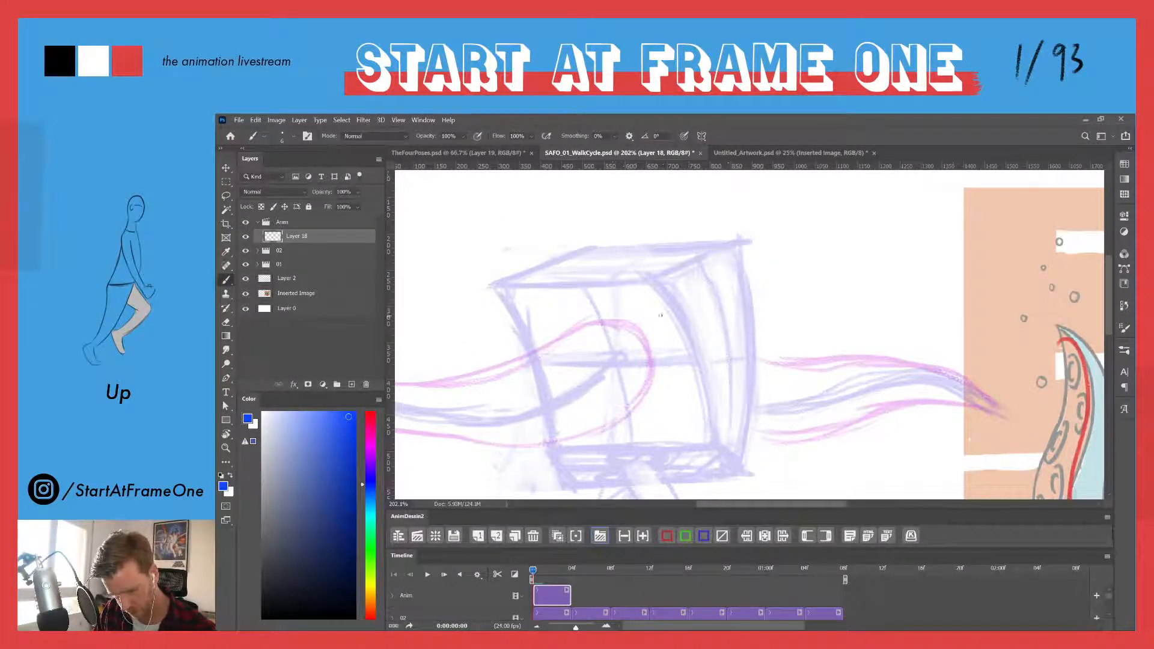
- Draw the beanie's brim band with finer lines, curving around the front and rounded at both ends
left_click_drag(660, 316, 539, 328)
mouse_move(641, 319)
left_mouse_down()
mouse_move(699, 309)
mouse_move(684, 316)
mouse_move(744, 283)
mouse_move(516, 341)
mouse_move(495, 291)
mouse_move(524, 346)
left_mouse_up()
left_click_drag(751, 280, 752, 305)
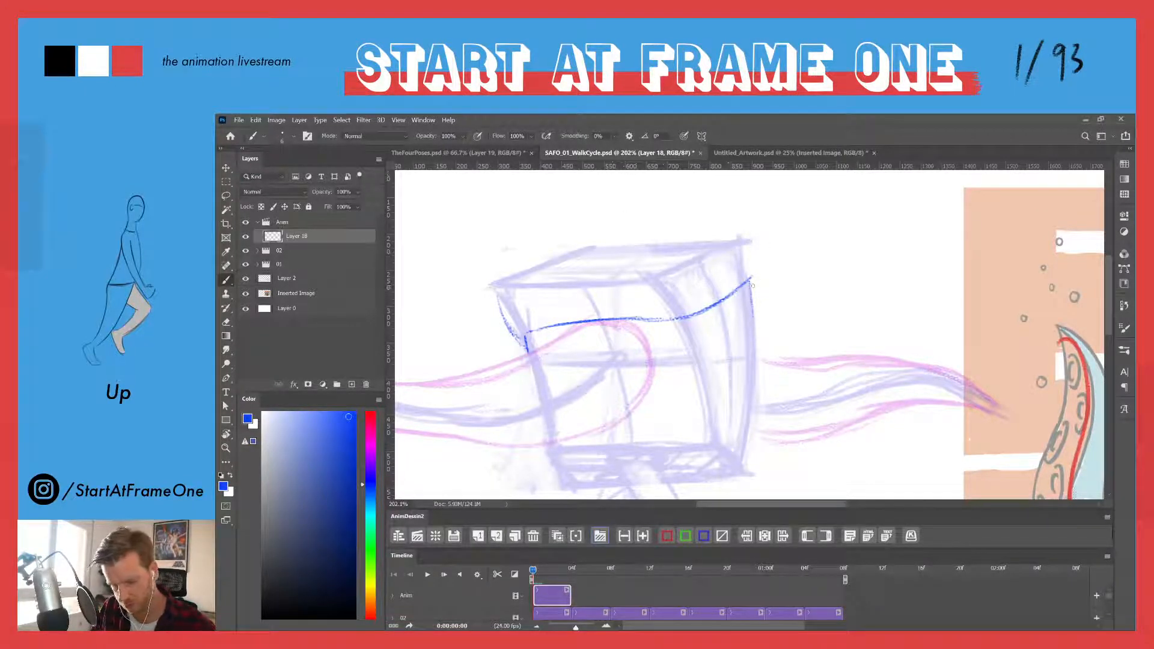
mouse_move(751, 279)
left_mouse_down()
mouse_move(754, 249)
mouse_move(737, 236)
mouse_move(669, 277)
left_mouse_up()
mouse_move(730, 245)
left_mouse_down()
mouse_move(649, 283)
mouse_move(509, 295)
mouse_move(504, 313)
mouse_move(525, 339)
left_mouse_up()
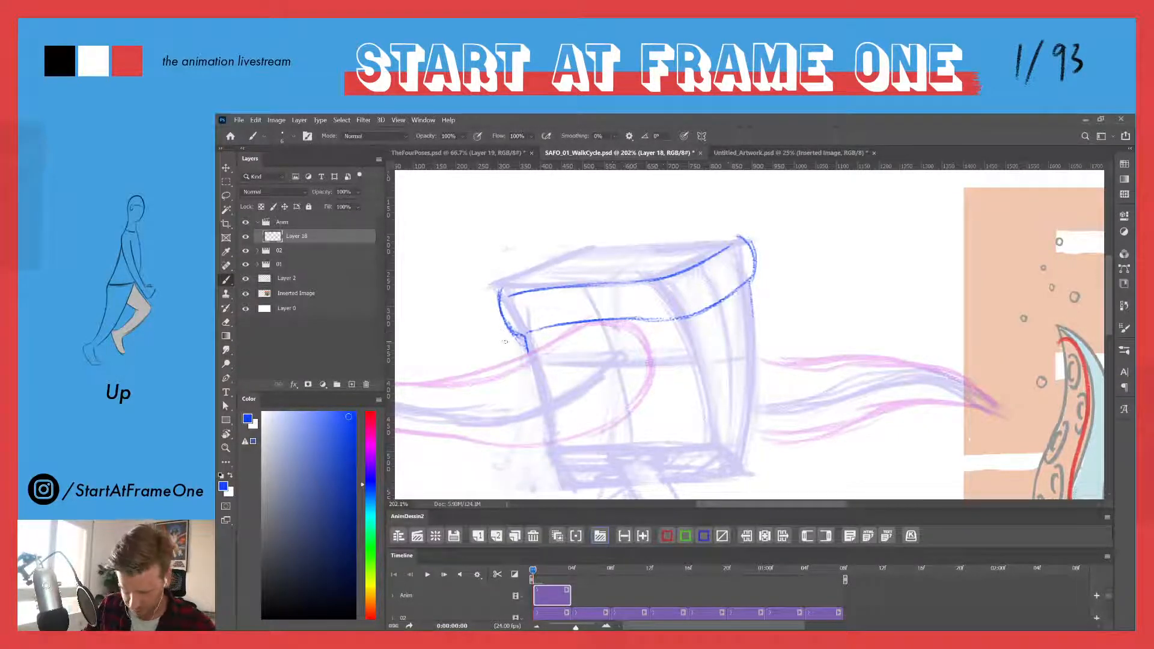
key("e")
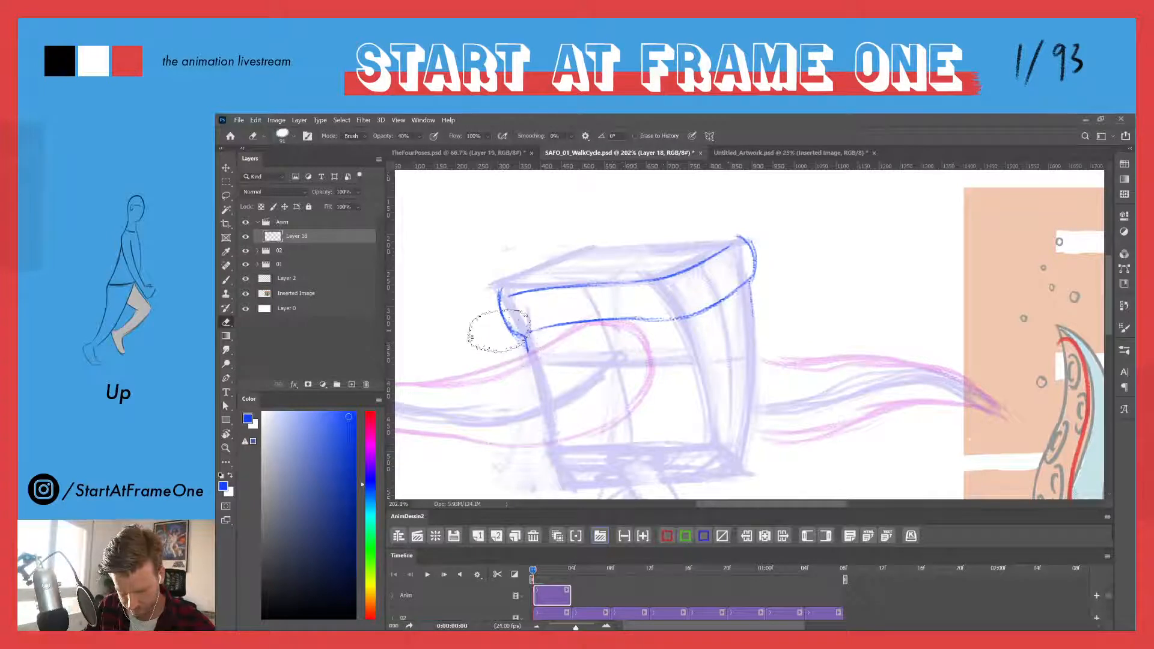
key("b")
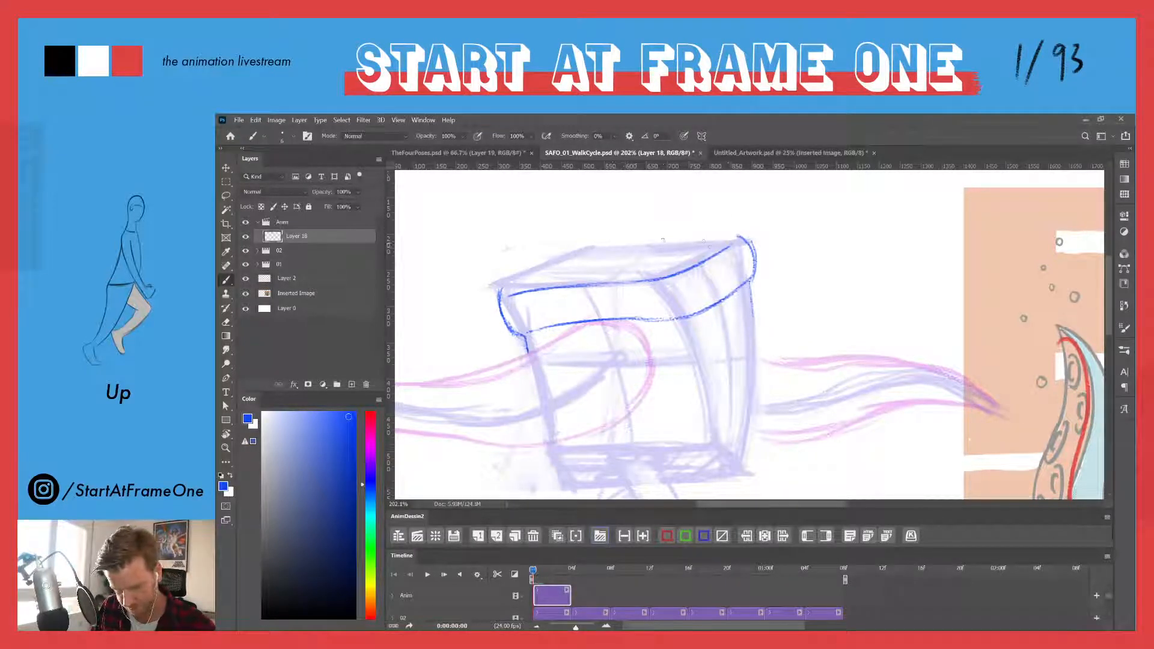
- Draw the beanie's rounded crown above the brim and reinforce the outline at its back end
mouse_move(728, 236)
left_mouse_down()
mouse_move(627, 235)
mouse_move(544, 258)
left_mouse_up()
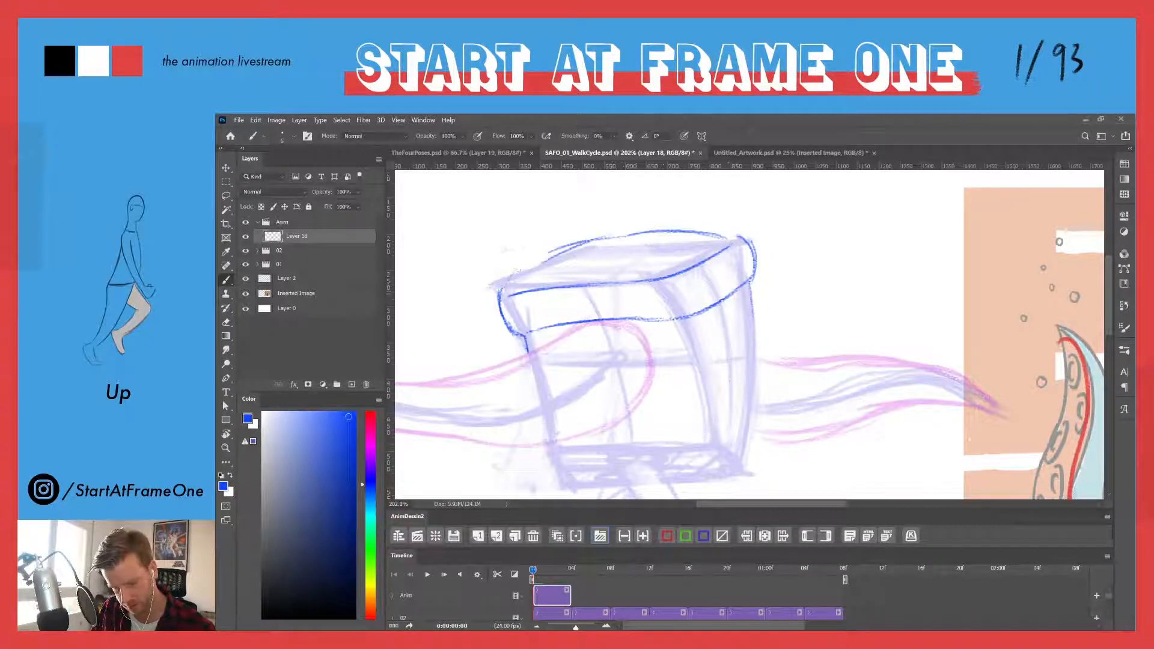
left_click_drag(501, 293, 577, 242)
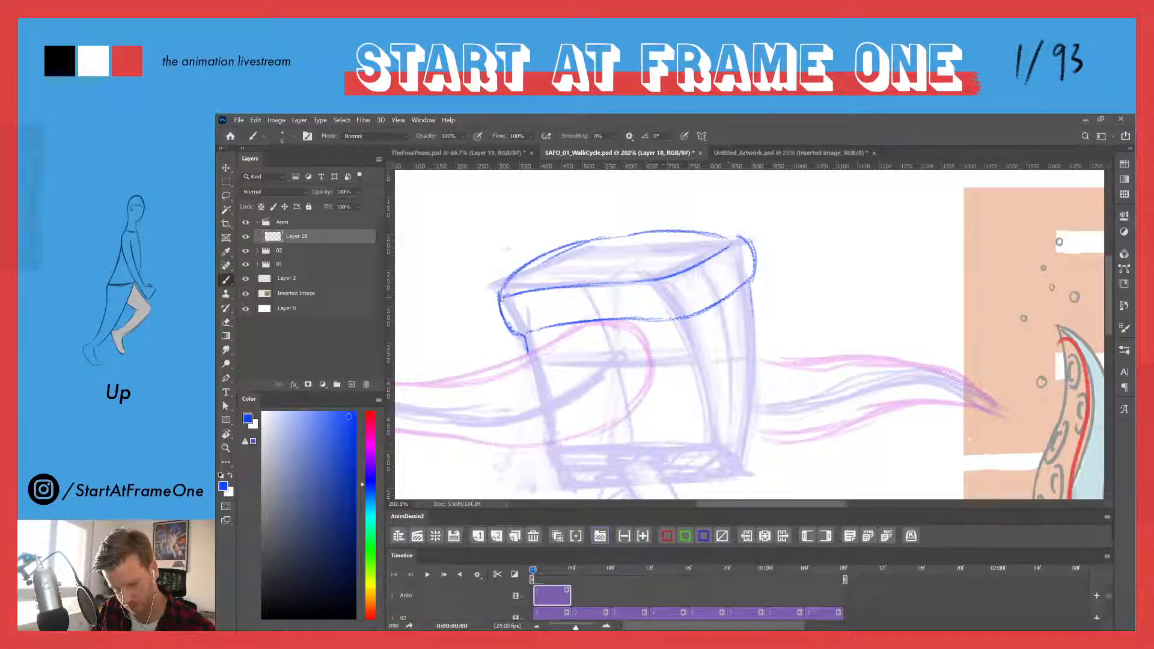
left_click_drag(508, 299, 494, 291)
left_click_drag(498, 297, 532, 258)
mouse_move(497, 298)
left_mouse_down()
mouse_move(500, 325)
mouse_move(522, 339)
left_mouse_up()
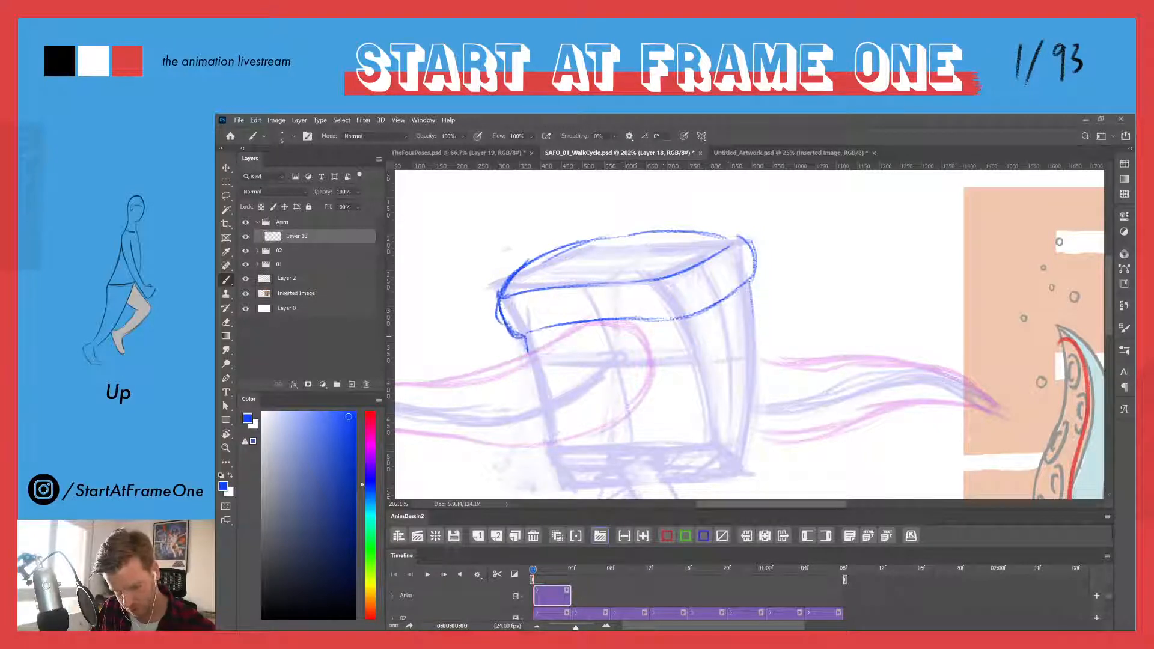
mouse_move(738, 239)
left_mouse_down()
mouse_move(669, 231)
mouse_move(564, 248)
left_mouse_up()
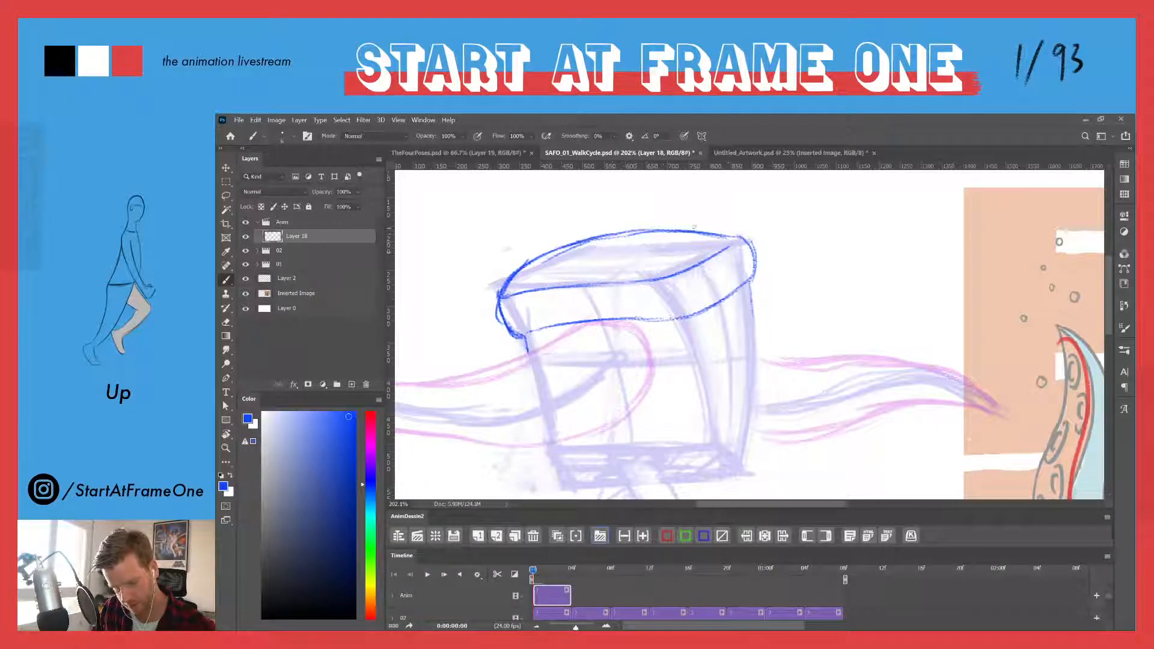
- Add short knit rib marks along the brim and seam lines radiating from the crown's center
mouse_move(734, 239)
left_mouse_down()
mouse_move(712, 257)
mouse_move(741, 236)
mouse_move(749, 247)
mouse_move(732, 293)
mouse_move(674, 298)
mouse_move(666, 284)
mouse_move(716, 275)
mouse_move(722, 287)
mouse_move(736, 247)
left_mouse_up()
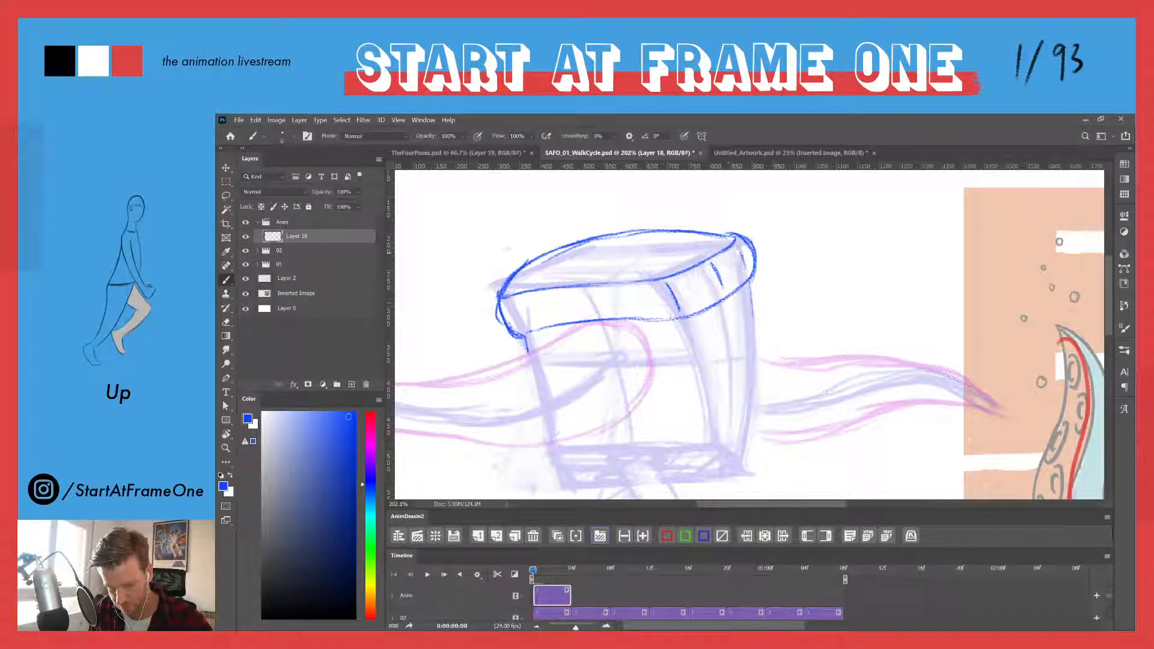
left_click_drag(700, 297, 693, 275)
mouse_move(589, 291)
left_mouse_down()
mouse_move(595, 310)
mouse_move(638, 304)
left_mouse_up()
mouse_move(543, 314)
left_mouse_down()
mouse_move(541, 300)
mouse_move(500, 299)
left_mouse_up()
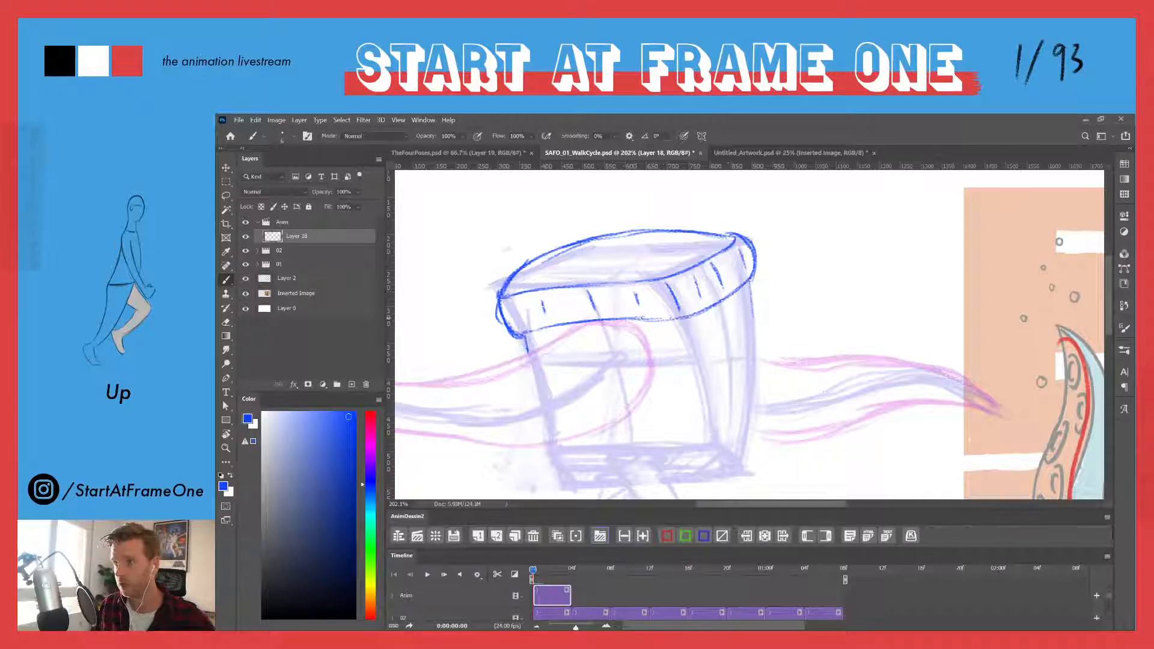
mouse_move(613, 248)
left_mouse_down()
mouse_move(593, 273)
mouse_move(624, 259)
mouse_move(629, 271)
mouse_move(676, 238)
mouse_move(642, 232)
mouse_move(560, 270)
mouse_move(567, 249)
mouse_move(611, 241)
left_mouse_up()
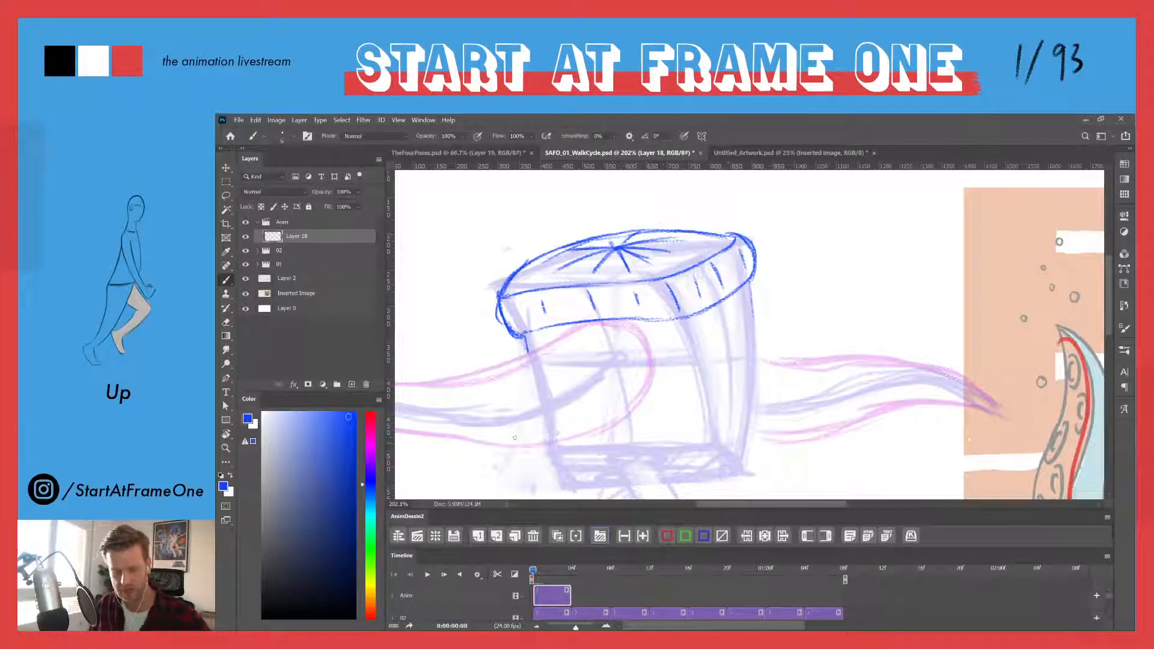
- Undo the trial arm stroke, and outline the backward-reaching tentacle's upper edge and rounded shoulder on the body
mouse_move(596, 319)
left_mouse_down()
mouse_move(669, 294)
mouse_move(714, 312)
mouse_move(758, 265)
mouse_move(656, 308)
left_mouse_up()
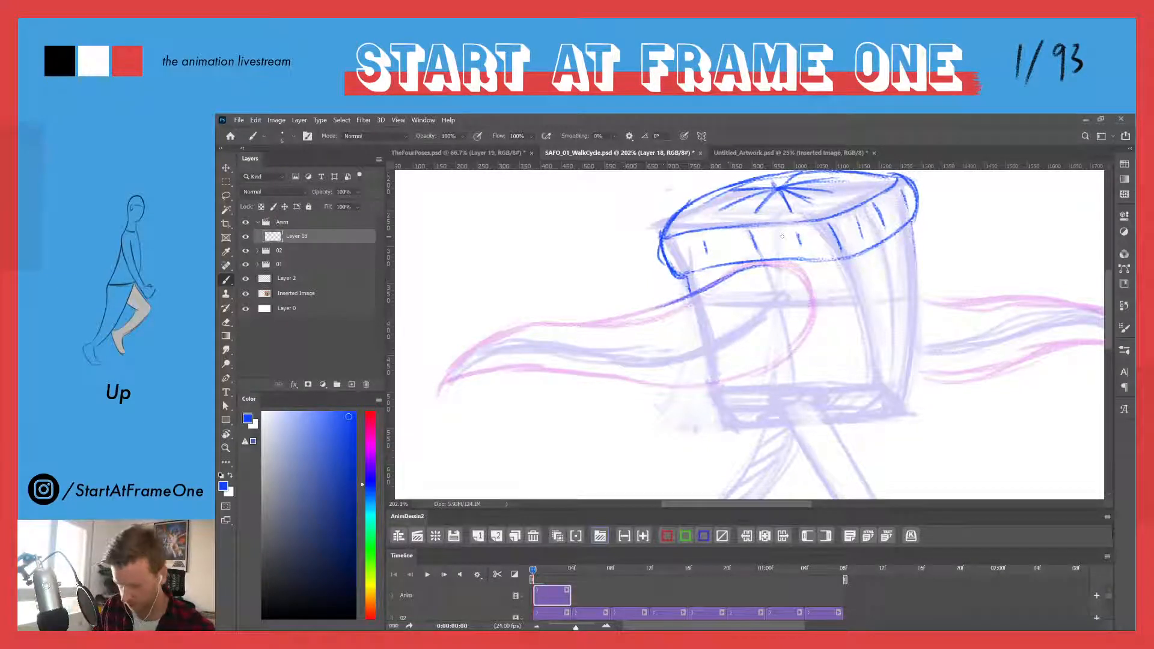
key("ctrl+z")
key("ctrl+z")
key("ctrl+z")
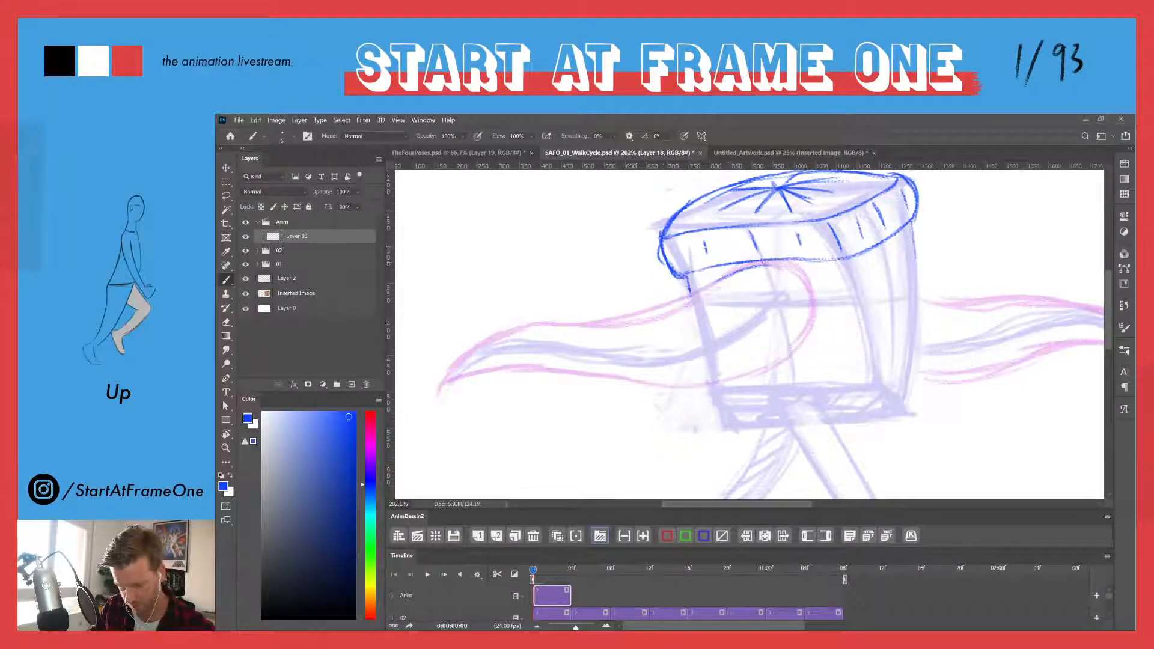
mouse_move(724, 276)
left_mouse_down()
mouse_move(688, 306)
mouse_move(694, 292)
mouse_move(598, 328)
mouse_move(535, 324)
mouse_move(443, 381)
left_mouse_up()
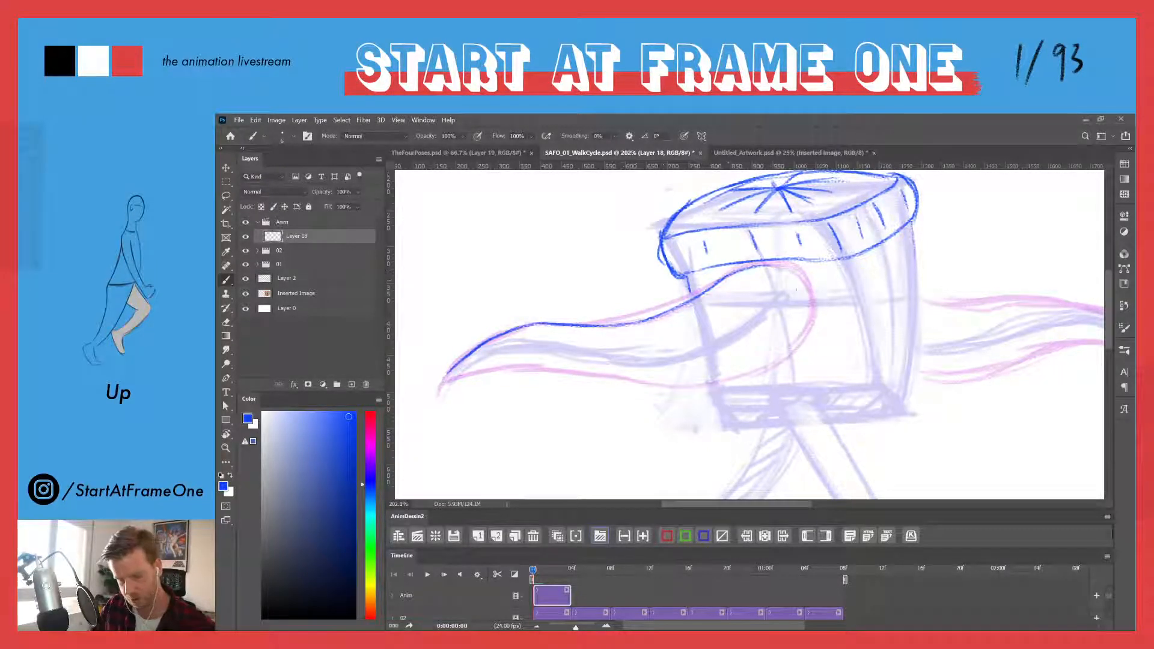
mouse_move(799, 282)
left_mouse_down()
mouse_move(808, 345)
mouse_move(714, 380)
left_mouse_up()
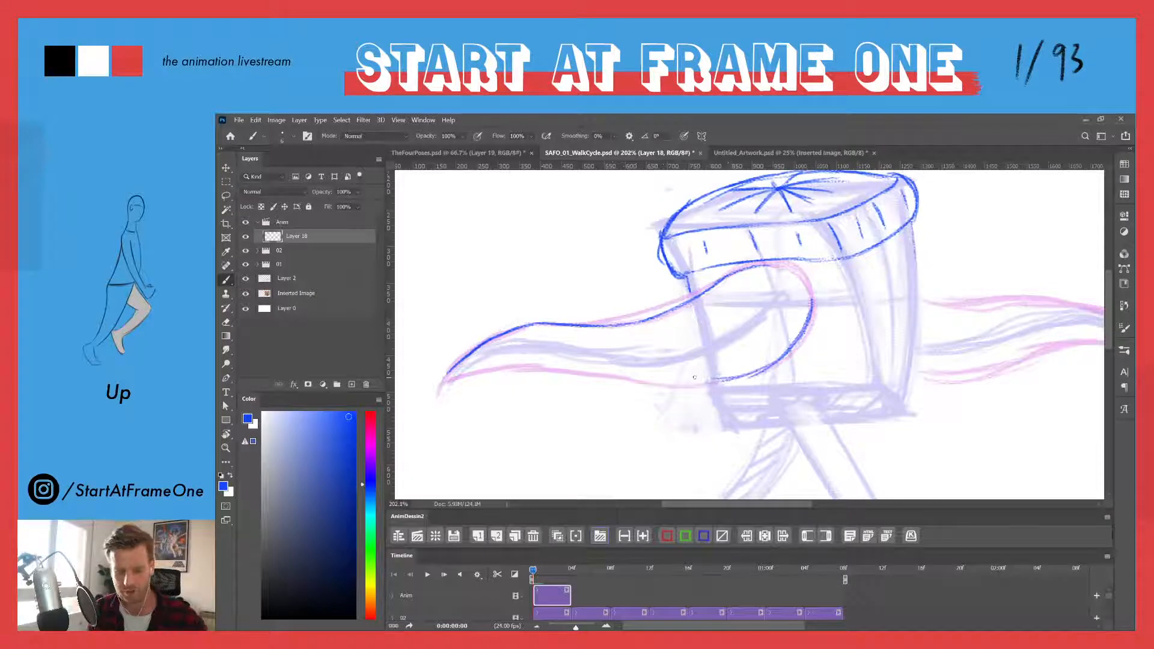
- Draw the tentacle's lower edge and strengthen its shoulder curve, adding the body's back edge with a rounded lower corner
mouse_move(443, 379)
left_mouse_down()
mouse_move(507, 368)
mouse_move(750, 376)
mouse_move(479, 372)
mouse_move(614, 377)
mouse_move(809, 335)
left_mouse_up()
left_click_drag(743, 270, 771, 265)
left_click_drag(811, 307, 795, 350)
mouse_move(766, 266)
left_mouse_down()
mouse_move(787, 260)
mouse_move(763, 266)
left_mouse_up()
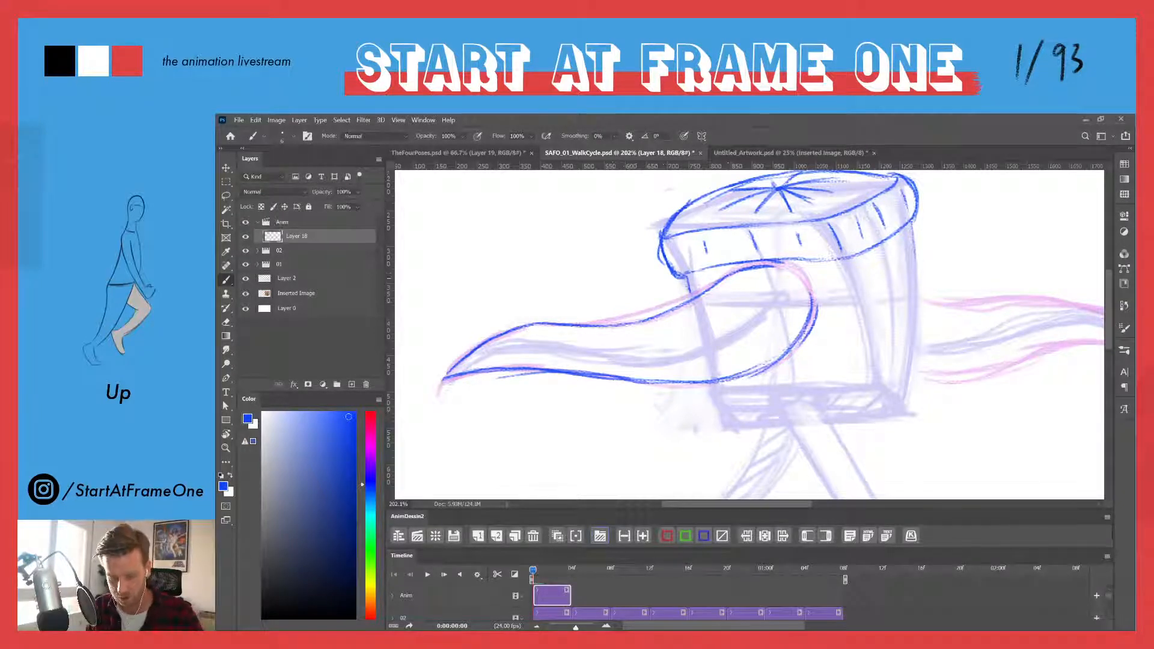
left_click_drag(685, 277, 693, 298)
mouse_move(713, 385)
left_mouse_down()
mouse_move(736, 423)
mouse_move(814, 401)
left_mouse_up()
- Outline both sides of the straight front leg from the hip down to the ankle
left_click_drag(761, 350, 658, 200)
left_click_drag(628, 255, 435, 221)
key("z")
mouse_move(507, 226)
left_mouse_down()
mouse_move(488, 230)
mouse_move(577, 338)
left_mouse_up()
key("b")
left_click_drag(532, 261, 570, 332)
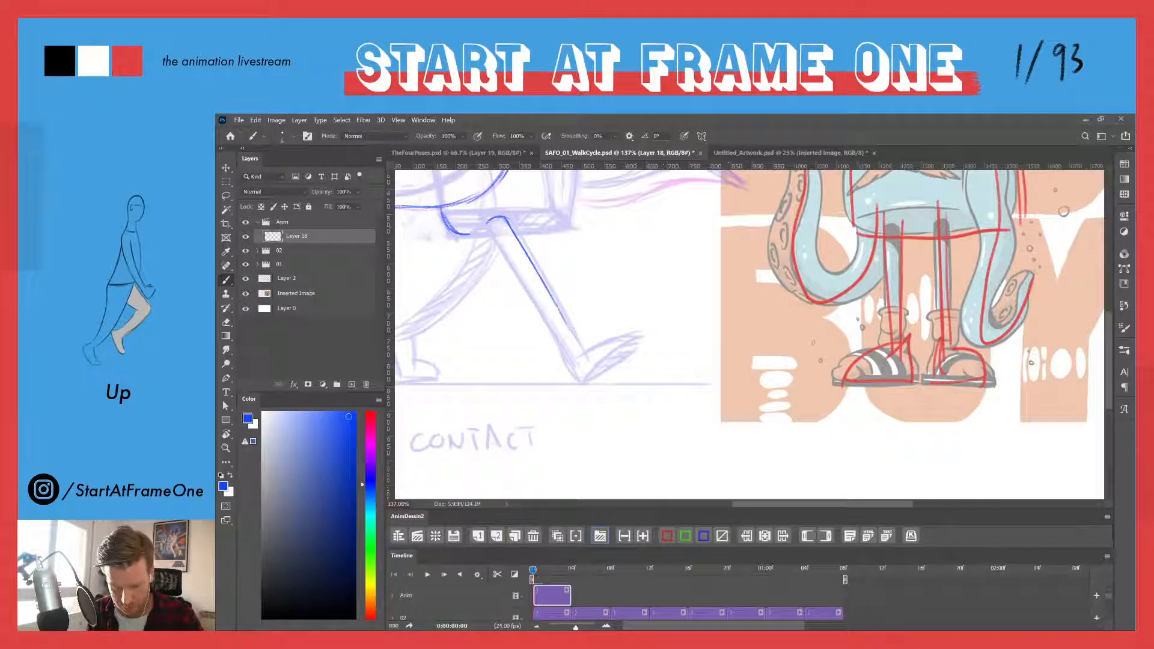
left_click_drag(487, 223, 545, 315)
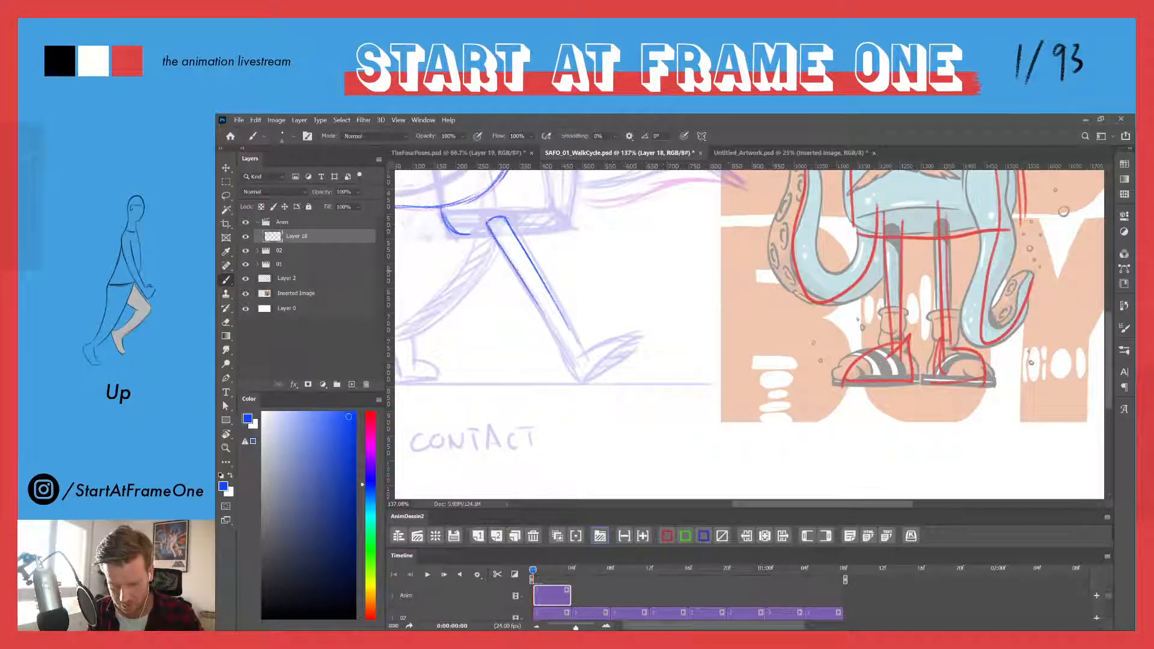
left_click_drag(516, 270, 564, 354)
mouse_move(505, 221)
left_mouse_down()
mouse_move(575, 340)
mouse_move(554, 309)
left_mouse_up()
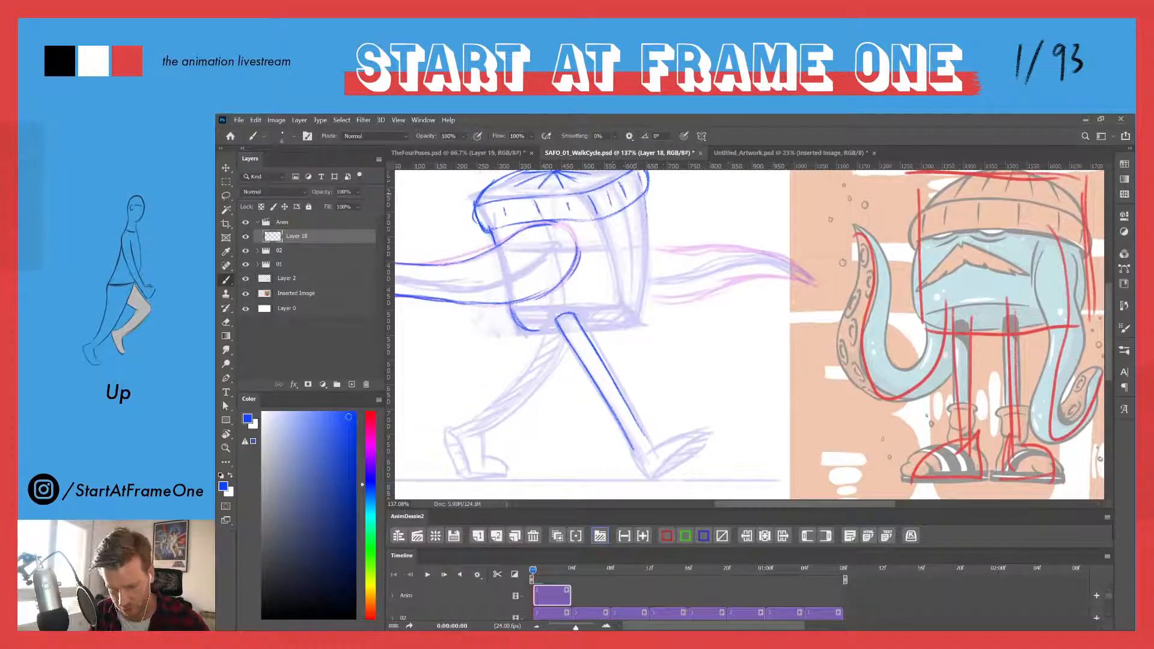
- Draw the body's front side with its rounded underside, and outline the bent rear leg down to the ankle
left_click_drag(646, 193, 647, 277)
mouse_move(646, 199)
left_mouse_down()
mouse_move(647, 291)
mouse_move(621, 323)
left_mouse_up()
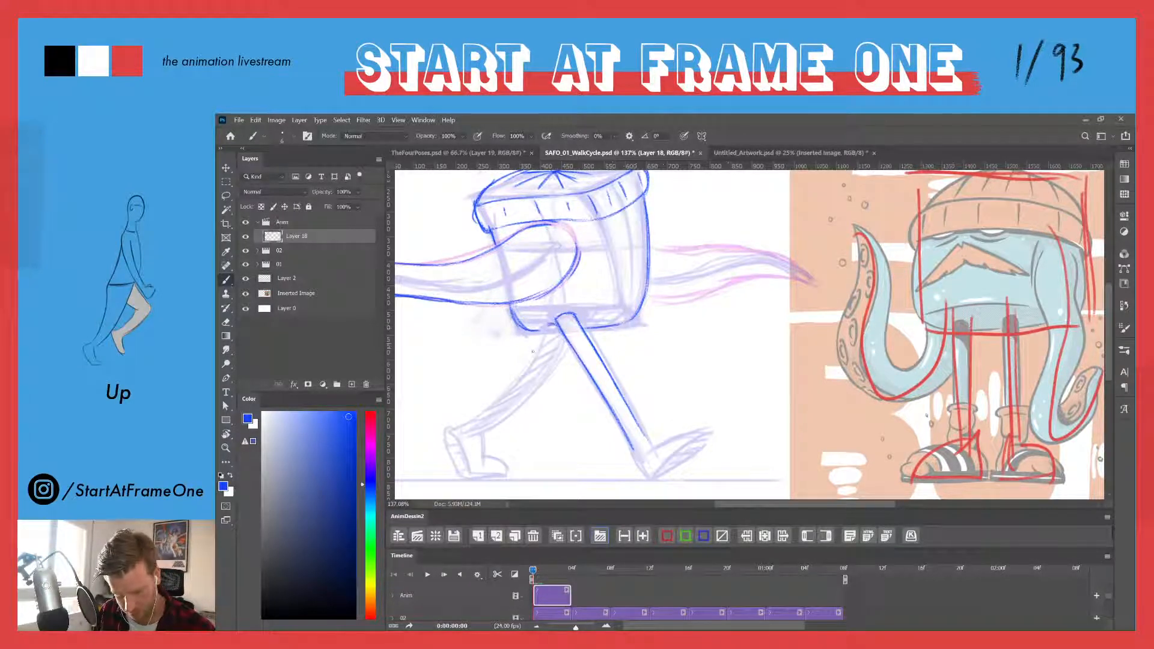
left_click_drag(546, 330, 513, 386)
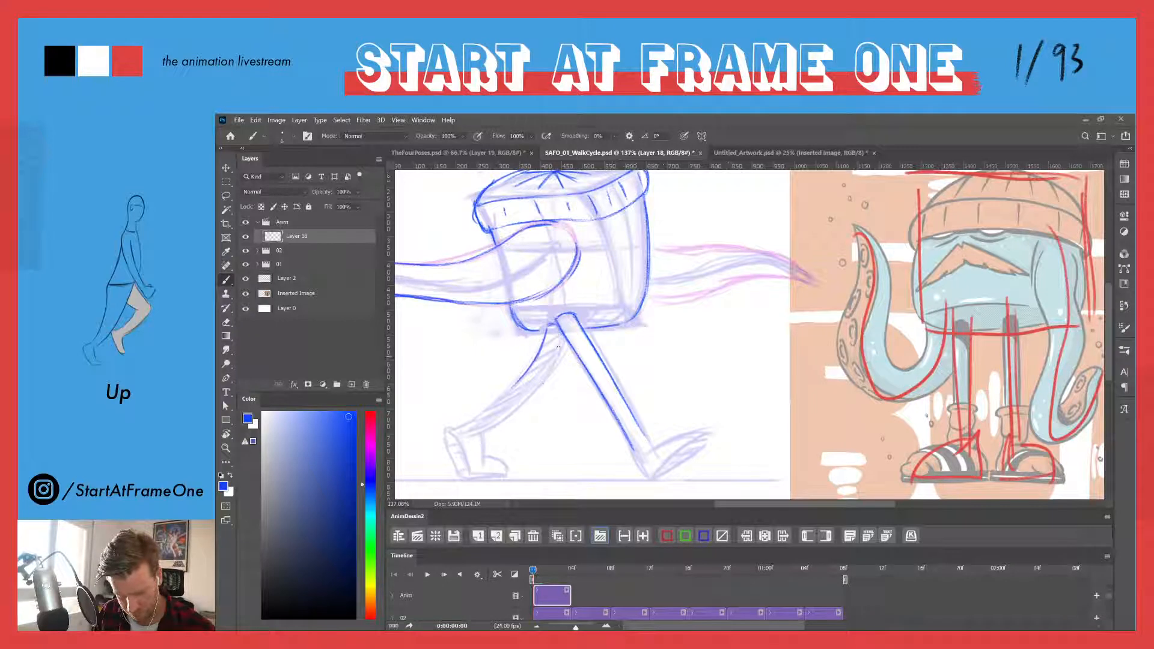
left_click_drag(565, 332, 524, 398)
left_click_drag(553, 359, 482, 428)
left_click_drag(524, 396, 483, 428)
left_click_drag(532, 361, 480, 415)
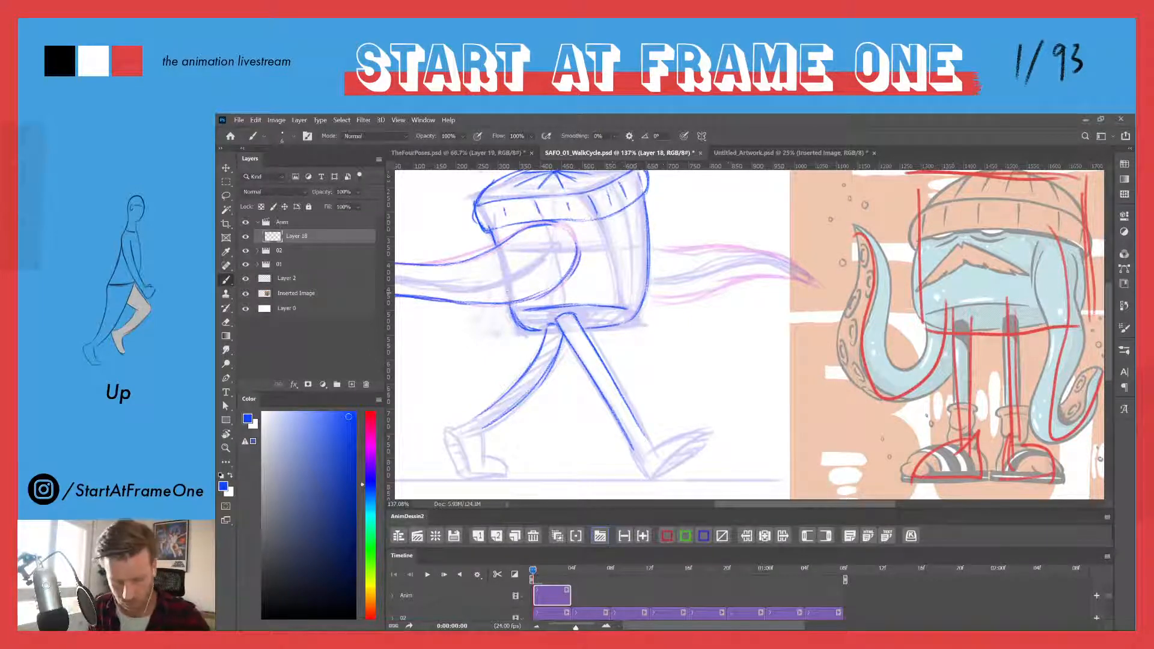
- Draw the peaked moustache across the front of the body, with a zigzag upper edge and two pointed ends
left_click_drag(606, 235, 617, 286)
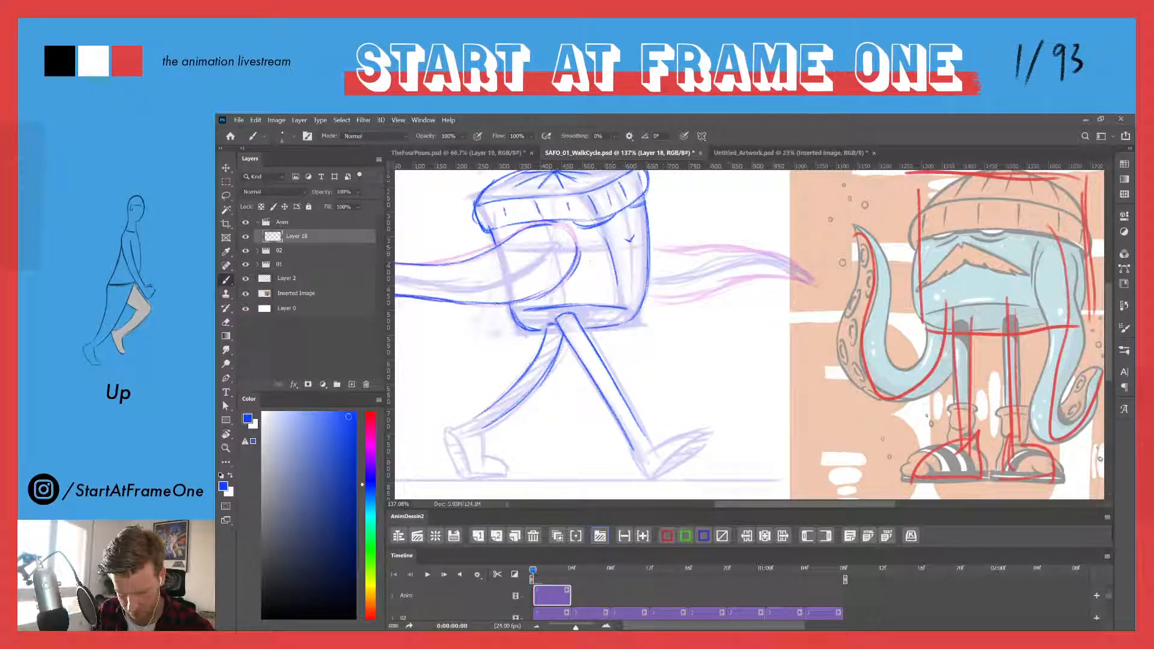
mouse_move(629, 239)
left_mouse_down()
mouse_move(568, 298)
mouse_move(632, 267)
mouse_move(652, 286)
left_mouse_up()
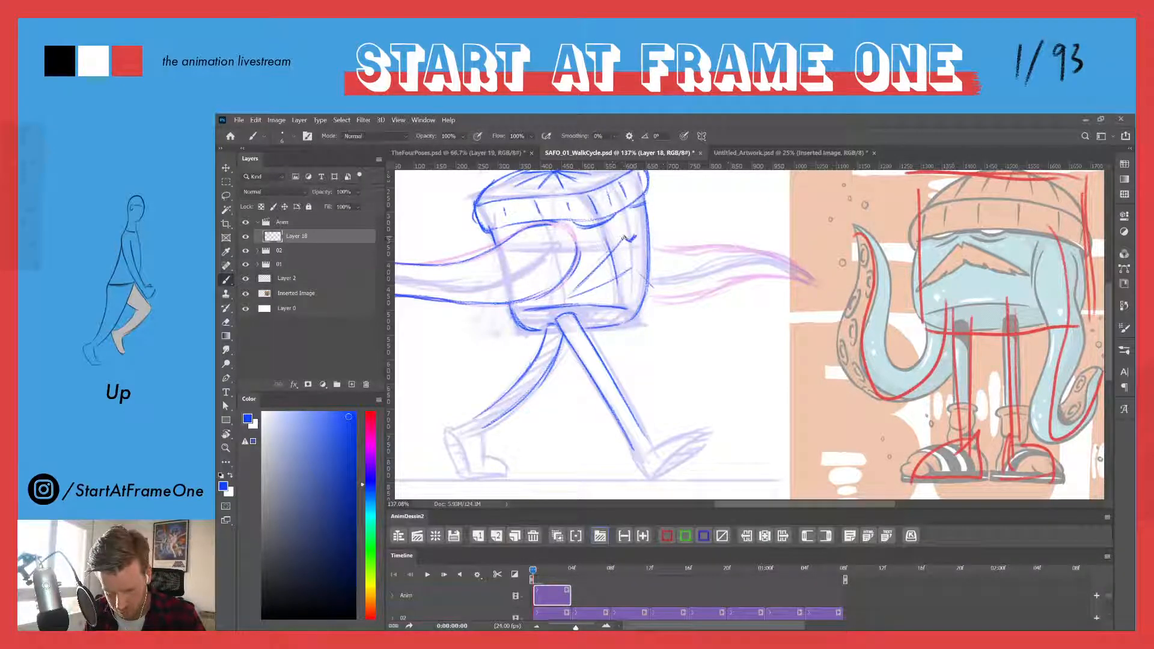
left_click_drag(636, 235, 658, 294)
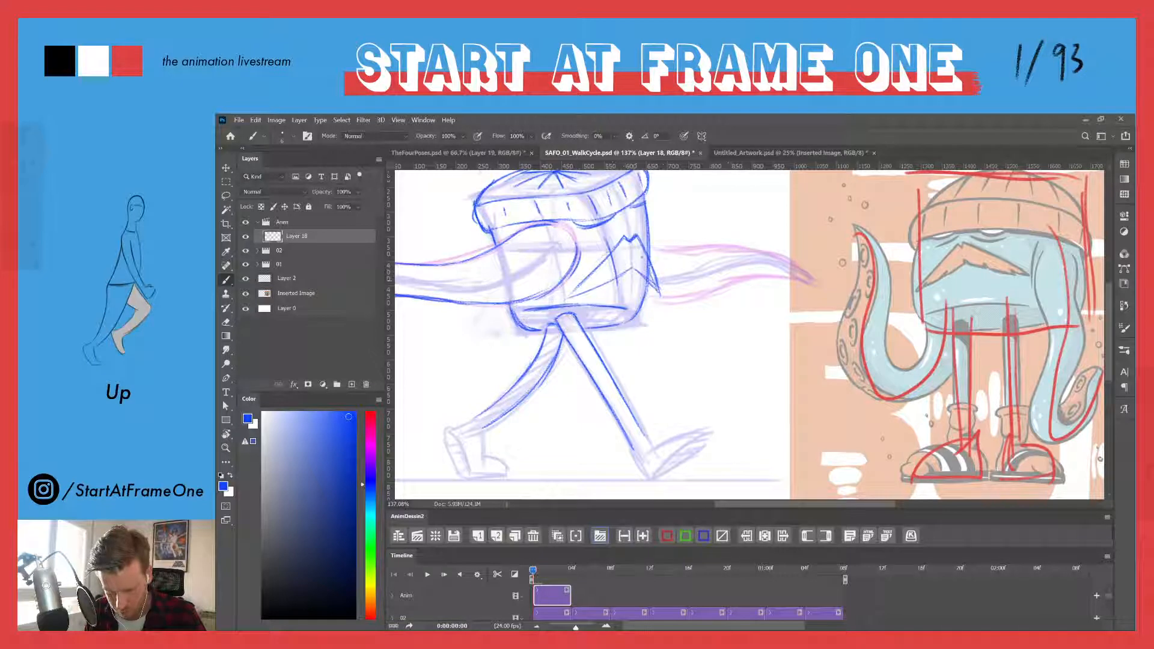
left_click_drag(636, 235, 658, 287)
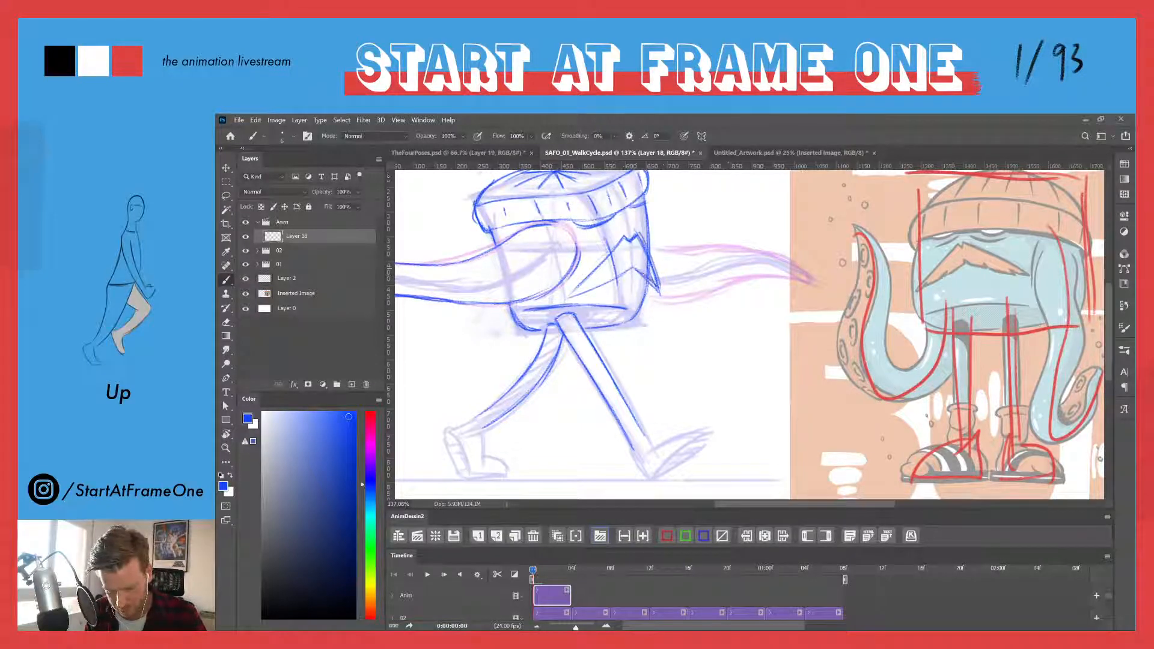
left_click_drag(619, 241, 580, 283)
left_click_drag(608, 255, 568, 297)
- Clean up the lines inside the moustache with a smaller eraser at 100% opacity
key("e")
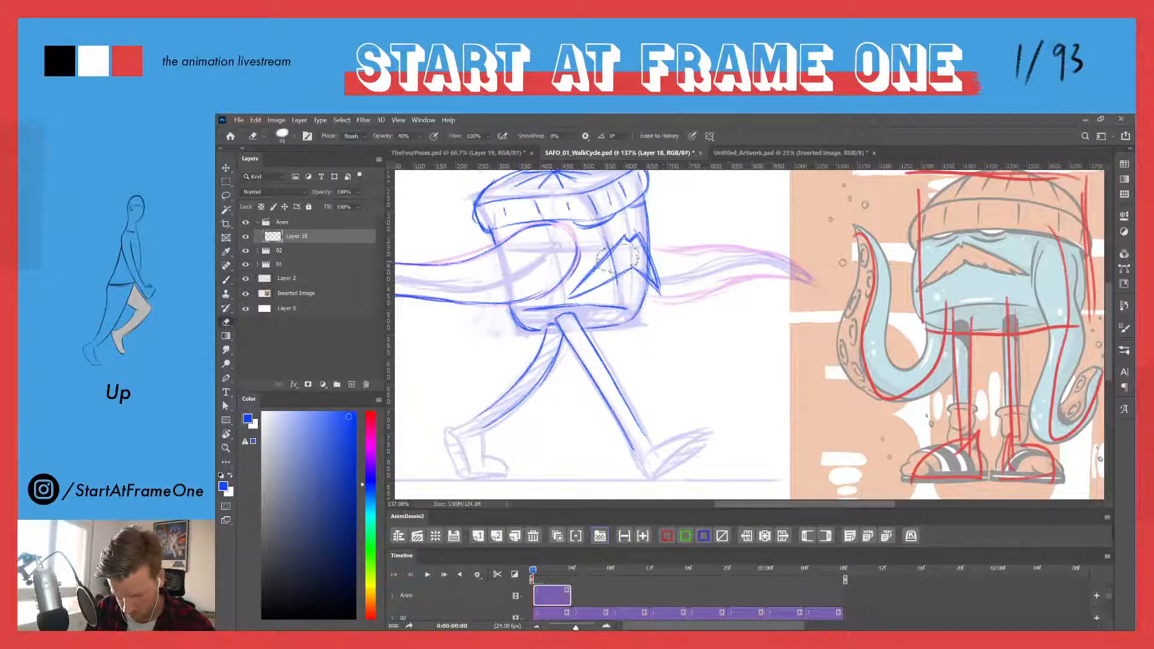
key("4")
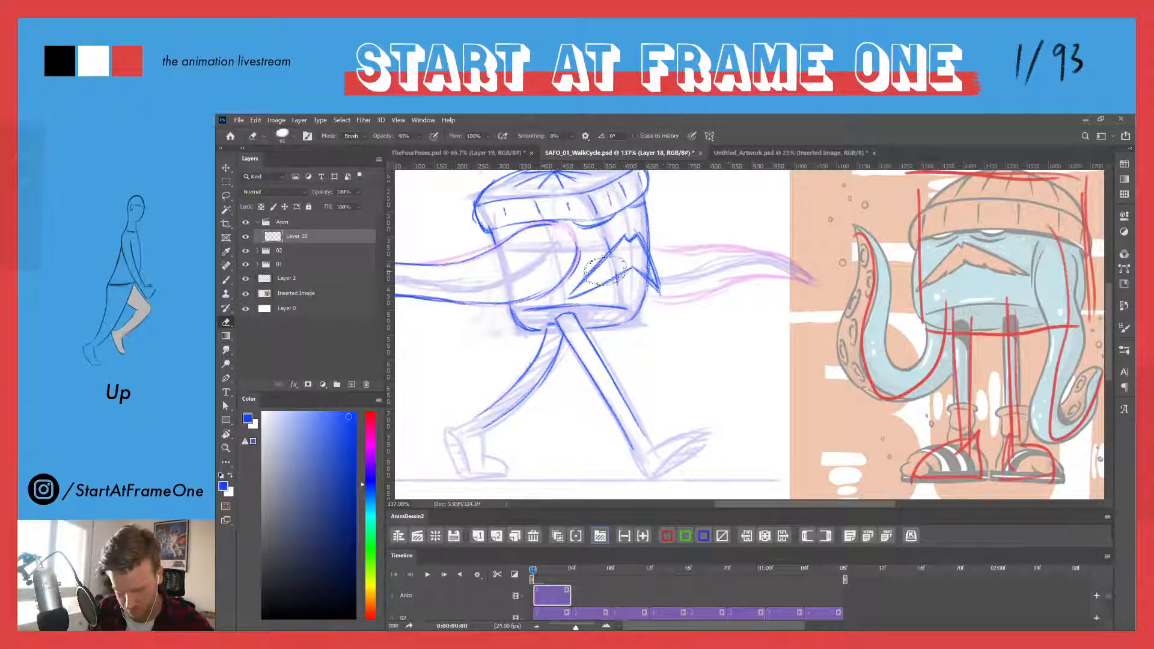
left_click_drag(605, 270, 619, 249)
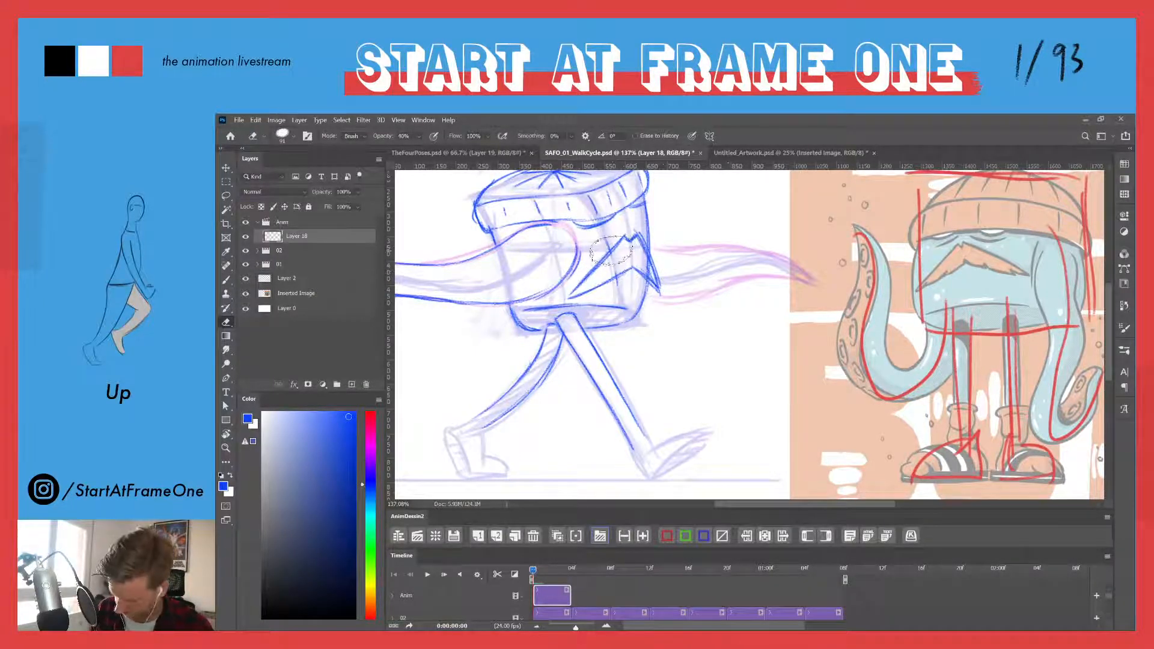
key("b")
key("e")
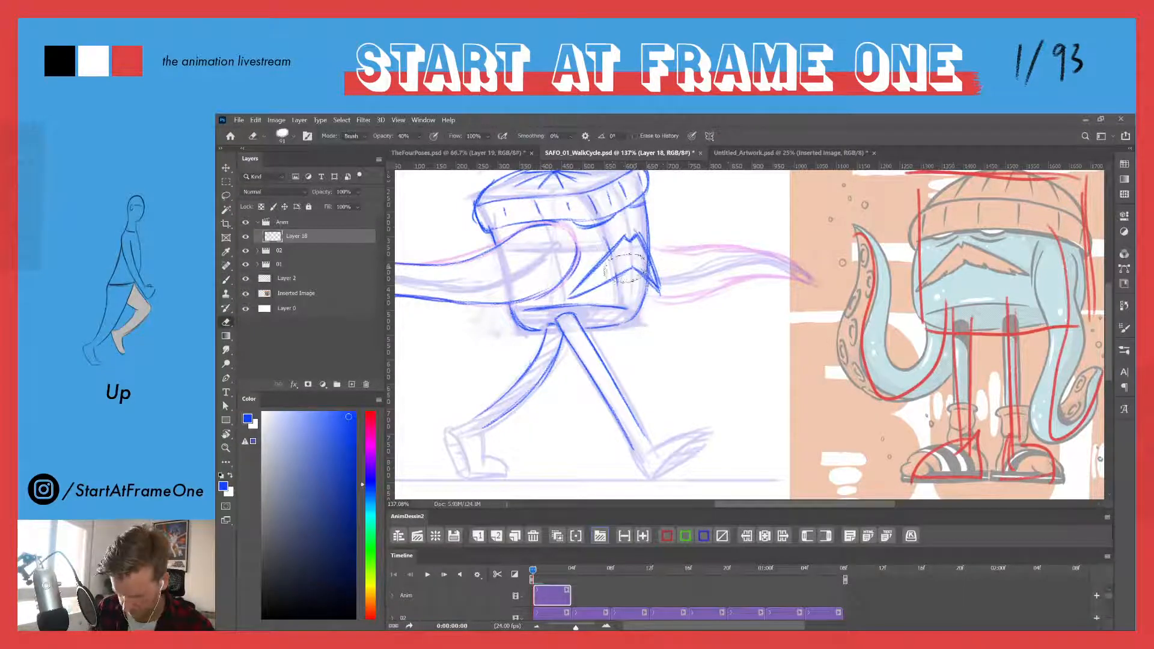
right_click(643, 272)
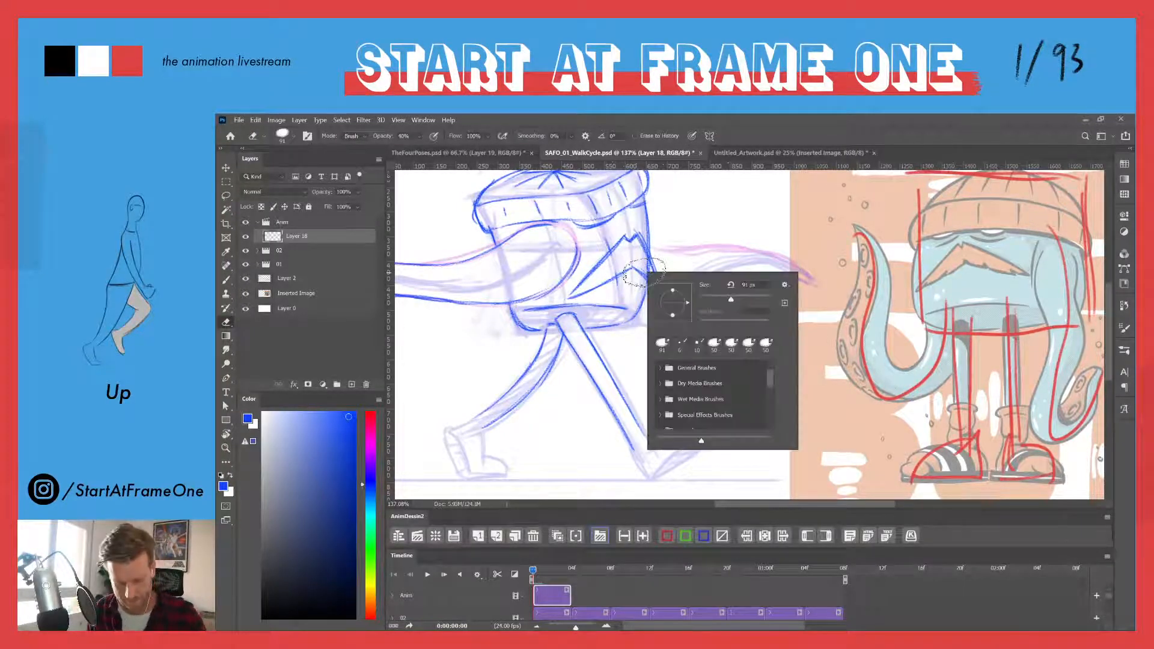
left_click_drag(731, 299, 709, 299)
left_click_drag(379, 139, 415, 139)
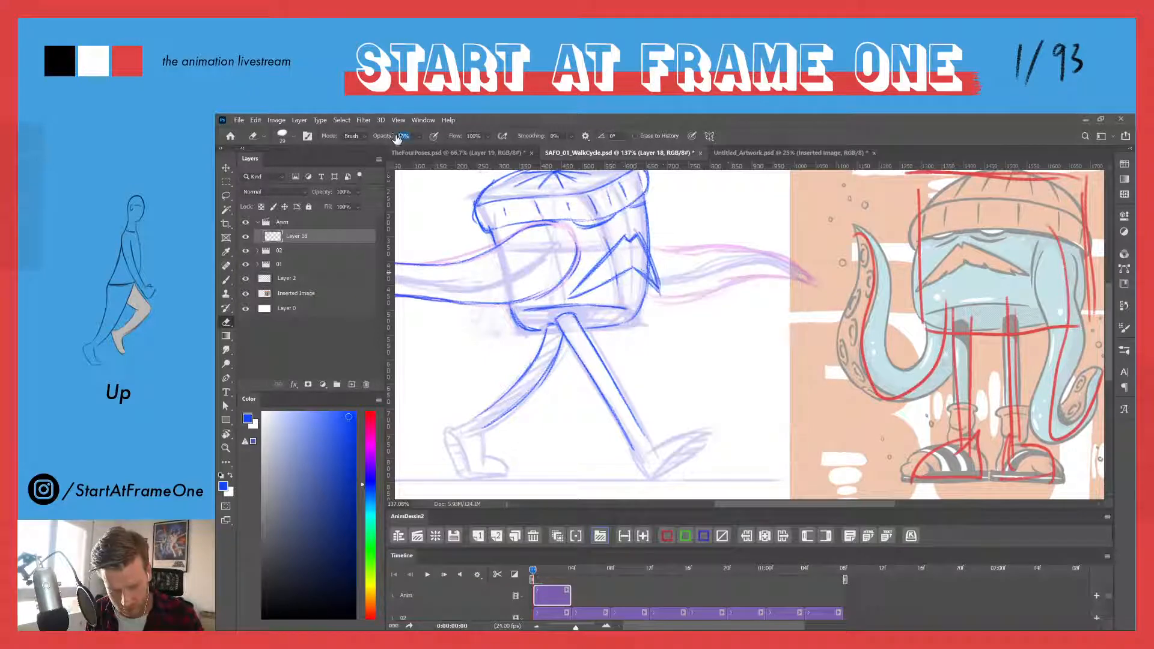
left_click_drag(649, 270, 647, 262)
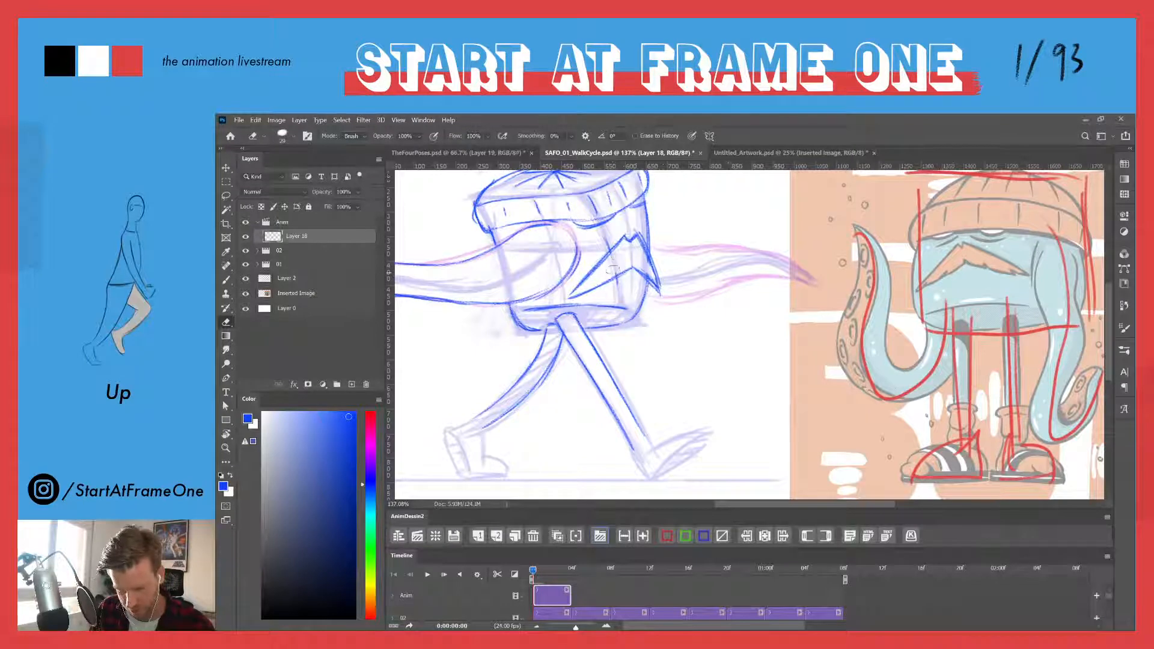
- Outline the upper edge of the forward-reaching tentacle from the body to its tip, reinforcing the curve
key("b")
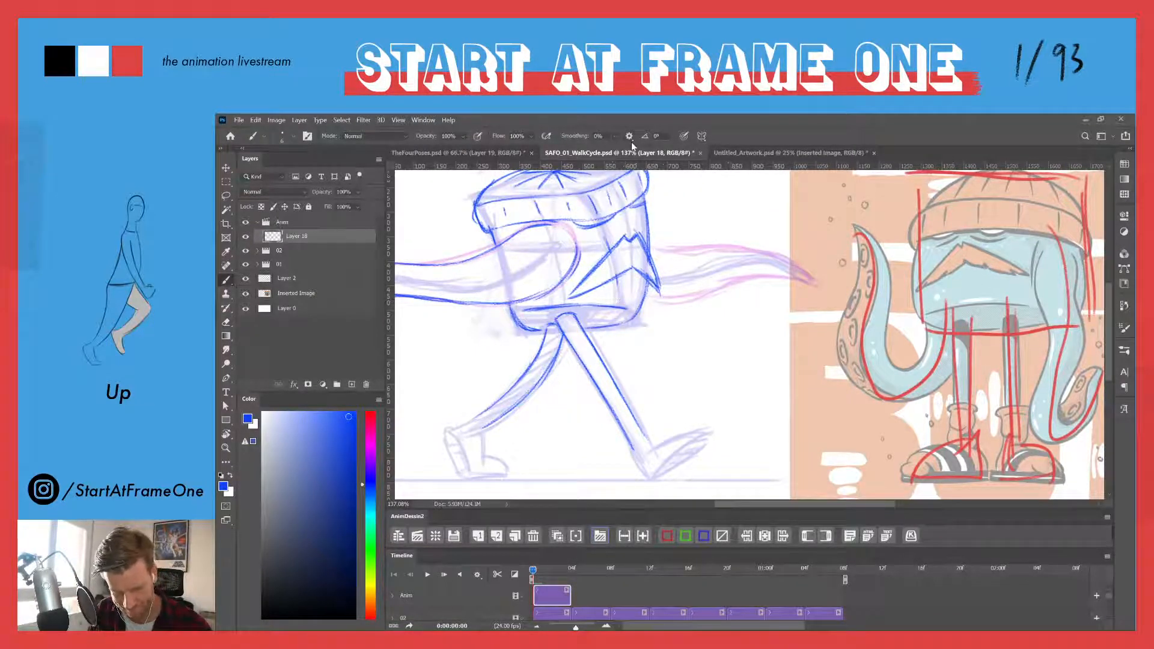
left_click_drag(527, 259, 622, 309)
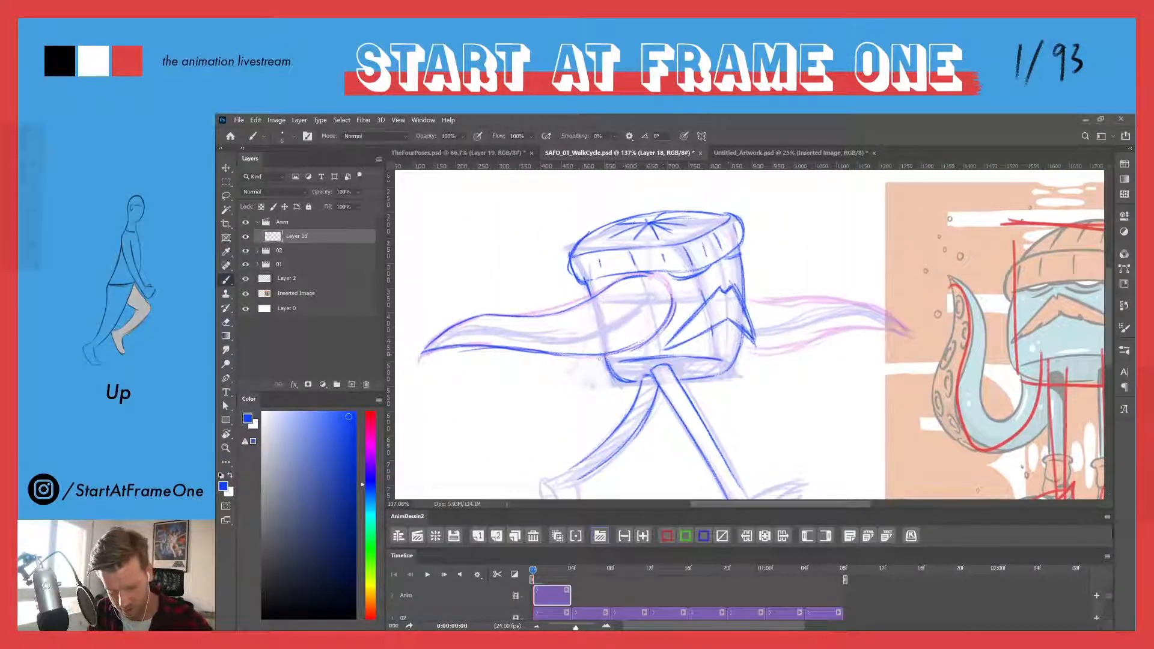
left_click_drag(595, 406, 587, 366)
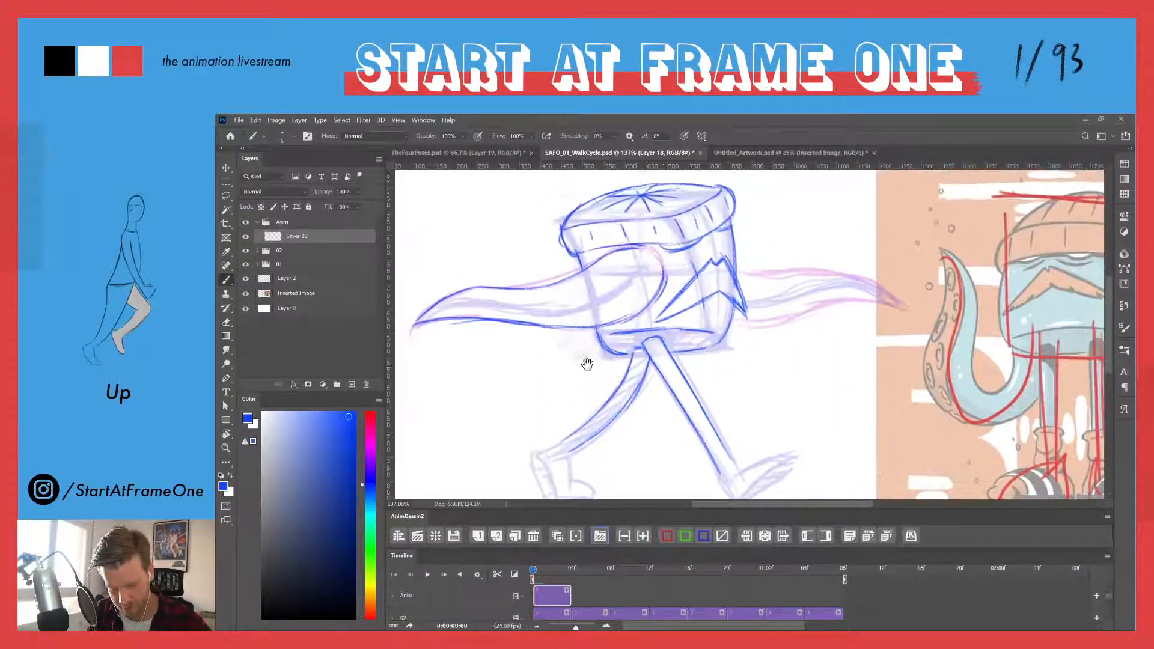
left_click_drag(456, 311, 534, 321)
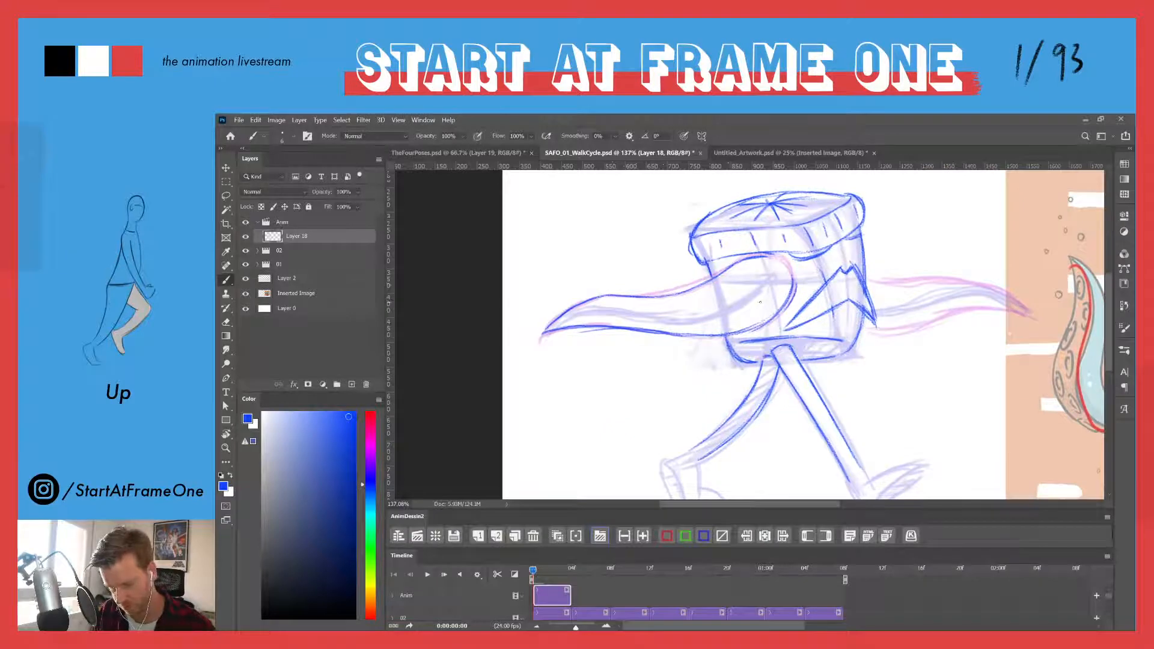
left_click_drag(659, 340, 479, 319)
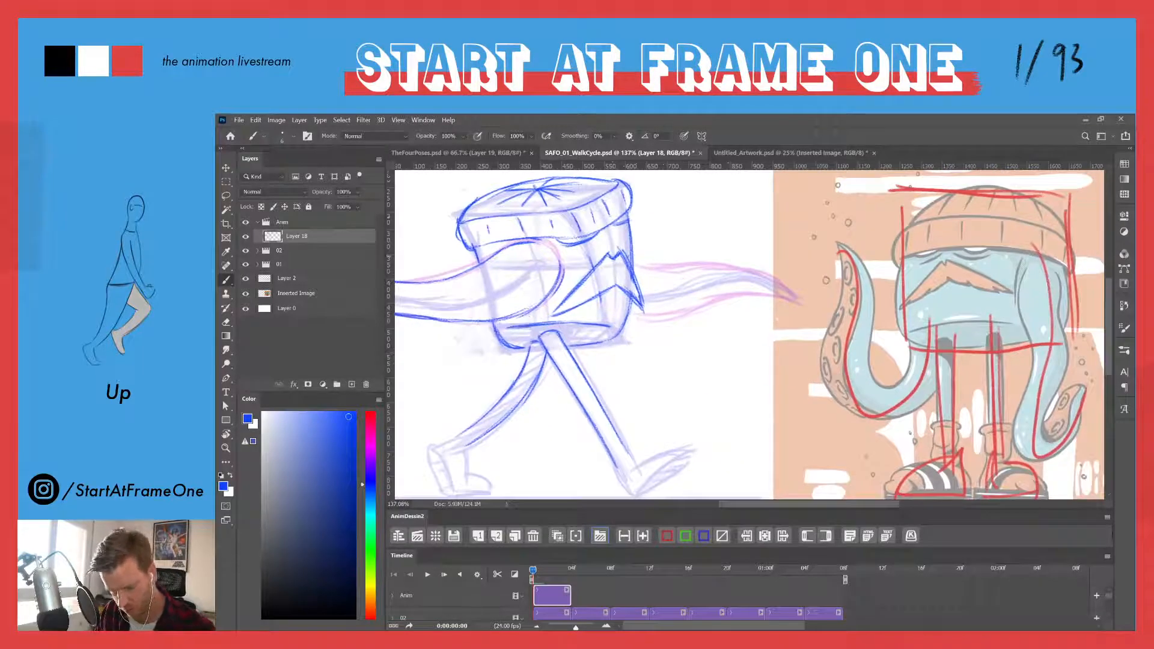
mouse_move(632, 259)
left_mouse_down()
mouse_move(736, 266)
mouse_move(792, 294)
left_mouse_up()
mouse_move(715, 265)
left_mouse_down()
mouse_move(782, 283)
mouse_move(736, 268)
left_mouse_up()
left_click_drag(634, 259, 703, 264)
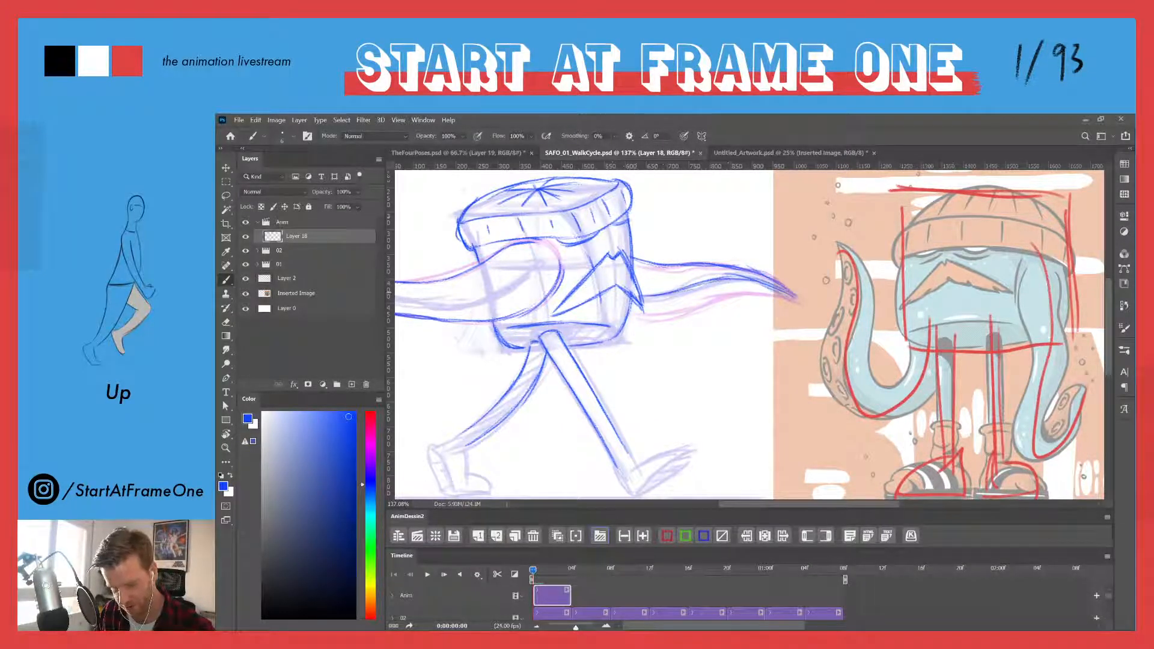
- Draw the forward tentacle's lower edge back to the body and add the sucker strip along its underside
left_click_drag(792, 298, 628, 312)
left_click_drag(786, 298, 687, 309)
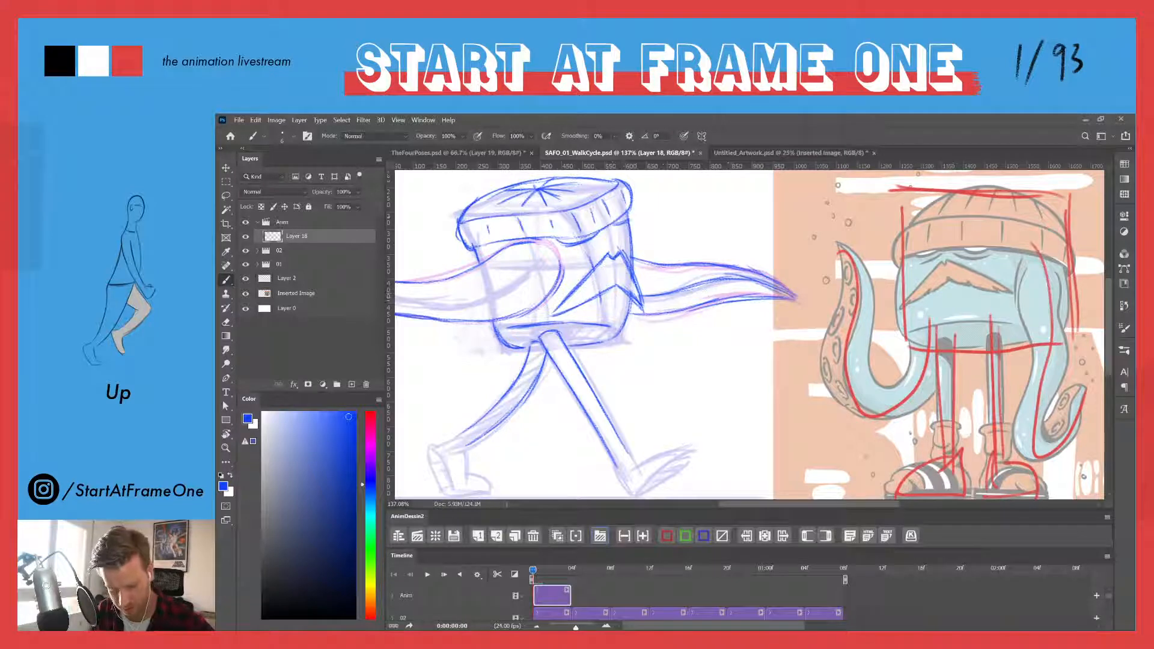
mouse_move(669, 309)
left_mouse_down()
mouse_move(625, 316)
mouse_move(730, 299)
mouse_move(681, 313)
mouse_move(697, 303)
left_mouse_up()
left_click_drag(726, 297, 692, 306)
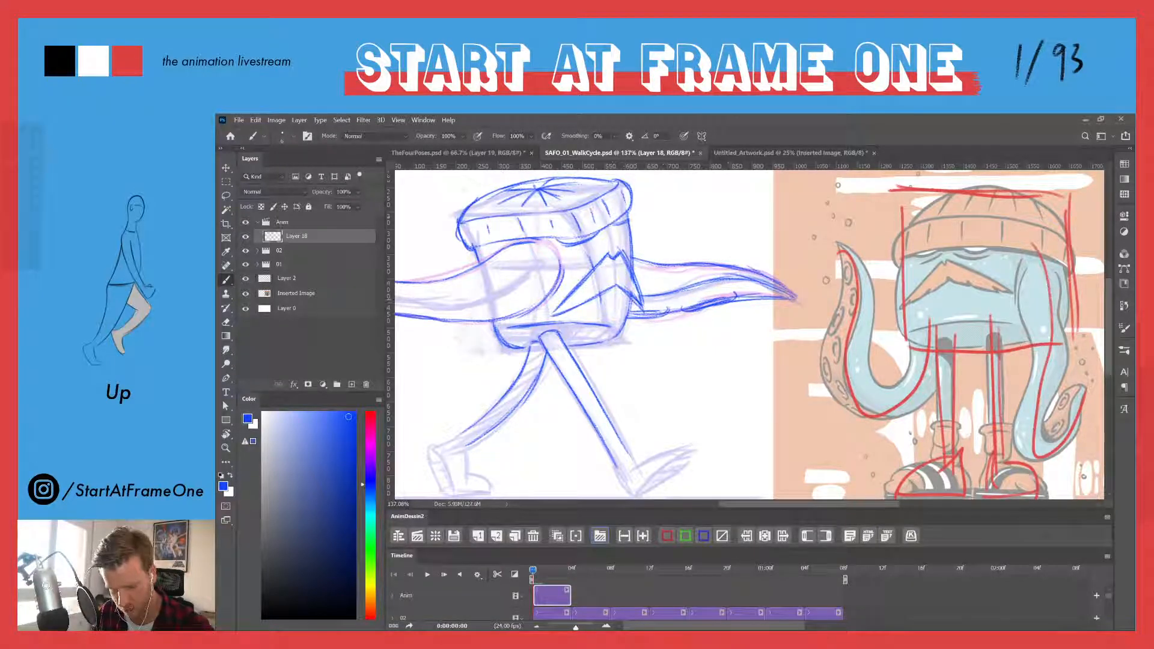
left_click_drag(753, 285, 641, 306)
left_click_drag(683, 294, 675, 300)
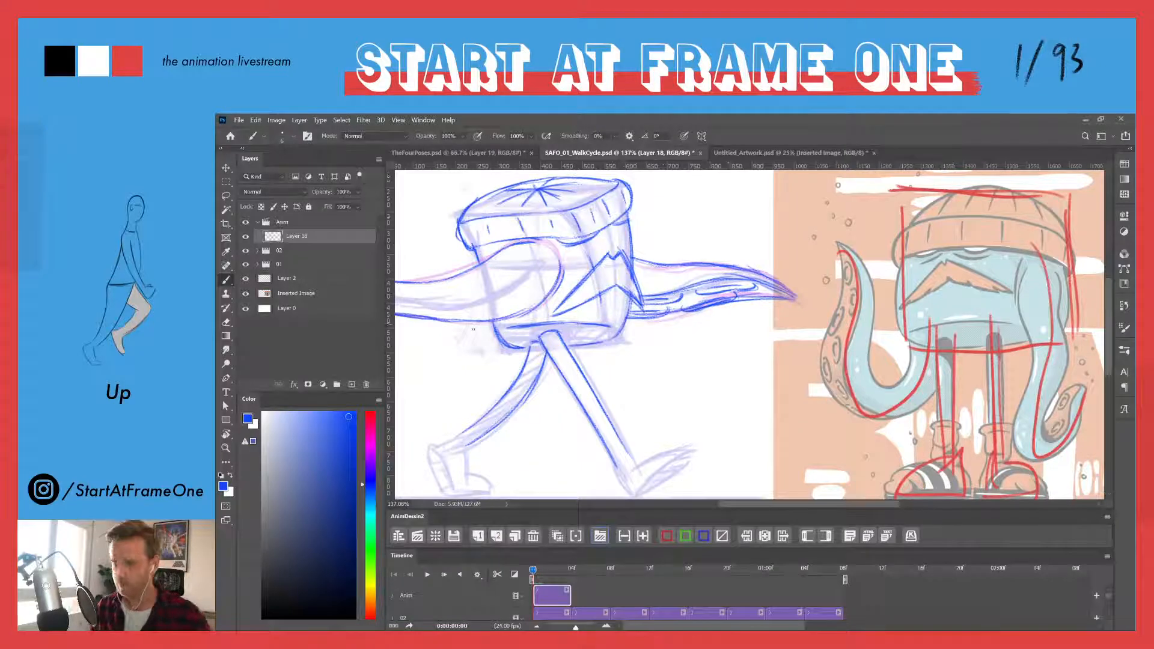
- Add small sucker bumps along the rear tentacle's lower edge and a short curved eye line beneath the beanie's brim
left_click_drag(486, 336, 646, 365)
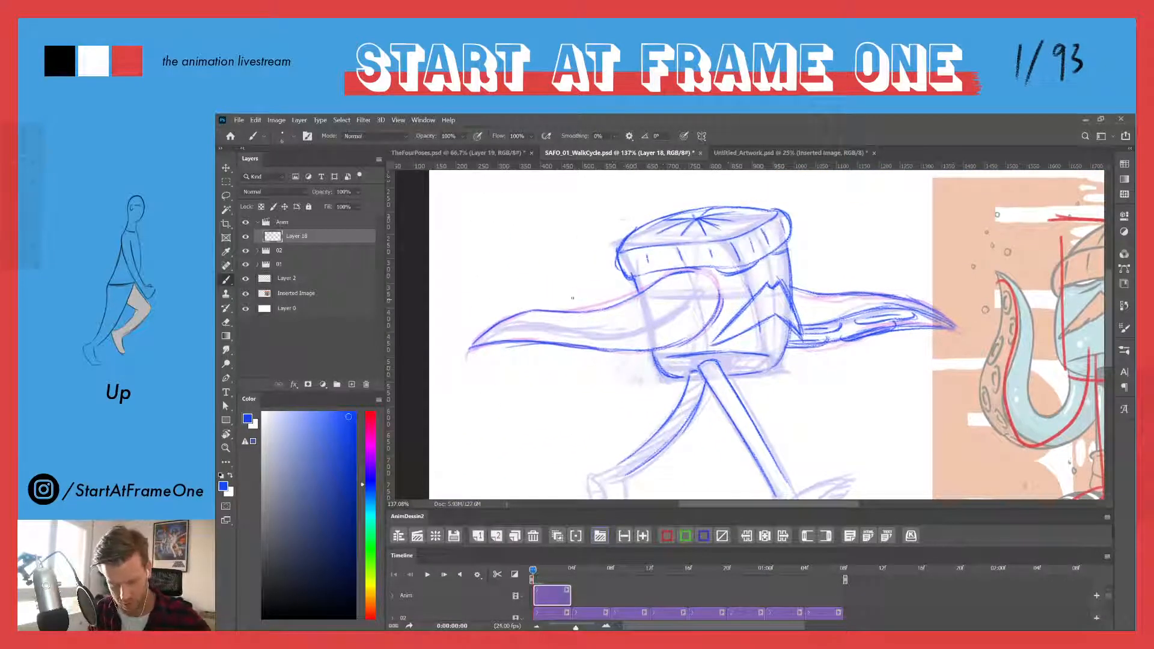
left_click_drag(479, 349, 577, 347)
mouse_move(588, 347)
left_mouse_down()
mouse_move(545, 348)
mouse_move(564, 348)
left_mouse_up()
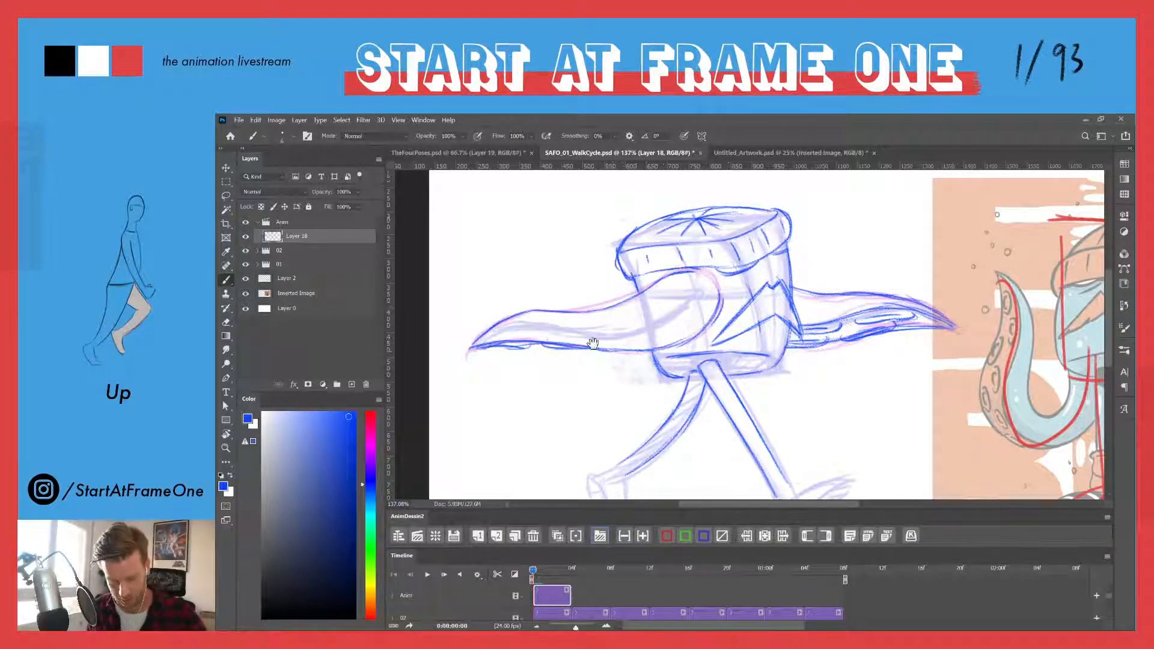
left_click_drag(592, 343, 547, 280)
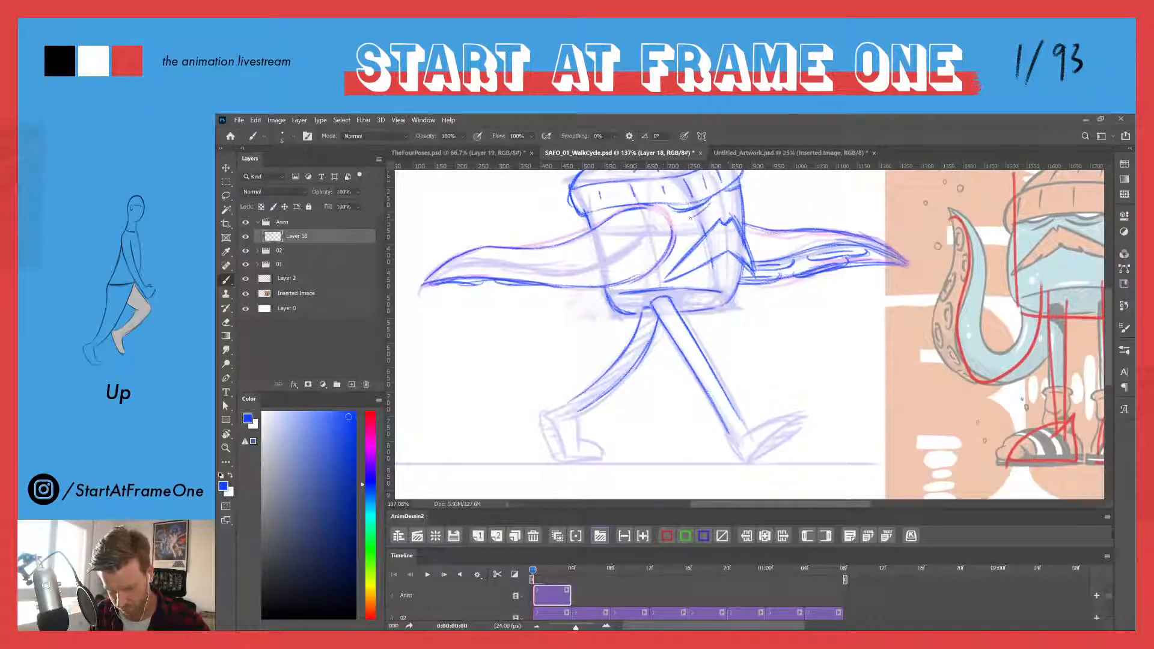
left_click_drag(724, 197, 740, 192)
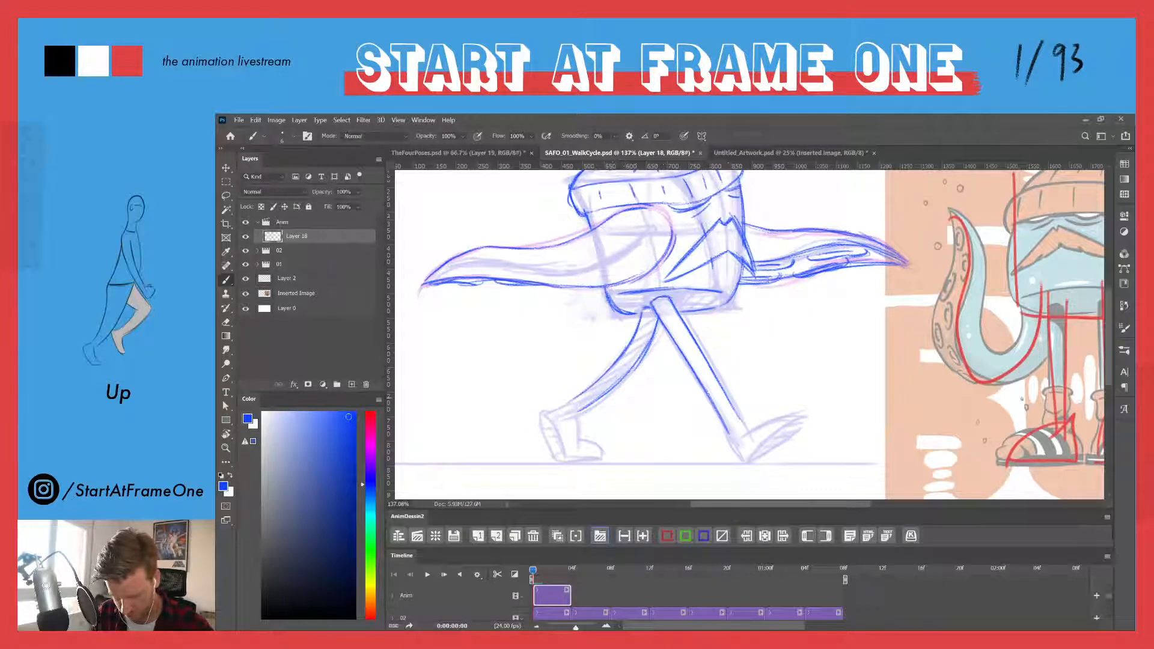
- Draw the rolled sock cuff around the front leg's ankle and erase the blue leg lines below it
left_click_drag(705, 391, 721, 383)
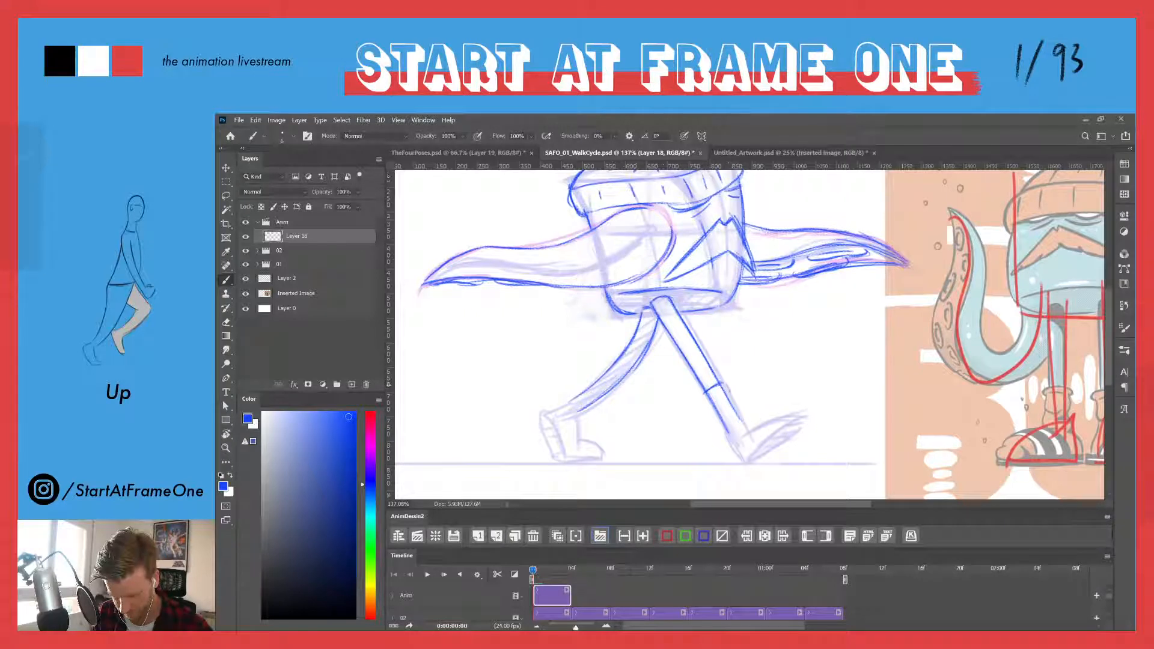
left_click_drag(721, 383, 730, 393)
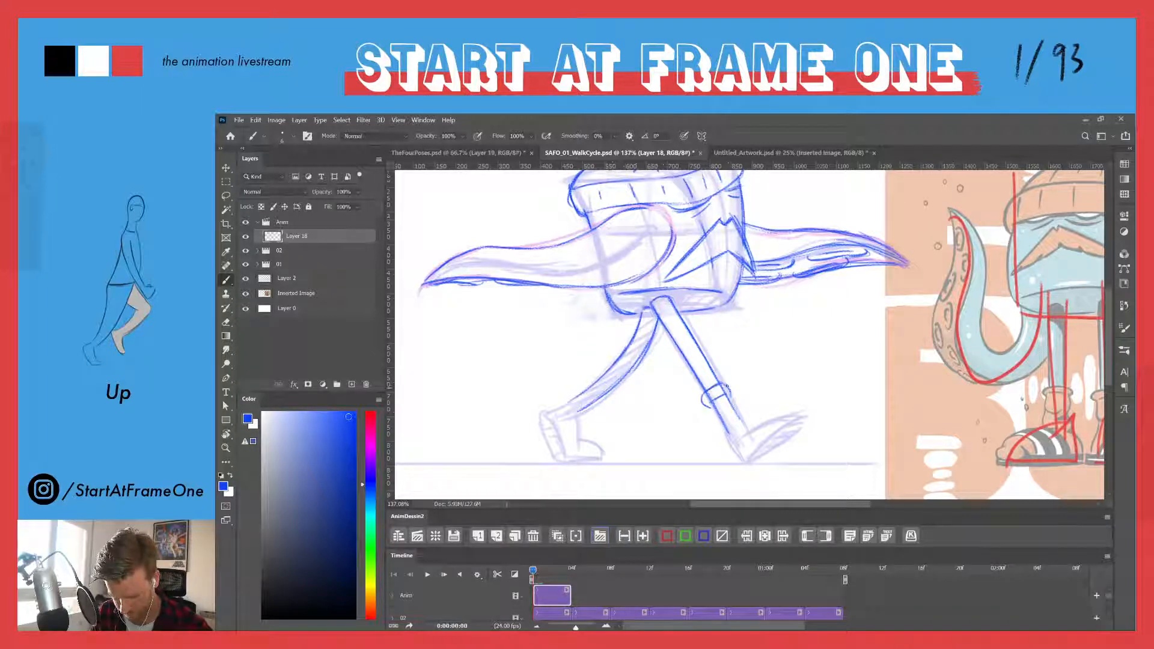
left_click_drag(728, 352, 596, 266)
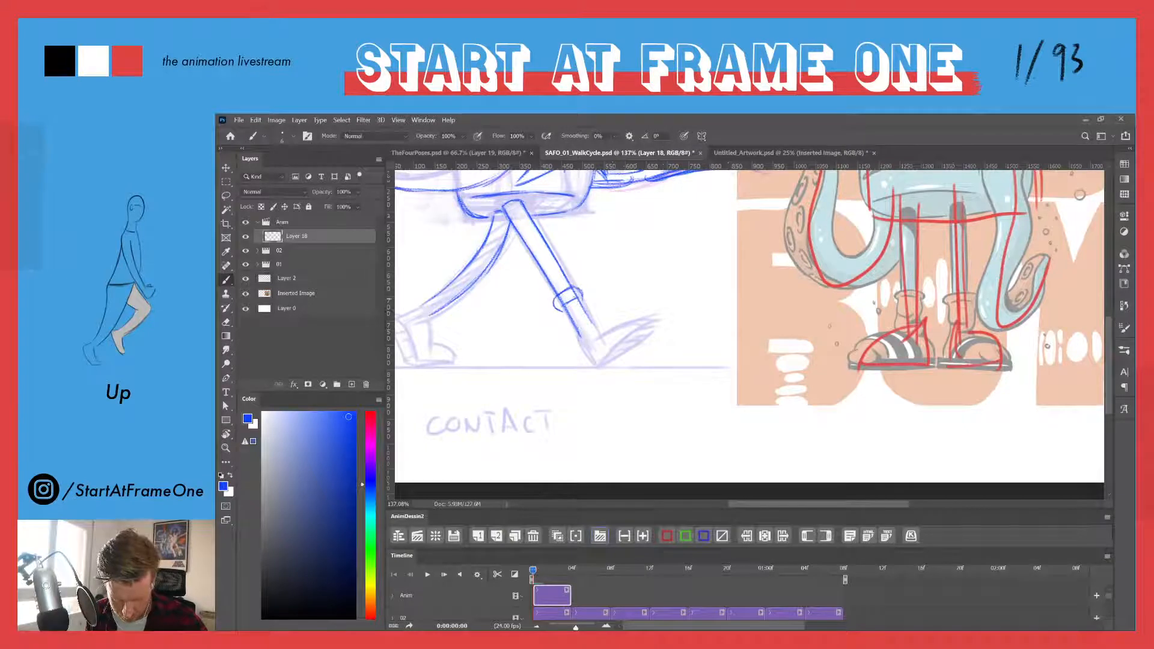
key("e")
mouse_move(571, 310)
left_mouse_down()
mouse_move(578, 339)
mouse_move(580, 319)
mouse_move(591, 324)
mouse_move(569, 316)
mouse_move(568, 296)
left_mouse_up()
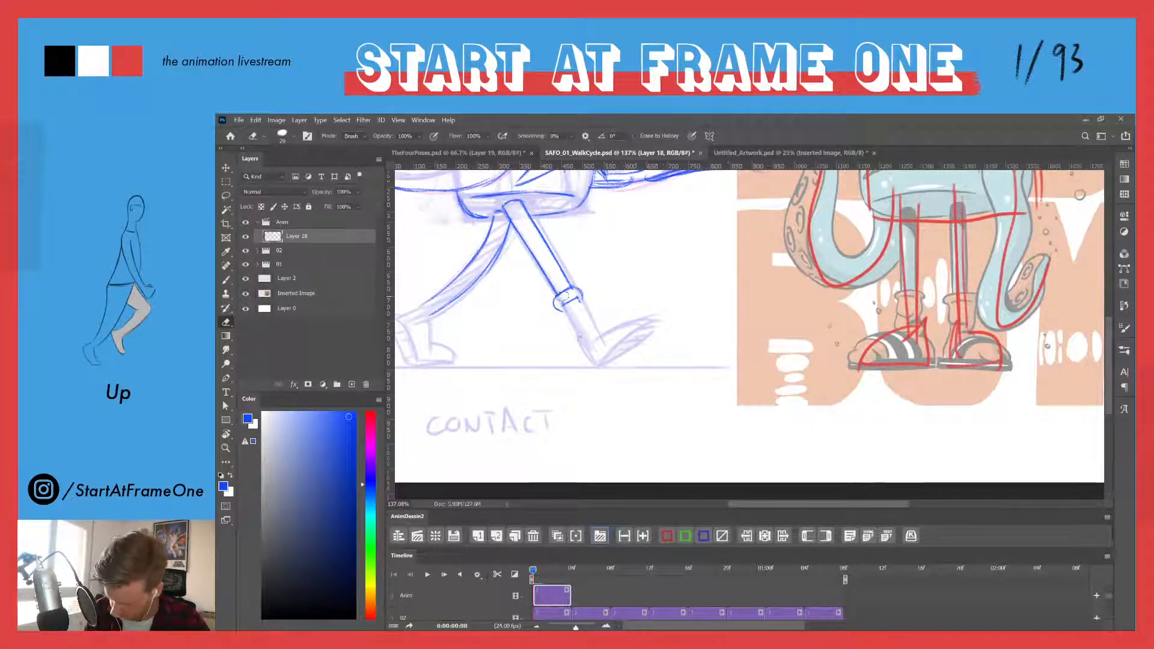
key("b")
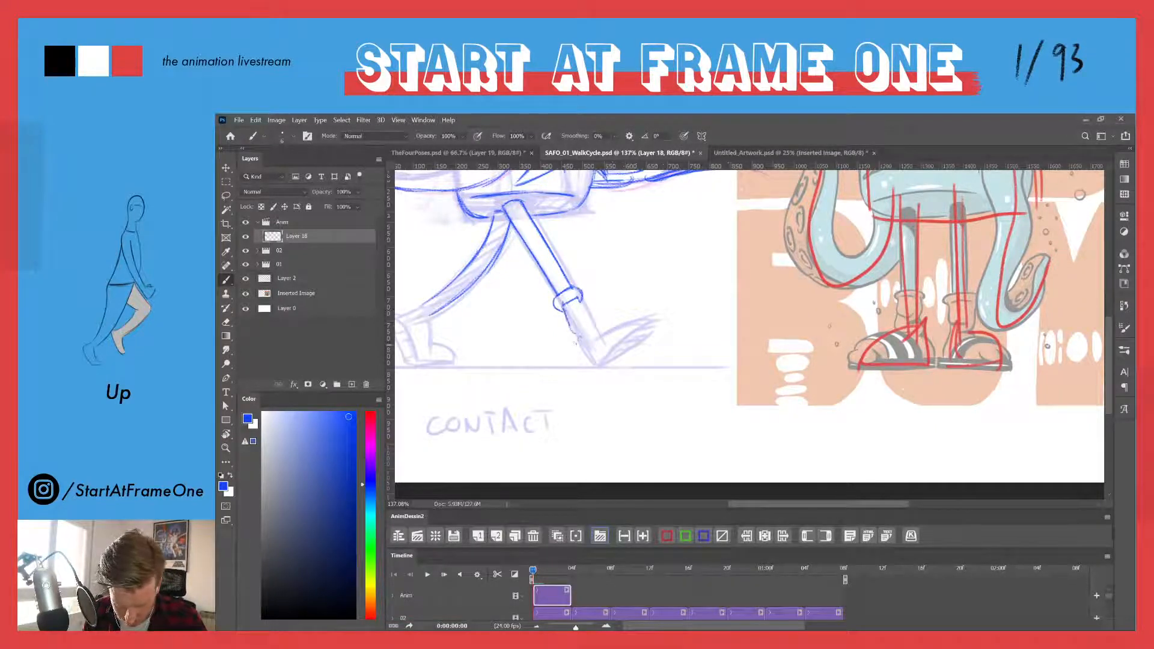
- Outline the front foot's heel and the raised sandal sole, filling the sole's underside with tread lines
mouse_move(575, 322)
left_mouse_down()
mouse_move(594, 368)
mouse_move(649, 317)
left_mouse_up()
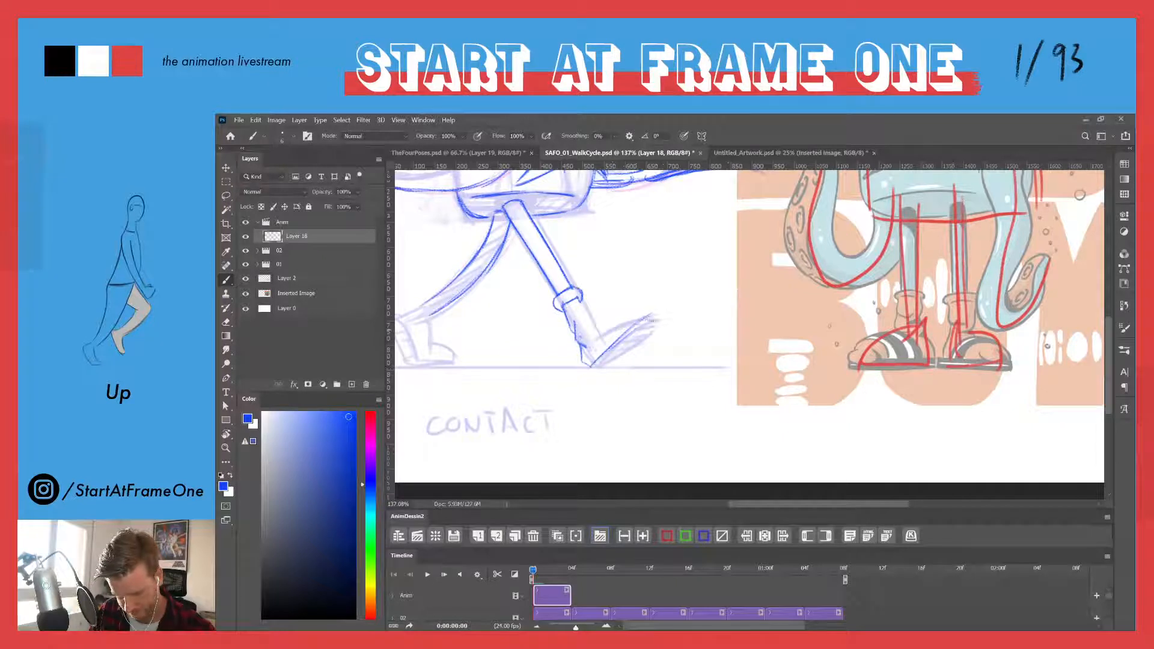
left_click_drag(658, 318, 592, 374)
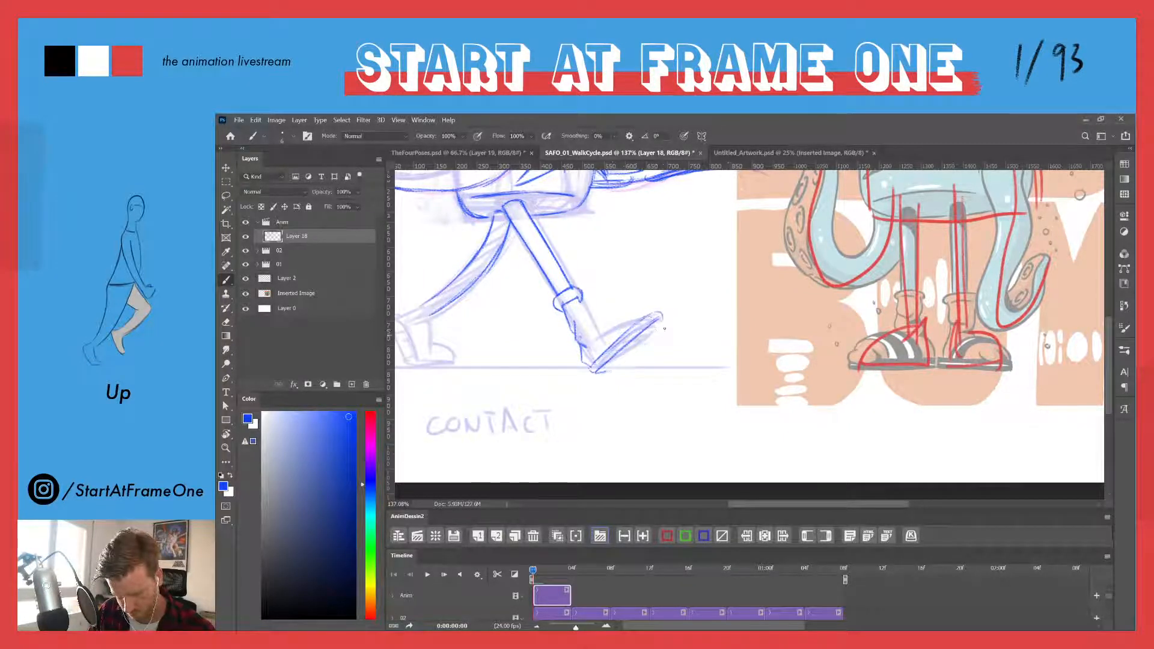
mouse_move(652, 338)
left_mouse_down()
mouse_move(611, 372)
mouse_move(656, 311)
mouse_move(598, 373)
mouse_move(665, 329)
mouse_move(652, 339)
left_mouse_up()
mouse_move(625, 343)
left_mouse_down()
mouse_move(642, 347)
mouse_move(631, 356)
left_mouse_up()
mouse_move(611, 359)
left_mouse_down()
mouse_move(623, 361)
mouse_move(613, 370)
left_mouse_up()
left_click_drag(661, 311, 591, 370)
left_click_drag(660, 311, 597, 366)
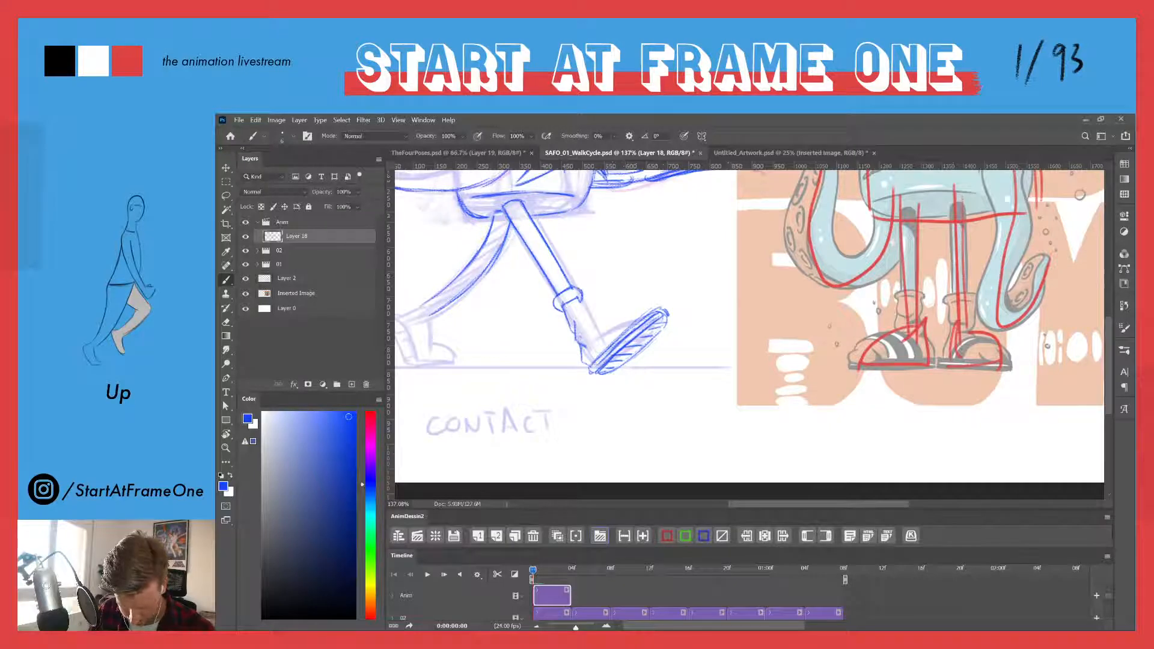
- Draw the top of the front foot with its sandal strap, and add the upturned big toe
left_click_drag(636, 310, 639, 320)
left_click_drag(641, 307, 595, 356)
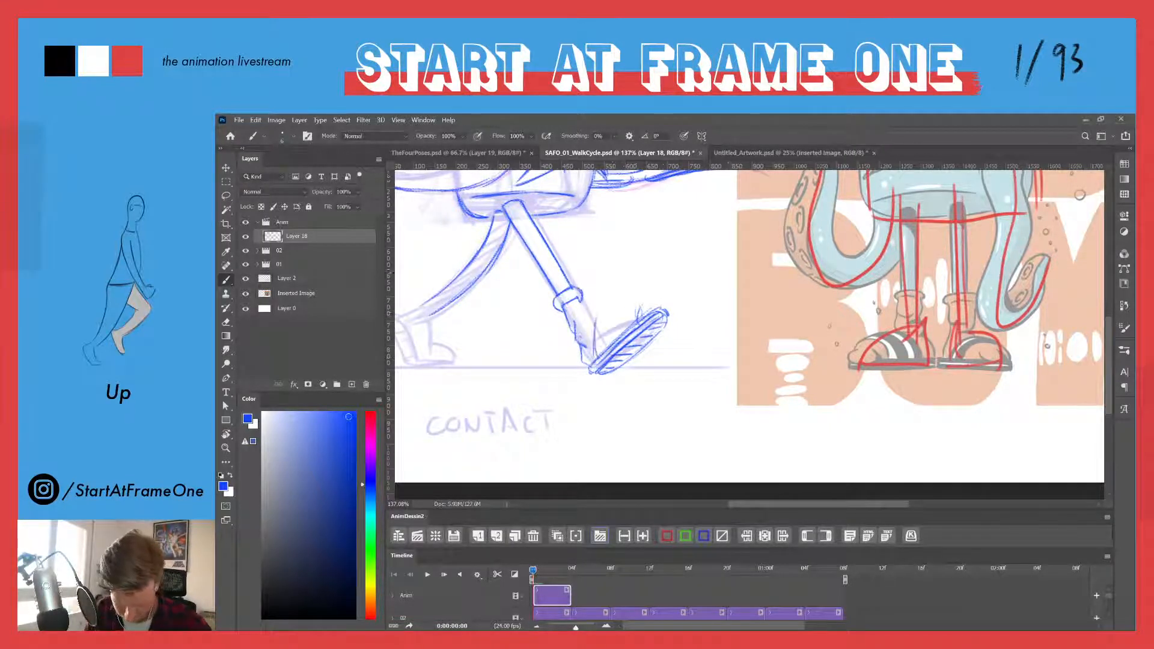
mouse_move(596, 312)
left_mouse_down()
mouse_move(639, 306)
mouse_move(587, 310)
left_mouse_up()
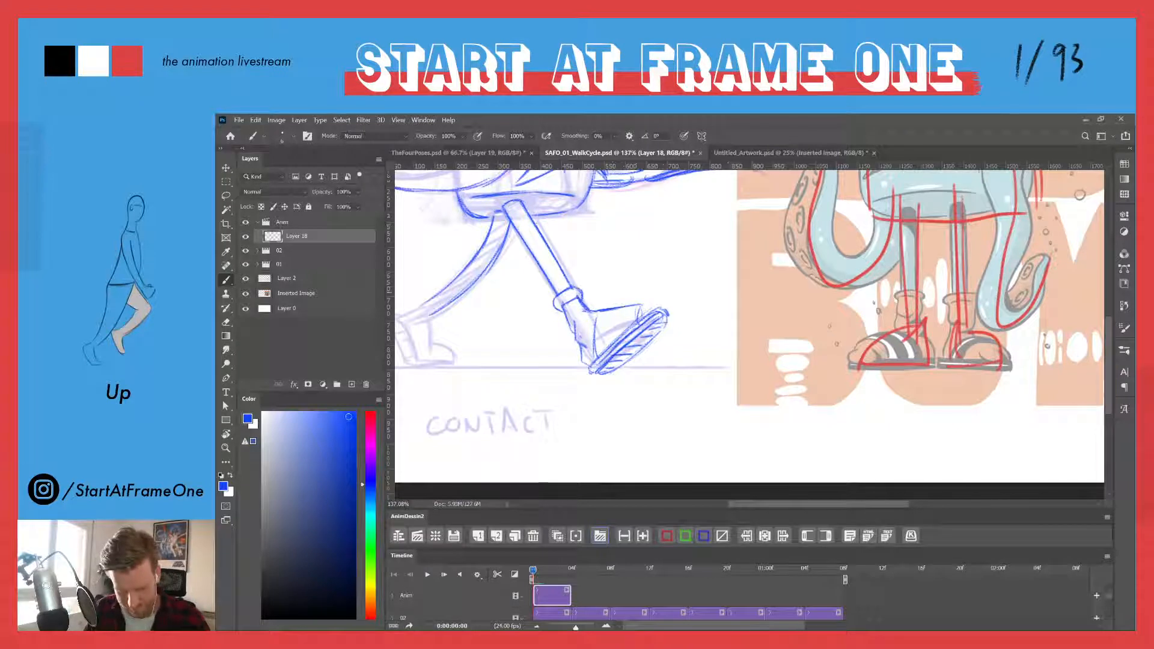
mouse_move(655, 279)
left_mouse_down()
mouse_move(638, 299)
mouse_move(651, 282)
mouse_move(665, 301)
left_mouse_up()
mouse_move(650, 281)
left_mouse_down()
mouse_move(644, 307)
mouse_move(664, 307)
left_mouse_up()
mouse_move(662, 275)
left_mouse_down()
mouse_move(666, 308)
mouse_move(644, 305)
mouse_move(666, 307)
left_mouse_up()
key("z")
left_click_drag(618, 257, 591, 244)
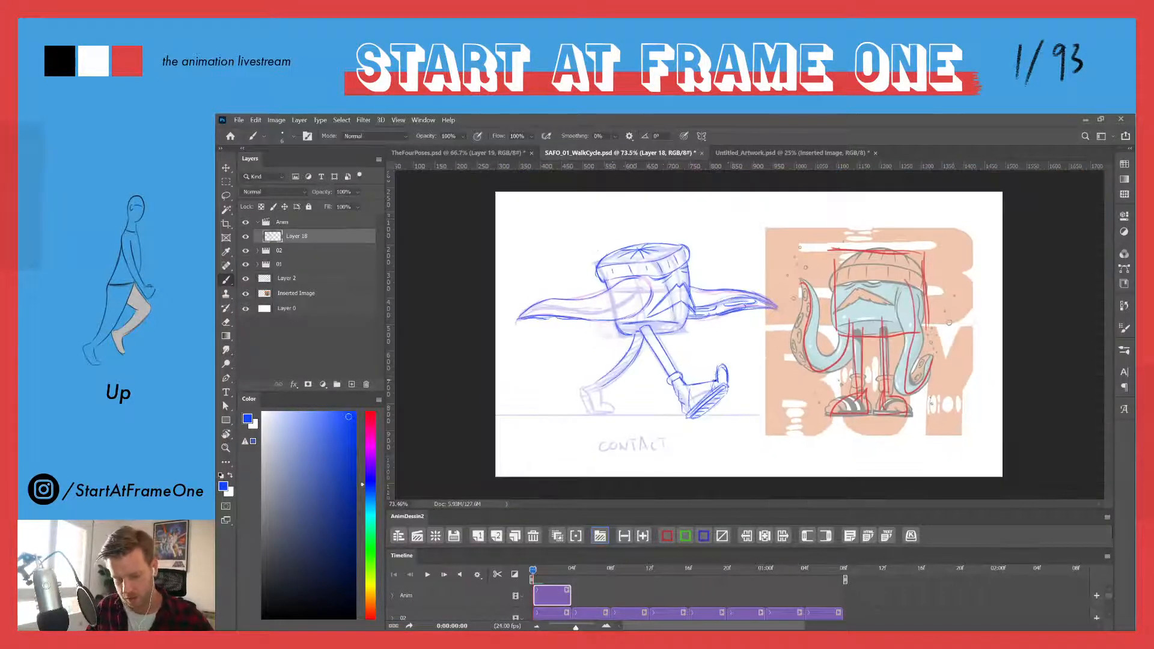
- Add the sandal's strap lines across the top of the front foot
scroll(746, 373, "up", 3)
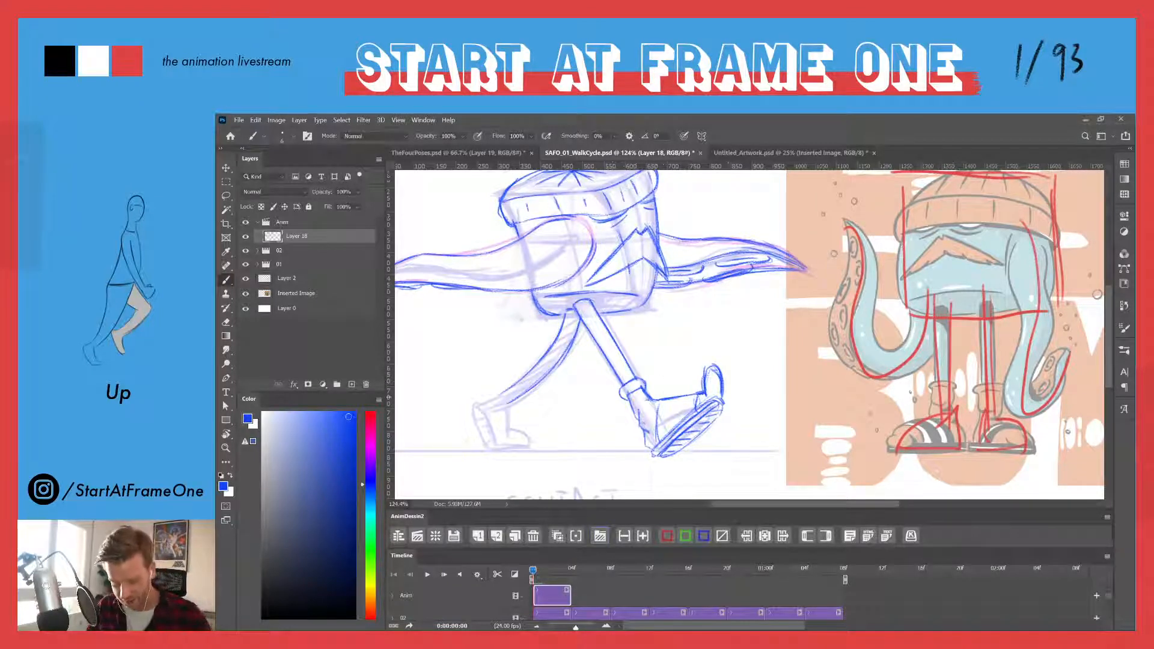
mouse_move(674, 399)
left_mouse_down()
mouse_move(674, 425)
mouse_move(690, 412)
left_mouse_up()
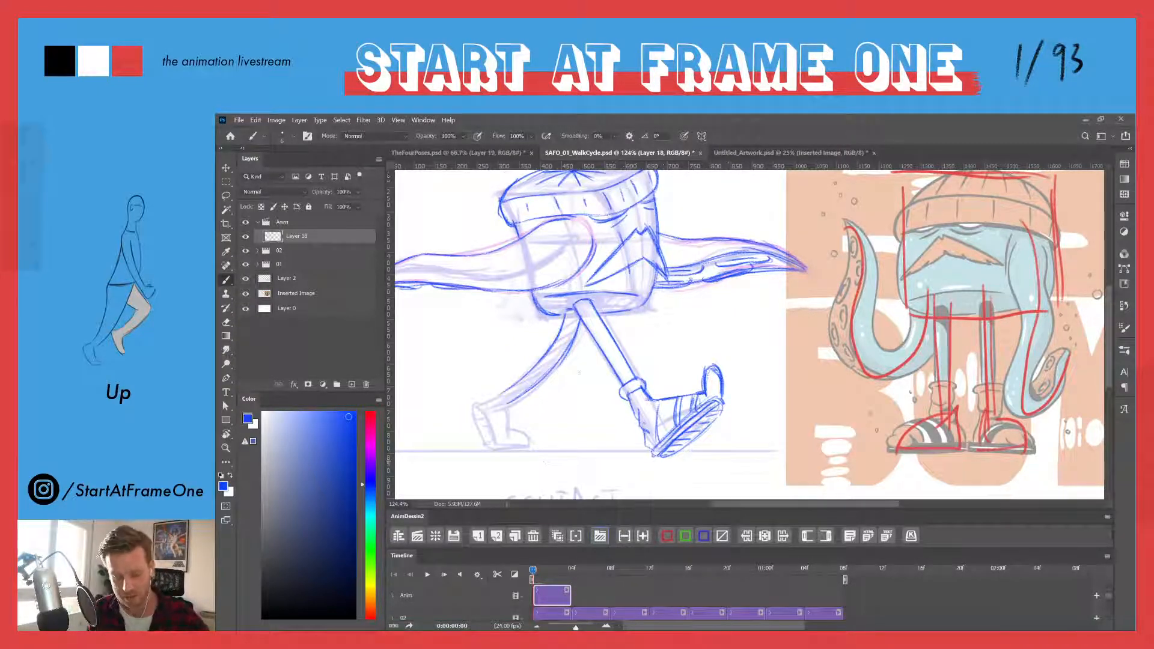
- Draw a rolled sock cuff around the middle of the rear leg and erase the leg lines crossing it
scroll(522, 392, "up", 2)
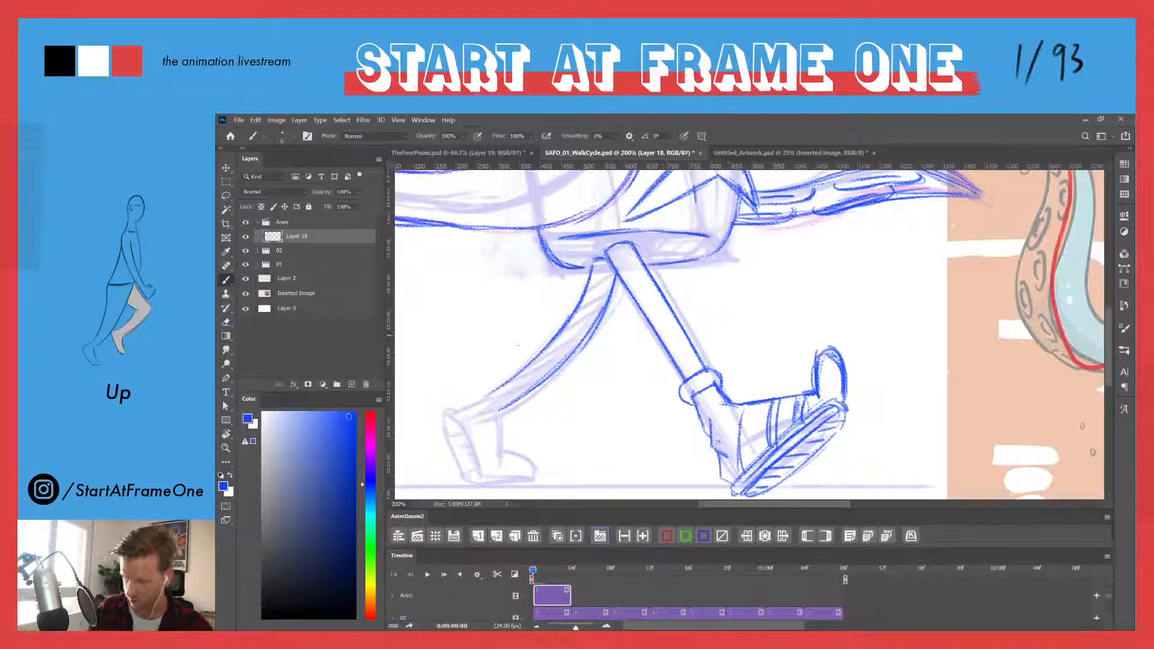
mouse_move(541, 352)
left_mouse_down()
mouse_move(556, 374)
mouse_move(565, 359)
mouse_move(544, 349)
left_mouse_up()
left_click_drag(523, 339, 537, 362)
left_click_drag(559, 347, 568, 382)
key("e")
mouse_move(540, 342)
left_mouse_down()
mouse_move(568, 374)
mouse_move(541, 354)
left_mouse_up()
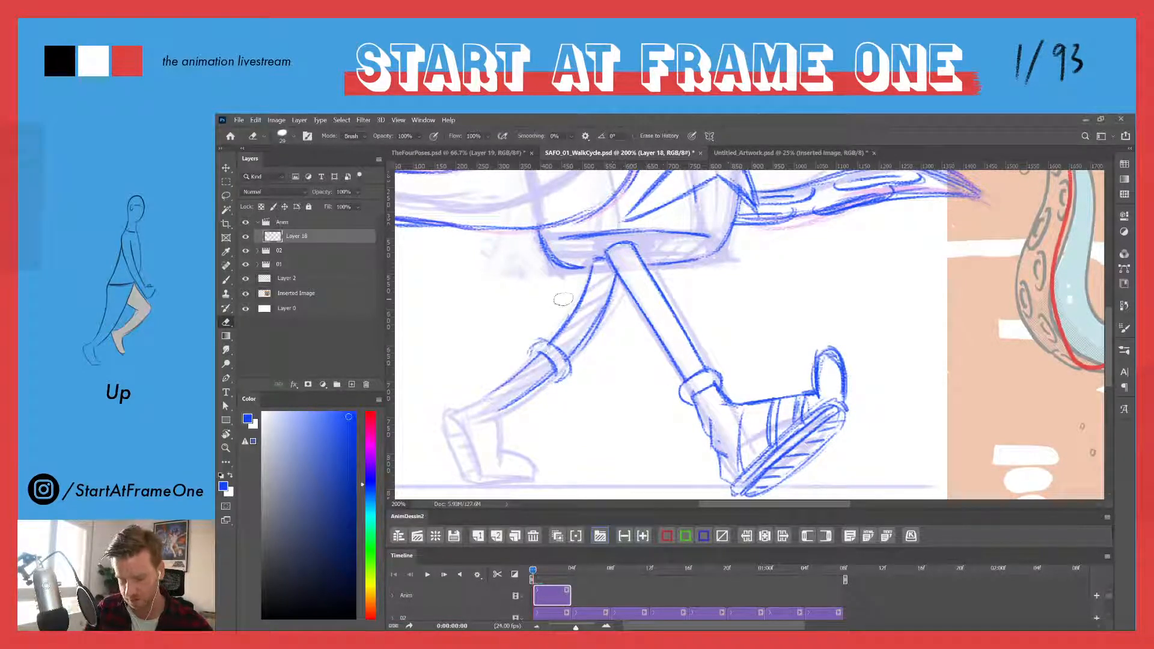
key("b")
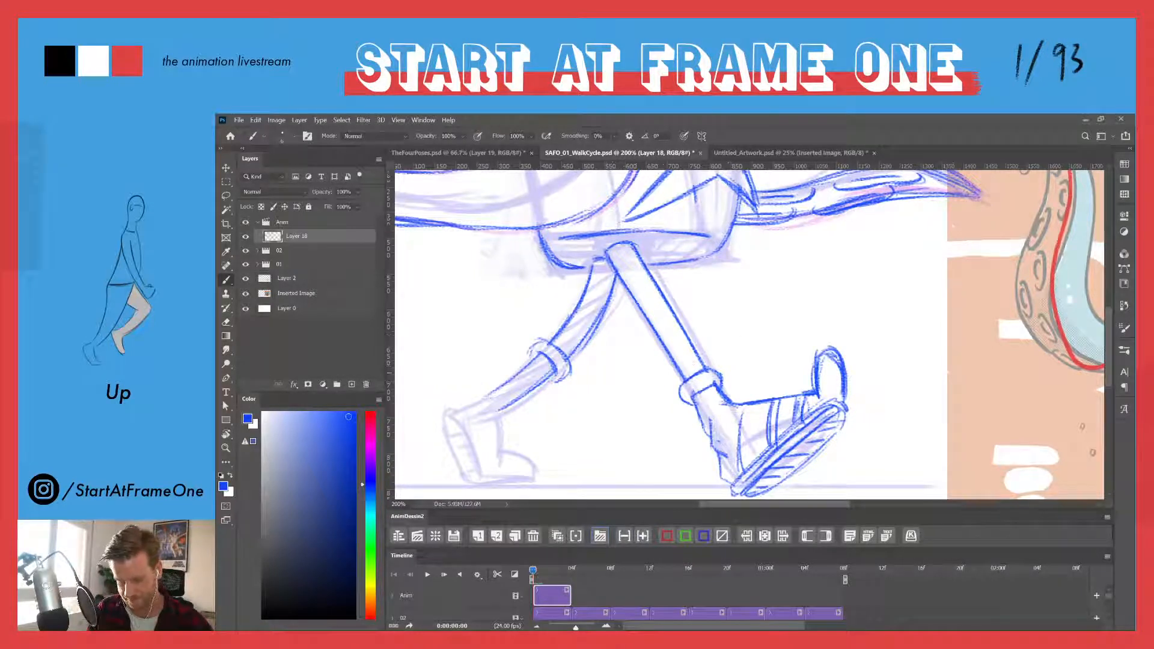
- Erase the front leg's sock cuff, redraw it higher up the shin, and extend the ankle lines up to it
key("e")
mouse_move(700, 385)
left_mouse_down()
mouse_move(721, 376)
mouse_move(683, 396)
mouse_move(697, 354)
mouse_move(710, 361)
mouse_move(661, 367)
mouse_move(678, 379)
mouse_move(679, 346)
mouse_move(663, 367)
left_mouse_up()
key("b")
key("e")
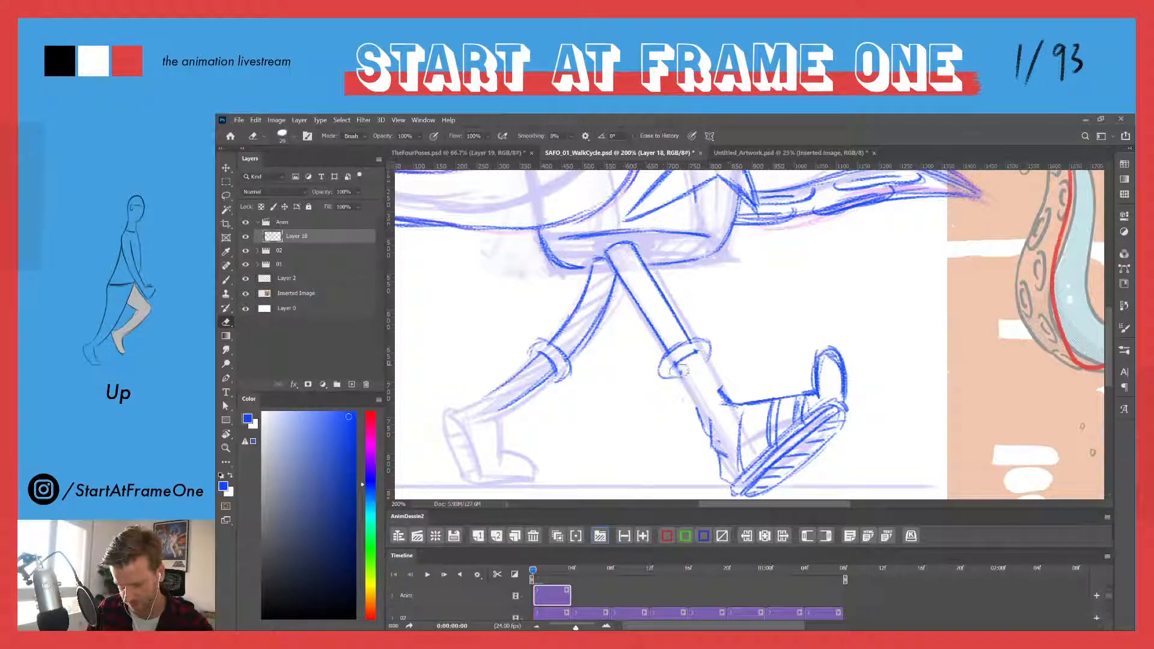
key("b")
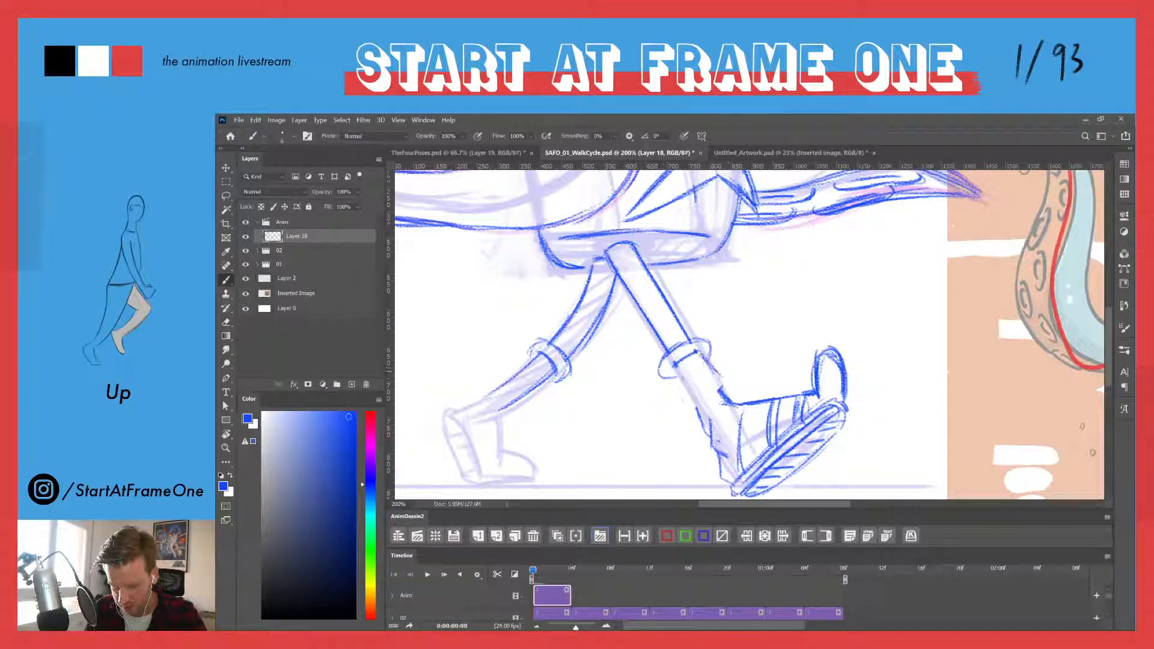
left_click_drag(719, 376, 744, 402)
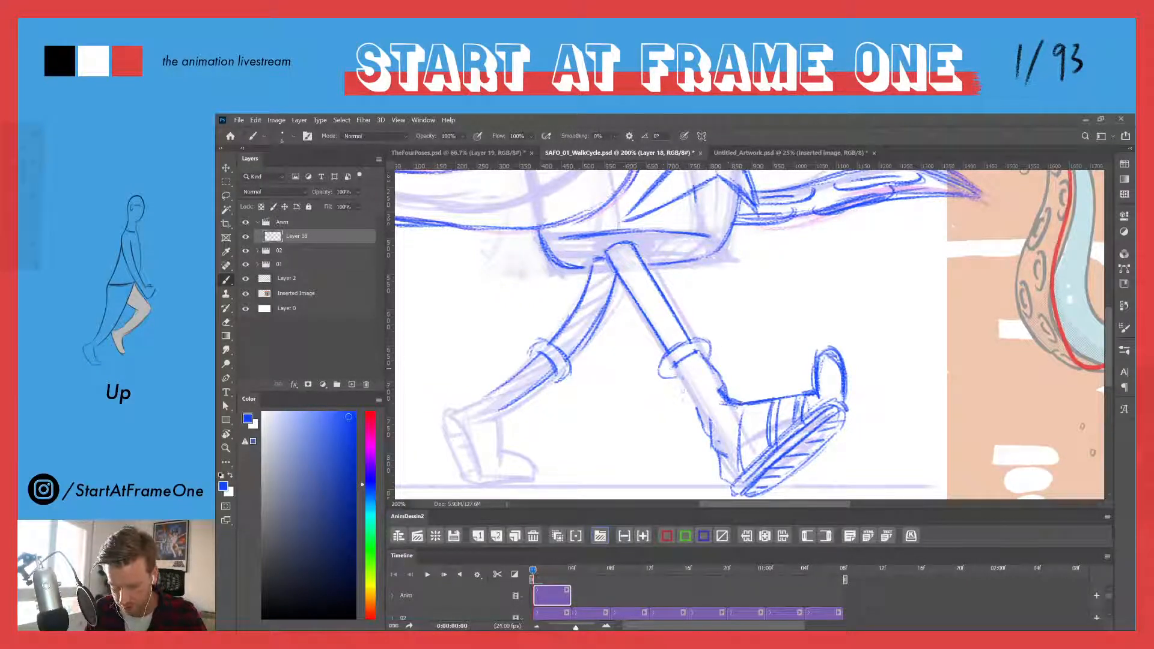
left_click_drag(676, 376, 696, 414)
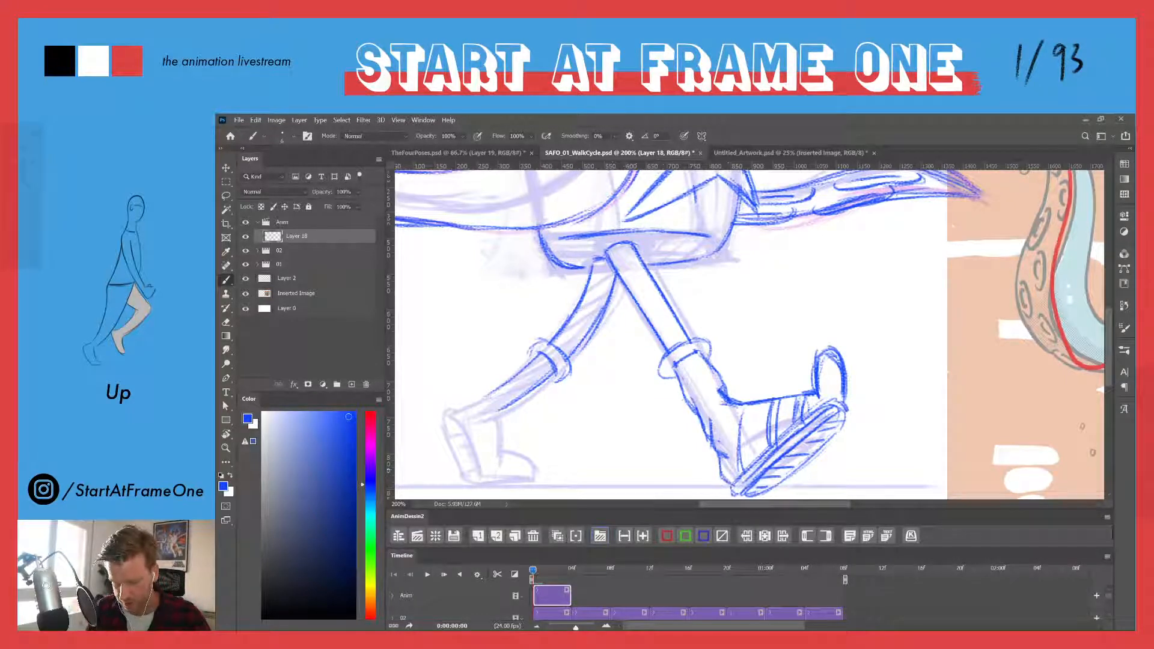
- Darken the front sandal's sole outline and refine the front foot's ankle and heel contours with brush and eraser
mouse_move(739, 491)
left_mouse_down()
mouse_move(764, 490)
mouse_move(759, 459)
mouse_move(744, 493)
left_mouse_up()
mouse_move(844, 414)
left_mouse_down()
mouse_move(833, 437)
mouse_move(839, 400)
mouse_move(844, 412)
left_mouse_up()
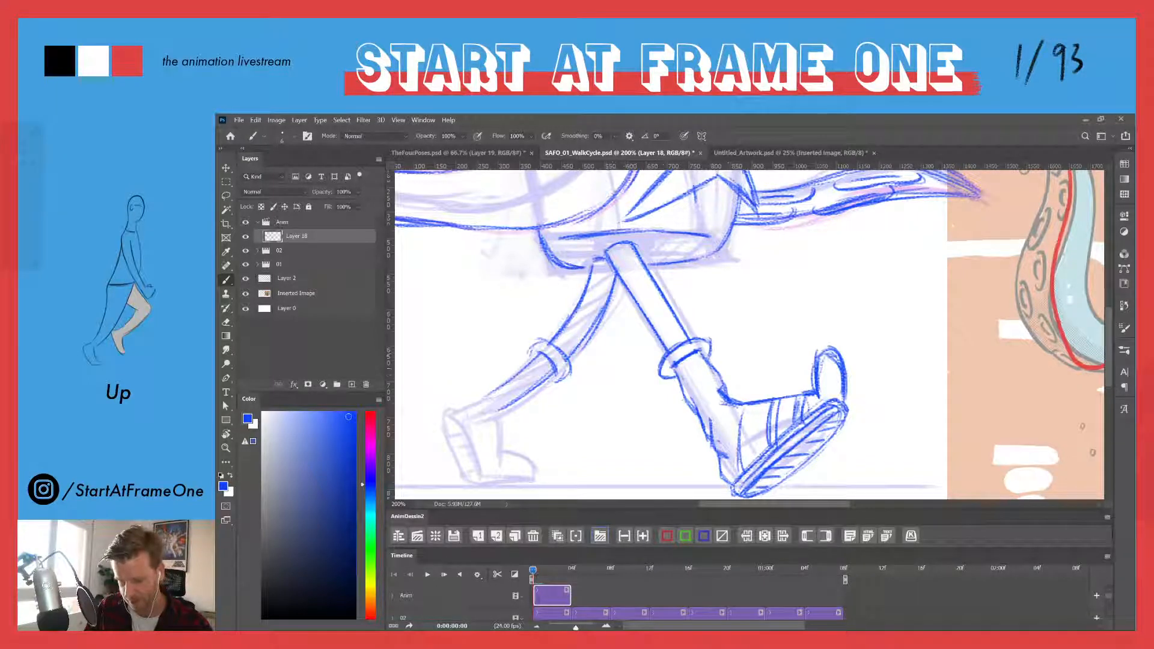
key("e")
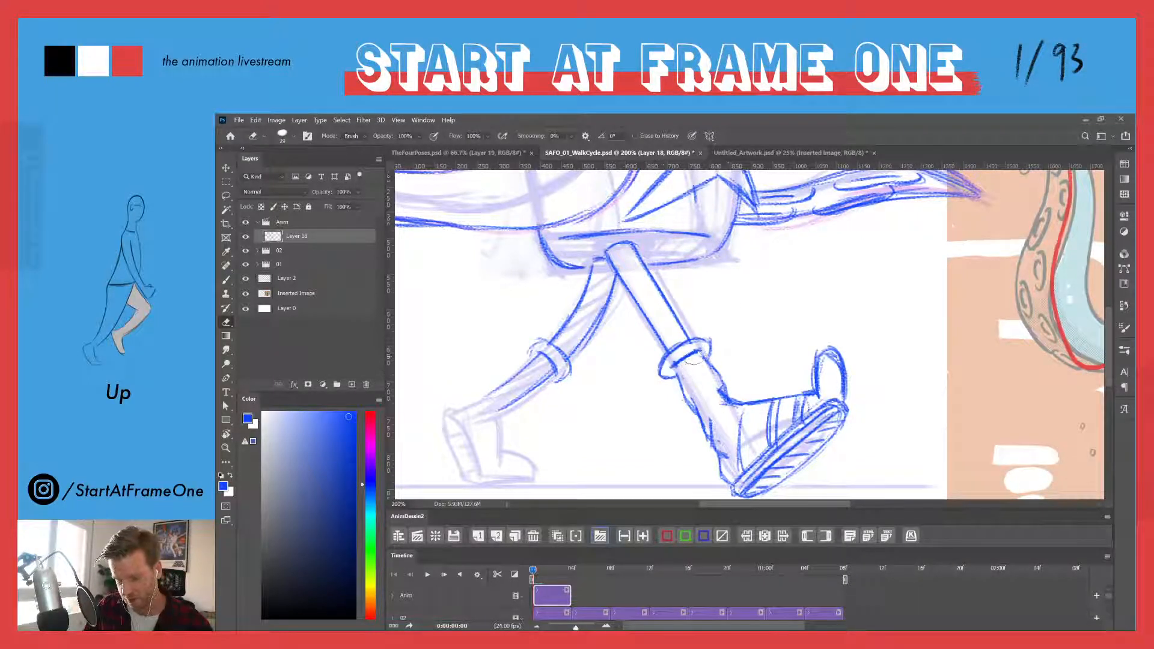
key("b")
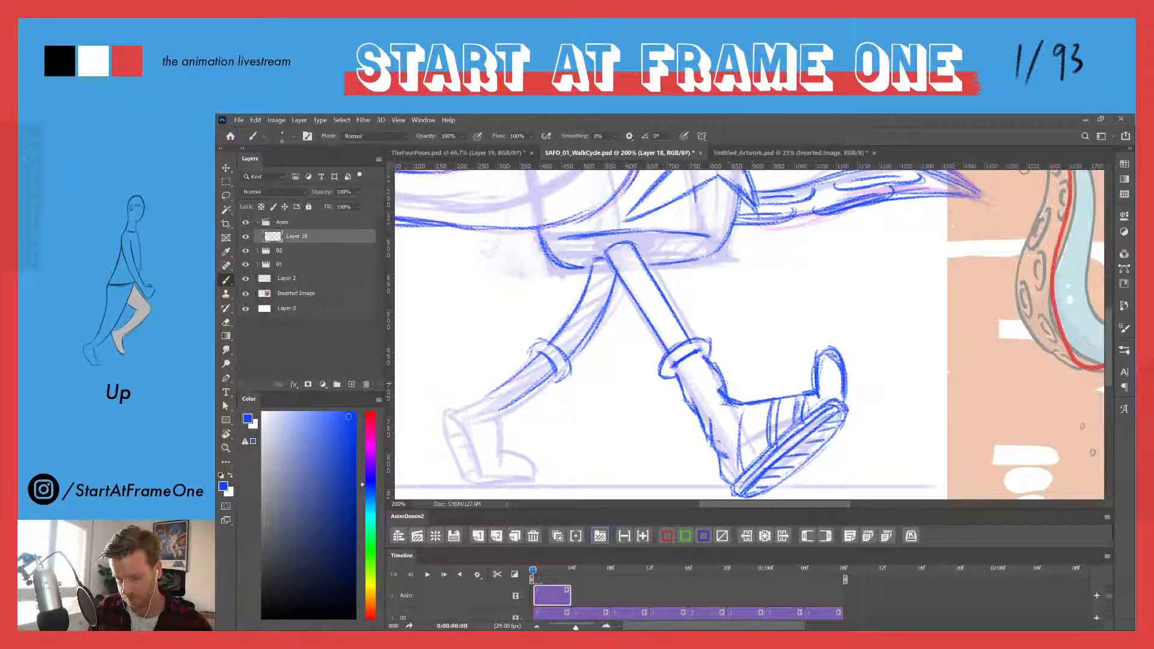
mouse_move(726, 385)
left_mouse_down()
mouse_move(745, 424)
mouse_move(741, 452)
left_mouse_up()
left_click_drag(736, 405, 741, 456)
key("e")
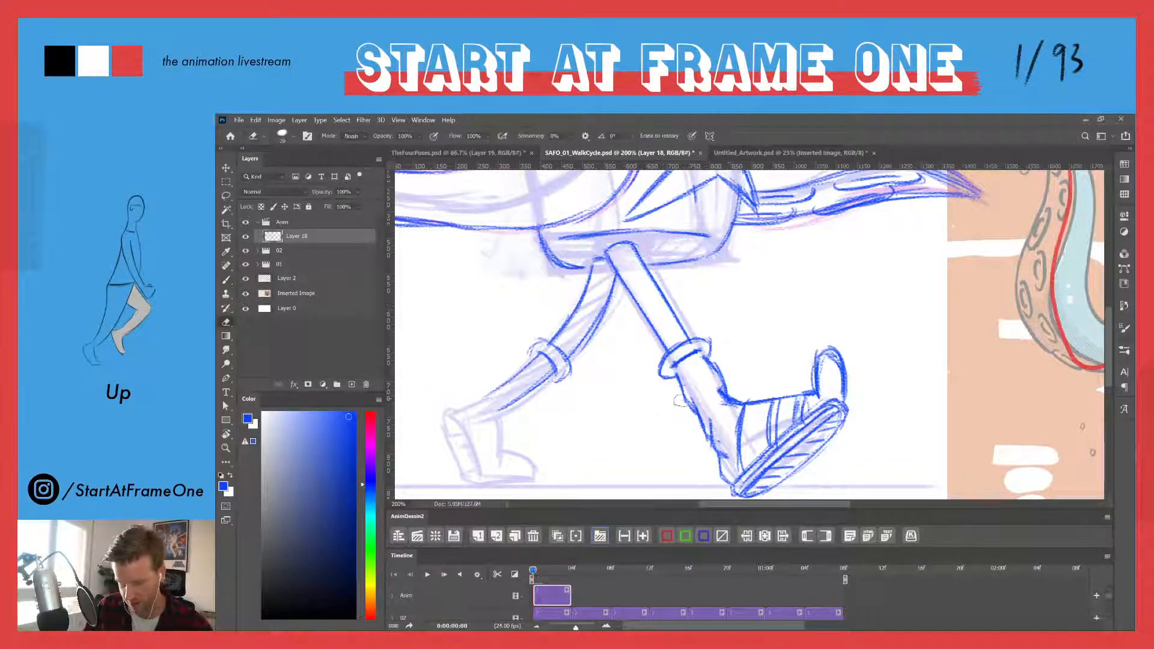
mouse_move(678, 385)
left_mouse_down()
mouse_move(687, 421)
mouse_move(684, 388)
mouse_move(730, 460)
left_mouse_up()
key("b")
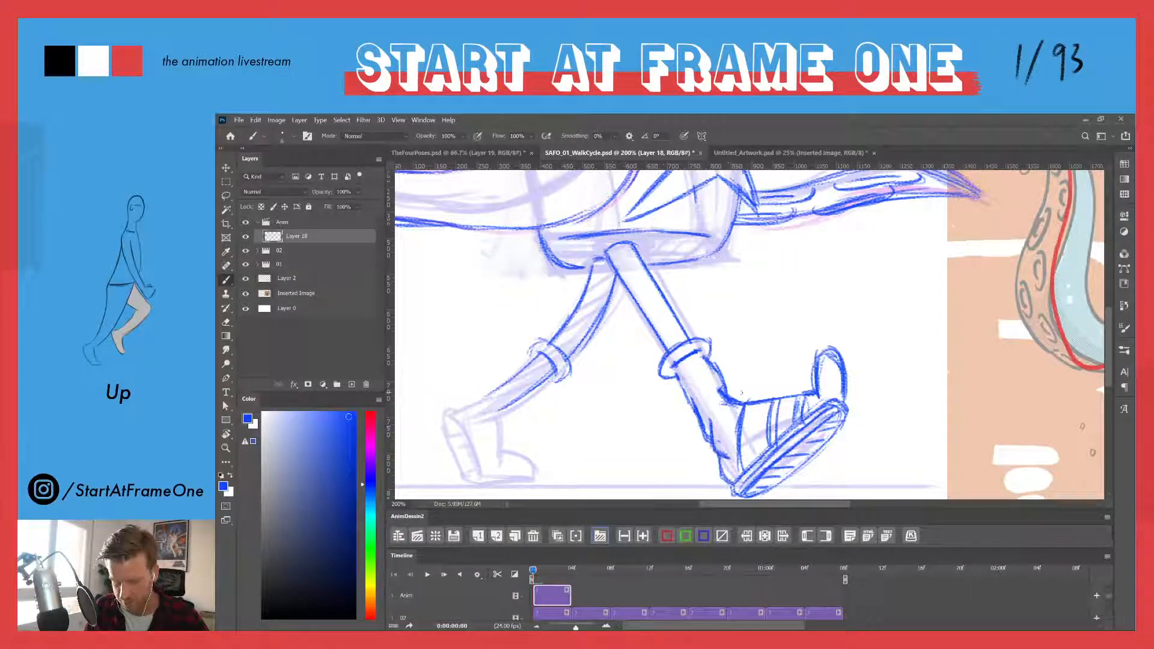
- Draw the rear leg's lower calf and ankle lines from the sock cuff down to the raised heel
left_click_drag(496, 367, 562, 307)
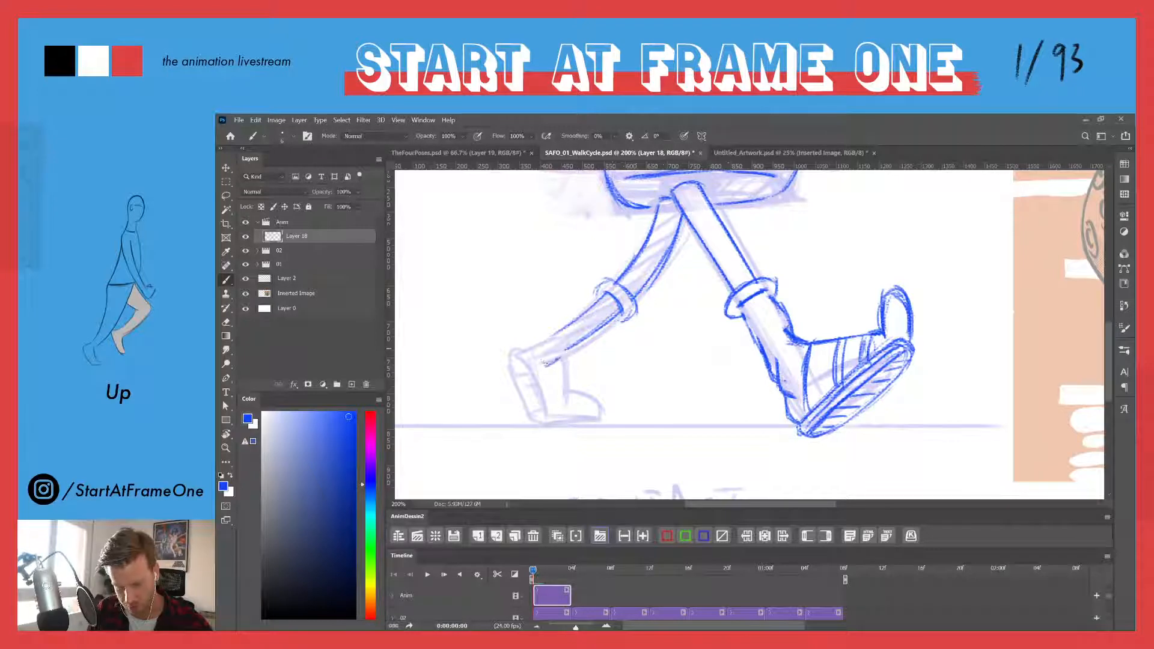
mouse_move(552, 361)
left_mouse_down()
mouse_move(568, 343)
mouse_move(508, 350)
left_mouse_up()
mouse_move(588, 308)
left_mouse_down()
mouse_move(570, 323)
mouse_move(582, 306)
mouse_move(573, 312)
left_mouse_up()
left_click_drag(591, 301, 543, 338)
left_click_drag(576, 311, 548, 333)
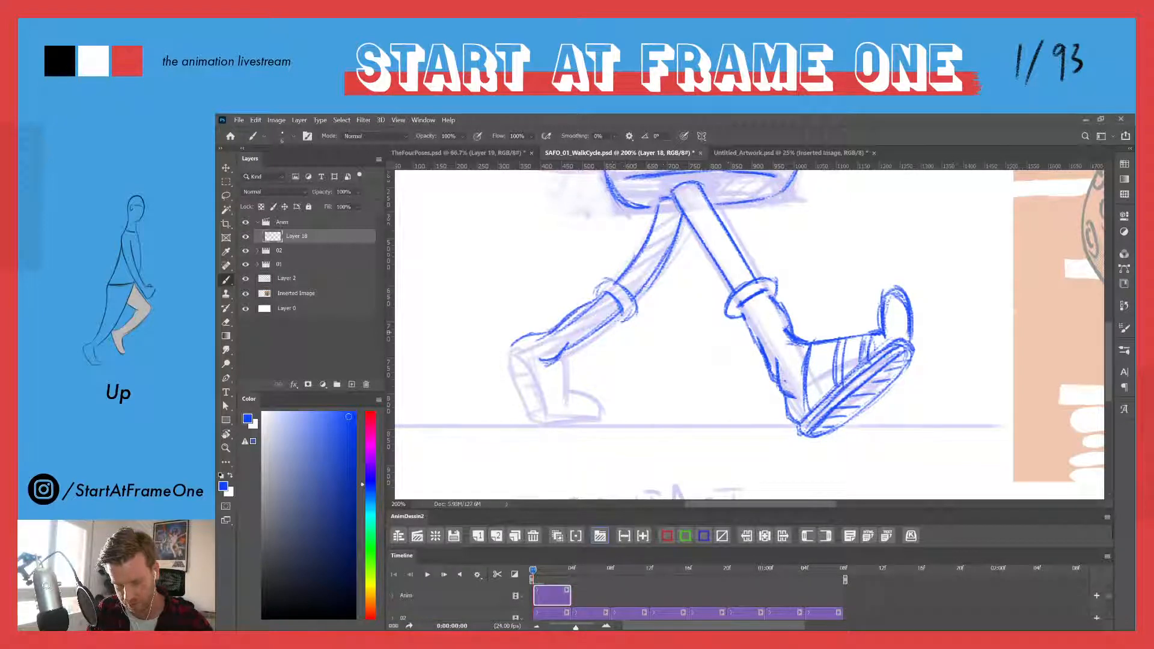
key("e")
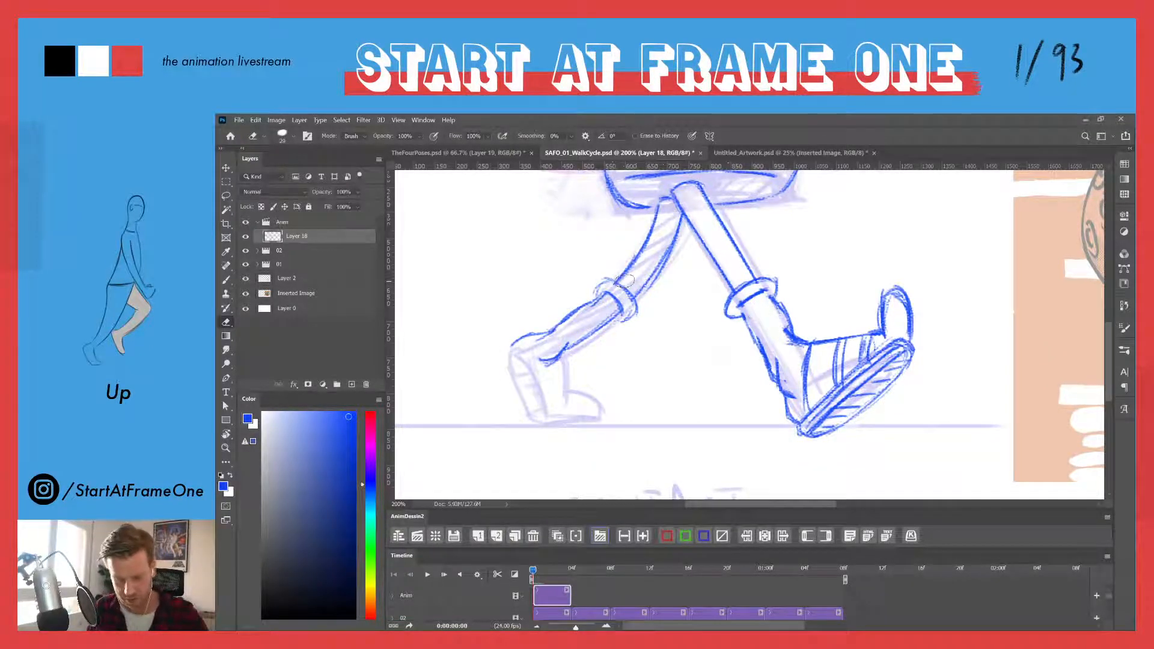
key("b")
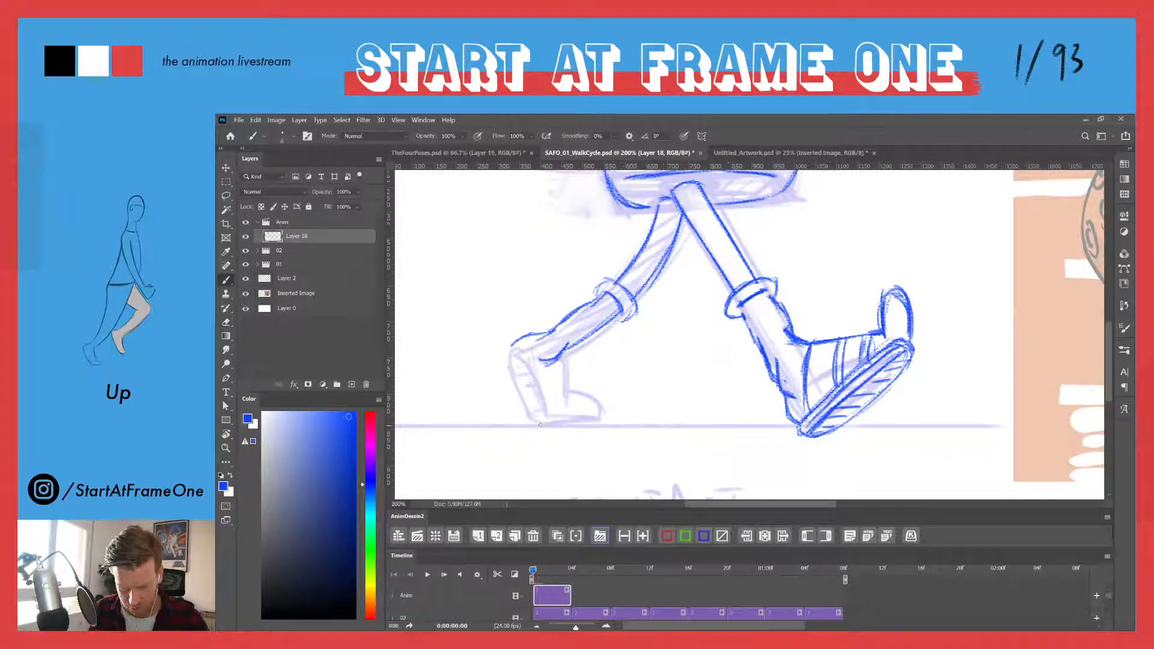
- Outline the raised heel section of the rear sandal's sole and fill its underside with tread lines
left_click_drag(517, 366, 508, 344)
mouse_move(535, 407)
left_mouse_down()
mouse_move(512, 347)
mouse_move(513, 418)
mouse_move(494, 341)
mouse_move(544, 420)
left_mouse_up()
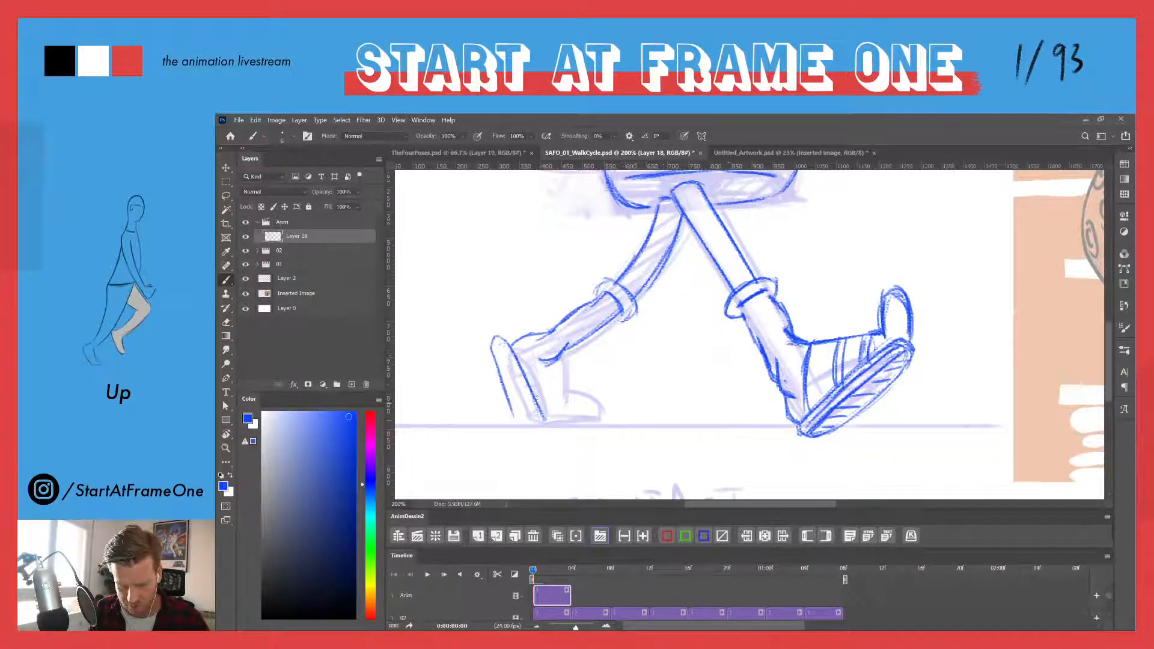
mouse_move(513, 375)
left_mouse_down()
mouse_move(534, 422)
mouse_move(494, 347)
mouse_move(517, 422)
mouse_move(496, 360)
left_mouse_up()
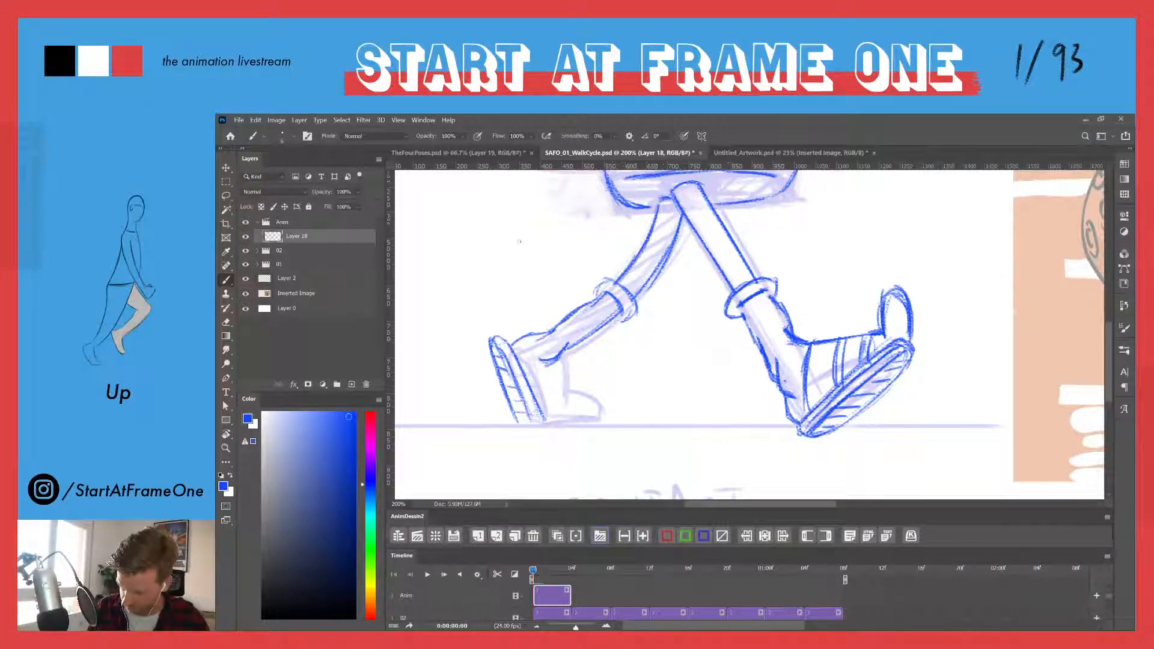
- Extend the rear sandal's sole flat along the ground line under the toes and reinforce its upper edge
mouse_move(485, 340)
left_mouse_down()
mouse_move(521, 357)
mouse_move(543, 424)
mouse_move(492, 331)
mouse_move(526, 425)
mouse_move(593, 410)
left_mouse_up()
mouse_move(587, 411)
left_mouse_down()
mouse_move(540, 413)
mouse_move(594, 424)
mouse_move(593, 406)
left_mouse_up()
mouse_move(582, 406)
left_mouse_down()
mouse_move(538, 414)
mouse_move(535, 405)
left_mouse_up()
key("e")
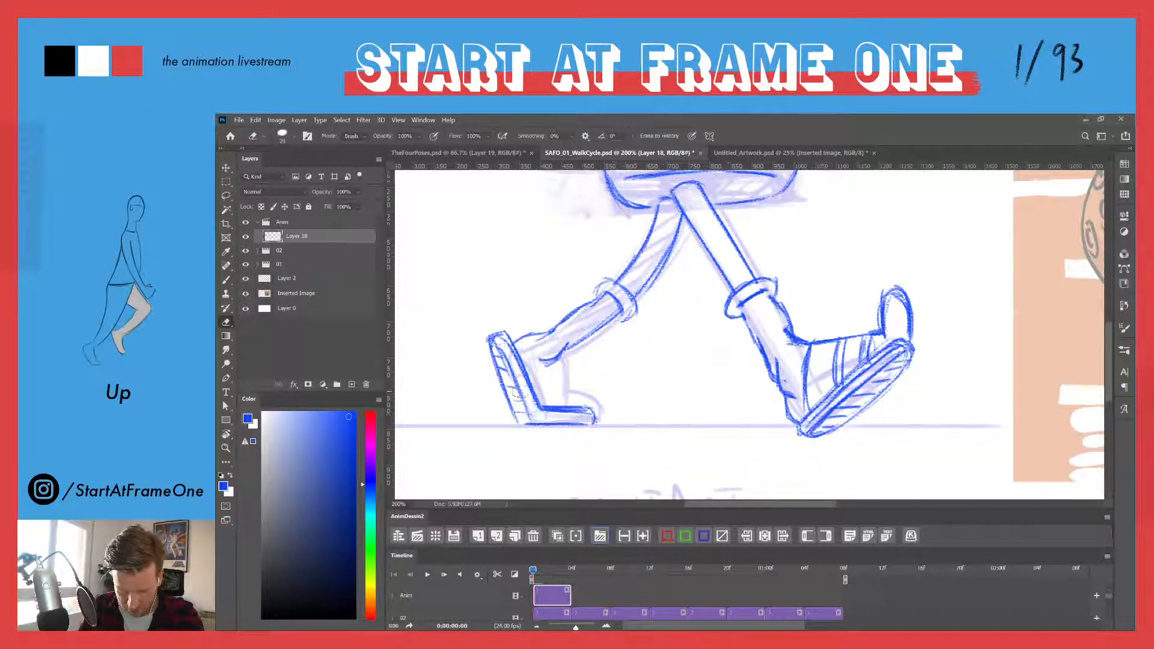
key("b")
mouse_move(505, 345)
left_mouse_down()
mouse_move(542, 419)
mouse_move(589, 416)
left_mouse_up()
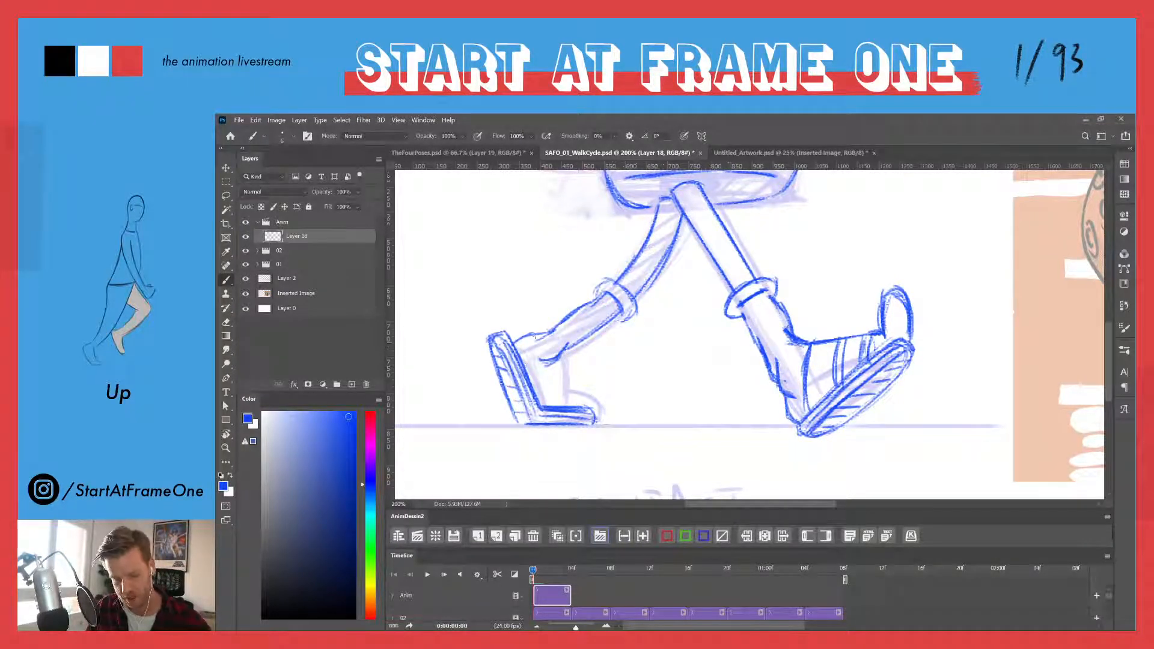
- Redraw the back of the rear calf down to the heel, and draw the foot's instep and rounded big toe
left_click_drag(510, 332, 549, 325)
mouse_move(600, 290)
left_mouse_down()
mouse_move(529, 334)
mouse_move(554, 340)
left_mouse_up()
key("e")
key("b")
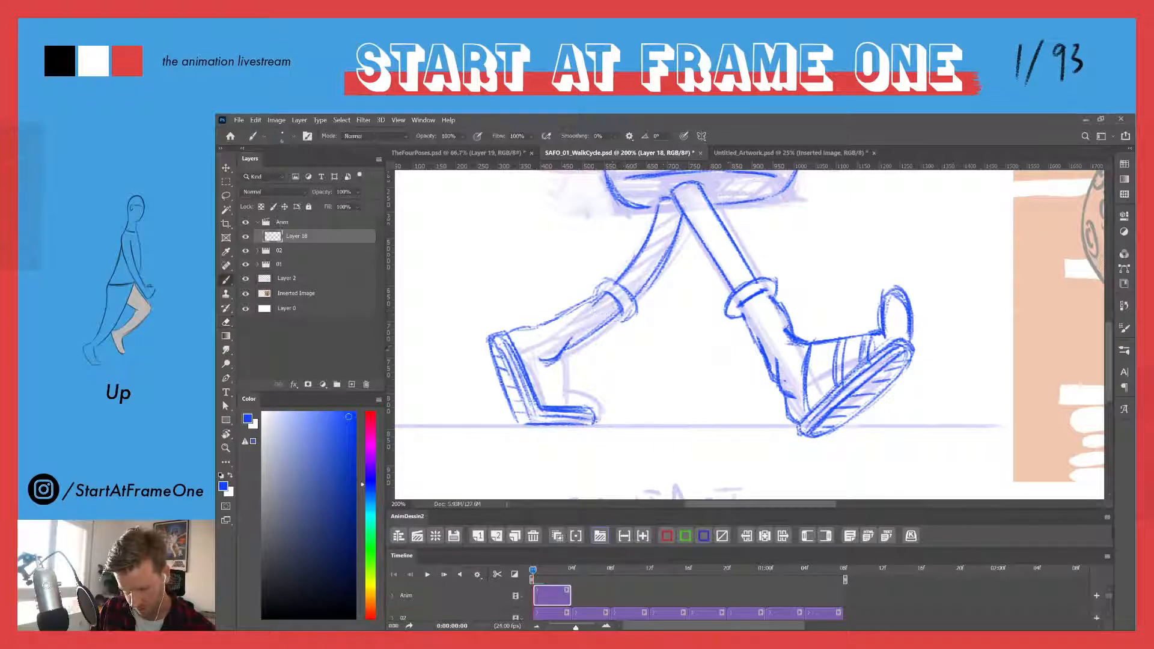
mouse_move(572, 355)
left_mouse_down()
mouse_move(566, 399)
mouse_move(550, 405)
mouse_move(566, 393)
mouse_move(546, 404)
left_mouse_up()
left_click_drag(551, 361, 527, 369)
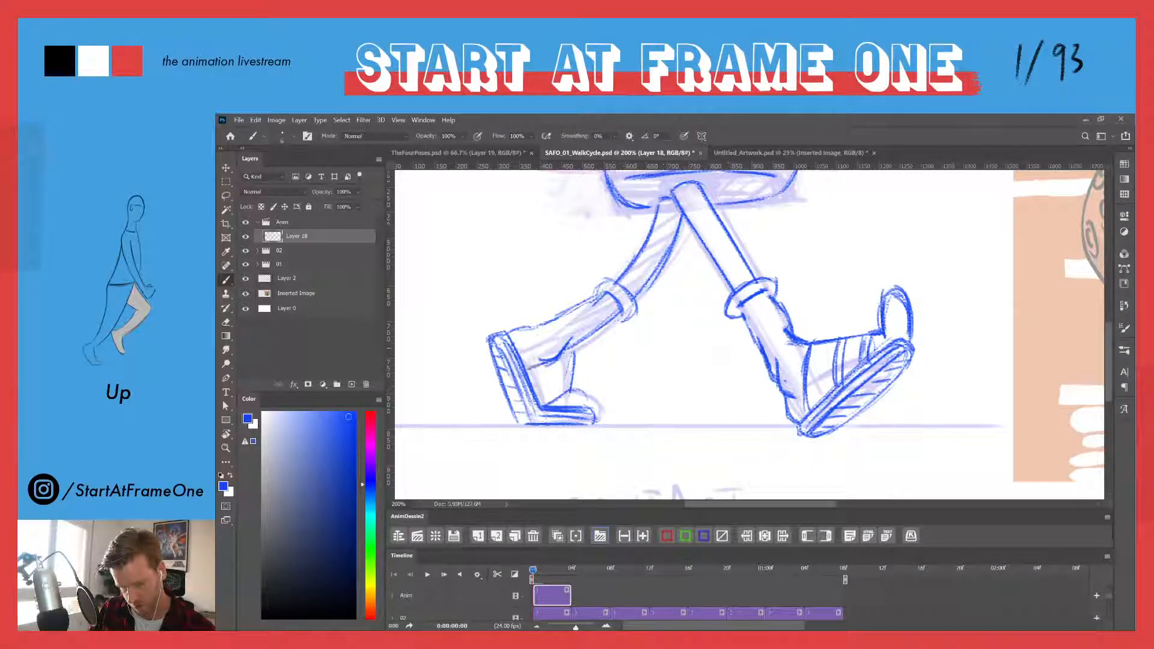
mouse_move(543, 410)
left_mouse_down()
mouse_move(591, 404)
mouse_move(602, 421)
mouse_move(581, 386)
left_mouse_up()
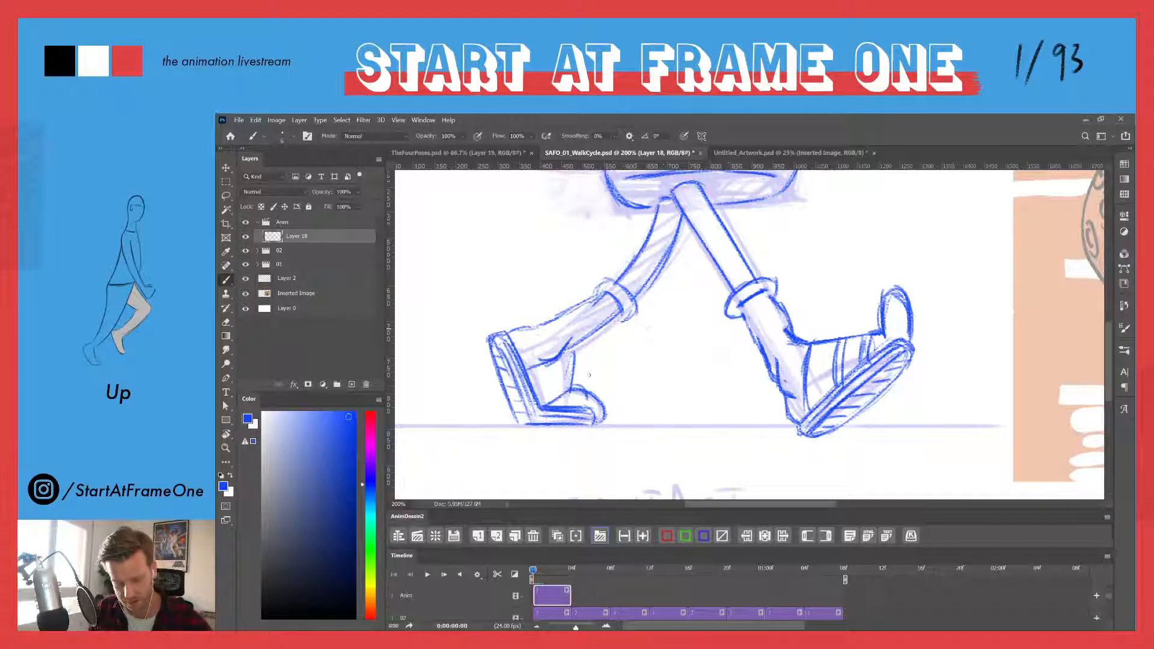
mouse_move(551, 404)
left_mouse_down()
mouse_move(568, 396)
mouse_move(572, 367)
mouse_move(556, 400)
mouse_move(540, 388)
mouse_move(538, 397)
mouse_move(562, 408)
left_mouse_up()
- Add the sandal's strap lines across the rear foot
key("e")
key("b")
left_click_drag(575, 370, 554, 411)
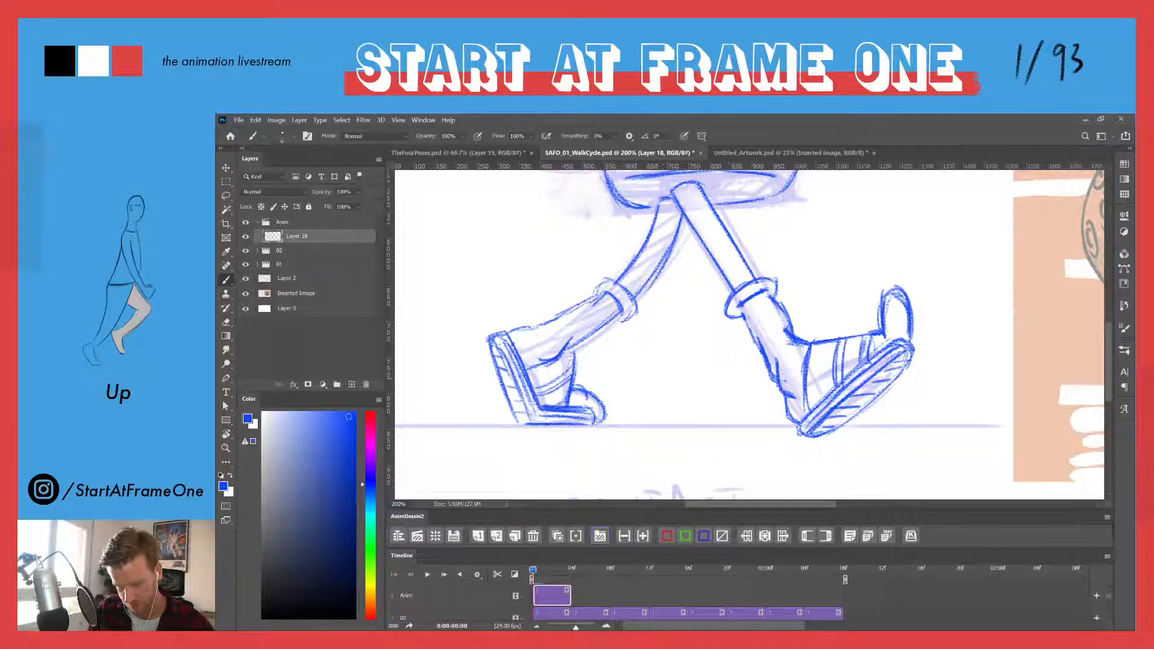
left_click_drag(573, 363, 542, 394)
key("ctrl+space")
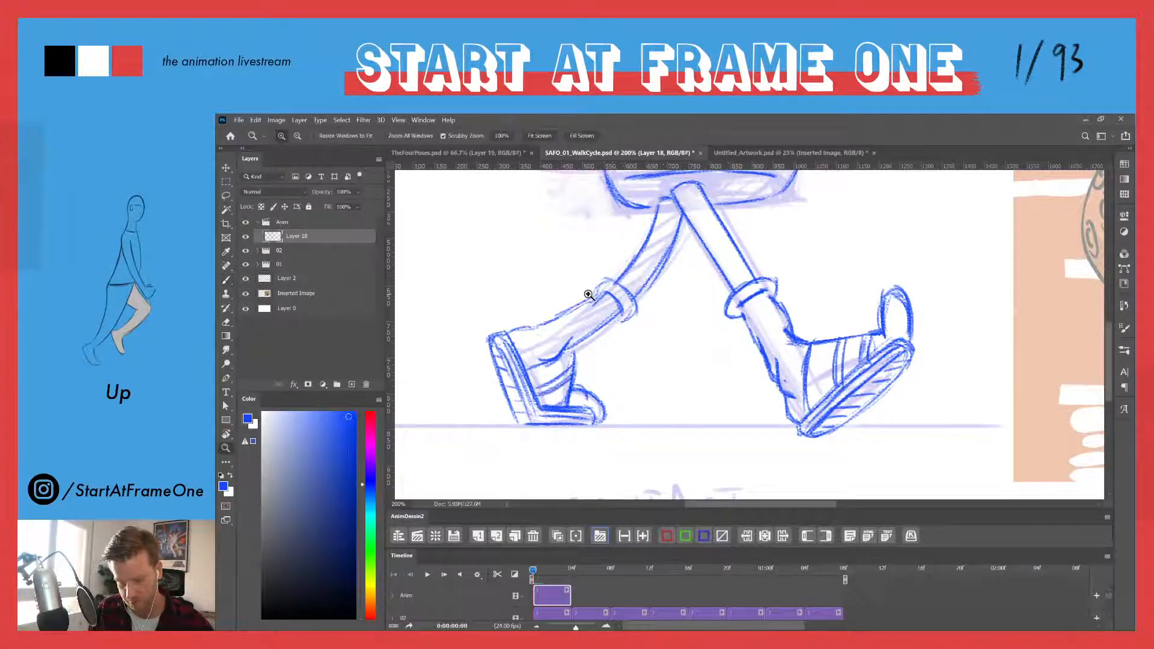
left_click_drag(591, 294, 555, 285)
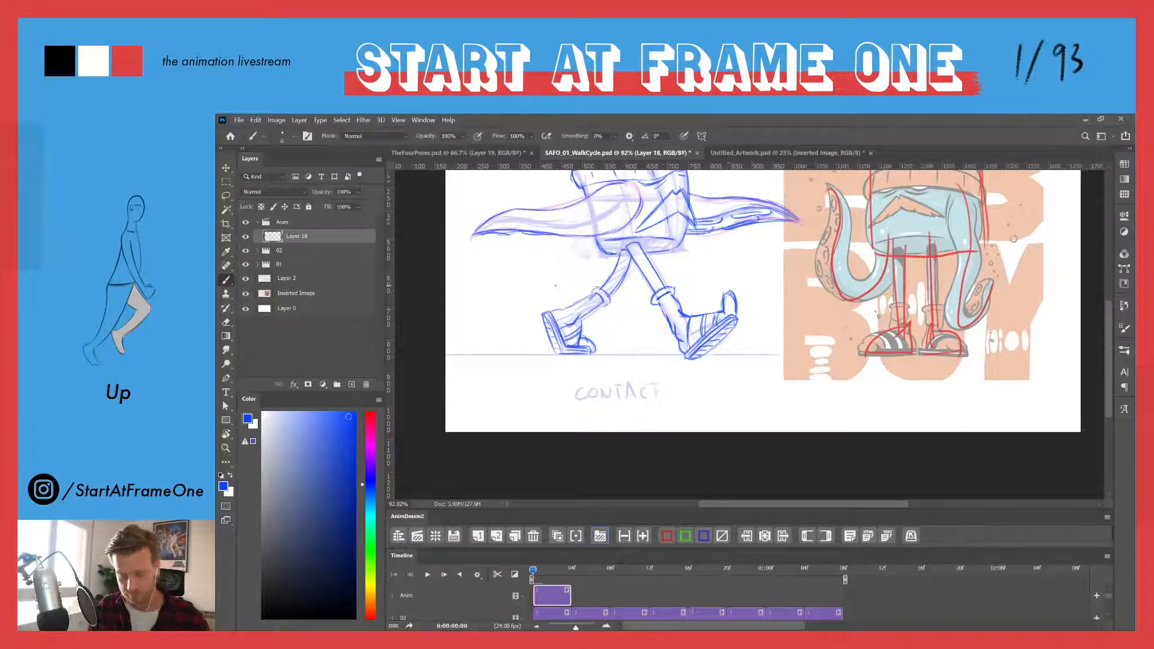
- Strengthen the rear leg's calf and ankle outlines between the sock cuff and the sandal
key("z")
left_click_drag(581, 267, 677, 313)
key("b")
mouse_move(608, 339)
left_mouse_down()
mouse_move(528, 375)
mouse_move(552, 366)
mouse_move(595, 385)
mouse_move(579, 394)
left_mouse_up()
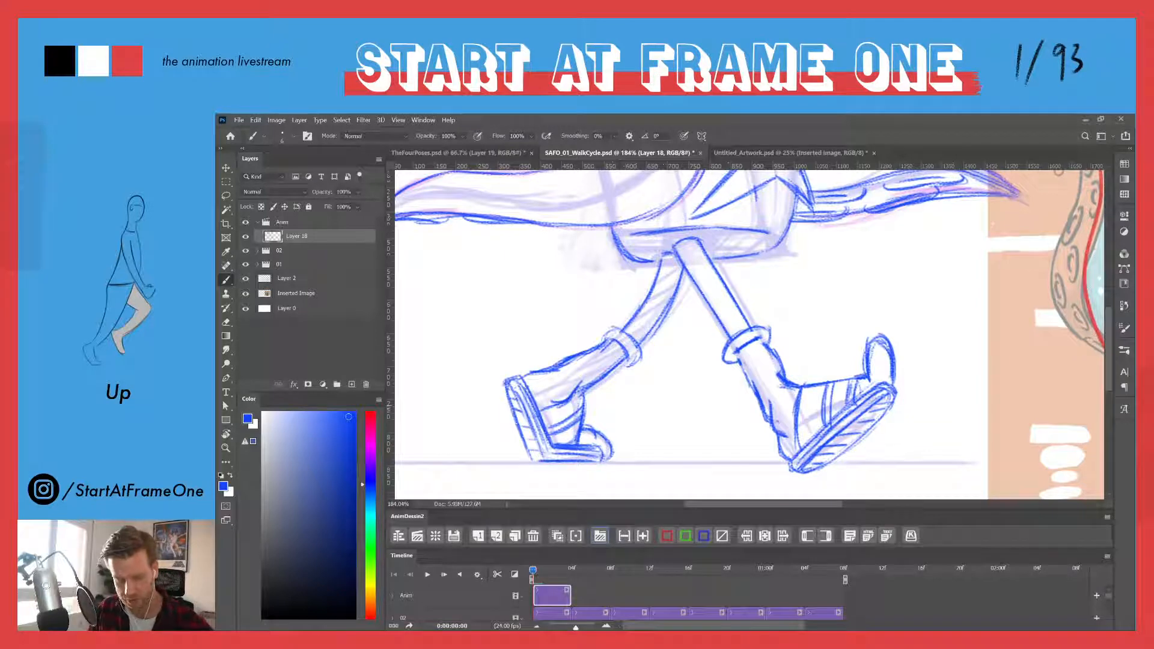
- Shade the underside of the octopus's body with hatching lines around the tops of the legs
scroll(576, 322, "down", 3)
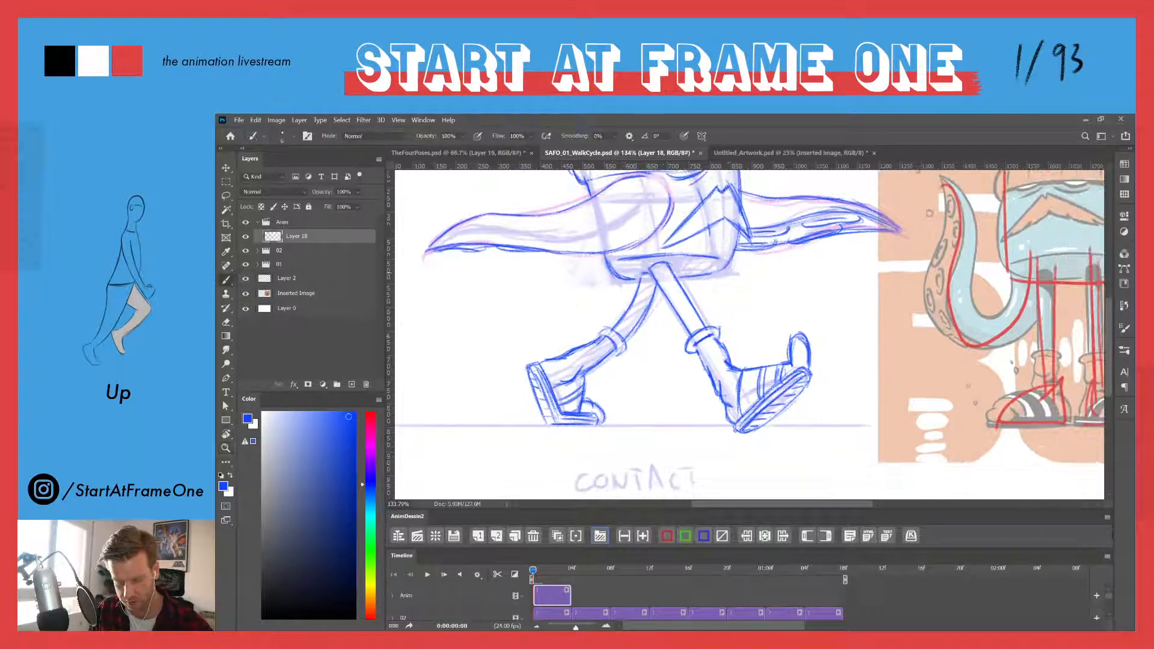
left_click_drag(630, 198, 580, 295)
left_click_drag(531, 243, 513, 241)
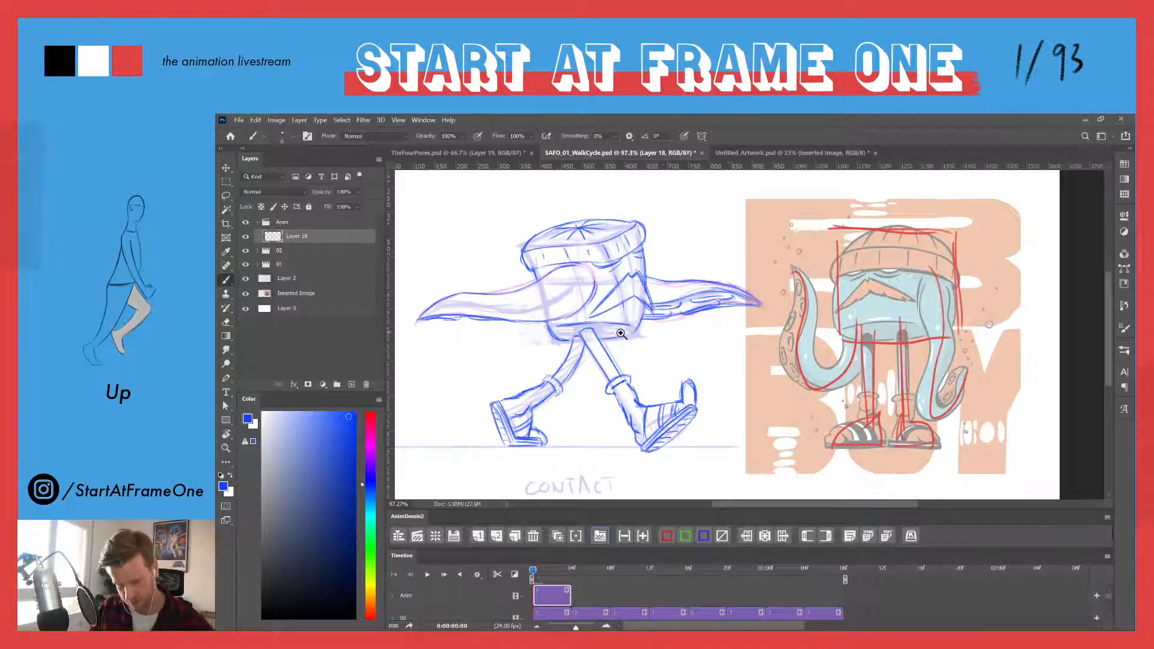
key("ctrl+1")
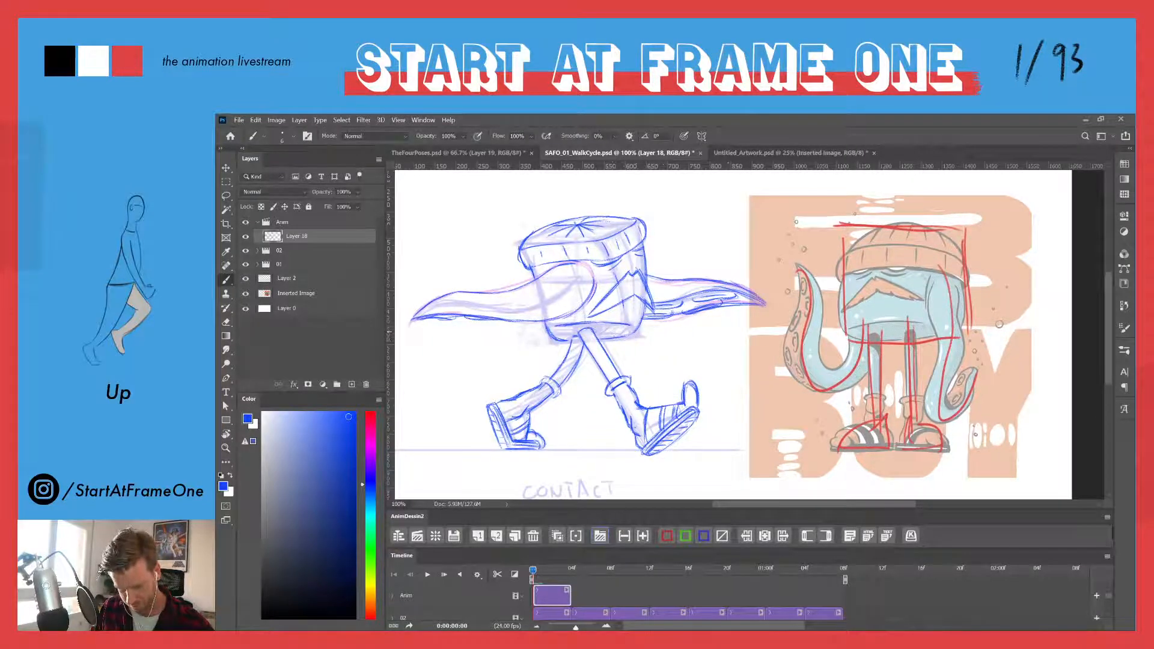
left_click_drag(559, 339, 623, 325)
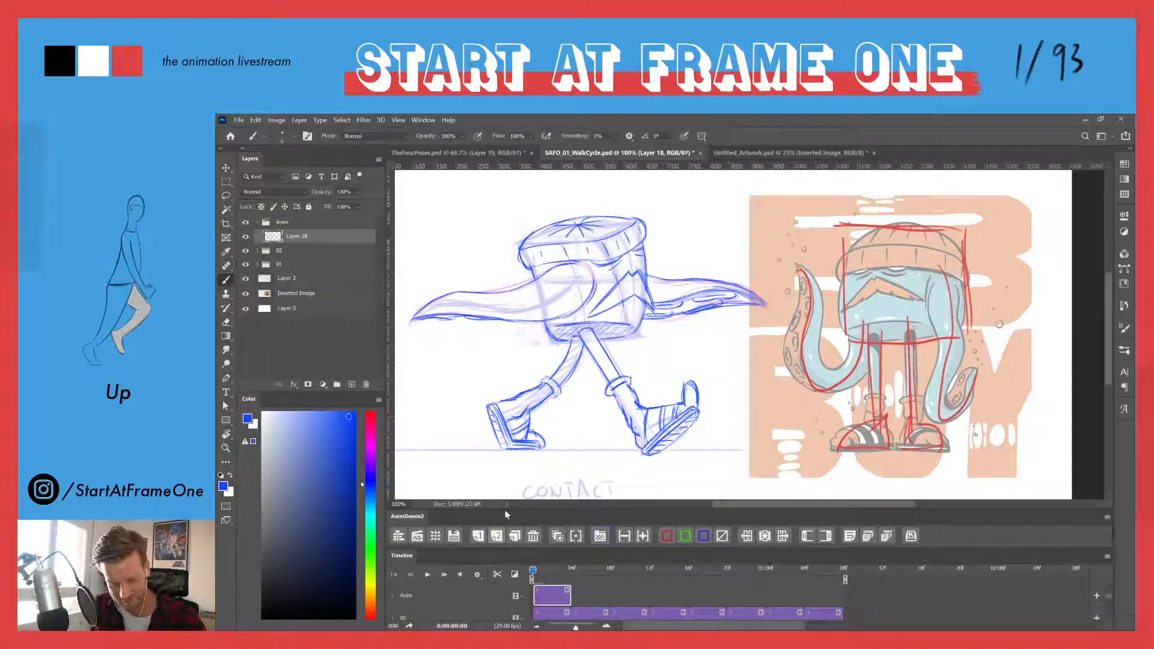
- Add a new animation frame after the contact pose and extend its duration to match the first frame's
left_click(496, 535)
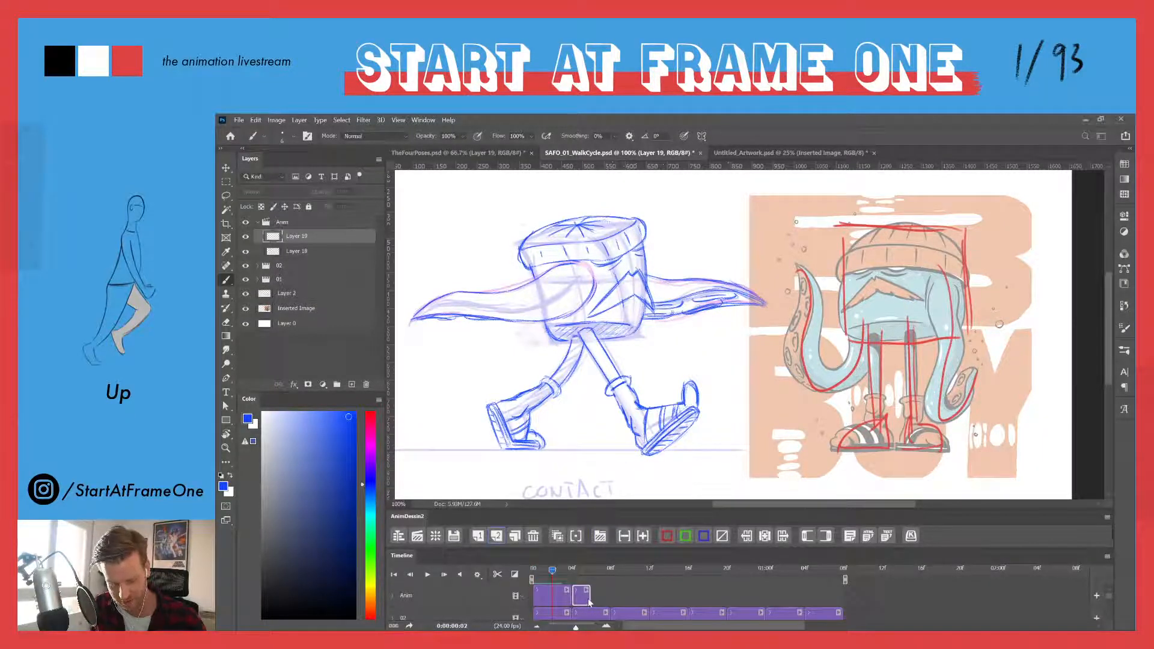
left_click_drag(590, 600, 609, 599)
key("Right")
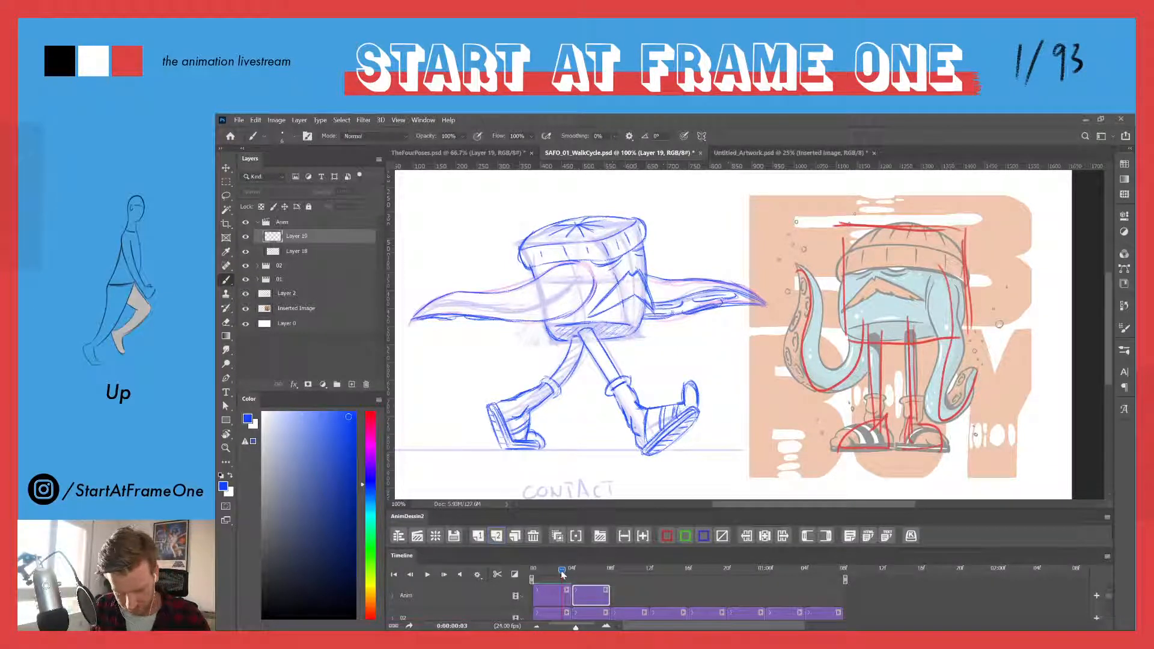
- Sketch the front sandal flat on the ground in the down pose frame, with its straps, rounded toe and sole
mouse_move(562, 575)
left_mouse_down()
mouse_move(572, 574)
mouse_move(526, 567)
mouse_move(572, 570)
left_mouse_up()
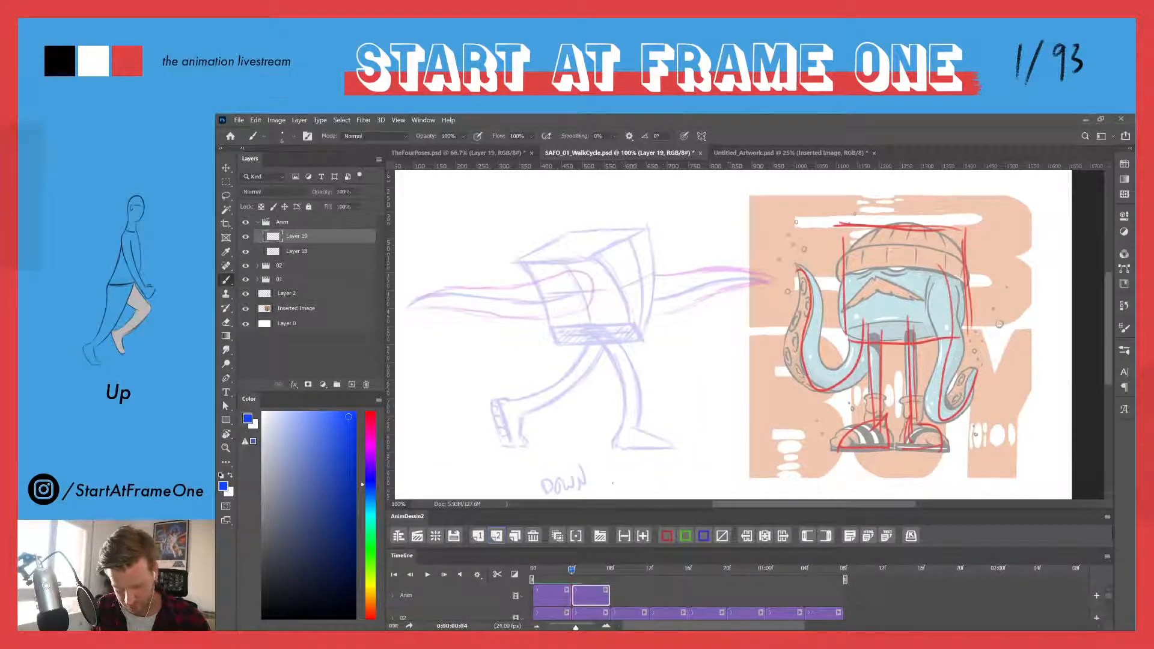
left_click_drag(663, 424, 691, 414)
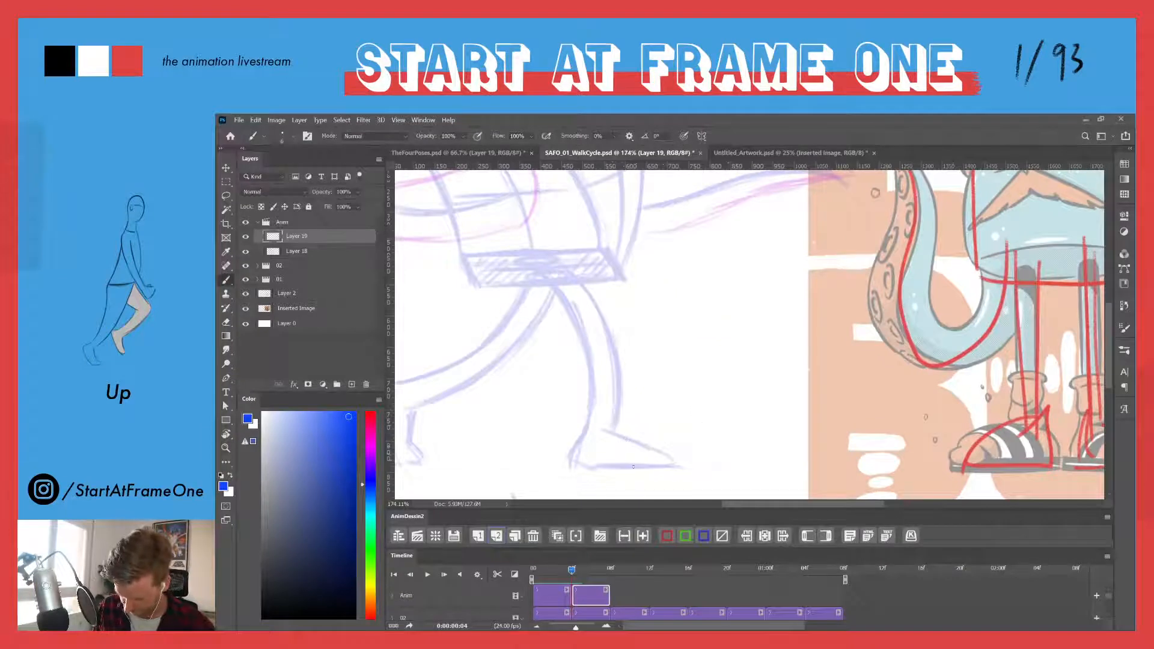
mouse_move(637, 455)
left_mouse_down()
mouse_move(652, 448)
mouse_move(627, 468)
mouse_move(617, 423)
mouse_move(585, 470)
left_mouse_up()
mouse_move(633, 434)
left_mouse_down()
mouse_move(599, 466)
mouse_move(670, 456)
mouse_move(668, 482)
mouse_move(690, 461)
mouse_move(664, 484)
left_mouse_up()
key("Left")
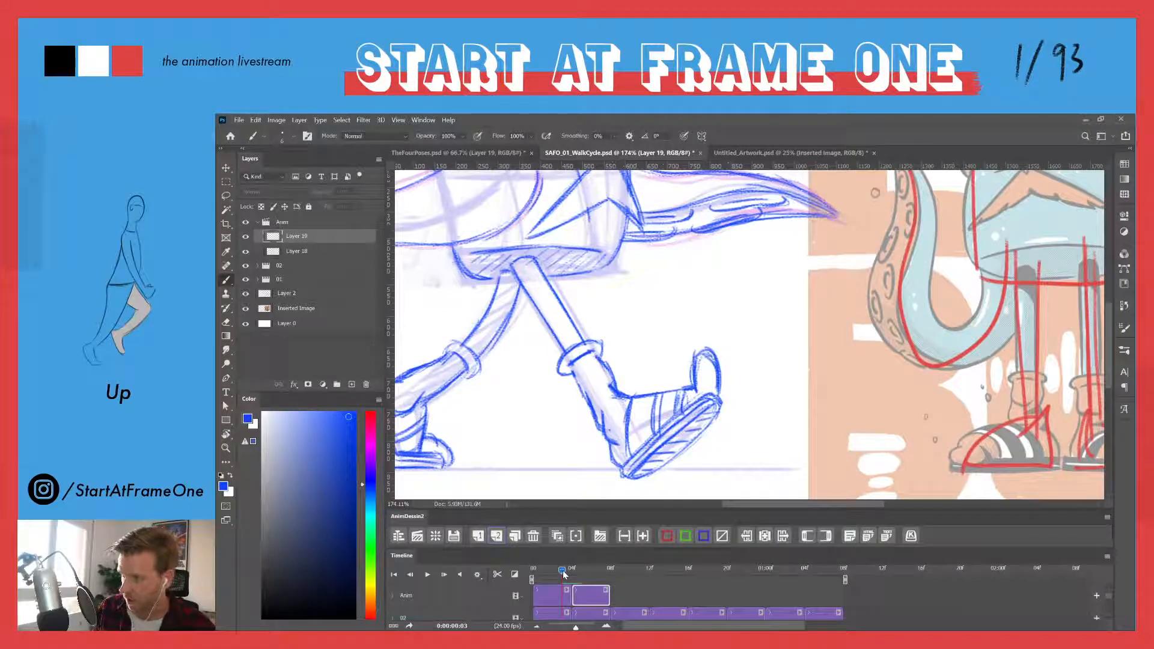
left_click_drag(563, 574, 571, 570)
mouse_move(645, 469)
left_mouse_down()
mouse_move(669, 483)
mouse_move(681, 466)
mouse_move(677, 477)
left_mouse_up()
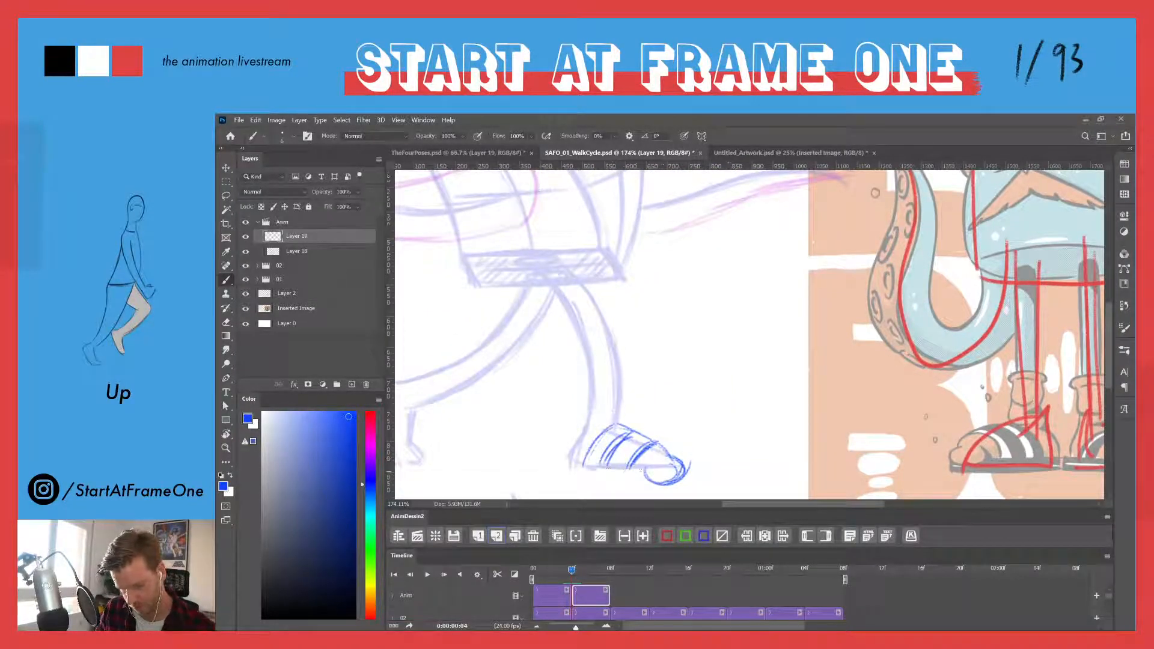
mouse_move(575, 471)
left_mouse_down()
mouse_move(640, 466)
mouse_move(645, 481)
mouse_move(564, 472)
left_mouse_up()
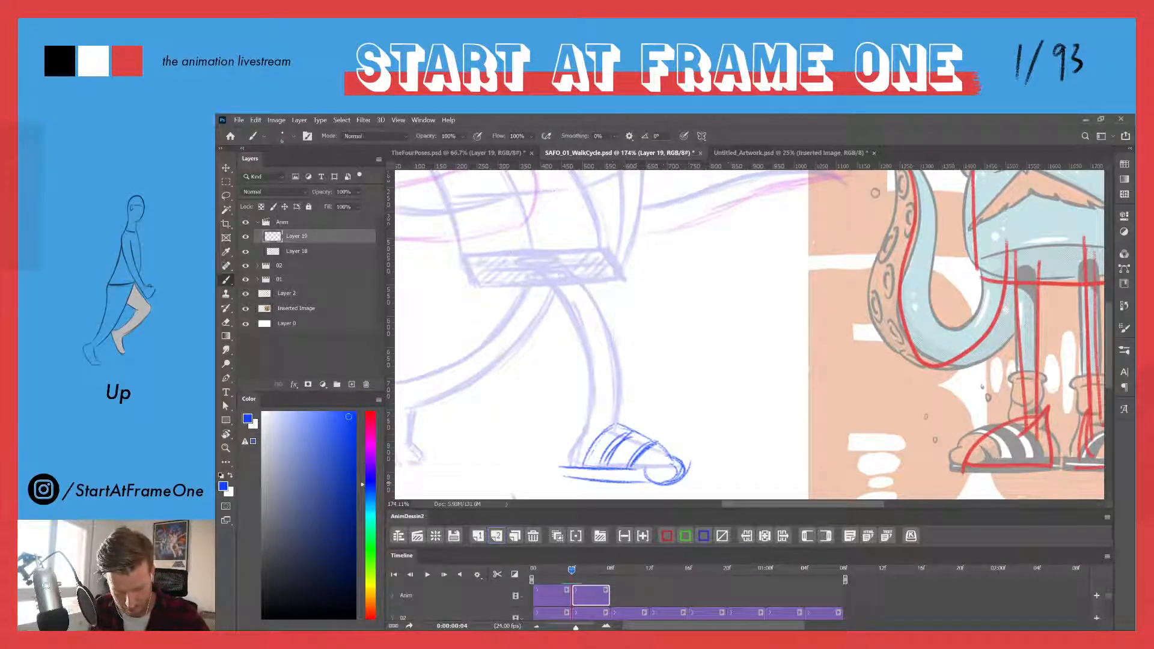
- Draw both outlines of the bent front leg from the body's underside down to the sandal
mouse_move(523, 262)
left_mouse_down()
mouse_move(571, 315)
mouse_move(590, 410)
left_mouse_up()
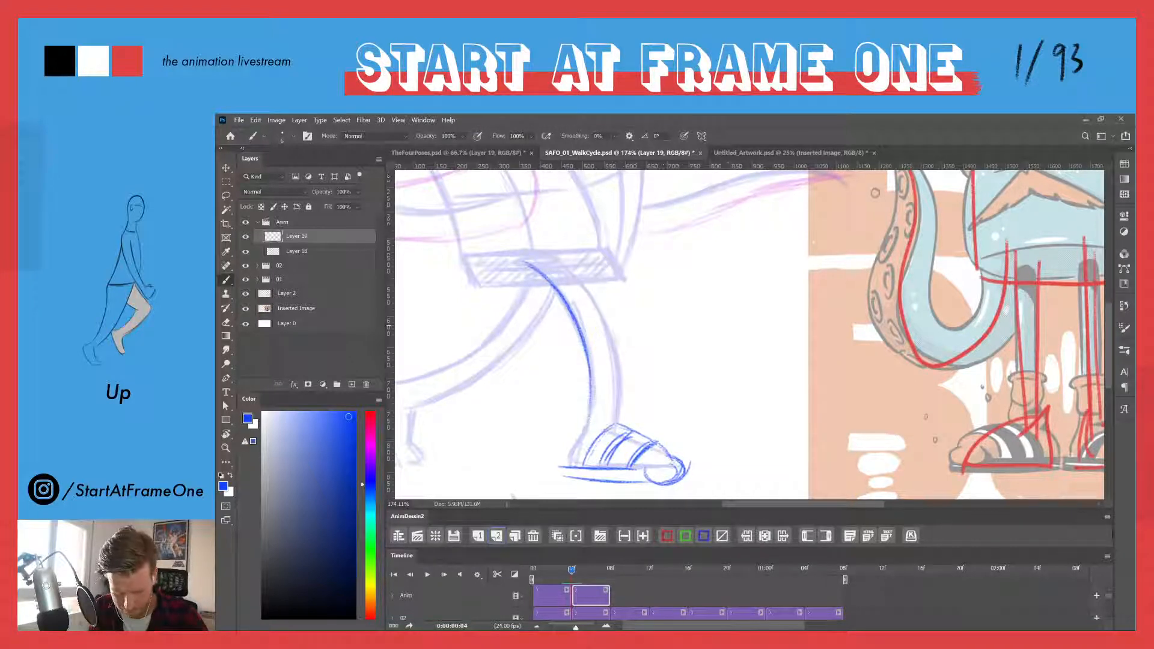
mouse_move(554, 262)
left_mouse_down()
mouse_move(586, 298)
mouse_move(610, 363)
mouse_move(611, 413)
left_mouse_up()
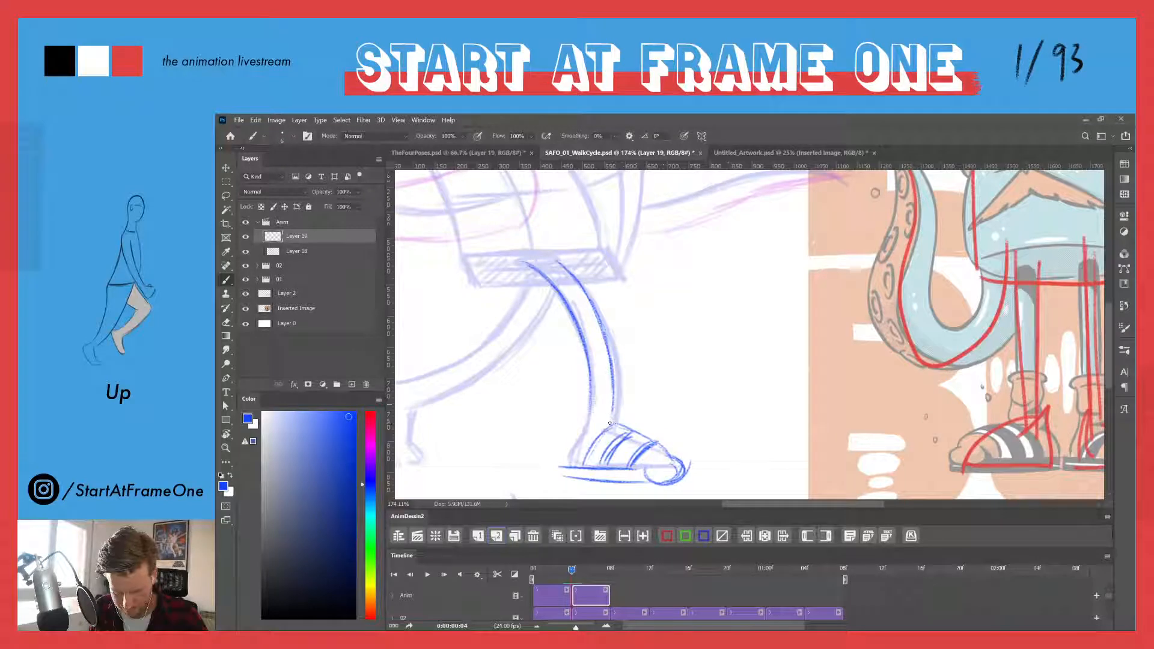
left_click_drag(611, 415, 615, 421)
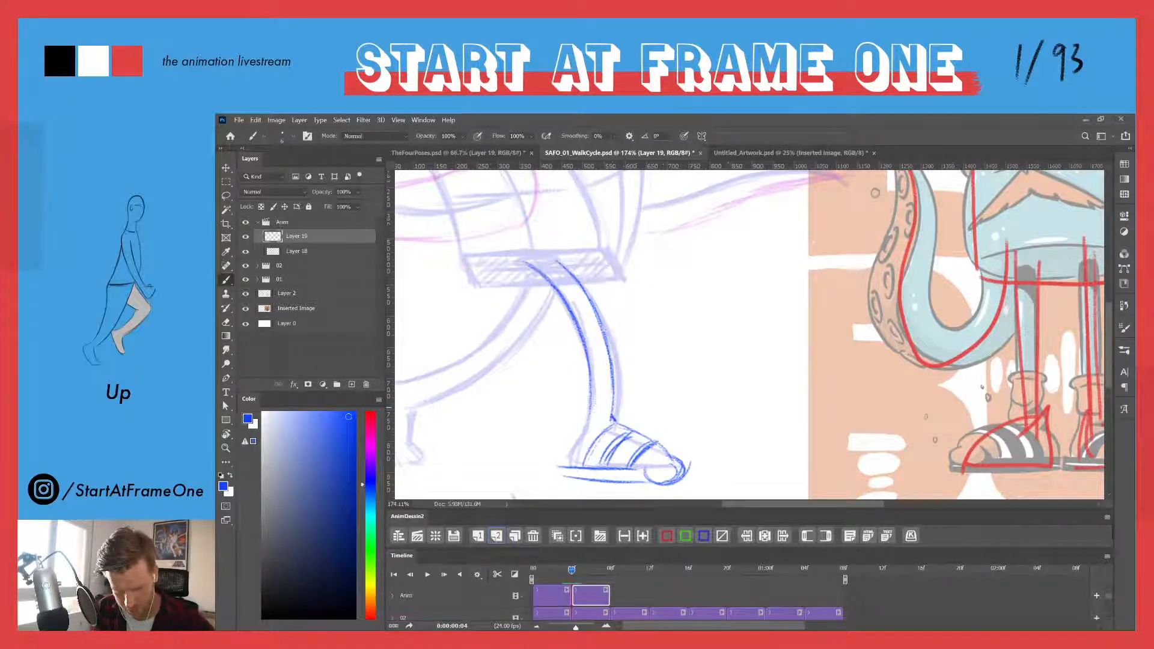
- Draw the sock cuff around the front leg's shin, comparing its placement with the contact pose frame
left_click_drag(611, 358, 585, 363)
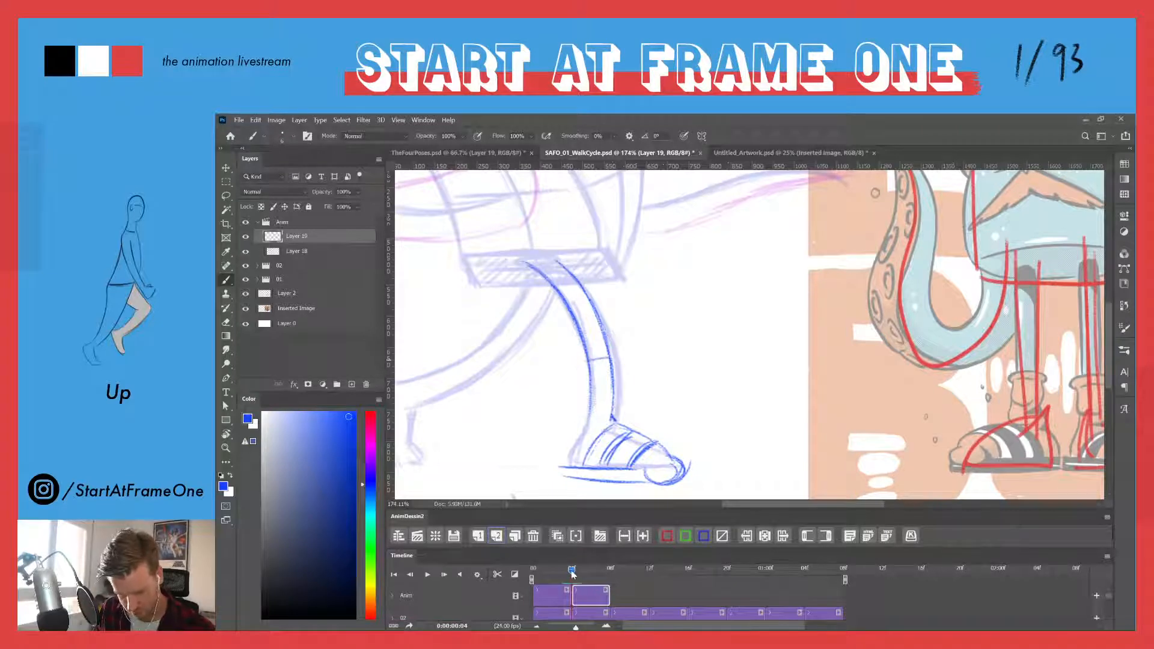
left_click_drag(571, 570, 571, 569)
mouse_move(611, 355)
left_mouse_down()
mouse_move(612, 368)
mouse_move(594, 349)
mouse_move(576, 359)
mouse_move(586, 367)
left_mouse_up()
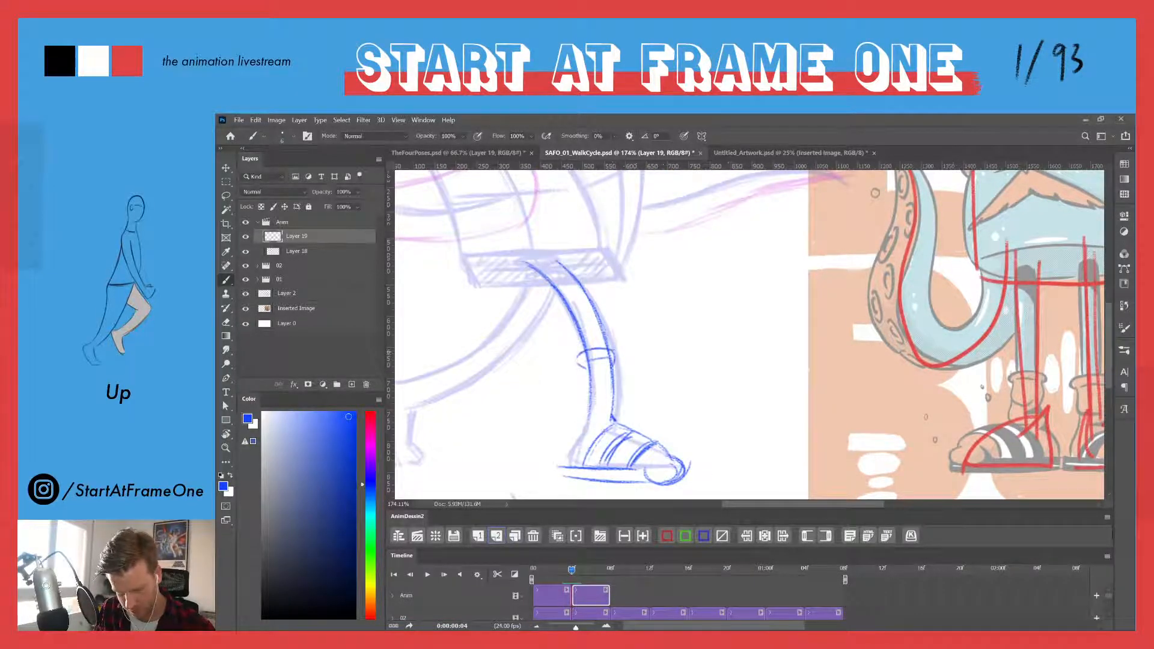
left_click_drag(571, 570, 571, 571)
left_click_drag(585, 361, 614, 366)
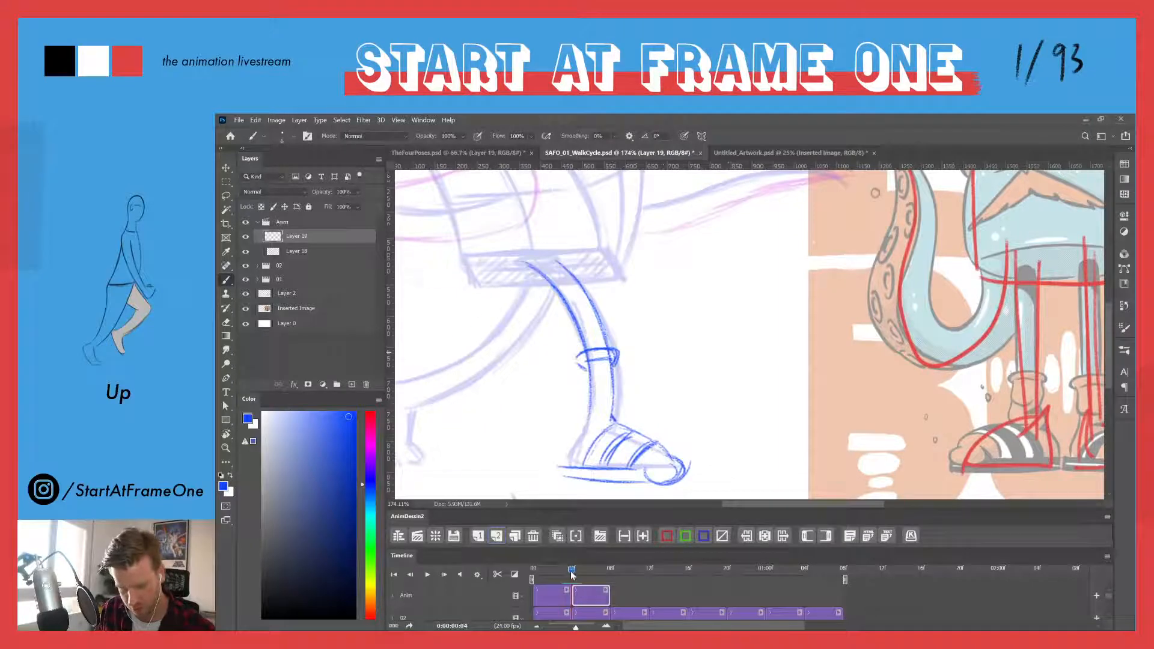
left_click_drag(571, 575, 563, 575)
left_click_drag(563, 575, 571, 572)
- Close the heel end of the front sandal's sole and add thickness lines along its underside
left_click_drag(559, 465, 559, 477)
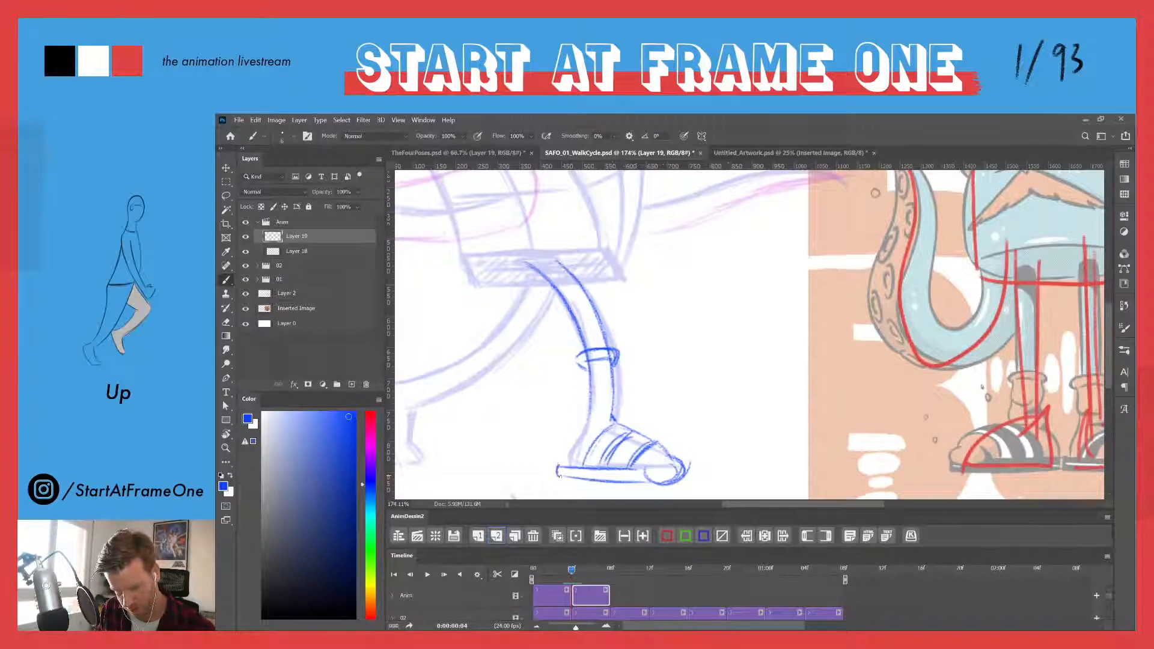
left_click_drag(639, 480, 559, 477)
left_click_drag(642, 478, 560, 472)
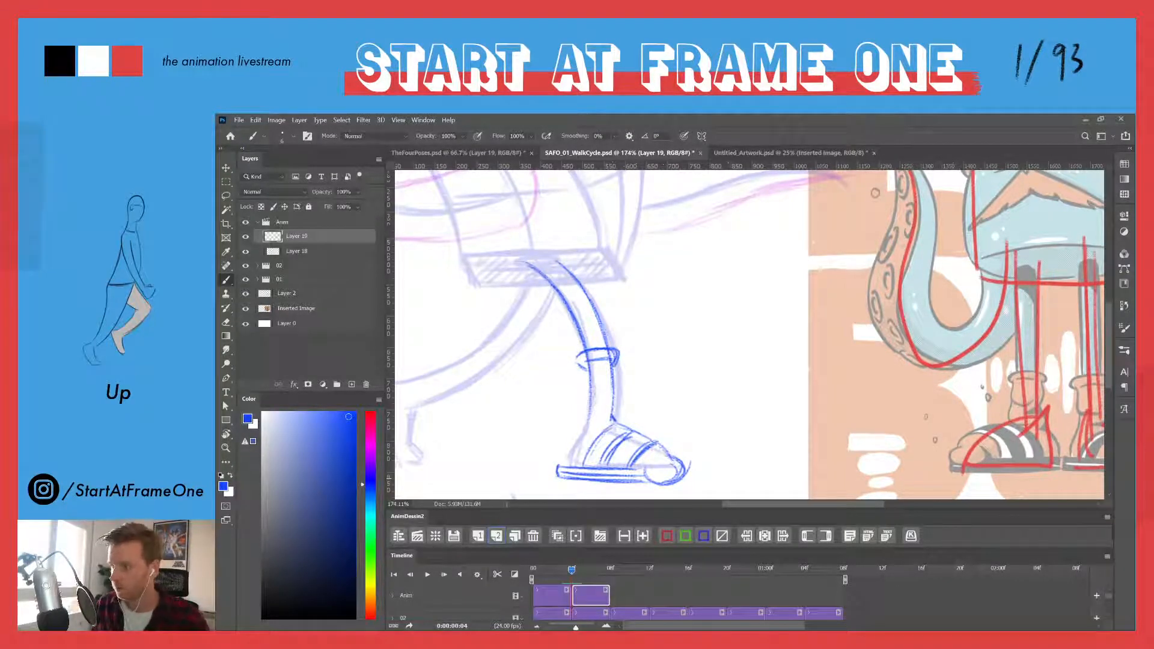
- Draw the front foot's heel and ankle and reinforce both sides of the sock below the cuff
left_click_drag(566, 446, 557, 468)
mouse_move(589, 402)
left_mouse_down()
mouse_move(572, 446)
mouse_move(577, 428)
left_mouse_up()
left_click_drag(591, 361, 562, 451)
left_click_drag(582, 398, 576, 424)
left_click_drag(575, 435, 561, 450)
left_click_drag(585, 394, 579, 418)
mouse_move(586, 370)
left_mouse_down()
mouse_move(583, 401)
mouse_move(615, 372)
mouse_move(613, 407)
left_mouse_up()
left_click_drag(617, 387, 607, 415)
mouse_move(618, 388)
left_mouse_down()
mouse_move(614, 422)
mouse_move(615, 389)
left_mouse_up()
left_click_drag(619, 371, 613, 408)
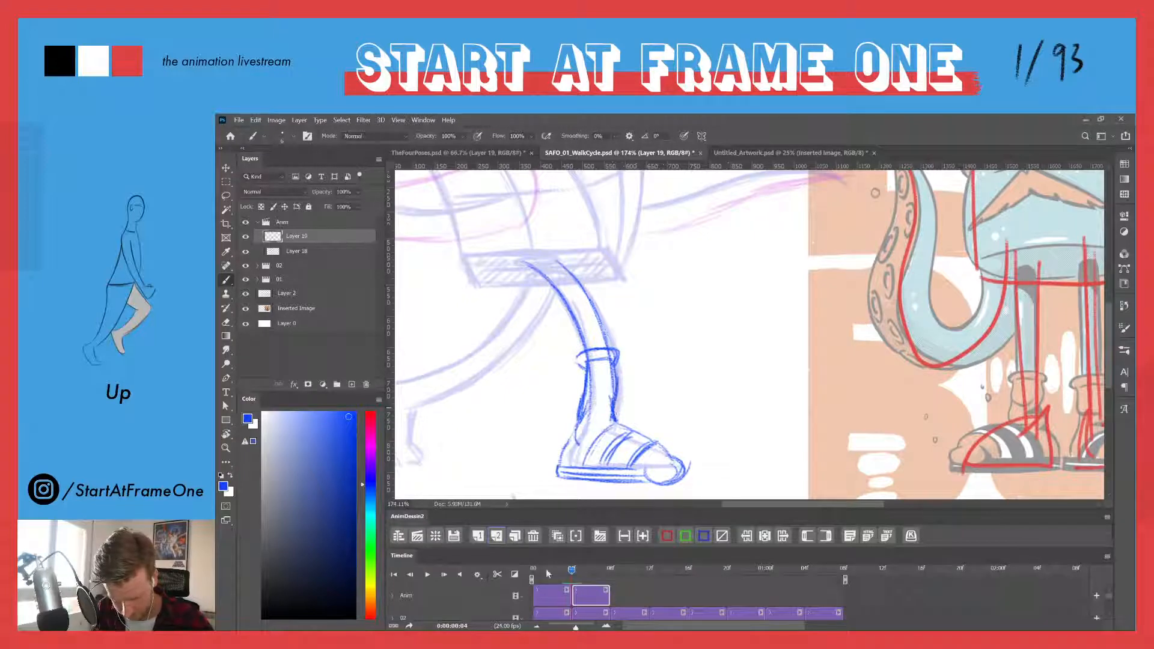
- Erase the overlapping leg lines inside the front leg's sock cuff
left_click_drag(570, 570, 569, 570)
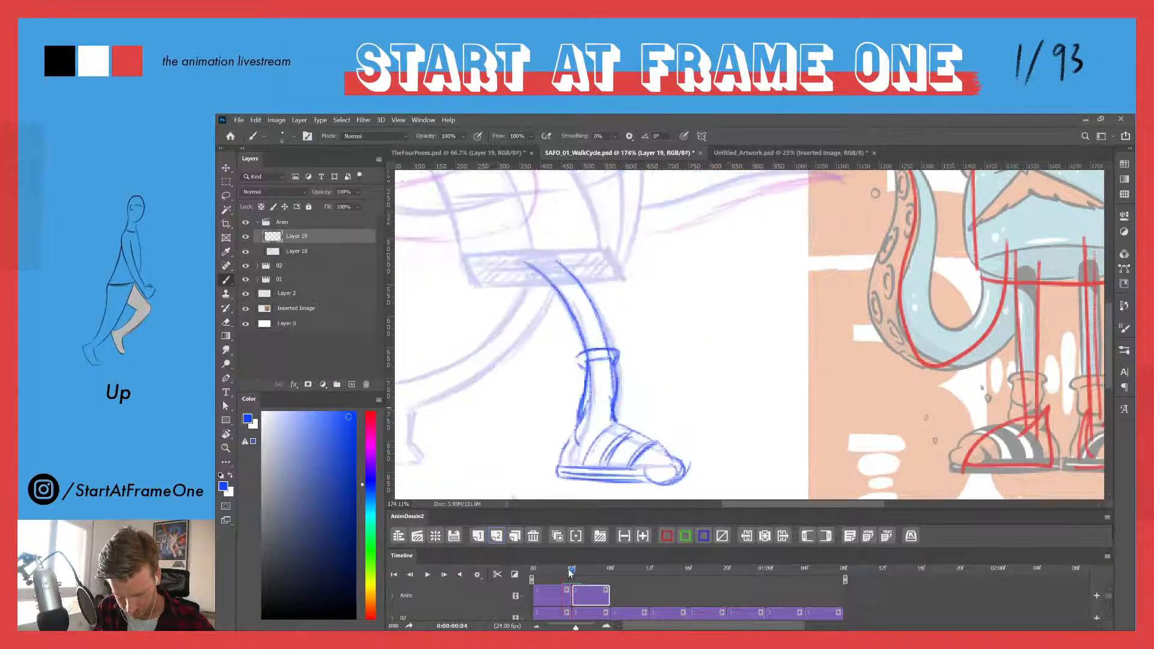
key("e")
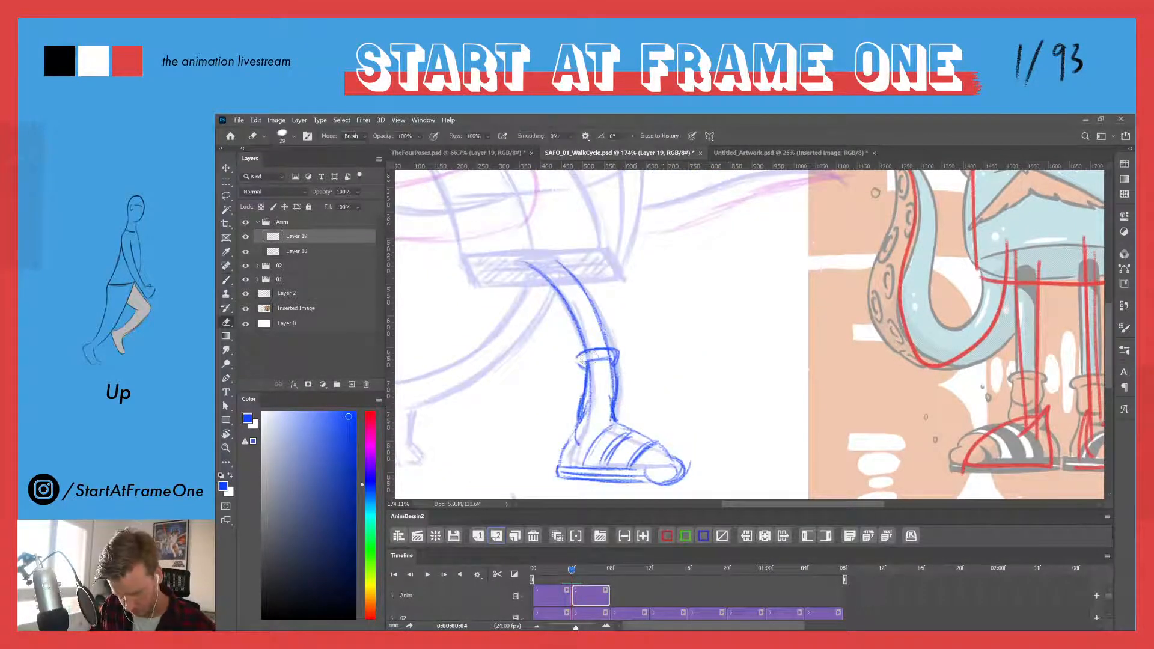
left_click_drag(590, 358, 599, 368)
- Try to draw the rear foot's raised sandal sole and bent toe section over the rough
key("z")
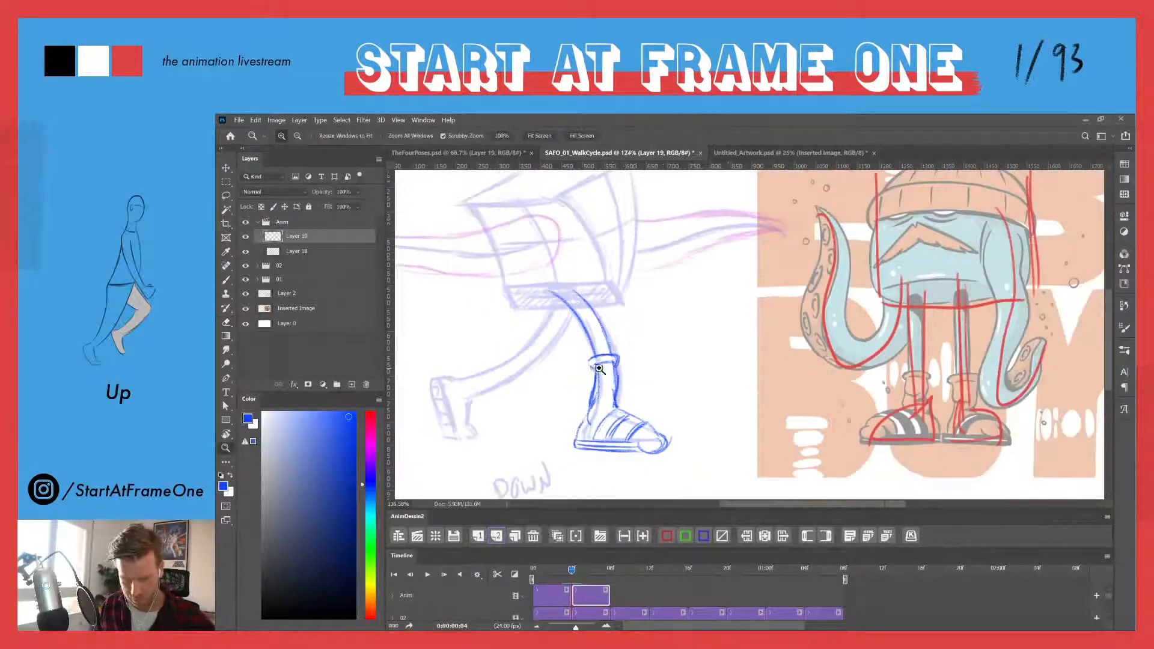
key("b")
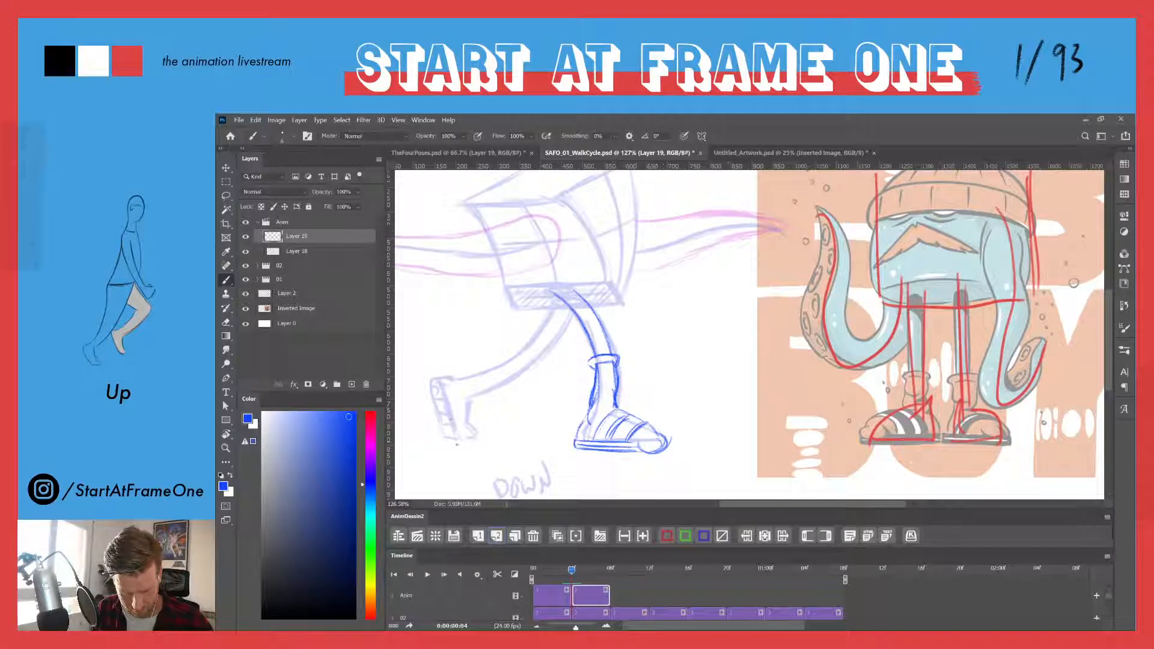
left_click_drag(567, 573, 571, 574)
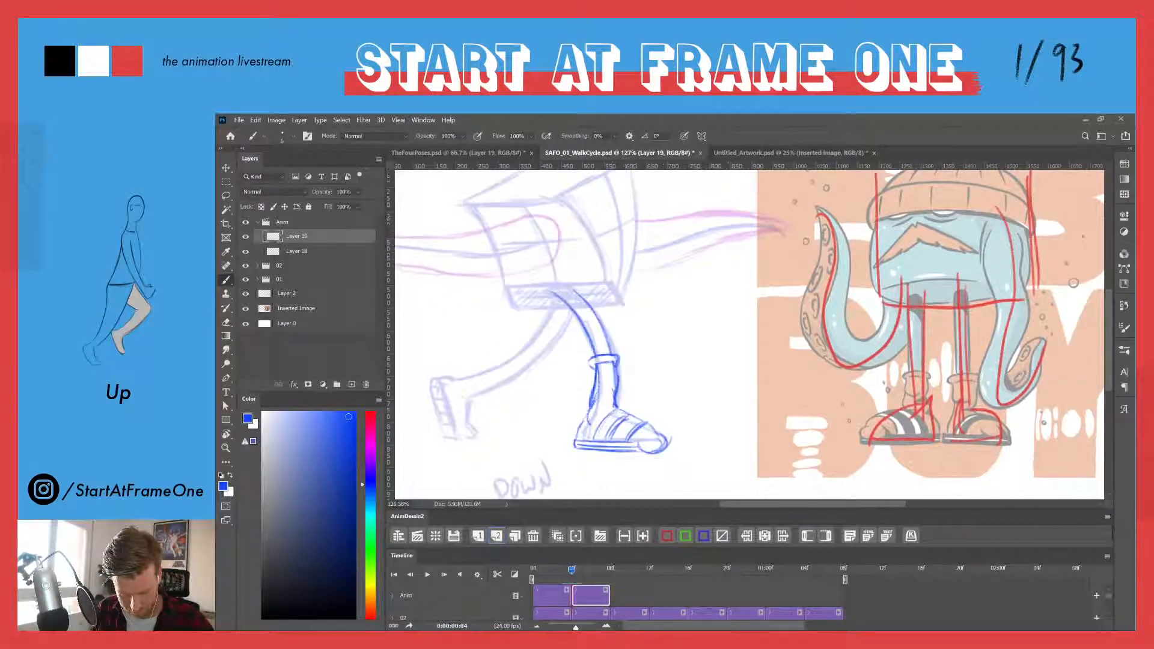
left_click_drag(447, 411, 455, 437)
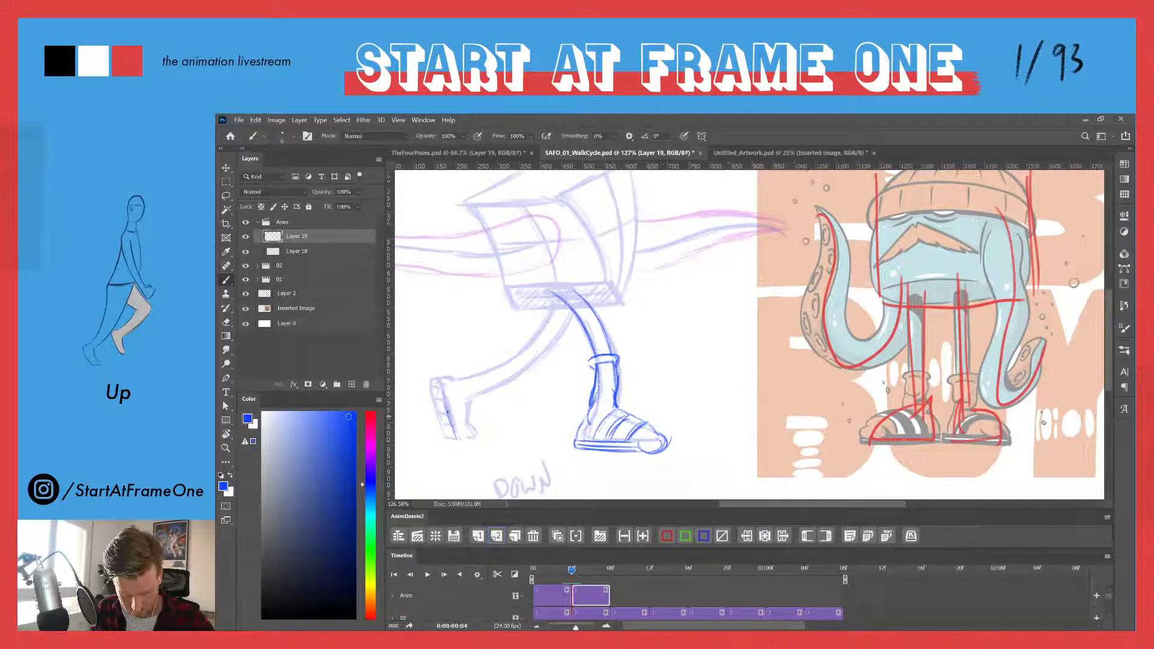
mouse_move(438, 377)
left_mouse_down()
mouse_move(448, 439)
mouse_move(424, 374)
mouse_move(435, 437)
mouse_move(448, 424)
mouse_move(478, 439)
mouse_move(450, 441)
left_mouse_up()
left_click_drag(435, 397, 449, 438)
mouse_move(420, 372)
left_mouse_down()
mouse_move(444, 403)
mouse_move(441, 384)
mouse_move(417, 375)
mouse_move(452, 442)
left_mouse_up()
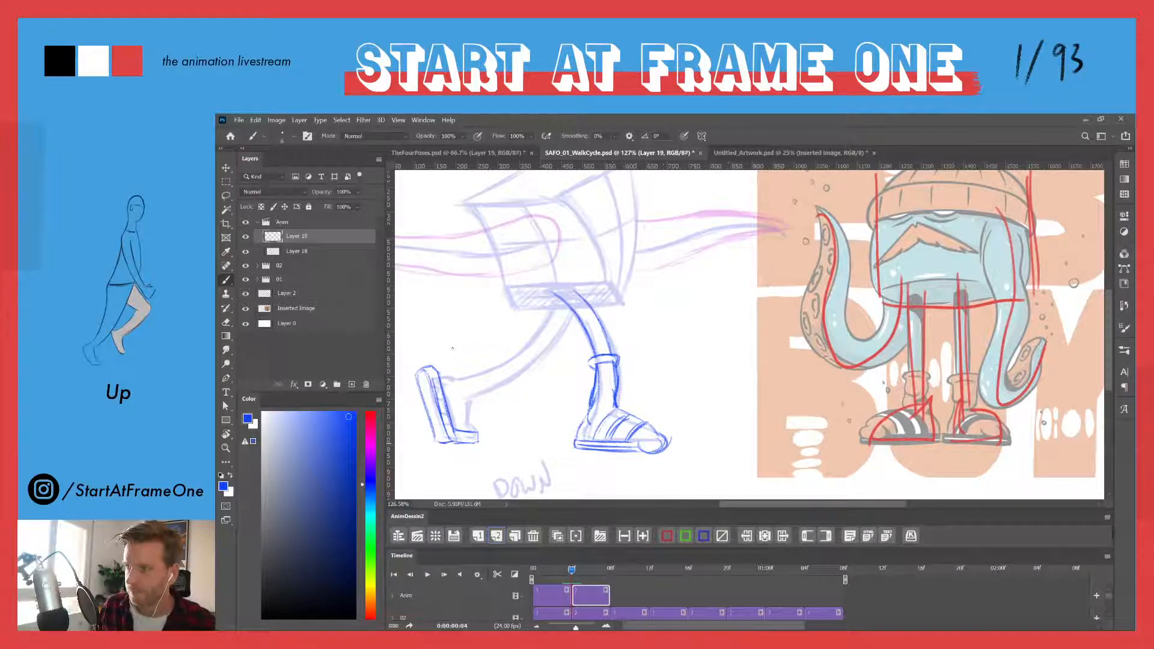
mouse_move(427, 369)
left_mouse_down()
mouse_move(447, 424)
mouse_move(481, 440)
left_mouse_up()
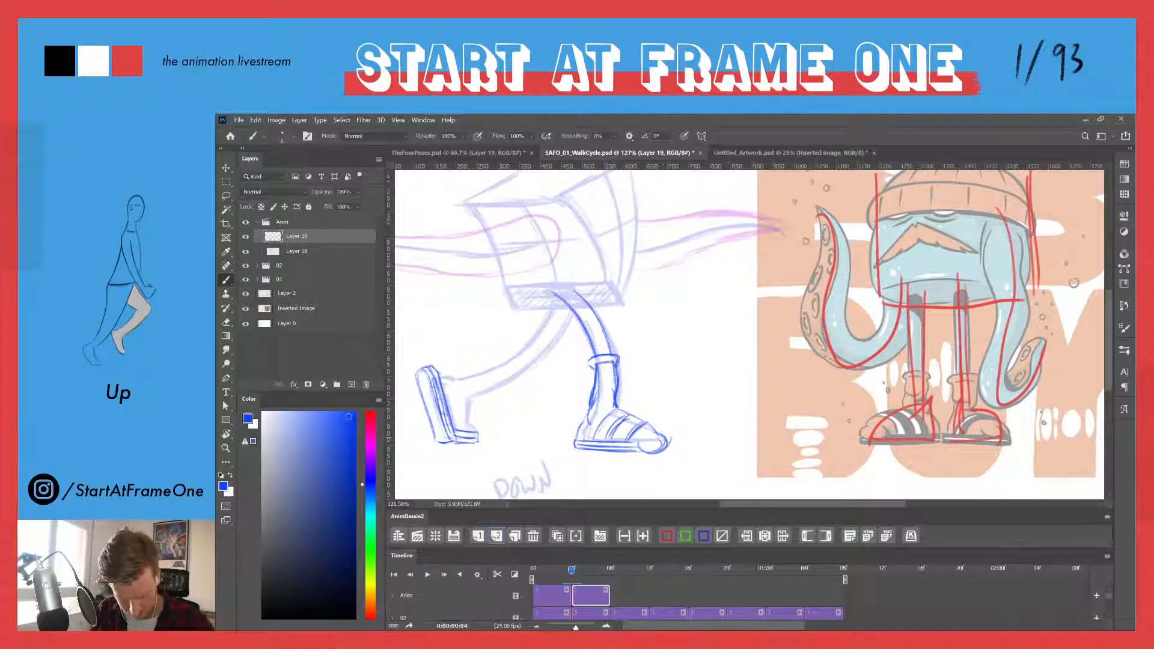
- Draw the rear leg's upper outline, curving from the body's underside back to the heel
scroll(450, 388, "up", 1)
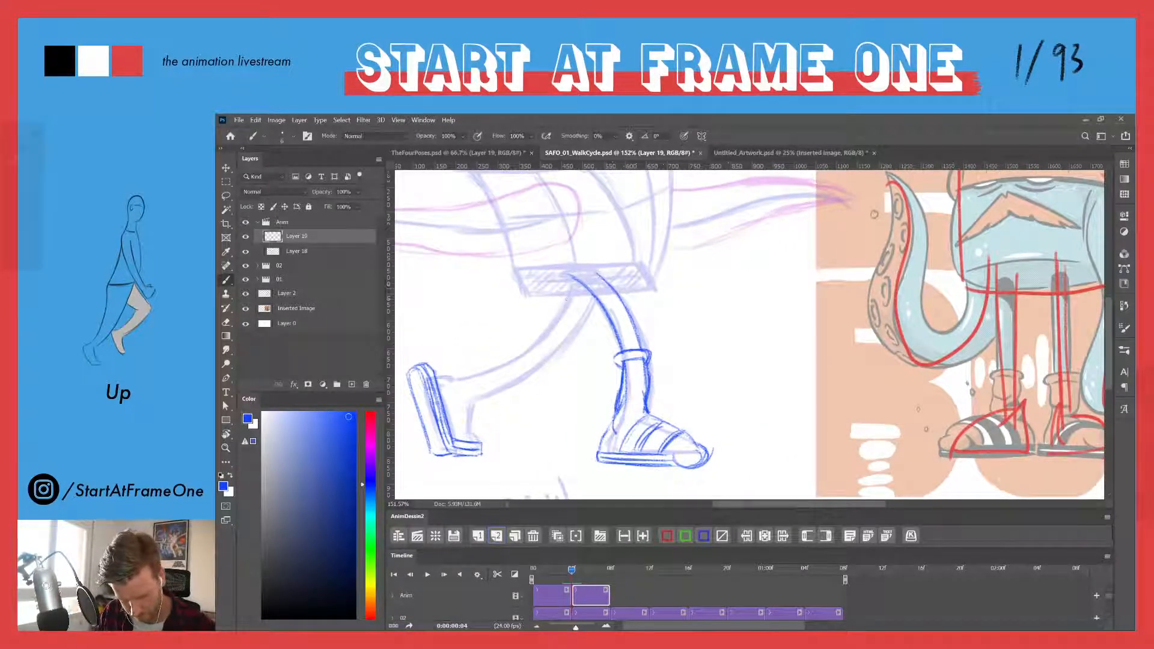
mouse_move(569, 289)
left_mouse_down()
mouse_move(556, 321)
mouse_move(493, 364)
mouse_move(453, 370)
left_mouse_up()
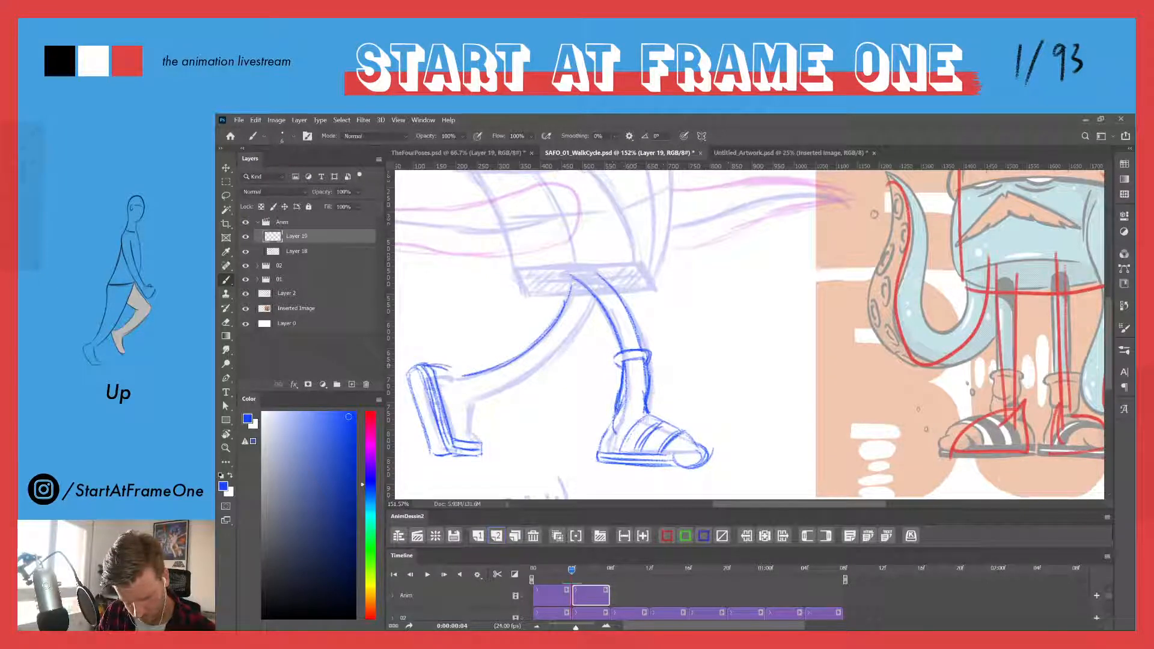
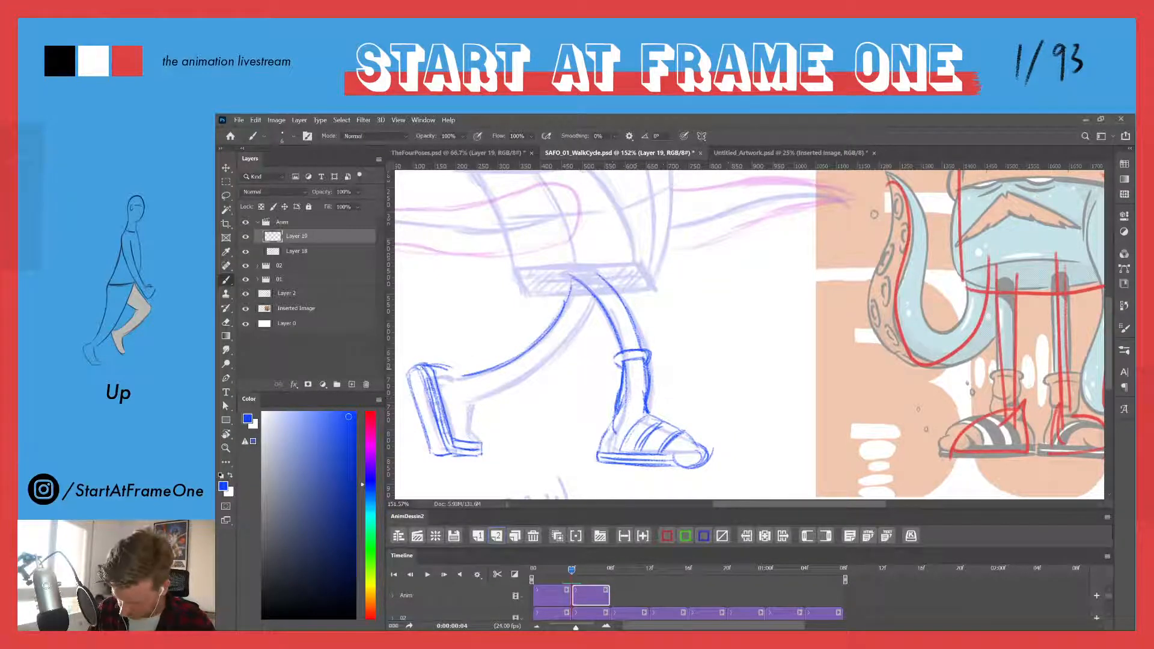
- Delete the rear sandal sketch, keeping the rear leg's outline, and clear the selection
key("l")
mouse_move(430, 340)
left_mouse_down()
mouse_move(478, 421)
mouse_move(454, 476)
mouse_move(412, 398)
left_mouse_up()
key("Delete")
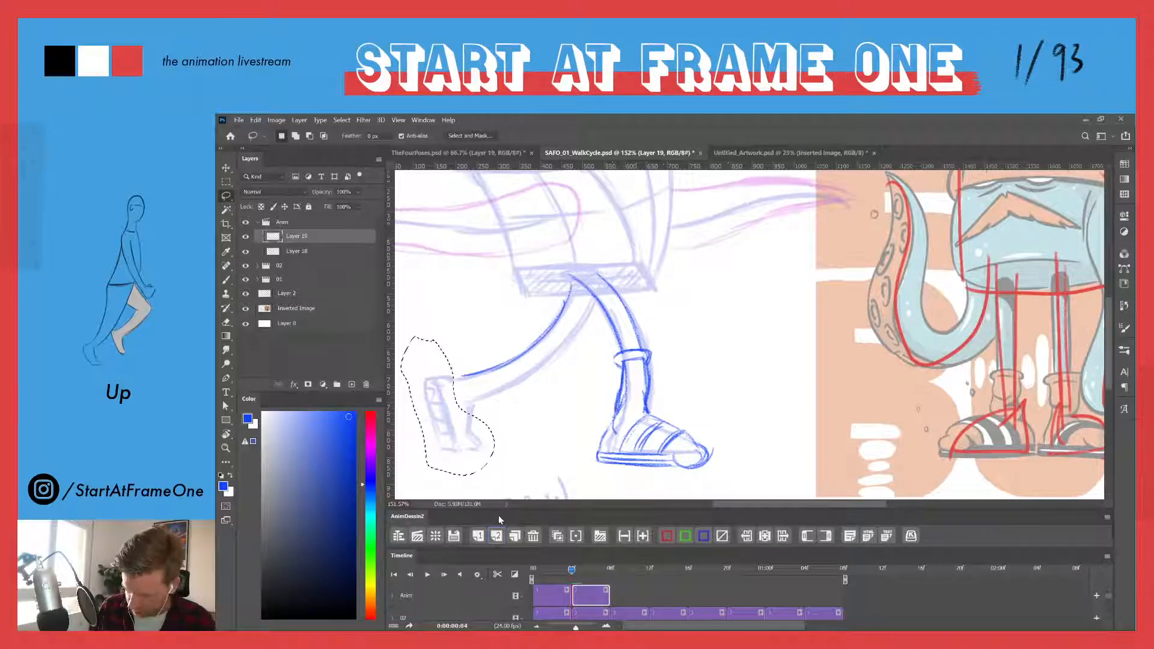
key("ctrl+b")
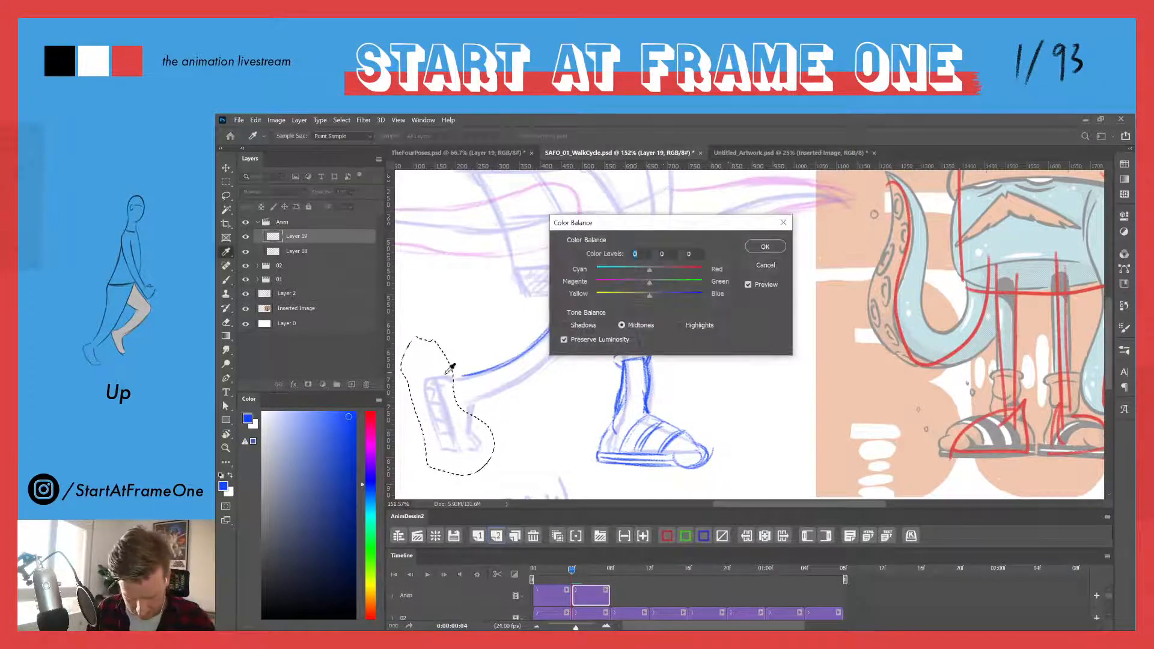
left_click(760, 266)
key("ctrl+d")
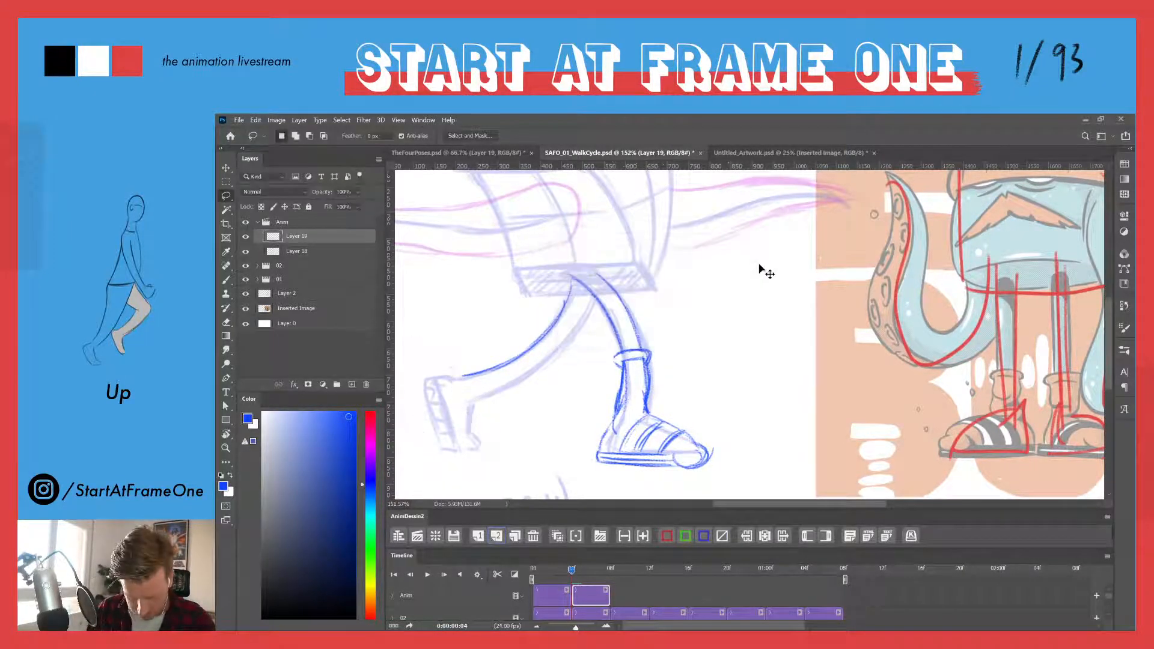
- Redraw the rear sandal's sole tilted further back, with a flat toe section, thickness line and tread marks
key("b")
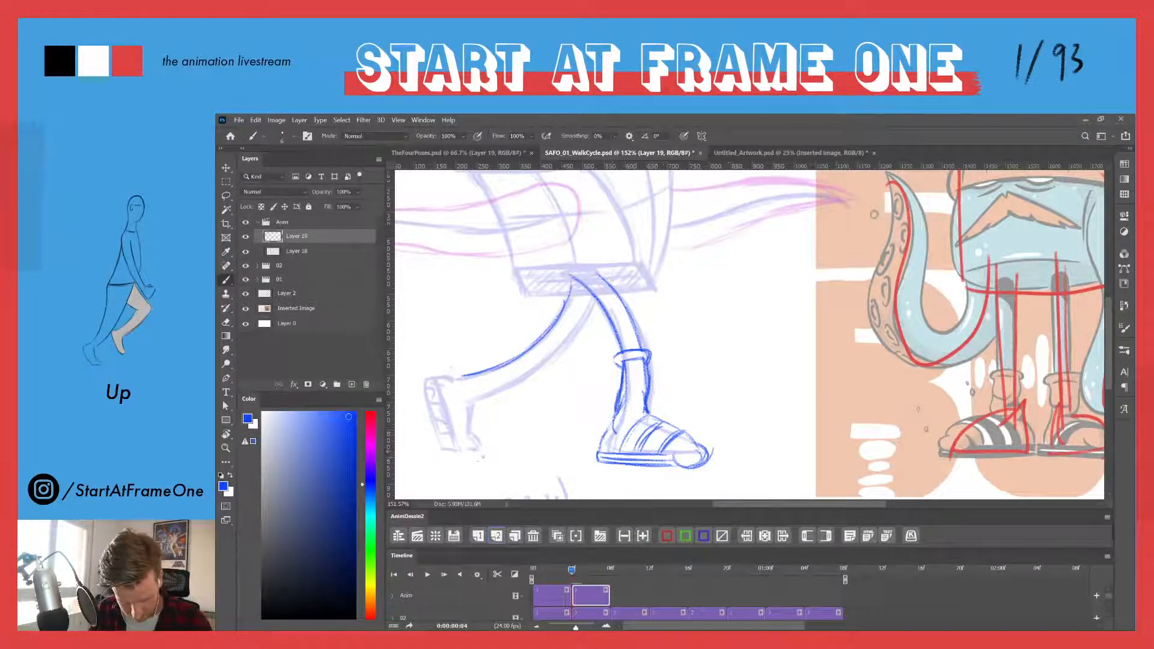
mouse_move(458, 450)
left_mouse_down()
mouse_move(481, 449)
mouse_move(454, 466)
left_mouse_up()
left_click_drag(429, 410, 455, 448)
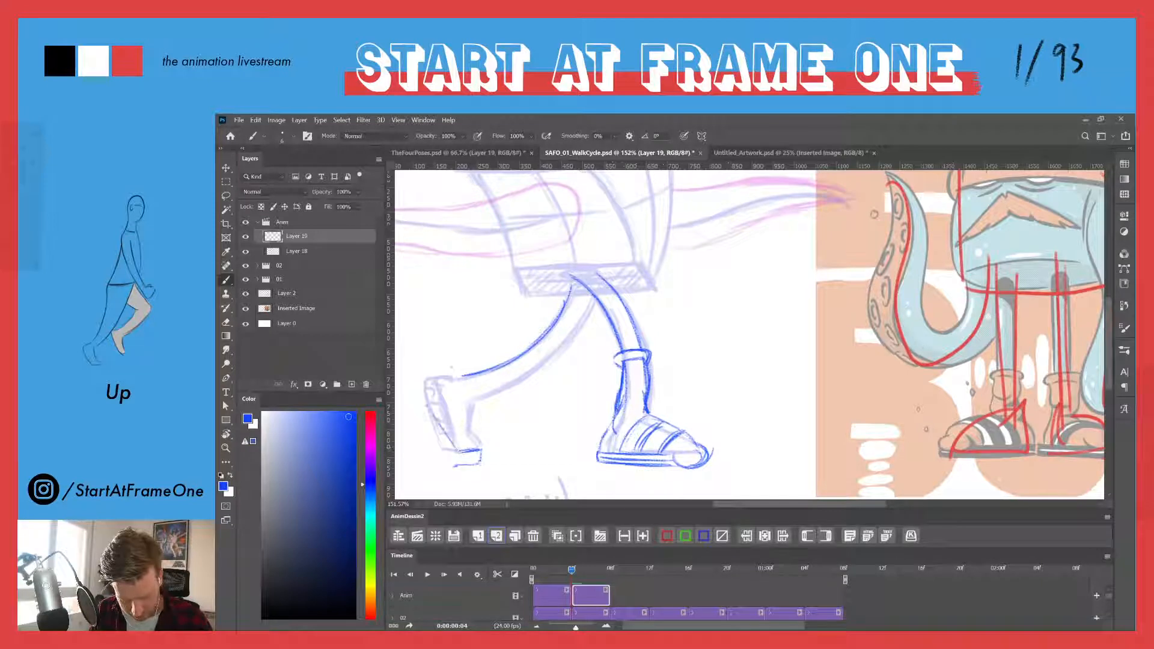
mouse_move(420, 391)
left_mouse_down()
mouse_move(455, 448)
mouse_move(447, 437)
left_mouse_up()
left_click_drag(408, 386, 452, 459)
mouse_move(422, 416)
left_mouse_down()
mouse_move(456, 466)
mouse_move(404, 394)
mouse_move(421, 382)
mouse_move(416, 436)
mouse_move(453, 467)
mouse_move(398, 399)
mouse_move(428, 383)
left_mouse_up()
mouse_move(460, 456)
left_mouse_down()
mouse_move(479, 451)
mouse_move(464, 462)
left_mouse_up()
left_click_drag(407, 385, 434, 423)
mouse_move(433, 422)
left_mouse_down()
mouse_move(453, 454)
mouse_move(475, 461)
left_mouse_up()
left_click_drag(404, 400, 415, 410)
left_click_drag(411, 414, 446, 464)
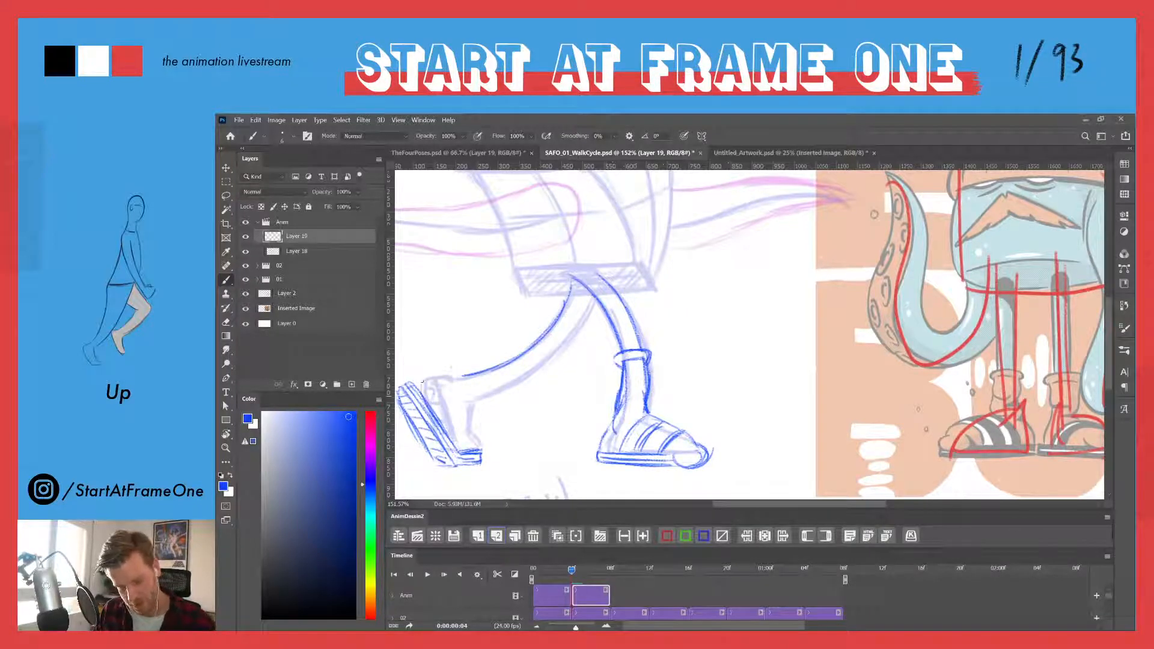
- Draw the rear foot's heel, strap and toe on the tilted sandal, and erase stray lines at the ankle
mouse_move(434, 374)
left_mouse_down()
mouse_move(423, 392)
mouse_move(443, 372)
mouse_move(431, 379)
left_mouse_up()
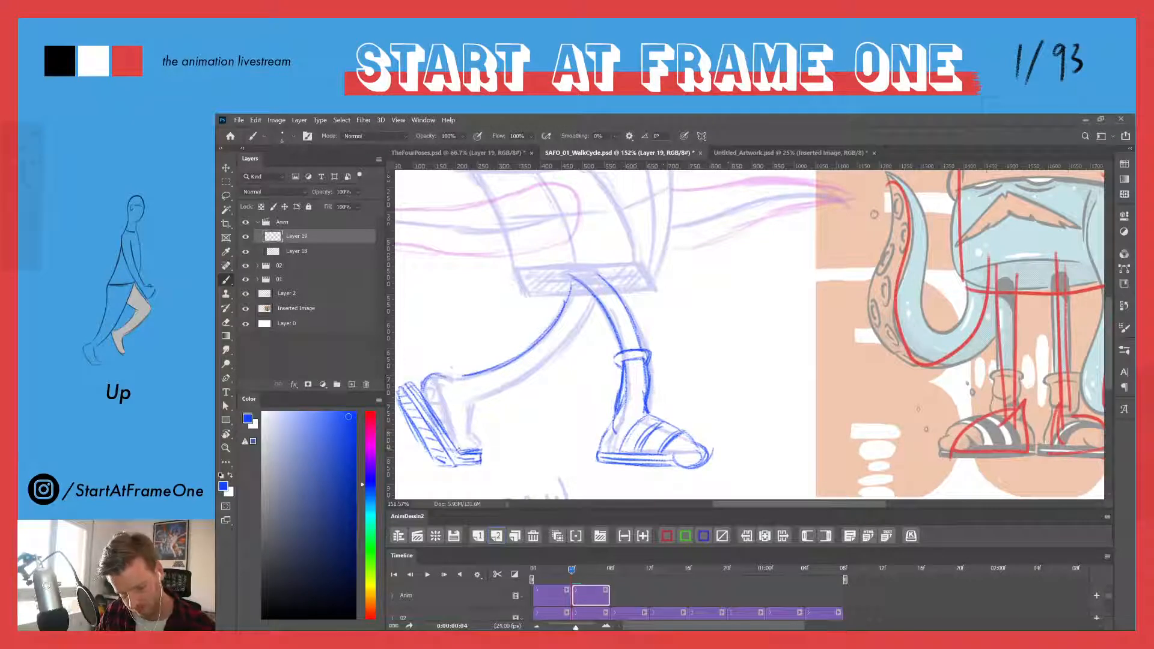
left_click_drag(469, 434, 462, 454)
left_click_drag(454, 410, 440, 418)
mouse_move(463, 406)
left_mouse_down()
mouse_move(439, 417)
mouse_move(470, 430)
mouse_move(484, 456)
left_mouse_up()
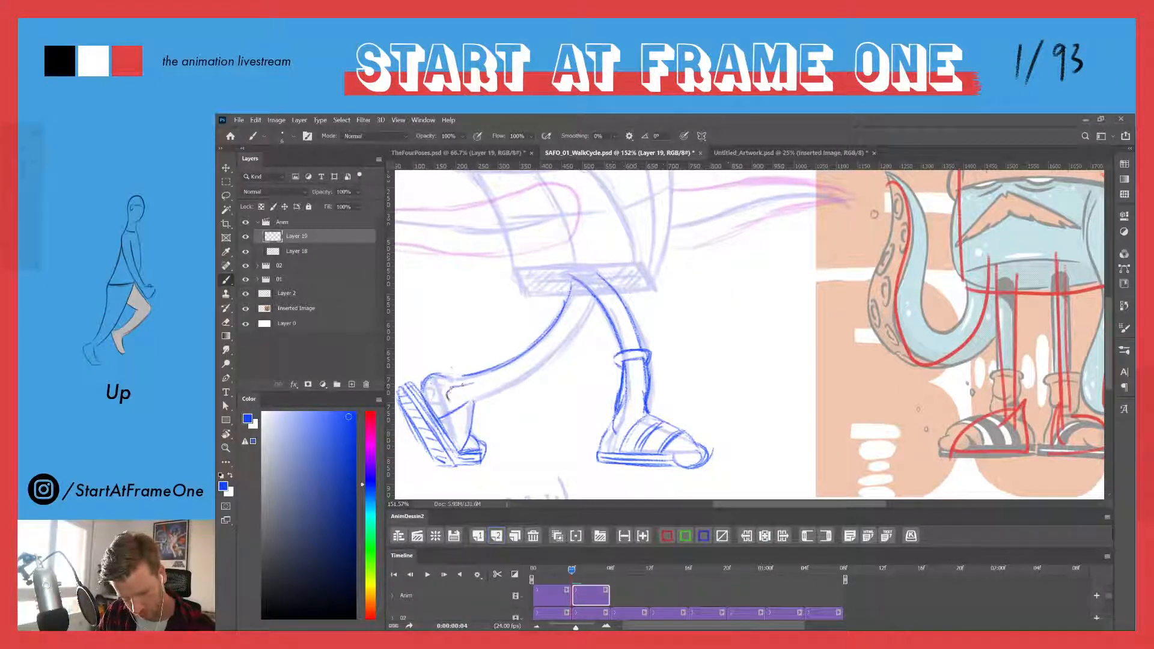
left_click(568, 573)
left_click(569, 572)
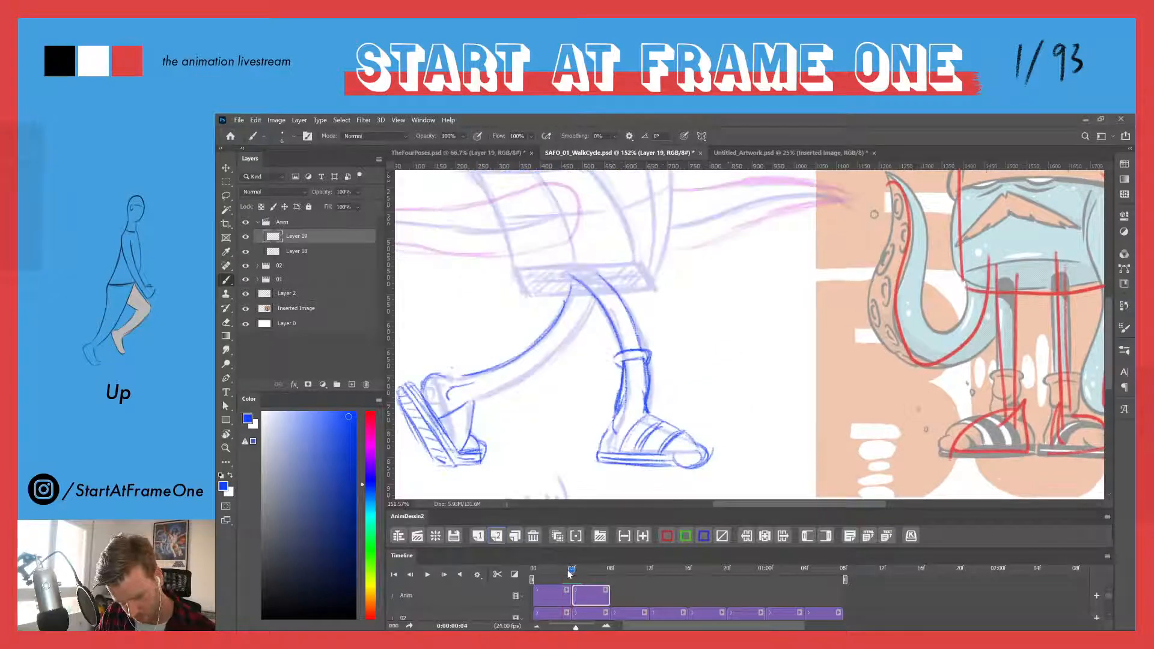
key("e")
mouse_move(457, 387)
left_mouse_down()
mouse_move(444, 398)
mouse_move(469, 394)
left_mouse_up()
- Refine the rear heel and ankle line and draw the rear leg's lower outline from the body to the ankle
key("b")
left_click_drag(572, 574, 570, 575)
mouse_move(424, 380)
left_mouse_down()
mouse_move(461, 375)
mouse_move(503, 391)
mouse_move(439, 415)
mouse_move(515, 381)
left_mouse_up()
left_click_drag(586, 304, 567, 337)
left_click_drag(591, 294, 510, 383)
left_click_drag(514, 381, 475, 399)
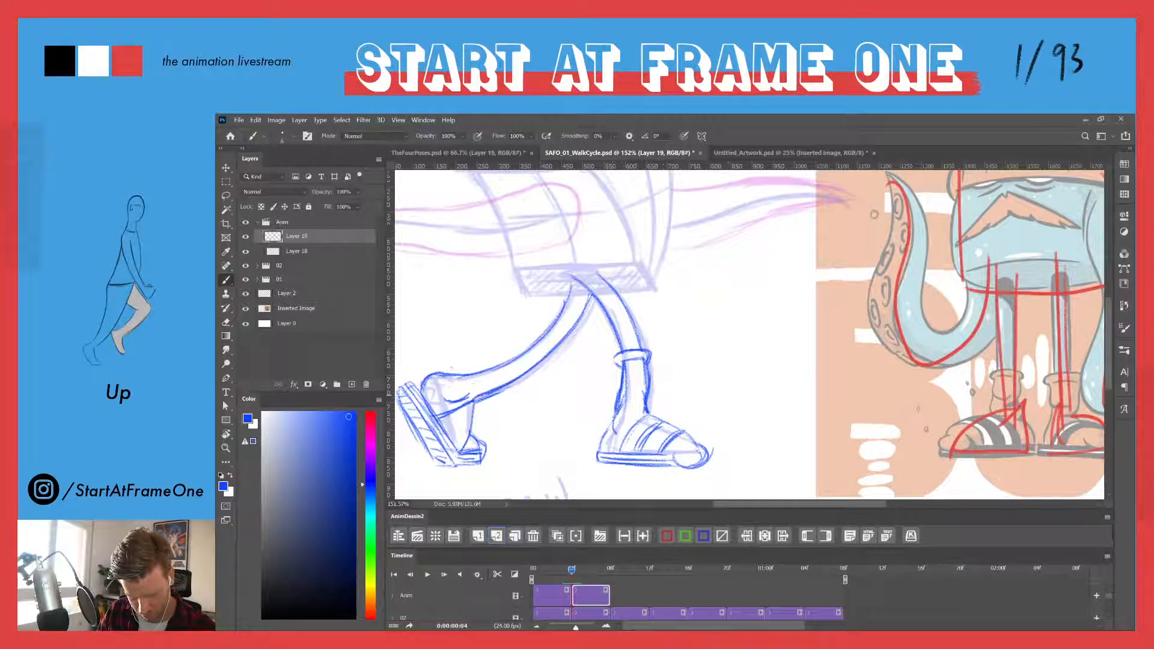
- Clean up the rear ankle and add a strap line across the rear sandal
key("e")
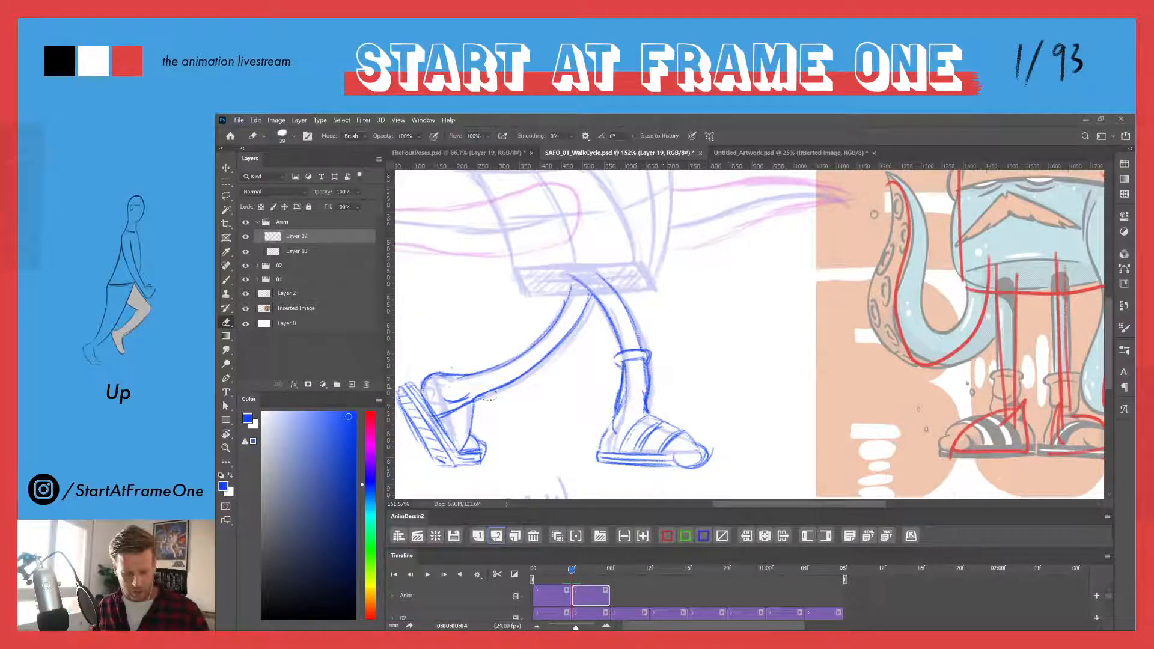
key("b")
mouse_move(445, 438)
left_mouse_down()
mouse_move(466, 417)
mouse_move(472, 427)
left_mouse_up()
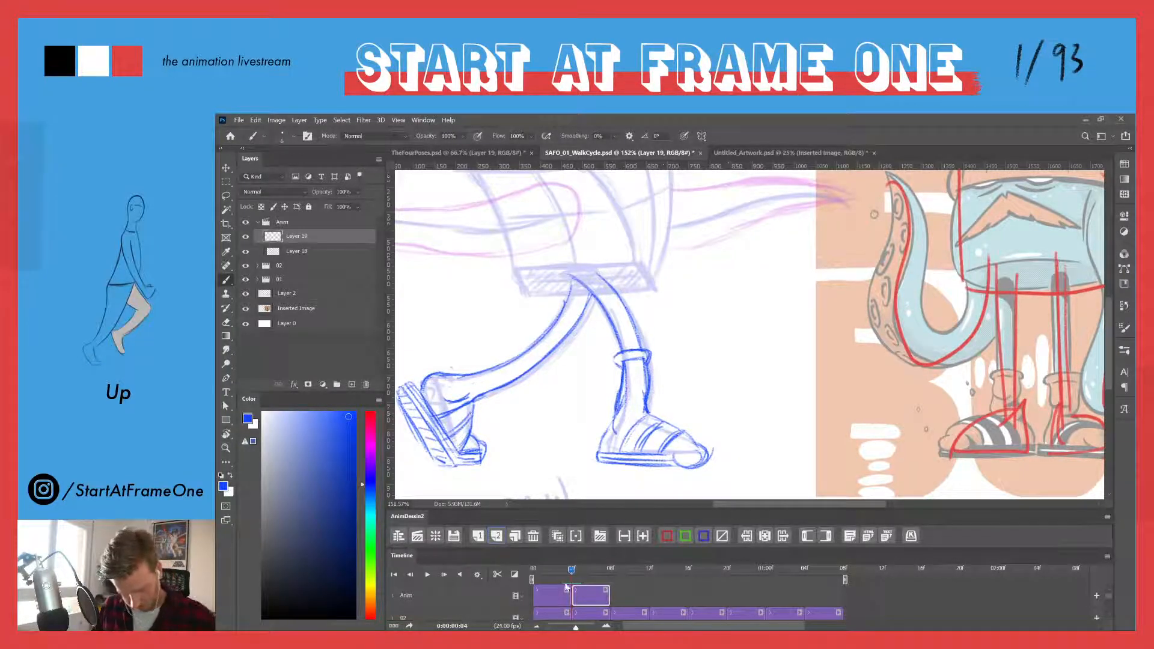
- Draw the sock cuff around the rear leg's lower calf, comparing its placement with the previous pose
left_click_drag(570, 574, 569, 570)
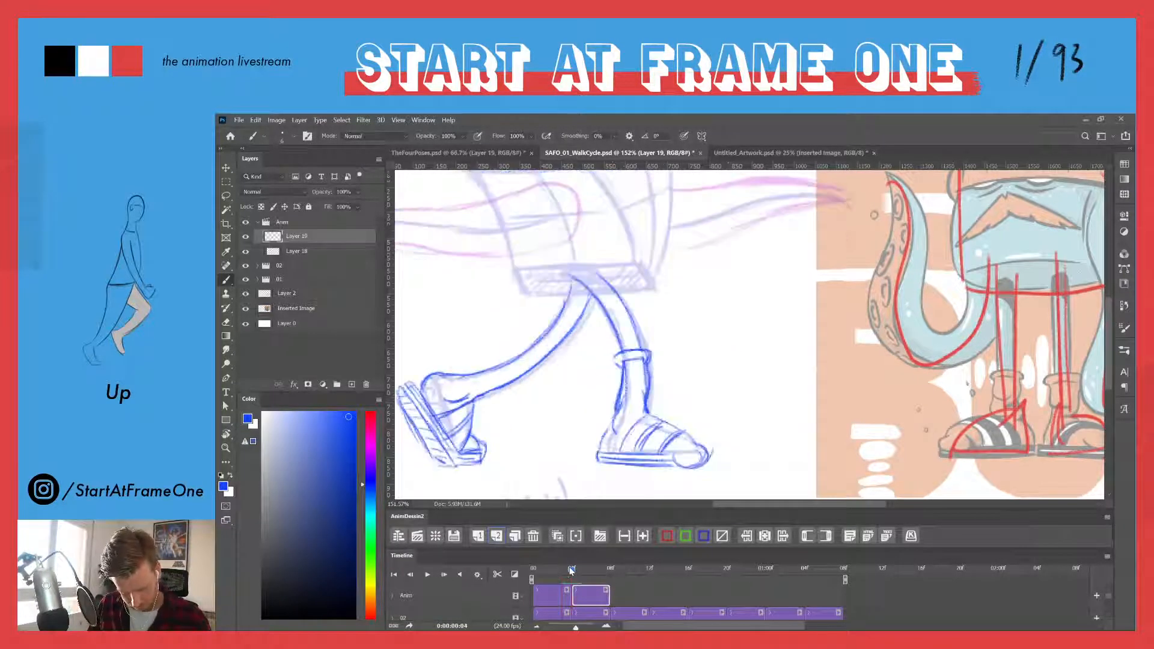
key("Left")
key("Right")
key("Left")
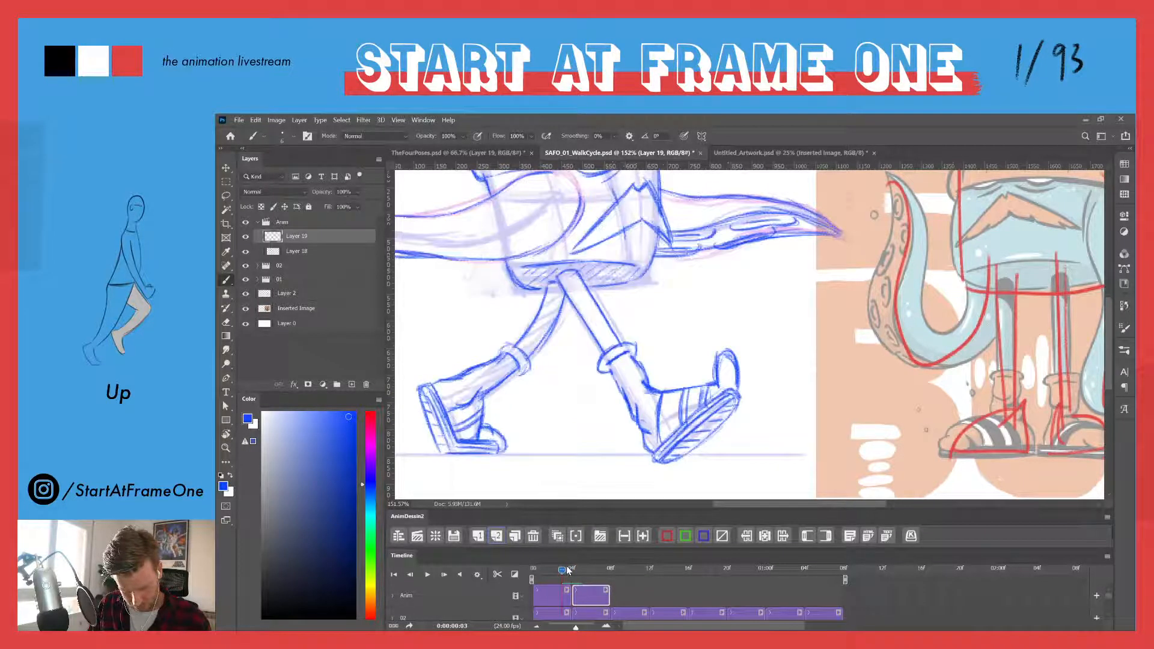
key("Right")
left_click_drag(510, 359, 517, 379)
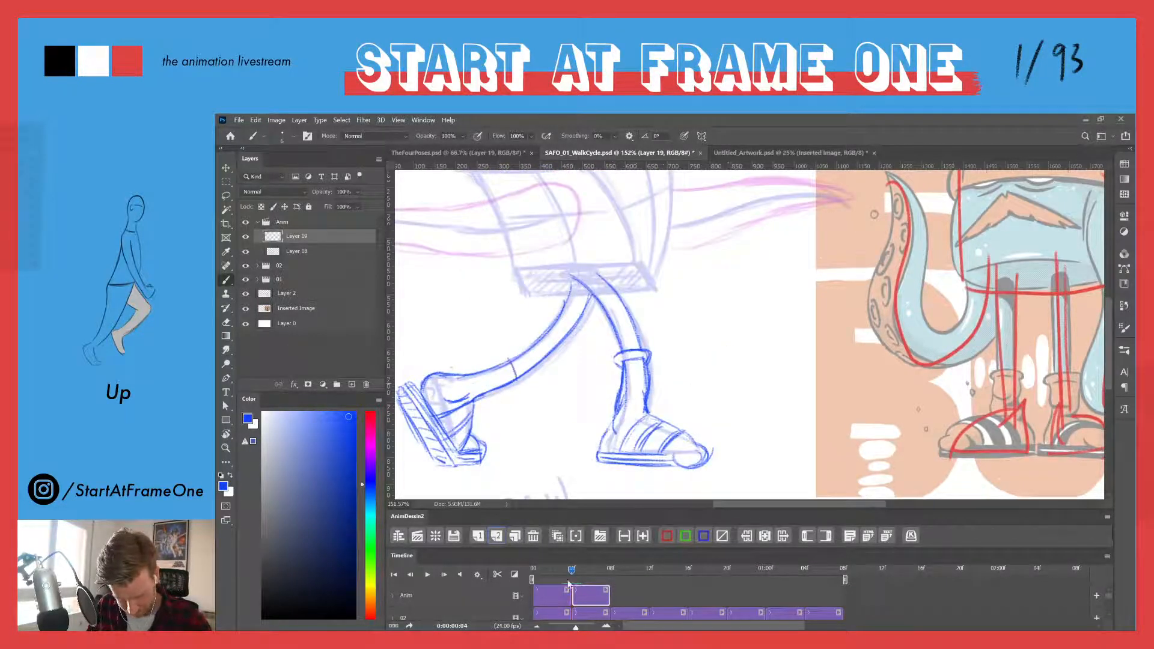
key("Left")
key("Right")
key("Left")
key("Right")
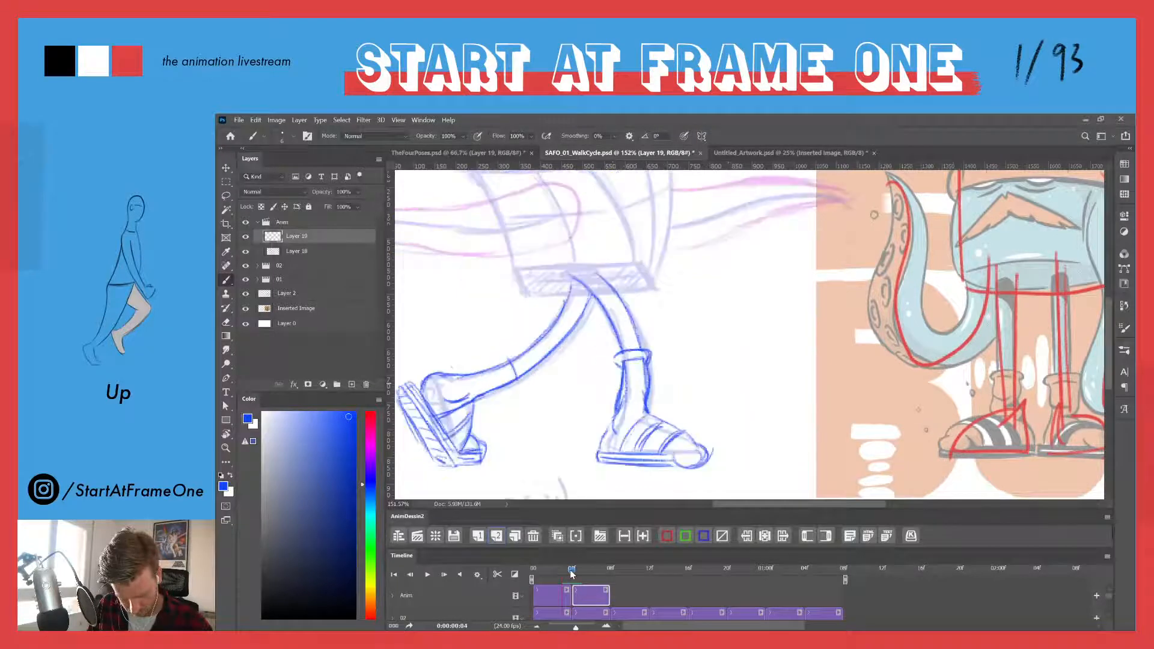
left_click_drag(506, 358, 518, 384)
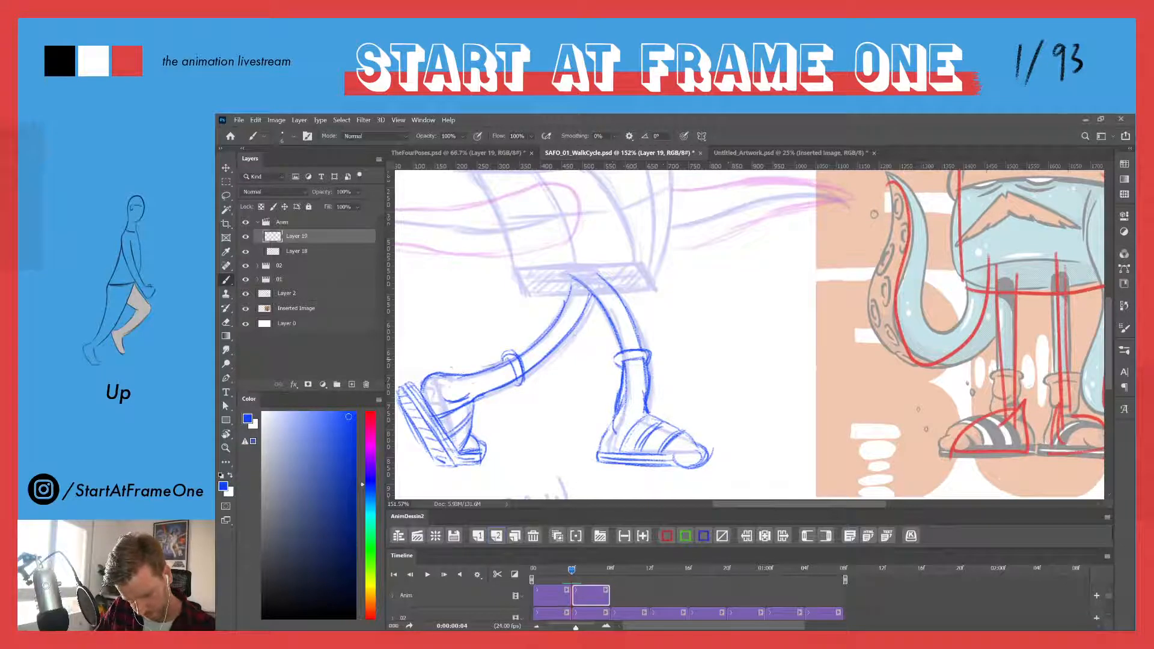
- Thicken the rear sock's outline from the cuff down to the heel and reinforce the heel's contact with the sandal
mouse_move(482, 363)
left_mouse_down()
mouse_move(434, 371)
mouse_move(461, 370)
mouse_move(441, 376)
mouse_move(476, 399)
left_mouse_up()
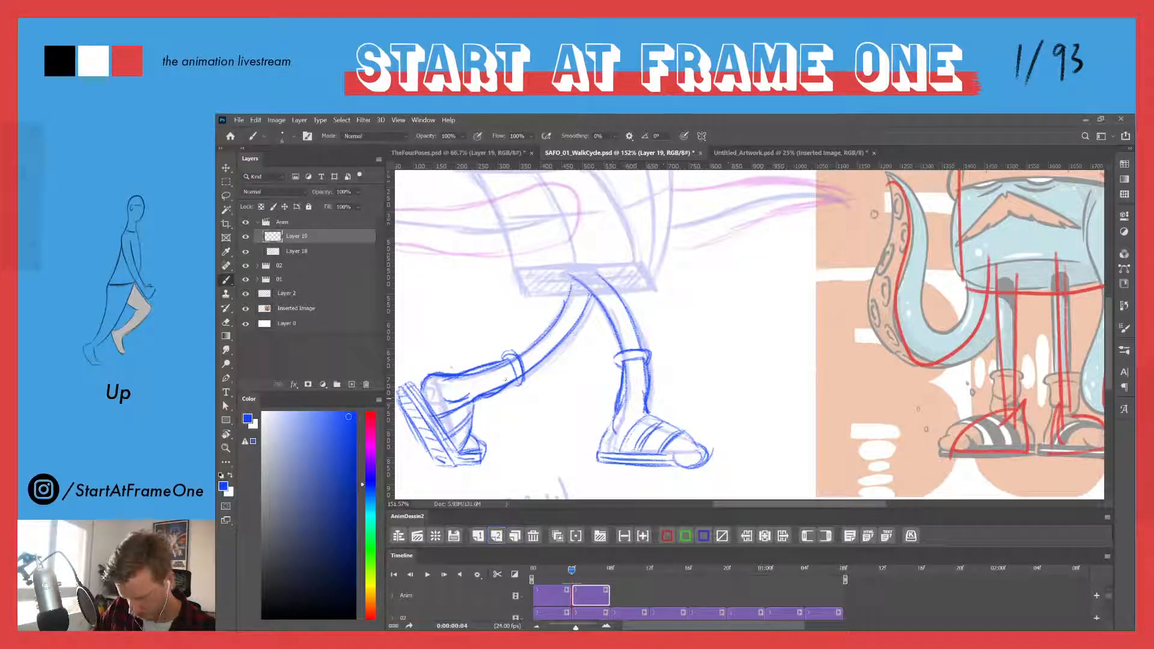
key("e")
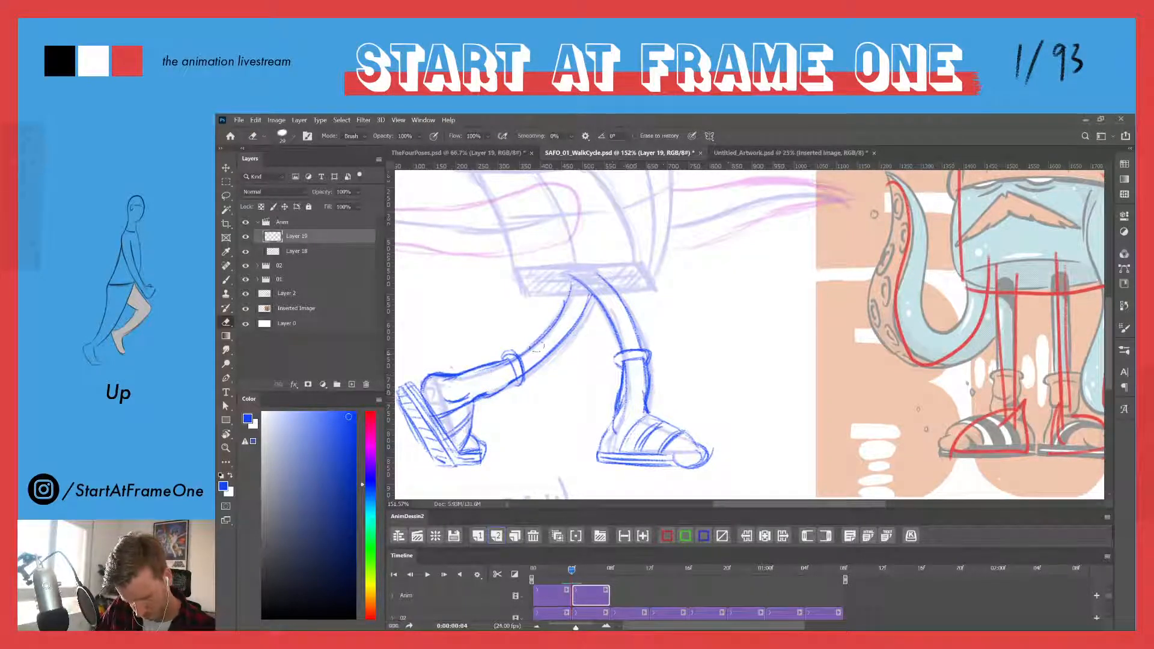
key("b")
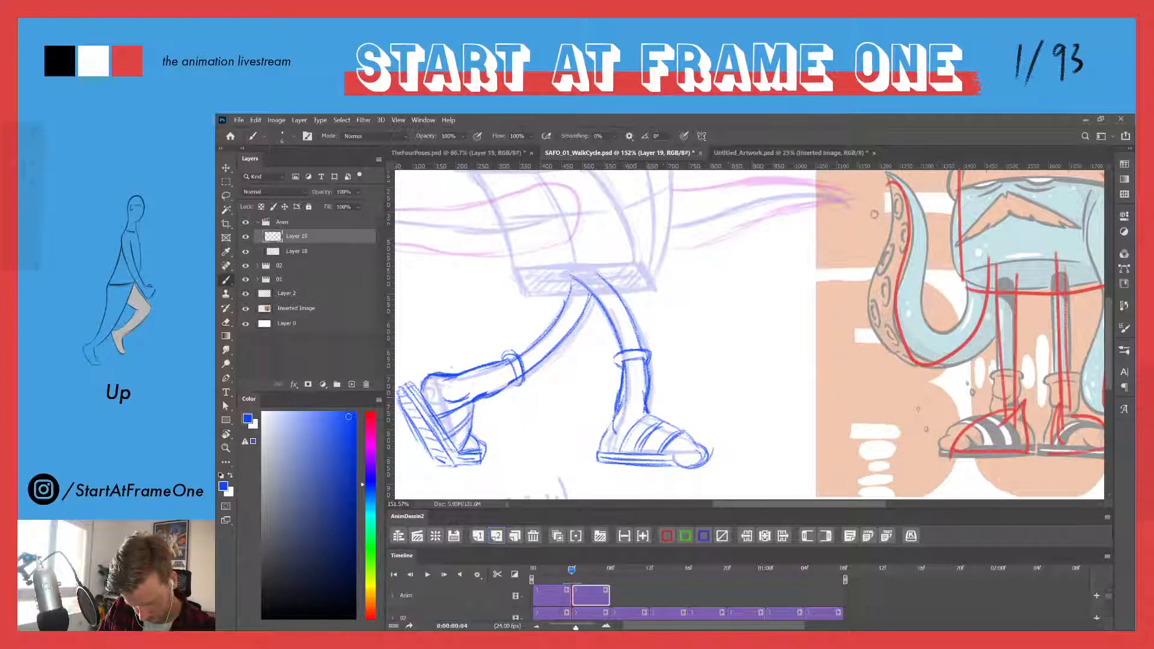
mouse_move(515, 383)
left_mouse_down()
mouse_move(493, 398)
mouse_move(509, 386)
left_mouse_up()
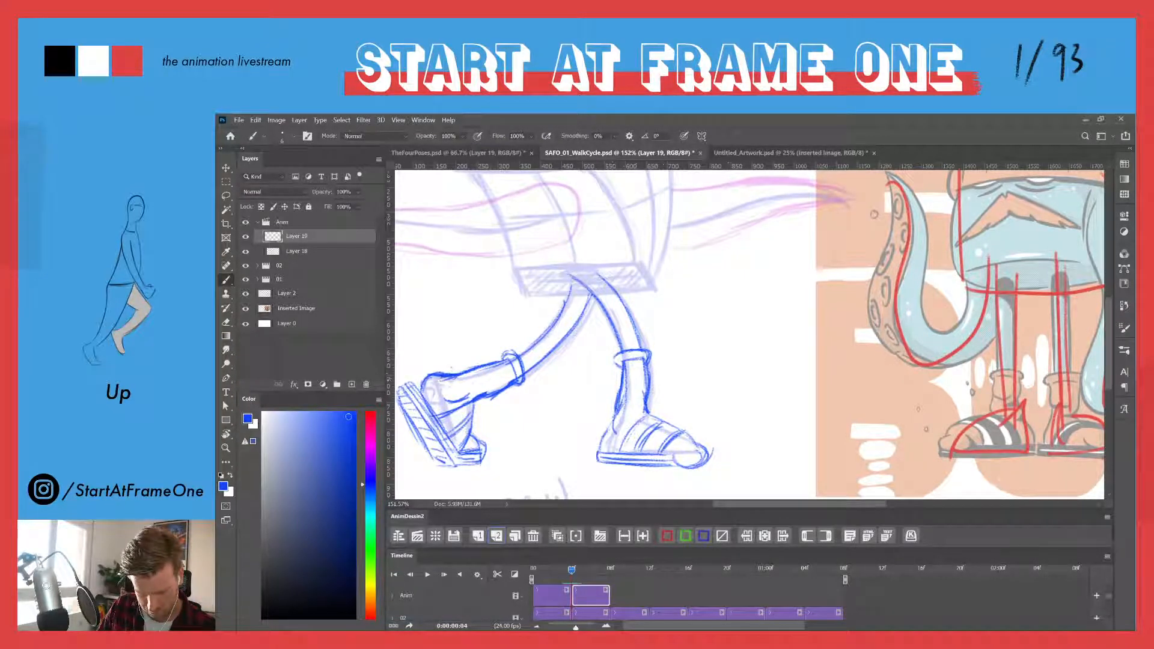
left_click_drag(432, 376, 416, 387)
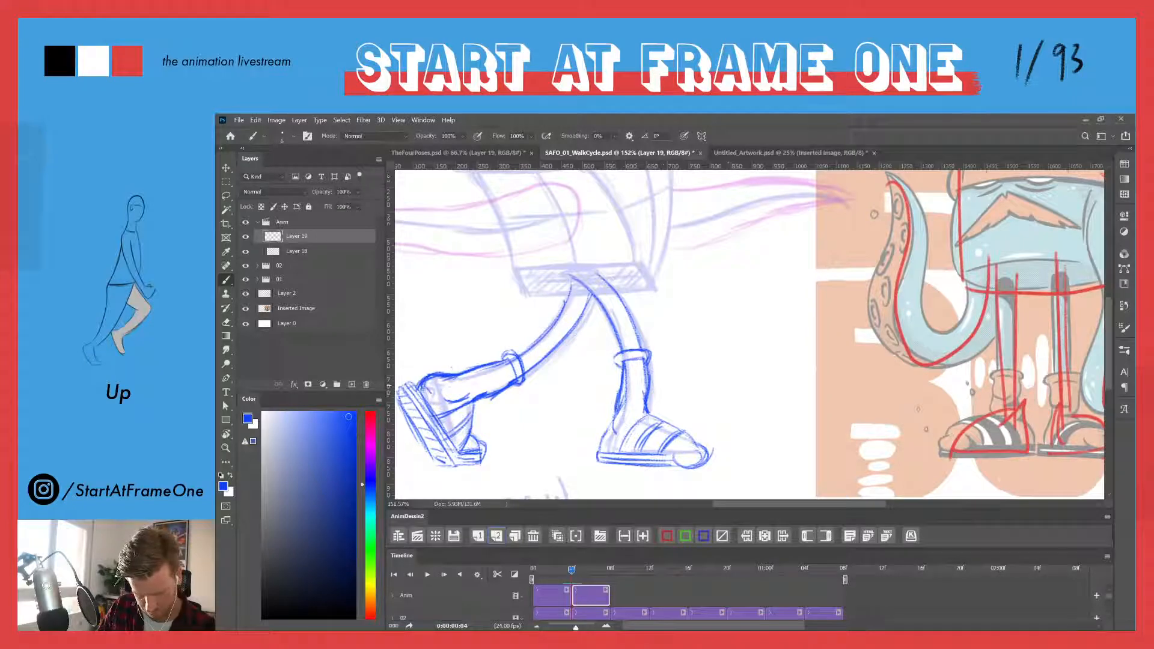
- Draw the body's rounded underside with its inner rim and continue the outline up the front side
left_click_drag(570, 569, 570, 568)
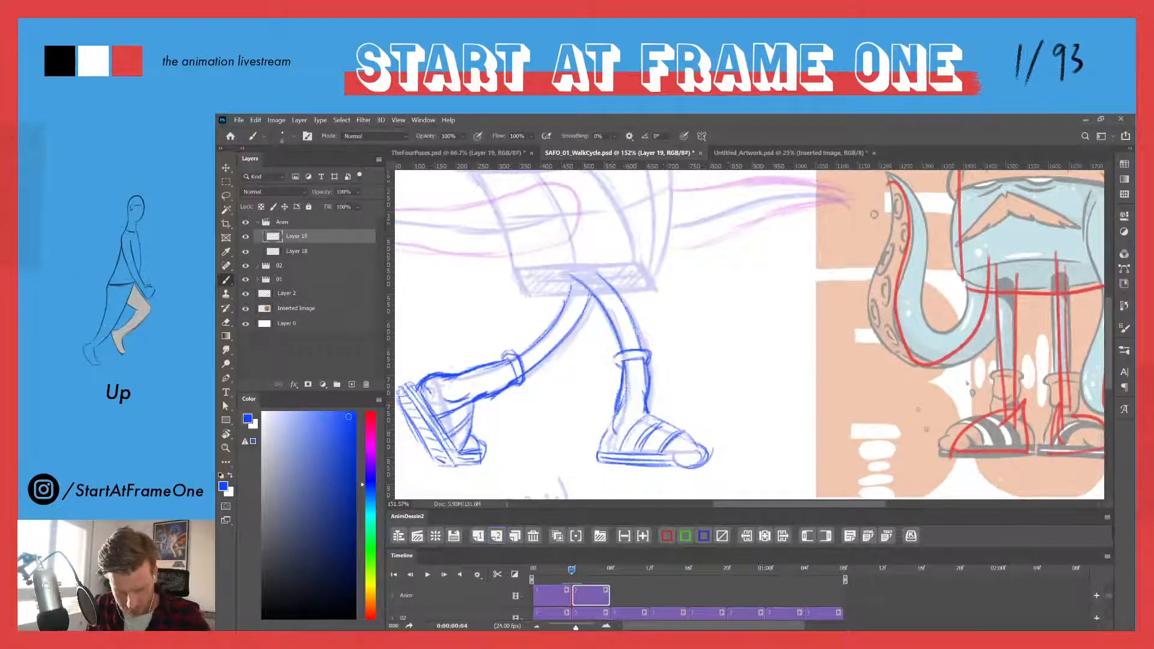
mouse_move(514, 269)
left_mouse_down()
mouse_move(636, 286)
mouse_move(623, 290)
mouse_move(666, 252)
left_mouse_up()
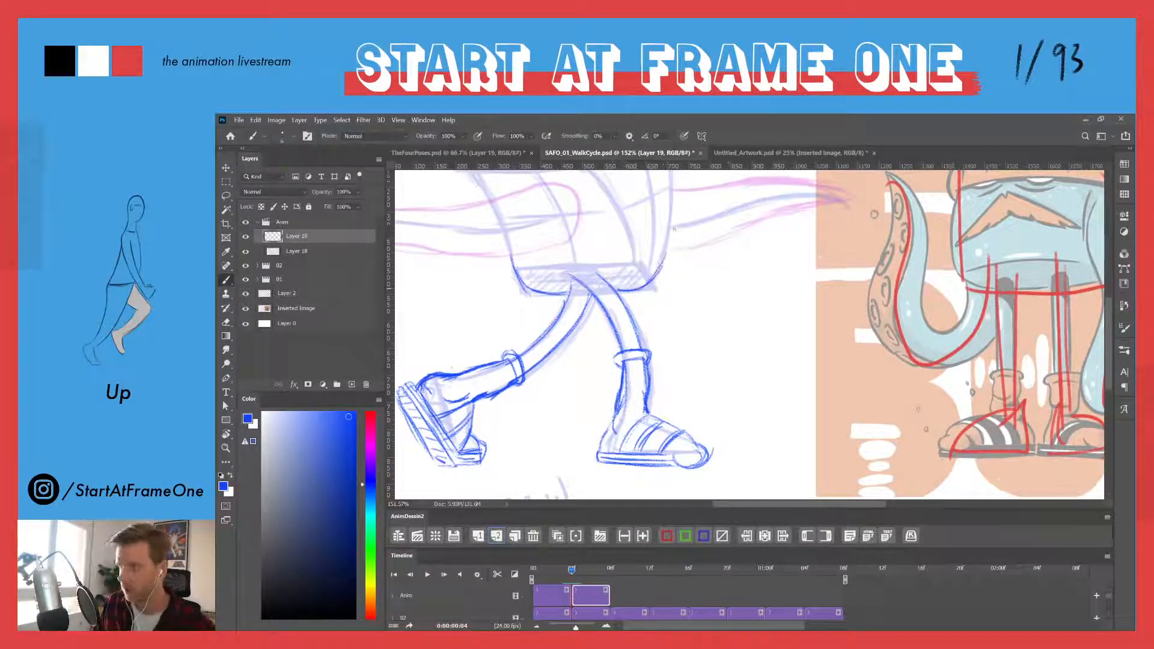
left_click_drag(526, 304, 556, 365)
mouse_move(638, 332)
left_mouse_down()
mouse_move(675, 328)
mouse_move(604, 340)
left_mouse_up()
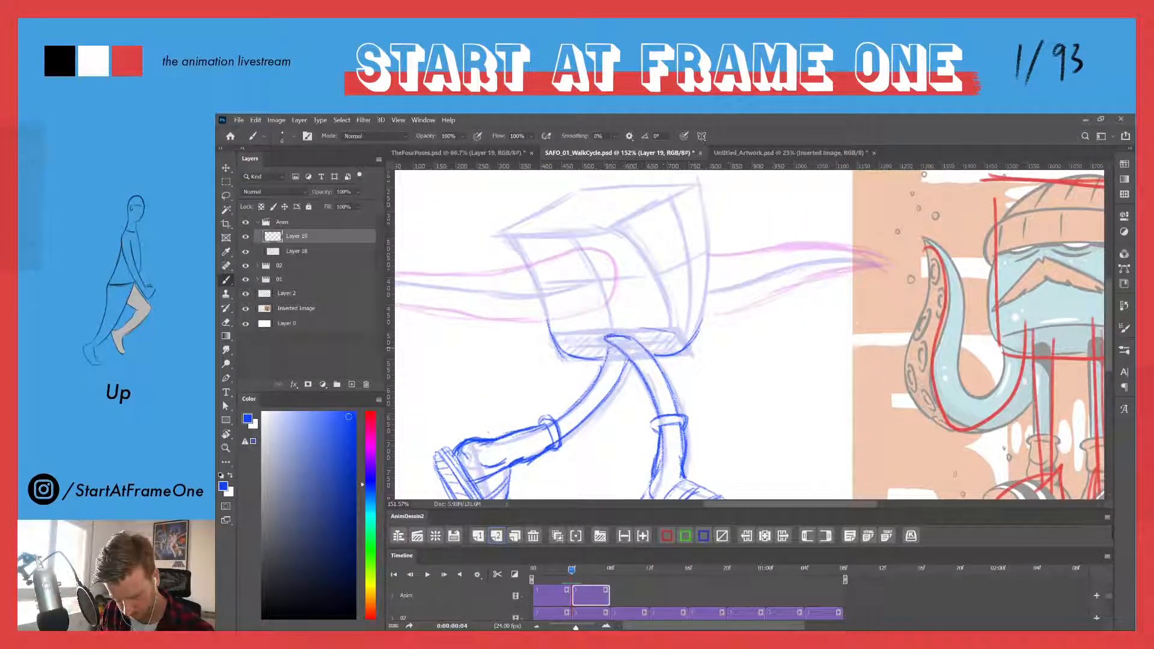
left_click_drag(705, 303, 695, 330)
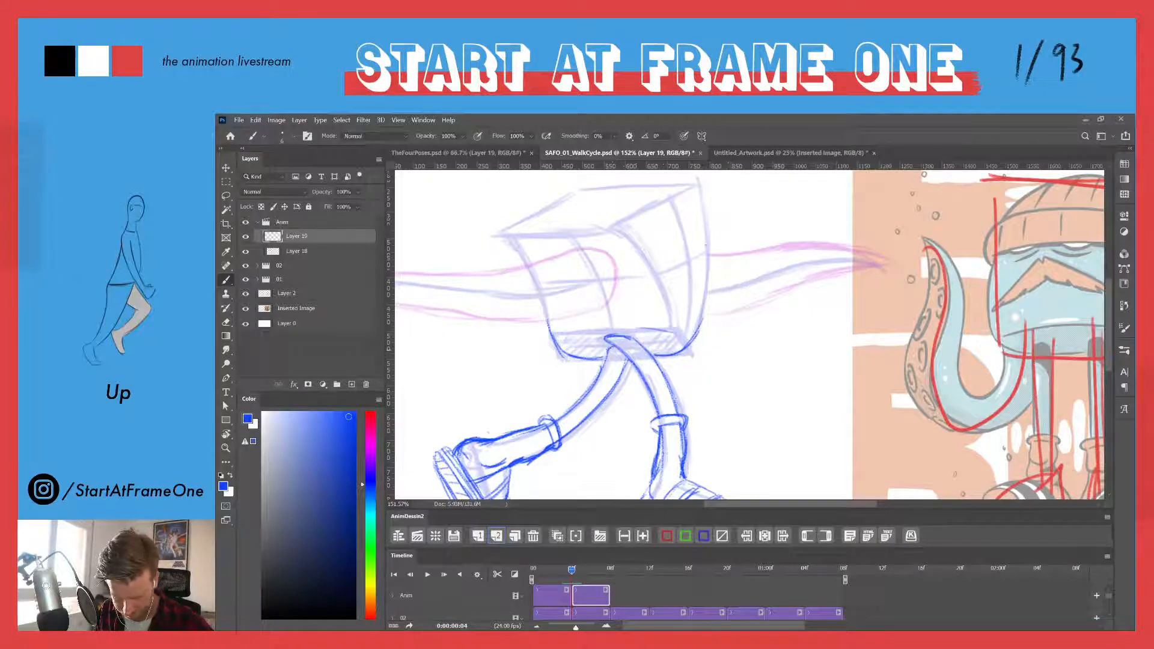
mouse_move(710, 276)
left_mouse_down()
mouse_move(692, 341)
mouse_move(701, 309)
left_mouse_up()
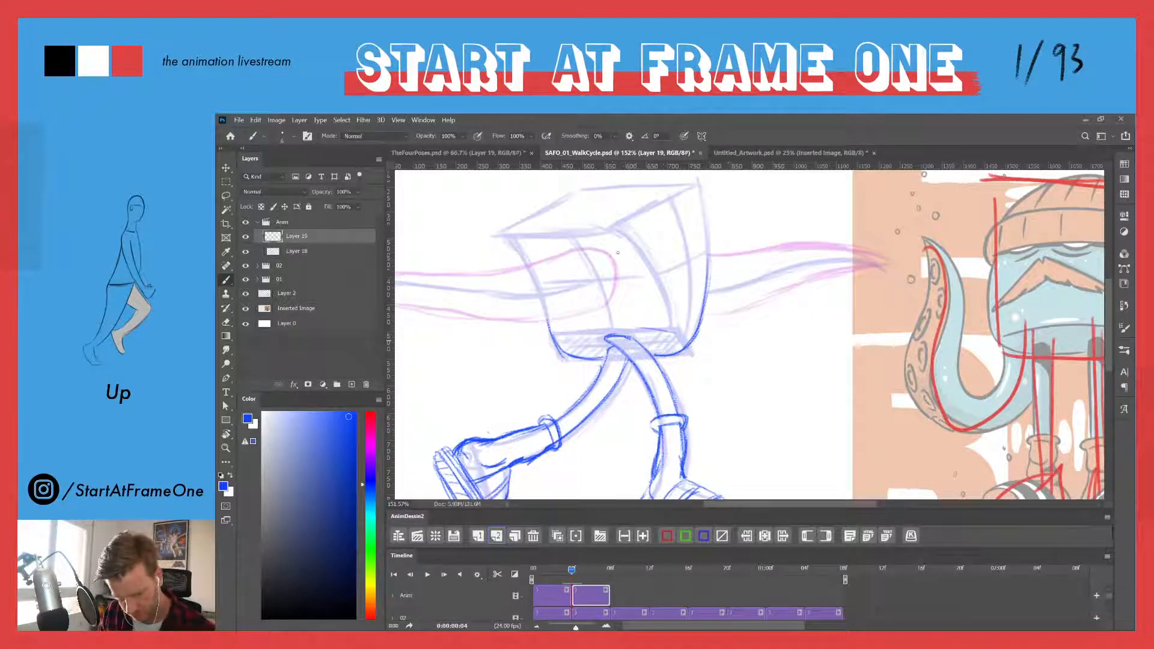
- Draw the beanie's folded cuff across the head, with curved upper and lower edges and a rounded rear end
mouse_move(536, 257)
left_mouse_down()
mouse_move(632, 250)
mouse_move(525, 262)
mouse_move(637, 250)
left_mouse_up()
left_click_drag(704, 213, 607, 254)
left_click_drag(688, 234, 654, 248)
left_click_drag(702, 214, 619, 255)
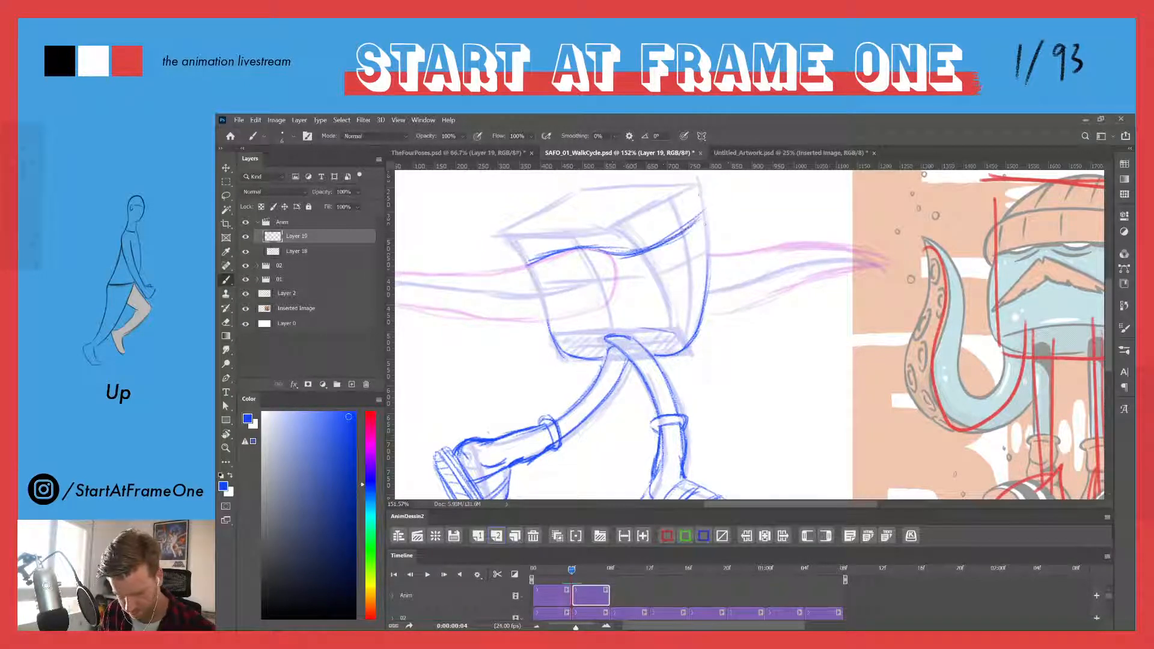
mouse_move(696, 184)
left_mouse_down()
mouse_move(708, 212)
mouse_move(651, 251)
mouse_move(652, 210)
left_mouse_up()
mouse_move(669, 199)
left_mouse_down()
mouse_move(606, 230)
mouse_move(650, 209)
left_mouse_up()
mouse_move(677, 192)
left_mouse_down()
mouse_move(601, 232)
mouse_move(536, 237)
left_mouse_up()
mouse_move(599, 232)
left_mouse_down()
mouse_move(494, 246)
mouse_move(508, 240)
mouse_move(523, 261)
mouse_move(504, 237)
mouse_move(551, 199)
left_mouse_up()
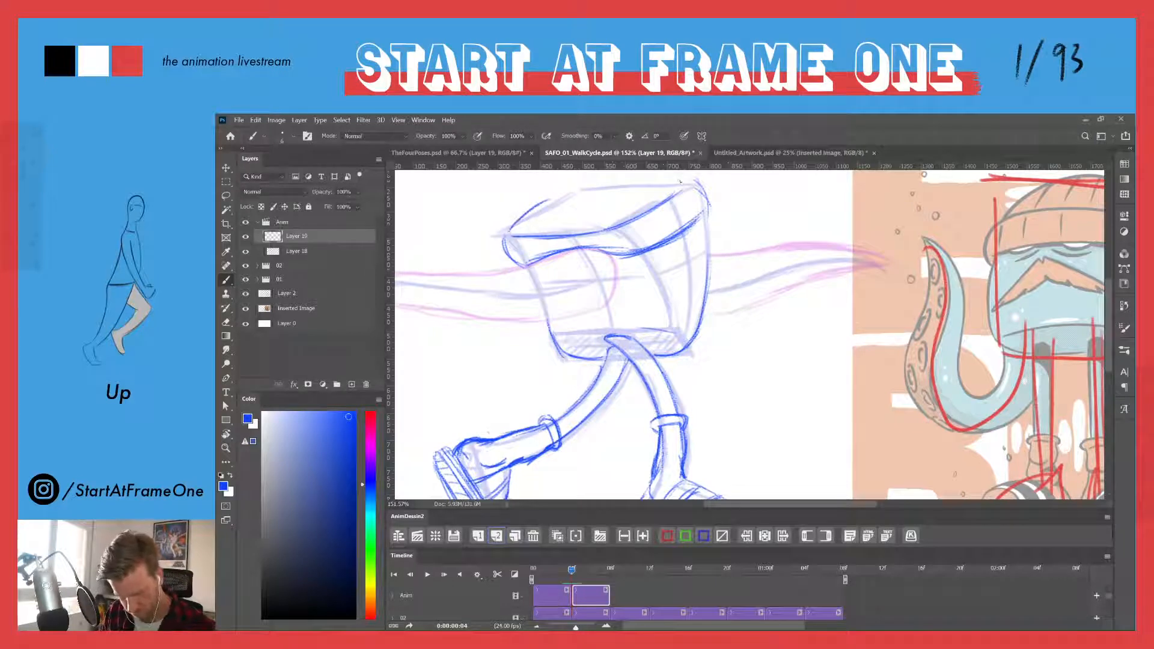
- Draw the beanie's domed crown above the cuff and round off the cuff's front end
mouse_move(681, 180)
left_mouse_down()
mouse_move(605, 182)
mouse_move(532, 215)
left_mouse_up()
left_click_drag(591, 183, 533, 209)
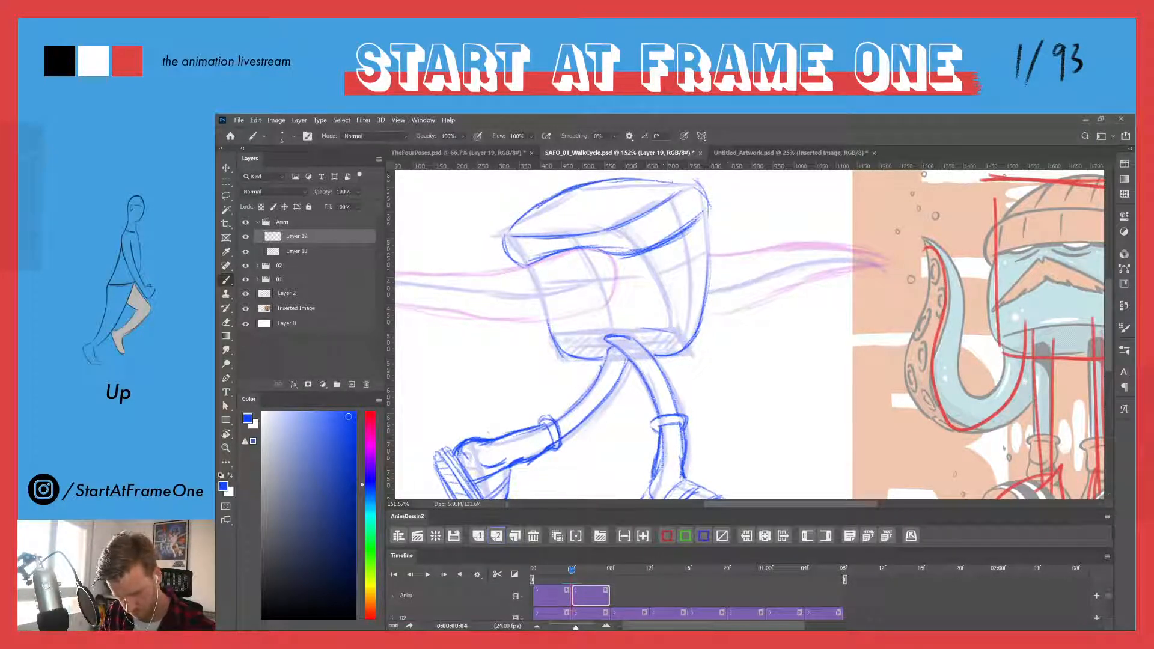
mouse_move(650, 184)
left_mouse_down()
mouse_move(681, 178)
mouse_move(666, 201)
mouse_move(704, 199)
left_mouse_up()
mouse_move(695, 178)
left_mouse_down()
mouse_move(665, 199)
mouse_move(672, 236)
left_mouse_up()
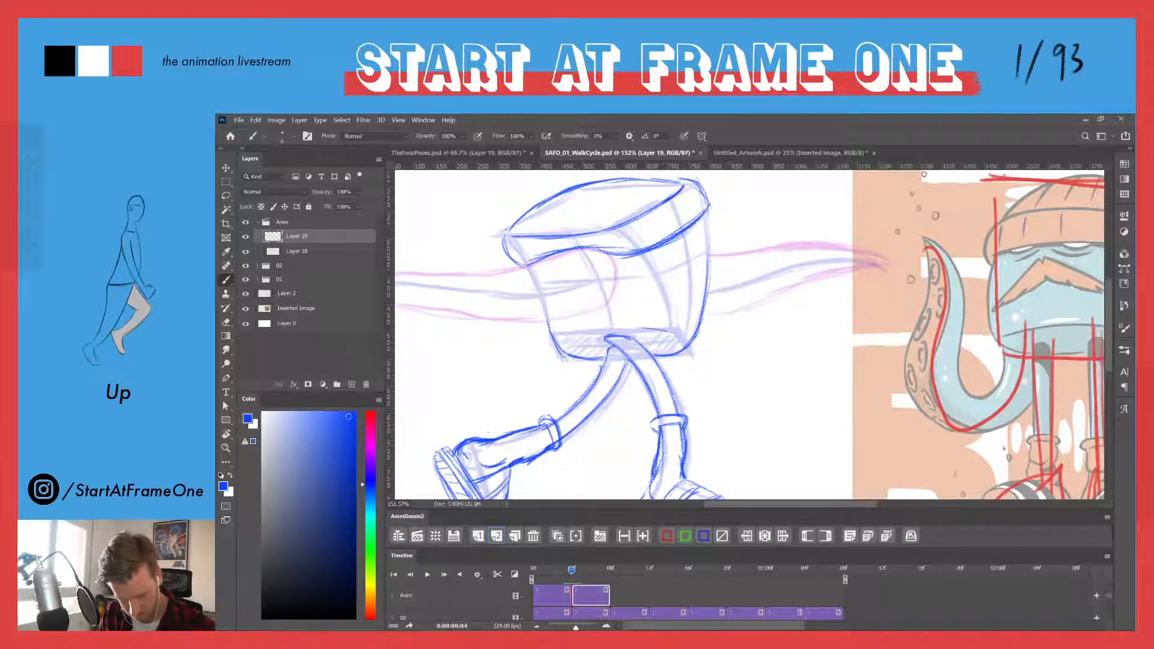
- Outline the body's back side below the beanie and add short knit marks along the cuff
mouse_move(512, 226)
left_mouse_down()
mouse_move(516, 265)
mouse_move(525, 252)
mouse_move(552, 345)
left_mouse_up()
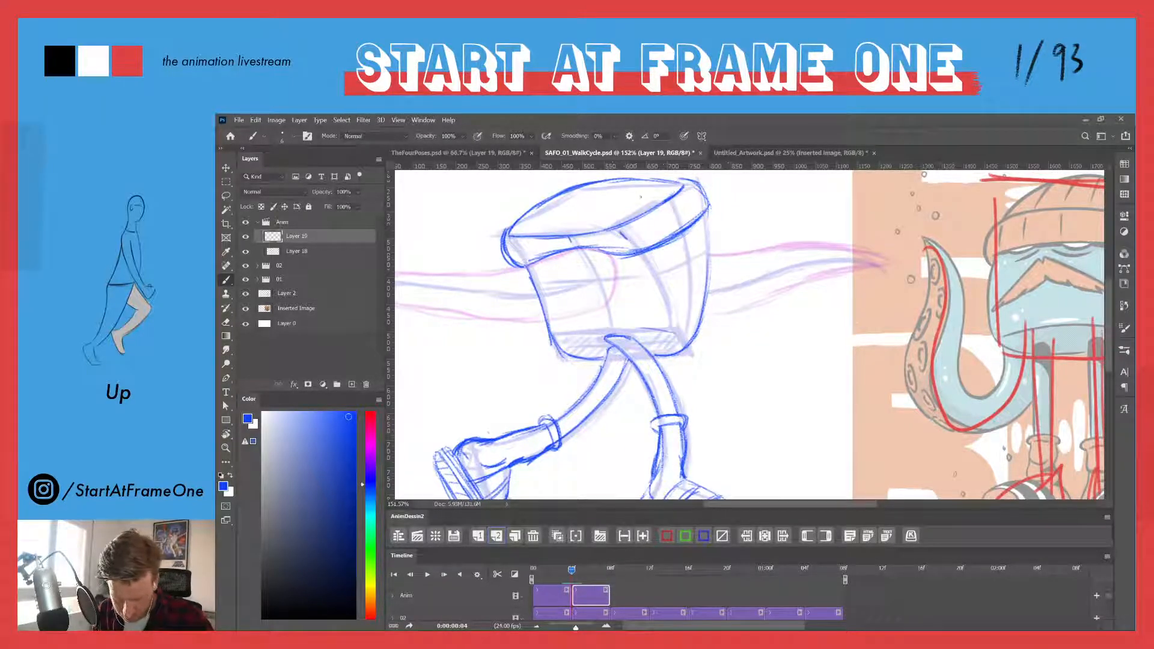
mouse_move(672, 203)
left_mouse_down()
mouse_move(679, 218)
mouse_move(651, 236)
left_mouse_up()
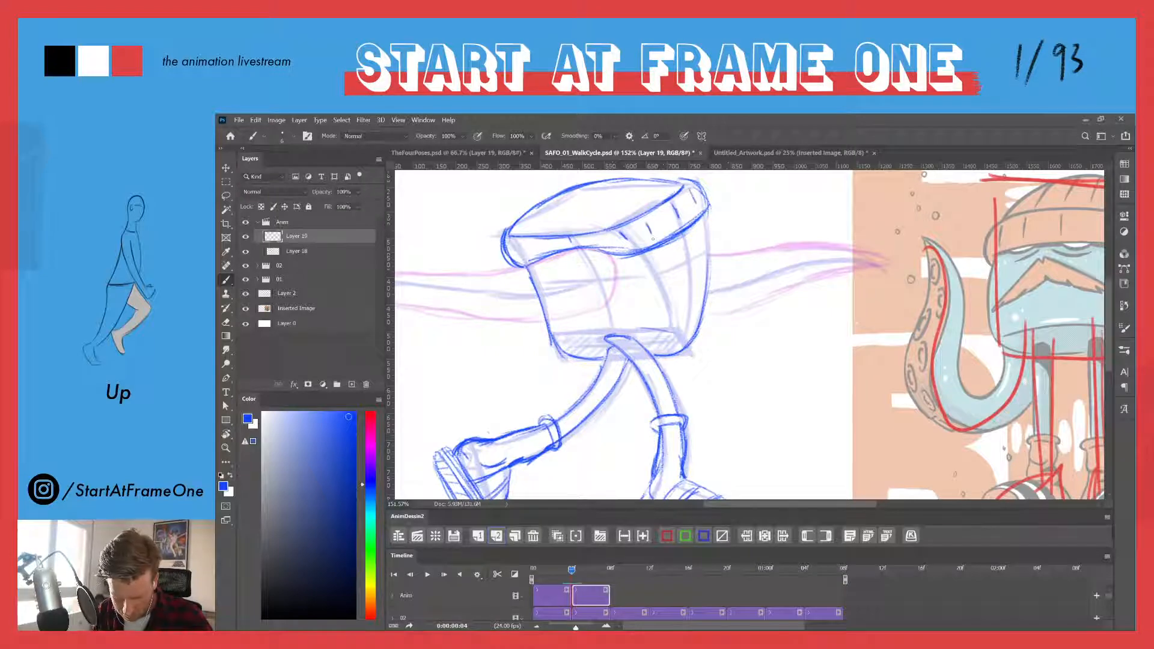
mouse_move(531, 242)
left_mouse_down()
mouse_move(534, 255)
mouse_move(520, 258)
left_mouse_up()
- Touch up the rear end of the beanie cuff on the first pose's drawing, and return to the second pose's drawing
mouse_move(572, 575)
left_mouse_down()
mouse_move(561, 575)
mouse_move(571, 575)
left_mouse_up()
left_click(562, 580)
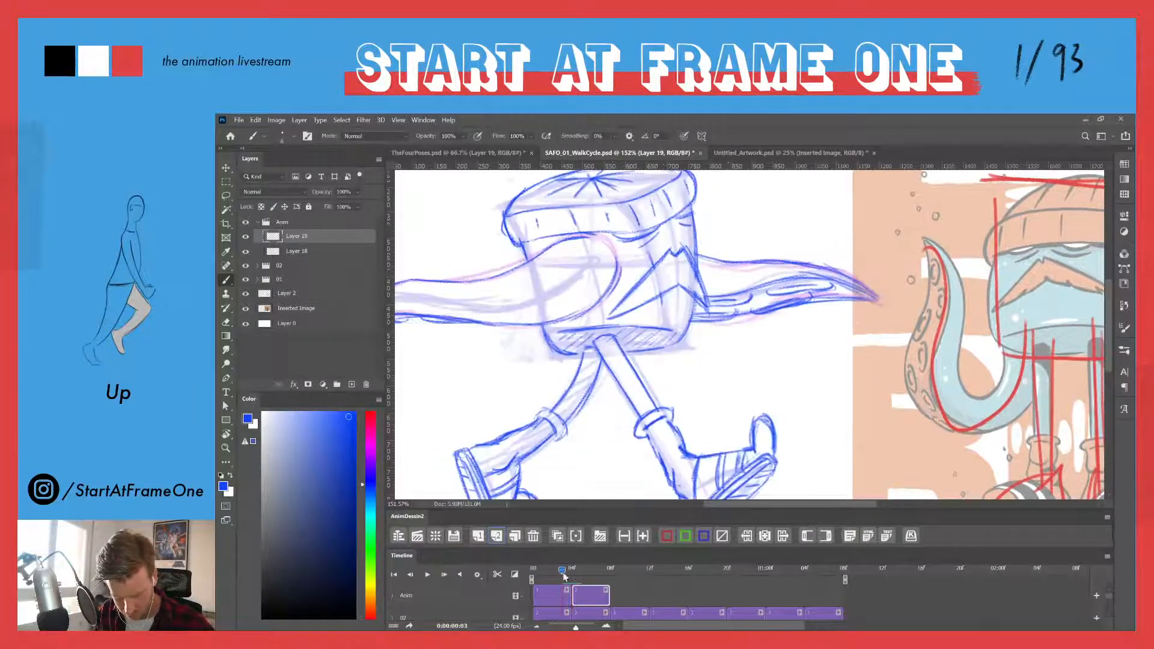
left_click(555, 602)
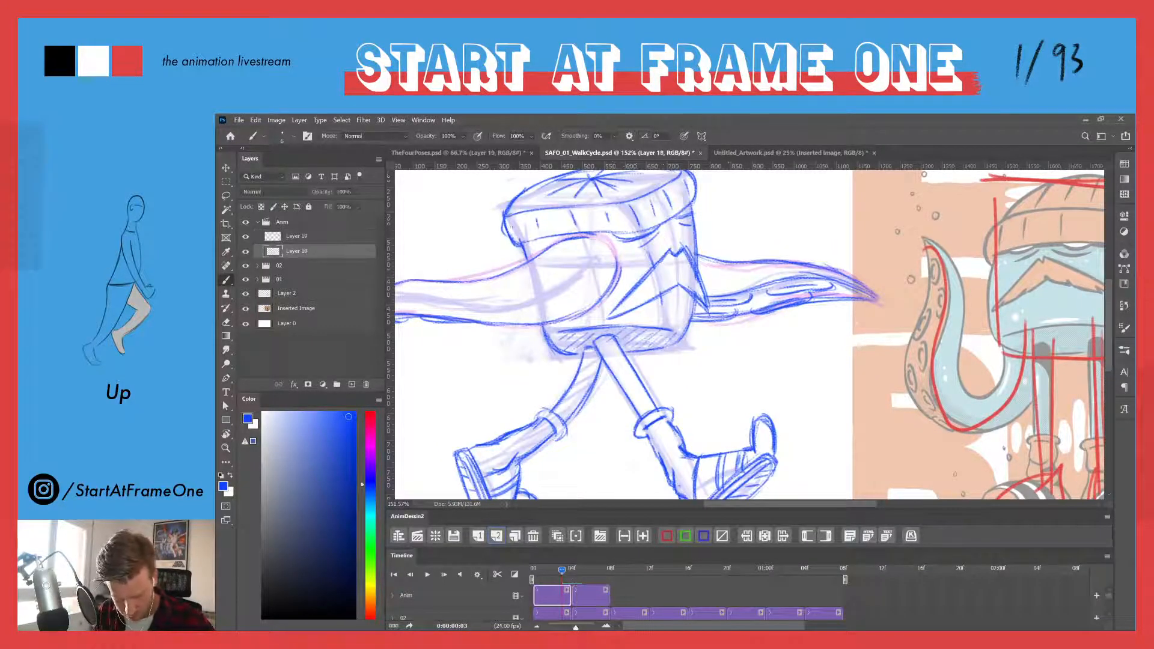
left_click_drag(510, 221, 518, 239)
left_click_drag(562, 571, 571, 572)
left_click(585, 593)
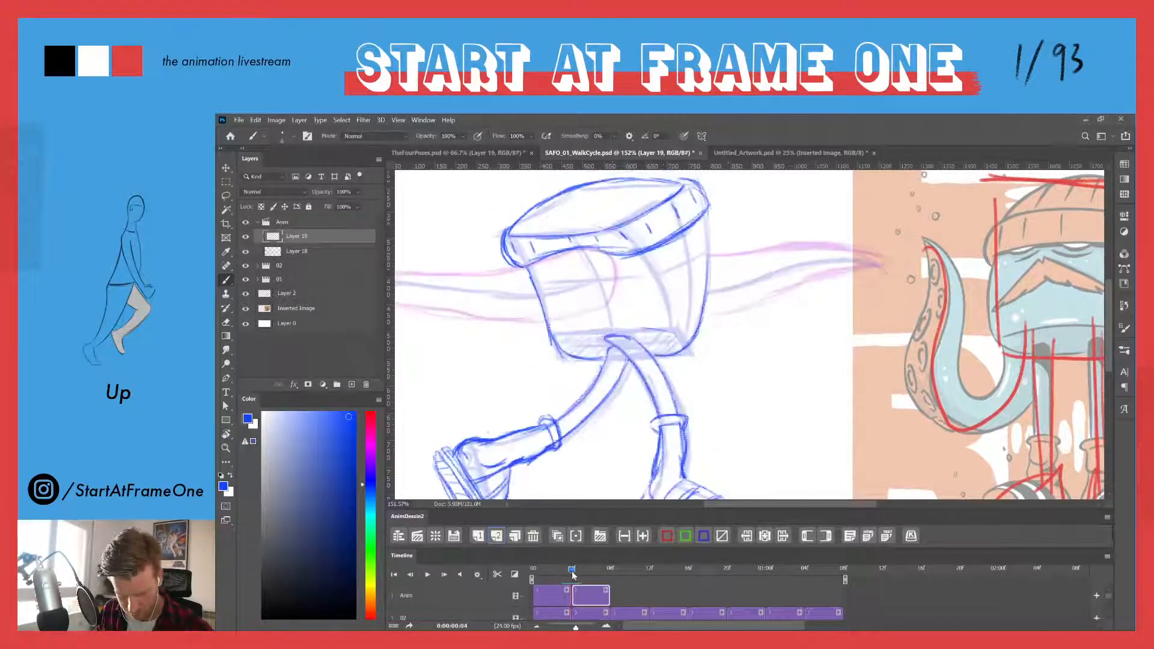
- Draw knit ribs radiating across the beanie's crown and curved eye lines just below the cuff
mouse_move(570, 222)
left_mouse_down()
mouse_move(588, 197)
mouse_move(592, 223)
mouse_move(589, 194)
mouse_move(608, 216)
mouse_move(586, 201)
mouse_move(624, 203)
mouse_move(538, 228)
left_mouse_up()
left_click_drag(590, 196, 544, 207)
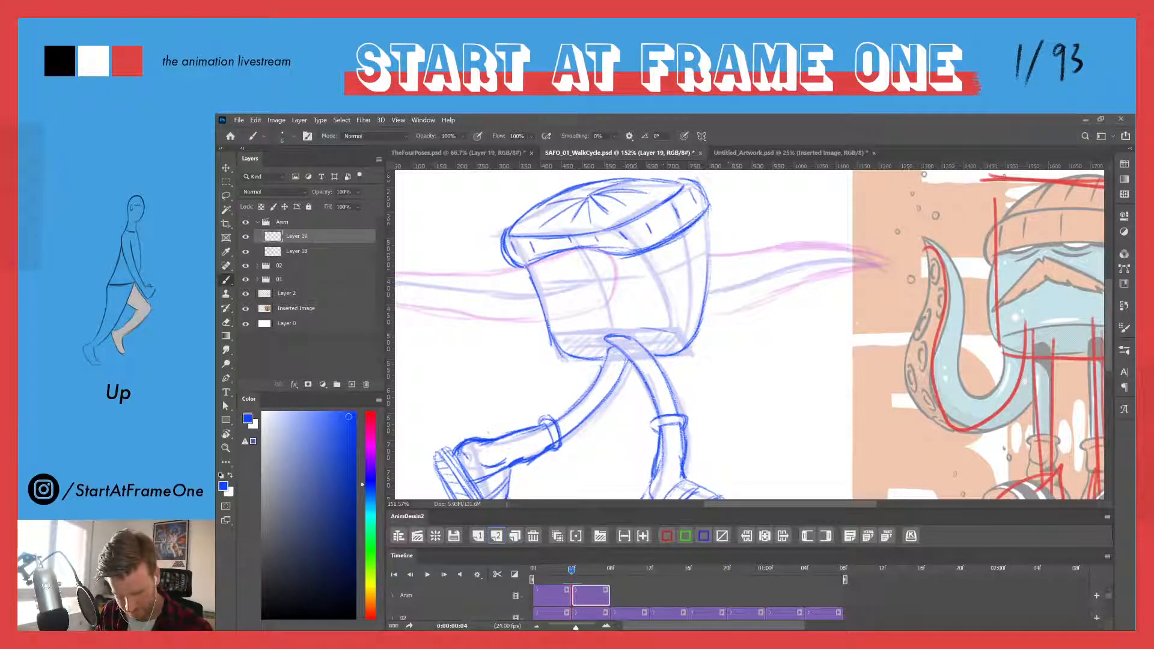
left_click_drag(571, 576, 571, 575)
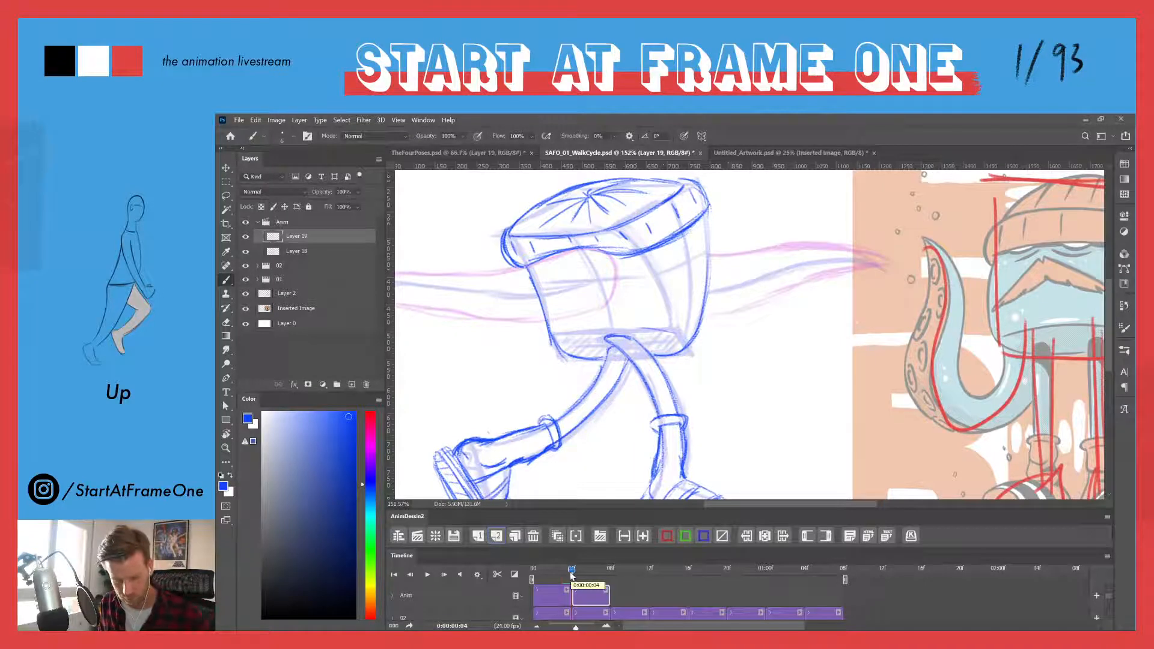
left_click_drag(571, 575, 568, 572)
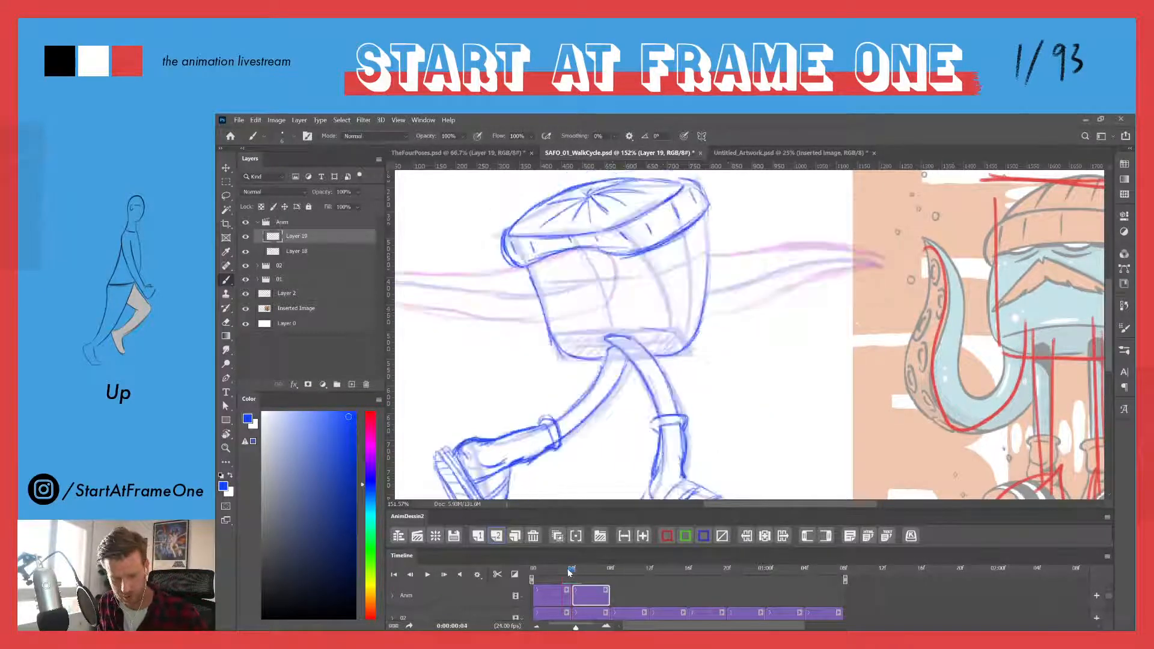
mouse_move(665, 244)
left_mouse_down()
mouse_move(633, 239)
mouse_move(624, 260)
mouse_move(651, 260)
mouse_move(686, 234)
left_mouse_up()
mouse_move(706, 225)
left_mouse_down()
mouse_move(687, 231)
mouse_move(708, 242)
left_mouse_up()
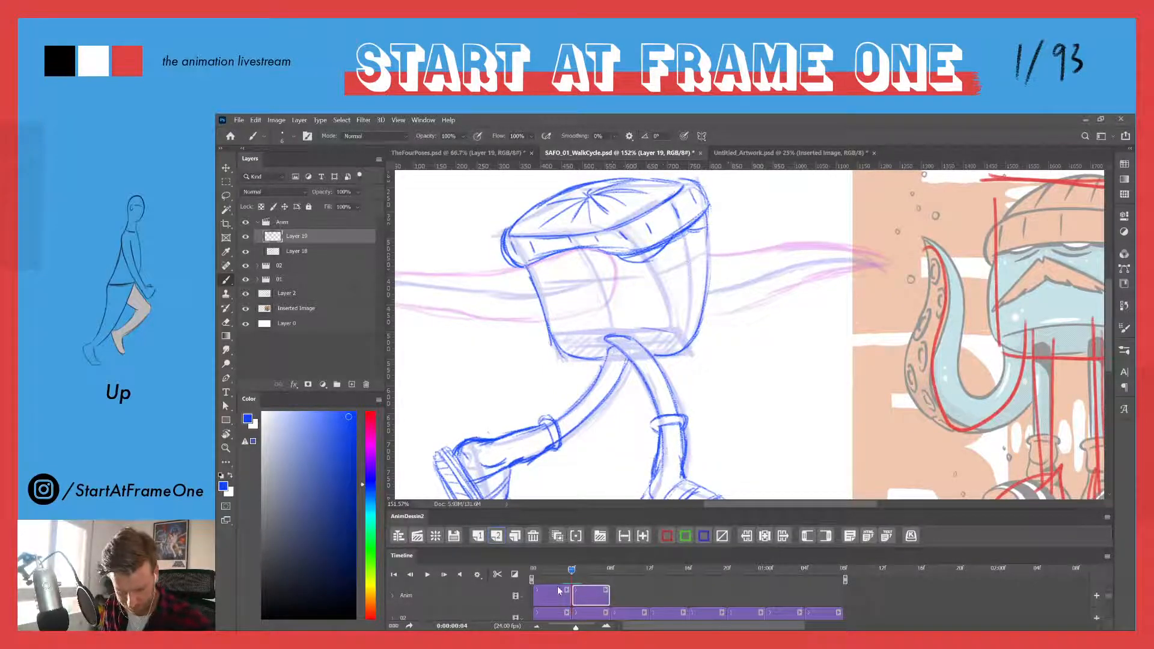
- Redraw the first pose's moustache with a drooping, curved rear half and erase its old straight lines
left_click_drag(571, 571, 563, 575)
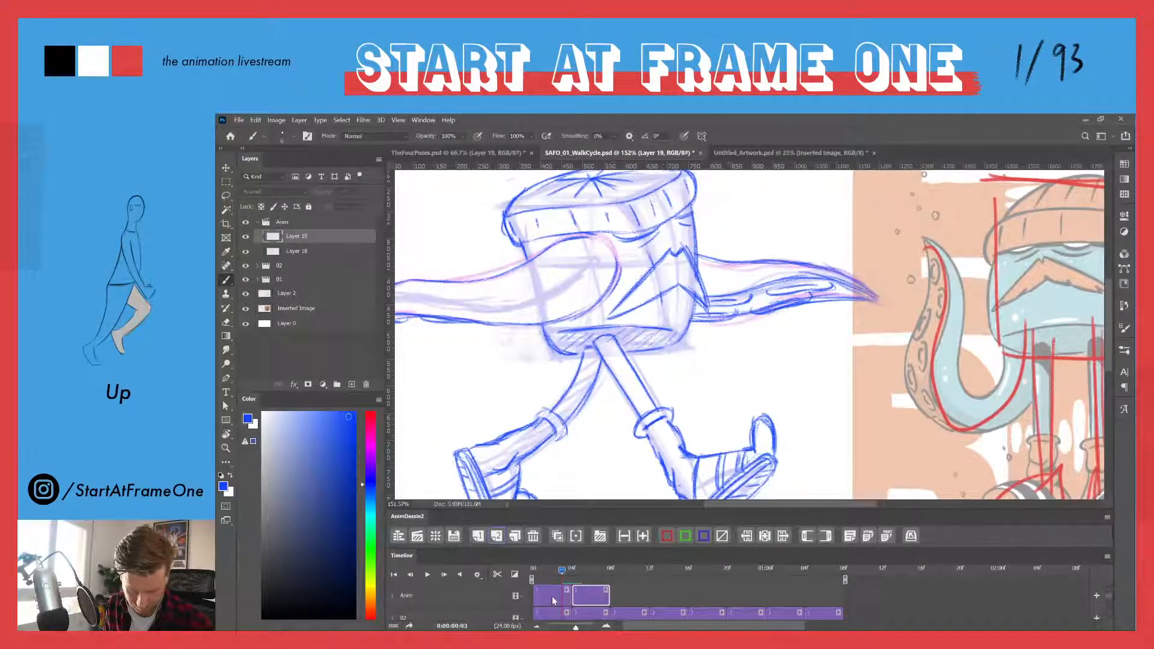
left_click(552, 596)
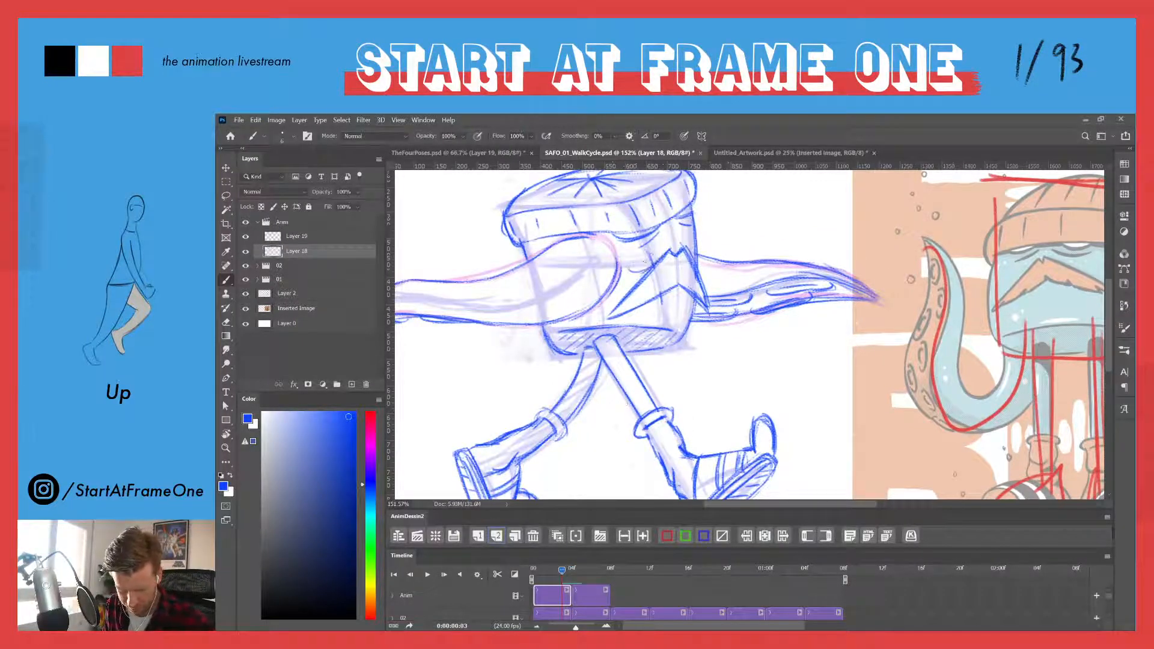
mouse_move(617, 265)
left_mouse_down()
mouse_move(648, 270)
mouse_move(617, 291)
mouse_move(674, 287)
mouse_move(611, 293)
mouse_move(667, 297)
left_mouse_up()
key("e")
mouse_move(613, 271)
left_mouse_down()
mouse_move(667, 294)
mouse_move(641, 281)
mouse_move(619, 304)
mouse_move(640, 304)
mouse_move(619, 311)
left_mouse_up()
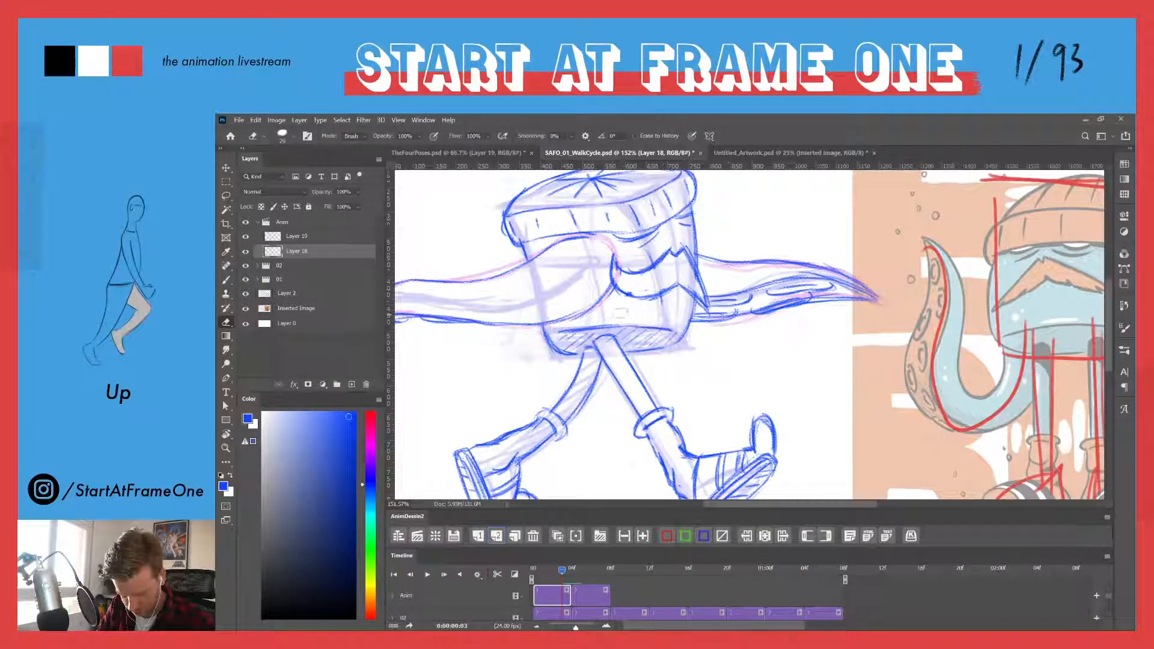
- Redraw the front half of the first pose's moustache so its tip curls upward, and erase the stray lines beneath the tip
key("b")
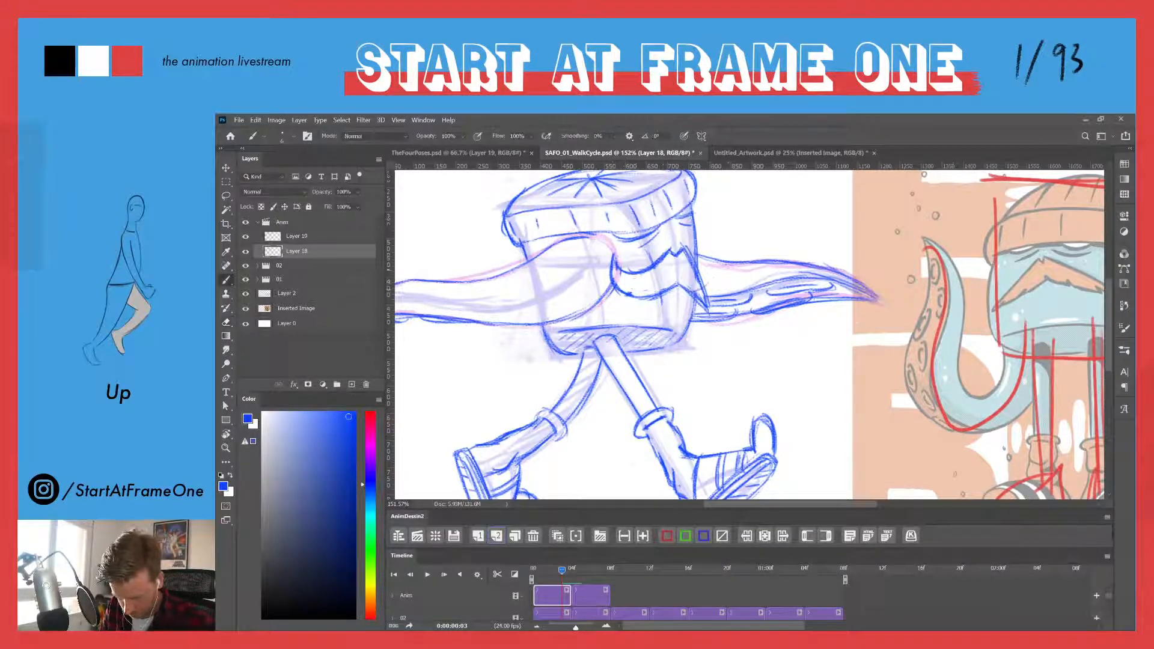
left_click_drag(688, 291, 707, 283)
left_click_drag(710, 288, 700, 262)
mouse_move(712, 286)
left_mouse_down()
mouse_move(704, 260)
mouse_move(688, 256)
mouse_move(703, 245)
left_mouse_up()
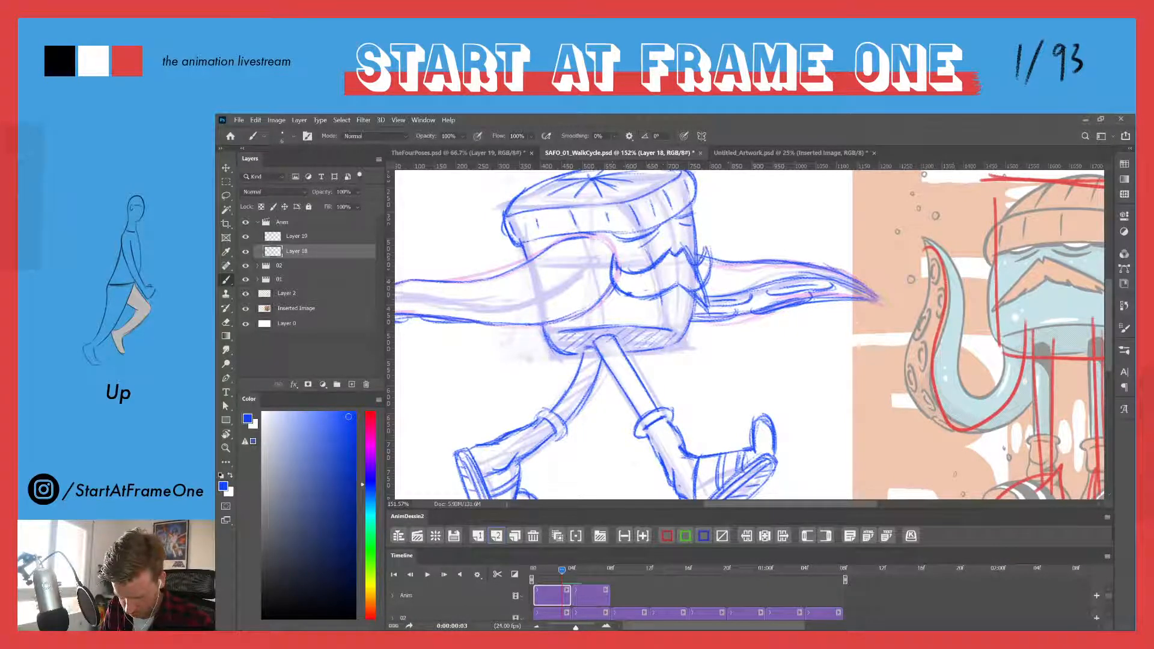
left_click_drag(711, 288, 700, 243)
key("e")
mouse_move(704, 288)
left_mouse_down()
mouse_move(696, 269)
mouse_move(709, 310)
mouse_move(690, 293)
mouse_move(717, 294)
left_mouse_up()
key("b")
key("b")
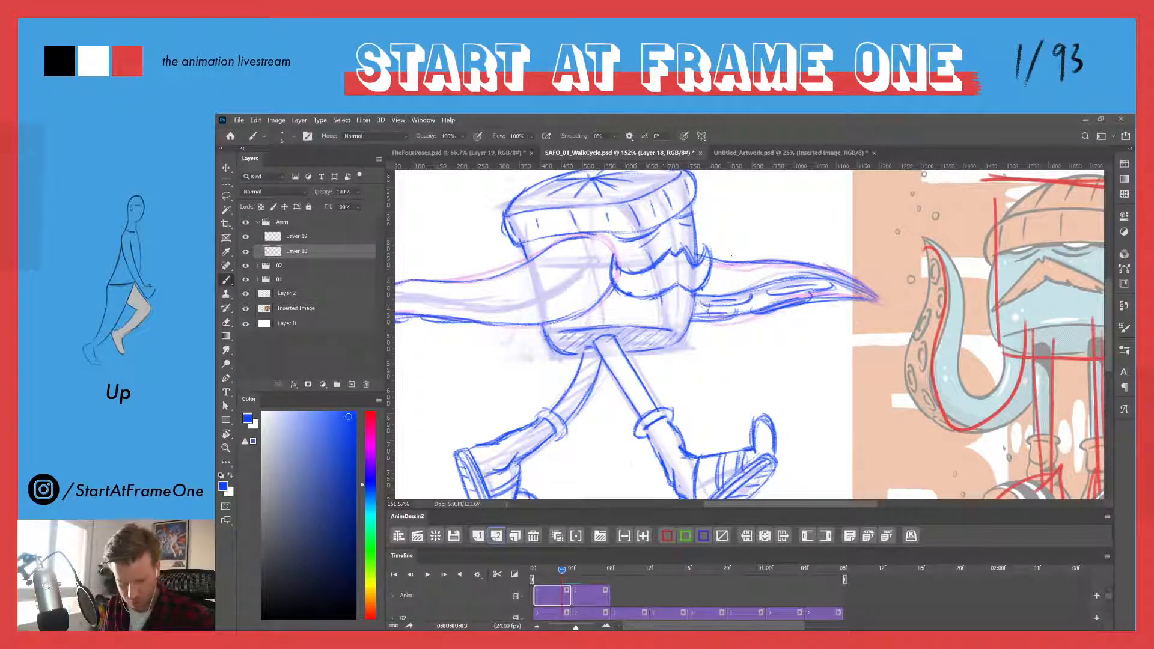
- On the second pose's drawing, sketch a long moustache drooping down the front of the face with pointed lower ends
left_click_drag(562, 570, 571, 573)
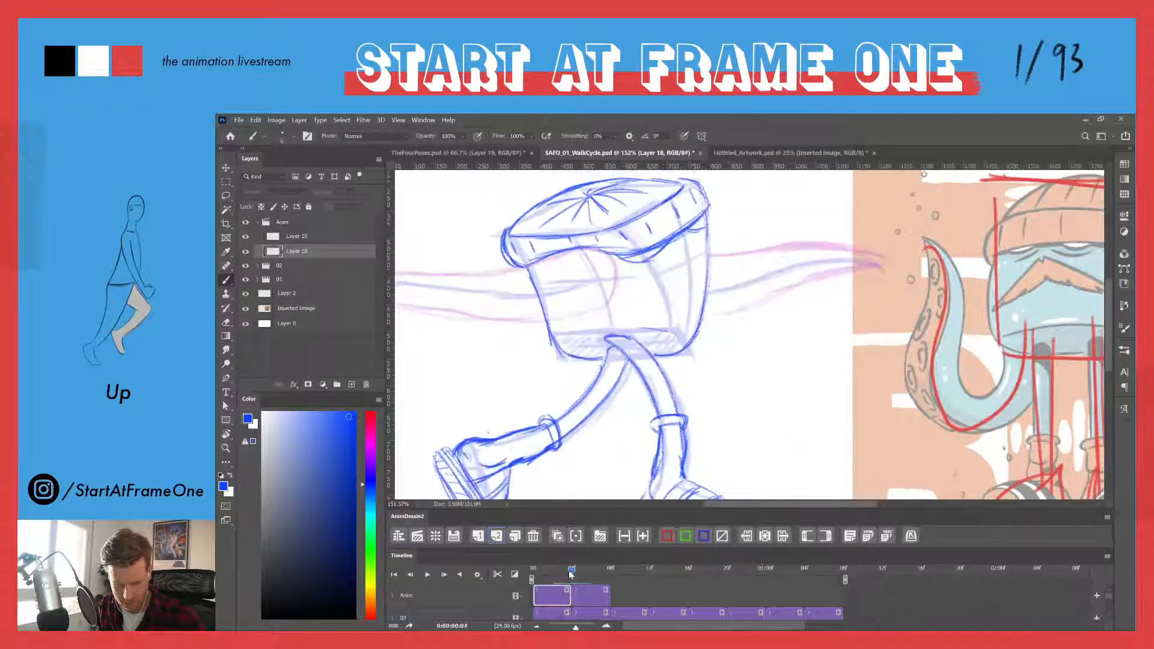
left_click(584, 601)
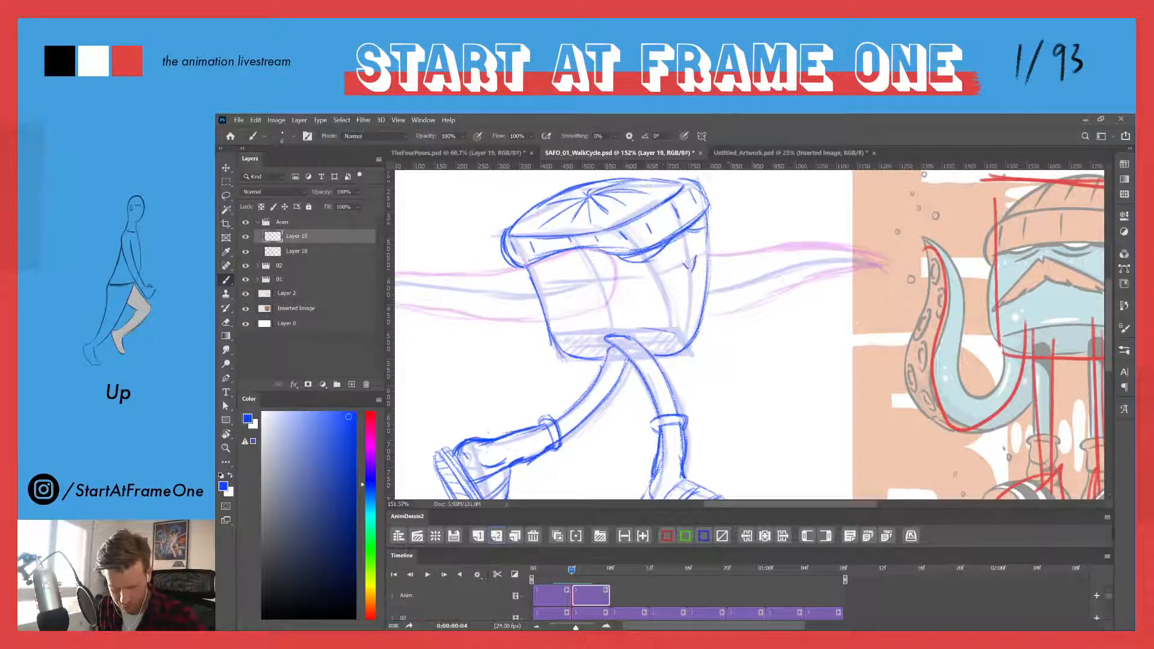
left_click_drag(681, 261, 661, 333)
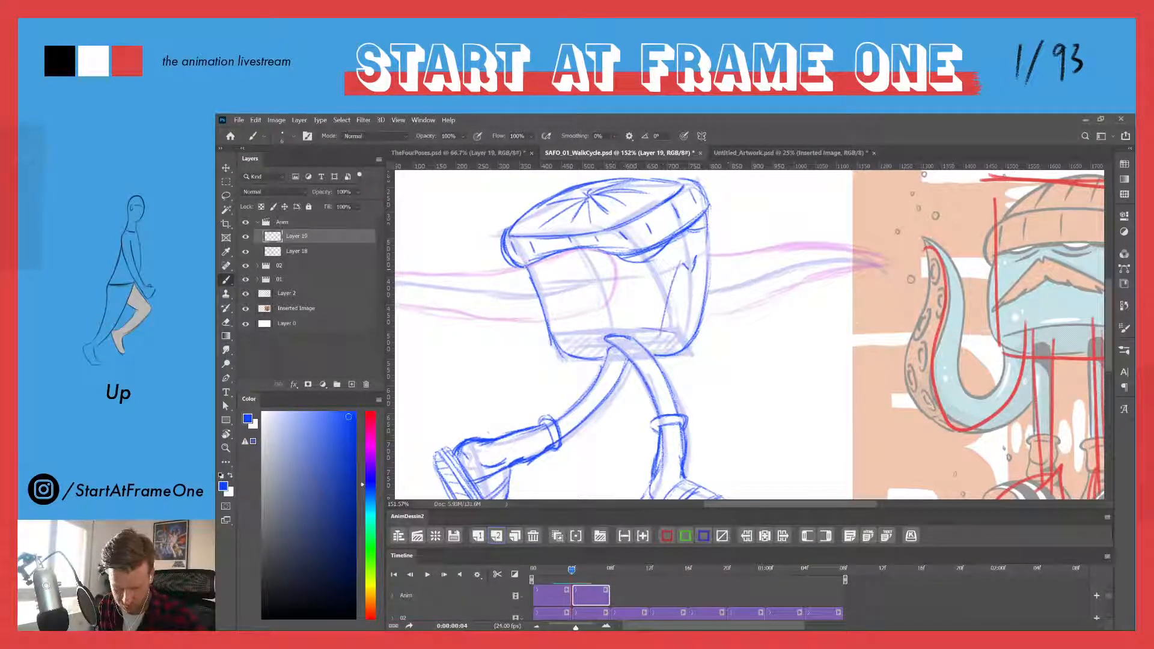
mouse_move(700, 258)
left_mouse_down()
mouse_move(712, 349)
mouse_move(665, 329)
left_mouse_up()
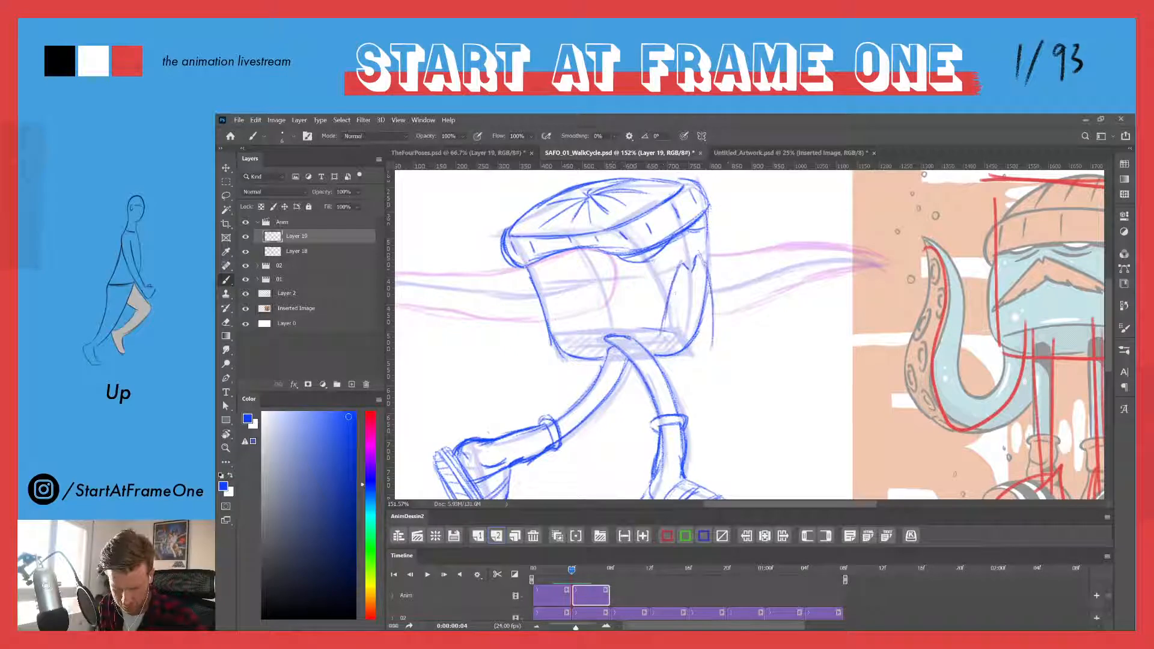
mouse_move(672, 275)
left_mouse_down()
mouse_move(664, 345)
mouse_move(676, 355)
left_mouse_up()
mouse_move(680, 309)
left_mouse_down()
mouse_move(676, 354)
mouse_move(684, 313)
mouse_move(694, 350)
left_mouse_up()
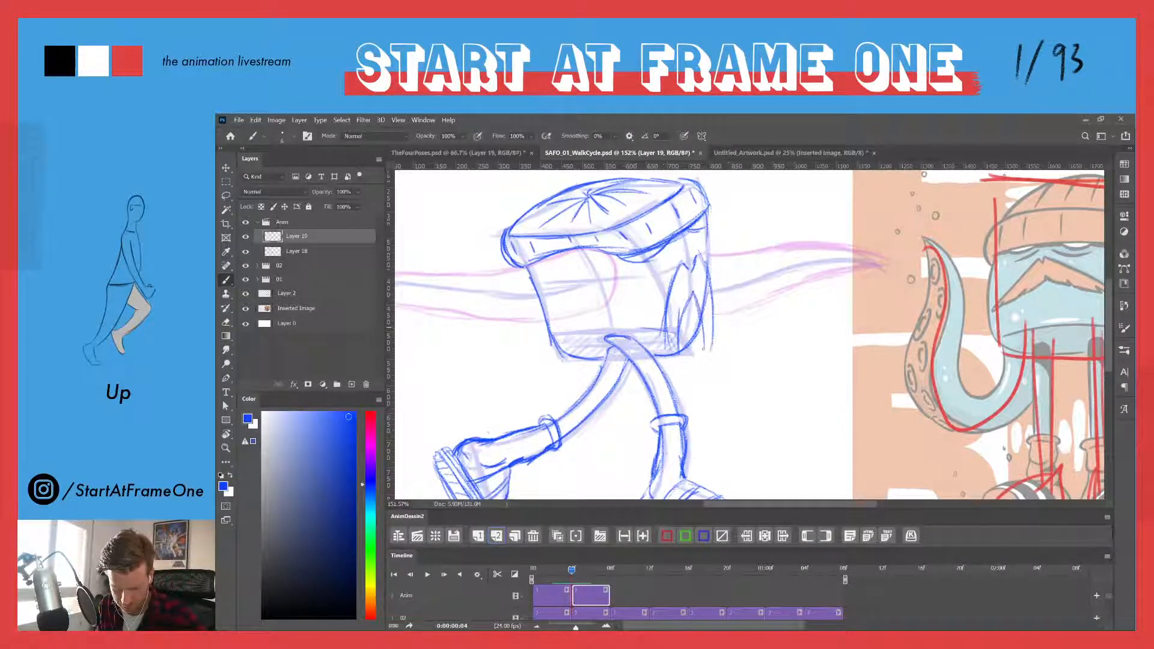
left_click_drag(712, 270, 703, 350)
left_click_drag(714, 309, 707, 345)
- Darken the second pose's moustache outline and sharpen its inner points and jagged upper edge
mouse_move(699, 254)
left_mouse_down()
mouse_move(712, 309)
mouse_move(679, 349)
left_mouse_up()
left_click_drag(688, 305, 677, 358)
left_click_drag(677, 322, 664, 354)
left_click_drag(669, 288, 664, 342)
mouse_move(682, 261)
left_mouse_down()
mouse_move(665, 348)
mouse_move(680, 364)
left_mouse_up()
mouse_move(686, 309)
left_mouse_down()
mouse_move(673, 365)
mouse_move(686, 309)
left_mouse_up()
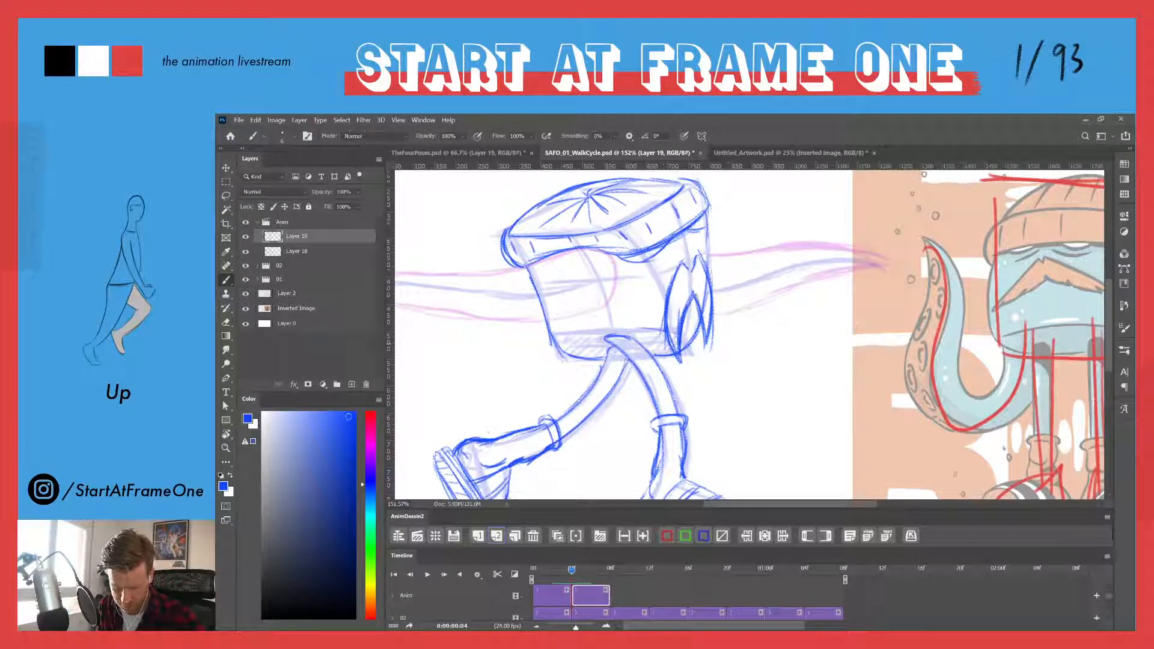
mouse_move(713, 269)
left_mouse_down()
mouse_move(707, 308)
mouse_move(681, 271)
left_mouse_up()
left_click_drag(683, 260, 672, 279)
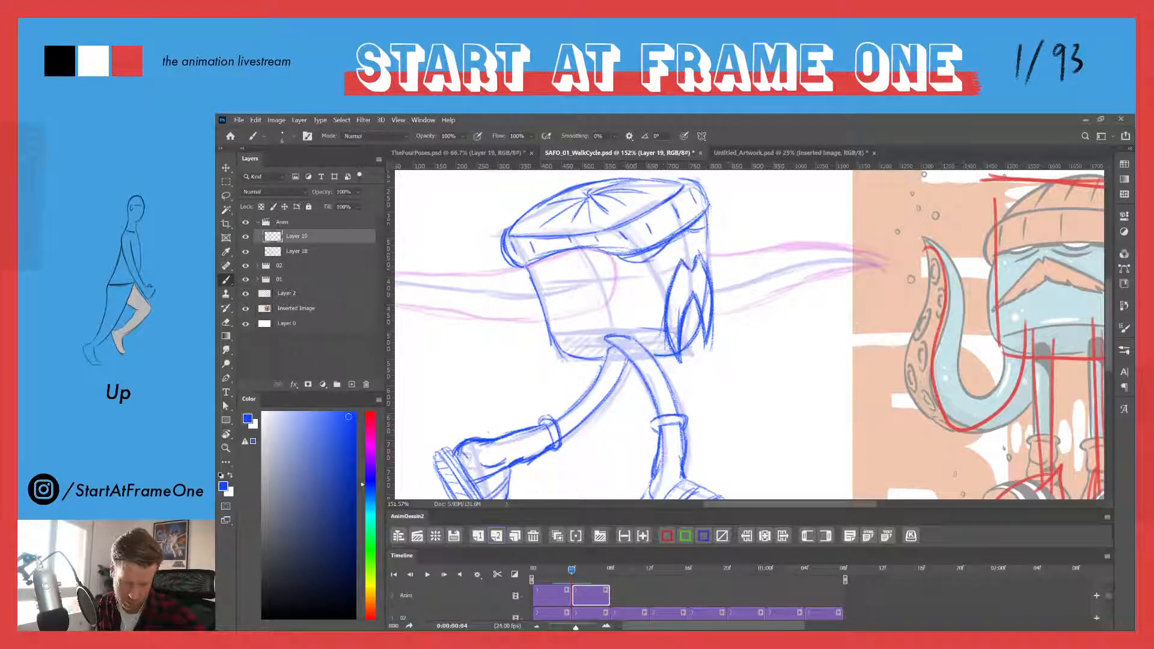
- Outline the second pose's rear tentacle over the rough, tapering to a point, with small sucker bumps along its underside near the tip
mouse_move(573, 572)
left_mouse_down()
mouse_move(564, 574)
mouse_move(576, 575)
left_mouse_up()
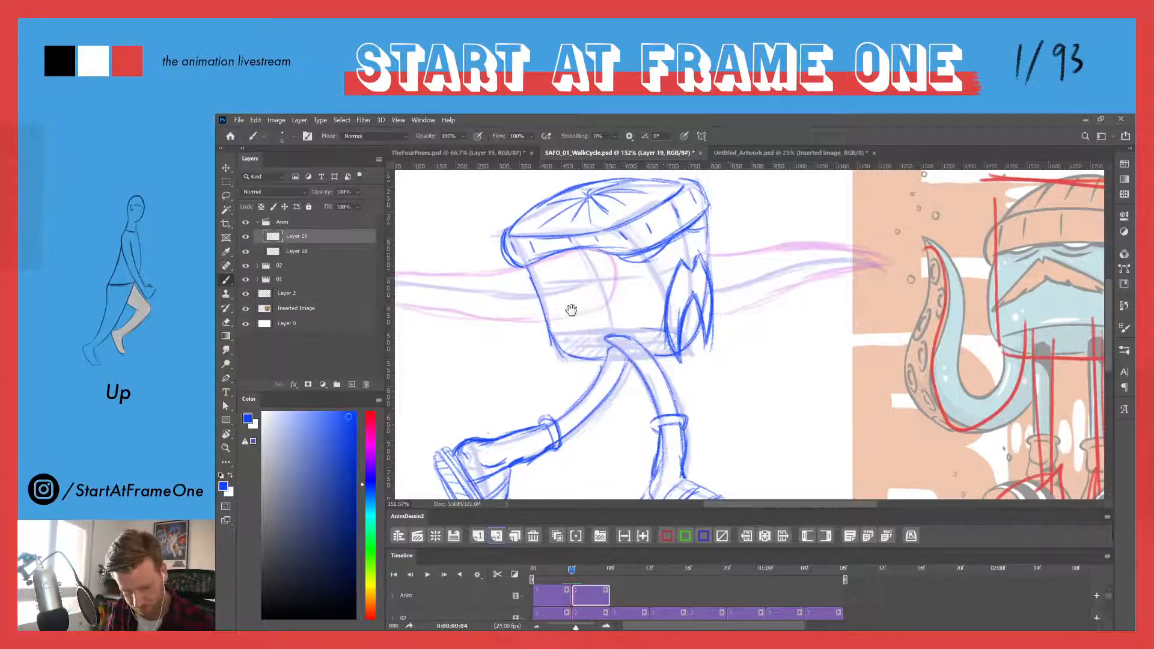
left_click_drag(571, 304, 704, 331)
left_click_drag(571, 575, 571, 575)
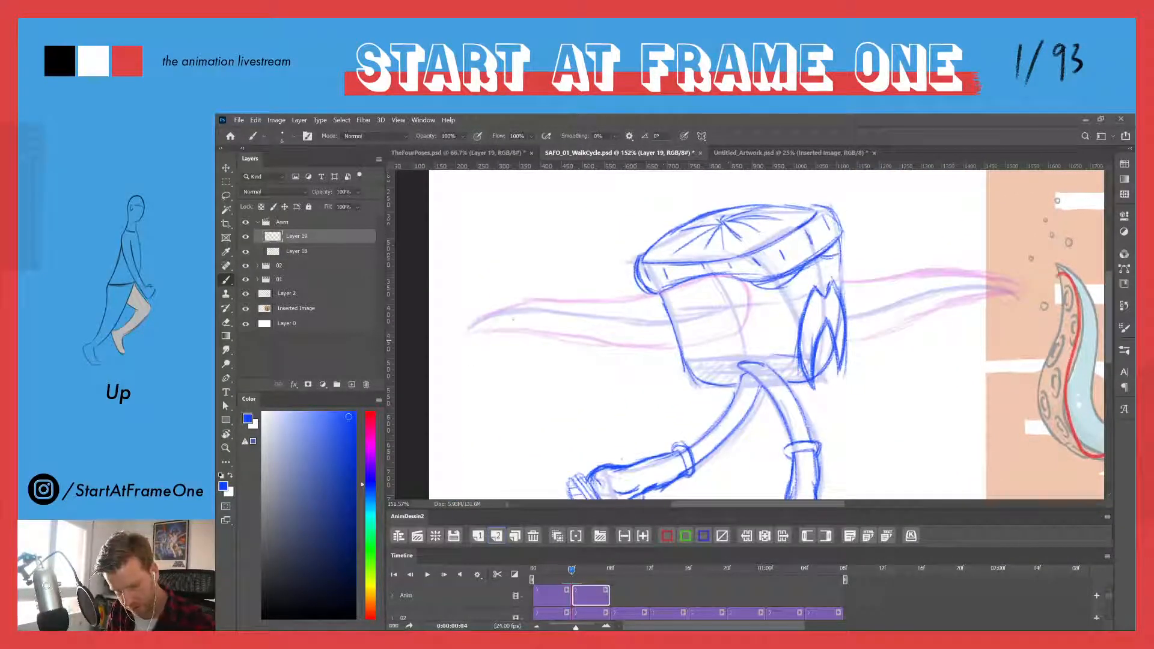
mouse_move(461, 332)
left_mouse_down()
mouse_move(529, 299)
mouse_move(670, 288)
left_mouse_up()
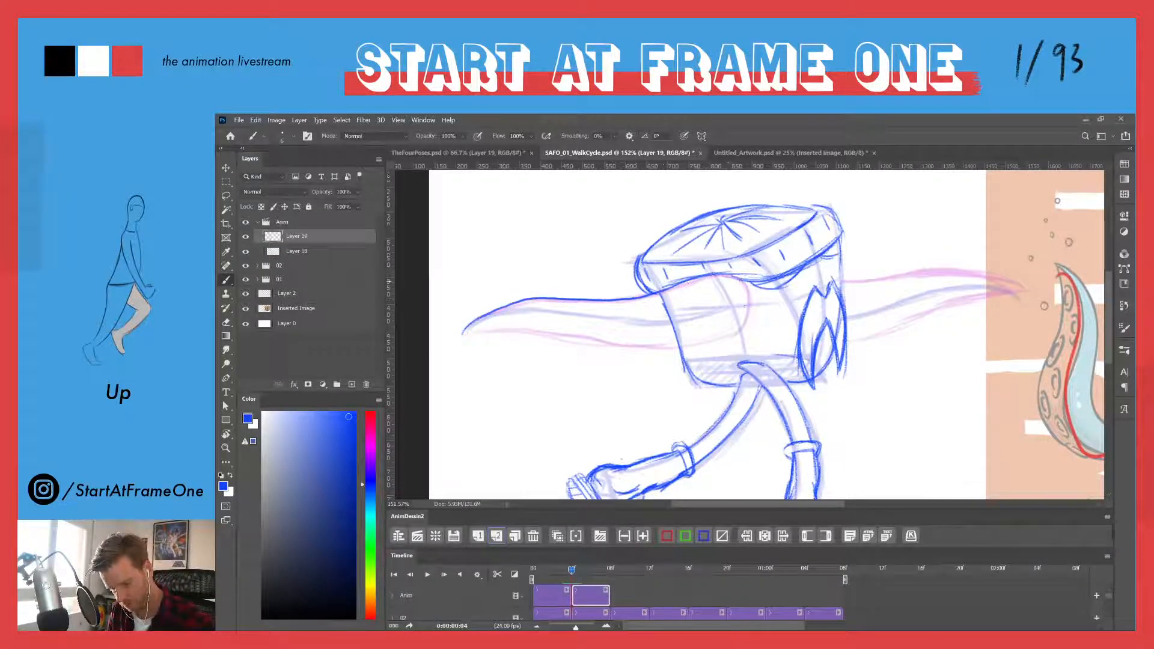
mouse_move(746, 309)
left_mouse_down()
mouse_move(712, 341)
mouse_move(650, 347)
left_mouse_up()
mouse_move(454, 338)
left_mouse_down()
mouse_move(542, 331)
mouse_move(693, 347)
left_mouse_up()
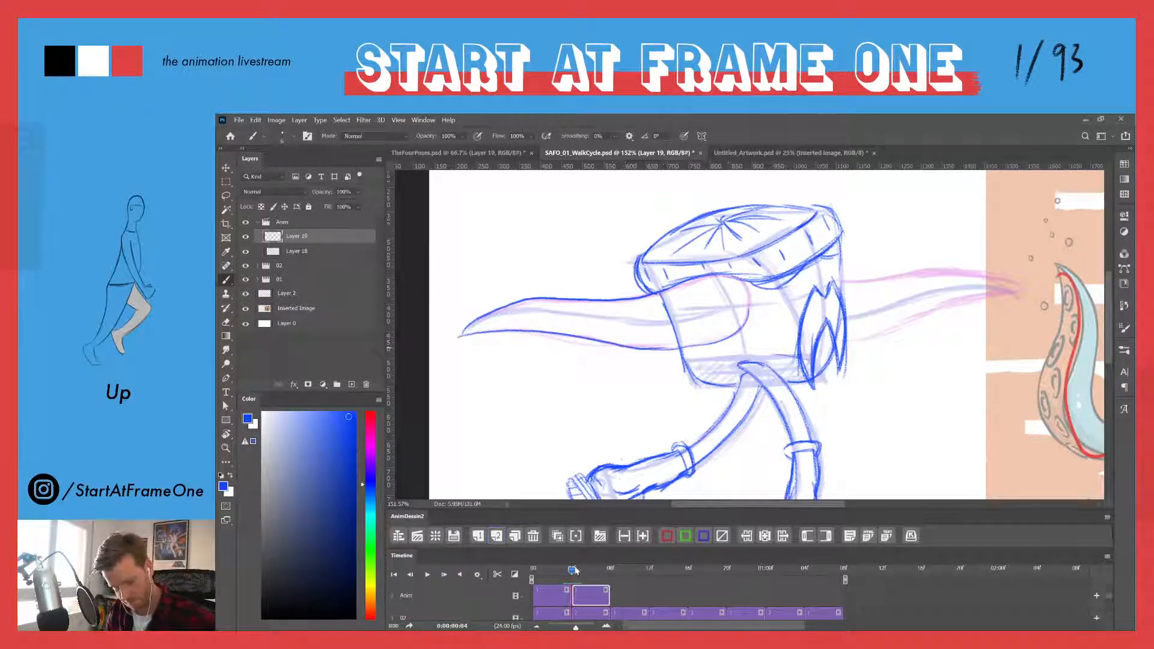
left_click_drag(573, 570, 572, 571)
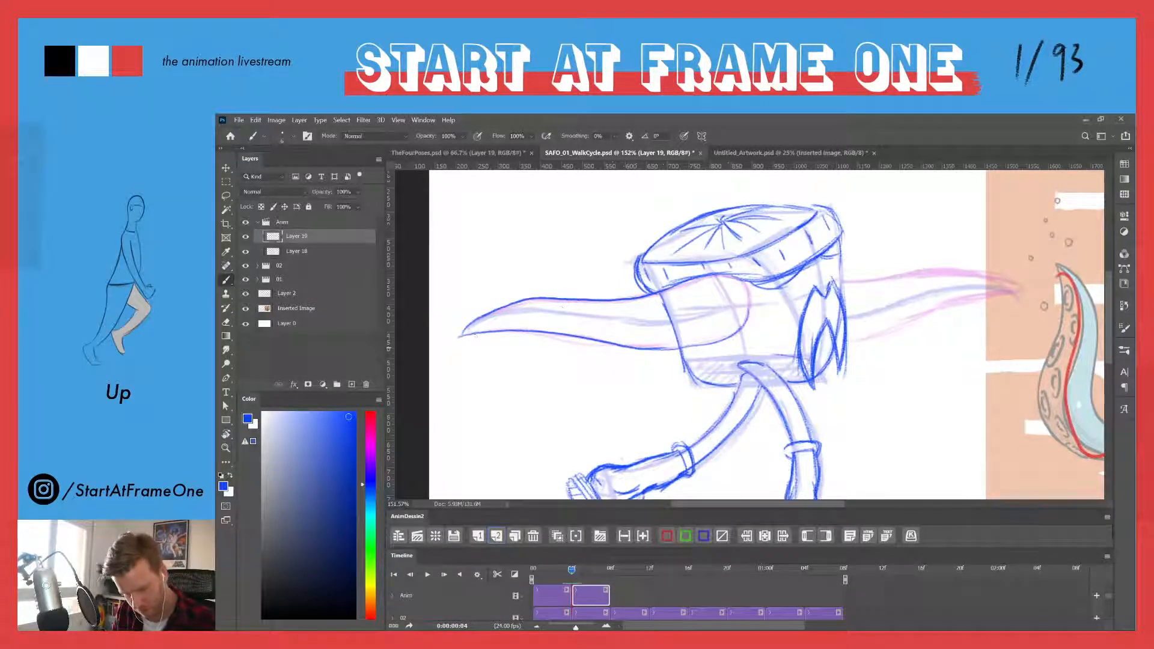
left_click_drag(474, 337, 582, 336)
left_click_drag(565, 572, 571, 573)
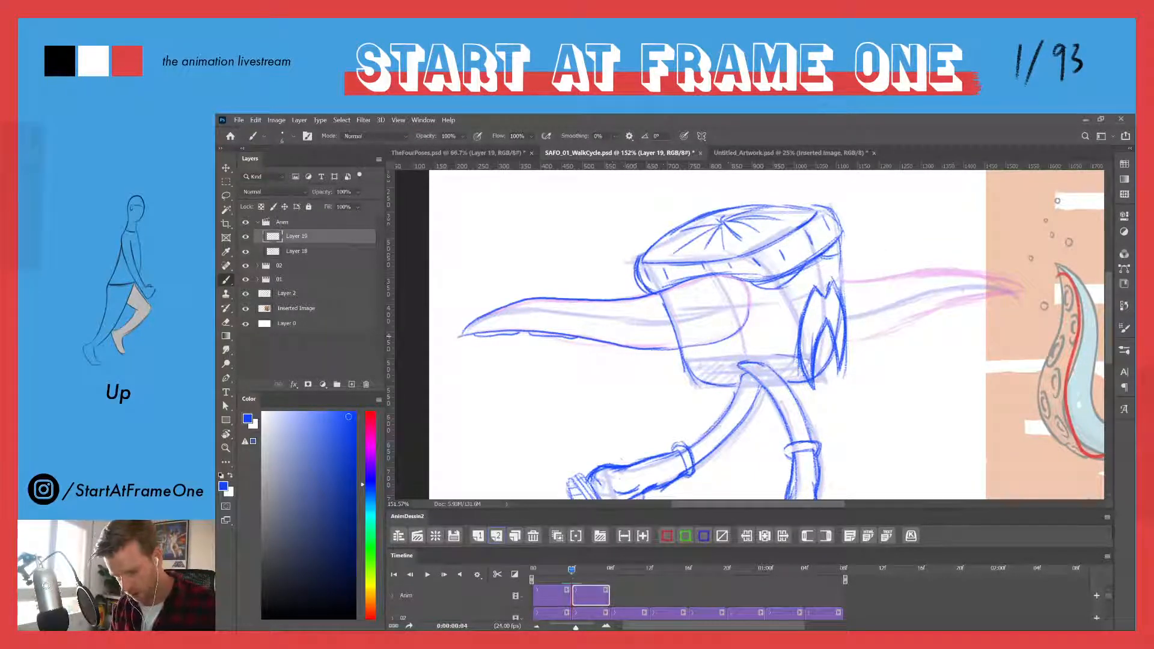
- Compare with the first pose and outline the second pose's front tentacle from behind the moustache out to its tip
left_click(565, 574)
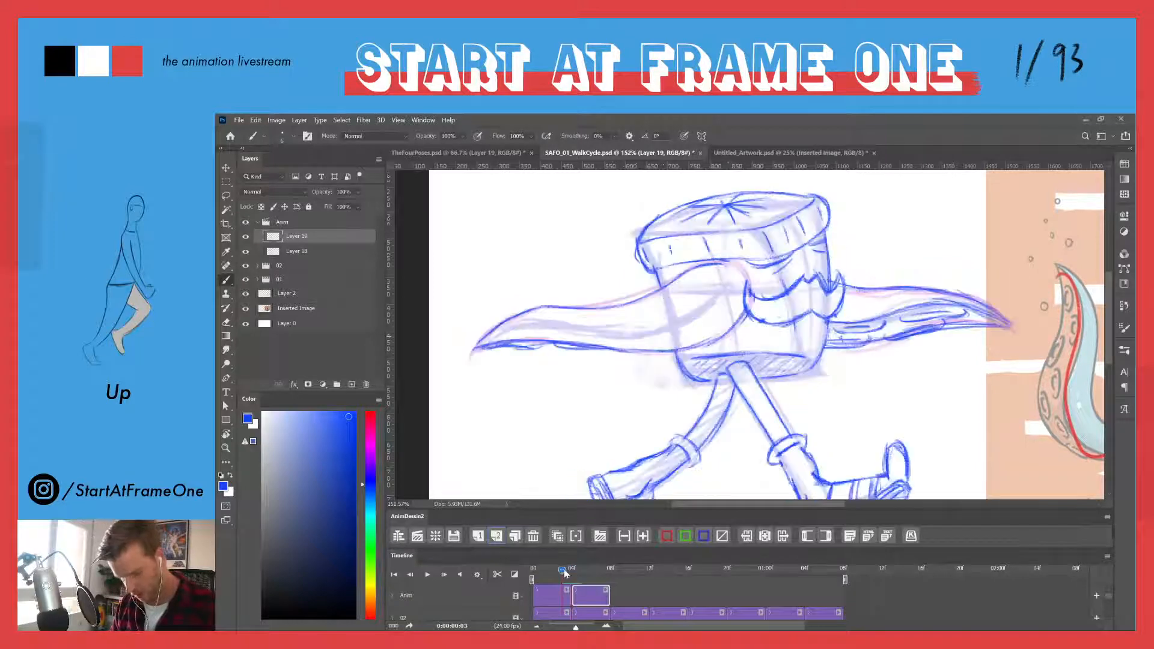
left_click(571, 572)
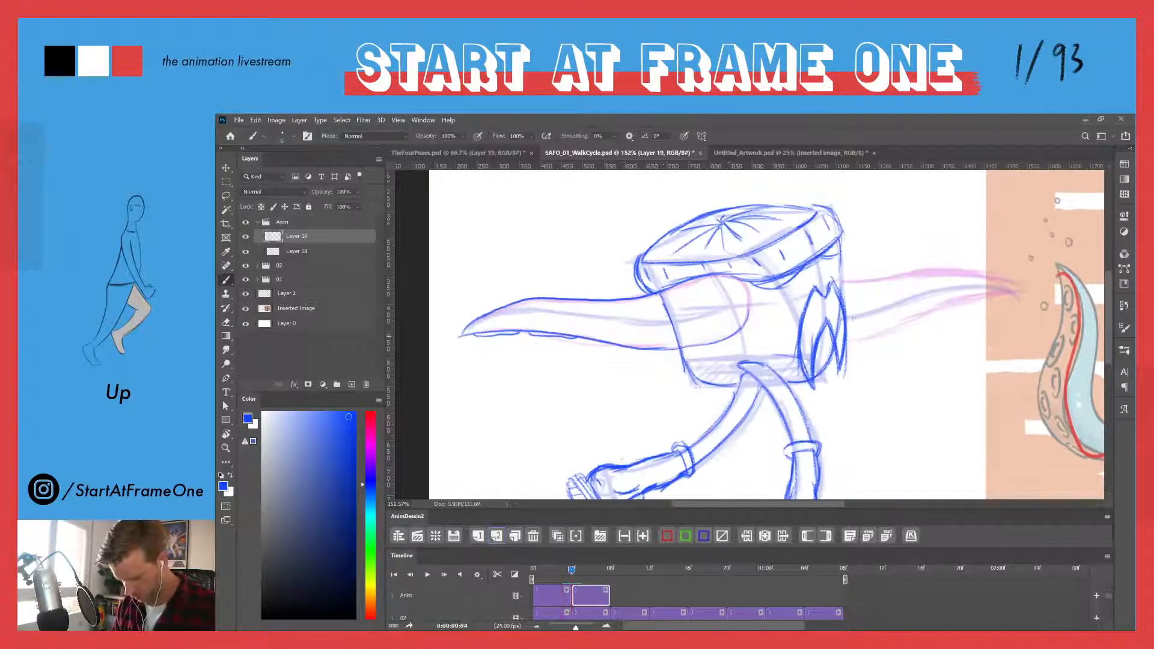
mouse_move(849, 317)
left_mouse_down()
mouse_move(967, 281)
mouse_move(980, 282)
mouse_move(929, 293)
mouse_move(1018, 289)
mouse_move(846, 342)
left_mouse_up()
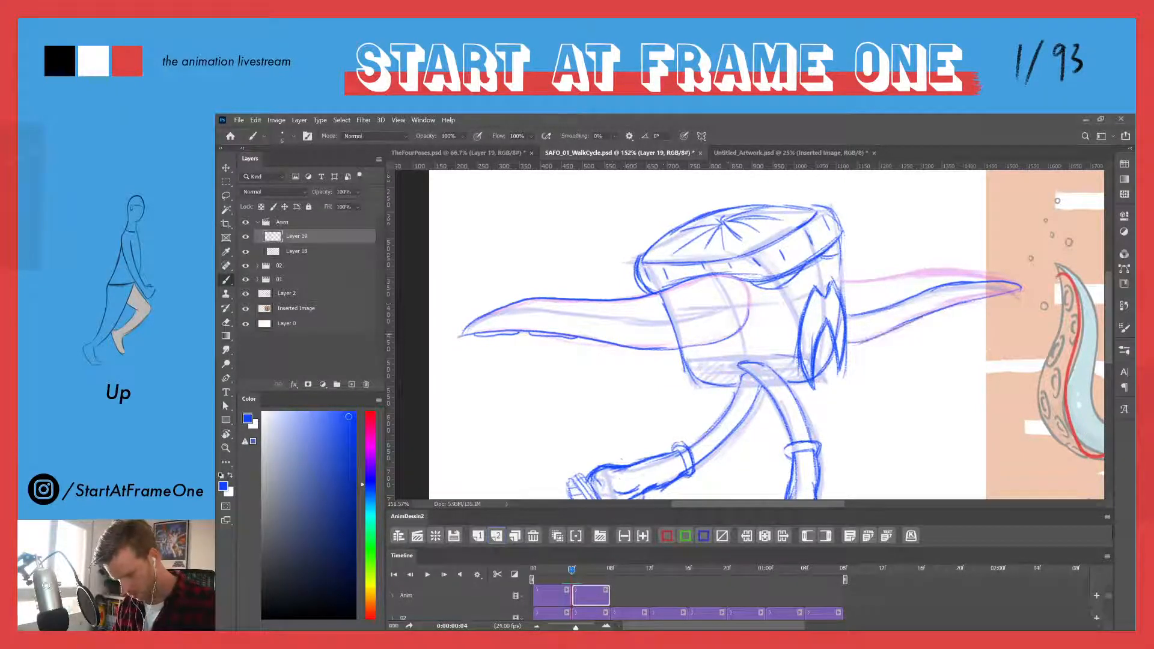
mouse_move(885, 277)
left_mouse_down()
mouse_move(842, 281)
mouse_move(703, 337)
mouse_move(692, 386)
mouse_move(790, 378)
mouse_move(656, 385)
mouse_move(807, 384)
mouse_move(785, 381)
left_mouse_up()
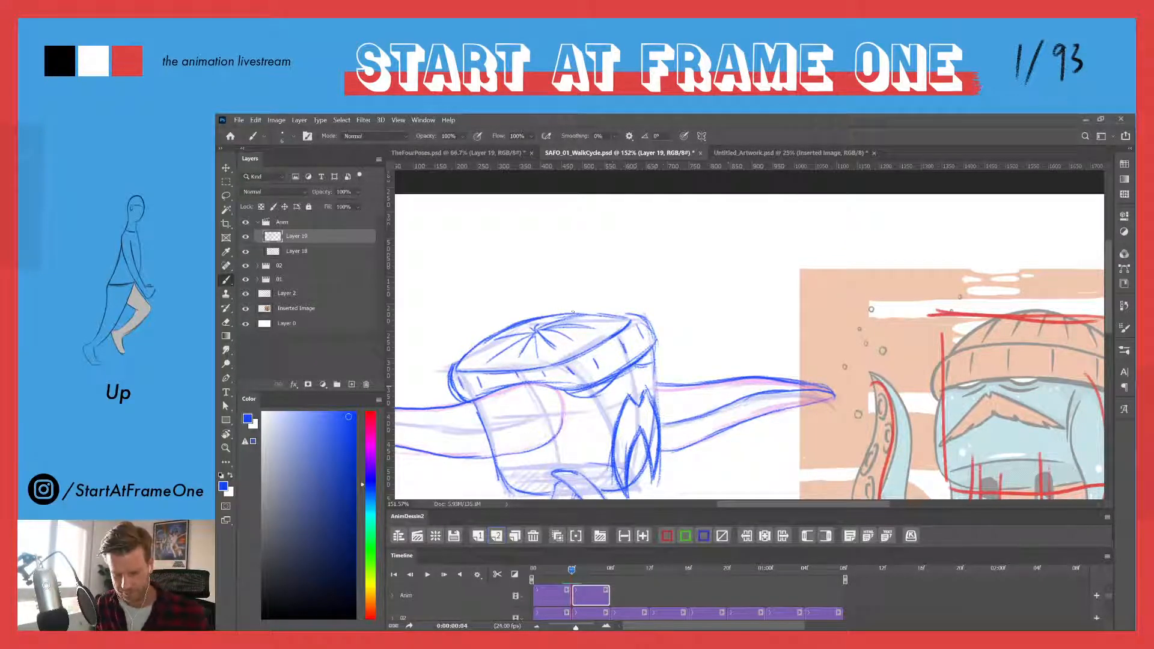
- Try a first oval sucker near the base of the front tentacle's underside and erase it
left_click(567, 571)
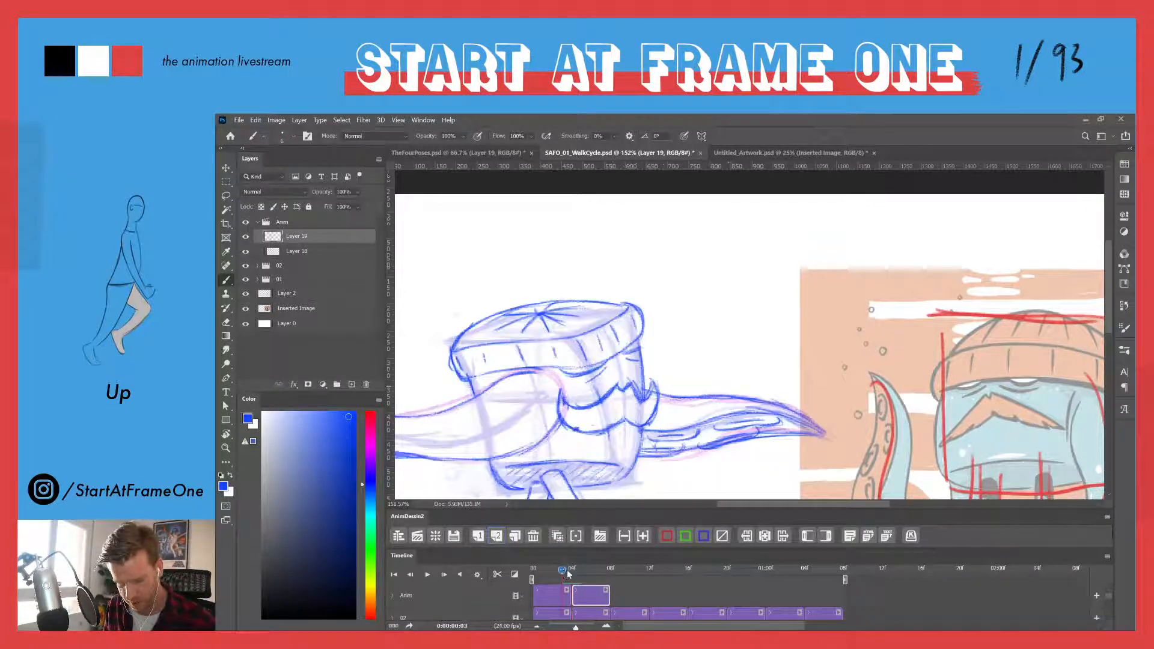
left_click(571, 570)
left_click_drag(705, 421, 662, 435)
left_click_drag(570, 574, 573, 570)
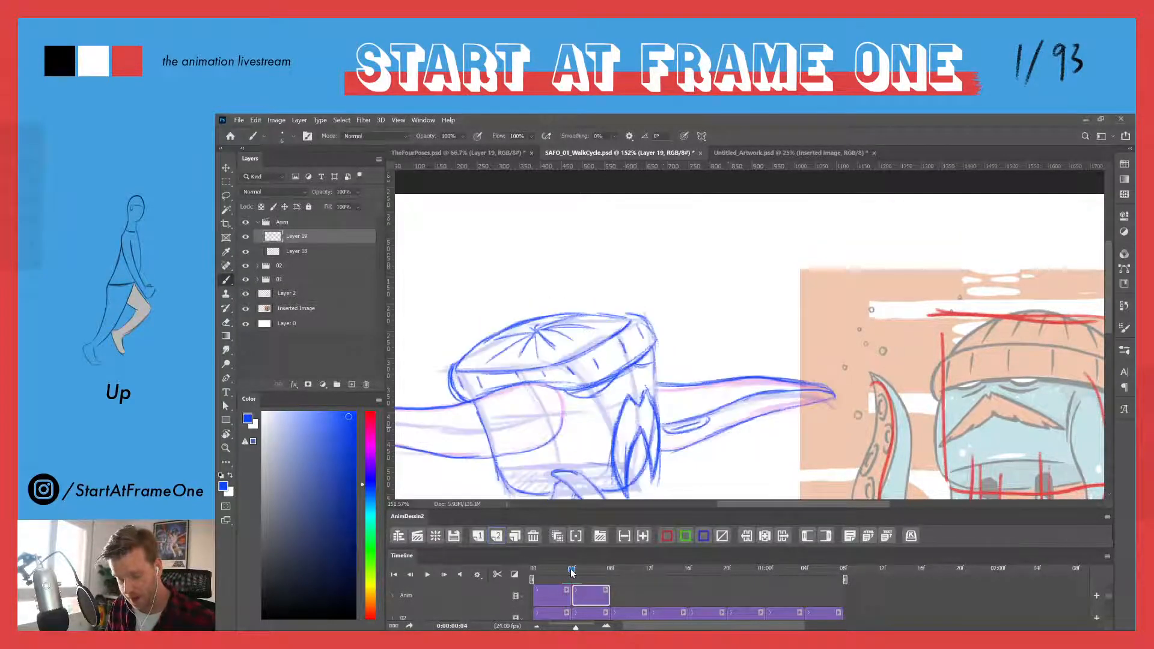
key("e")
mouse_move(689, 426)
left_mouse_down()
mouse_move(718, 416)
mouse_move(660, 435)
left_mouse_up()
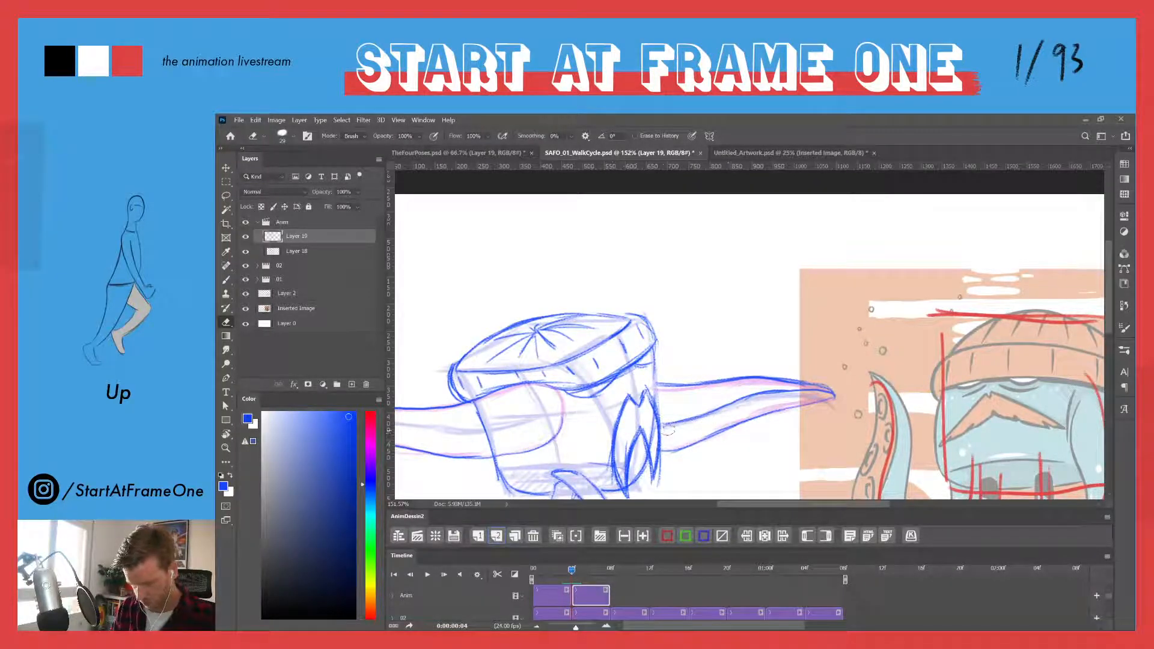
key("b")
- Draw oval suckers from the base toward the tip of the front tentacle and thicken the underside edge near its base
left_click_drag(571, 575, 572, 574)
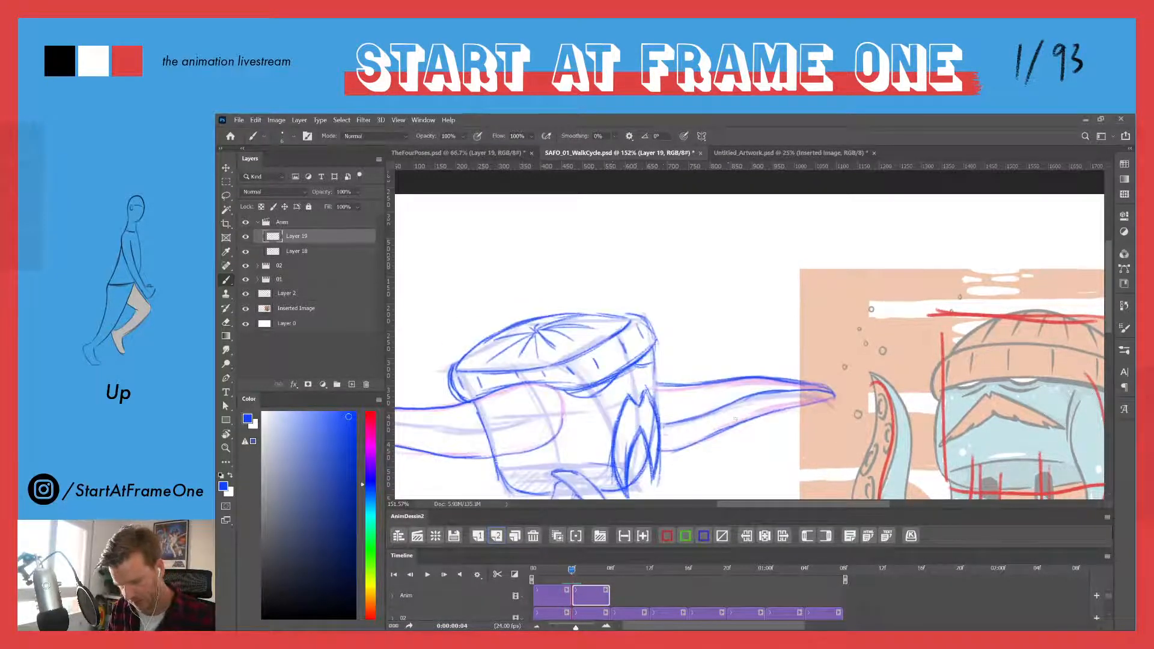
left_click_drag(710, 421, 663, 435)
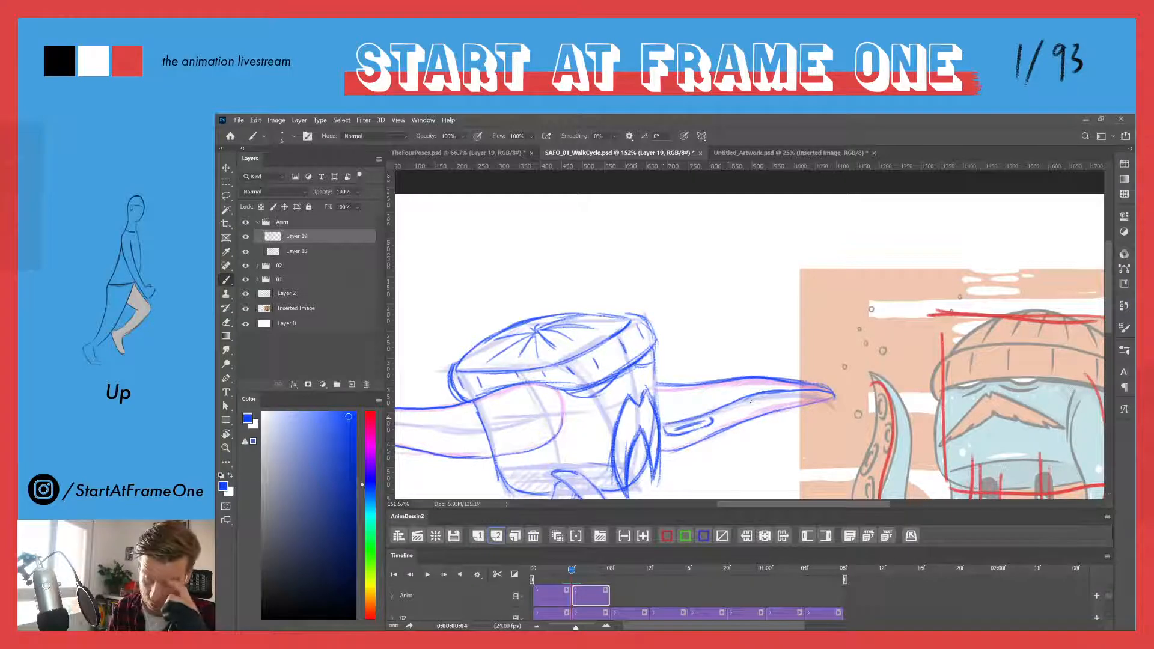
left_click(572, 570)
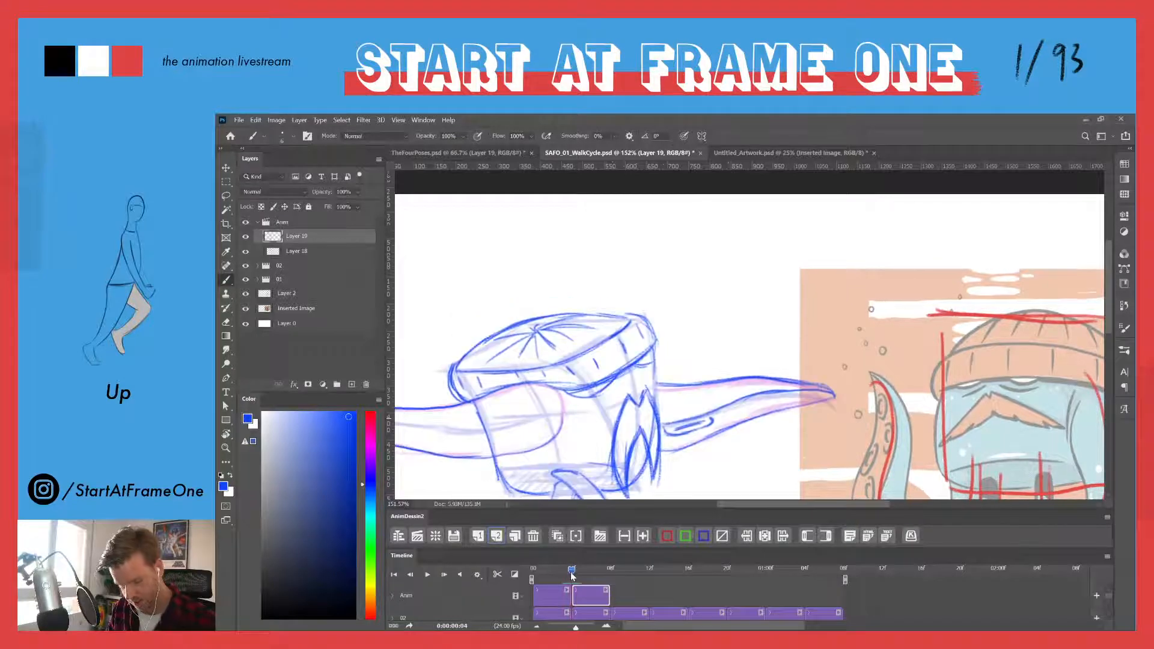
mouse_move(735, 410)
left_mouse_down()
mouse_move(795, 396)
mouse_move(735, 411)
mouse_move(758, 406)
left_mouse_up()
mouse_move(573, 571)
left_mouse_down()
mouse_move(563, 571)
mouse_move(572, 571)
left_mouse_up()
mouse_move(711, 435)
left_mouse_down()
mouse_move(677, 450)
mouse_move(712, 430)
mouse_move(686, 446)
mouse_move(704, 438)
left_mouse_up()
left_click_drag(569, 574, 572, 574)
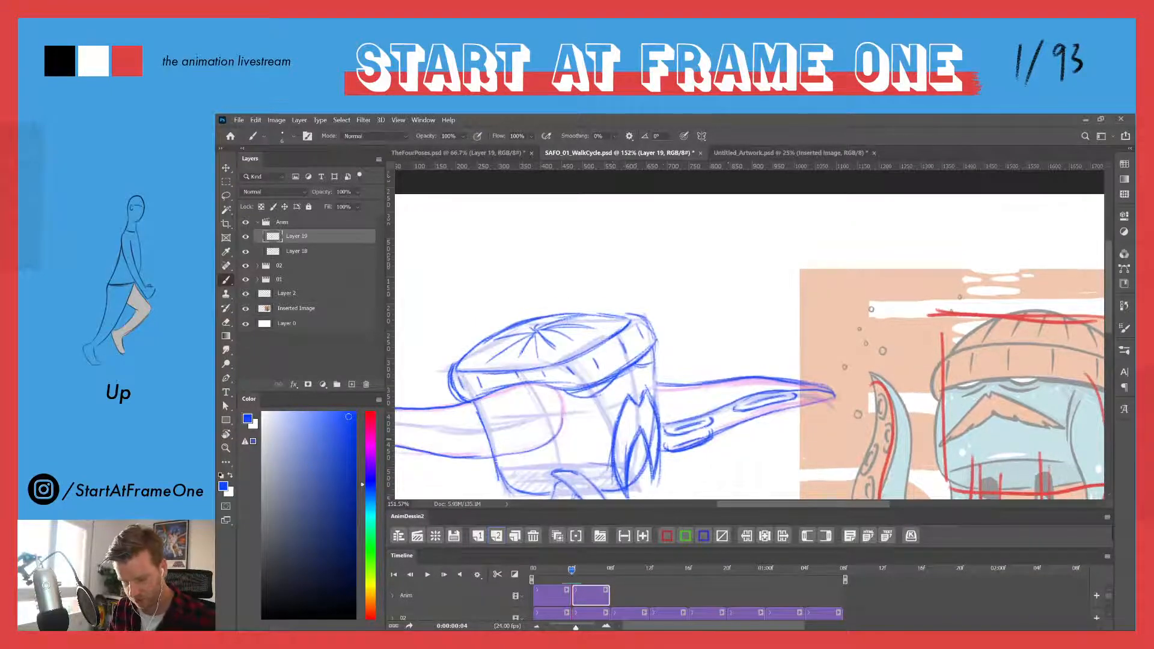
- Add the outer row of suckers along the middle of the front tentacle's lower edge and check it against the first pose
mouse_move(732, 422)
left_mouse_down()
mouse_move(792, 407)
mouse_move(739, 424)
mouse_move(782, 409)
left_mouse_up()
key("e")
key("b")
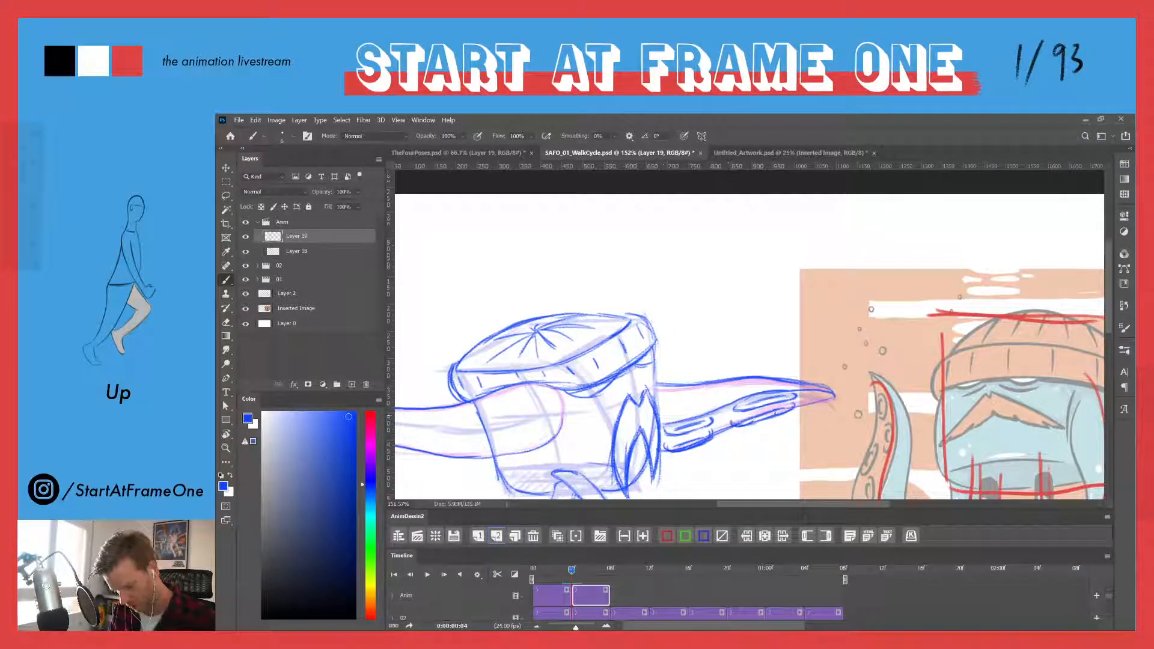
left_click_drag(570, 574, 571, 570)
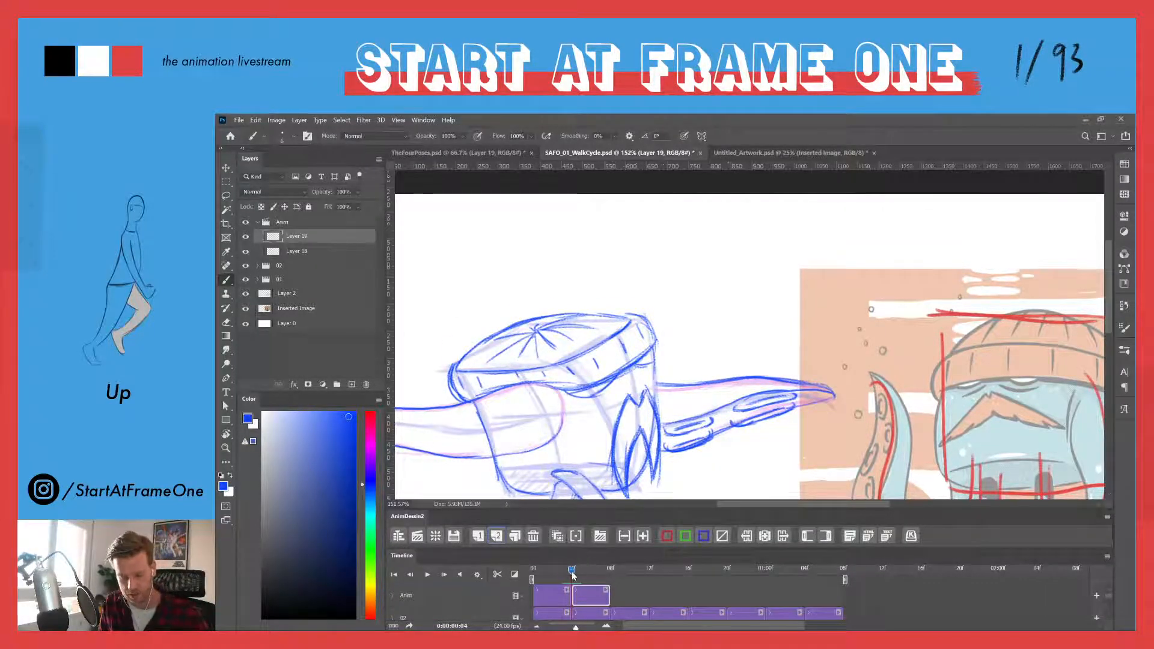
left_click_drag(571, 569, 571, 568)
- Compare the second pose with the first and touch up the face's front edge just below the beanie cuff
mouse_move(543, 456)
left_mouse_down()
mouse_move(509, 352)
mouse_move(551, 349)
left_mouse_up()
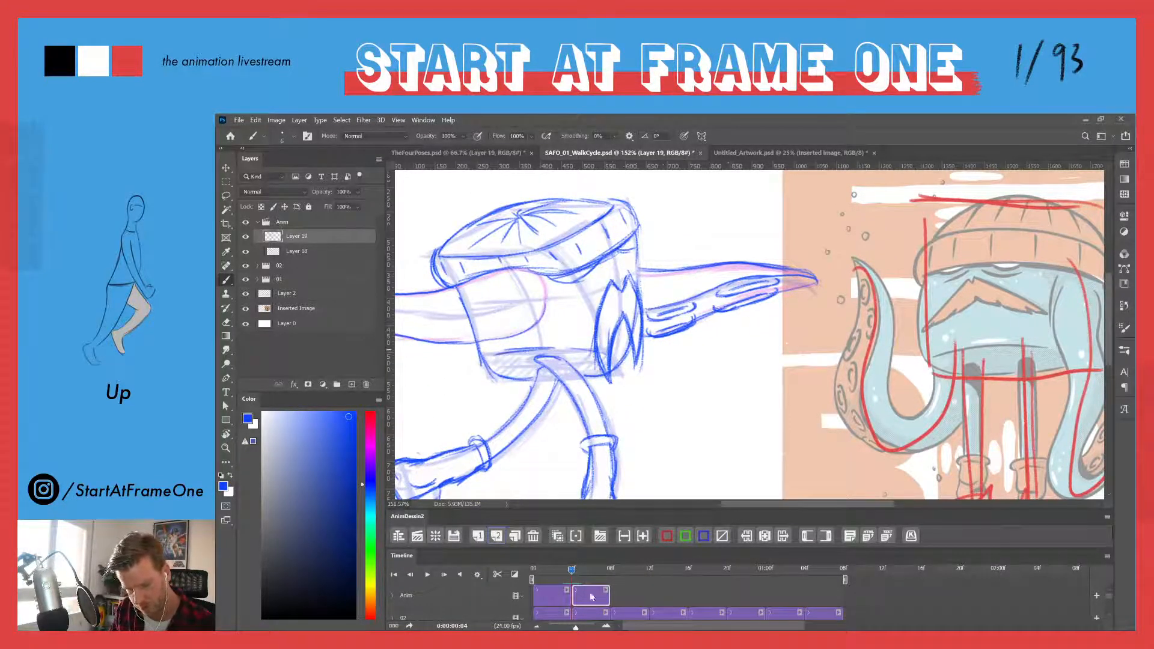
left_click_drag(559, 573, 572, 574)
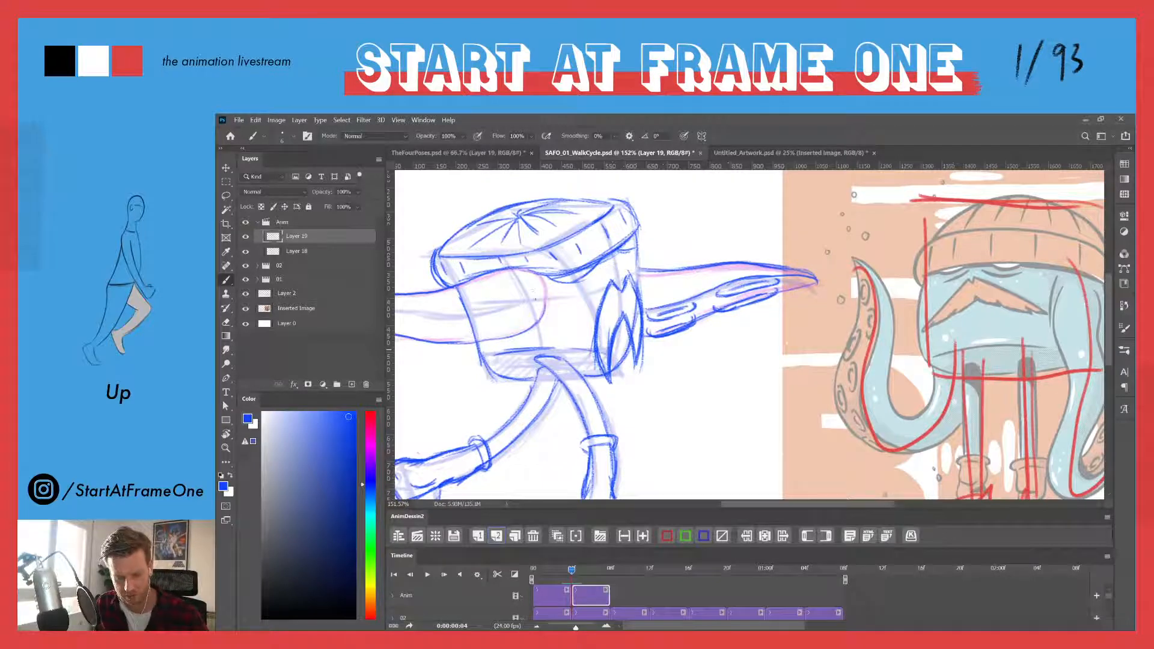
left_click_drag(566, 573, 571, 570)
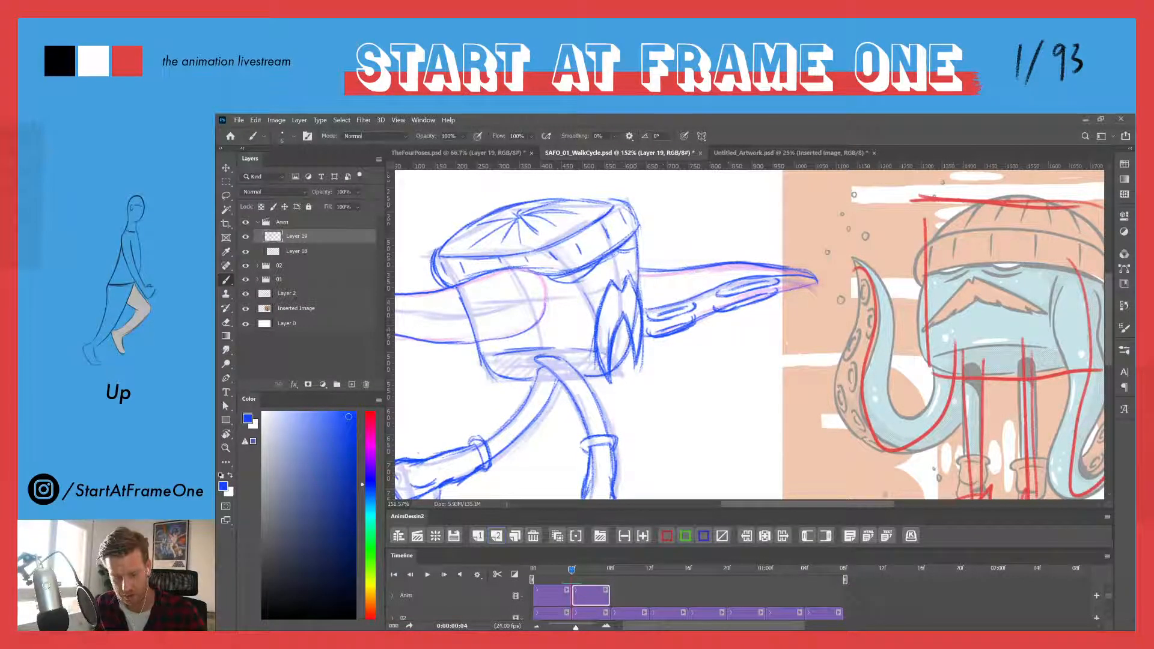
key("e")
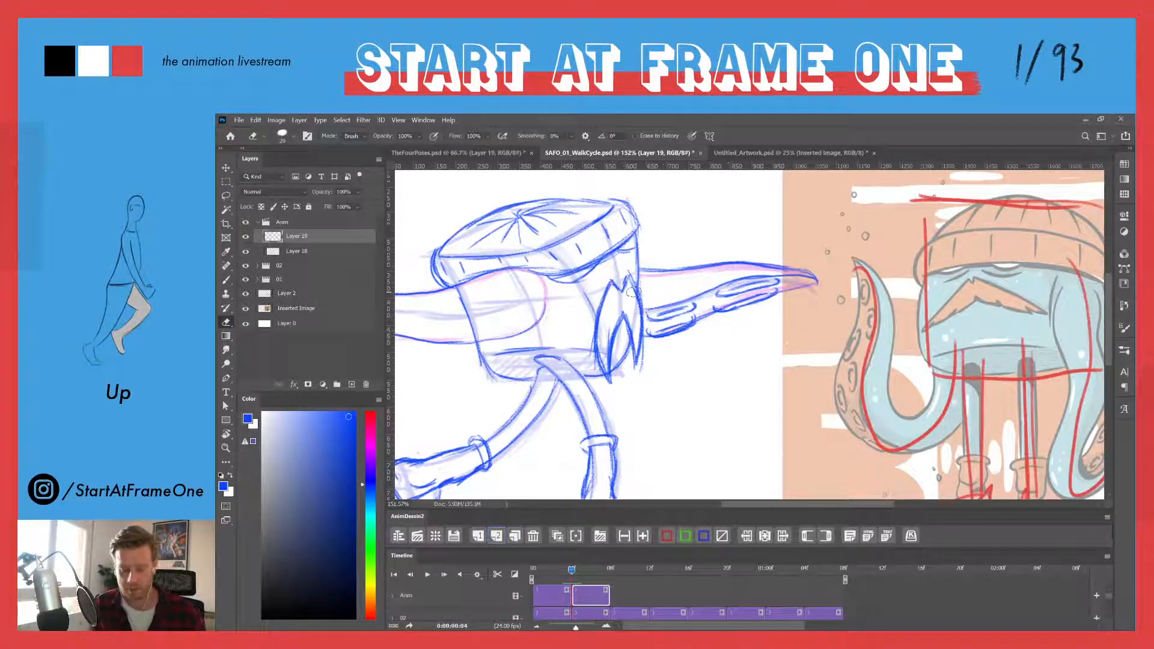
key("b")
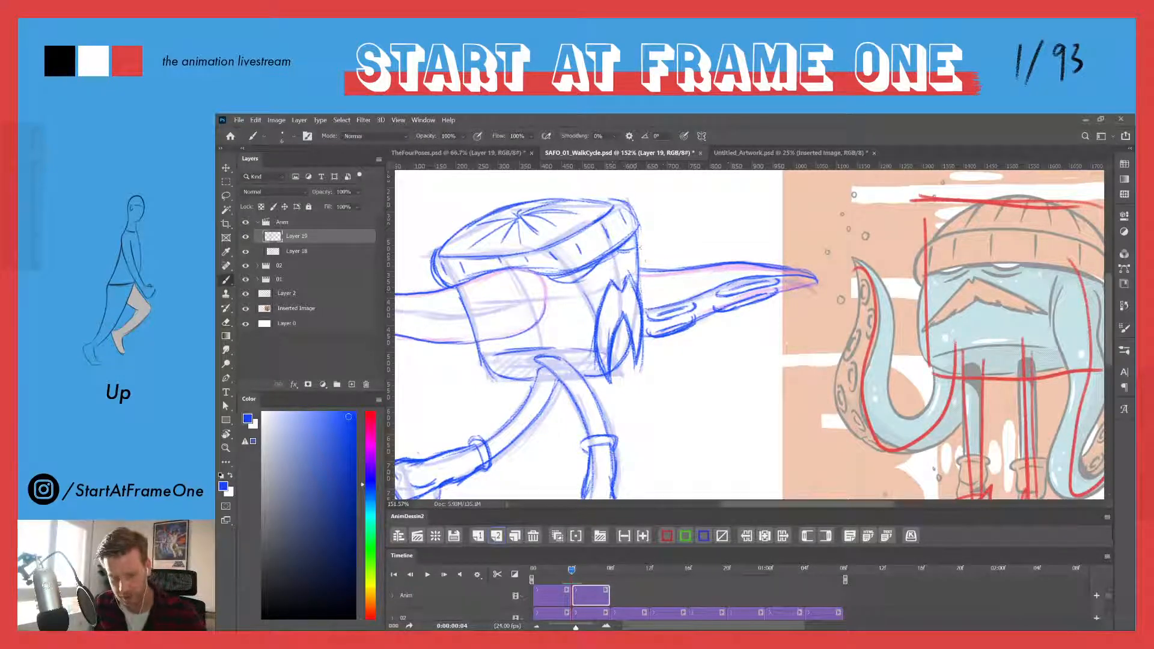
mouse_move(636, 255)
left_mouse_down()
mouse_move(639, 282)
mouse_move(639, 242)
left_mouse_up()
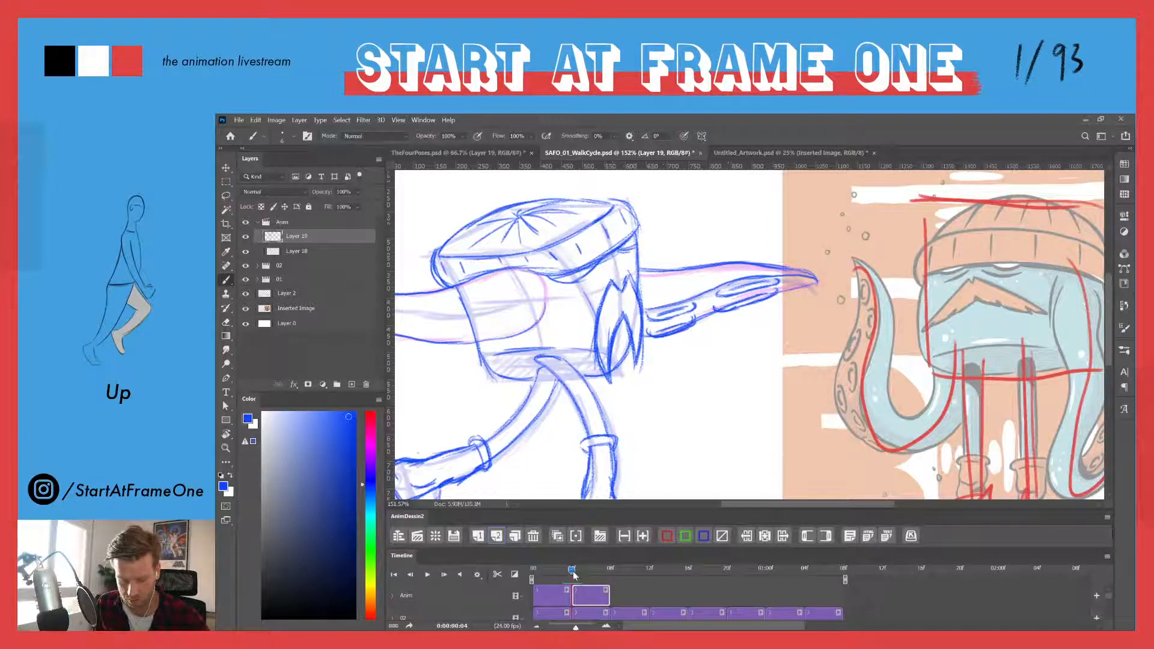
- Compare the second pose with the first and reinforce the front leg's calf line just below the sock cuff
mouse_move(573, 572)
left_mouse_down()
mouse_move(562, 571)
mouse_move(575, 571)
left_mouse_up()
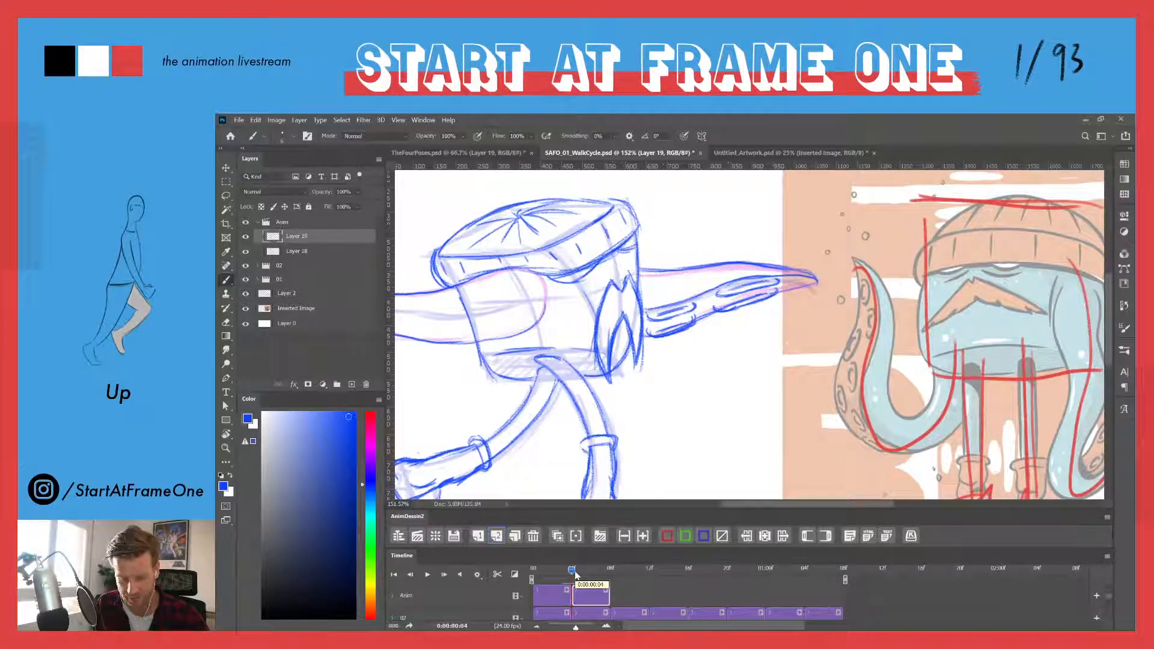
mouse_move(575, 575)
left_mouse_down()
mouse_move(562, 576)
mouse_move(571, 580)
left_mouse_up()
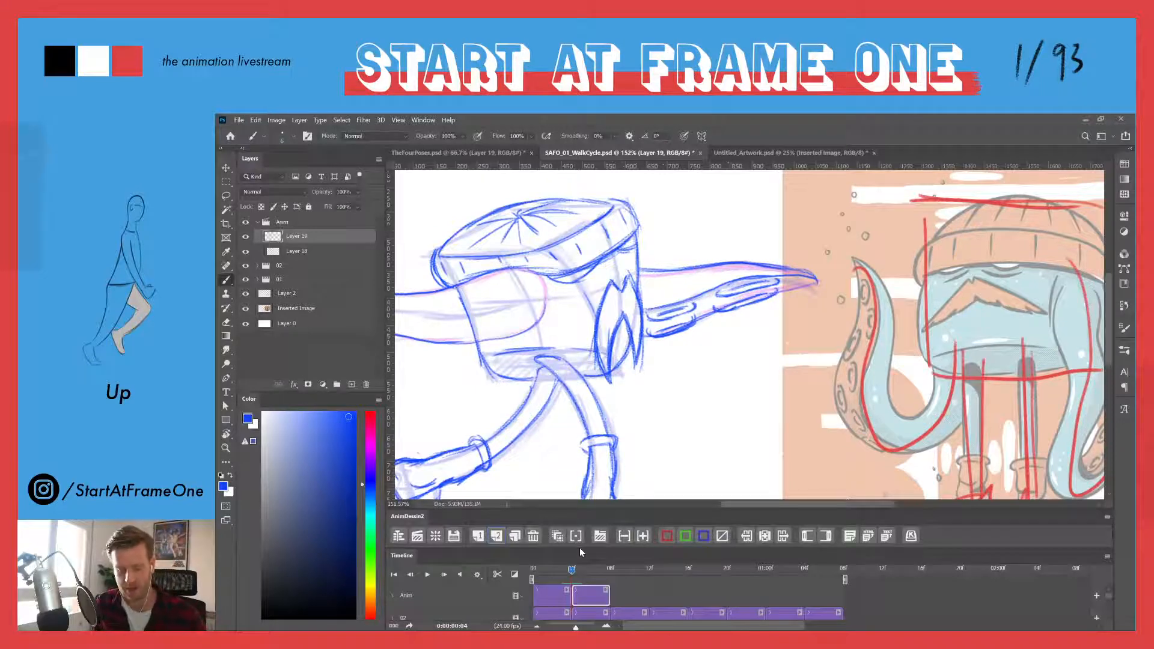
left_click_drag(571, 571, 562, 573)
left_click_drag(562, 574, 572, 572)
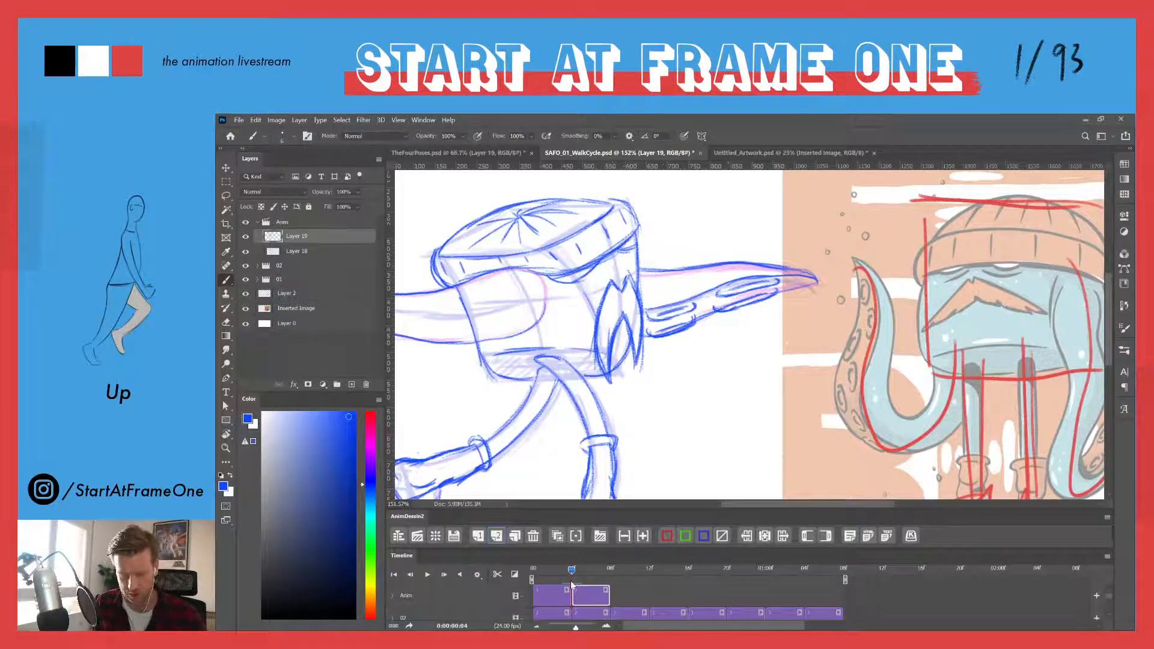
left_click_drag(571, 571, 572, 572)
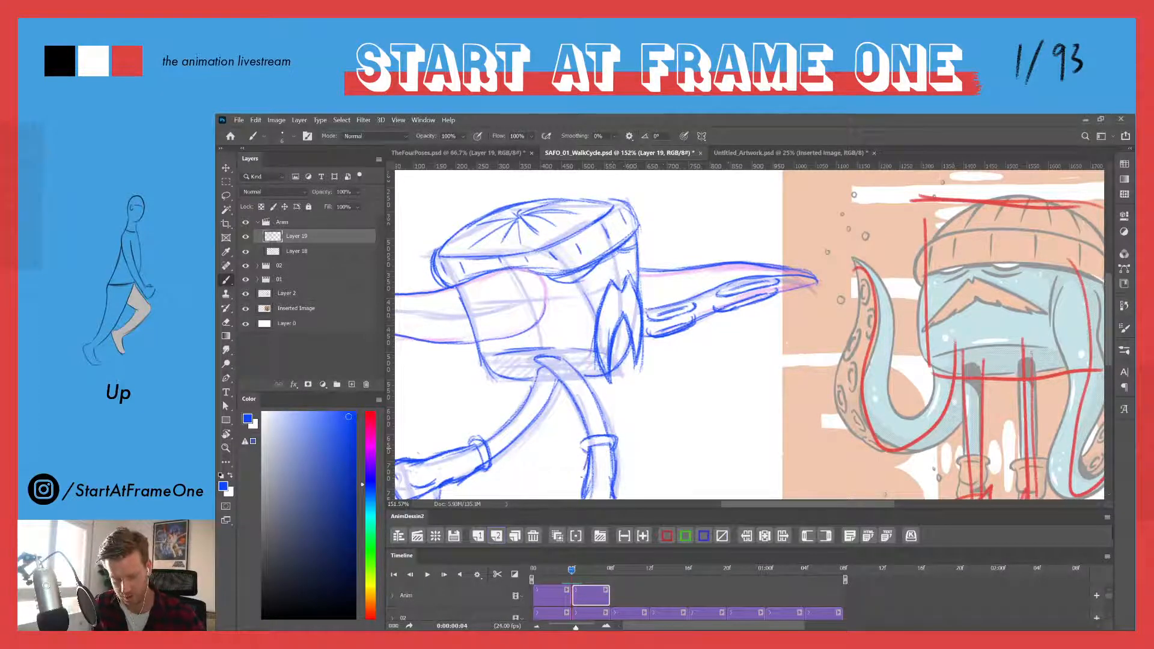
left_click_drag(564, 428, 557, 342)
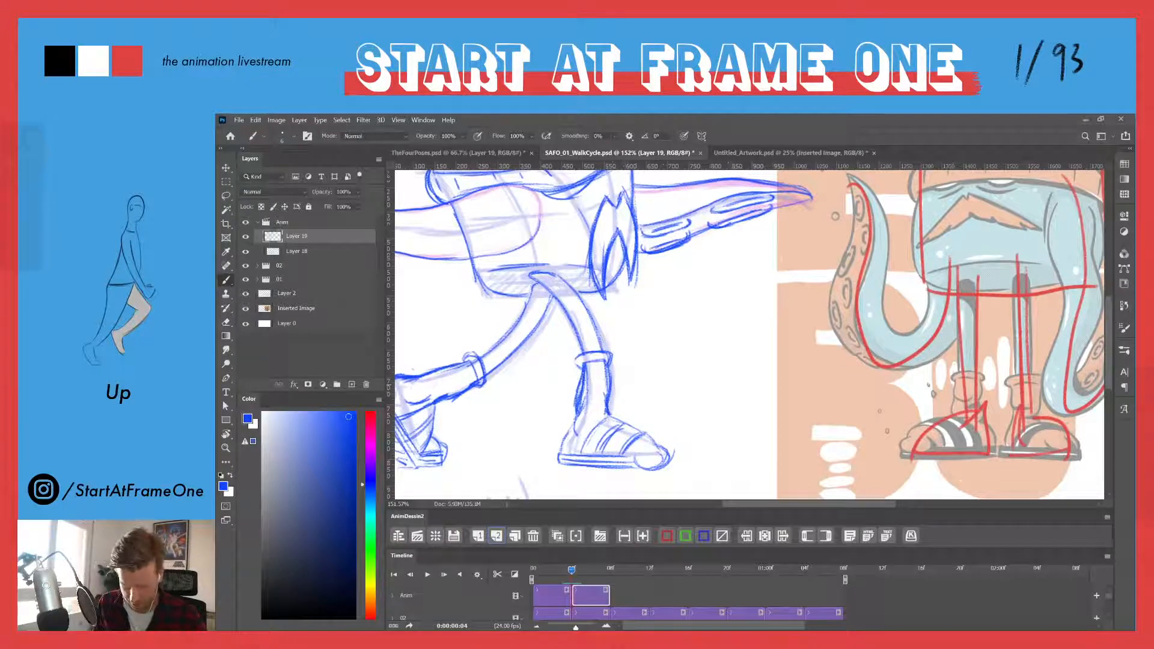
key("e")
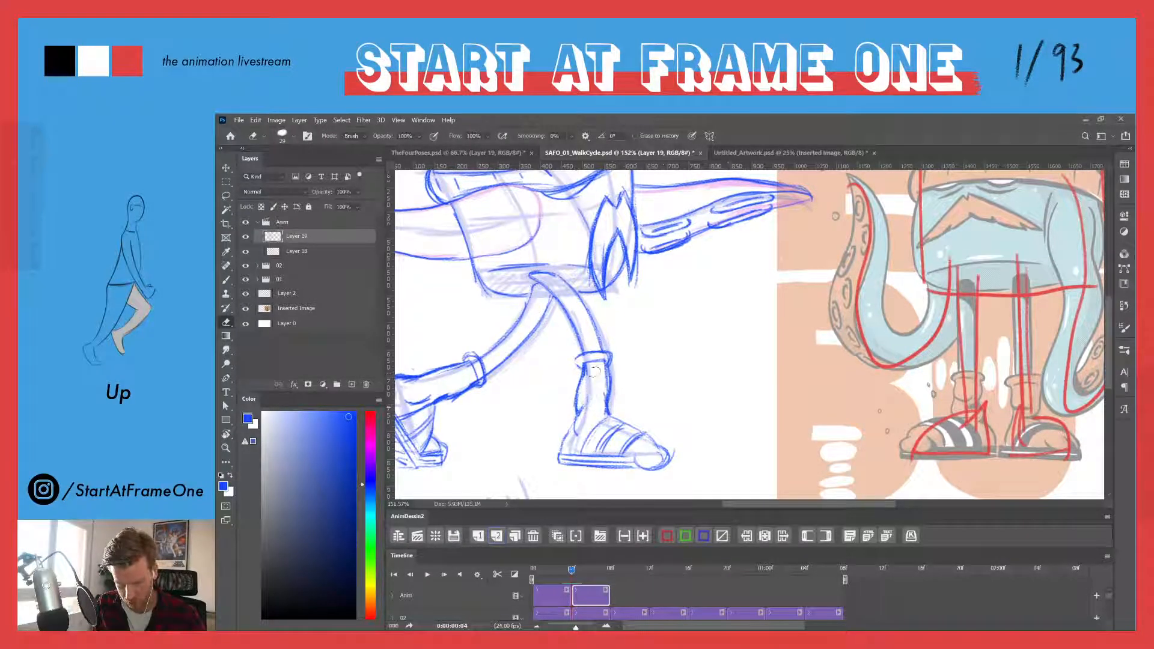
key("b")
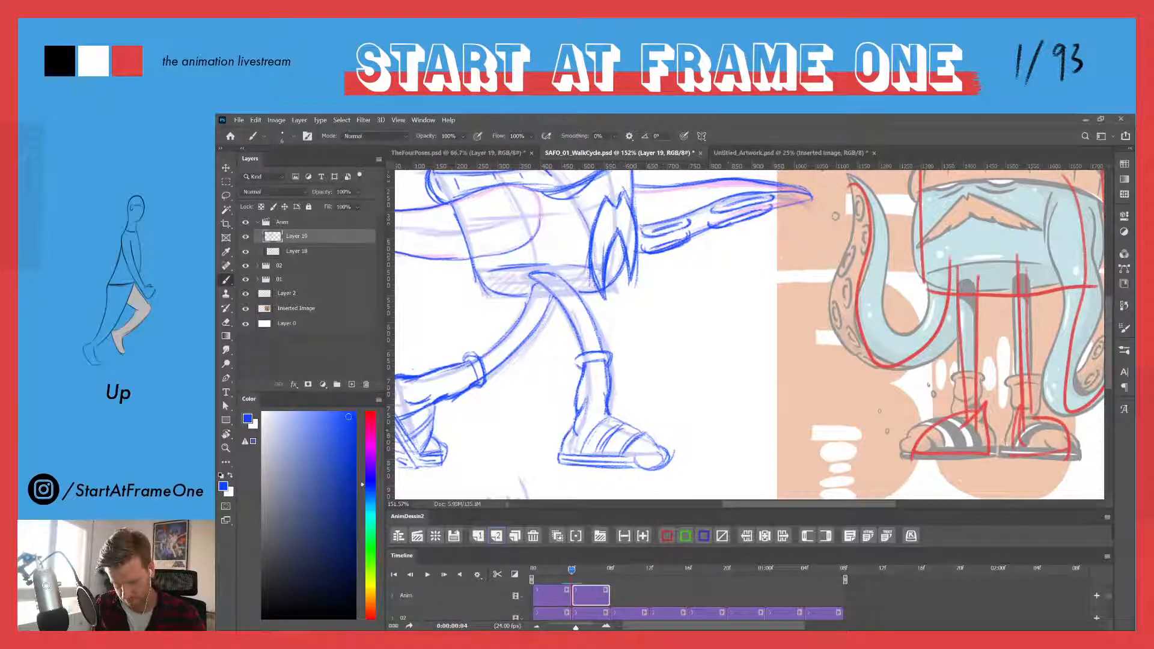
left_click_drag(609, 370, 605, 401)
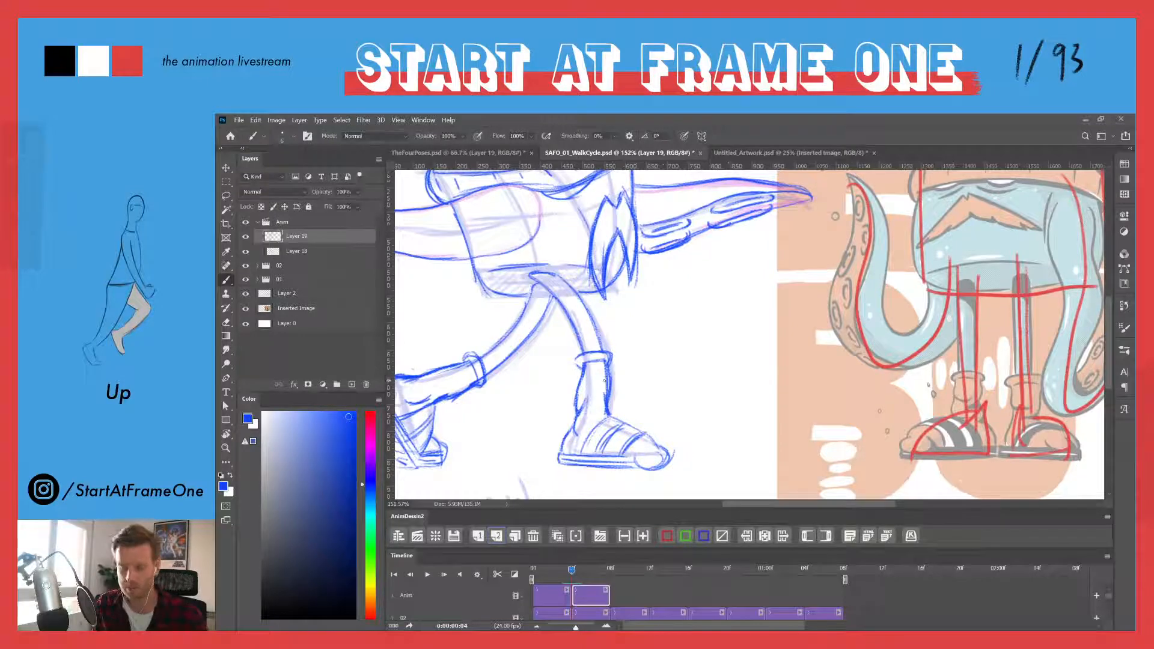
- Erase the stray lines around the back end of the second pose's beanie cuff and compare with the first pose
left_click_drag(472, 249, 529, 338)
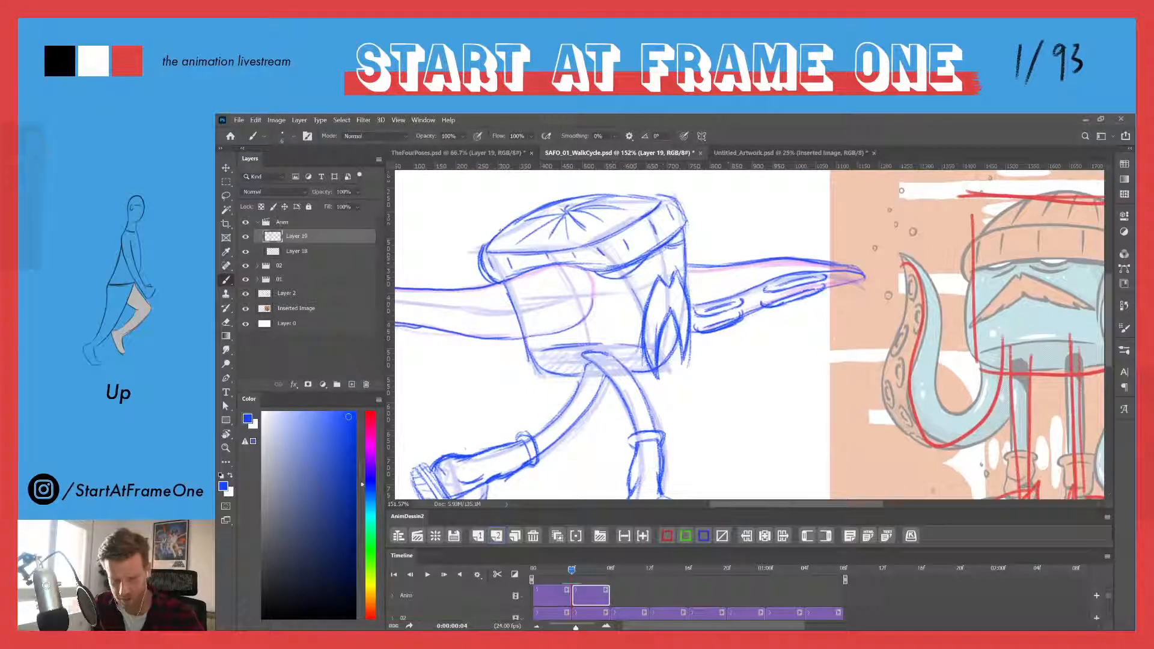
key("e")
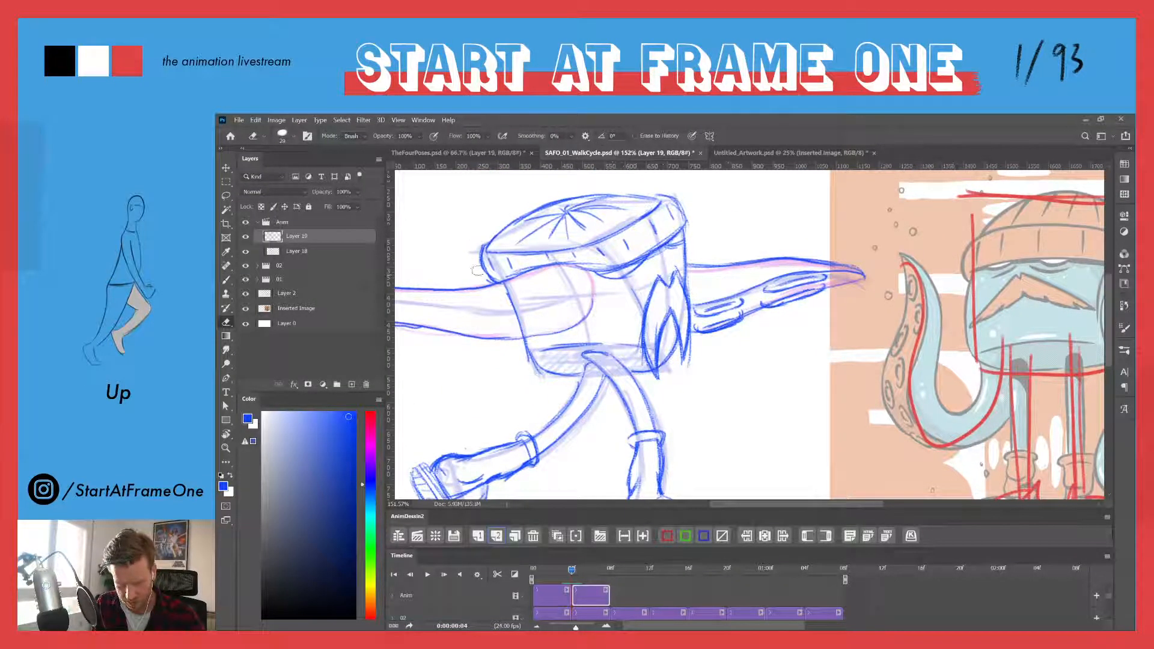
left_click_drag(483, 277, 501, 250)
left_click_drag(570, 574, 570, 574)
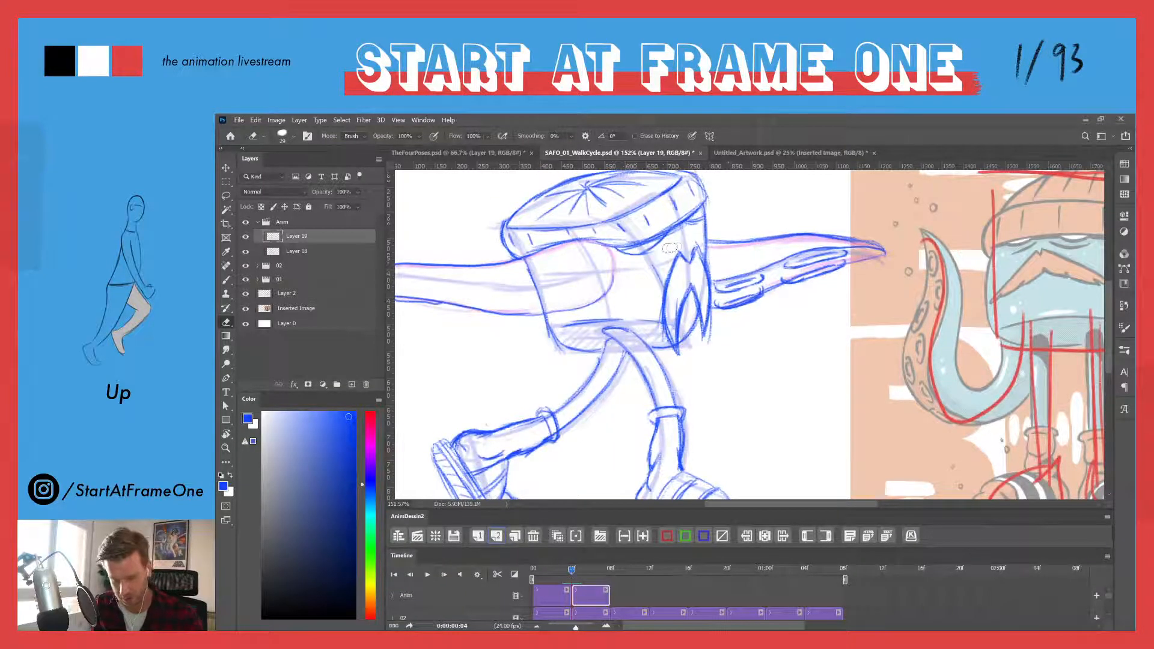
- Draw the moustache's upper edge sweeping back beneath the beanie cuff and check it against the first pose
key("b")
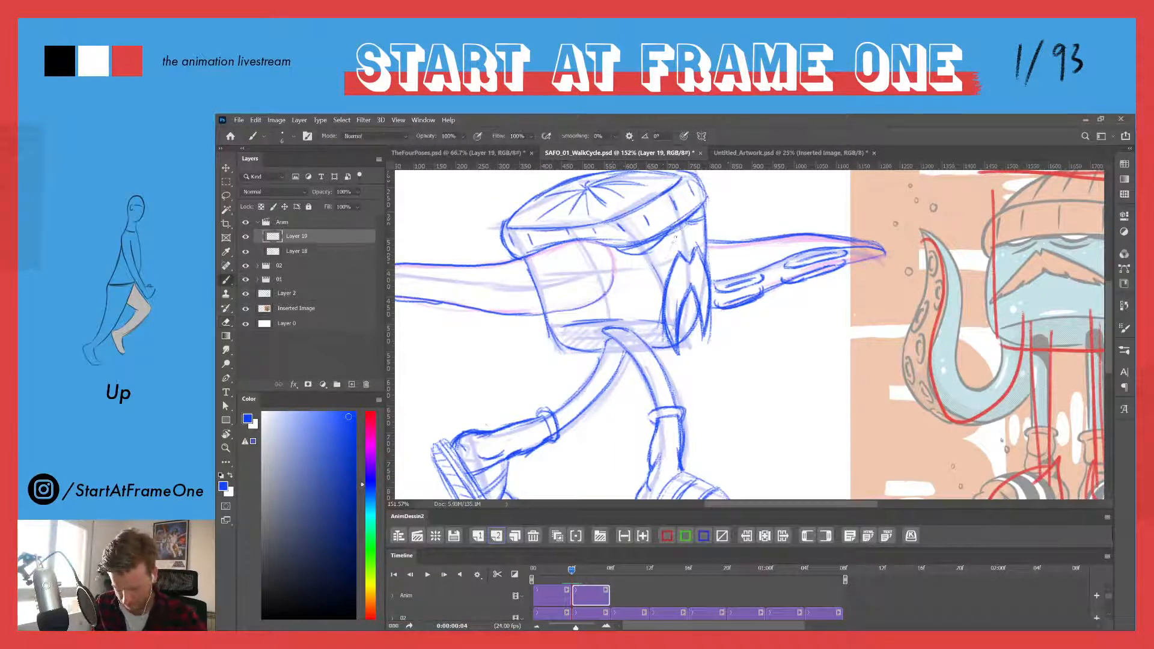
left_click_drag(674, 237, 664, 263)
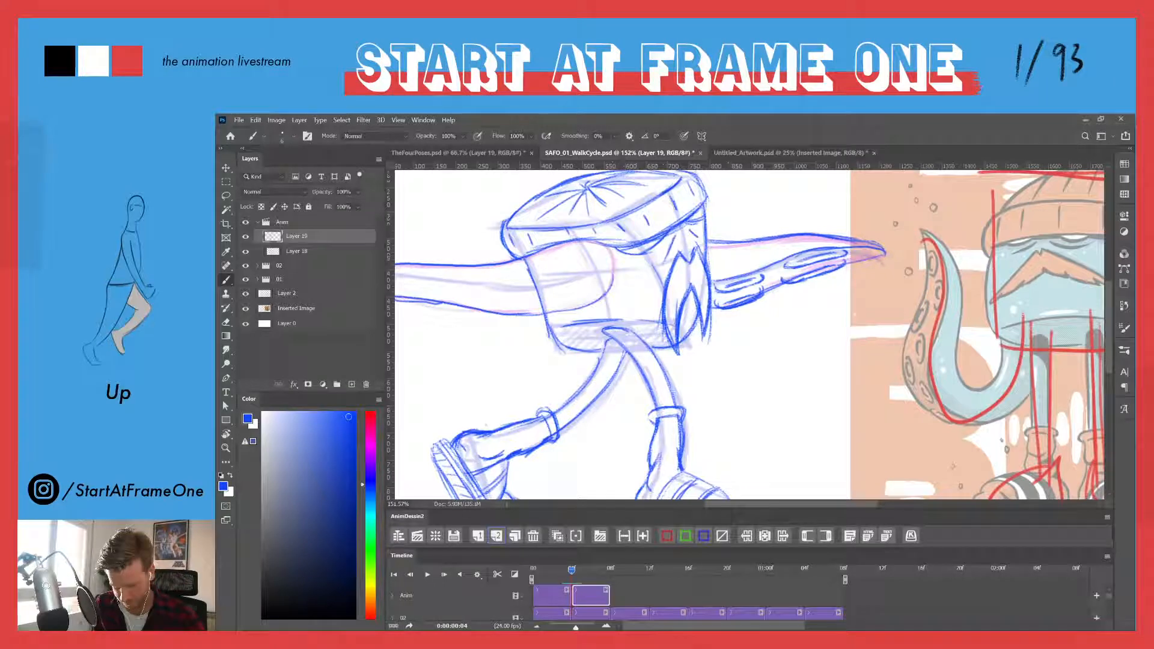
left_click_drag(574, 568, 569, 571)
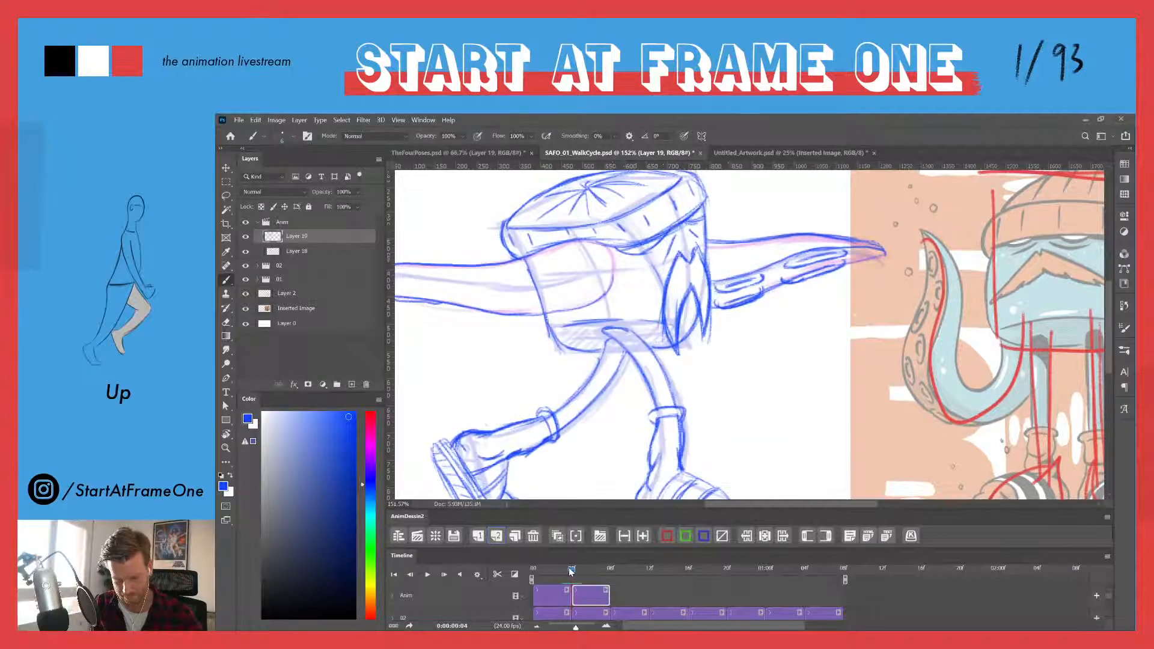
left_click(570, 575)
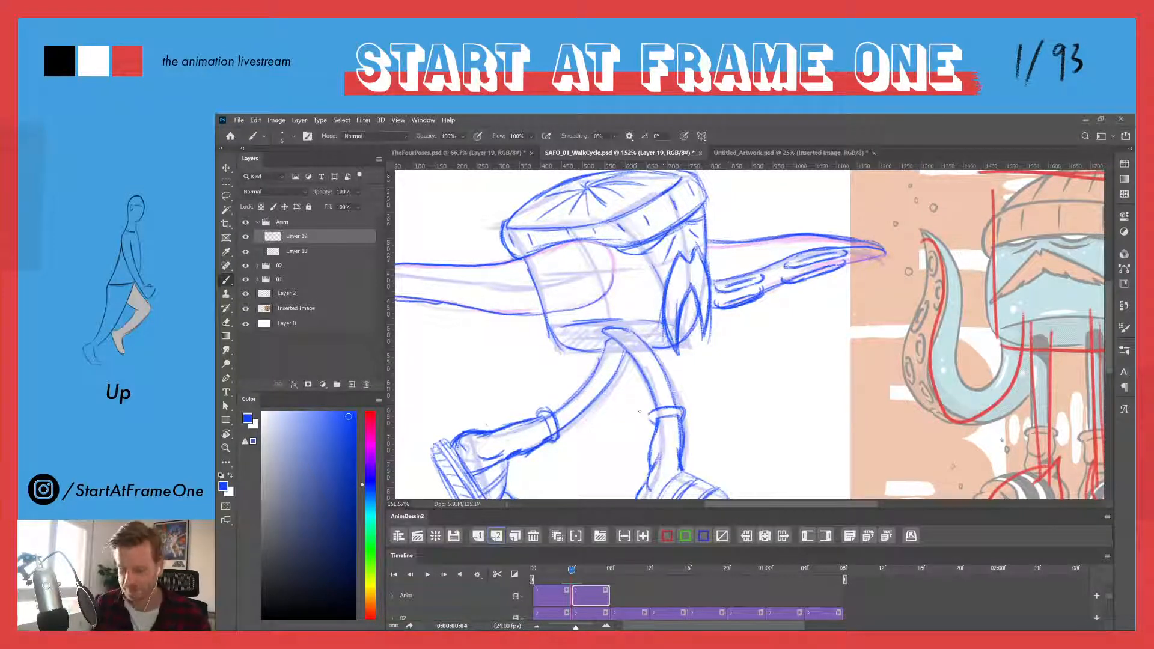
- Erase the face's back edge where the rear tentacle overlaps it and check the whole second pose against the first
key("e")
left_click_drag(524, 263, 541, 306)
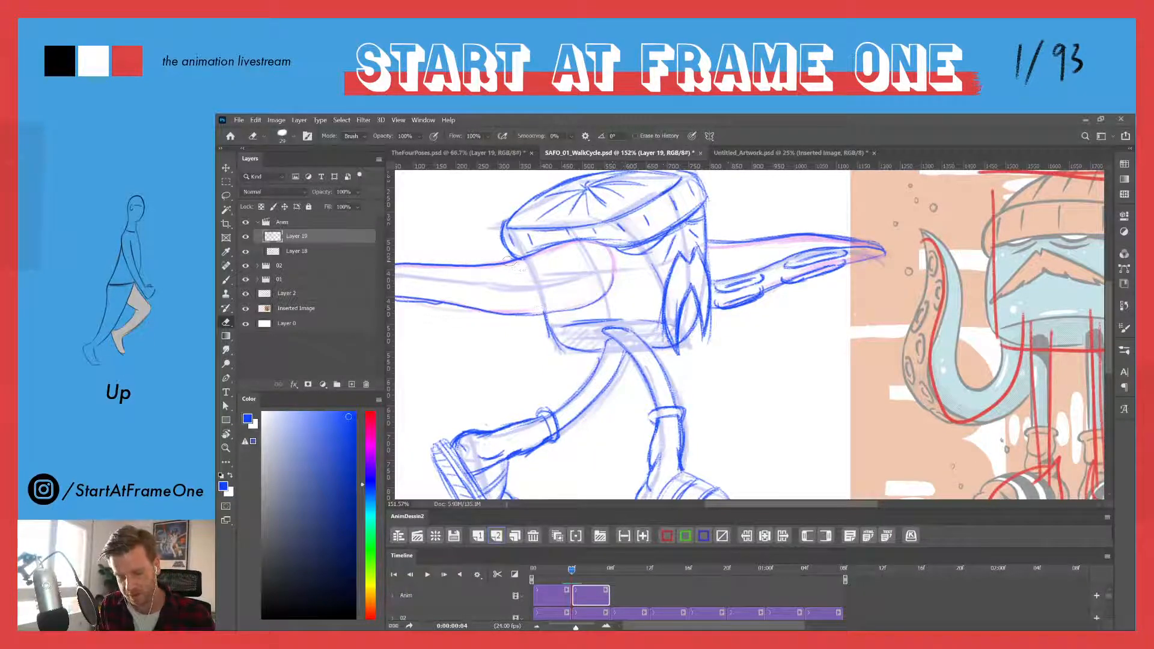
key("b")
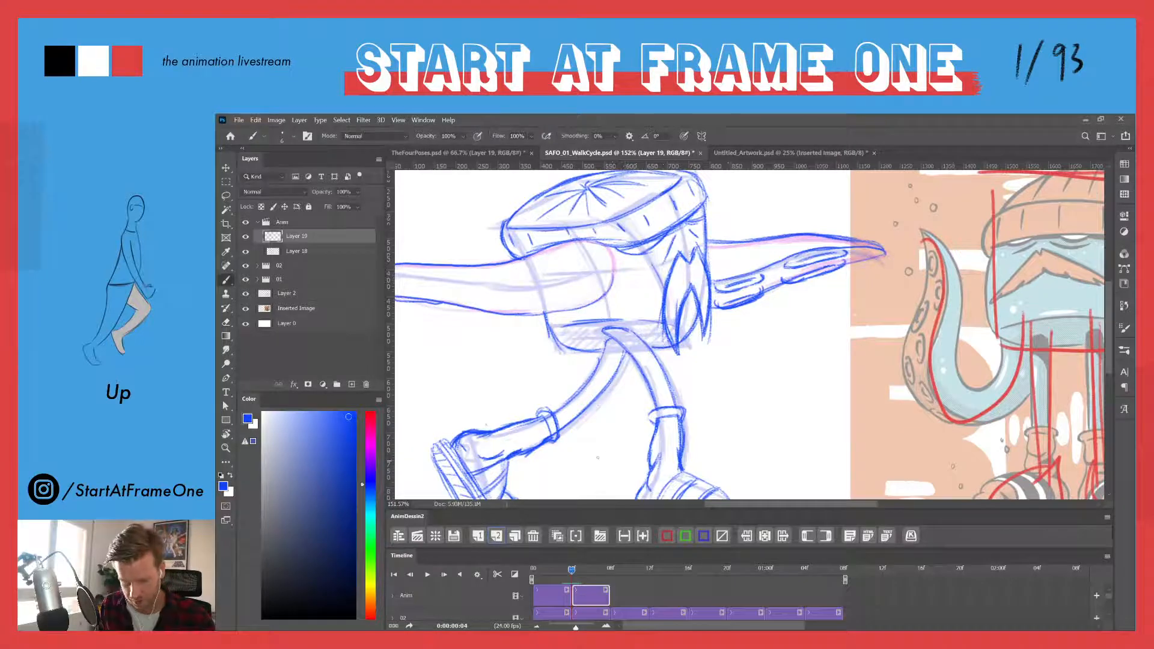
scroll(597, 458, "down", 3)
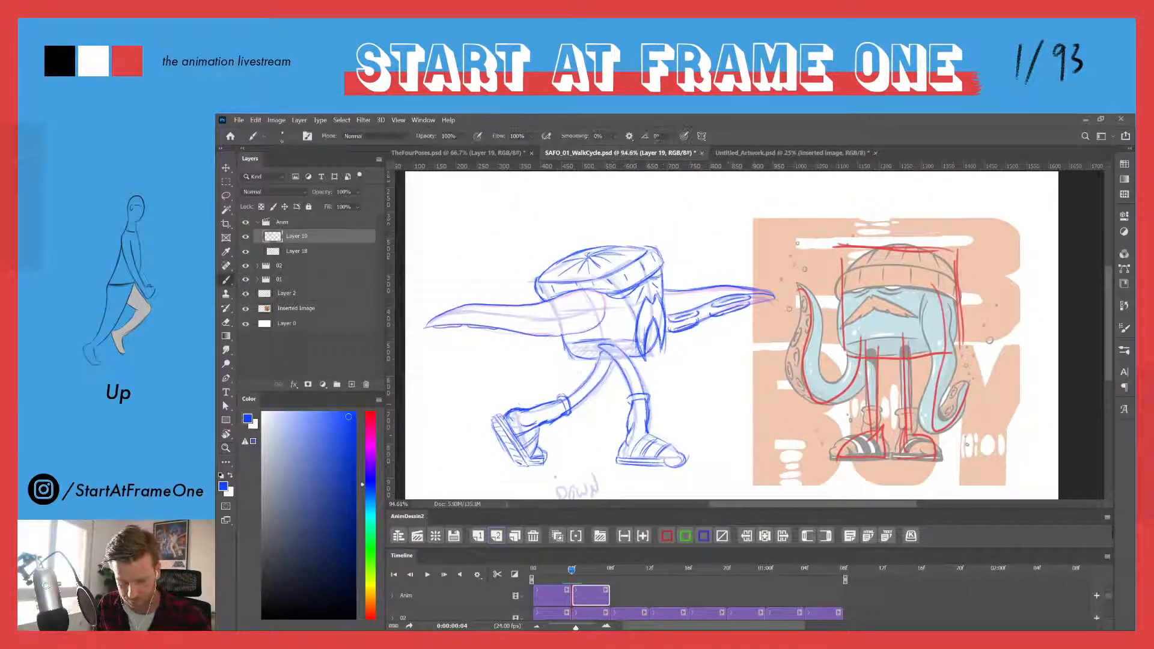
left_click_drag(572, 571, 571, 571)
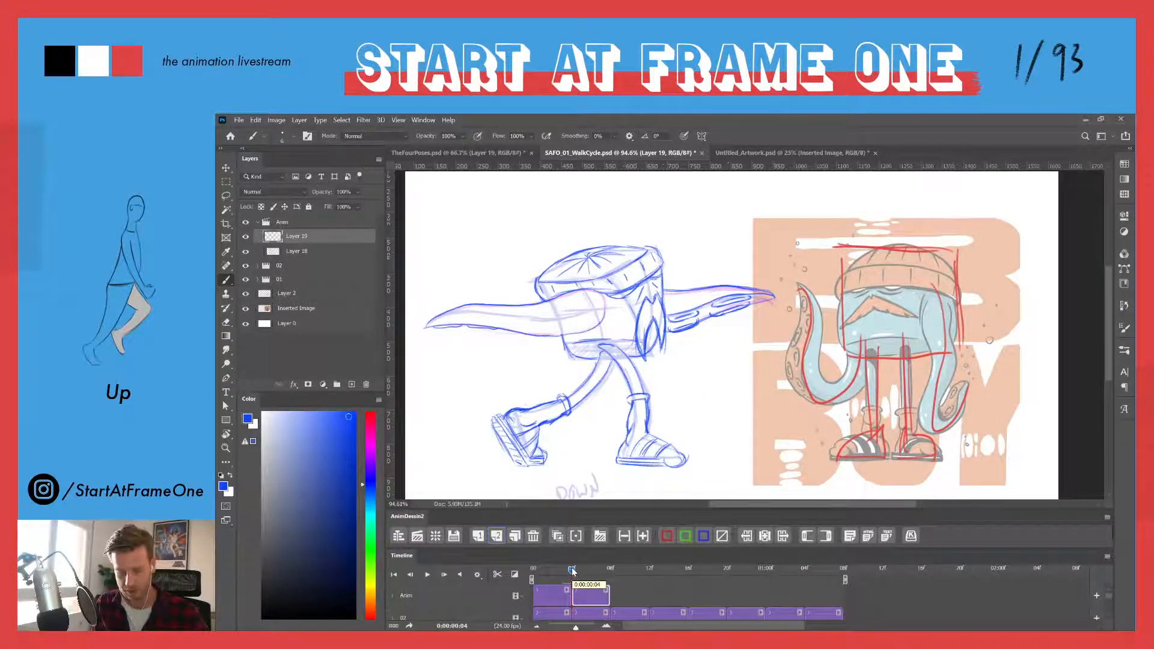
- Add a blank animation frame after the second pose and extend it to match the length of the previous frames
mouse_move(573, 575)
left_mouse_down()
mouse_move(561, 575)
mouse_move(591, 575)
left_mouse_up()
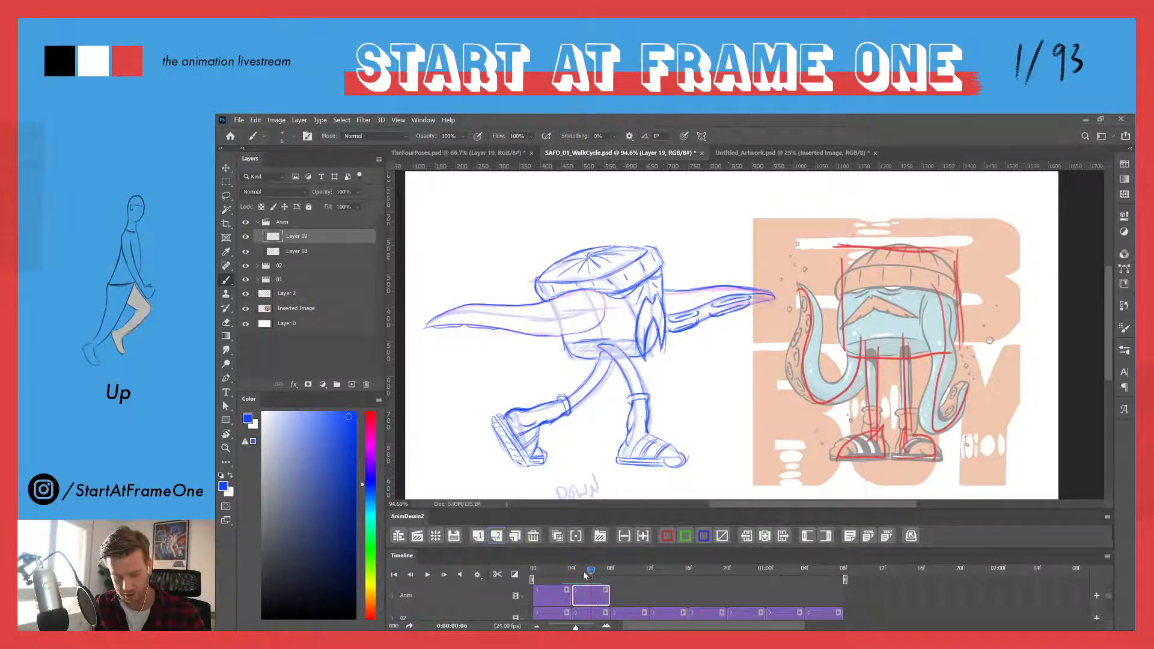
left_click(496, 535)
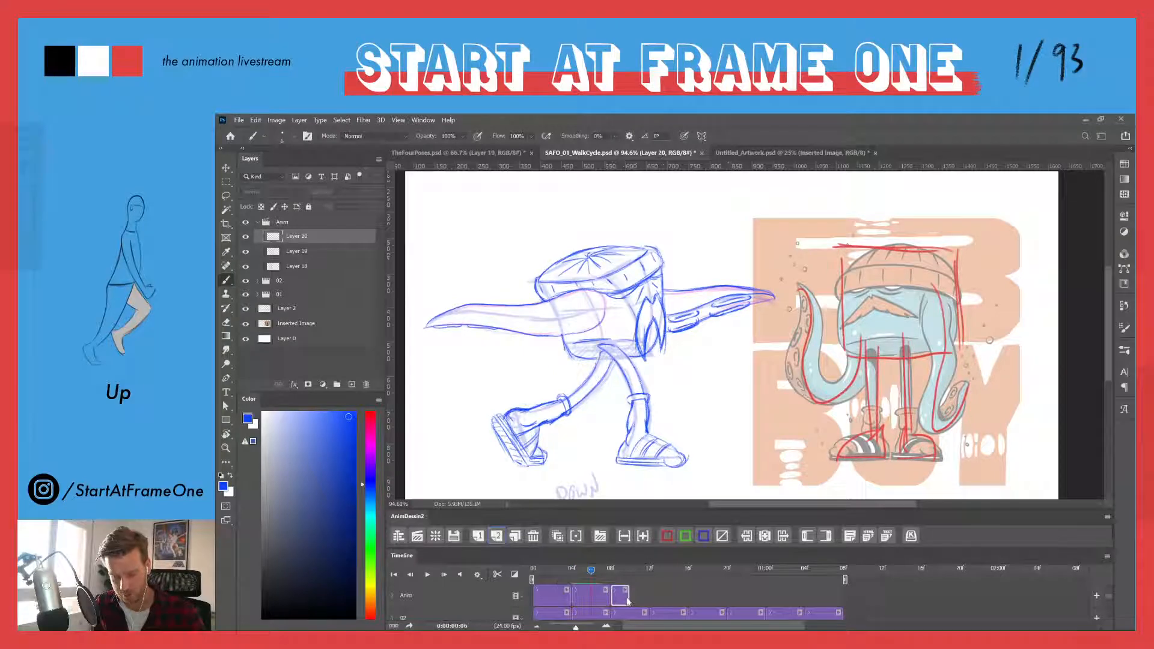
left_click_drag(628, 595, 648, 595)
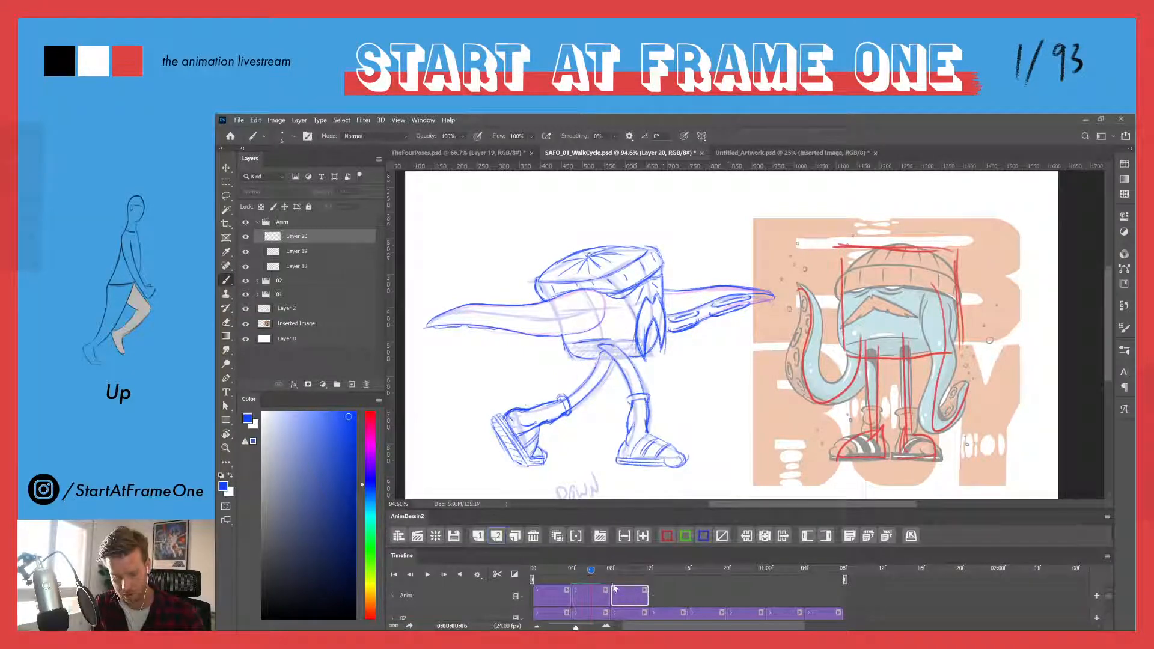
left_click(610, 570)
- Draw the beanie's cuff with rounded ends and its low crown over the top of the passing pose's box rough
key("z")
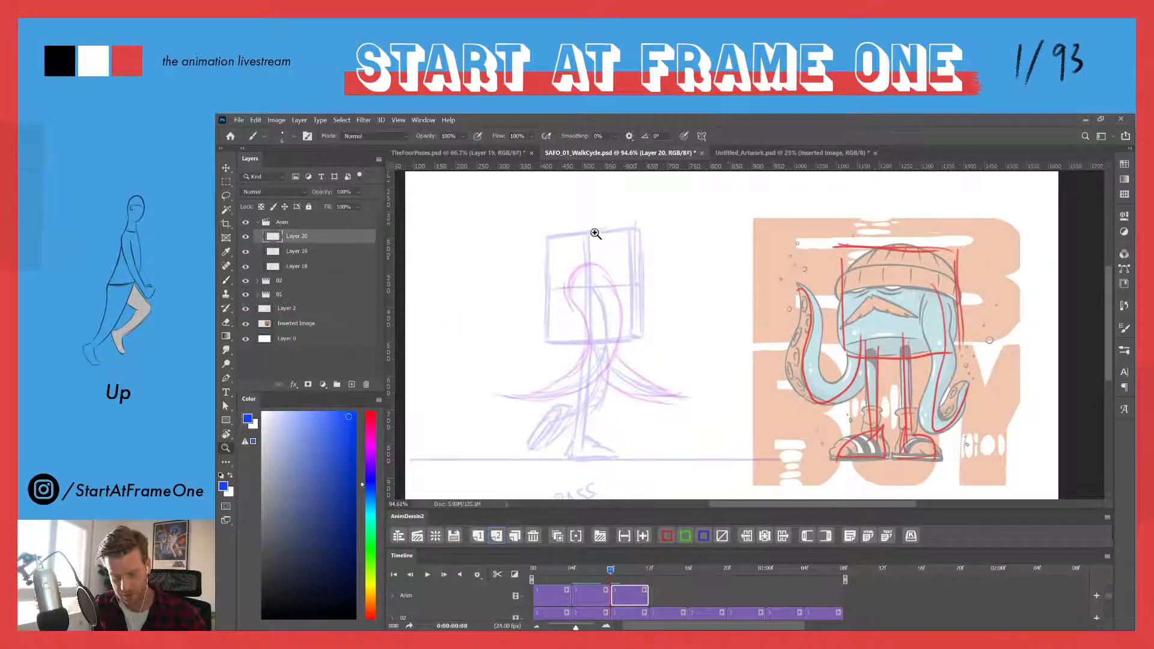
left_click_drag(589, 233, 618, 228)
left_click_drag(558, 291, 672, 282)
mouse_move(524, 293)
left_mouse_down()
mouse_move(672, 281)
mouse_move(493, 297)
left_mouse_up()
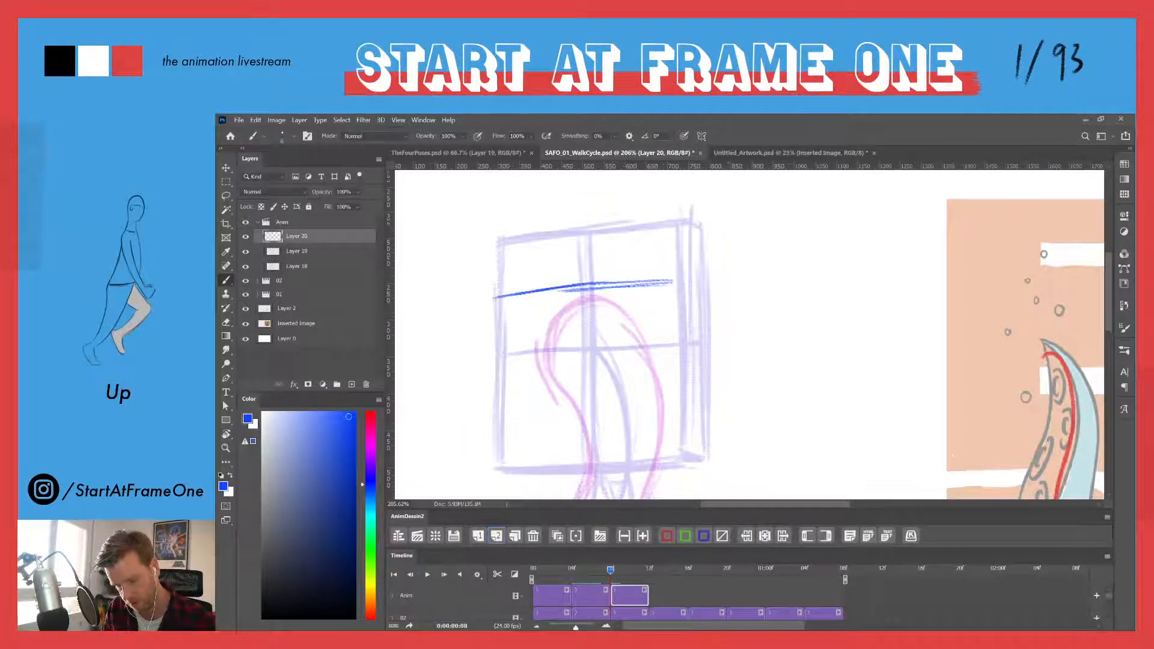
mouse_move(682, 233)
left_mouse_down()
mouse_move(509, 251)
mouse_move(494, 289)
left_mouse_up()
left_click_drag(668, 280, 705, 280)
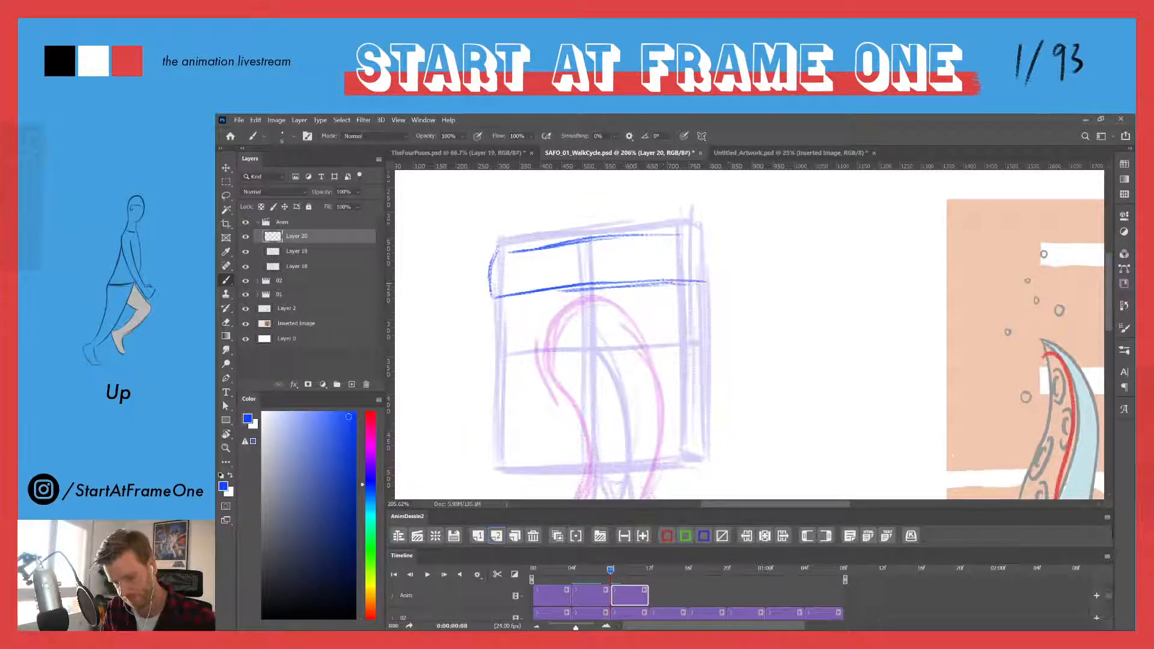
mouse_move(705, 232)
left_mouse_down()
mouse_move(690, 233)
mouse_move(705, 235)
mouse_move(708, 282)
mouse_move(705, 237)
left_mouse_up()
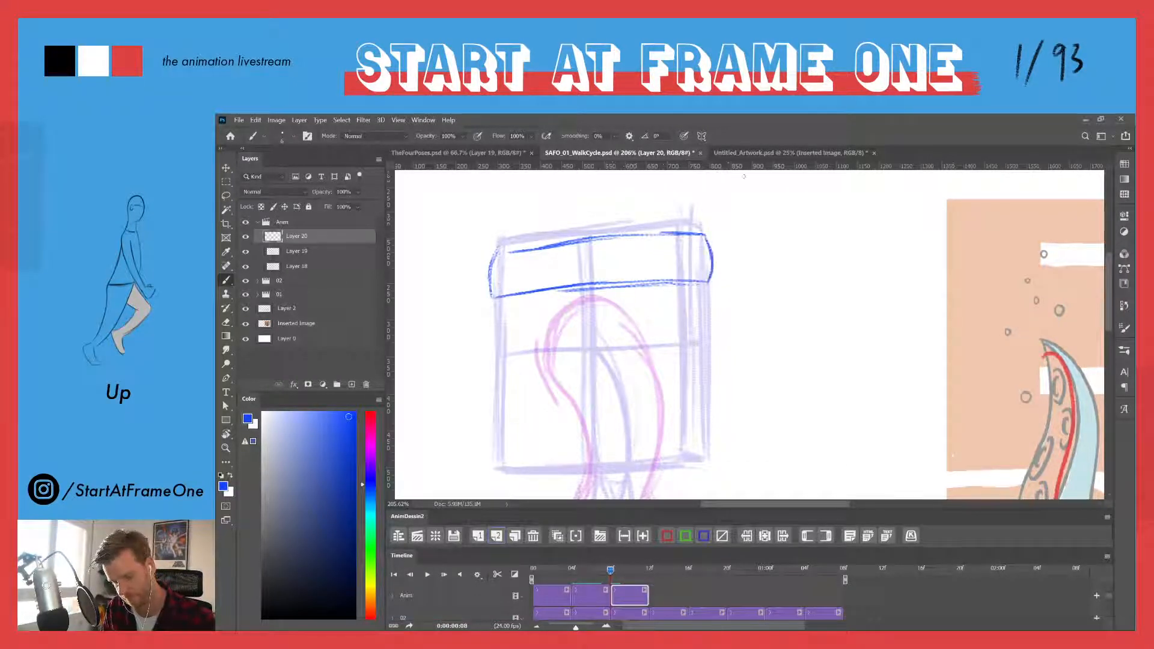
left_click_drag(494, 253, 511, 236)
mouse_move(701, 226)
left_mouse_down()
mouse_move(544, 224)
mouse_move(496, 251)
left_mouse_up()
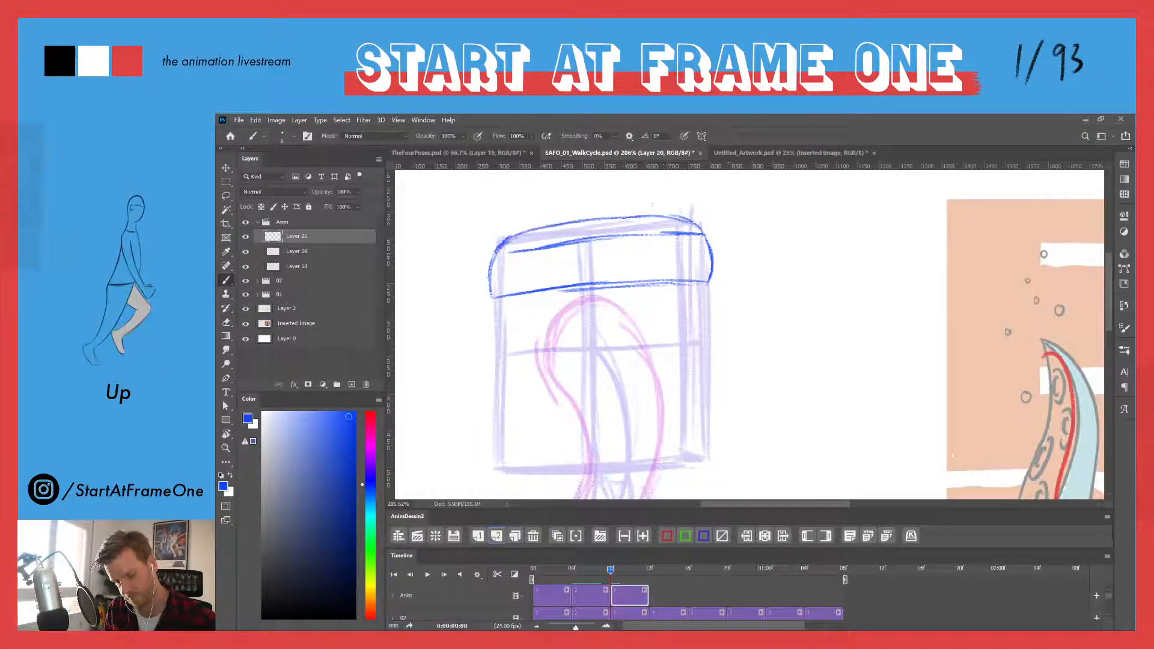
- Add short rib marks along the beanie cuff and seam lines on the crown, and reinforce the beanie's back edge
left_click_drag(582, 250, 583, 273)
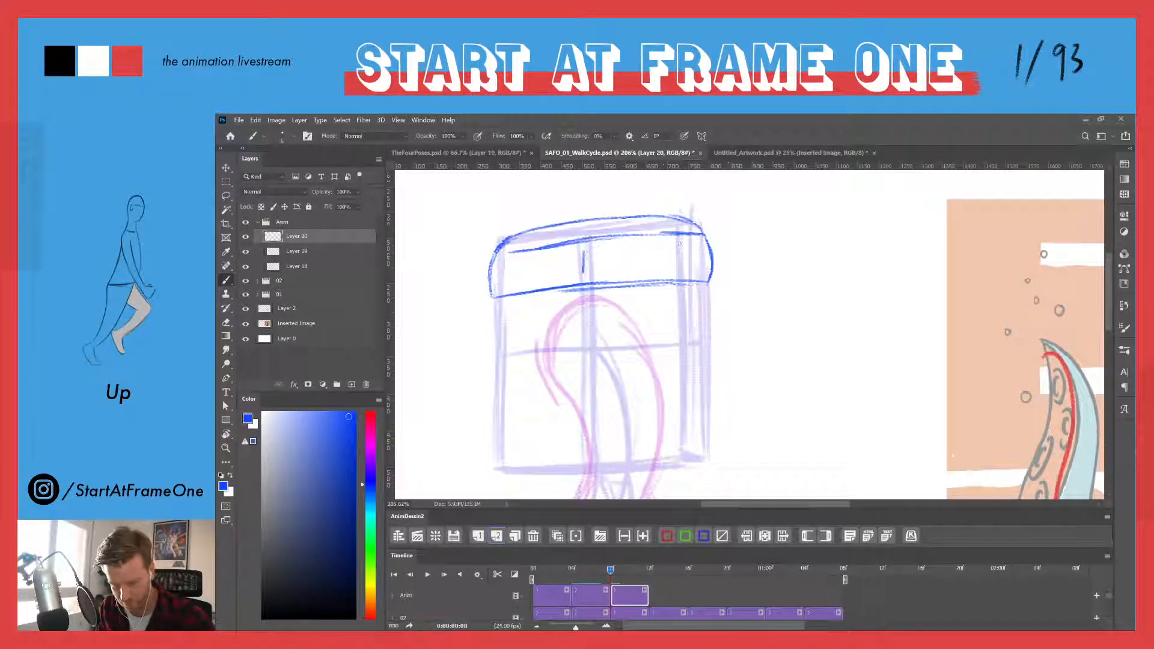
mouse_move(680, 239)
left_mouse_down()
mouse_move(681, 266)
mouse_move(705, 267)
left_mouse_up()
mouse_move(690, 245)
left_mouse_down()
mouse_move(689, 266)
mouse_move(631, 264)
left_mouse_up()
left_click_drag(527, 262, 526, 283)
mouse_move(548, 234)
left_mouse_down()
mouse_move(591, 218)
mouse_move(685, 221)
left_mouse_up()
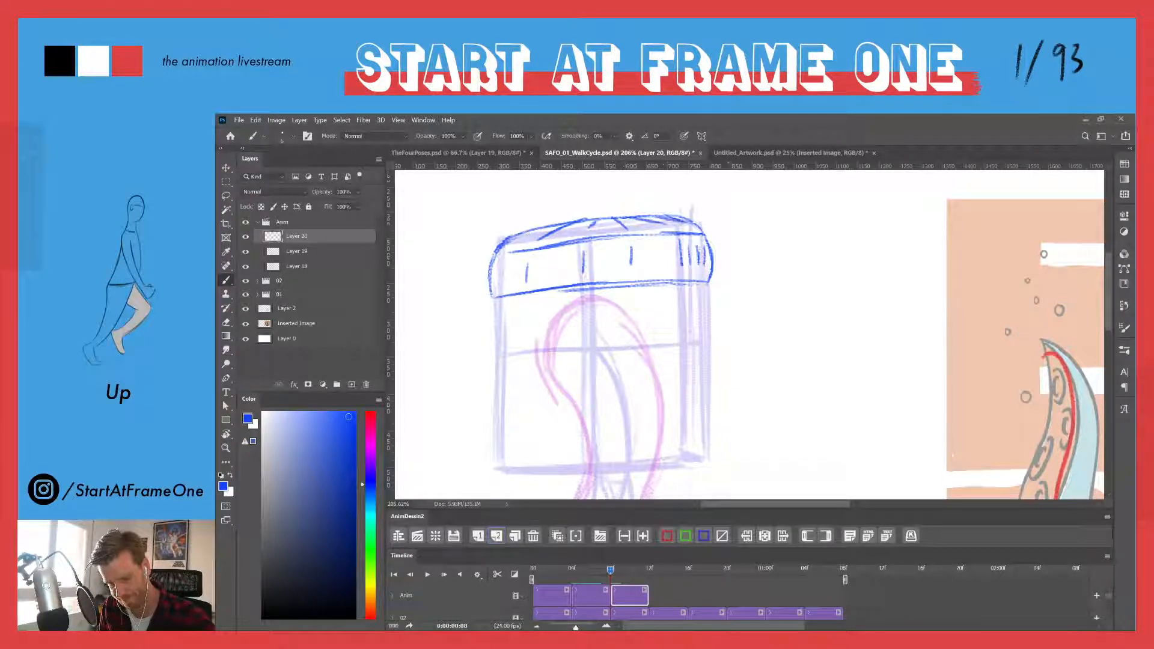
mouse_move(492, 259)
left_mouse_down()
mouse_move(522, 231)
mouse_move(490, 298)
left_mouse_up()
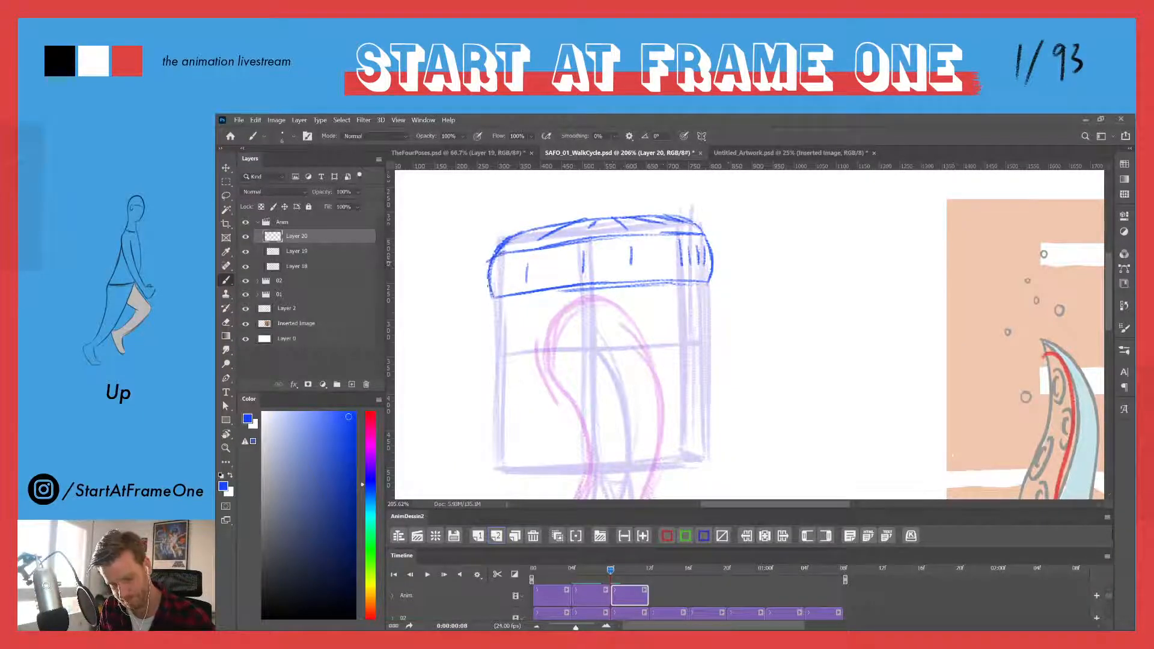
left_click_drag(505, 243, 541, 224)
- Draw the body's back edge down from the beanie cuff and round off both lower corners of the box rough
mouse_move(490, 312)
left_mouse_down()
mouse_move(430, 206)
mouse_move(443, 269)
left_mouse_up()
left_click_drag(440, 207, 444, 326)
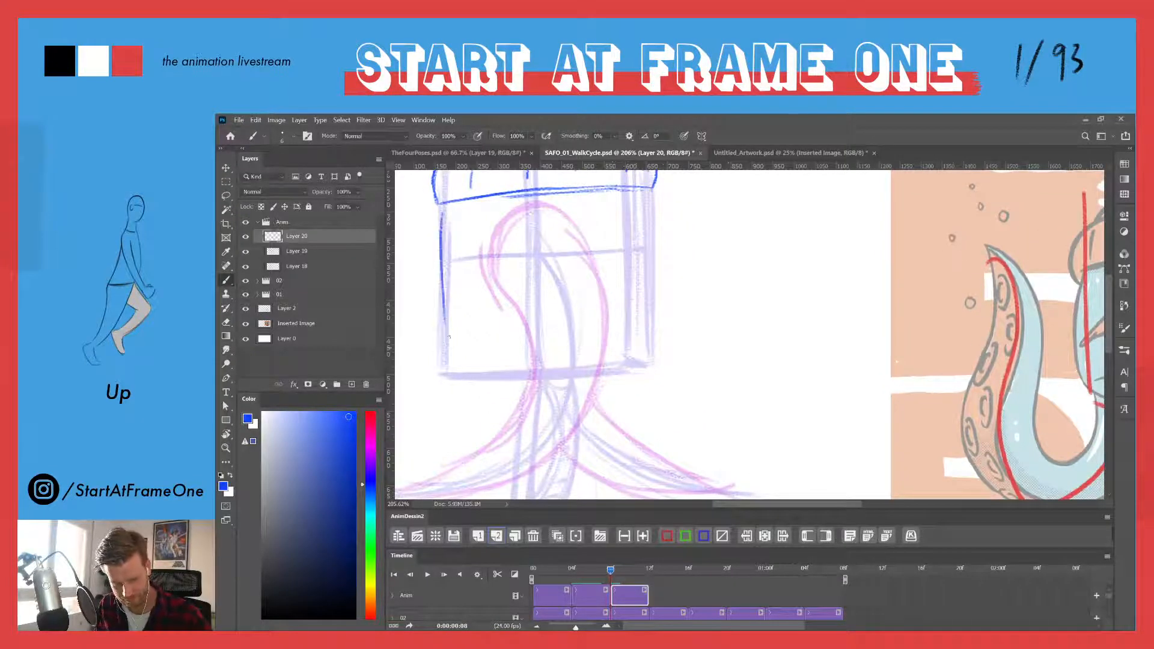
mouse_move(442, 241)
left_mouse_down()
mouse_move(444, 373)
mouse_move(461, 377)
left_mouse_up()
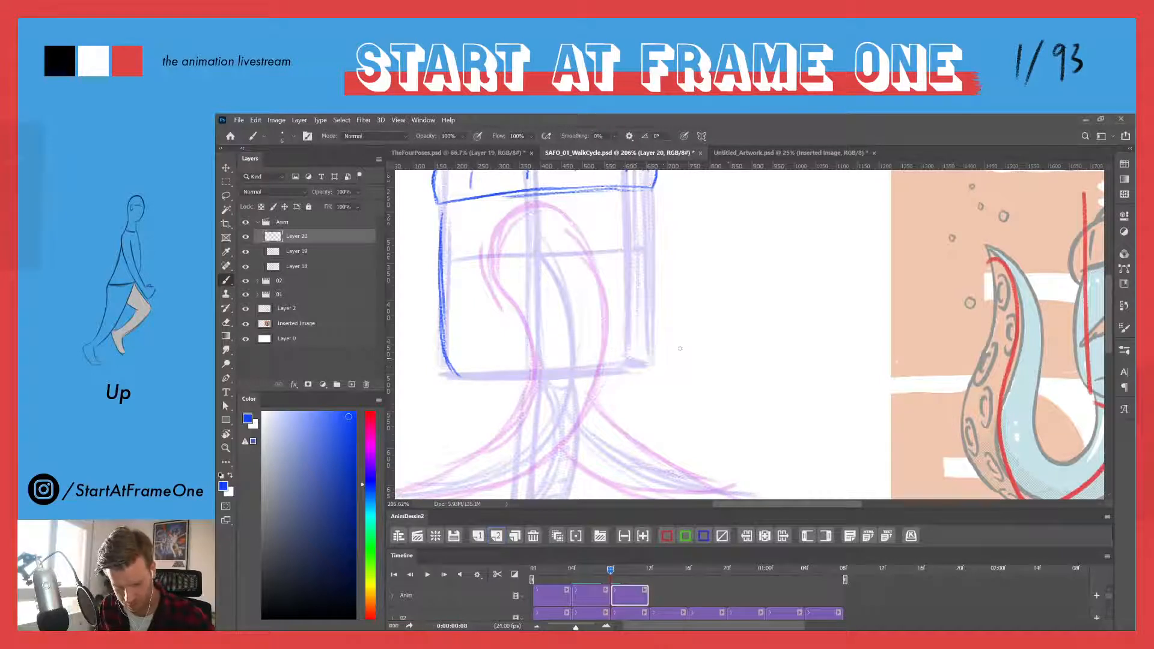
left_click_drag(608, 371, 645, 362)
mouse_move(620, 370)
left_mouse_down()
mouse_move(647, 330)
mouse_move(630, 370)
mouse_move(651, 325)
mouse_move(640, 359)
left_mouse_up()
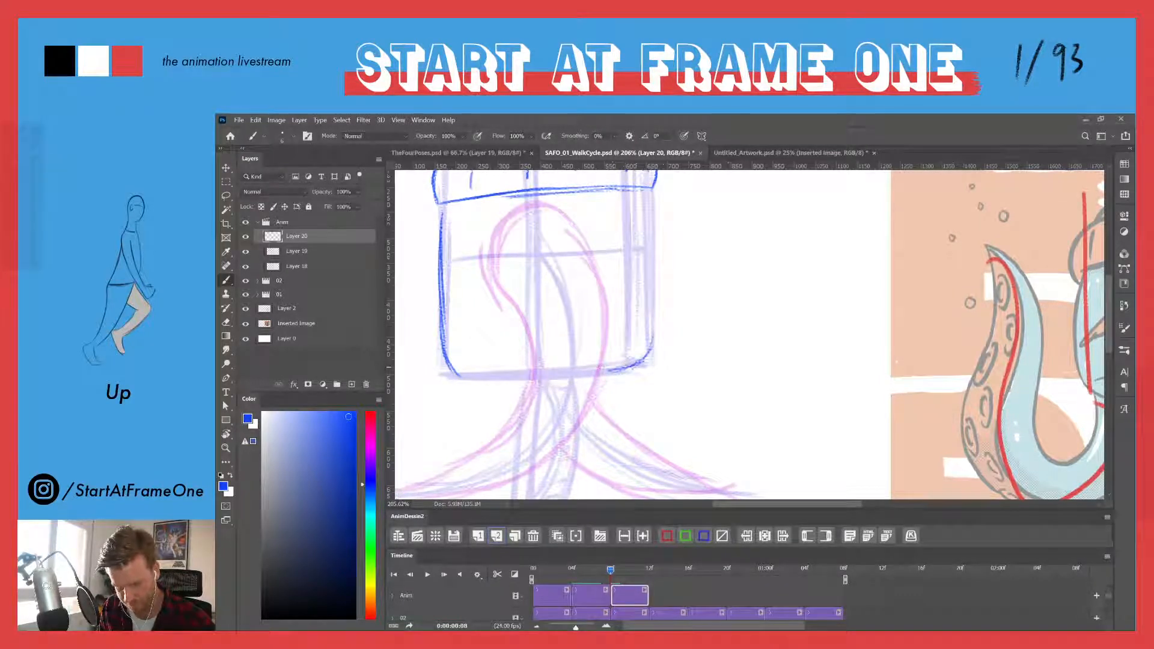
- Outline the near tentacle from the body's middle, curving down and sweeping back to its tip over the pink rough
mouse_move(489, 240)
left_mouse_down()
mouse_move(528, 337)
mouse_move(535, 390)
left_mouse_up()
left_click_drag(532, 347, 524, 400)
mouse_move(556, 210)
left_mouse_down()
mouse_move(611, 327)
mouse_move(605, 357)
left_mouse_up()
left_click_drag(592, 257, 602, 390)
mouse_move(604, 347)
left_mouse_down()
mouse_move(599, 383)
mouse_move(607, 340)
mouse_move(631, 323)
mouse_move(584, 363)
left_mouse_up()
left_click_drag(619, 305, 548, 392)
mouse_move(584, 367)
left_mouse_down()
mouse_move(441, 419)
mouse_move(530, 428)
mouse_move(580, 414)
mouse_move(633, 382)
mouse_move(676, 332)
left_mouse_up()
key("z")
left_click_drag(639, 377, 685, 218)
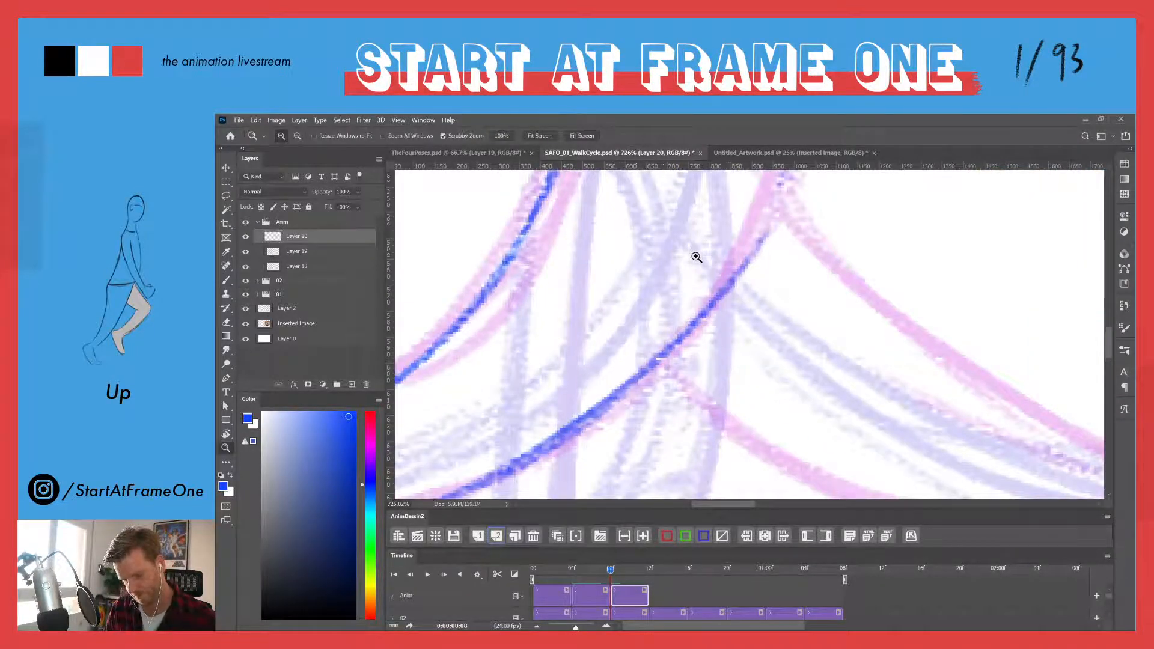
mouse_move(696, 257)
left_mouse_down()
mouse_move(630, 261)
mouse_move(685, 227)
mouse_move(618, 304)
left_mouse_up()
key("b")
key("z")
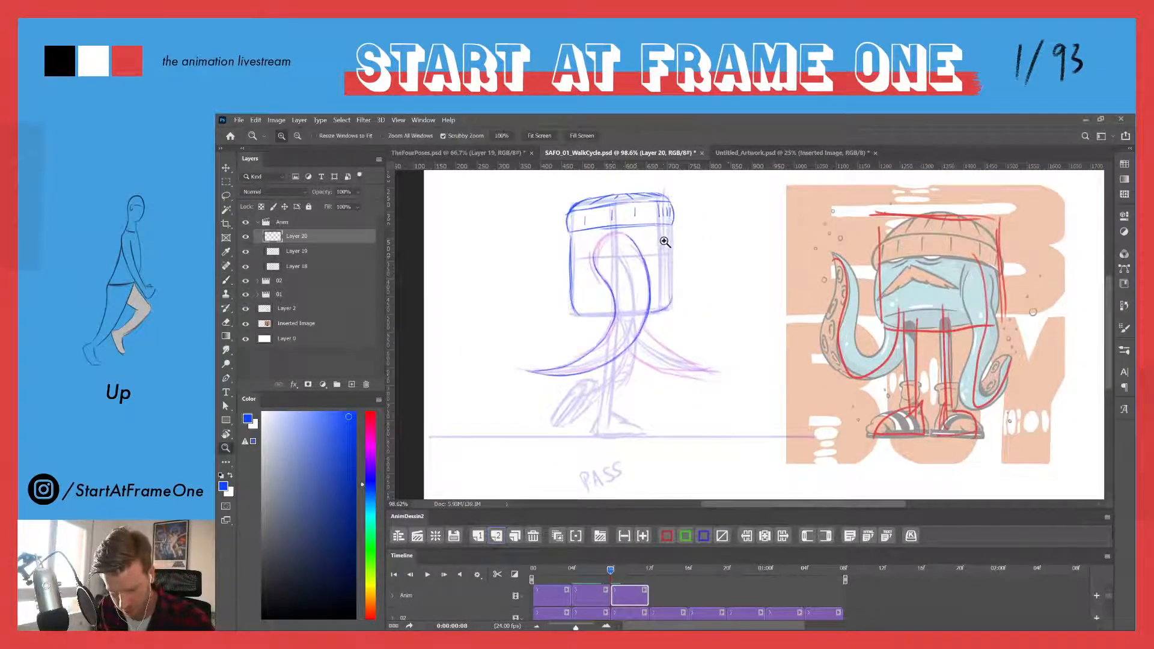
- Draw the passing pose's half-lidded eye just beneath the front of the beanie cuff
left_click_drag(664, 242, 691, 241)
key("b")
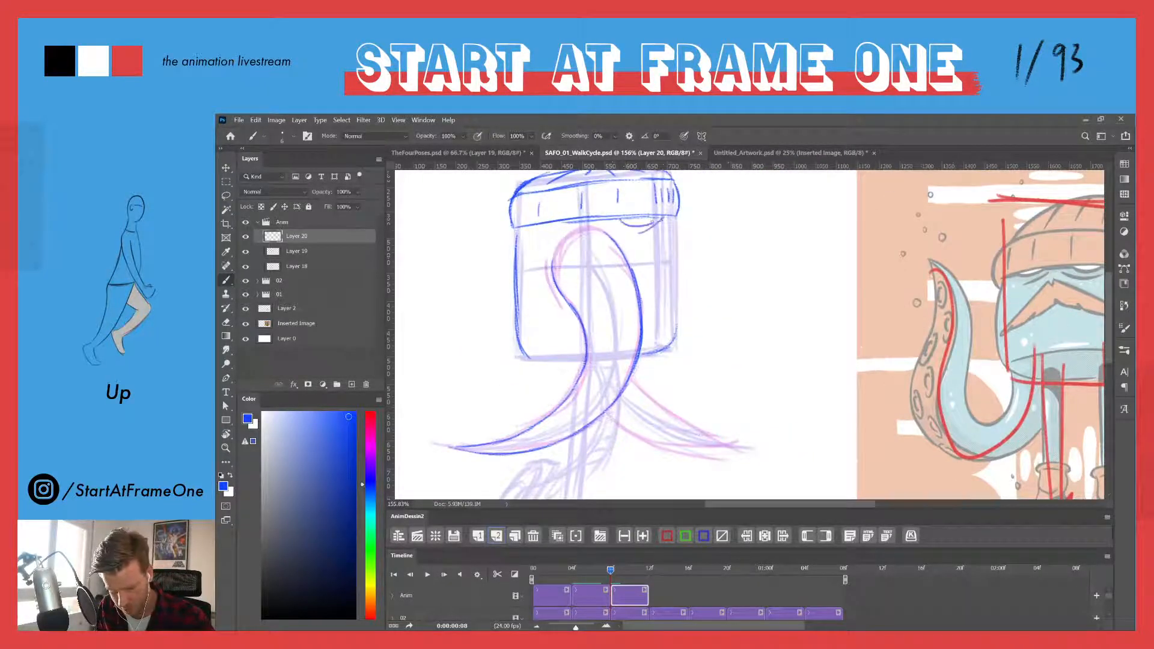
left_click_drag(665, 218, 675, 226)
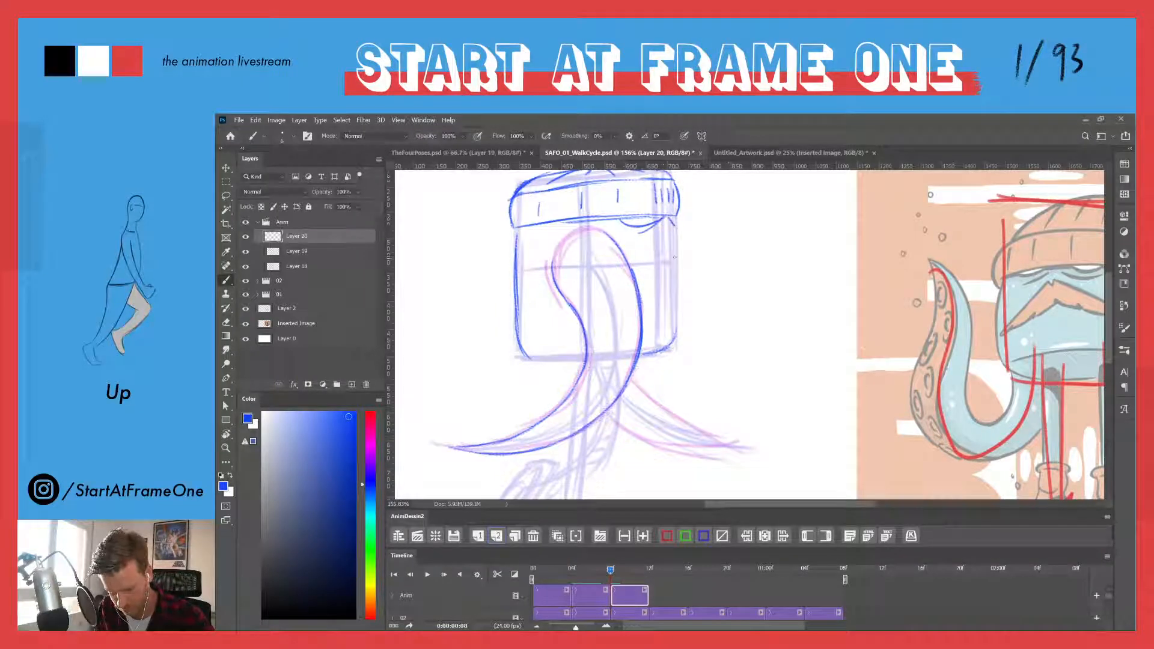
- Draw the drooping moustache at the front of the passing pose's face, with its pointed lower ends and inner split
left_click(601, 570)
left_click(609, 570)
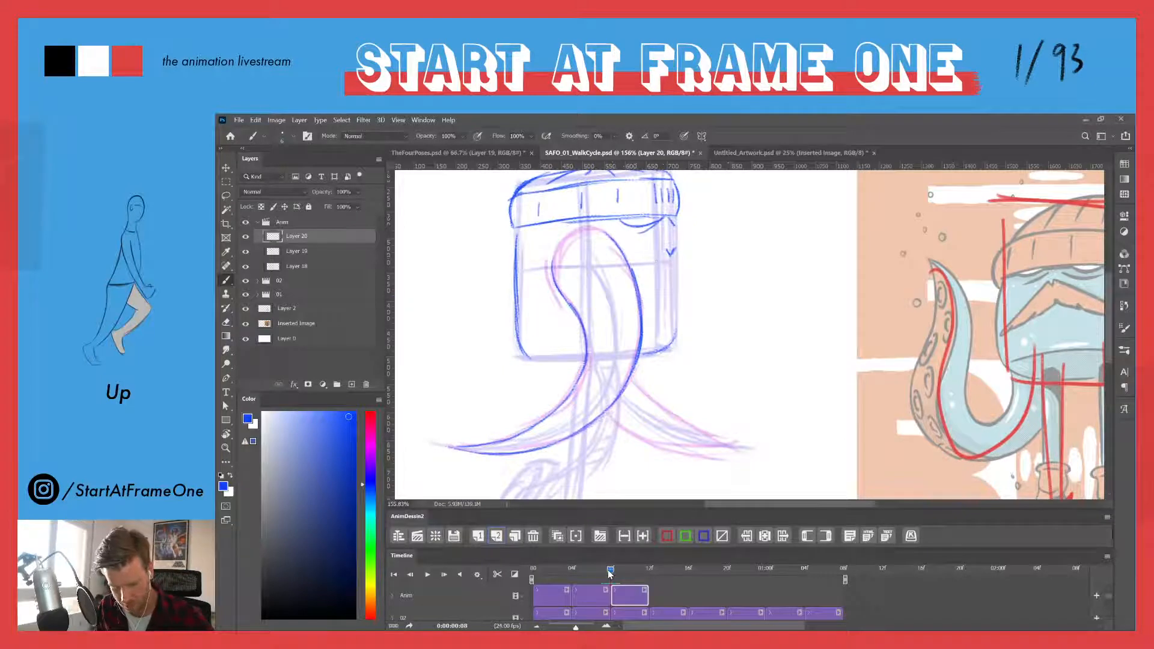
left_click_drag(663, 247, 641, 331)
mouse_move(645, 278)
left_mouse_down()
mouse_move(642, 355)
mouse_move(657, 360)
left_mouse_up()
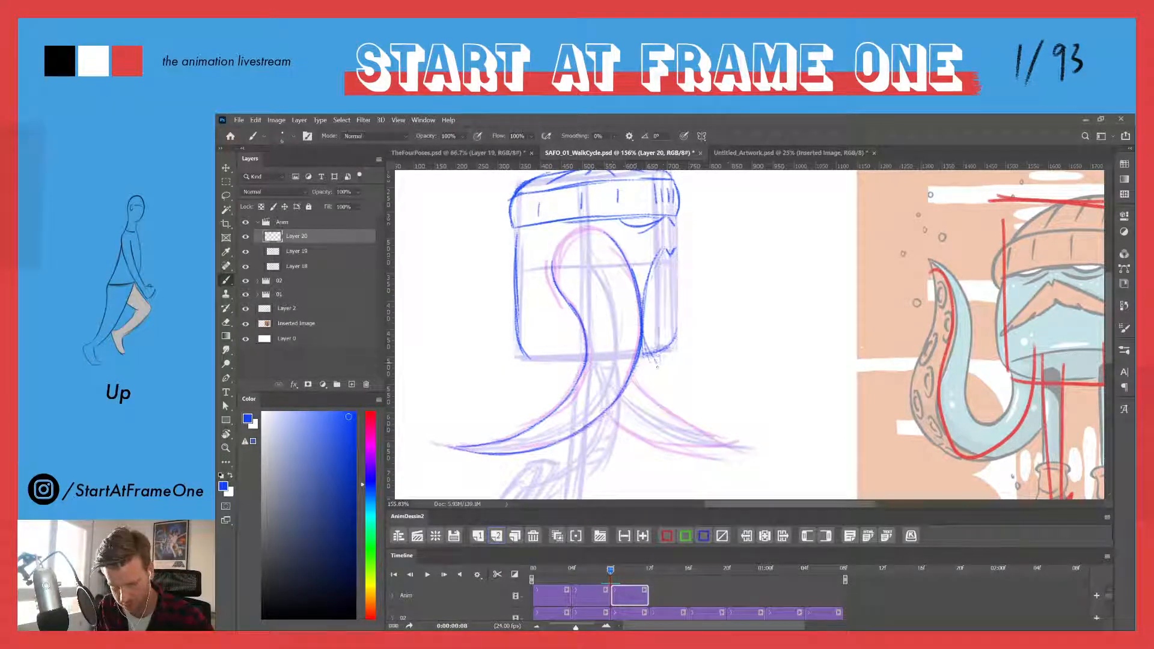
mouse_move(663, 295)
left_mouse_down()
mouse_move(656, 355)
mouse_move(659, 333)
left_mouse_up()
left_click_drag(667, 291, 670, 321)
mouse_move(678, 248)
left_mouse_down()
mouse_move(685, 322)
mouse_move(684, 306)
mouse_move(674, 353)
mouse_move(674, 358)
left_mouse_up()
left_click_drag(686, 261, 682, 302)
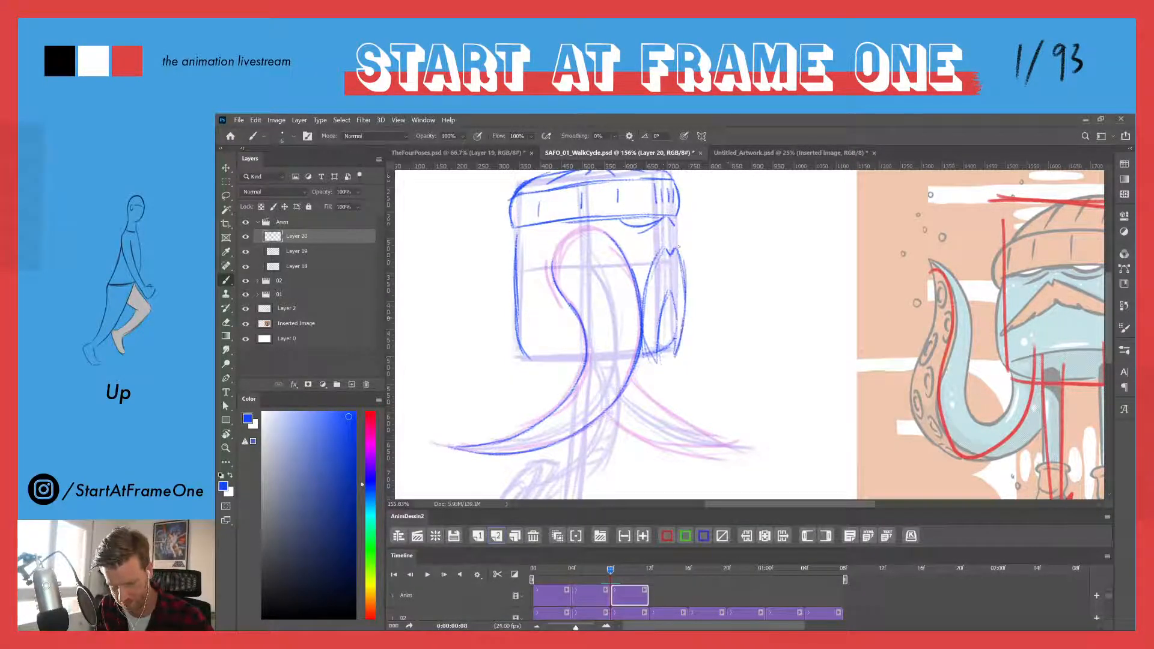
- Flip between the passing pose and the earlier poses to compare the face, moustache and body placement
left_click(600, 571)
left_click(610, 570)
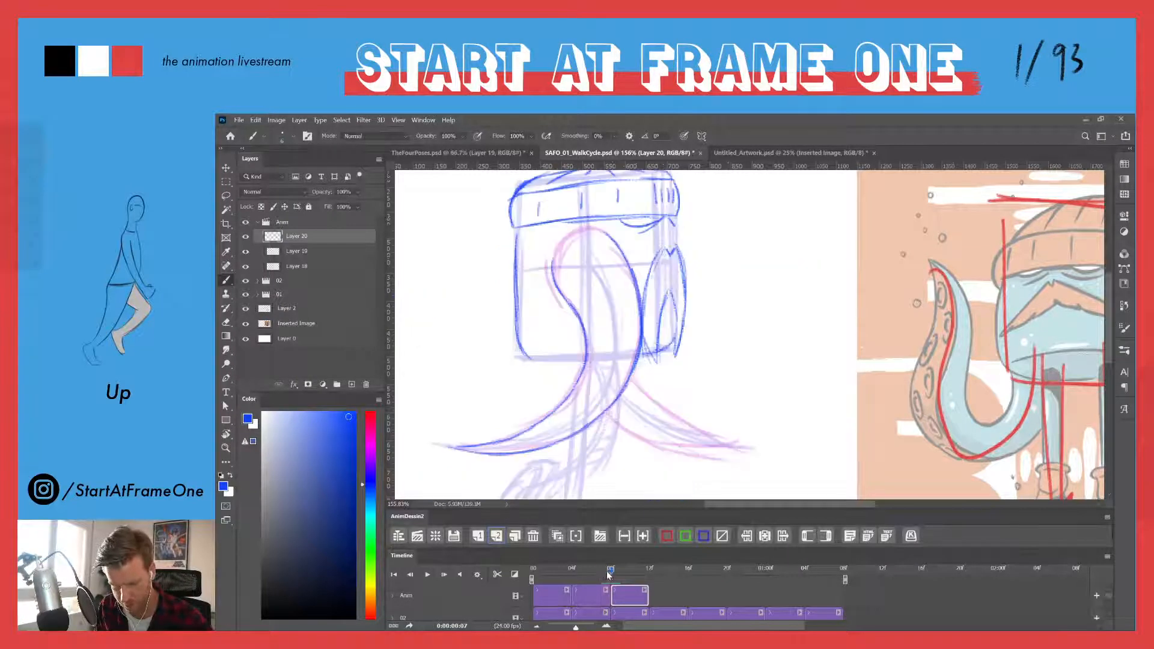
mouse_move(608, 571)
left_mouse_down()
mouse_move(546, 569)
mouse_move(603, 569)
left_mouse_up()
left_click(629, 565)
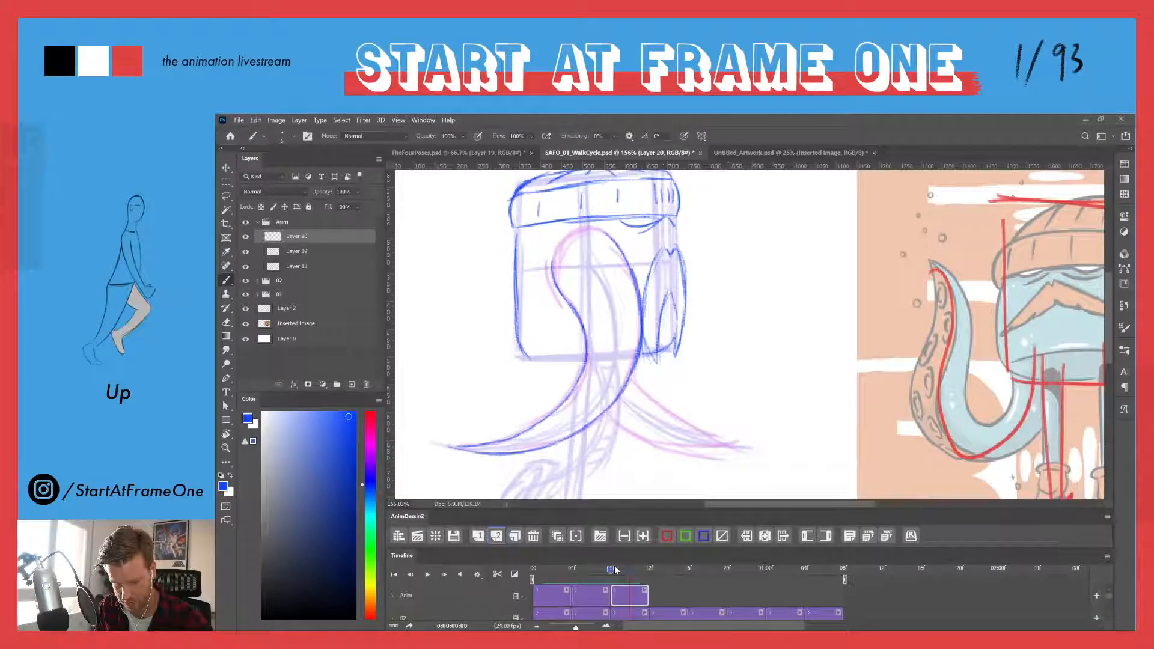
left_click(601, 569)
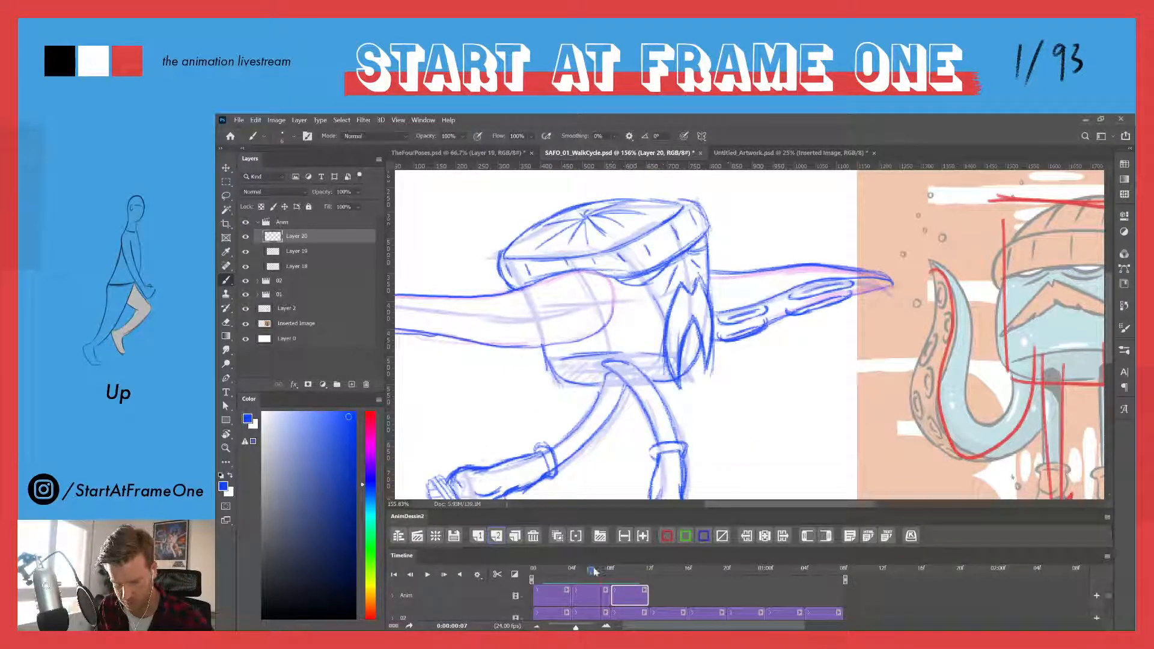
left_click(547, 569)
left_click(601, 569)
left_click(630, 567)
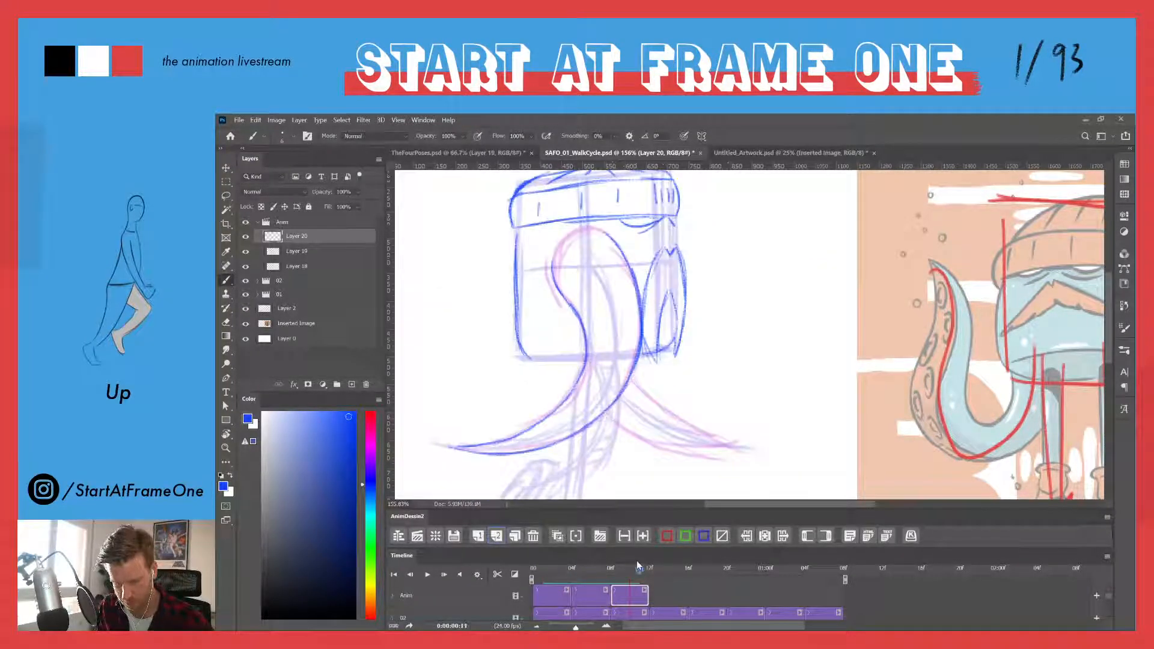
- Extend the near tentacle's back contour up around its shoulder and add the broken sucker edge down to its tip
left_click_drag(547, 253, 572, 321)
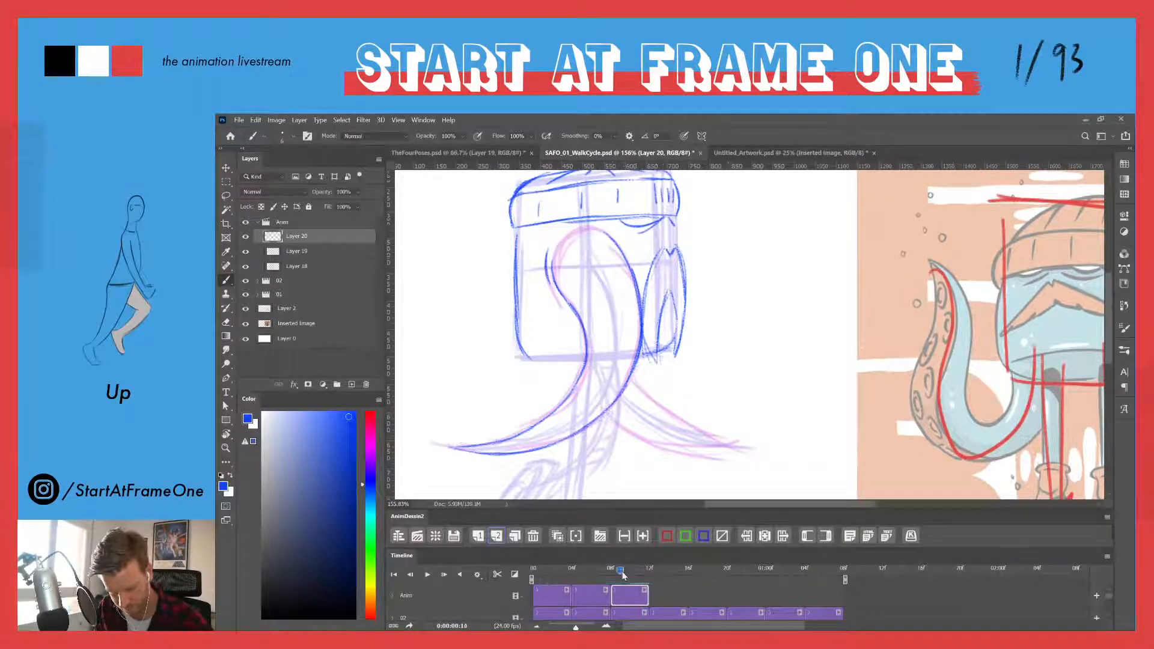
left_click(598, 570)
left_click_drag(598, 571, 609, 572)
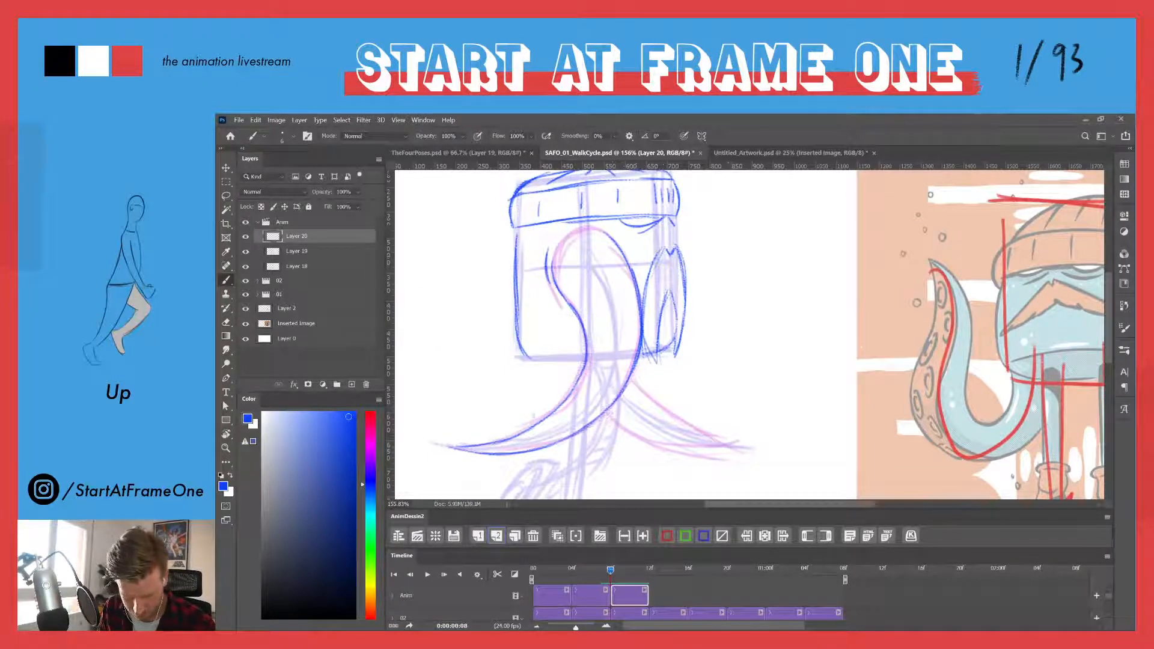
left_click_drag(529, 429, 477, 440)
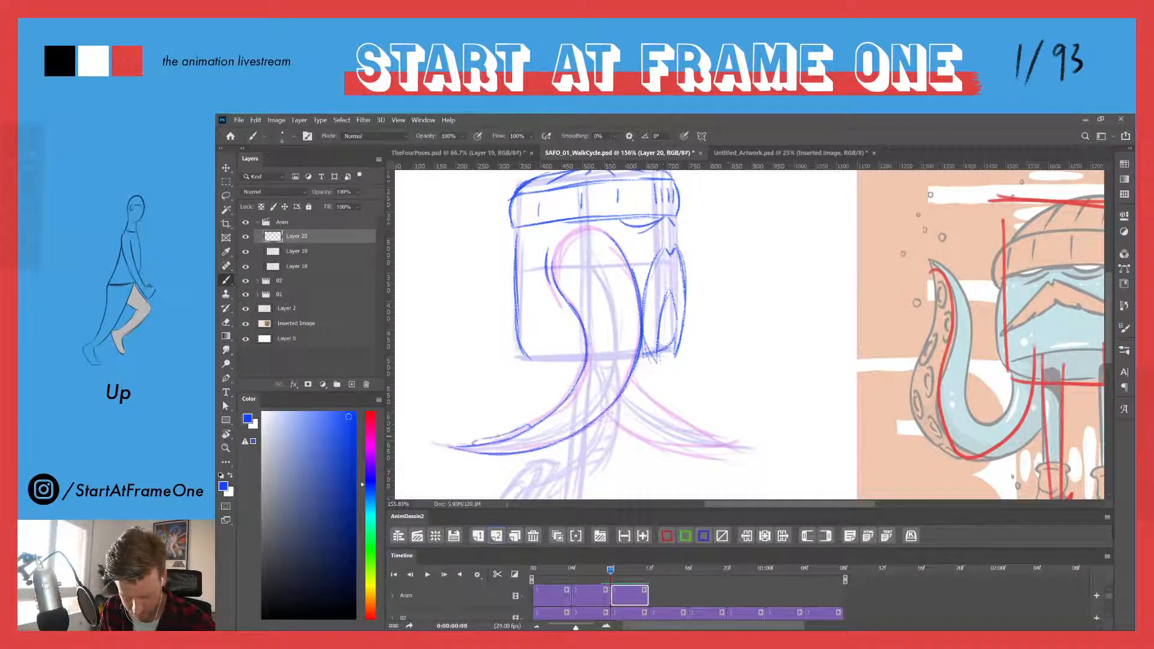
left_click_drag(561, 399, 538, 418)
left_click_drag(575, 373, 534, 422)
left_click_drag(582, 337, 579, 360)
- Reinforce the body's bottom edge behind the tentacle and draw the face's front edge between cuff and moustache
mouse_move(583, 317)
left_mouse_down()
mouse_move(578, 355)
mouse_move(584, 331)
mouse_move(536, 360)
left_mouse_up()
mouse_move(539, 354)
left_mouse_down()
mouse_move(523, 359)
mouse_move(539, 365)
left_mouse_up()
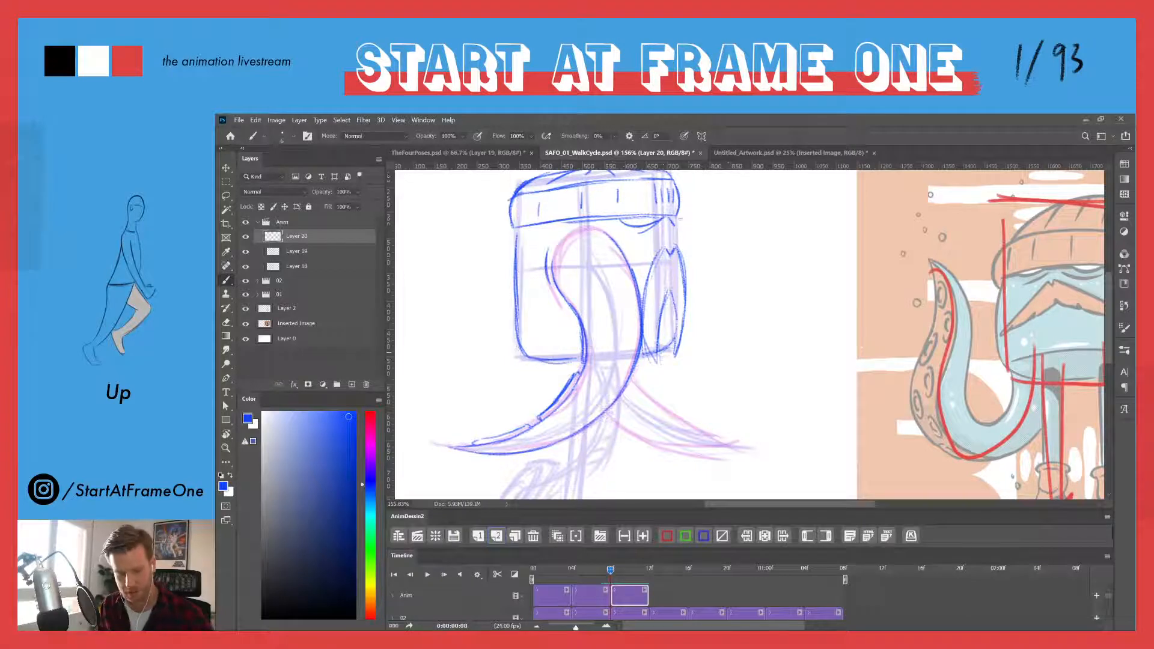
left_click_drag(672, 216, 678, 248)
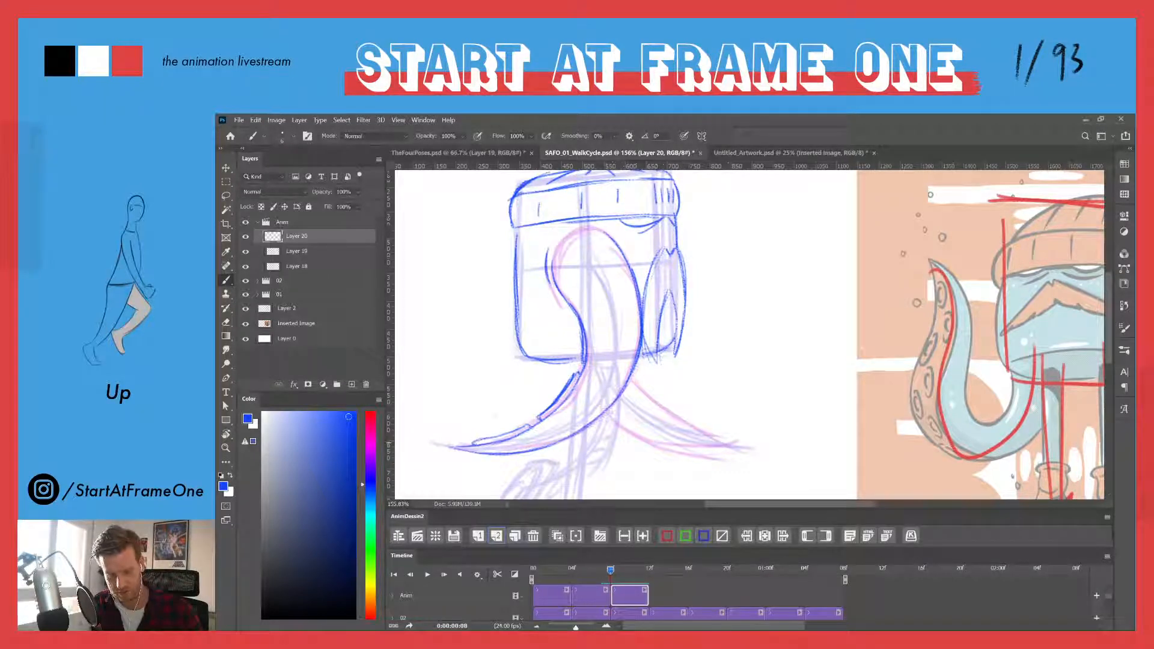
left_click_drag(611, 570, 607, 570)
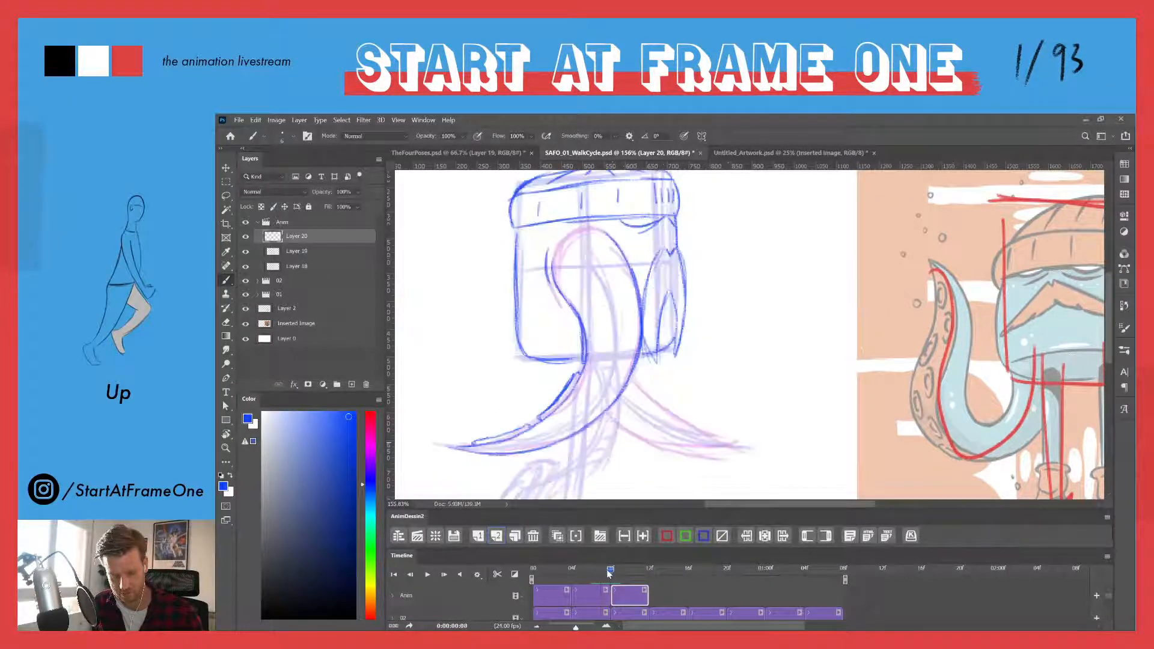
left_click_drag(527, 346, 548, 190)
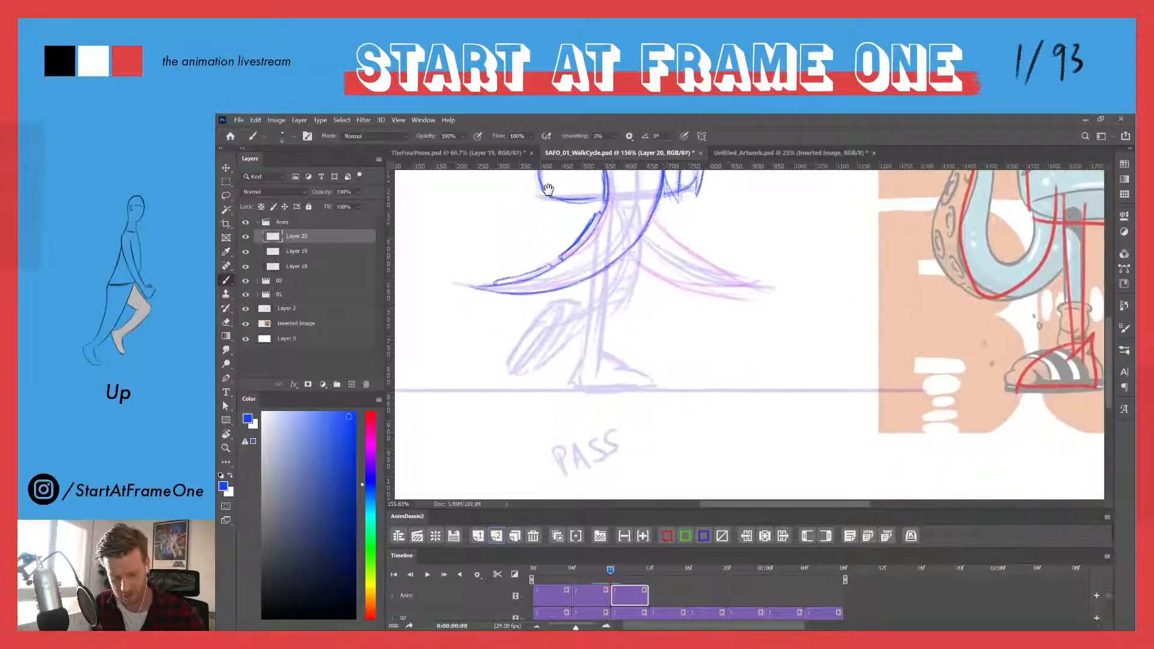
left_click_drag(610, 569, 610, 570)
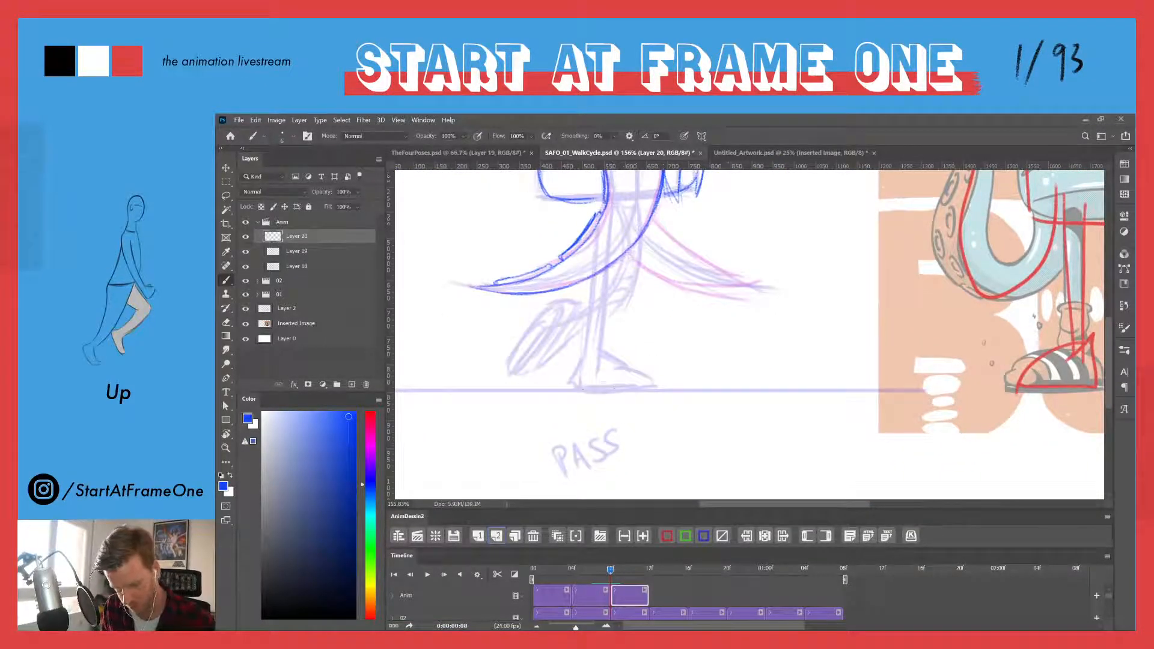
left_click_drag(572, 388, 655, 388)
mouse_move(609, 569)
left_mouse_down()
mouse_move(599, 573)
mouse_move(610, 569)
left_mouse_up()
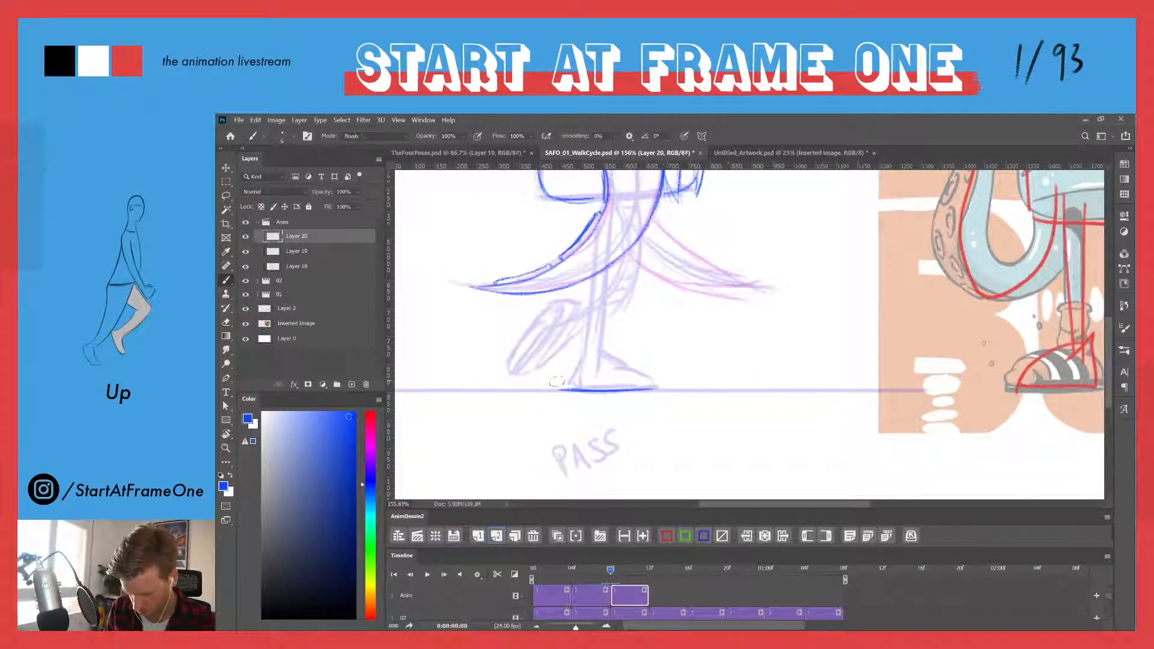
key("e")
key("ctrl+z")
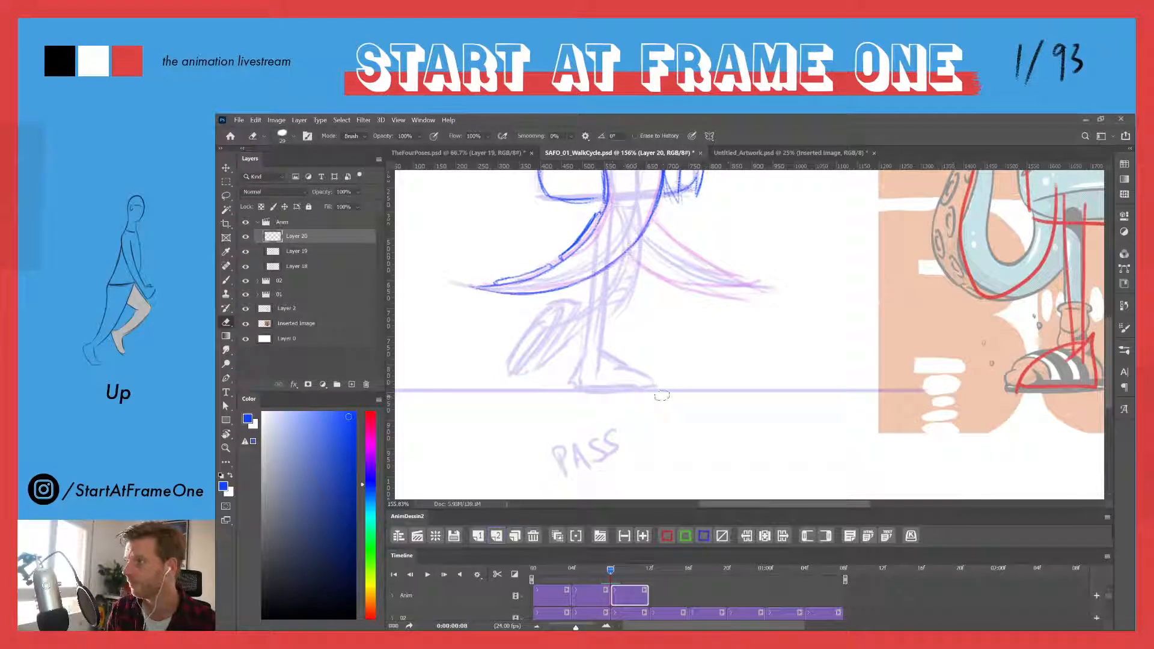
- Draw the planted foot's sandal sole as a thin, slightly tilted slab with a rounded toe over the ground line
key("b")
left_click_drag(647, 401, 567, 390)
mouse_move(660, 390)
left_mouse_down()
mouse_move(564, 388)
mouse_move(583, 379)
left_mouse_up()
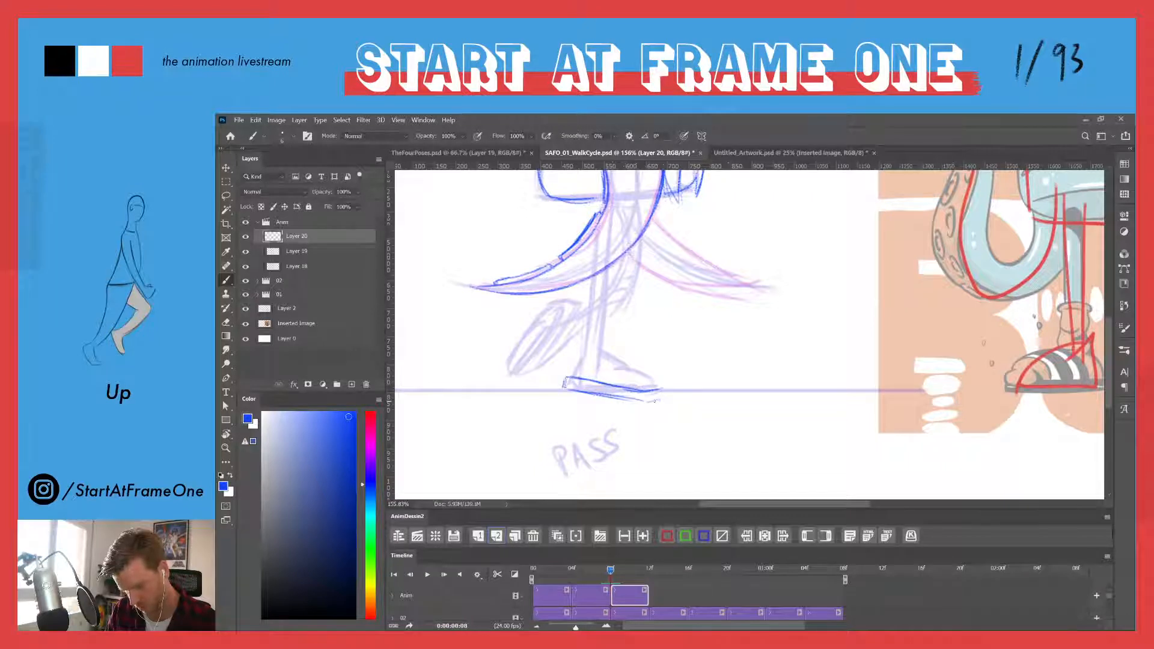
left_click_drag(653, 402, 668, 388)
mouse_move(666, 383)
left_mouse_down()
mouse_move(663, 399)
mouse_move(607, 401)
mouse_move(579, 393)
mouse_move(659, 396)
mouse_move(569, 382)
left_mouse_up()
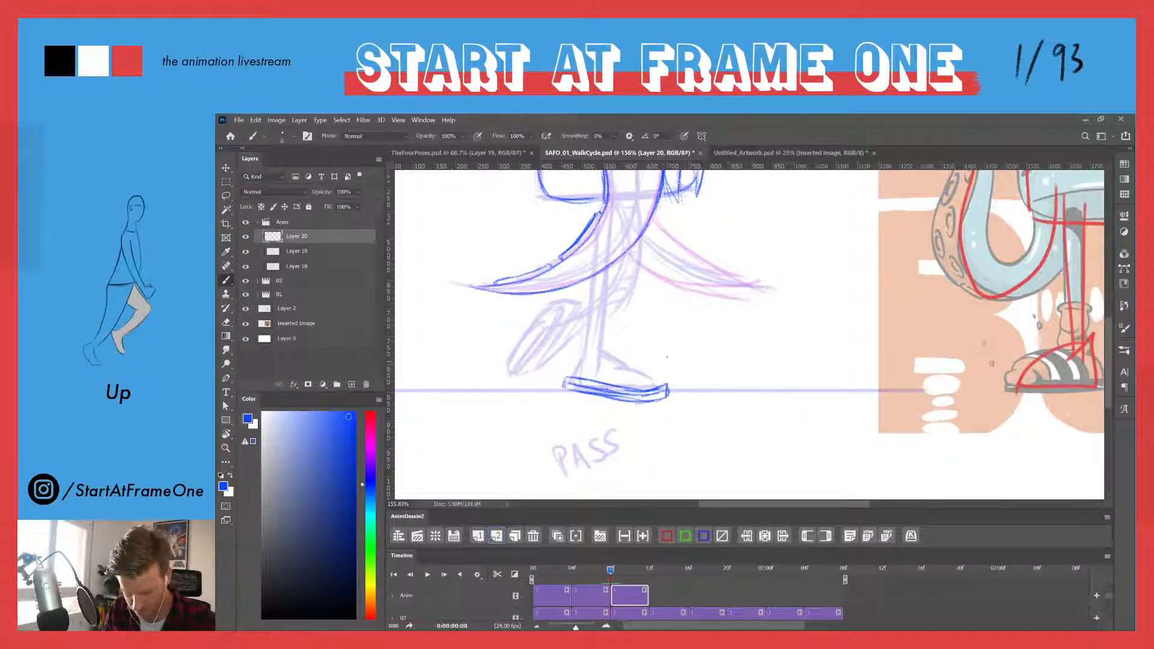
- Draw the planted foot's toes, the broad sandal strap over the instep and the rounded heel
mouse_move(643, 400)
left_mouse_down()
mouse_move(674, 383)
mouse_move(648, 397)
mouse_move(624, 382)
mouse_move(666, 372)
mouse_move(645, 367)
mouse_move(622, 385)
left_mouse_up()
mouse_move(615, 345)
left_mouse_down()
mouse_move(650, 365)
mouse_move(639, 360)
left_mouse_up()
mouse_move(632, 354)
left_mouse_down()
mouse_move(650, 366)
mouse_move(563, 376)
mouse_move(575, 359)
left_mouse_up()
- Draw the planted leg's sock from the ankle up to its cuff and join it to the heel
left_click_drag(606, 571, 610, 572)
scroll(601, 339, "up", 2)
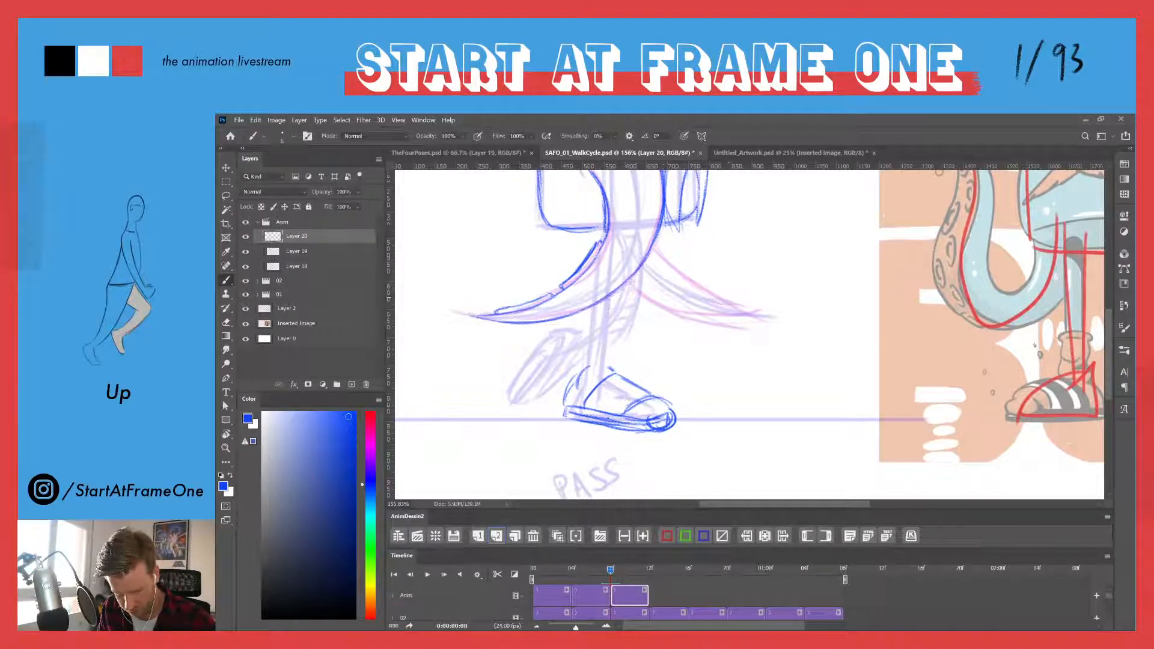
left_click_drag(611, 349, 610, 331)
left_click_drag(610, 569, 610, 570)
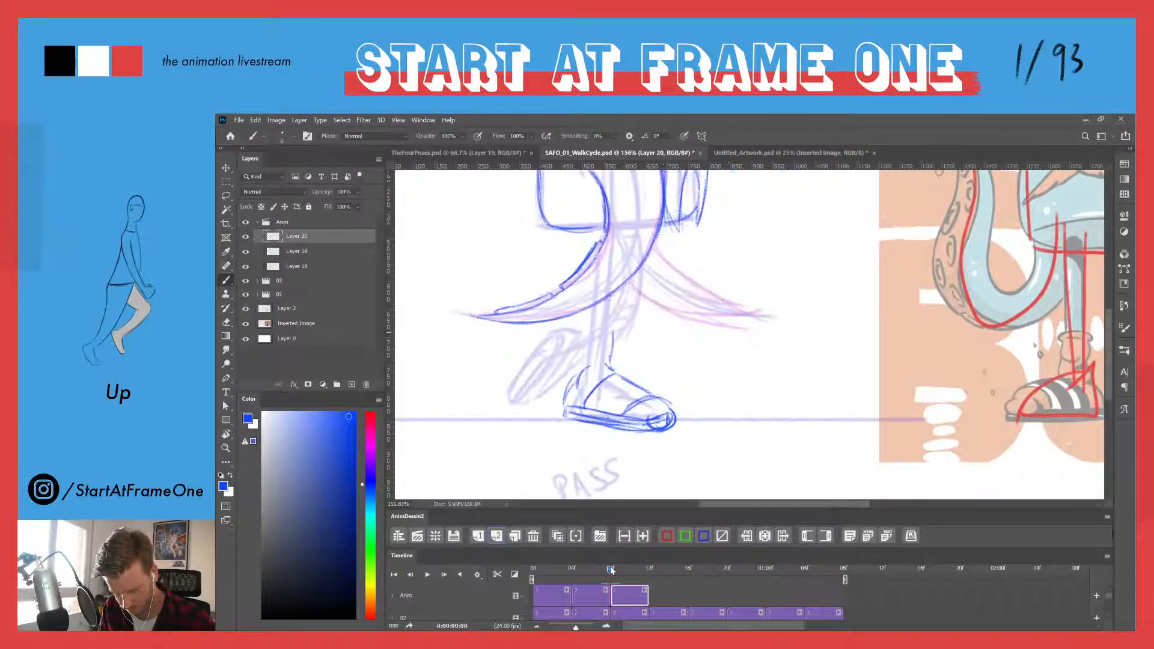
mouse_move(608, 313)
left_mouse_down()
mouse_move(589, 314)
mouse_move(615, 304)
mouse_move(583, 320)
mouse_move(610, 312)
mouse_move(613, 346)
mouse_move(580, 344)
mouse_move(567, 390)
left_mouse_up()
left_click_drag(588, 365, 578, 377)
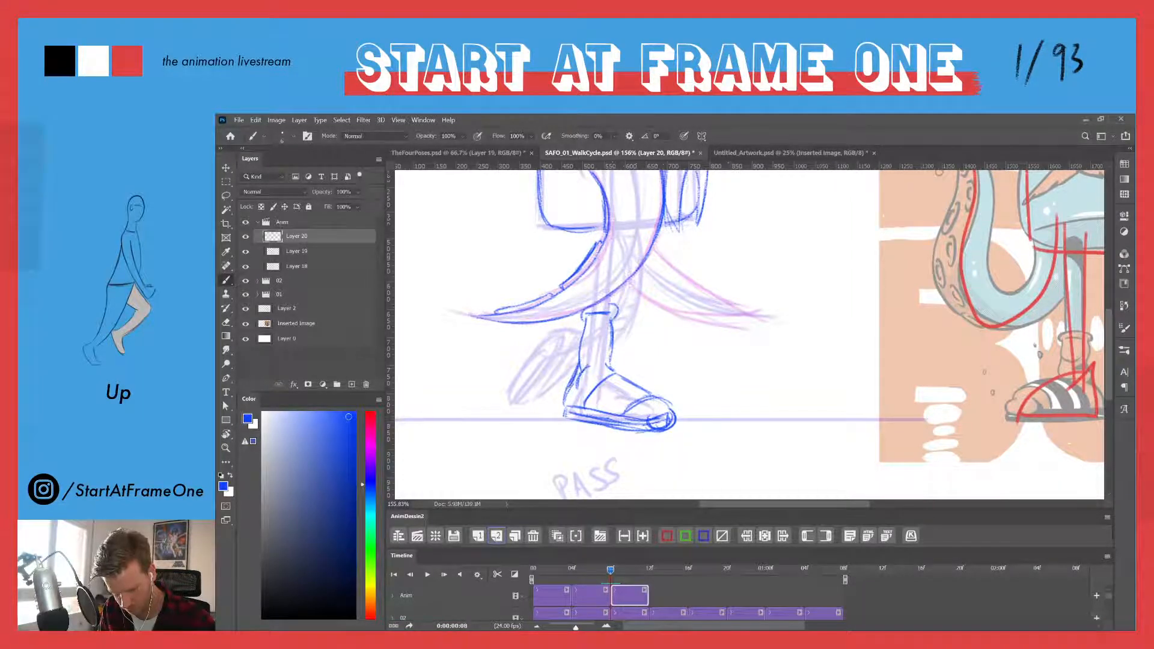
- Add curved stripes across the planted foot's sandal strap and undo the stray strokes
mouse_move(582, 332)
left_mouse_down()
mouse_move(577, 358)
mouse_move(609, 367)
mouse_move(613, 409)
mouse_move(625, 407)
mouse_move(605, 405)
mouse_move(620, 412)
left_mouse_up()
key("ctrl+z")
key("ctrl+z")
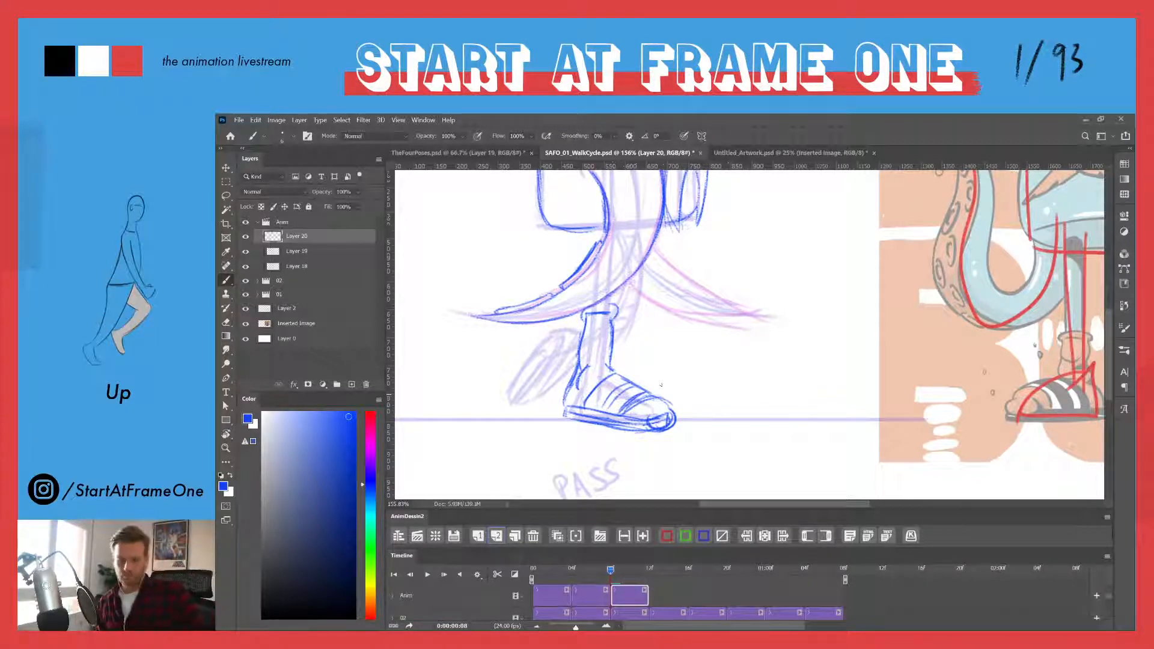
- Draw the curved sole edge of the raised back foot over its rough
left_click_drag(611, 574, 609, 576)
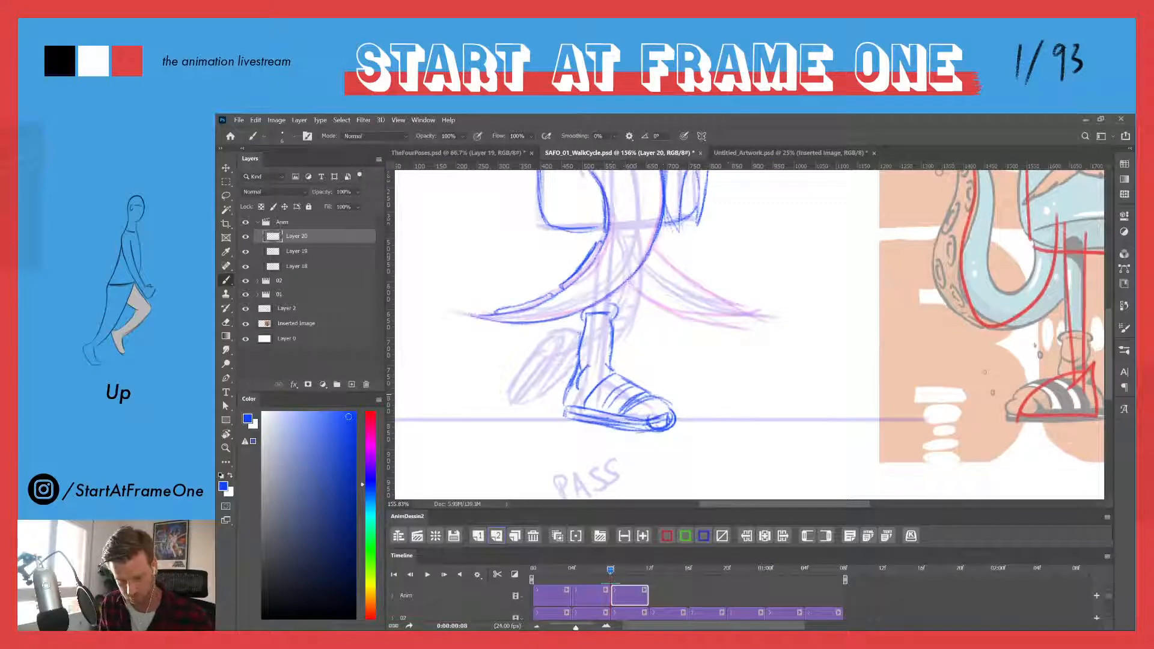
left_click_drag(537, 373, 518, 397)
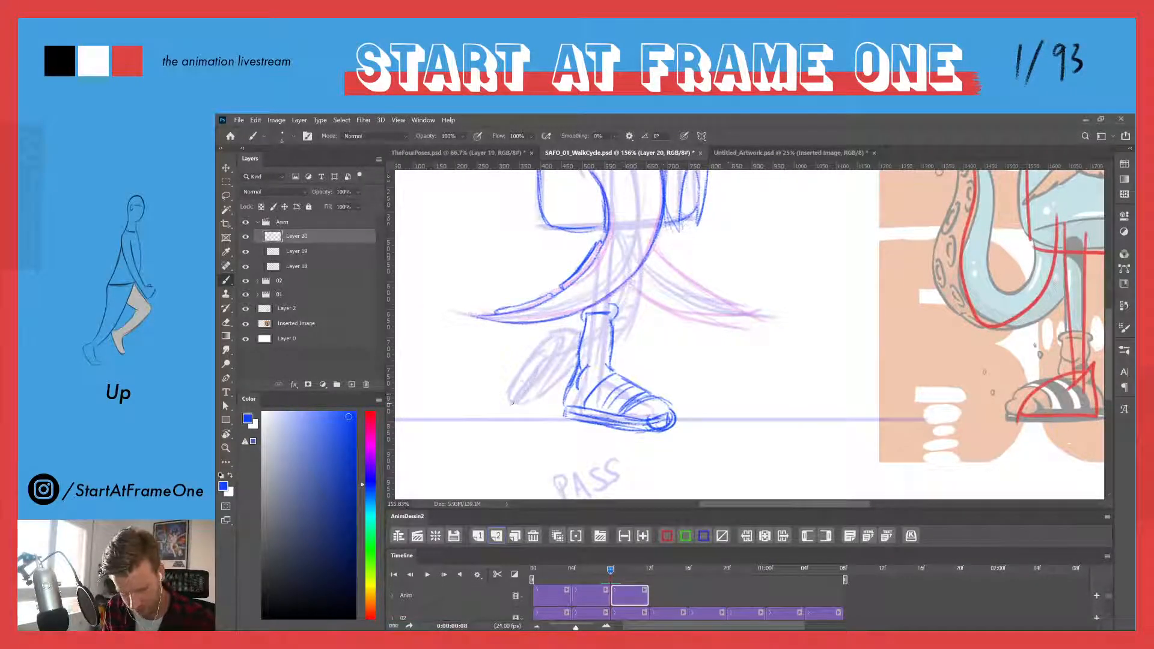
mouse_move(544, 348)
left_mouse_down()
mouse_move(510, 402)
mouse_move(542, 329)
mouse_move(534, 371)
left_mouse_up()
left_click_drag(546, 325, 539, 351)
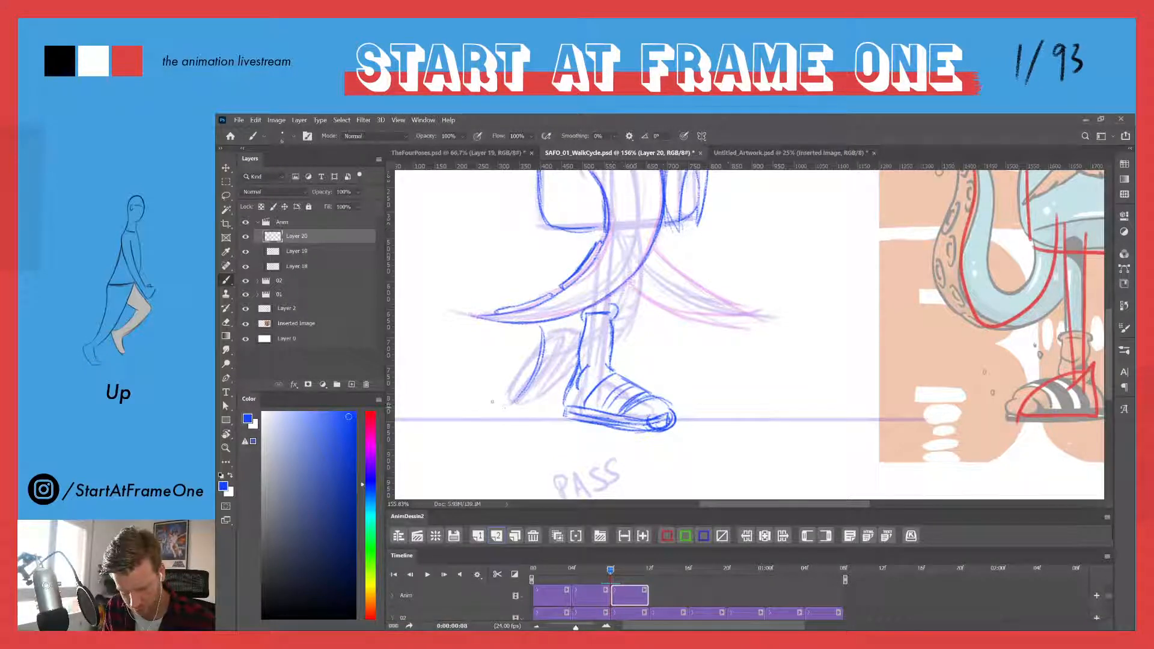
- Sketch the curved sole outline of the raised rear sandal over the rough passing pose
left_click_drag(517, 385, 497, 401)
mouse_move(533, 343)
left_mouse_down()
mouse_move(500, 397)
mouse_move(534, 340)
mouse_move(487, 399)
mouse_move(490, 388)
left_mouse_up()
left_click_drag(523, 320, 499, 382)
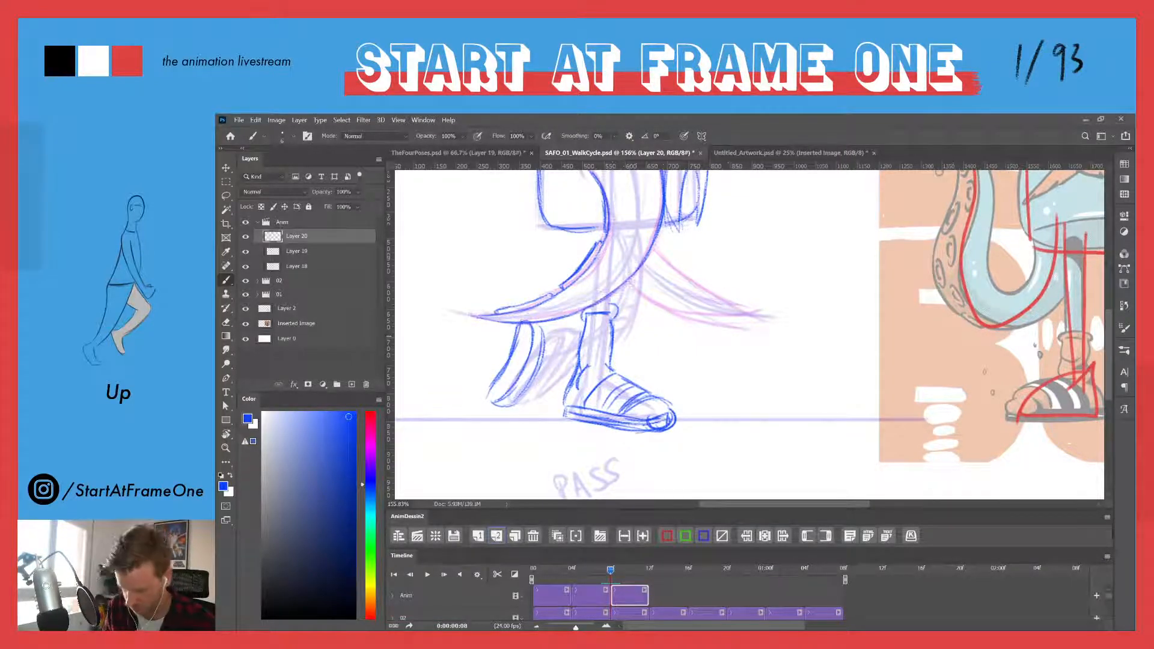
key("e")
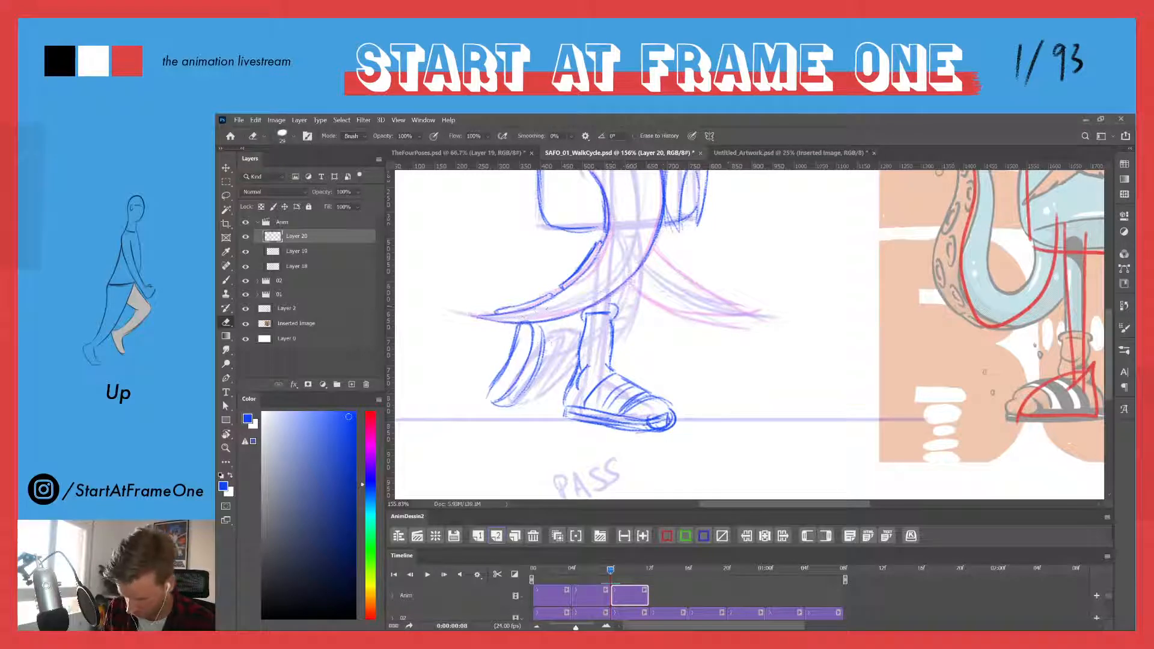
key("b")
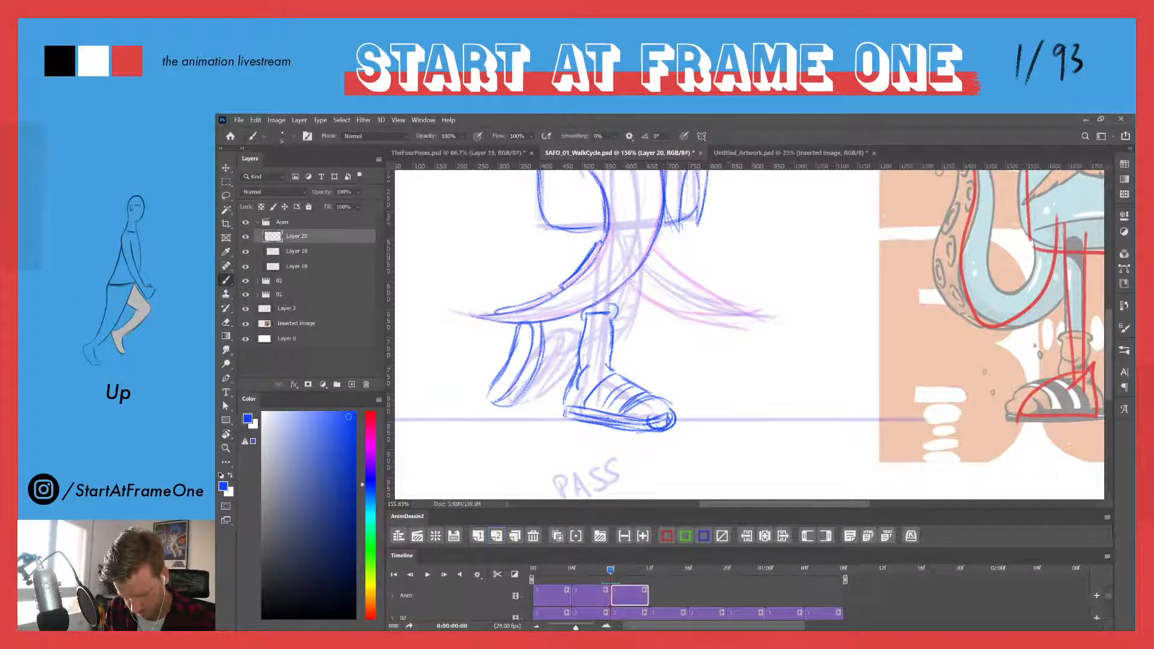
mouse_move(530, 327)
left_mouse_down()
mouse_move(528, 353)
mouse_move(511, 346)
left_mouse_up()
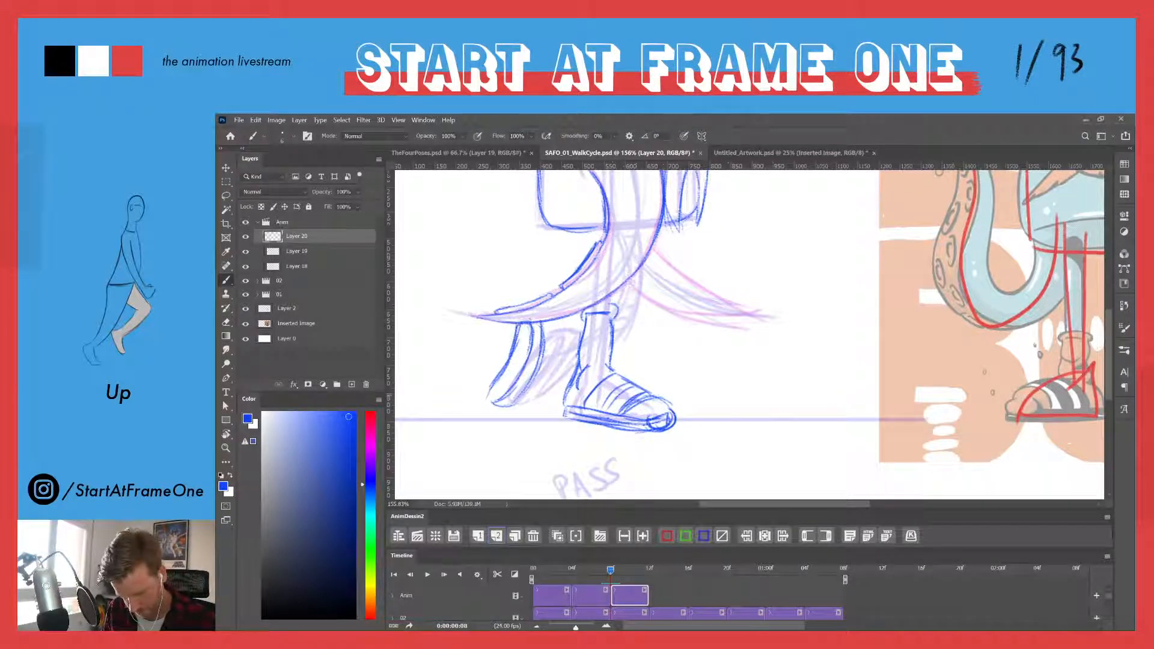
- Fill the raised rear sandal's sole with short tread lines from toe to heel
left_click_drag(494, 385, 512, 382)
left_click_drag(499, 378, 517, 375)
left_click_drag(502, 371, 527, 358)
left_click_drag(512, 355, 534, 350)
left_click_drag(513, 346, 530, 333)
left_click_drag(515, 332, 531, 326)
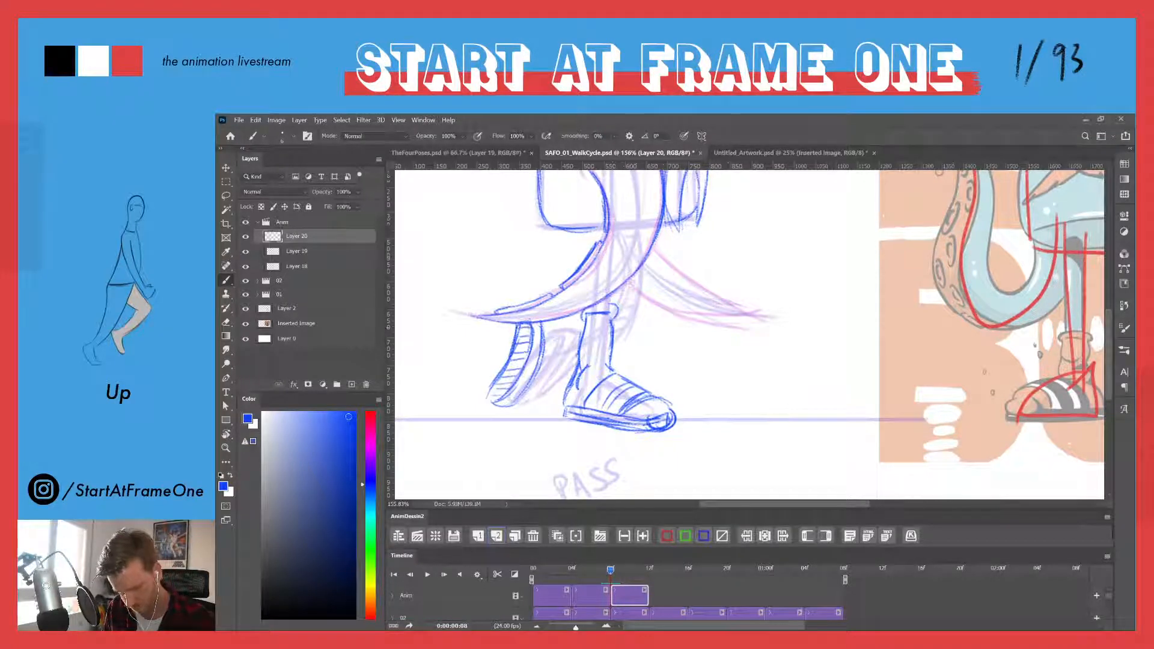
- Draw the rear foot with its sandal straps, ankle cuff and lower leg behind the front leg
mouse_move(491, 415)
left_mouse_down()
mouse_move(552, 388)
mouse_move(542, 386)
mouse_move(573, 350)
mouse_move(547, 386)
left_mouse_up()
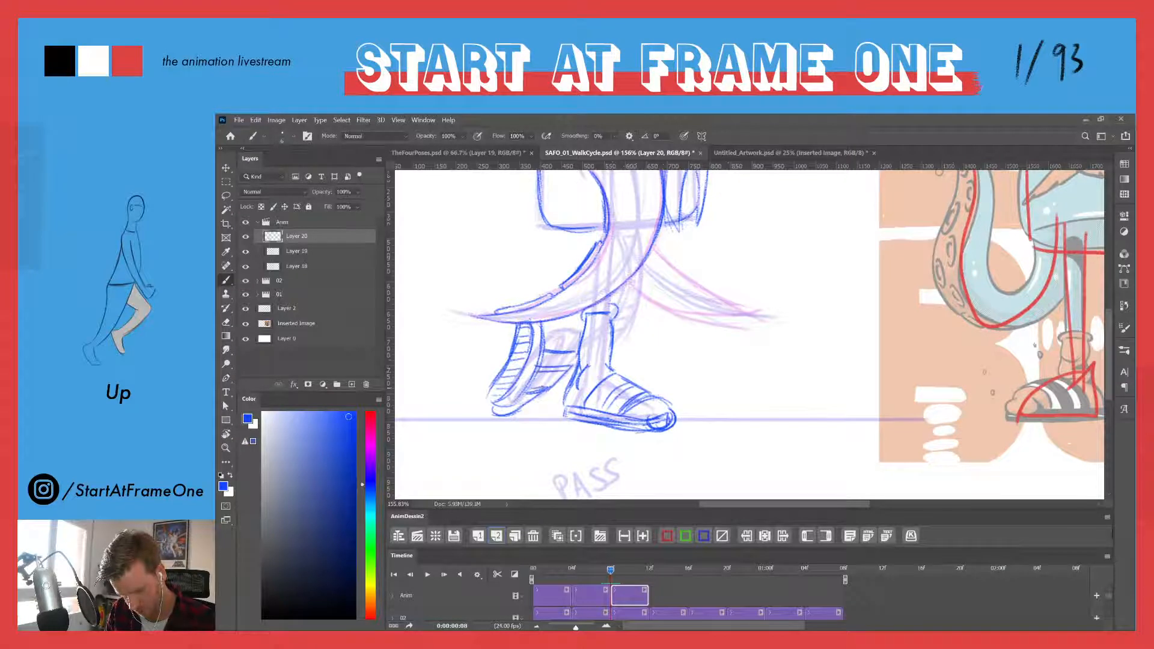
mouse_move(544, 335)
left_mouse_down()
mouse_move(575, 321)
mouse_move(580, 341)
mouse_move(632, 309)
mouse_move(641, 318)
mouse_move(619, 296)
mouse_move(639, 314)
left_mouse_up()
left_click_drag(641, 313, 624, 329)
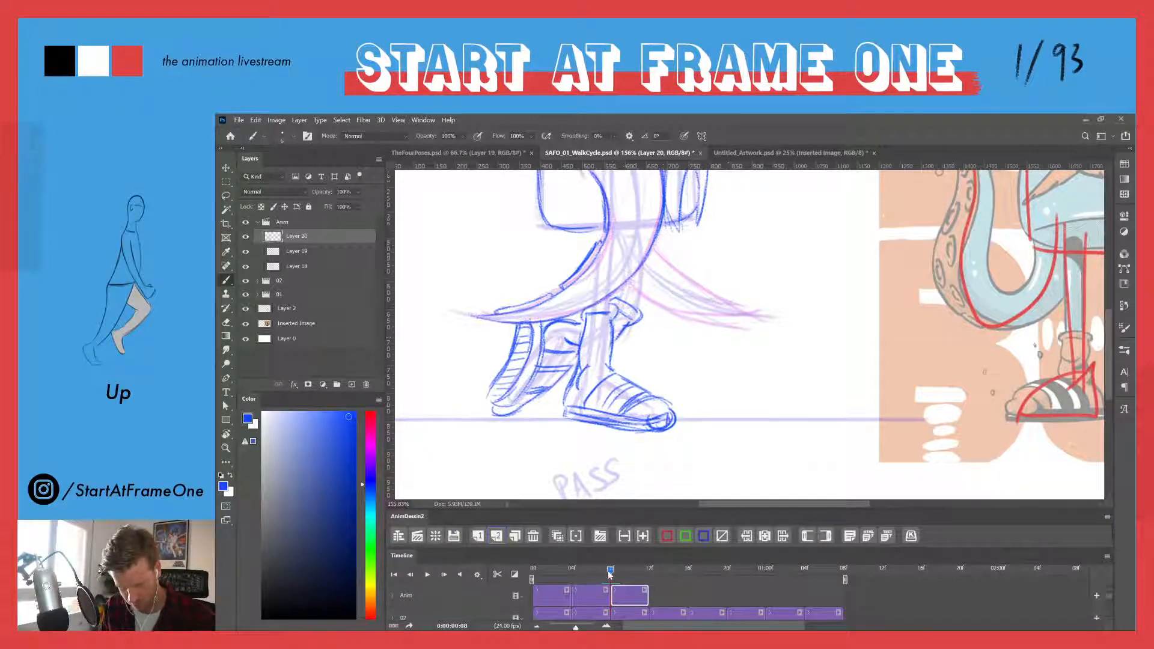
left_click_drag(609, 575, 611, 576)
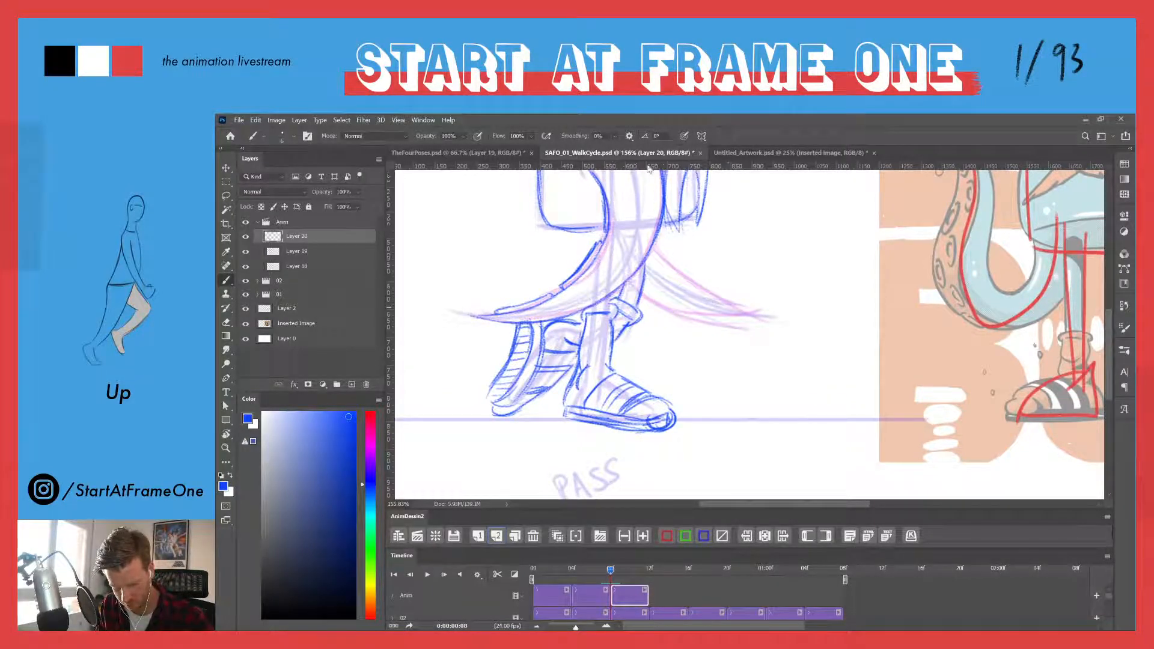
- Trace the upper and lower edges of the forward tentacle arm, tapering to a point, over the passing pose's rough
left_click_drag(643, 265, 481, 302)
left_click_drag(612, 575, 608, 576)
mouse_move(495, 262)
left_mouse_down()
mouse_move(536, 303)
mouse_move(528, 291)
mouse_move(613, 343)
left_mouse_up()
left_click_drag(610, 576, 610, 576)
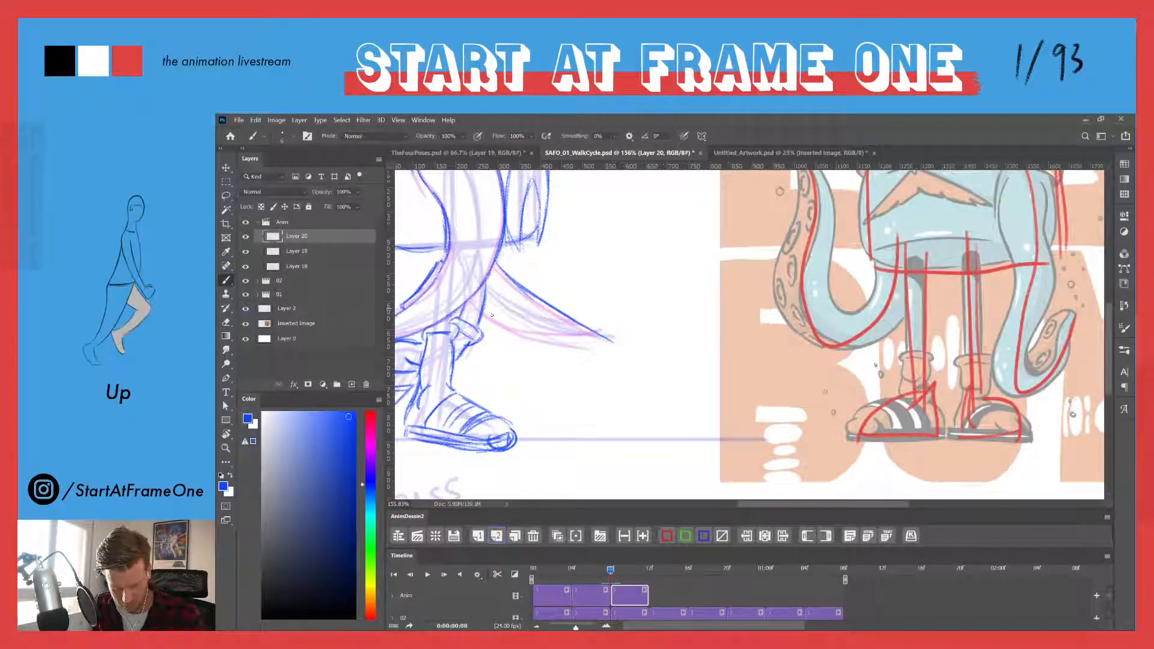
mouse_move(491, 314)
left_mouse_down()
mouse_move(529, 335)
mouse_move(621, 345)
left_mouse_up()
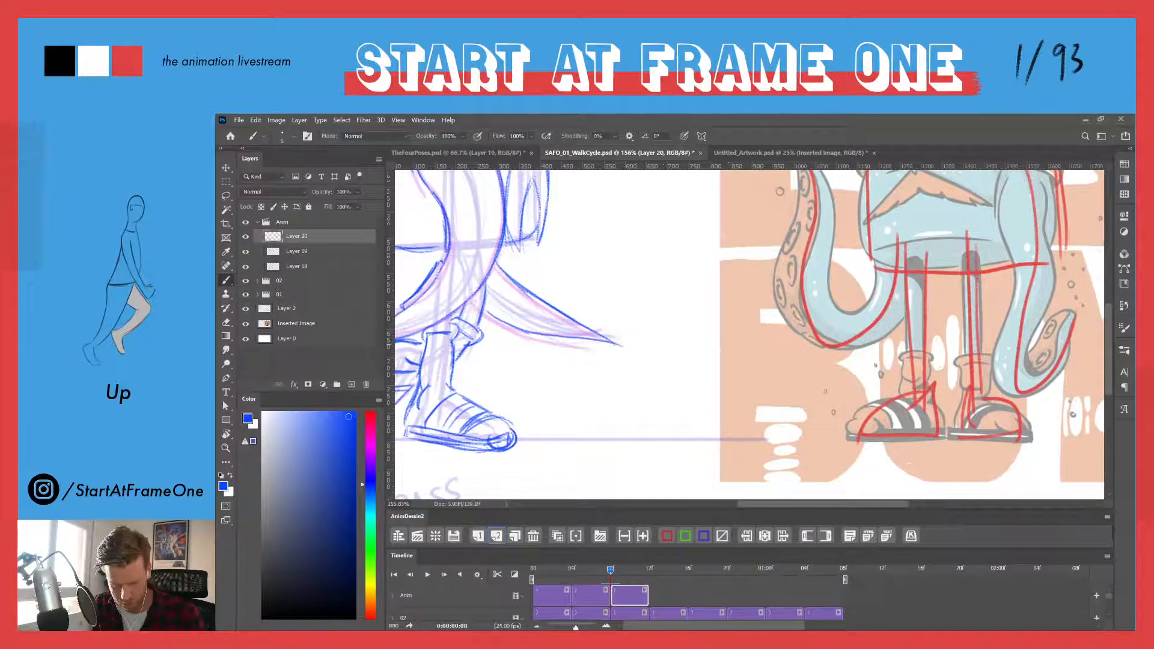
mouse_move(490, 320)
left_mouse_down()
mouse_move(572, 347)
mouse_move(615, 343)
mouse_move(506, 322)
mouse_move(528, 330)
left_mouse_up()
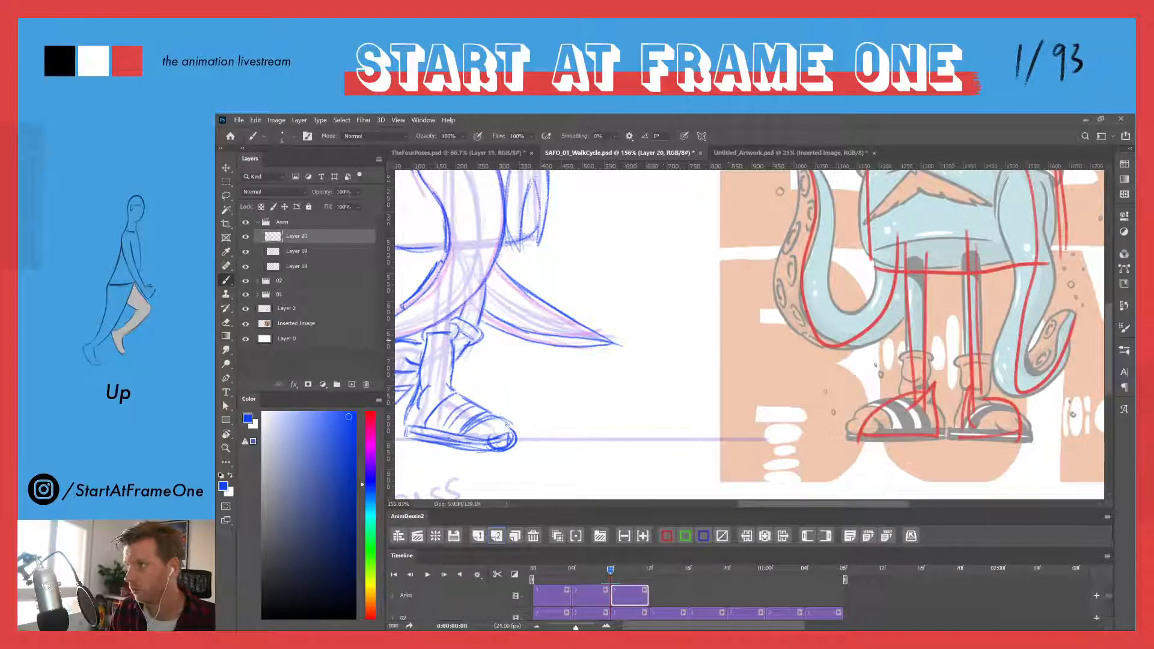
- Rework the forward tentacle's lower edge, erasing parts of the line and drawing suckers along its underside
mouse_move(590, 347)
left_mouse_down()
mouse_move(539, 348)
mouse_move(528, 345)
mouse_move(553, 348)
mouse_move(479, 320)
mouse_move(801, 330)
left_mouse_up()
key("e")
key("b")
key("e")
key("b")
key("e")
key("b")
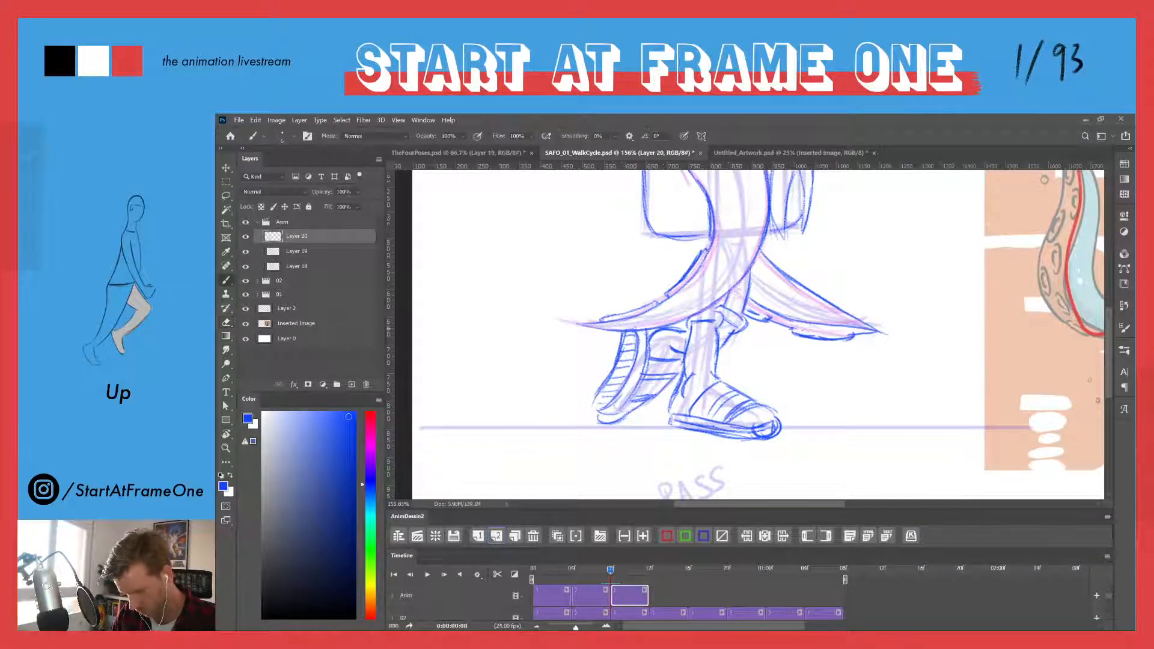
mouse_move(821, 334)
left_mouse_down()
mouse_move(777, 322)
mouse_move(845, 335)
left_mouse_up()
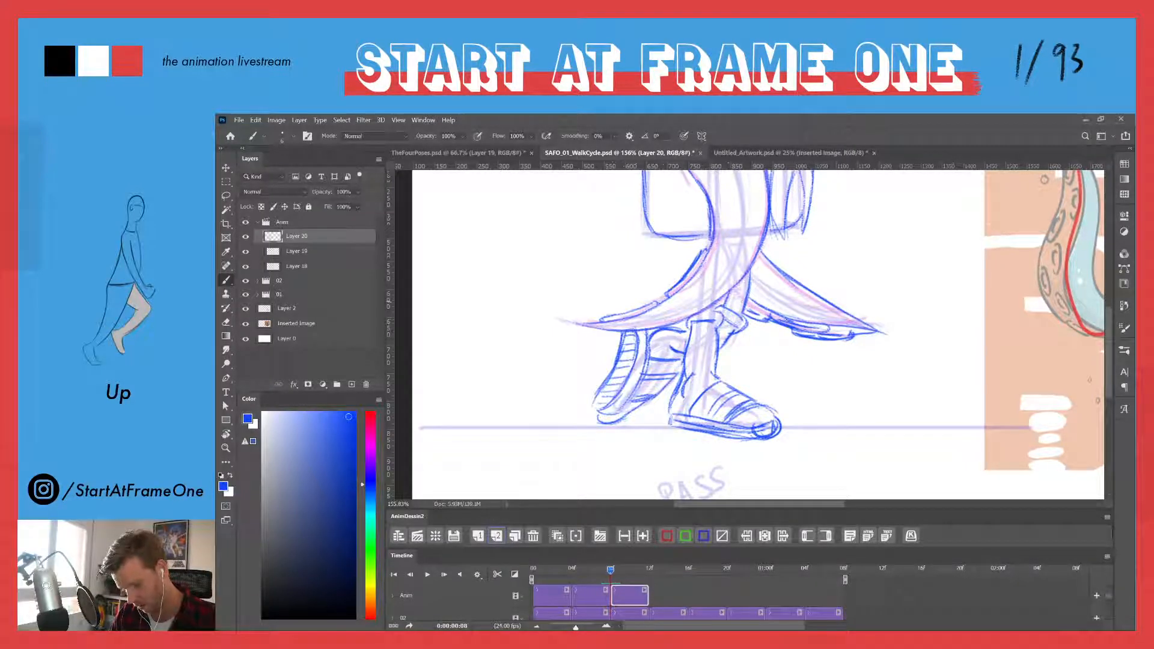
mouse_move(745, 304)
left_mouse_down()
mouse_move(759, 311)
mouse_move(744, 303)
left_mouse_up()
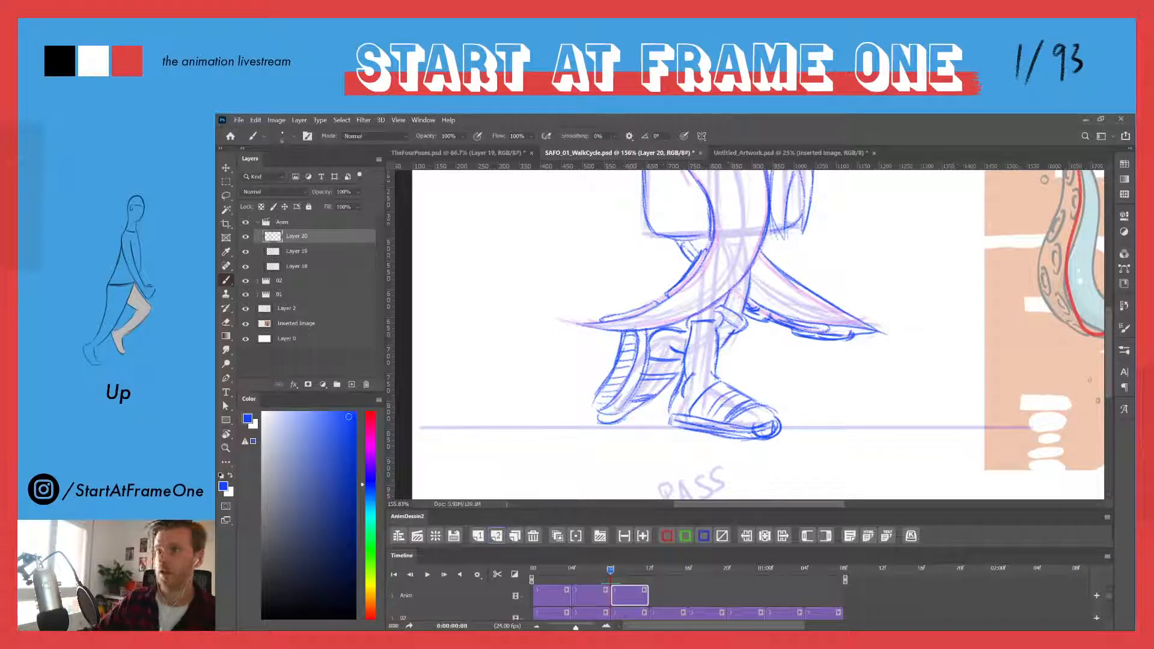
- Review the full passing pose against the down pose and the later rough poses on the timeline
key("ctrl+0")
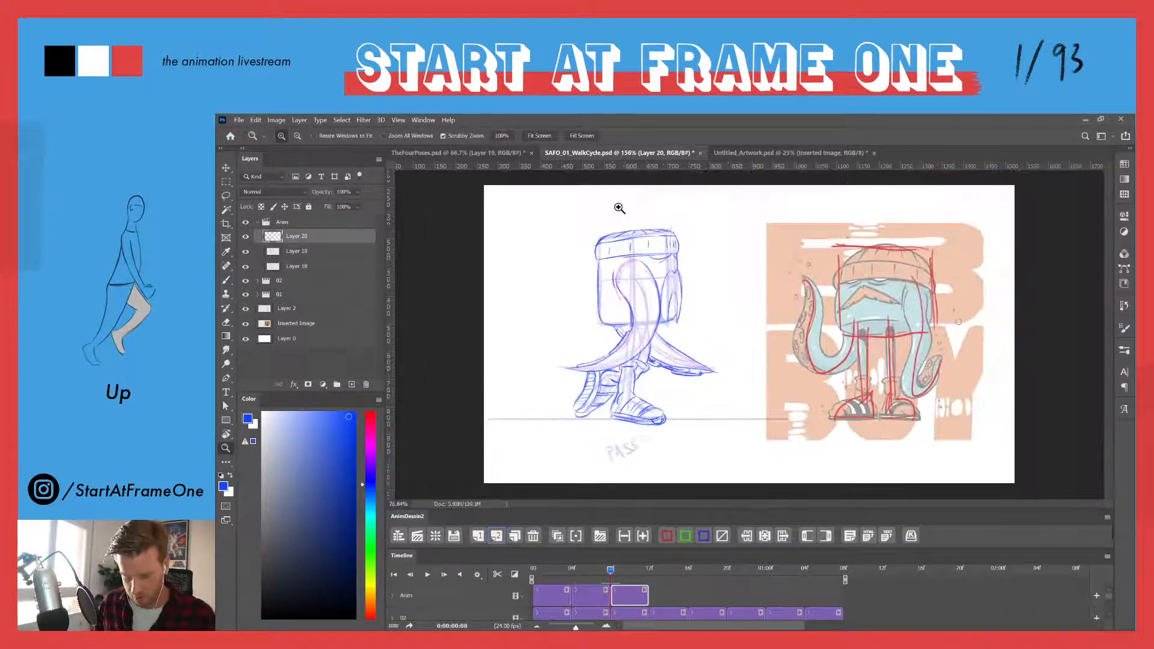
left_click_drag(610, 571, 610, 574)
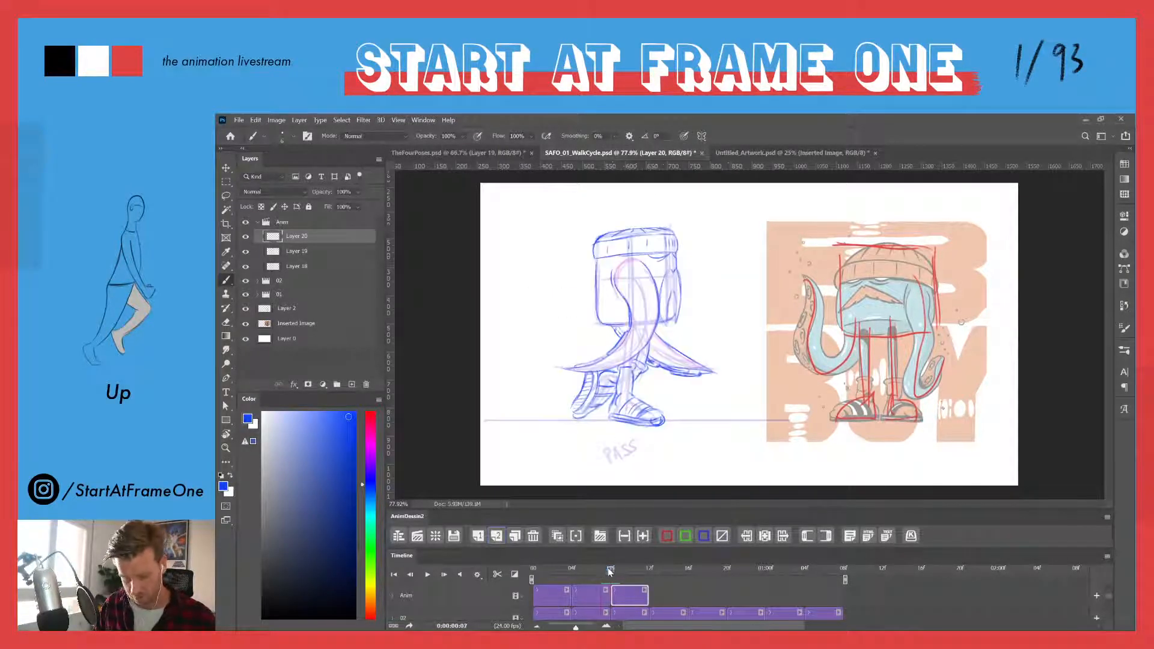
left_click_drag(611, 570, 611, 571)
key("z")
mouse_move(676, 247)
left_mouse_down()
mouse_move(709, 244)
mouse_move(651, 288)
mouse_move(663, 270)
mouse_move(674, 279)
left_mouse_up()
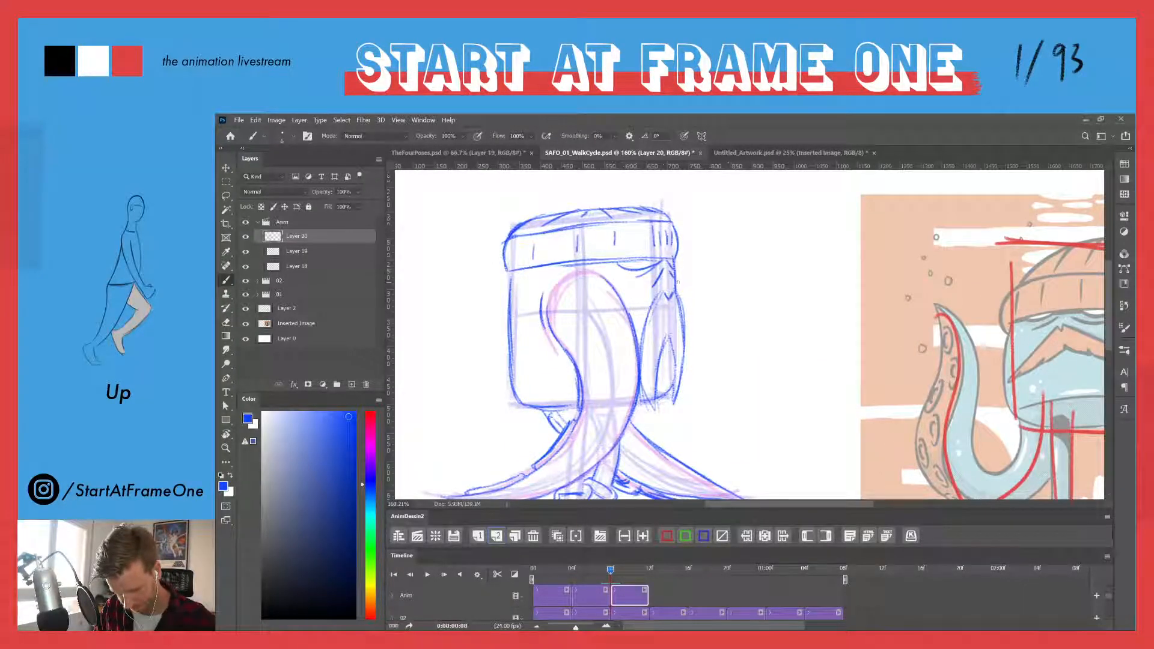
left_click_drag(609, 570, 610, 570)
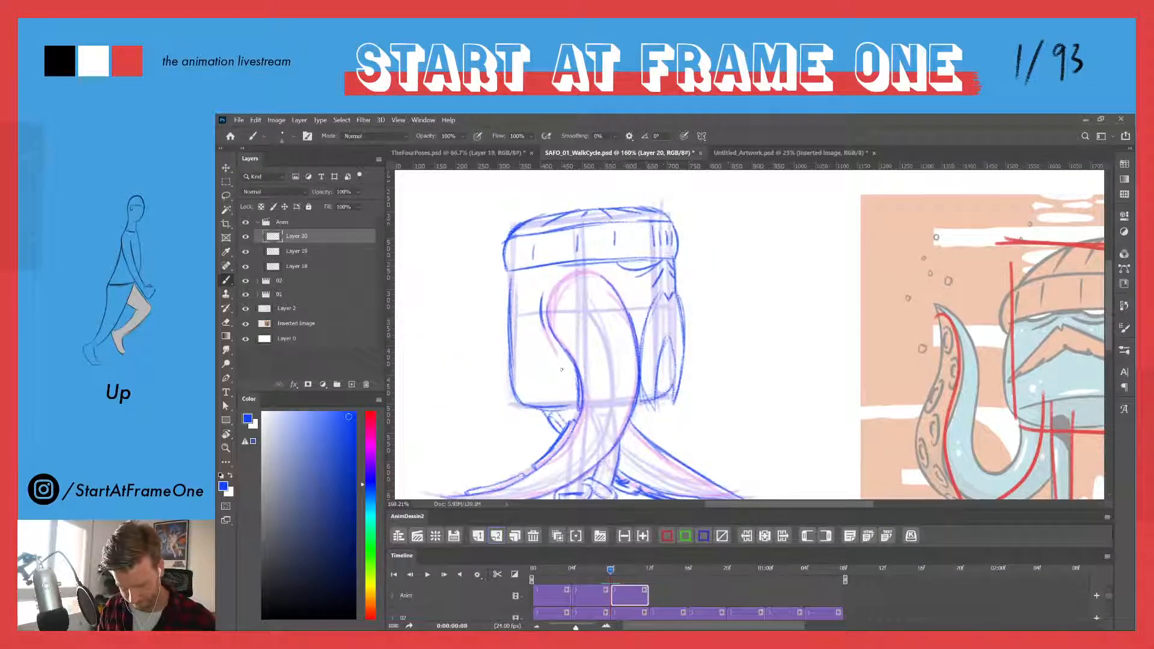
left_click_drag(533, 380, 517, 337)
key("ctrl+1")
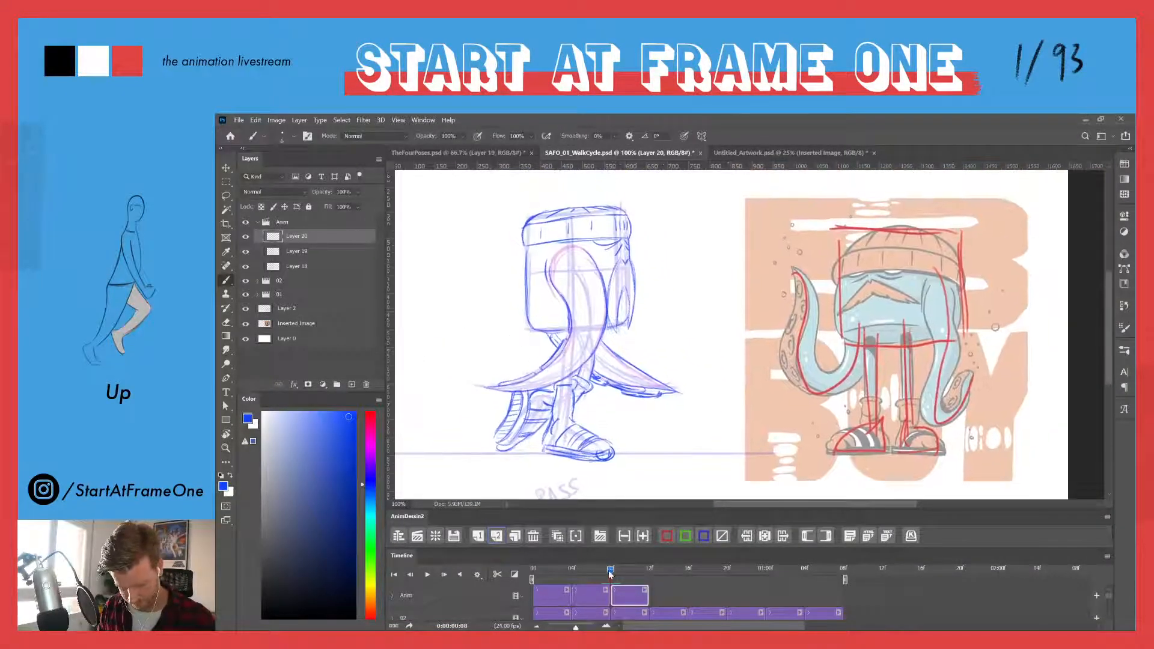
left_click_drag(610, 572, 600, 575)
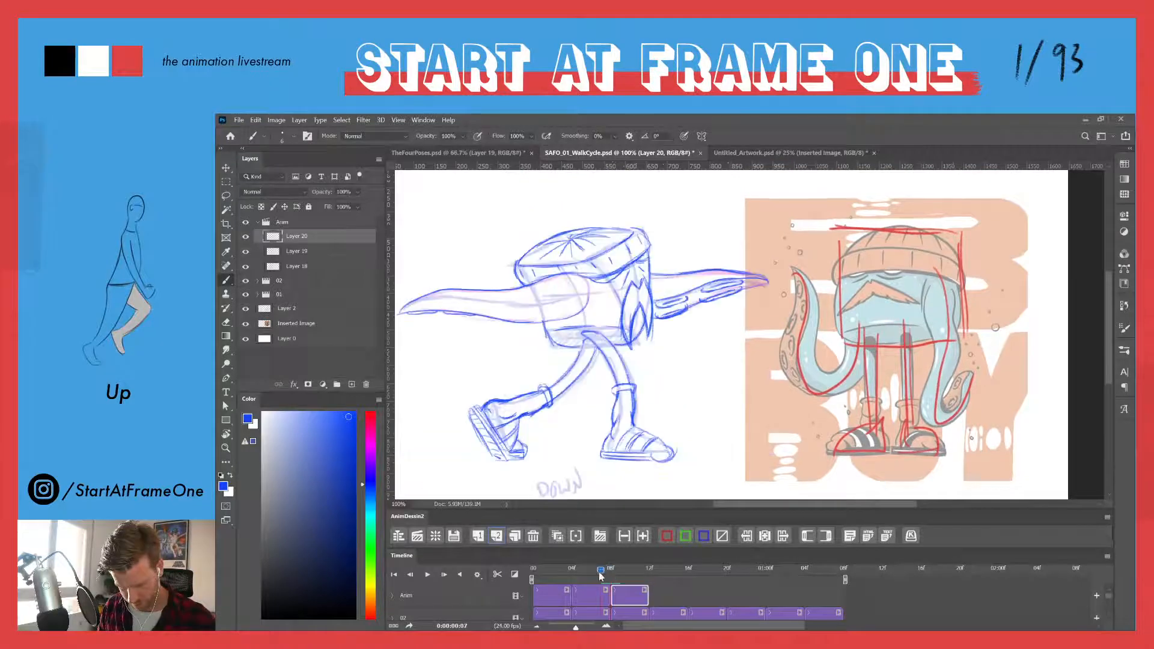
left_click(804, 571)
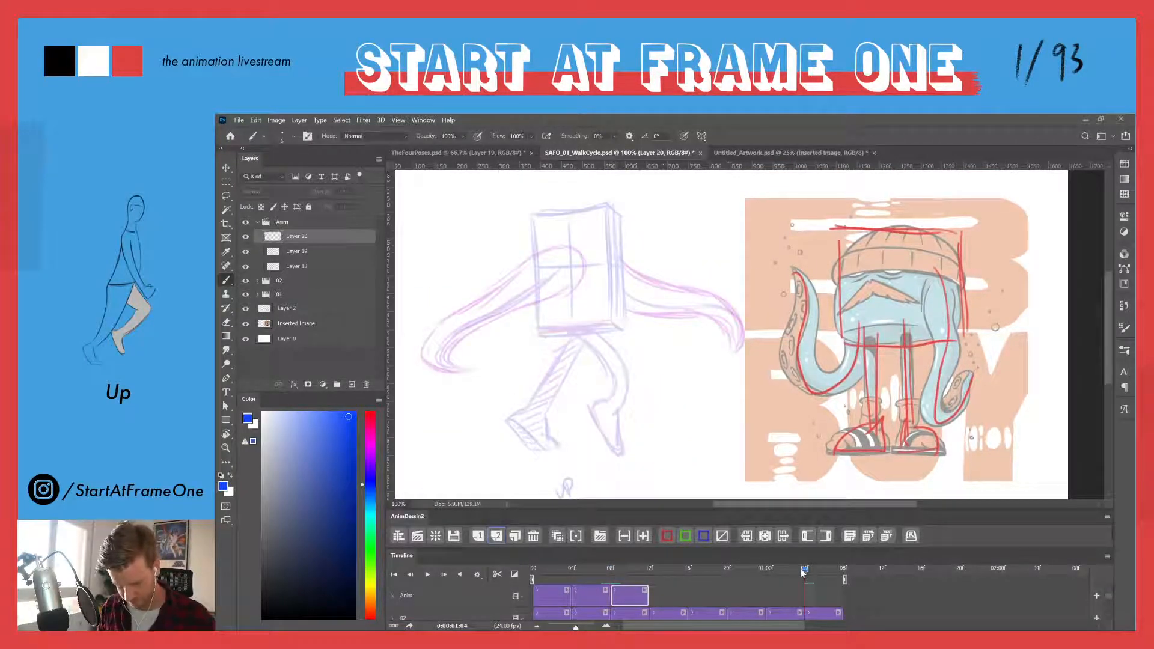
- Add a new empty animation frame after the passing pose and extend it to match the rough up pose's duration
left_click(629, 569)
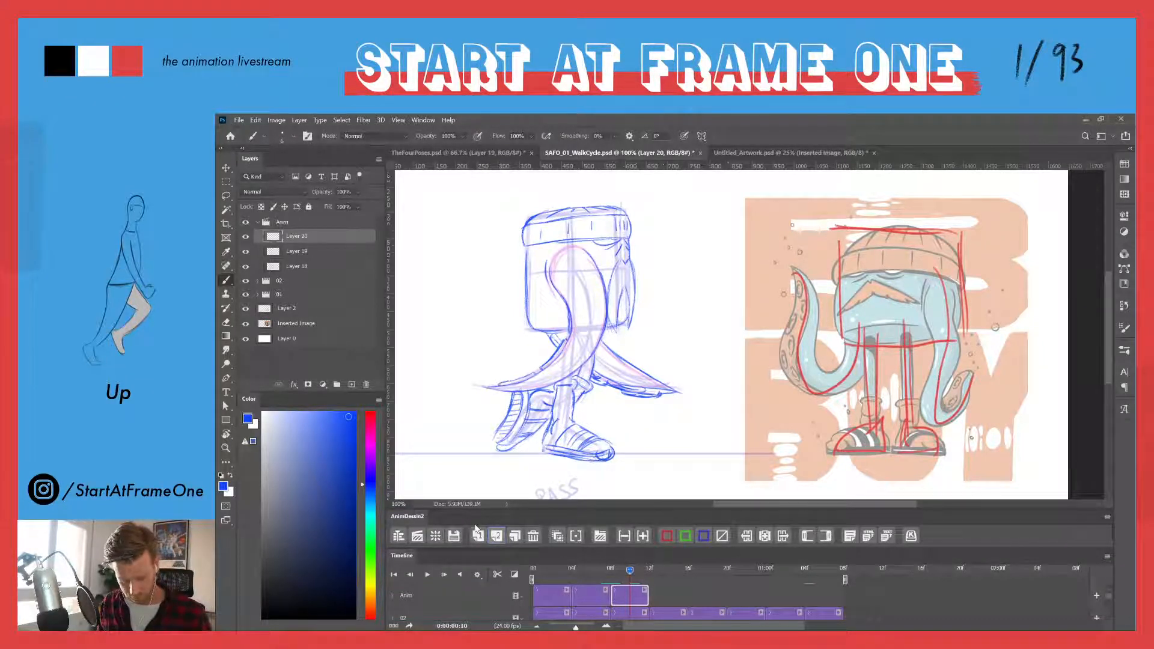
left_click(492, 533)
left_click_drag(666, 597, 685, 590)
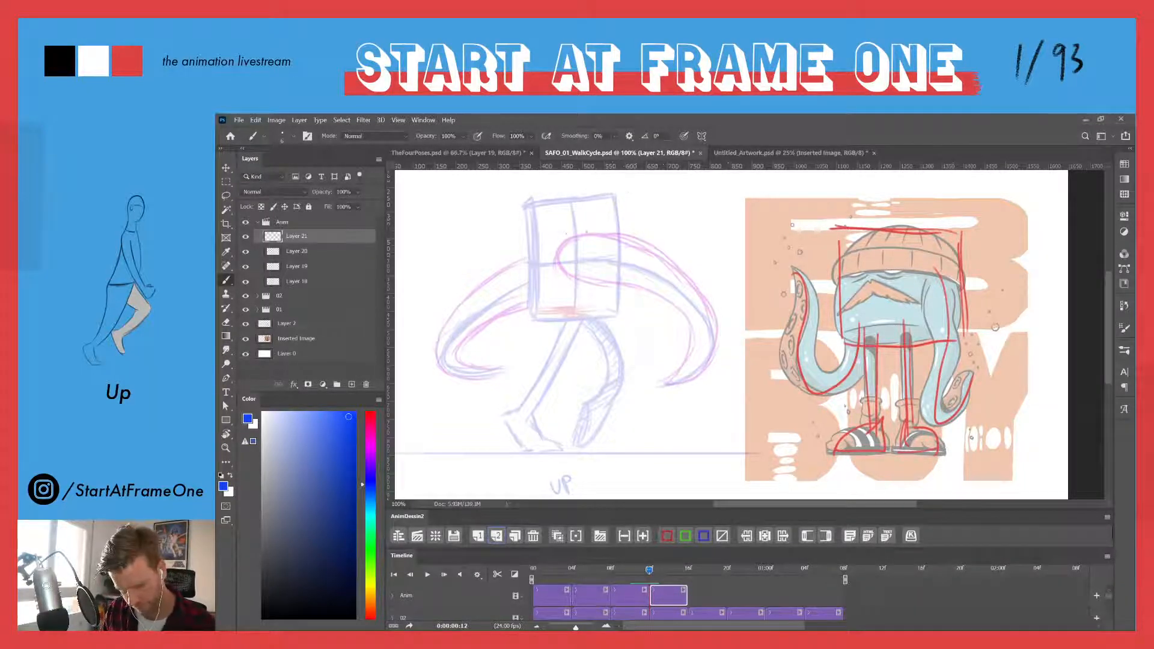
- Draw the beanie with its ribbed brim and the rounded body outline over the rough up pose
left_click_drag(539, 234, 610, 228)
left_click_drag(621, 201, 620, 223)
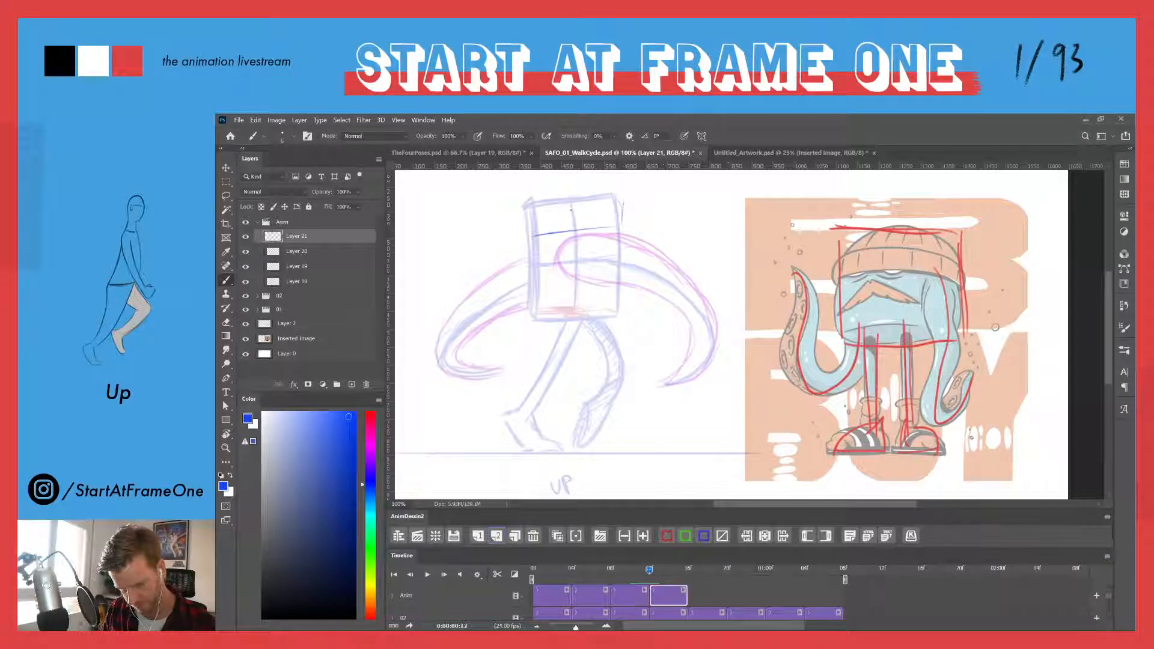
mouse_move(548, 207)
left_mouse_down()
mouse_move(611, 200)
mouse_move(598, 201)
left_mouse_up()
left_click_drag(523, 215, 526, 238)
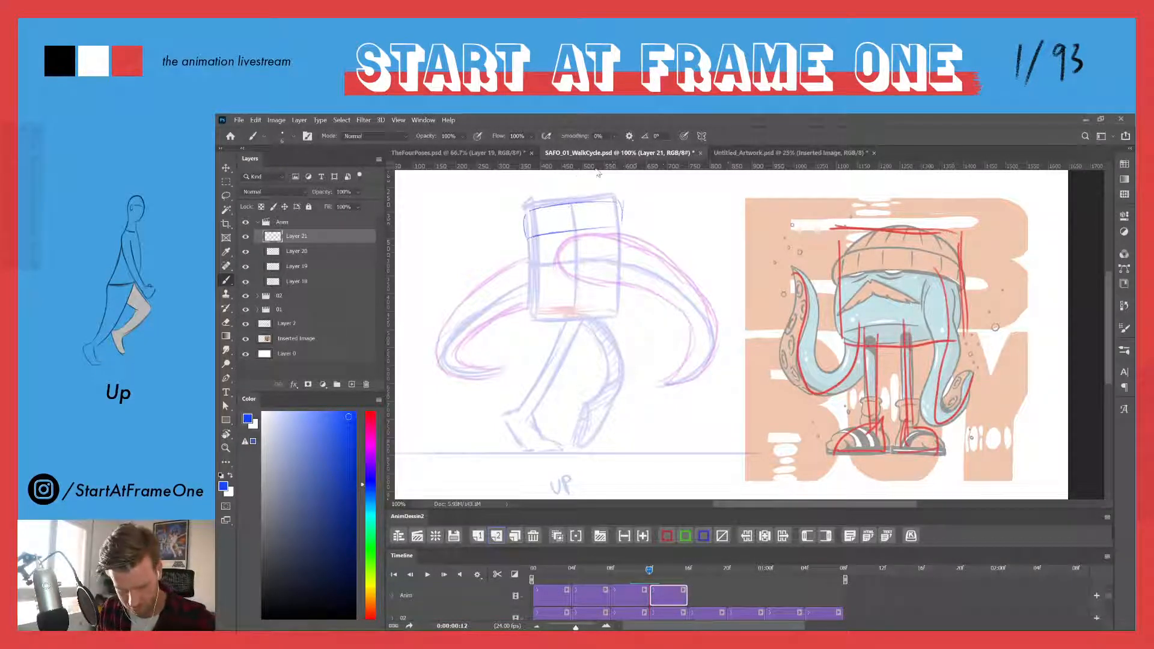
mouse_move(601, 193)
left_mouse_down()
mouse_move(528, 206)
mouse_move(592, 194)
mouse_move(569, 207)
mouse_move(573, 220)
mouse_move(595, 212)
mouse_move(551, 221)
left_mouse_up()
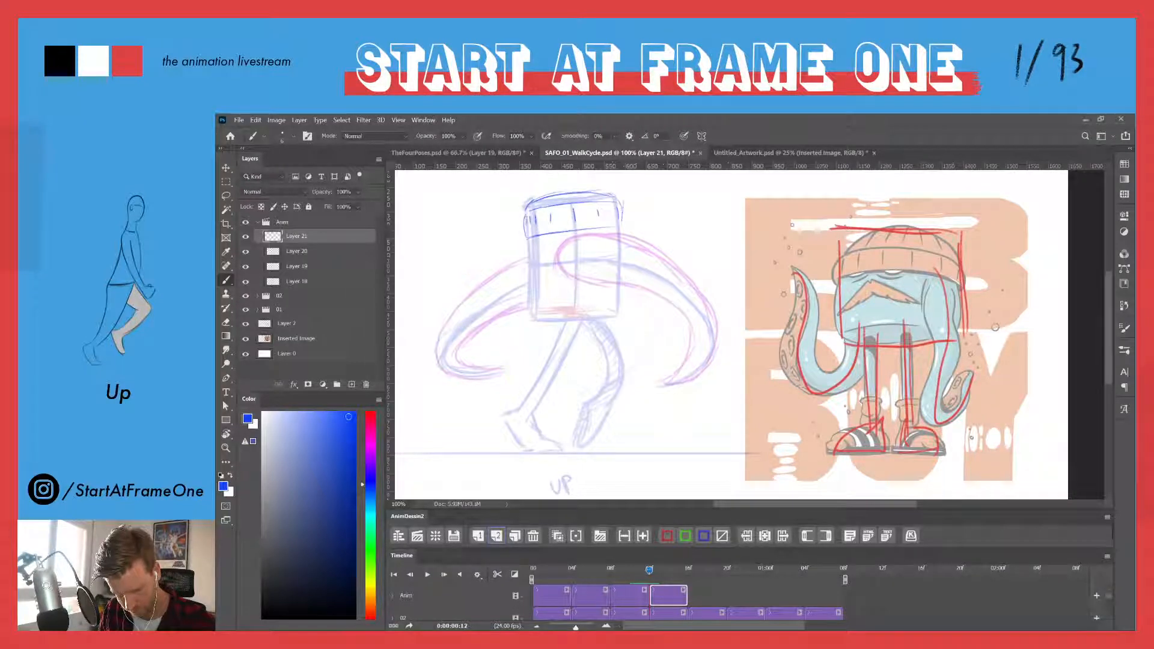
mouse_move(525, 235)
left_mouse_down()
mouse_move(528, 308)
mouse_move(585, 320)
mouse_move(608, 316)
mouse_move(618, 297)
left_mouse_up()
- Trace the near tentacle arm from its rounded shoulder across the body, curving forward and down to a pointed tip
mouse_move(537, 251)
left_mouse_down()
mouse_move(537, 286)
mouse_move(604, 279)
mouse_move(688, 323)
left_mouse_up()
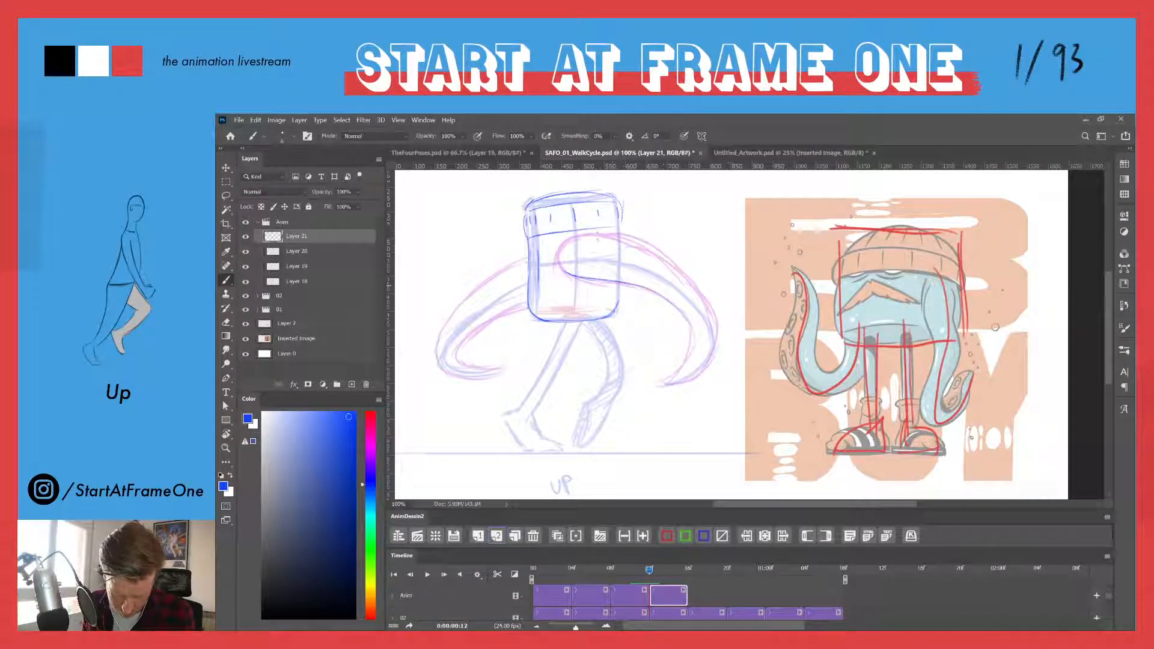
mouse_move(597, 233)
left_mouse_down()
mouse_move(632, 238)
mouse_move(694, 283)
left_mouse_up()
left_click_drag(656, 249, 717, 326)
left_click_drag(641, 246, 683, 269)
left_click_drag(572, 233, 614, 232)
mouse_move(572, 235)
left_mouse_down()
mouse_move(637, 239)
mouse_move(677, 258)
mouse_move(697, 288)
left_mouse_up()
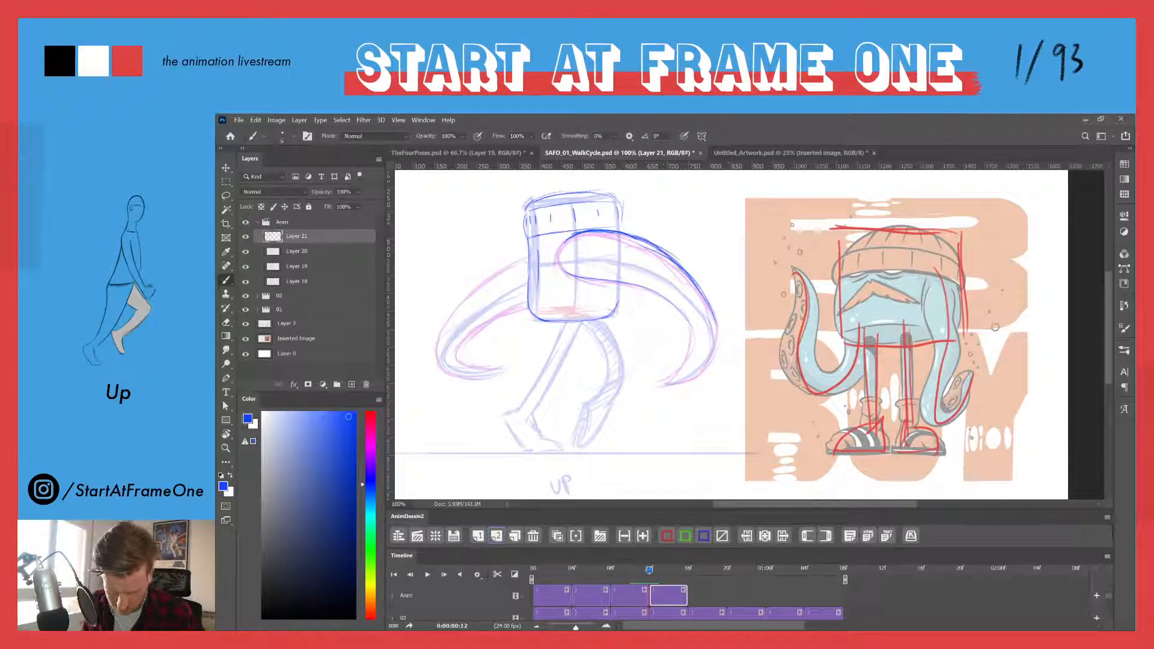
mouse_move(691, 341)
left_mouse_down()
mouse_move(661, 385)
mouse_move(705, 364)
mouse_move(683, 382)
left_mouse_up()
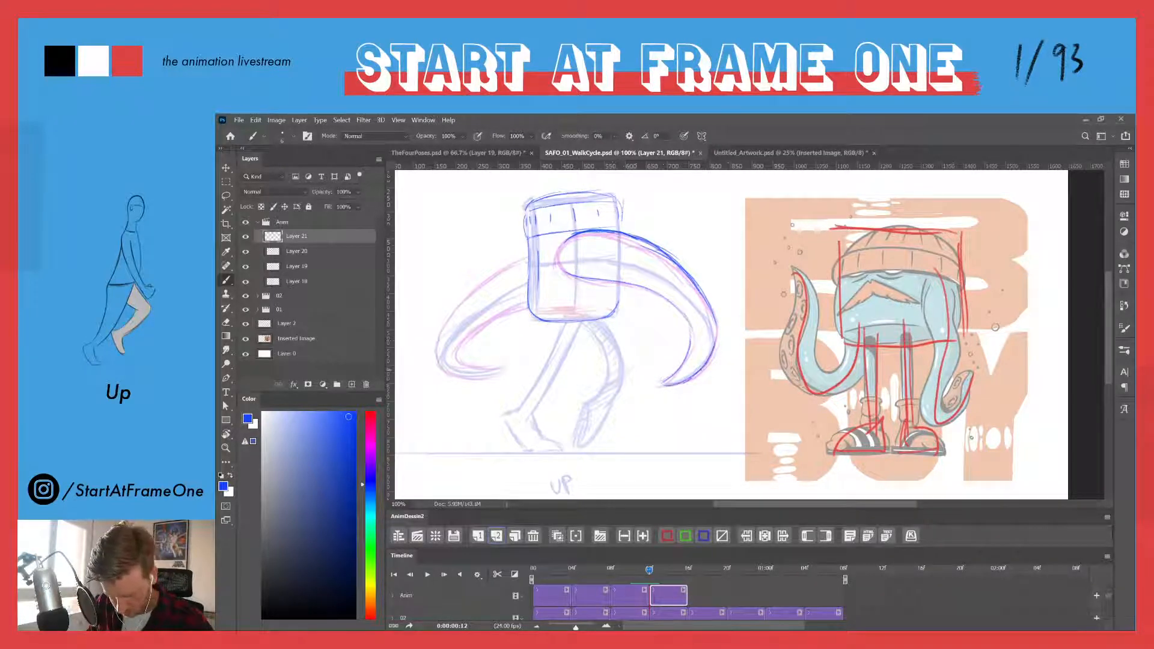
mouse_move(708, 309)
left_mouse_down()
mouse_move(642, 297)
mouse_move(651, 289)
mouse_move(691, 347)
mouse_move(678, 304)
left_mouse_up()
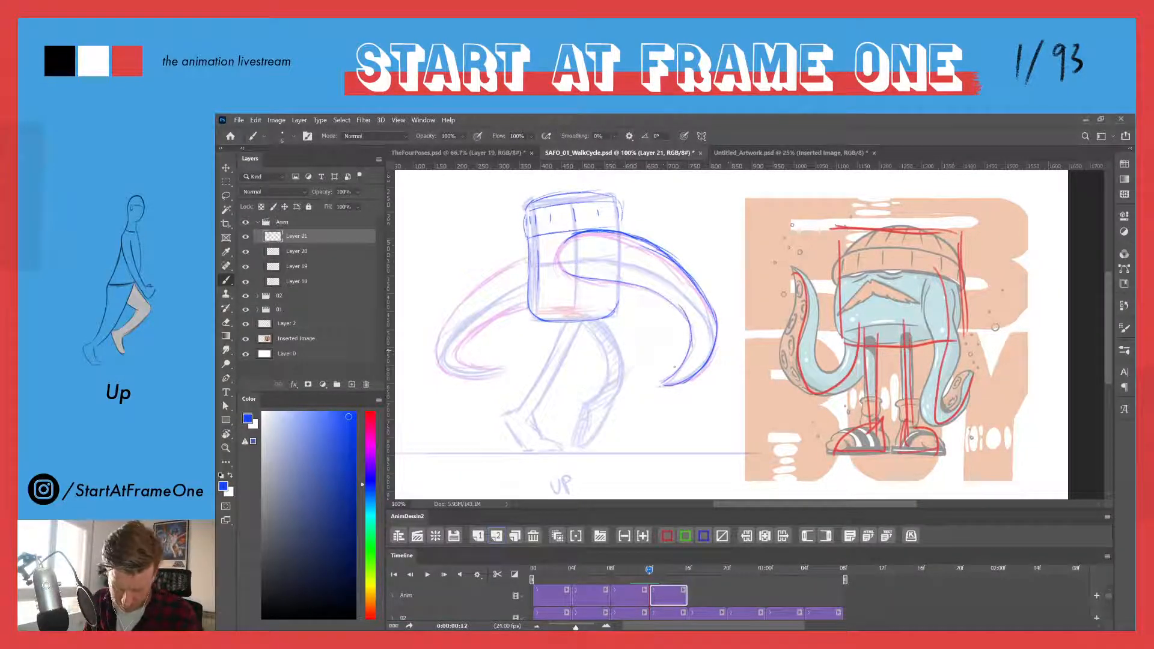
left_click_drag(673, 366, 662, 382)
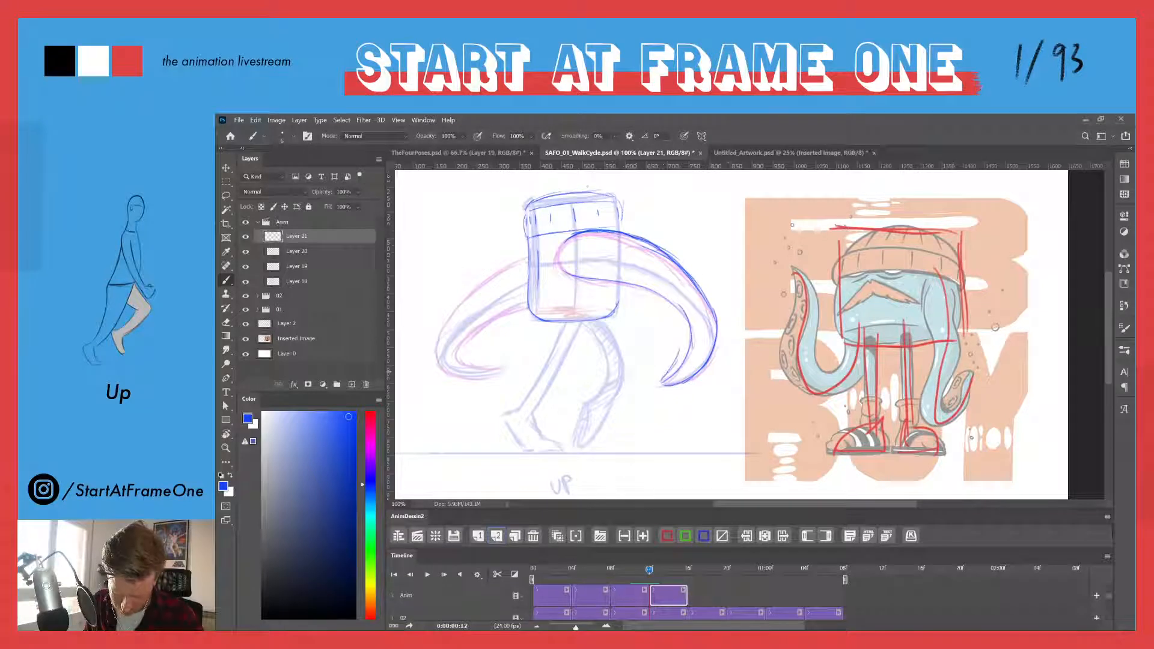
left_click_drag(614, 278, 572, 273)
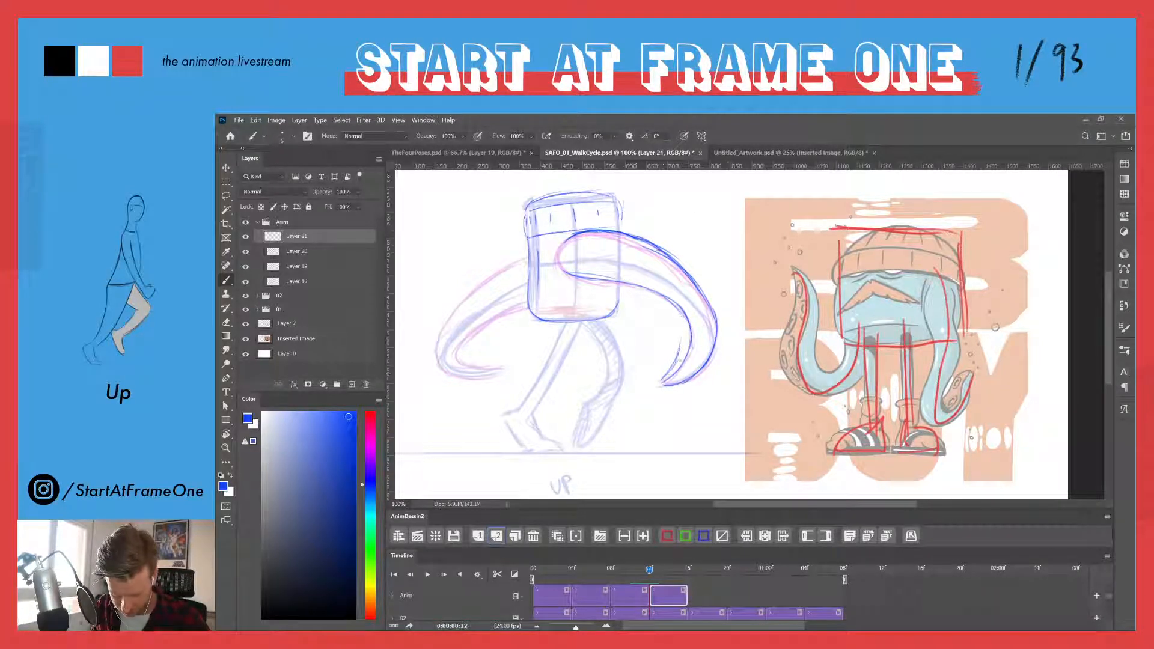
- Draw the strip of suckers along the inner edge of the near tentacle arm, from mid-arm toward the pointed tip
mouse_move(684, 323)
left_mouse_down()
mouse_move(680, 356)
mouse_move(684, 346)
left_mouse_up()
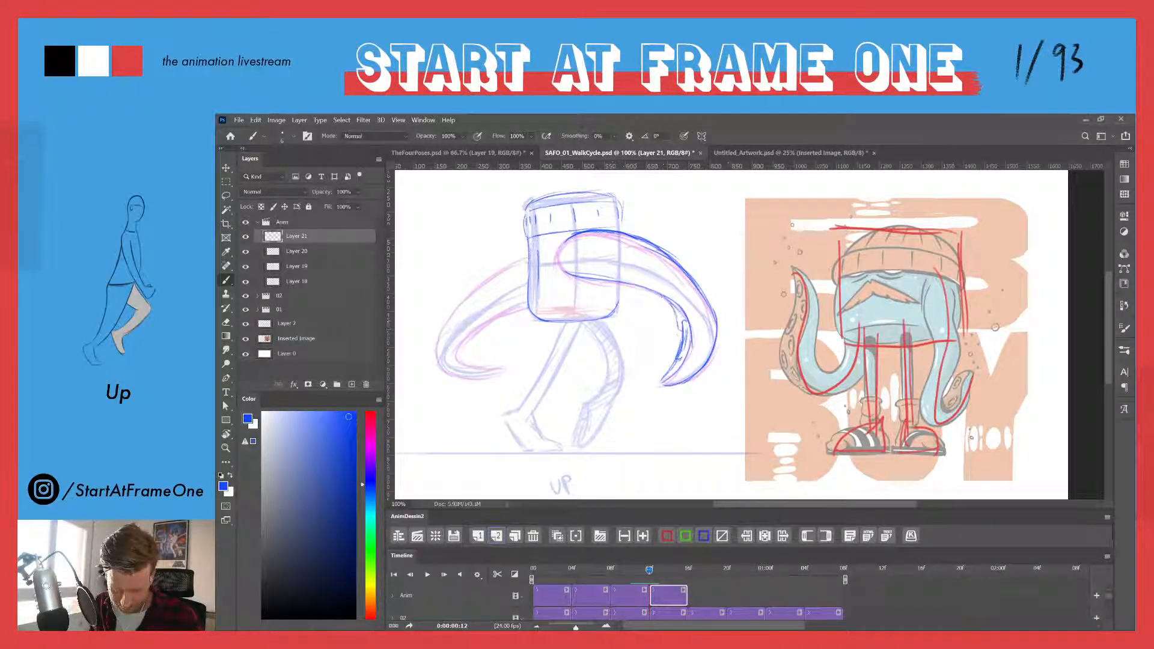
mouse_move(675, 307)
left_mouse_down()
mouse_move(681, 322)
mouse_move(677, 311)
left_mouse_up()
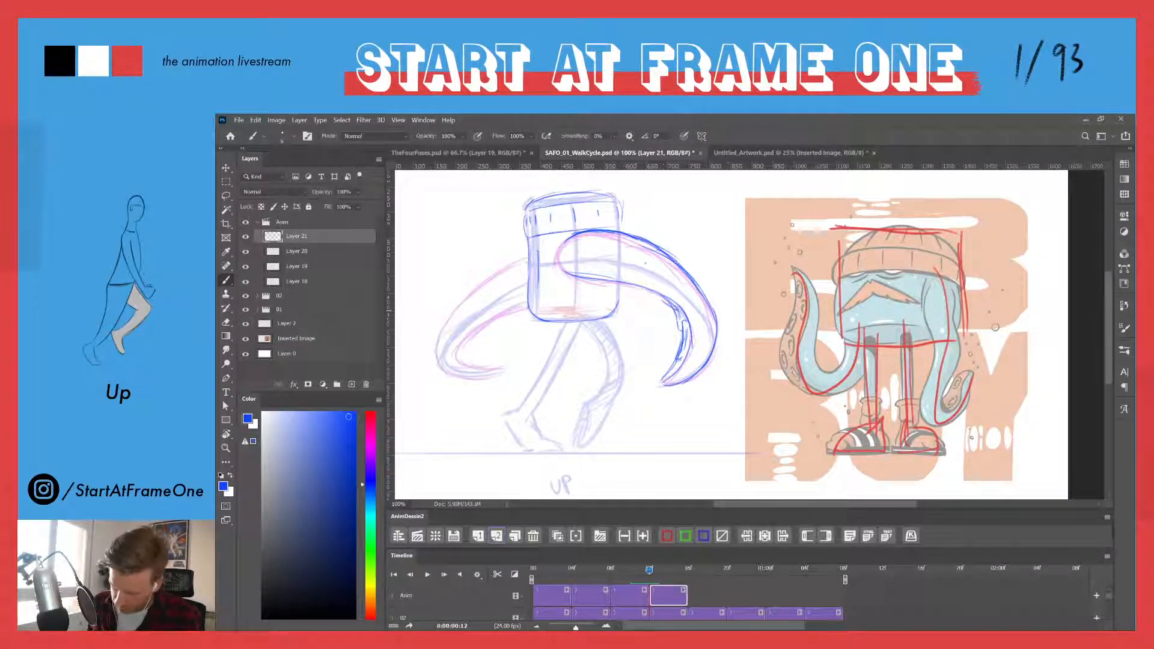
key("e")
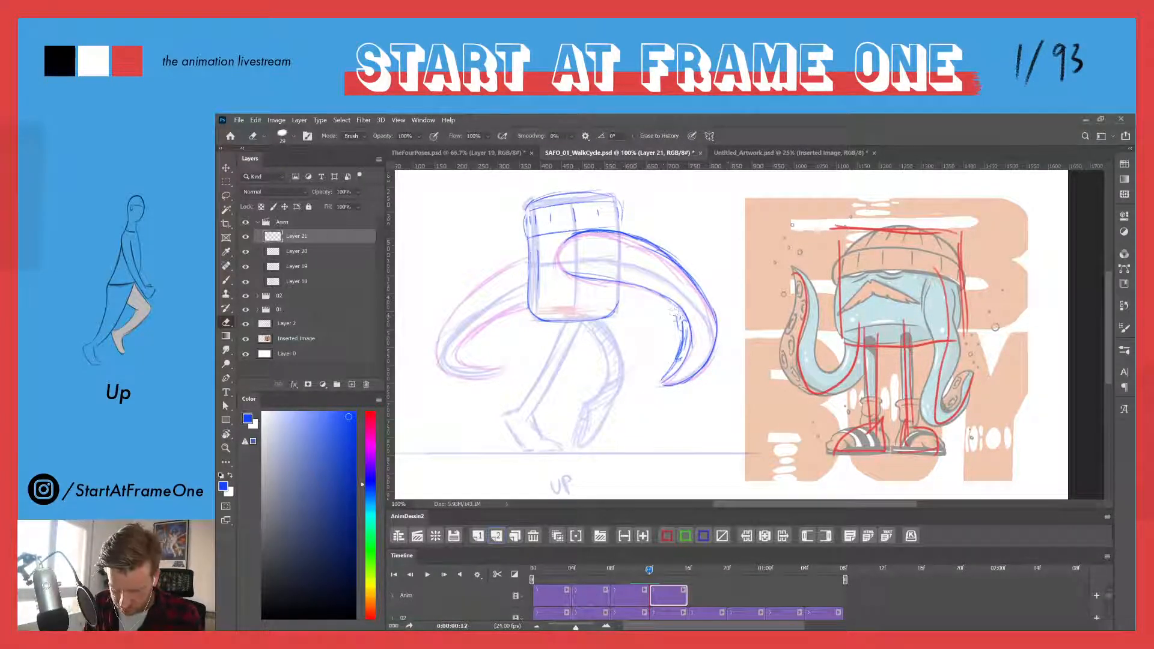
key("b")
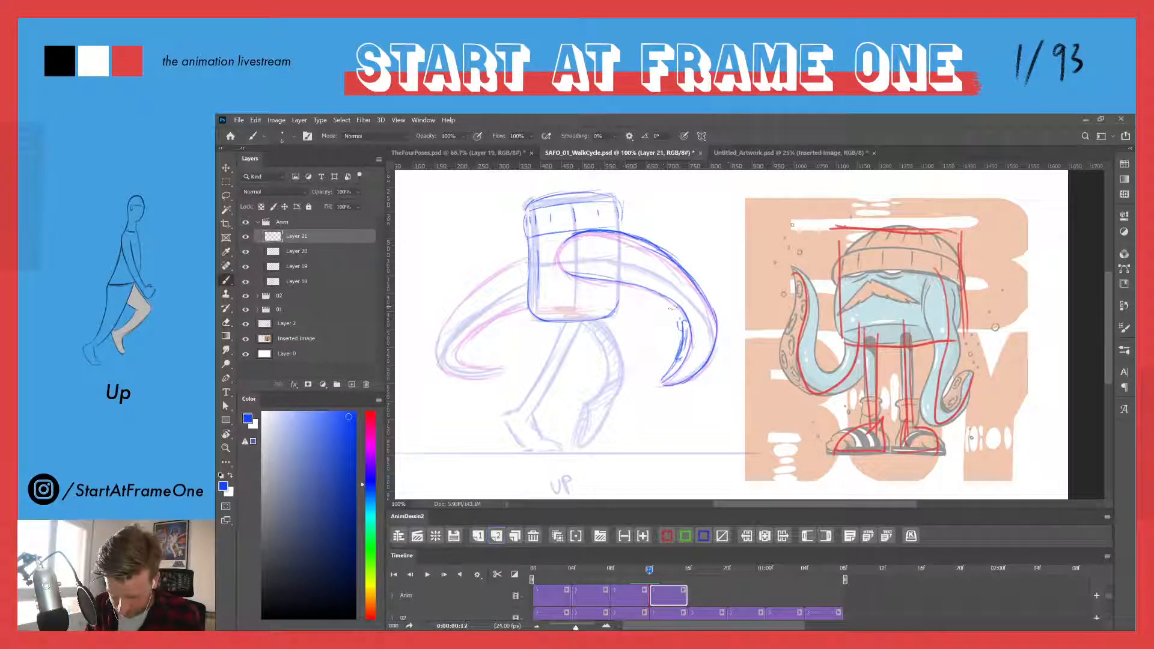
left_click_drag(652, 294, 674, 311)
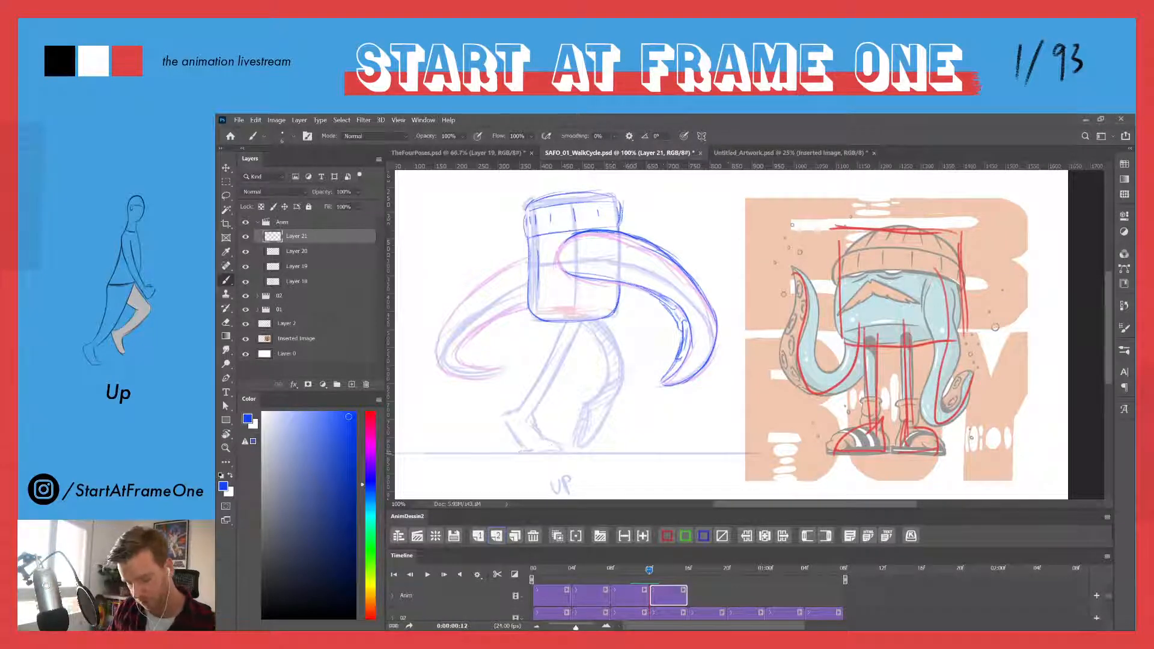
- Draw the supporting foot over the rough up pose, with its bent sandal sole, raised heel, strap and toes
left_click_drag(524, 452, 559, 445)
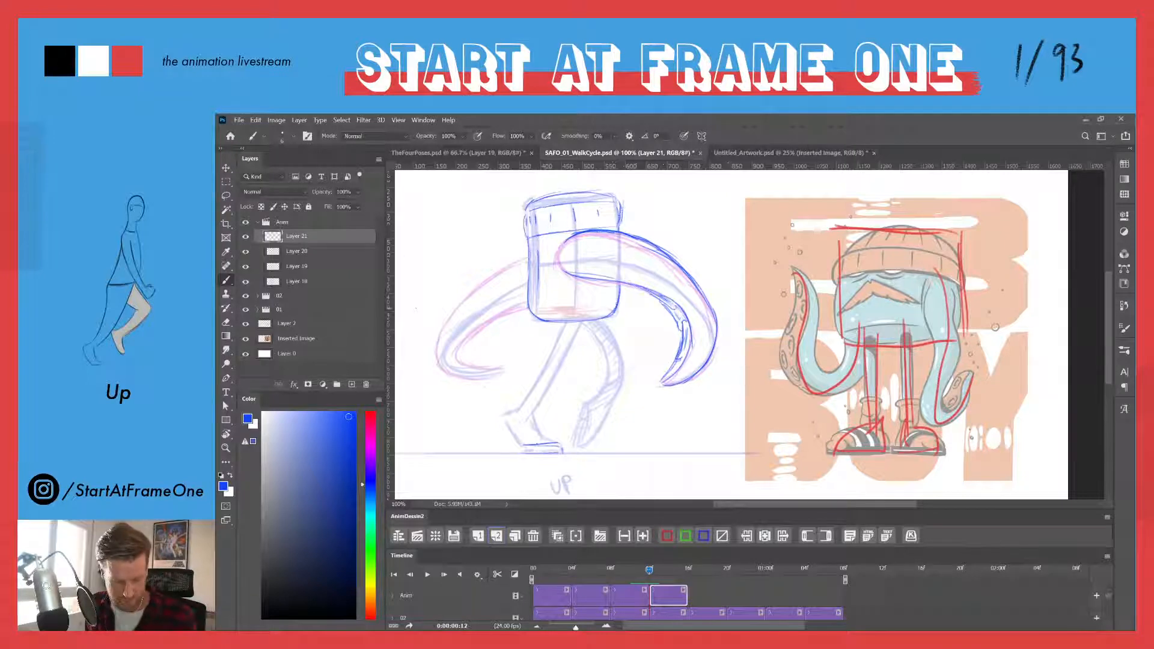
left_click_drag(528, 446, 500, 419)
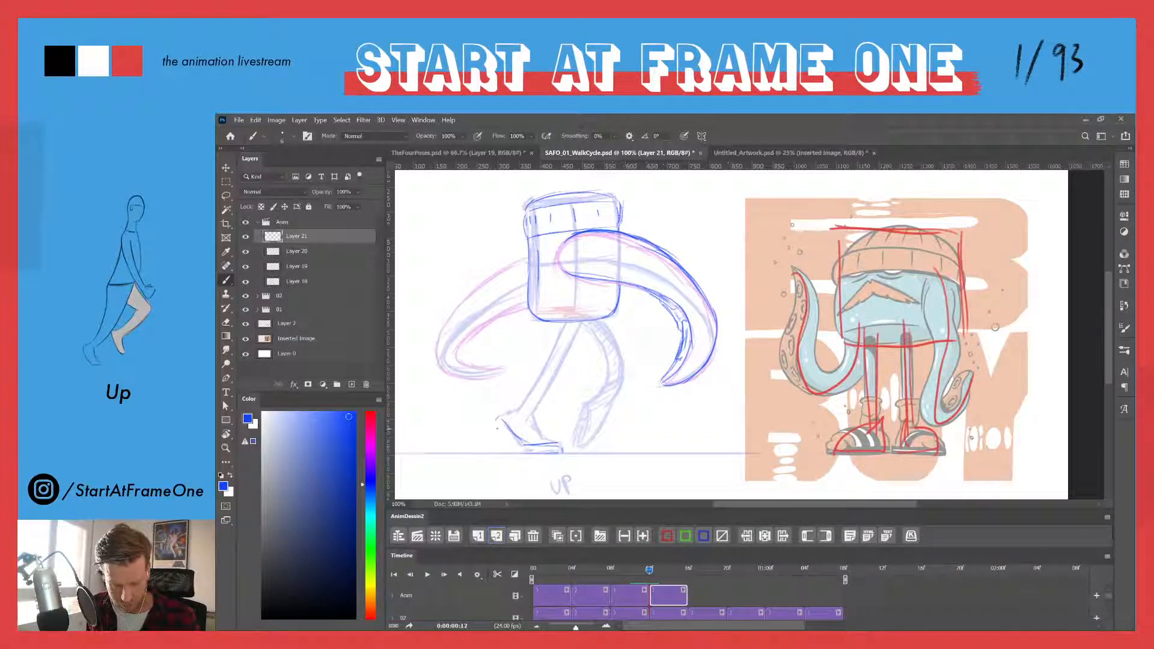
mouse_move(491, 423)
left_mouse_down()
mouse_move(518, 450)
mouse_move(499, 413)
mouse_move(512, 432)
mouse_move(559, 444)
left_mouse_up()
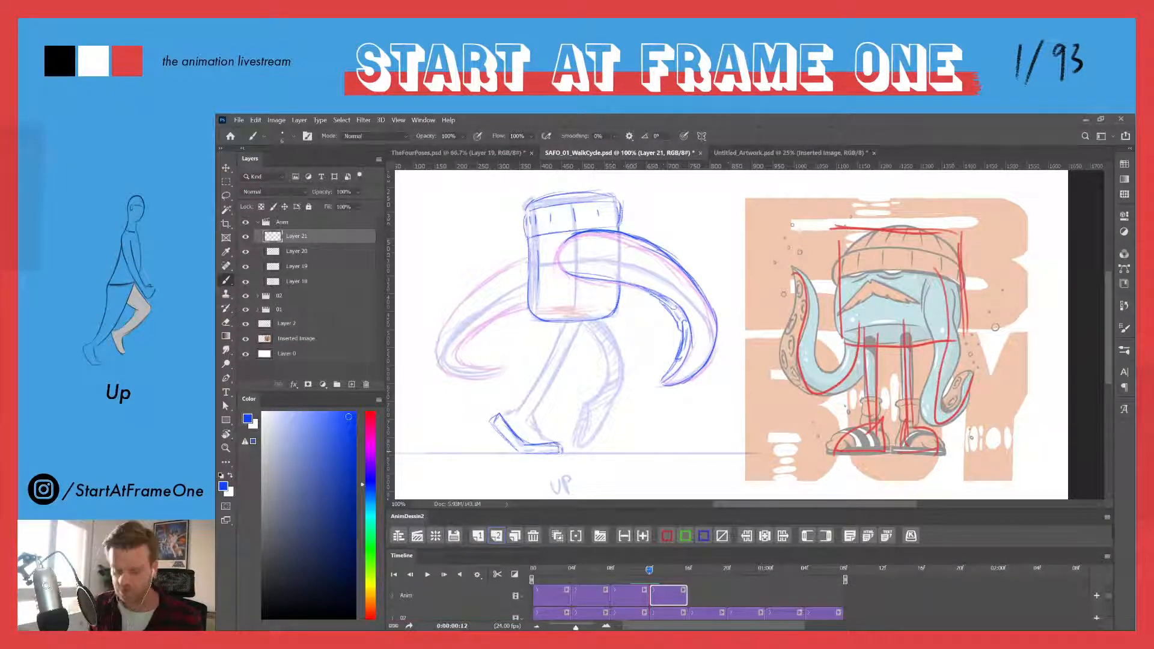
mouse_move(498, 422)
left_mouse_down()
mouse_move(518, 445)
mouse_move(560, 452)
mouse_move(536, 415)
mouse_move(510, 422)
mouse_move(535, 414)
mouse_move(512, 412)
left_mouse_up()
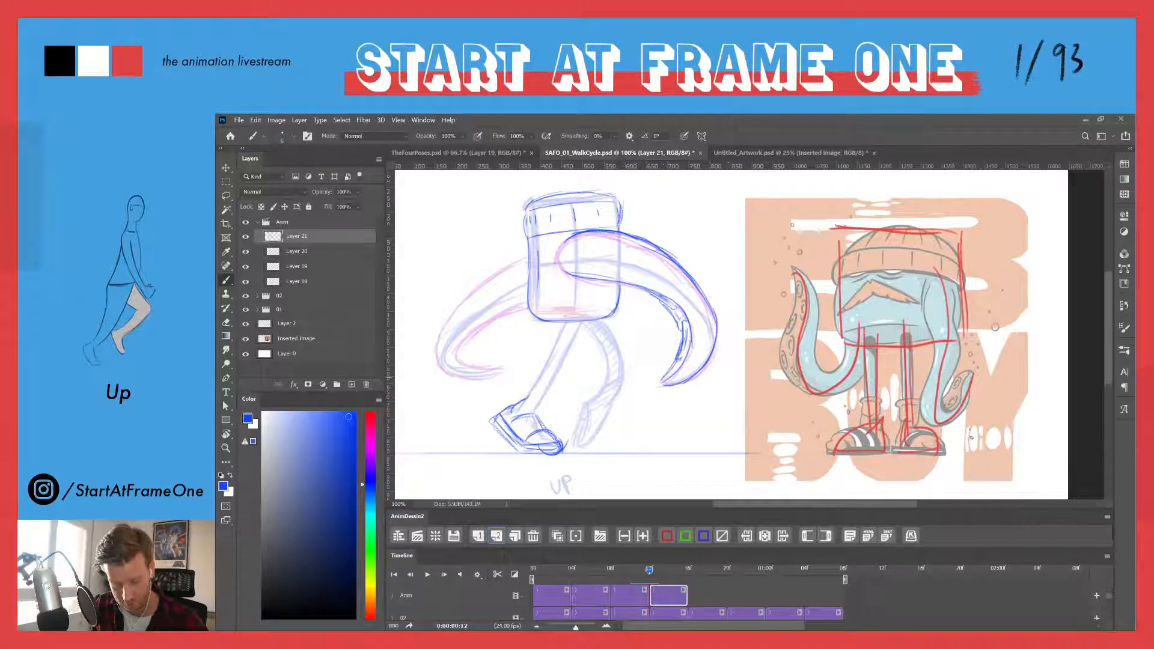
- Compare with the passing pose on the timeline, and draw the sock and its rolled cuff above the supporting foot
left_click_drag(649, 570, 647, 571)
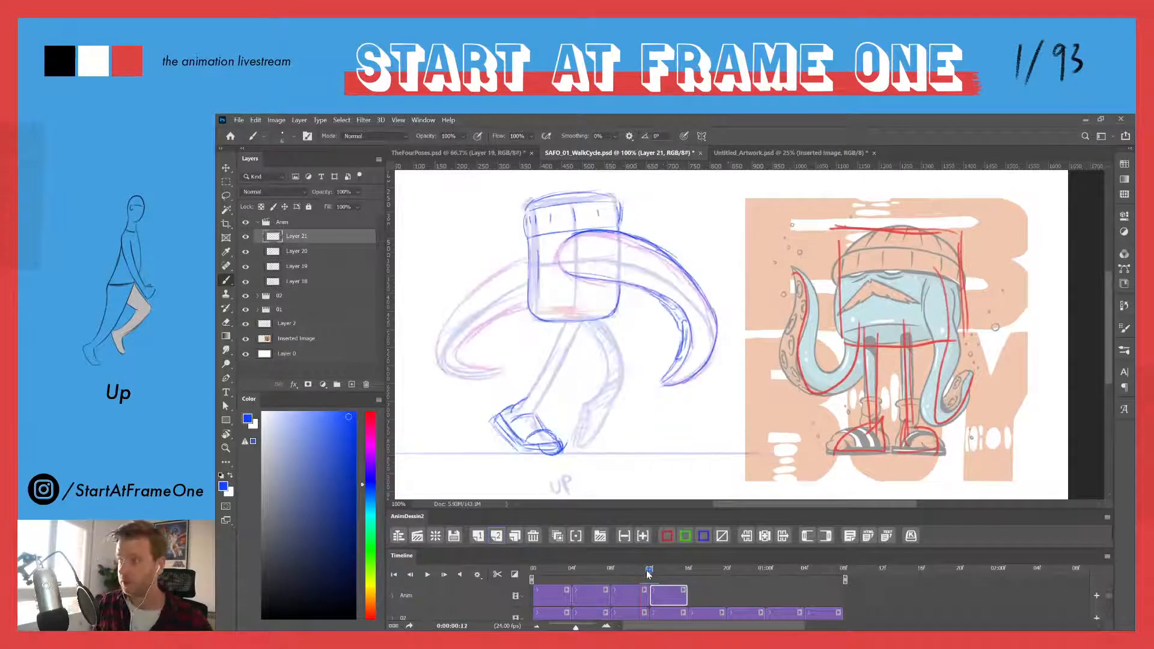
left_click(647, 574)
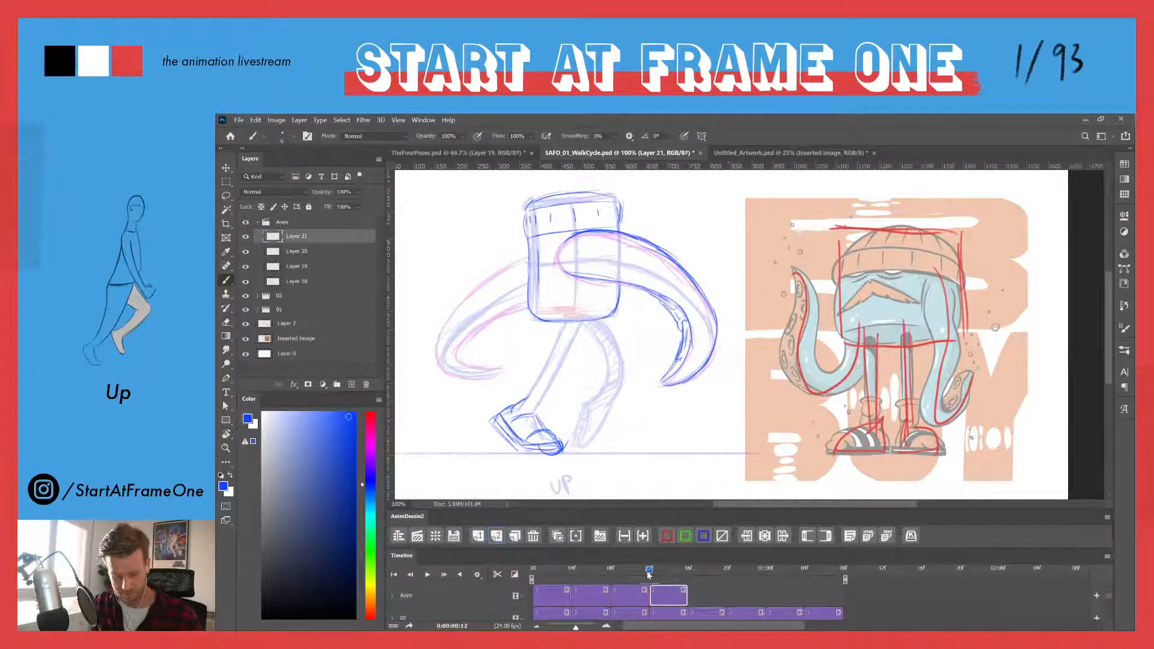
left_click_drag(648, 571, 639, 572)
key("Right")
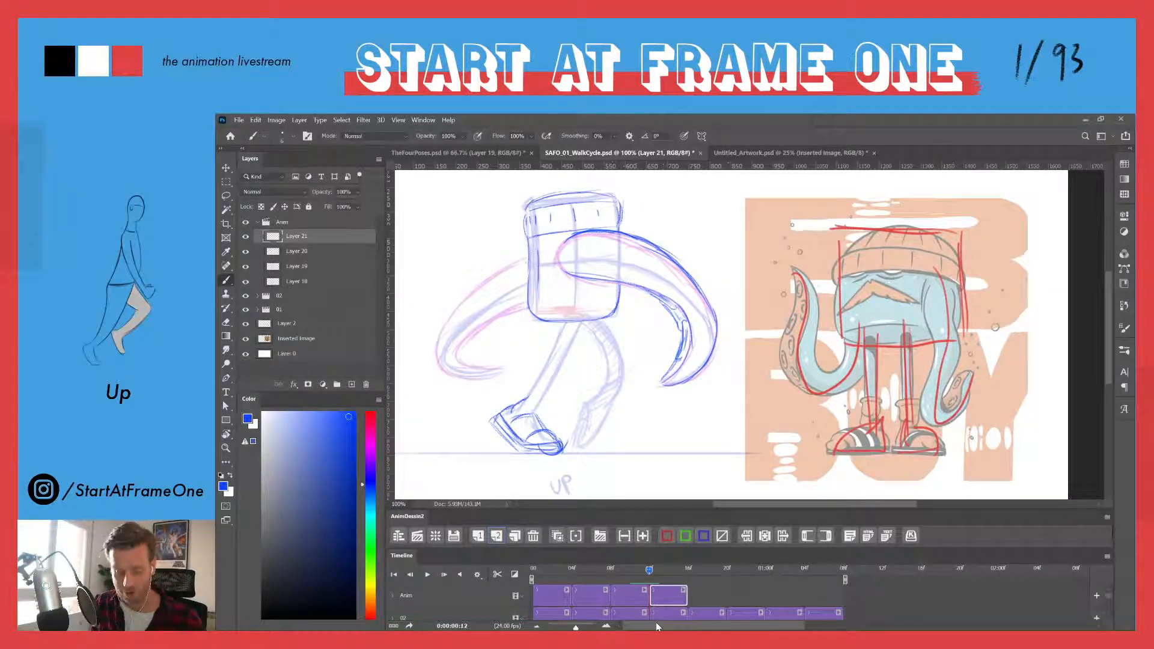
mouse_move(649, 570)
left_mouse_down()
mouse_move(639, 571)
mouse_move(648, 573)
left_mouse_up()
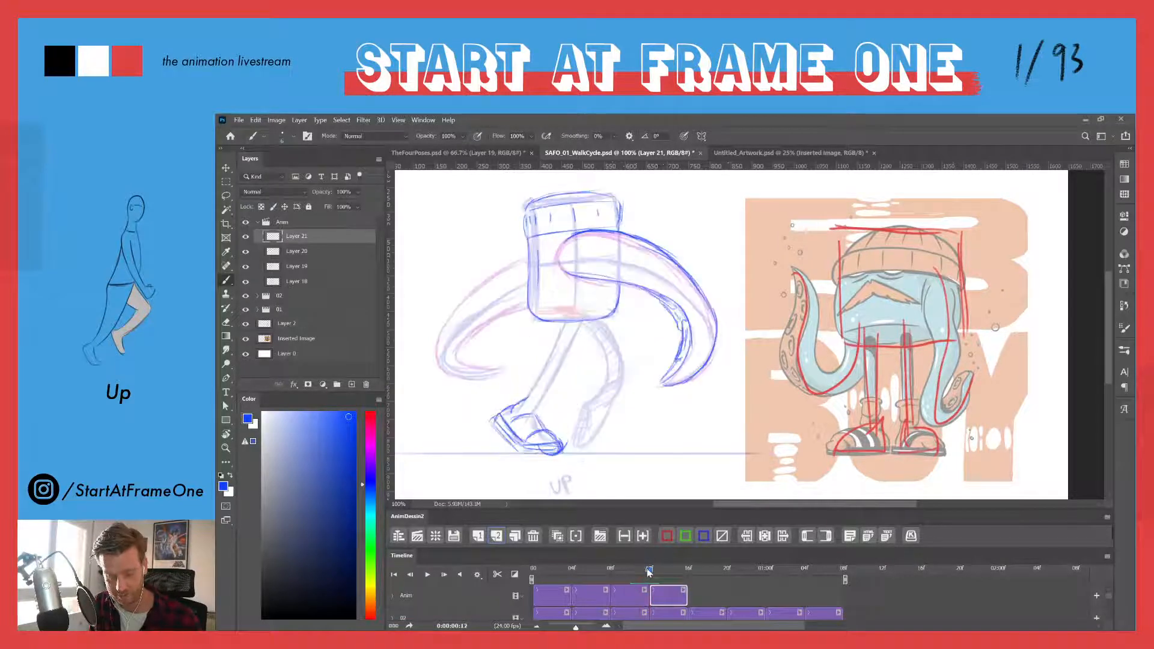
key("ctrl+space")
left_click_drag(541, 379, 557, 371)
left_click_drag(648, 571, 649, 570)
mouse_move(539, 374)
left_mouse_down()
mouse_move(552, 382)
mouse_move(543, 365)
mouse_move(563, 393)
mouse_move(539, 422)
mouse_move(524, 390)
mouse_move(556, 388)
left_mouse_up()
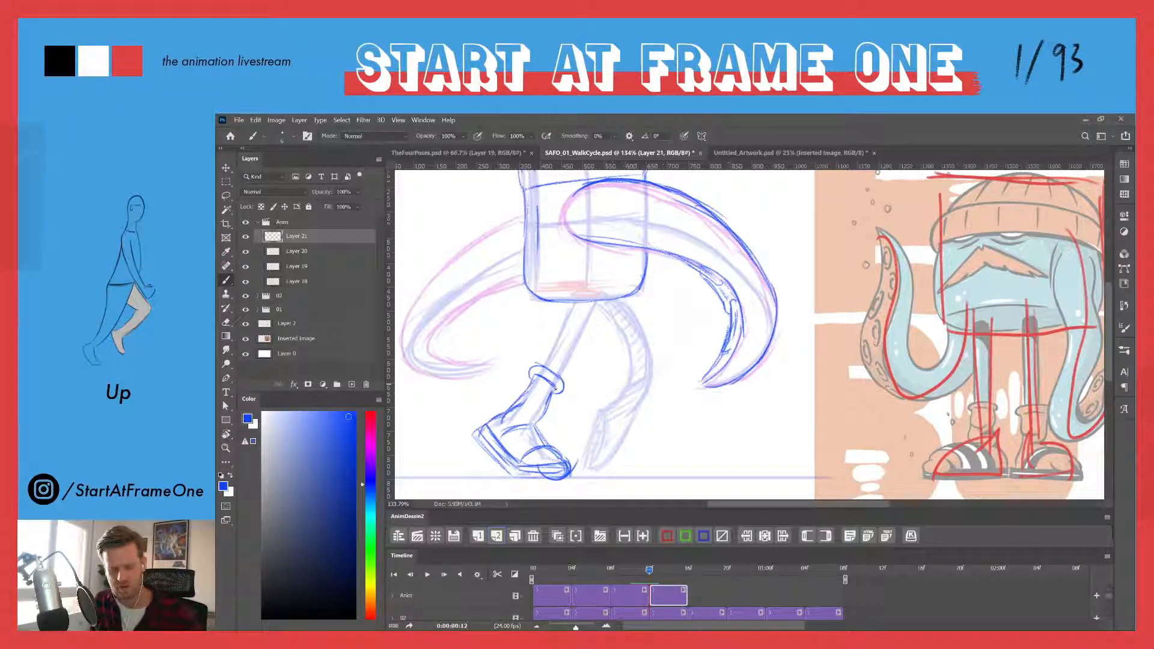
- Draw the straight supporting leg from the sock cuff up to the underside of the body
left_click_drag(564, 355, 595, 302)
mouse_move(554, 376)
left_mouse_down()
mouse_move(597, 302)
mouse_move(554, 350)
mouse_move(575, 306)
left_mouse_up()
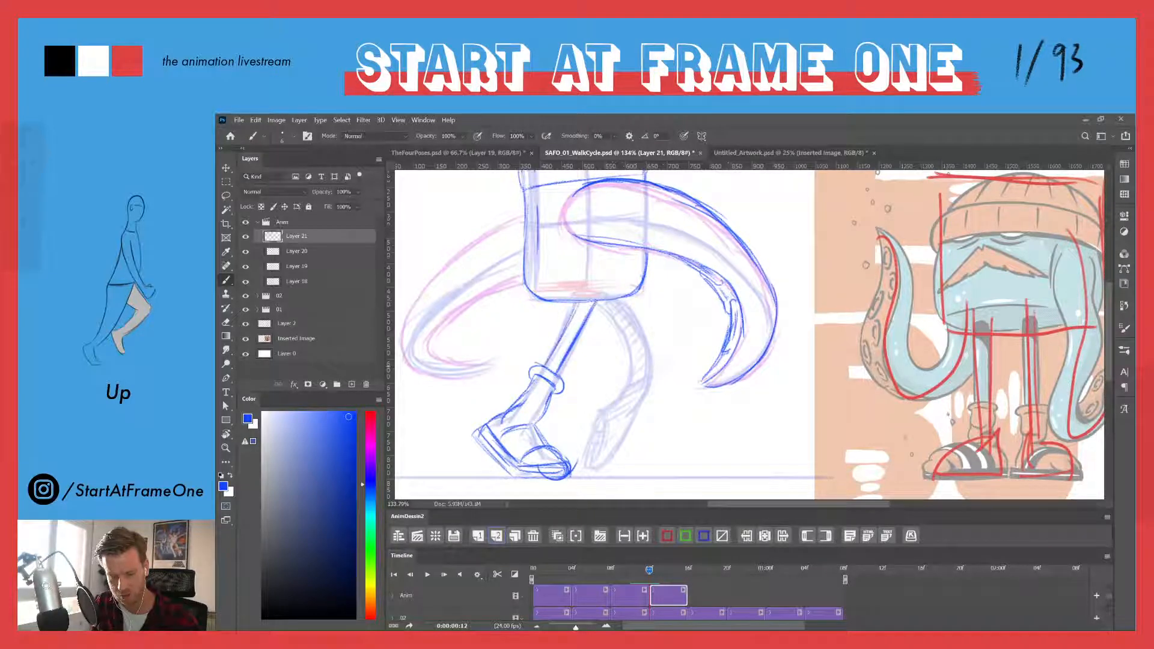
left_click_drag(558, 368, 572, 349)
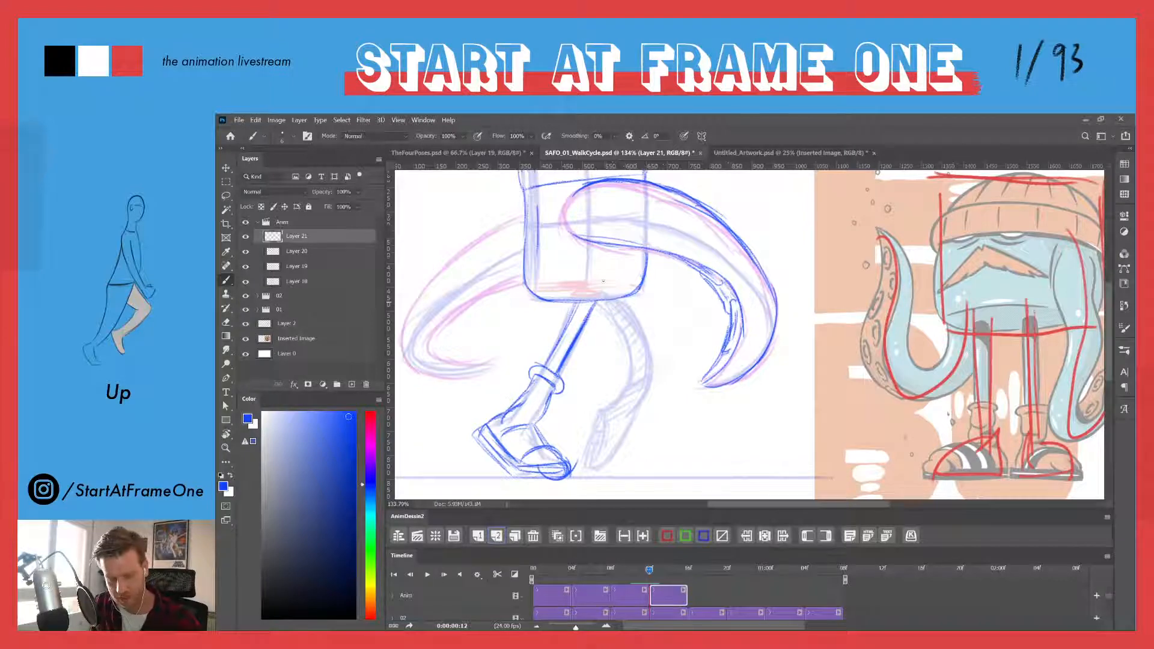
- Draw the lifted foot pointing downward, with its thick sandal sole, the top of the foot and the heel
left_click_drag(598, 396, 601, 435)
mouse_move(596, 393)
left_mouse_down()
mouse_move(592, 456)
mouse_move(599, 421)
mouse_move(604, 467)
mouse_move(590, 471)
left_mouse_up()
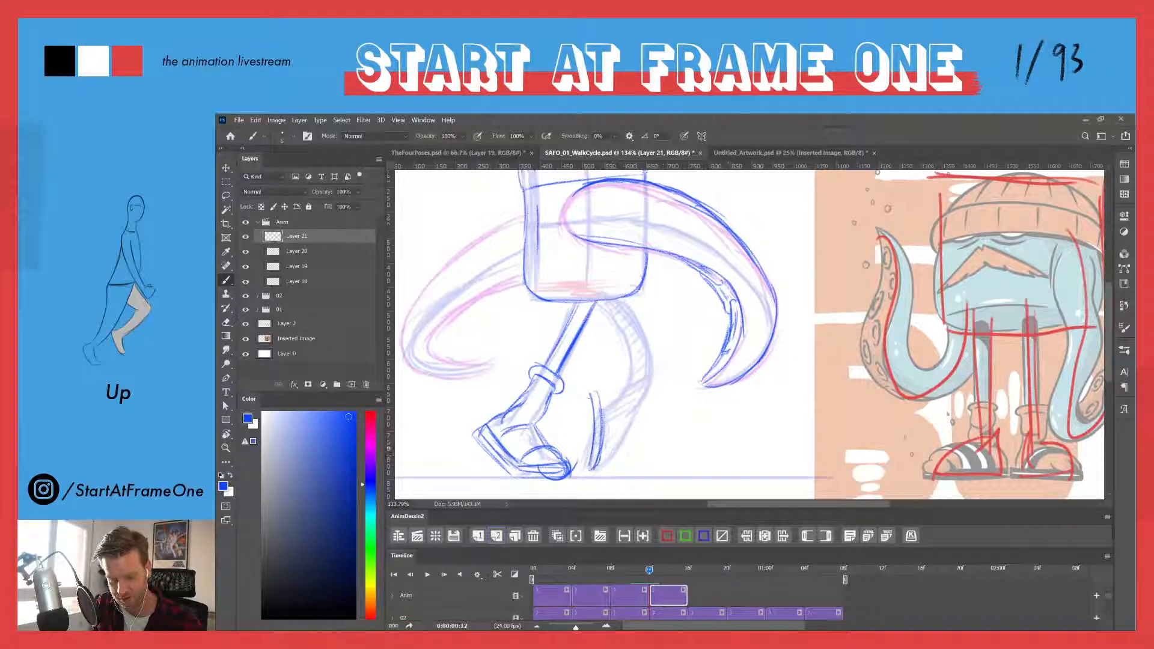
mouse_move(583, 404)
left_mouse_down()
mouse_move(581, 394)
mouse_move(582, 459)
left_mouse_up()
mouse_move(583, 401)
left_mouse_down()
mouse_move(596, 390)
mouse_move(598, 447)
left_mouse_up()
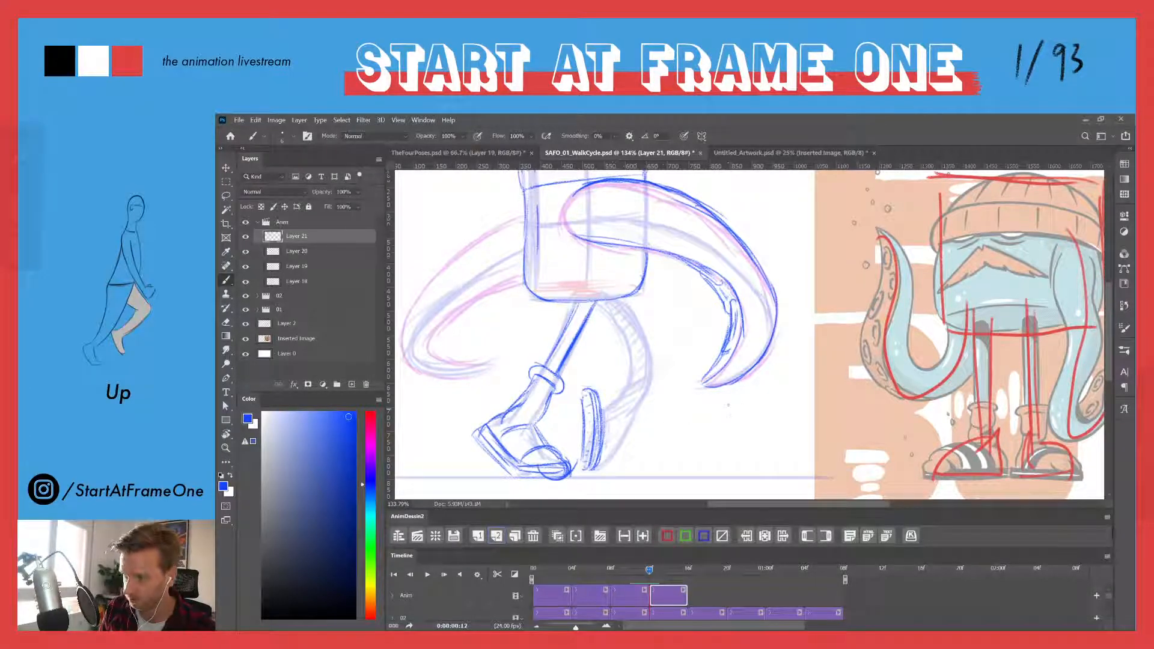
mouse_move(605, 419)
left_mouse_down()
mouse_move(615, 454)
mouse_move(630, 418)
mouse_move(594, 472)
left_mouse_up()
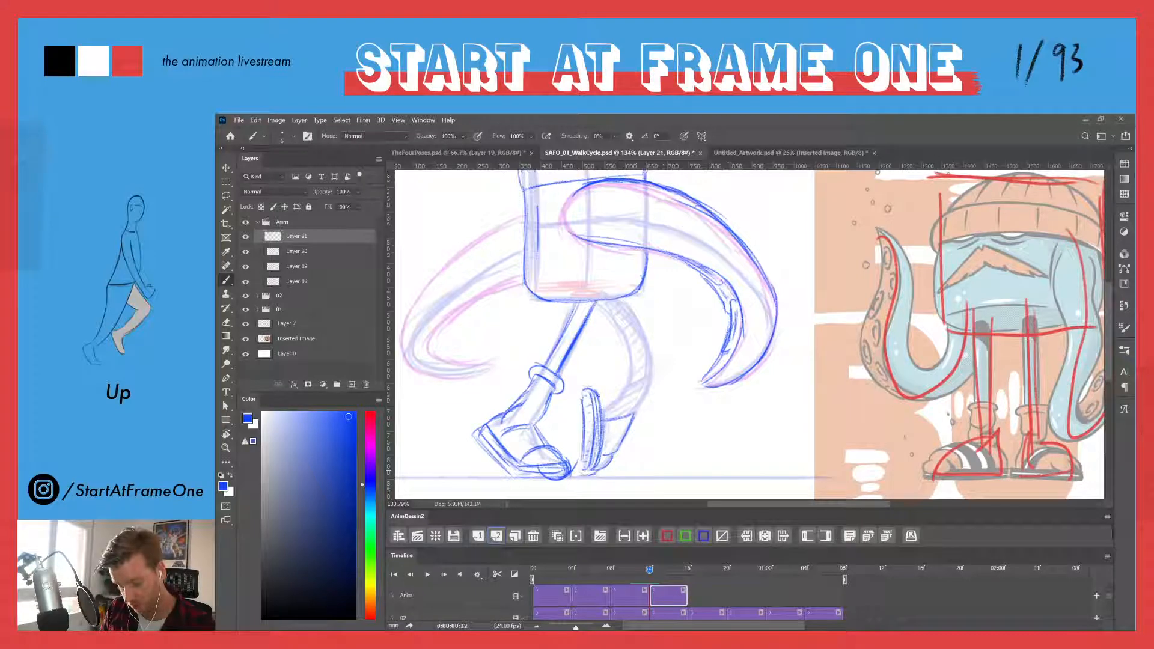
left_click_drag(598, 391, 613, 393)
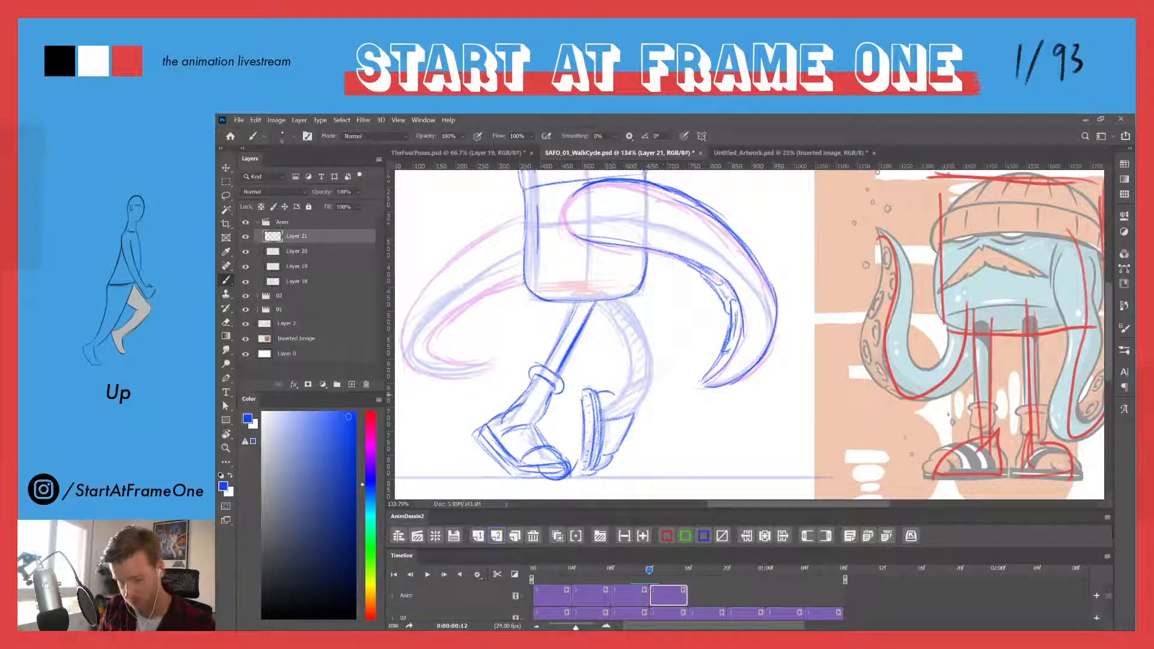
- Draw the curved bent leg from the body down to the lifted foot, adding the ankle and sandal strap lines
left_click_drag(617, 299, 629, 314)
mouse_move(628, 306)
left_mouse_down()
mouse_move(652, 364)
mouse_move(653, 395)
mouse_move(634, 409)
left_mouse_up()
left_click_drag(649, 359, 626, 412)
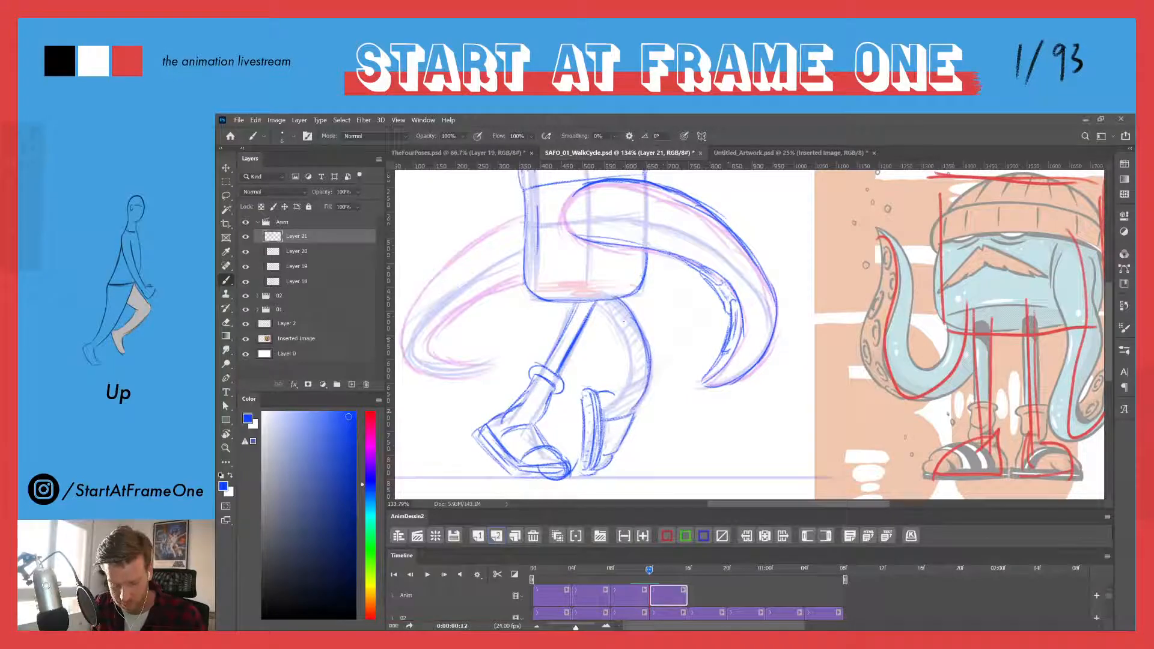
mouse_move(598, 302)
left_mouse_down()
mouse_move(619, 322)
mouse_move(631, 375)
left_mouse_up()
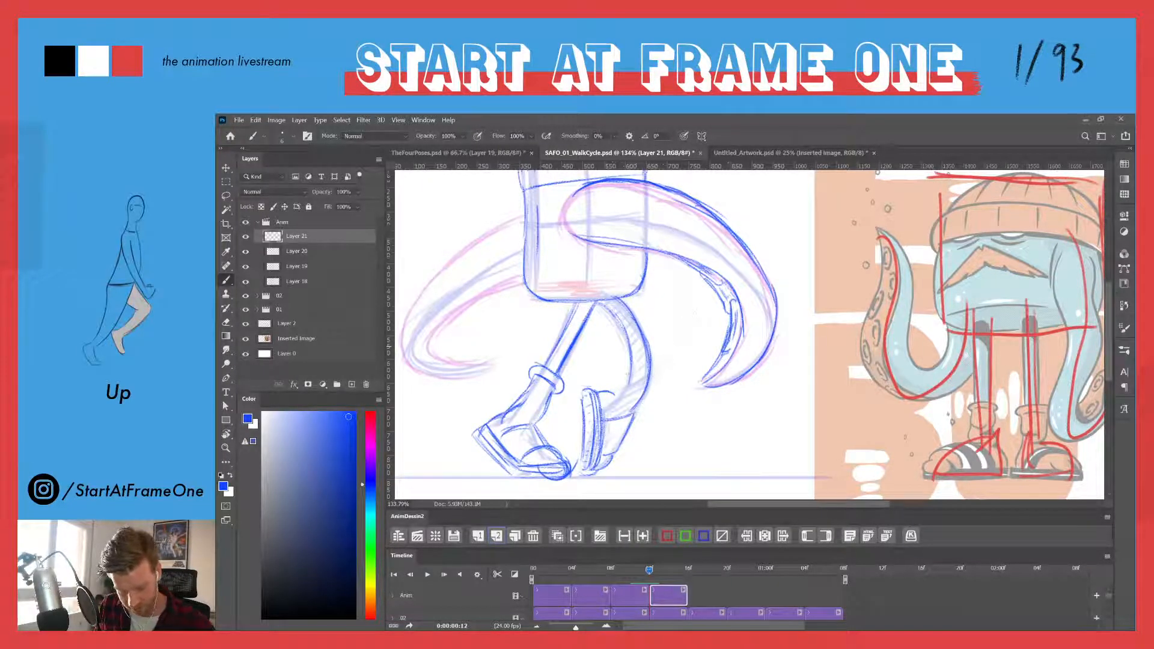
mouse_move(627, 386)
left_mouse_down()
mouse_move(614, 394)
mouse_move(616, 410)
mouse_move(633, 398)
mouse_move(622, 408)
left_mouse_up()
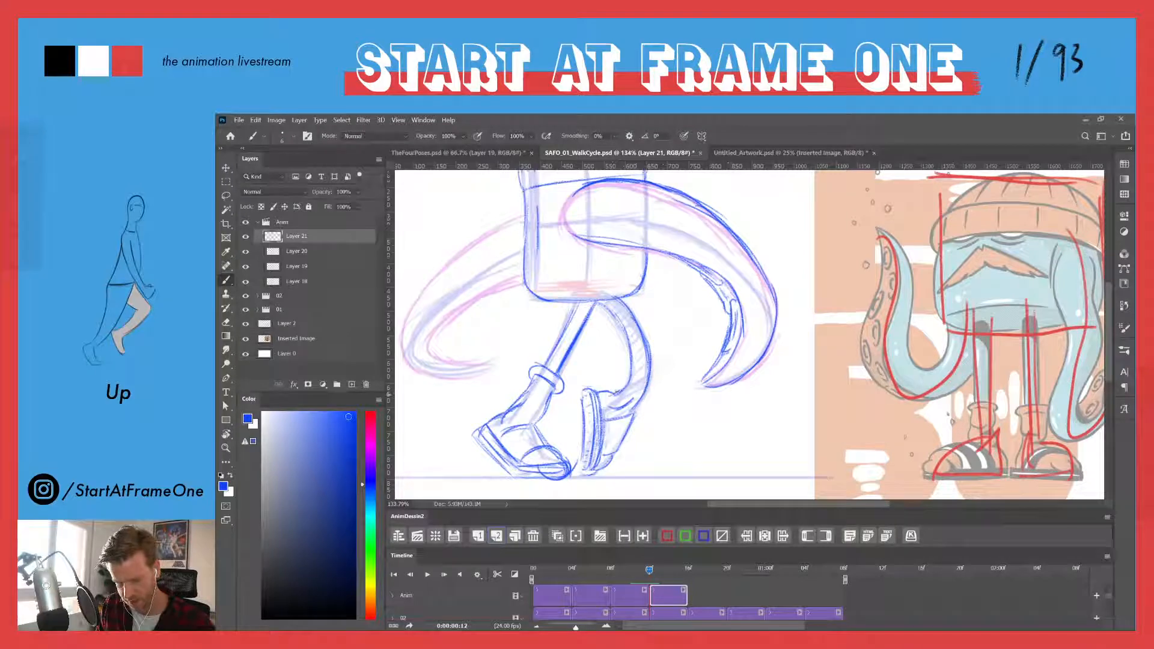
left_click_drag(646, 386, 607, 440)
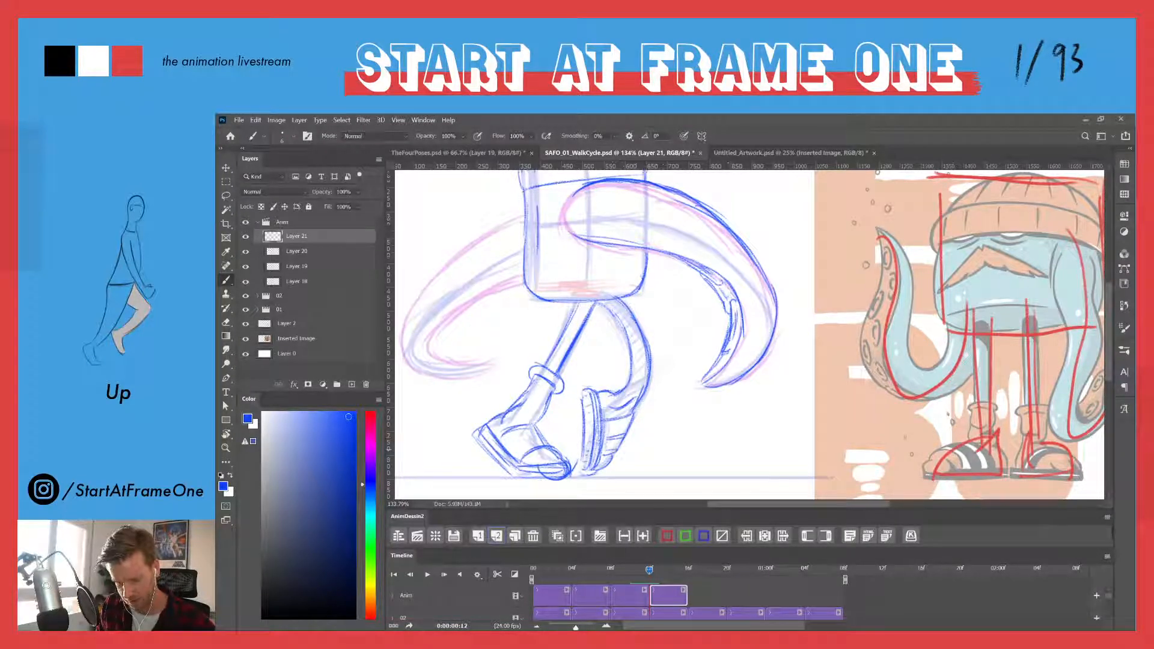
left_click_drag(597, 302, 625, 356)
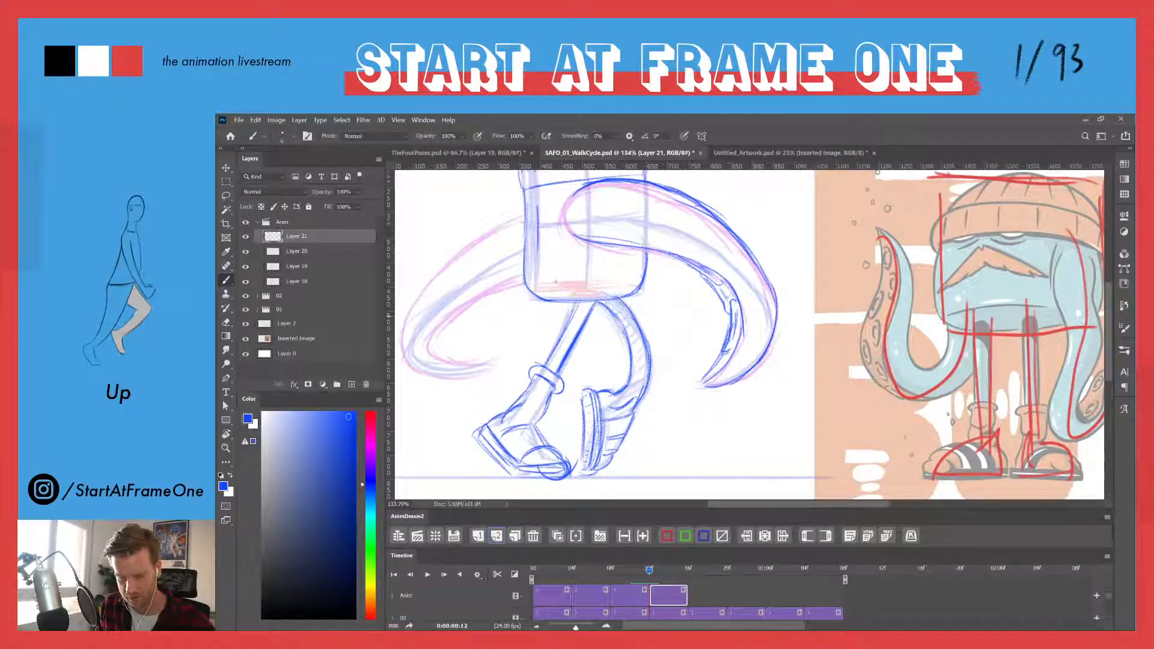
- Trace the far tentacle arm's outline from behind the body, sweeping backward and down into its curled tip
left_click_drag(470, 311, 549, 358)
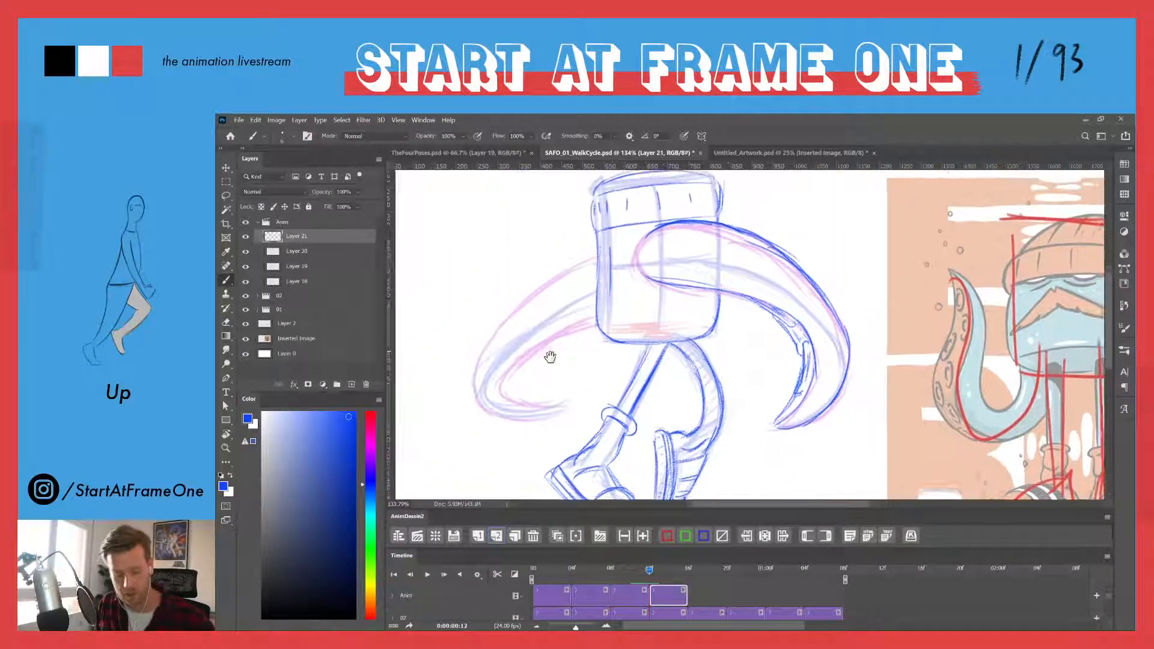
mouse_move(602, 296)
left_mouse_down()
mouse_move(520, 348)
mouse_move(491, 384)
mouse_move(508, 414)
left_mouse_up()
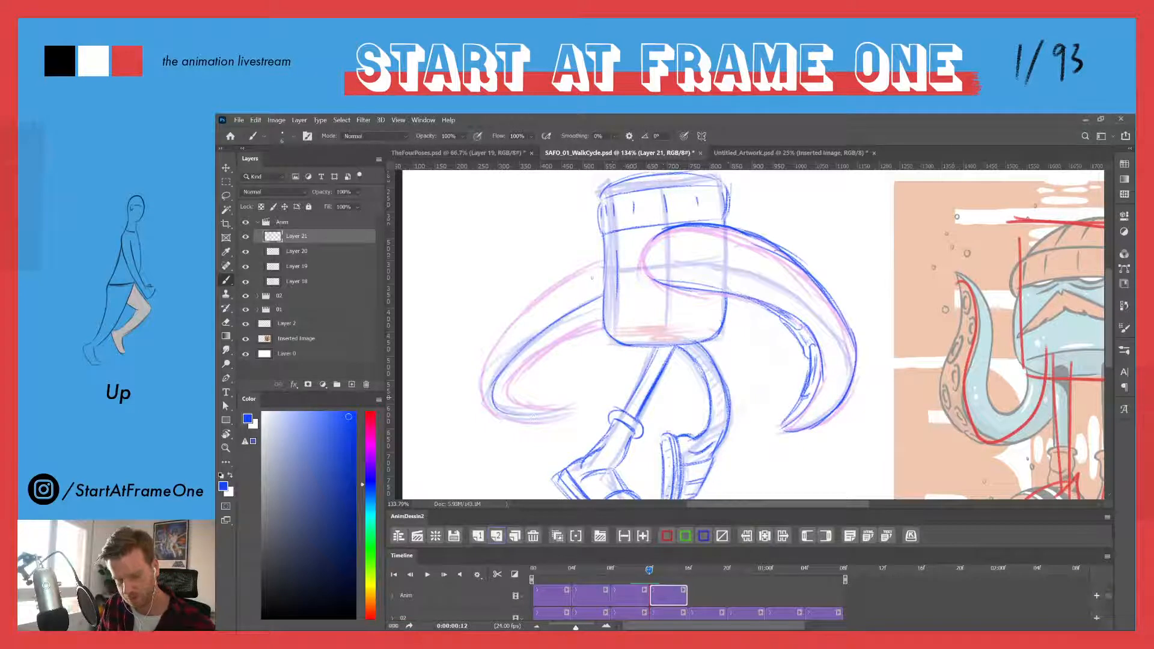
mouse_move(600, 257)
left_mouse_down()
mouse_move(528, 309)
mouse_move(481, 399)
left_mouse_up()
mouse_move(491, 355)
left_mouse_down()
mouse_move(499, 414)
mouse_move(484, 383)
left_mouse_up()
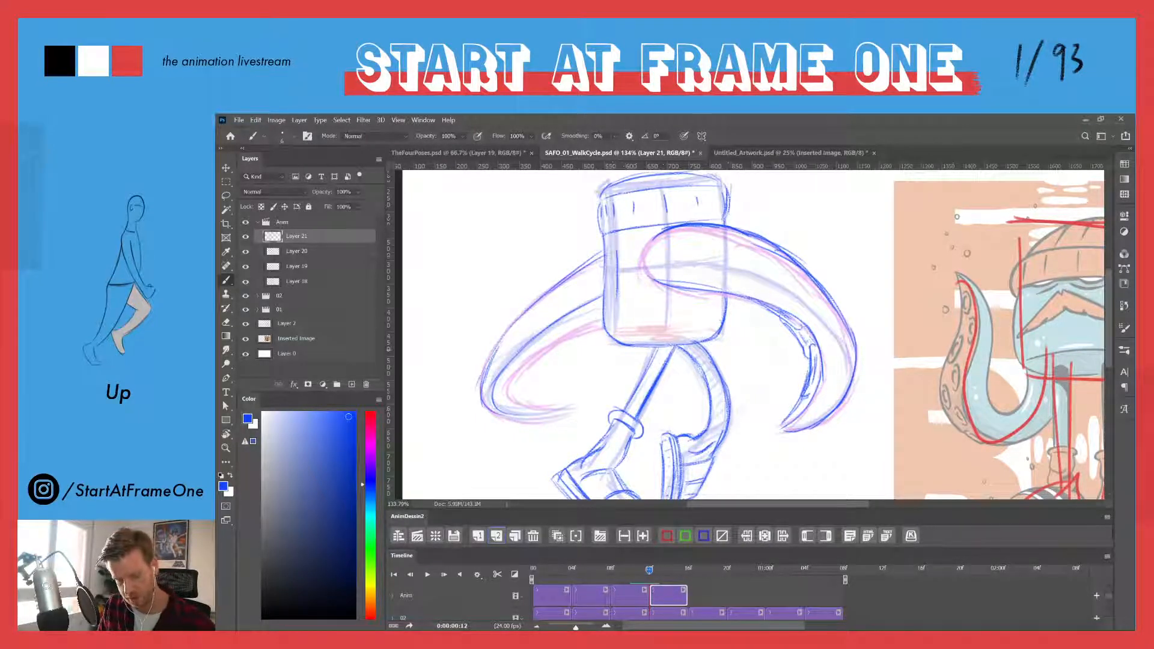
mouse_move(595, 322)
left_mouse_down()
mouse_move(509, 381)
mouse_move(518, 409)
mouse_move(550, 409)
mouse_move(496, 417)
left_mouse_up()
- Reinforce the inner contour of the far tentacle arm and fill its underside with suckers from the body to the tip
mouse_move(648, 571)
left_mouse_down()
mouse_move(638, 573)
mouse_move(649, 573)
left_mouse_up()
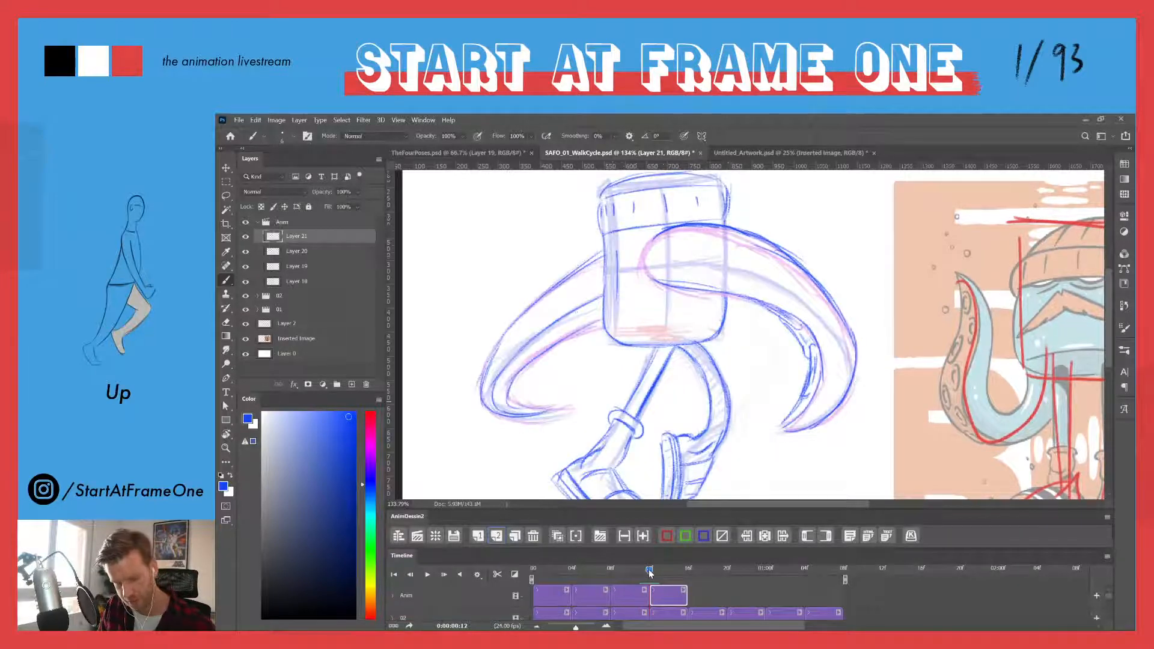
left_click_drag(603, 295, 510, 363)
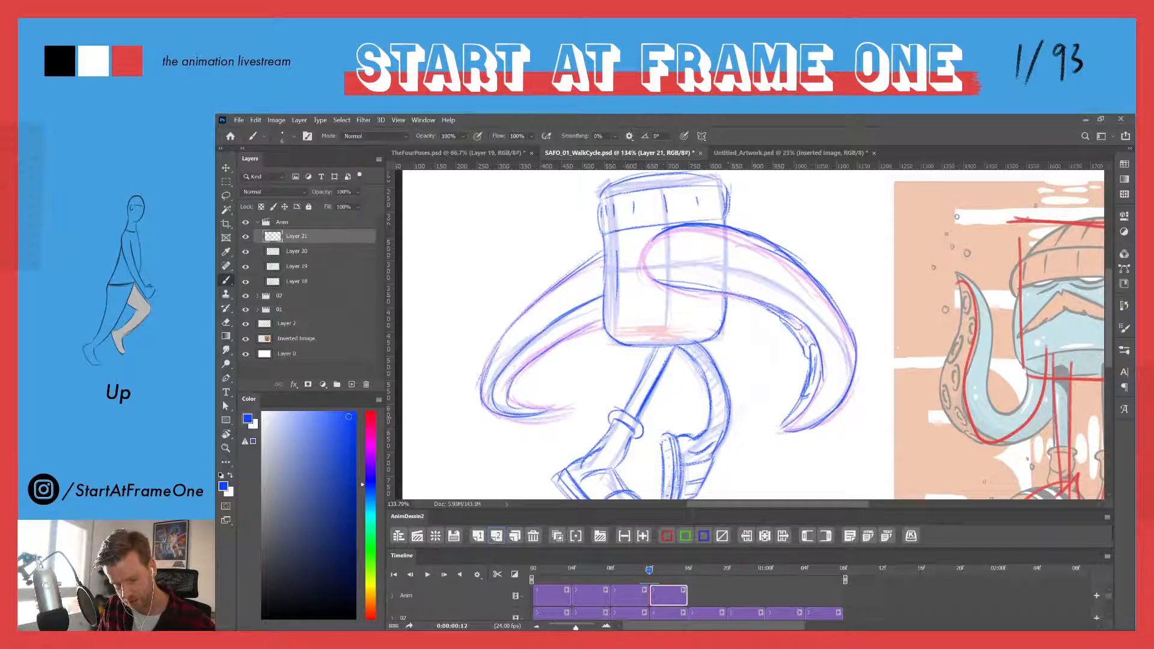
mouse_move(496, 414)
left_mouse_down()
mouse_move(538, 414)
mouse_move(537, 356)
mouse_move(604, 322)
mouse_move(554, 336)
mouse_move(569, 331)
left_mouse_up()
left_click_drag(597, 309, 508, 383)
mouse_move(527, 367)
left_mouse_down()
mouse_move(507, 383)
mouse_move(514, 373)
left_mouse_up()
left_click_drag(571, 315, 542, 343)
left_click_drag(549, 337, 525, 351)
left_click_drag(572, 313, 557, 329)
mouse_move(549, 340)
left_mouse_down()
mouse_move(581, 337)
mouse_move(503, 404)
mouse_move(508, 370)
mouse_move(499, 395)
left_mouse_up()
mouse_move(507, 374)
left_mouse_down()
mouse_move(499, 399)
mouse_move(547, 412)
left_mouse_up()
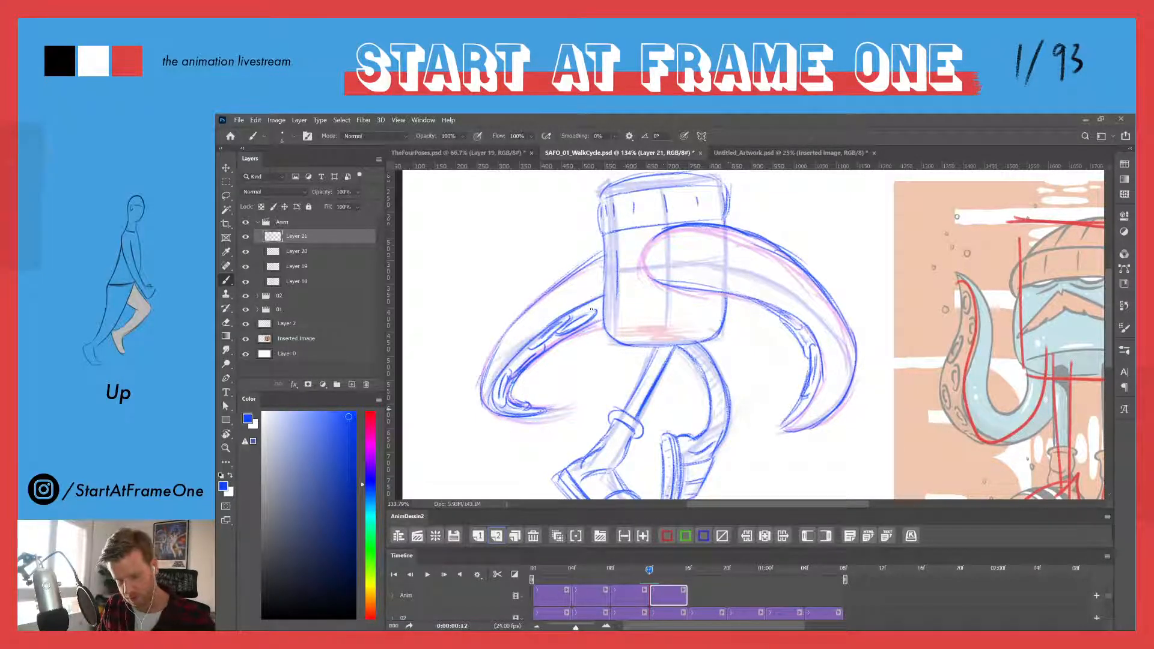
left_click_drag(592, 310, 604, 303)
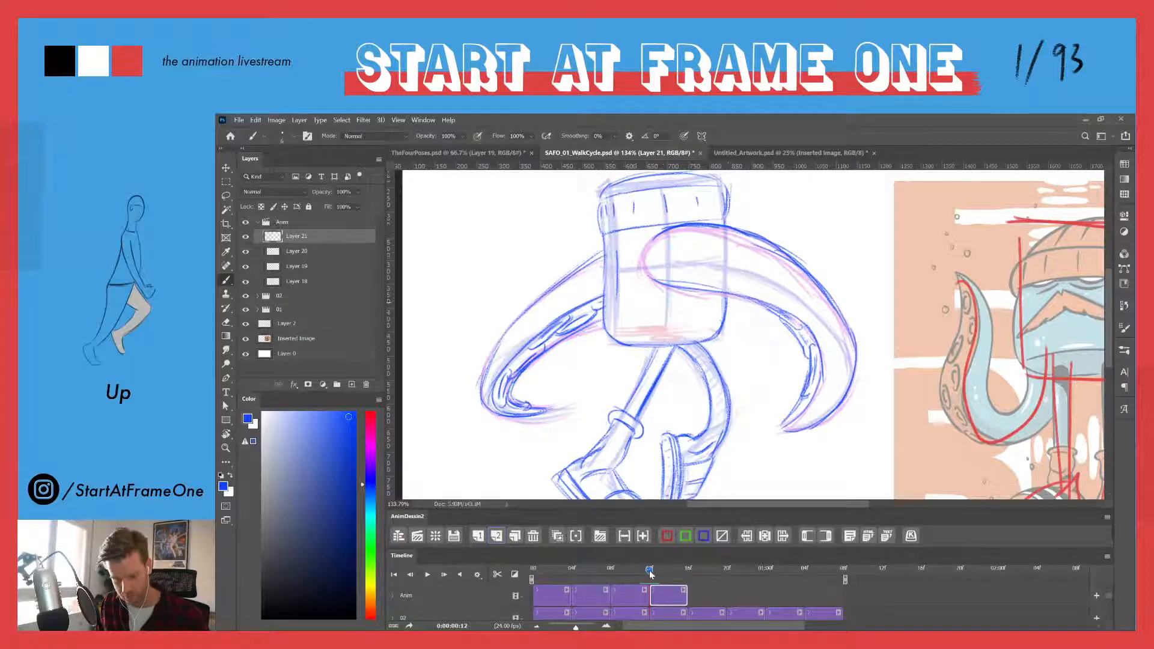
- Play back the walk cycle from the first frame, and return to a close view of the up pose
left_click_drag(649, 575, 531, 576)
key("ctrl+0")
key("space")
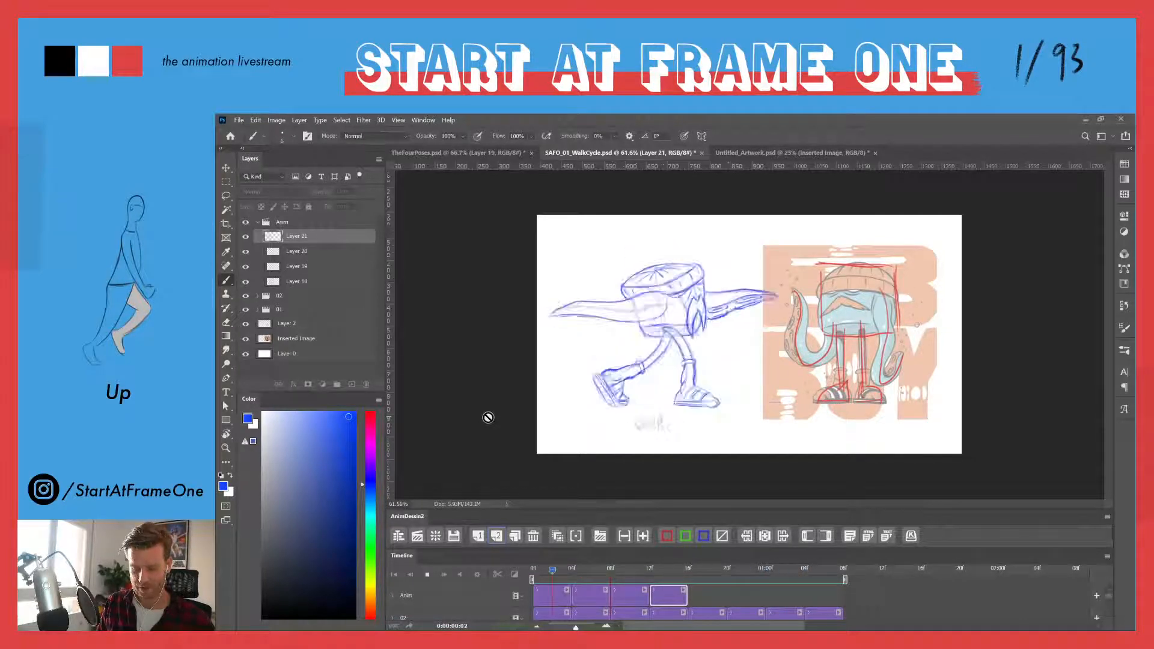
key("space")
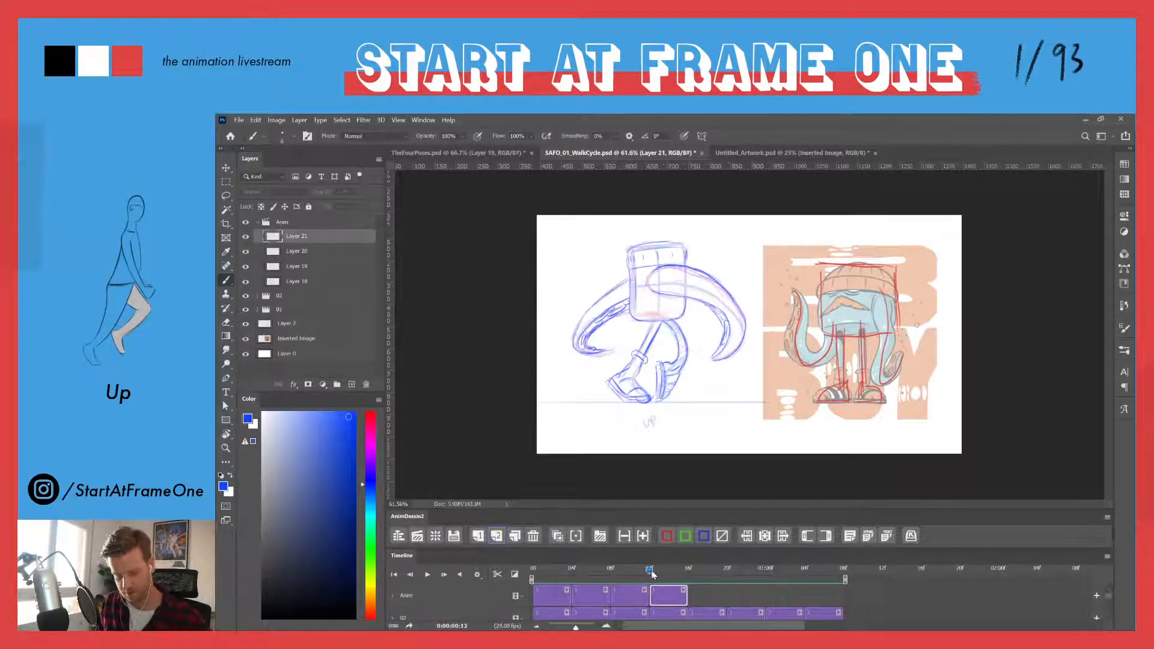
key("z")
left_click_drag(655, 260, 686, 259)
key("b")
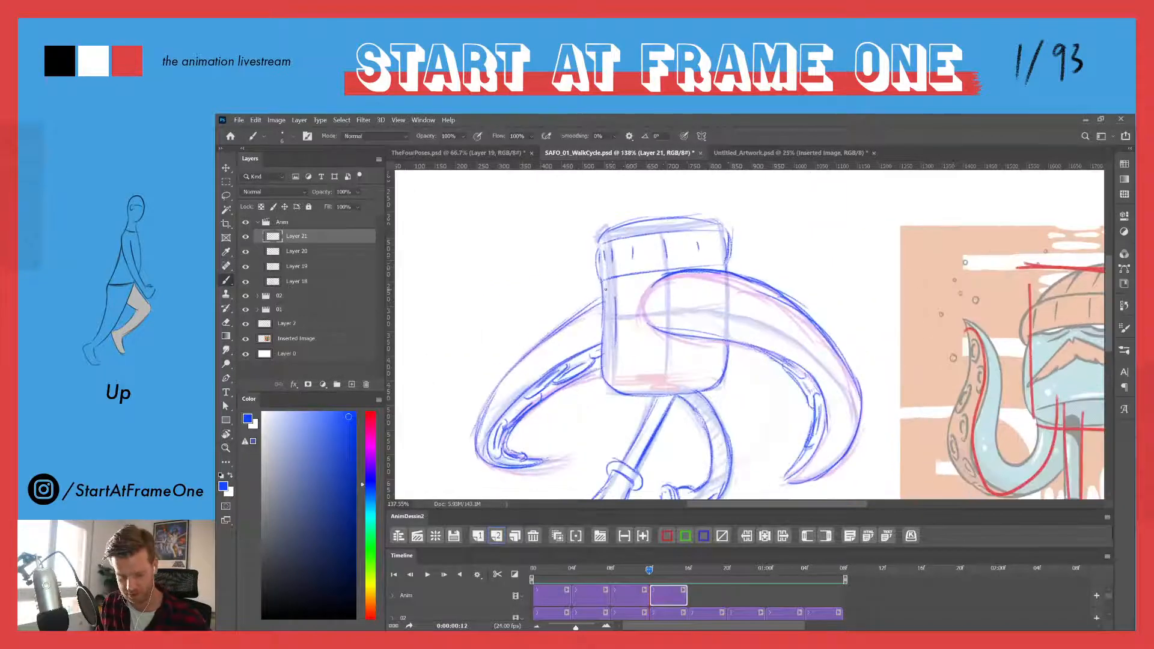
- Draw the sock cuff around the bent leg of the up pose, cleaning up the leg lines beneath it
mouse_move(649, 569)
left_mouse_down()
mouse_move(572, 561)
mouse_move(661, 553)
left_mouse_up()
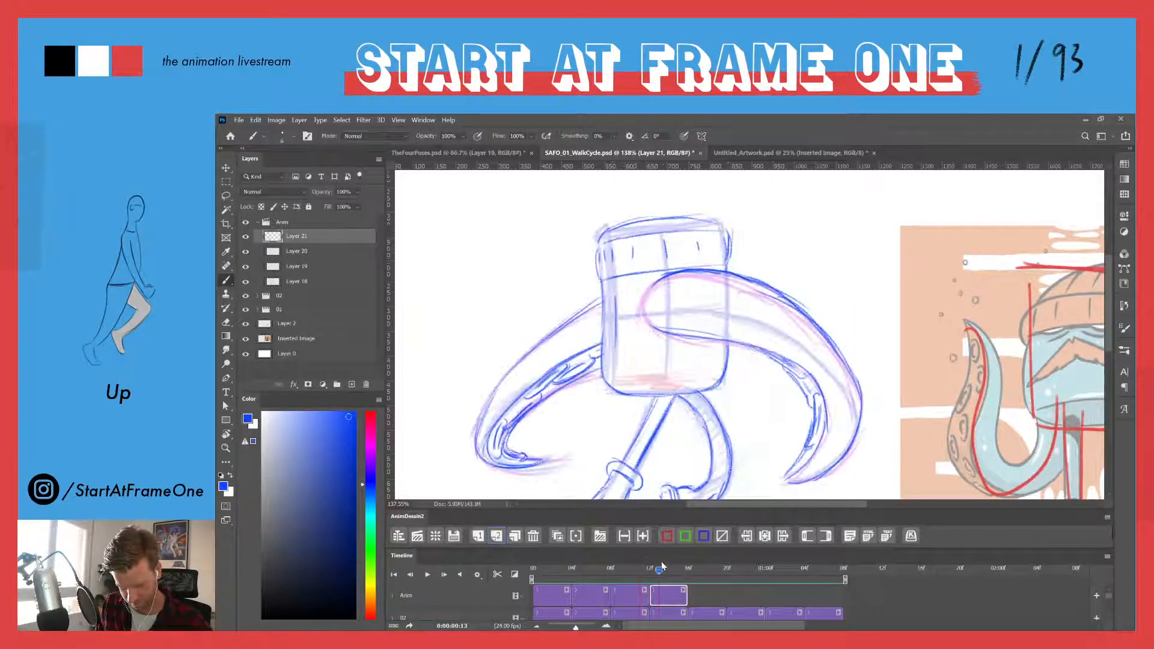
left_click_drag(567, 297, 545, 231)
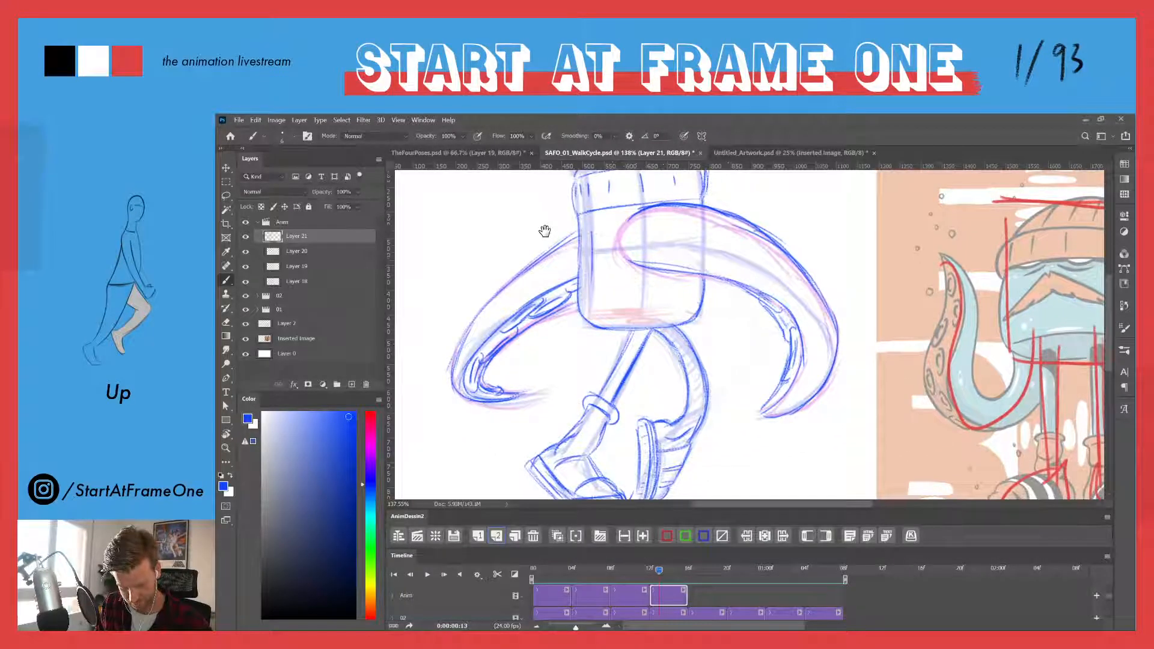
mouse_move(657, 574)
left_mouse_down()
mouse_move(638, 572)
mouse_move(649, 572)
left_mouse_up()
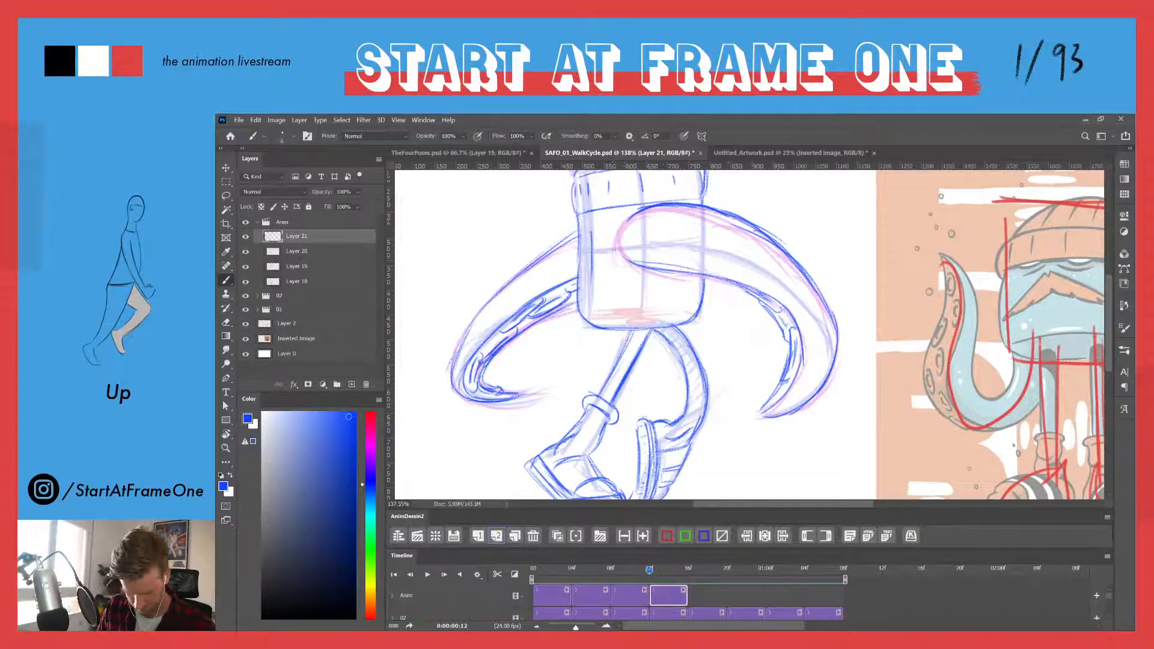
mouse_move(705, 368)
left_mouse_down()
mouse_move(710, 383)
mouse_move(697, 388)
mouse_move(711, 383)
mouse_move(676, 386)
left_mouse_up()
key("e")
key("b")
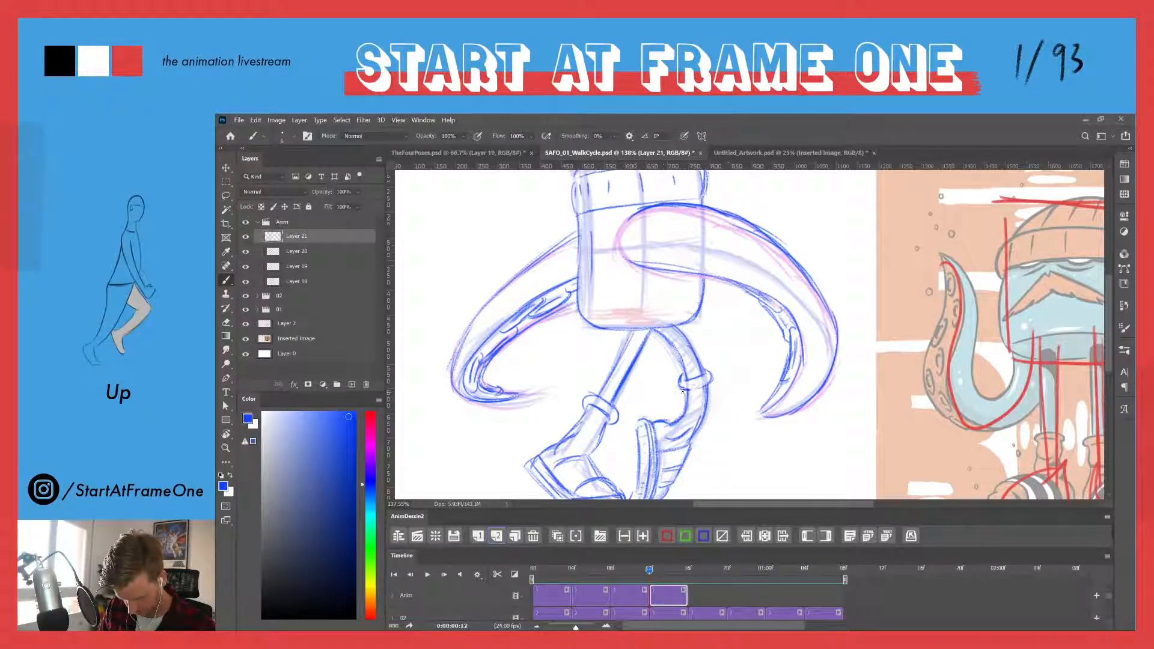
mouse_move(683, 392)
left_mouse_down()
mouse_move(668, 425)
mouse_move(703, 419)
left_mouse_up()
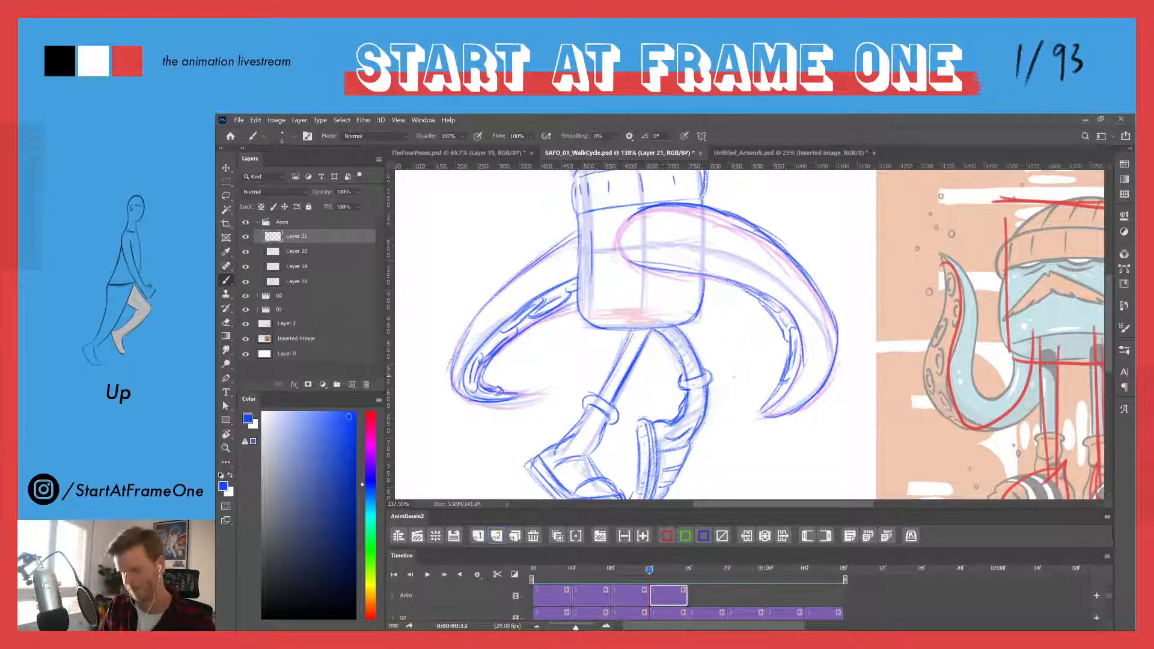
scroll(559, 354, "down", 3)
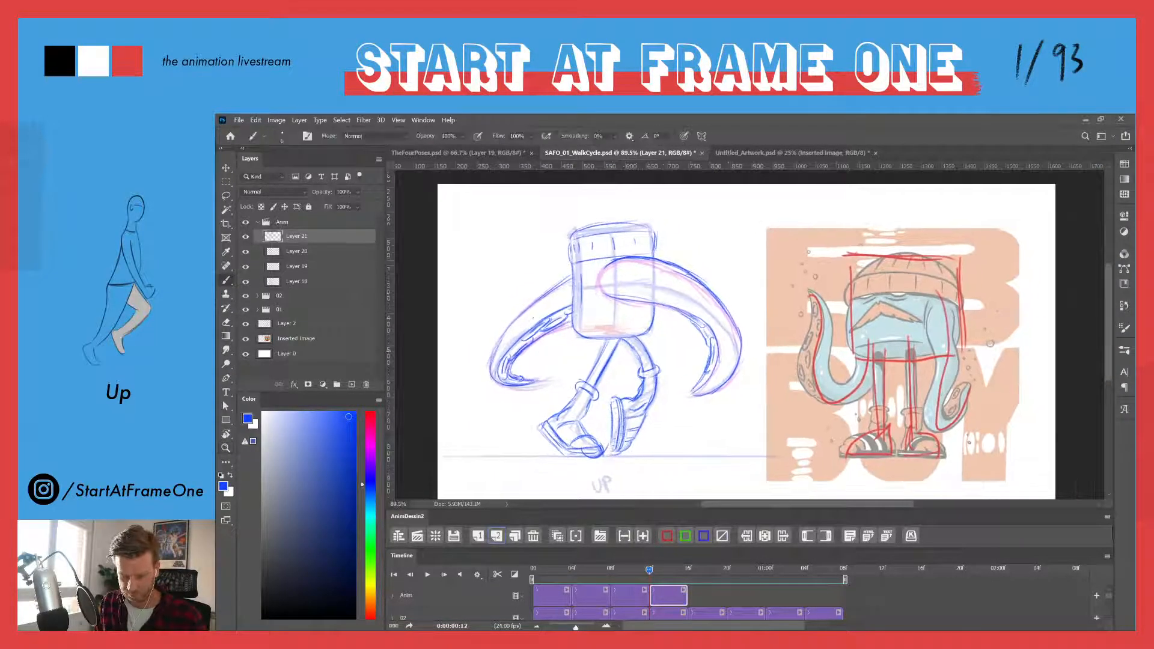
left_click_drag(649, 571, 650, 572)
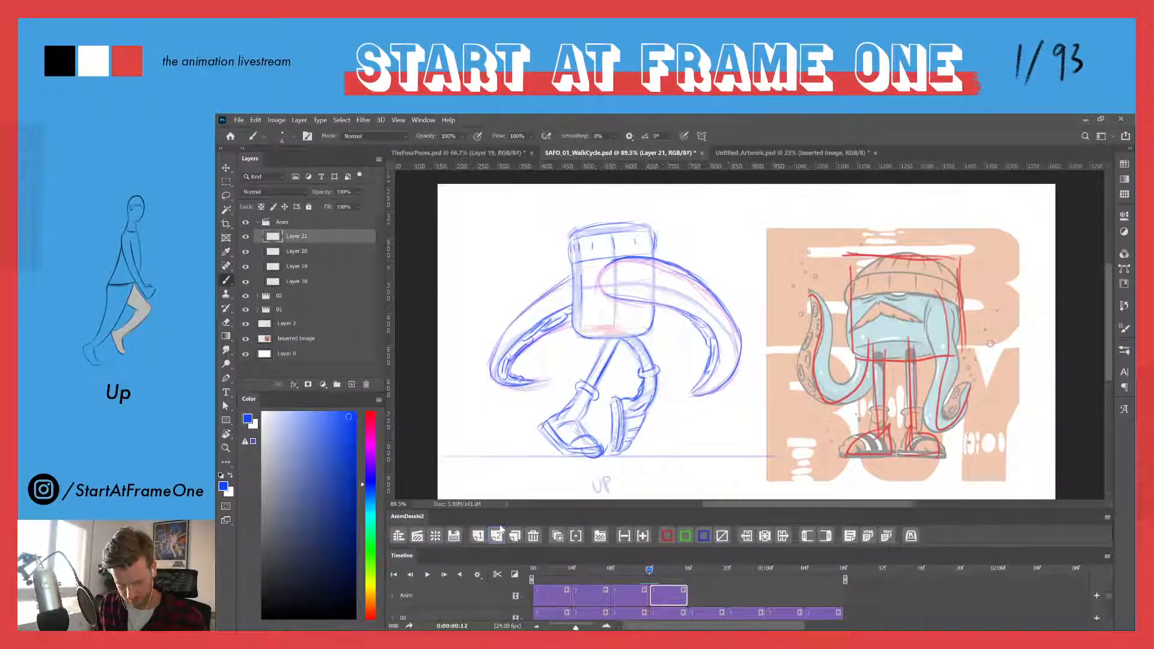
- Add a new drawing frame over the second rough contact pose and sketch the beanie's tilted brim with its rib lines
left_click(496, 535)
left_click(688, 568)
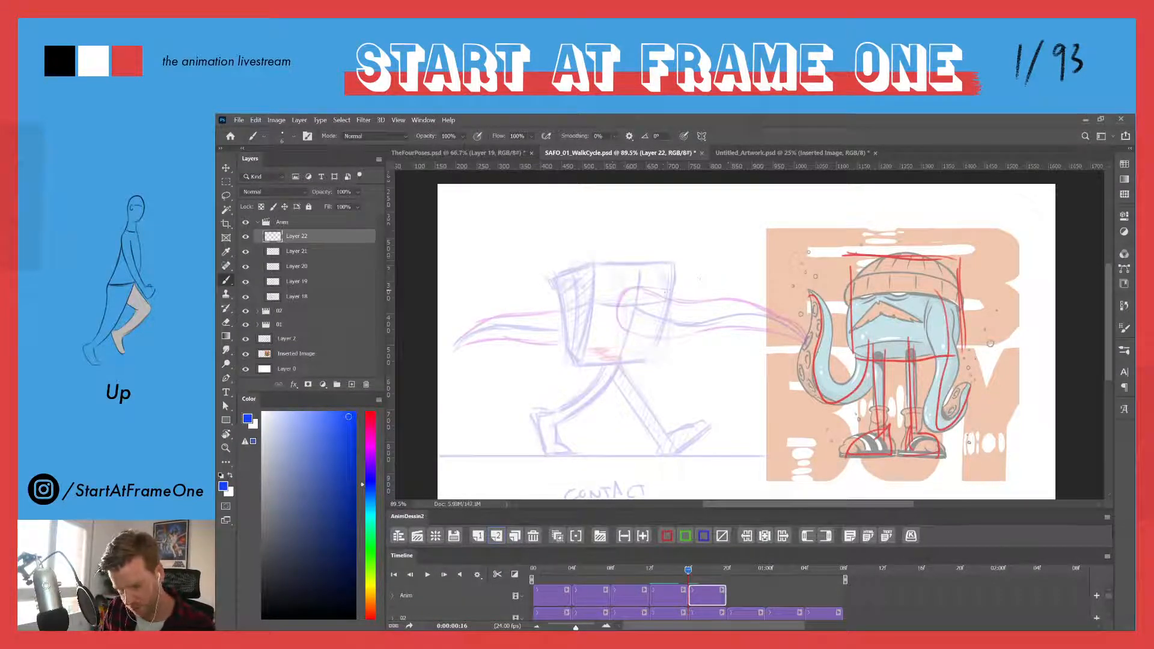
left_click_drag(671, 288, 563, 301)
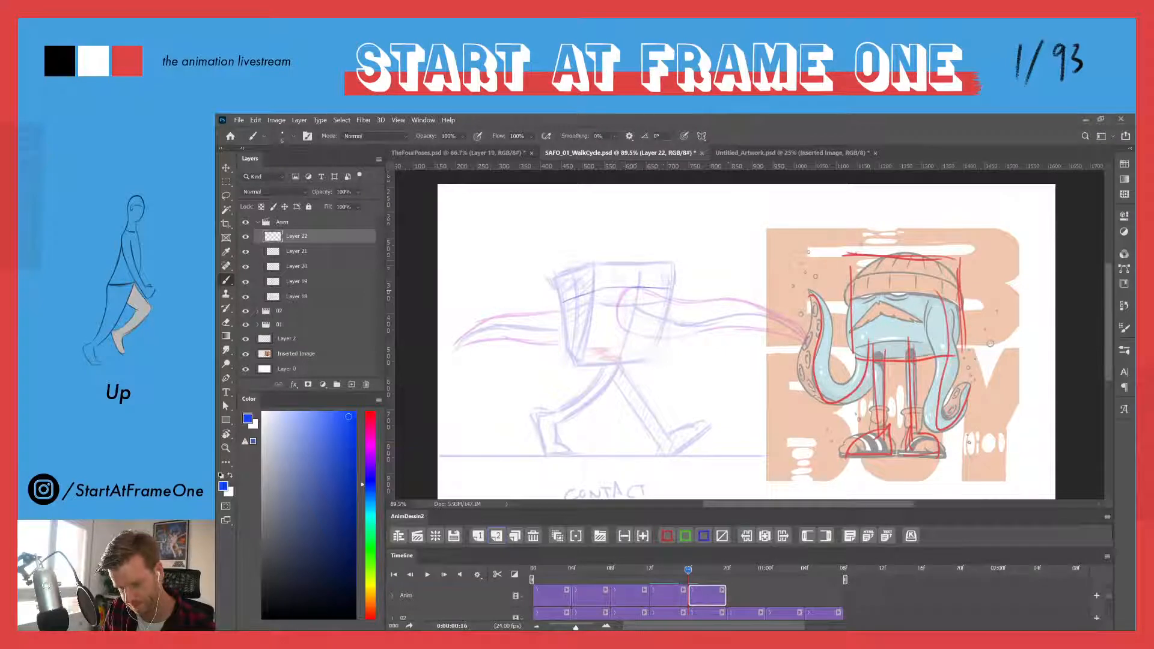
mouse_move(673, 266)
left_mouse_down()
mouse_move(671, 292)
mouse_move(579, 268)
mouse_move(559, 281)
mouse_move(555, 303)
left_mouse_up()
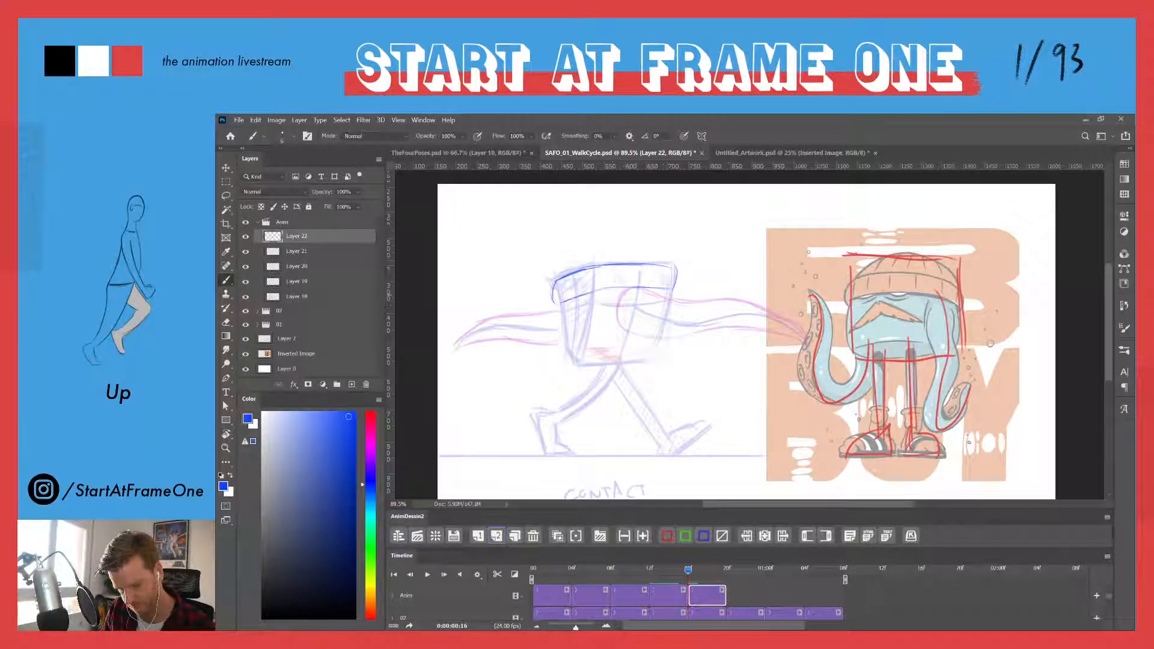
left_click_drag(665, 289, 607, 288)
mouse_move(672, 265)
left_mouse_down()
mouse_move(596, 258)
mouse_move(555, 278)
left_mouse_up()
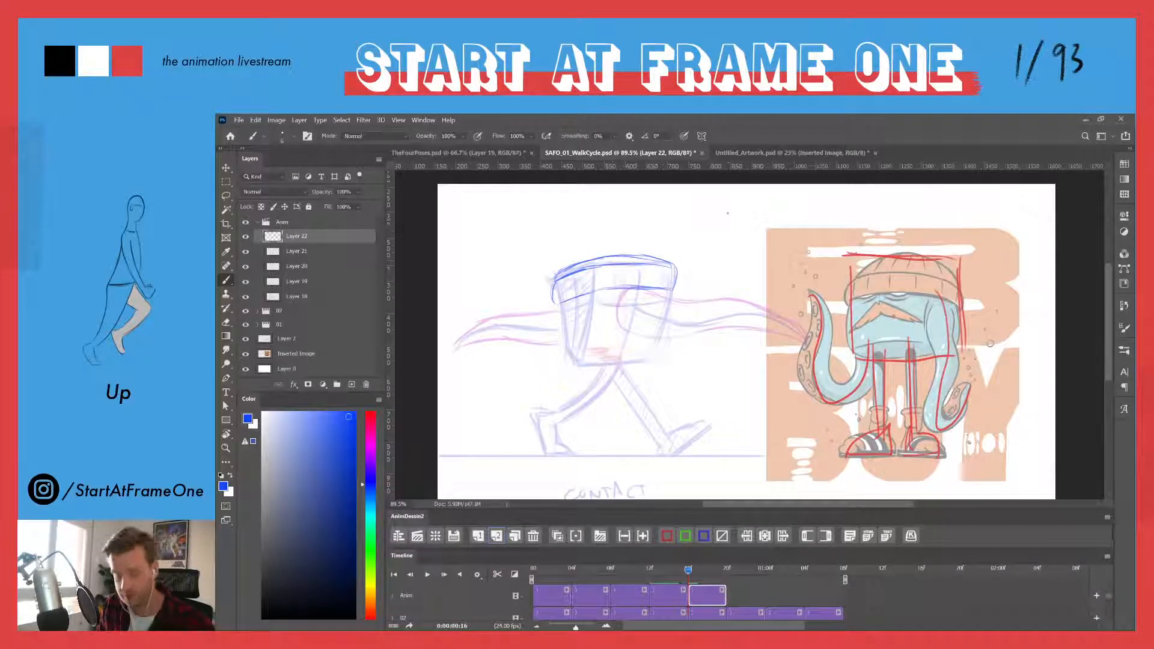
left_click_drag(640, 267, 640, 281)
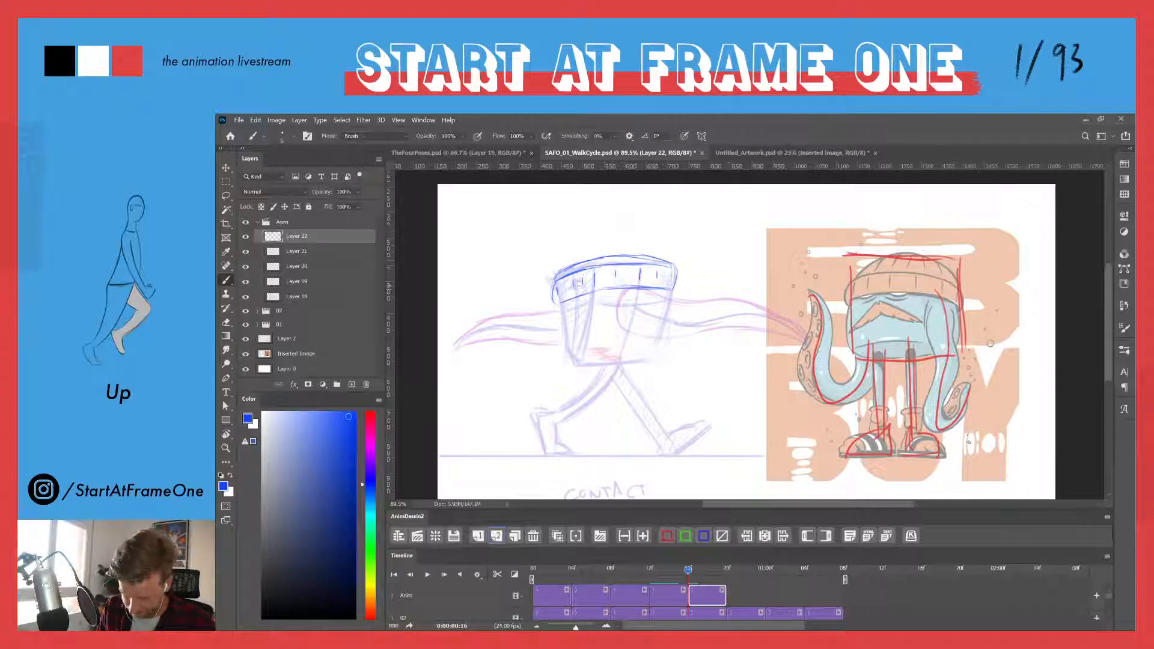
key("b")
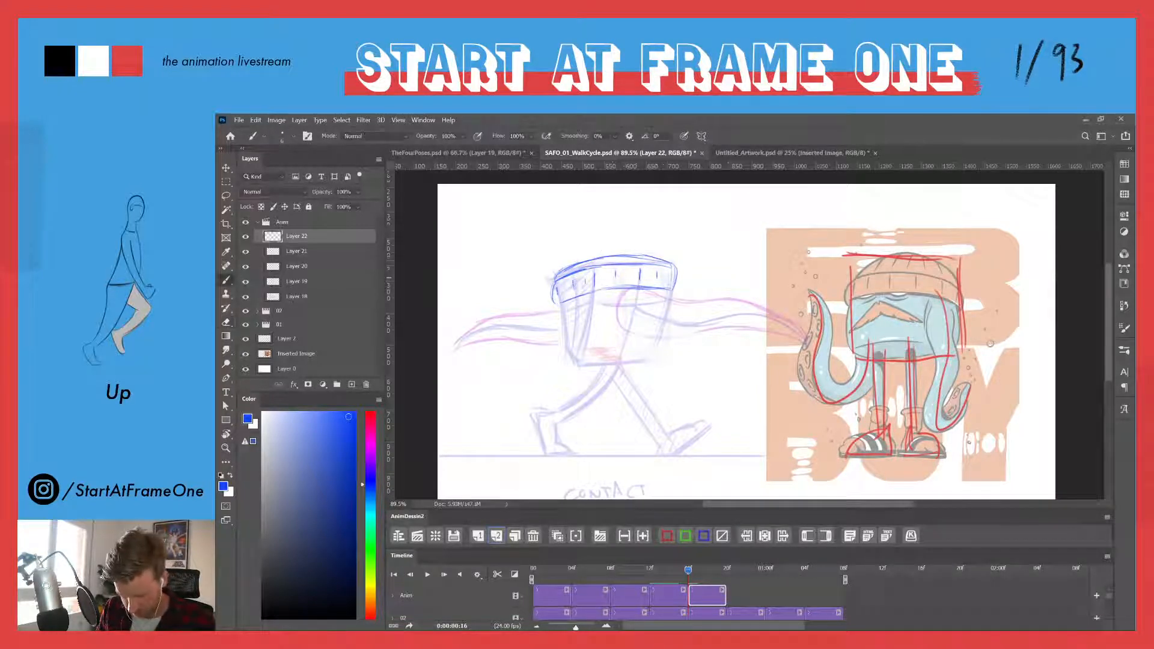
- Outline the rounded body below the beanie and trace both outstretched tentacle arms to their pointed tips
mouse_move(554, 290)
left_mouse_down()
mouse_move(576, 362)
mouse_move(620, 365)
mouse_move(655, 345)
mouse_move(651, 356)
left_mouse_up()
left_click_drag(591, 314, 585, 342)
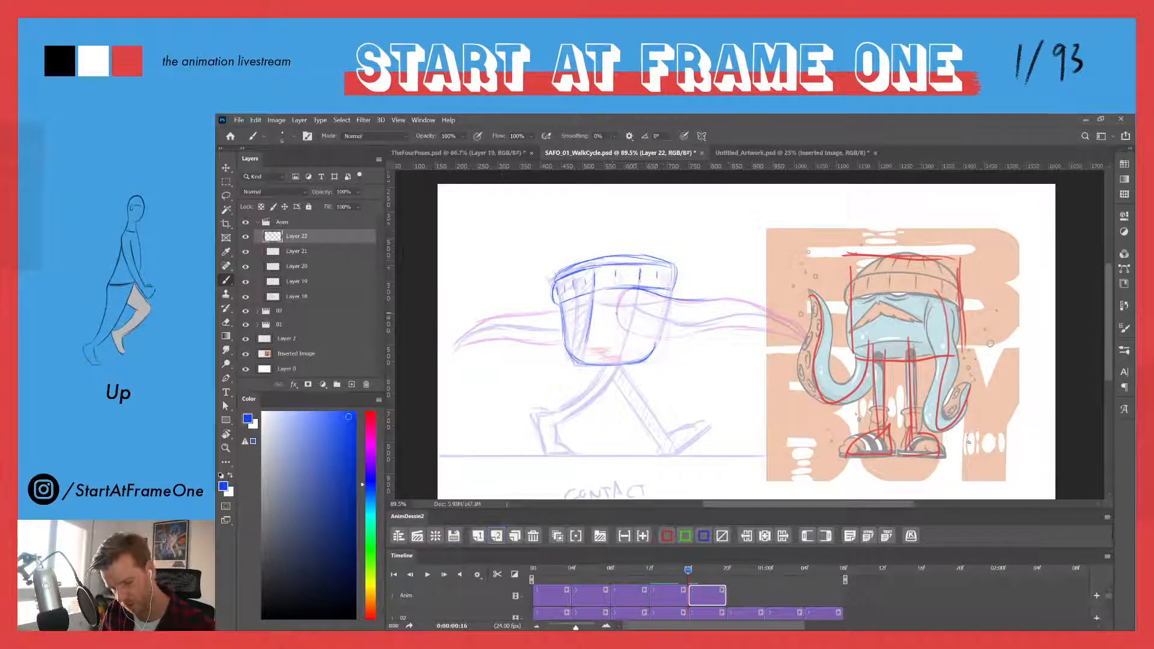
mouse_move(630, 312)
left_mouse_down()
mouse_move(664, 339)
mouse_move(769, 332)
left_mouse_up()
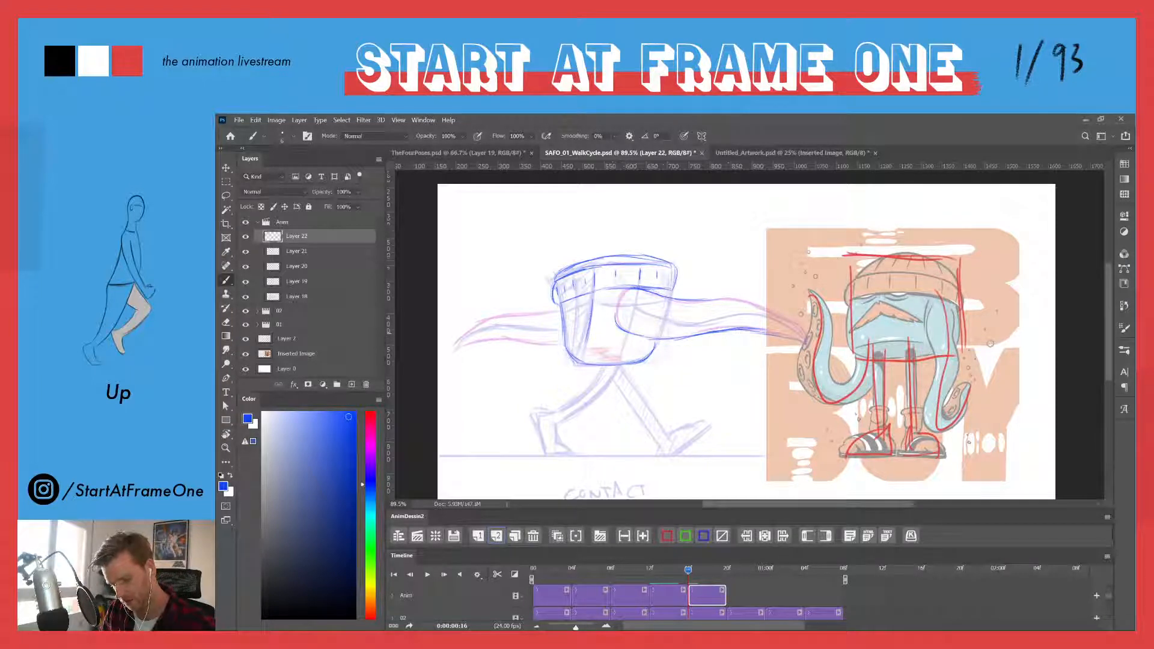
mouse_move(707, 300)
left_mouse_down()
mouse_move(749, 302)
mouse_move(806, 340)
left_mouse_up()
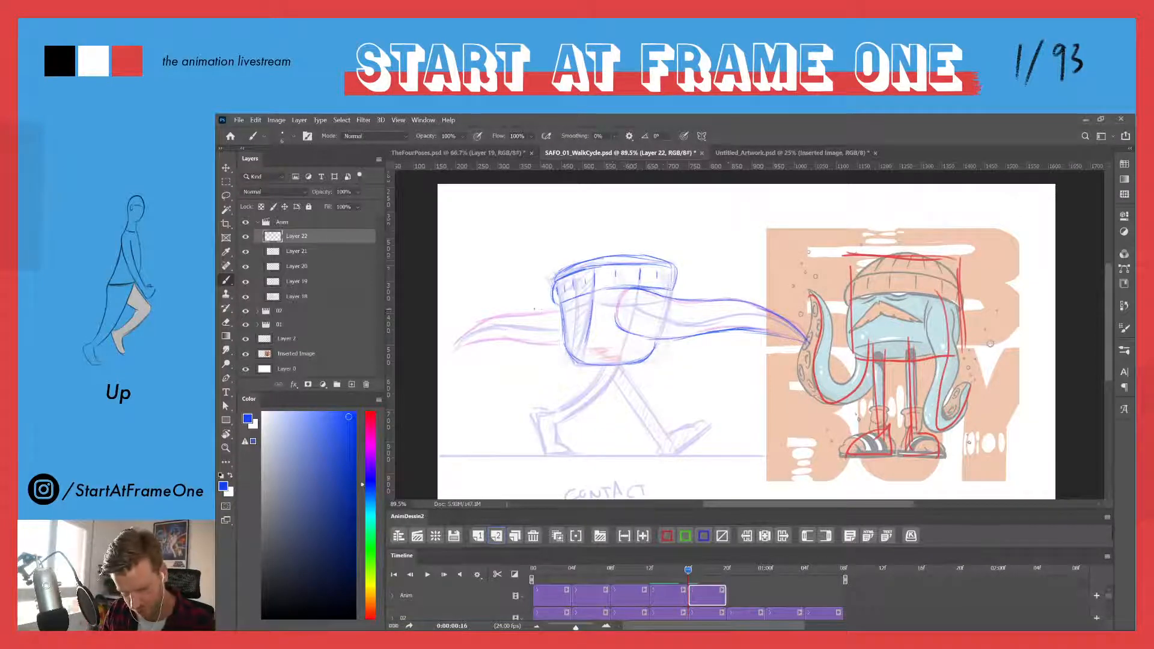
mouse_move(557, 310)
left_mouse_down()
mouse_move(500, 315)
mouse_move(458, 343)
mouse_move(515, 338)
mouse_move(453, 353)
left_mouse_up()
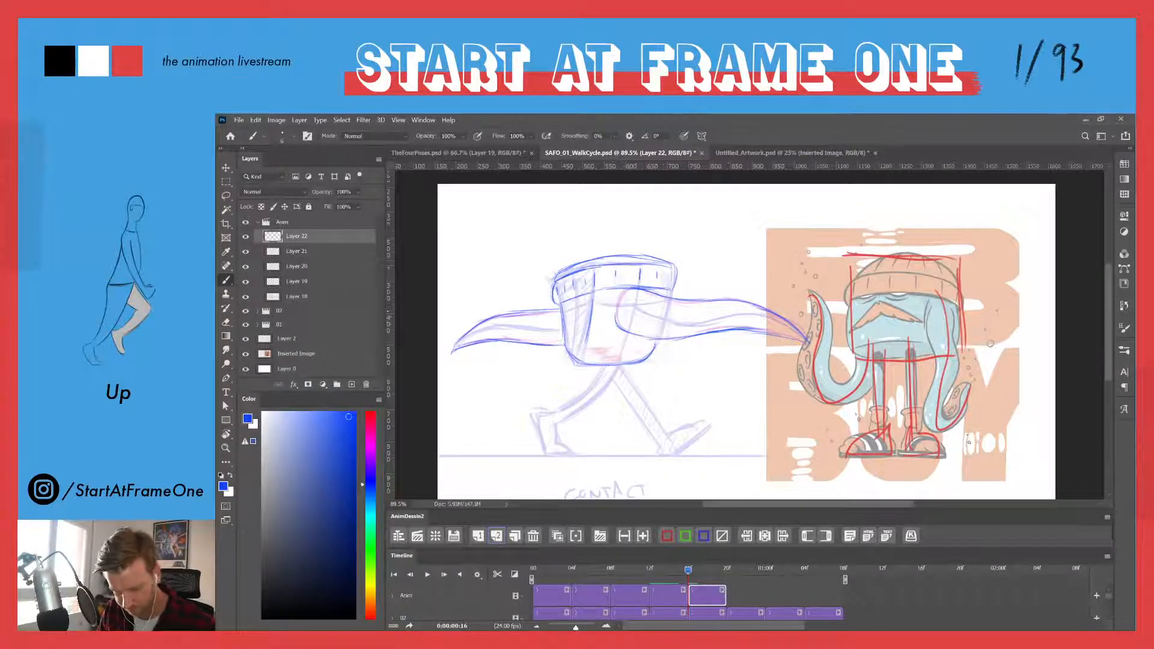
- Add suckers along the undersides of the contact pose's tentacle arms, and compare with the neighbouring frame
left_click_drag(762, 340, 802, 344)
left_click_drag(711, 335, 780, 340)
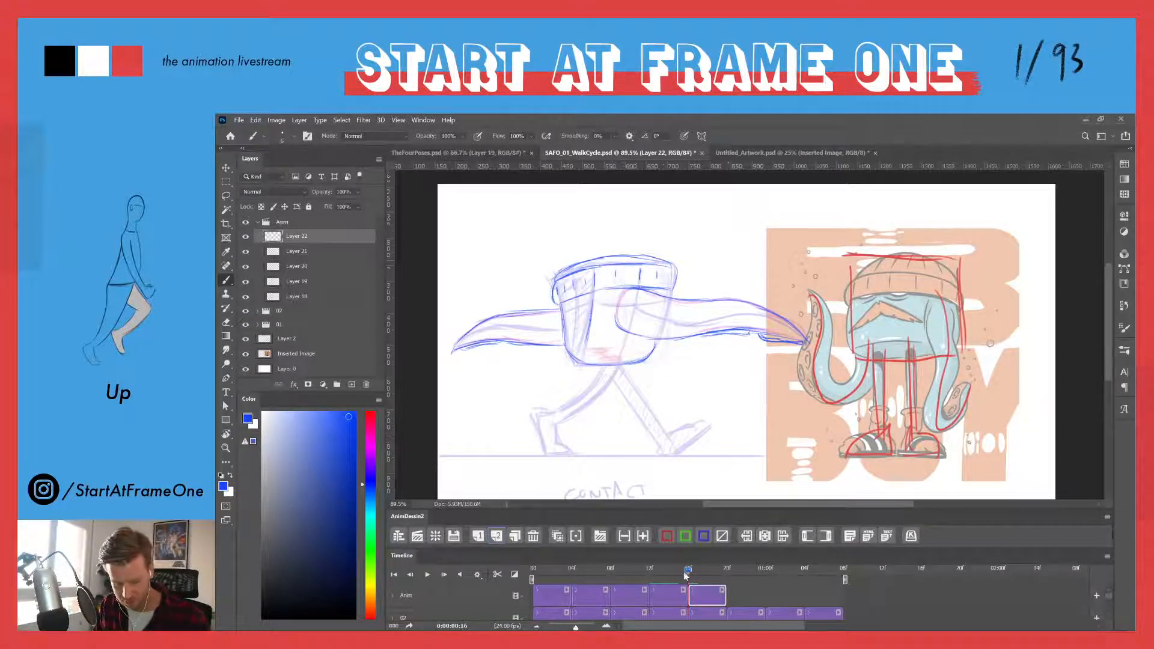
left_click_drag(686, 571, 688, 575)
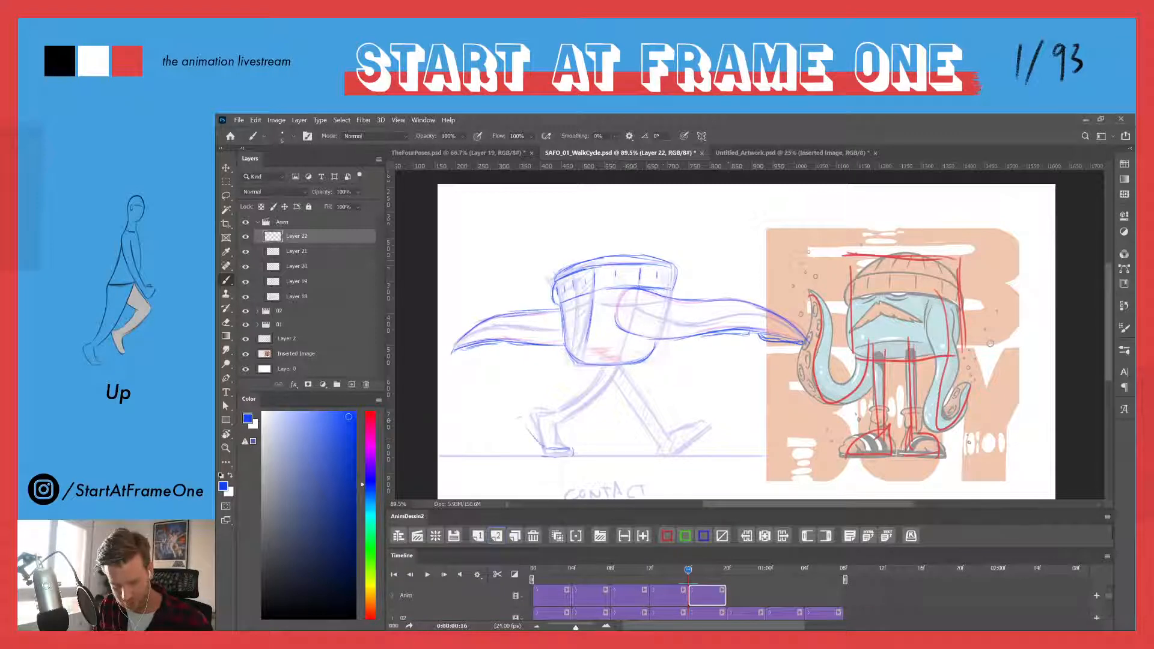
- Draw the contact pose's rear foot in its strapped sandal and connect it to the body with a curved leg
mouse_move(516, 426)
left_mouse_down()
mouse_move(537, 454)
mouse_move(538, 443)
mouse_move(575, 458)
mouse_move(554, 417)
mouse_move(528, 427)
mouse_move(539, 419)
mouse_move(555, 432)
left_mouse_up()
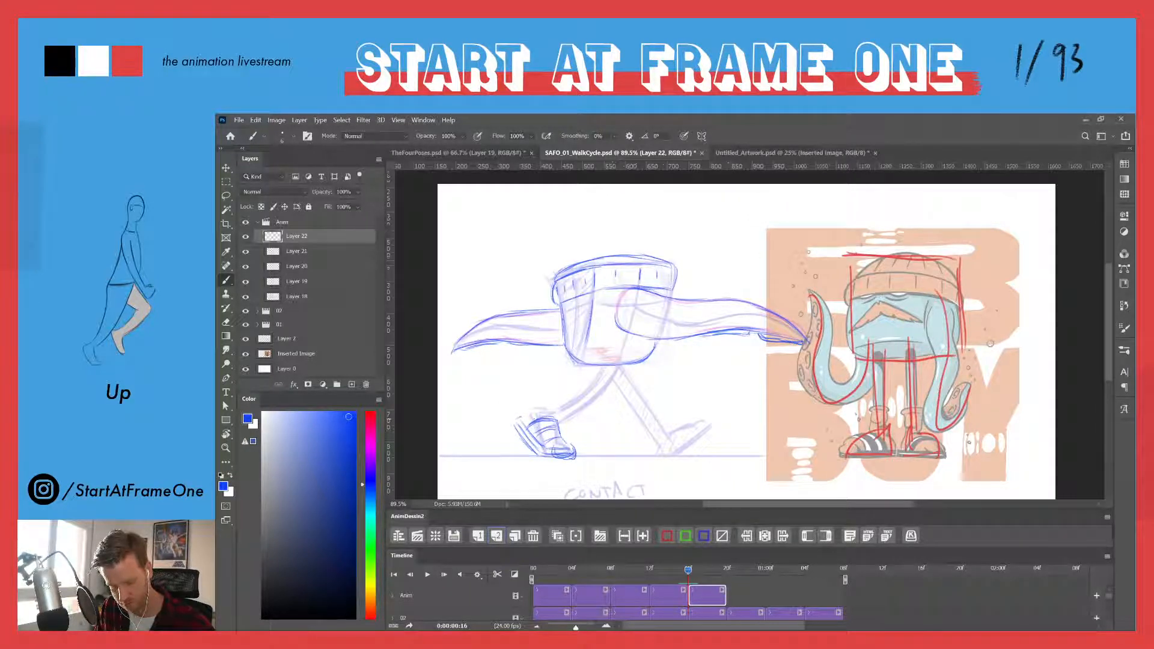
mouse_move(548, 405)
left_mouse_down()
mouse_move(528, 411)
mouse_move(557, 422)
left_mouse_up()
left_click_drag(608, 384, 586, 408)
mouse_move(609, 384)
left_mouse_down()
mouse_move(578, 411)
mouse_move(599, 379)
mouse_move(524, 419)
mouse_move(546, 410)
left_mouse_up()
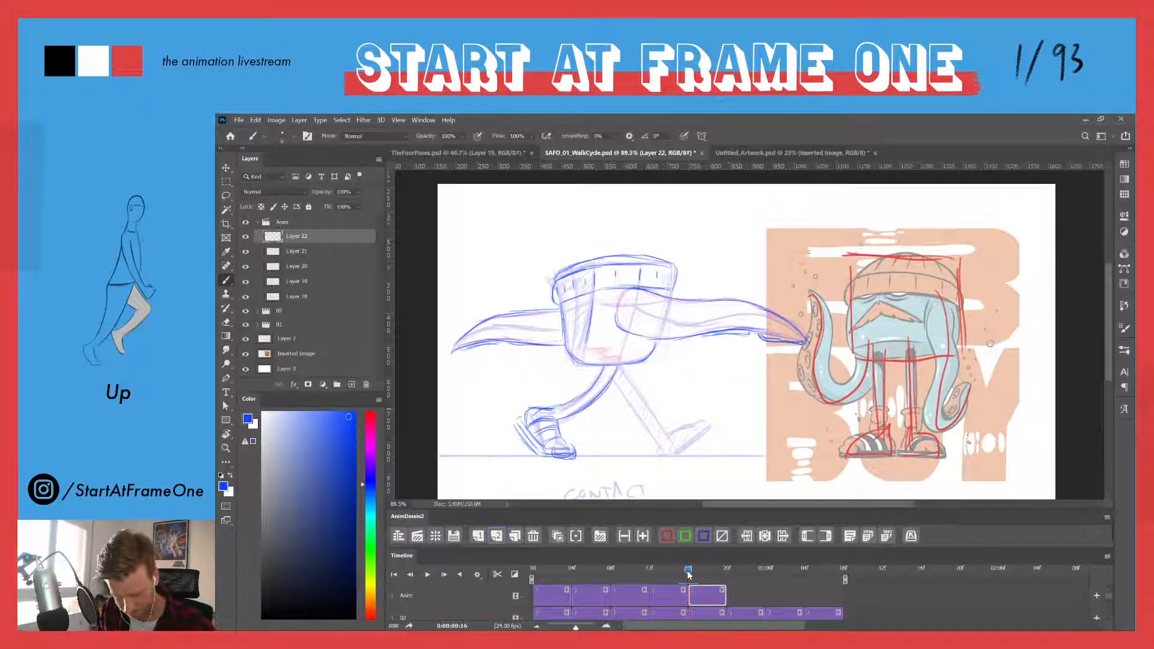
left_click_drag(687, 571, 688, 571)
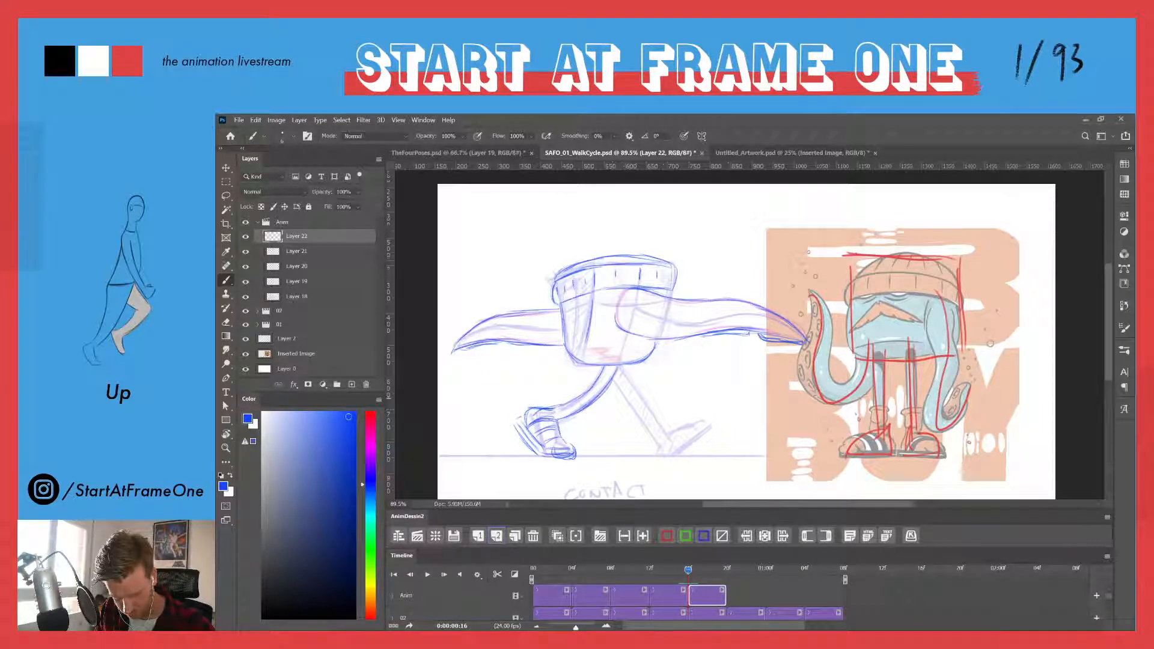
- Add the sock cuff around the rear leg and refine the sock, heel and sandal sole, erasing stray lines
left_click_drag(571, 394, 587, 408)
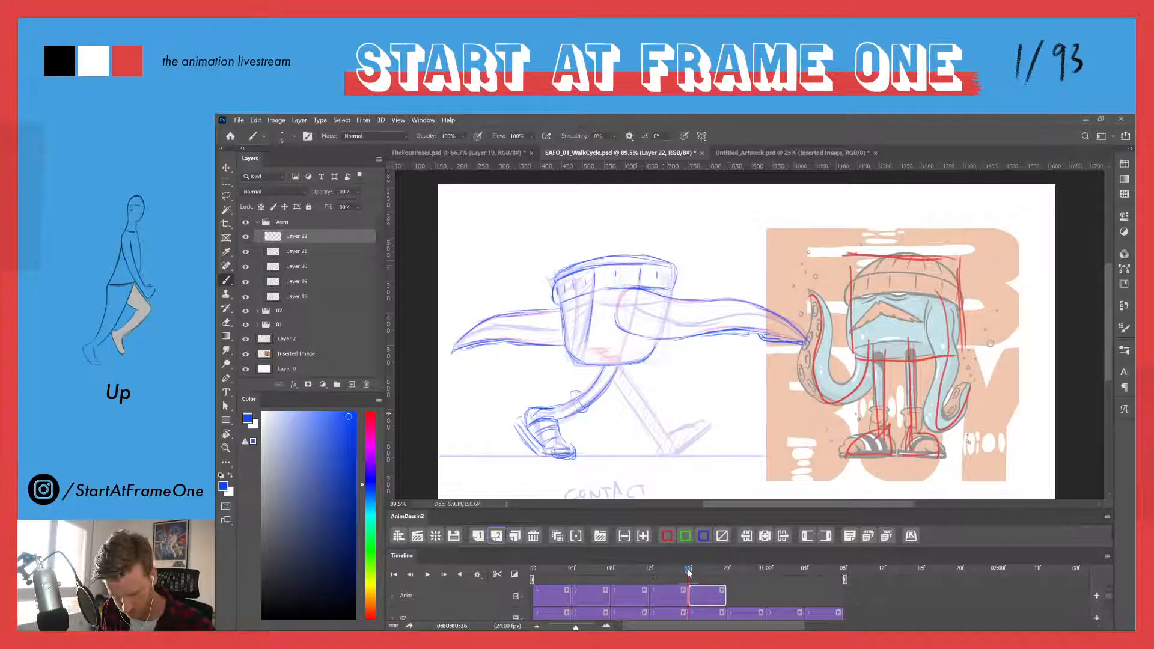
mouse_move(689, 570)
left_mouse_down()
mouse_move(553, 575)
mouse_move(698, 575)
mouse_move(554, 571)
mouse_move(690, 551)
left_mouse_up()
key("ctrl+space")
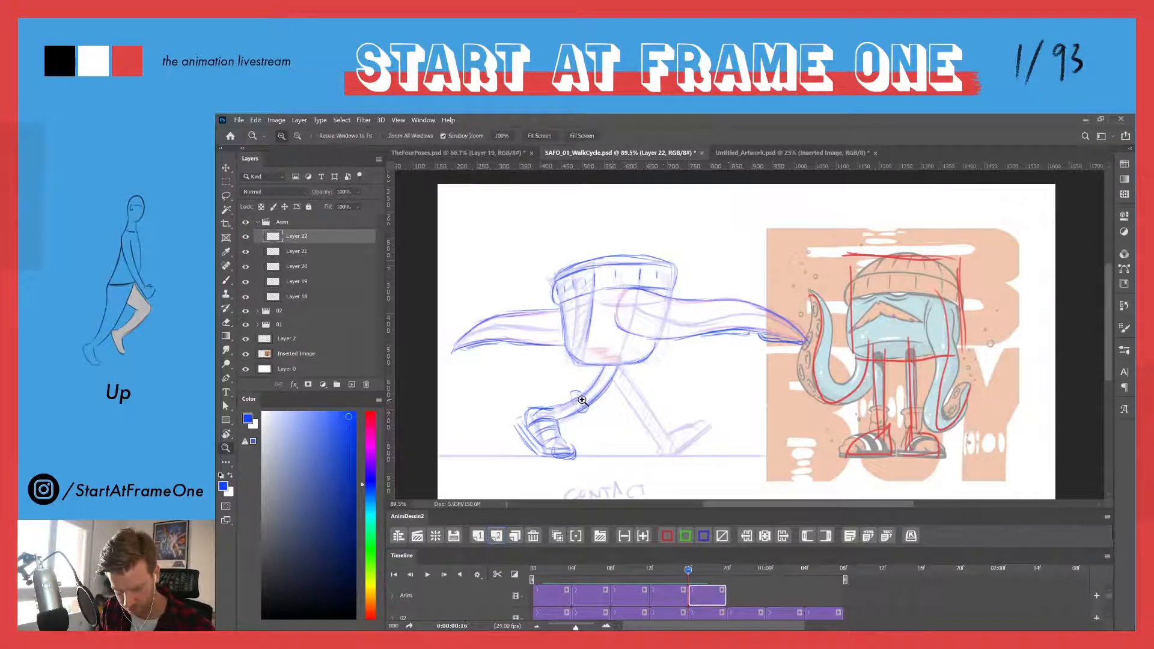
mouse_move(579, 403)
left_mouse_down()
mouse_move(608, 404)
mouse_move(571, 414)
mouse_move(574, 424)
left_mouse_up()
key("e")
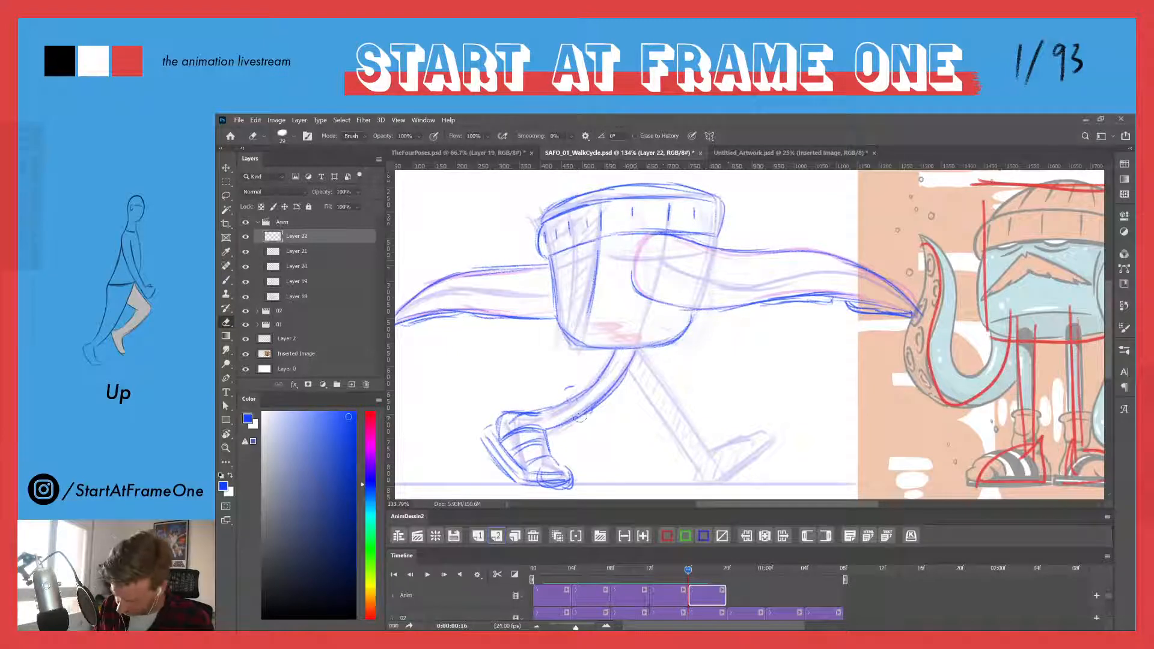
key("b")
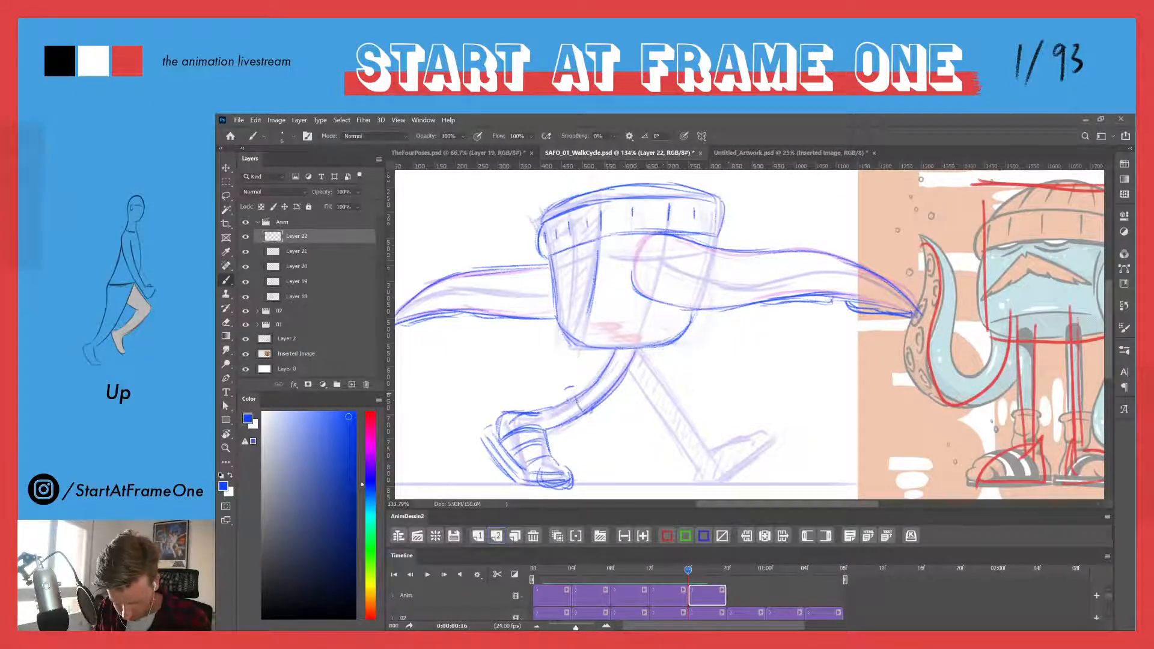
mouse_move(568, 389)
left_mouse_down()
mouse_move(583, 383)
mouse_move(566, 397)
left_mouse_up()
mouse_move(568, 388)
left_mouse_down()
mouse_move(591, 421)
mouse_move(535, 431)
mouse_move(550, 432)
mouse_move(531, 408)
mouse_move(495, 422)
left_mouse_up()
mouse_move(498, 419)
left_mouse_down()
mouse_move(495, 438)
mouse_move(477, 430)
mouse_move(488, 423)
mouse_move(488, 450)
mouse_move(478, 437)
mouse_move(498, 460)
mouse_move(563, 476)
left_mouse_up()
key("e")
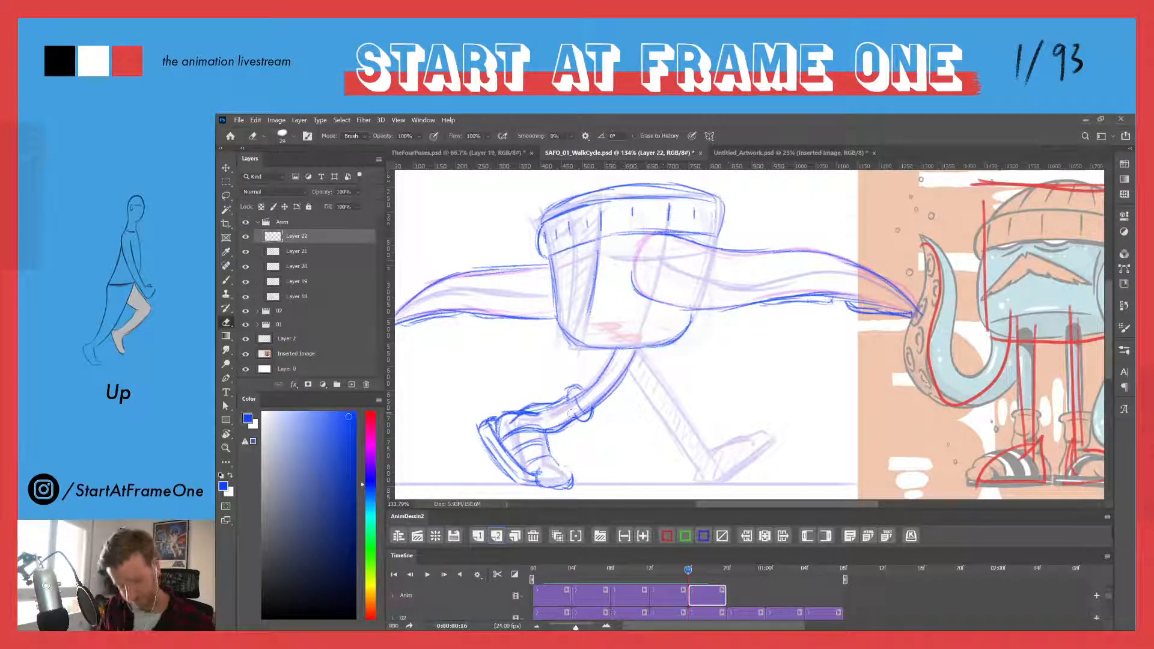
key("b")
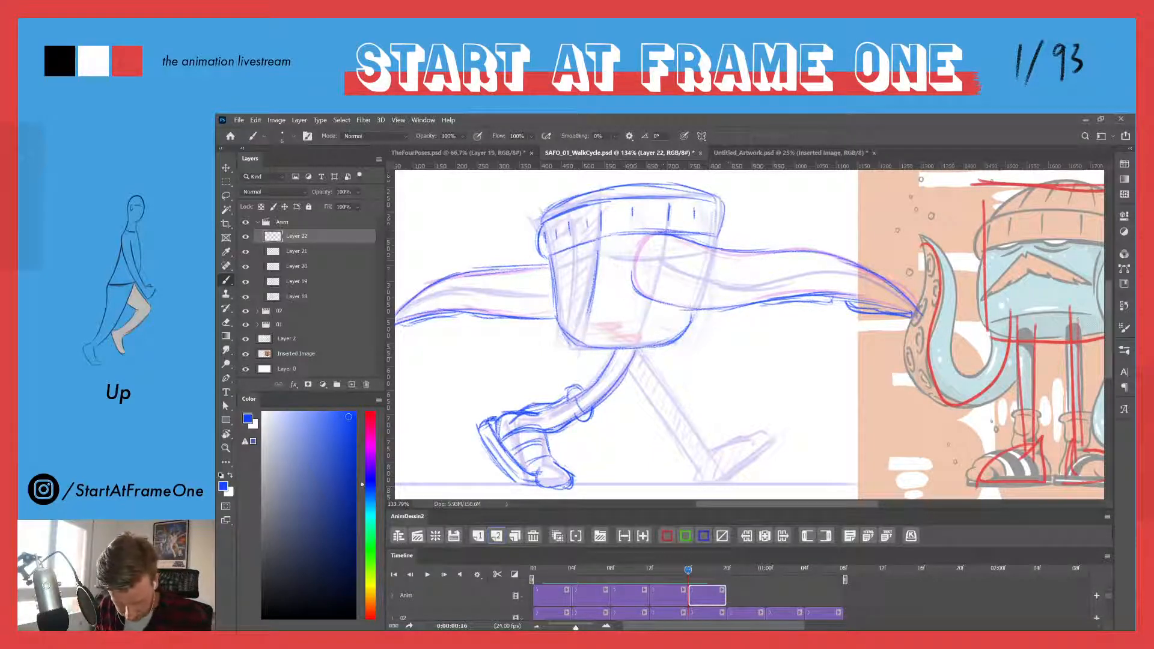
- Draw the straight front leg from the body down to the heel, with a sock cuff above the ankle
left_click_drag(636, 351, 703, 442)
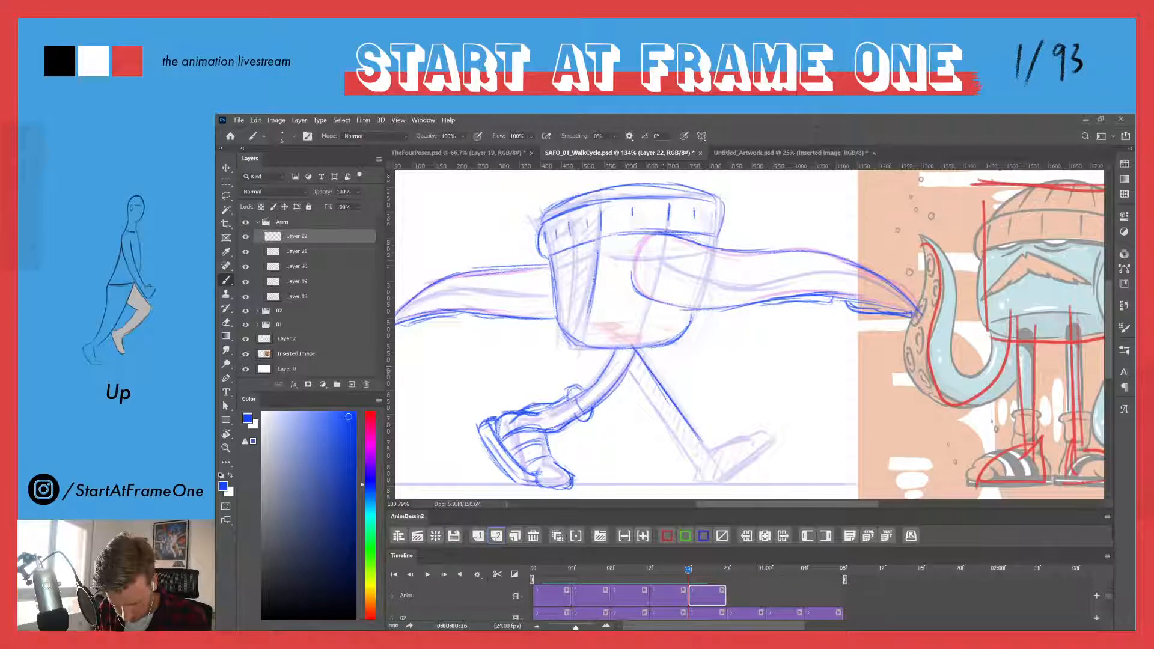
mouse_move(638, 384)
left_mouse_down()
mouse_move(699, 478)
mouse_move(703, 466)
left_mouse_up()
mouse_move(688, 578)
left_mouse_down()
mouse_move(678, 573)
mouse_move(688, 573)
left_mouse_up()
mouse_move(663, 418)
left_mouse_down()
mouse_move(679, 405)
mouse_move(669, 425)
mouse_move(715, 446)
mouse_move(707, 441)
mouse_move(727, 468)
mouse_move(730, 437)
mouse_move(758, 431)
left_mouse_up()
- Draw the front foot's raised toes and the sandal with its sole and strap lines
mouse_move(706, 443)
left_mouse_down()
mouse_move(764, 432)
mouse_move(762, 414)
mouse_move(751, 416)
mouse_move(775, 430)
left_mouse_up()
mouse_move(749, 421)
left_mouse_down()
mouse_move(772, 421)
mouse_move(763, 415)
mouse_move(776, 429)
mouse_move(718, 493)
mouse_move(785, 440)
left_mouse_up()
mouse_move(786, 434)
left_mouse_down()
mouse_move(716, 490)
mouse_move(695, 491)
mouse_move(727, 489)
mouse_move(737, 474)
mouse_move(709, 491)
left_mouse_up()
left_click_drag(684, 572, 688, 571)
left_click_drag(745, 441, 736, 461)
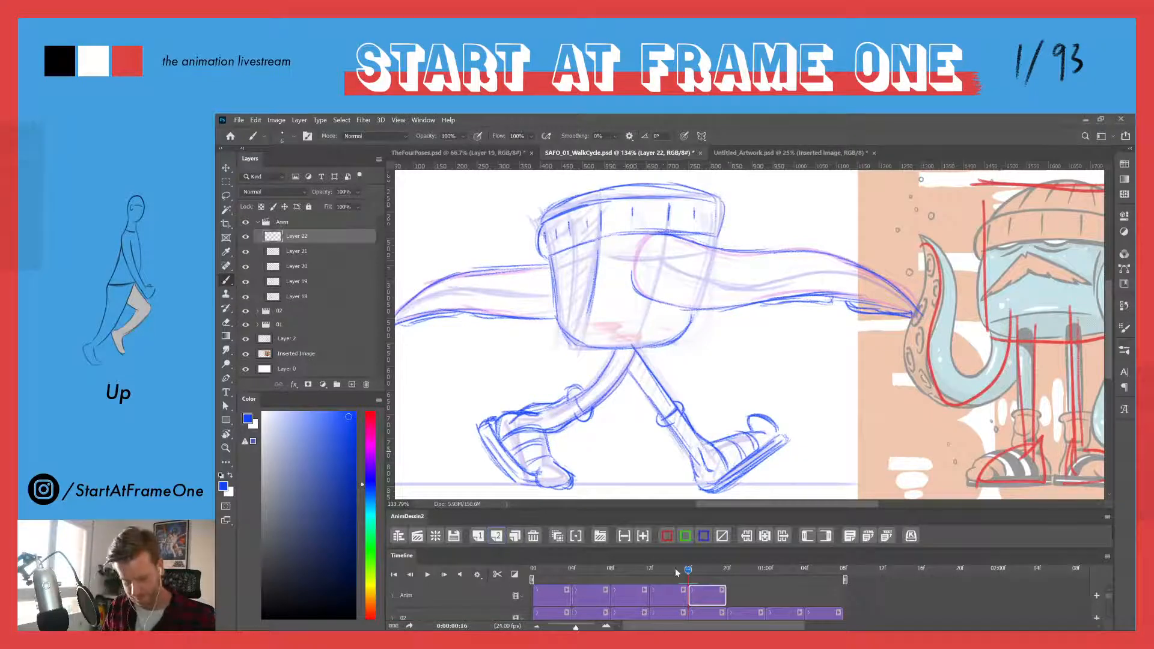
- Add a new drawing frame after the contact pose, over the next rough pose with the lowered body
mouse_move(687, 571)
left_mouse_down()
mouse_move(531, 563)
mouse_move(716, 571)
left_mouse_up()
key("ctrl+0")
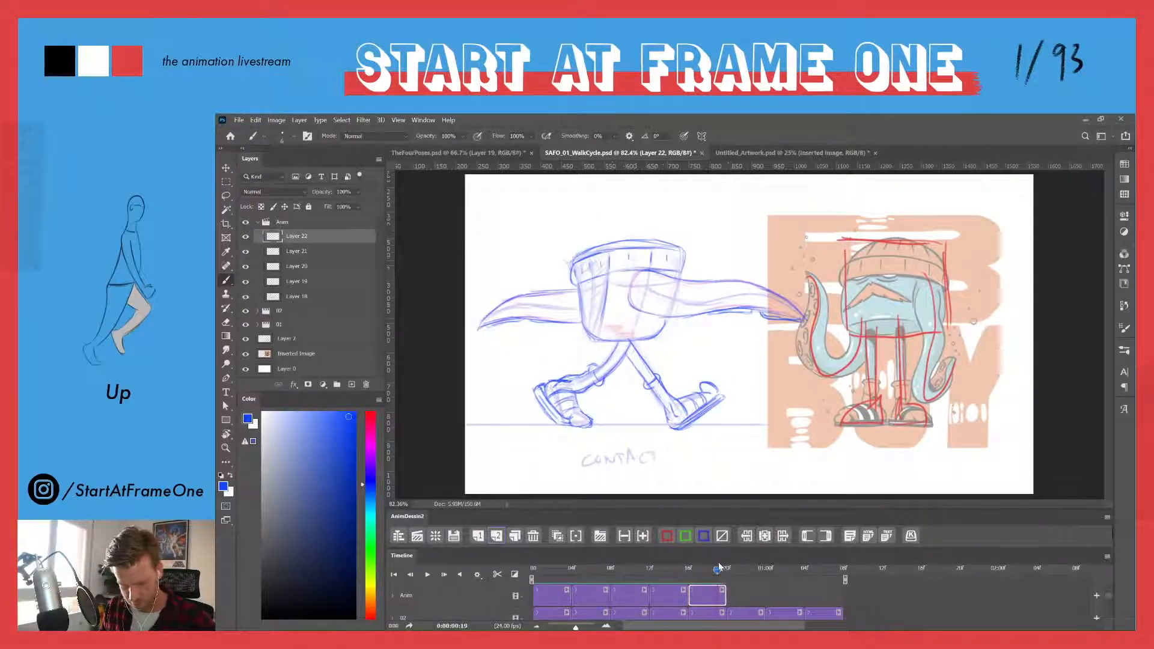
left_click(477, 534)
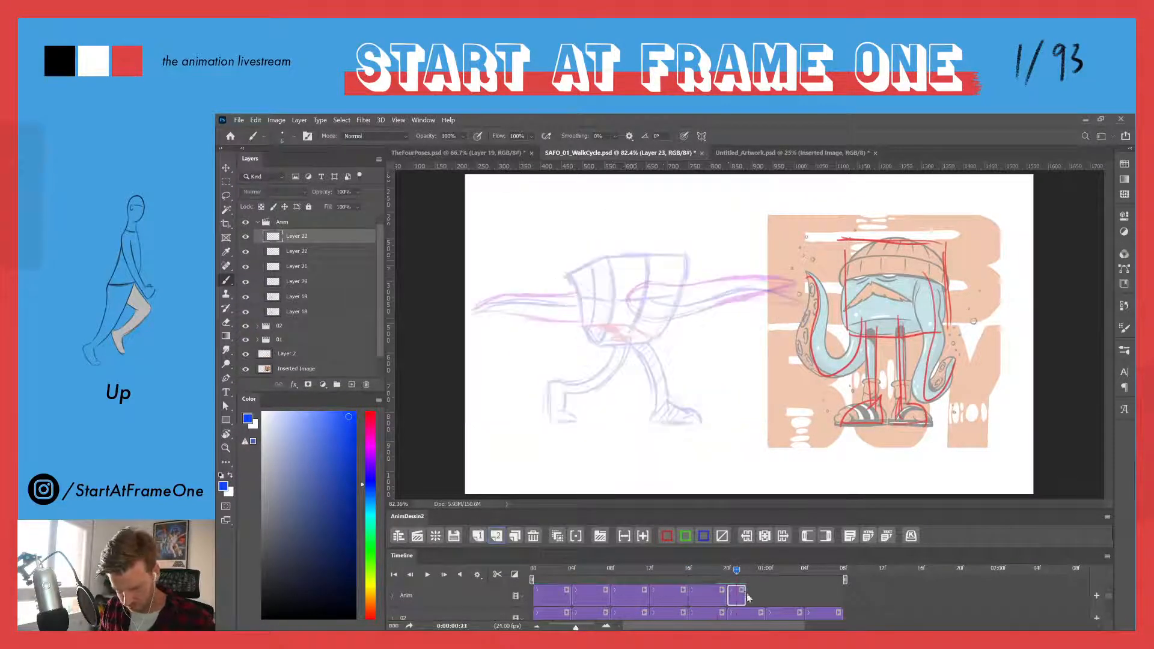
- Outline the beanie's curved brim over the rough lowered pose, closing both rounded ends
key("z")
mouse_move(591, 262)
left_mouse_down()
mouse_move(617, 257)
mouse_move(739, 304)
mouse_move(751, 295)
left_mouse_up()
key("b")
left_click_drag(642, 301, 741, 294)
mouse_move(583, 323)
left_mouse_down()
mouse_move(657, 301)
mouse_move(638, 305)
left_mouse_up()
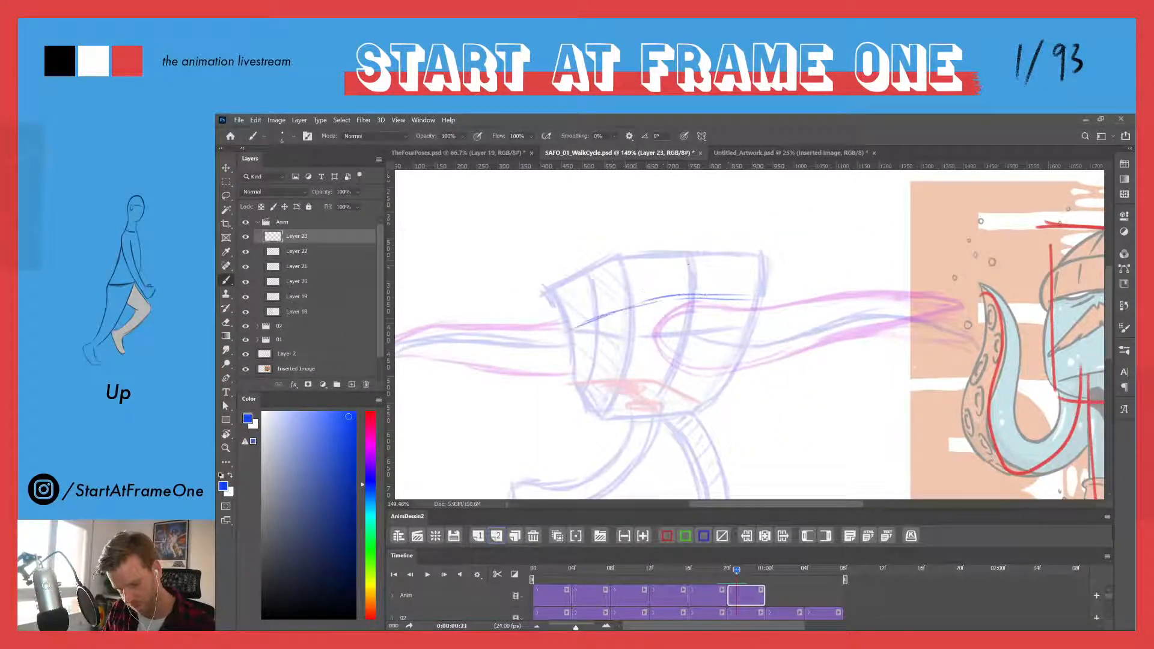
mouse_move(655, 257)
left_mouse_down()
mouse_move(747, 254)
mouse_move(701, 252)
left_mouse_up()
left_click_drag(571, 284, 642, 261)
mouse_move(549, 300)
left_mouse_down()
mouse_move(622, 266)
mouse_move(565, 332)
mouse_move(602, 315)
left_mouse_up()
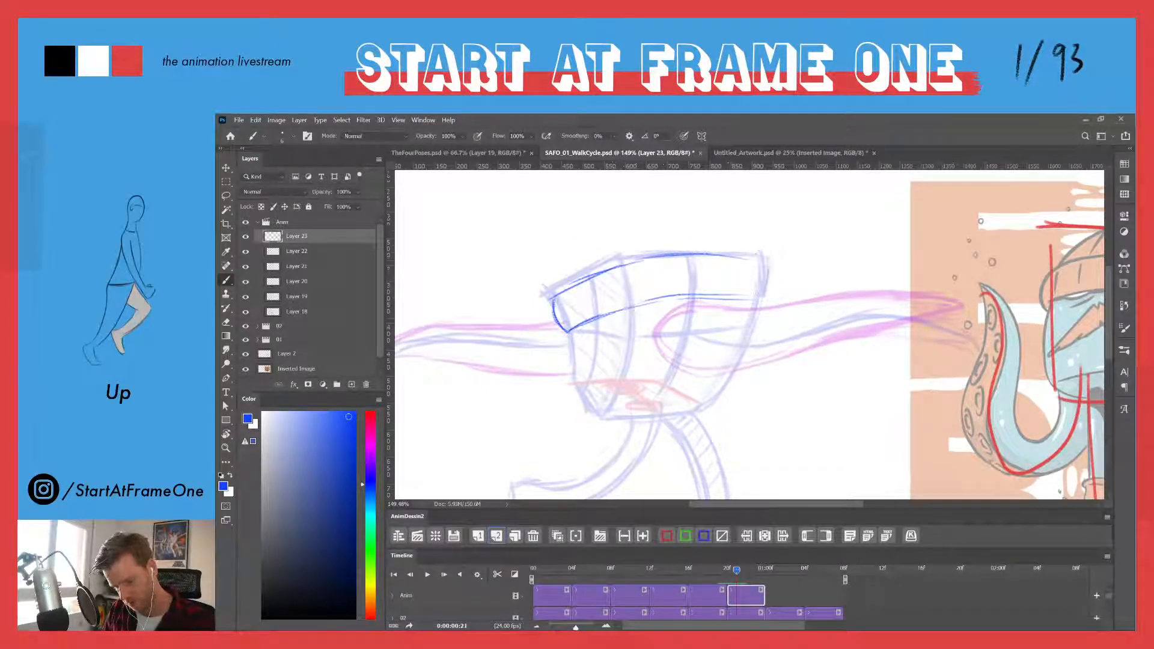
left_click_drag(760, 259, 760, 301)
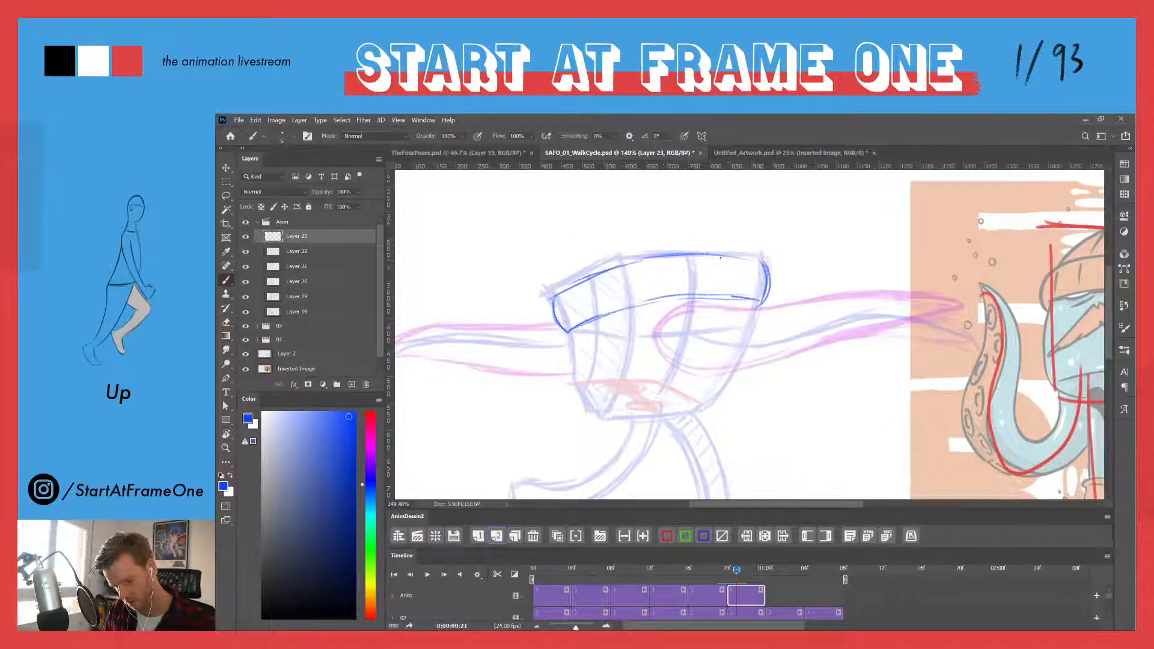
- Draw the beanie's low arched top edge above the brim, joining it to both brim corners
left_click_drag(719, 257, 766, 262)
left_click_drag(549, 298, 575, 270)
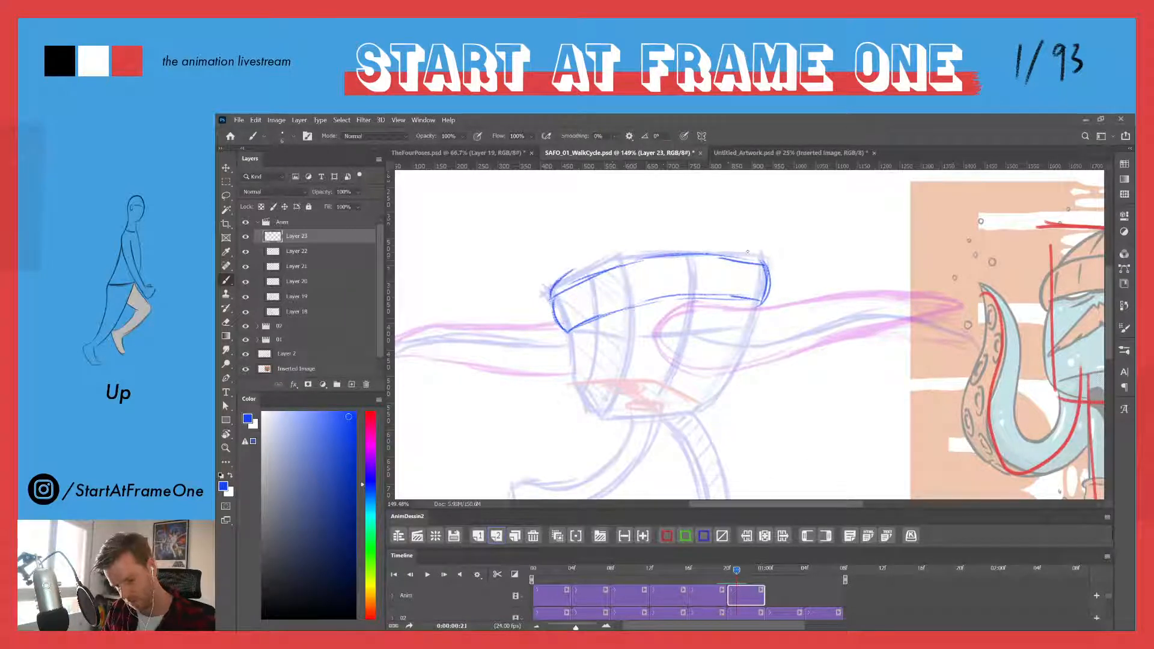
mouse_move(715, 245)
left_mouse_down()
mouse_move(759, 264)
mouse_move(752, 253)
left_mouse_up()
left_click_drag(614, 251, 701, 241)
left_click_drag(579, 265, 643, 247)
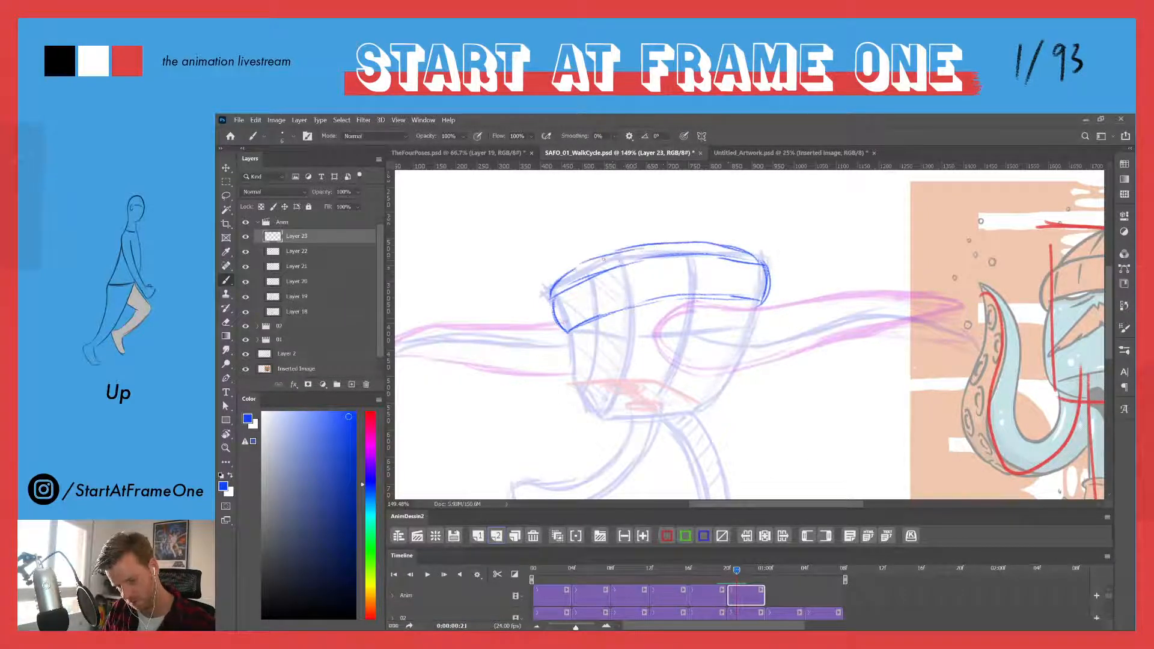
left_click_drag(555, 283, 606, 257)
left_click_drag(575, 268, 654, 246)
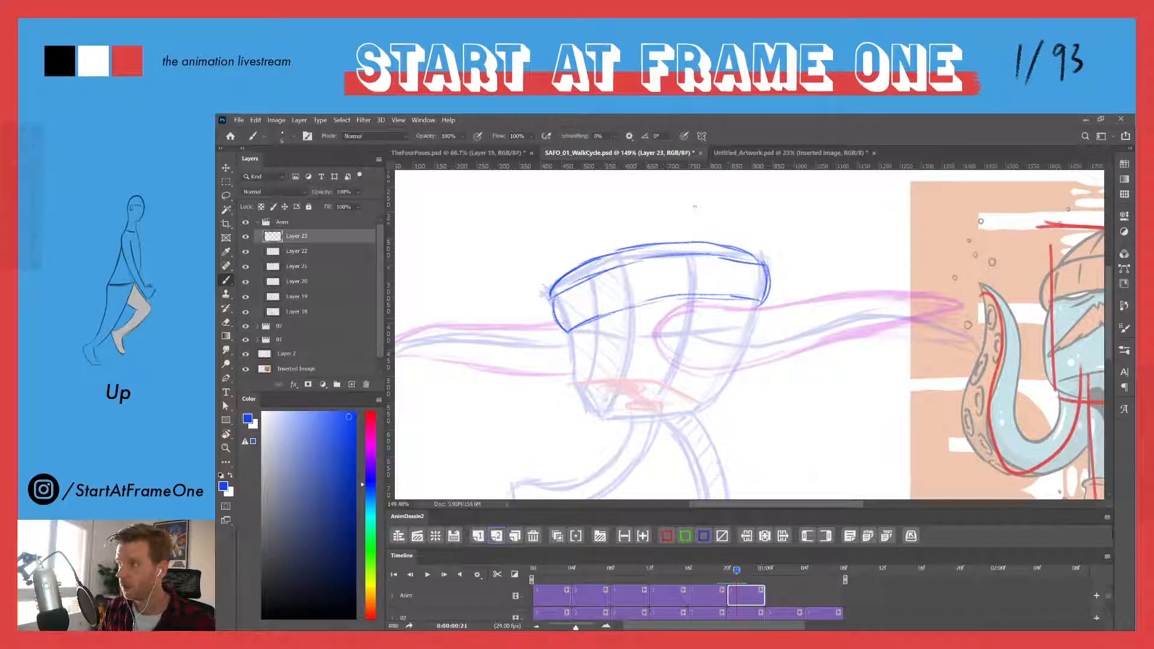
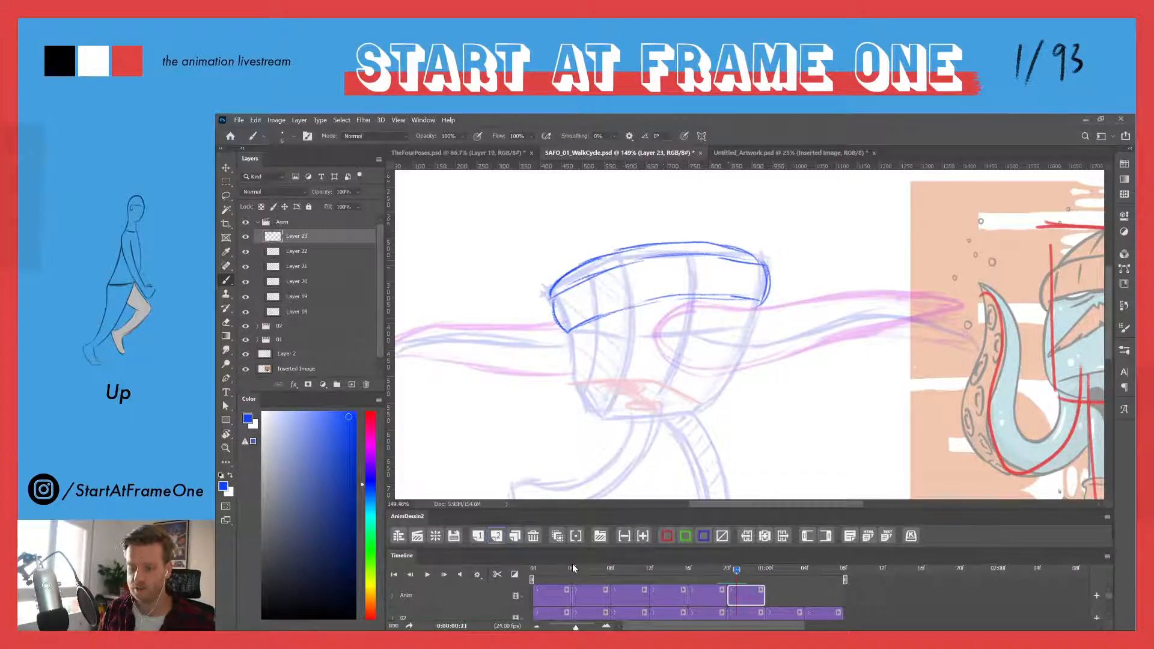
- Outline the body below the beanie brim, with its sides curving into the rounded underside
mouse_move(568, 331)
left_mouse_down()
mouse_move(569, 381)
mouse_move(591, 416)
mouse_move(670, 416)
left_mouse_up()
key("z")
key("b")
mouse_move(733, 371)
left_mouse_down()
mouse_move(696, 411)
mouse_move(657, 416)
left_mouse_up()
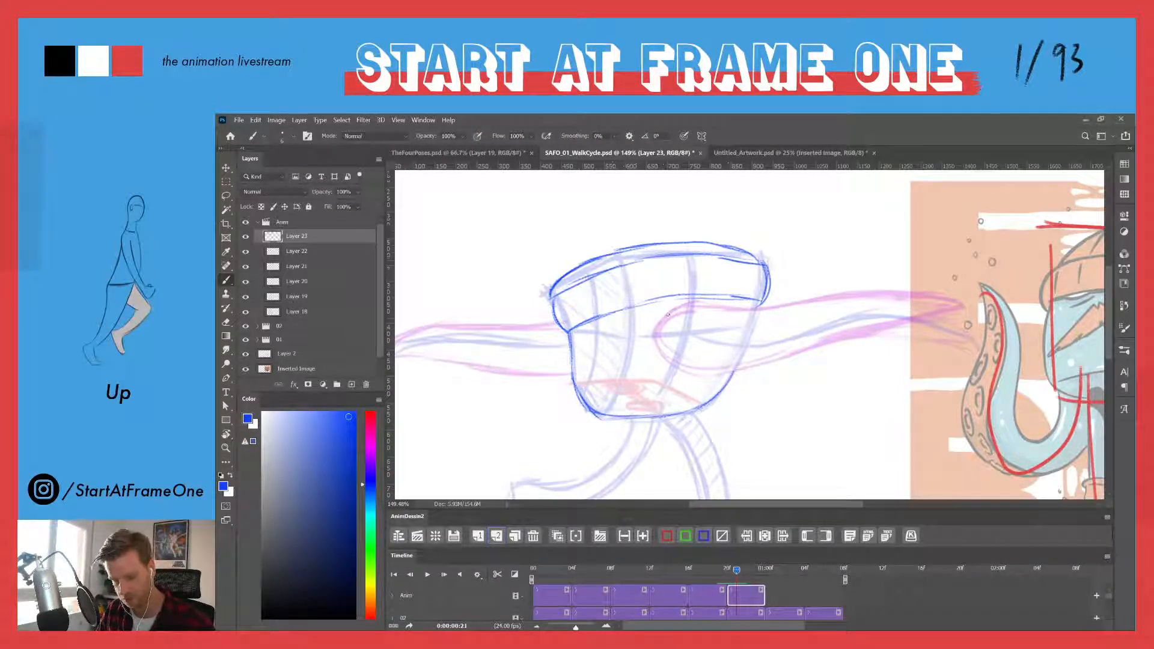
- Outline the forward-reaching tentacle arm from its rounded shoulder on the body to its pointed tip, following the rough lines
left_click_drag(693, 305, 921, 294)
mouse_move(825, 300)
left_mouse_down()
mouse_move(894, 291)
mouse_move(883, 291)
left_mouse_up()
mouse_move(661, 354)
left_mouse_down()
mouse_move(749, 371)
mouse_move(928, 317)
mouse_move(880, 293)
left_mouse_up()
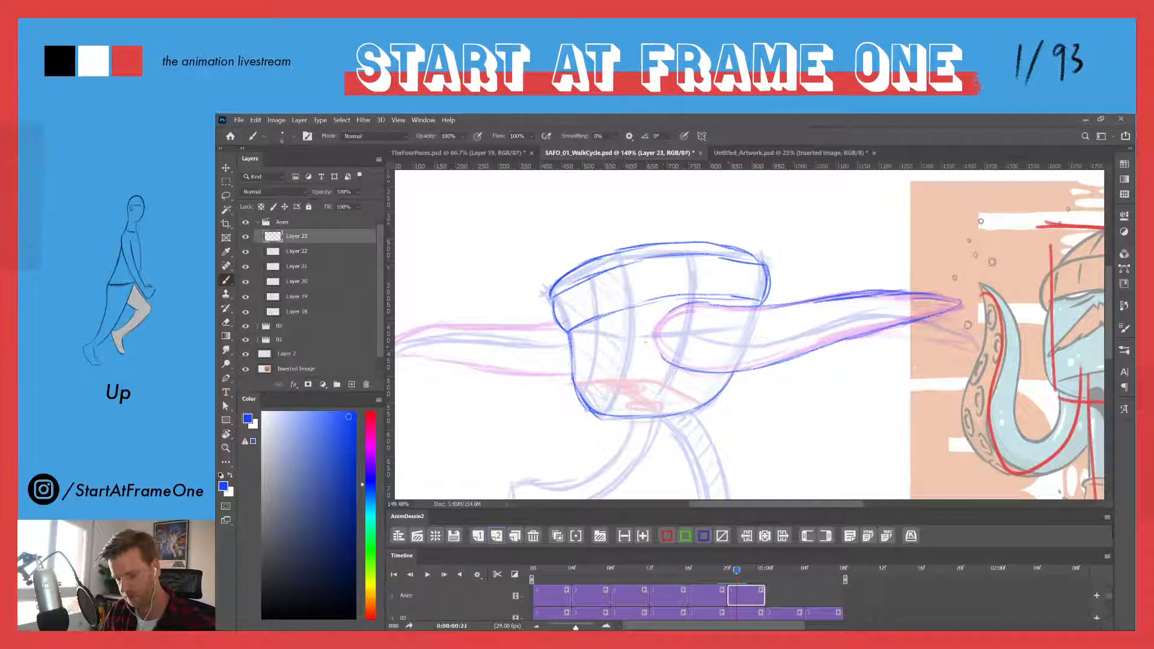
left_click_drag(648, 335, 645, 352)
left_click_drag(872, 331, 779, 361)
left_click_drag(710, 306, 800, 302)
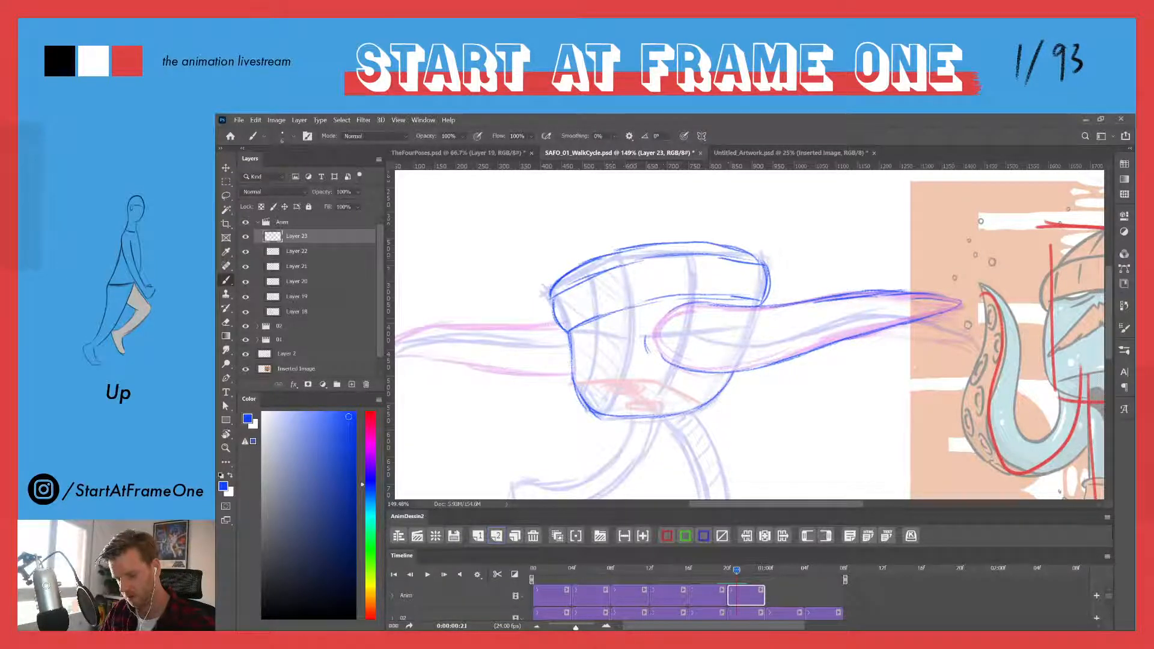
- Outline the upper and lower edges of the rear tentacle arm from the body back to its pointed tip
key("space")
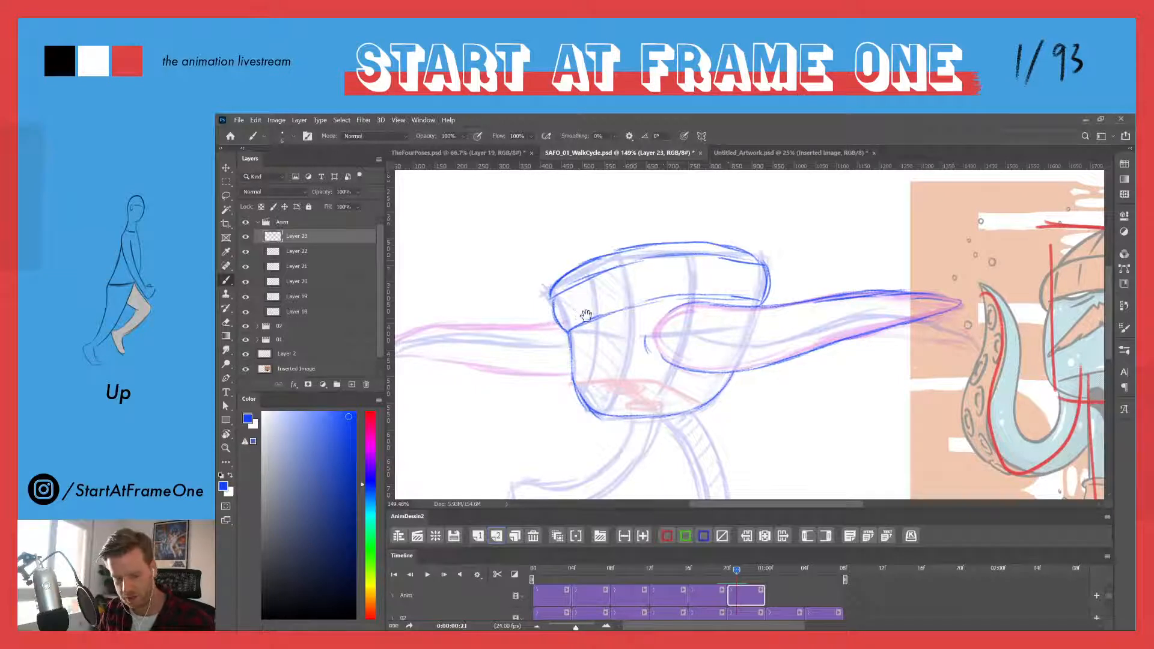
mouse_move(586, 318)
left_mouse_down()
mouse_move(724, 329)
mouse_move(588, 349)
mouse_move(538, 378)
left_mouse_up()
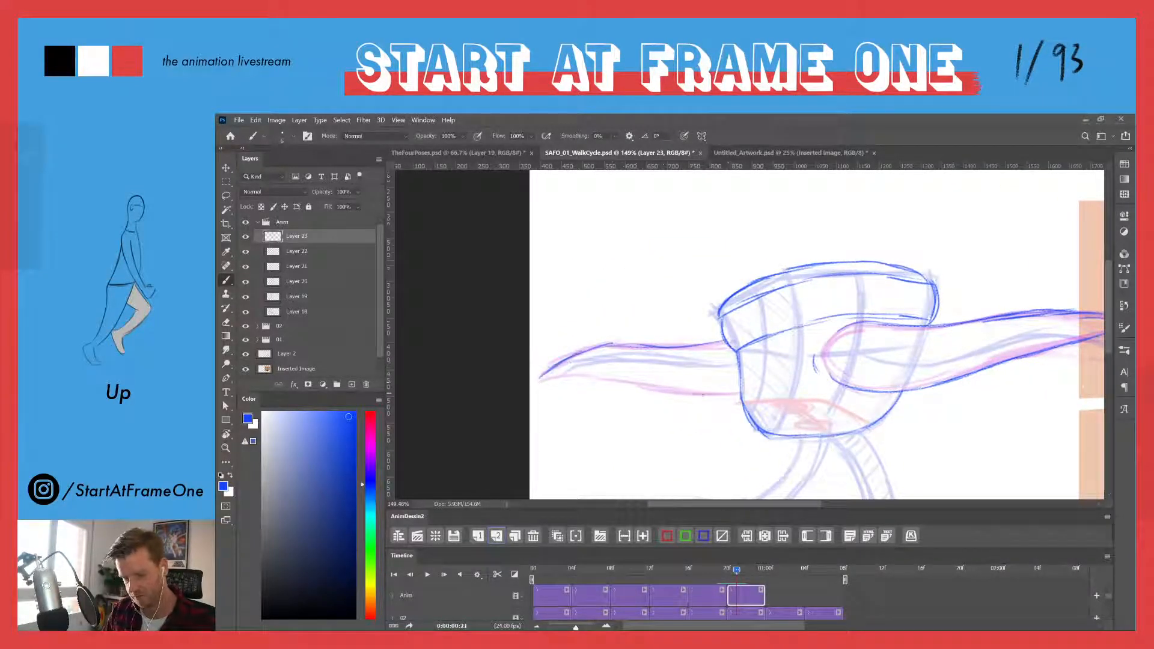
left_click_drag(703, 395, 539, 381)
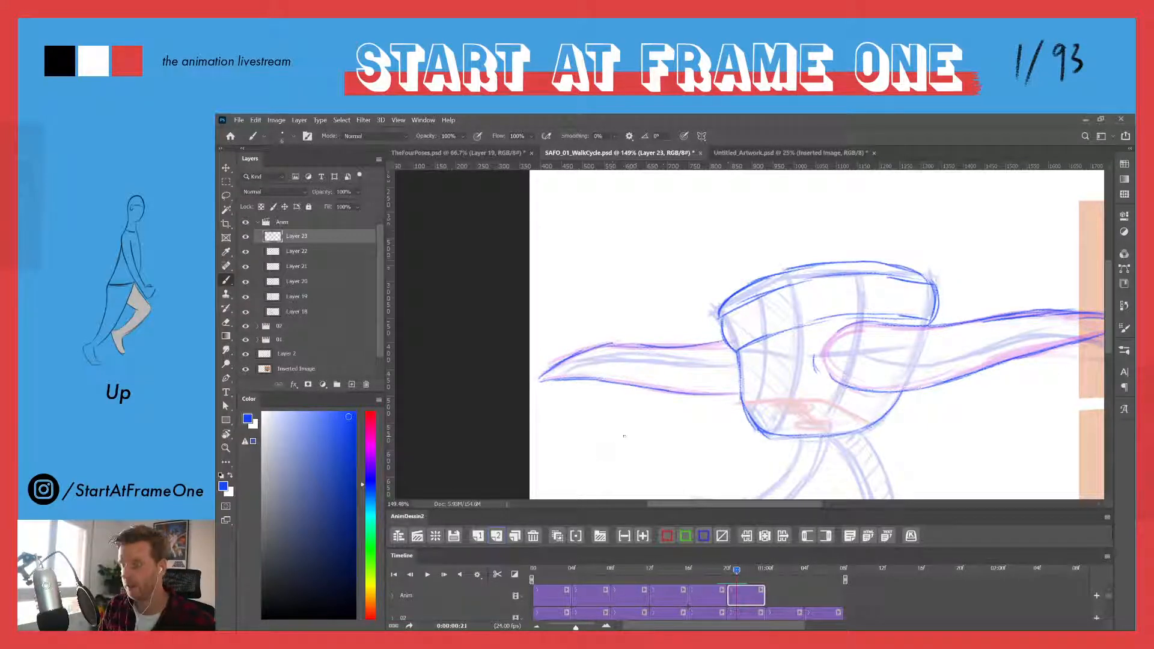
- Draw the curved vertical contour line down the lower body over the rough guide
left_click_drag(631, 300, 543, 213)
mouse_move(566, 295)
left_mouse_down()
mouse_move(520, 227)
mouse_move(577, 228)
left_mouse_up()
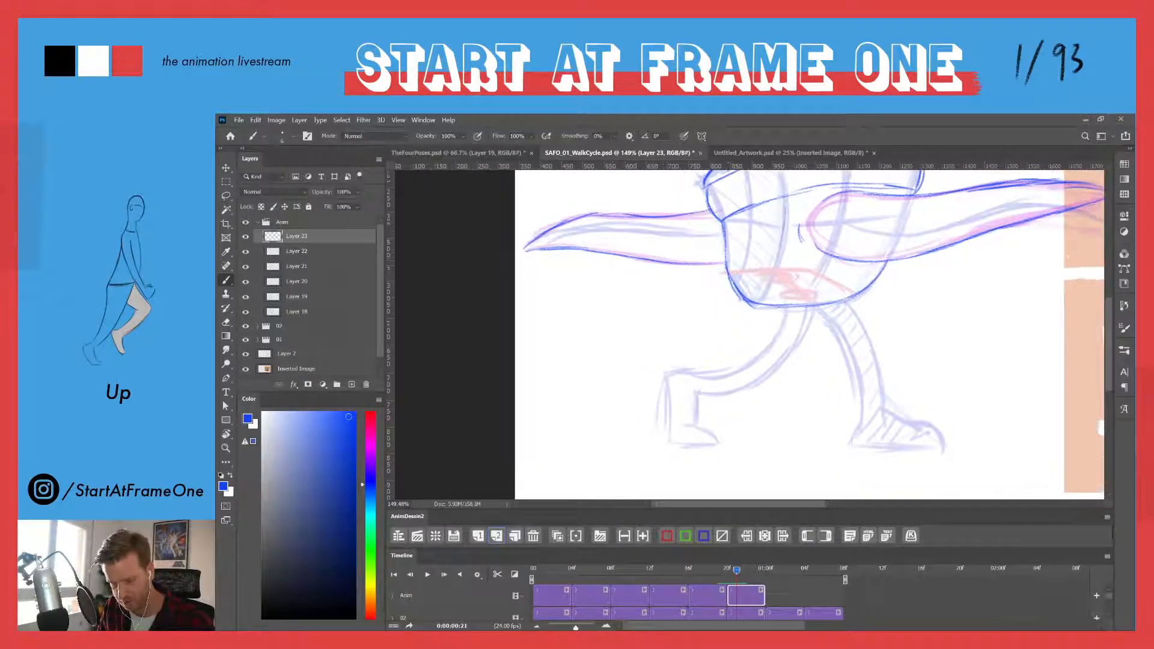
left_click_drag(782, 239, 762, 293)
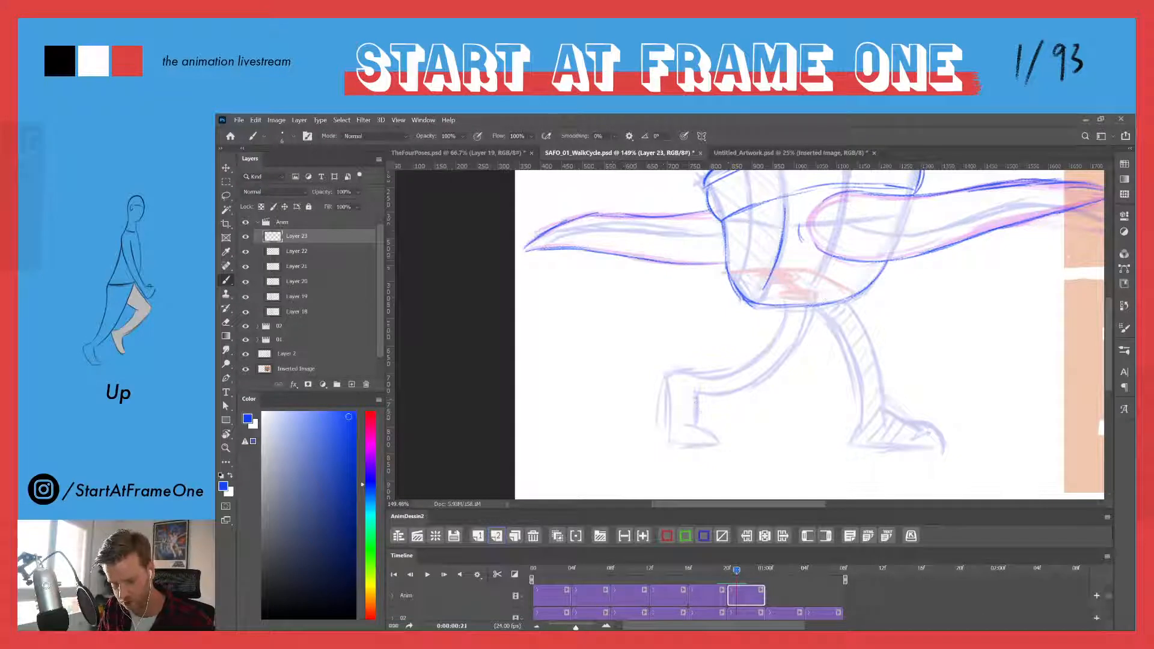
- Sketch the rear foot with its raised heel, instep lines and rounded toes touching the ground
mouse_move(697, 395)
left_mouse_down()
mouse_move(702, 425)
mouse_move(684, 423)
left_mouse_up()
left_click_drag(684, 367, 659, 368)
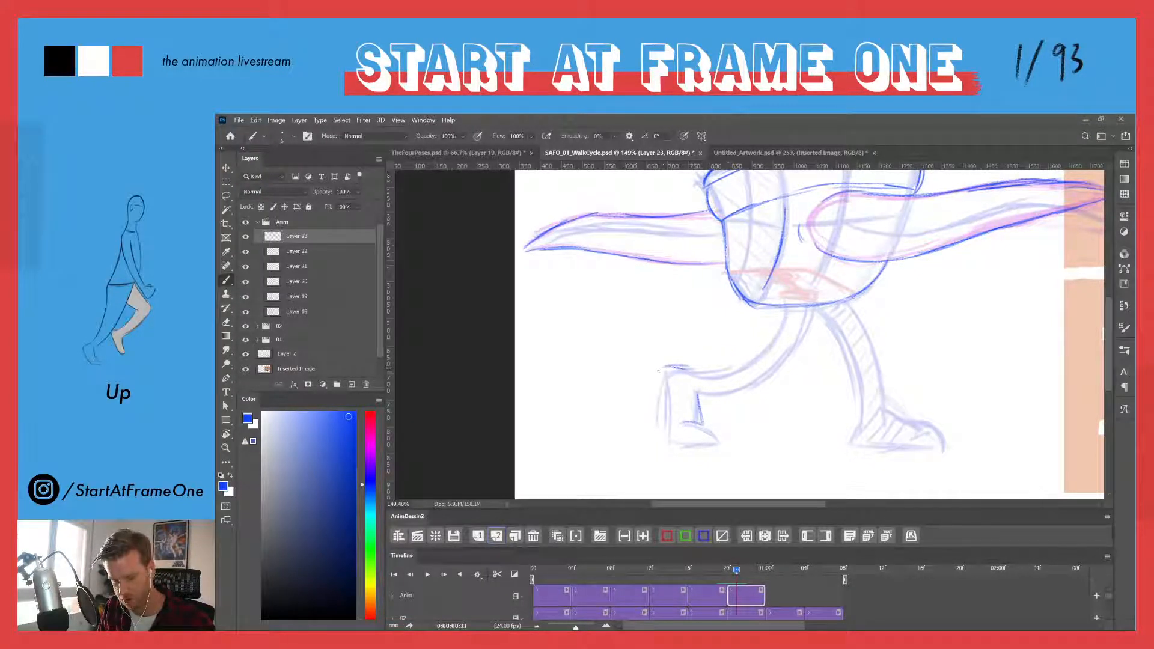
mouse_move(699, 420)
left_mouse_down()
mouse_move(714, 436)
mouse_move(683, 453)
mouse_move(716, 438)
left_mouse_up()
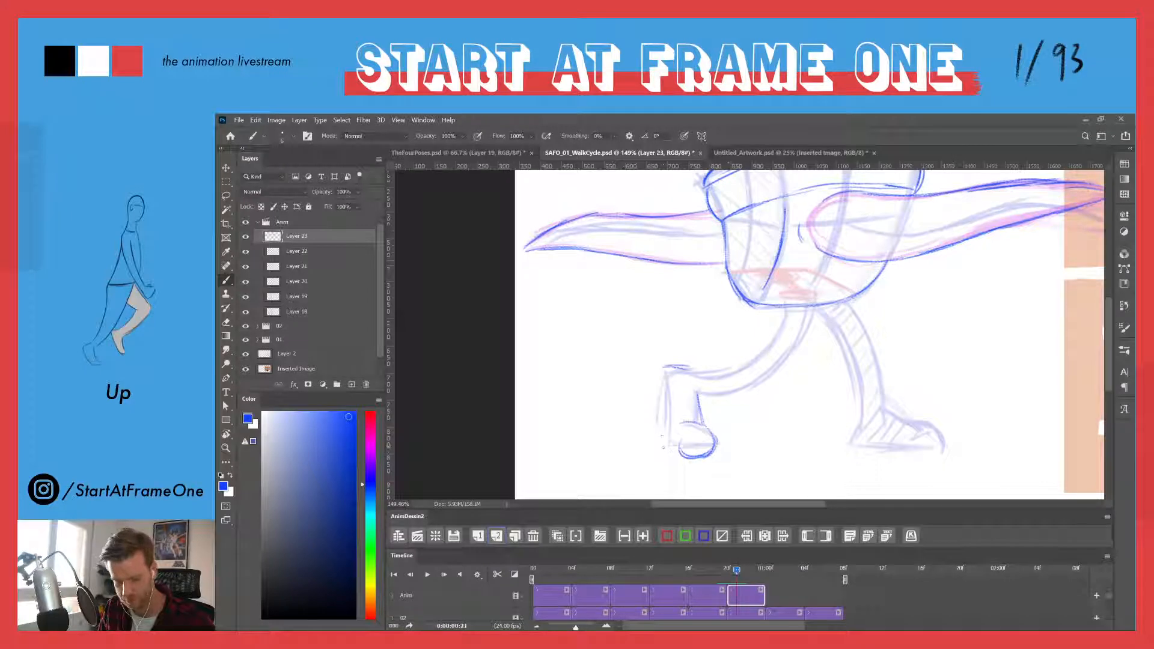
mouse_move(664, 430)
left_mouse_down()
mouse_move(691, 421)
mouse_move(697, 395)
left_mouse_up()
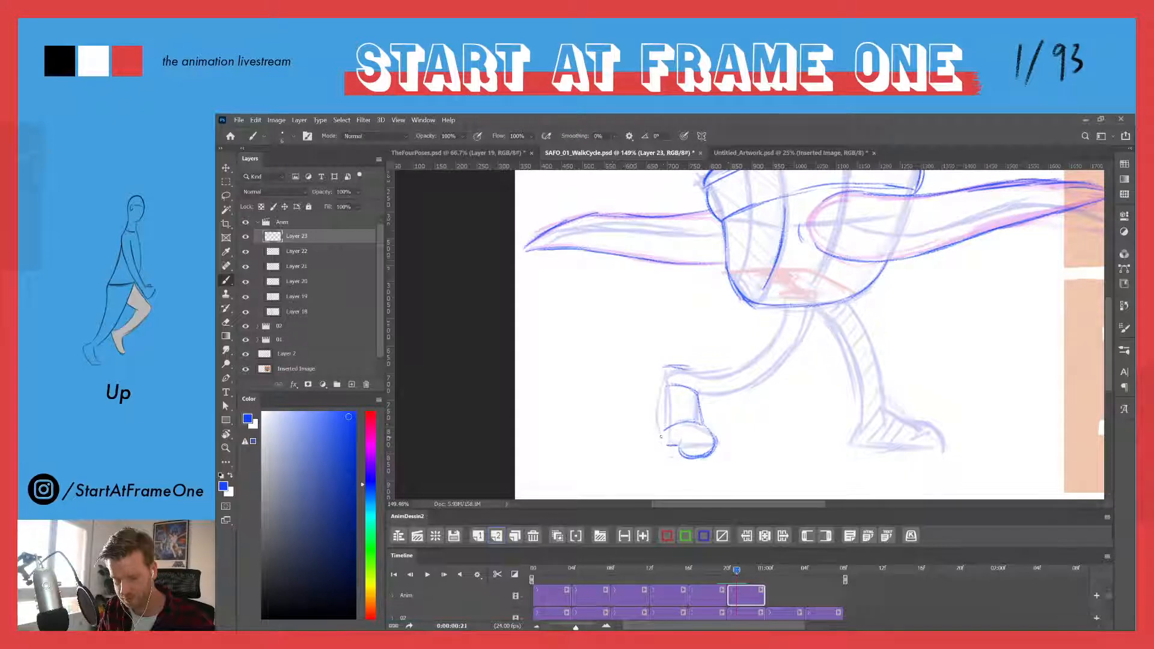
- Draw the rear foot's tilted sandal, with its thick sole behind the foot and strap lines across the instep
left_click_drag(650, 390, 659, 426)
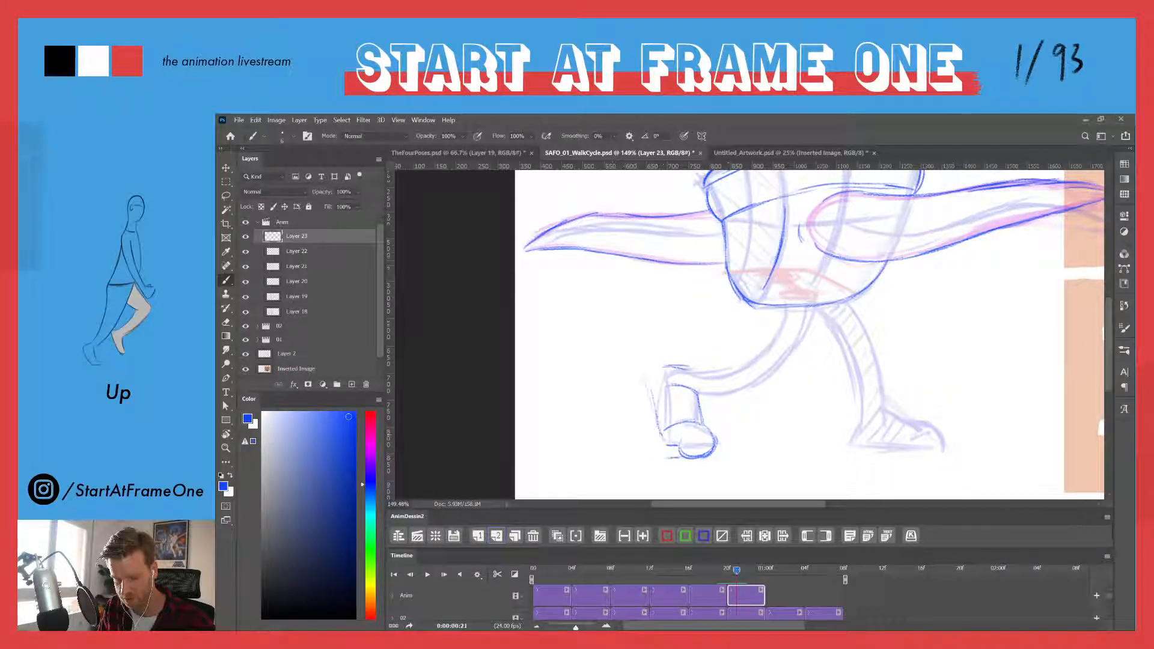
mouse_move(639, 376)
left_mouse_down()
mouse_move(646, 364)
mouse_move(631, 370)
mouse_move(662, 457)
mouse_move(633, 376)
mouse_move(643, 420)
left_mouse_up()
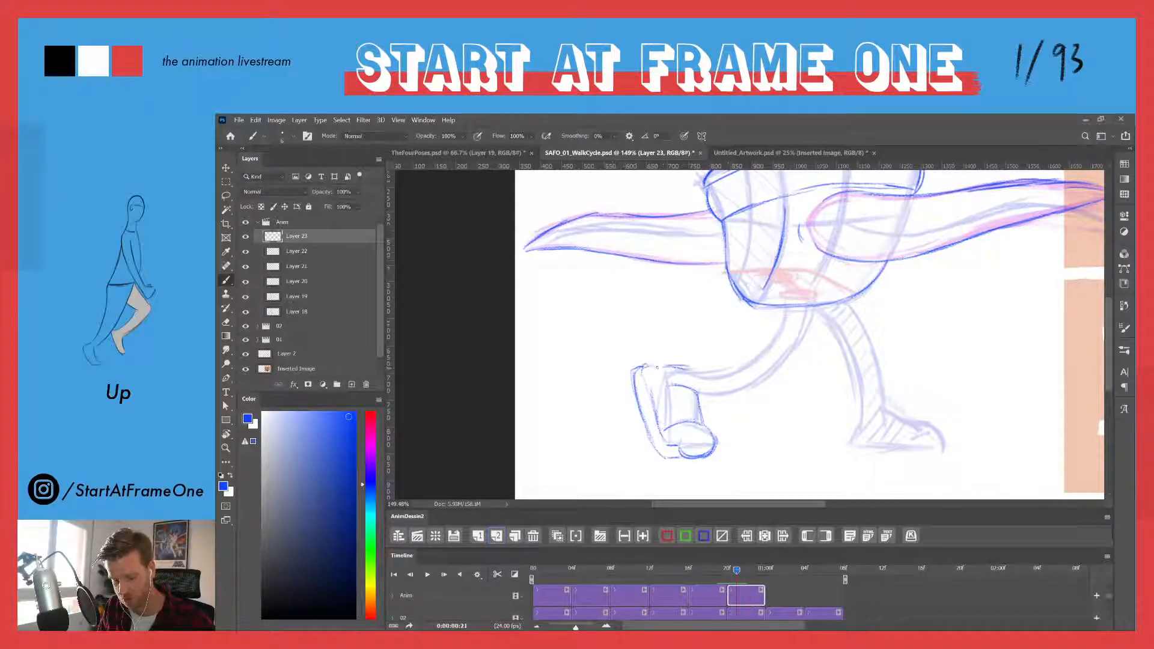
mouse_move(655, 364)
left_mouse_down()
mouse_move(671, 368)
mouse_move(635, 364)
mouse_move(628, 375)
mouse_move(663, 441)
mouse_move(648, 417)
left_mouse_up()
left_click_drag(642, 394, 676, 454)
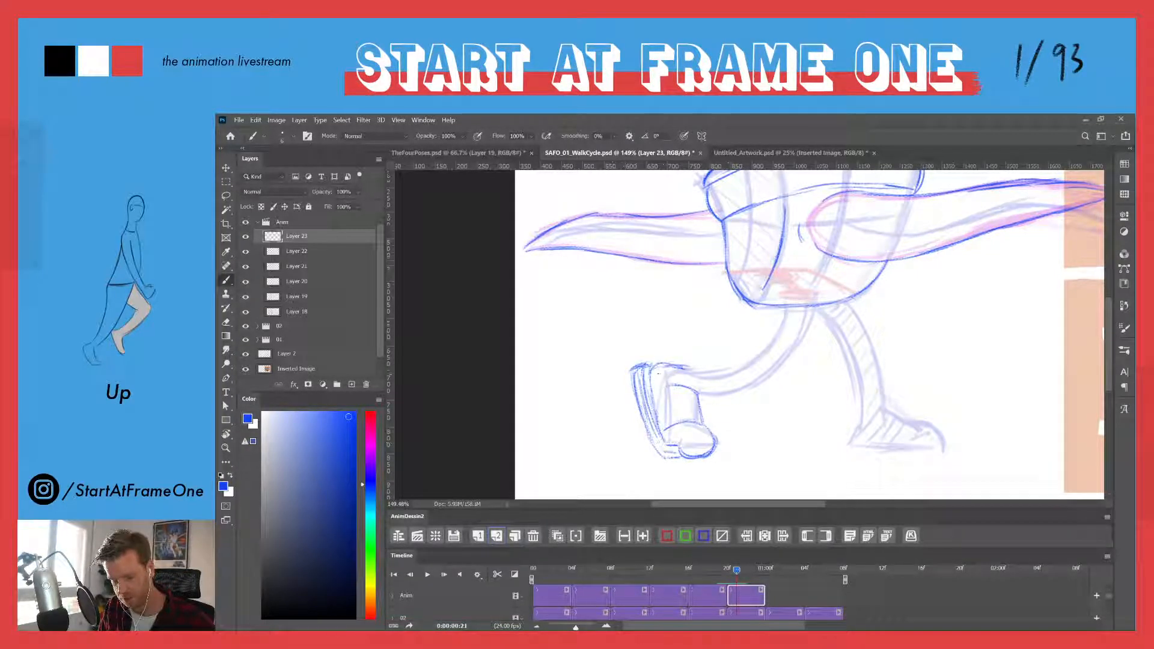
mouse_move(697, 400)
left_mouse_down()
mouse_move(663, 403)
mouse_move(667, 421)
left_mouse_up()
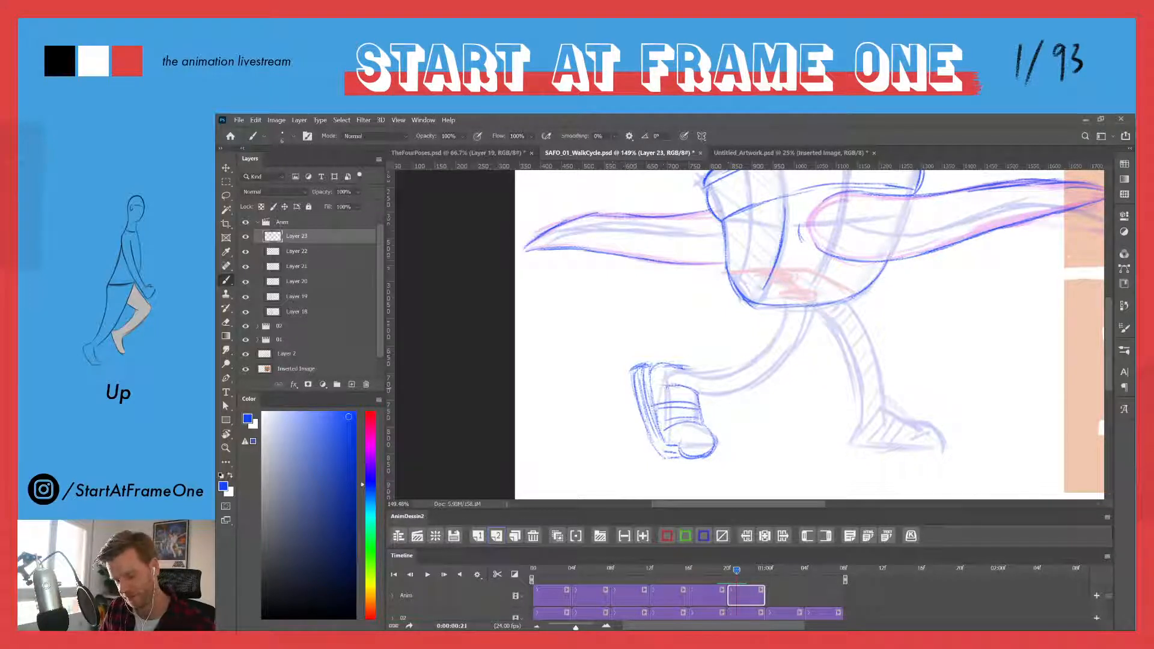
- Draw the bent rear leg from the body's underside to the ankle, and strengthen the heel's curve
mouse_move(807, 309)
left_mouse_down()
mouse_move(796, 345)
mouse_move(736, 392)
mouse_move(682, 392)
mouse_move(740, 374)
mouse_move(780, 340)
mouse_move(761, 359)
mouse_move(769, 352)
left_mouse_up()
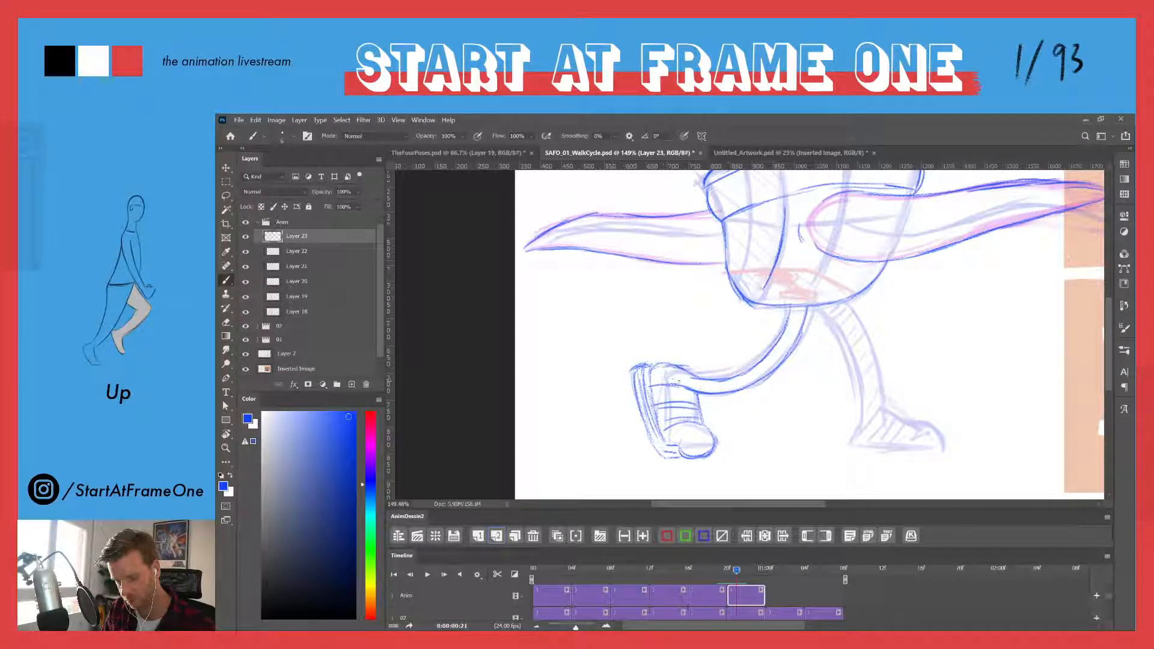
mouse_move(661, 380)
left_mouse_down()
mouse_move(692, 379)
mouse_move(669, 358)
mouse_move(659, 364)
mouse_move(674, 357)
mouse_move(681, 372)
mouse_move(705, 369)
mouse_move(668, 362)
mouse_move(686, 376)
mouse_move(661, 373)
mouse_move(697, 383)
left_mouse_up()
key("e")
key("b")
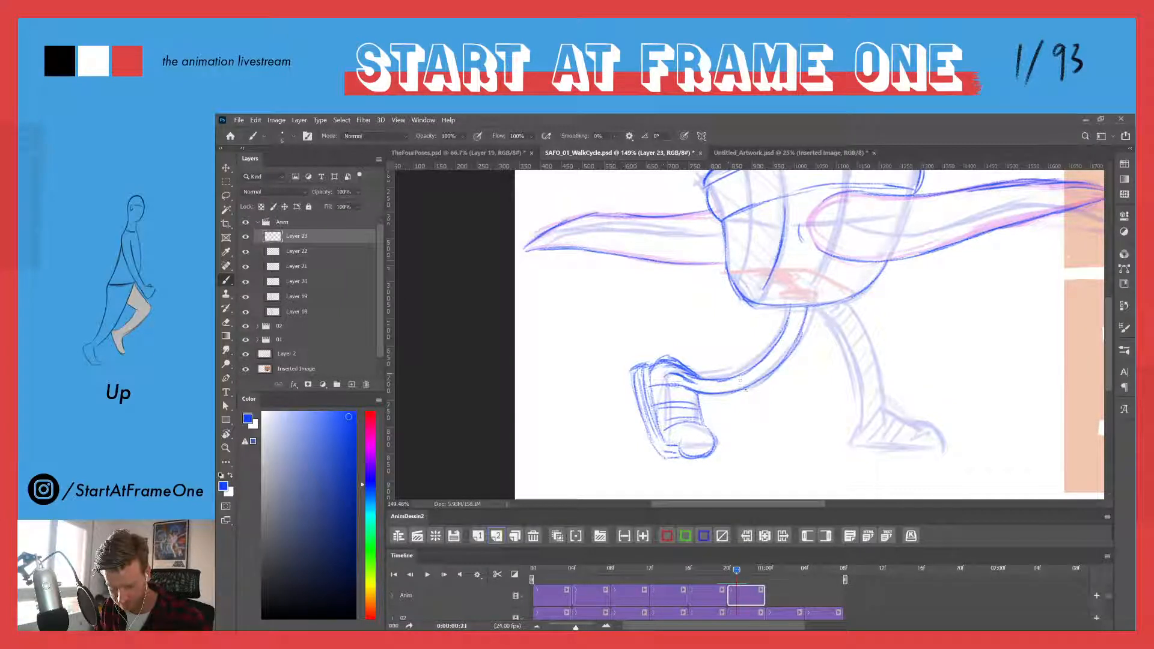
- Add a sock cuff around the rear lower leg and clean up the leg lines between cuff and heel
mouse_move(738, 387)
left_mouse_down()
mouse_move(747, 376)
mouse_move(732, 367)
mouse_move(752, 390)
left_mouse_up()
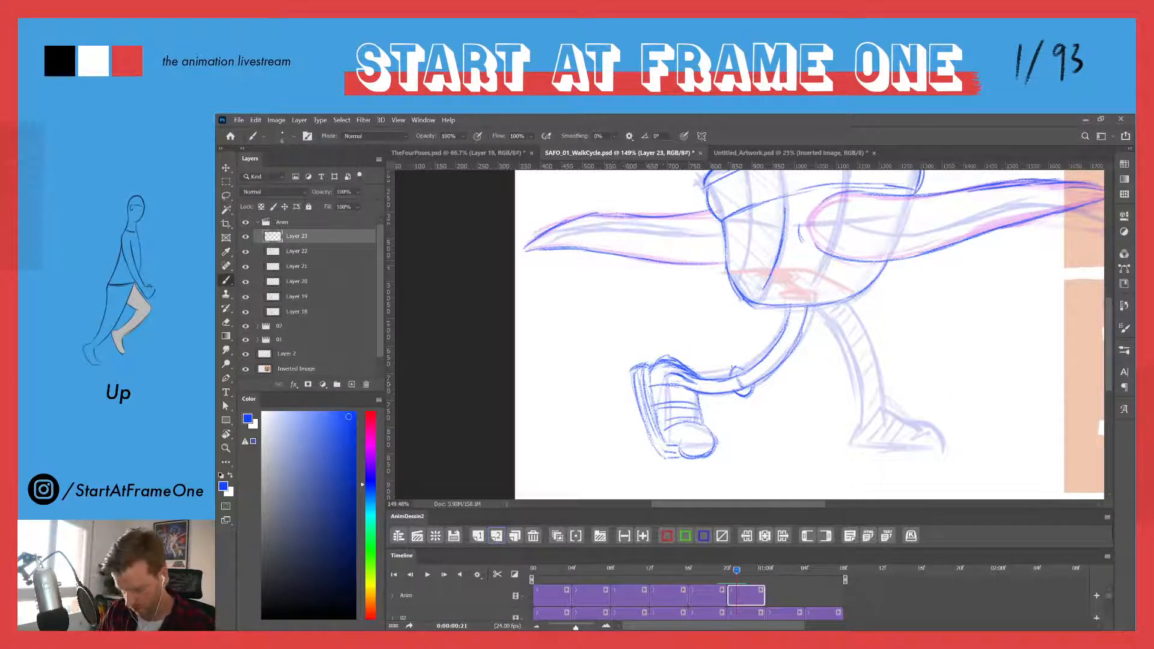
key("e")
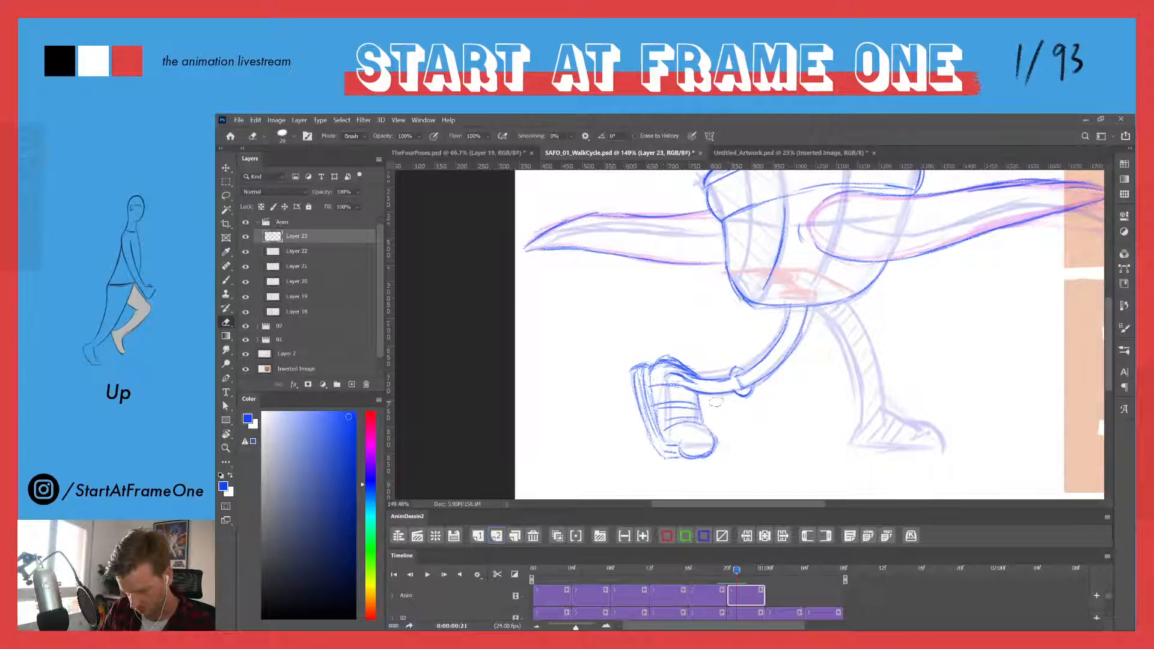
key("b")
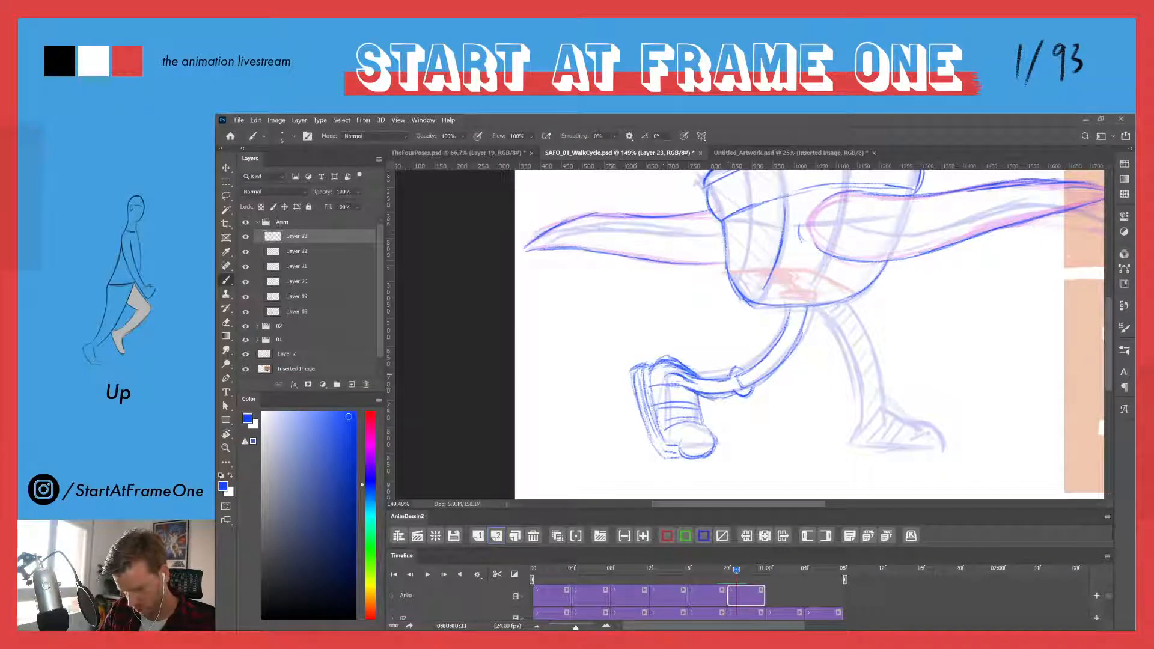
mouse_move(728, 376)
left_mouse_down()
mouse_move(700, 377)
mouse_move(709, 392)
mouse_move(726, 389)
mouse_move(713, 393)
mouse_move(714, 381)
mouse_move(821, 382)
mouse_move(746, 369)
mouse_move(729, 395)
left_mouse_up()
key("e")
key("b")
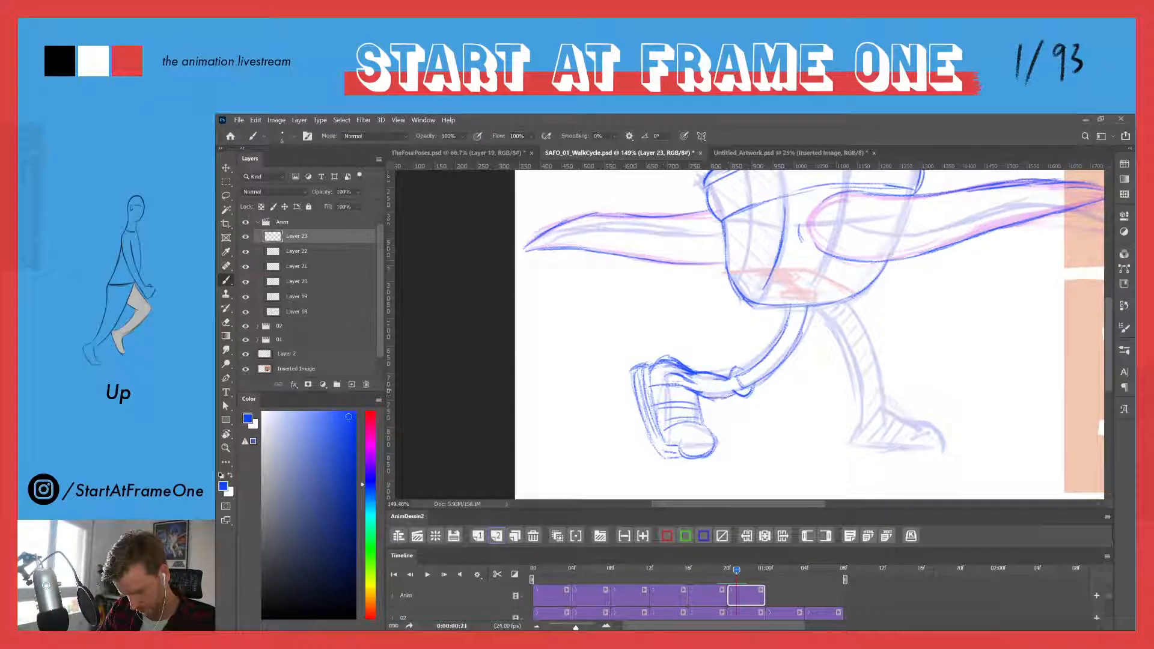
- Reinforce the rear sandal's sole edges and the outline of the toes
mouse_move(643, 366)
left_mouse_down()
mouse_move(654, 361)
mouse_move(629, 367)
mouse_move(632, 384)
left_mouse_up()
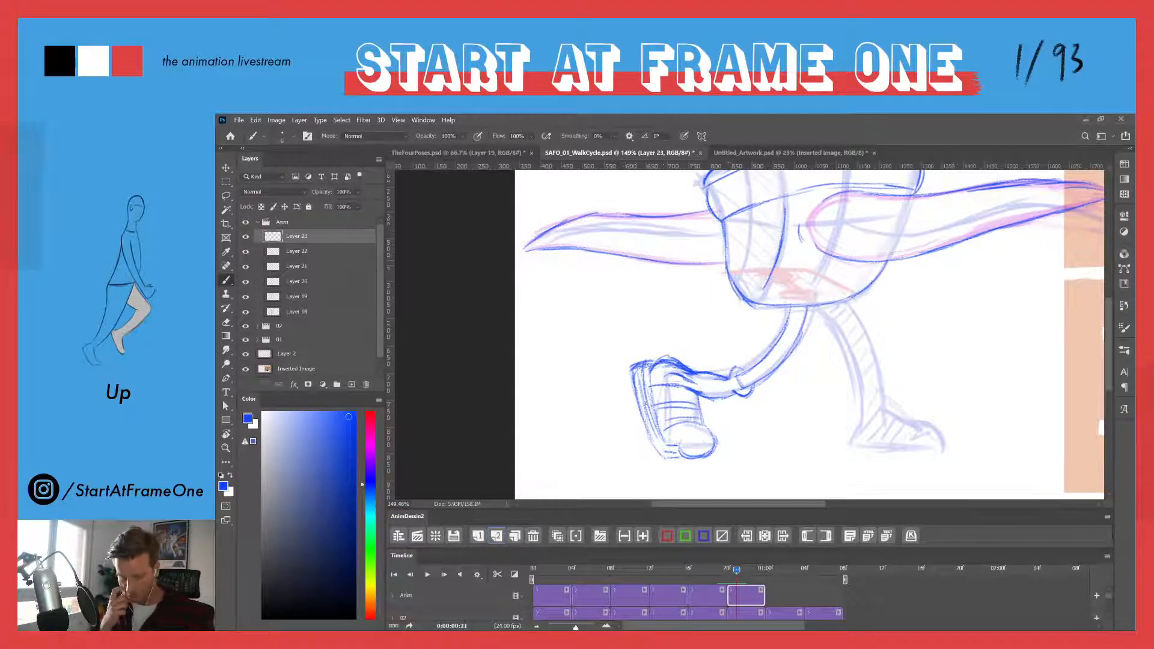
mouse_move(680, 444)
left_mouse_down()
mouse_move(695, 457)
mouse_move(714, 444)
left_mouse_up()
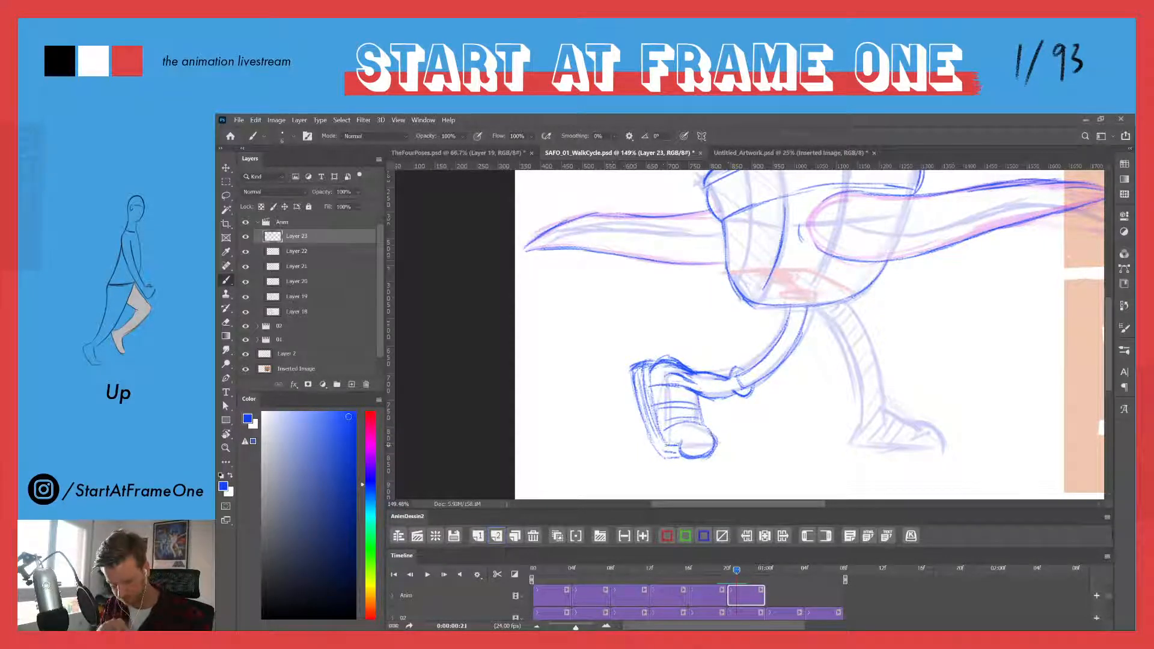
left_click_drag(649, 369, 654, 393)
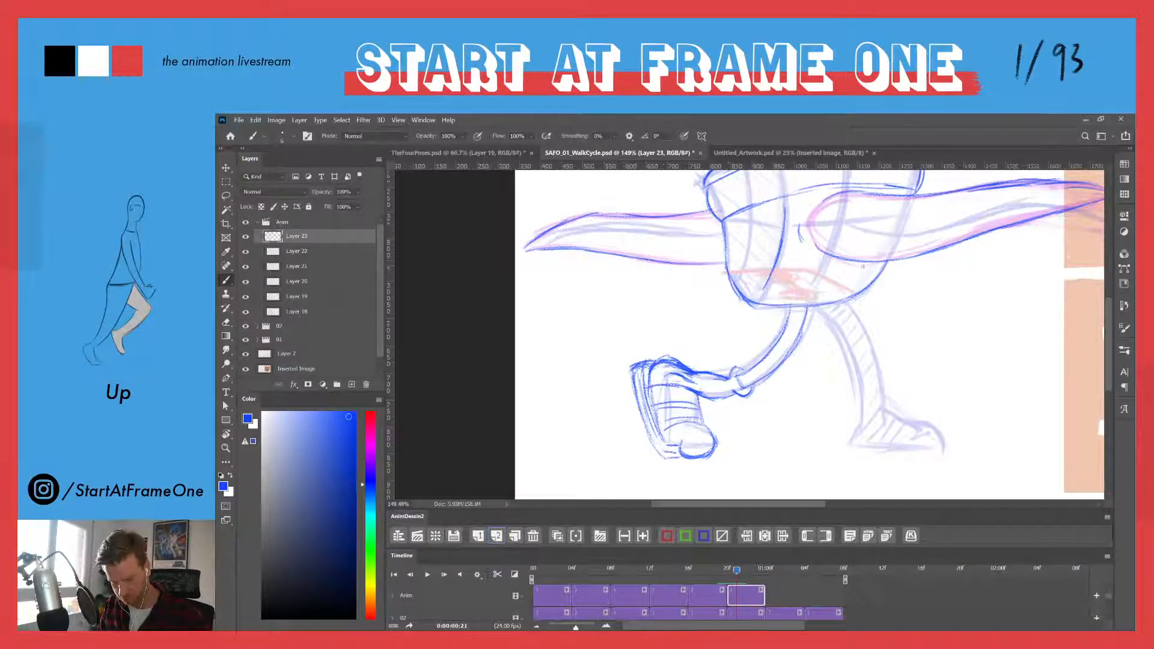
- Draw both edges of the bent front leg from the body to the ankle, and block in the flat planted foot
mouse_move(846, 306)
left_mouse_down()
mouse_move(875, 354)
mouse_move(881, 396)
left_mouse_up()
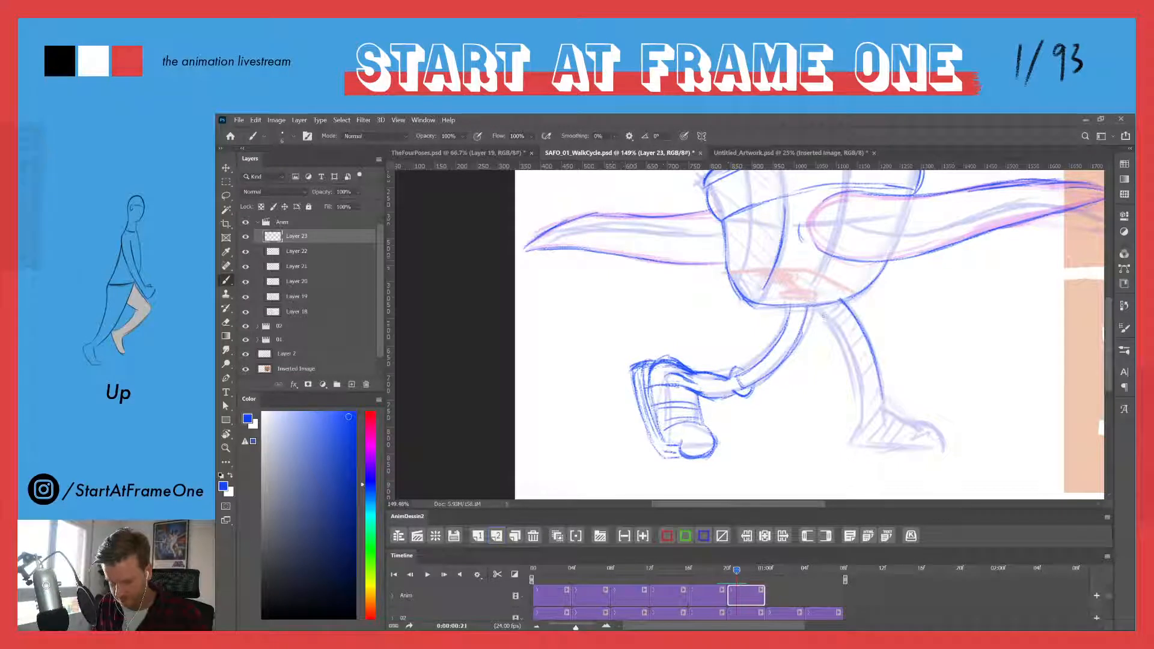
mouse_move(820, 305)
left_mouse_down()
mouse_move(844, 335)
mouse_move(861, 397)
mouse_move(851, 434)
mouse_move(655, 373)
mouse_move(657, 401)
mouse_move(687, 383)
mouse_move(697, 409)
mouse_move(697, 398)
left_mouse_up()
mouse_move(656, 365)
left_mouse_down()
mouse_move(700, 392)
mouse_move(700, 406)
mouse_move(656, 404)
mouse_move(709, 395)
mouse_move(694, 387)
mouse_move(721, 410)
mouse_move(609, 418)
left_mouse_up()
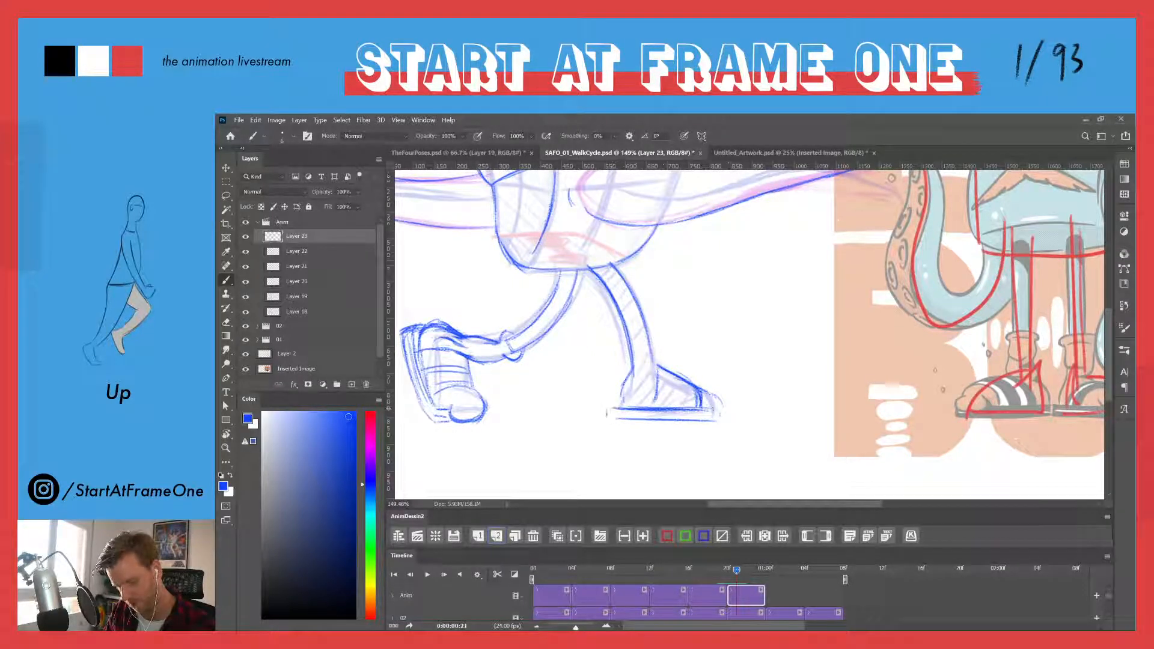
- Refine the planted front foot with its flat sandal sole, heel, ankle line, toe end and strap lines
mouse_move(720, 408)
left_mouse_down()
mouse_move(719, 420)
mouse_move(608, 414)
left_mouse_up()
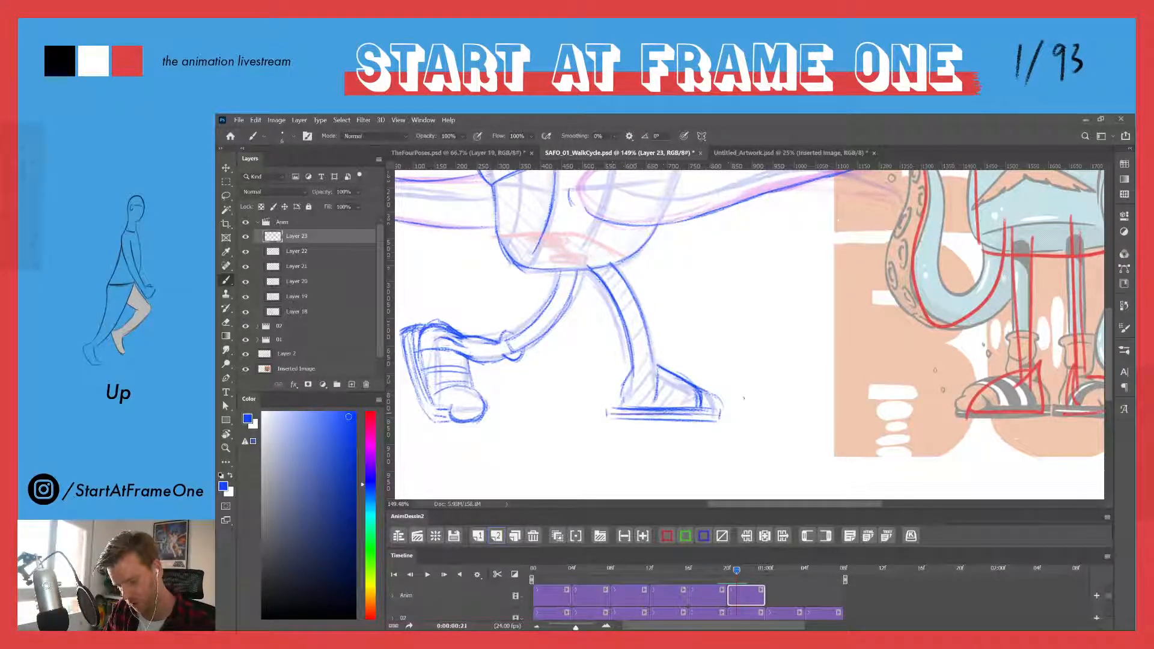
left_click_drag(629, 370, 615, 407)
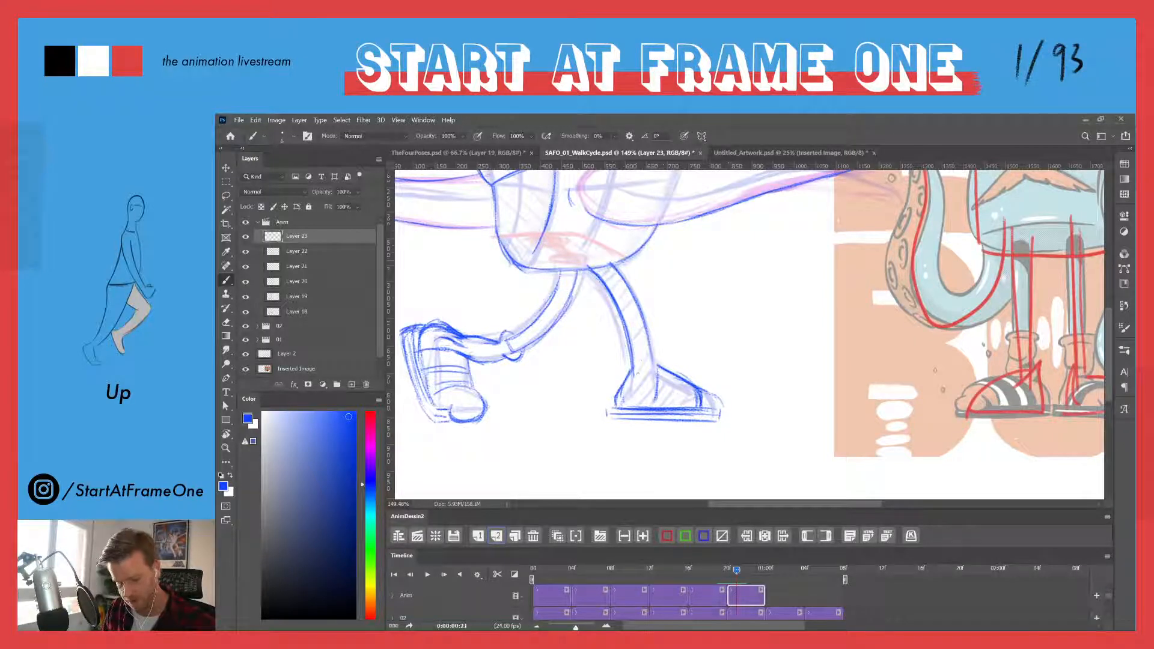
left_click_drag(642, 363, 642, 389)
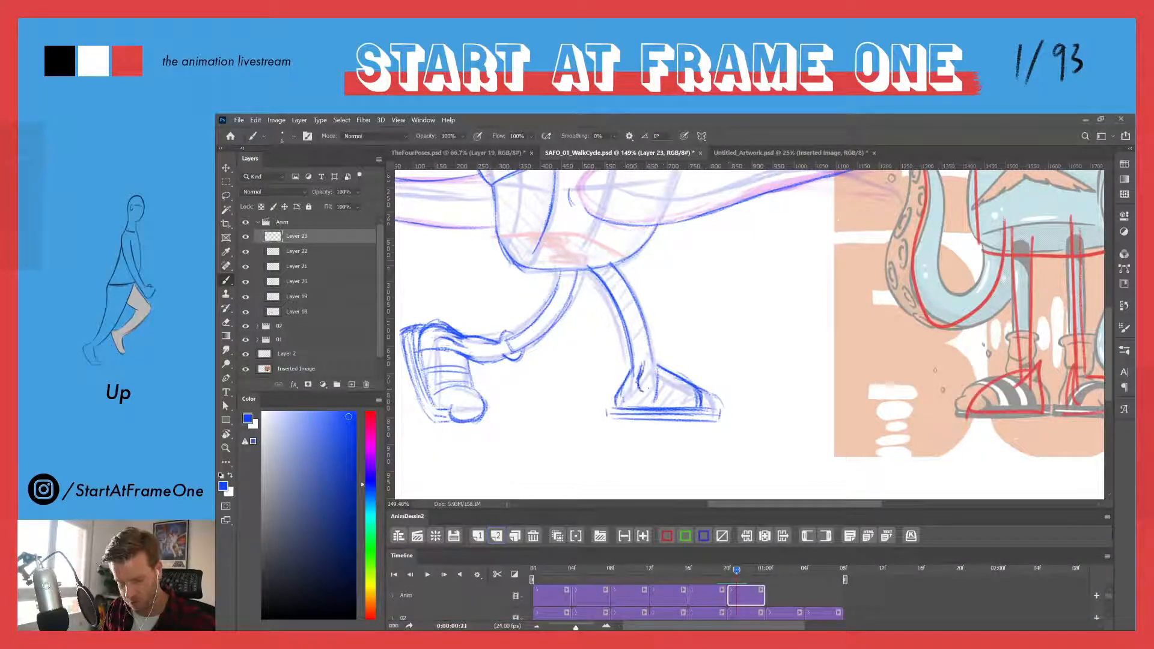
left_click_drag(714, 393, 727, 408)
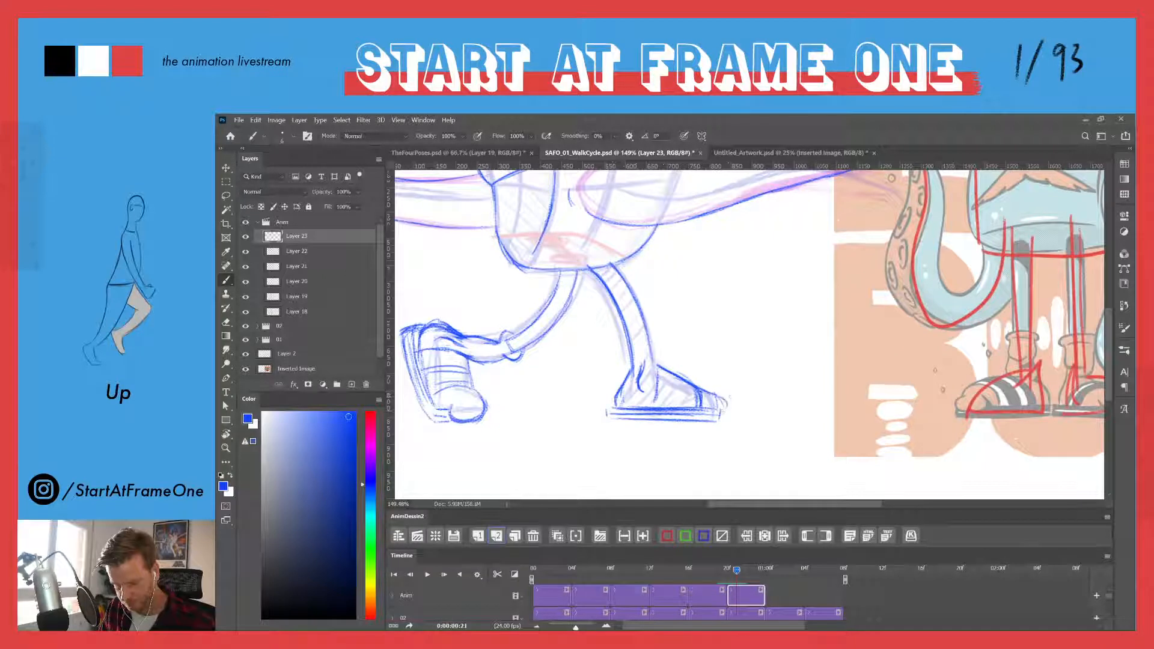
mouse_move(674, 376)
left_mouse_down()
mouse_move(679, 406)
mouse_move(677, 395)
left_mouse_up()
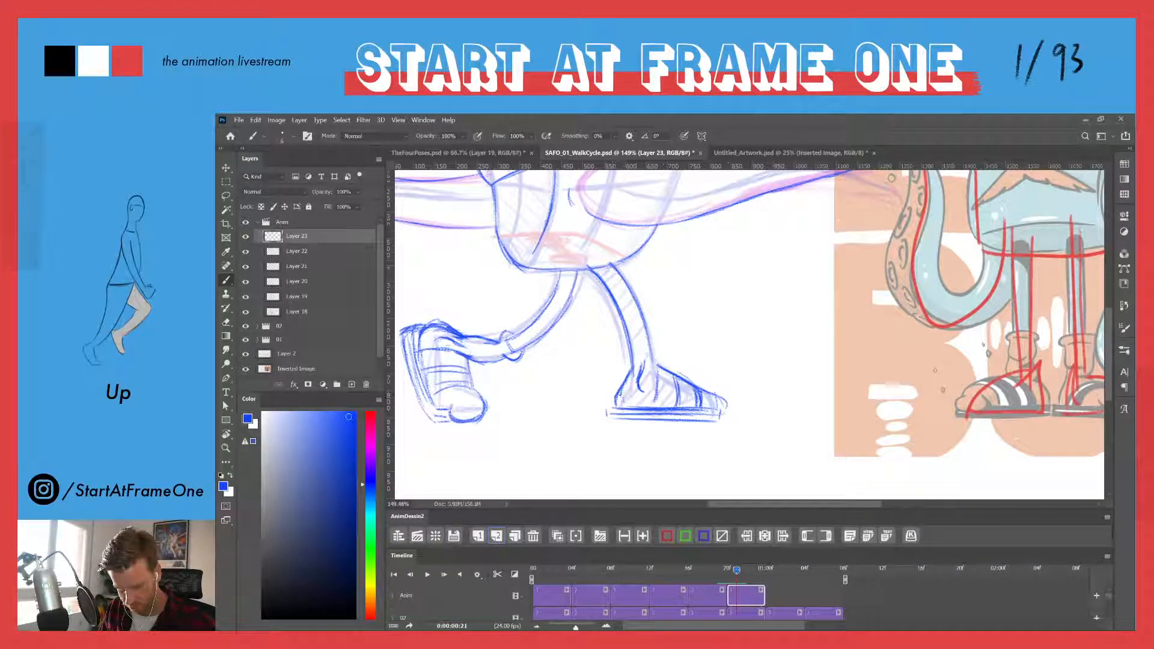
- Draw a sock cuff around the front lower leg and define the leg lines between the cuff and ankle
left_click_drag(632, 355, 626, 390)
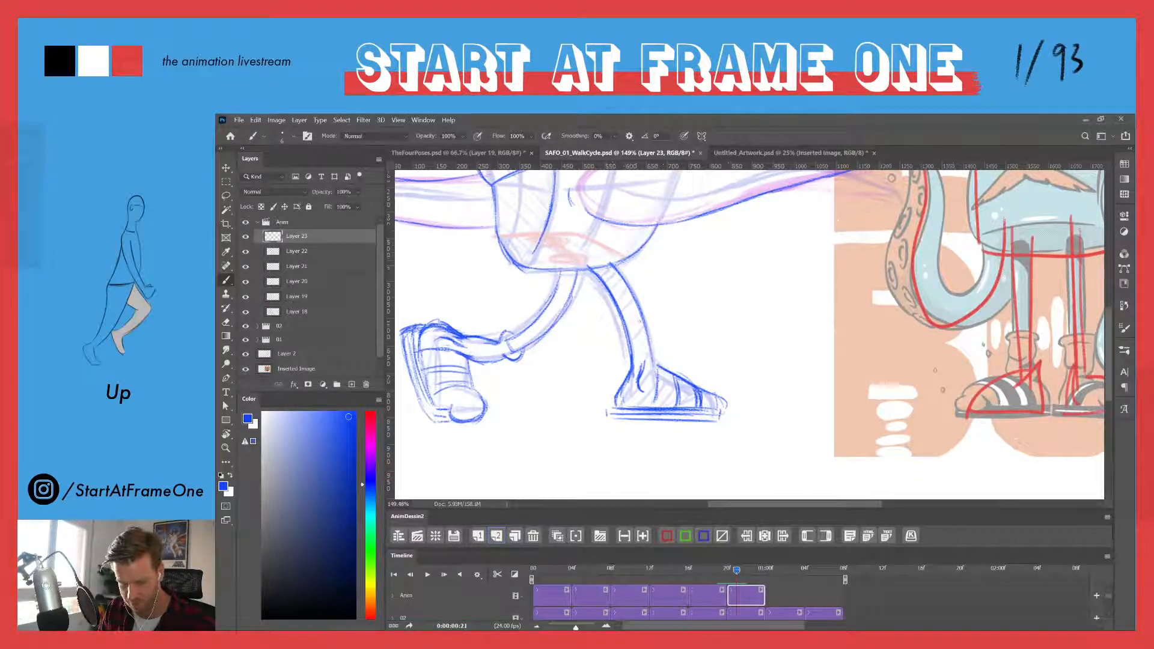
mouse_move(629, 323)
left_mouse_down()
mouse_move(650, 312)
mouse_move(641, 331)
mouse_move(611, 334)
mouse_move(635, 325)
left_mouse_up()
key("e")
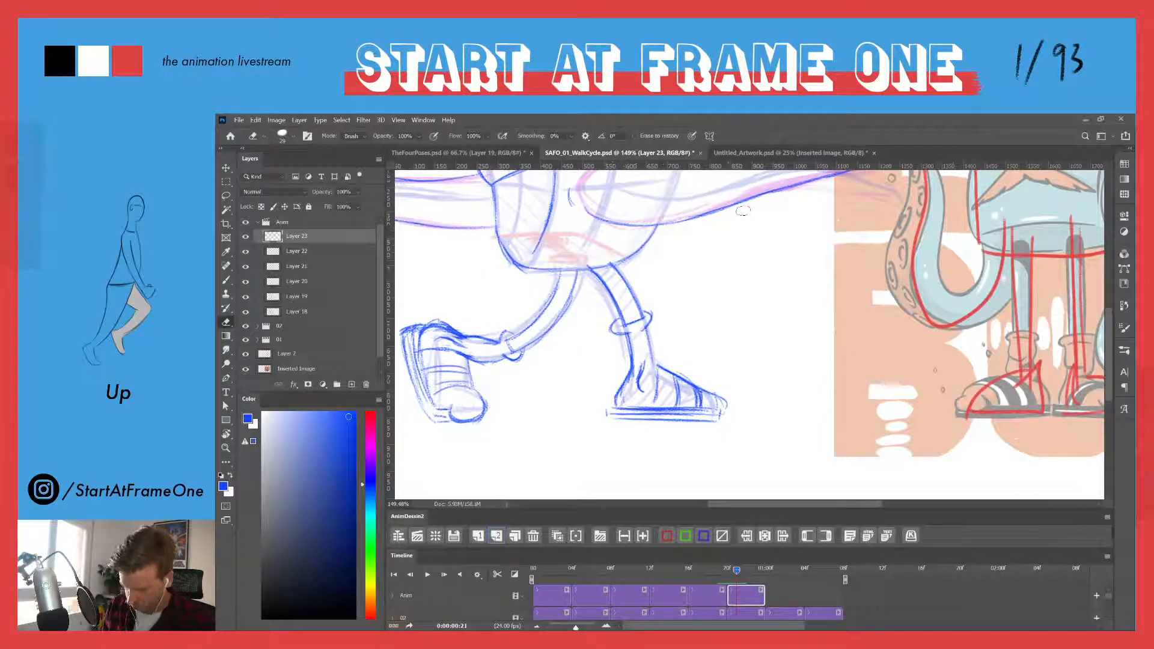
key("b")
mouse_move(628, 348)
left_mouse_down()
mouse_move(623, 381)
mouse_move(634, 373)
mouse_move(628, 334)
mouse_move(628, 365)
mouse_move(654, 346)
mouse_move(659, 372)
left_mouse_up()
key("e")
key("b")
key("e")
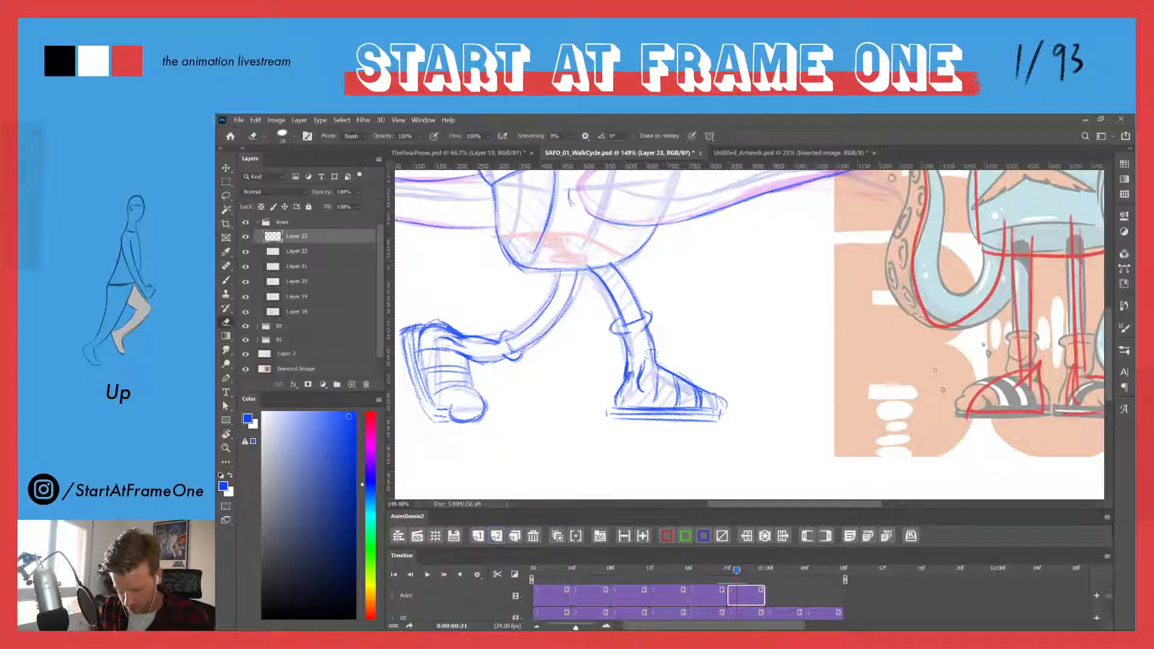
- Strengthen the front ankle lines and close the toe and heel ends of the planted sandal's sole
key("b")
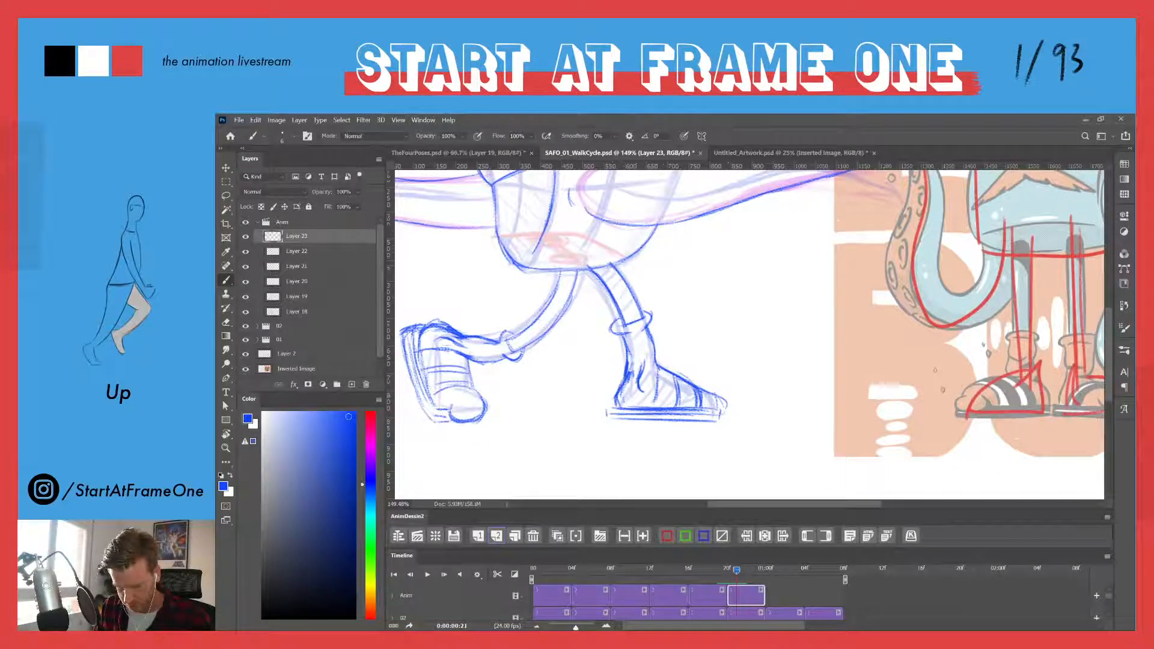
mouse_move(627, 349)
left_mouse_down()
mouse_move(621, 385)
mouse_move(659, 408)
mouse_move(661, 387)
left_mouse_up()
left_click_drag(700, 389, 721, 422)
left_click_drag(619, 401, 609, 423)
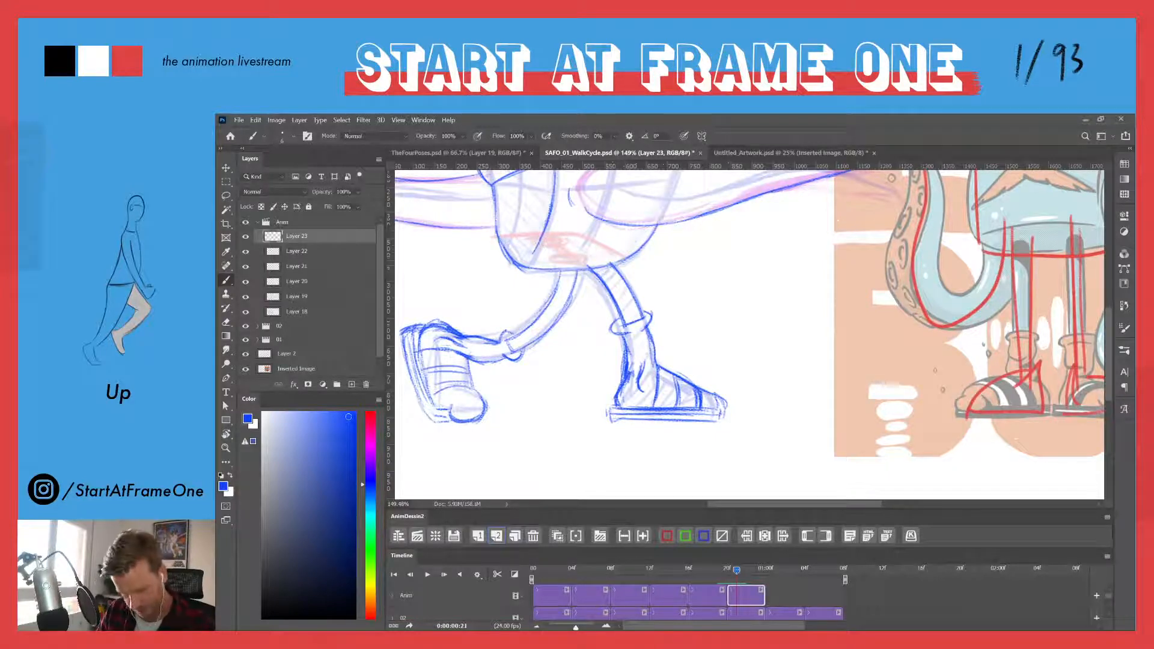
- Reinforce the lower edges of both outstretched tentacle arms with darker blue strokes
key("z")
mouse_move(593, 280)
left_mouse_down()
mouse_move(549, 263)
mouse_move(563, 268)
left_mouse_up()
key("b")
left_click_drag(538, 196, 627, 378)
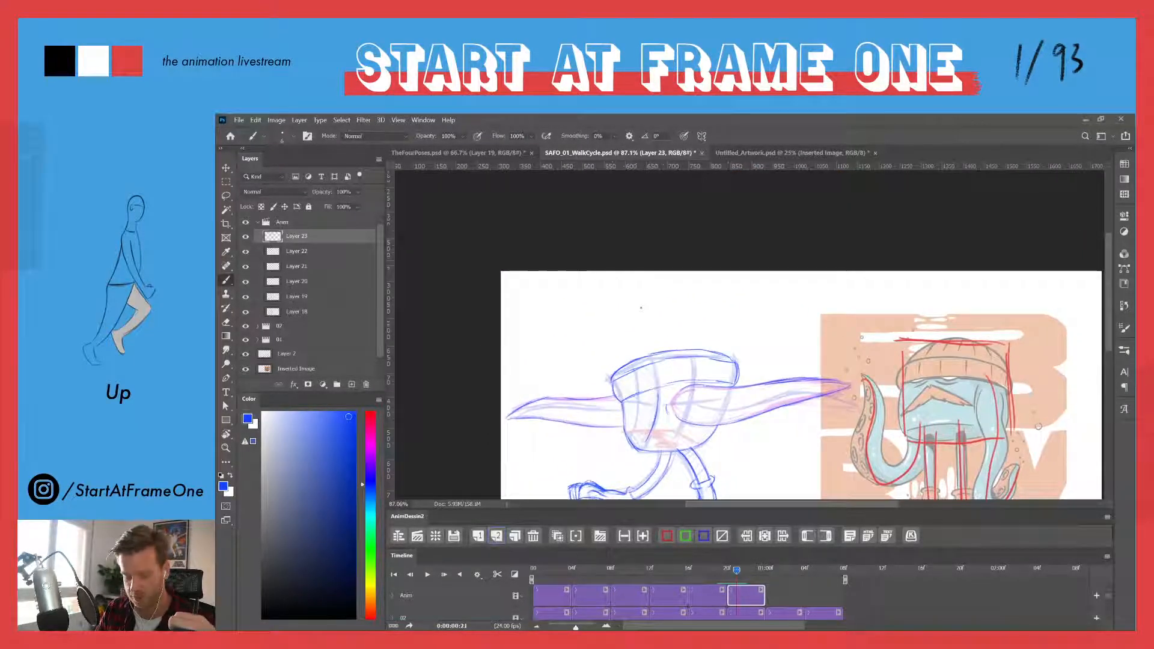
left_click_drag(674, 342, 641, 284)
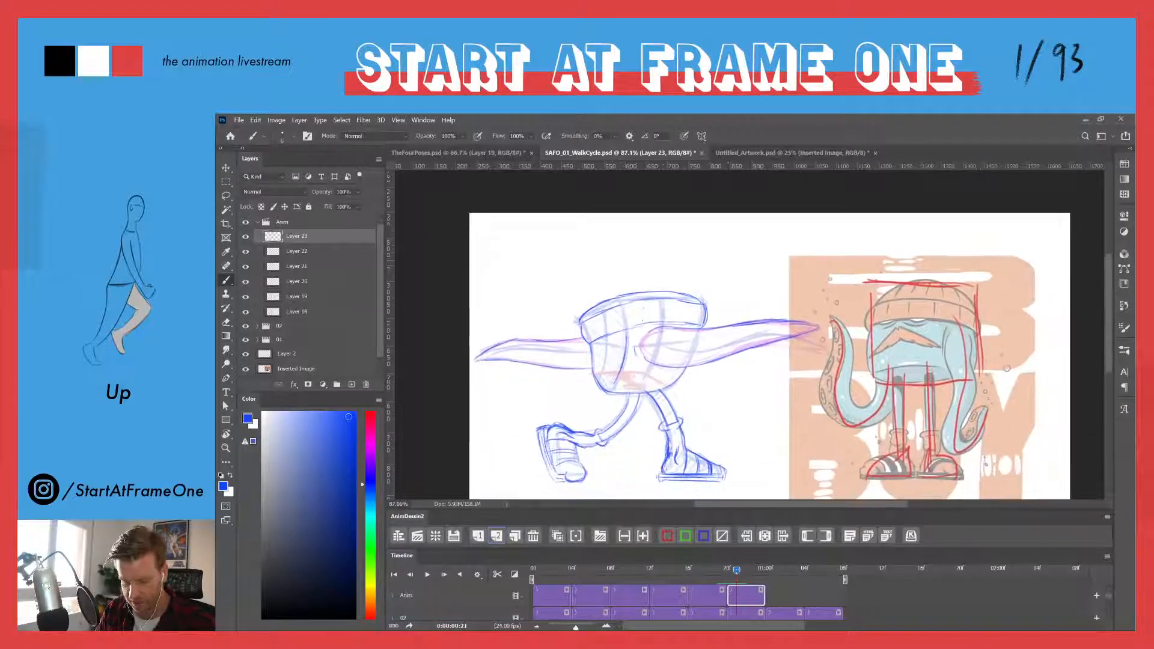
key("z")
left_click_drag(611, 330, 633, 333)
key("b")
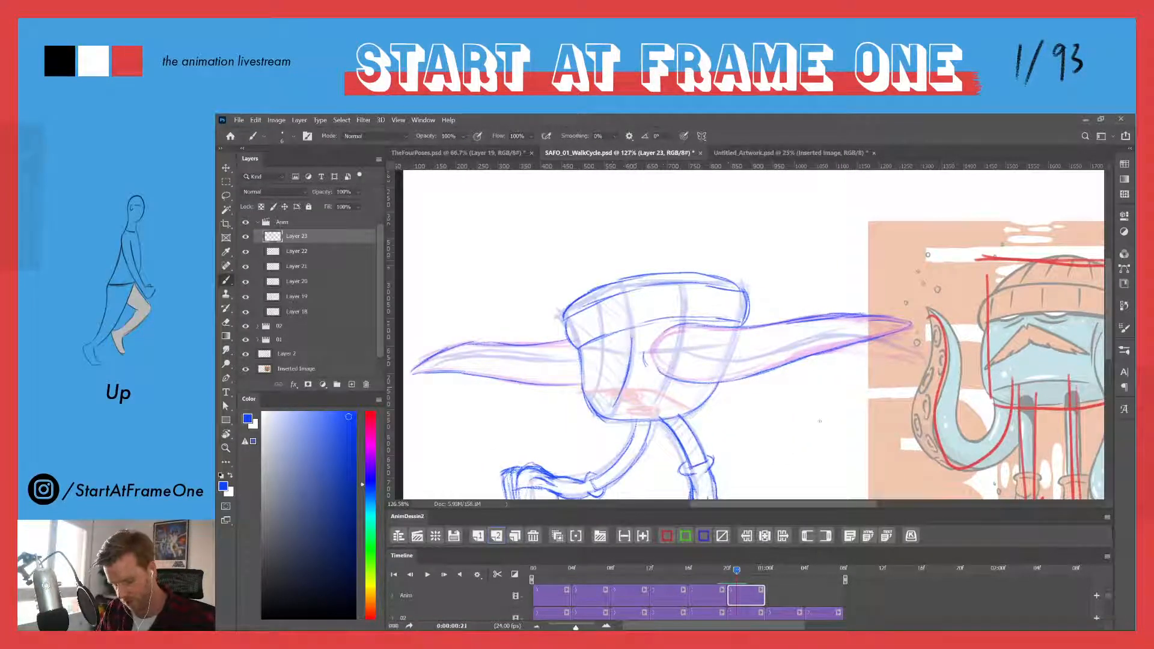
mouse_move(734, 569)
left_mouse_down()
mouse_move(714, 570)
mouse_move(726, 570)
left_mouse_up()
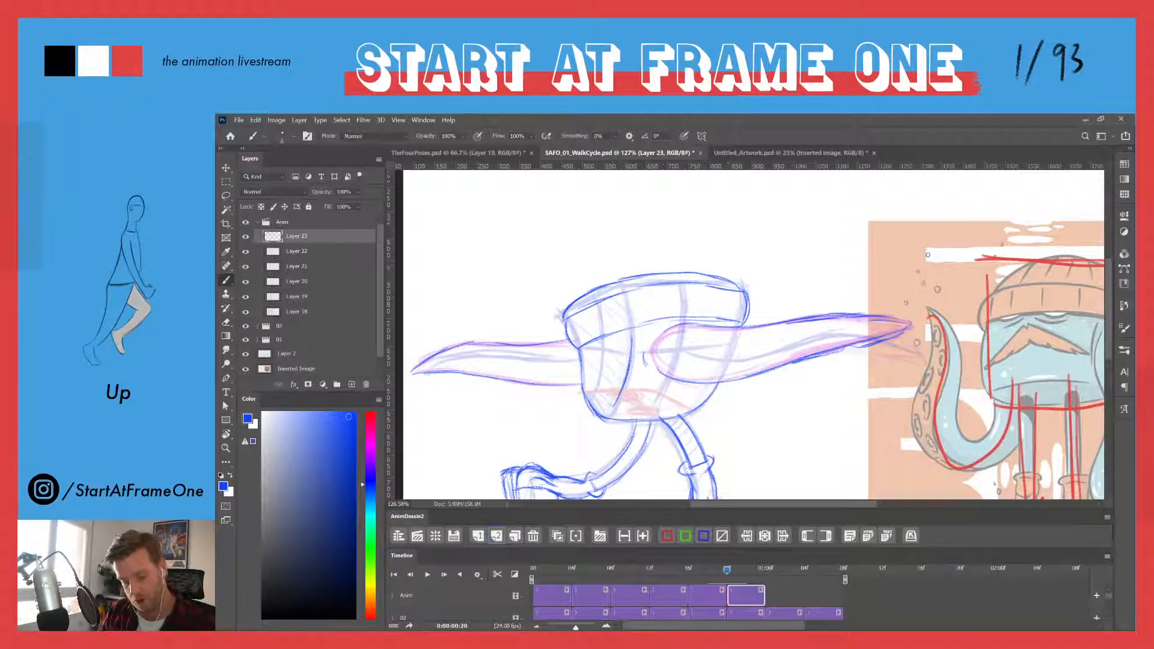
mouse_move(425, 376)
left_mouse_down()
mouse_move(516, 382)
mouse_move(503, 380)
left_mouse_up()
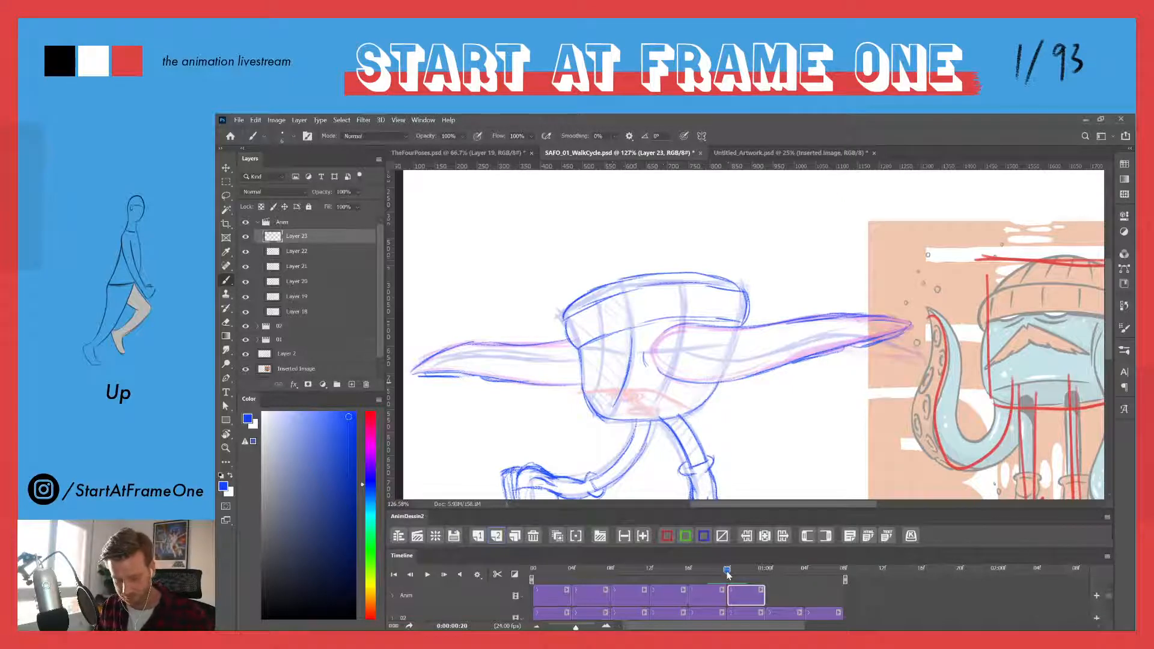
- Compare with the previous drawing, add short knit rib marks to the beanie's brim, and strengthen the hat's top contour
mouse_move(727, 570)
left_mouse_down()
mouse_move(660, 568)
mouse_move(727, 571)
left_mouse_up()
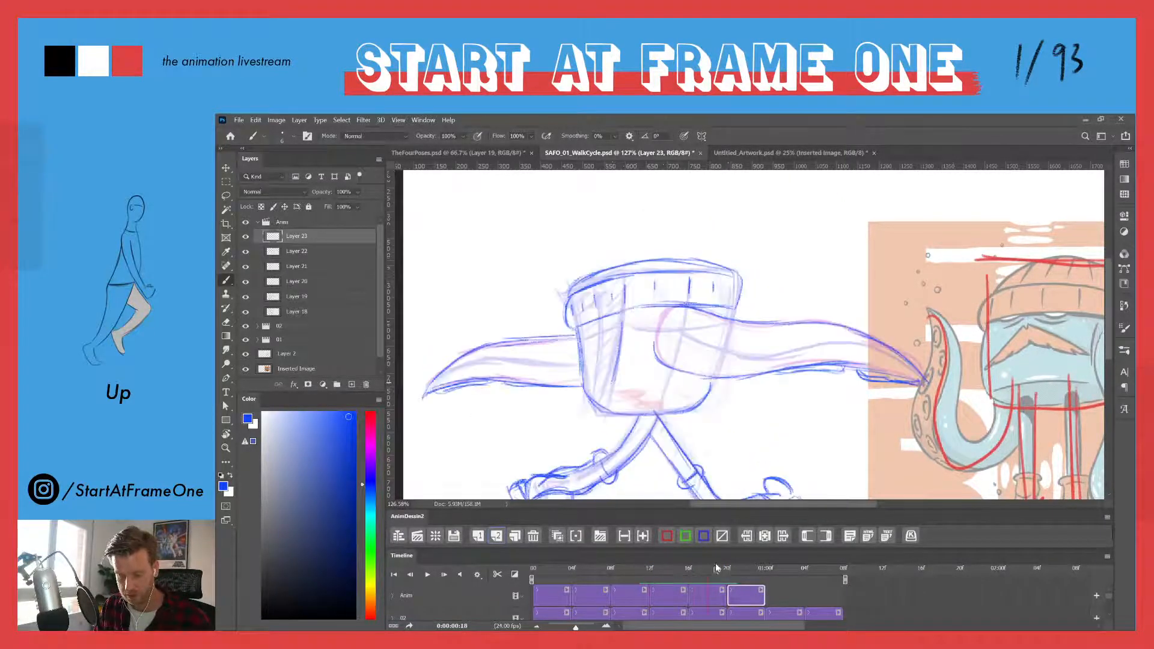
left_click_drag(569, 335, 555, 315)
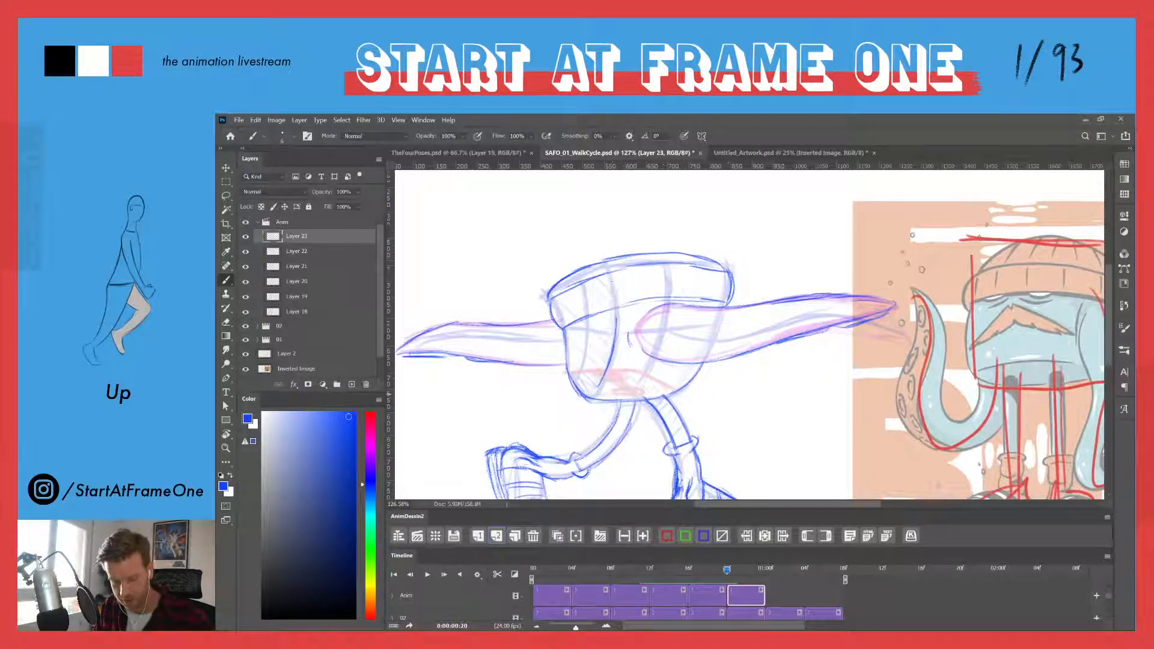
left_click_drag(610, 278, 614, 300)
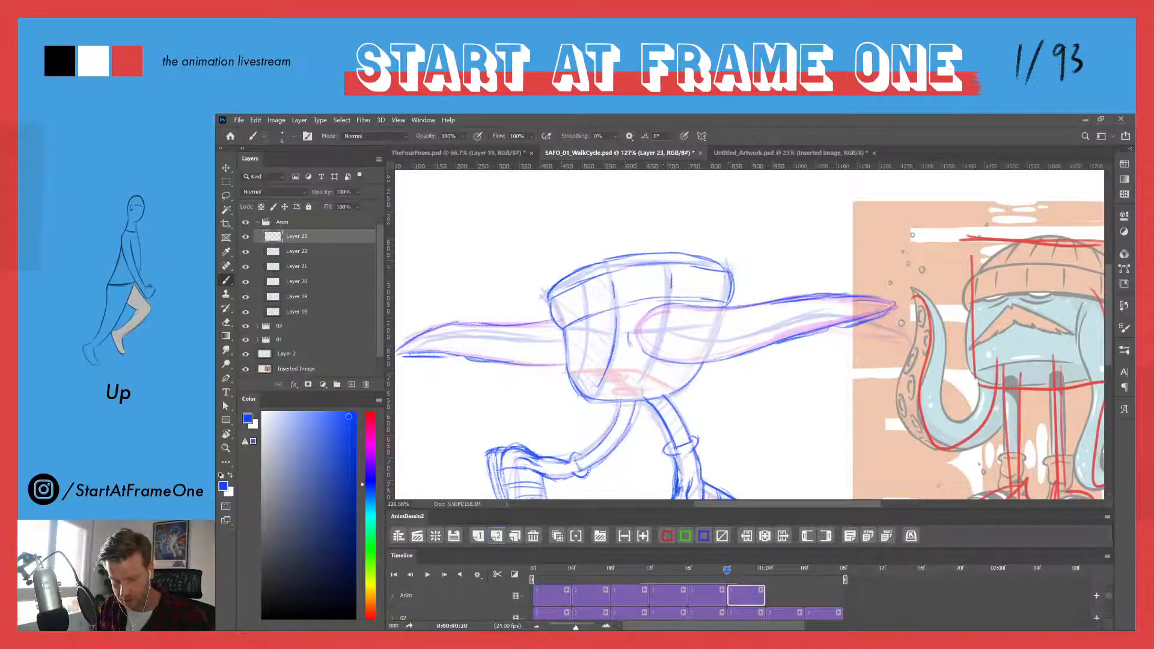
mouse_move(640, 273)
left_mouse_down()
mouse_move(640, 288)
mouse_move(584, 306)
mouse_move(597, 299)
left_mouse_up()
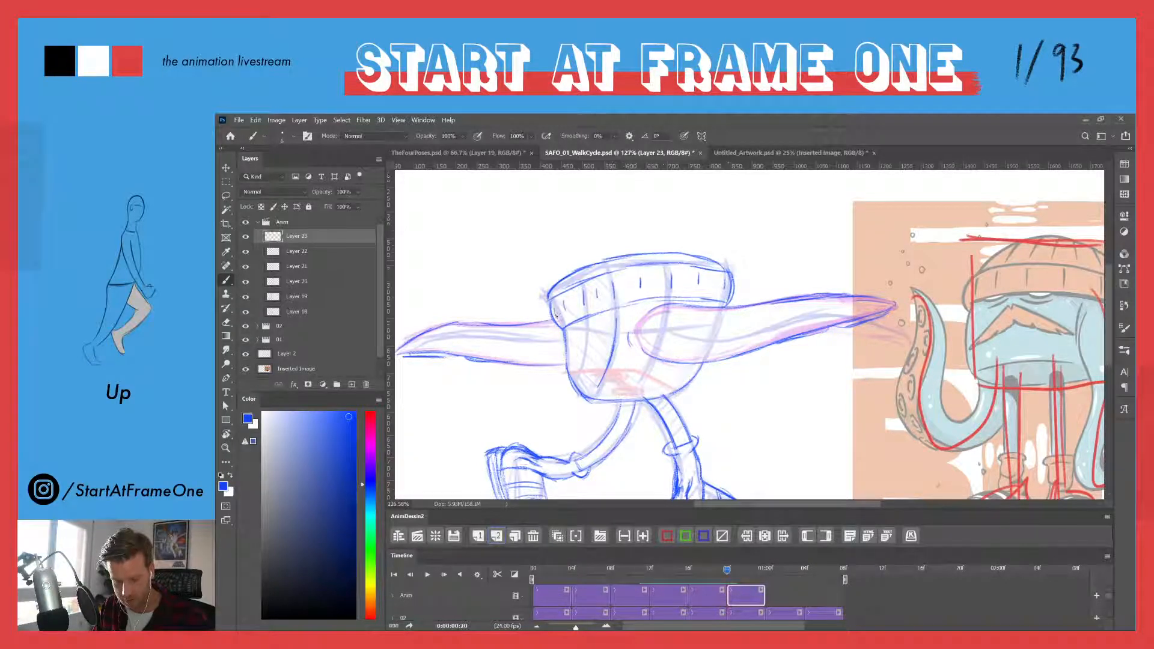
mouse_move(630, 255)
left_mouse_down()
mouse_move(611, 268)
mouse_move(670, 252)
left_mouse_up()
left_click_drag(681, 248, 568, 283)
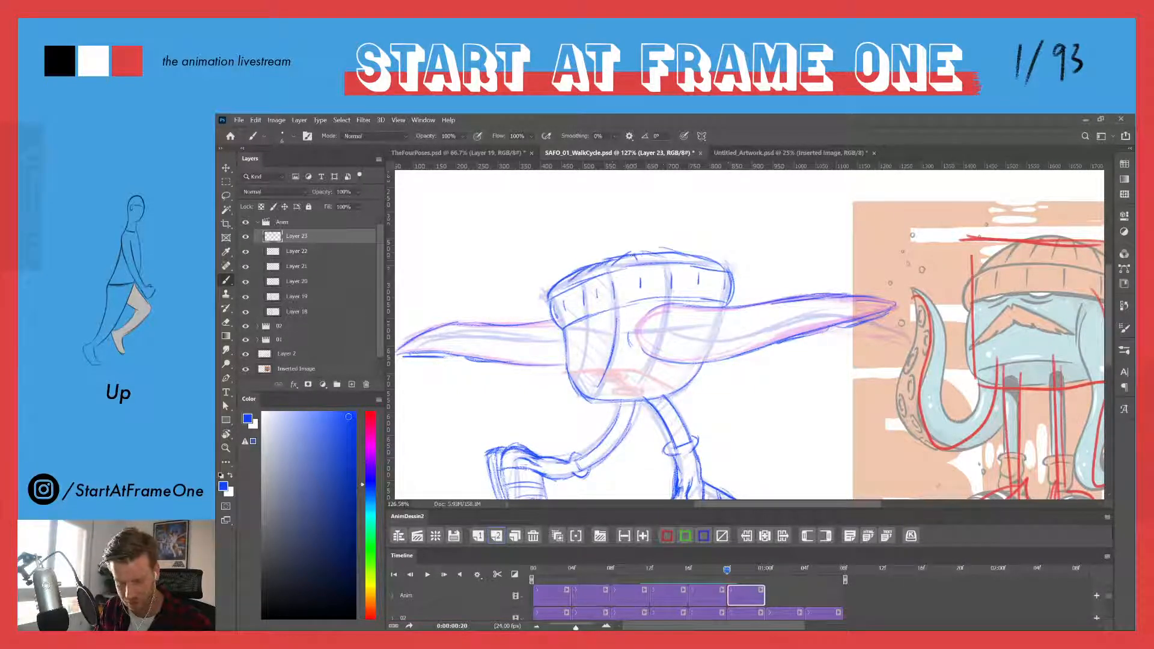
left_click_drag(643, 255, 630, 263)
left_click_drag(650, 259, 664, 257)
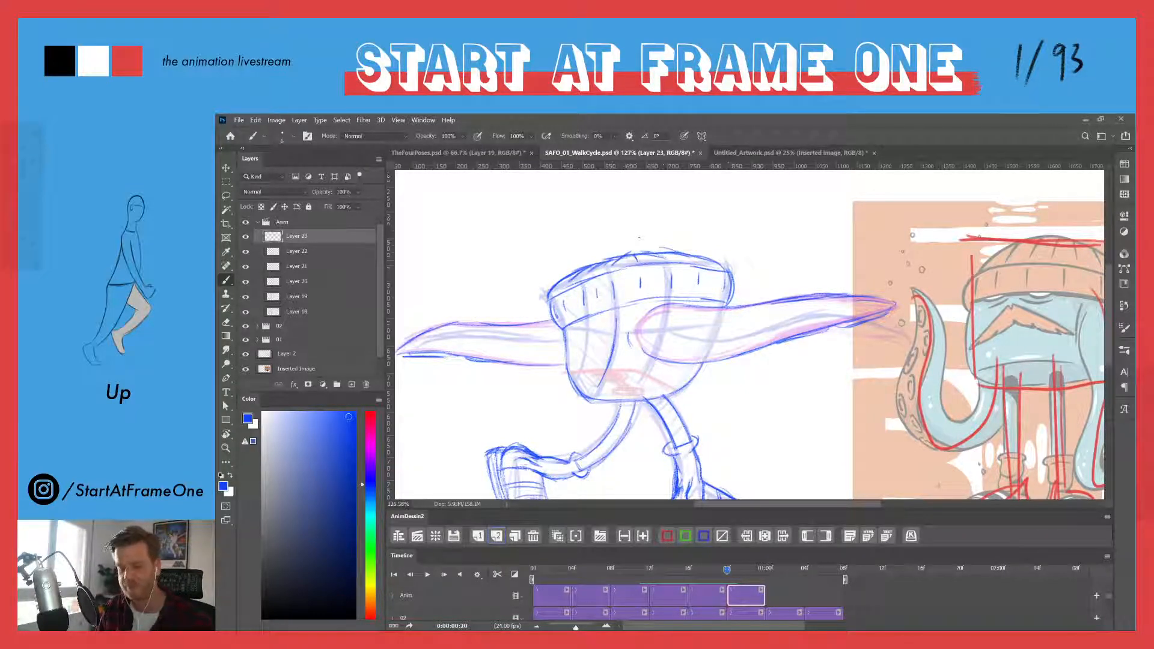
- Erase the stray marks along the upper edge of the rear lower leg
scroll(543, 443, "up", 5)
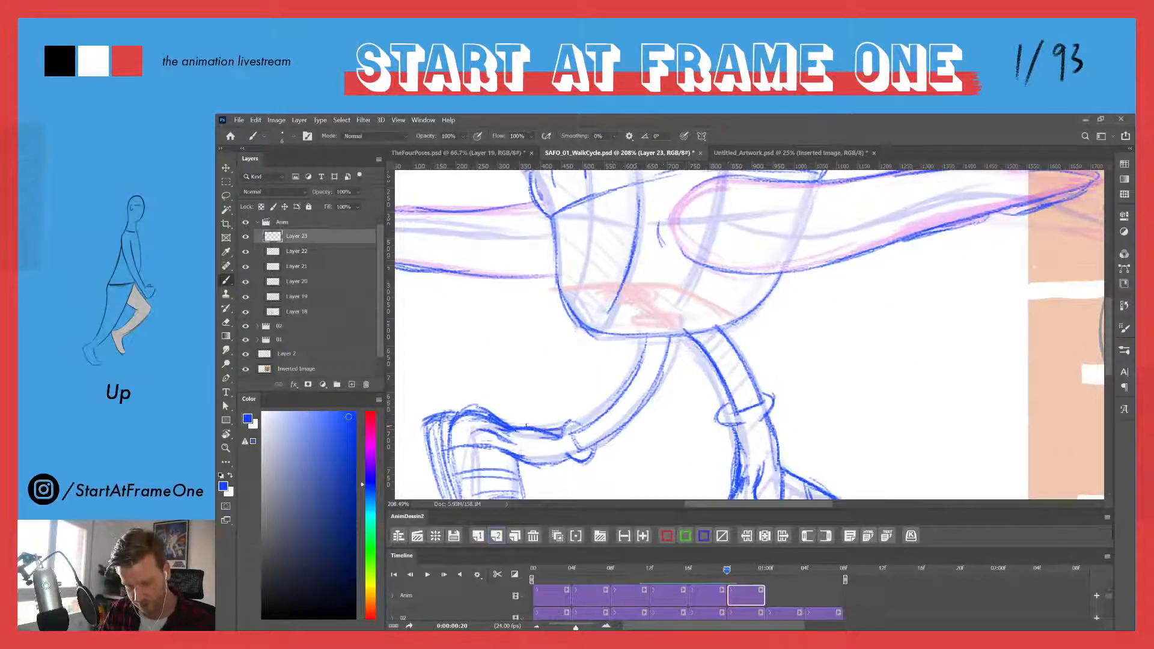
key("e")
left_click_drag(553, 438, 531, 439)
scroll(585, 355, "down", 4)
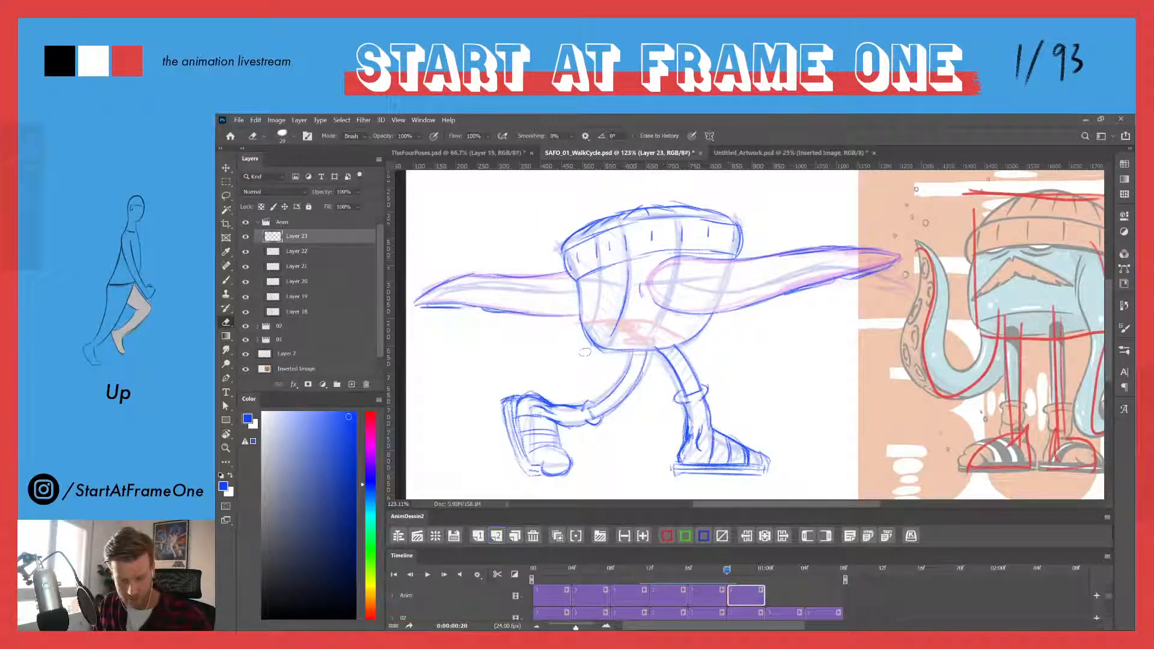
key("b")
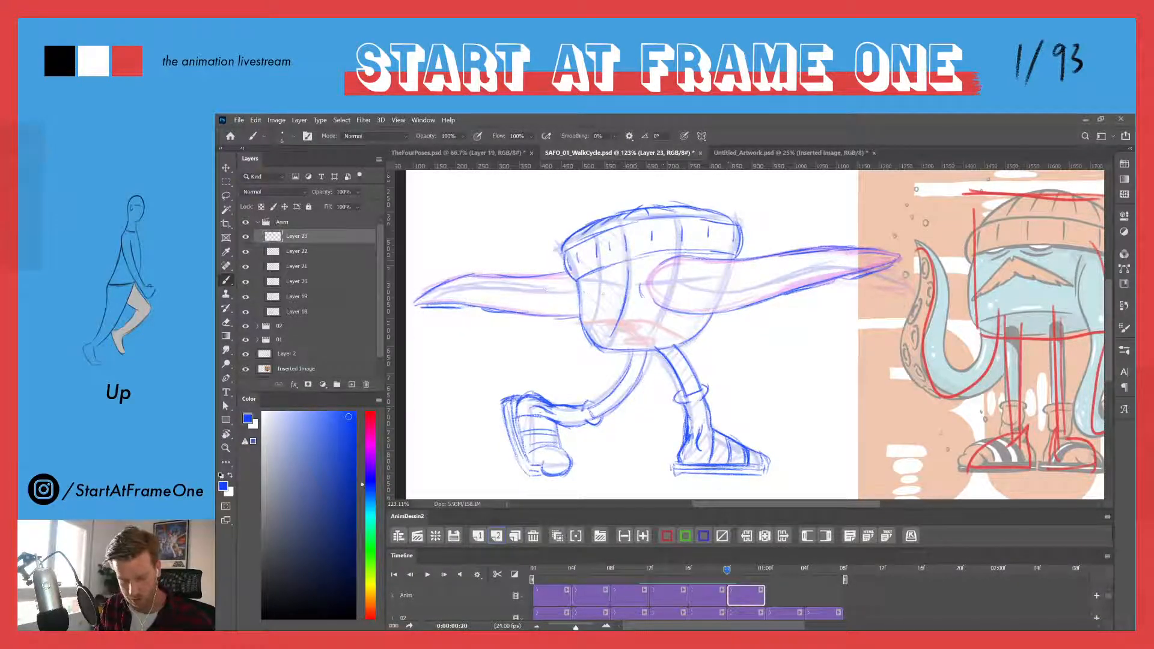
scroll(598, 288, "down", 3)
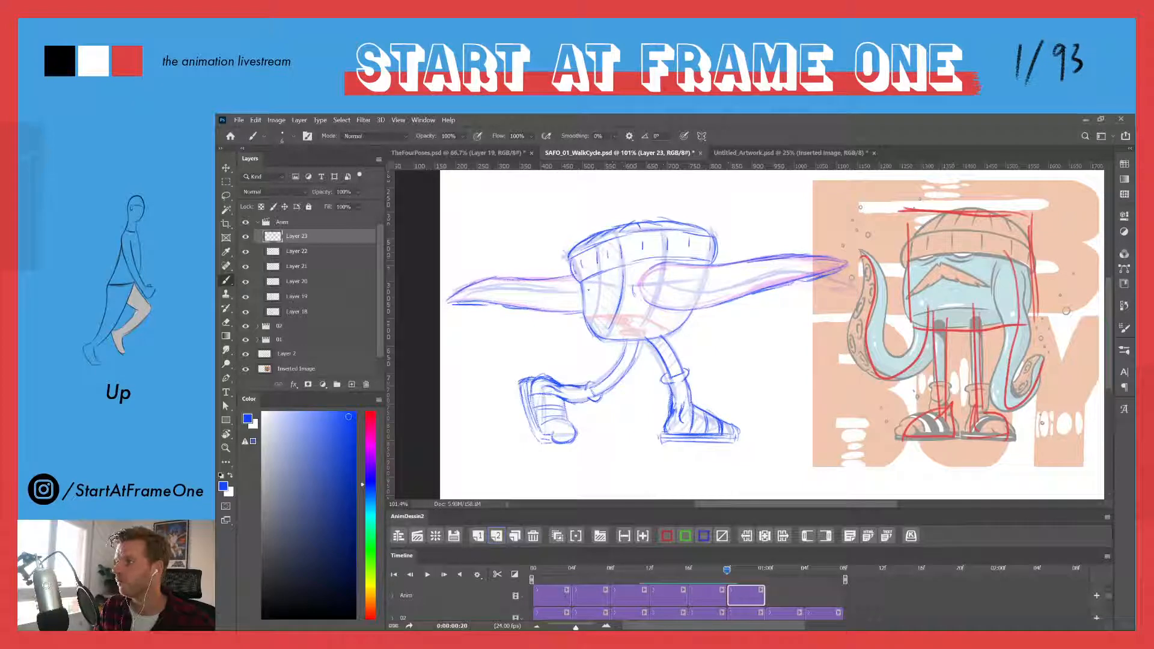
key("space")
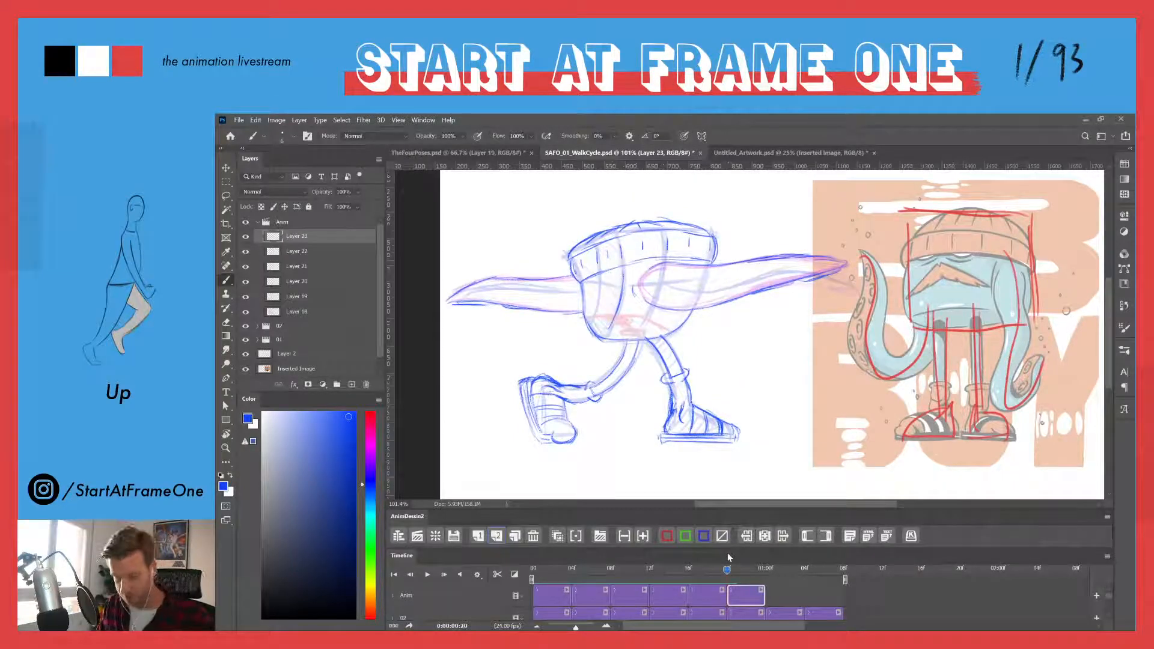
- Firm up the toe and heel ends of the front sandal's sole and round off the toe outline
key("z")
left_click_drag(740, 394, 775, 386)
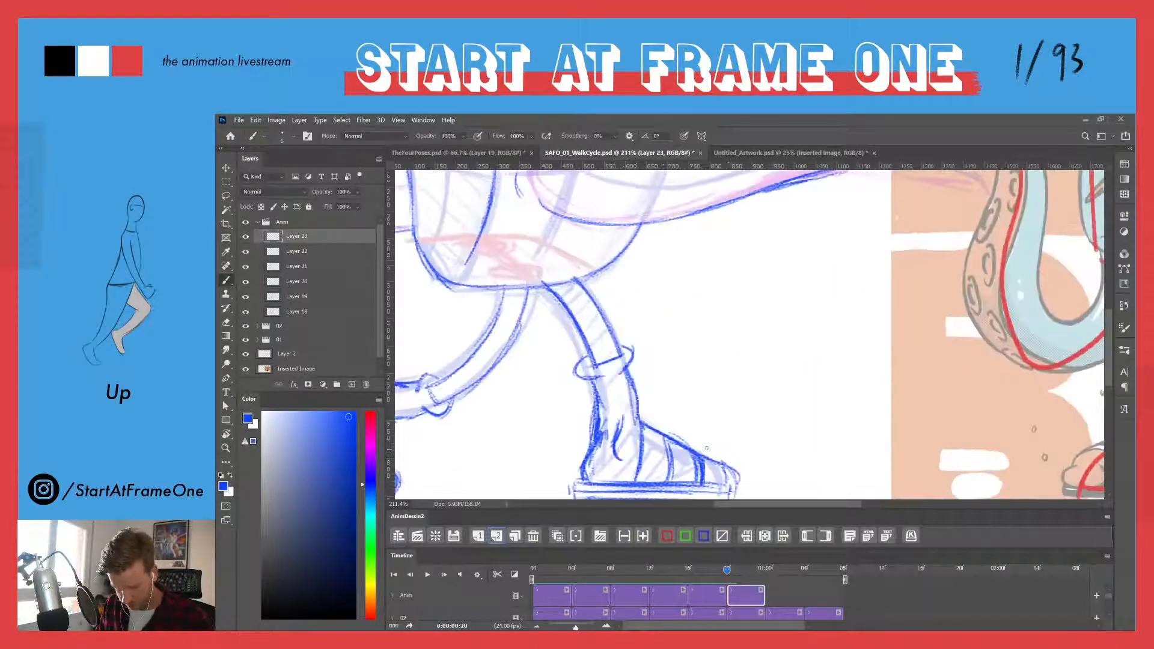
key("space")
left_click_drag(684, 406, 607, 297)
left_click_drag(650, 365, 648, 384)
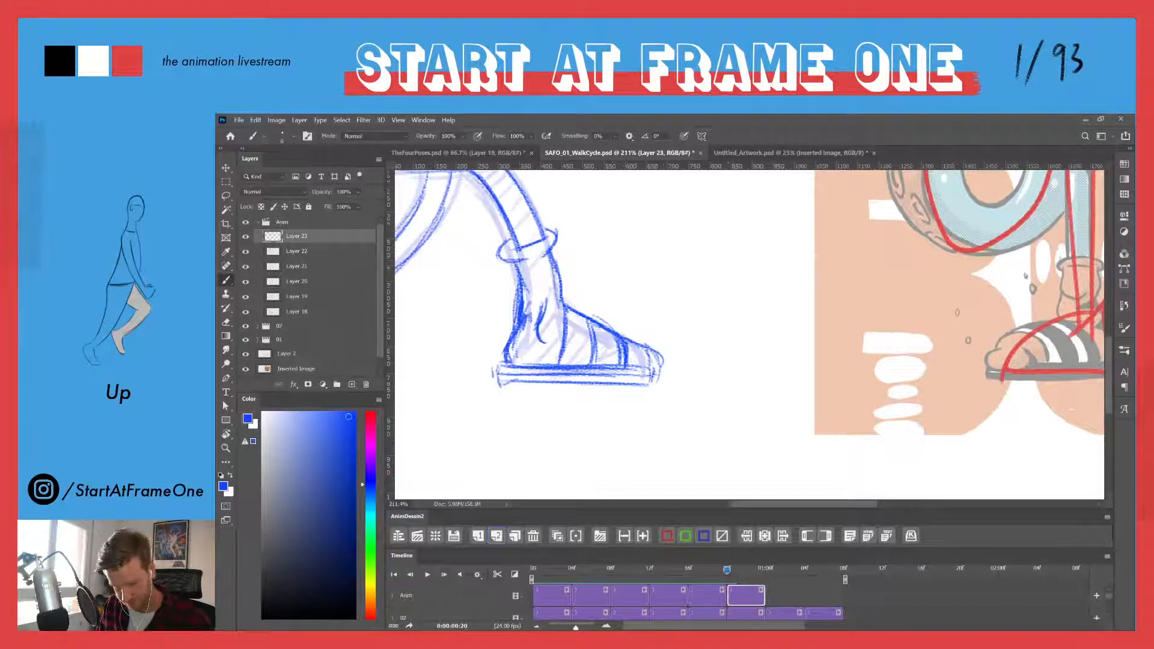
left_click_drag(501, 364, 499, 384)
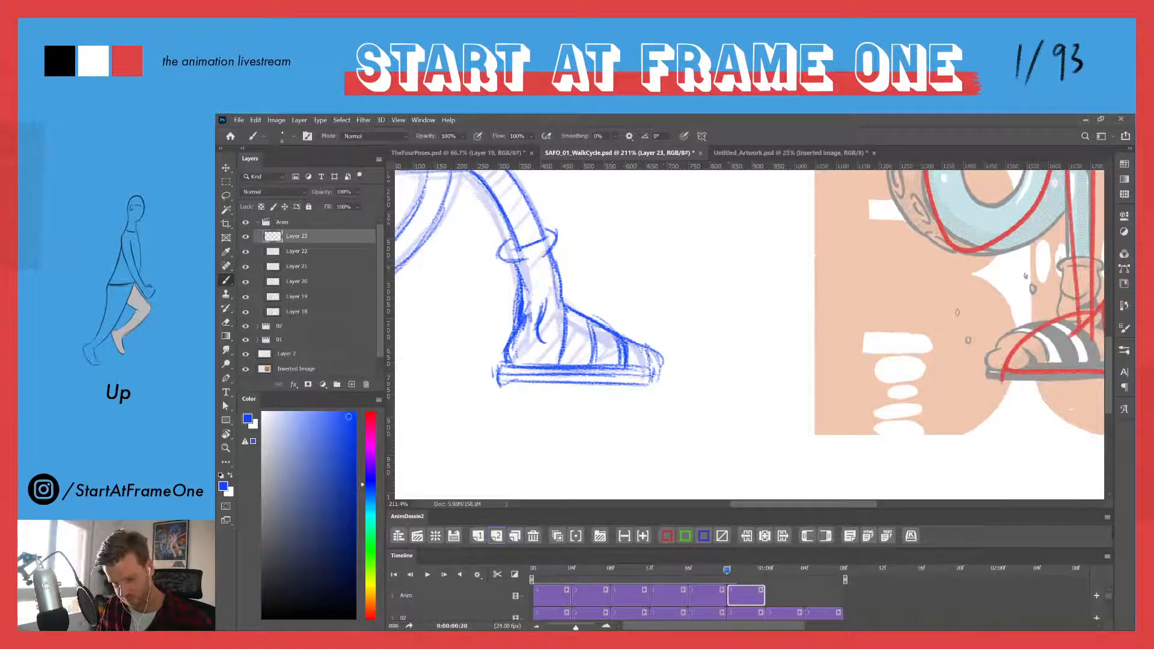
mouse_move(641, 349)
left_mouse_down()
mouse_move(665, 369)
mouse_move(661, 383)
left_mouse_up()
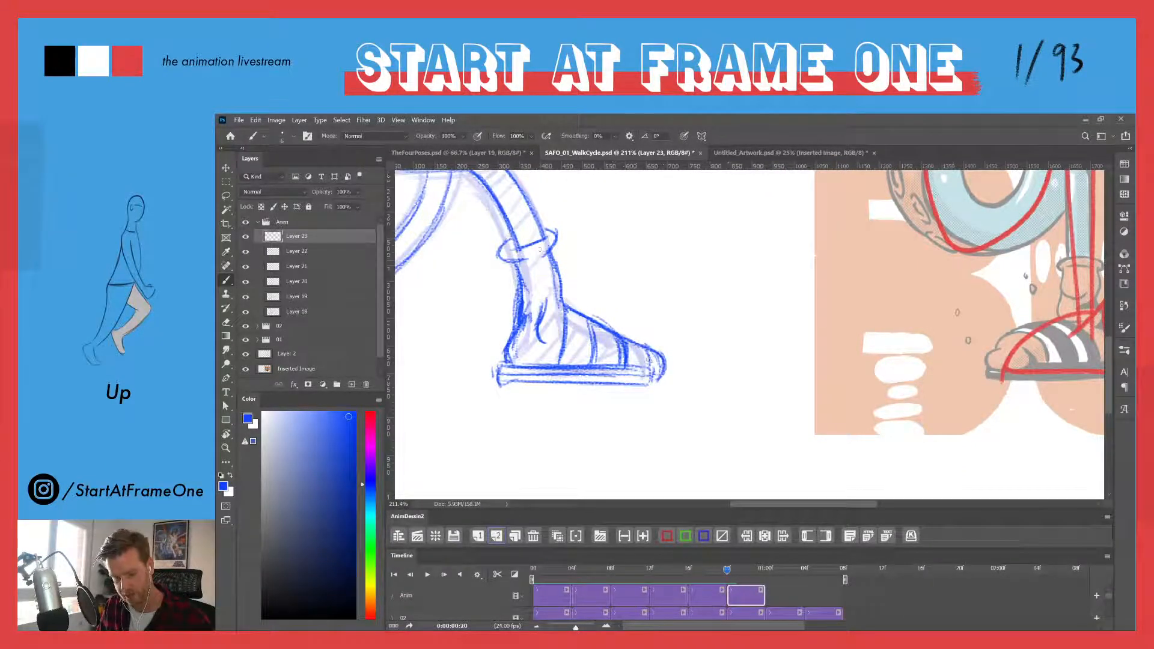
- Examine the whole character pose for parts of the legs and body that still need cleanup
key("z")
left_click_drag(542, 249, 516, 246)
key("space")
left_click_drag(447, 226, 520, 299)
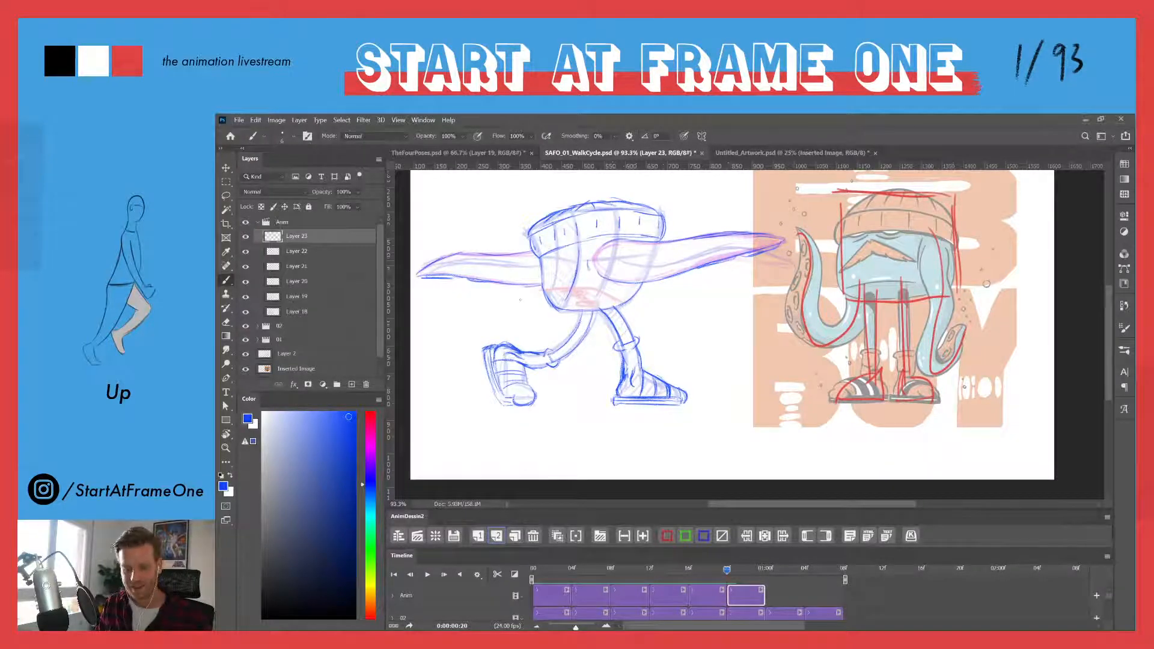
key("z")
left_click_drag(540, 337, 565, 337)
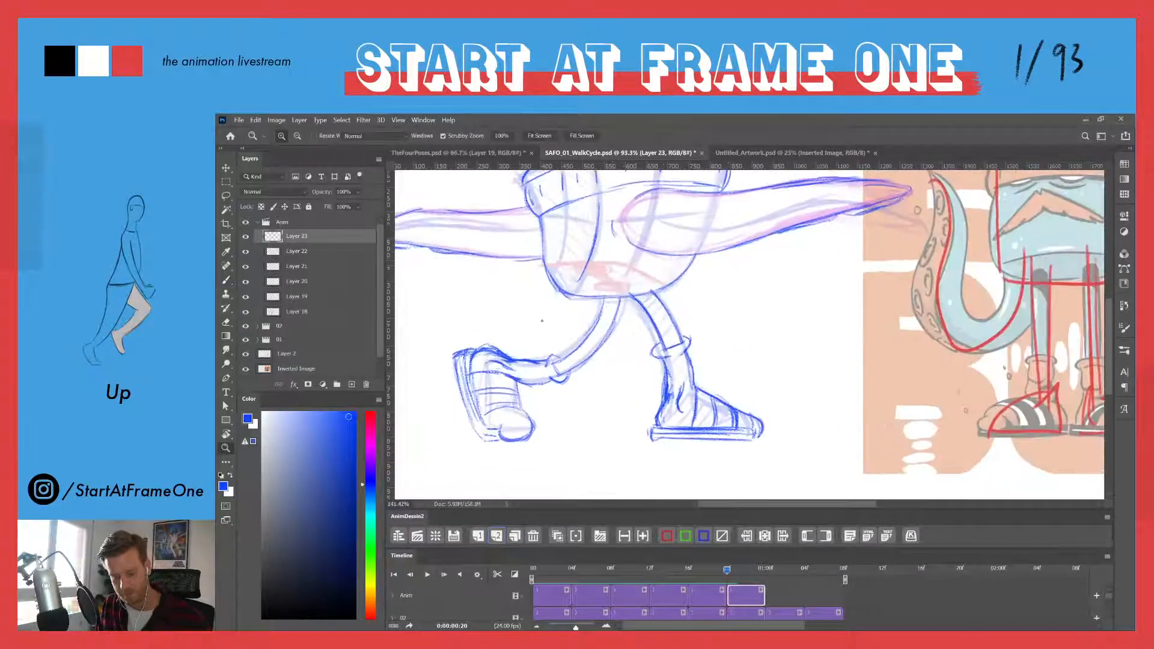
key("b")
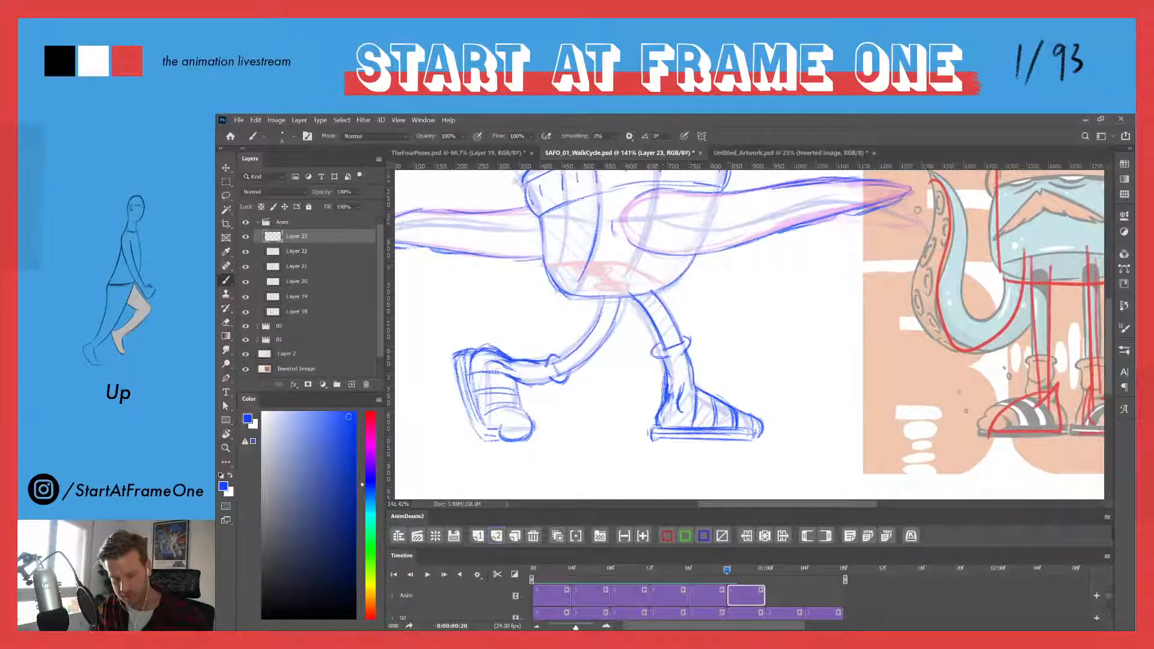
key("z")
key("b")
mouse_move(492, 241)
left_mouse_down()
mouse_move(467, 239)
mouse_move(503, 301)
left_mouse_up()
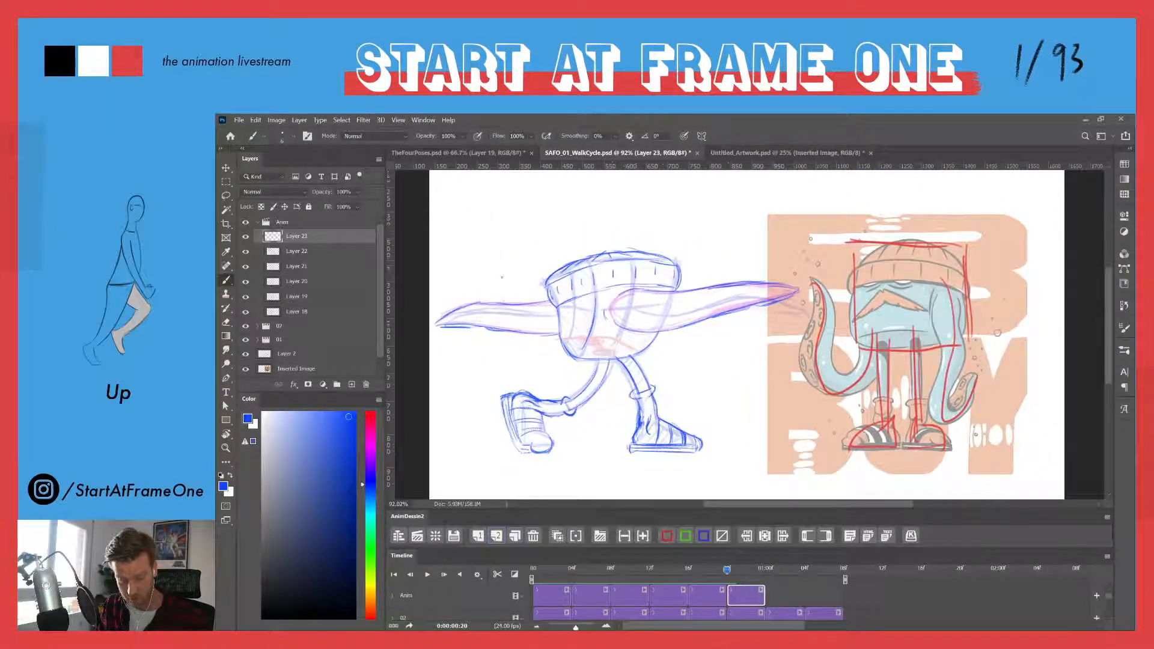
mouse_move(726, 573)
left_mouse_down()
mouse_move(709, 572)
mouse_move(727, 571)
left_mouse_up()
- Erase the rough upper edge of the rear lower leg and redraw it together with a fuller sock cuff
key("z")
left_click_drag(578, 394, 624, 394)
key("b")
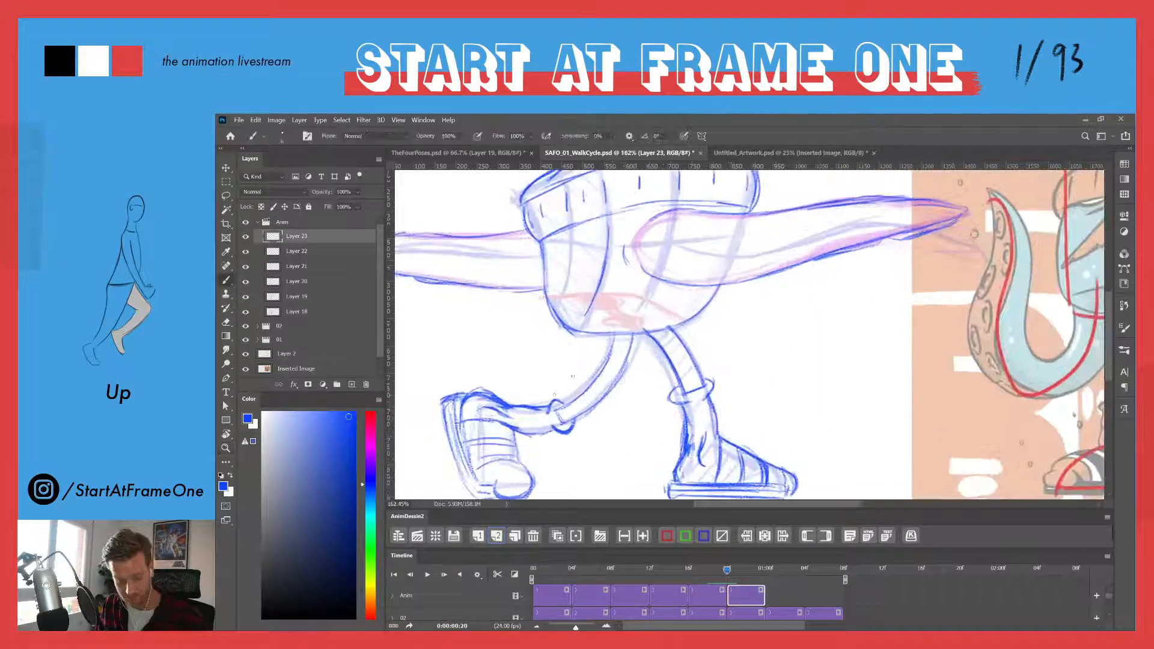
key("e")
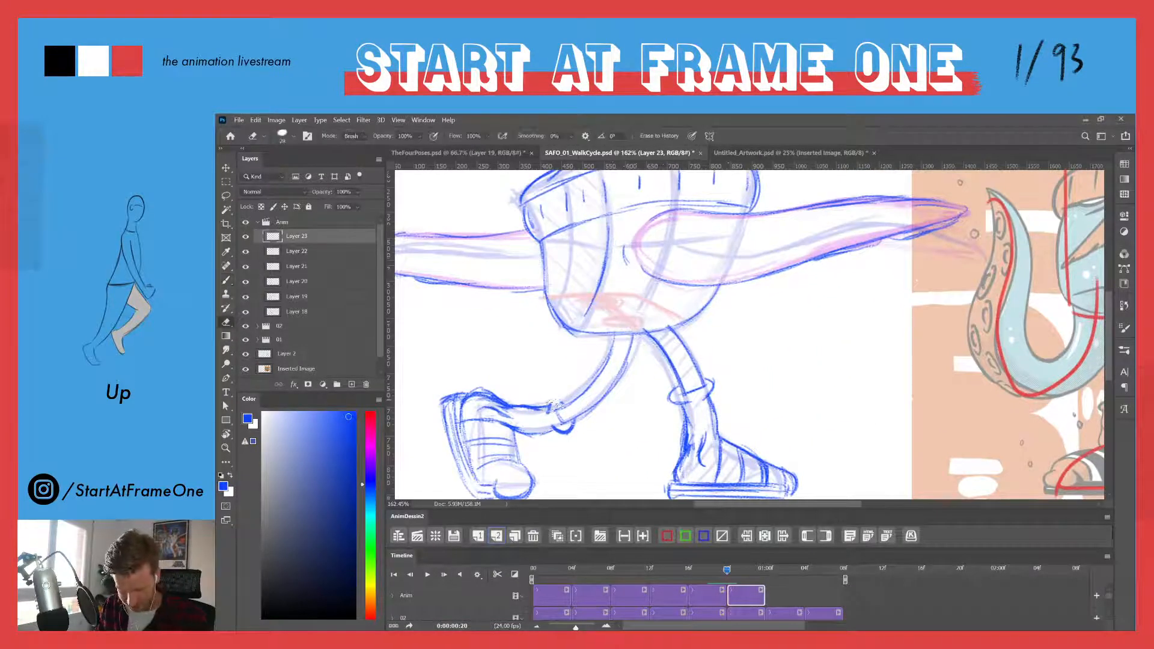
mouse_move(546, 408)
left_mouse_down()
mouse_move(576, 425)
mouse_move(555, 416)
mouse_move(570, 394)
mouse_move(577, 420)
mouse_move(561, 395)
mouse_move(563, 421)
mouse_move(584, 422)
mouse_move(537, 437)
mouse_move(566, 433)
mouse_move(509, 405)
left_mouse_up()
key("b")
mouse_move(538, 399)
left_mouse_down()
mouse_move(491, 403)
mouse_move(524, 414)
mouse_move(487, 400)
left_mouse_up()
- Clean up the rear lower leg's underside and erase the overlapping lines around its sock cuff
key("e")
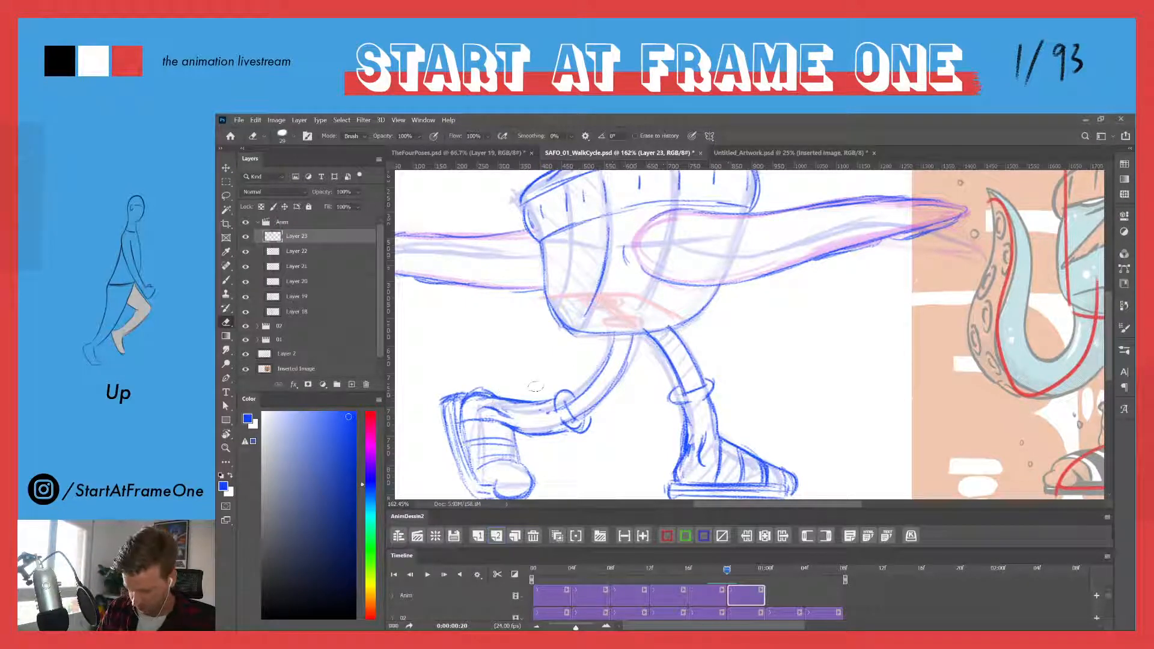
key("b")
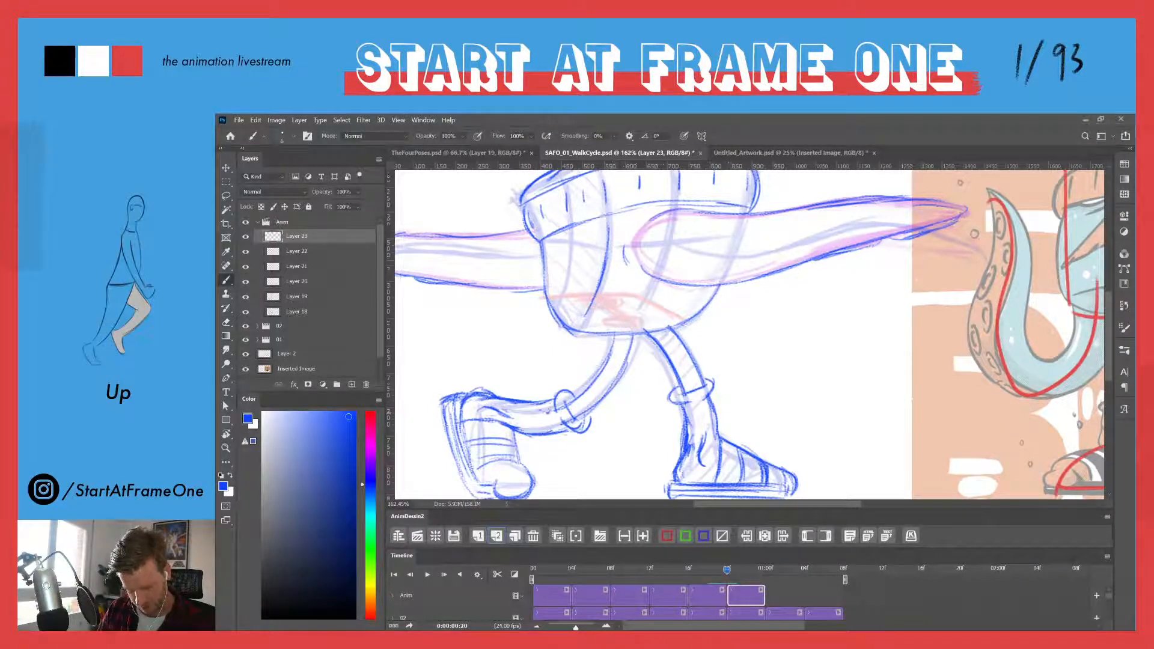
key("e")
mouse_move(564, 421)
left_mouse_down()
mouse_move(556, 406)
mouse_move(583, 421)
left_mouse_up()
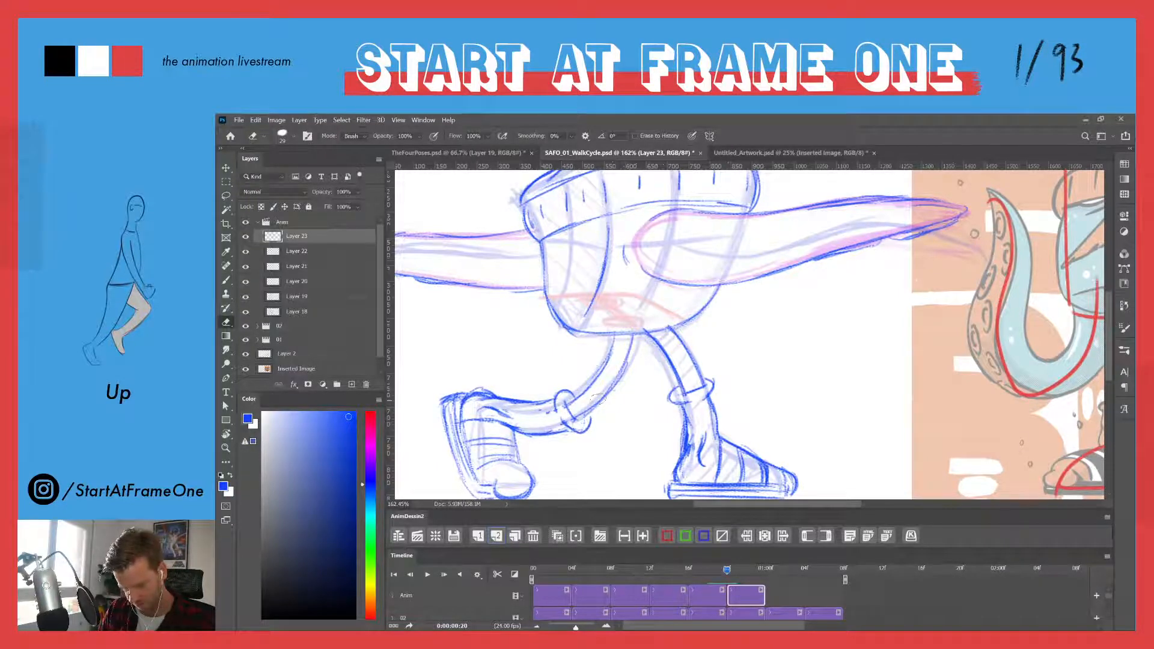
key("b")
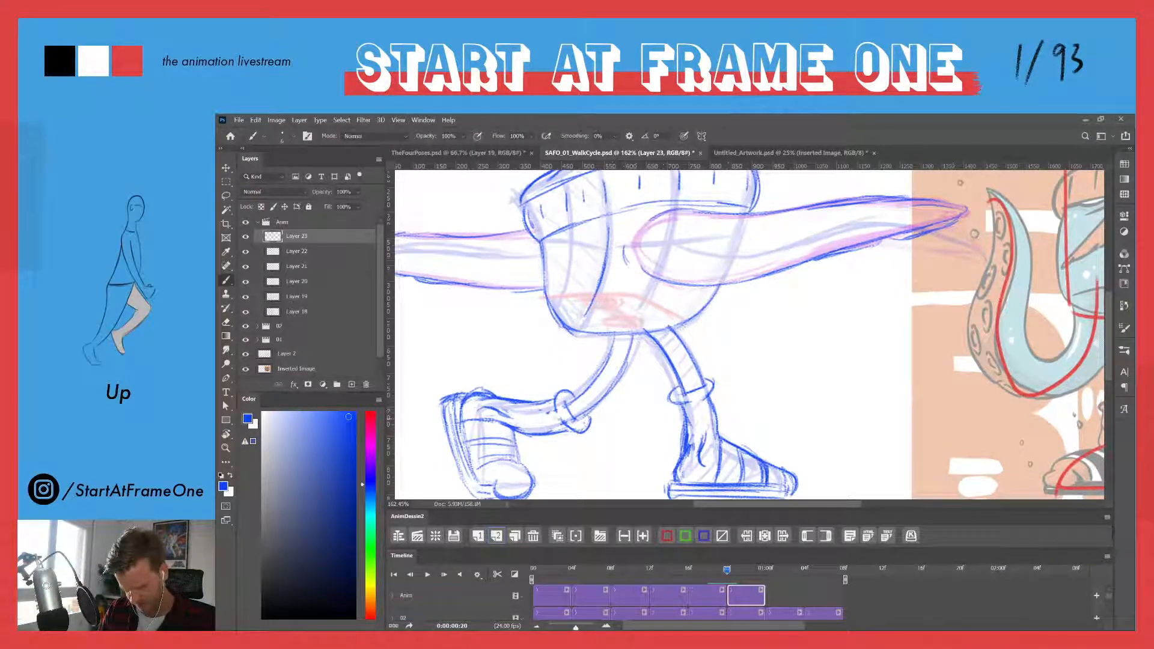
- Touch up the rear leg's sock cuff, thigh line and calf underside on the lowered pose
left_click_drag(565, 425, 576, 433)
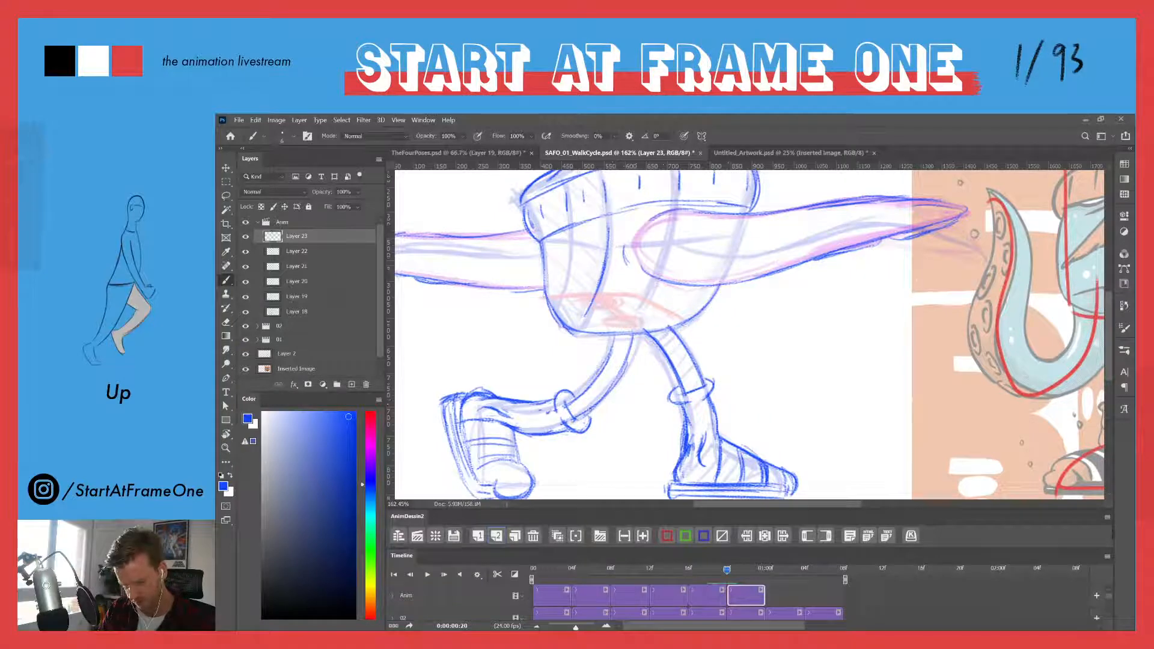
left_click_drag(600, 370, 579, 395)
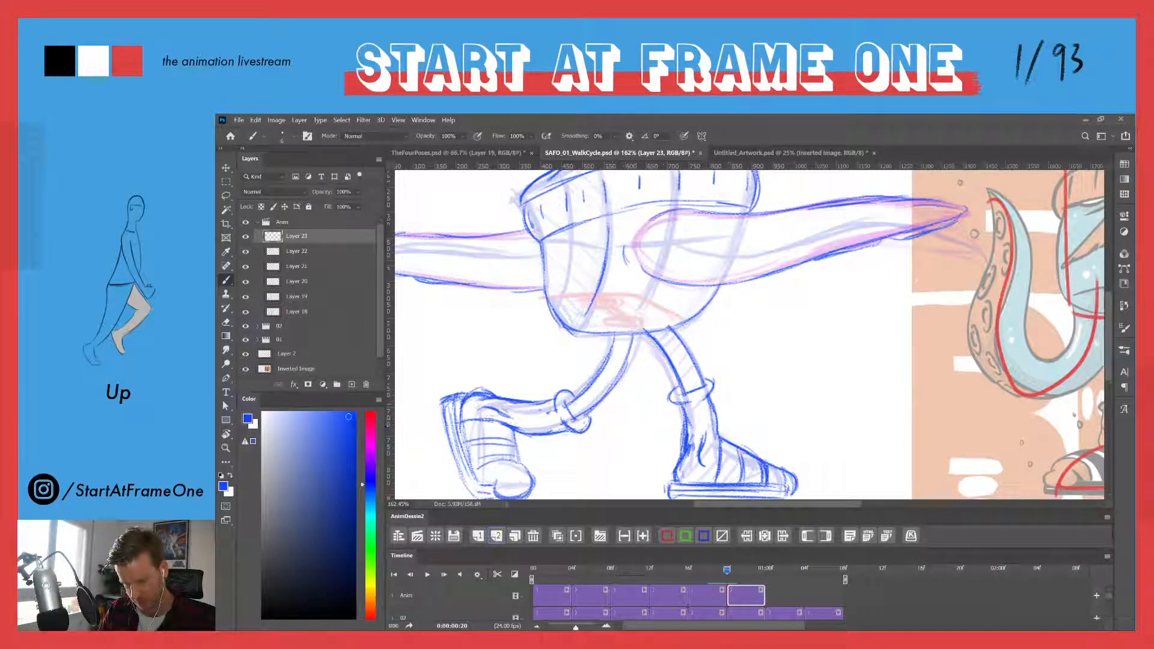
left_click_drag(549, 434, 584, 429)
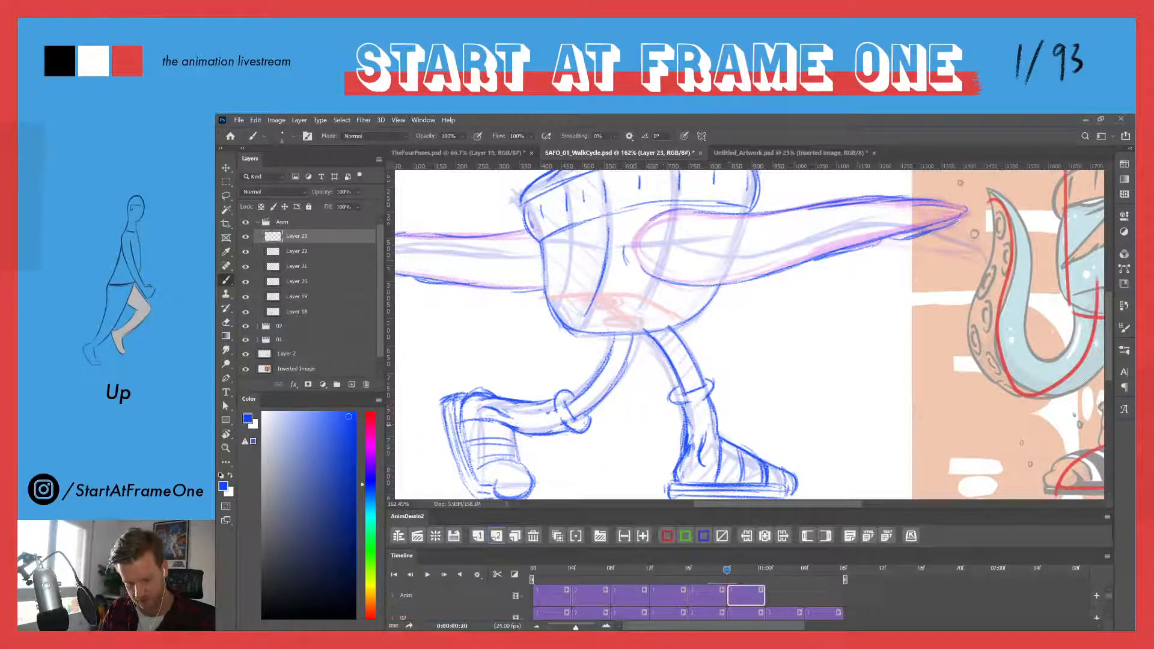
left_click_drag(512, 434, 536, 435)
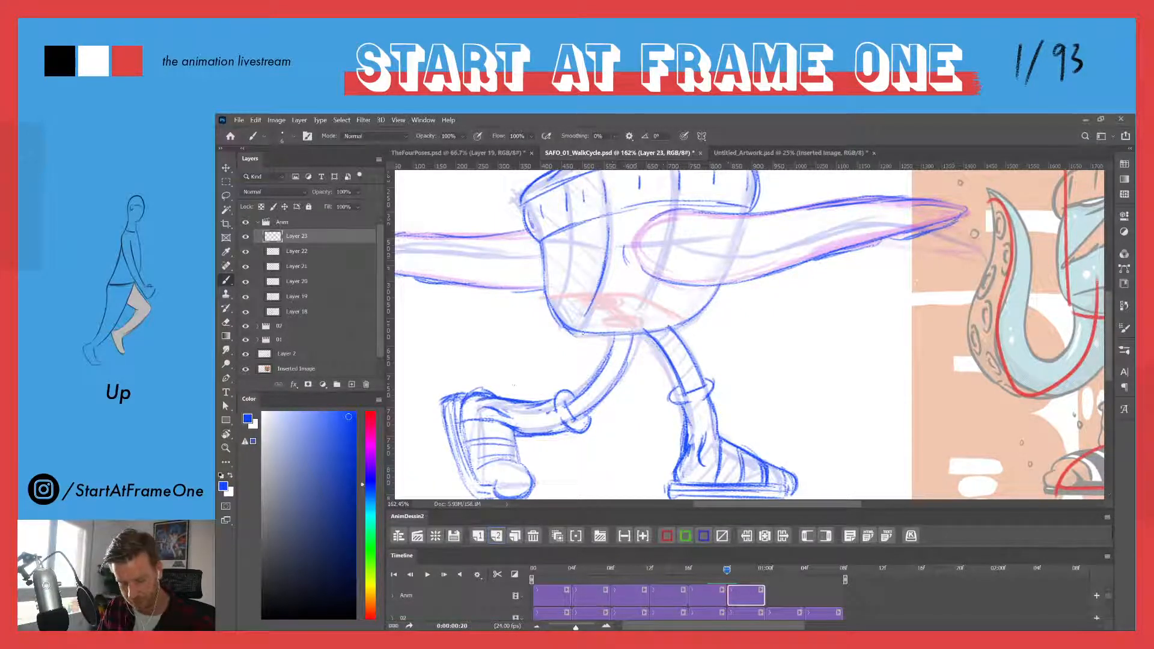
left_click_drag(583, 343, 521, 284)
scroll(521, 283, "down", 3)
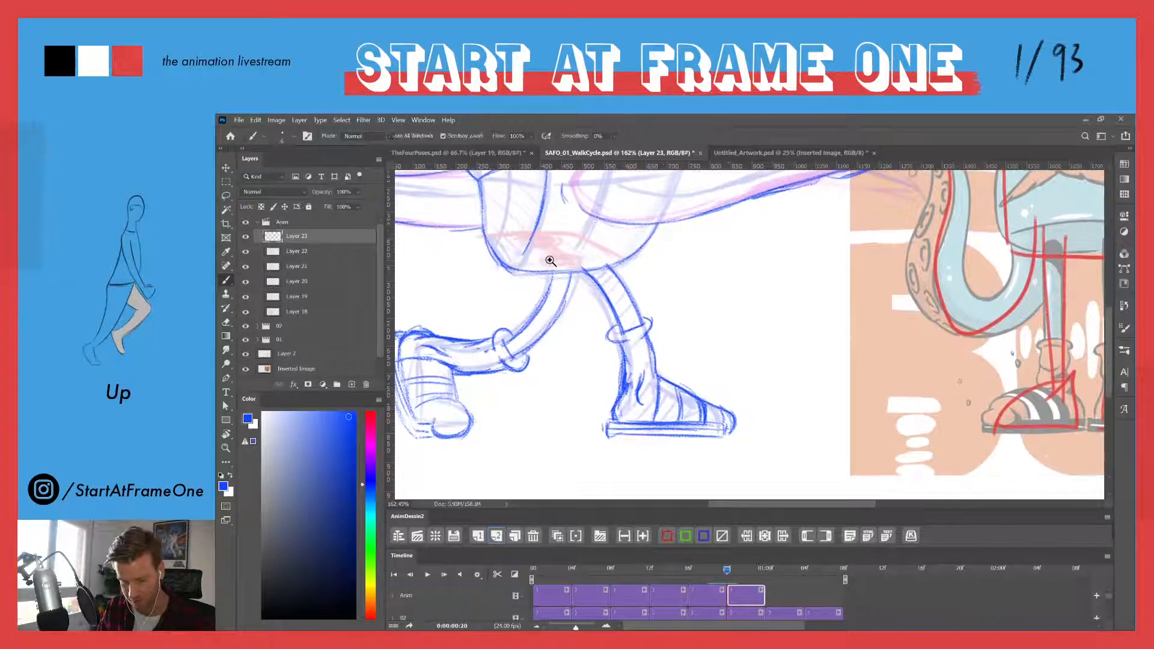
left_click_drag(570, 300, 573, 300)
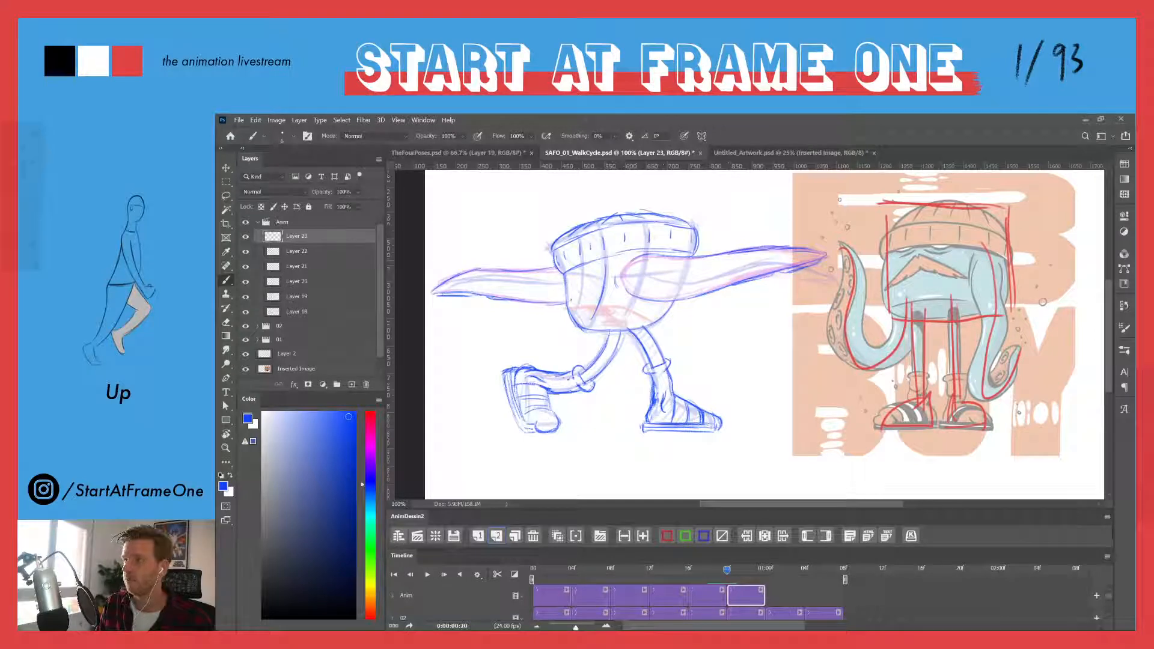
- Refine the upper edge of the rear lower leg between the sandal and the sock cuff
key("ctrl+space")
left_click_drag(527, 376, 570, 375)
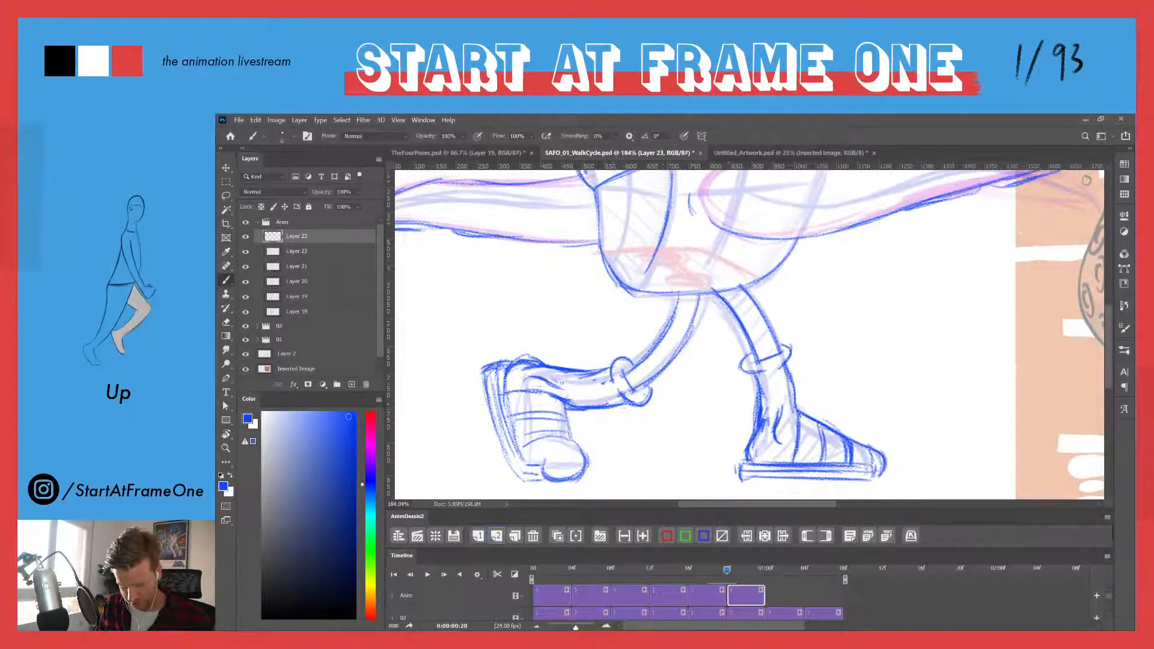
left_click_drag(581, 376, 603, 369)
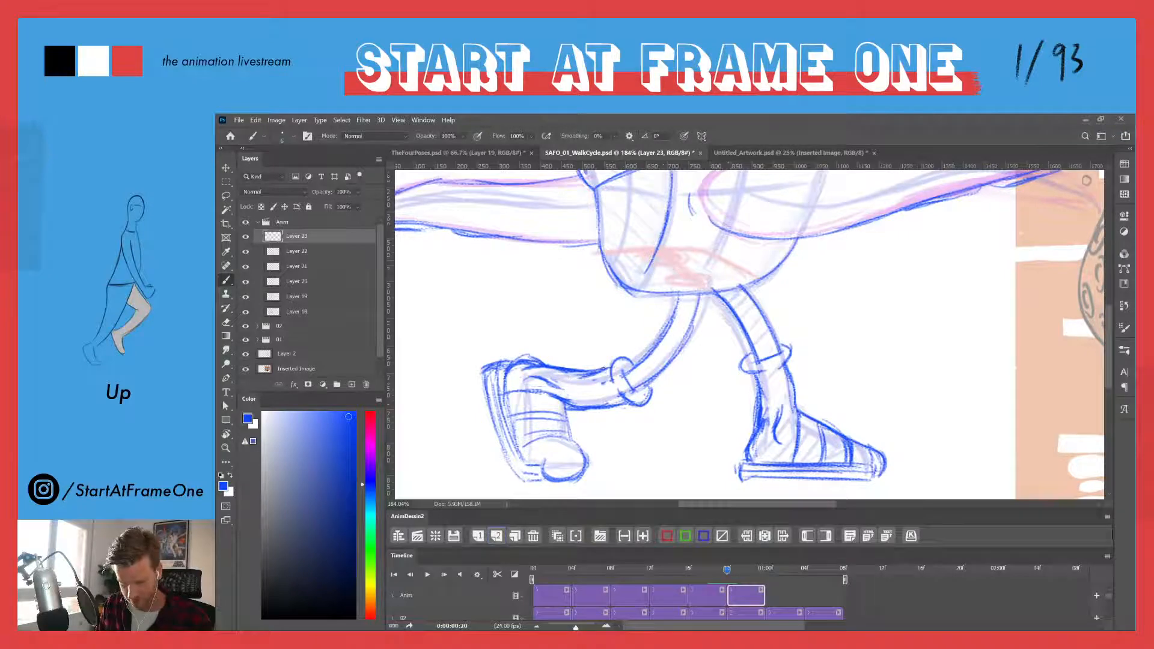
key("ctrl+space")
left_click_drag(528, 311, 505, 326)
key("space")
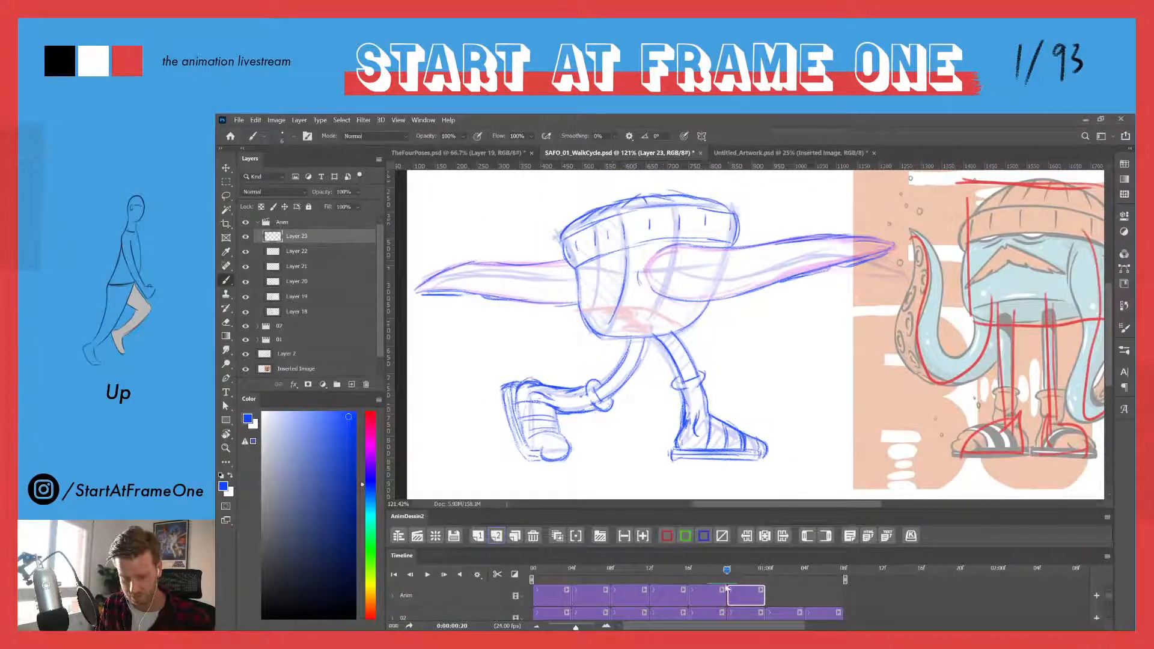
- Go back to the preceding stride pose on Layer 22 and touch up its beanie's crown outline, side edges and brim
mouse_move(726, 574)
left_mouse_down()
mouse_move(709, 571)
mouse_move(721, 570)
left_mouse_up()
key("alt+bracketleft")
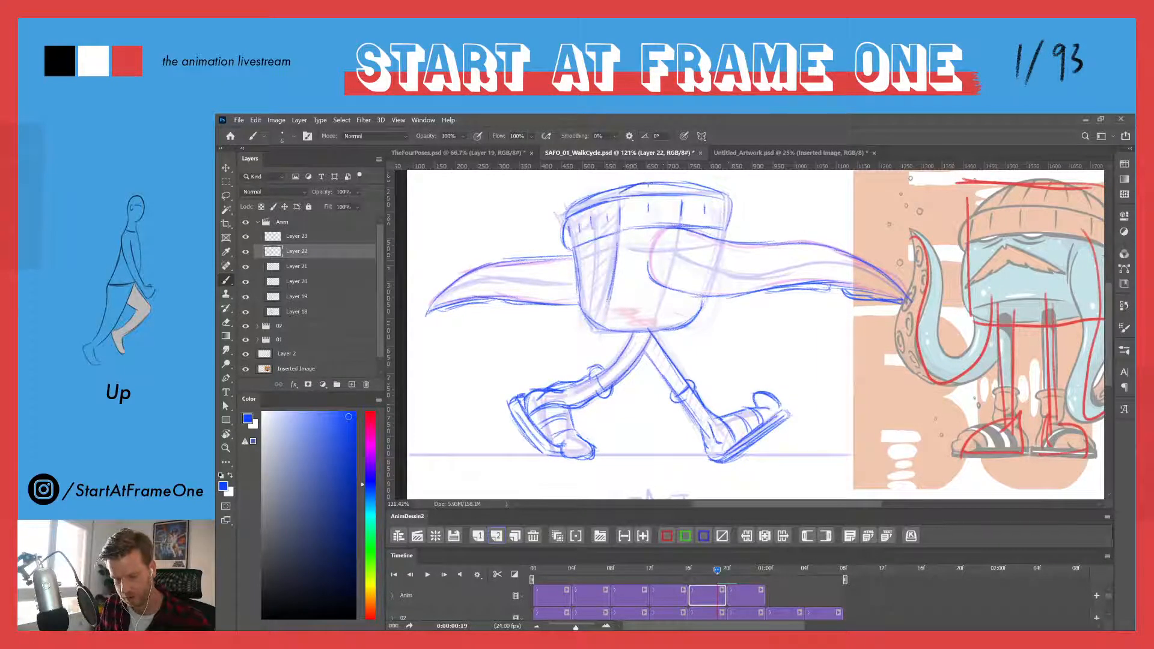
left_click_drag(679, 181, 697, 187)
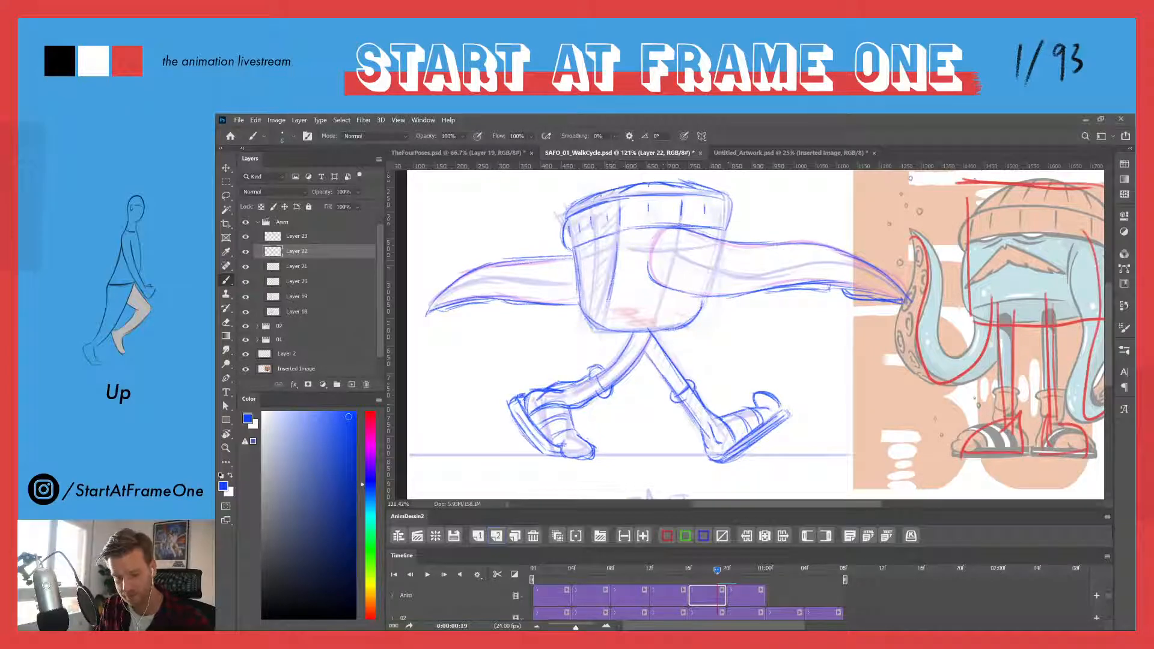
left_click_drag(565, 214, 581, 199)
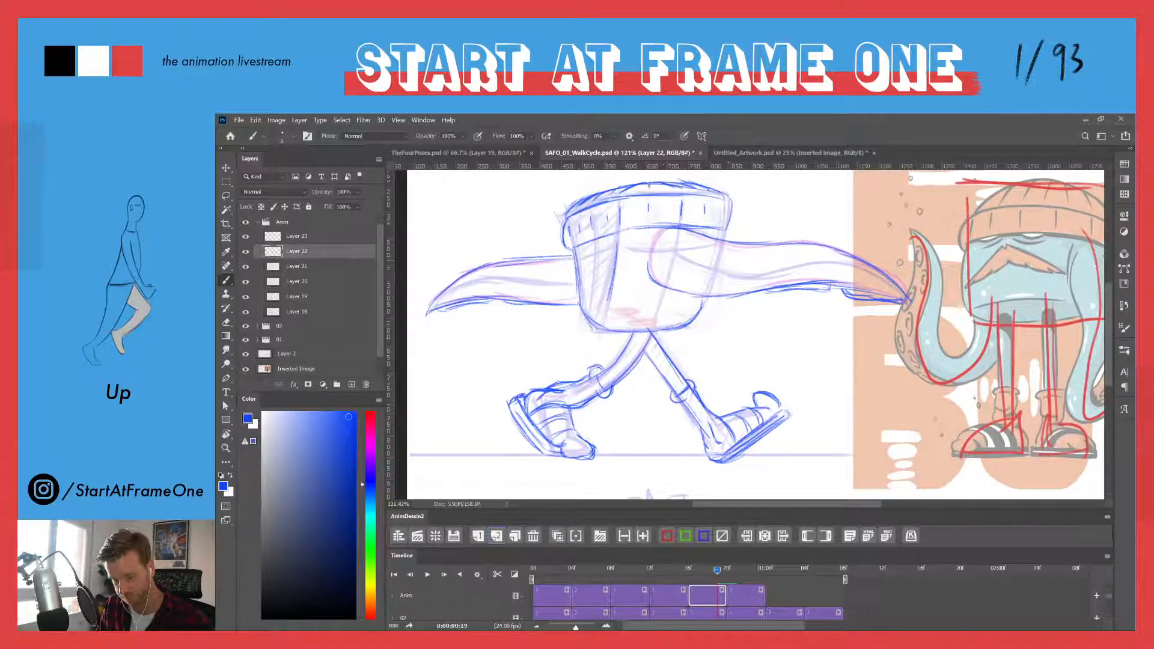
left_click_drag(728, 197, 725, 226)
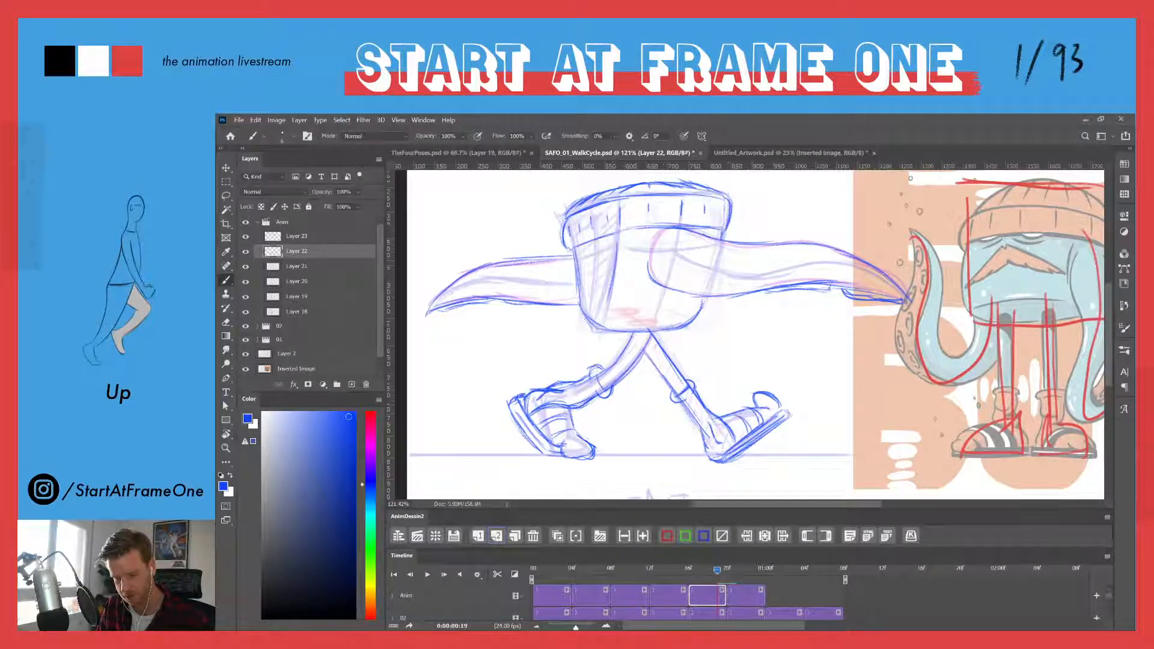
left_click_drag(628, 197, 593, 206)
left_click_drag(672, 223, 592, 245)
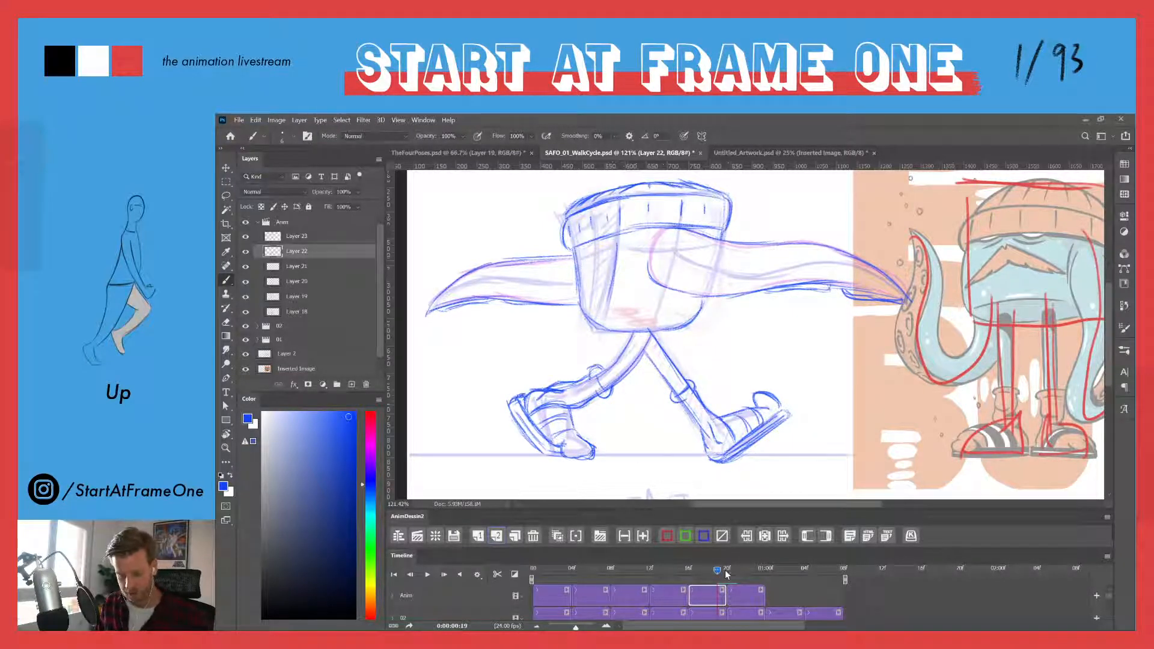
- Add a new blank animation frame after the lowered pose and extend it to the length of the other drawings
mouse_move(716, 569)
left_mouse_down()
mouse_move(654, 570)
mouse_move(736, 572)
left_mouse_up()
left_click(744, 593)
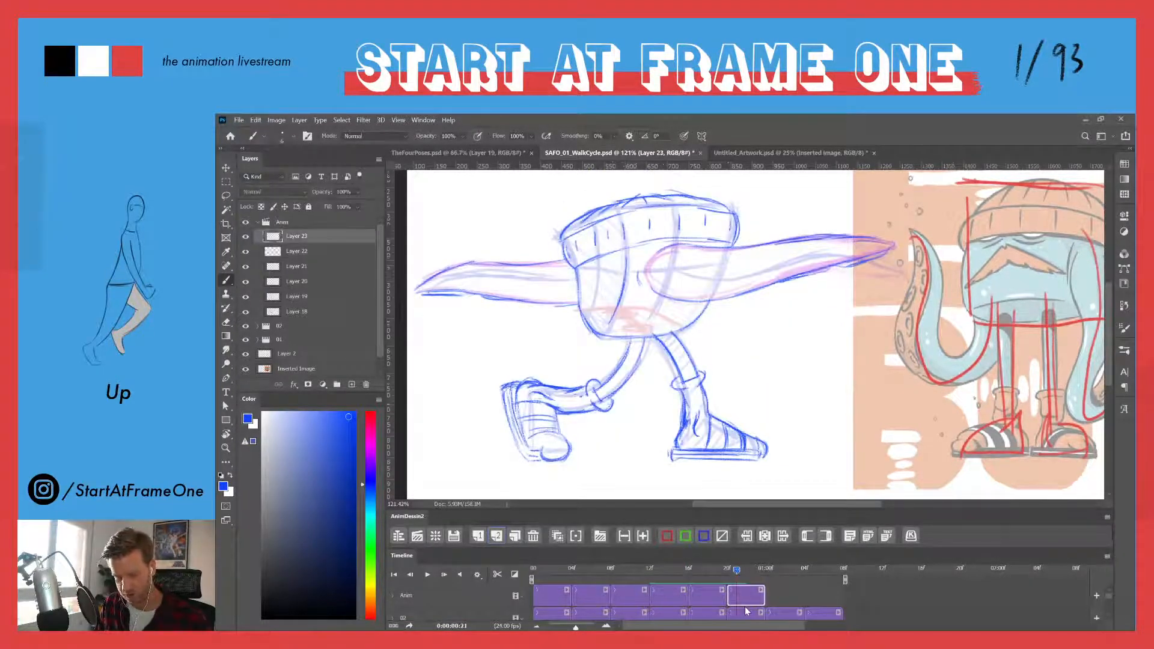
left_click(515, 532)
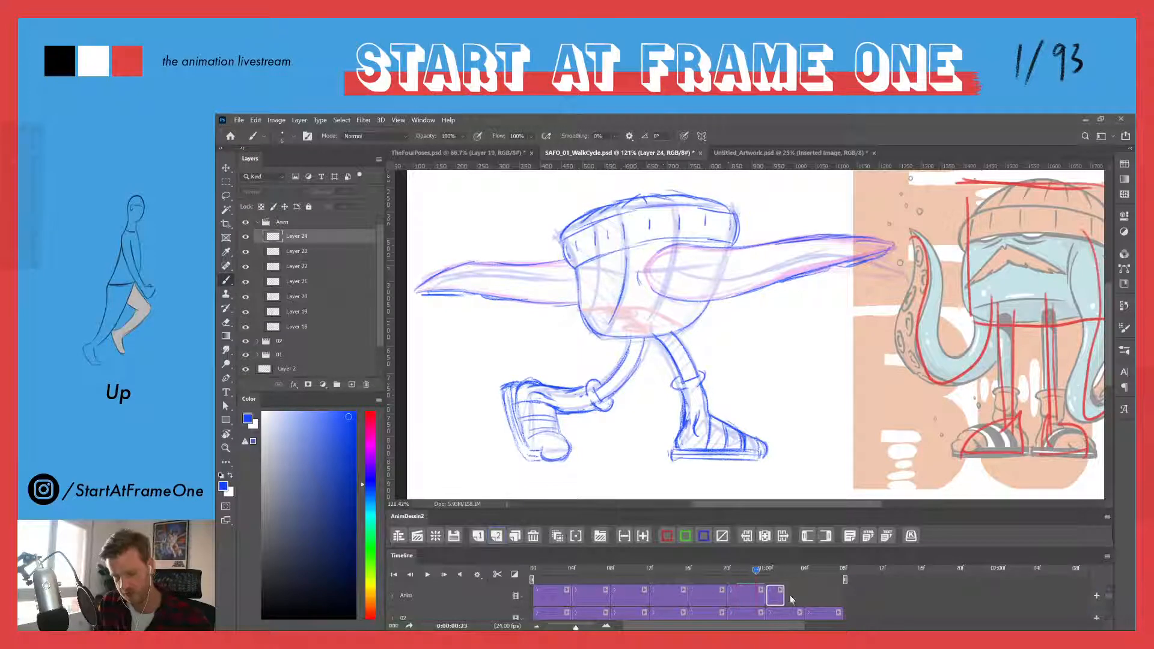
left_click_drag(791, 597, 802, 596)
key("Right")
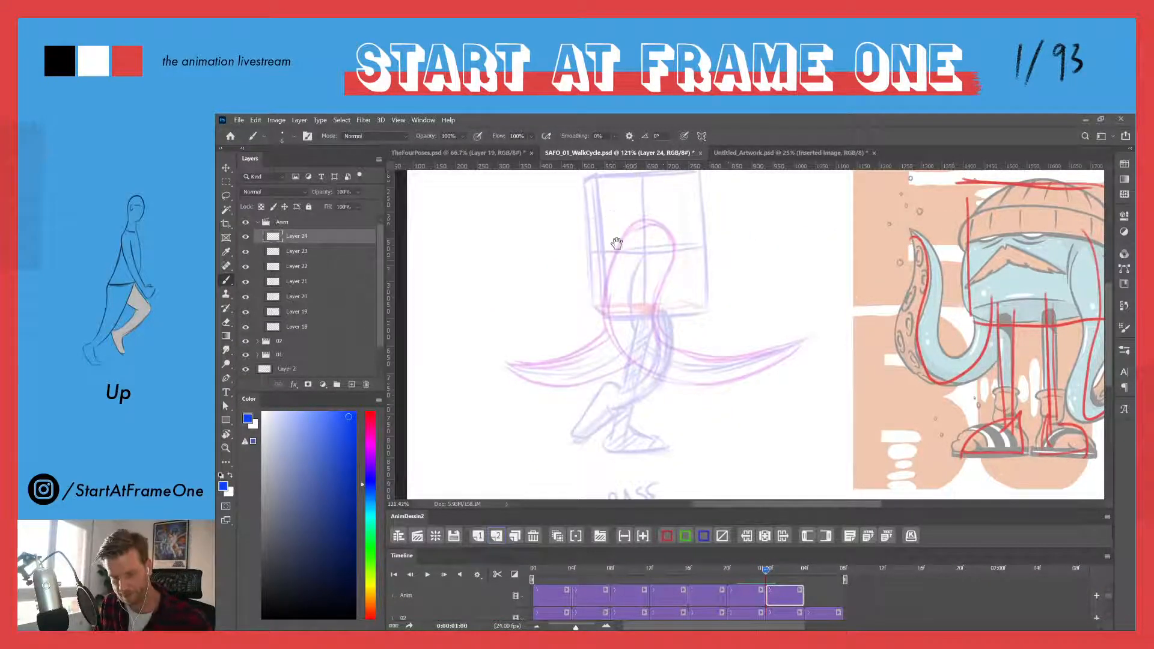
- Draw the beanie brim's upper and lower edges, its rounded ends and both body sides over the rough passing pose
left_click_drag(617, 243, 638, 338)
left_click_drag(708, 304, 616, 308)
left_click_drag(720, 272, 615, 276)
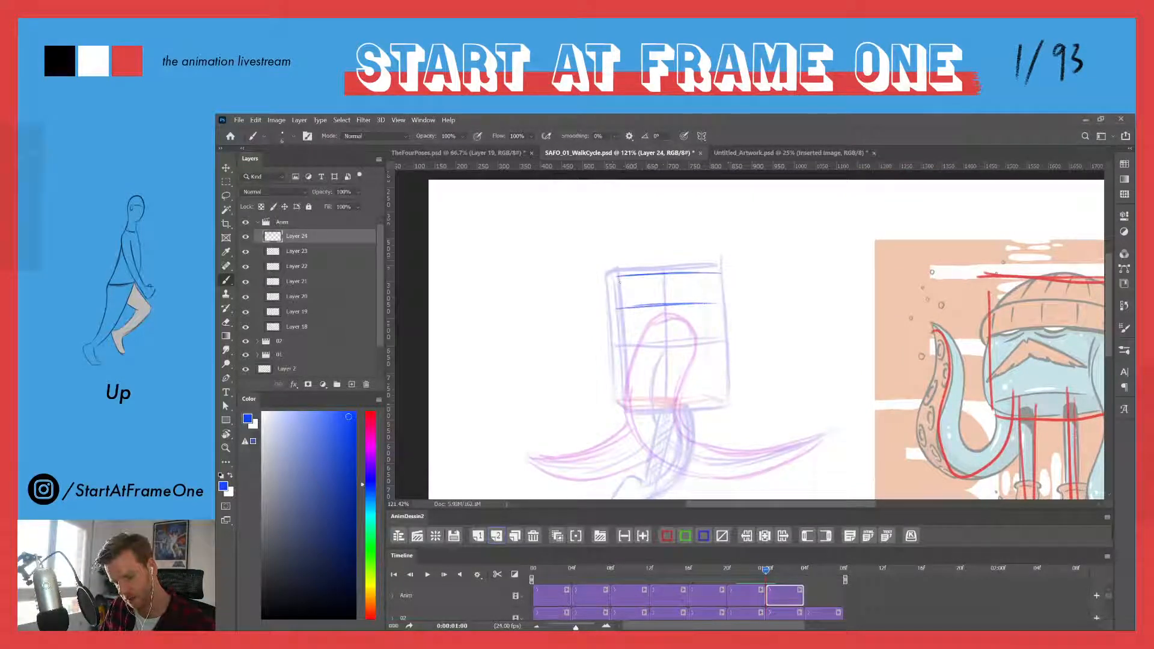
left_click_drag(722, 275, 724, 301)
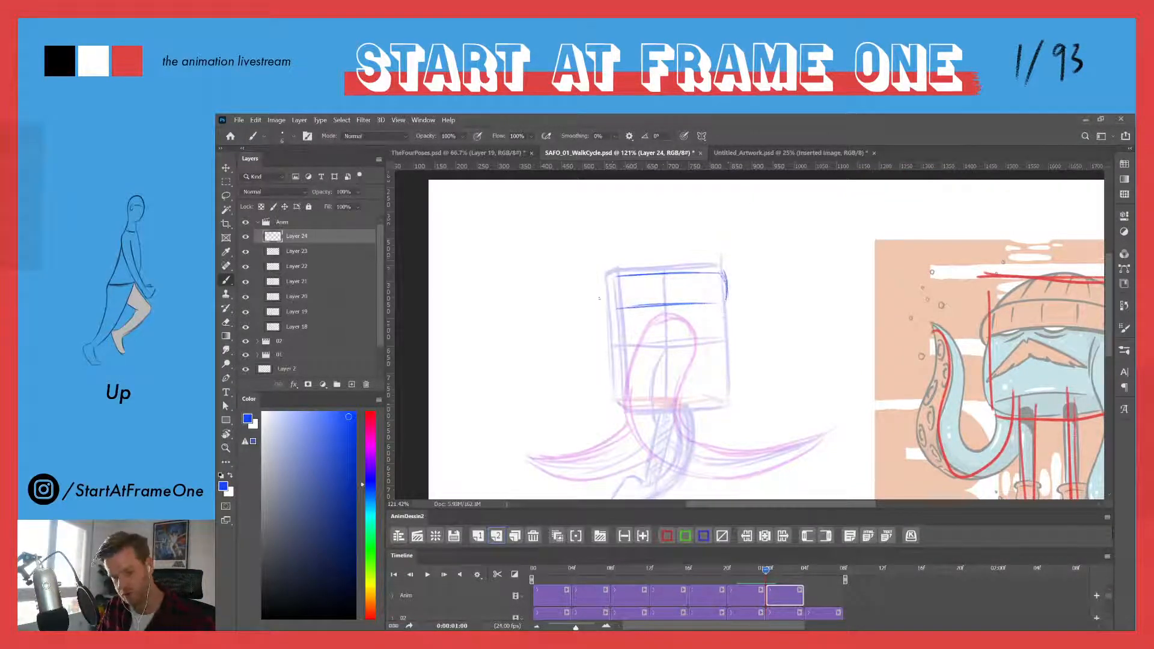
left_click_drag(604, 293, 609, 314)
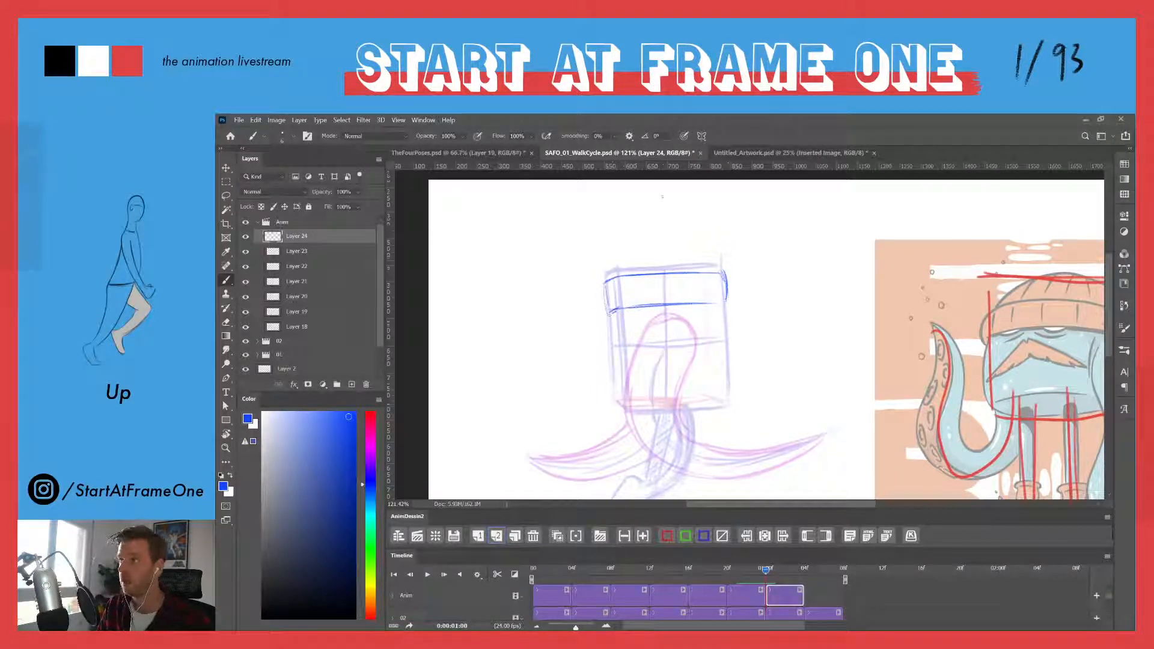
left_click_drag(610, 333, 615, 397)
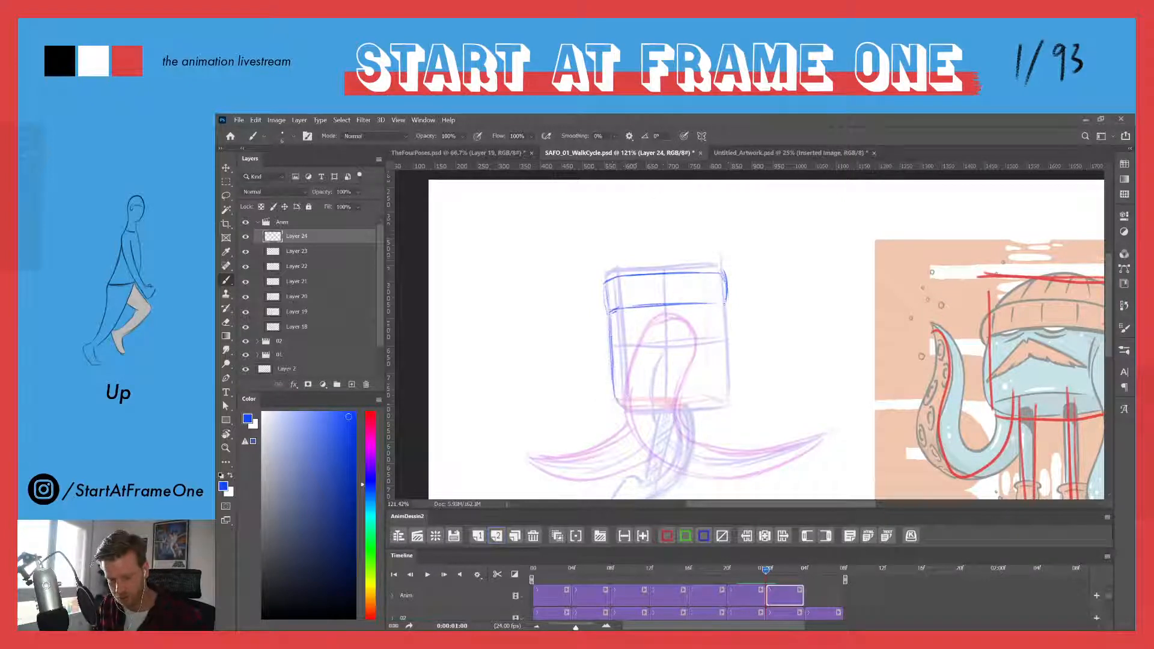
left_click_drag(726, 317, 728, 397)
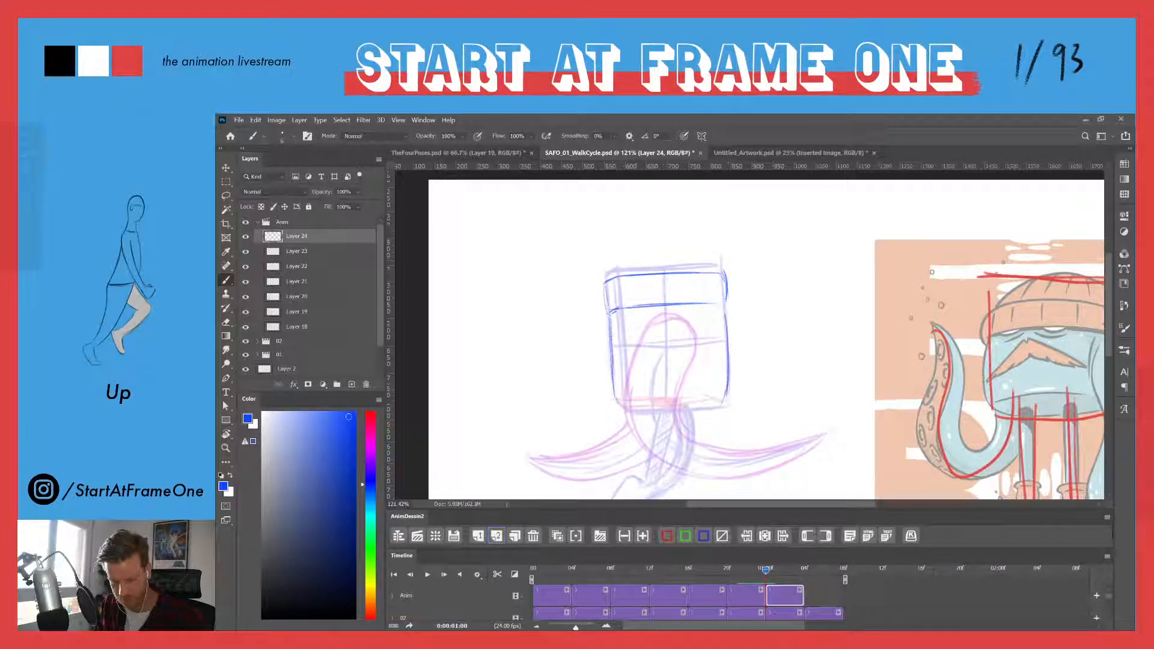
left_click_drag(728, 352, 723, 404)
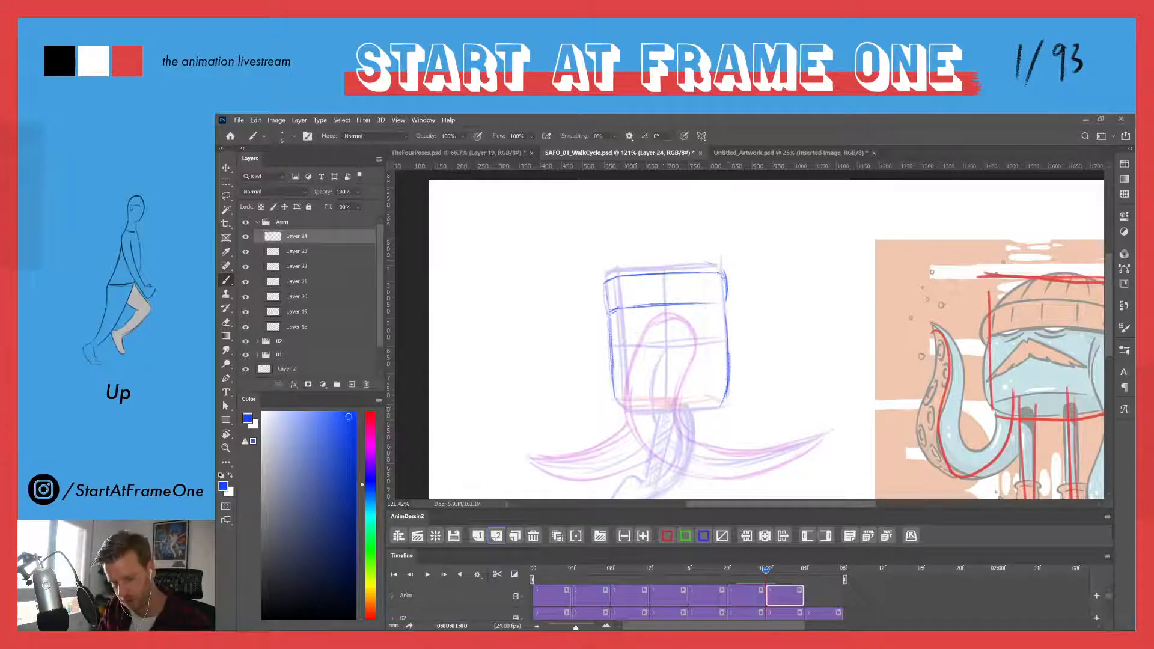
- Draw the beanie's rounded crown, add rib marks along the brim and bulge out the brim's rear end
mouse_move(719, 262)
left_mouse_down()
mouse_move(607, 274)
mouse_move(678, 264)
left_mouse_up()
mouse_move(700, 262)
left_mouse_down()
mouse_move(656, 263)
mouse_move(666, 303)
left_mouse_up()
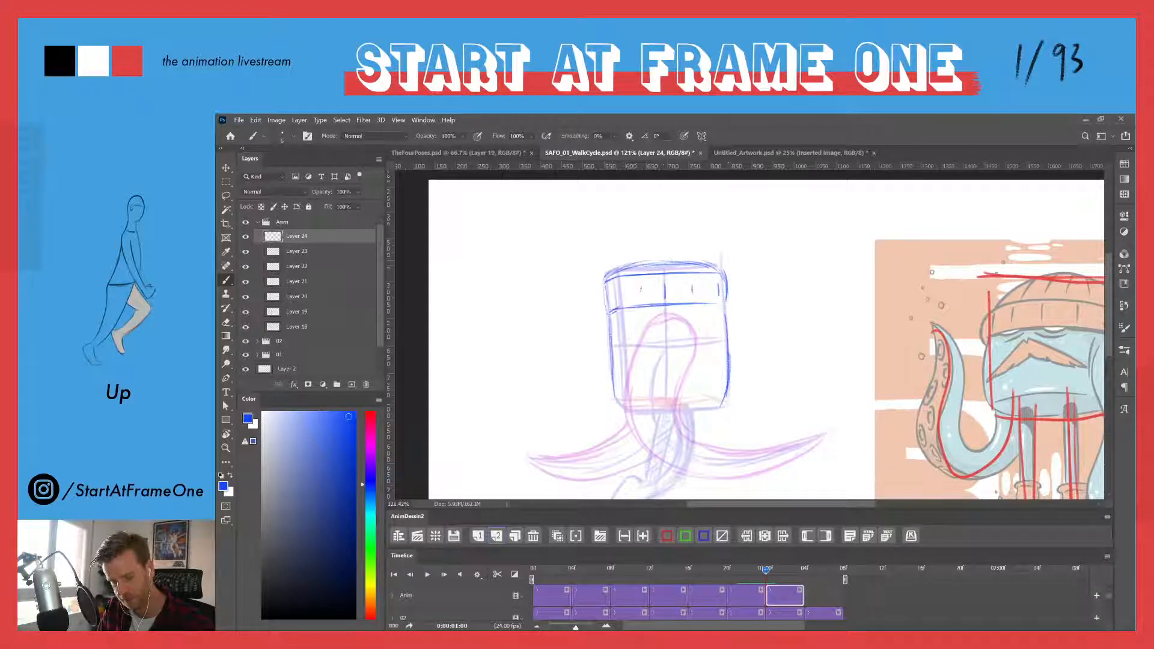
mouse_move(611, 289)
left_mouse_down()
mouse_move(612, 301)
mouse_move(604, 277)
left_mouse_up()
left_click_drag(654, 263, 605, 279)
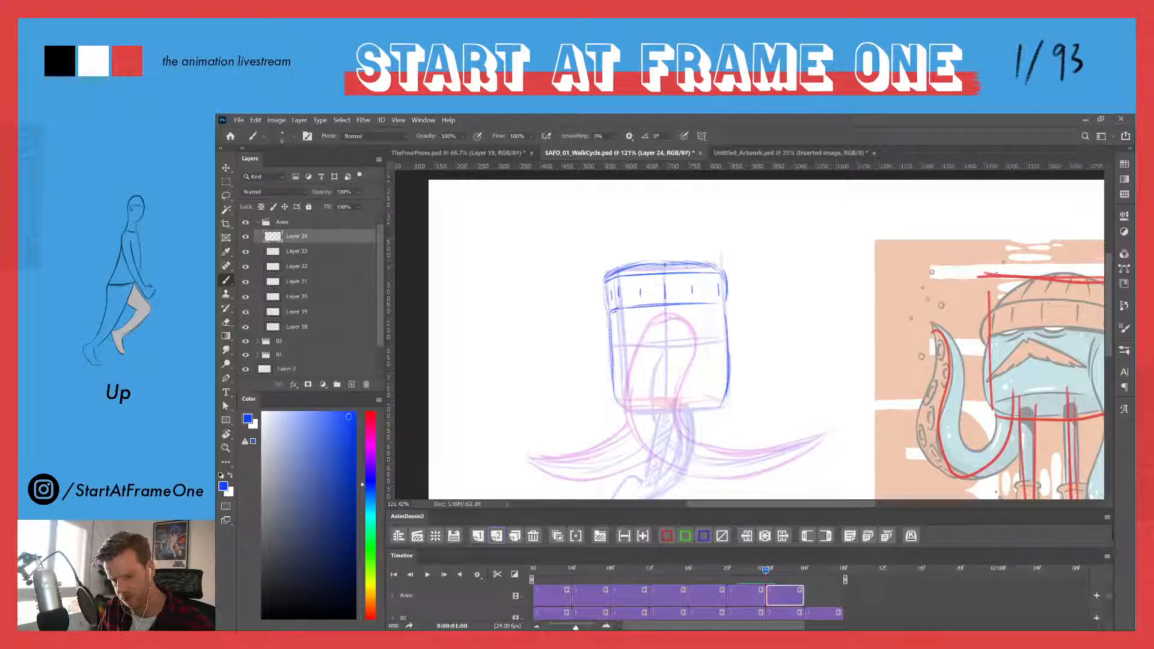
left_click_drag(691, 263, 618, 272)
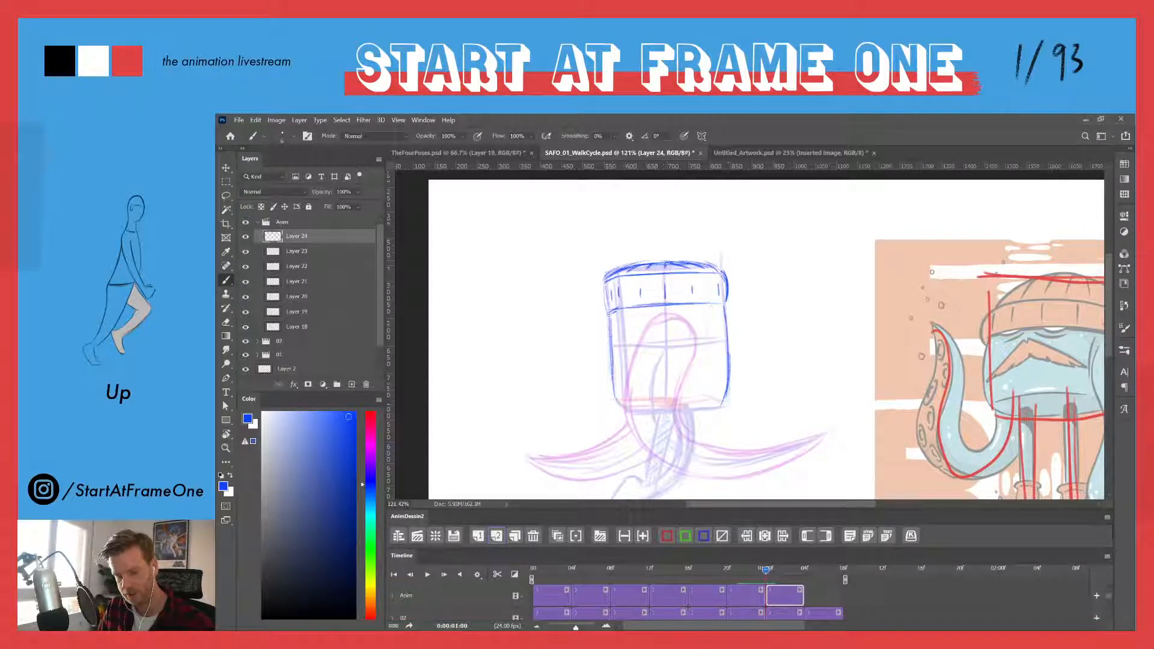
left_click_drag(607, 284, 602, 313)
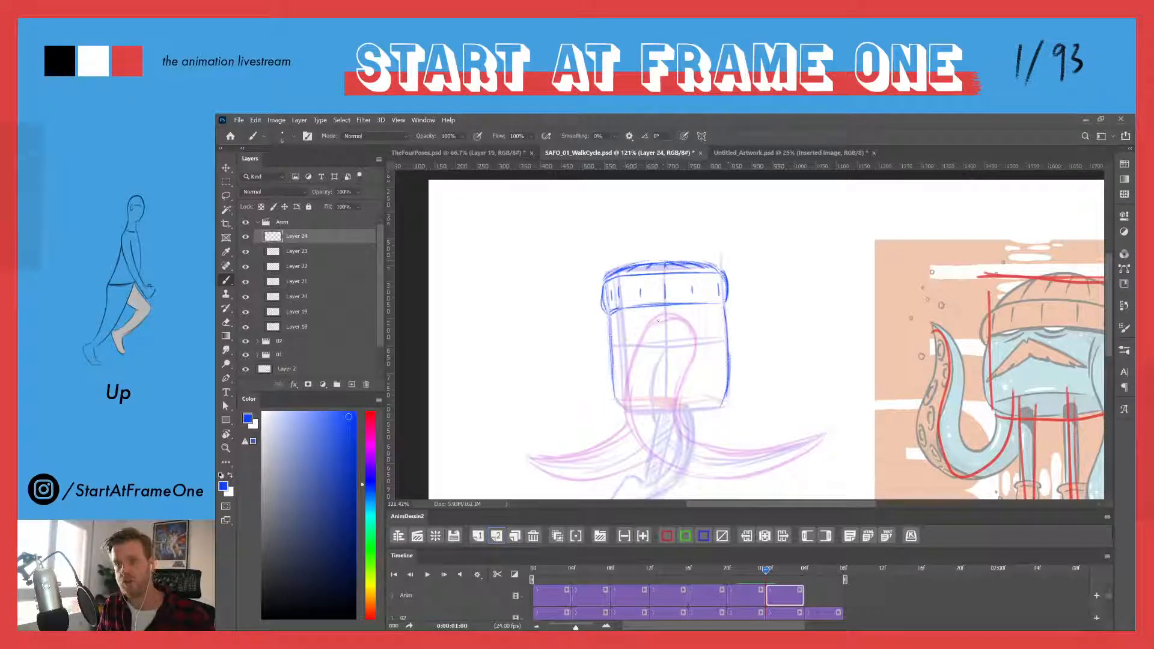
- Outline the near tentacle arm from its shoulder loop down across the body to its pointed tip
left_click_drag(659, 318, 626, 382)
mouse_move(692, 331)
left_mouse_down()
mouse_move(674, 415)
mouse_move(679, 433)
mouse_move(708, 438)
left_mouse_up()
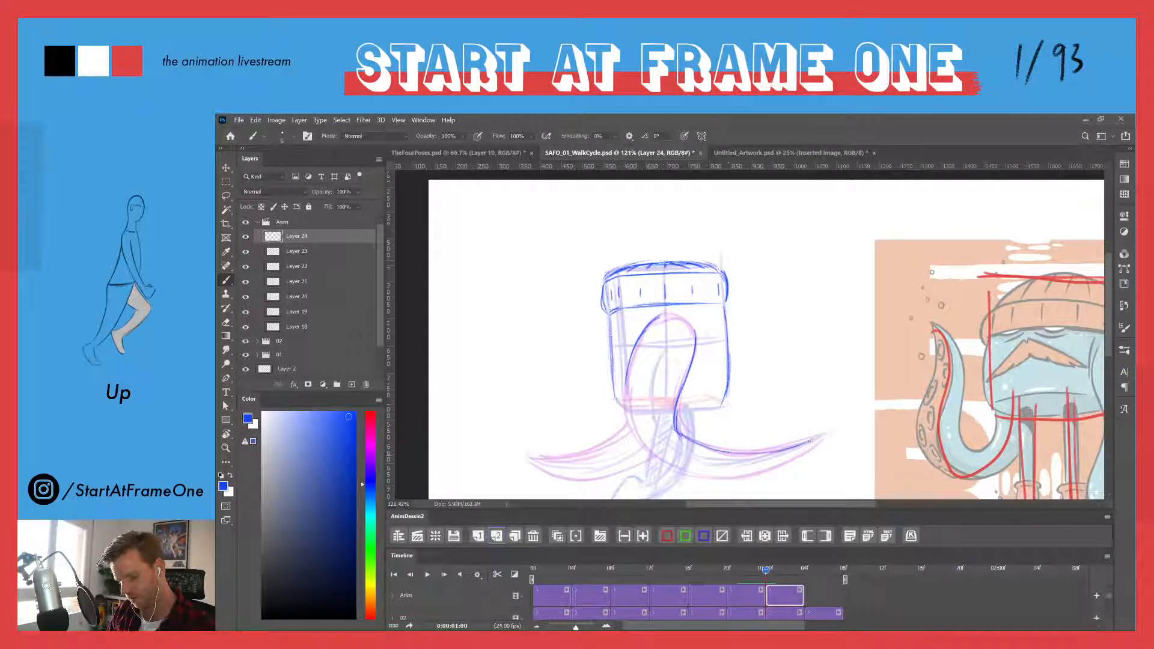
mouse_move(821, 436)
left_mouse_down()
mouse_move(736, 478)
mouse_move(687, 468)
left_mouse_up()
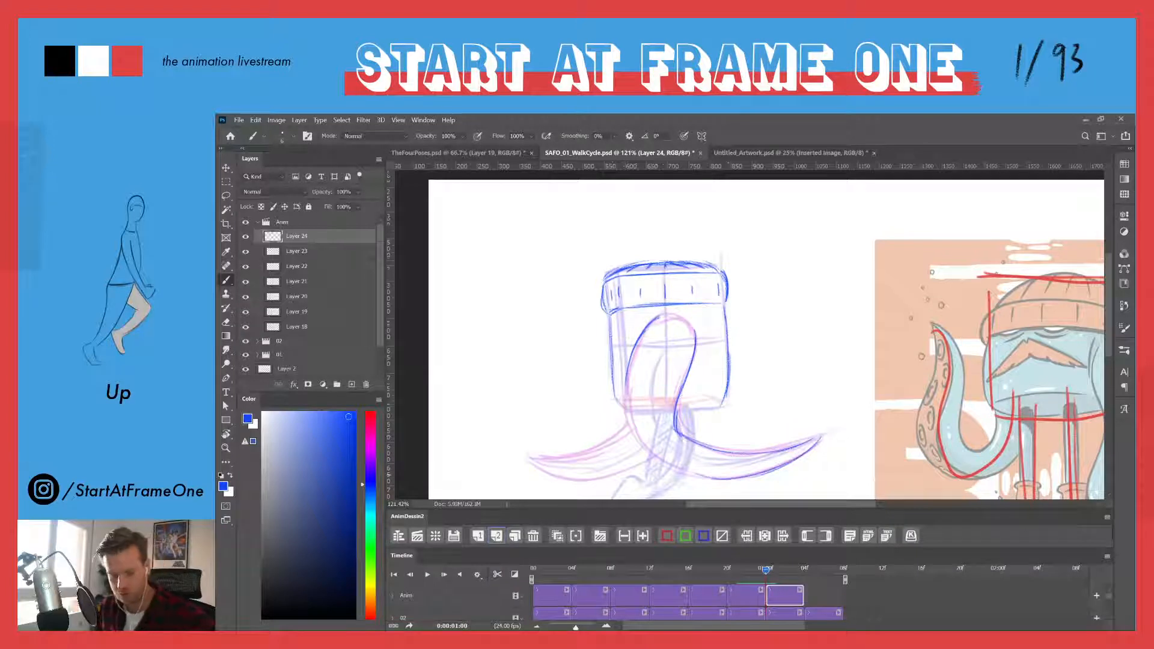
mouse_move(632, 380)
left_mouse_down()
mouse_move(630, 447)
mouse_move(706, 476)
left_mouse_up()
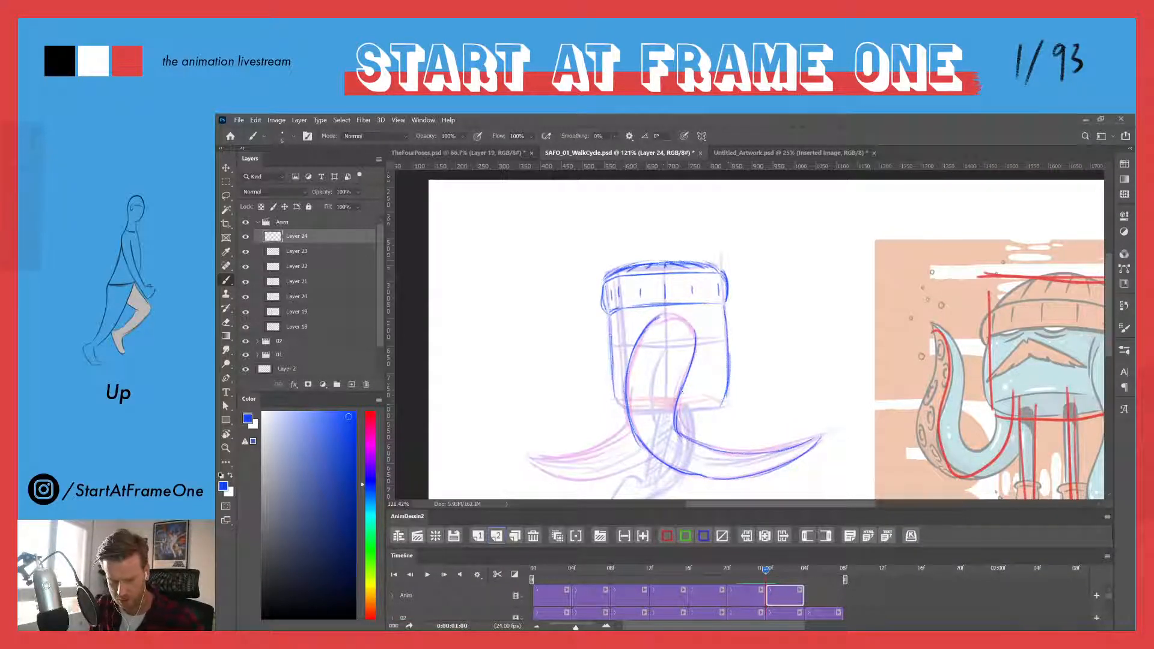
- Erase the inner bend of the near tentacle below the body and redraw it as a smoother curve
left_click_drag(681, 392, 679, 431)
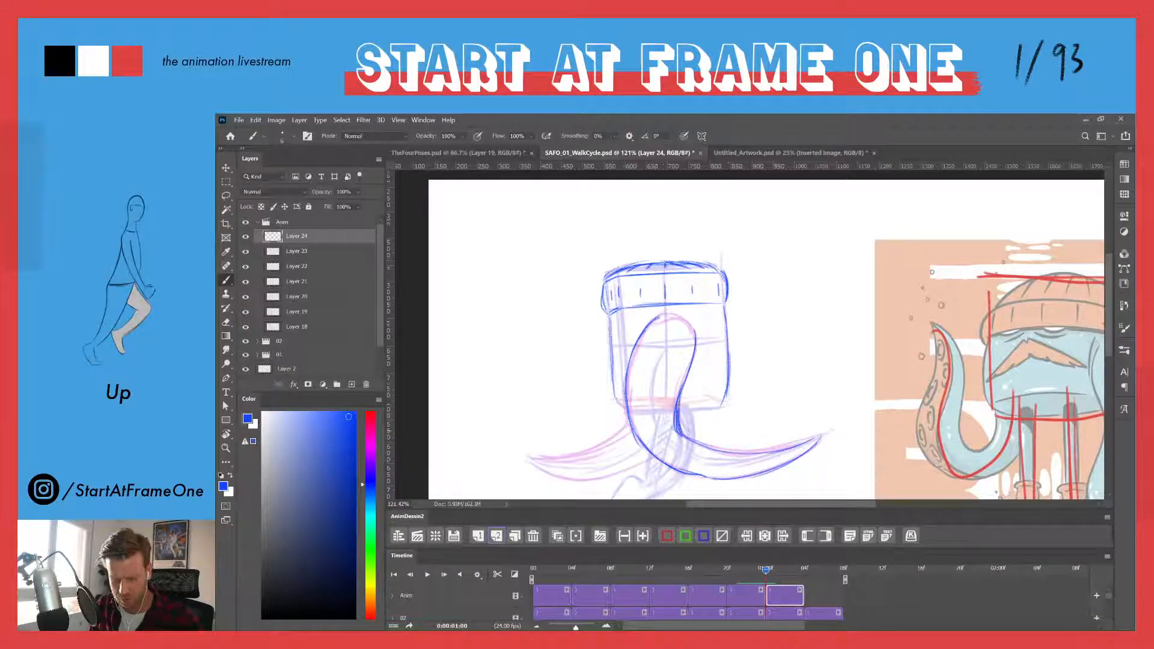
key("e")
mouse_move(676, 388)
left_mouse_down()
mouse_move(674, 430)
mouse_move(672, 419)
mouse_move(682, 448)
mouse_move(709, 424)
mouse_move(685, 418)
mouse_move(700, 445)
left_mouse_up()
key("b")
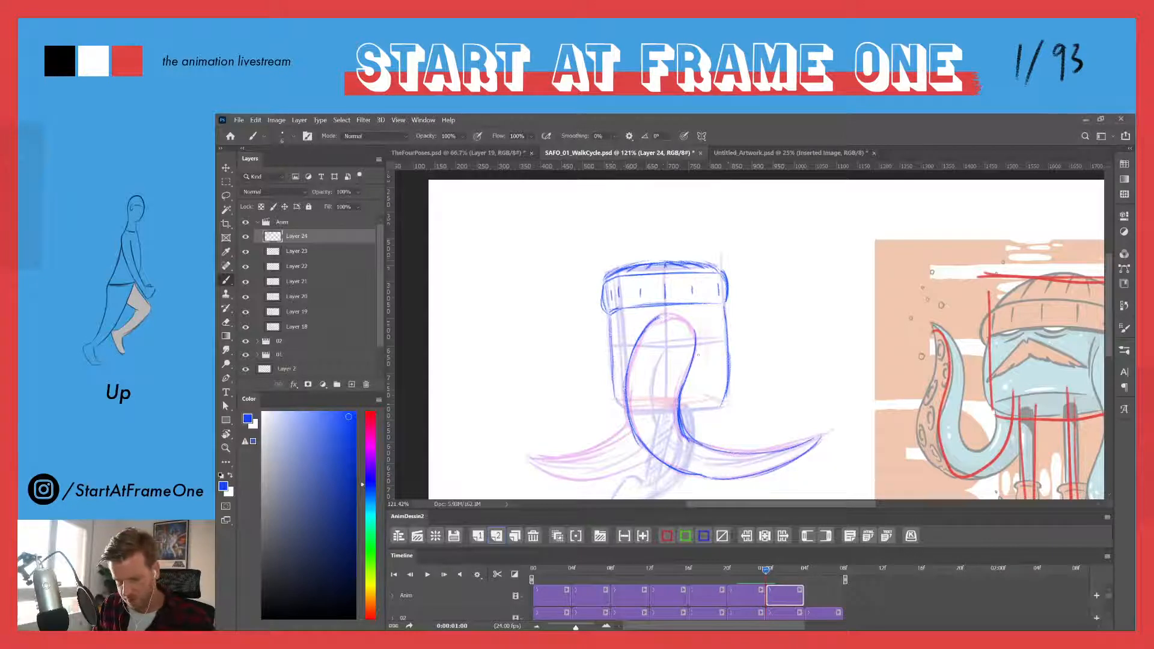
- Add crease lines beside the tentacle's shoulder, a vertical body line and the body's lower edge
left_click_drag(700, 324, 697, 359)
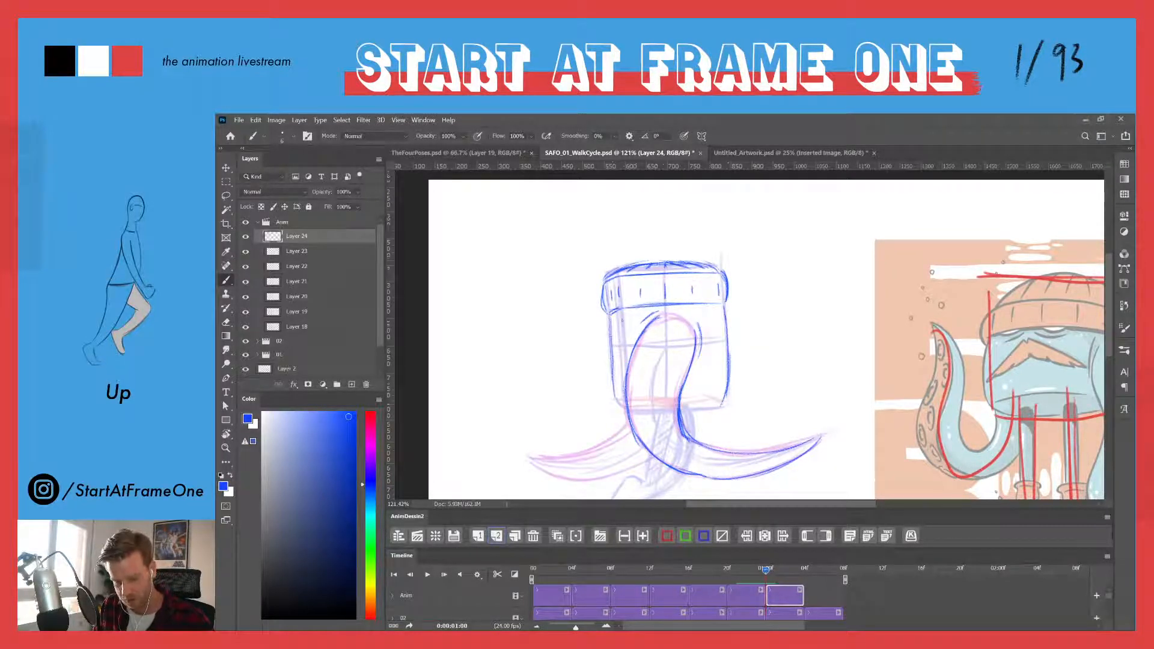
left_click_drag(623, 320, 623, 361)
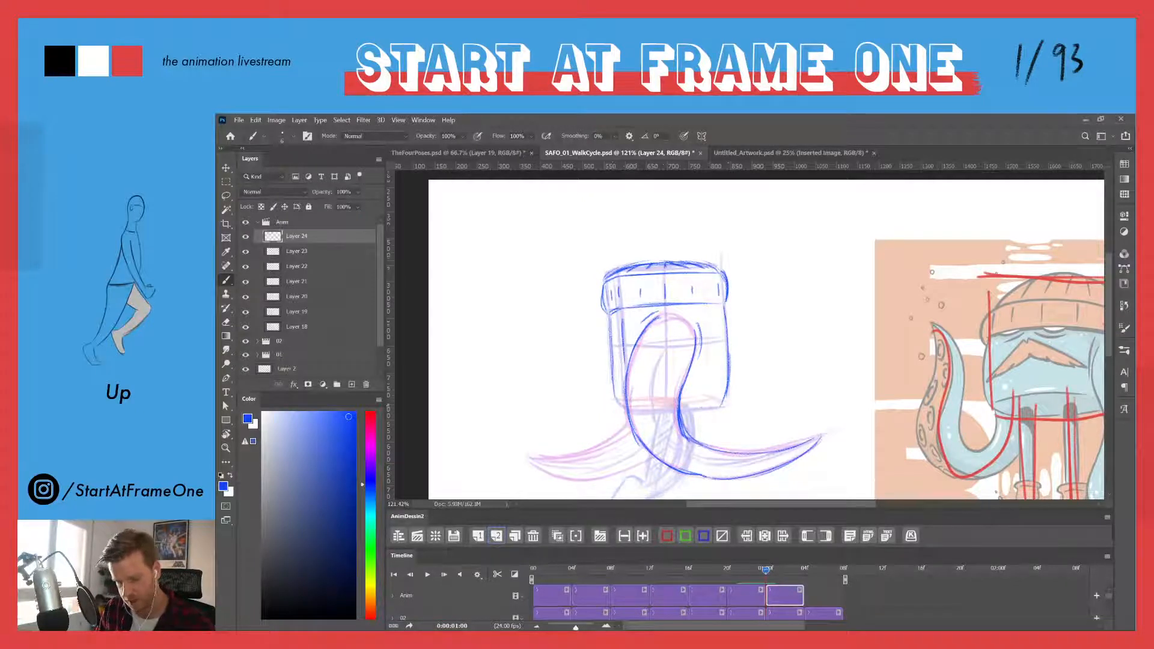
left_click_drag(720, 405, 682, 412)
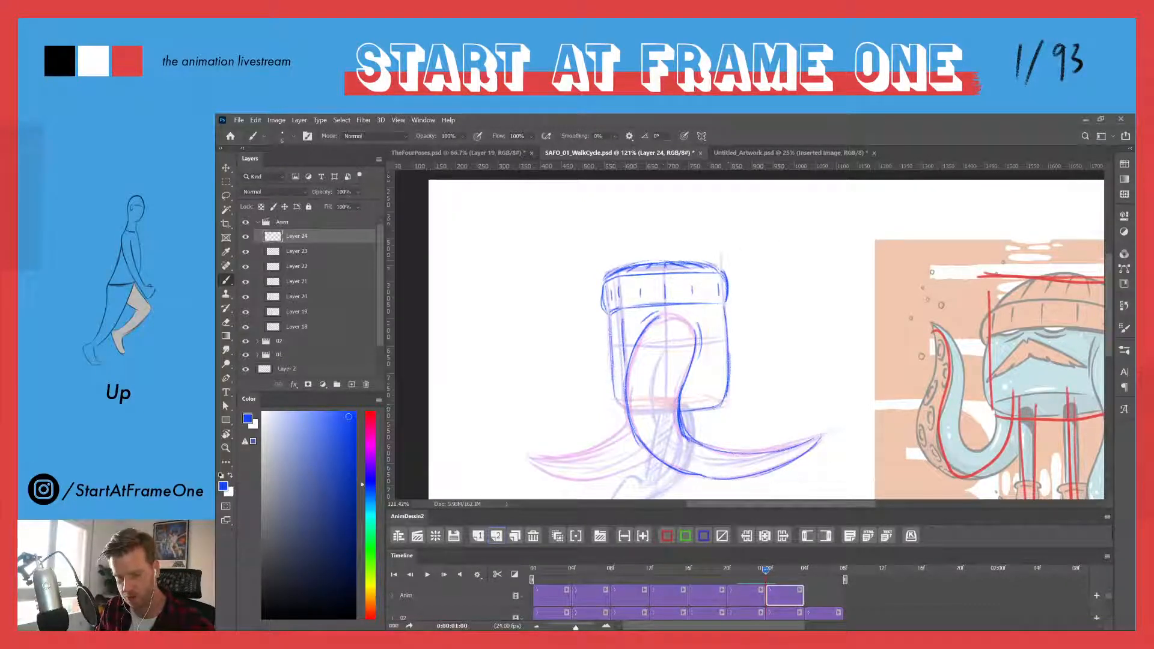
- Mark the eye line under the front of the brim and draw the raised rear leg, bent at the knee, with its shoe
left_click_drag(703, 307, 725, 311)
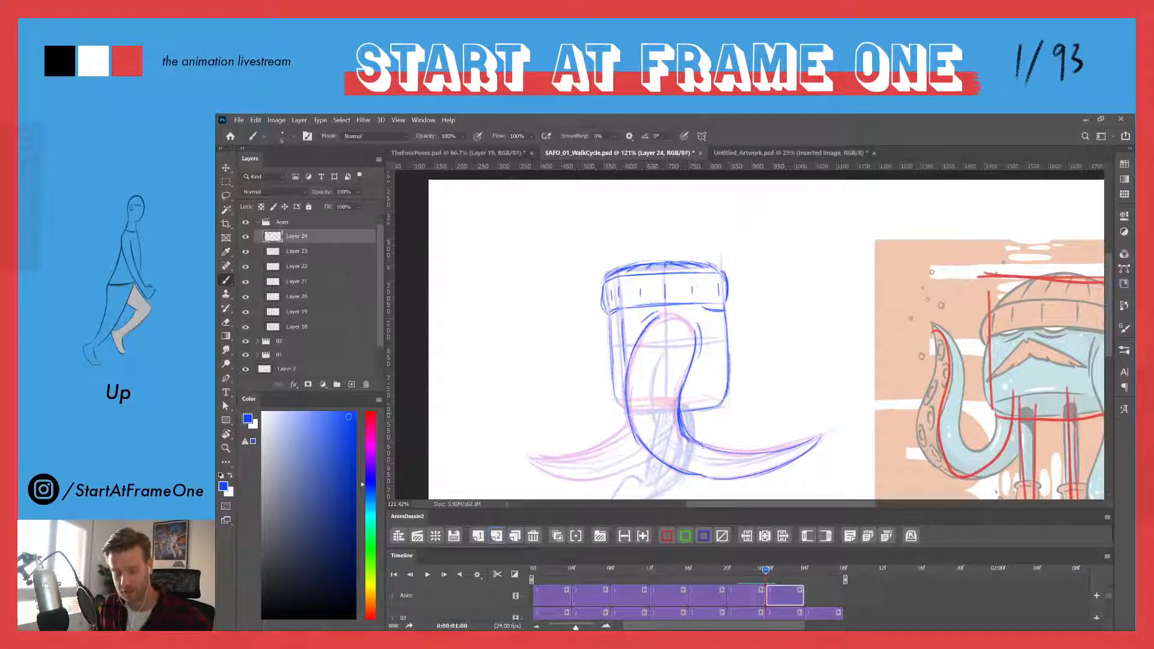
left_click_drag(569, 419, 610, 296)
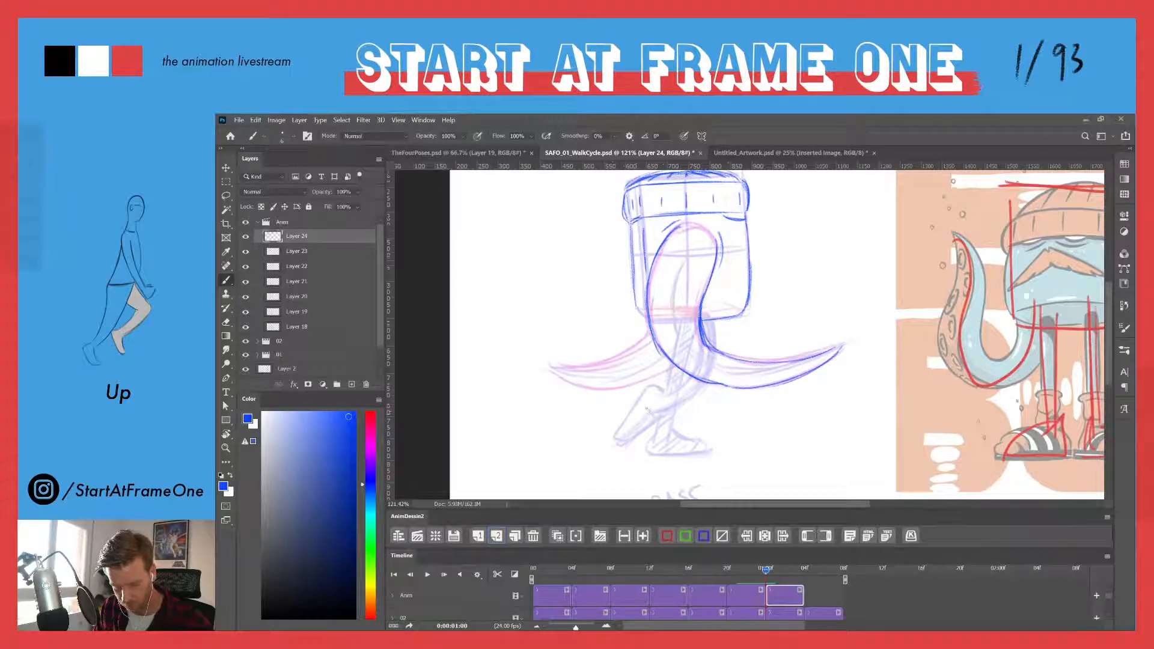
mouse_move(638, 399)
left_mouse_down()
mouse_move(624, 434)
mouse_move(635, 417)
mouse_move(616, 436)
mouse_move(613, 426)
mouse_move(623, 444)
mouse_move(609, 423)
mouse_move(638, 387)
left_mouse_up()
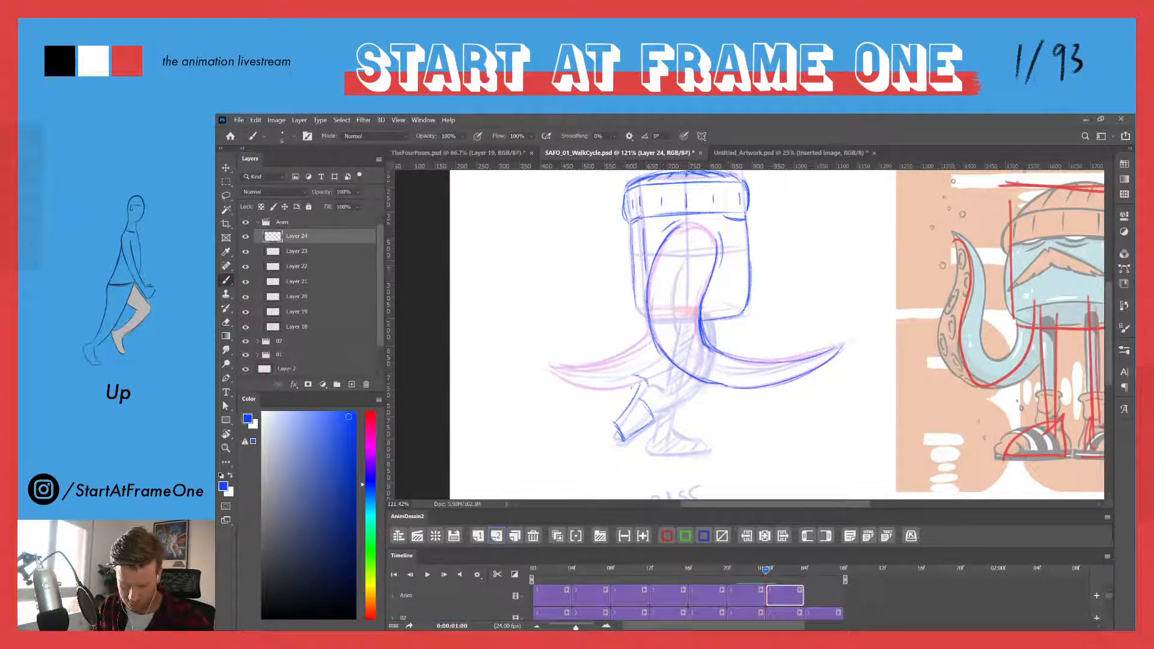
mouse_move(631, 383)
left_mouse_down()
mouse_move(611, 416)
mouse_move(617, 444)
mouse_move(598, 446)
mouse_move(622, 441)
mouse_move(598, 432)
mouse_move(633, 379)
mouse_move(602, 426)
mouse_move(664, 389)
left_mouse_up()
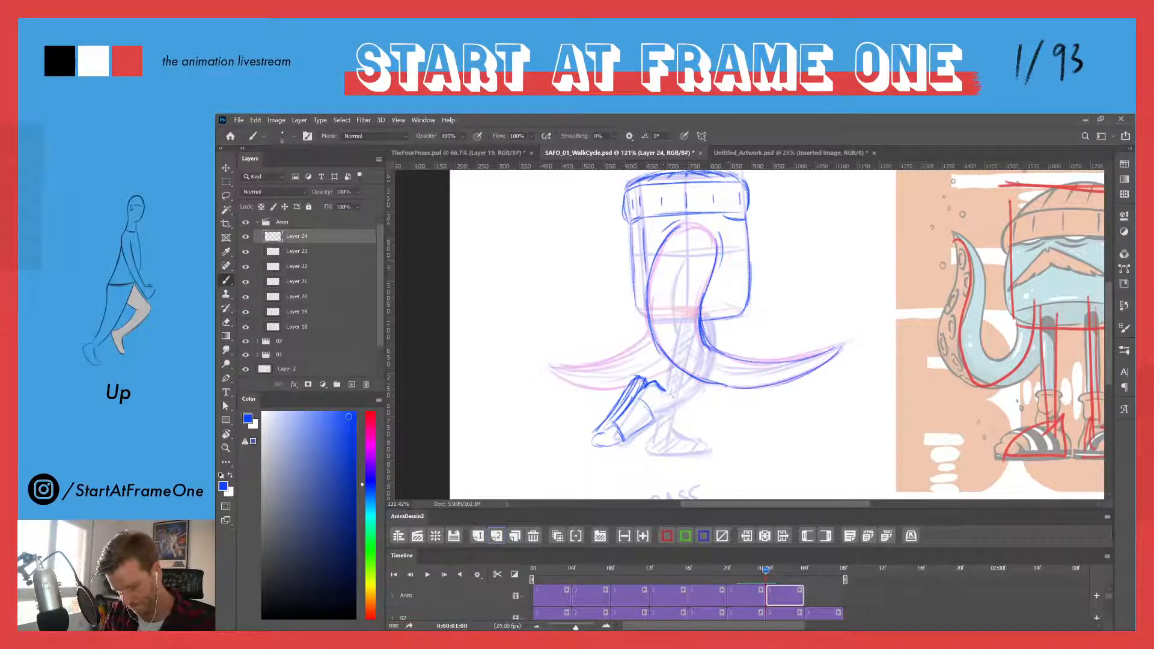
mouse_move(652, 392)
left_mouse_down()
mouse_move(667, 399)
mouse_move(687, 385)
mouse_move(659, 415)
mouse_move(706, 388)
mouse_move(678, 388)
left_mouse_up()
left_click_drag(716, 319, 700, 392)
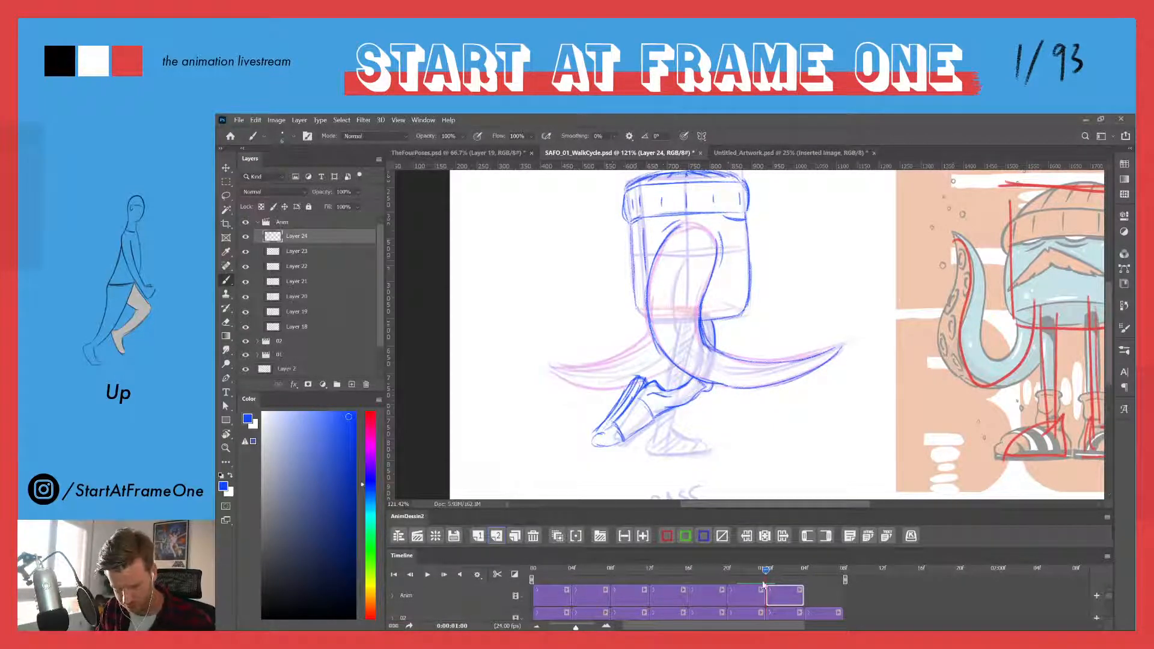
- Draw the planted foot's shoe with its flat sole, plus the ankle and straight leg rising behind the bent one
left_click_drag(764, 572, 767, 572)
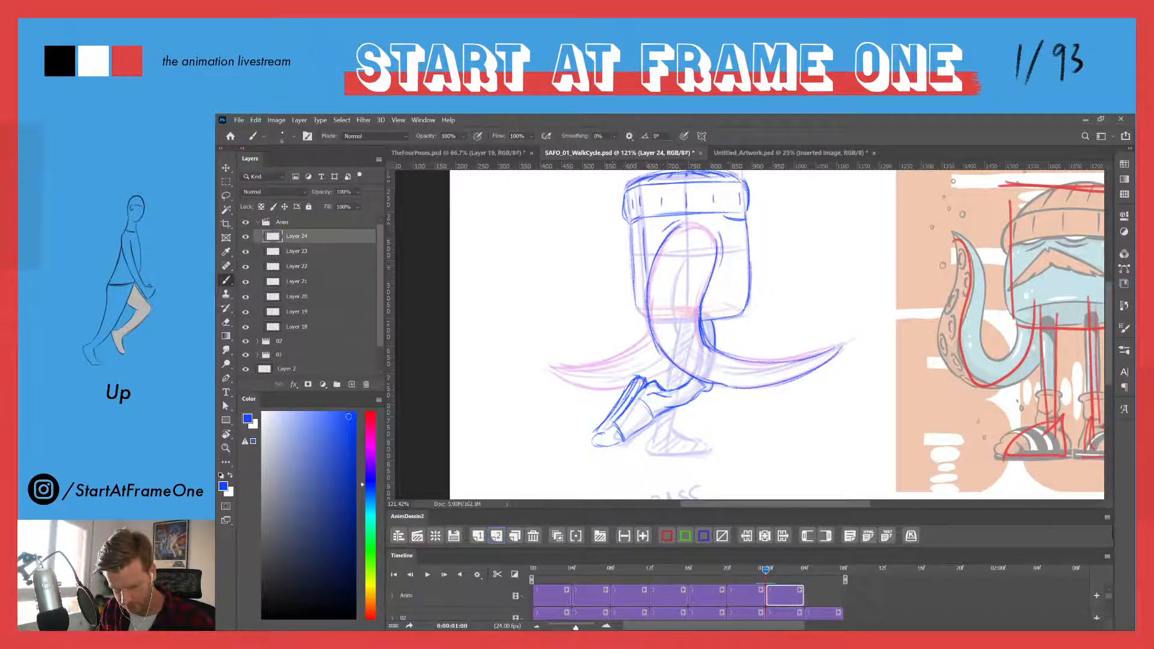
mouse_move(650, 437)
left_mouse_down()
mouse_move(644, 452)
mouse_move(708, 454)
mouse_move(642, 455)
mouse_move(693, 461)
mouse_move(654, 463)
mouse_move(707, 463)
mouse_move(692, 459)
mouse_move(695, 439)
mouse_move(716, 458)
mouse_move(662, 453)
mouse_move(693, 439)
left_mouse_up()
mouse_move(693, 437)
left_mouse_down()
mouse_move(702, 452)
mouse_move(695, 437)
mouse_move(664, 454)
left_mouse_up()
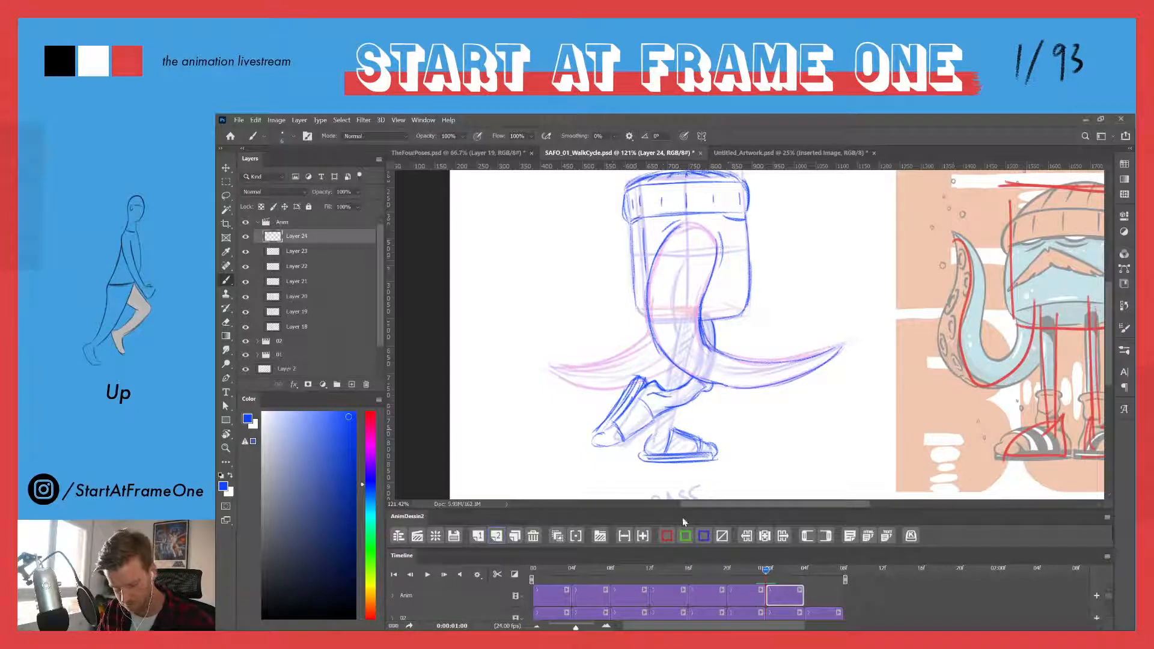
left_click_drag(765, 574, 765, 575)
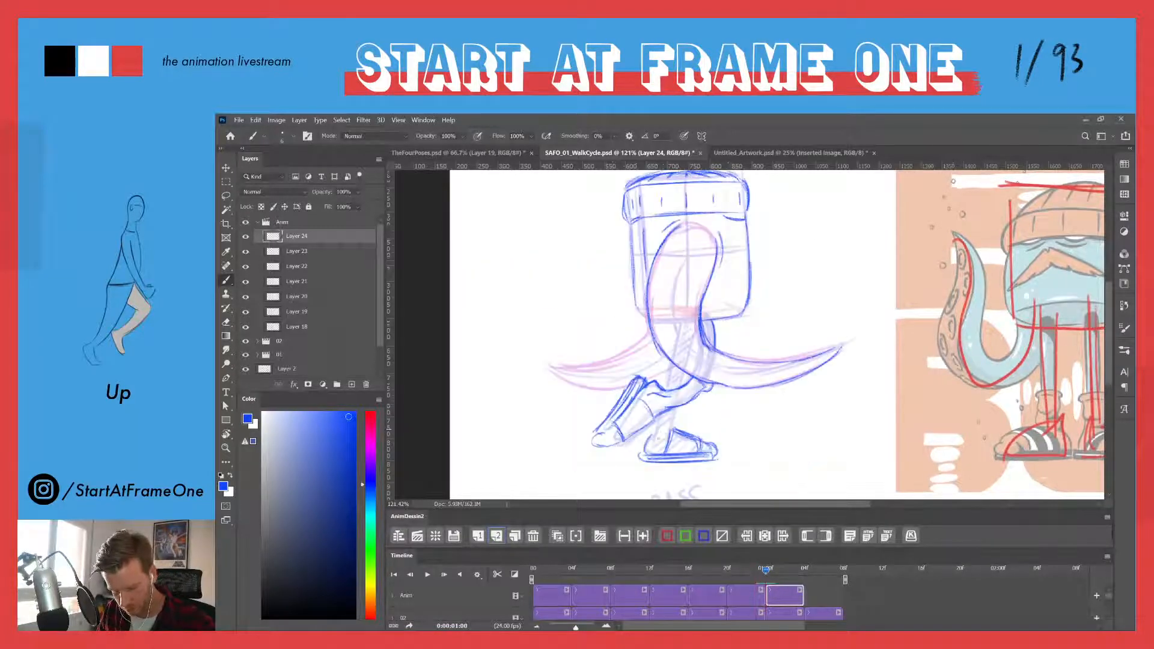
mouse_move(662, 425)
left_mouse_down()
mouse_move(654, 447)
mouse_move(673, 433)
mouse_move(650, 437)
left_mouse_up()
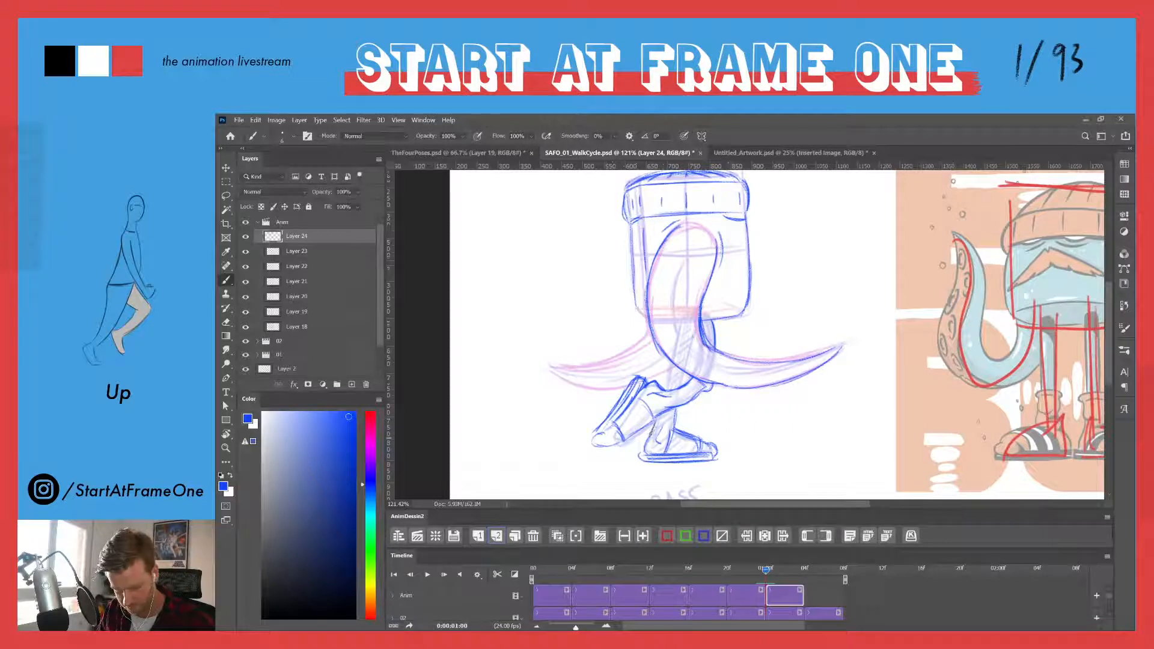
left_click_drag(673, 364, 660, 389)
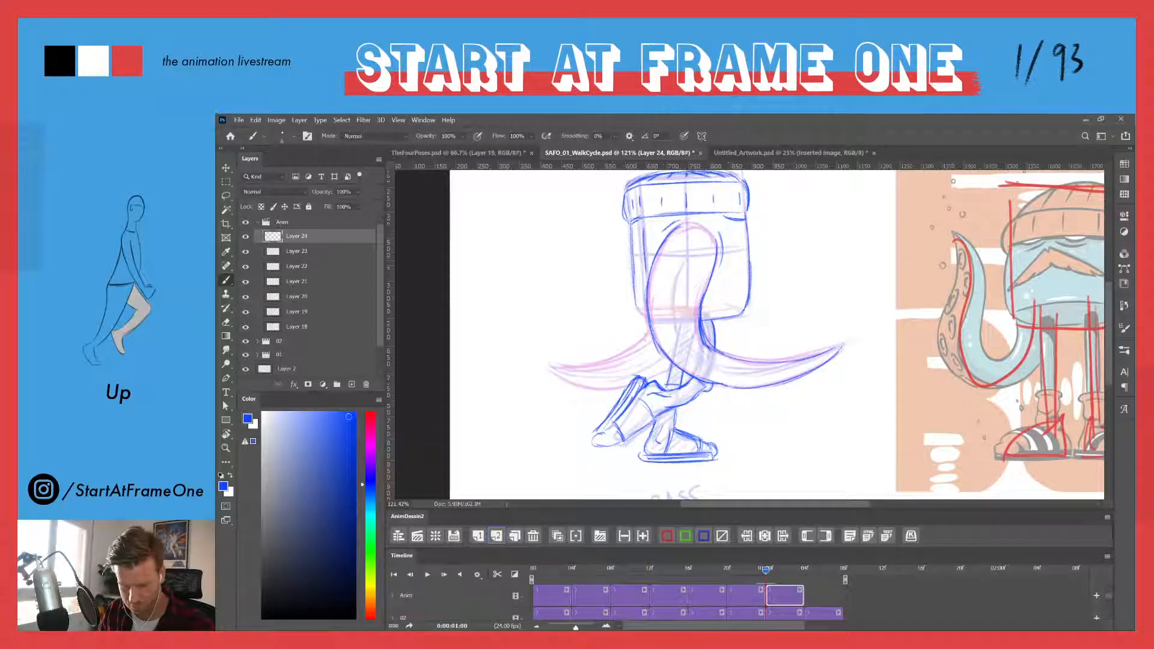
- Compare with the previous pose, outline the far tentacle behind the body to its pointed tip, and undo the extra marks inside it
left_click(755, 571)
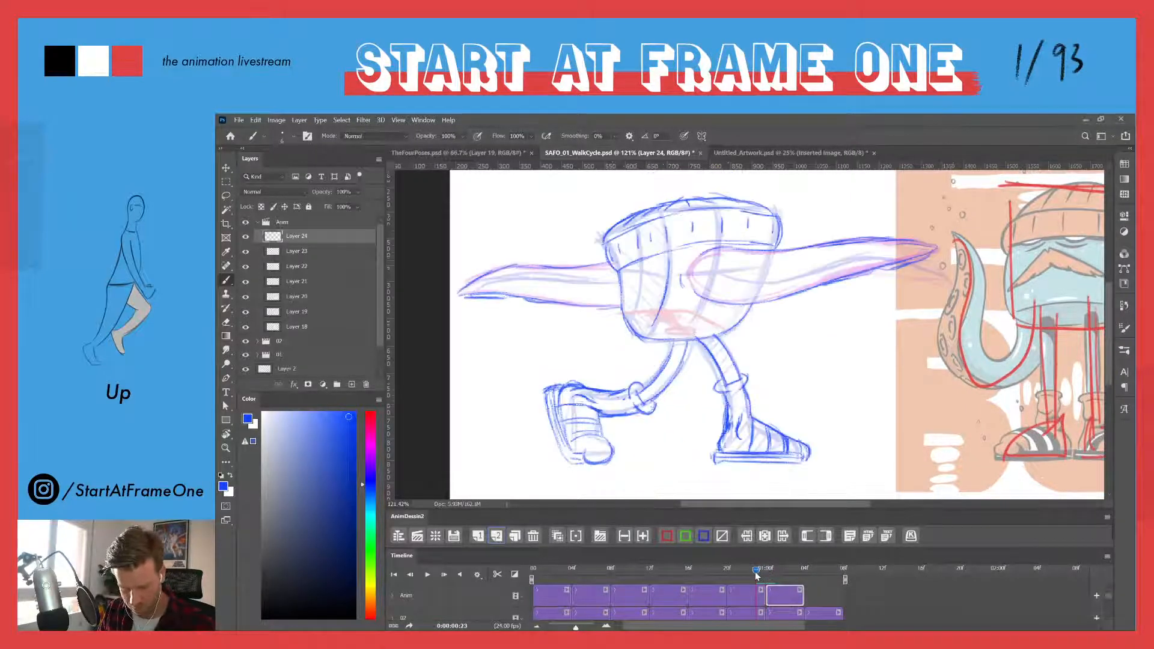
left_click(762, 573)
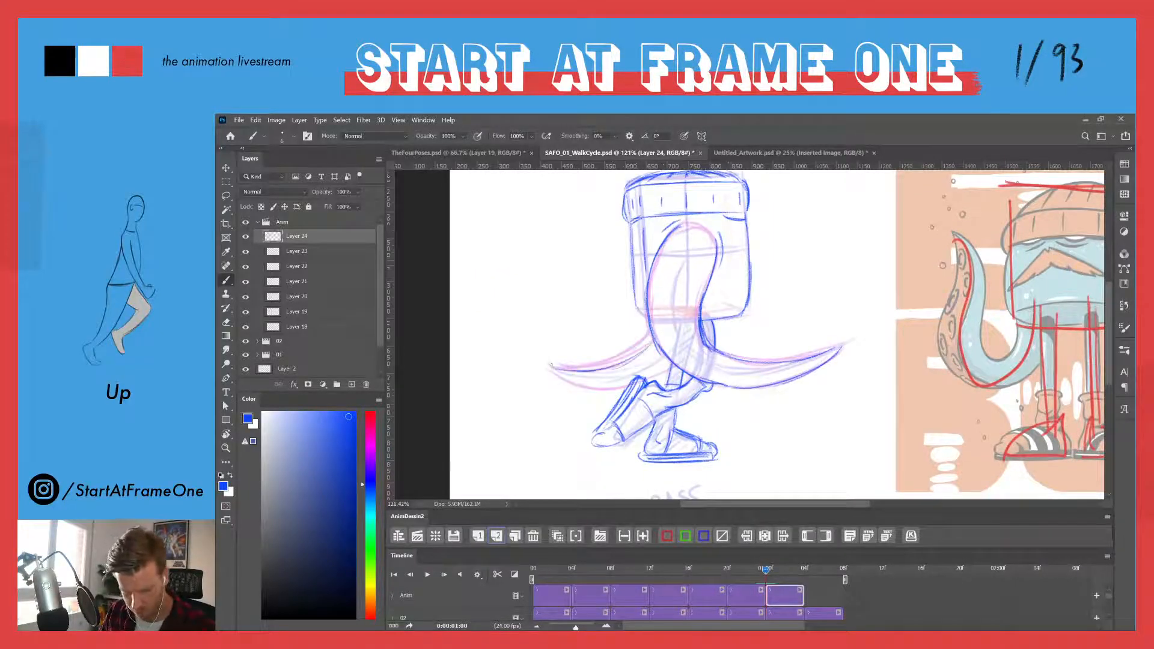
mouse_move(560, 363)
left_mouse_down()
mouse_move(598, 361)
mouse_move(644, 327)
mouse_move(546, 369)
mouse_move(611, 386)
mouse_move(553, 377)
mouse_move(645, 376)
mouse_move(614, 358)
mouse_move(591, 368)
mouse_move(635, 350)
left_mouse_up()
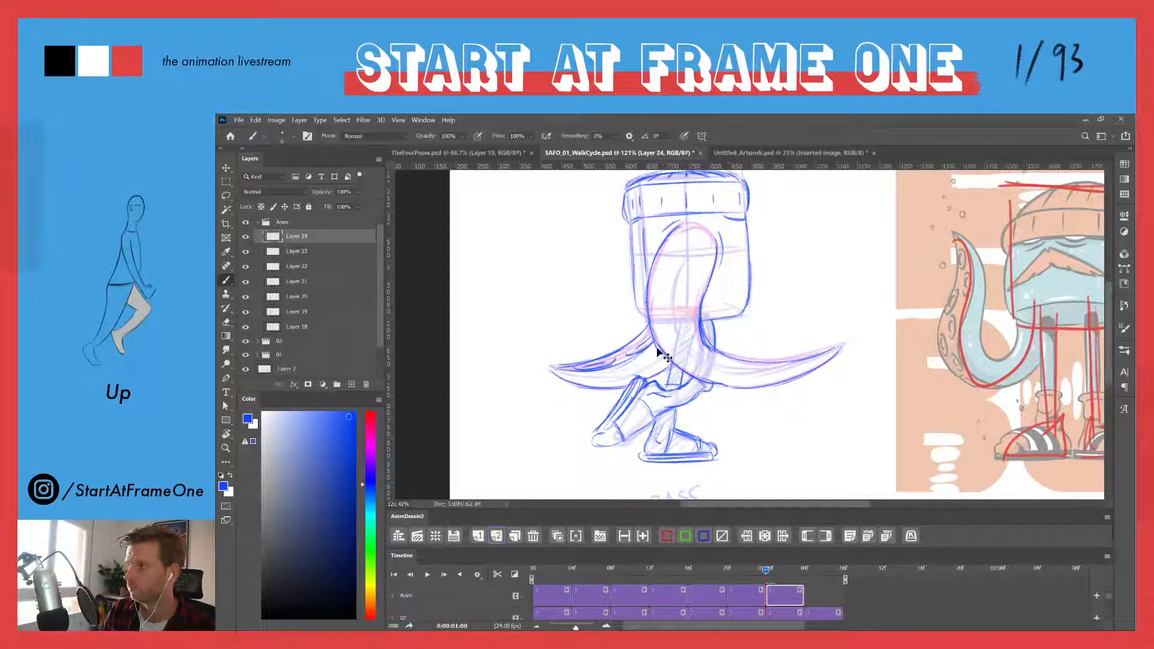
key("ctrl+z")
key("ctrl+z")
key("ctrl+z")
key("ctrl+z")
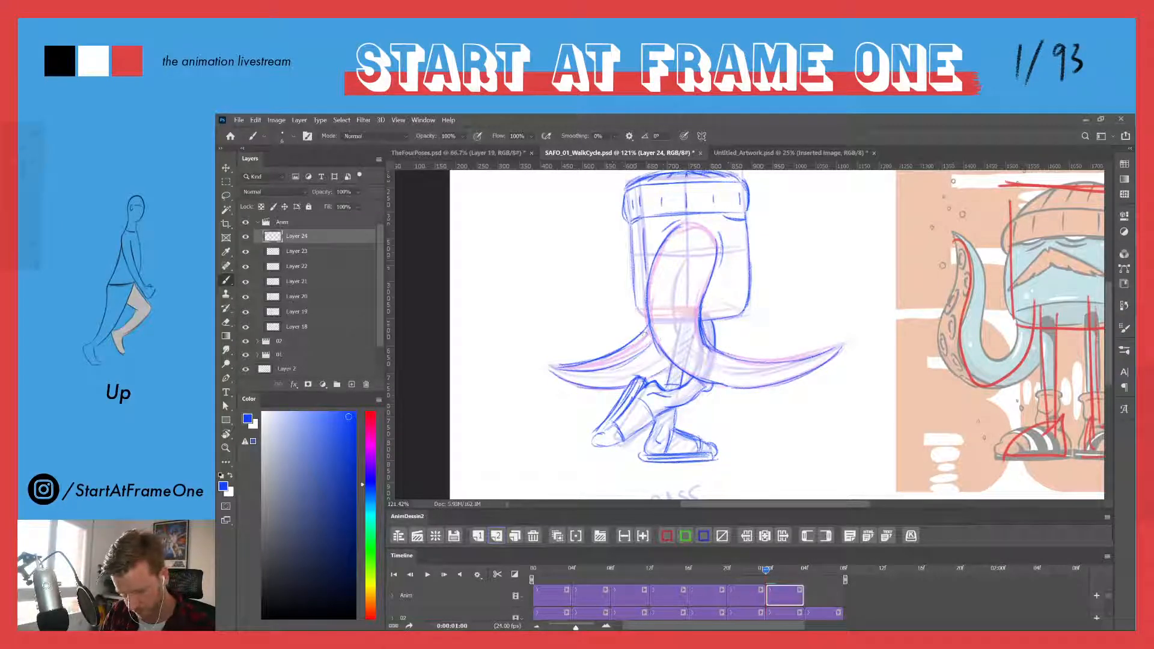
- Add short sucker marks along the upper edges of both tentacles in the passing pose
mouse_move(644, 332)
left_mouse_down()
mouse_move(613, 355)
mouse_move(642, 337)
mouse_move(562, 366)
mouse_move(619, 355)
mouse_move(601, 361)
left_mouse_up()
mouse_move(615, 356)
left_mouse_down()
mouse_move(584, 365)
mouse_move(612, 361)
left_mouse_up()
left_click_drag(624, 354, 605, 361)
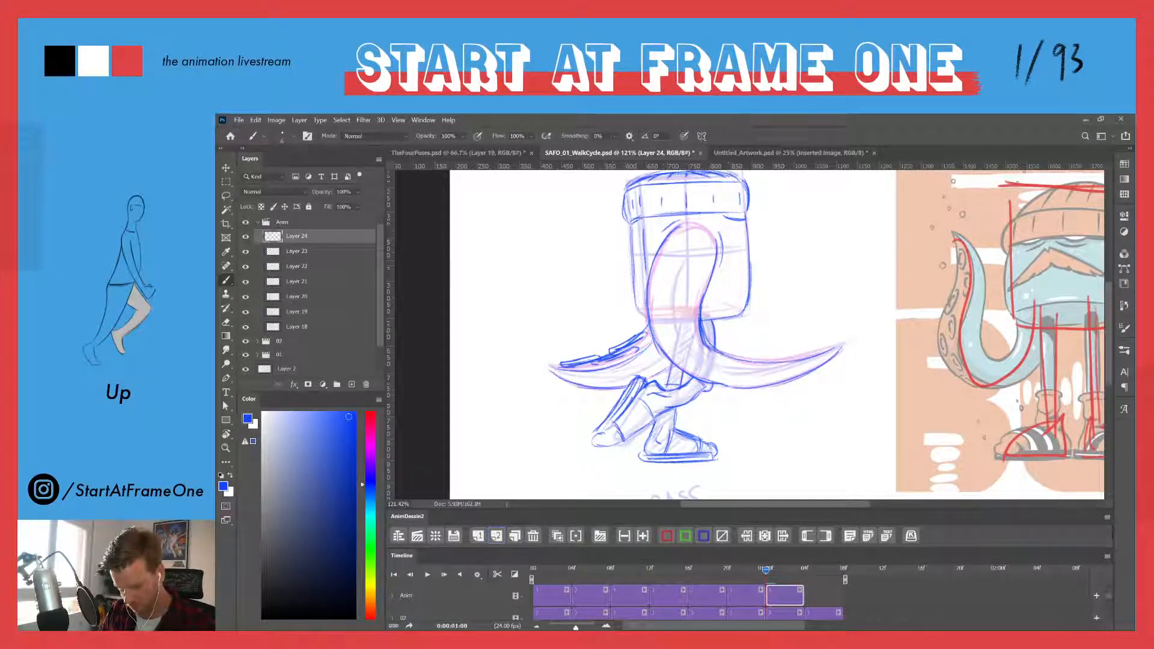
mouse_move(730, 357)
left_mouse_down()
mouse_move(820, 351)
mouse_move(780, 357)
mouse_move(818, 363)
mouse_move(741, 356)
left_mouse_up()
mouse_move(765, 569)
left_mouse_down()
mouse_move(755, 571)
mouse_move(769, 570)
left_mouse_up()
left_click_drag(603, 365, 578, 365)
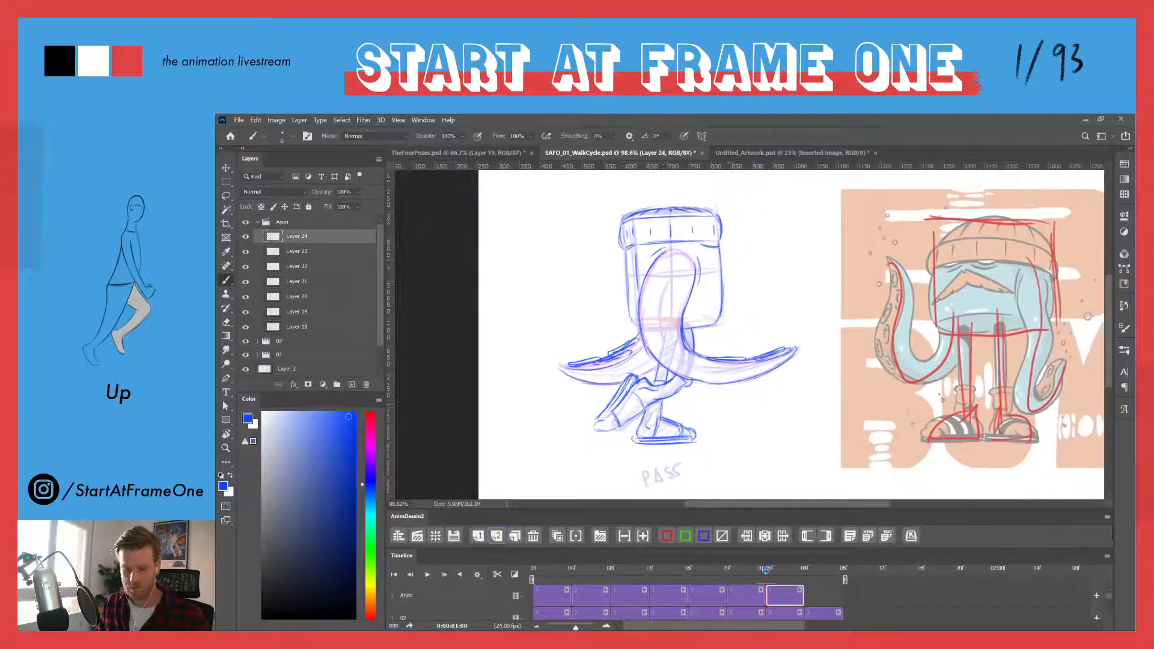
mouse_move(767, 575)
left_mouse_down()
mouse_move(737, 561)
mouse_move(655, 557)
mouse_move(766, 567)
left_mouse_up()
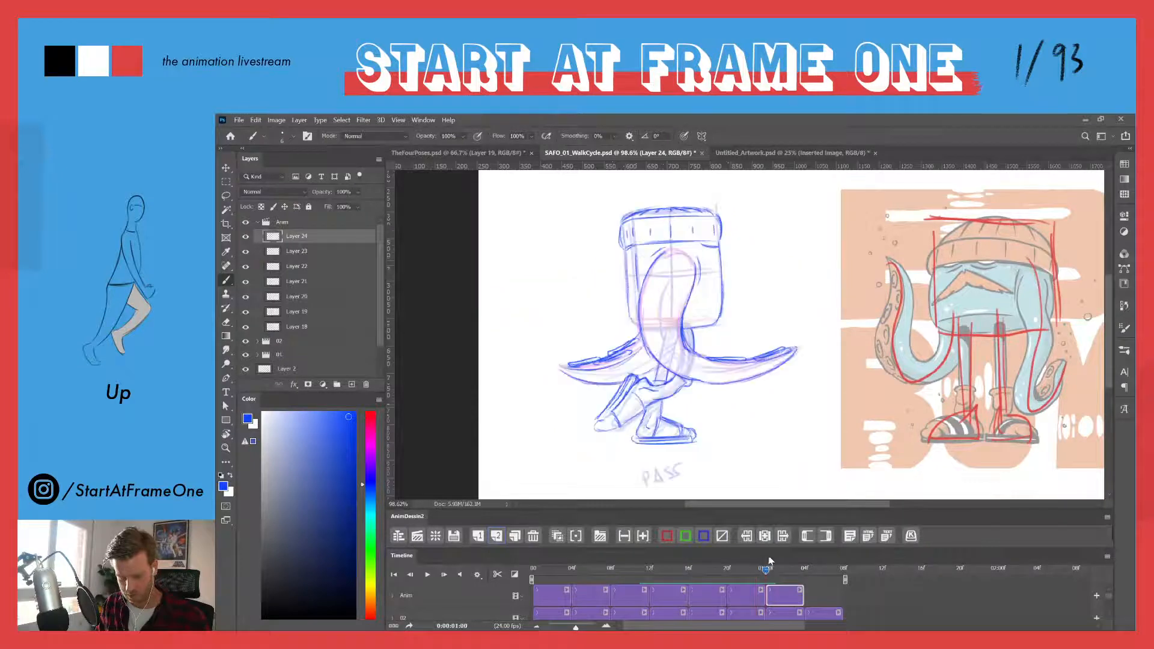
- Add a new animation frame after the passing pose, extend it to the end of the rough clip, and go to the up pose
left_click(496, 535)
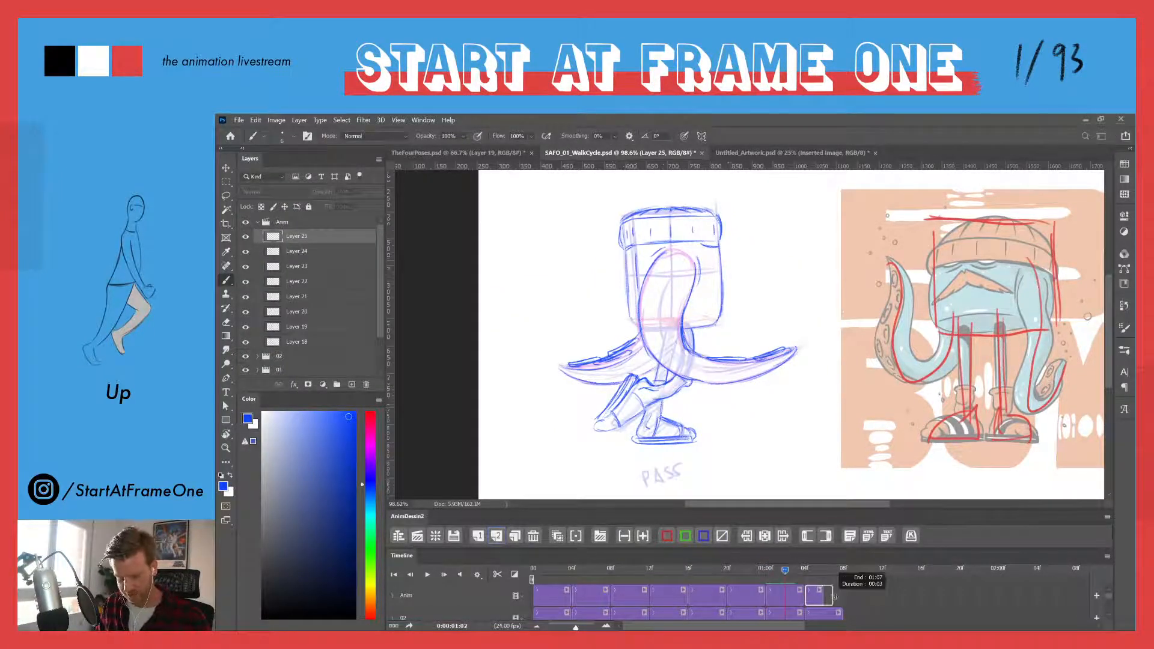
left_click_drag(822, 595, 846, 596)
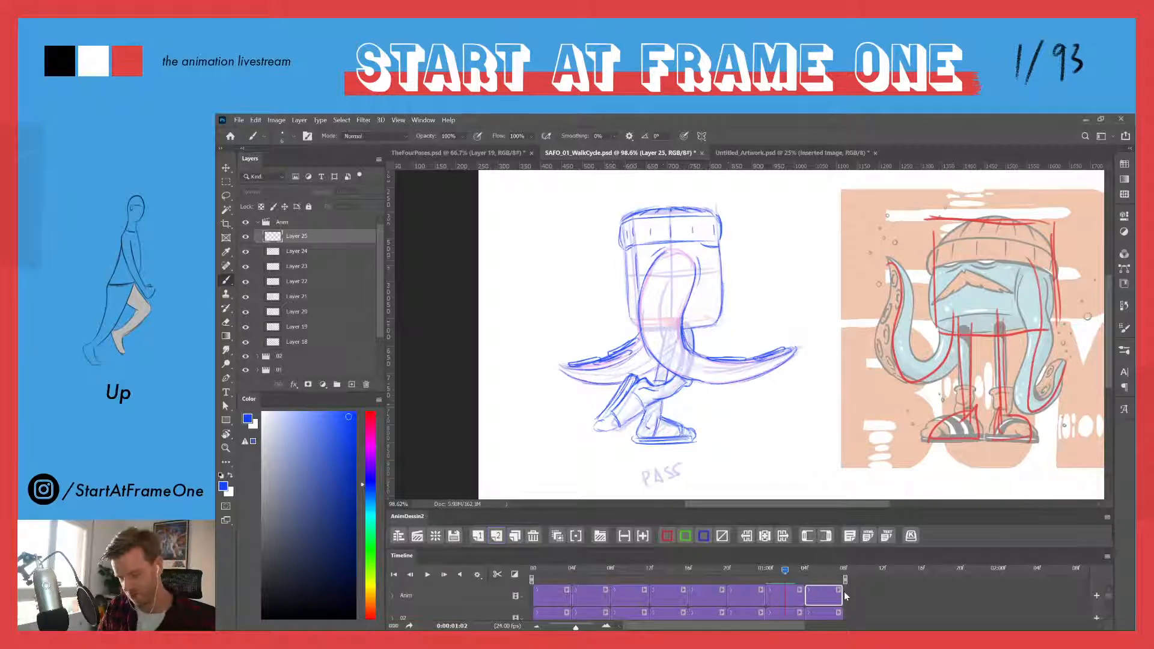
left_click(805, 569)
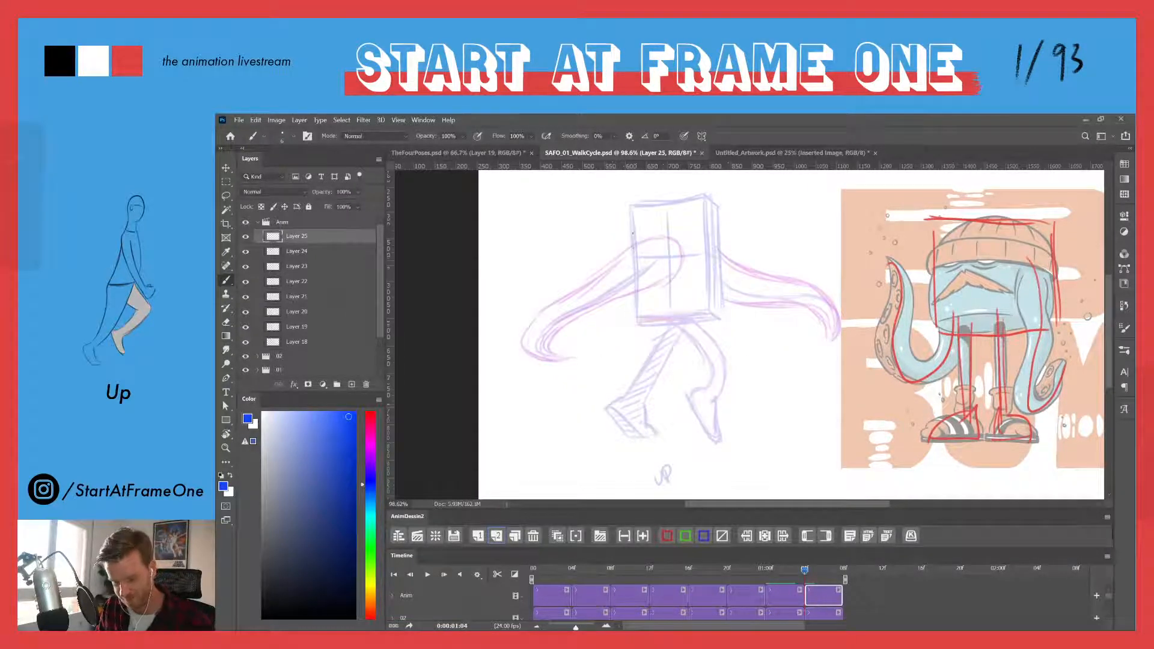
- Draw the beanie's brim and low rounded crown over the up pose, with rib marks along the brim
mouse_move(695, 230)
left_mouse_down()
mouse_move(629, 236)
mouse_move(716, 234)
mouse_move(696, 203)
mouse_move(646, 205)
mouse_move(627, 212)
mouse_move(629, 236)
left_mouse_up()
mouse_move(721, 215)
left_mouse_down()
mouse_move(722, 235)
mouse_move(686, 202)
mouse_move(629, 210)
left_mouse_up()
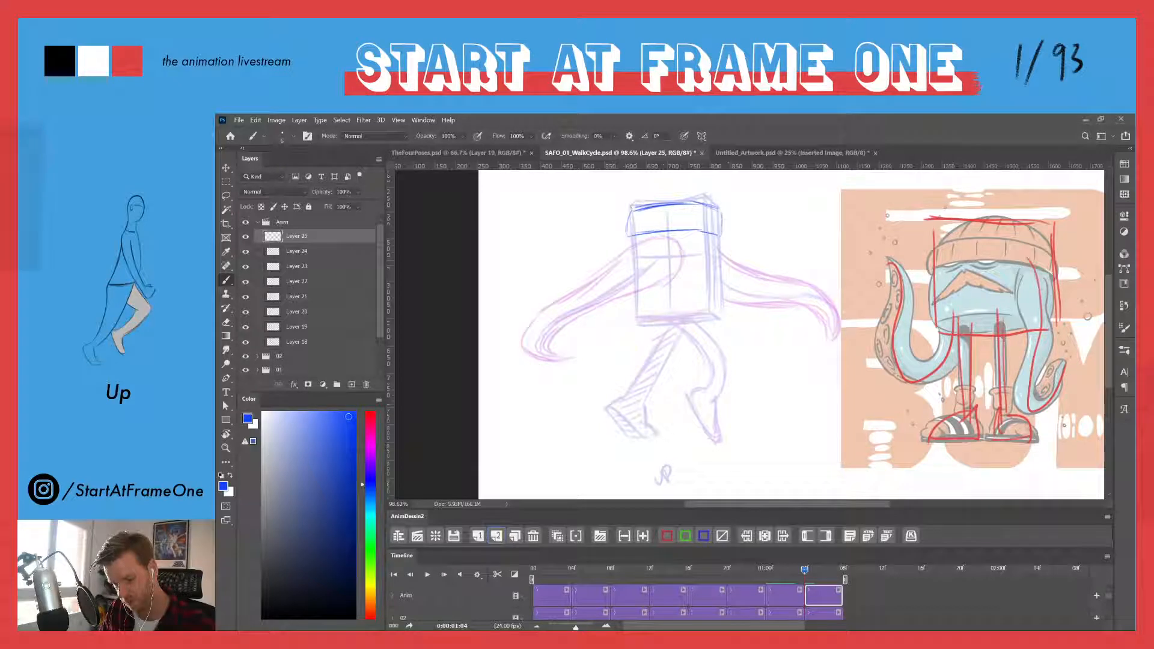
mouse_move(715, 198)
left_mouse_down()
mouse_move(641, 199)
mouse_move(717, 206)
mouse_move(667, 198)
mouse_move(714, 223)
mouse_move(685, 217)
left_mouse_up()
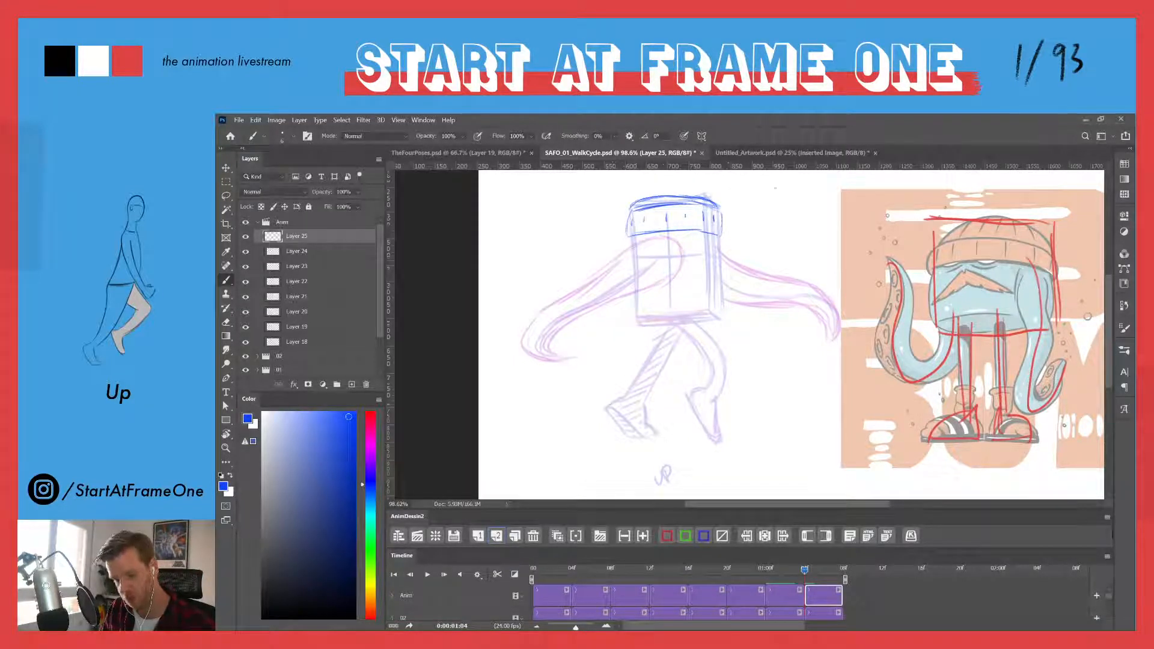
- Outline the near tentacle back to its curled tip with sucker marks on the inner edge, and draw the body's rounded lower outline
mouse_move(649, 236)
left_mouse_down()
mouse_move(533, 323)
mouse_move(529, 349)
mouse_move(565, 360)
left_mouse_up()
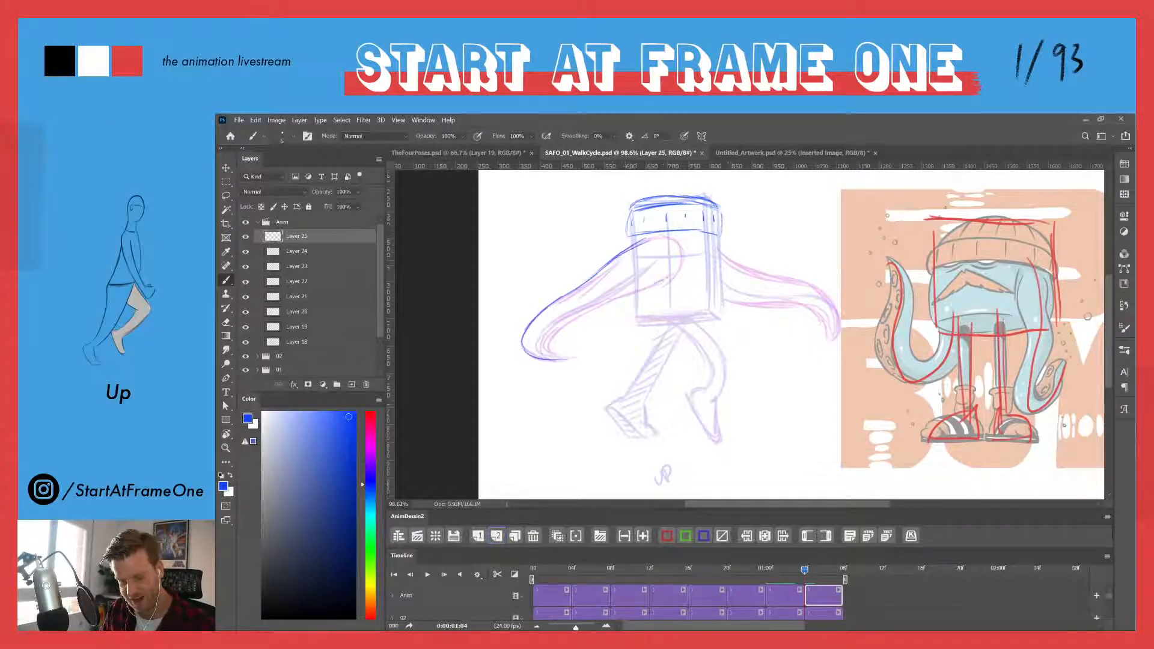
left_click_drag(661, 280, 548, 332)
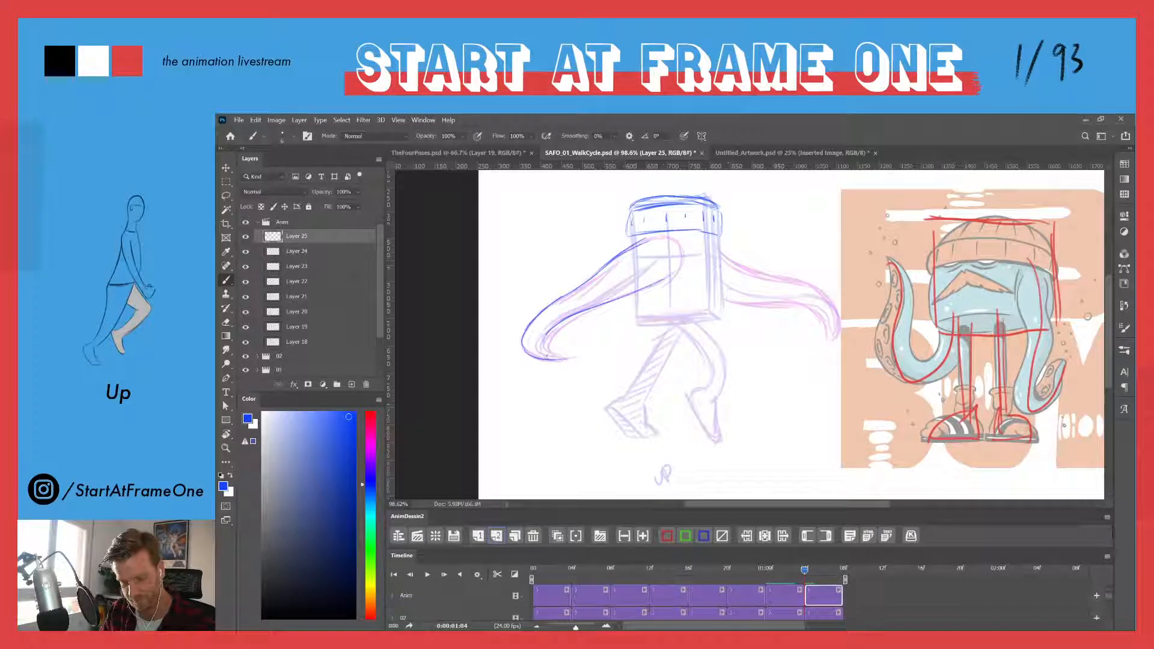
mouse_move(652, 287)
left_mouse_down()
mouse_move(551, 339)
mouse_move(573, 358)
left_mouse_up()
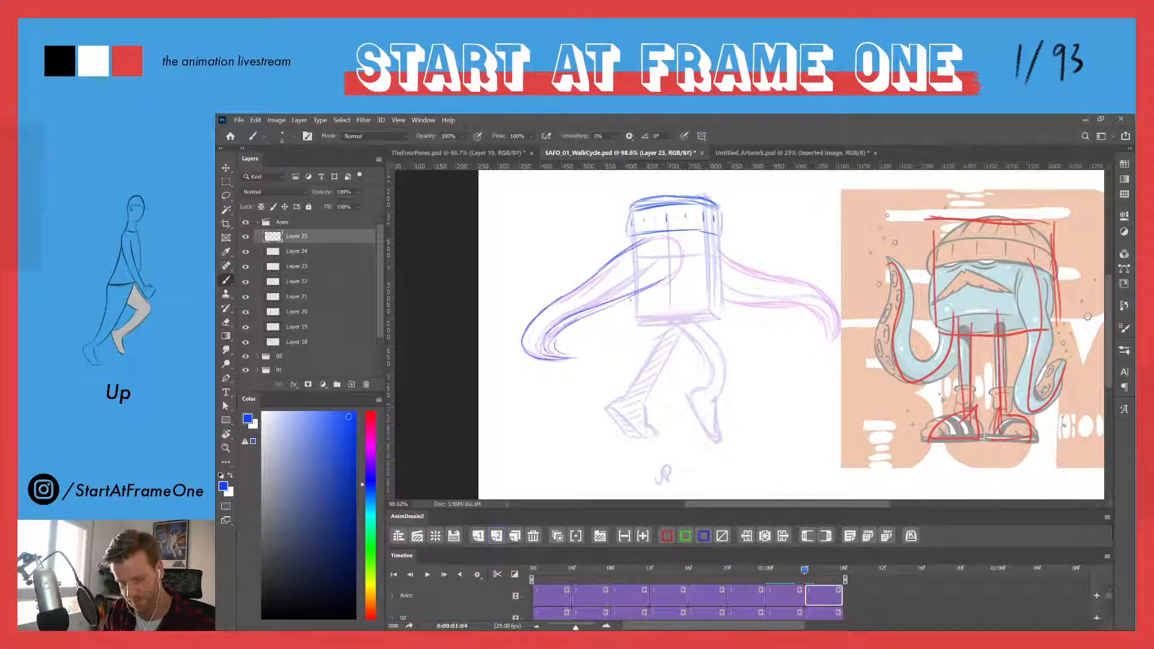
mouse_move(634, 297)
left_mouse_down()
mouse_move(573, 328)
mouse_move(562, 355)
mouse_move(557, 338)
mouse_move(558, 352)
mouse_move(587, 313)
mouse_move(557, 327)
mouse_move(590, 317)
left_mouse_up()
left_click_drag(625, 301, 599, 313)
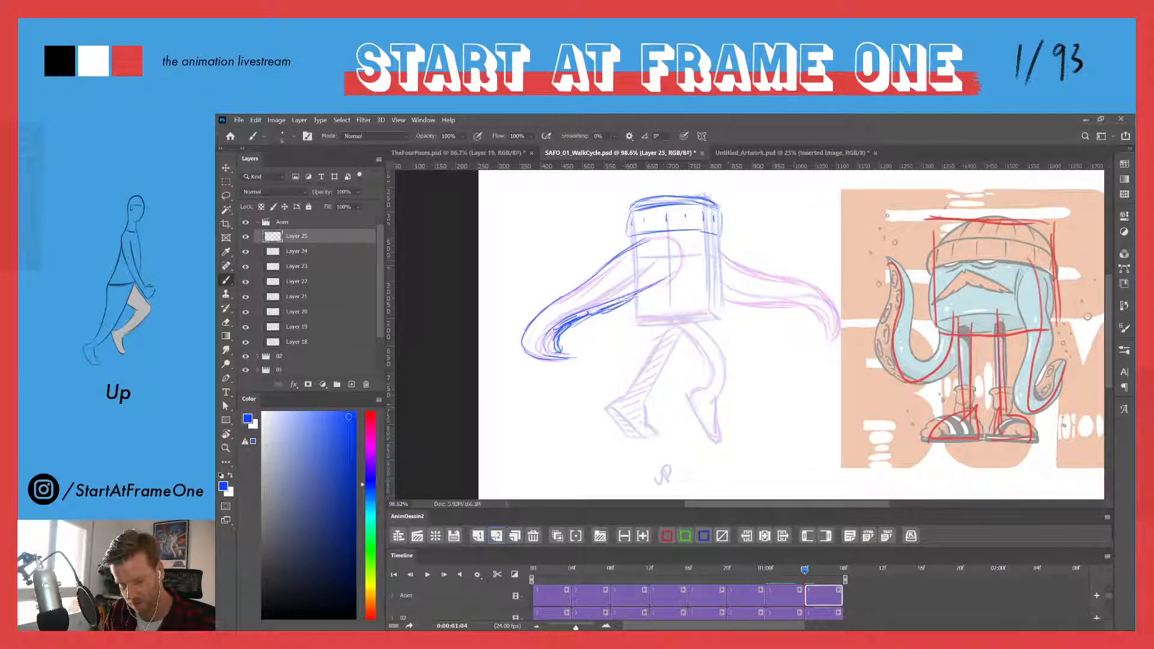
mouse_move(665, 275)
left_mouse_down()
mouse_move(624, 311)
mouse_move(634, 301)
mouse_move(642, 323)
mouse_move(719, 318)
left_mouse_up()
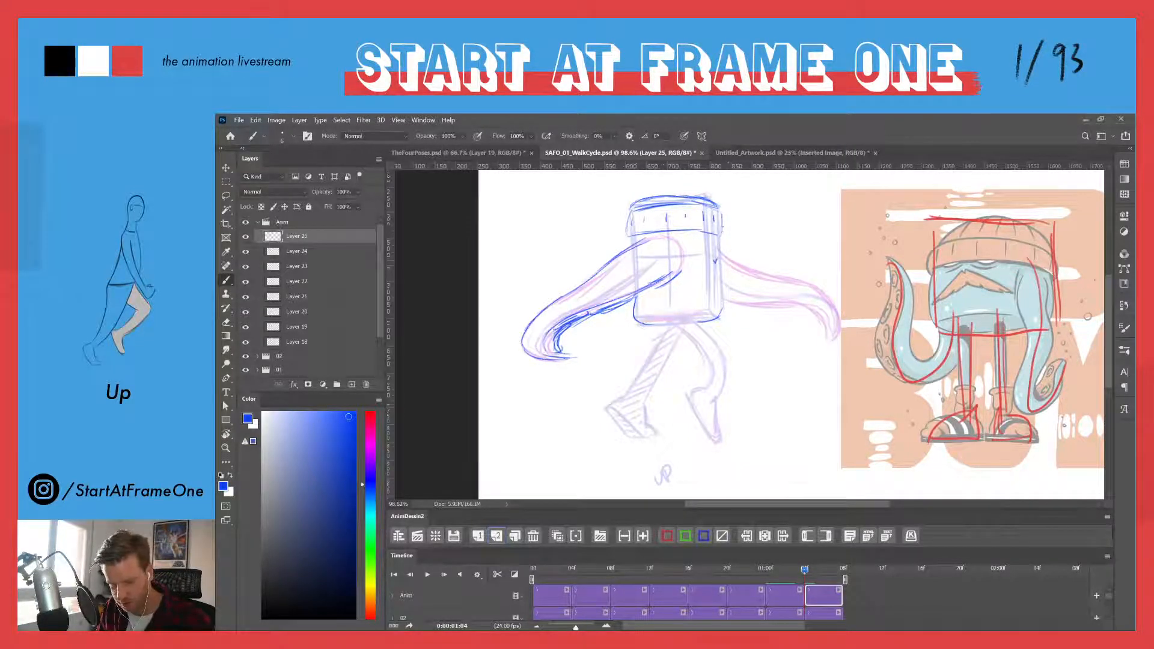
mouse_move(802, 569)
left_mouse_down()
mouse_move(775, 569)
mouse_move(804, 565)
left_mouse_up()
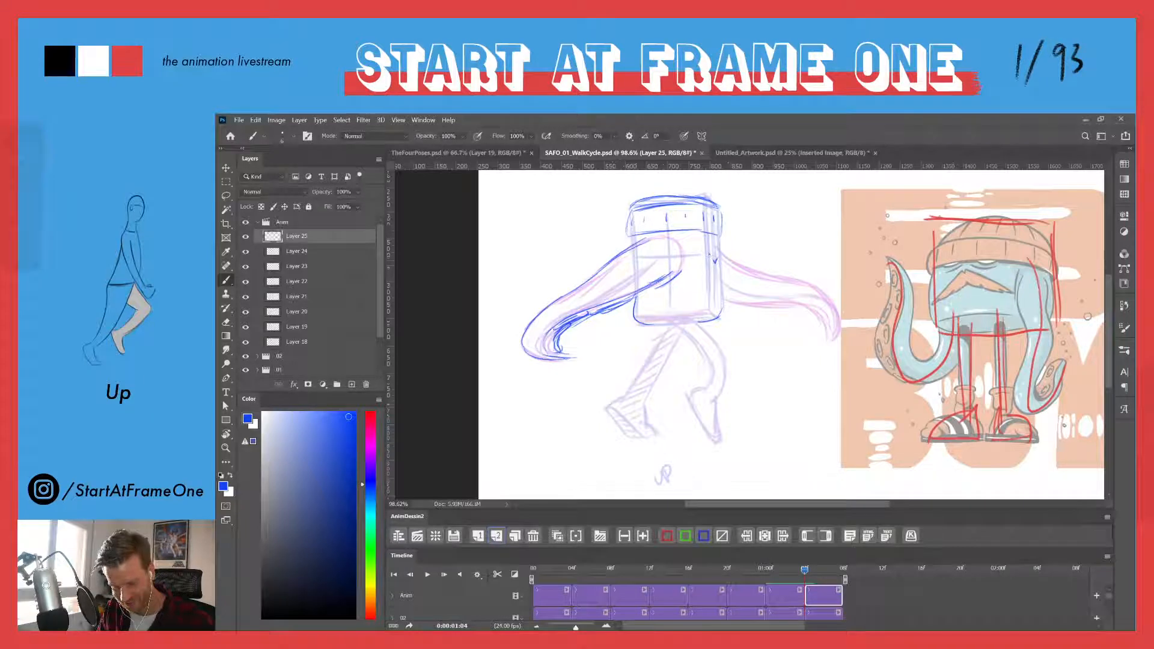
- Draw the drooping two-lobed moustache at the front of the body and add the eye beneath the brim
left_click_drag(709, 253, 688, 312)
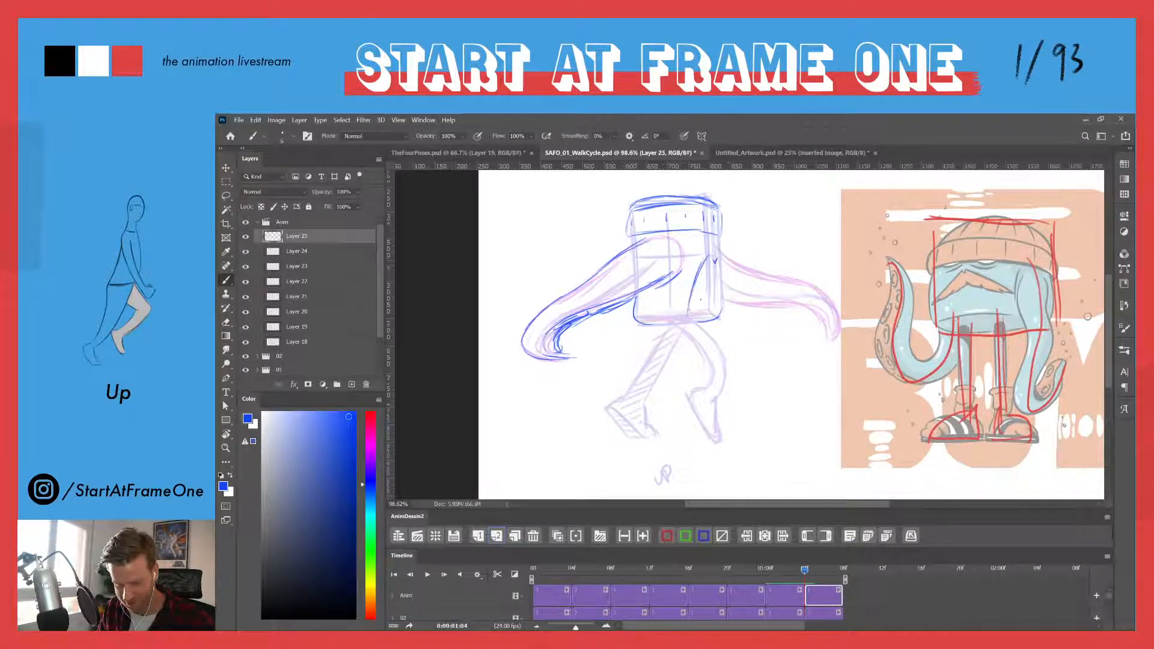
left_click_drag(719, 262, 726, 326)
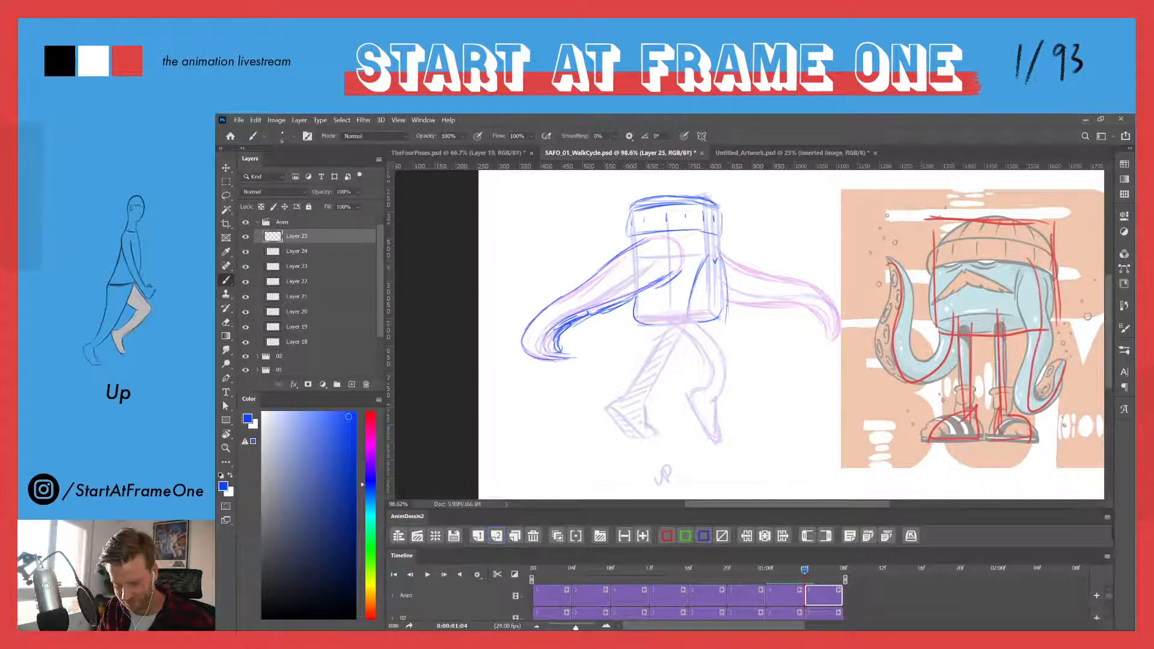
left_click_drag(705, 263, 687, 319)
left_click_drag(697, 281, 685, 331)
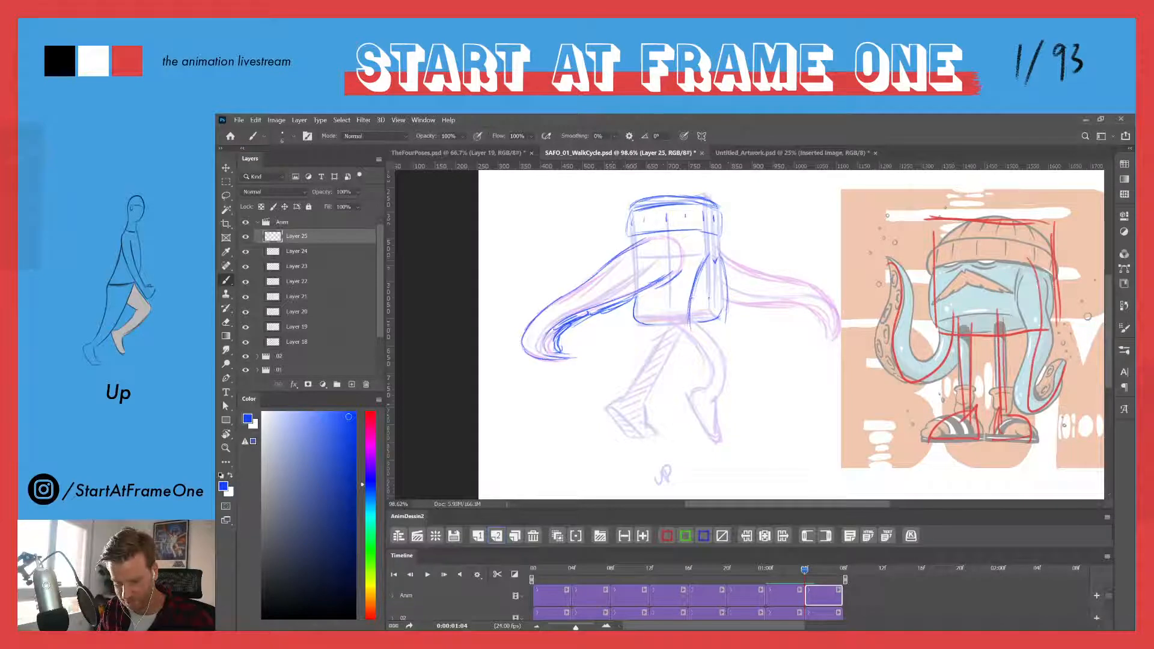
left_click_drag(713, 290, 696, 330)
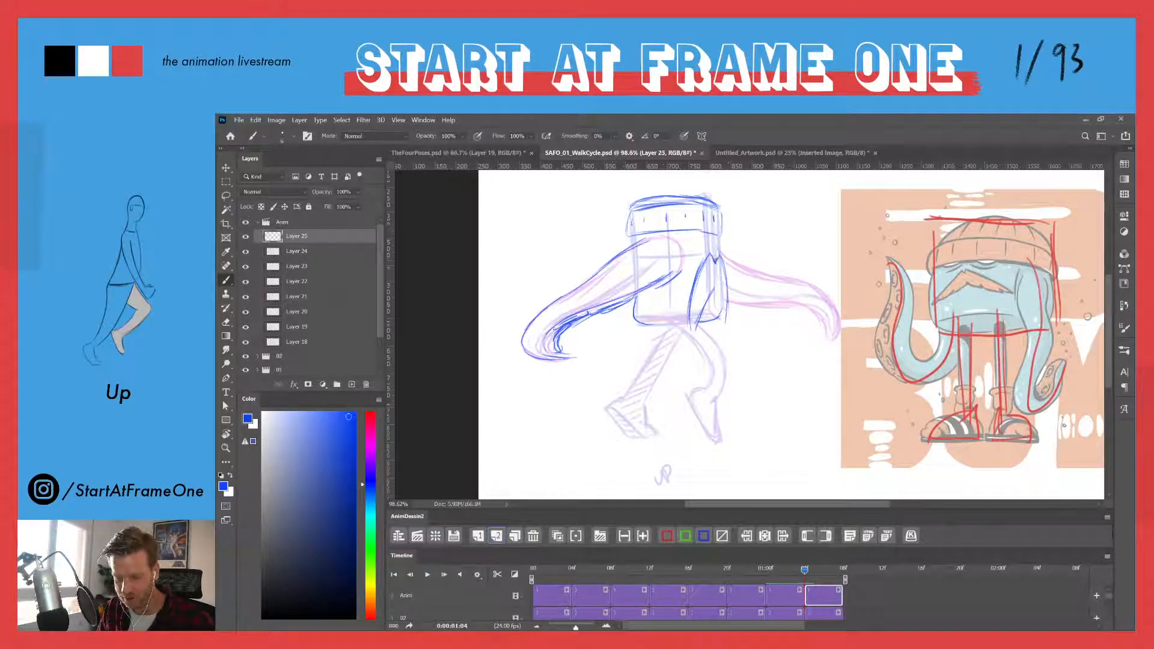
left_click_drag(727, 281, 718, 328)
left_click_drag(720, 308, 715, 326)
left_click_drag(717, 286, 723, 325)
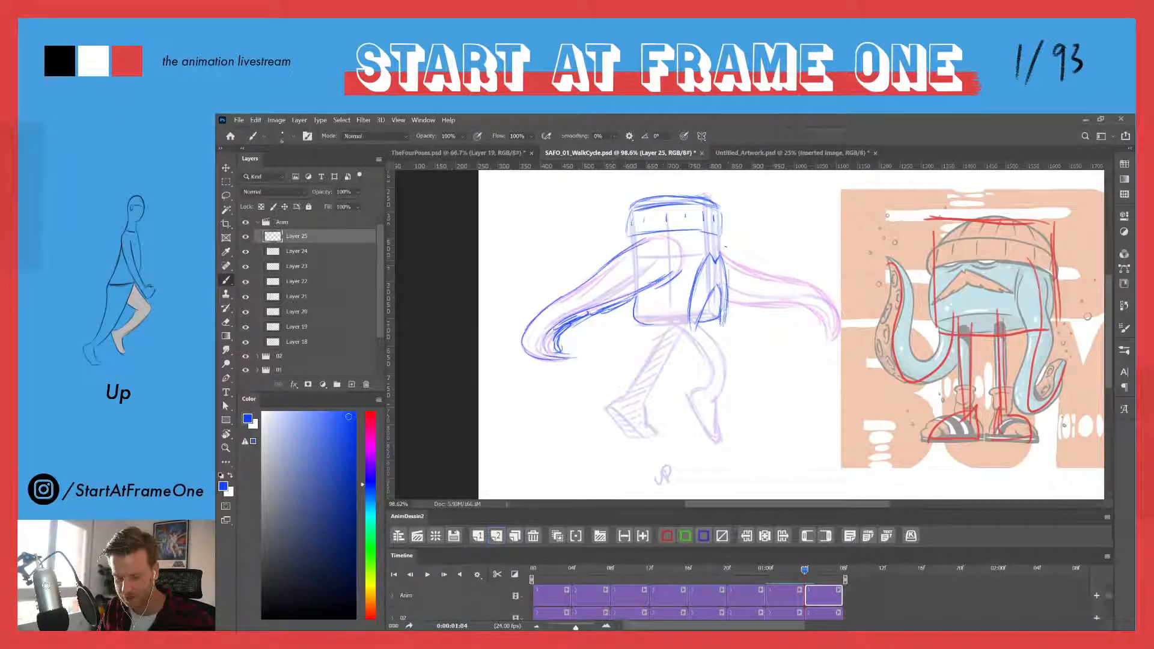
left_click_drag(726, 274, 728, 302)
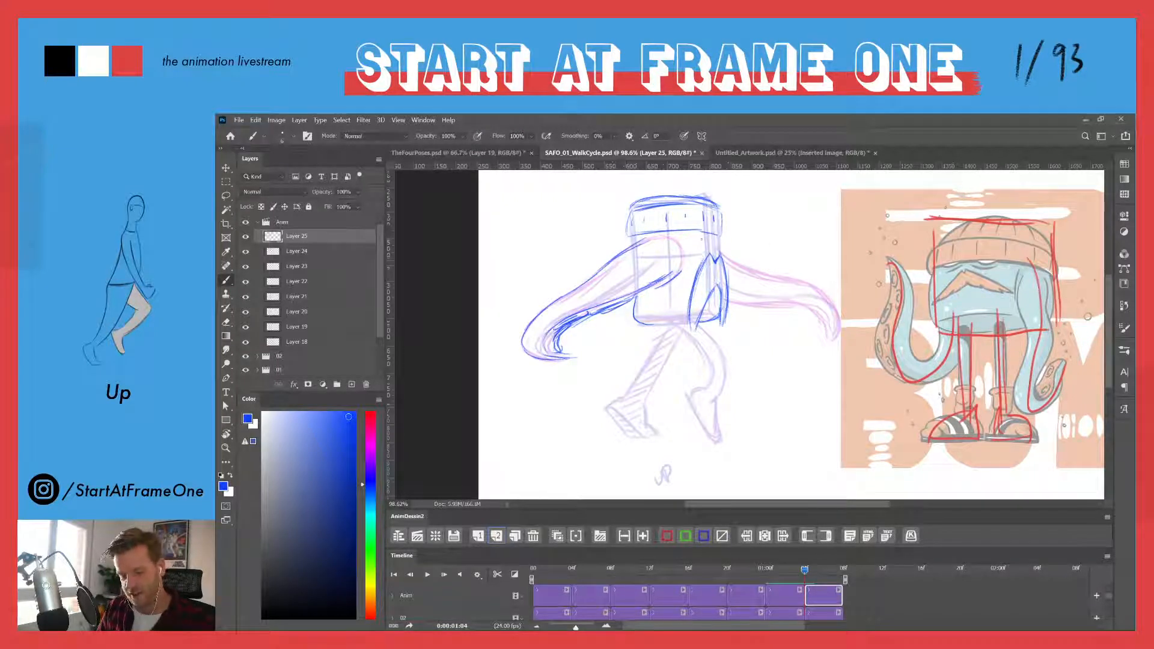
mouse_move(703, 239)
left_mouse_down()
mouse_move(679, 233)
mouse_move(719, 256)
left_mouse_up()
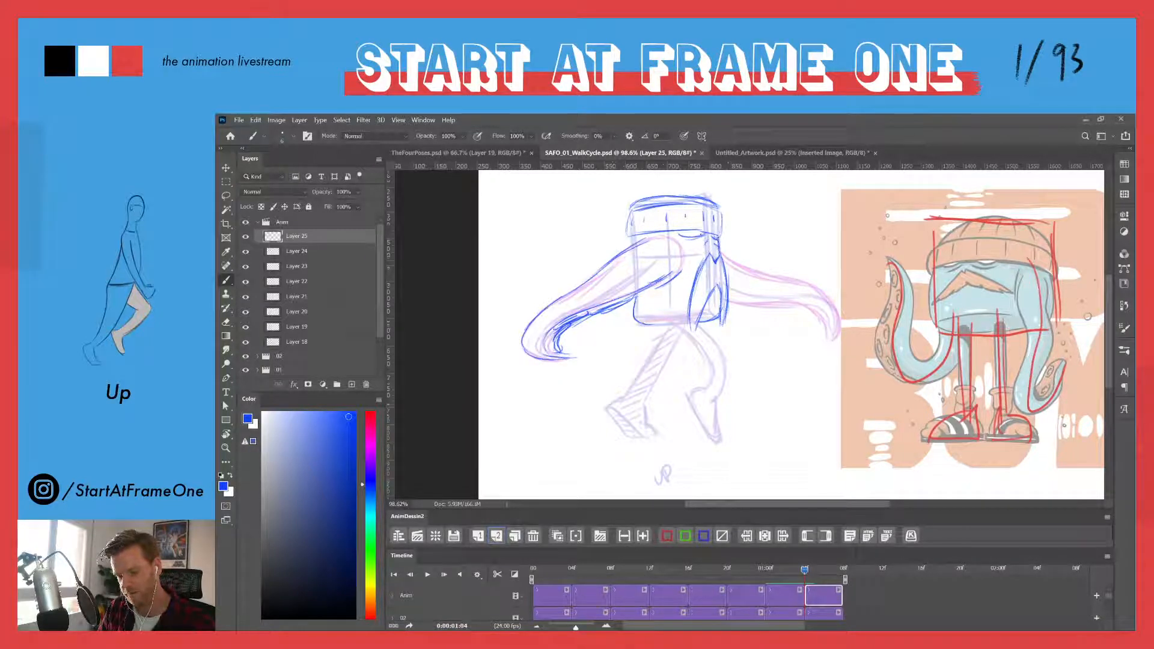
- Touch up the eye and moustache beneath the brim and reinforce the body's bottom edge on the up pose
left_click_drag(702, 236, 680, 235)
left_click_drag(711, 254, 703, 262)
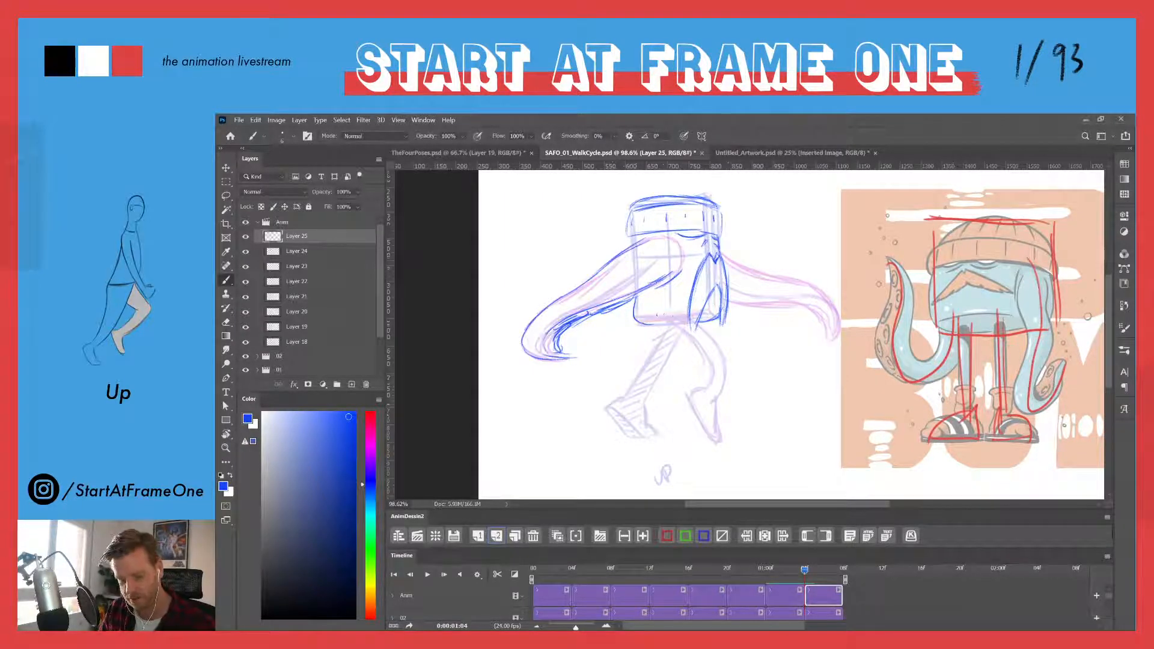
left_click_drag(804, 572, 803, 572)
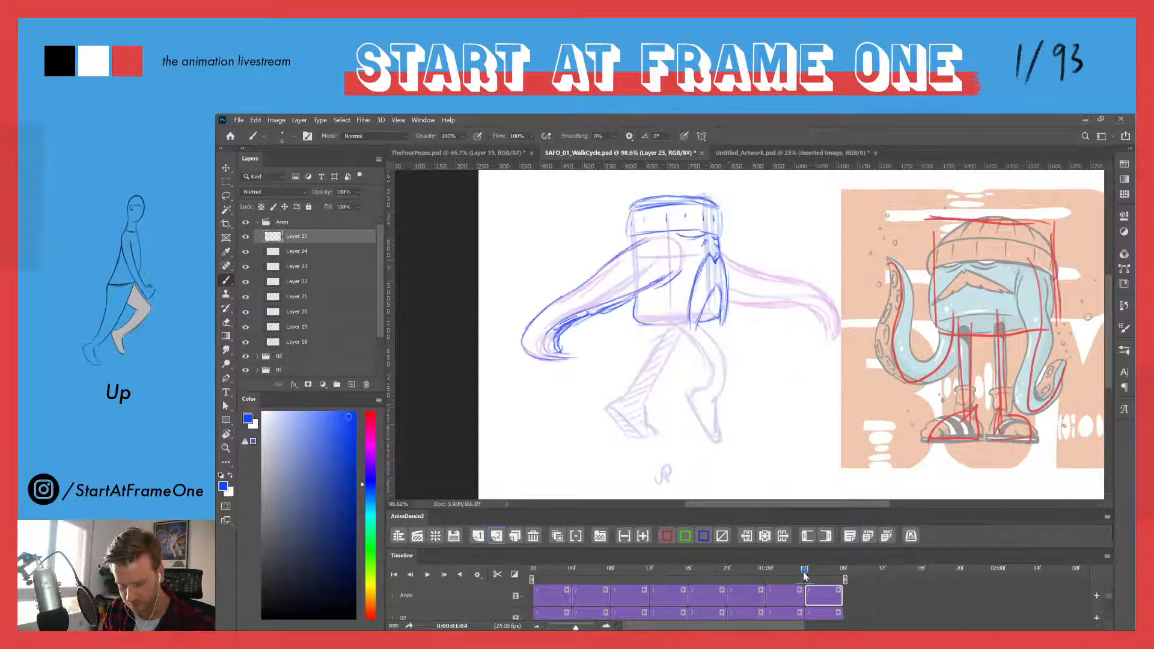
left_click_drag(651, 317, 684, 313)
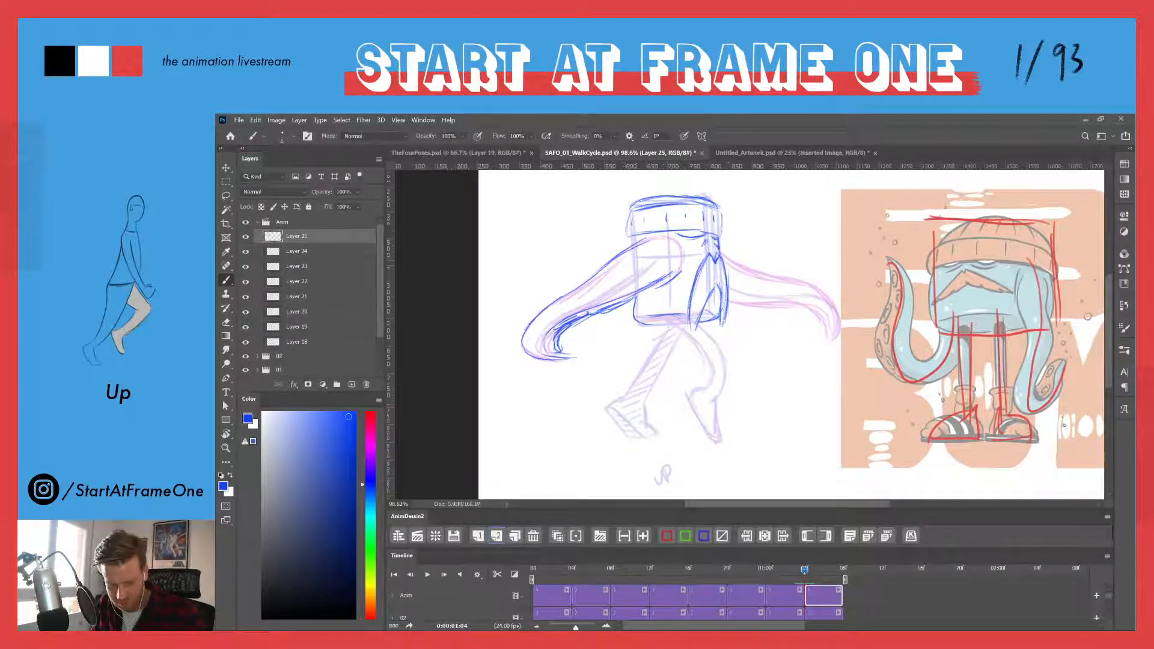
left_click_drag(672, 321, 710, 371)
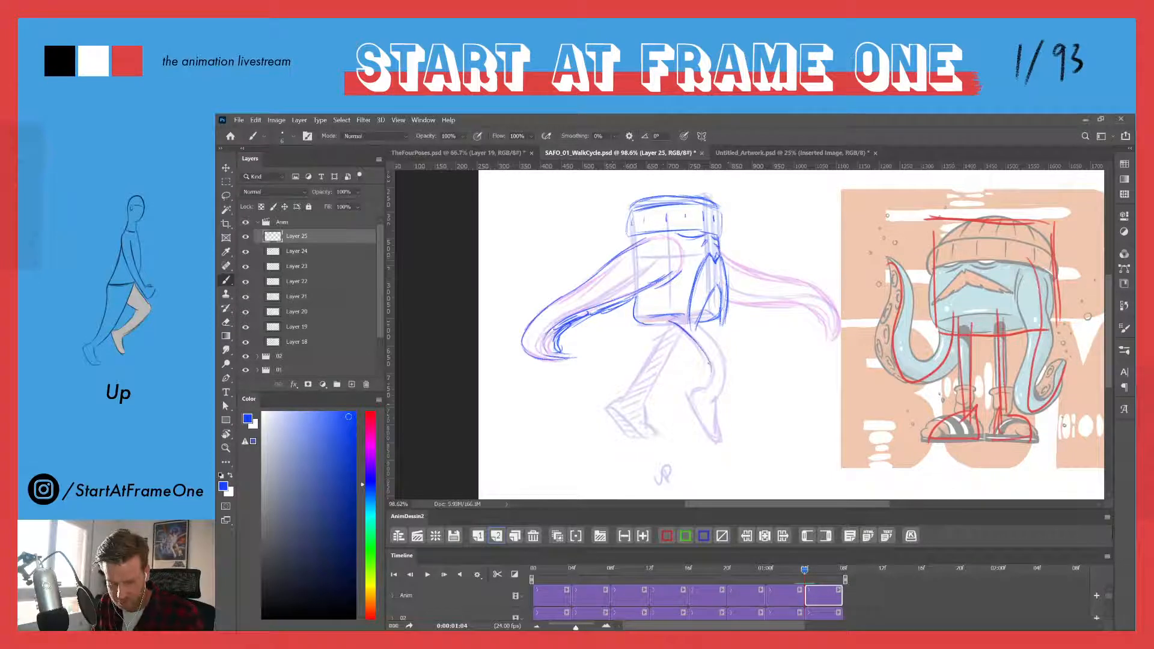
mouse_move(699, 327)
left_mouse_down()
mouse_move(719, 360)
mouse_move(716, 396)
left_mouse_up()
left_click_drag(720, 355, 716, 393)
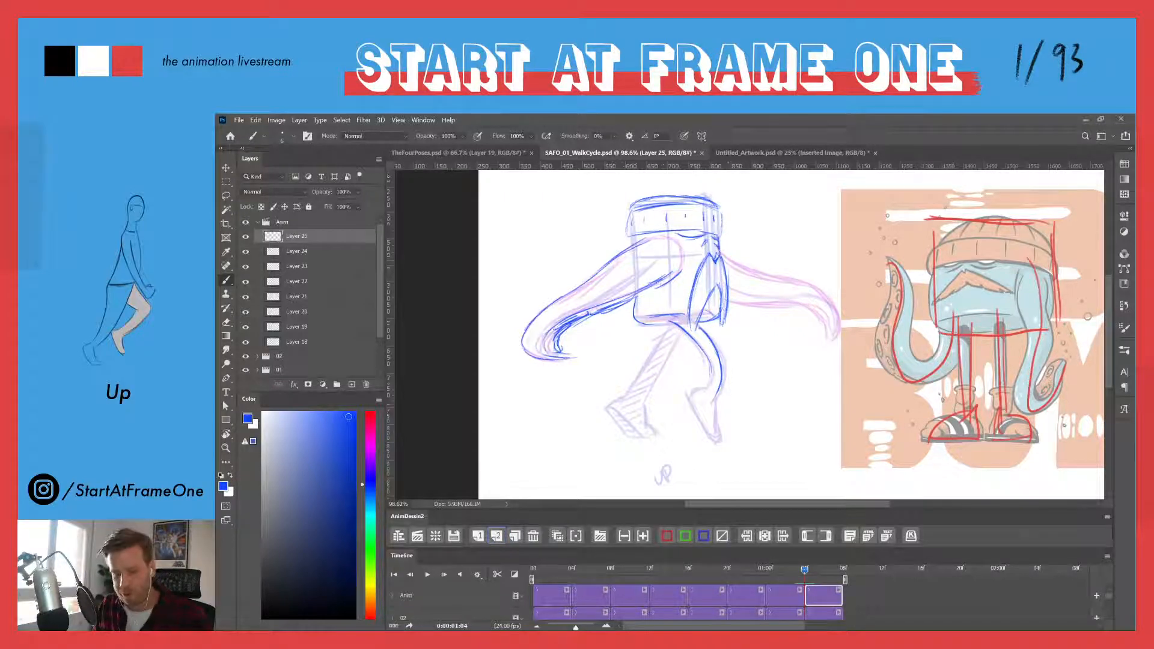
left_click_drag(703, 348, 705, 390)
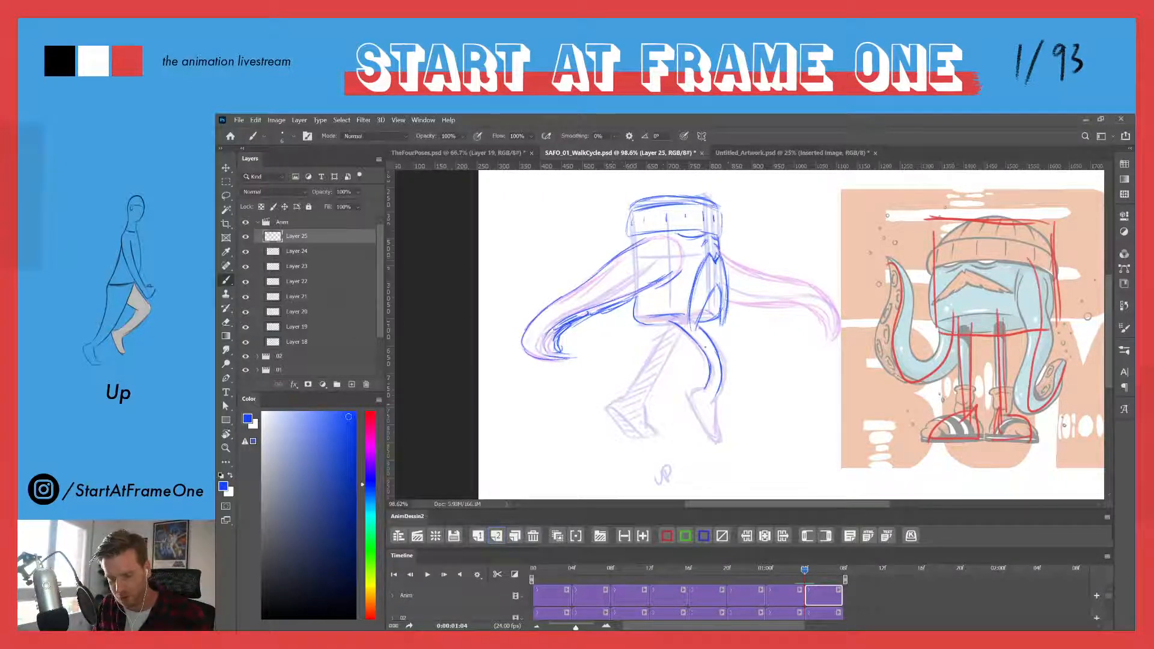
scroll(715, 324, "up", 3)
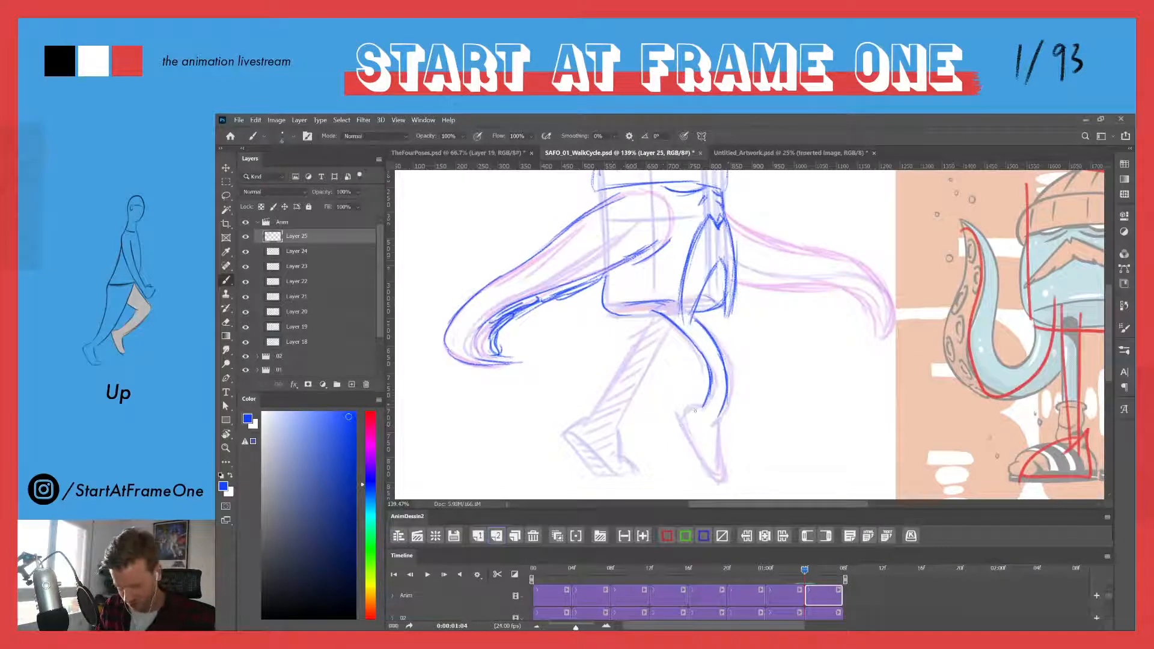
key("e")
mouse_move(658, 310)
left_mouse_down()
mouse_move(704, 358)
mouse_move(698, 323)
mouse_move(724, 379)
mouse_move(715, 399)
left_mouse_up()
key("b")
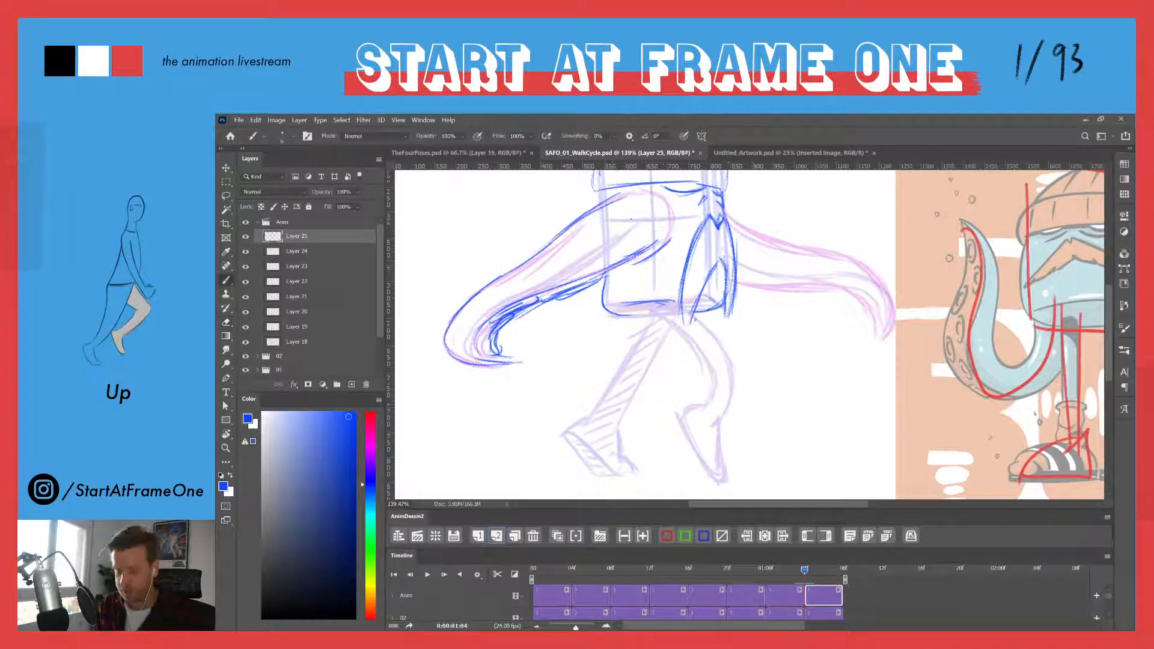
- Draw the bent front leg as two curved lines from the body's base and outline its downward-pointing foot
mouse_move(692, 319)
left_mouse_down()
mouse_move(723, 350)
mouse_move(717, 420)
left_mouse_up()
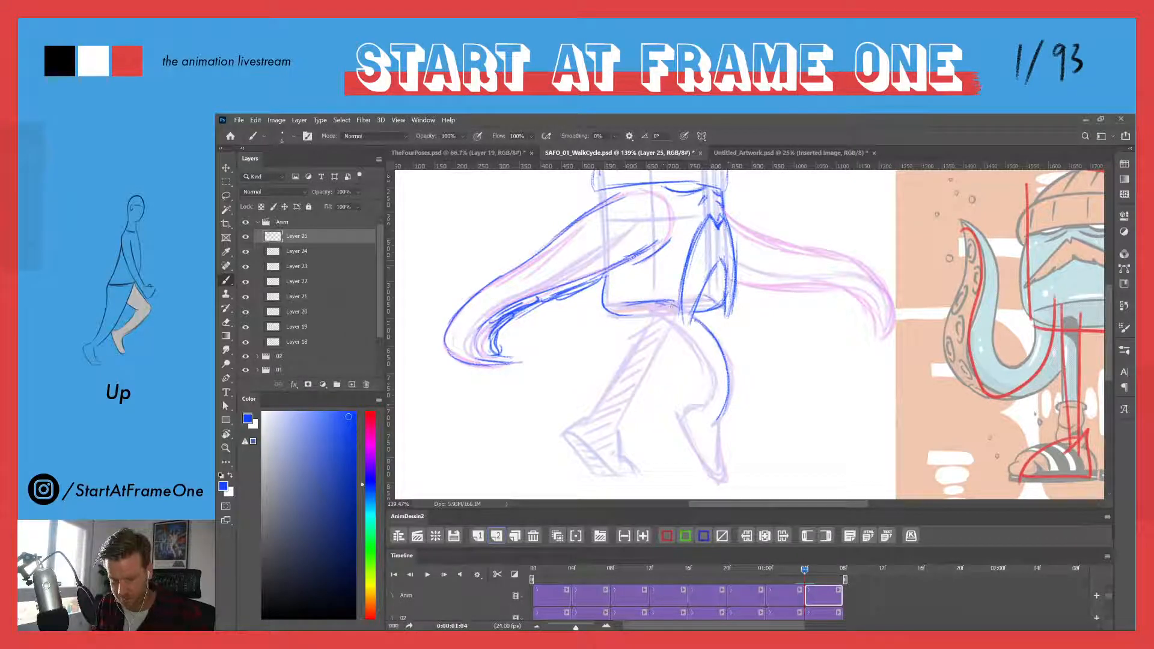
mouse_move(661, 304)
left_mouse_down()
mouse_move(712, 367)
mouse_move(700, 413)
left_mouse_up()
left_click_drag(714, 354, 702, 388)
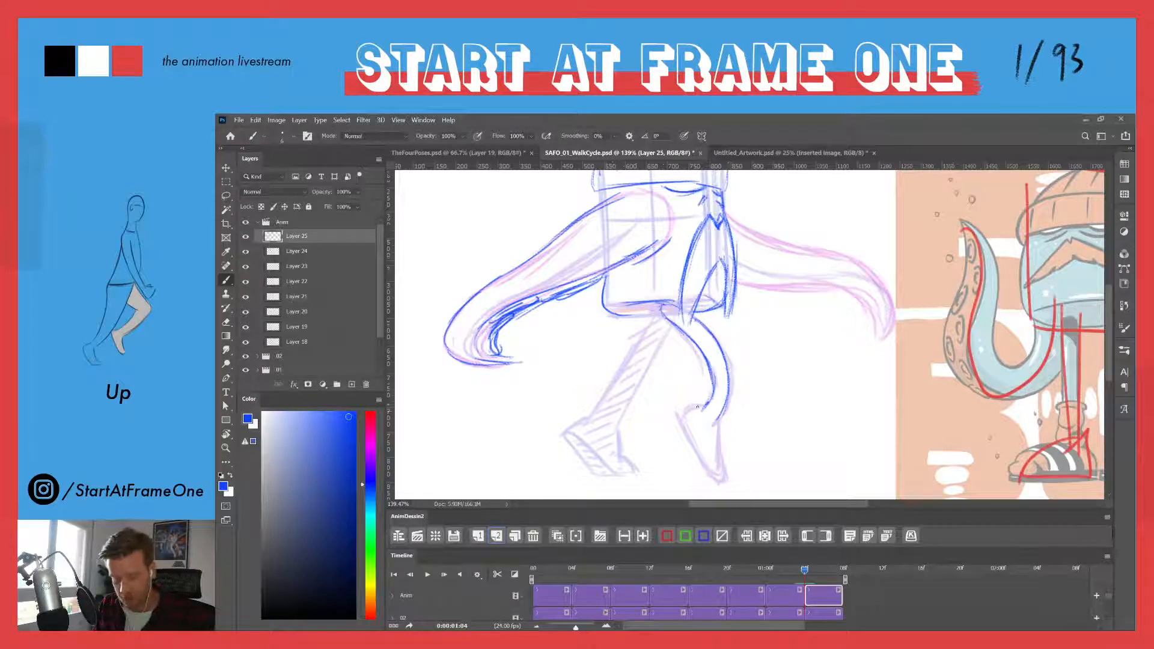
mouse_move(718, 415)
left_mouse_down()
mouse_move(723, 462)
mouse_move(702, 464)
mouse_move(723, 464)
mouse_move(678, 418)
mouse_move(695, 461)
left_mouse_up()
key("ctrl+z")
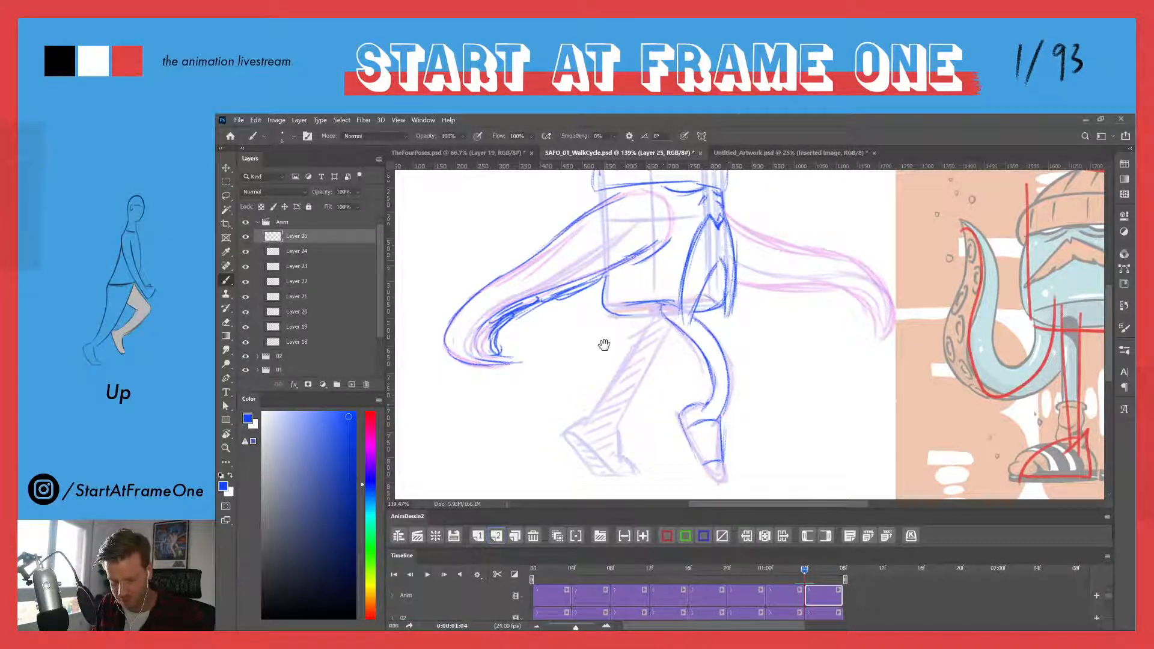
- Draw the front foot's sandal with a rounded toe, a thick sole along the back of the foot, and strap lines across it
left_click_drag(603, 343, 543, 292)
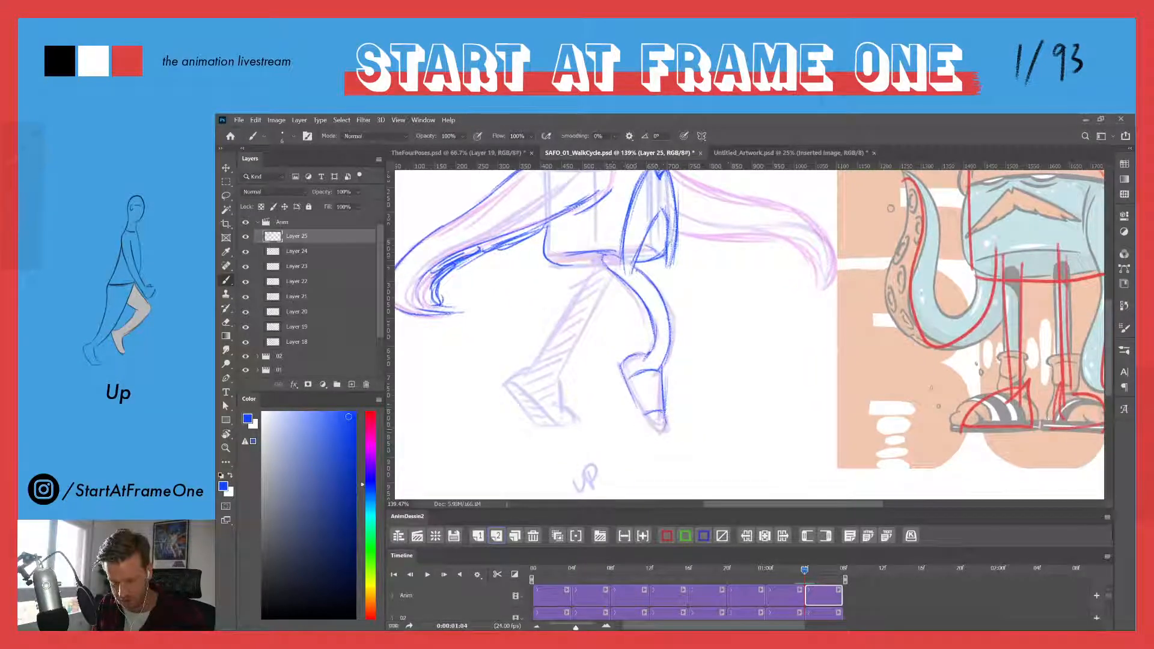
left_click_drag(660, 435, 644, 439)
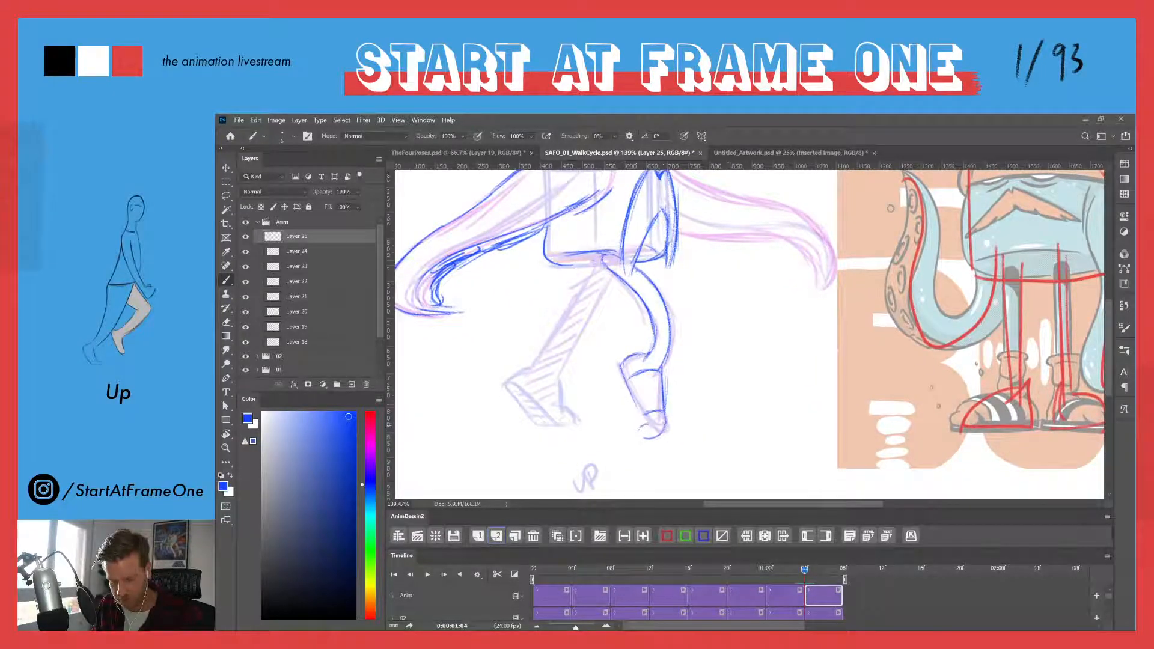
left_click_drag(624, 377, 646, 421)
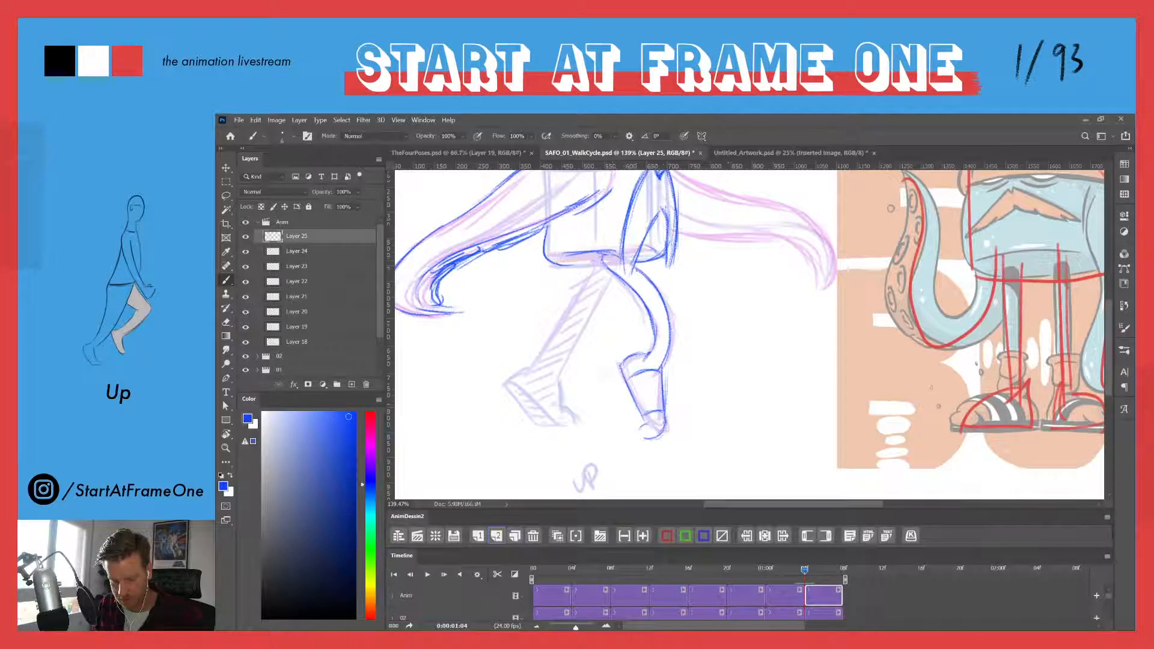
left_click_drag(606, 367, 638, 428)
left_click_drag(619, 397, 639, 412)
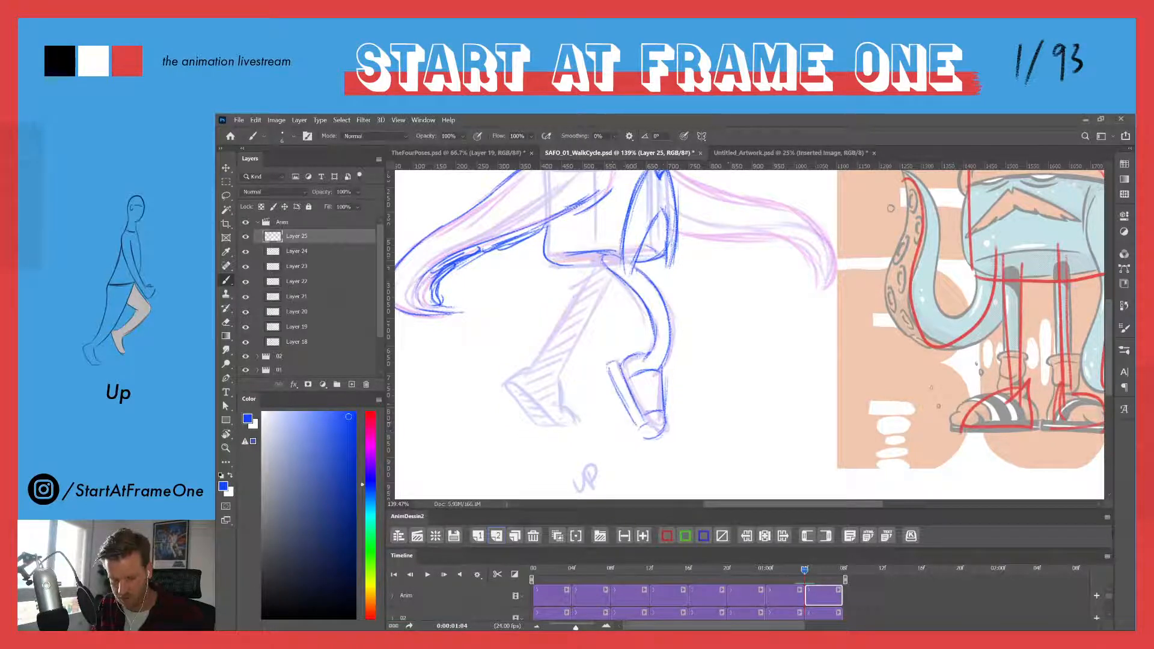
mouse_move(614, 359)
left_mouse_down()
mouse_move(609, 373)
mouse_move(607, 362)
left_mouse_up()
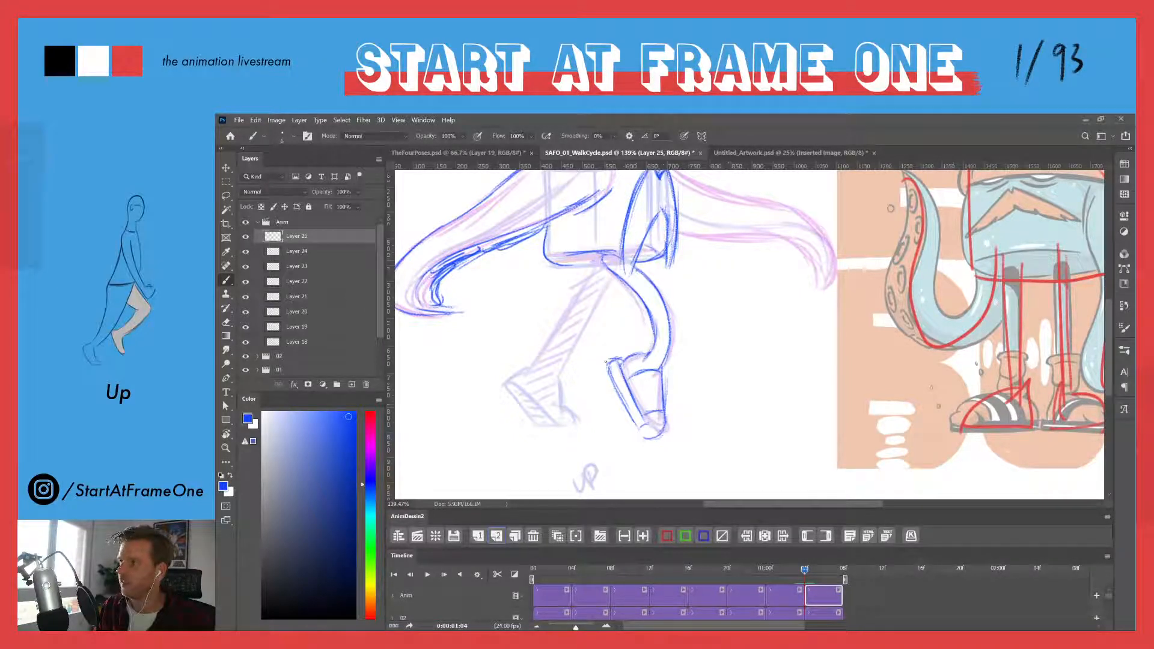
left_click_drag(615, 367, 638, 423)
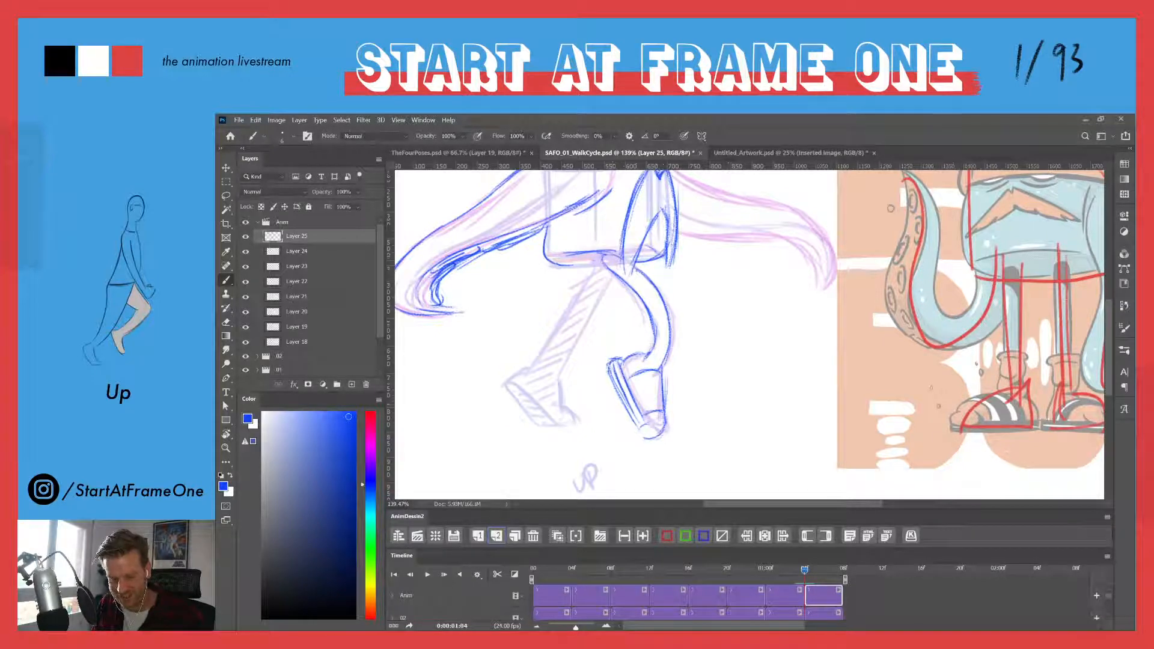
left_click_drag(609, 363, 635, 426)
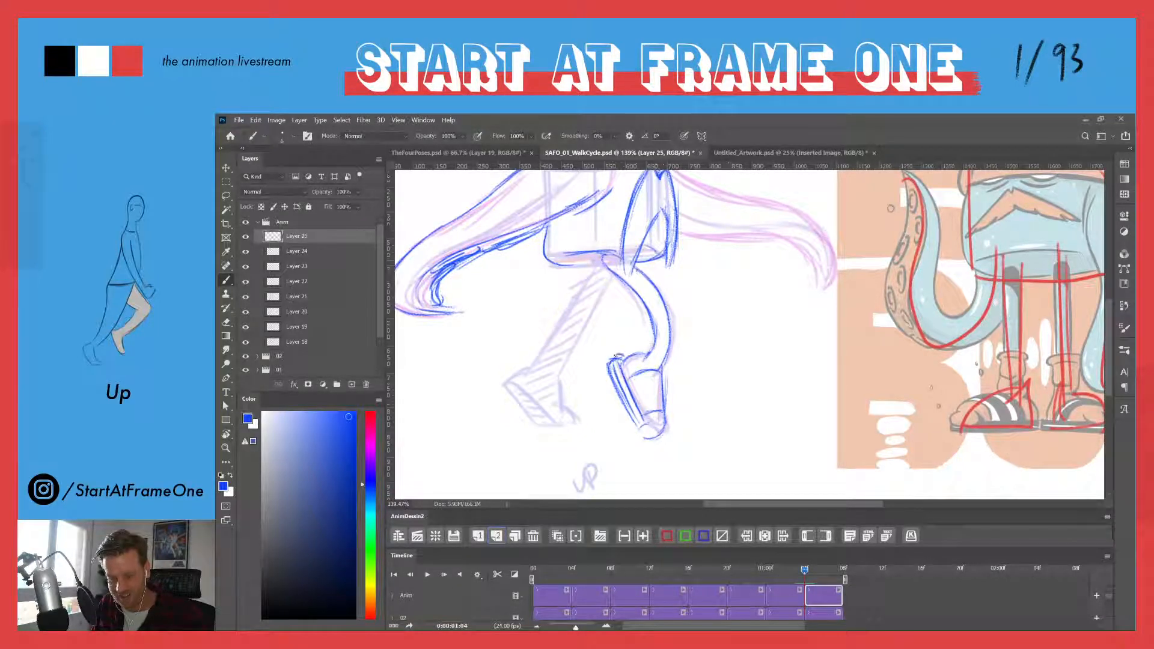
mouse_move(636, 395)
left_mouse_down()
mouse_move(660, 391)
mouse_move(641, 436)
mouse_move(658, 437)
mouse_move(664, 423)
mouse_move(647, 437)
left_mouse_up()
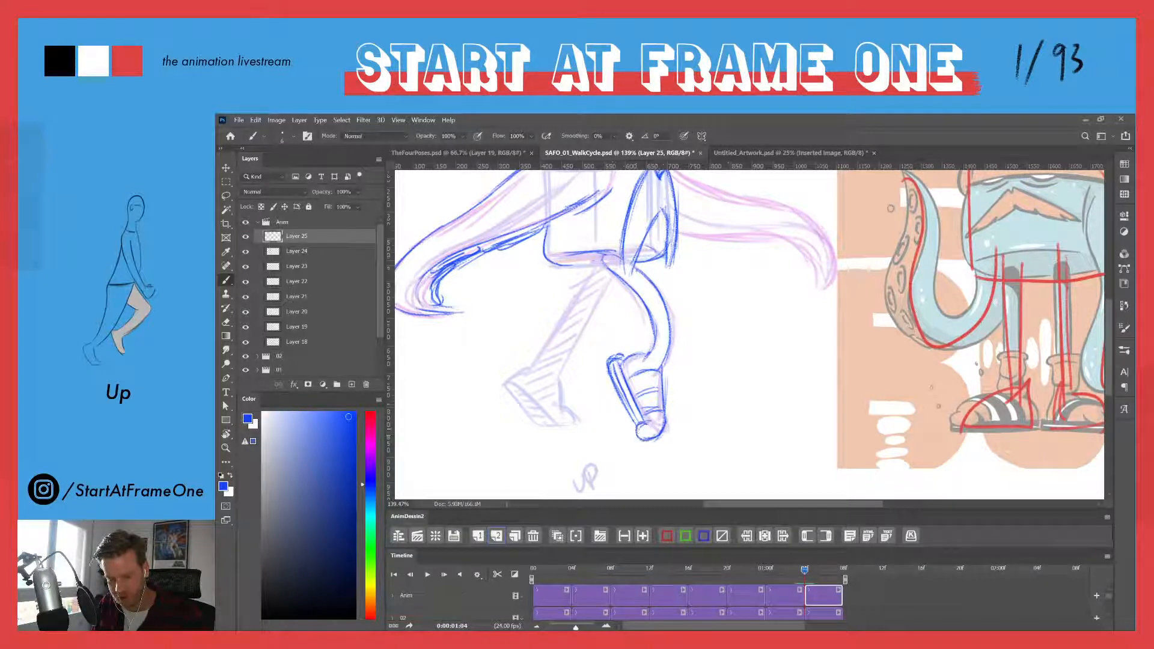
- Define the front foot's heel and ankle and add a sock cuff around the lower leg
mouse_move(625, 357)
left_mouse_down()
mouse_move(659, 347)
mouse_move(649, 352)
left_mouse_up()
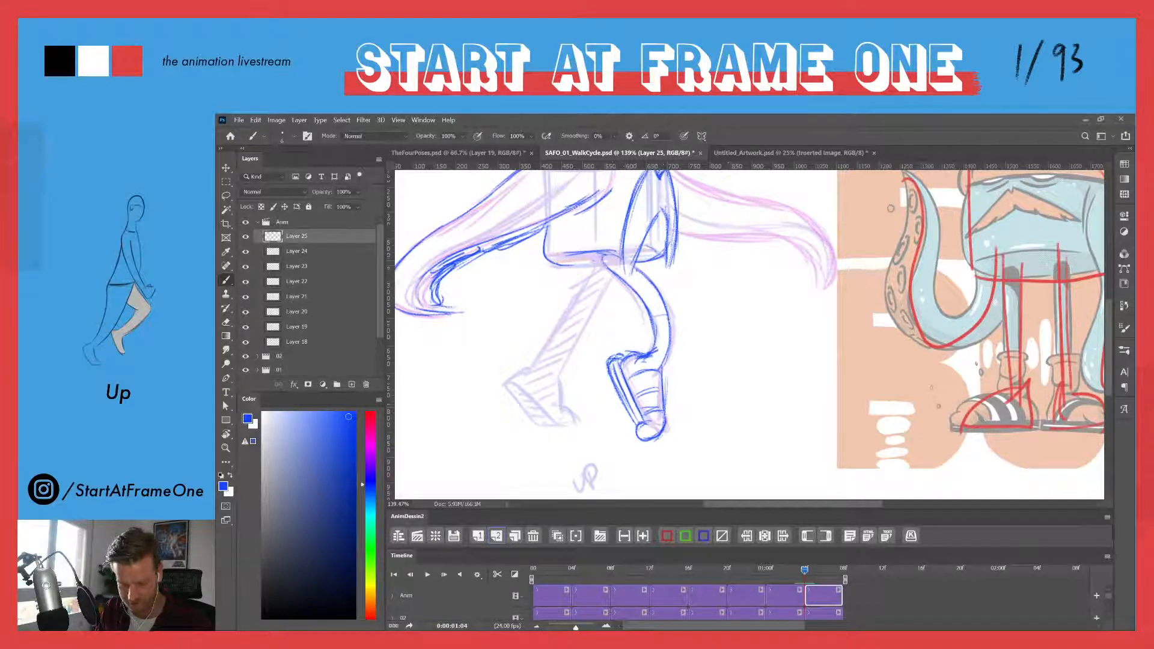
mouse_move(671, 316)
left_mouse_down()
mouse_move(645, 322)
mouse_move(658, 317)
mouse_move(662, 369)
left_mouse_up()
left_click_drag(654, 323, 646, 351)
mouse_move(671, 339)
left_mouse_down()
mouse_move(663, 364)
mouse_move(636, 358)
mouse_move(656, 349)
left_mouse_up()
key("e")
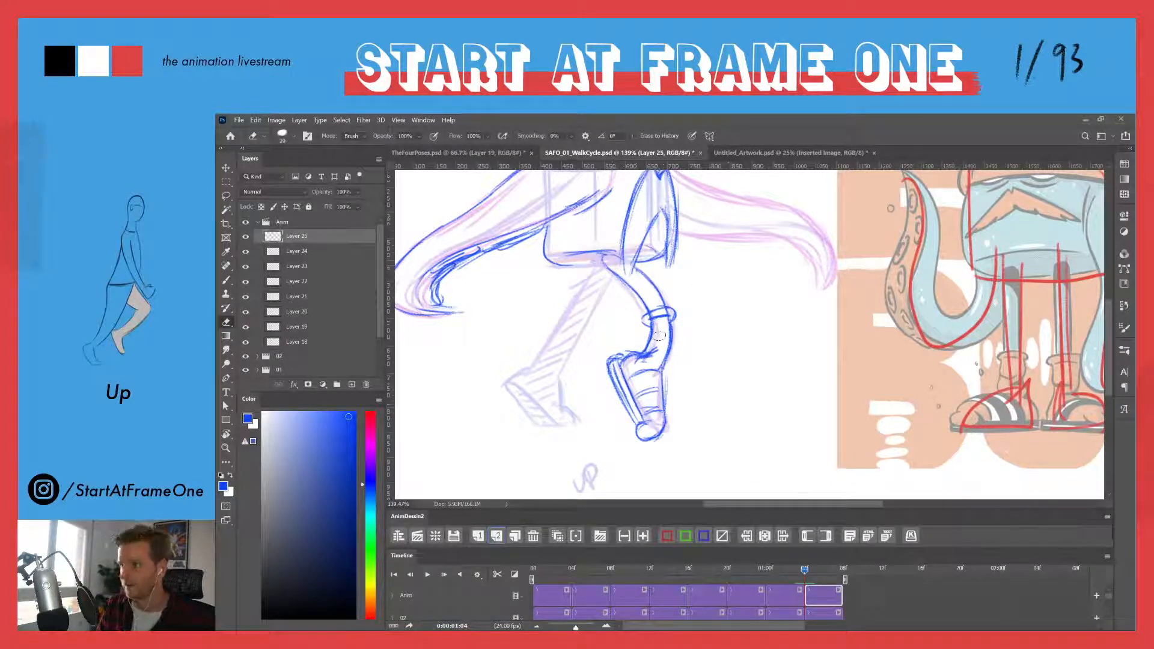
key("b")
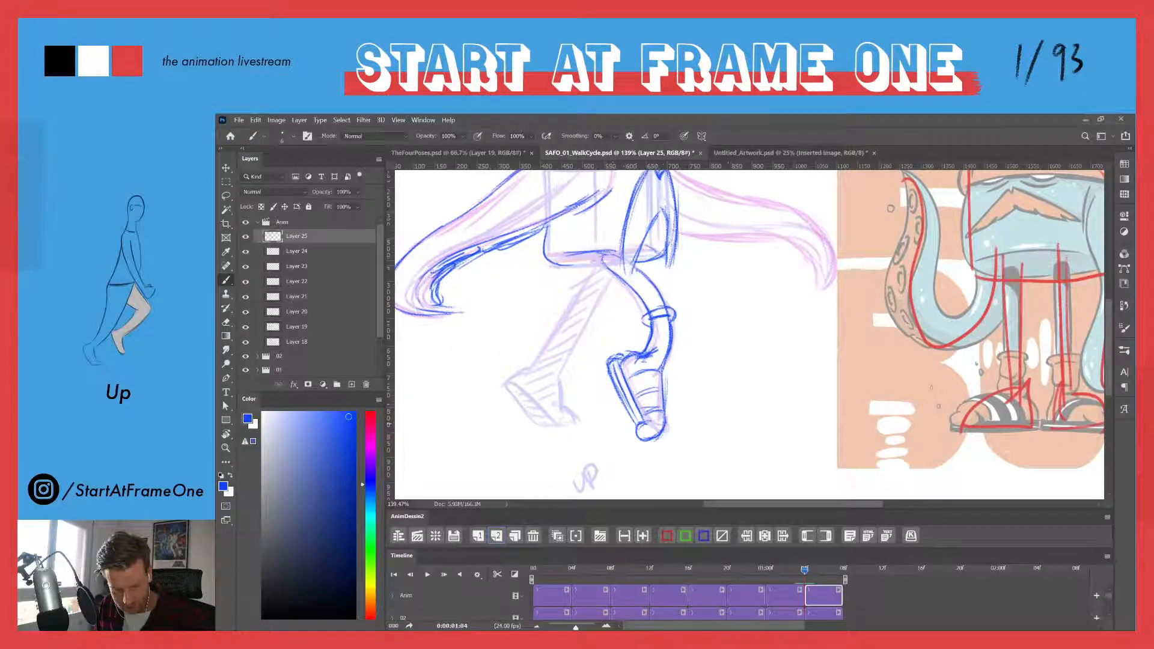
- Draw the back foot's sandal sole along the rough, with a bent toe end, rounded heel and marks along its edge
mouse_move(575, 423)
left_mouse_down()
mouse_move(536, 413)
mouse_move(498, 374)
mouse_move(550, 429)
mouse_move(578, 424)
left_mouse_up()
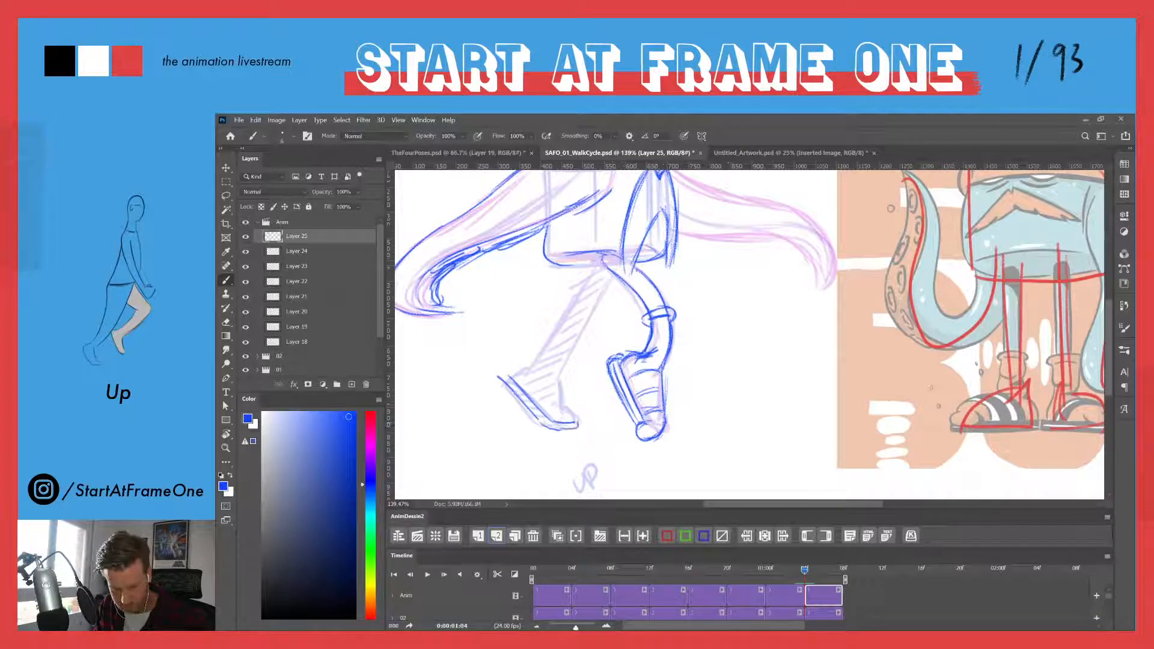
mouse_move(493, 381)
left_mouse_down()
mouse_move(534, 425)
mouse_move(493, 377)
mouse_move(517, 398)
left_mouse_up()
left_click_drag(523, 407, 513, 406)
left_click_drag(502, 367, 543, 410)
mouse_move(488, 366)
left_mouse_down()
mouse_move(539, 406)
mouse_move(566, 402)
mouse_move(582, 429)
mouse_move(546, 432)
mouse_move(575, 431)
left_mouse_up()
left_click_drag(496, 377, 536, 422)
left_click_drag(516, 401, 545, 431)
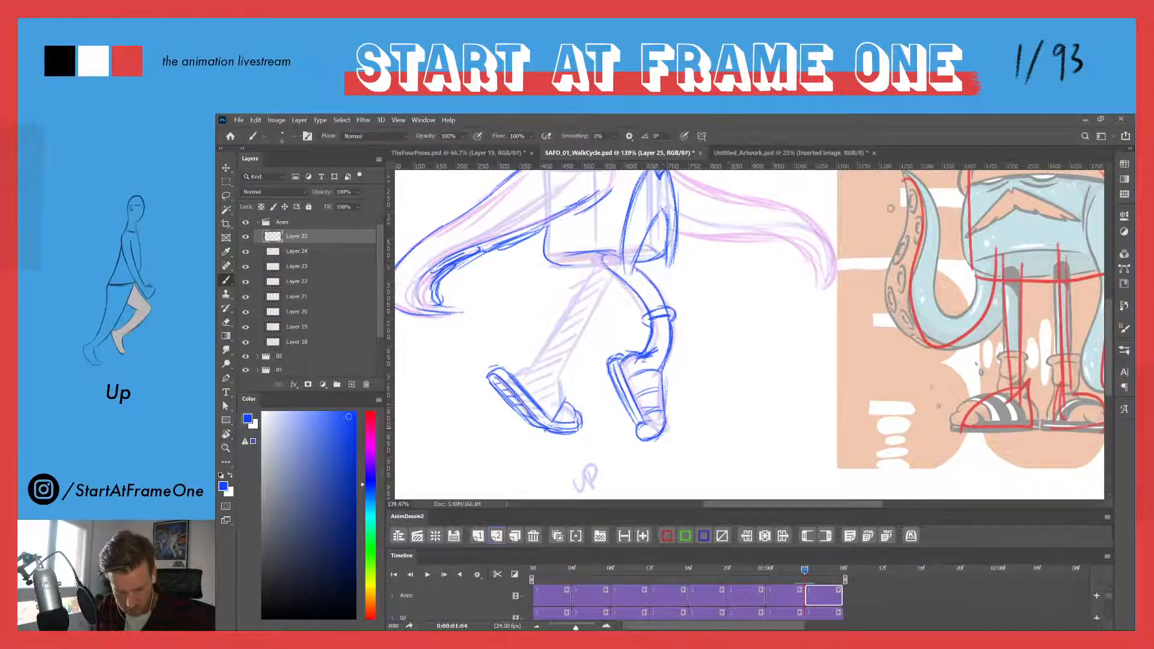
mouse_move(497, 371)
left_mouse_down()
mouse_move(548, 425)
mouse_move(572, 430)
left_mouse_up()
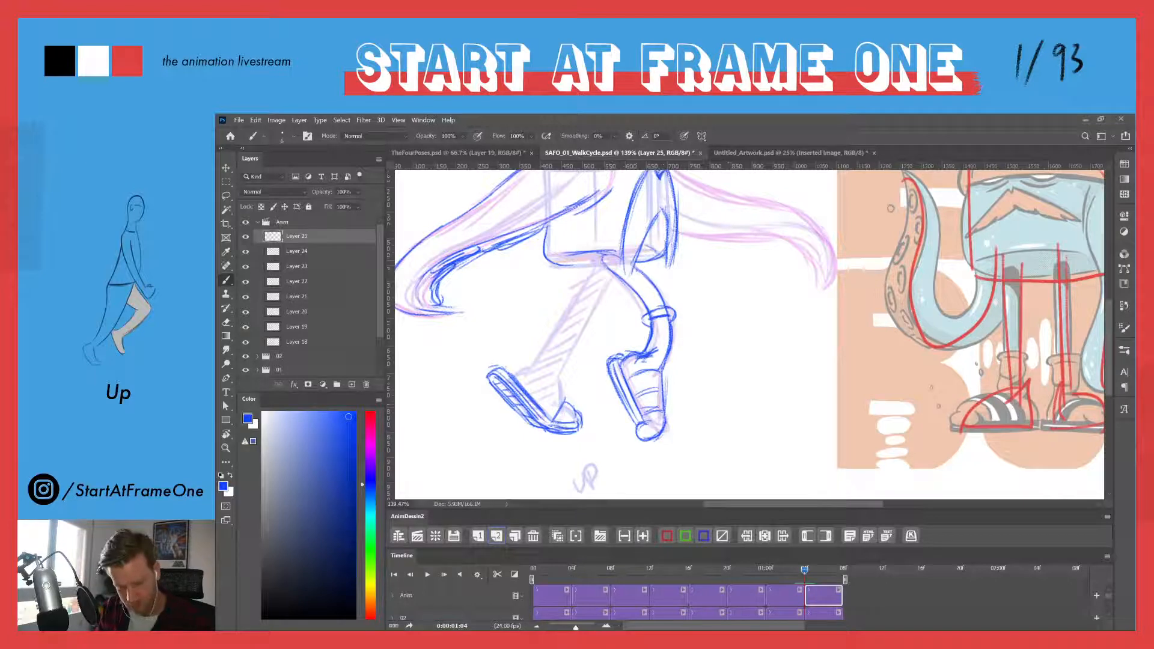
- Add the back foot's straps and draw both sides of the straight back leg from the body down to the ankle
mouse_move(560, 377)
left_mouse_down()
mouse_move(541, 393)
mouse_move(560, 371)
mouse_move(547, 417)
left_mouse_up()
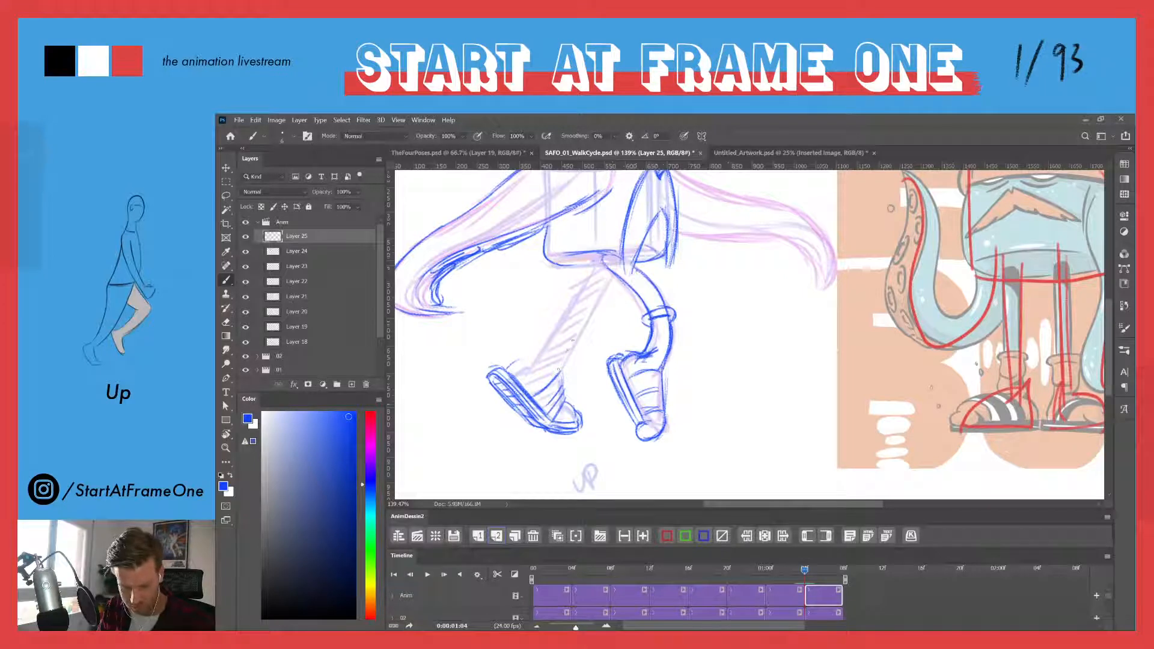
left_click_drag(565, 360, 554, 377)
left_click_drag(569, 341, 557, 367)
left_click_drag(610, 265, 565, 359)
left_click_drag(601, 283, 553, 377)
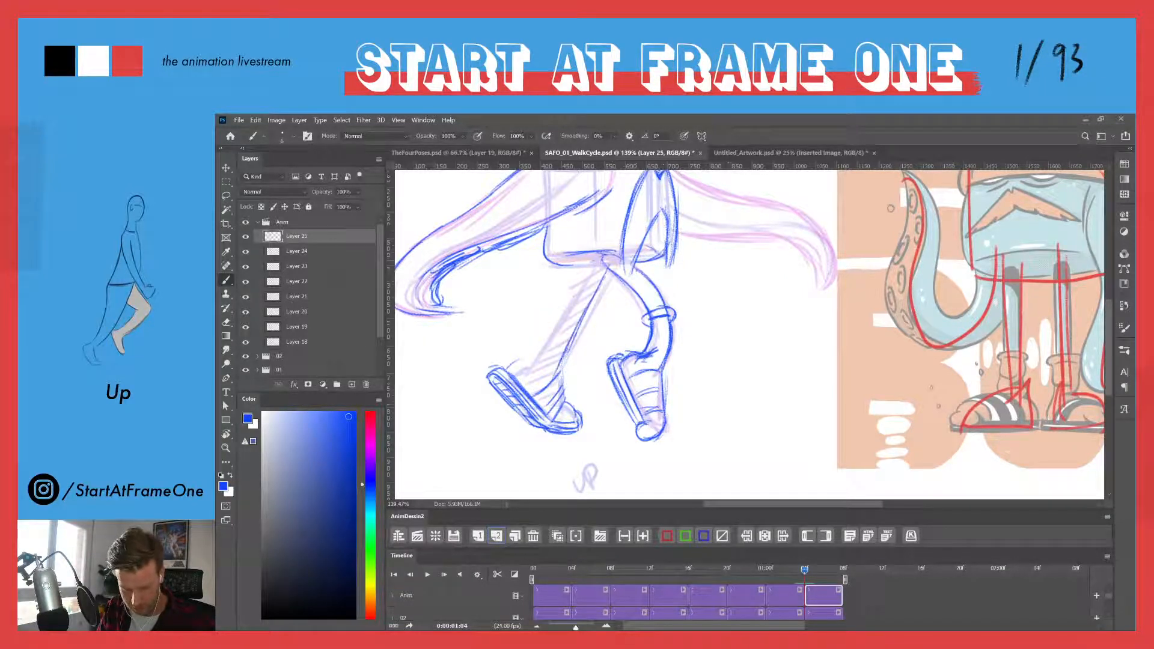
mouse_move(601, 254)
left_mouse_down()
mouse_move(538, 359)
mouse_move(526, 373)
mouse_move(513, 367)
left_mouse_up()
mouse_move(534, 360)
left_mouse_down()
mouse_move(510, 375)
mouse_move(526, 362)
left_mouse_up()
mouse_move(548, 346)
left_mouse_down()
mouse_move(512, 370)
mouse_move(557, 375)
left_mouse_up()
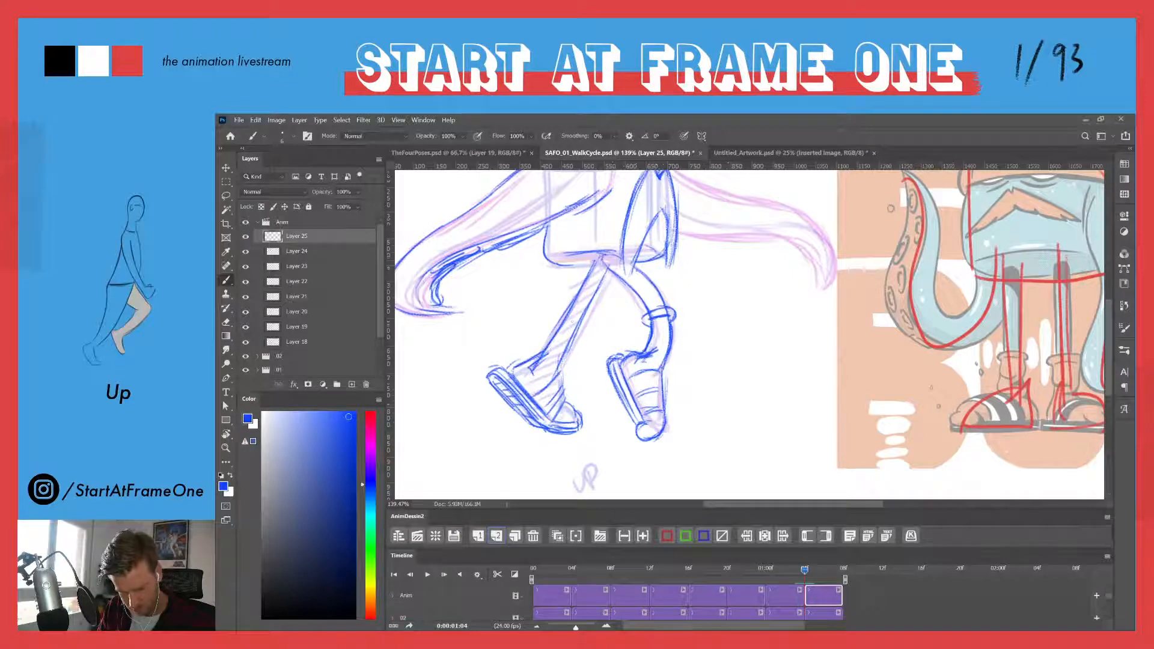
- Compare the legs with the previous frame, then add a sock cuff around the back leg
left_click(795, 569)
left_click(803, 568)
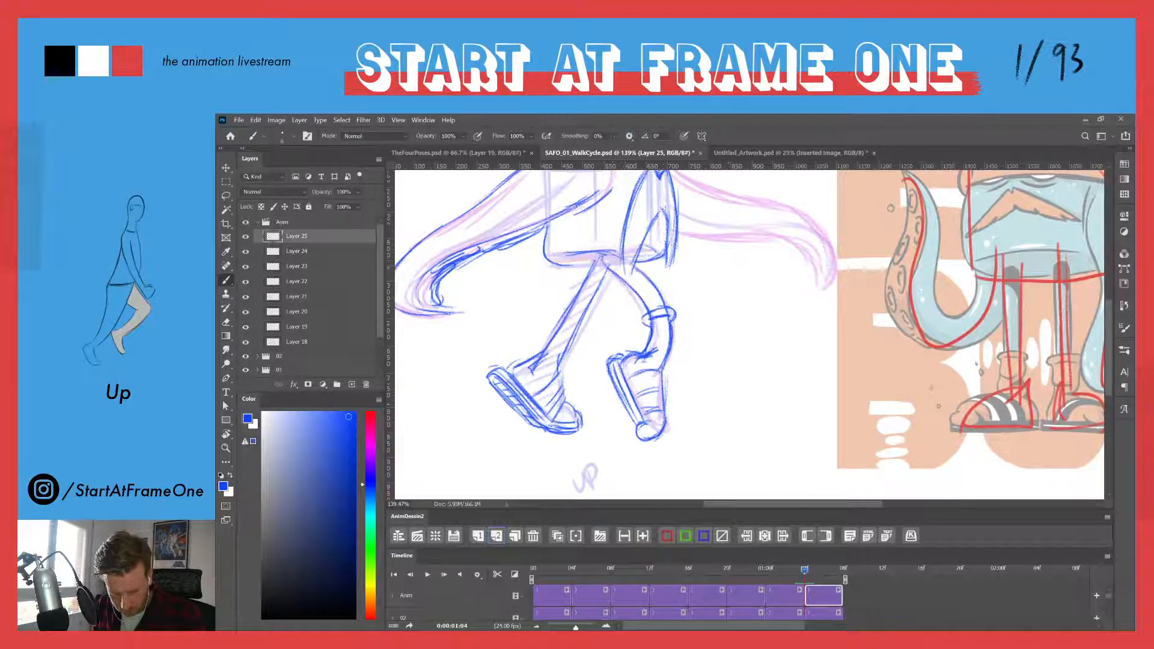
mouse_move(558, 311)
left_mouse_down()
mouse_move(589, 324)
mouse_move(559, 373)
mouse_move(547, 336)
mouse_move(533, 357)
mouse_move(561, 315)
mouse_move(554, 334)
left_mouse_up()
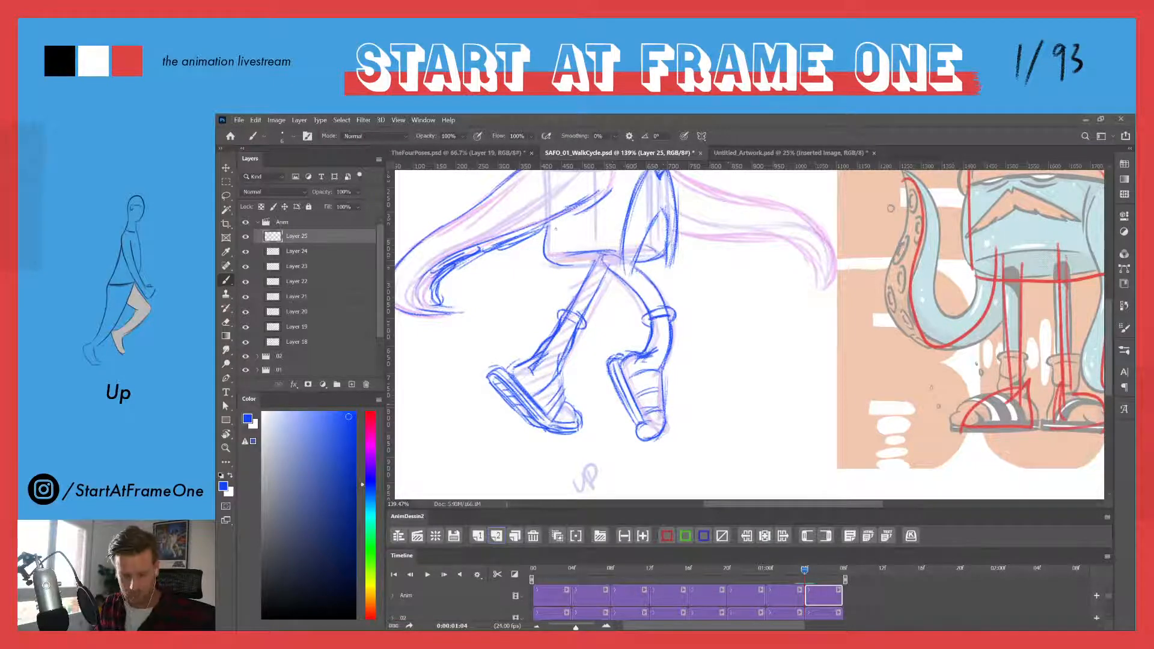
- Draw the lower edge of the far tentacle out to its tip and compare it with the tentacle in the previous frame
left_click_drag(642, 247, 489, 316)
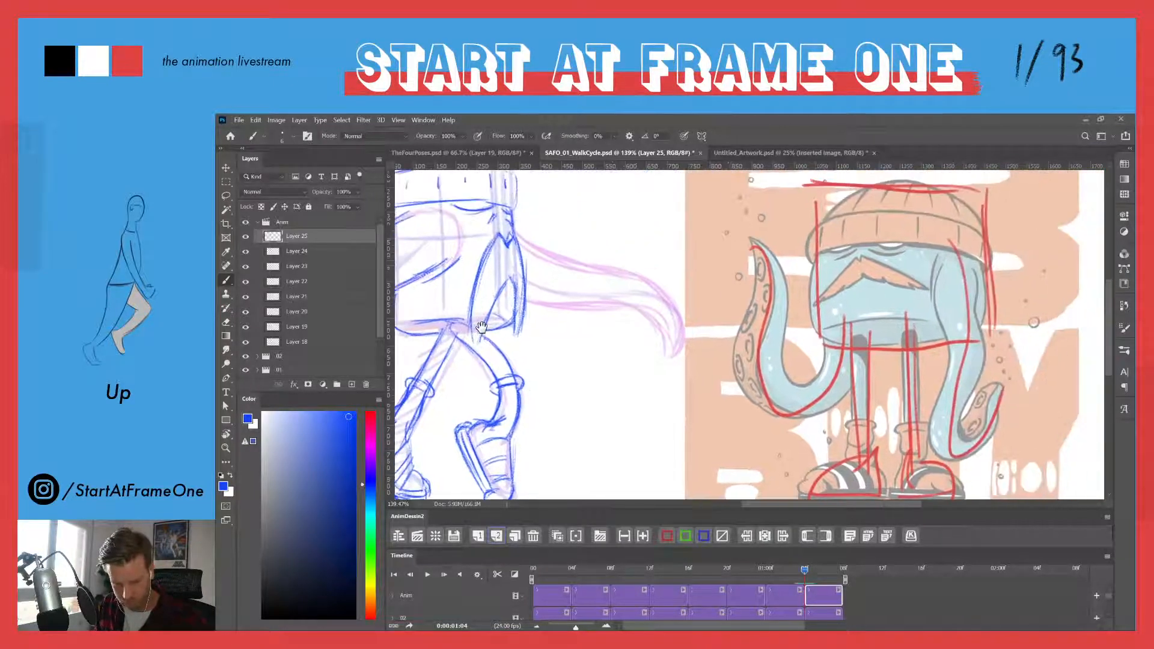
mouse_move(526, 281)
left_mouse_down()
mouse_move(654, 314)
mouse_move(670, 354)
left_mouse_up()
mouse_move(528, 303)
left_mouse_down()
mouse_move(615, 313)
mouse_move(654, 328)
mouse_move(673, 357)
left_mouse_up()
left_click(796, 572)
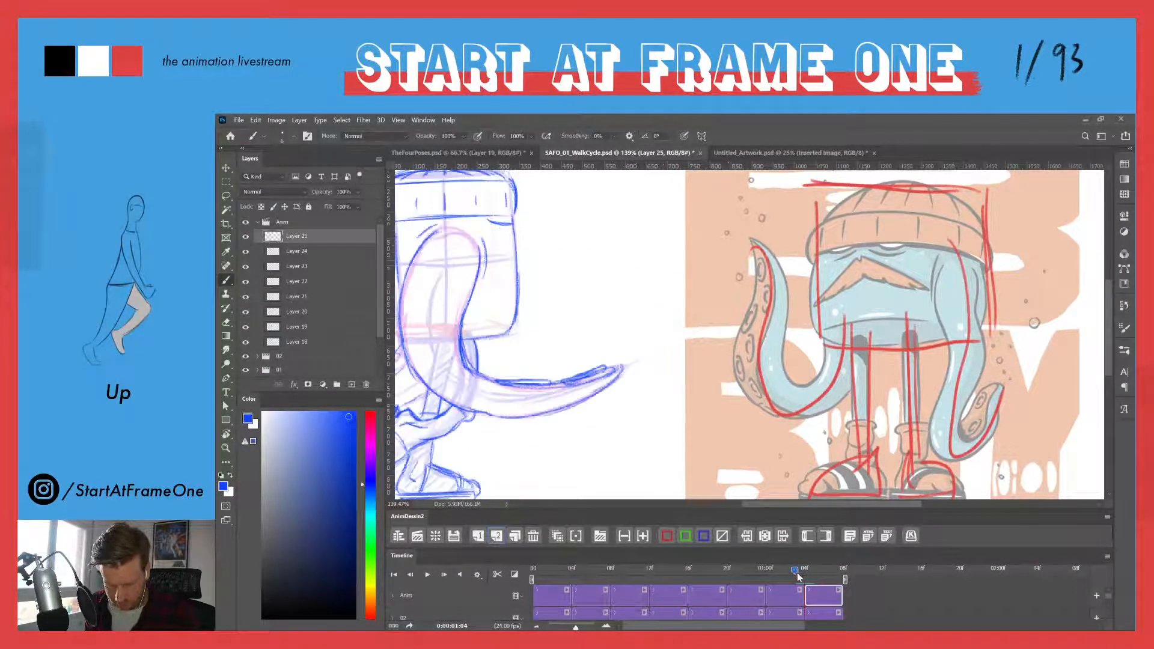
left_click_drag(518, 425, 703, 409)
left_click_drag(796, 574, 806, 576)
- Outline the far tentacle's upper edge down to its drooping tip and add sucker marks along its underside
mouse_move(655, 285)
left_mouse_down()
mouse_move(440, 289)
mouse_move(587, 296)
mouse_move(530, 284)
mouse_move(548, 285)
mouse_move(630, 318)
left_mouse_up()
left_click_drag(492, 224, 620, 274)
mouse_move(555, 250)
left_mouse_down()
mouse_move(642, 291)
mouse_move(639, 340)
left_mouse_up()
left_click_drag(652, 289, 644, 325)
left_click_drag(484, 214, 569, 253)
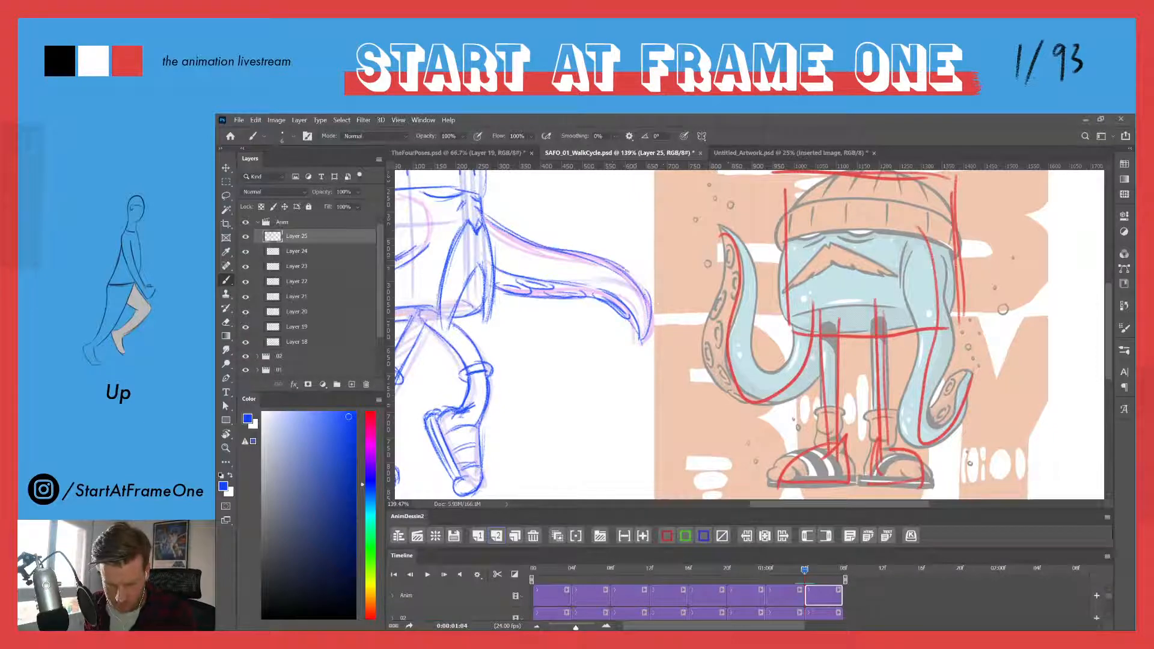
left_click_drag(473, 297, 734, 297)
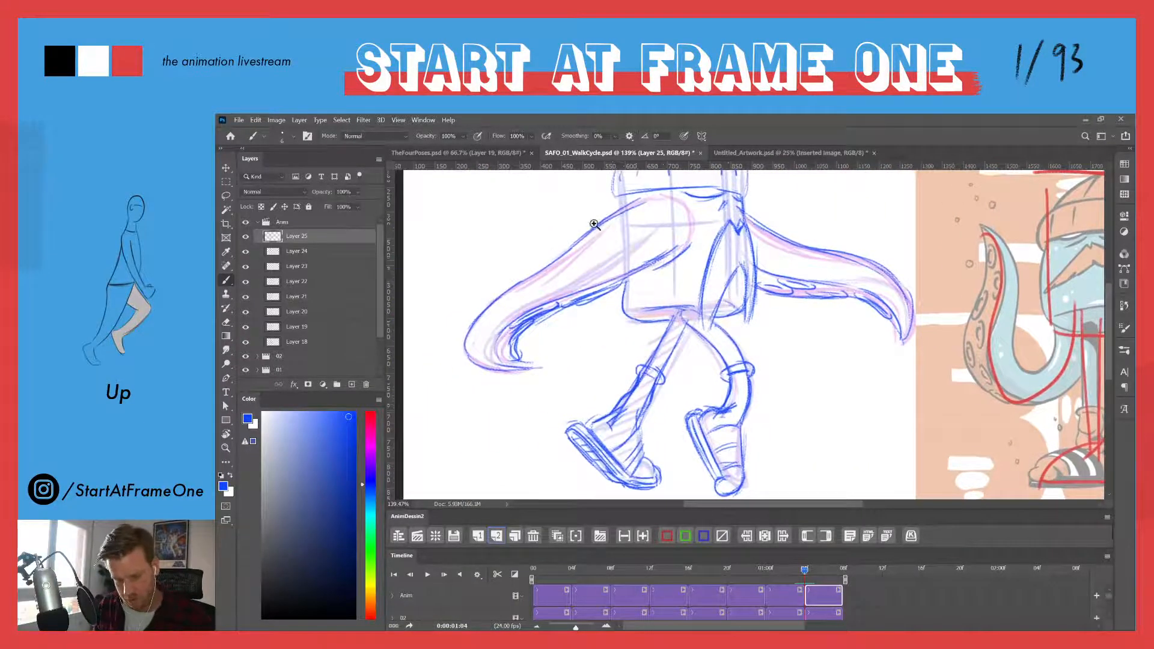
key("z")
left_click_drag(595, 224, 564, 225)
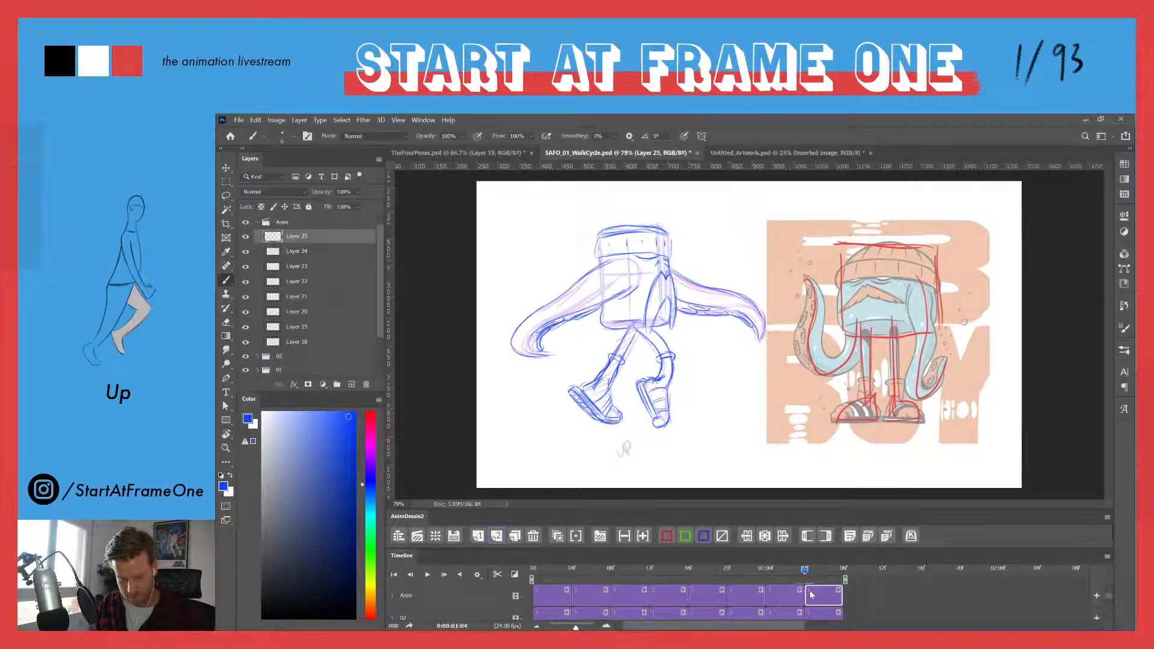
- Play back the walk cycle, then draw the near half of an upswept, pointed moustache on Layer 19's down pose
key("space")
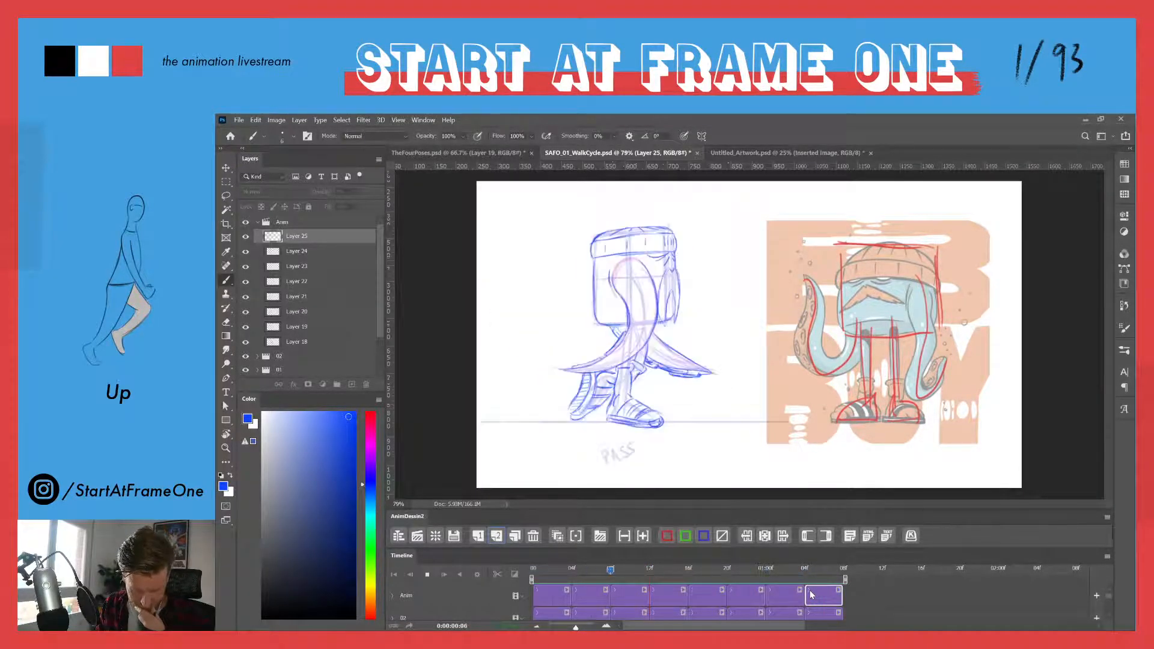
left_click(570, 569)
left_click(578, 592)
scroll(659, 329, "up", 3)
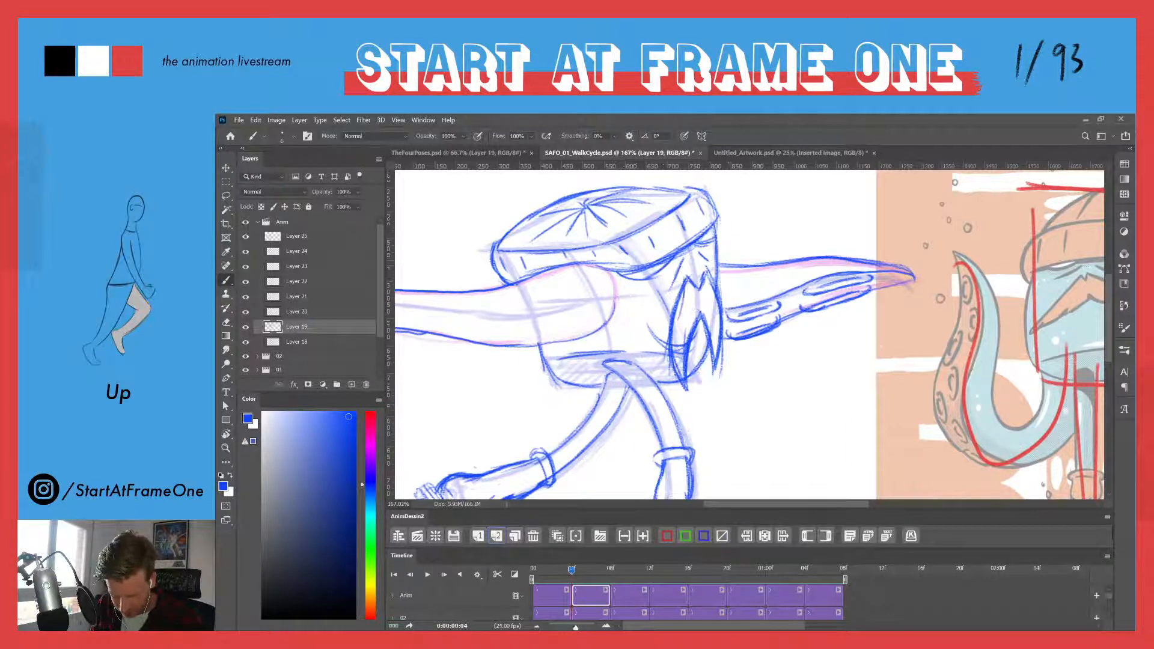
mouse_move(641, 310)
left_mouse_down()
mouse_move(665, 340)
mouse_move(688, 345)
left_mouse_up()
left_click_drag(697, 317, 698, 330)
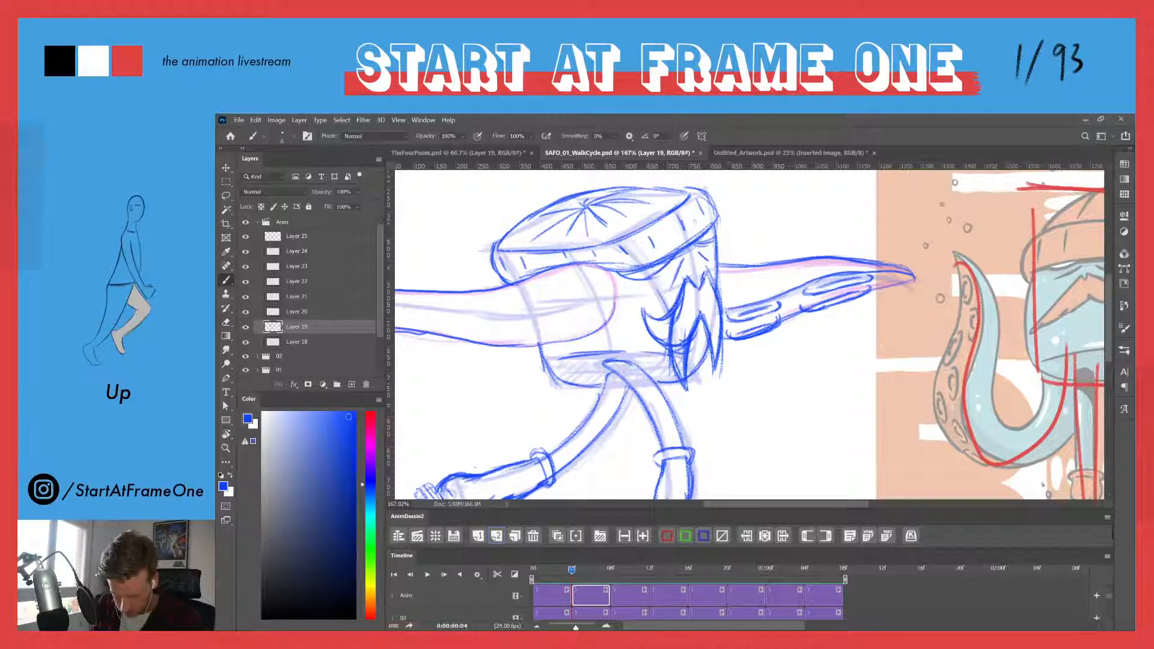
- Erase the old drooping moustache in the down pose and draw the new moustache's far half and the face edge around it
key("e")
mouse_move(685, 295)
left_mouse_down()
mouse_move(674, 336)
mouse_move(686, 322)
mouse_move(715, 329)
left_mouse_up()
key("b")
mouse_move(728, 283)
left_mouse_down()
mouse_move(712, 372)
mouse_move(714, 355)
mouse_move(665, 365)
mouse_move(691, 356)
mouse_move(687, 373)
left_mouse_up()
key("e")
key("b")
left_click_drag(727, 303, 710, 333)
left_click_drag(725, 280, 716, 333)
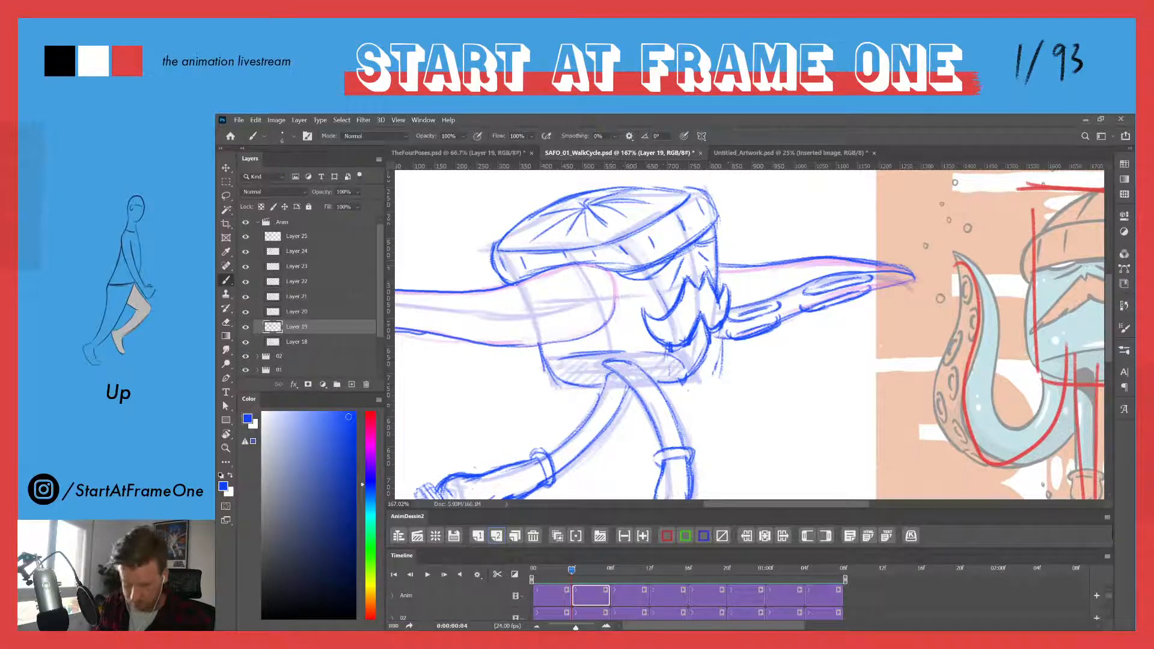
left_click_drag(678, 237, 662, 241)
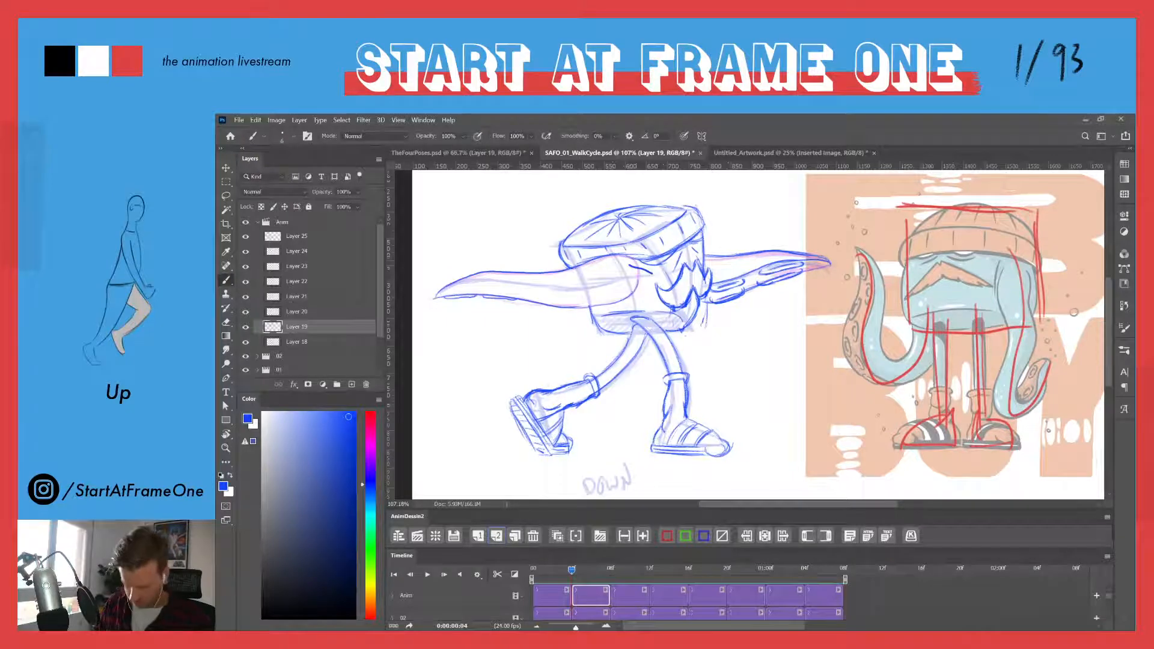
- Play back the walk cycle and compare the revised down pose with the later up and passing poses
key("space")
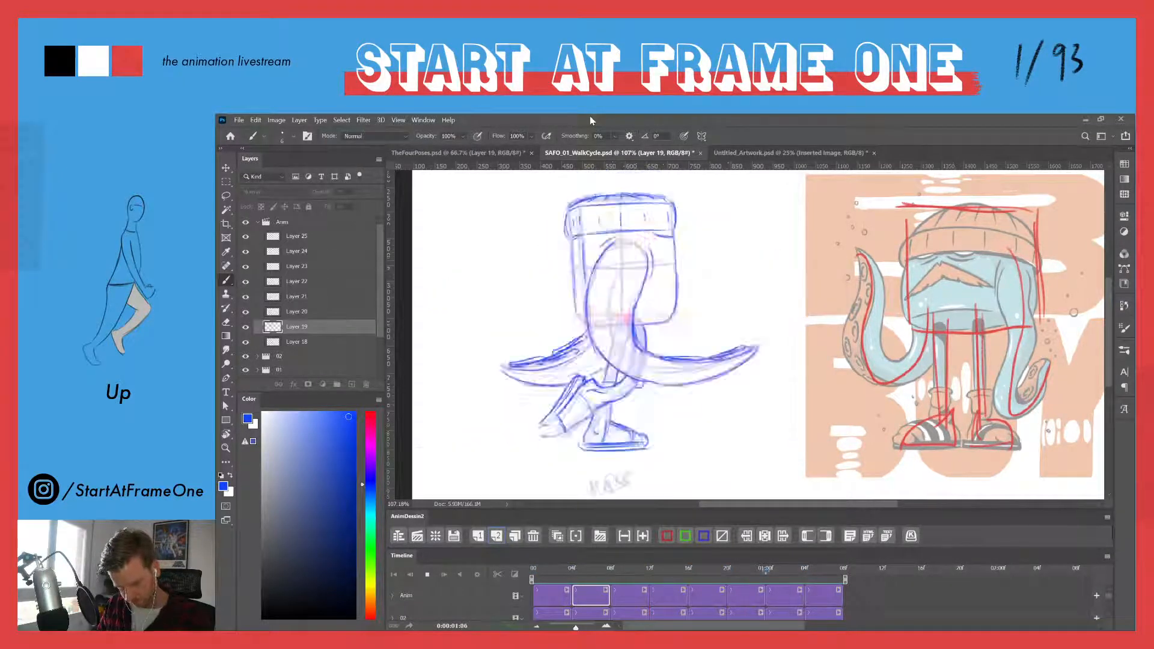
key("space")
left_click_drag(624, 567, 807, 543)
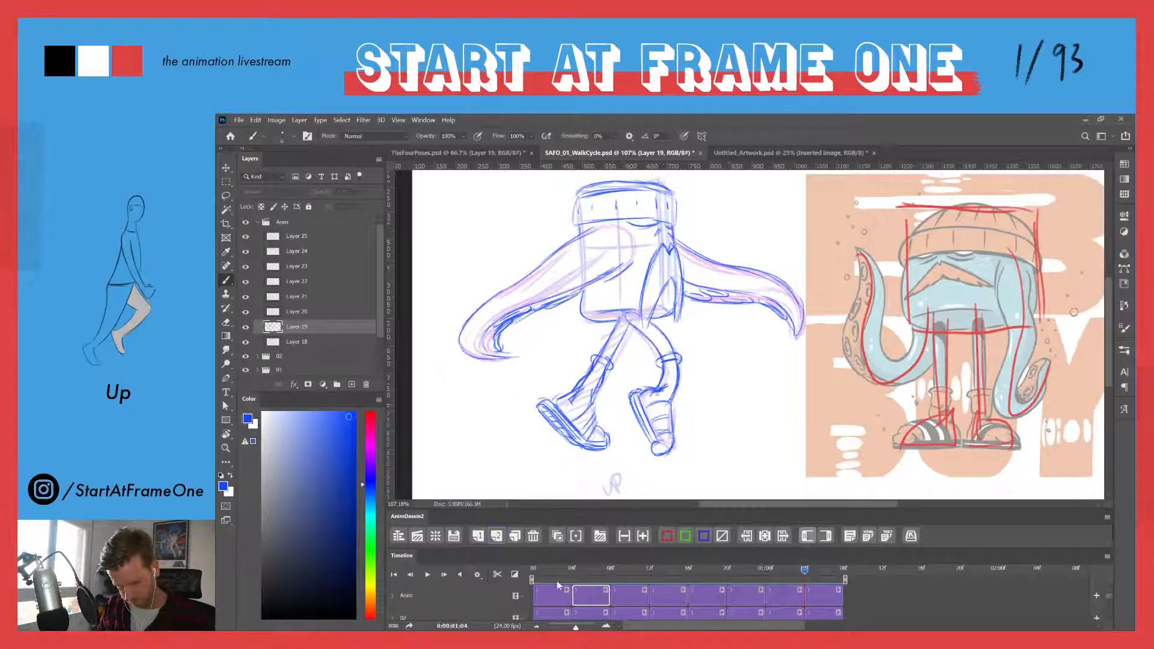
left_click_drag(536, 575, 767, 544)
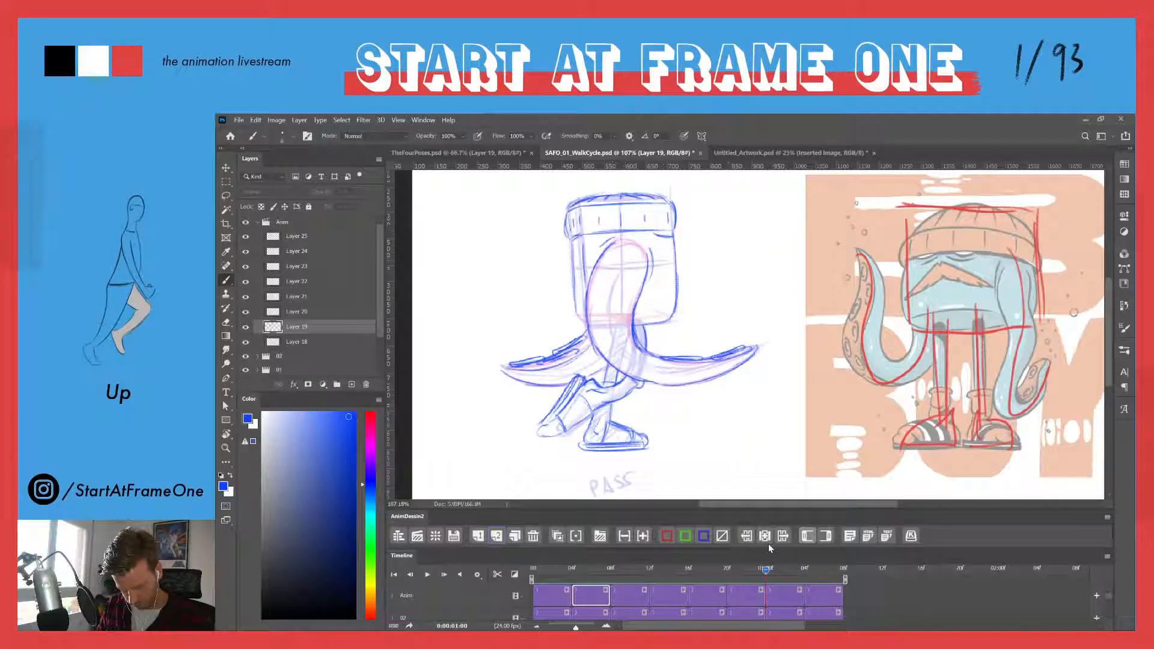
- Try to redraw the front edge of the body in the second passing pose on Layer 24
left_click(774, 591)
left_click_drag(675, 254, 680, 294)
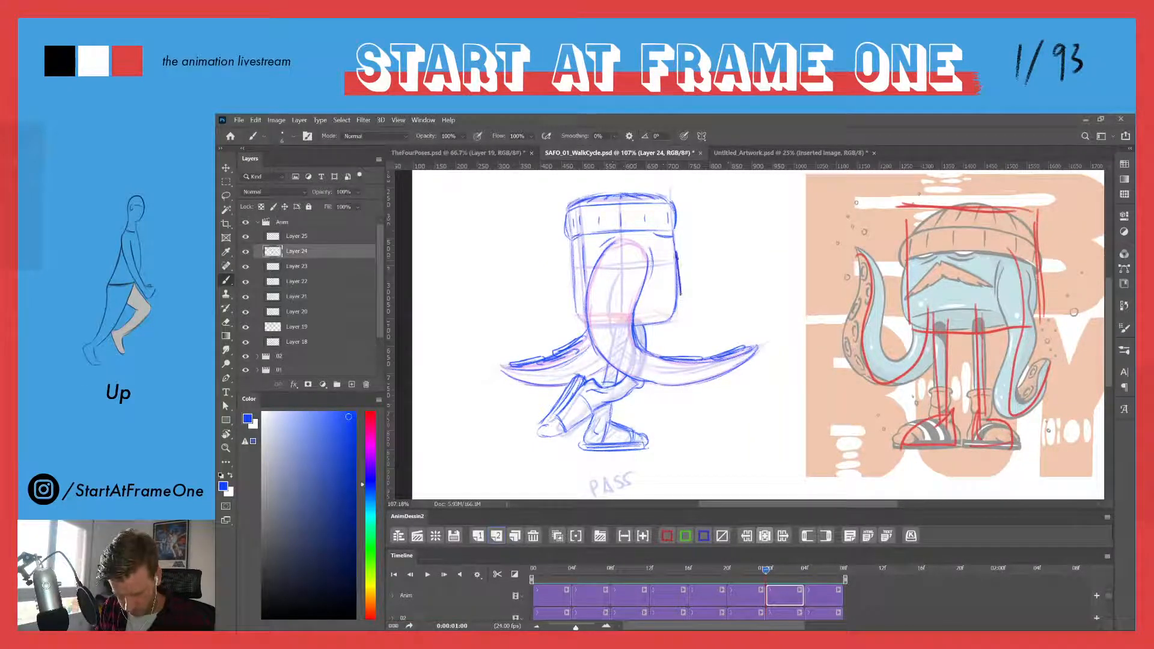
key("ctrl+z")
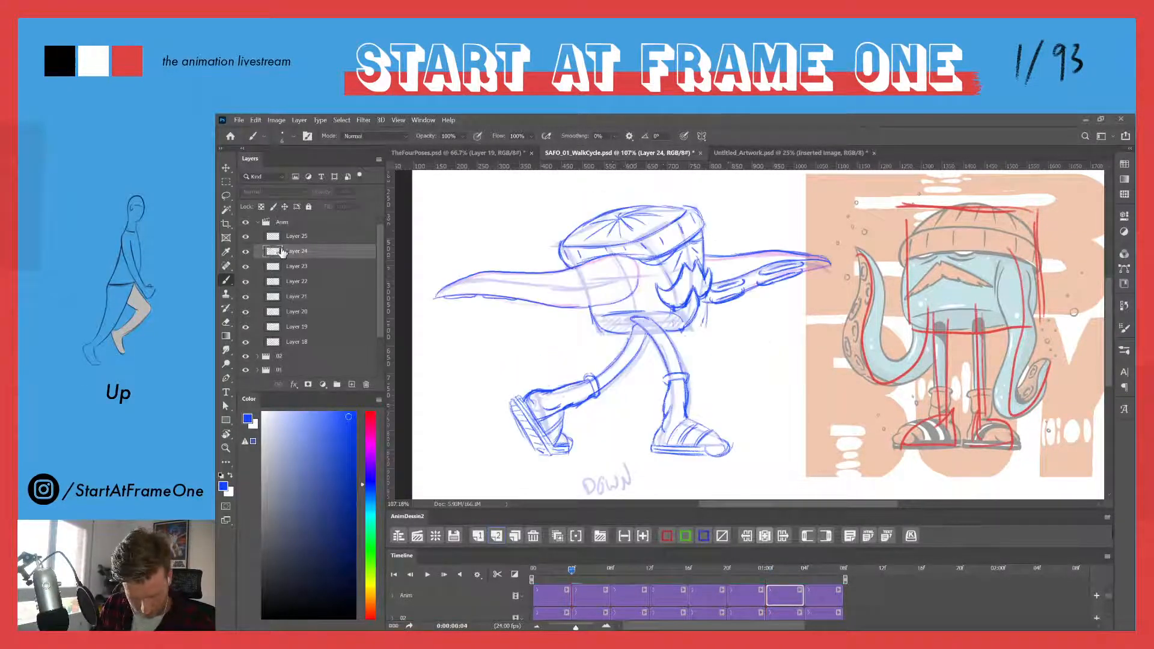
left_click(765, 570)
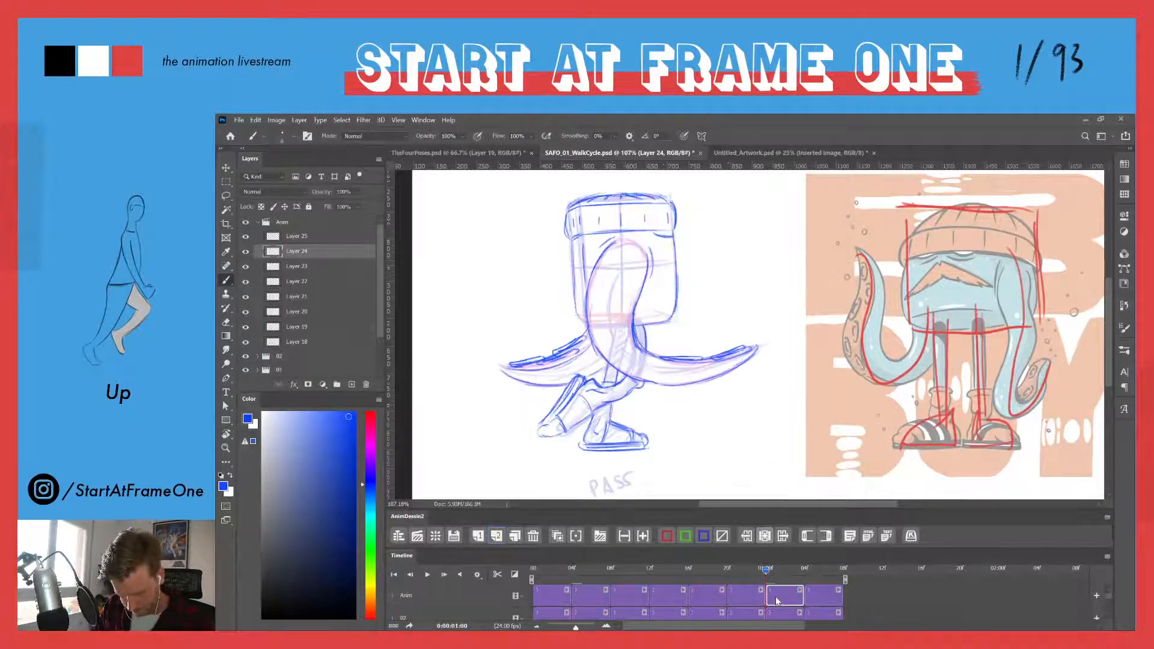
left_click(751, 571)
left_click(766, 569)
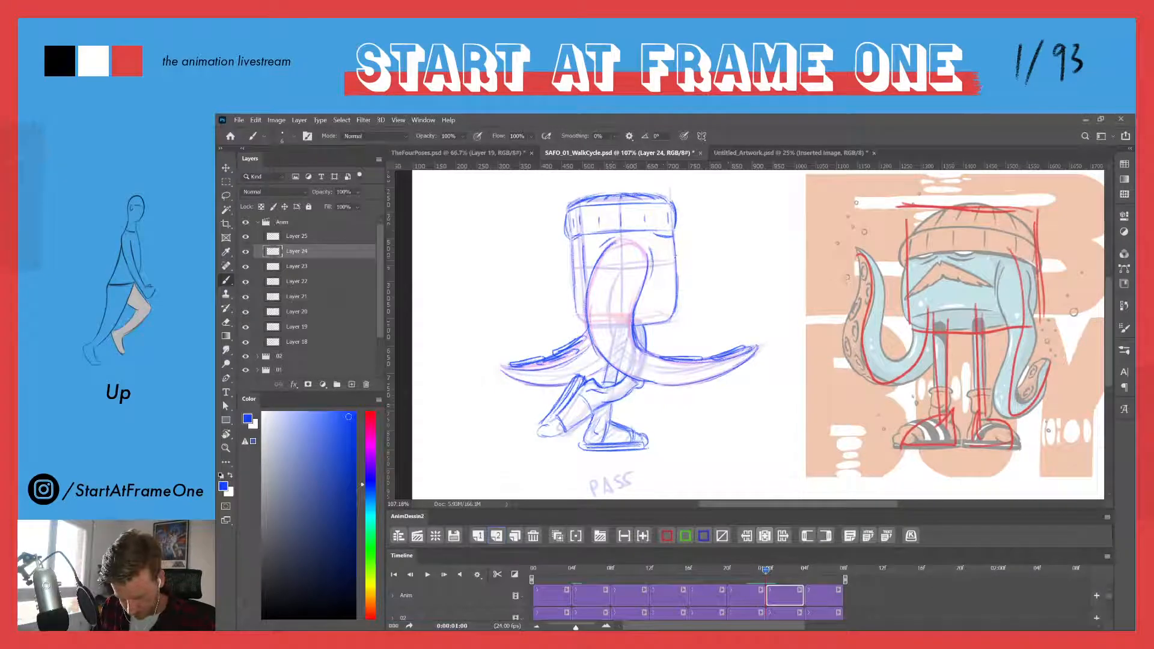
left_click_drag(674, 254, 679, 281)
left_click(571, 569)
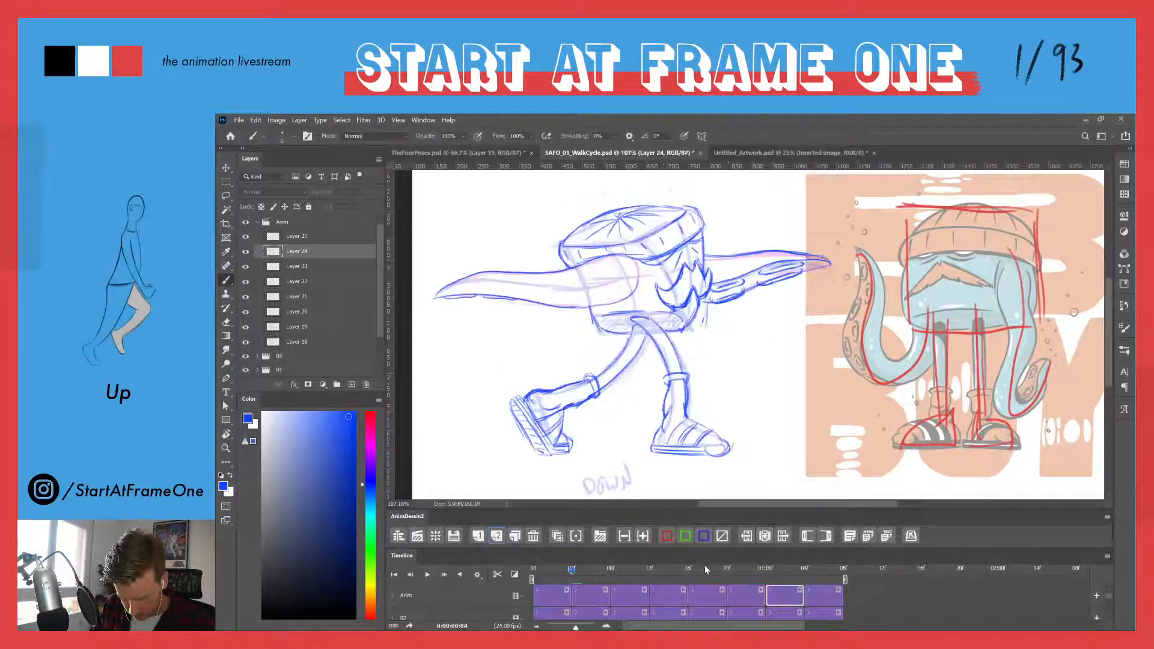
left_click(765, 577)
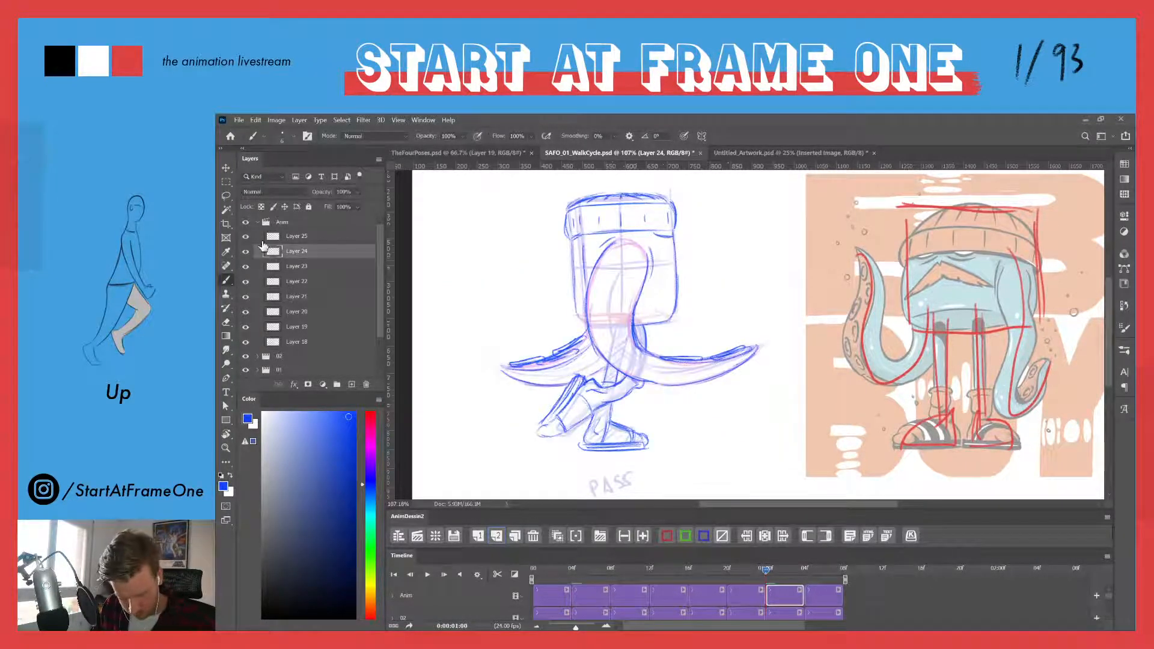
- Draw test strokes in the empty space beside the passing pose to check the brush's line, undoing each one
left_click_drag(487, 290, 494, 340)
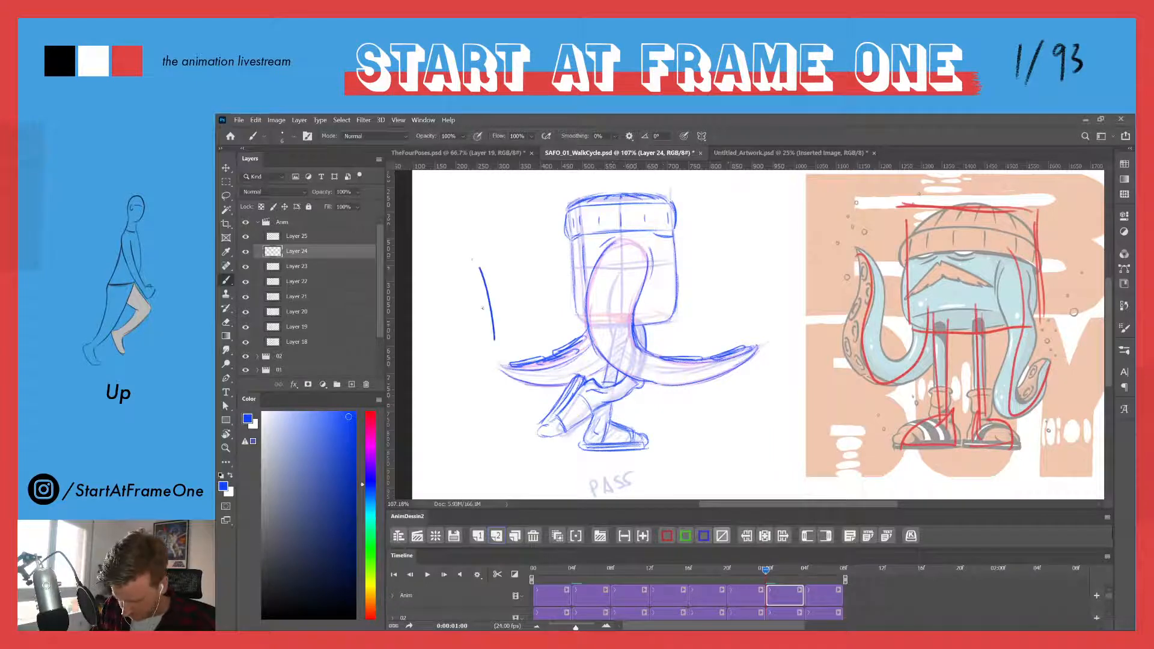
key("ctrl+z")
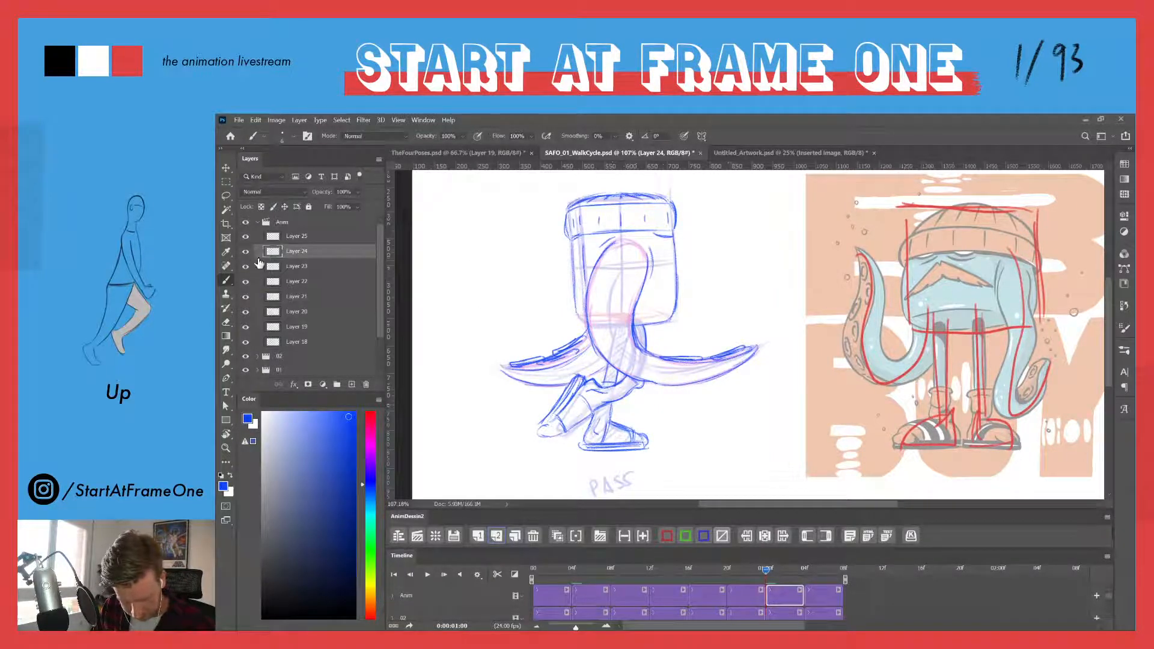
left_click_drag(438, 298, 441, 373)
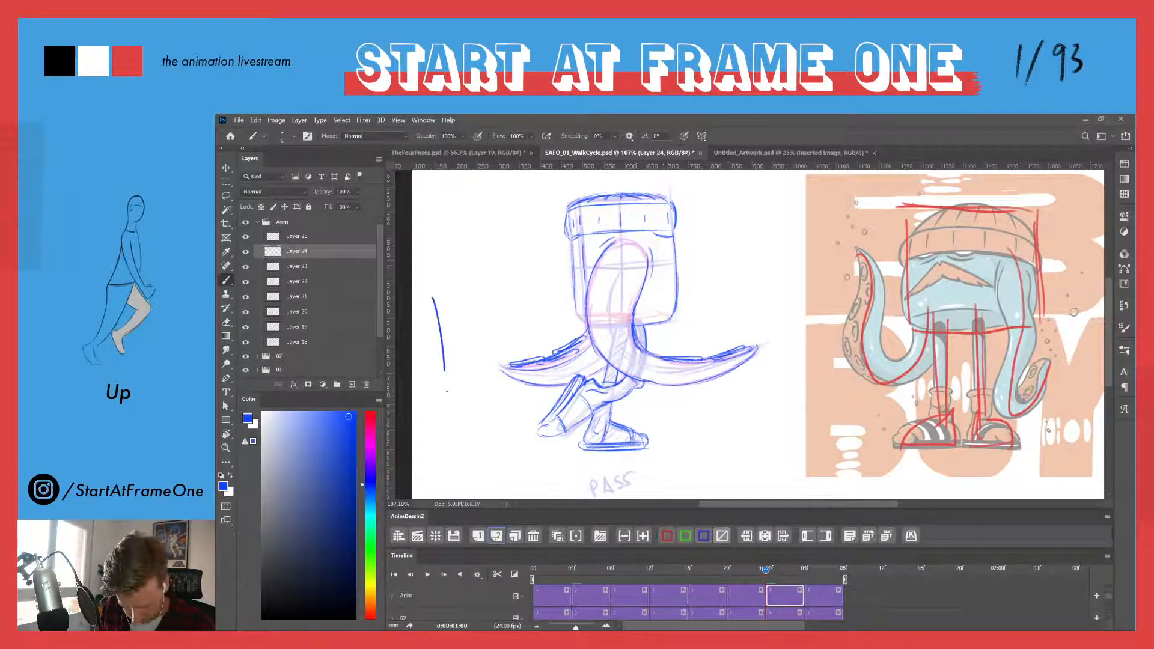
key("ctrl+z")
- Set the brush's Shape Dynamics size control to Pen Pressure and test it with a vertical stroke beside the character
left_click(1123, 330)
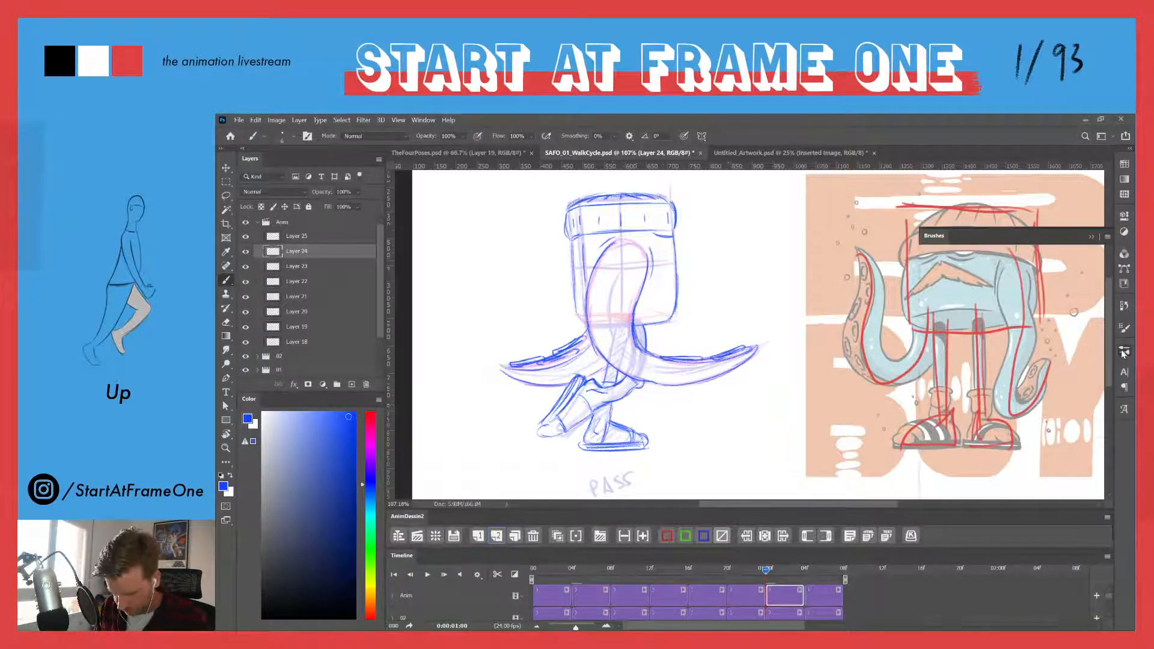
left_click(1123, 329)
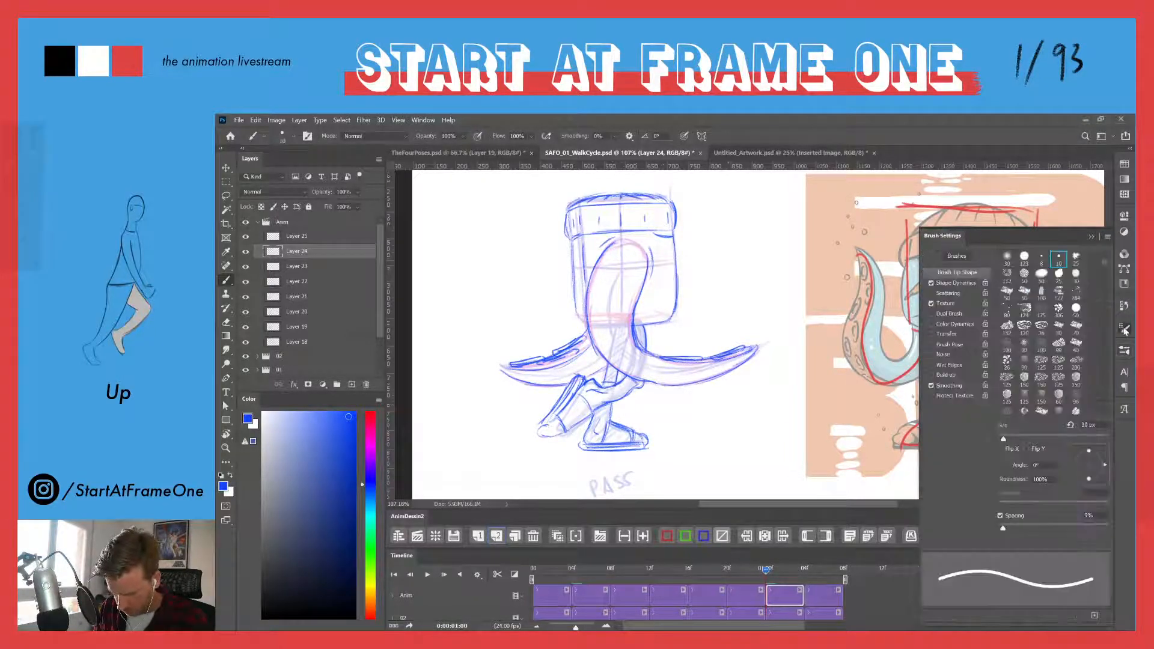
left_click(945, 283)
left_click(1039, 275)
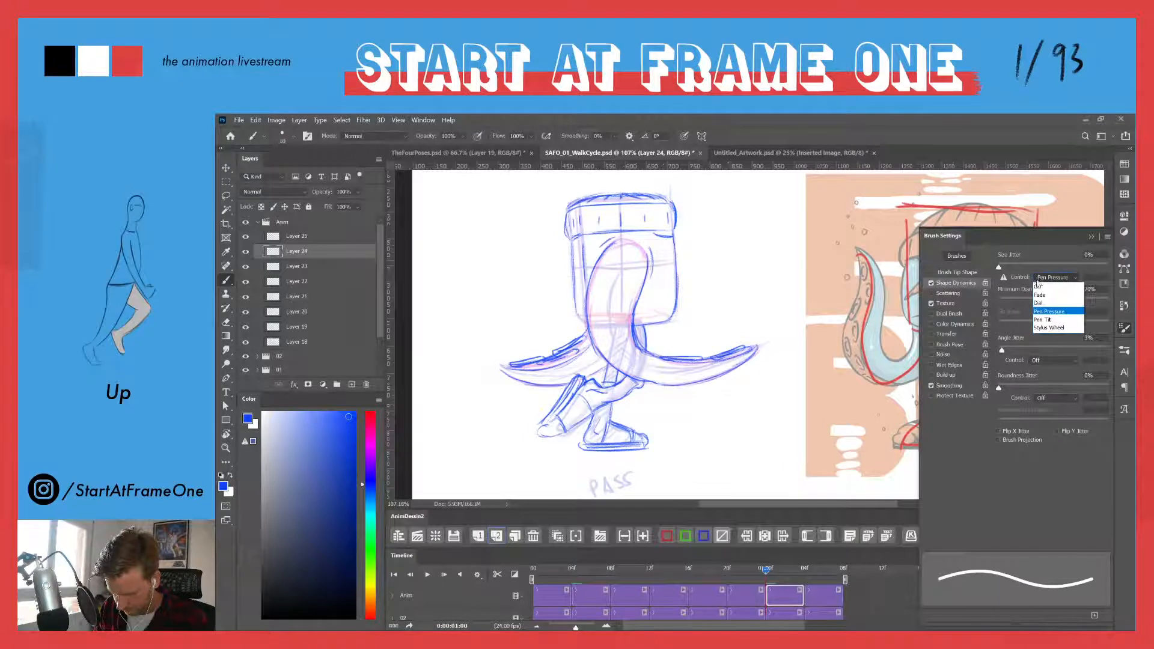
left_click(1038, 312)
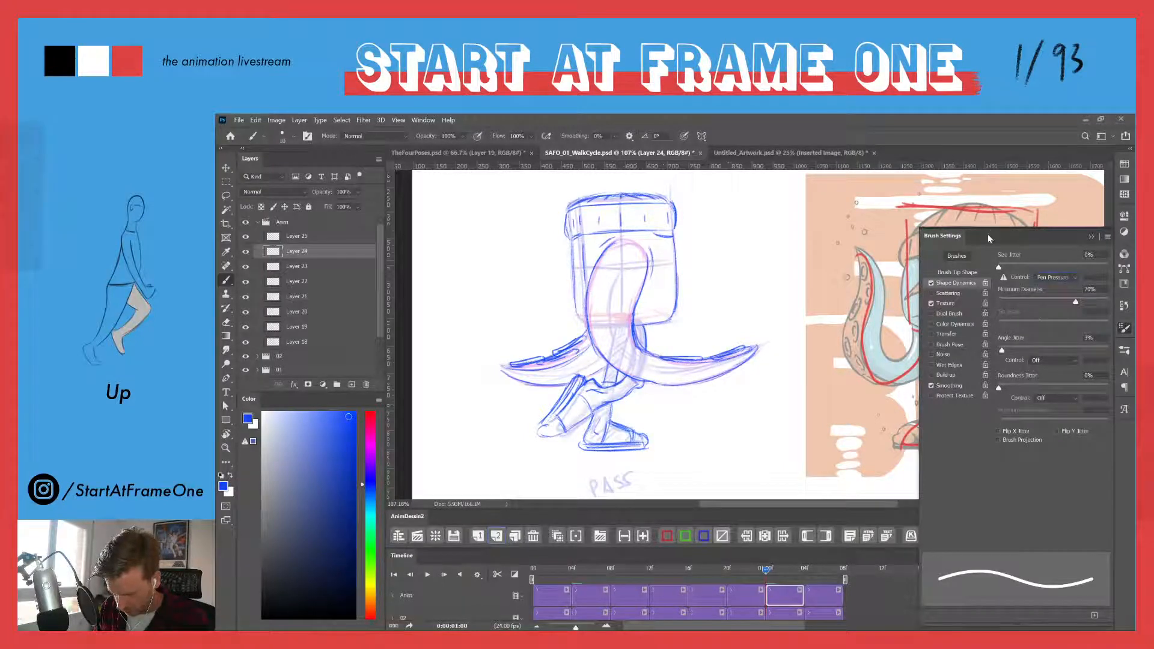
left_click_drag(480, 298, 486, 411)
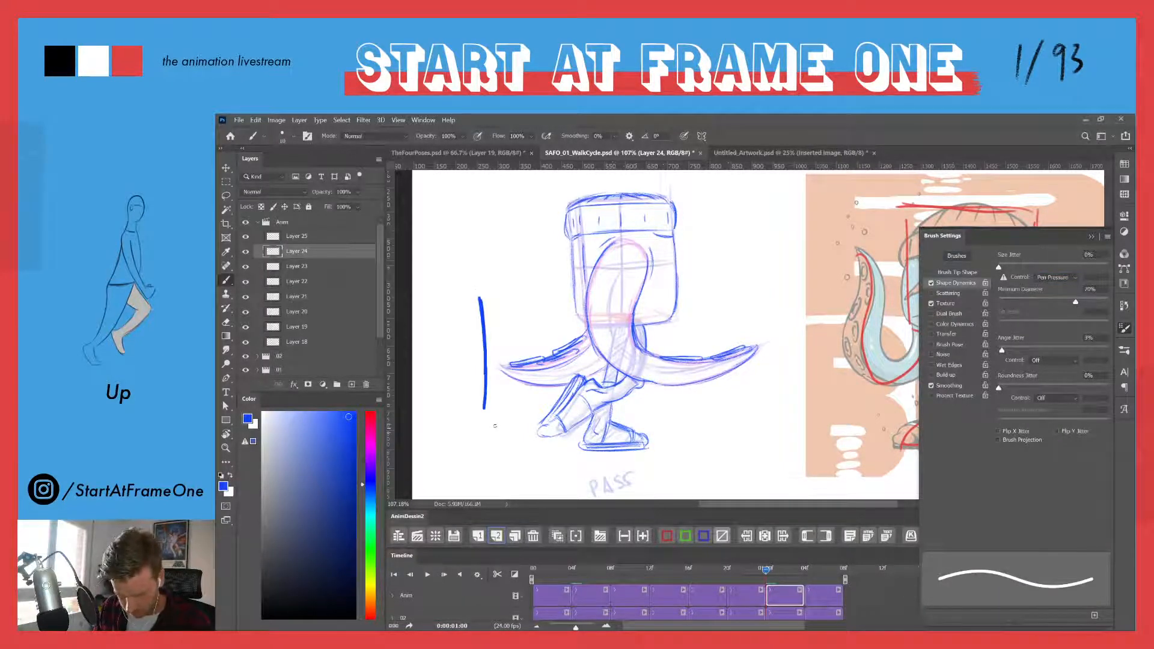
key("ctrl+z")
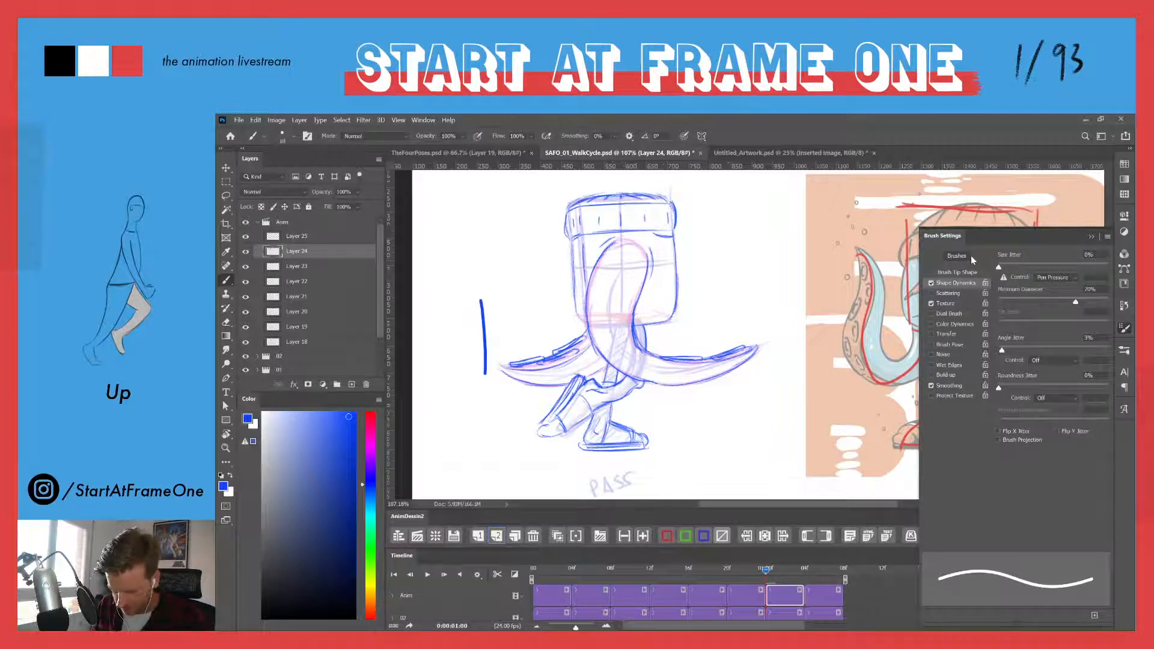
- Lower the brush's minimum diameter to 2% and toggle Shape Dynamics off and back on
left_click_drag(1075, 304, 996, 304)
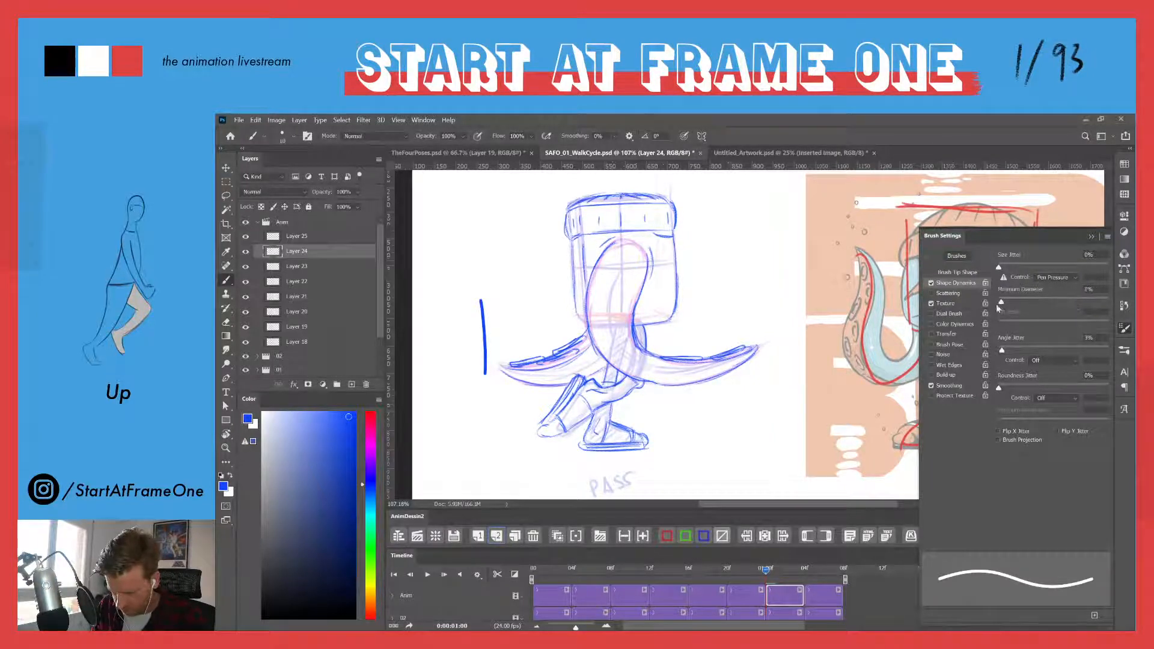
left_click(930, 283)
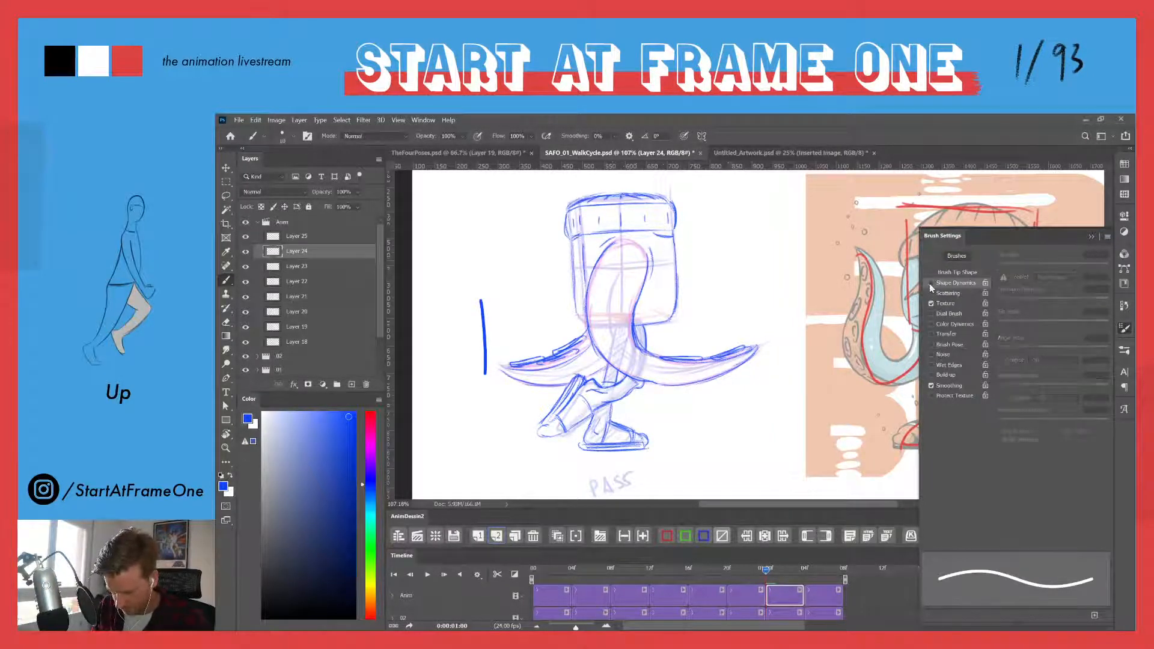
left_click(931, 284)
- Reselect the Kyle's Drawing Box - Happy HB brush to restore its preset settings, then test a stroke and undo it
left_click(1123, 351)
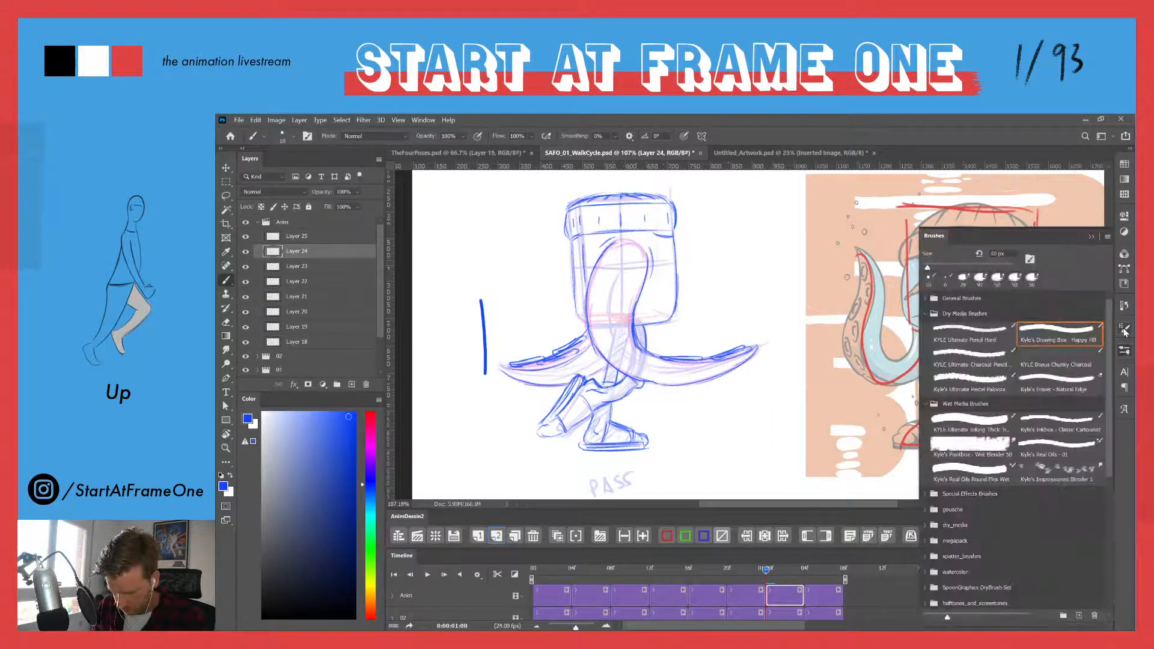
left_click(1038, 363)
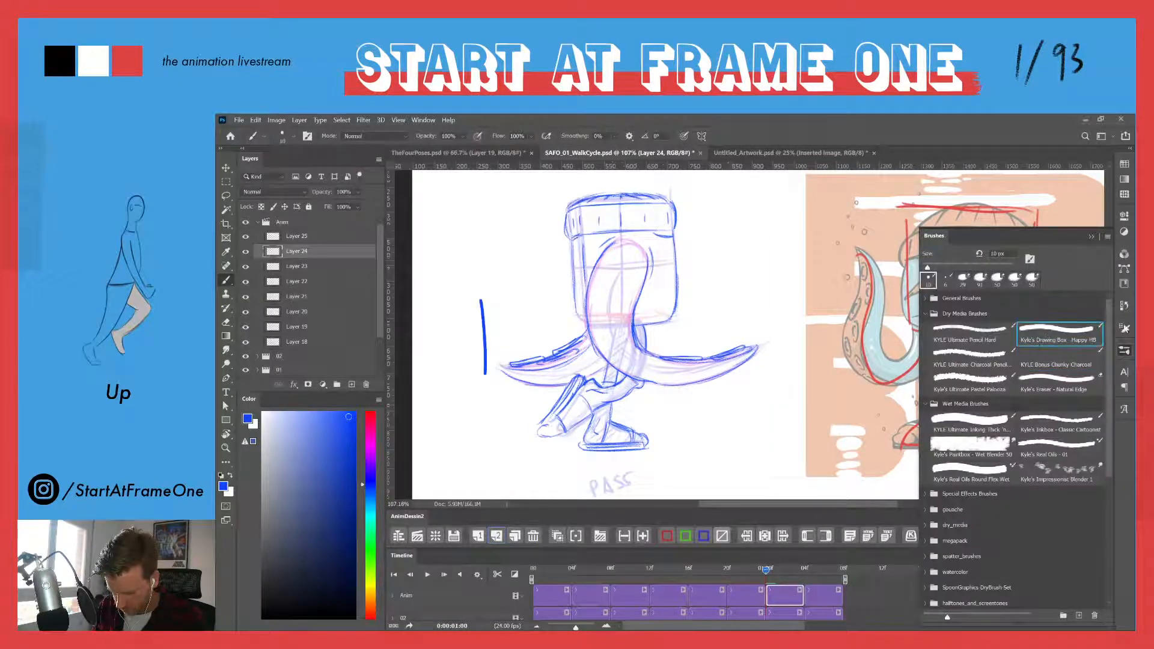
left_click(1125, 328)
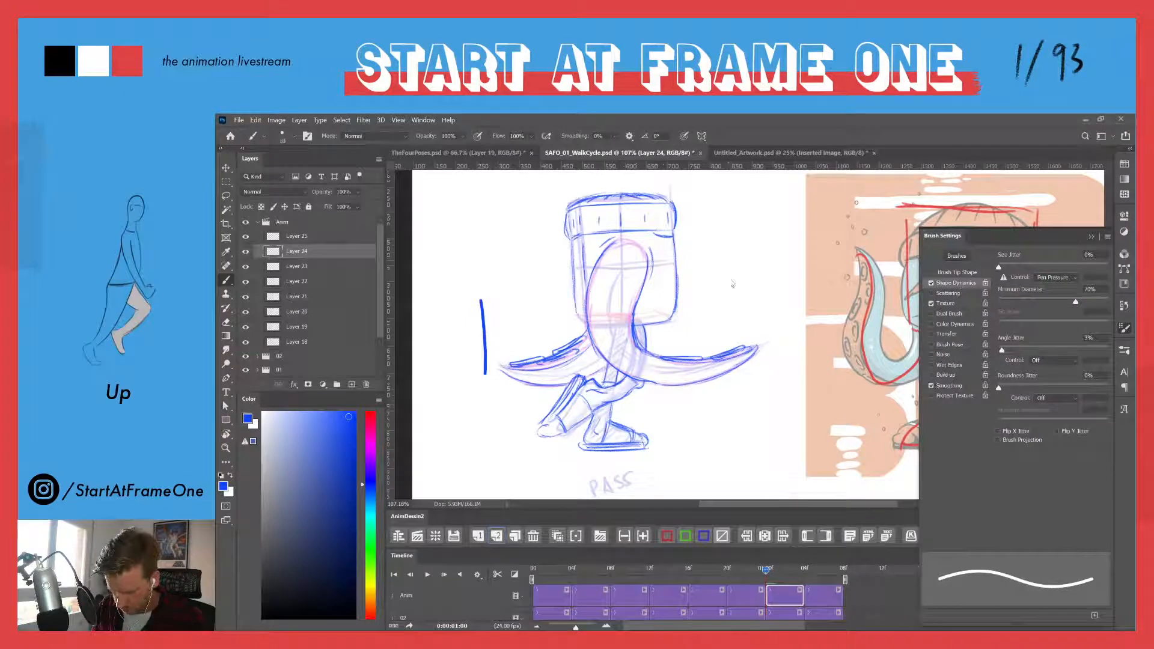
left_click_drag(502, 258, 500, 345)
key("ctrl+z")
key("ctrl+z")
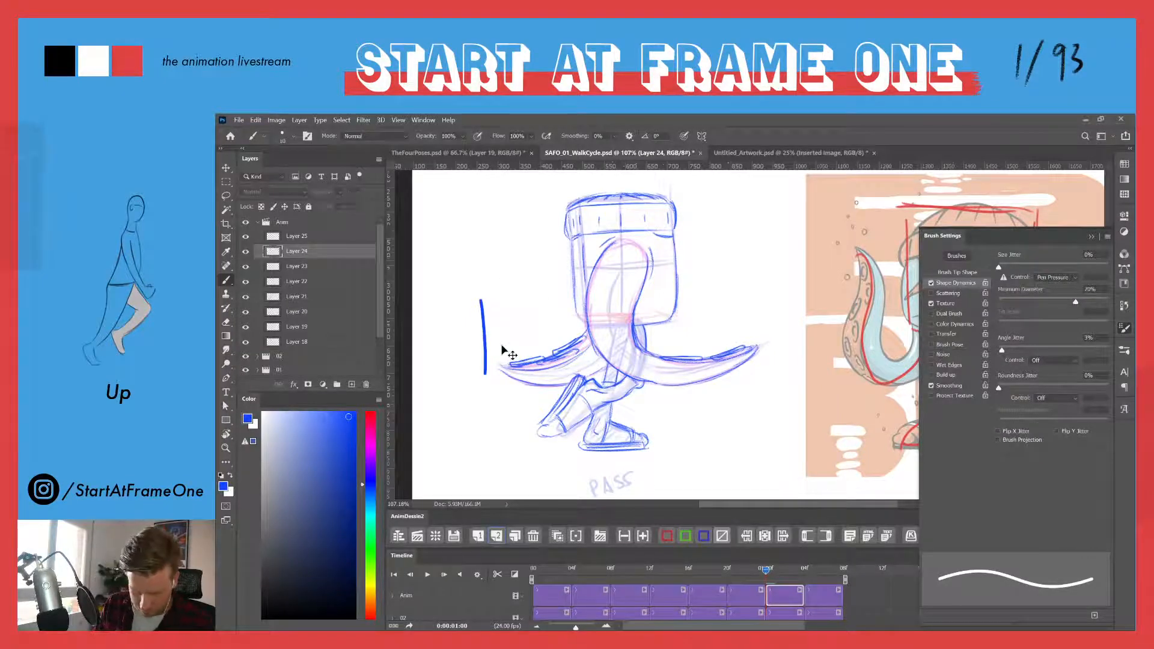
- Return to the passing pose at 0:00:01:00, save the walk cycle document and close the brush settings
left_click(764, 569)
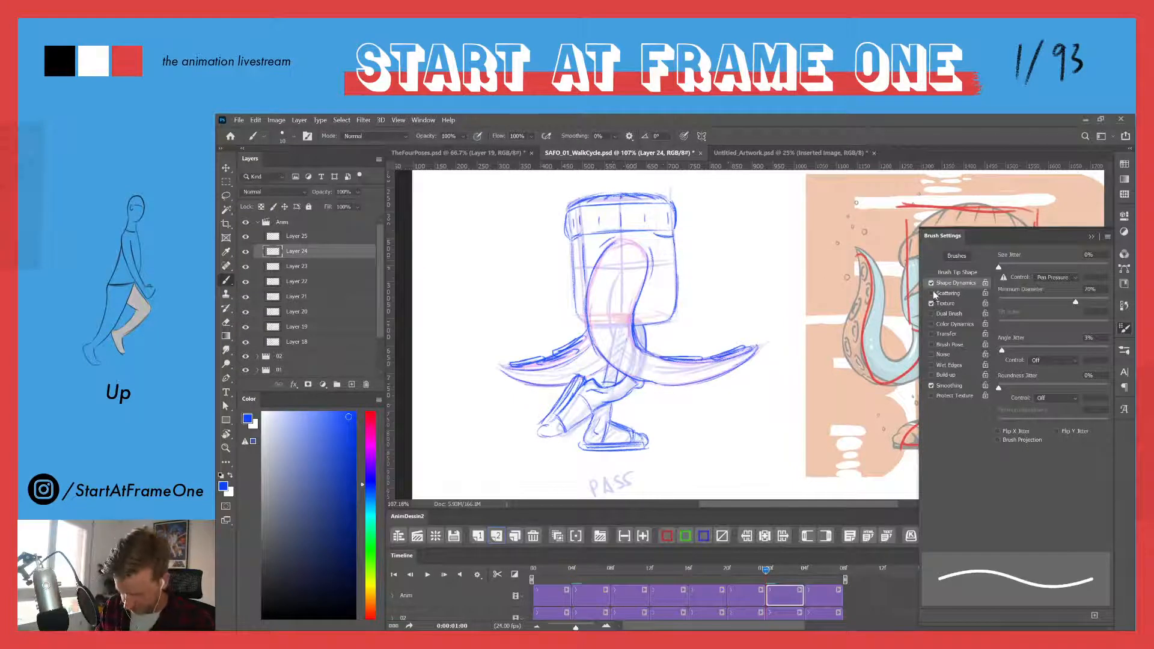
key("ctrl+s")
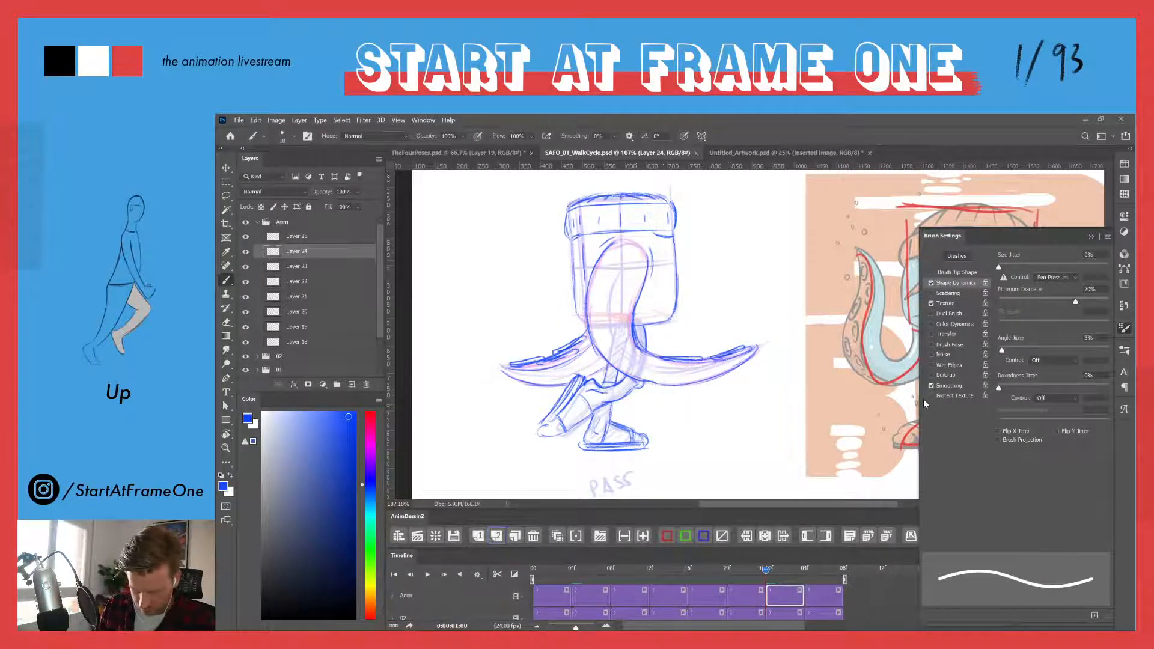
left_click(1126, 330)
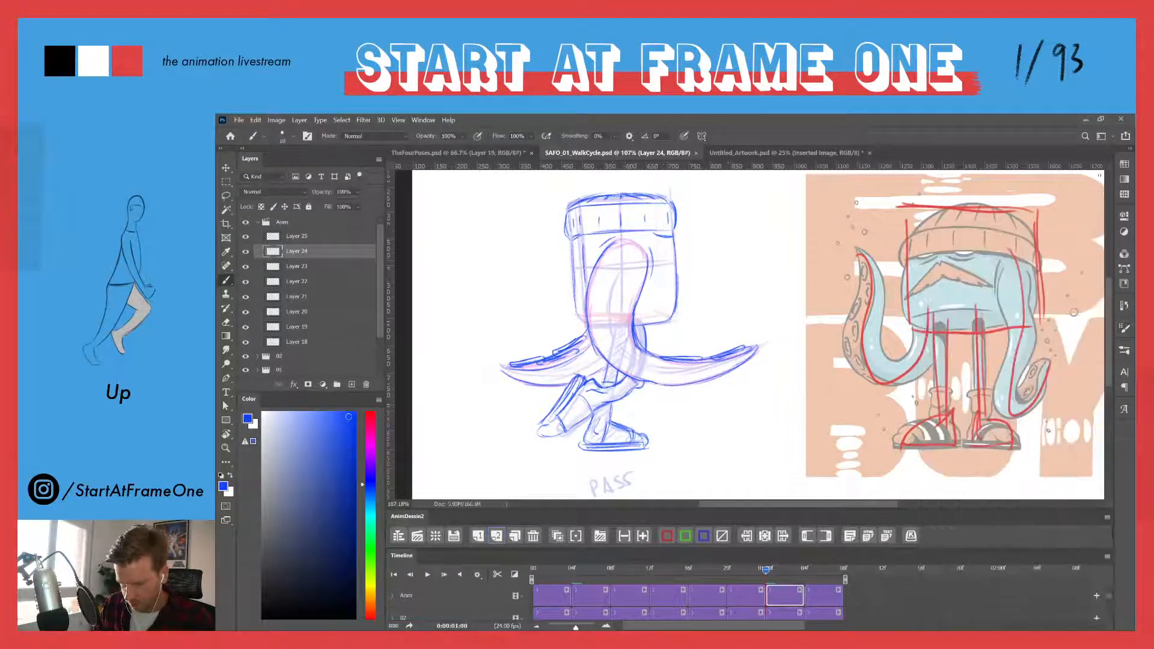
- Quit Photoshop without saving changes to Untitled_Artwork.psd or the other unsaved document, and relaunch it
left_click(1121, 120)
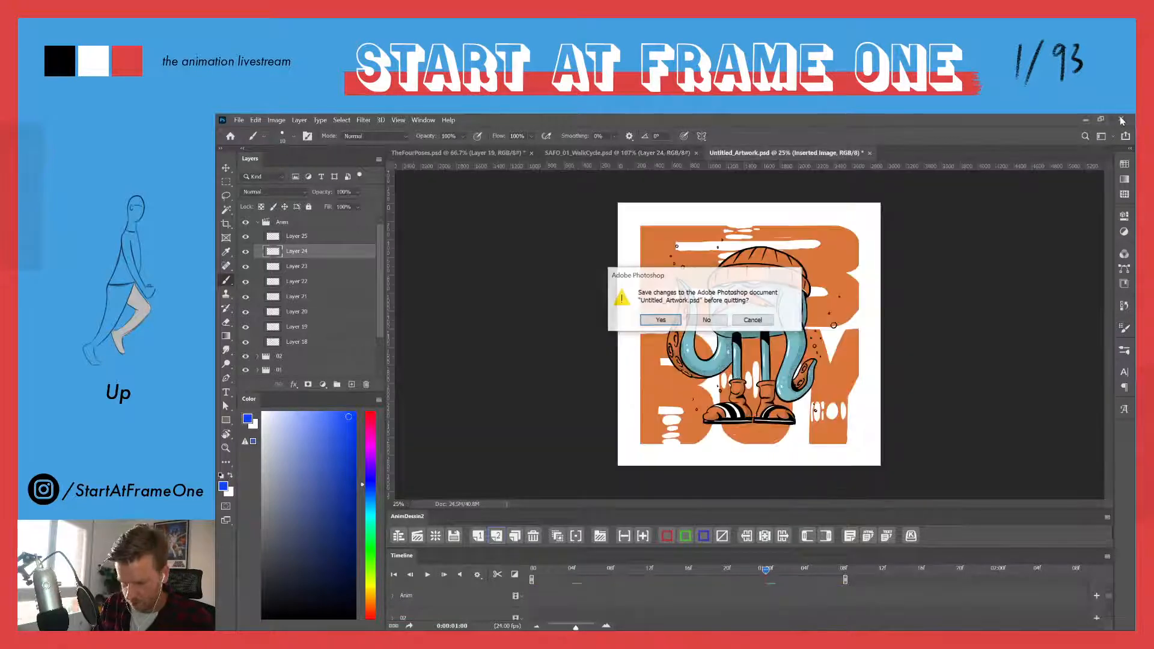
left_click(706, 321)
left_click(707, 320)
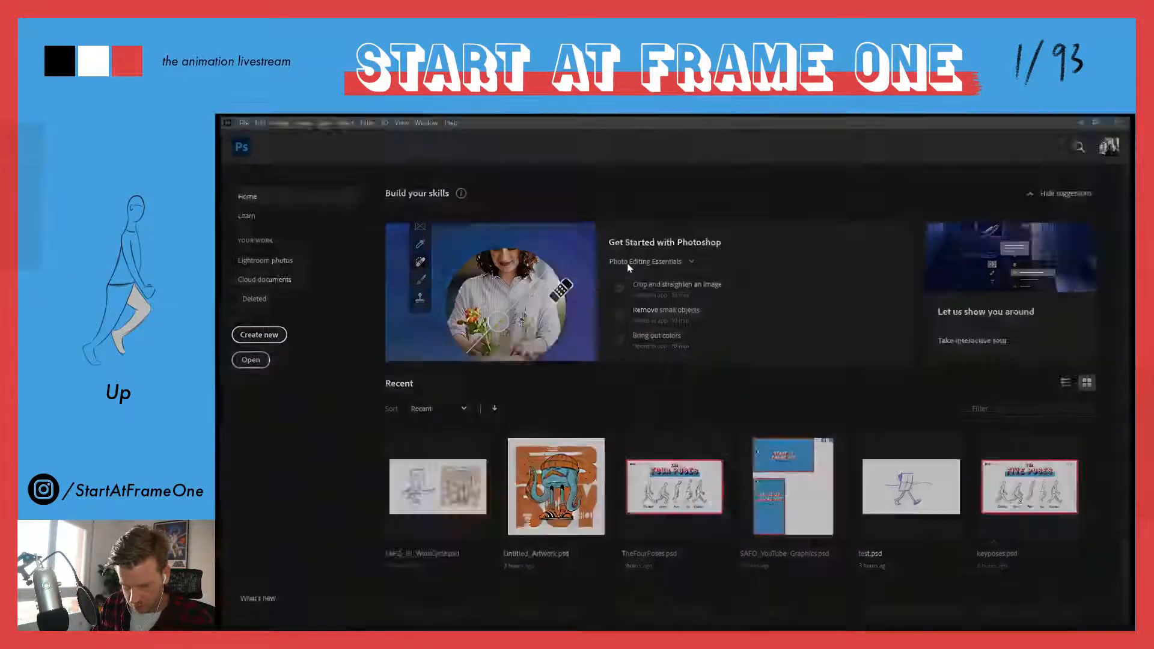
left_click(647, 409)
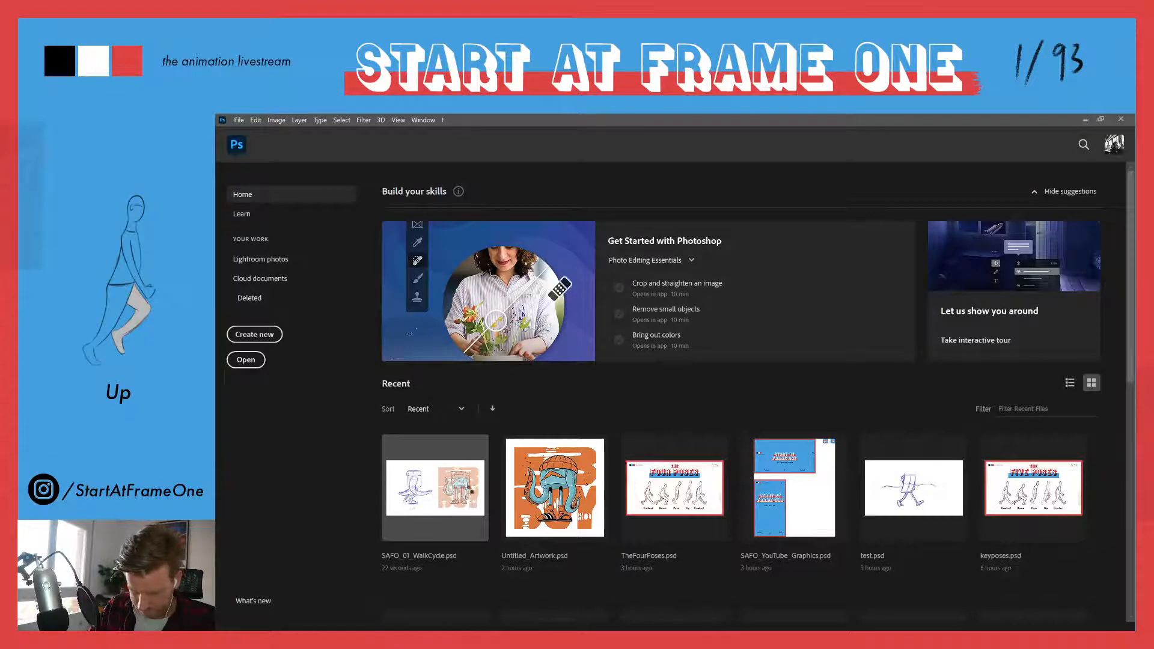
- Reopen SAFO_01_WalkCycle.psd and check the available brush presets without changing the brush
left_click(481, 504)
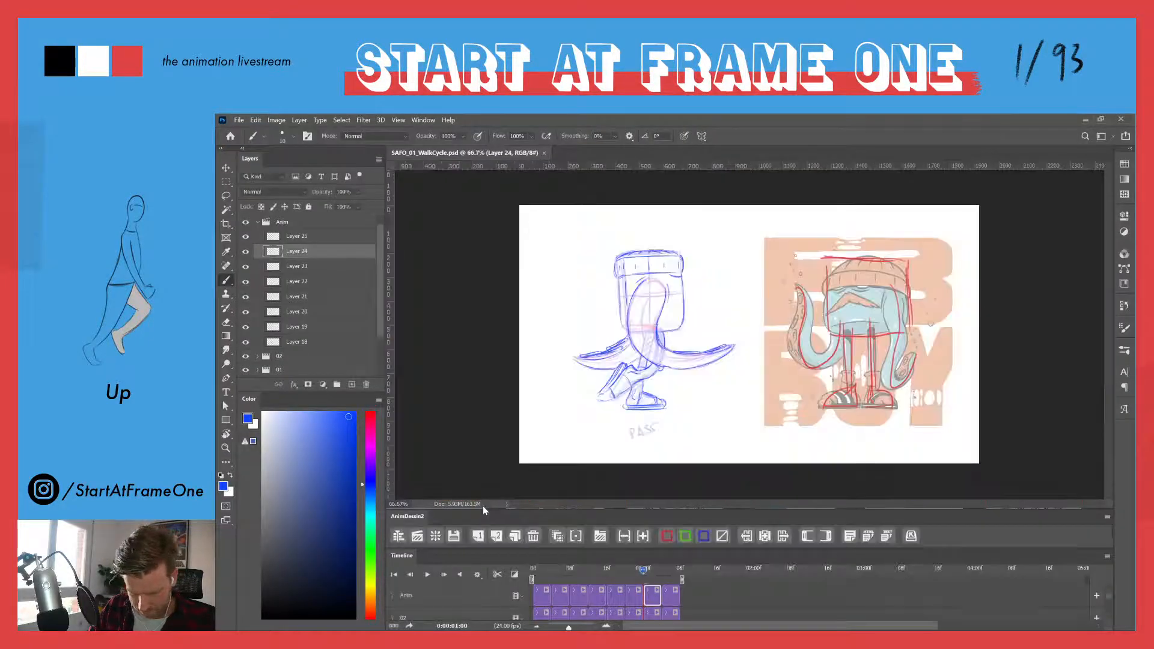
right_click(693, 288)
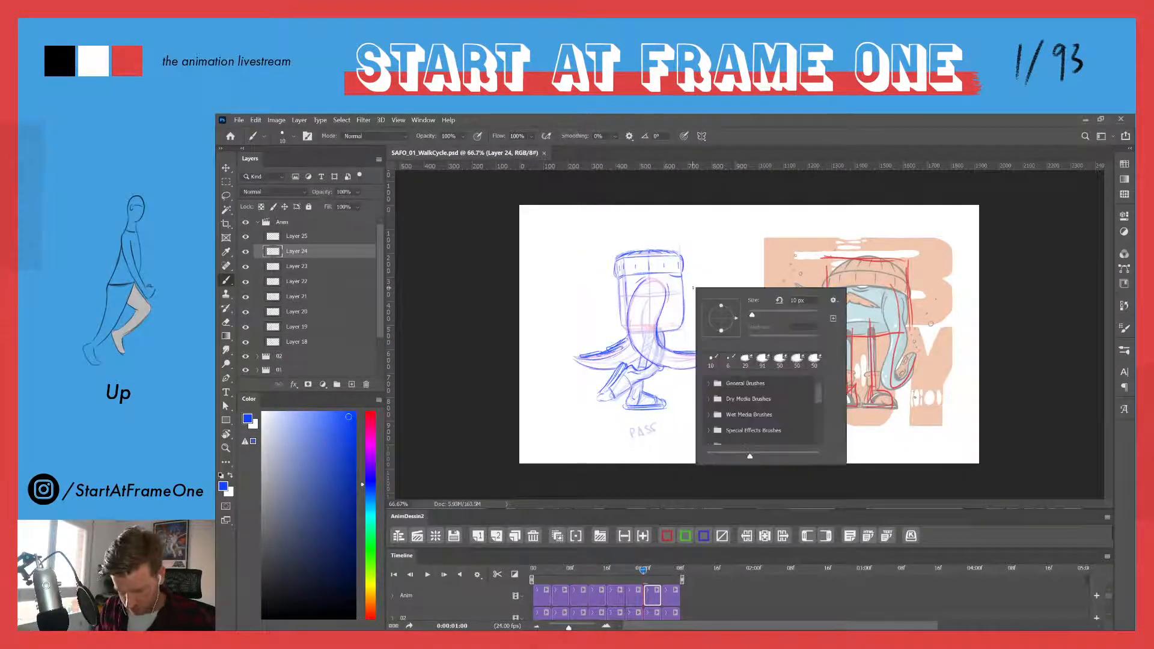
left_click(692, 291)
- Sketch pointed moustache tips along the body's right side and lower corner in the Layer 24 passing pose at 0:00:01:00
key("ctrl+space")
mouse_move(690, 289)
left_mouse_down()
mouse_move(715, 280)
mouse_move(685, 351)
mouse_move(691, 413)
left_mouse_up()
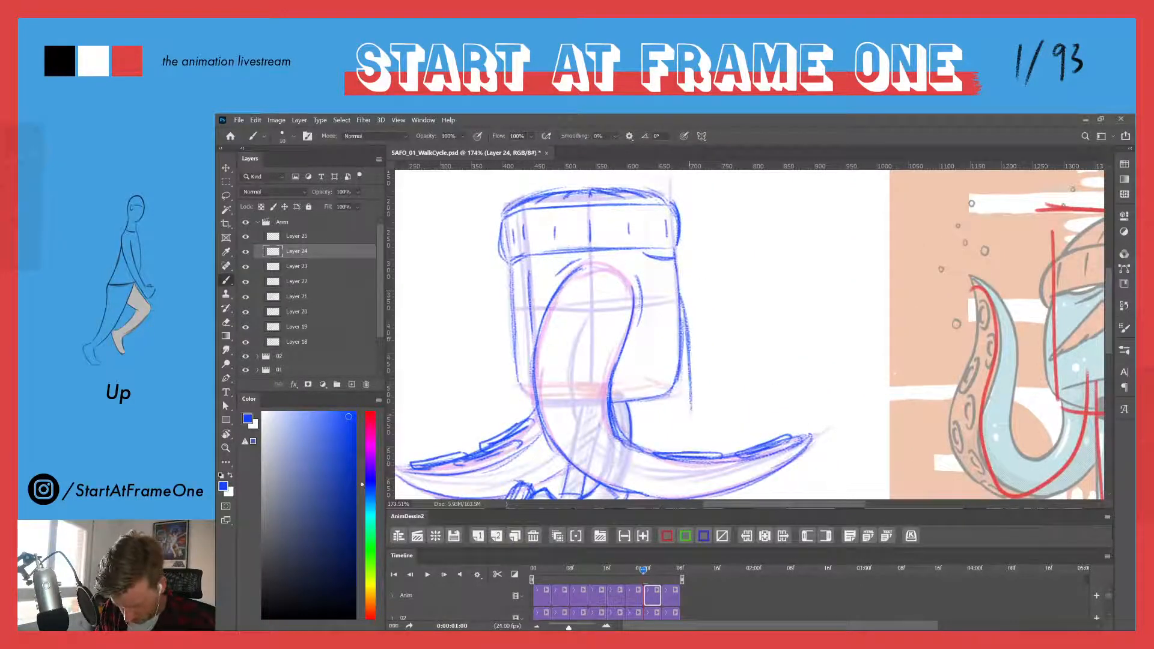
left_click_drag(689, 359, 683, 419)
mouse_move(674, 390)
left_mouse_down()
mouse_move(683, 419)
mouse_move(681, 318)
left_mouse_up()
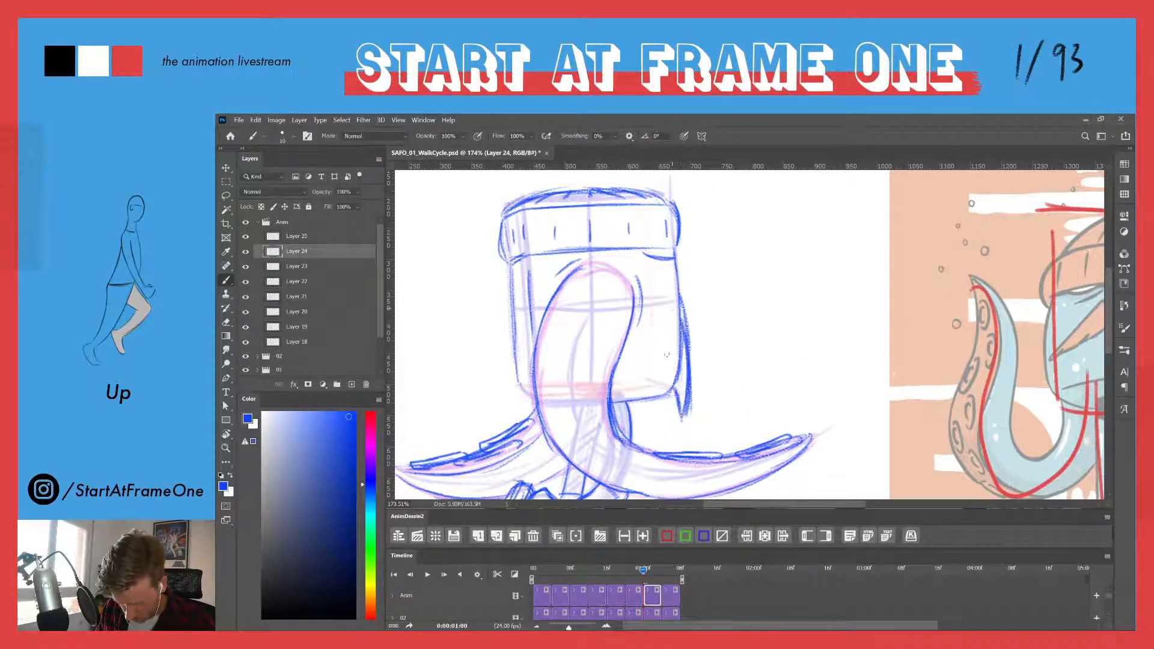
mouse_move(653, 399)
left_mouse_down()
mouse_move(659, 419)
mouse_move(665, 391)
left_mouse_up()
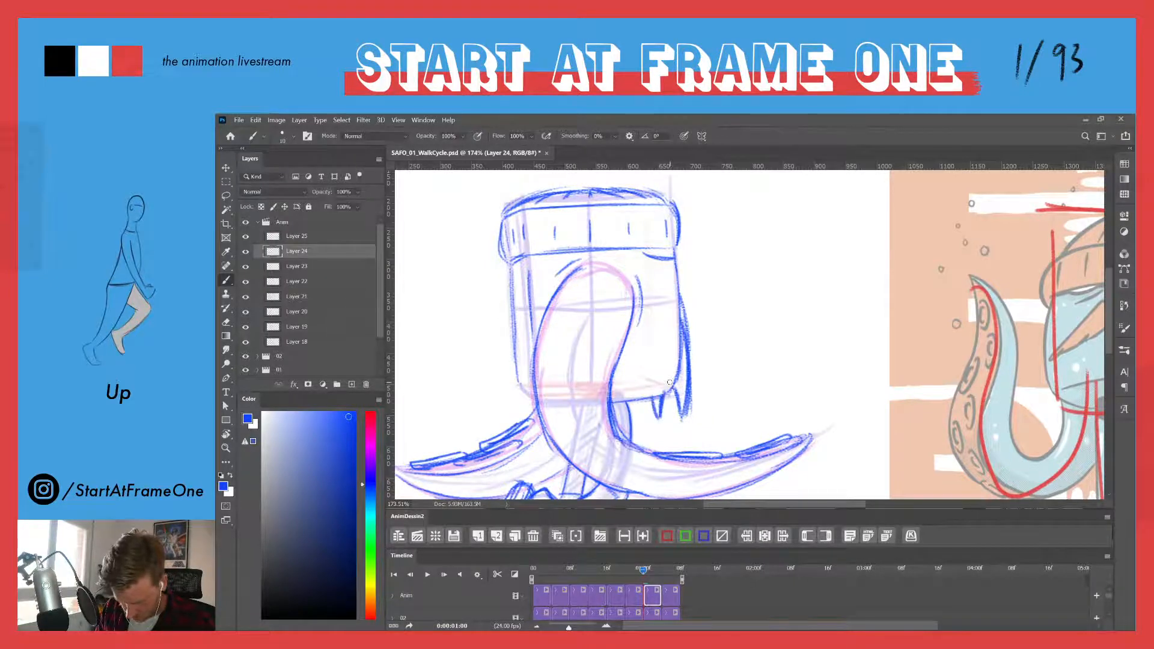
- Add a pointed moustache tip at the body's lower right edge in the Layer 21 drawing at 0:00:00:14, and go to 0:00:00:17
mouse_move(643, 573)
left_mouse_down()
mouse_move(546, 555)
mouse_move(596, 558)
left_mouse_up()
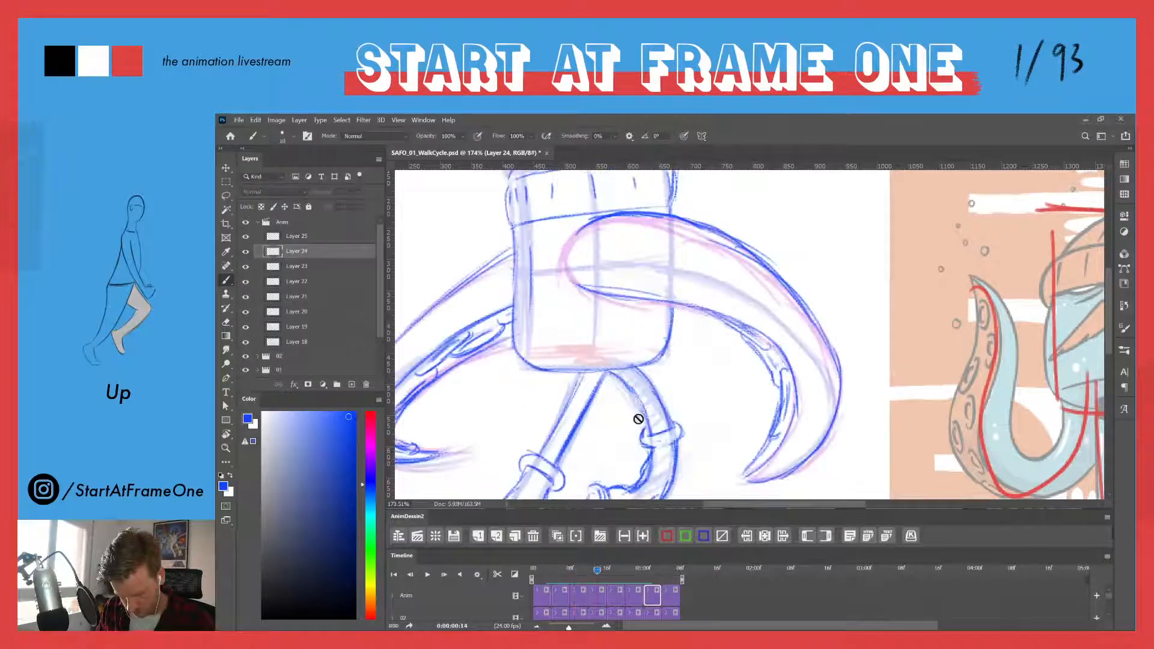
left_click(601, 599)
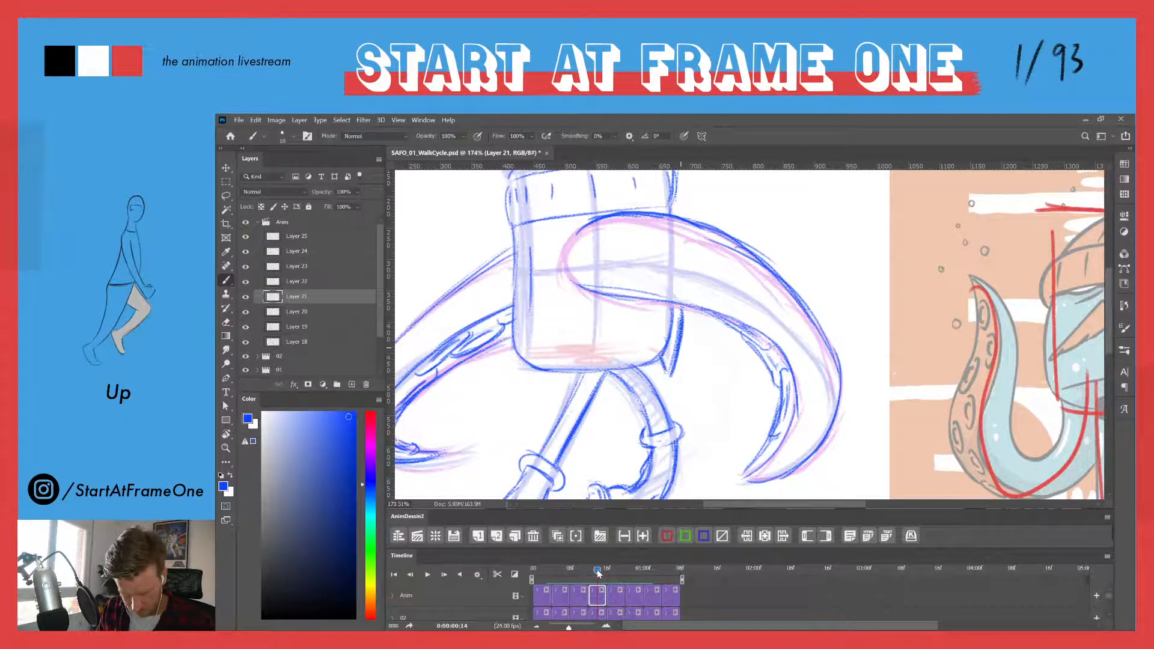
mouse_move(597, 571)
left_mouse_down()
mouse_move(582, 572)
mouse_move(612, 570)
mouse_move(540, 568)
mouse_move(613, 562)
left_mouse_up()
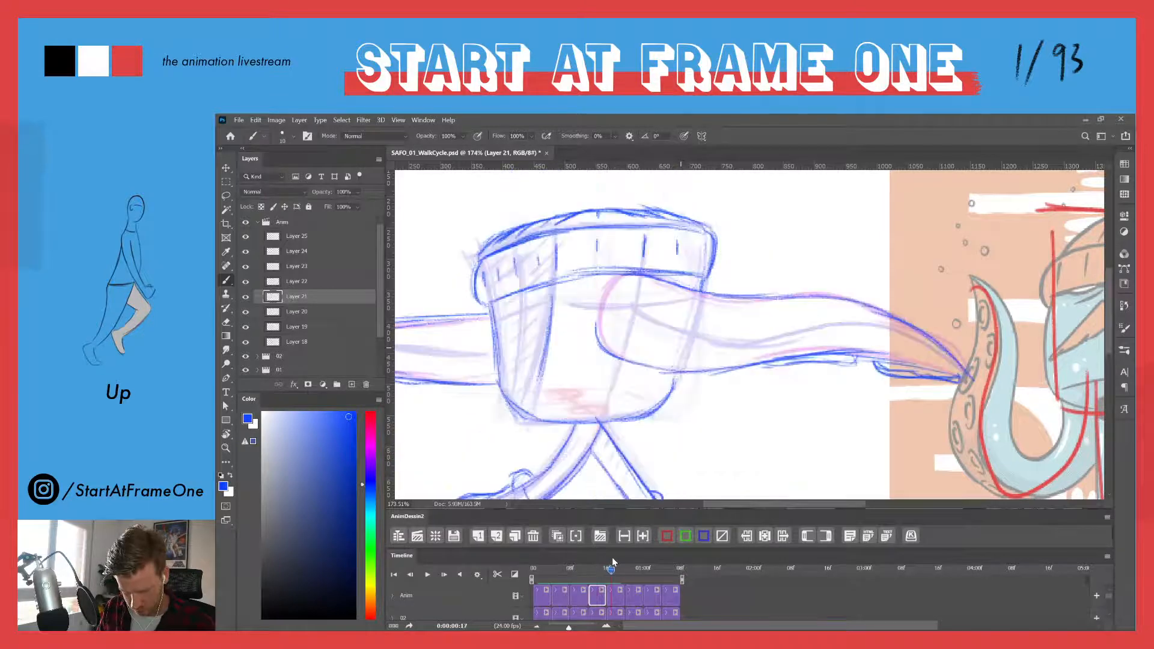
- Play the walk cycle with the whole canvas in view to review the motion, and stop playback
scroll(628, 317, "down", 5)
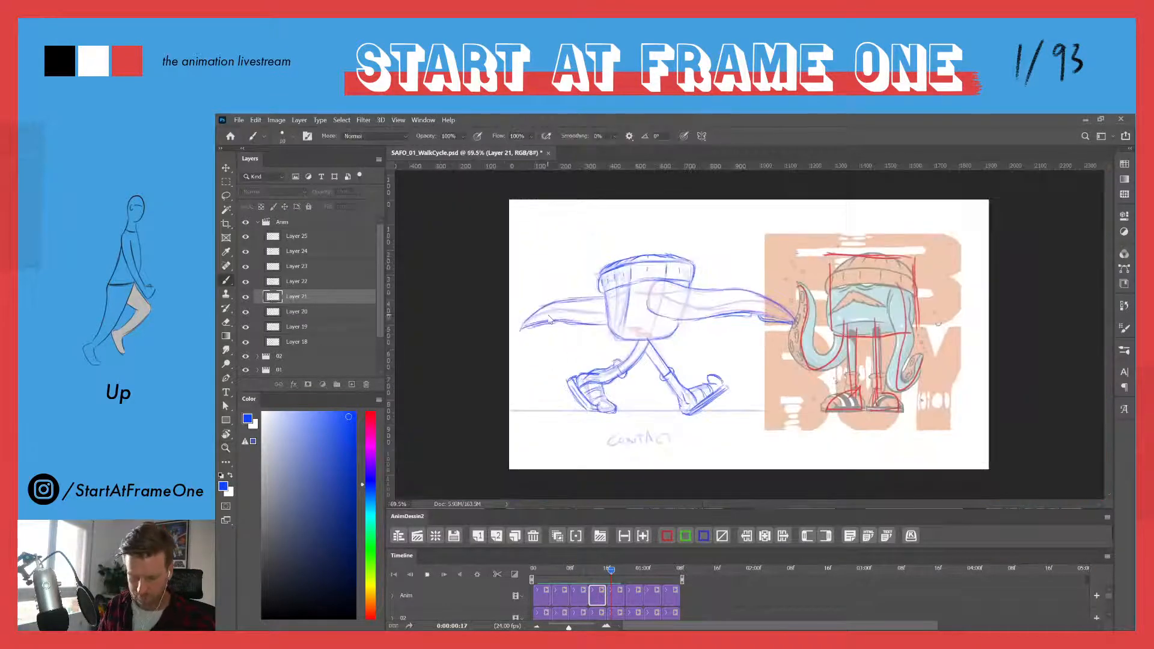
key("space")
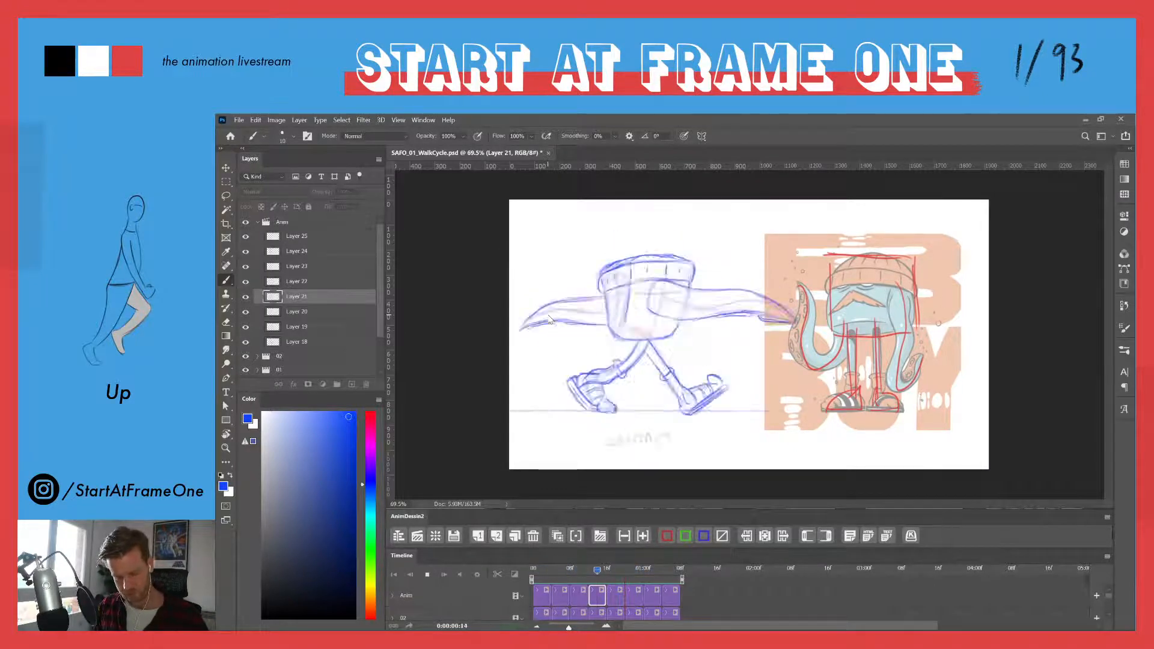
key("space")
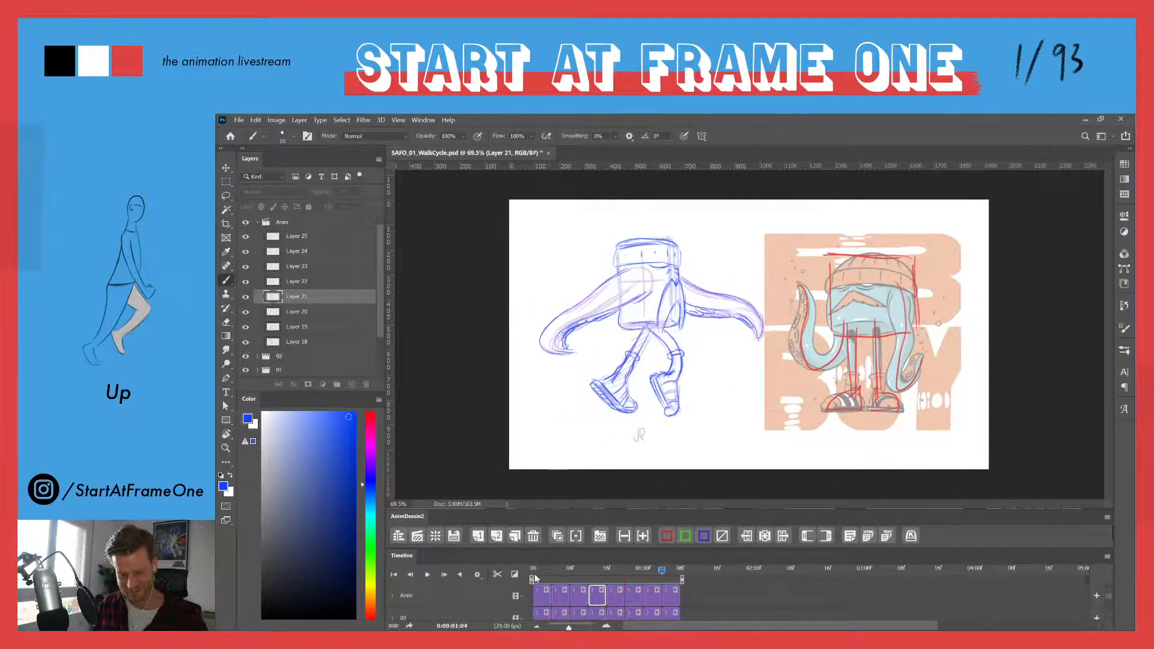
- Strengthen the front leg's lines and shade its top below the body in the Layer 18 contact pose at 0:00:00:00
left_click(536, 574)
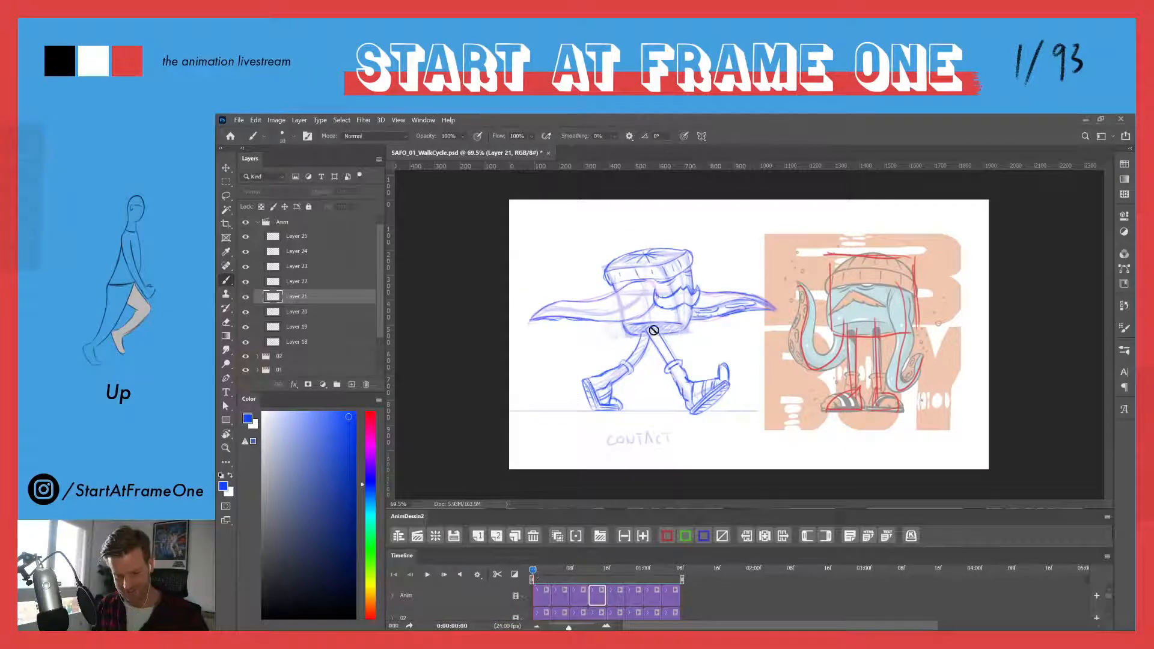
key("ctrl+space")
left_click_drag(659, 309, 689, 302)
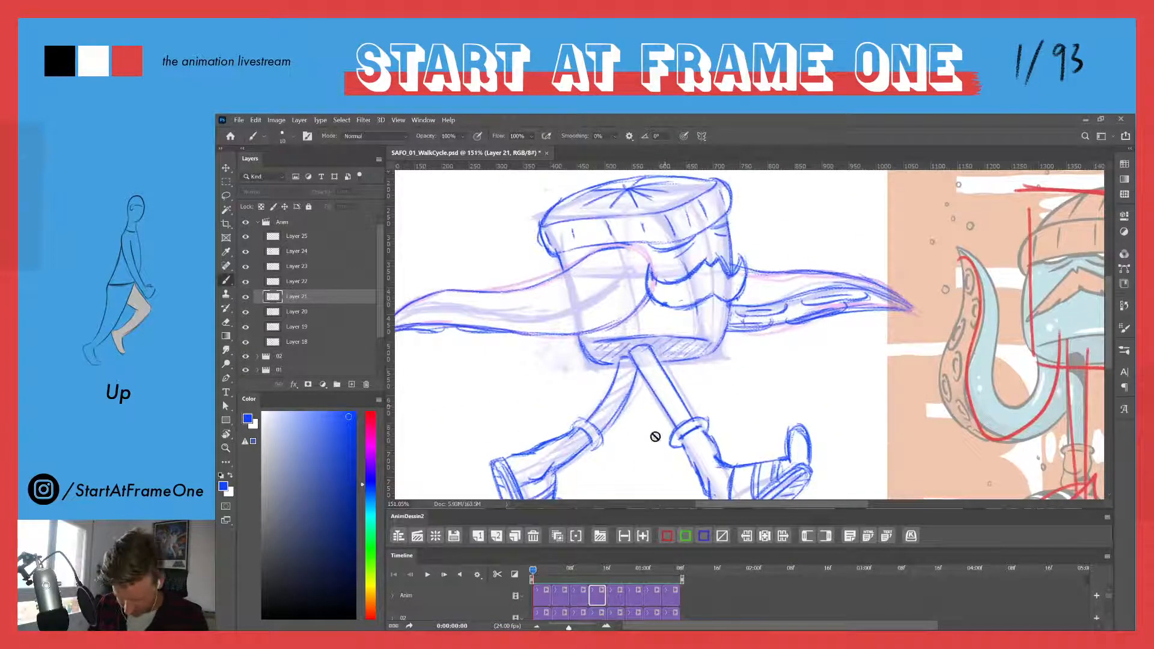
left_click(542, 598)
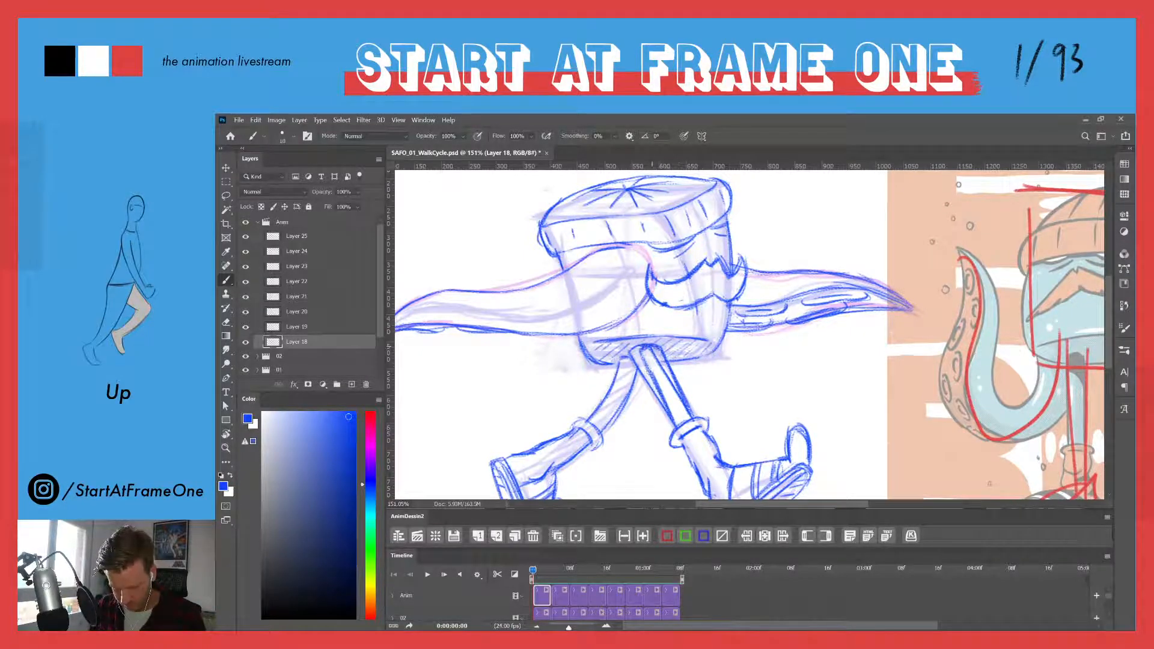
key("e")
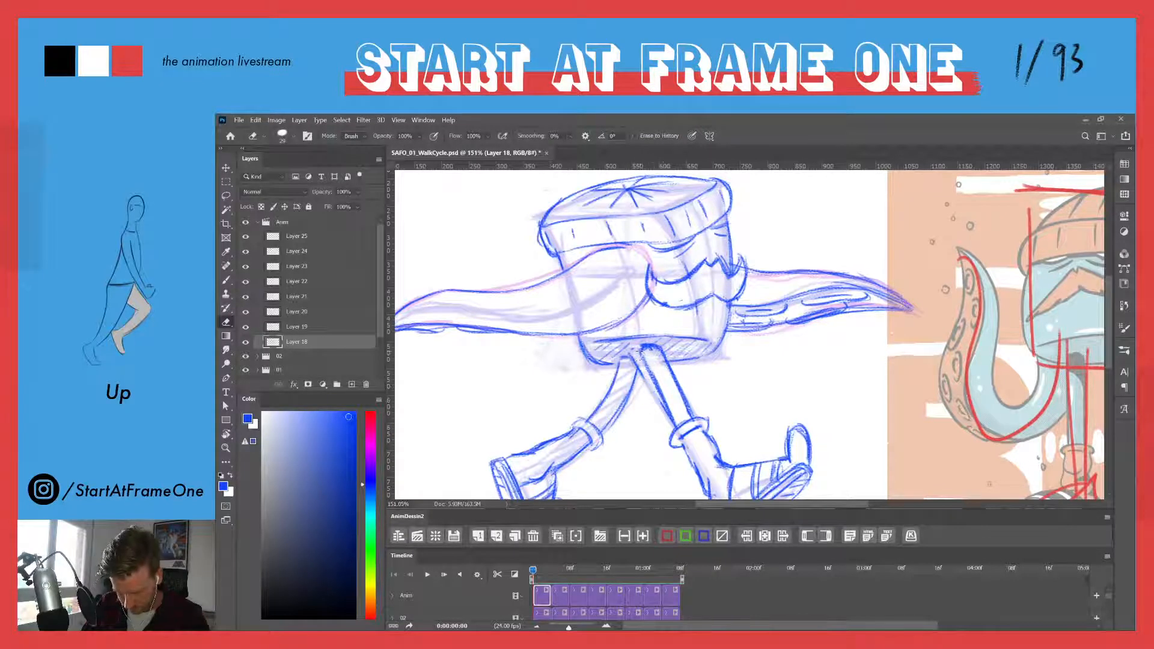
key("b")
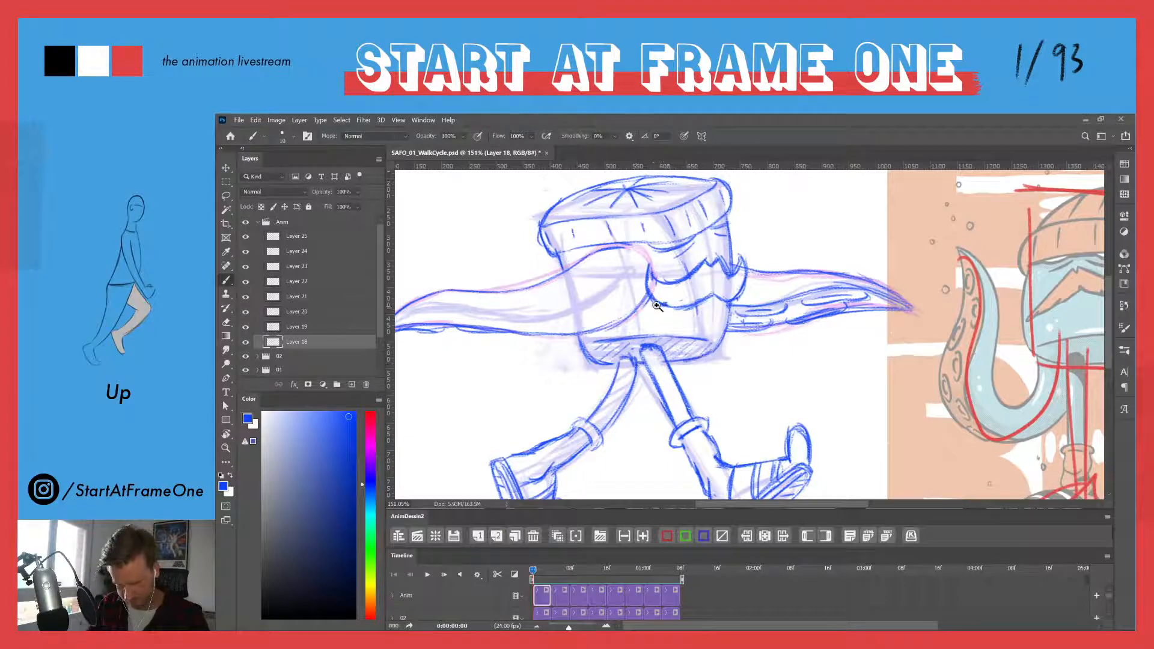
- Replay the walk cycle from the first contact pose to check the refined drawings, and stop playback
left_click_drag(656, 305, 622, 295)
key("space")
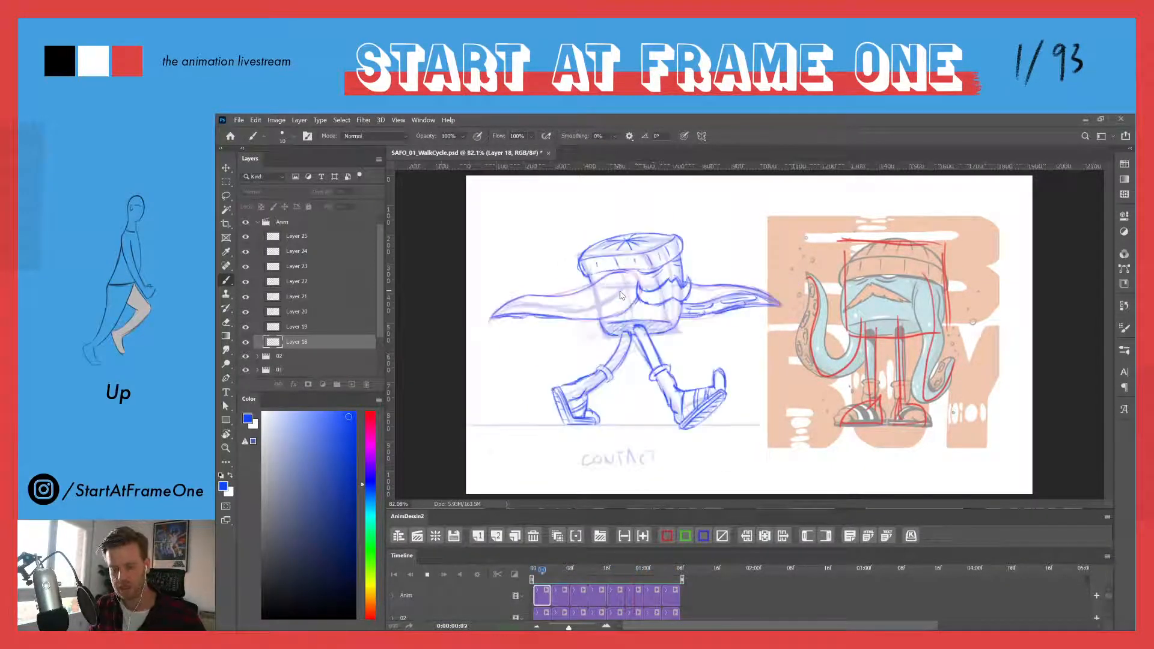
key("space")
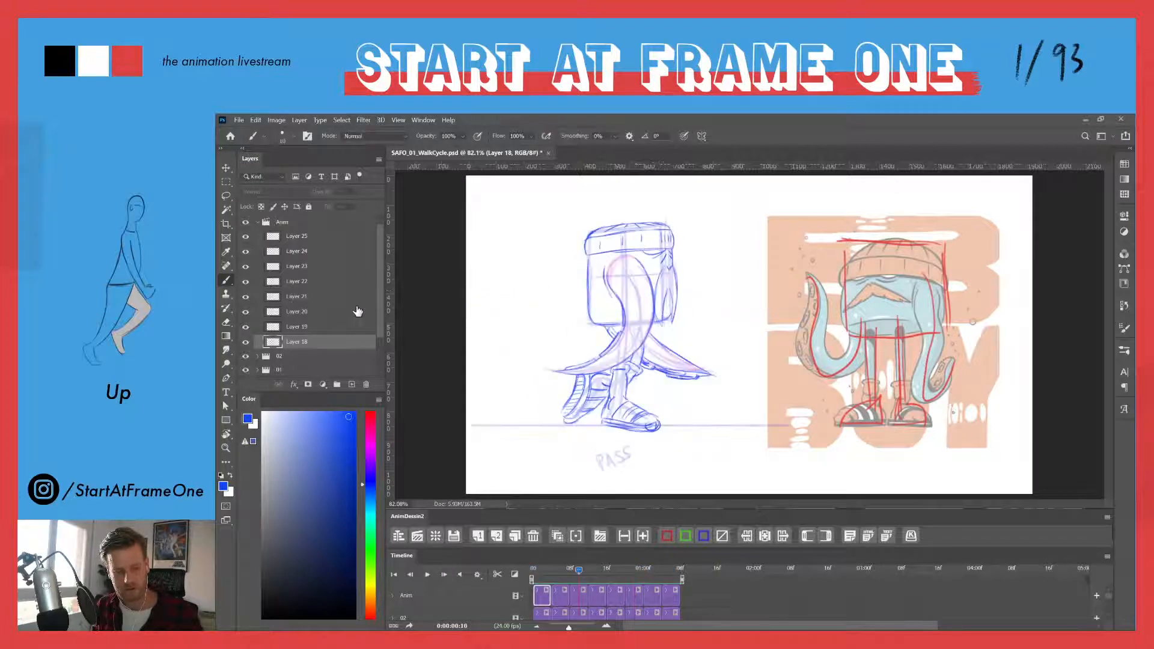
- Set the Inserted Image reference layer's opacity to 100% and delete Layer 2 with the red construction lines
scroll(247, 373, "down", 2)
left_click(267, 359)
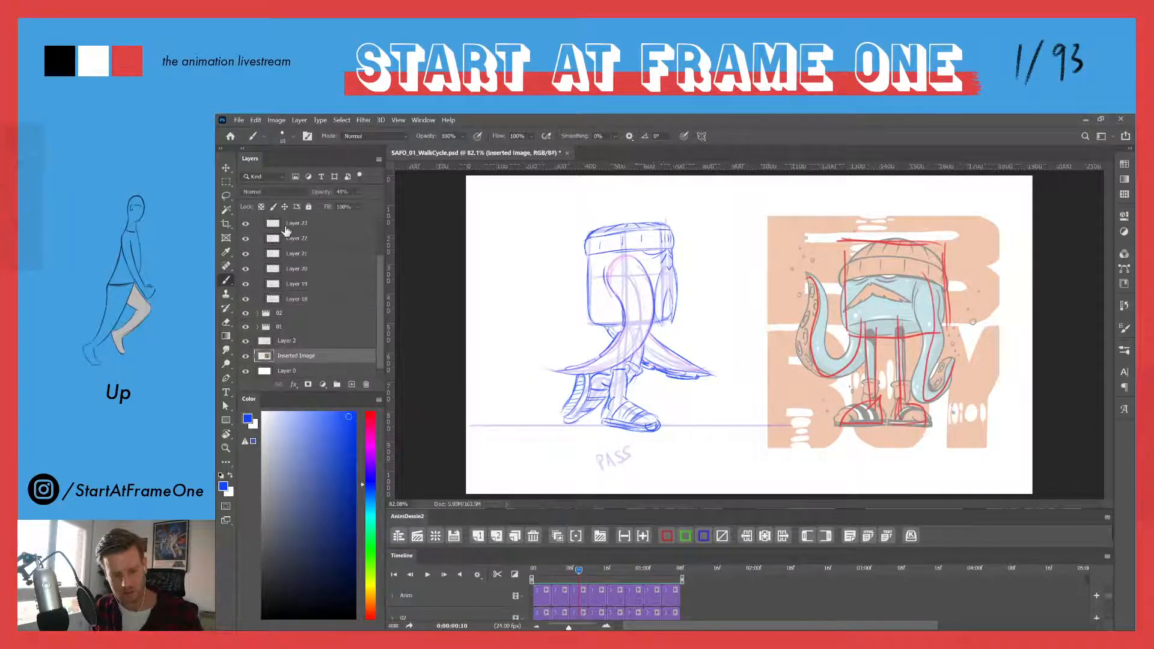
key("Return")
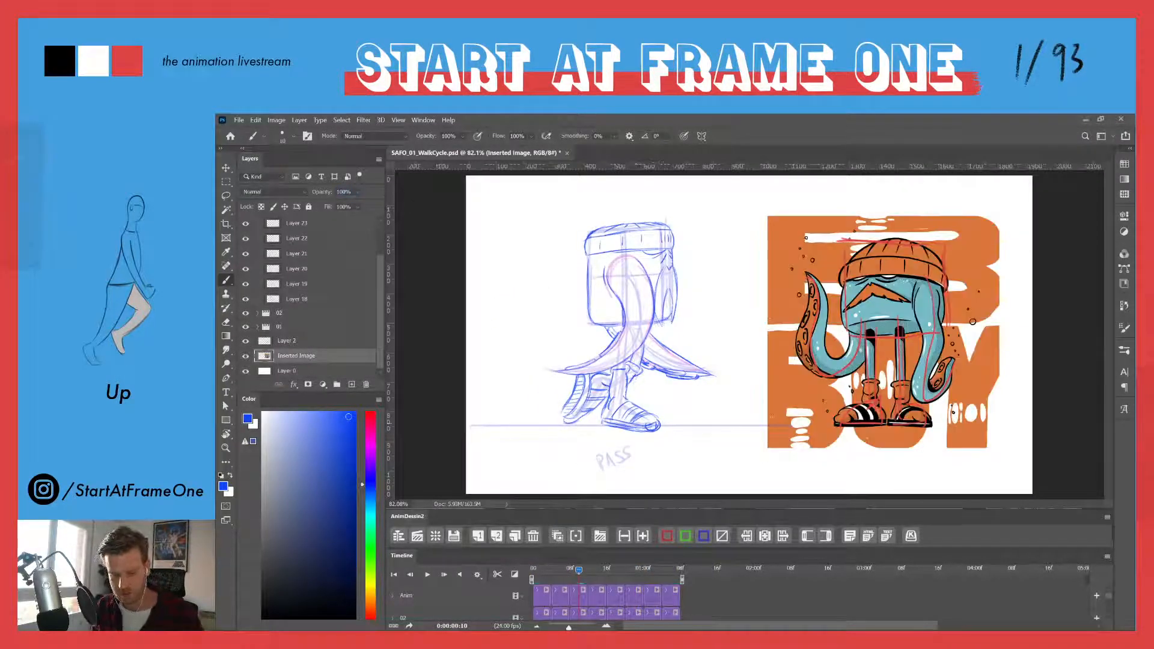
left_click(264, 341)
key("Delete")
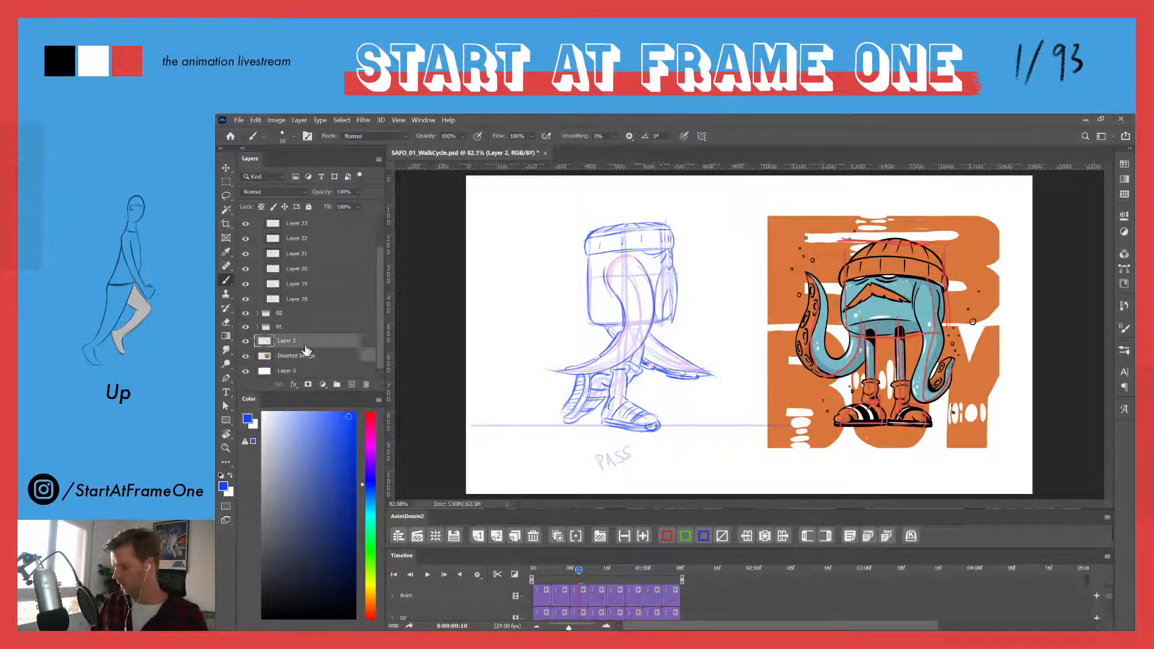
- Examine the full-colour reference character up close, from the beanie down to the sandals
key("z")
left_click_drag(809, 336, 641, 310)
key("space")
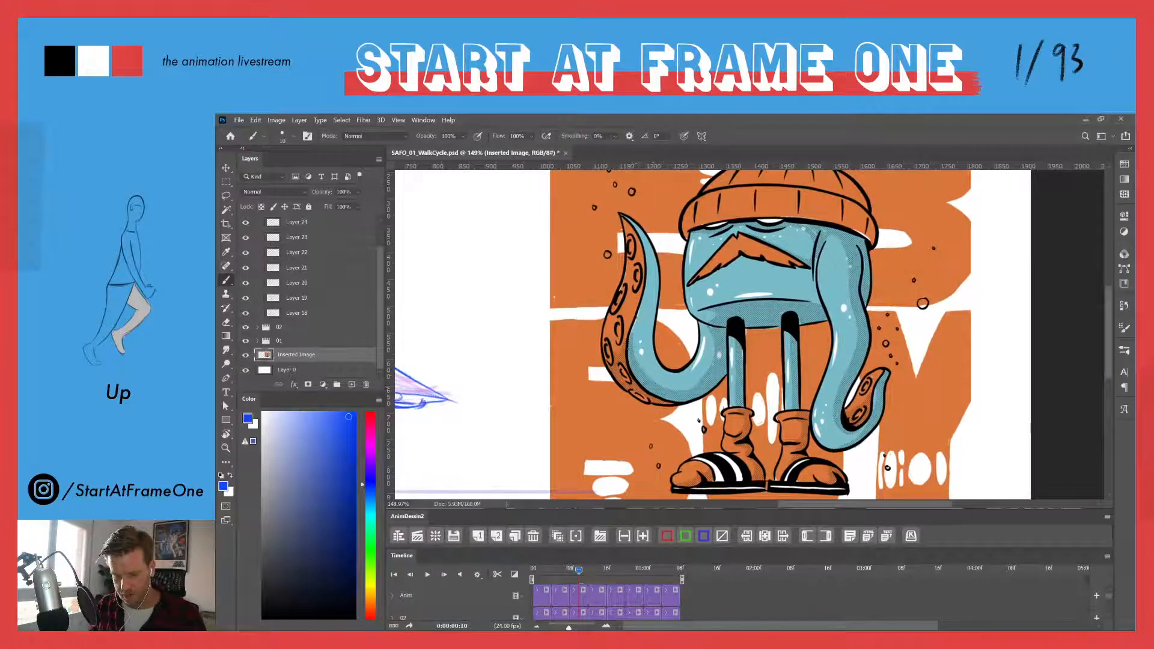